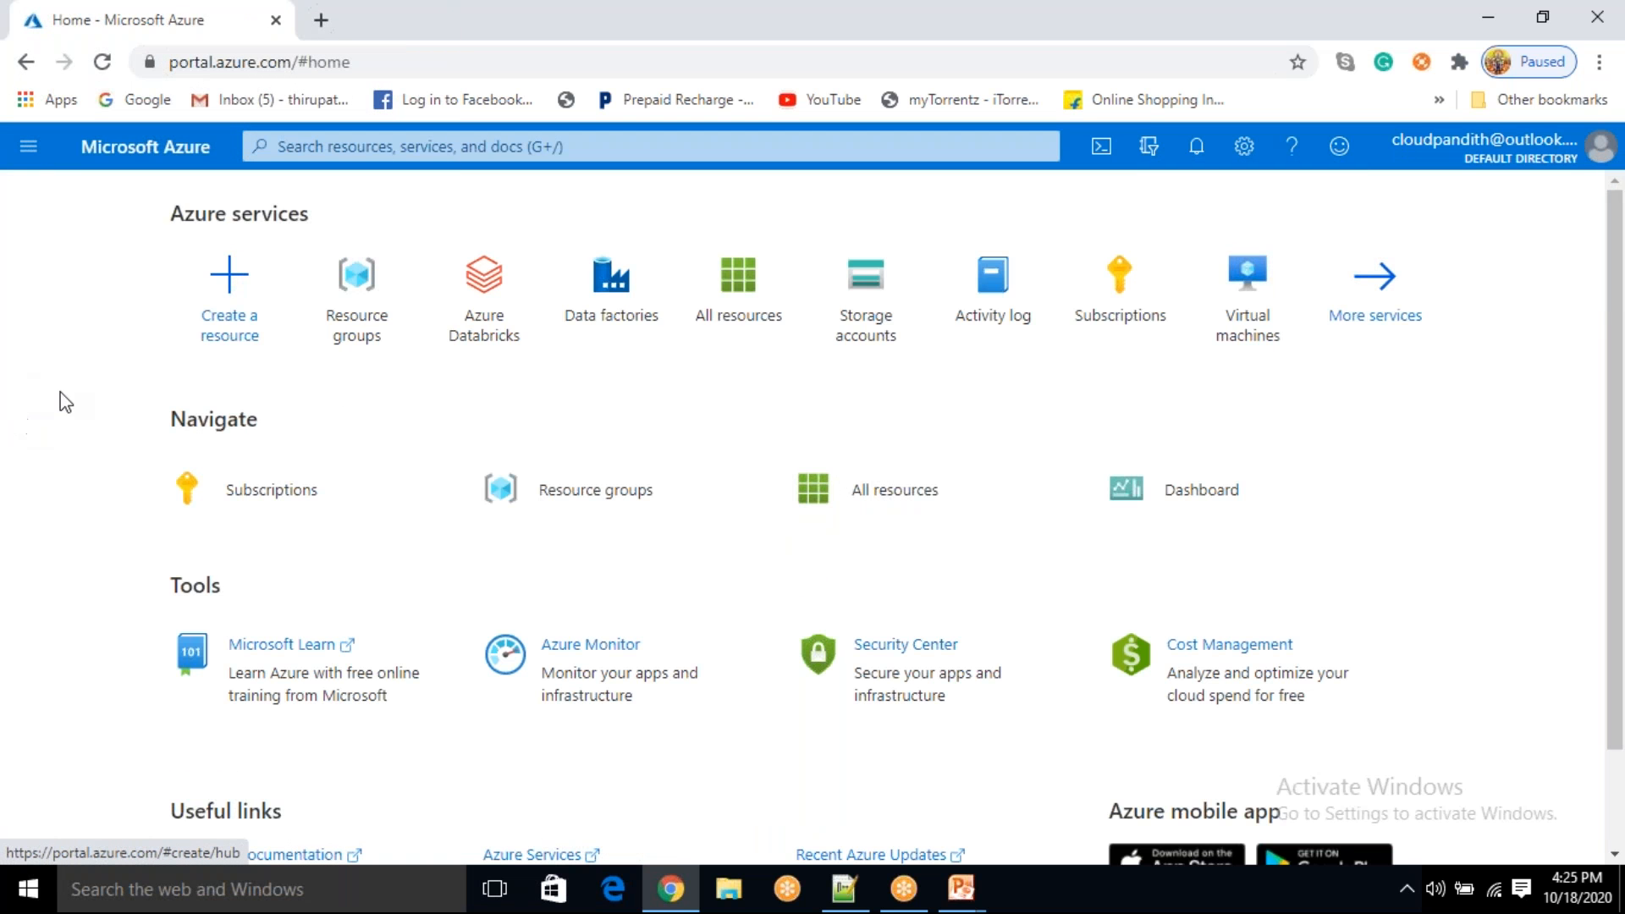
- Find the Storage accounts service by searching for AZURE STORAGE and start adding a new storage account
left_click(369, 151)
type("AZURE STORAGE")
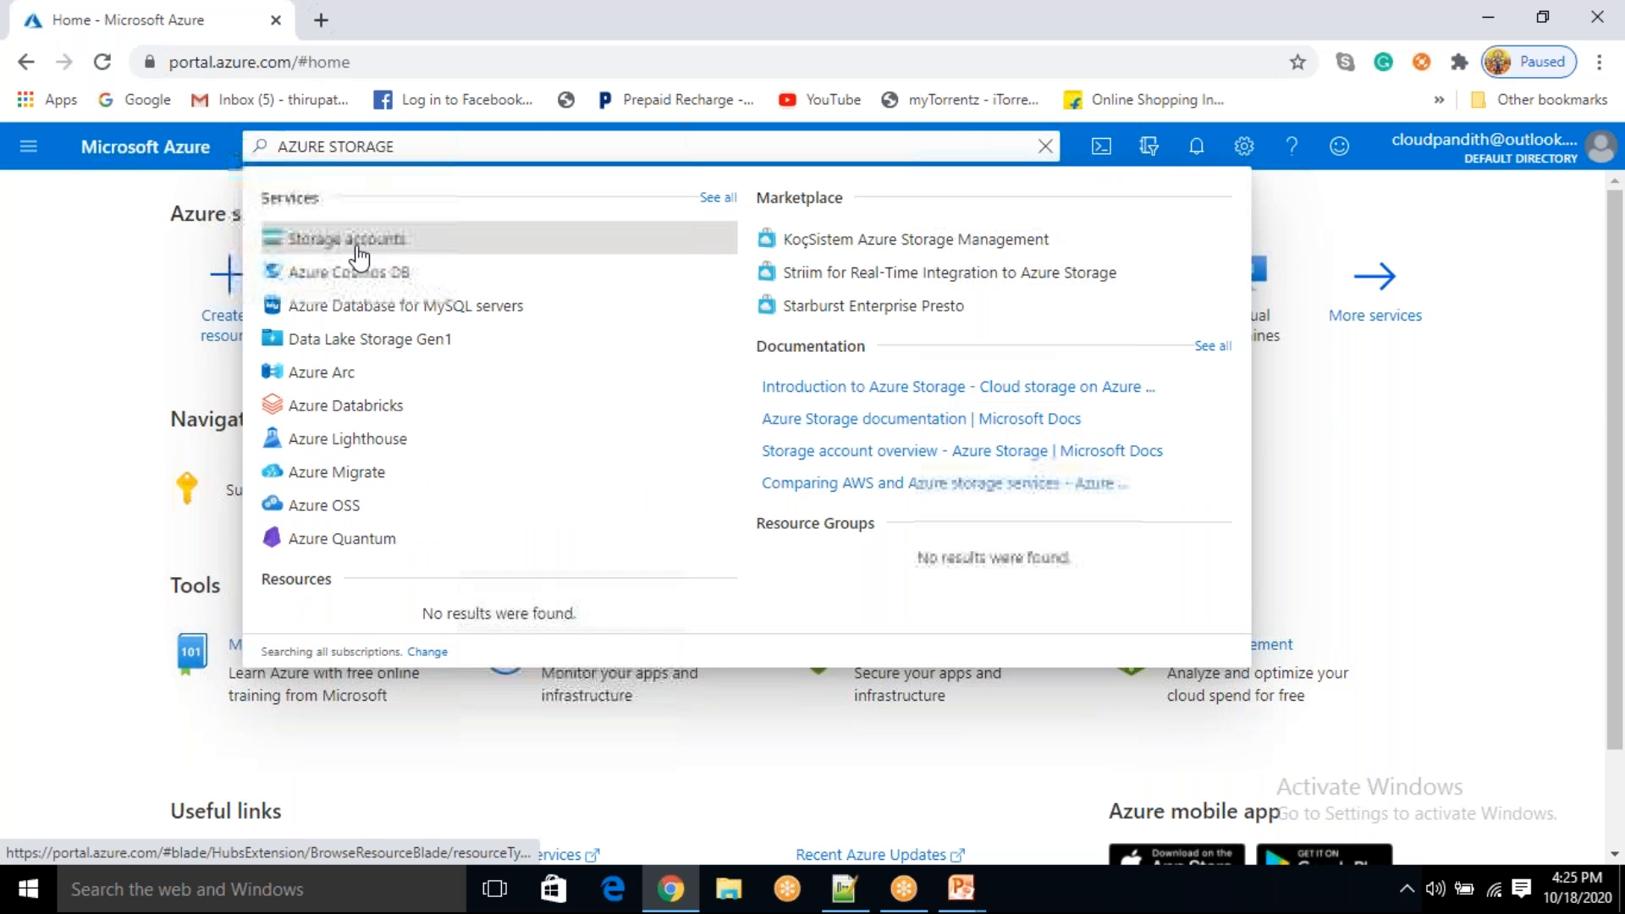
left_click(359, 247)
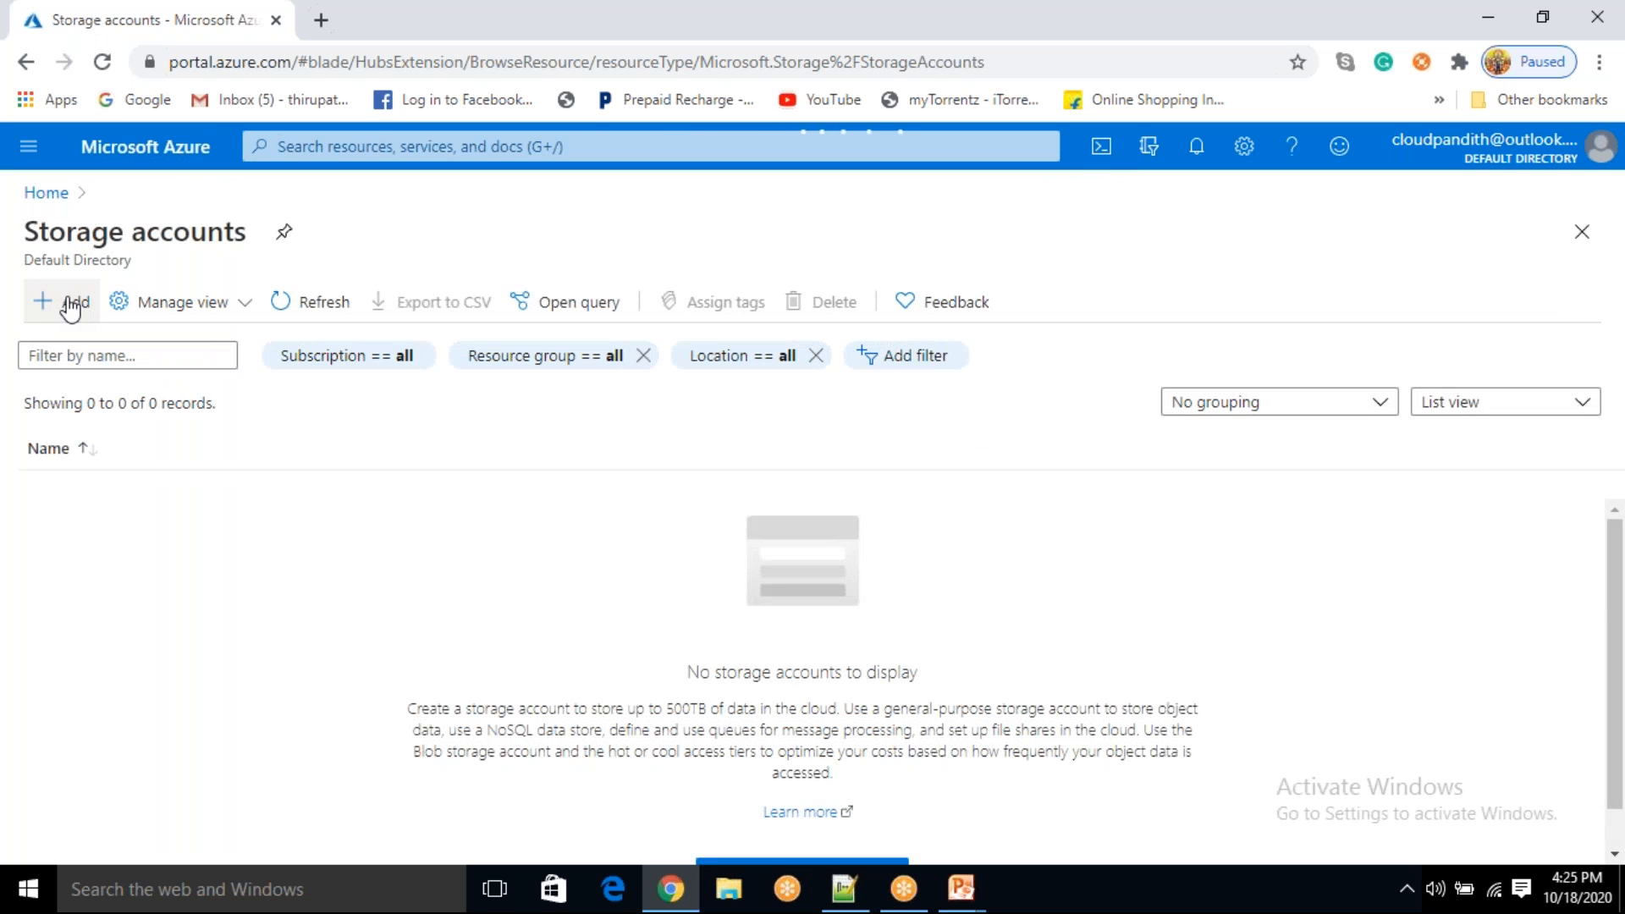
left_click(71, 306)
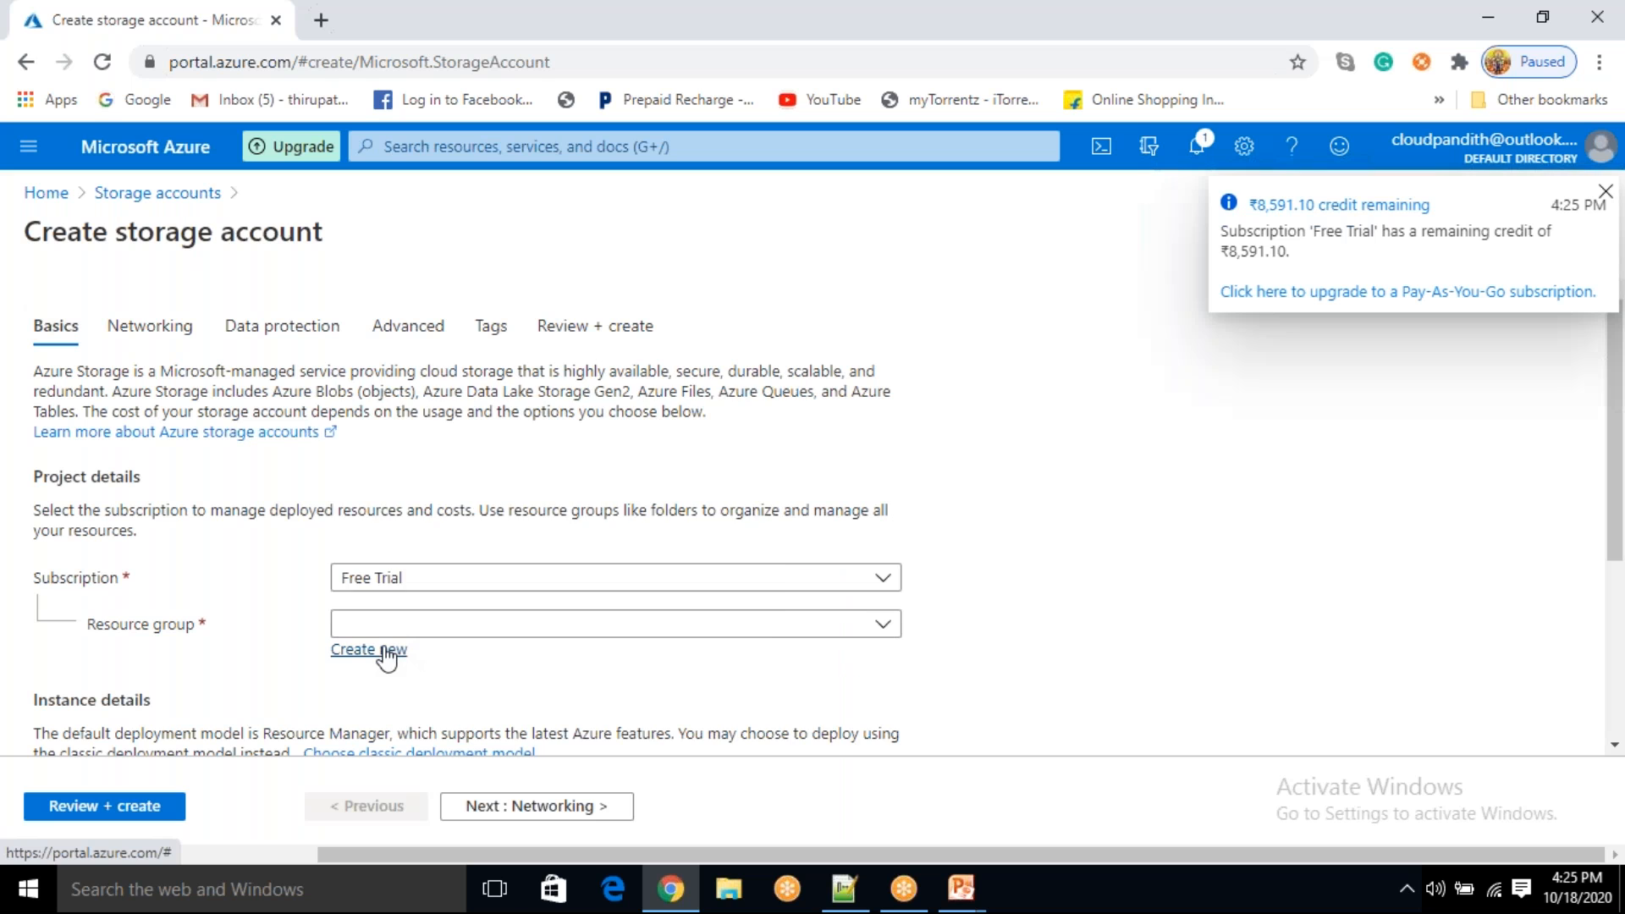
- Create a new resource group named Interview-Questions-rg for the storage account
left_click(385, 650)
type("INTERV")
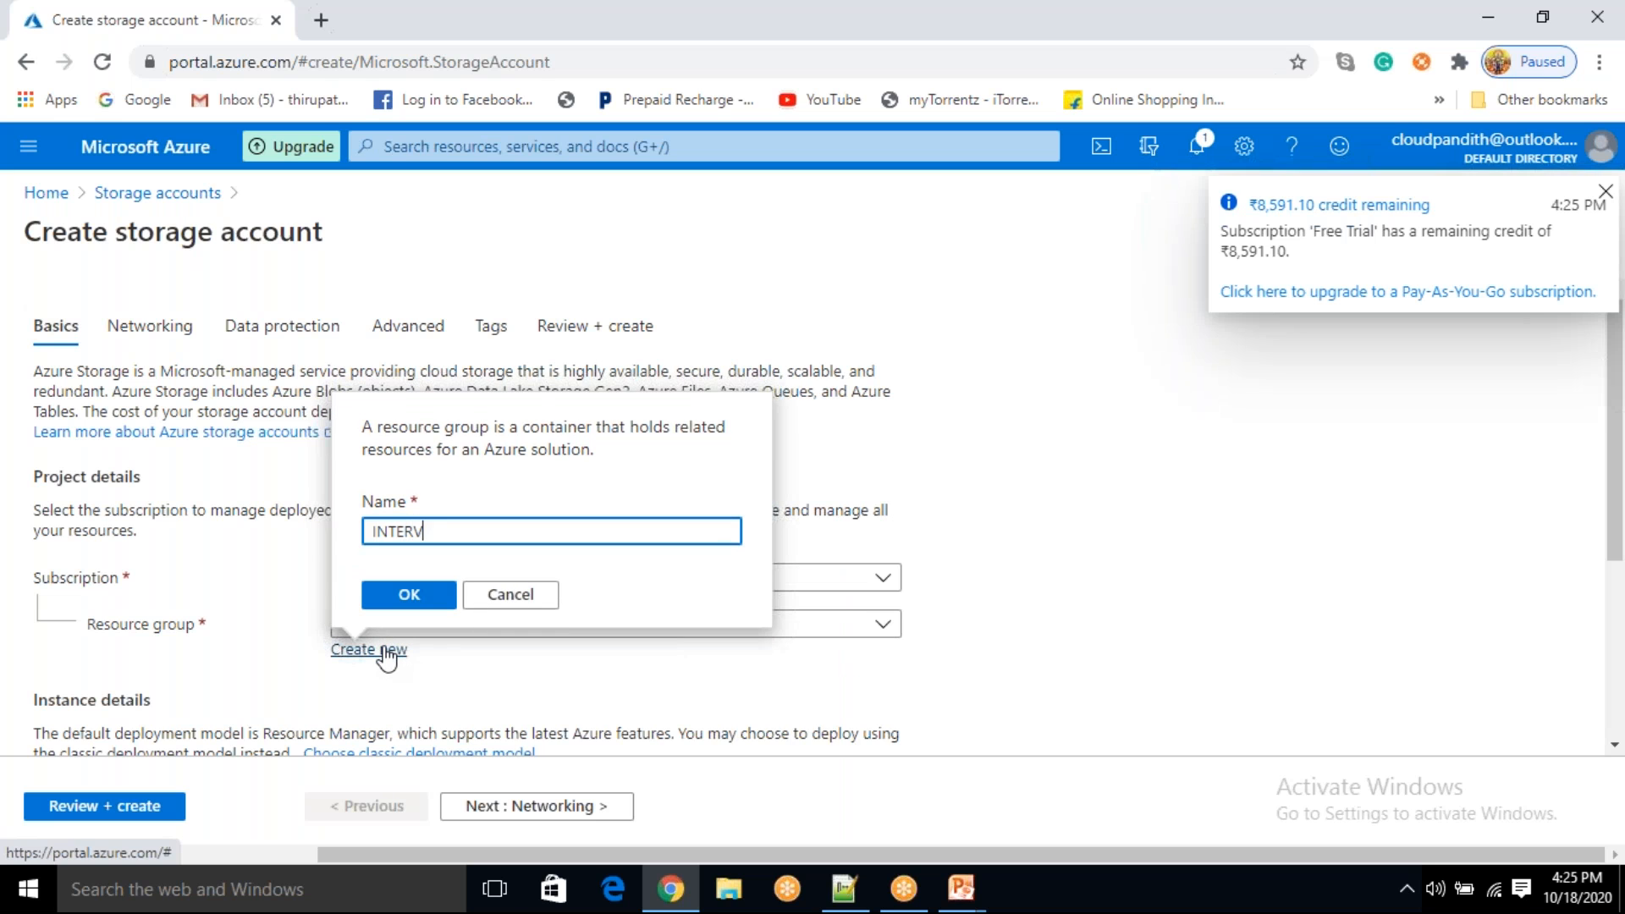
type("IEW-QUE")
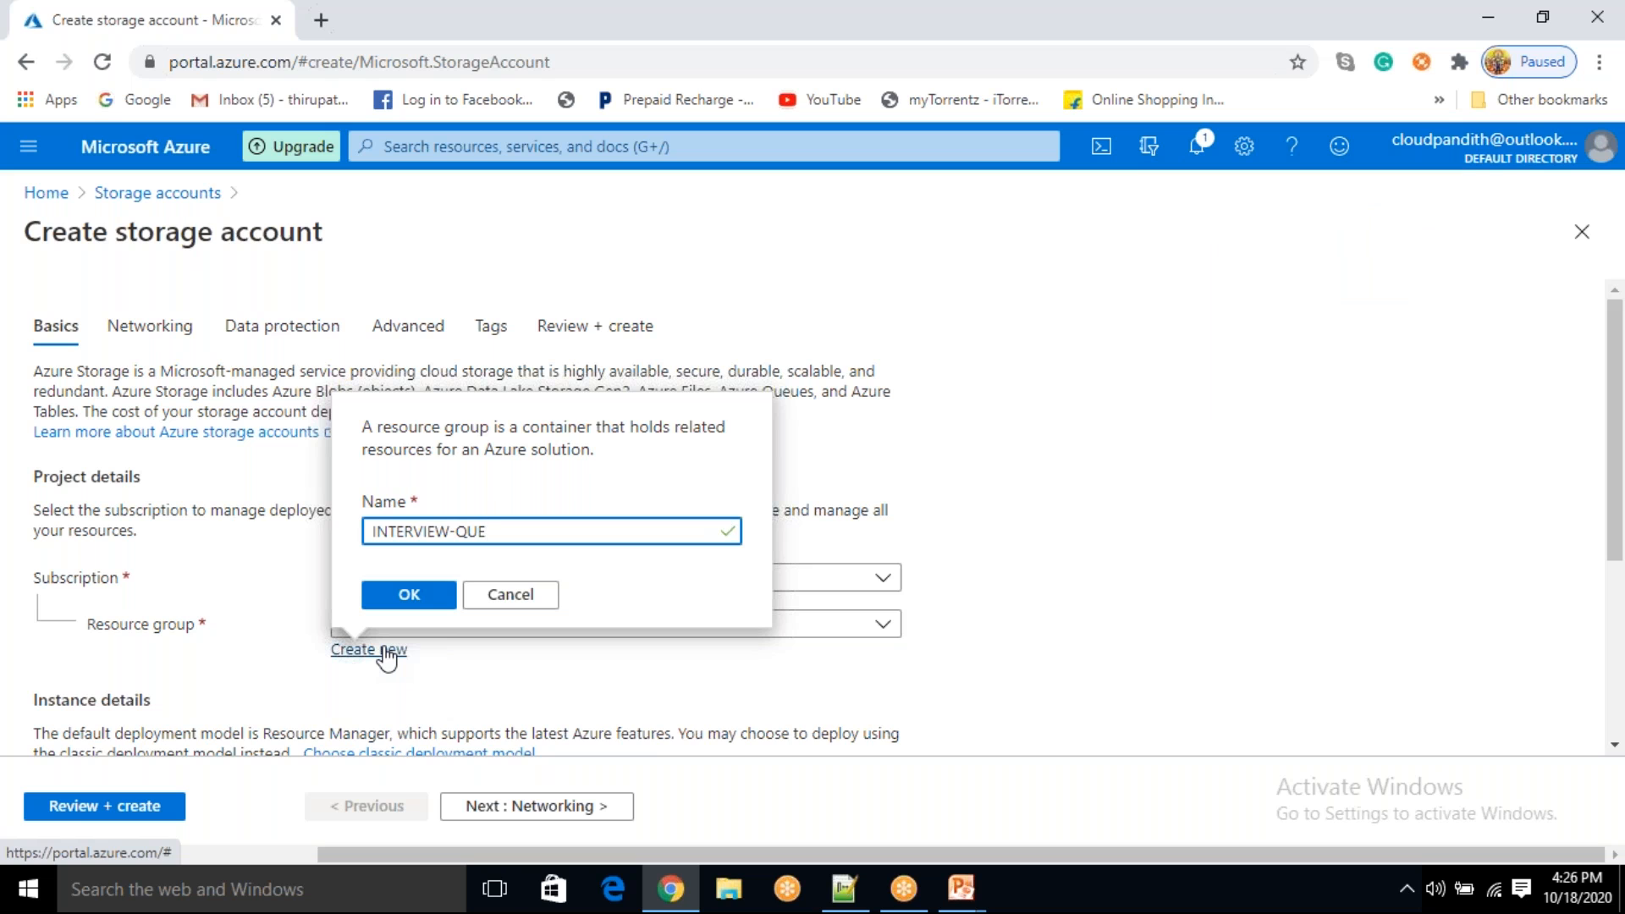
key("ctrl+a")
key("BackSpace")
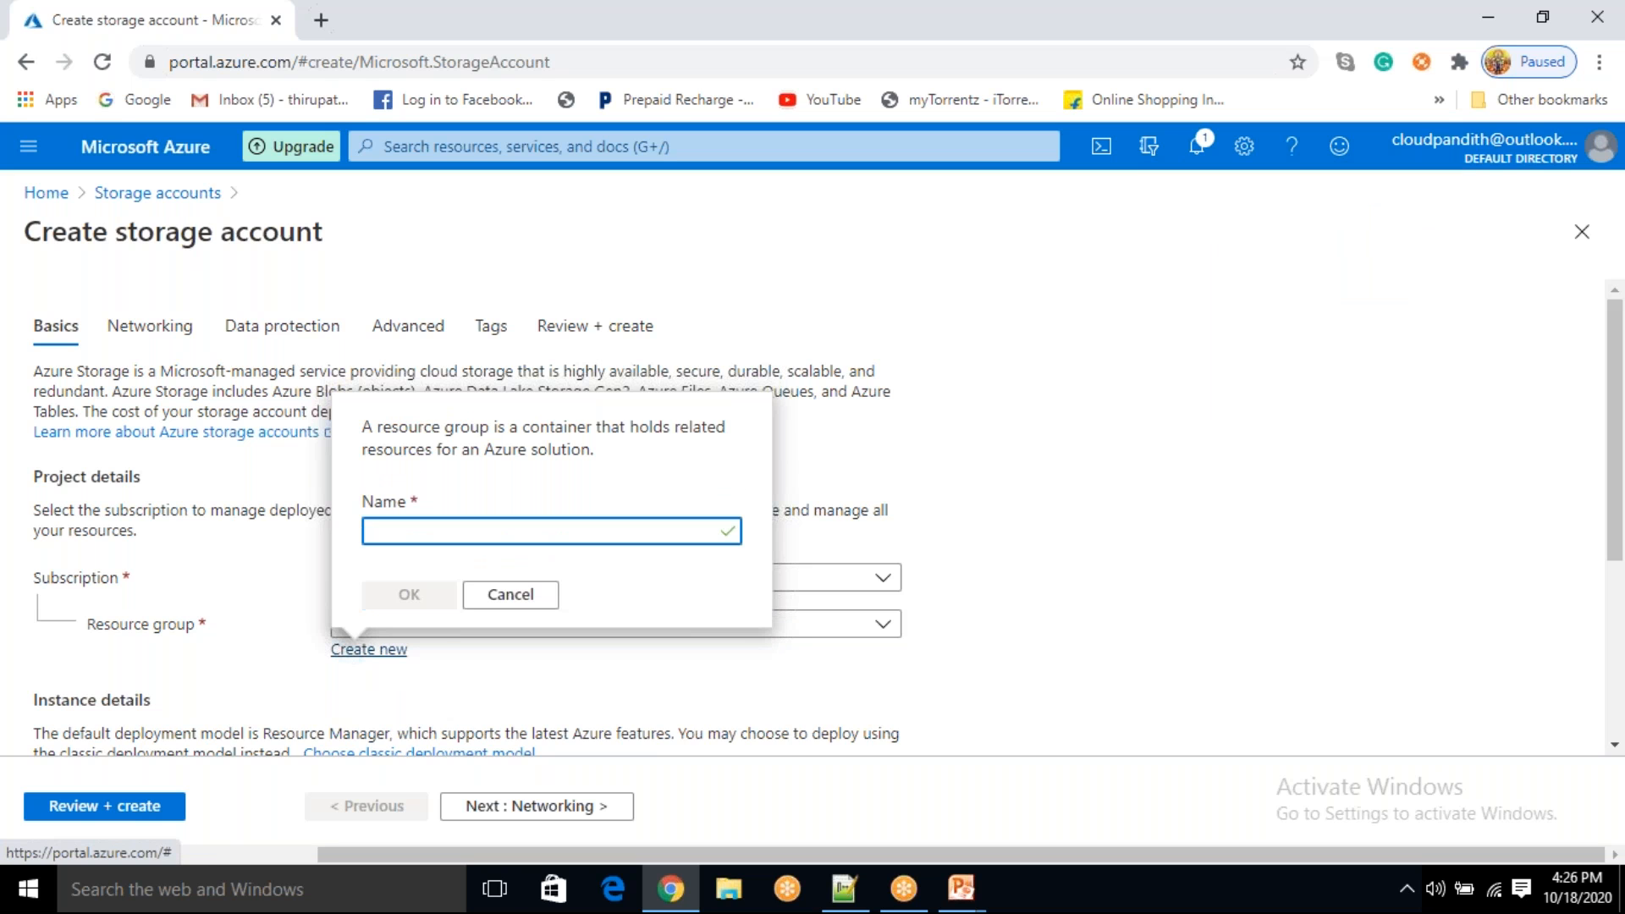
type("Interview-=")
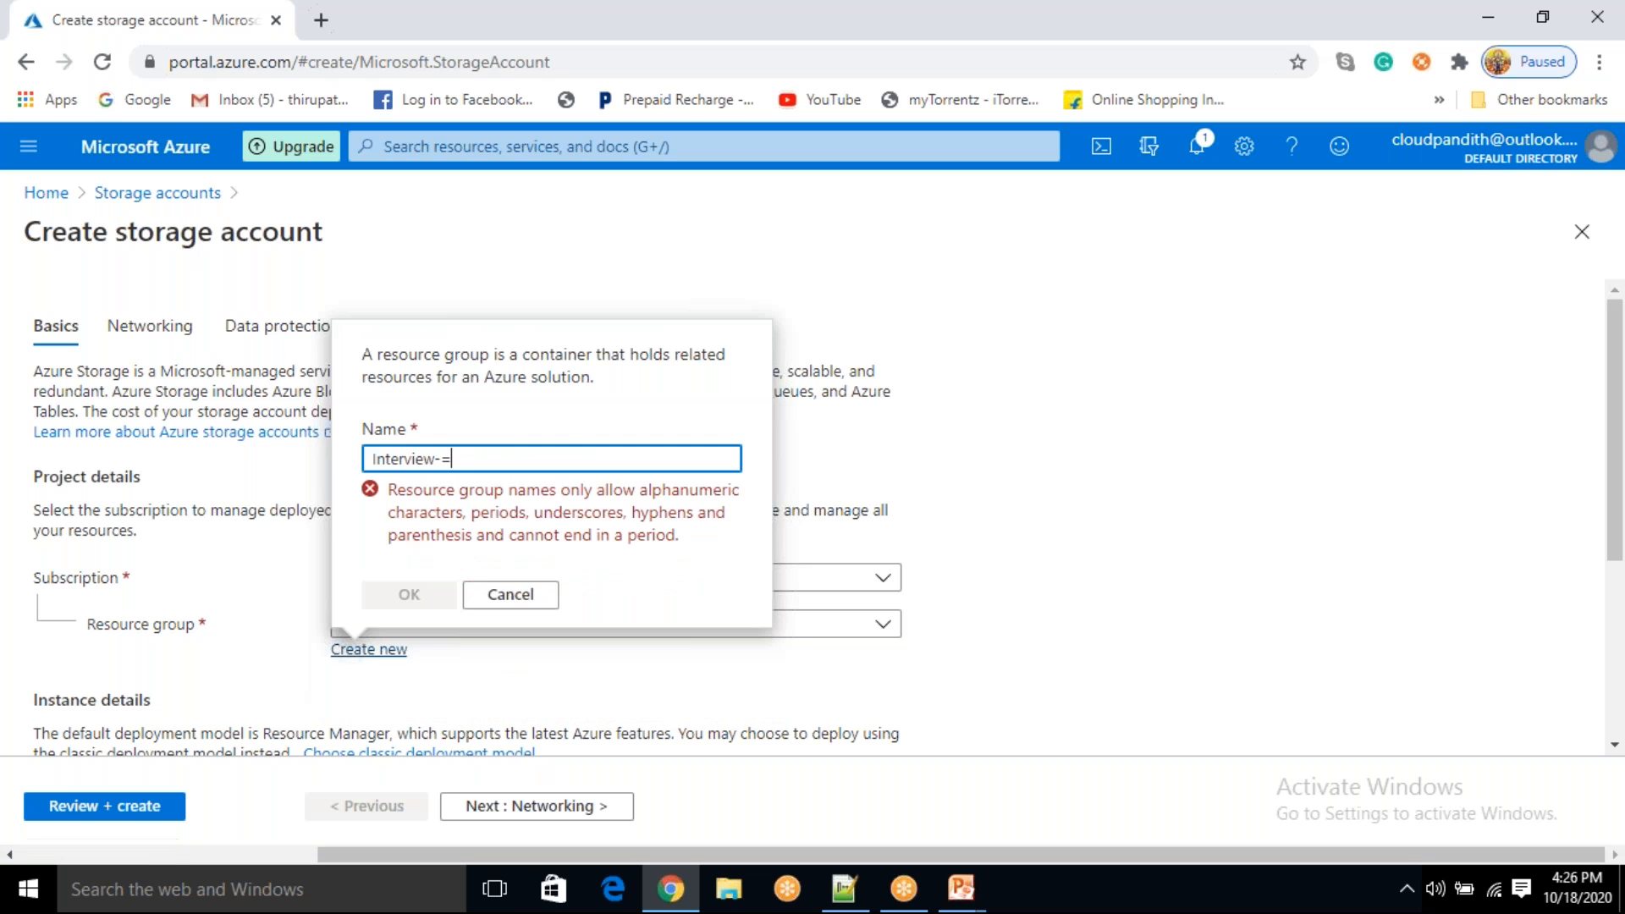
key("BackSpace")
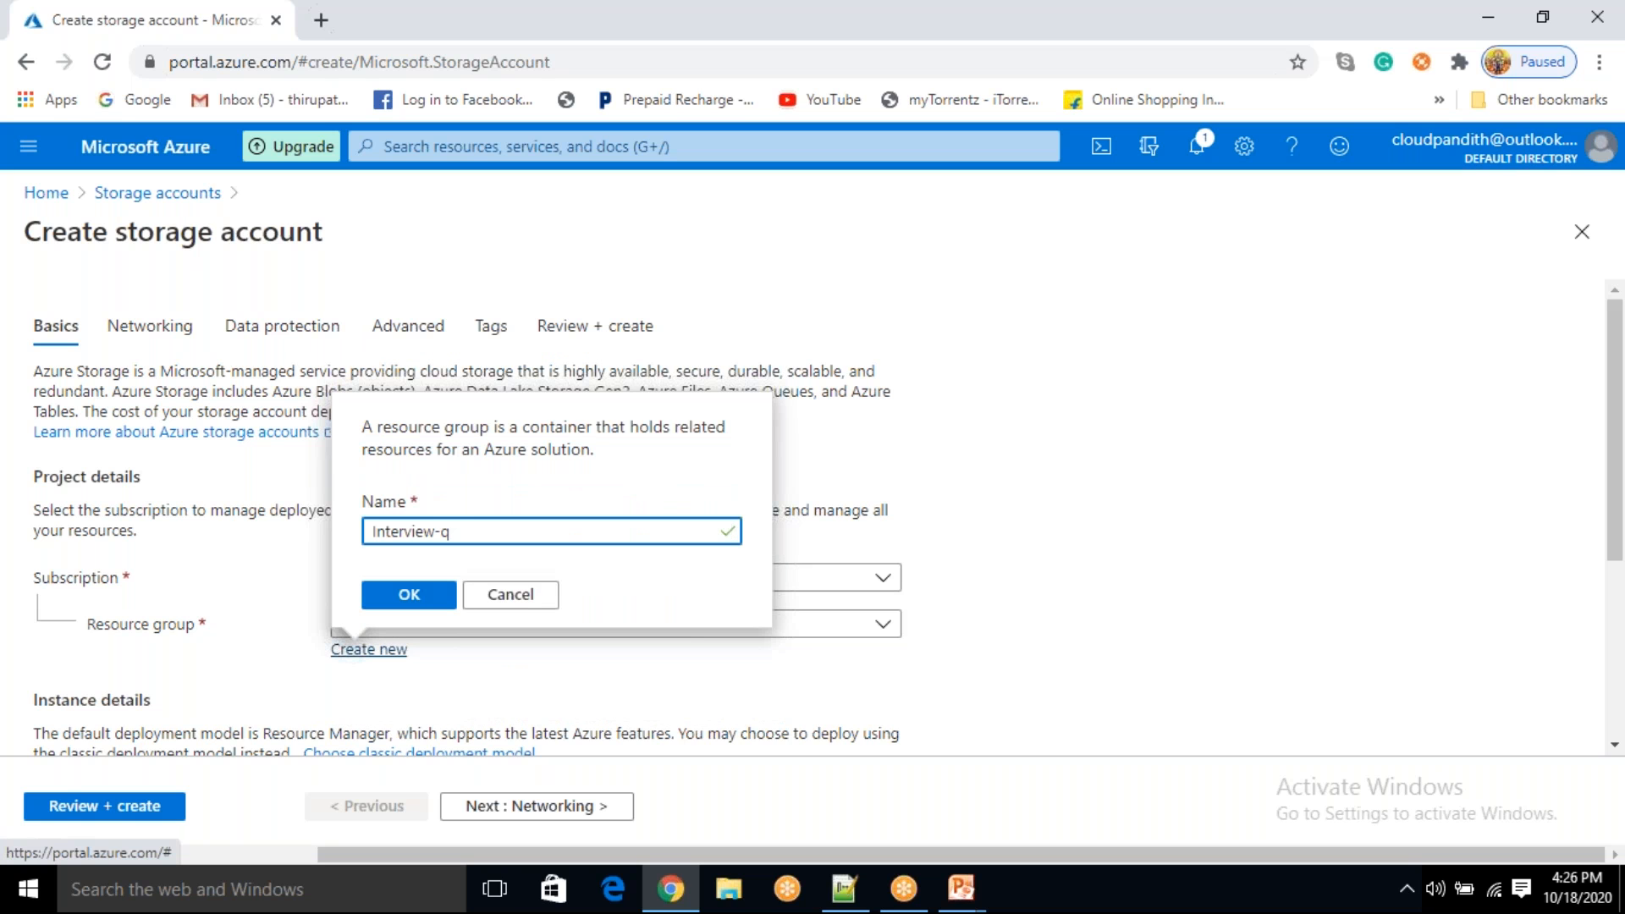
type("Questions-rg")
left_click(415, 597)
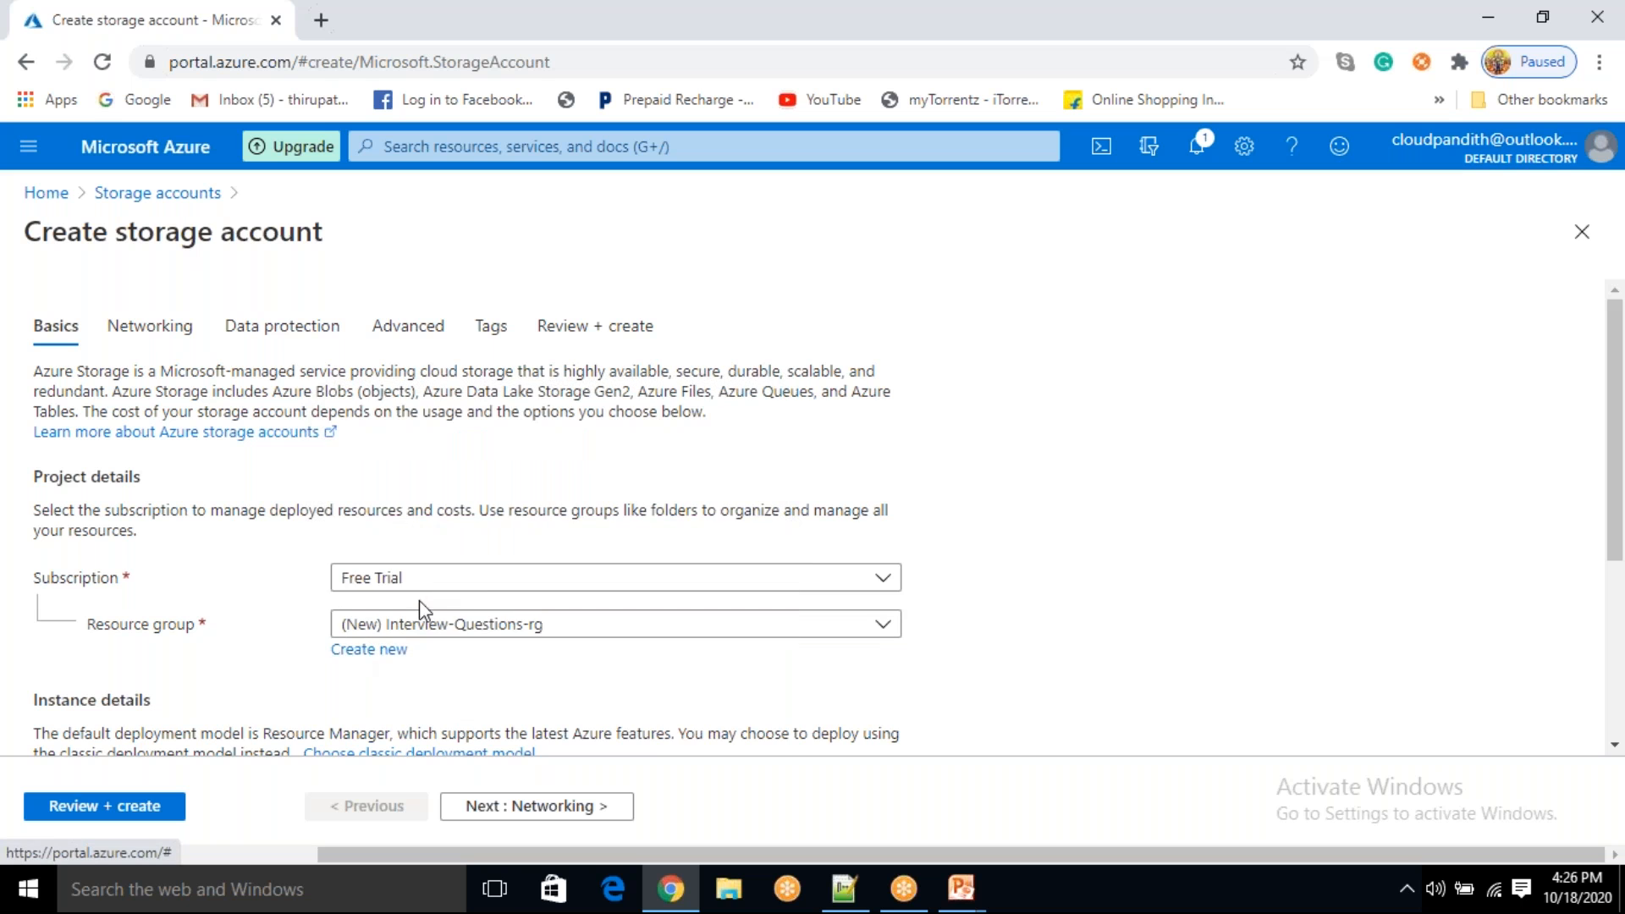
- Name the storage account cloudpandithv2storage and set its location to (US) East US
scroll(427, 677, "down", 3)
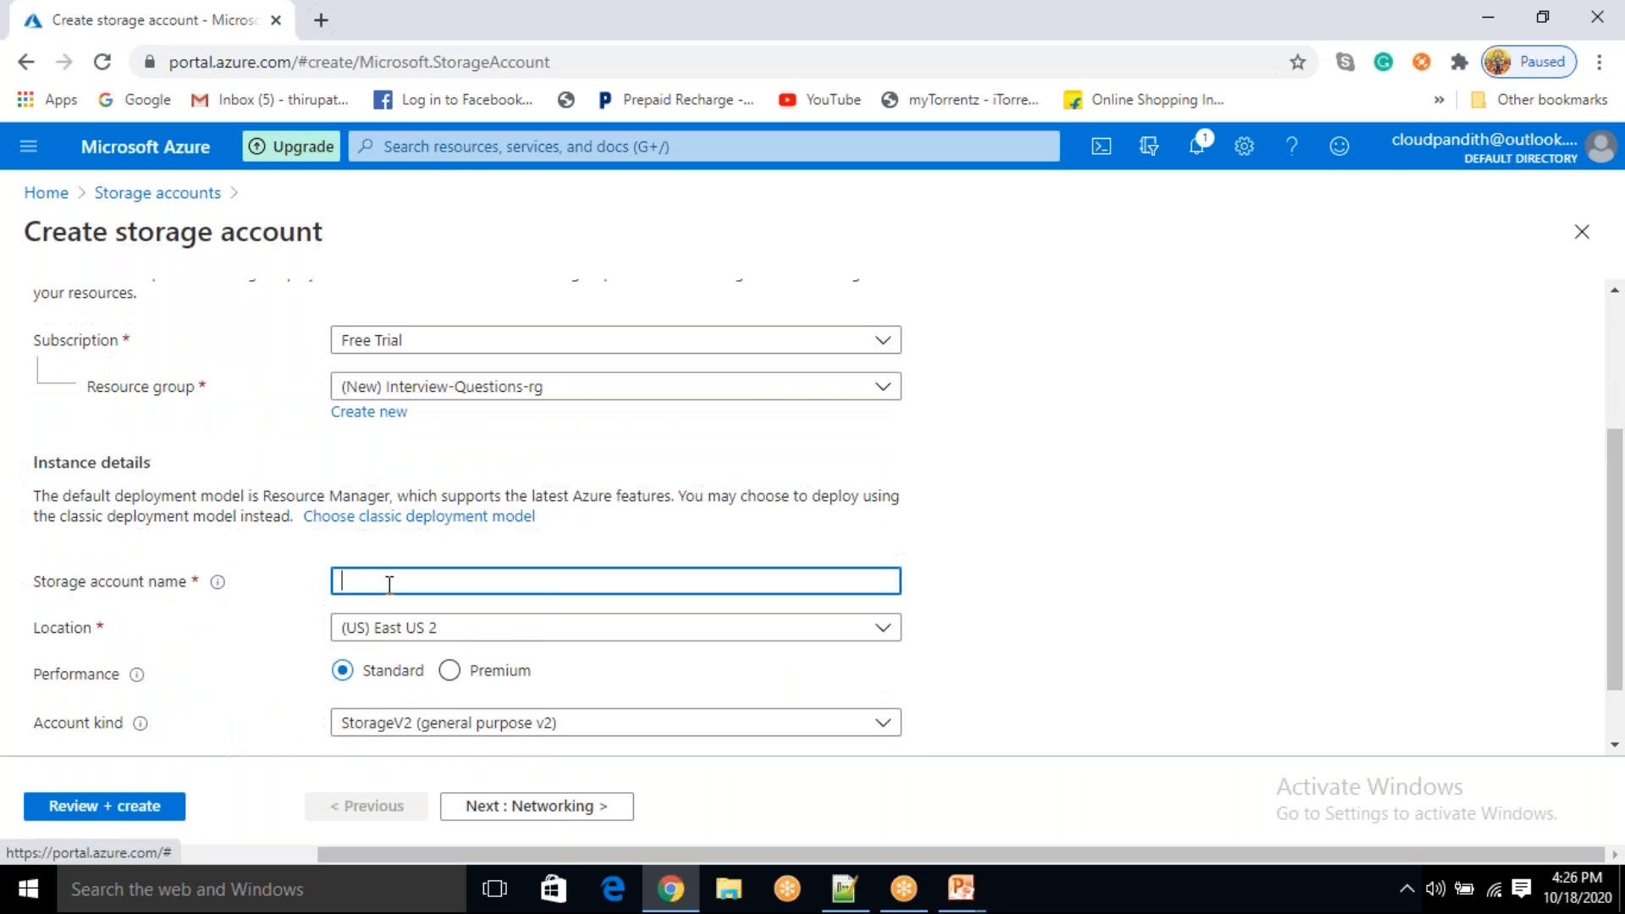
left_click(390, 582)
type("c")
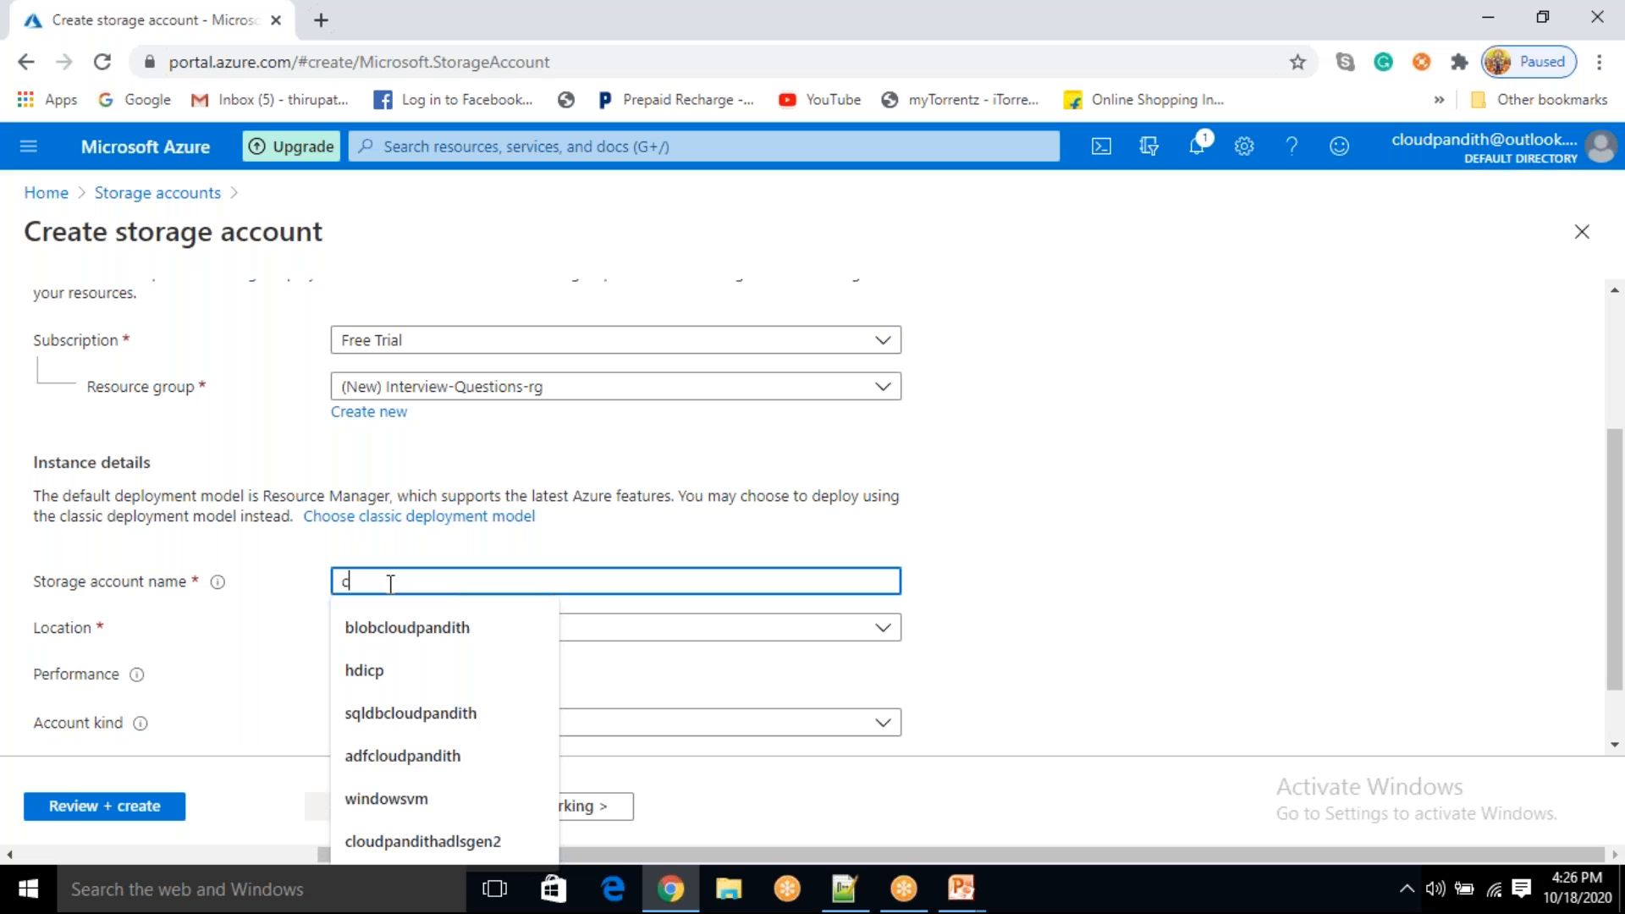
type("loudpandith")
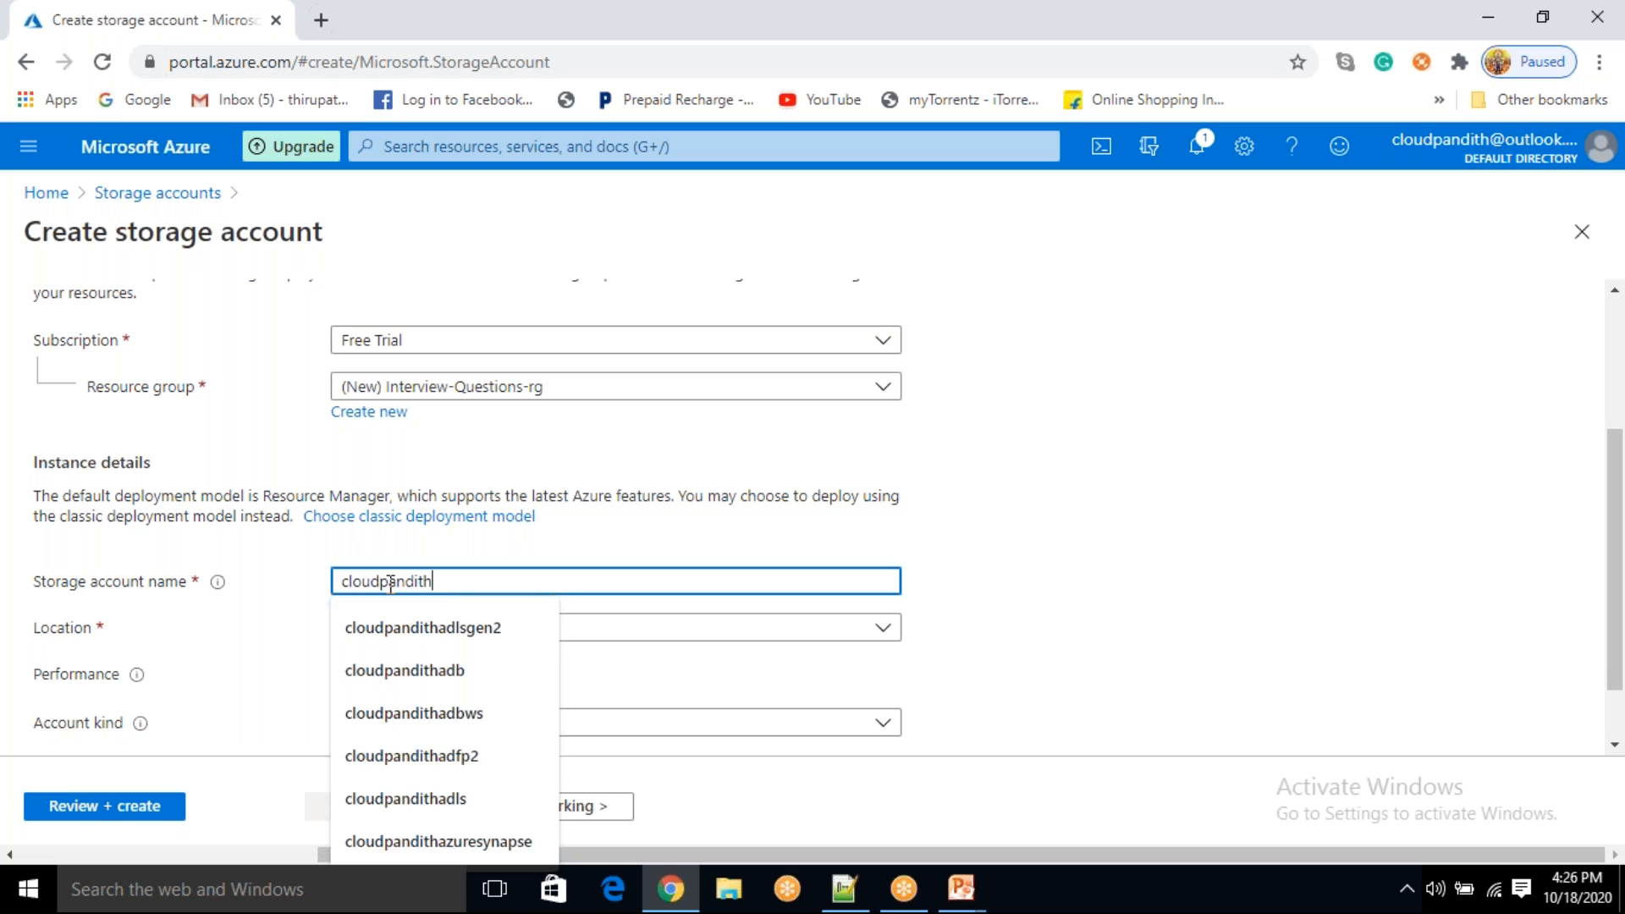
type("v2storage")
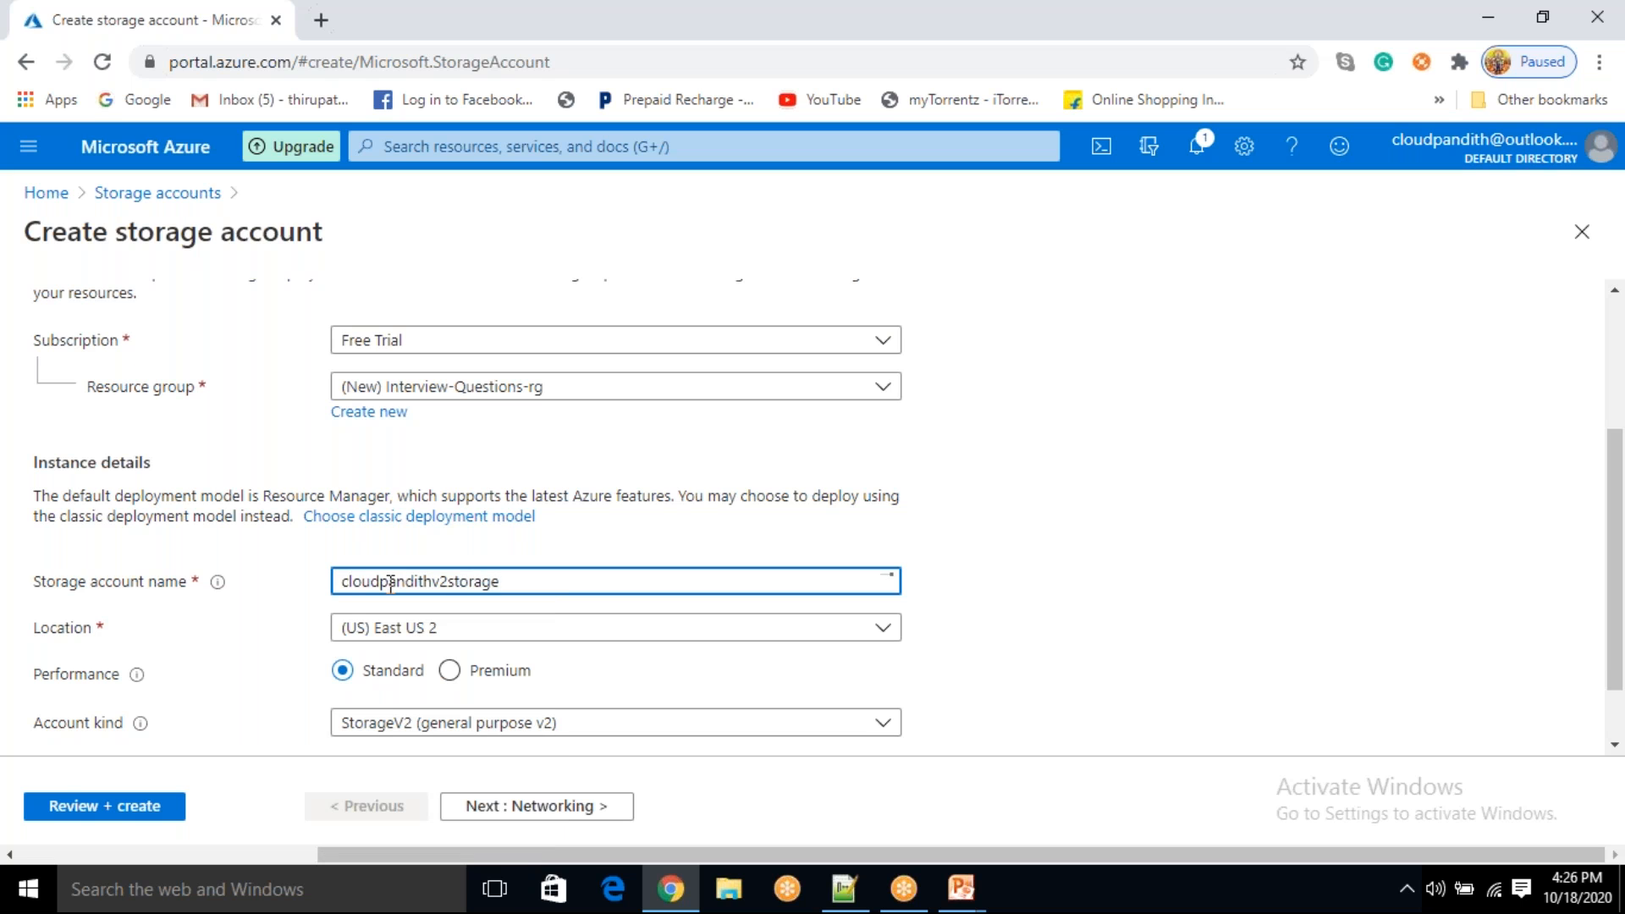
left_click(417, 635)
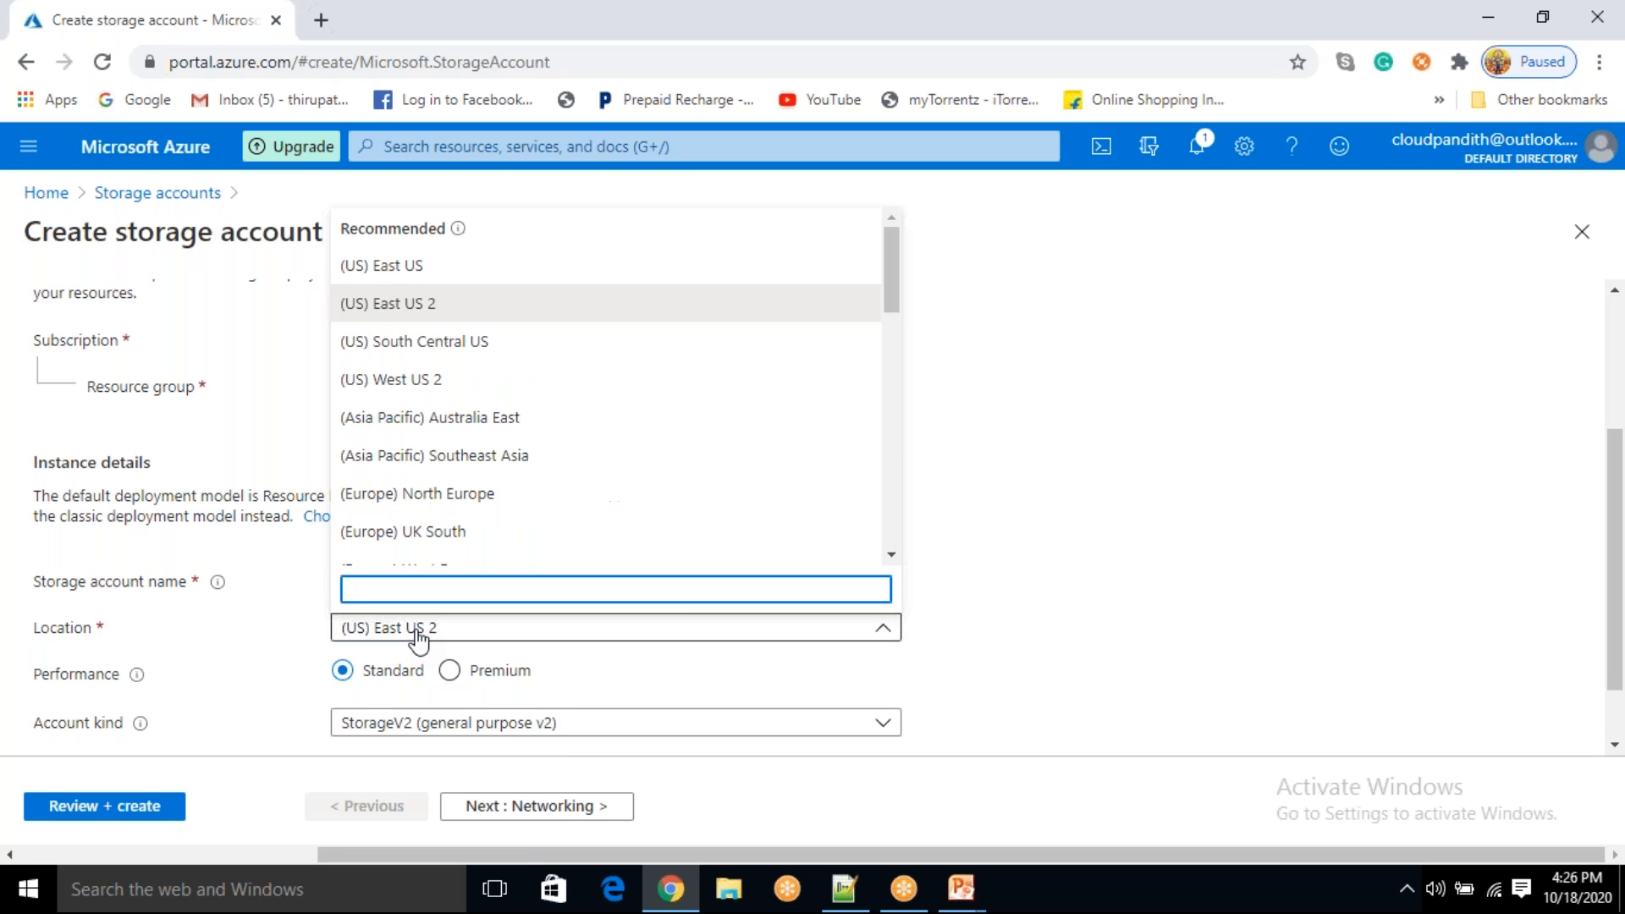
left_click(410, 269)
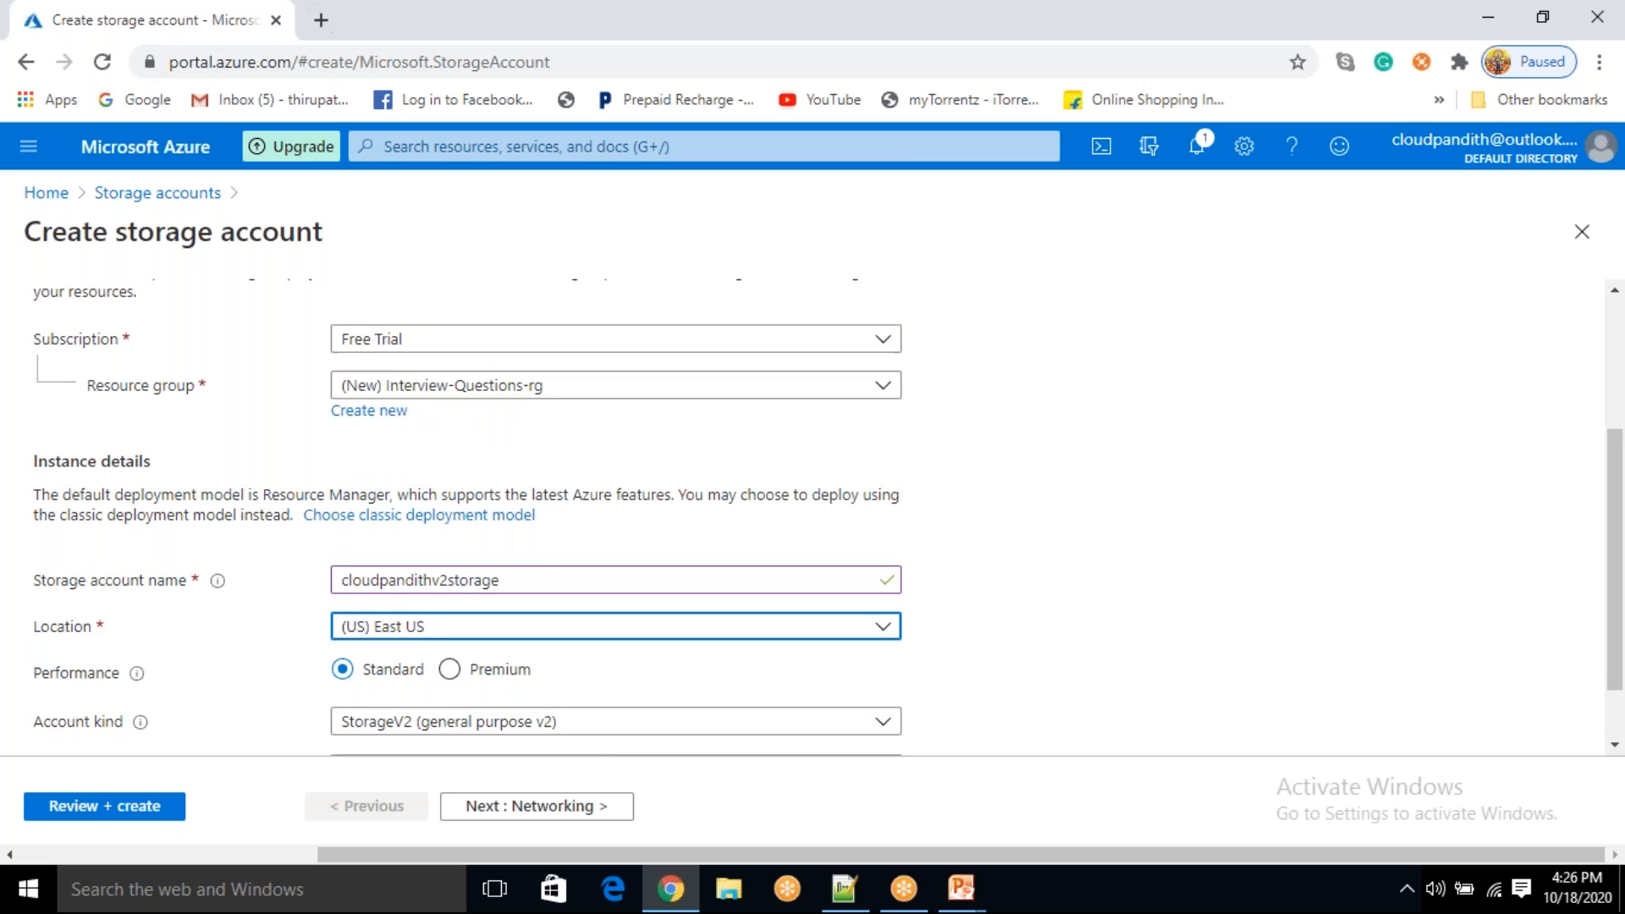
- Validate the storage account configuration with its remaining defaults and submit it for creation
scroll(536, 531, "down", 1)
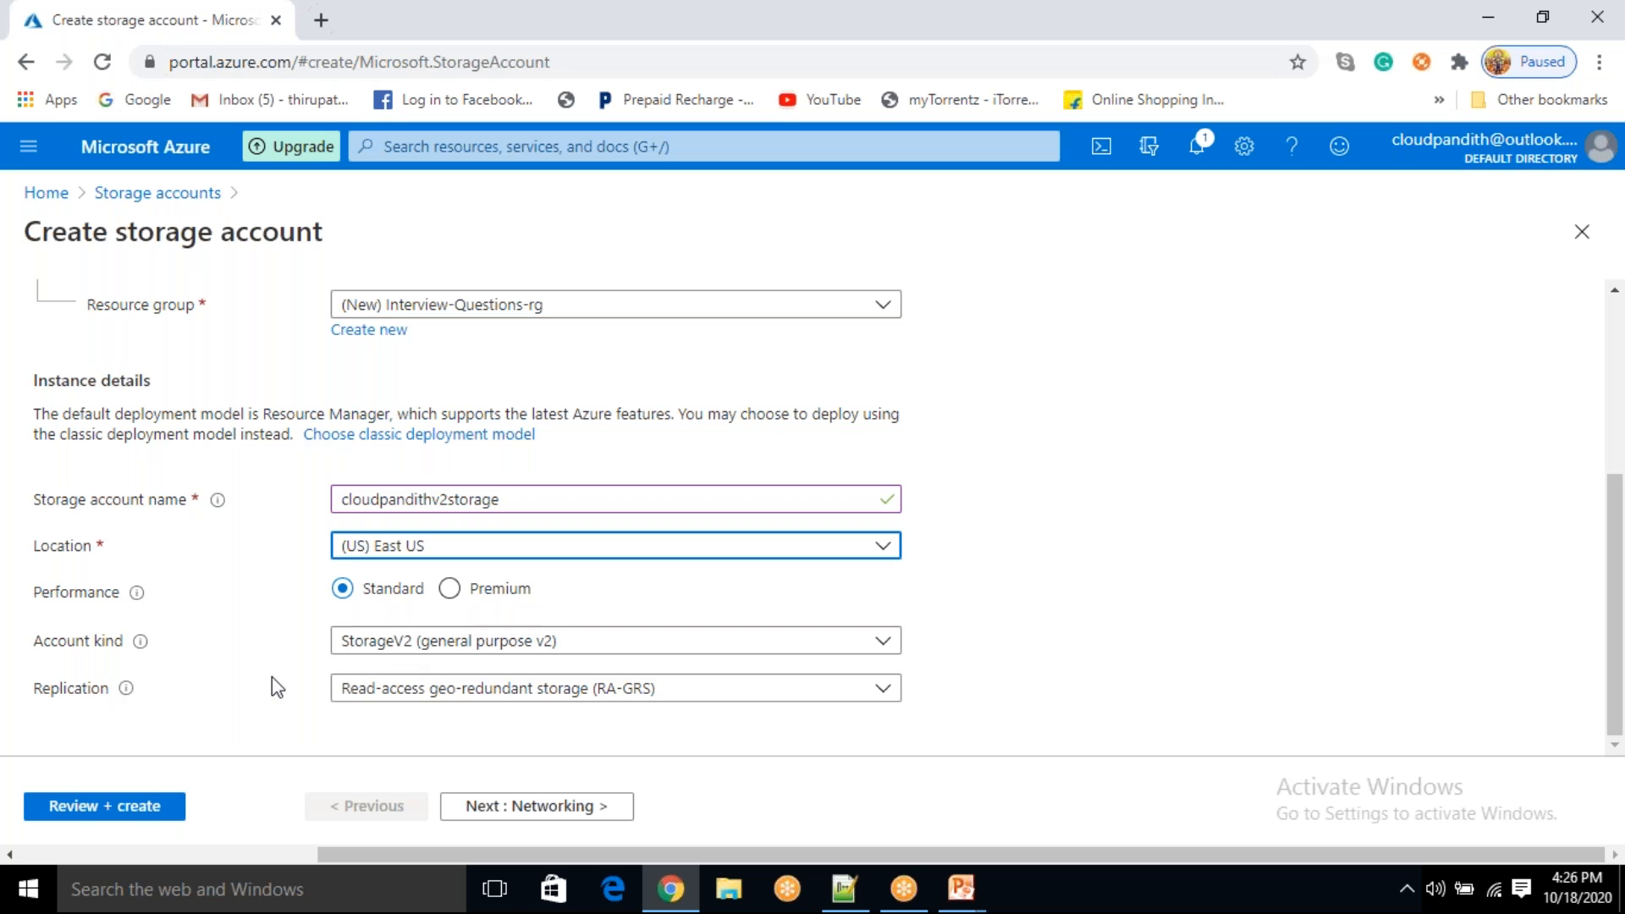
left_click(123, 814)
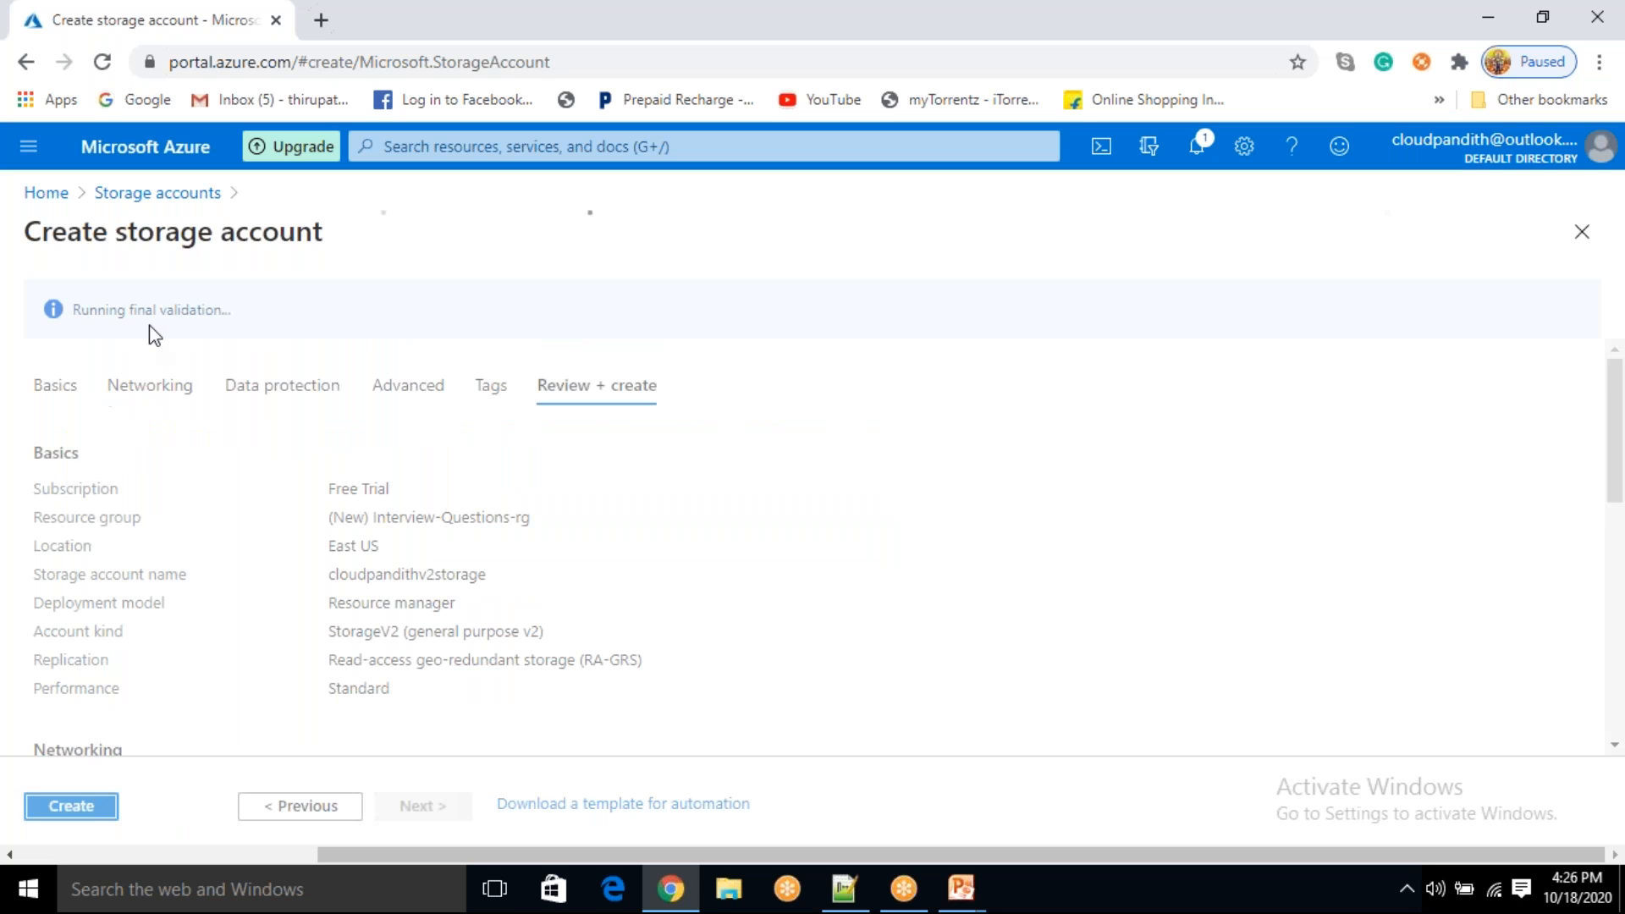
left_click(91, 808)
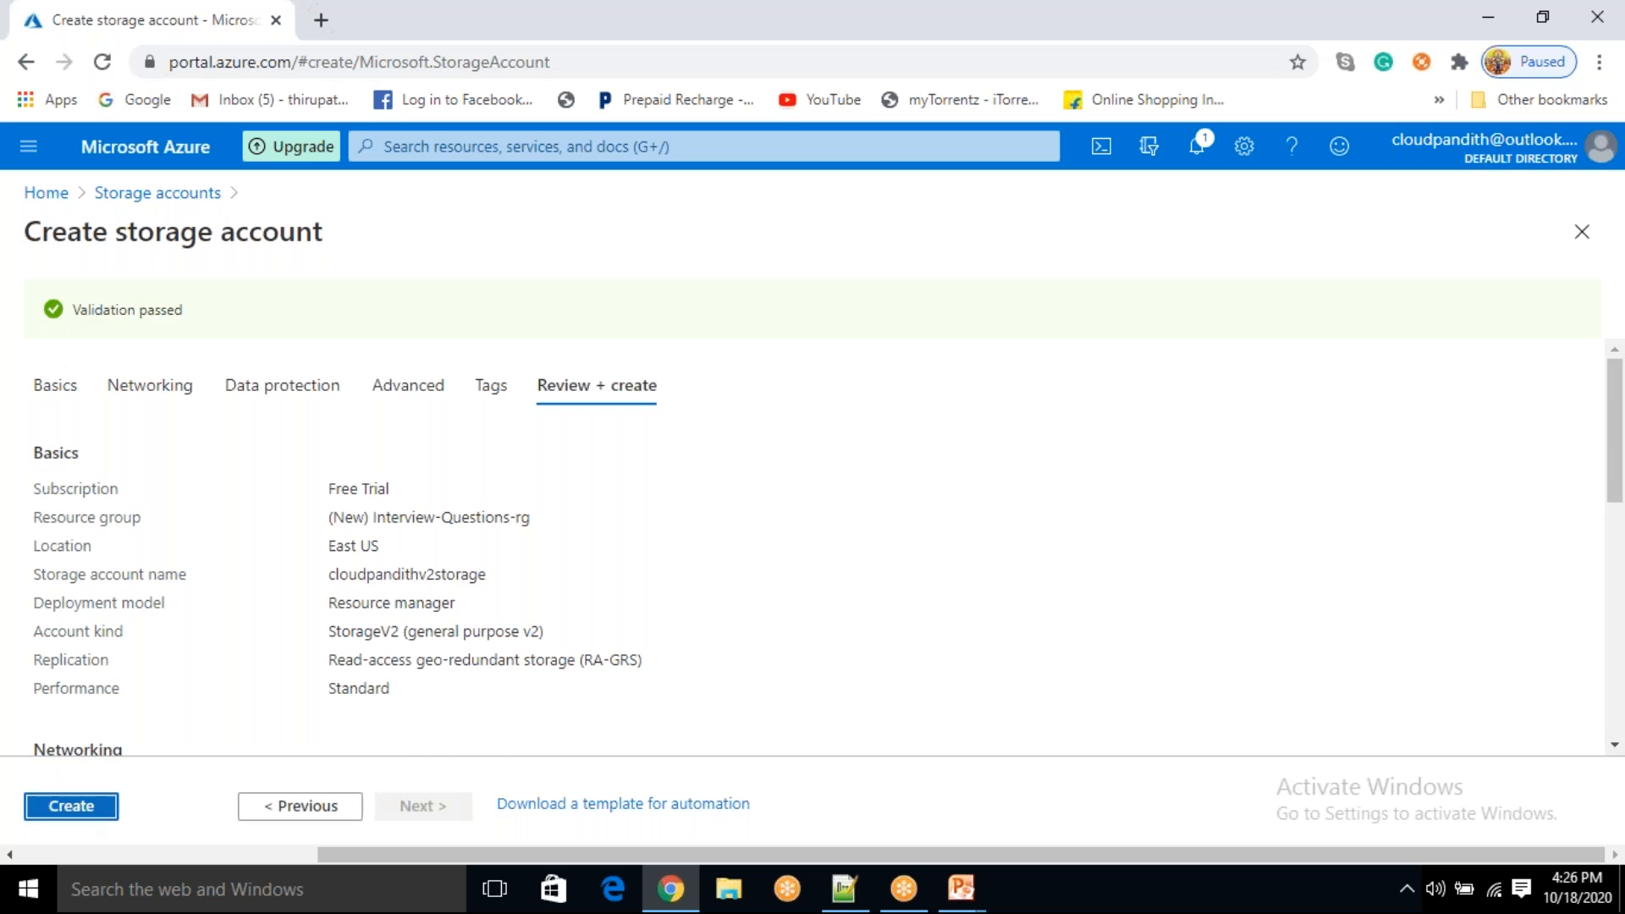
- Open portal.azure.com in a second browser tab and start adding a new data factory
left_click(329, 21)
type("portal.azure.com")
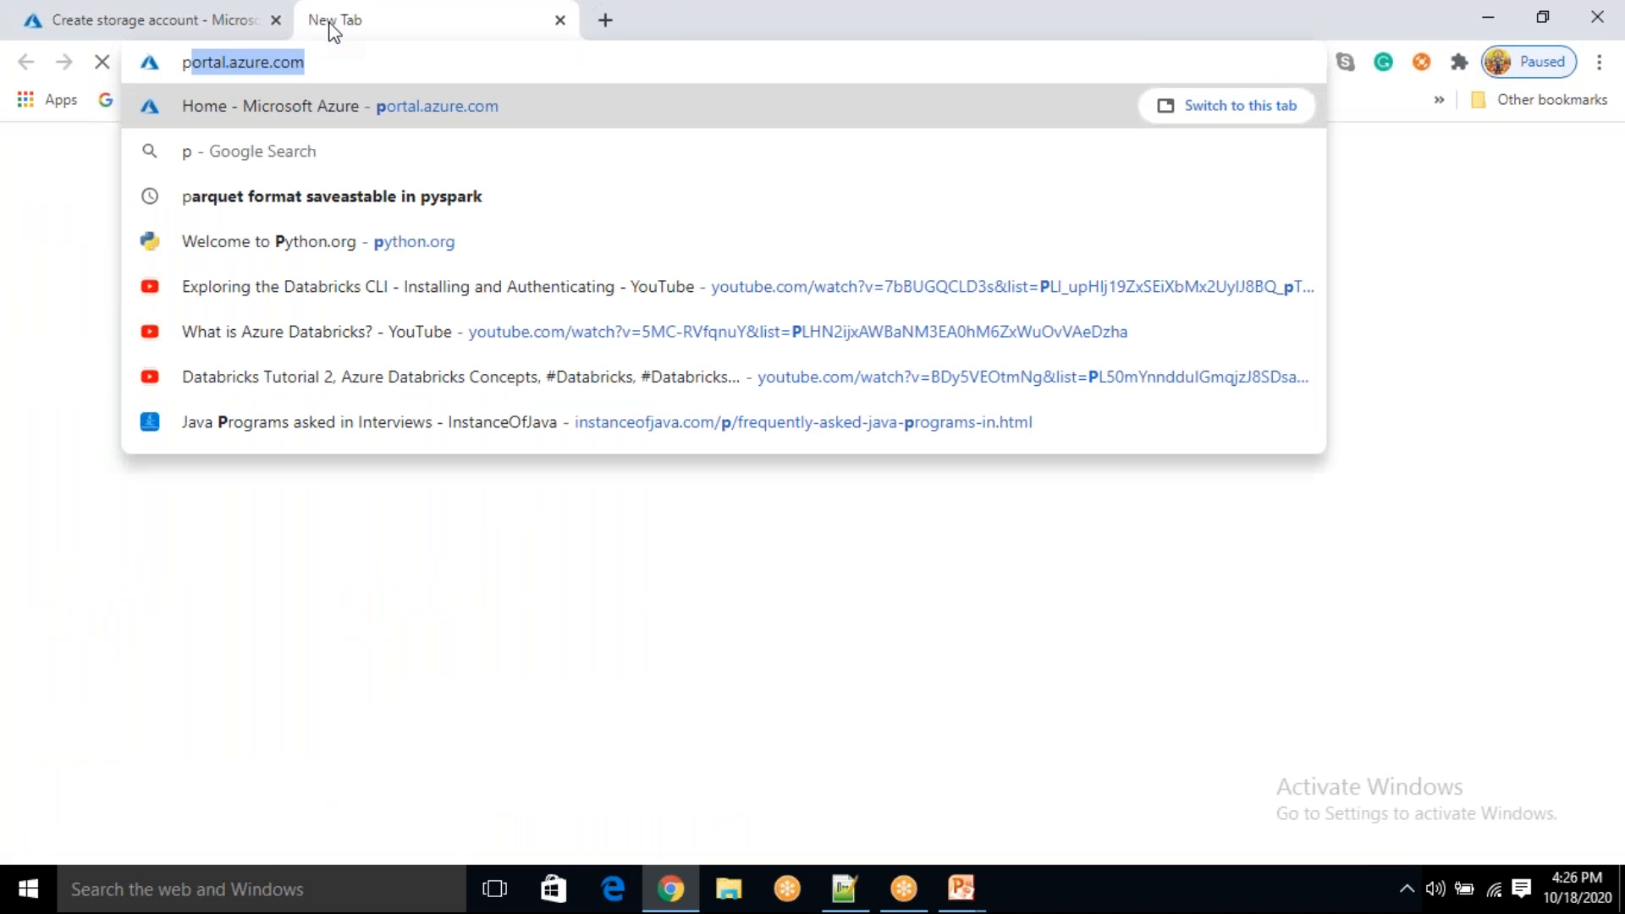
key("Return")
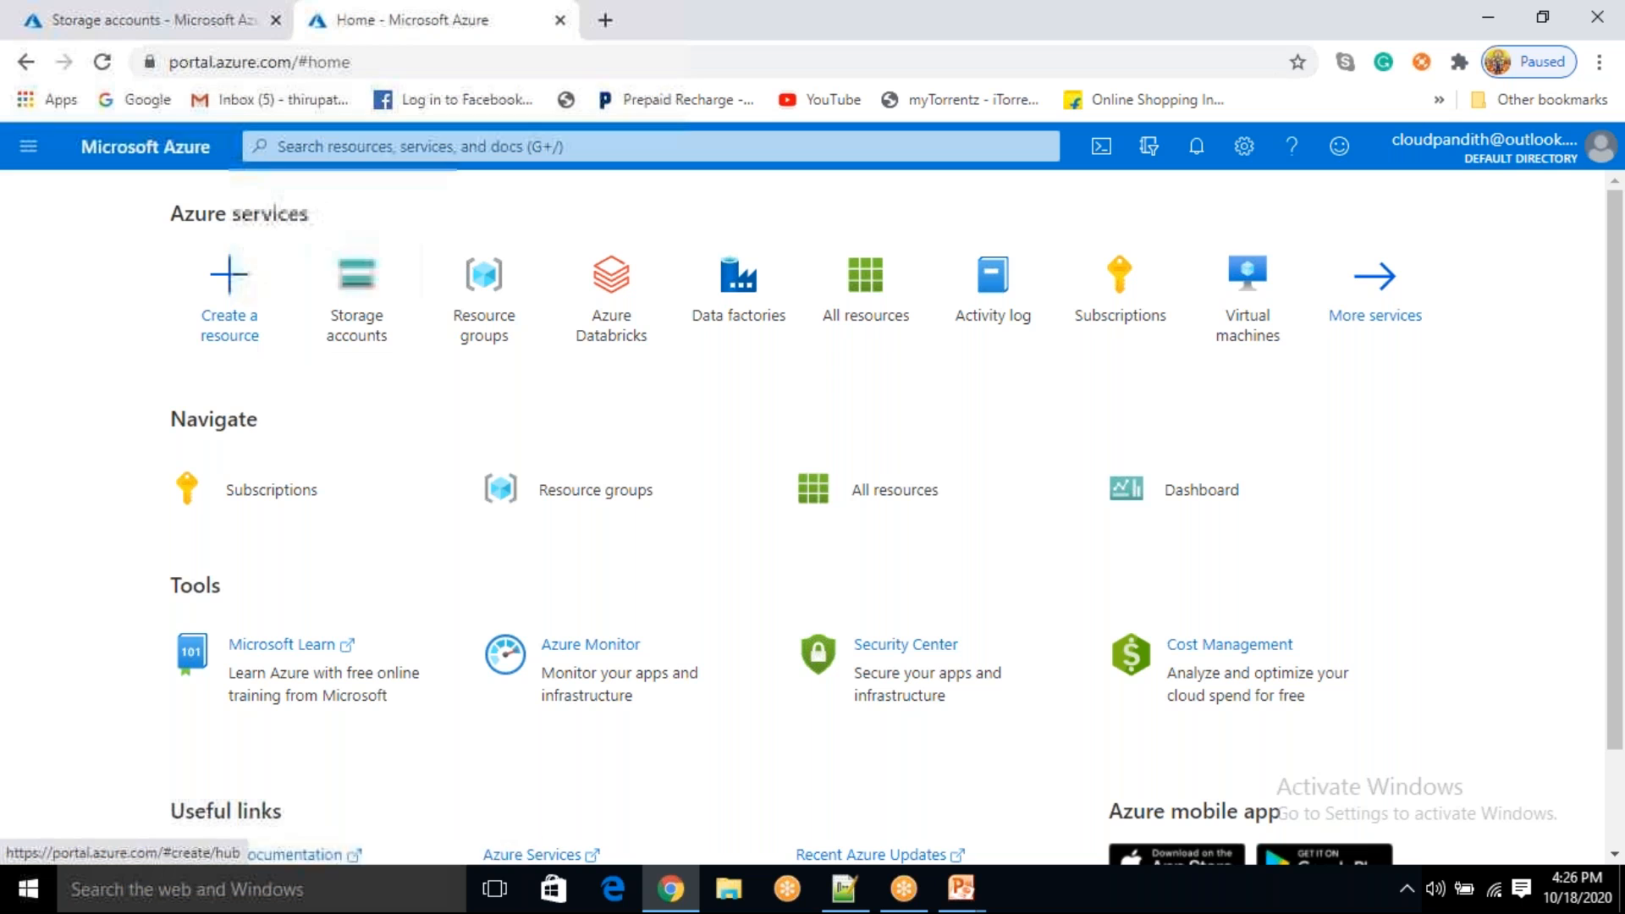
left_click(730, 301)
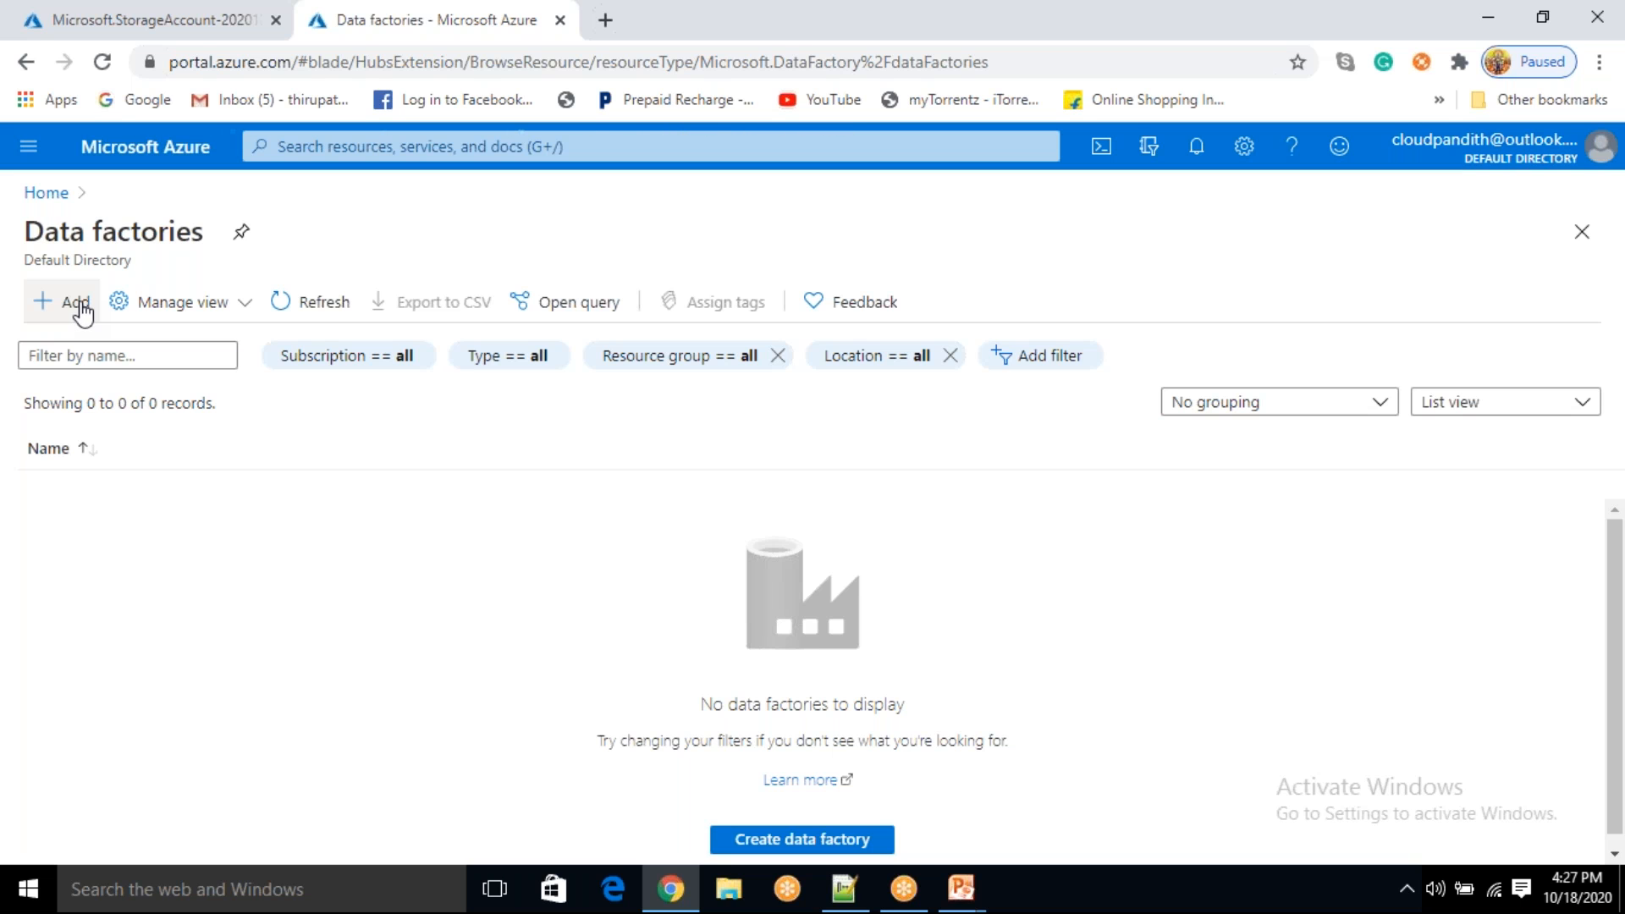
left_click(75, 303)
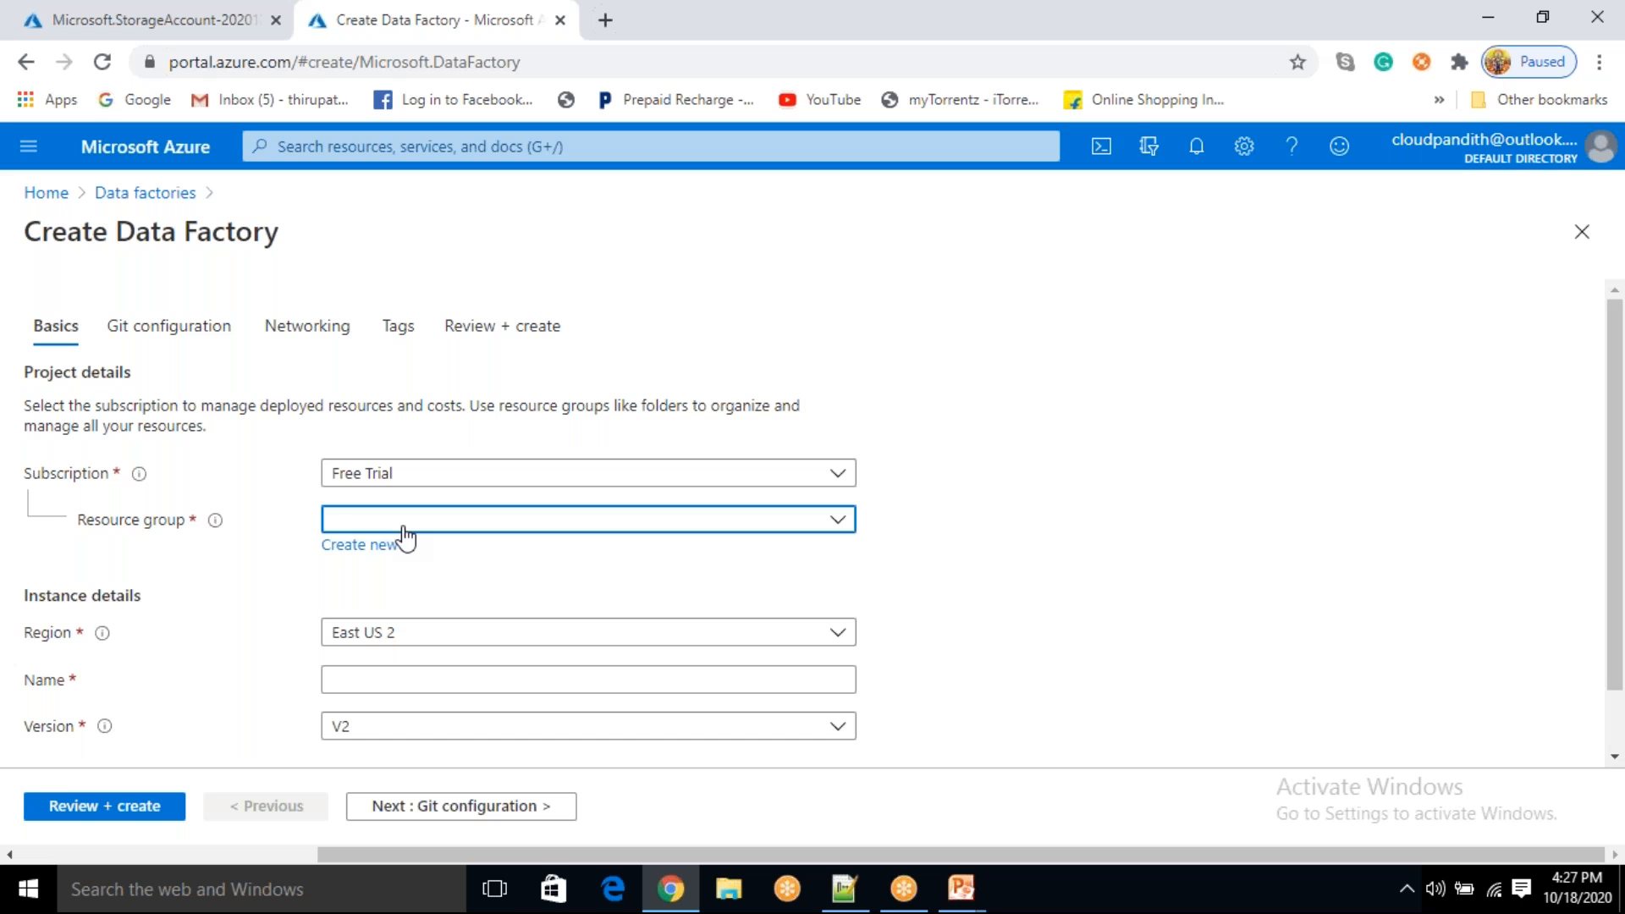
- Assign the data factory to the existing Interview-Questions-rg resource group and set its region to East US
left_click(404, 536)
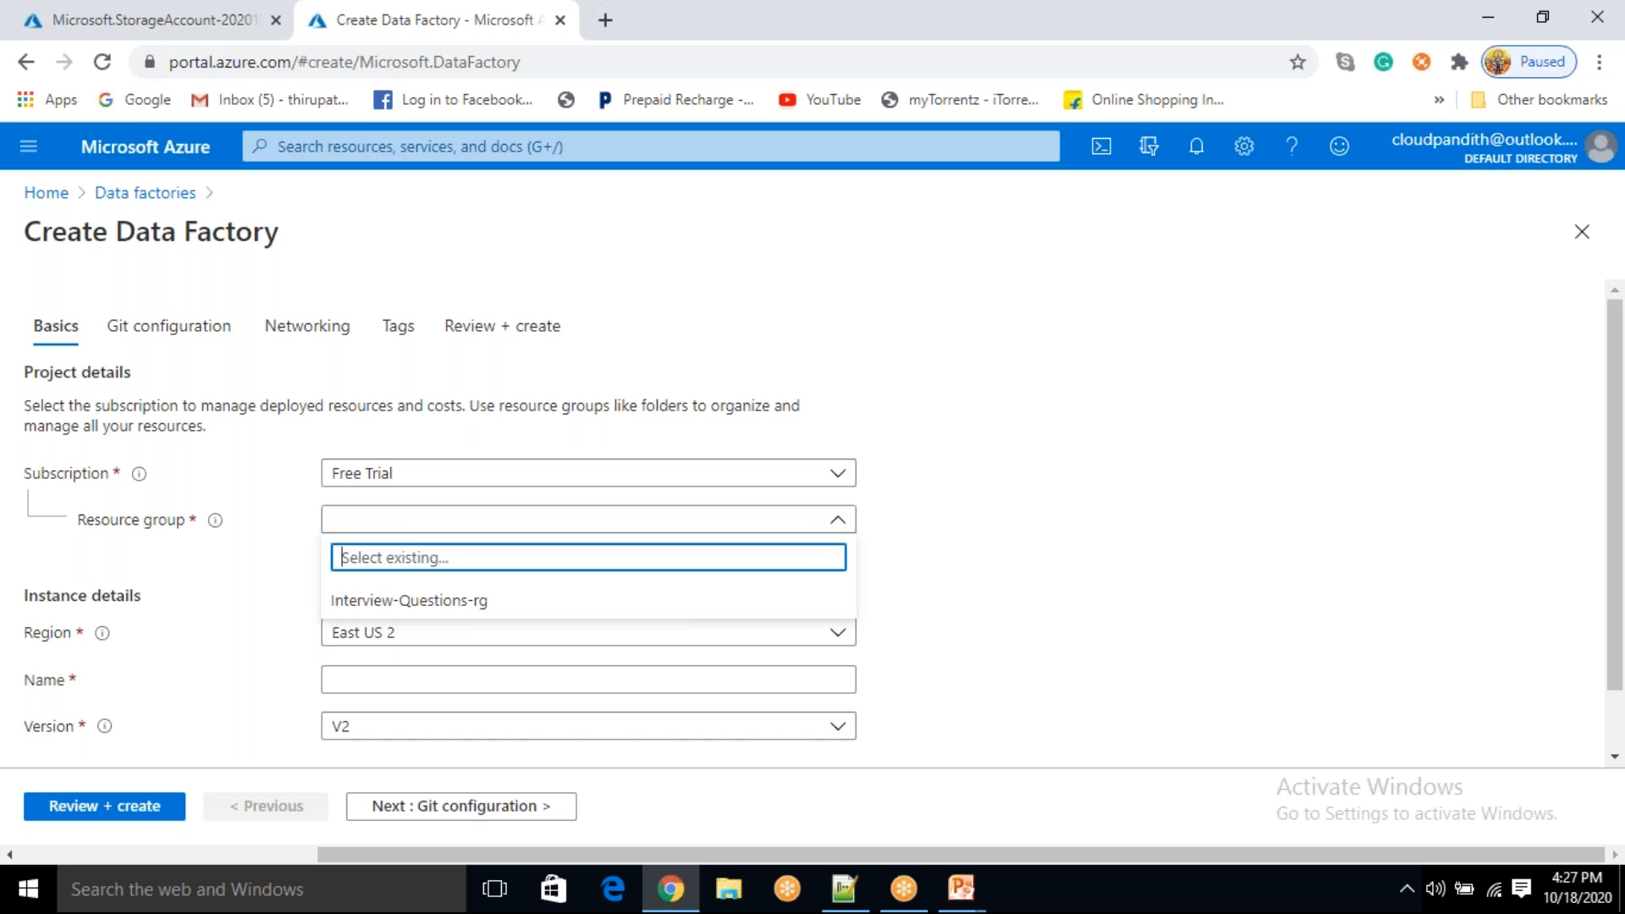
left_click(393, 602)
scroll(394, 606, "down", 1)
left_click(409, 561)
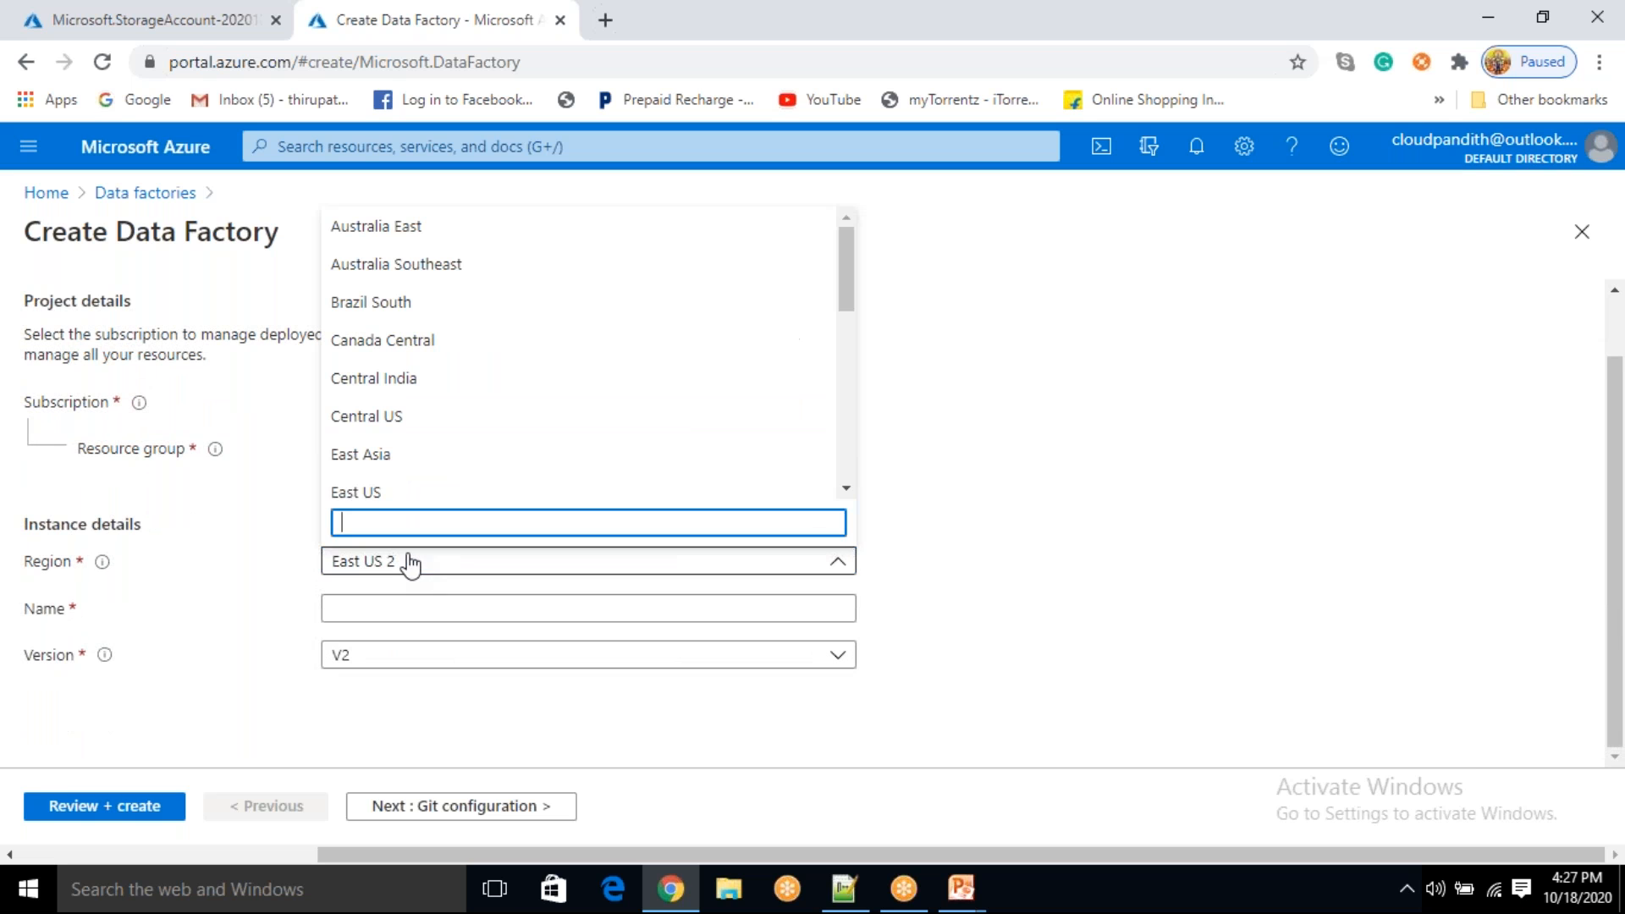
left_click(389, 489)
- Name the data factory cloudpandithadfv2
left_click(383, 610)
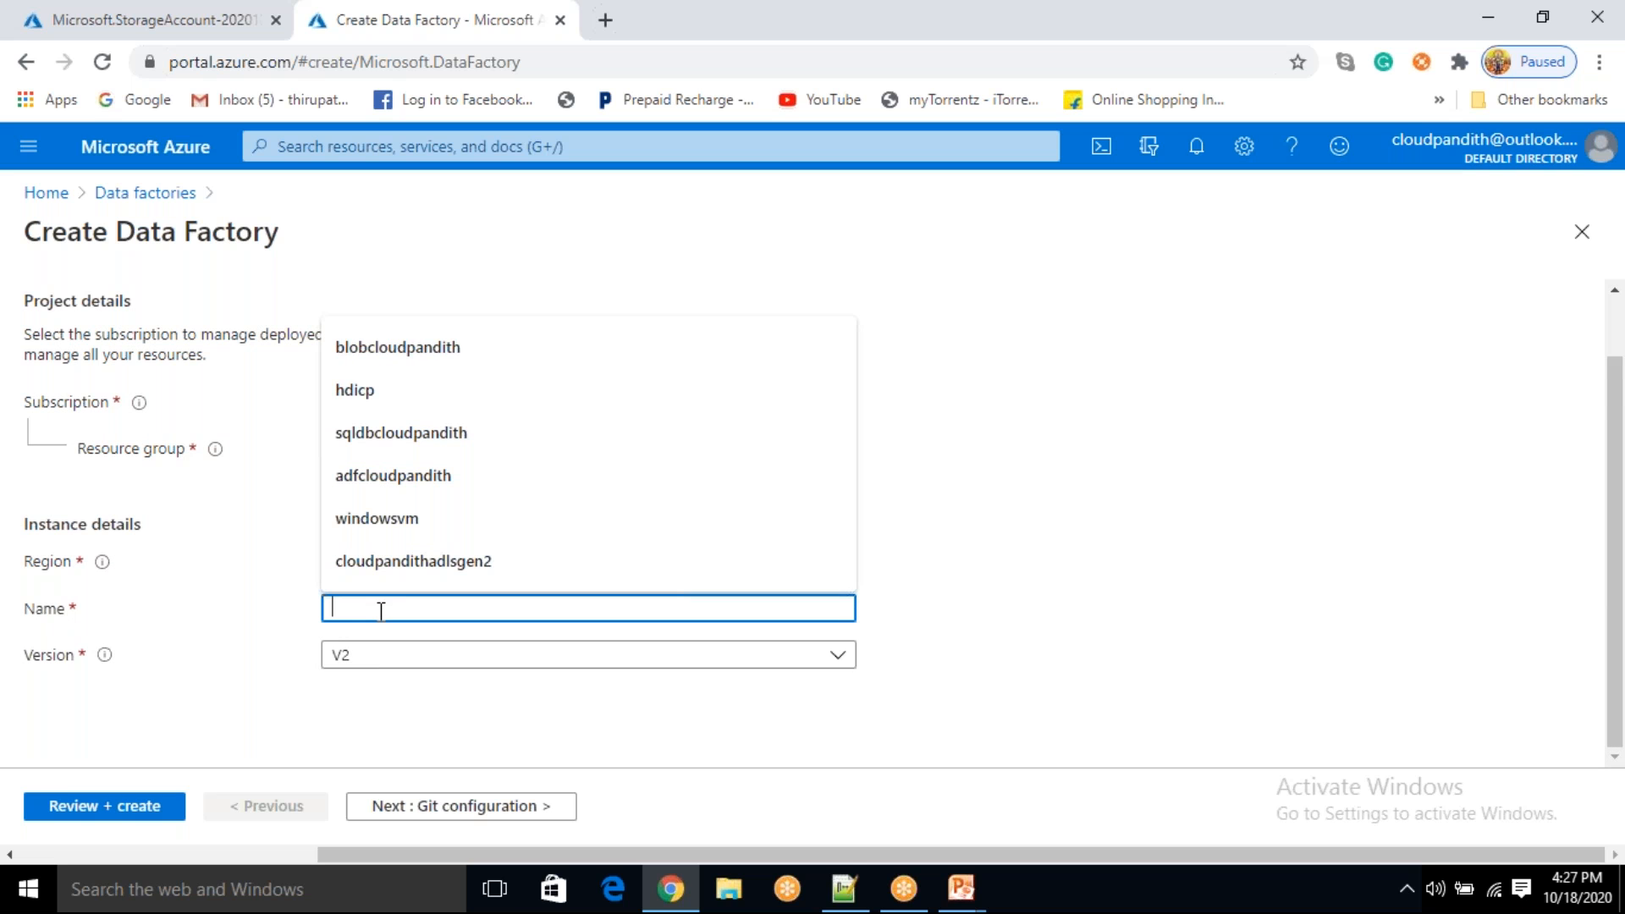
type("adfclou")
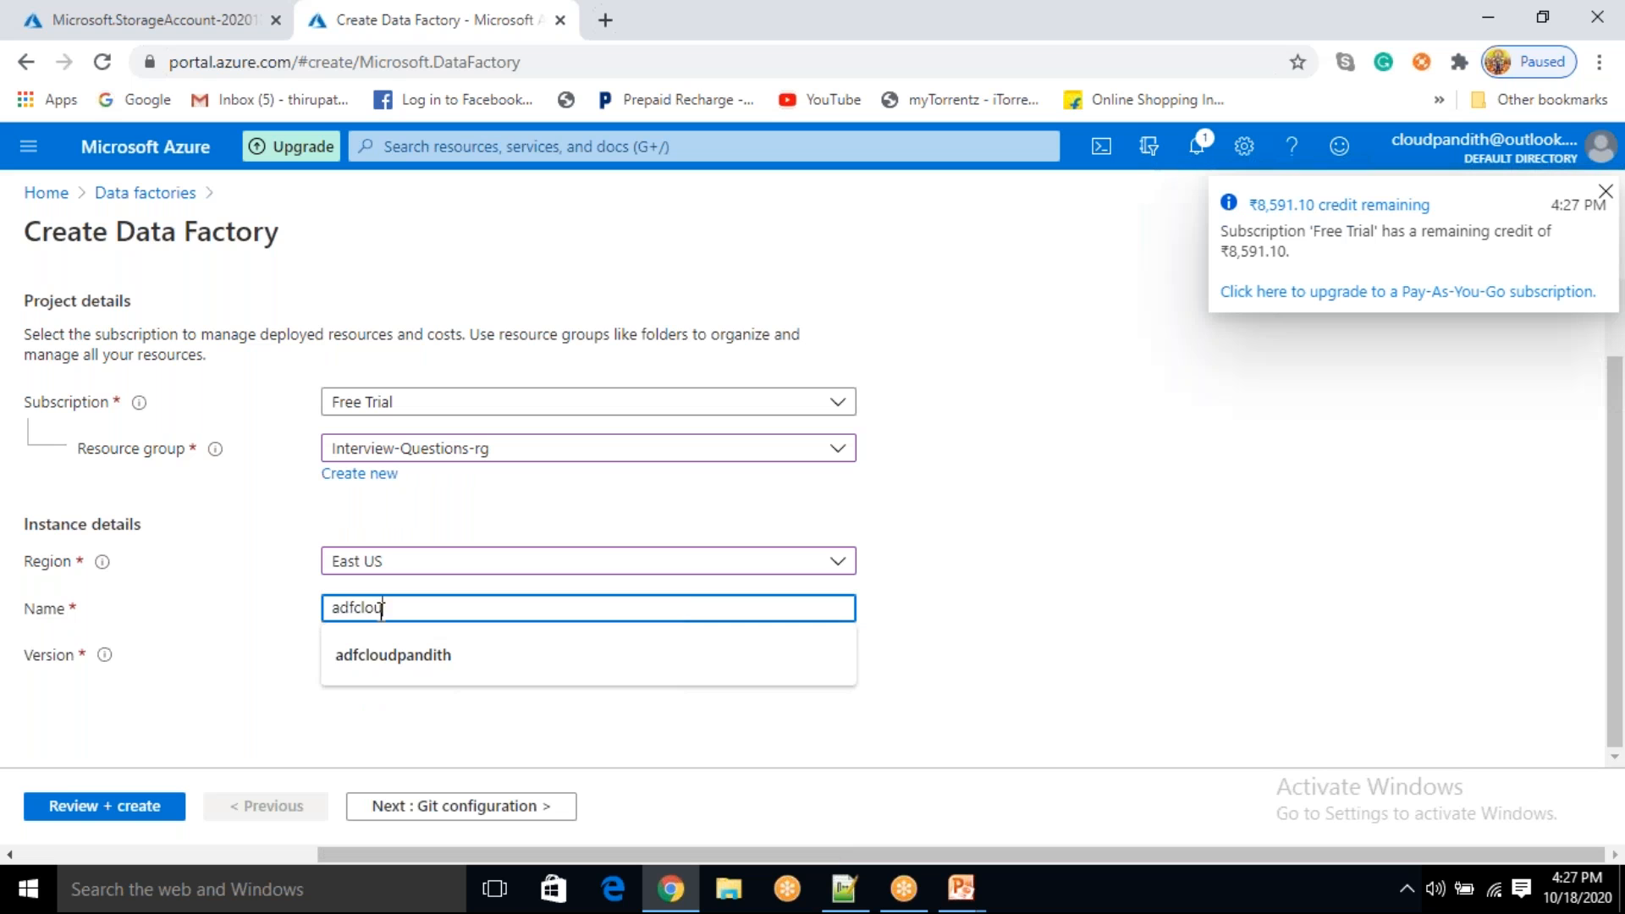
type("dpandith")
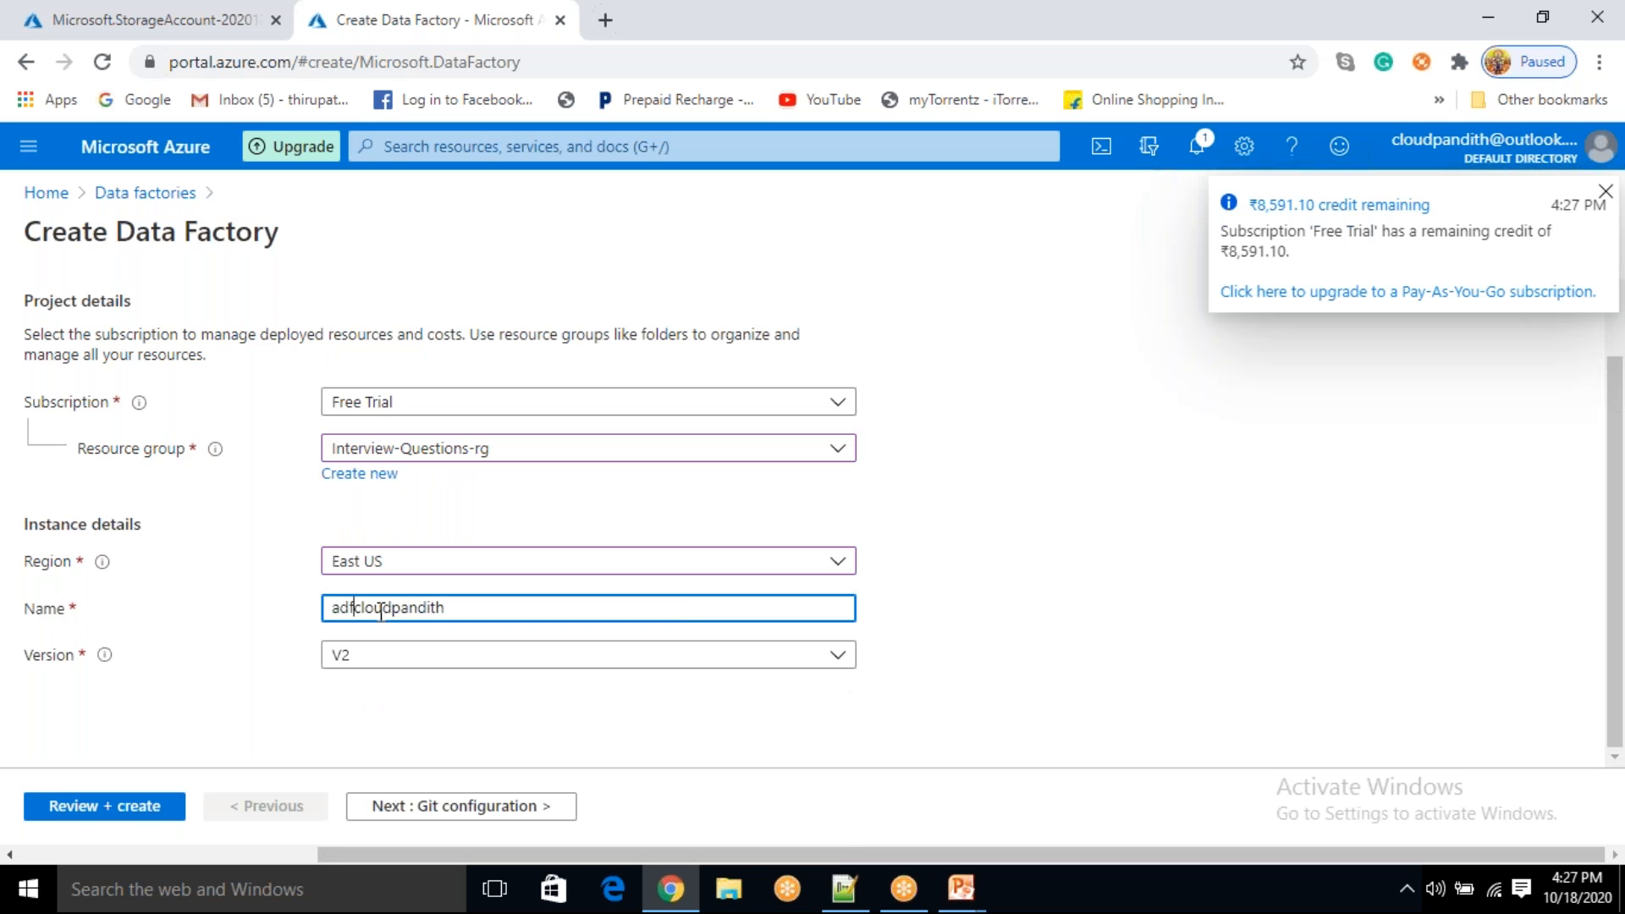
key("BackSpace")
key("BackSpace")
key("BackSpace")
key("End")
type("adf")
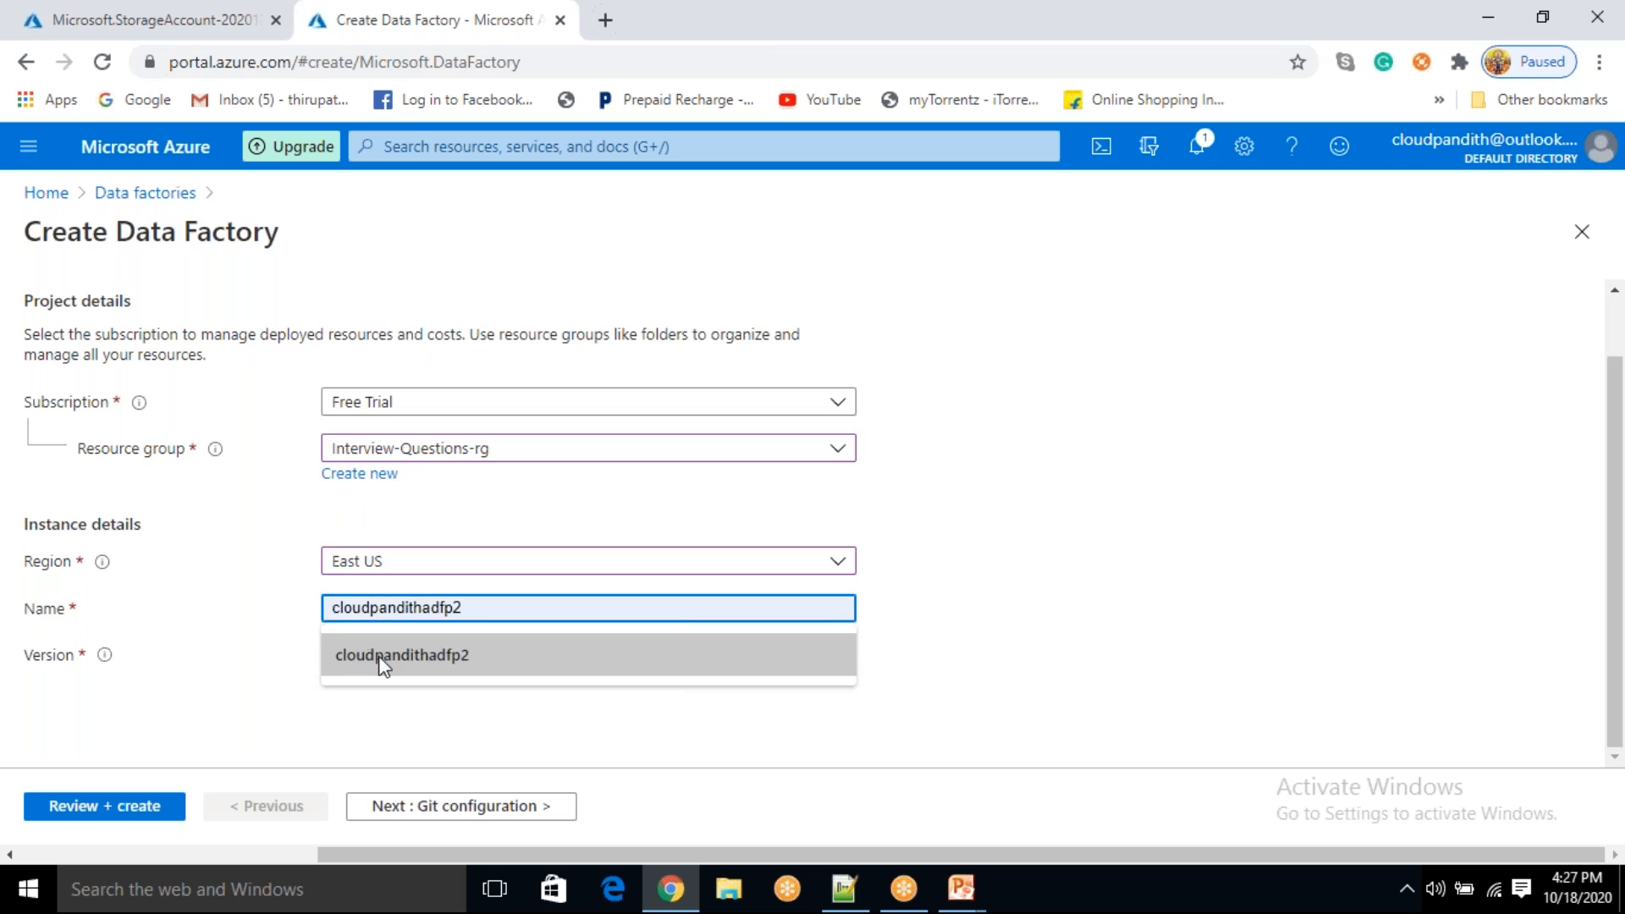
left_click(1135, 582)
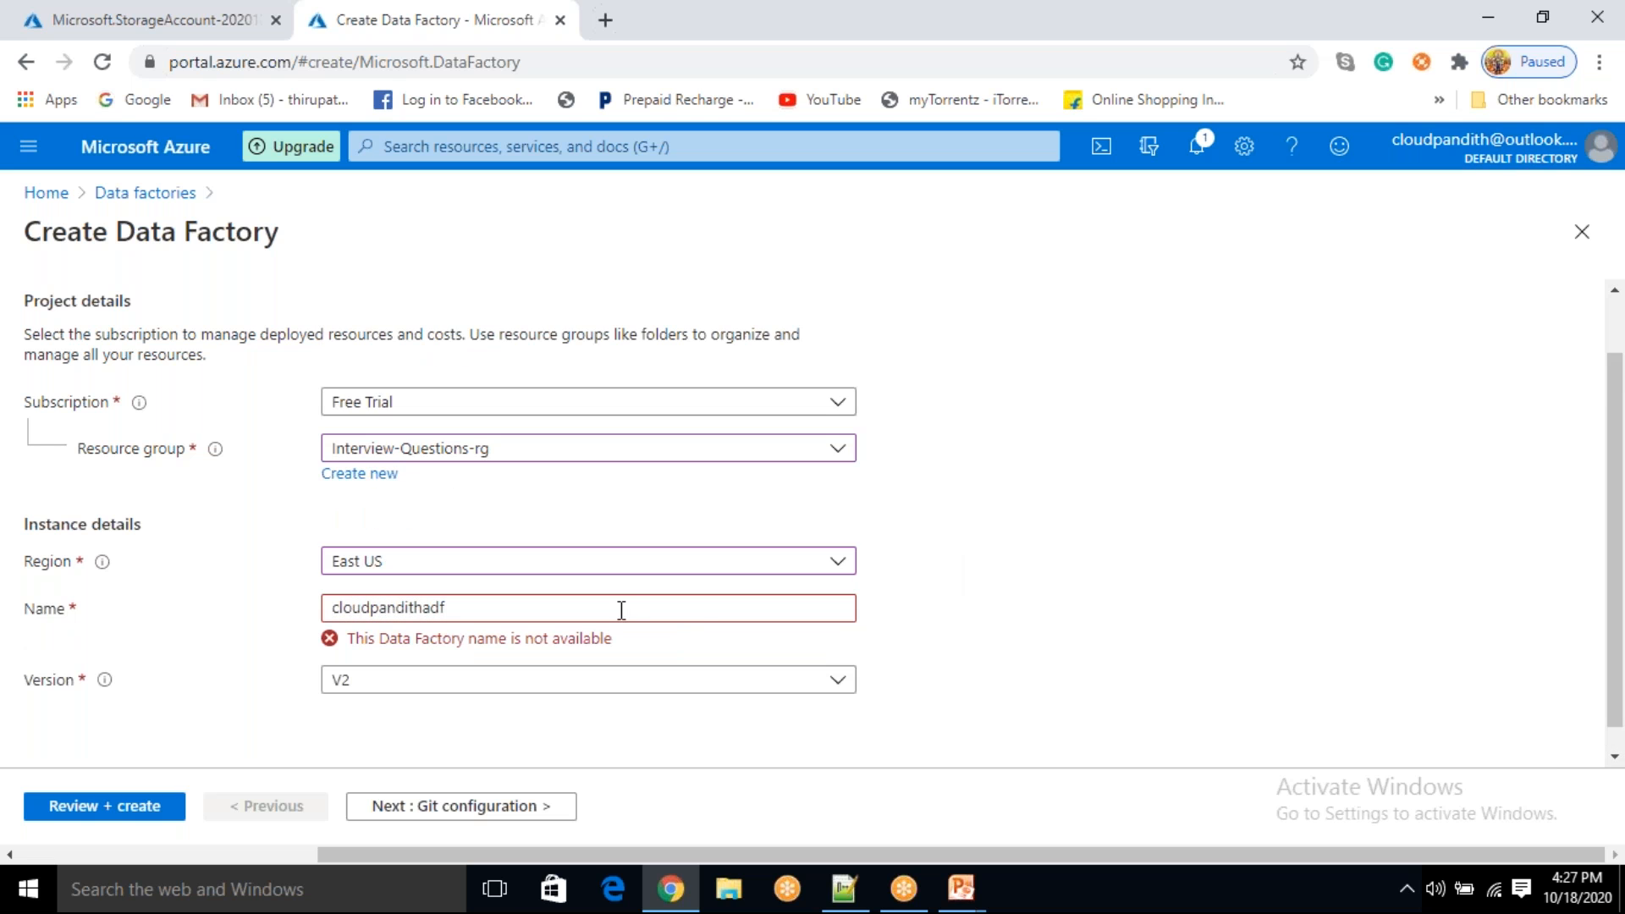
left_click(483, 615)
type("c")
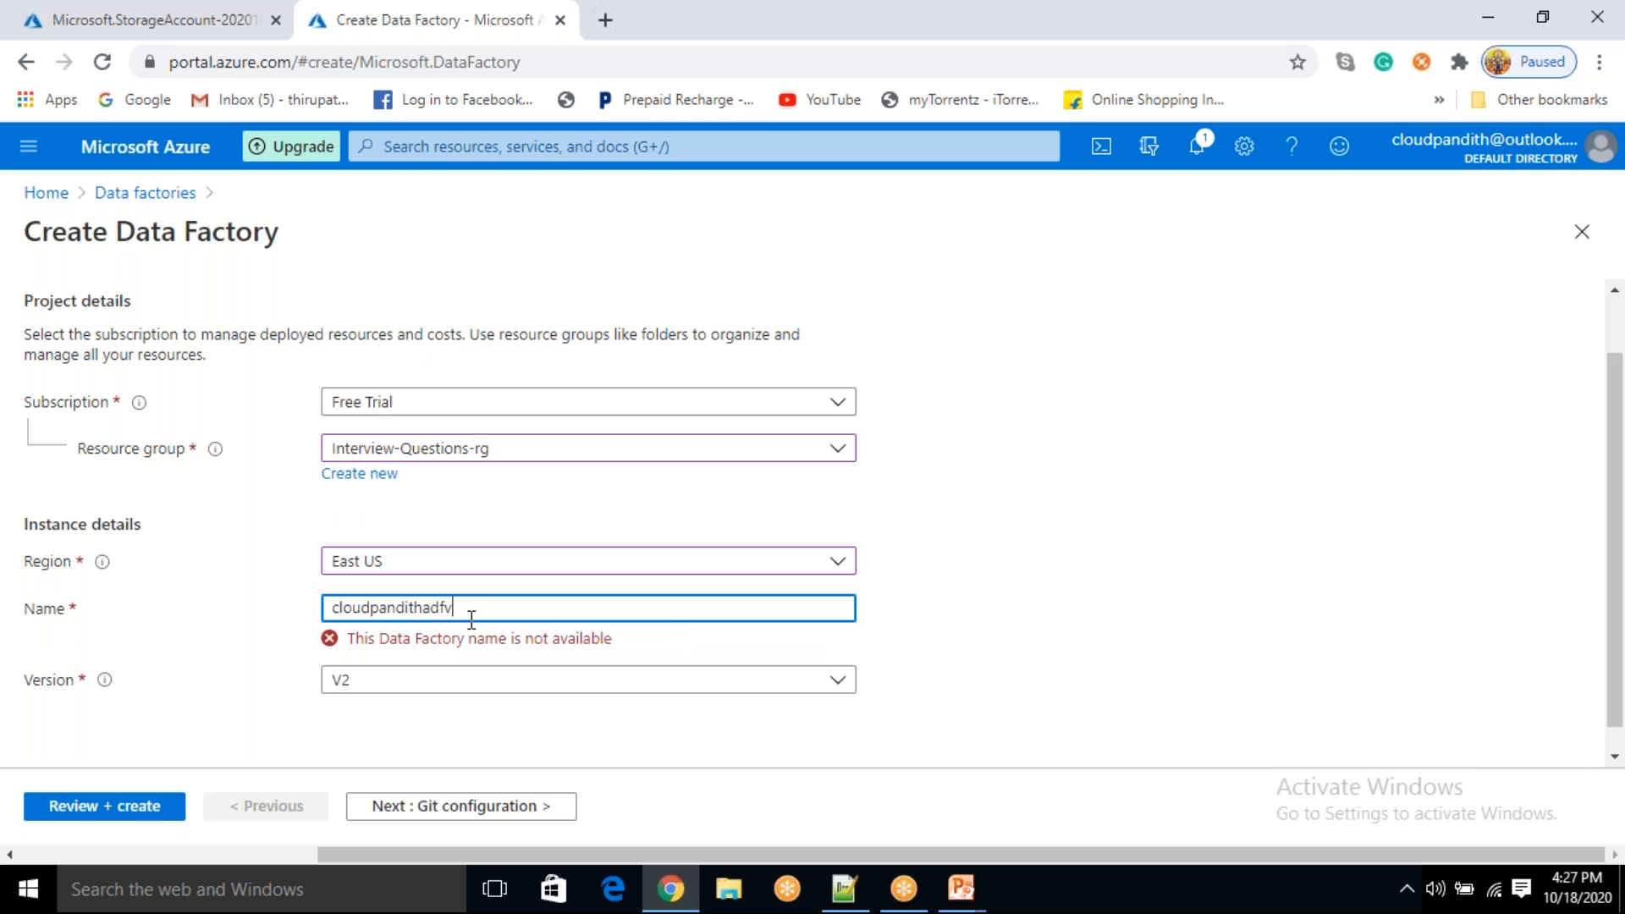
left_click(1103, 519)
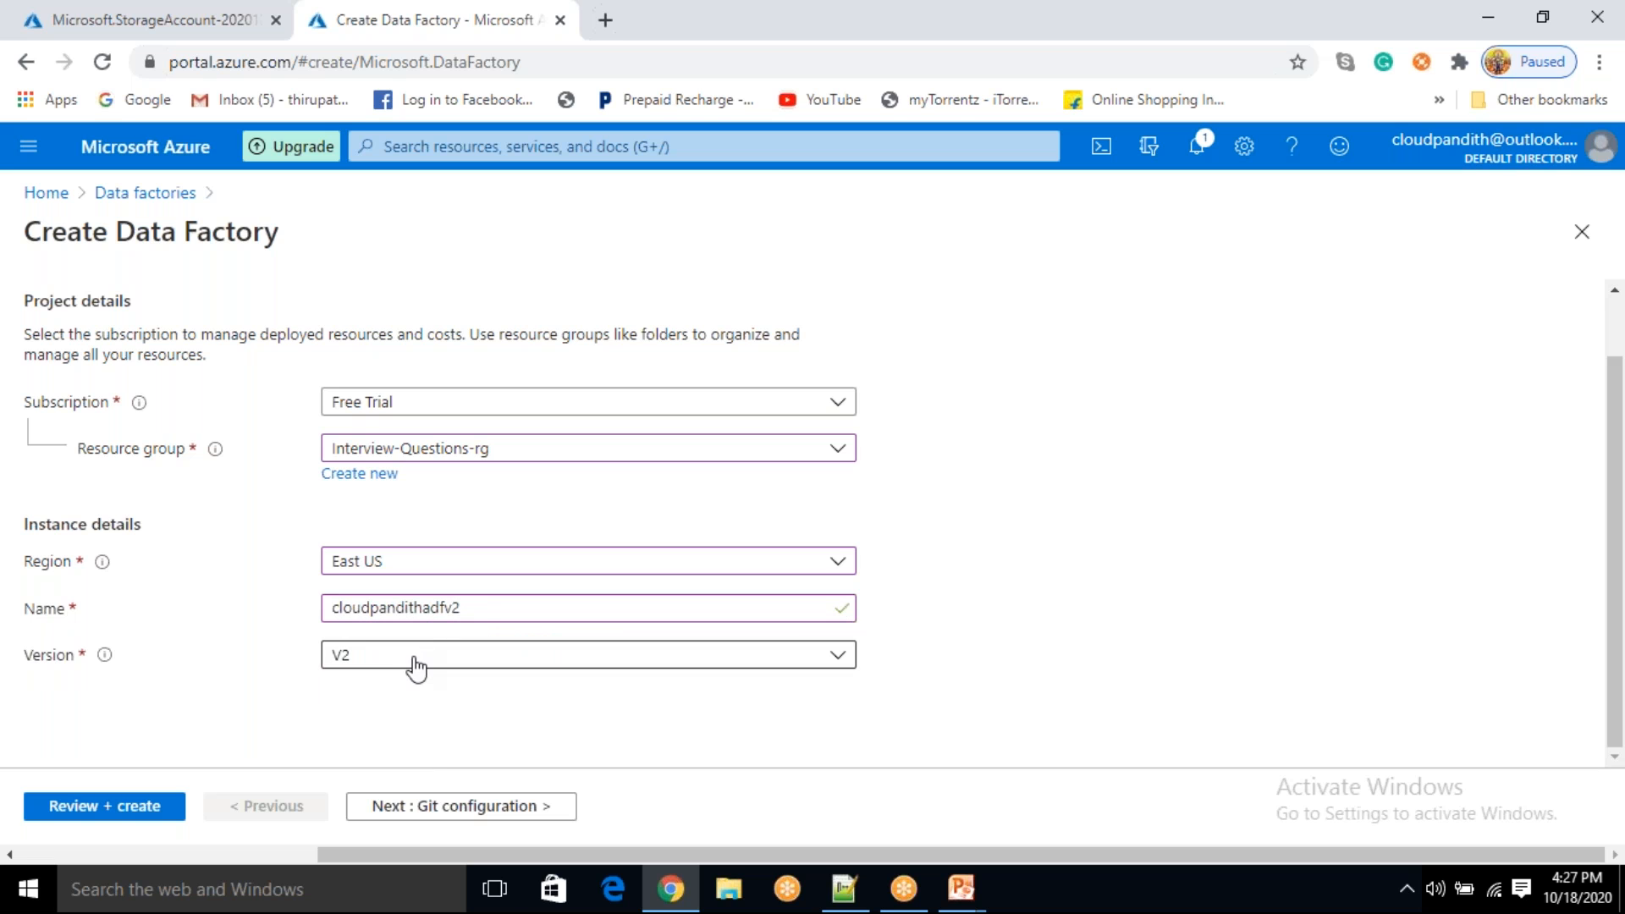
- Enable Configure Git later for the data factory and proceed through the default networking settings to the tags
left_click(445, 811)
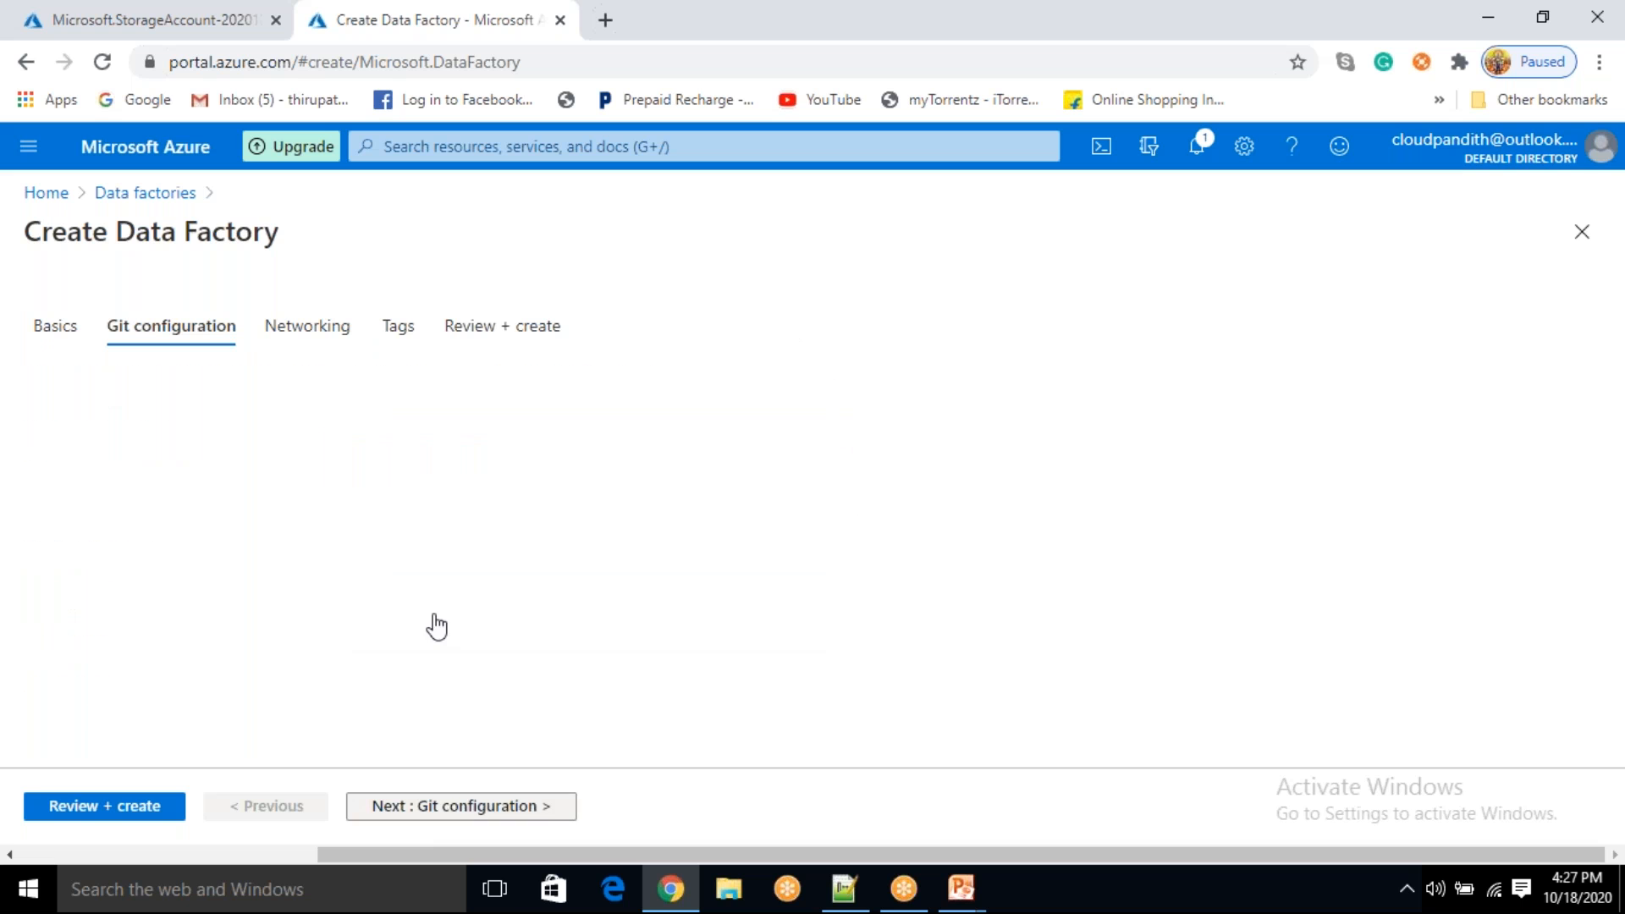
left_click(335, 453)
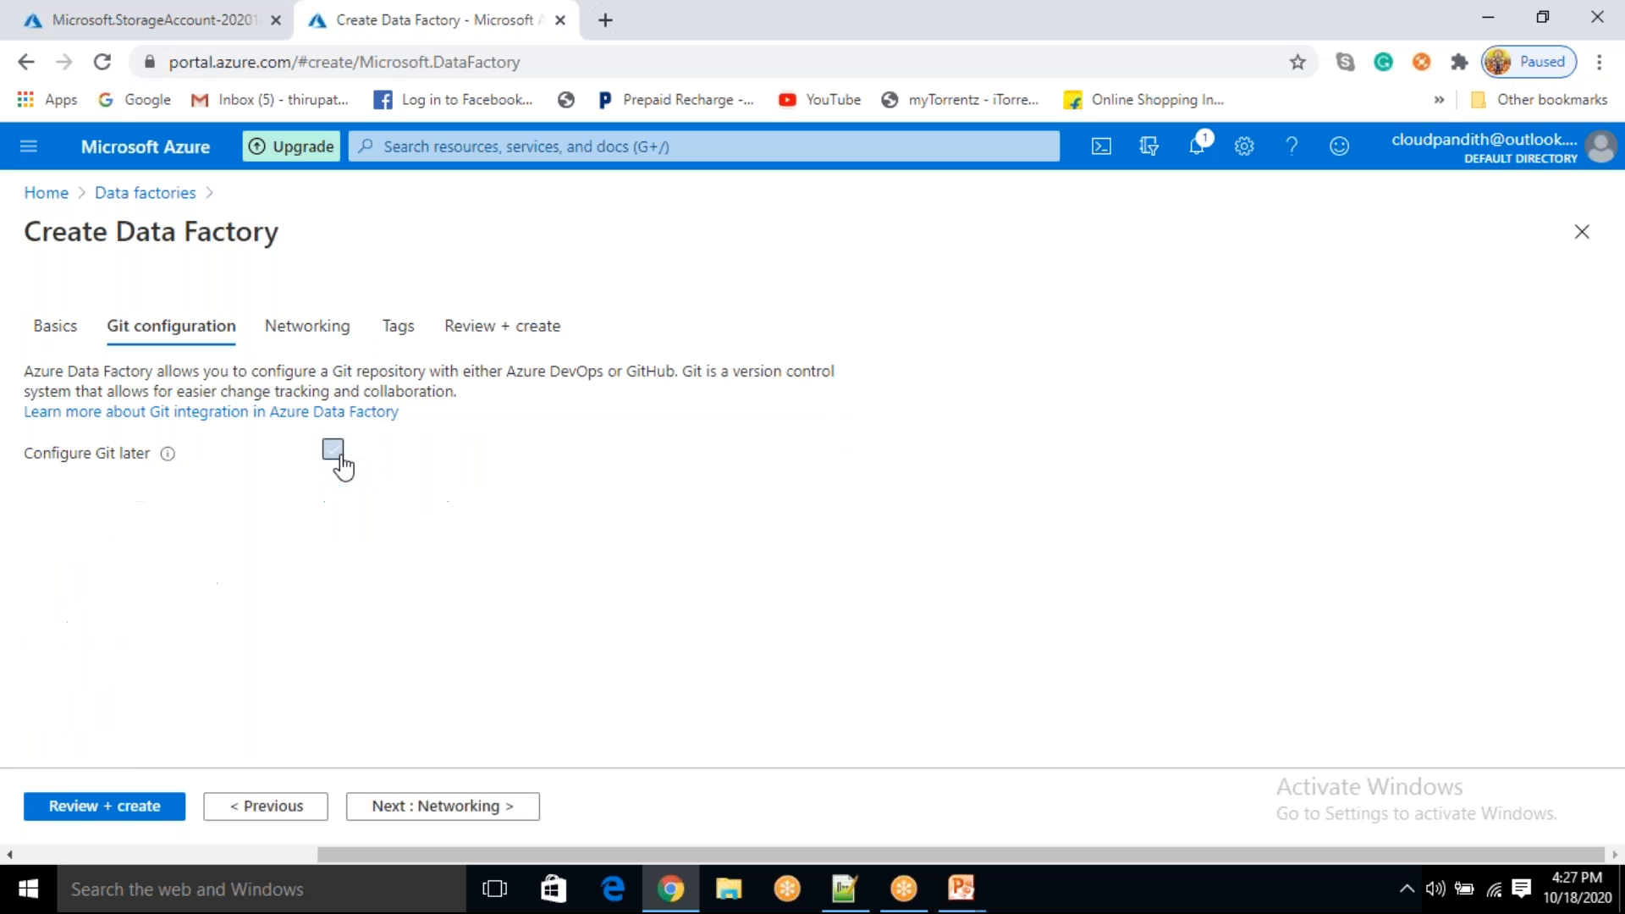
left_click(429, 808)
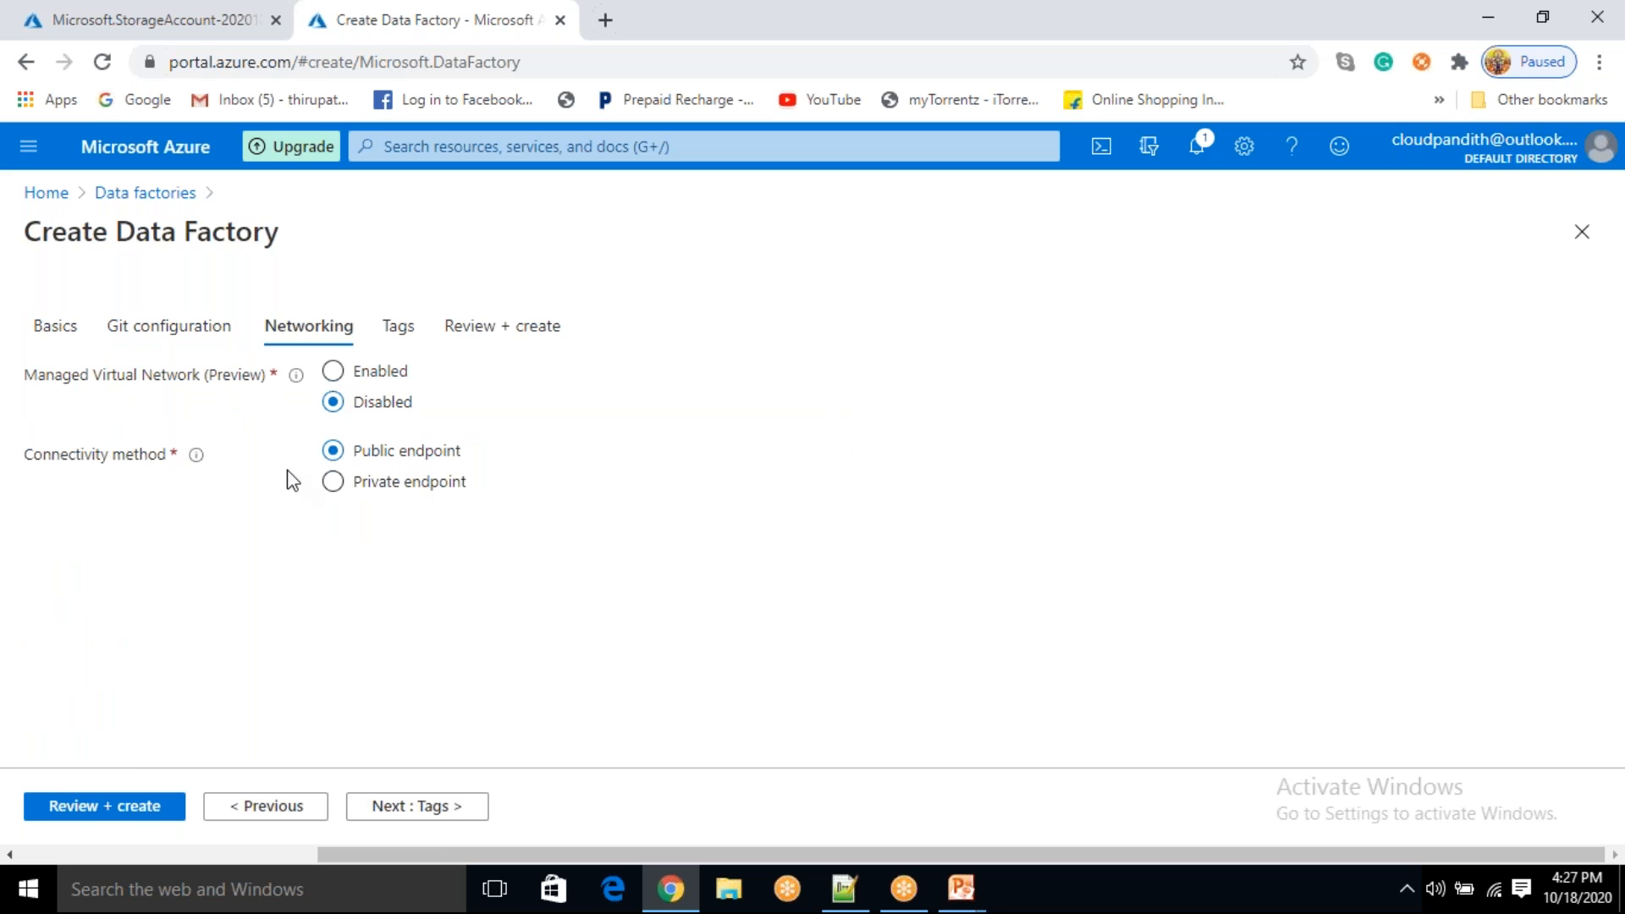
left_click(434, 808)
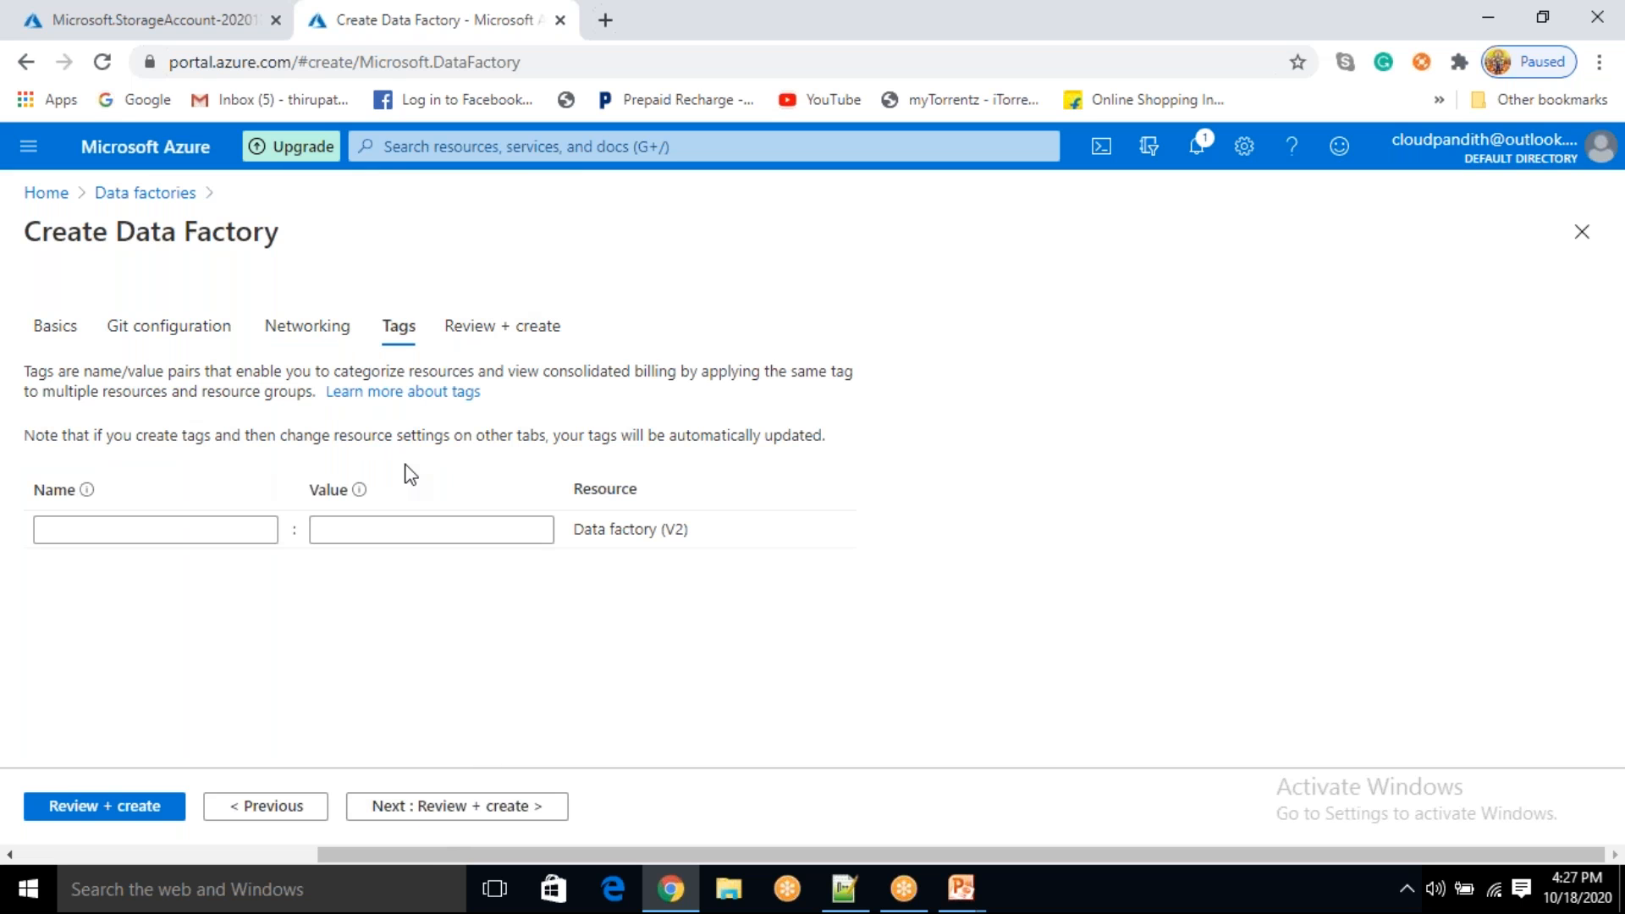
- Validate the data factory configuration without adding tags and create the data factory
left_click(434, 809)
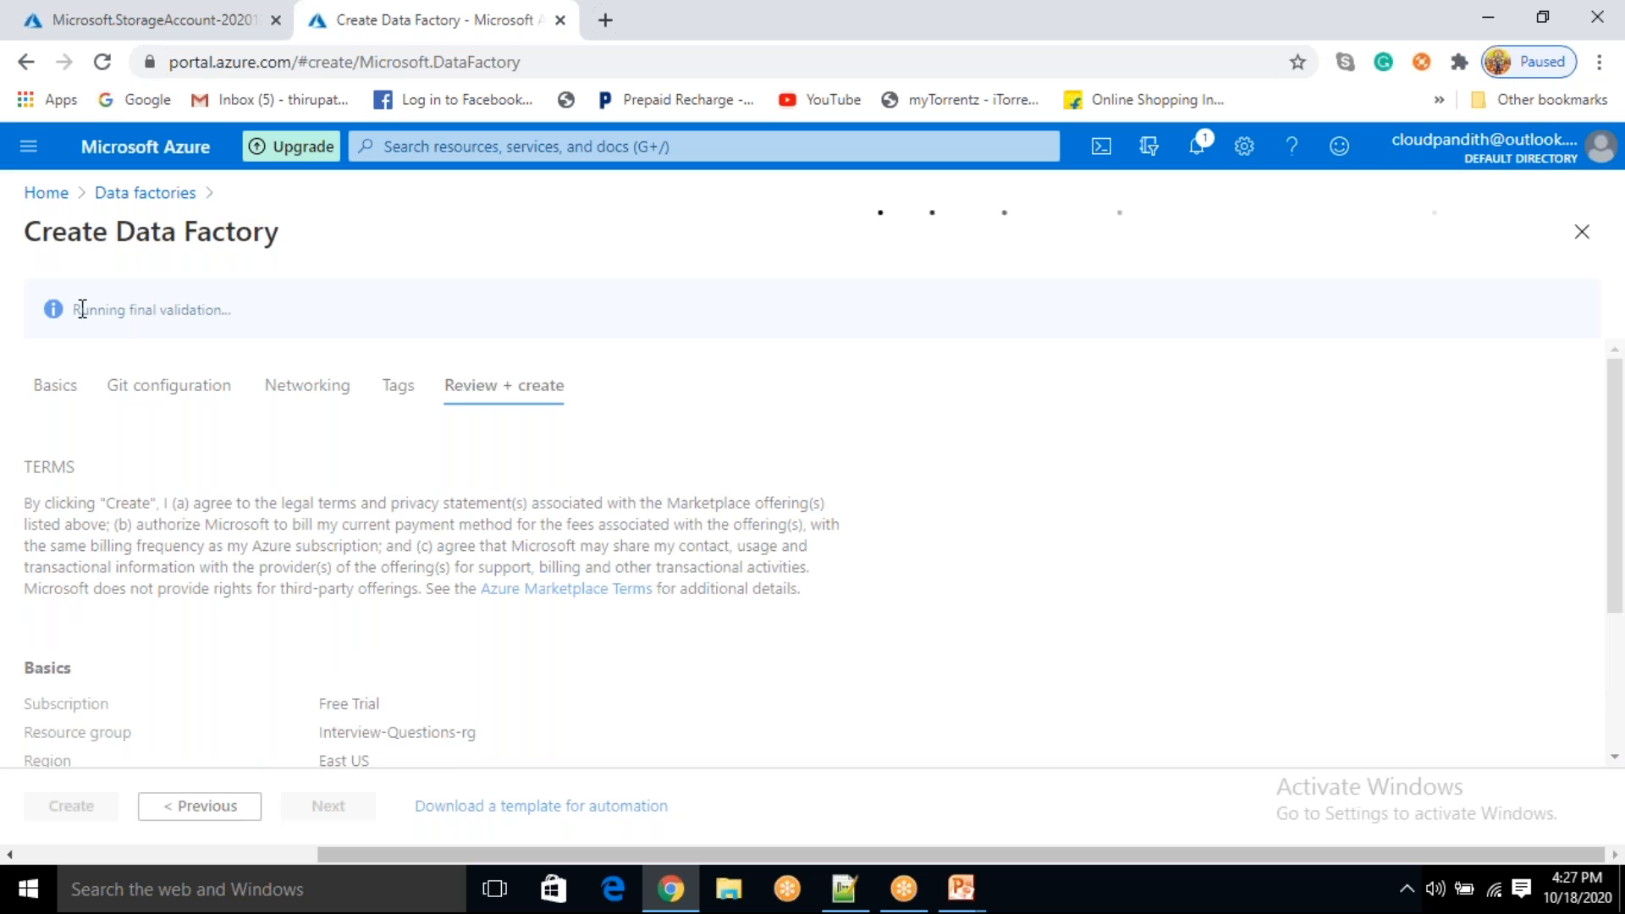
left_click_drag(82, 309, 287, 338)
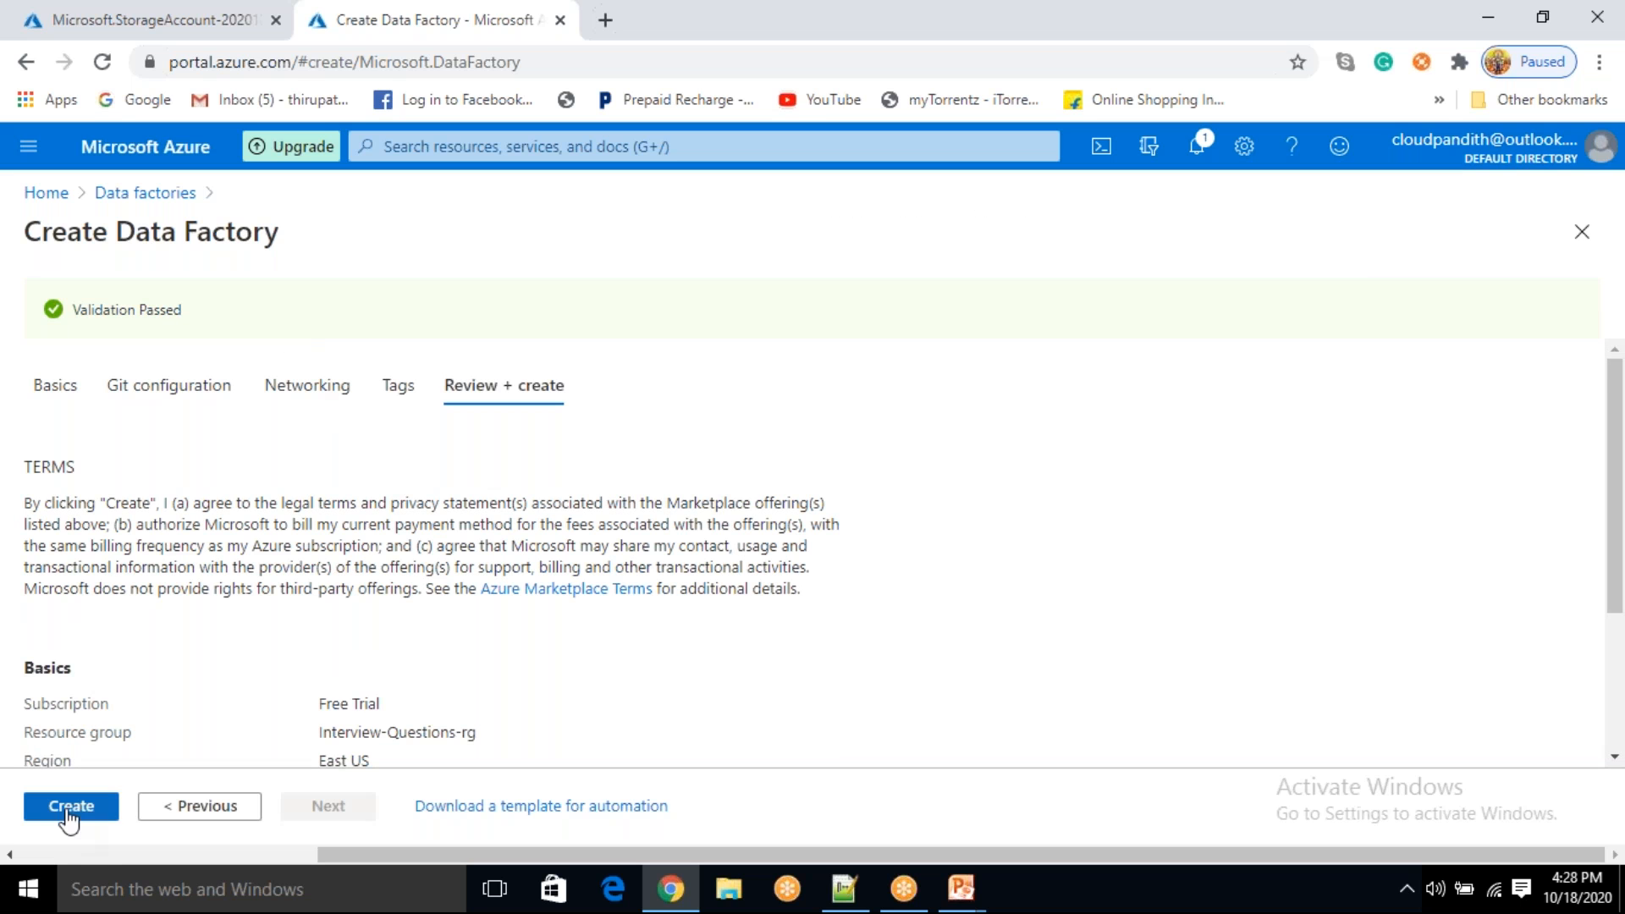
left_click(67, 810)
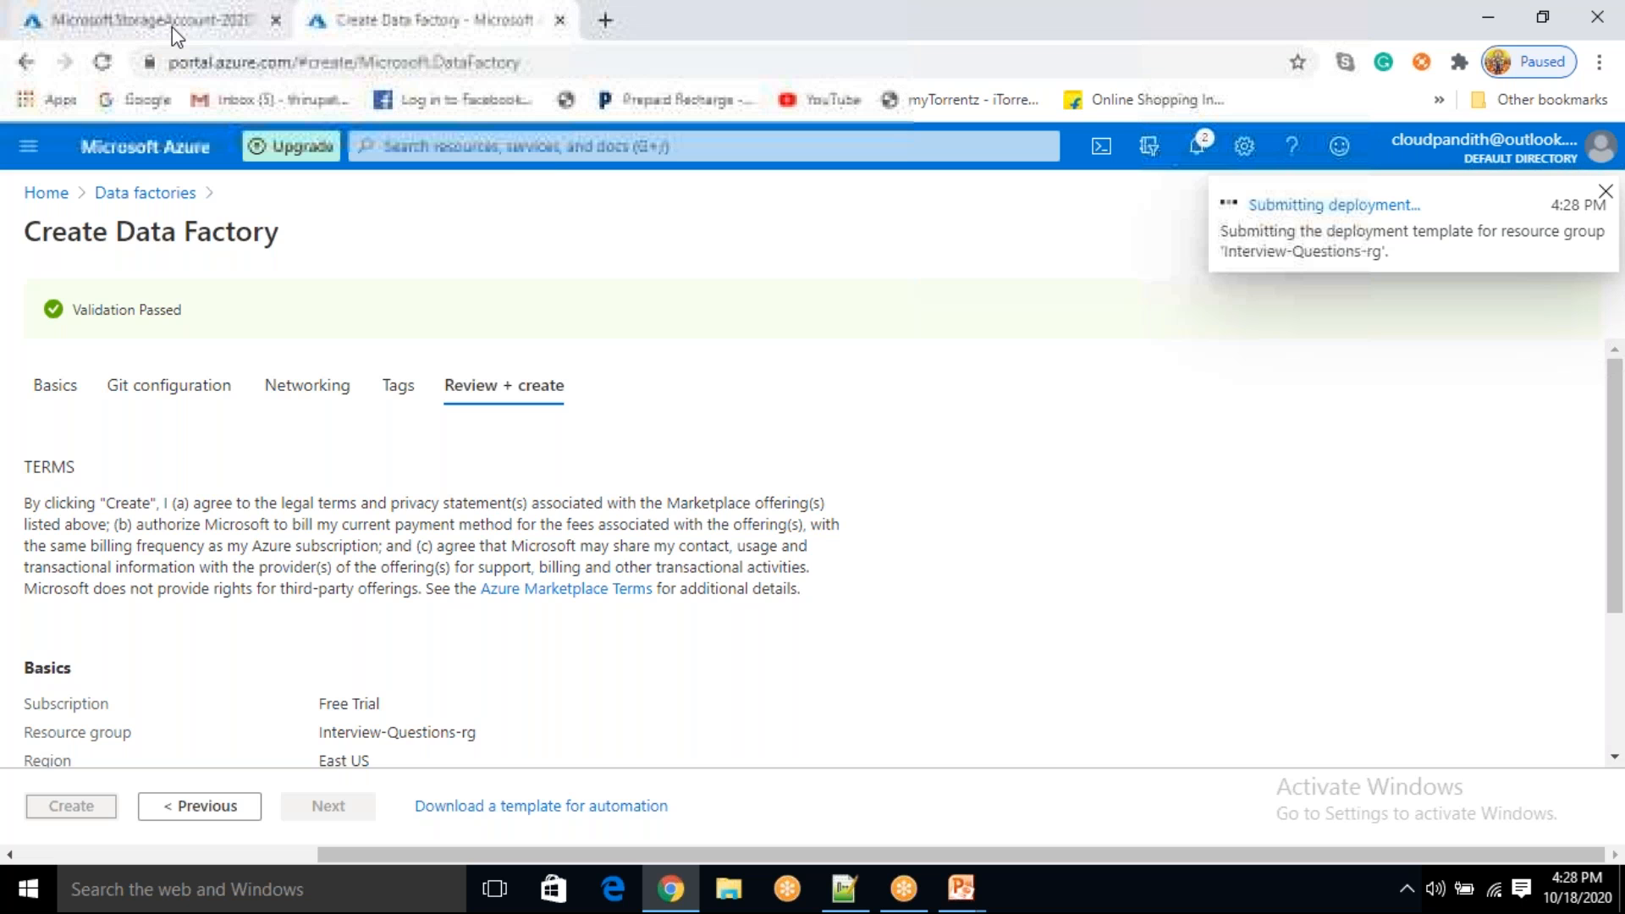
- Create a container named global in the cloudpandithv2storage account and open it
left_click(171, 27)
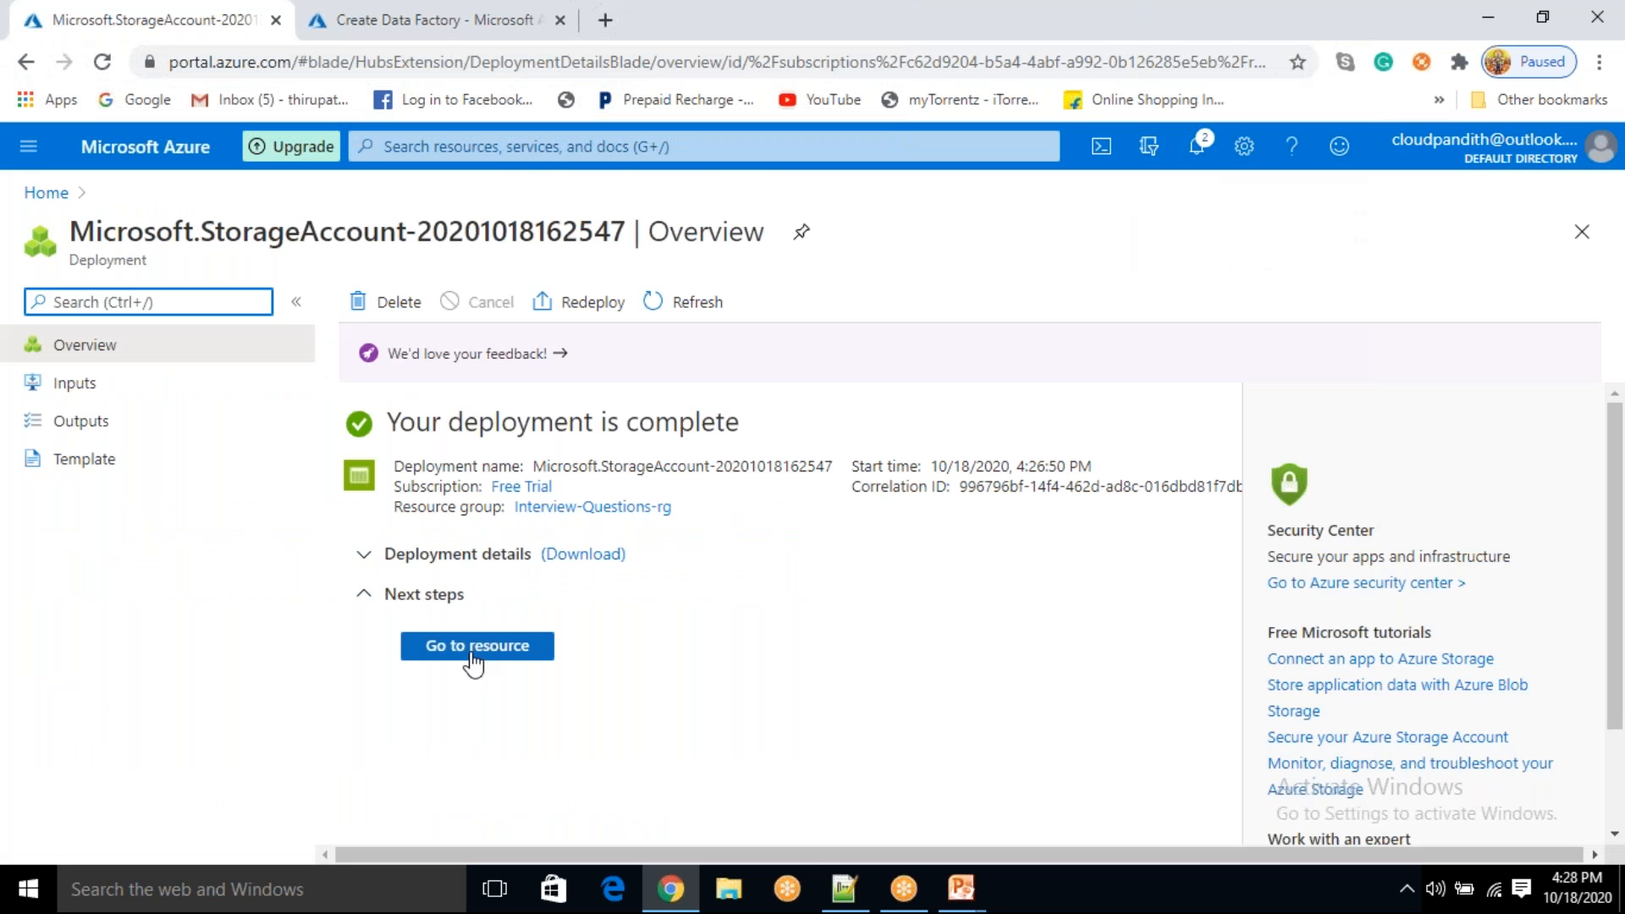
left_click(473, 650)
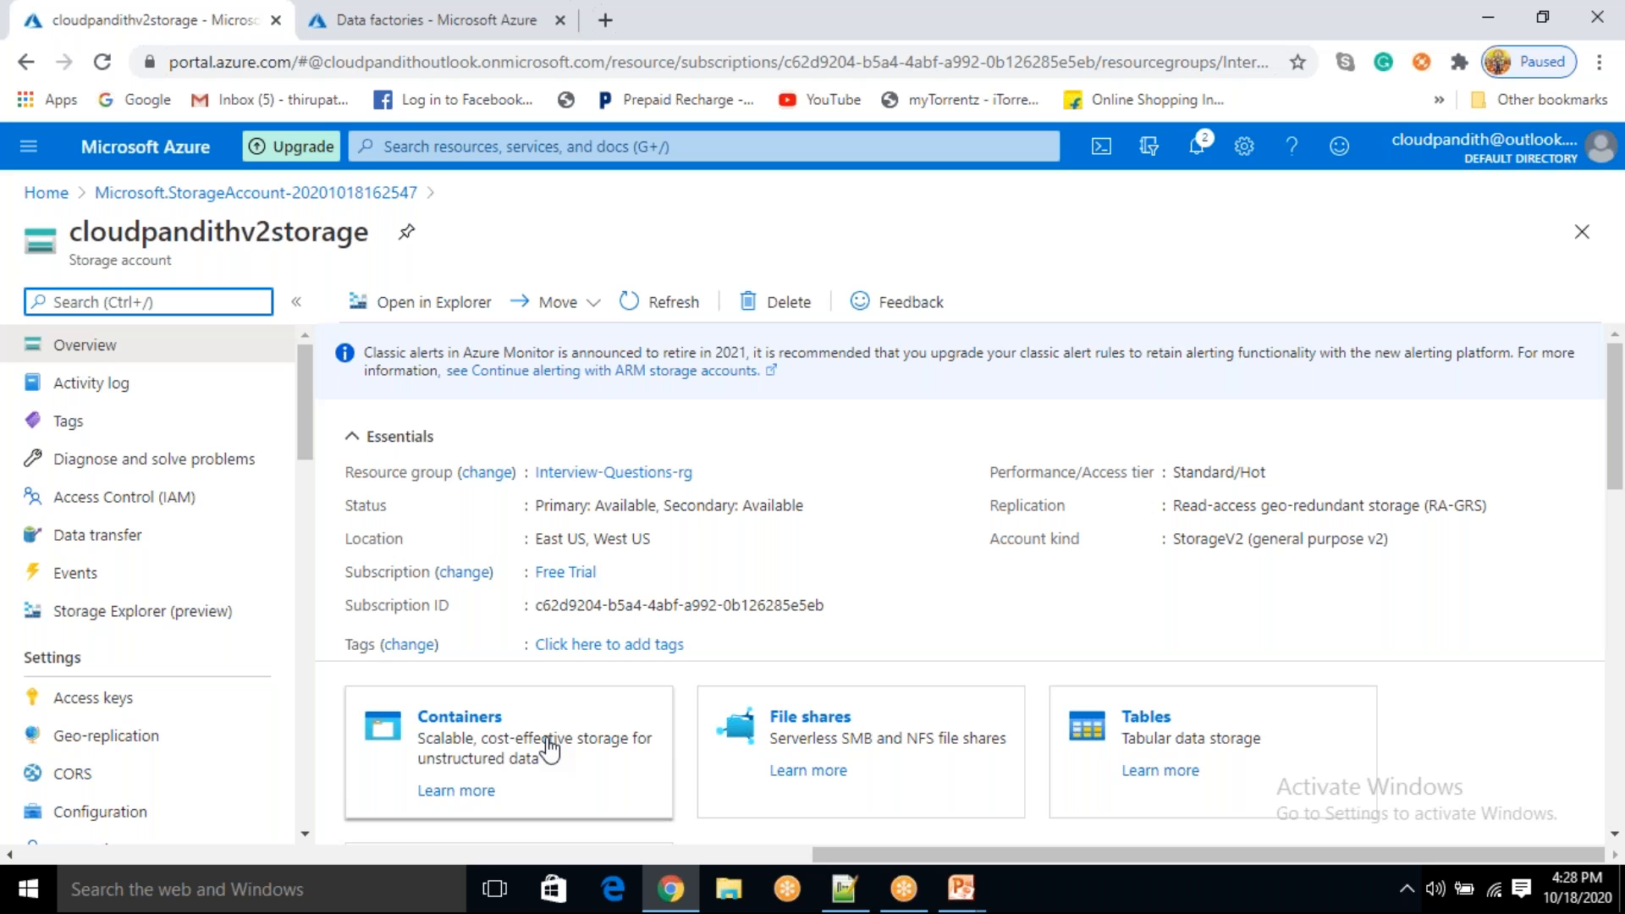
left_click(550, 748)
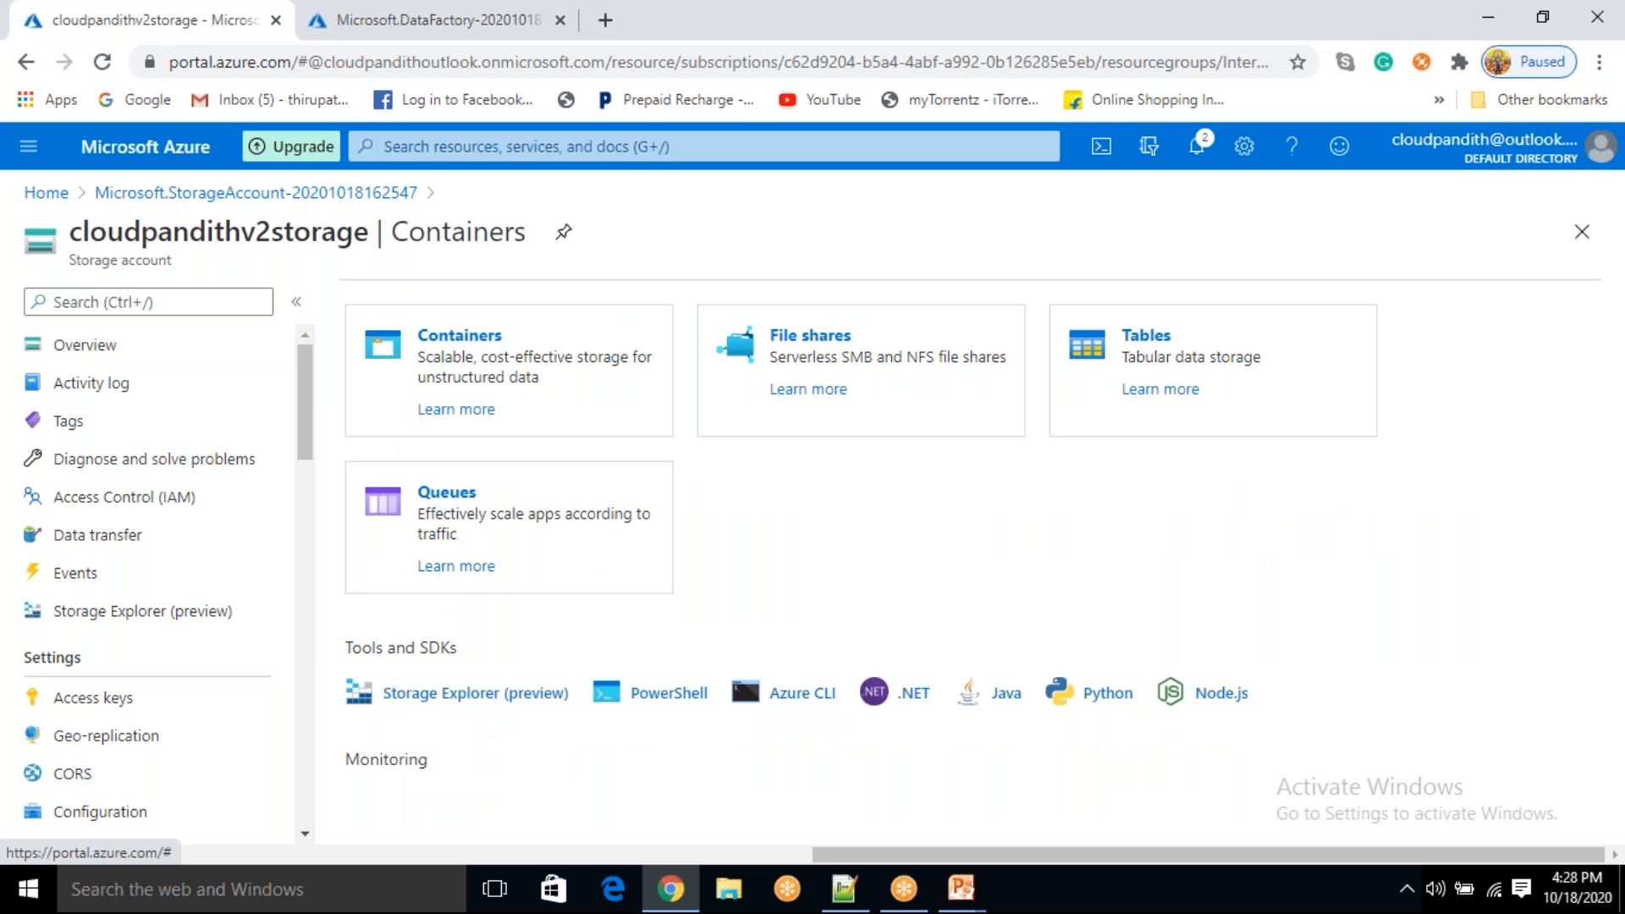
type("g")
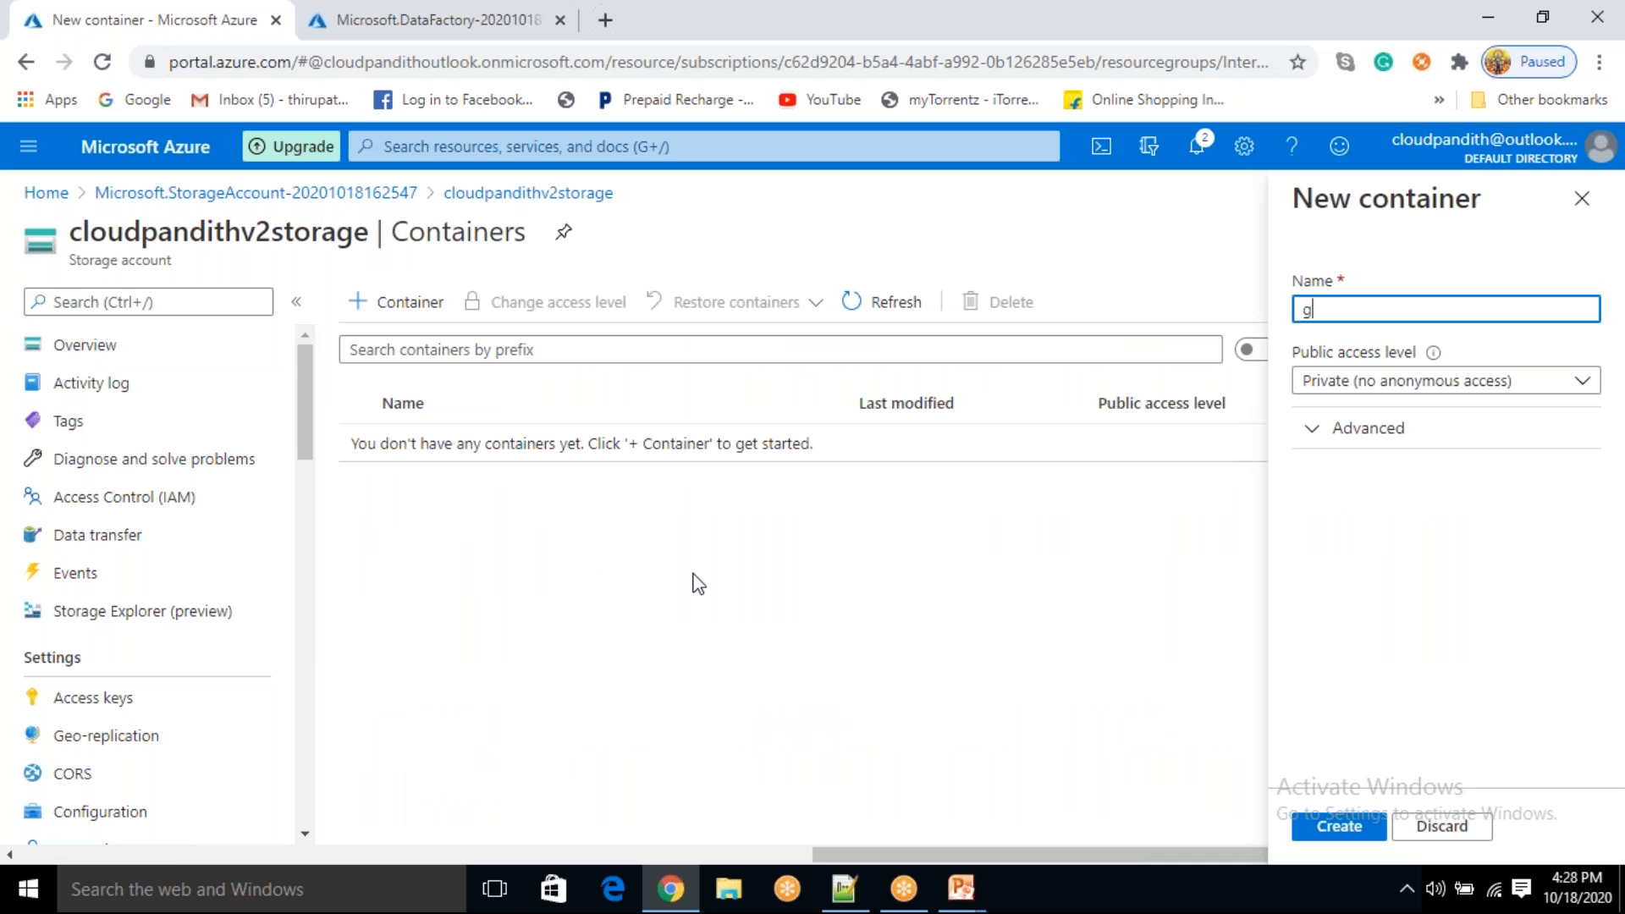
type("lobal")
left_click(1322, 840)
left_click(1322, 838)
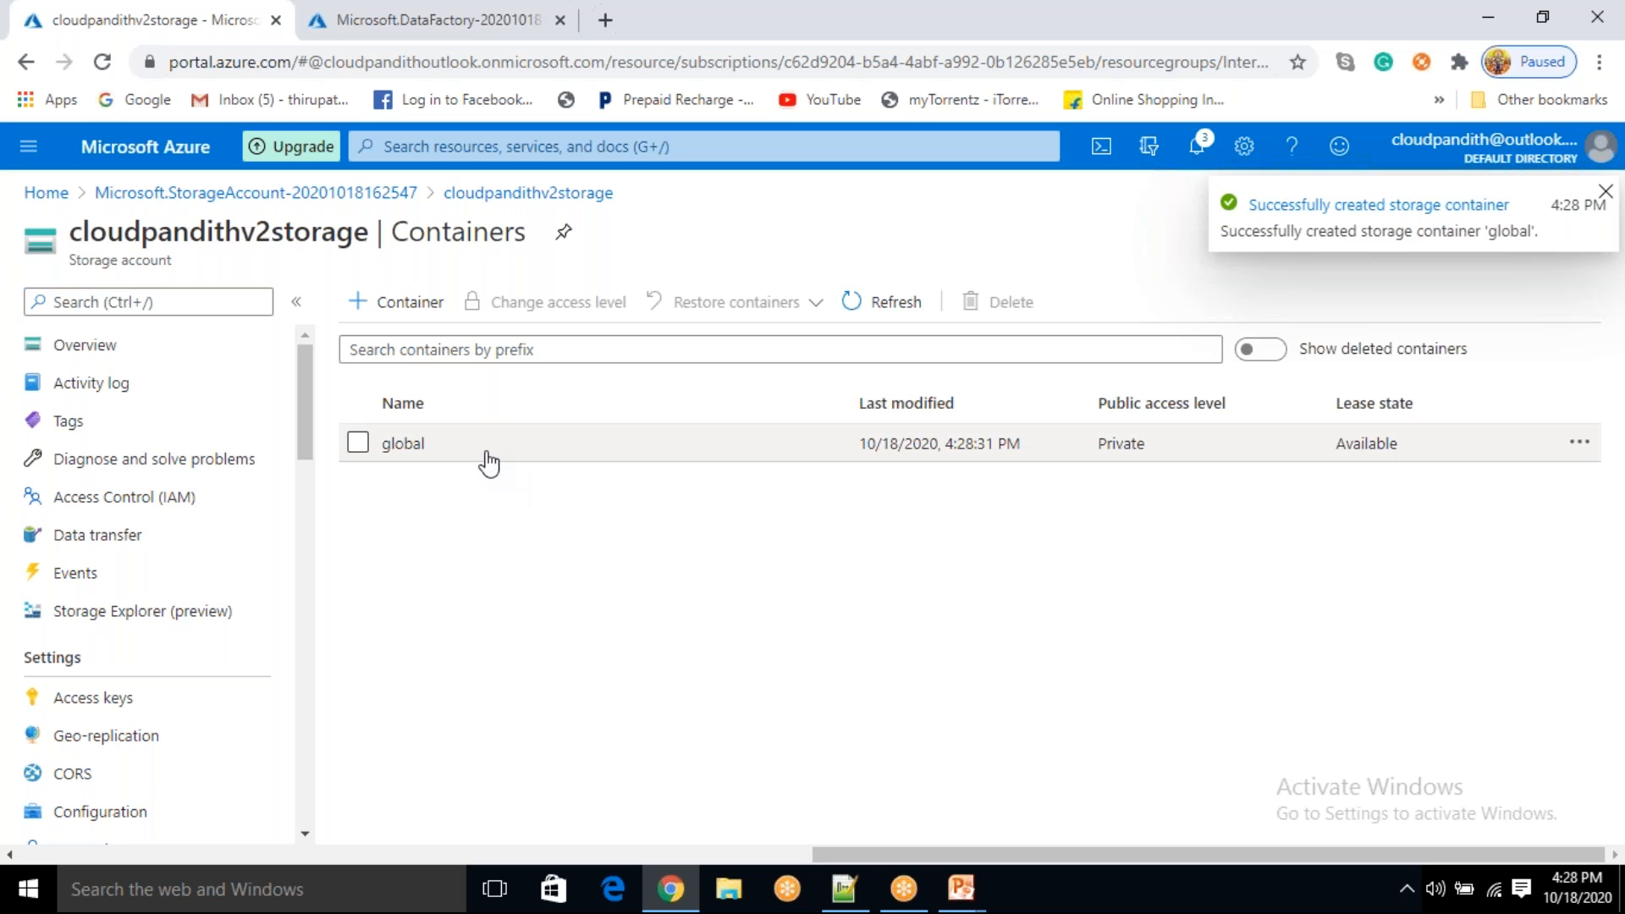
left_click(489, 461)
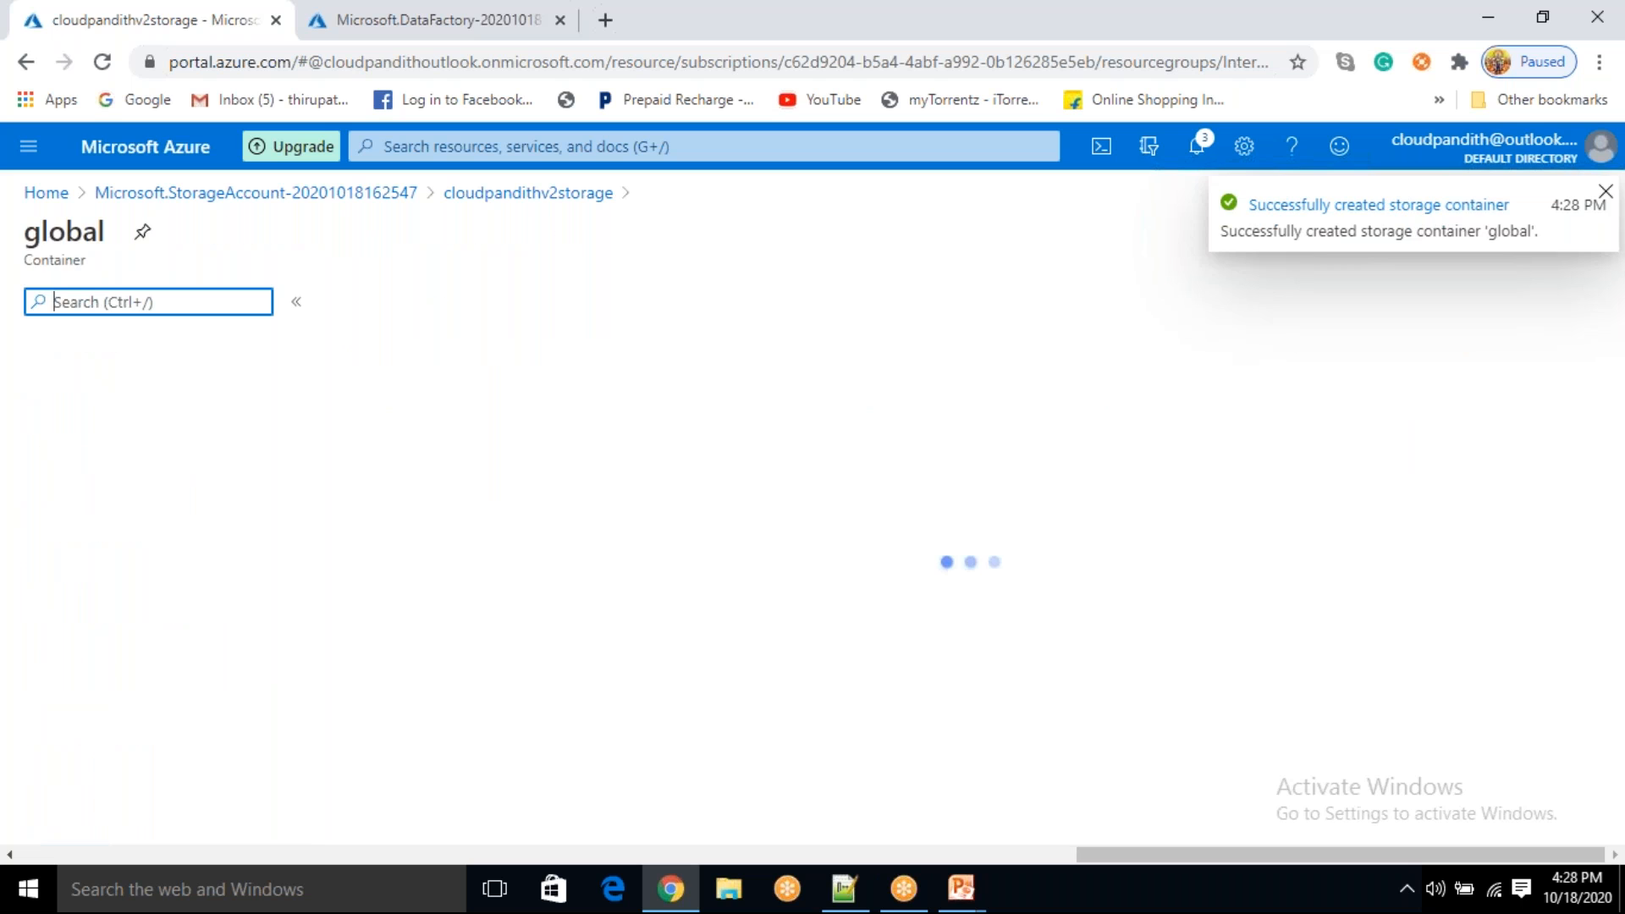
- Switch to Notepad++ and write "global ---- input/ csv file" as the first line, with an indented line below
left_click(858, 903)
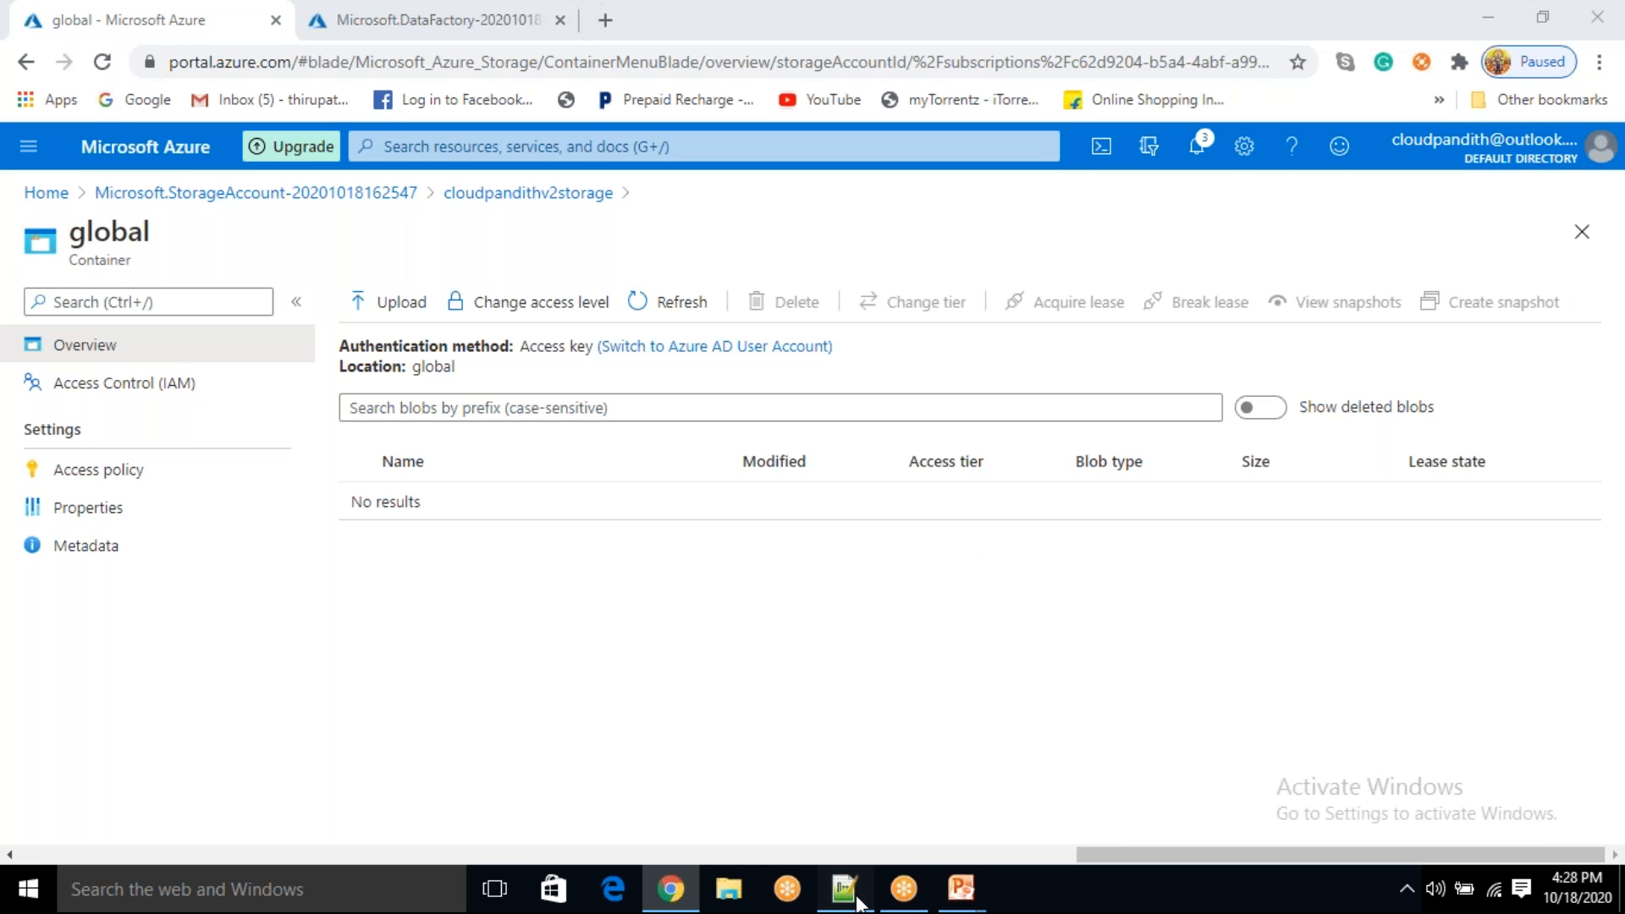
left_click(856, 892)
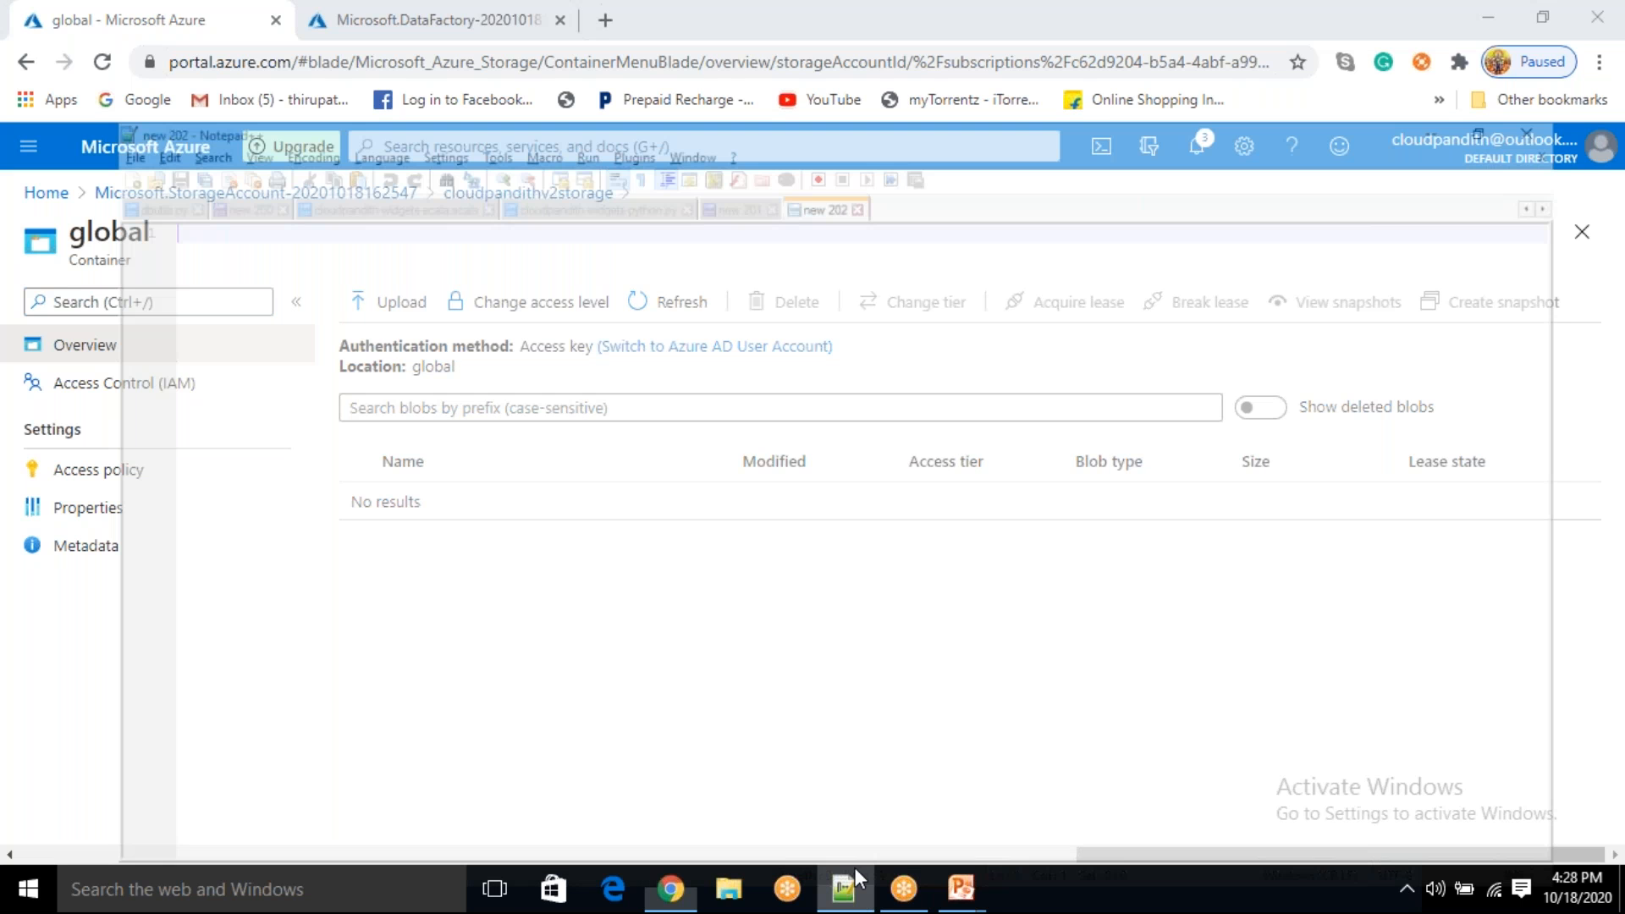
type("glo")
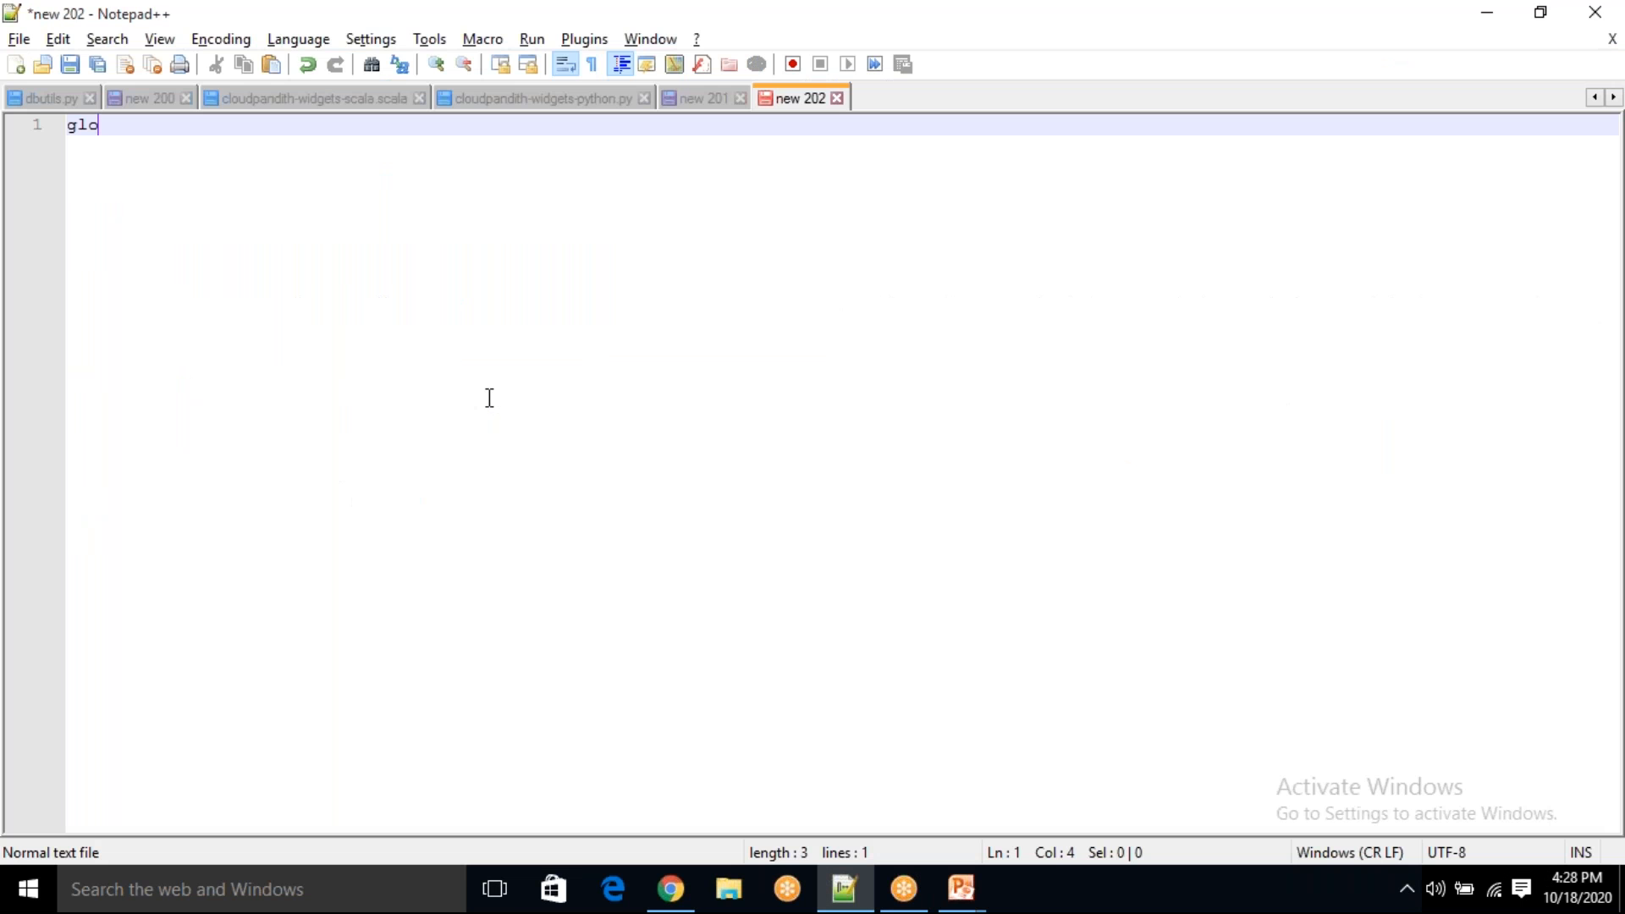
type("bal ---- intp")
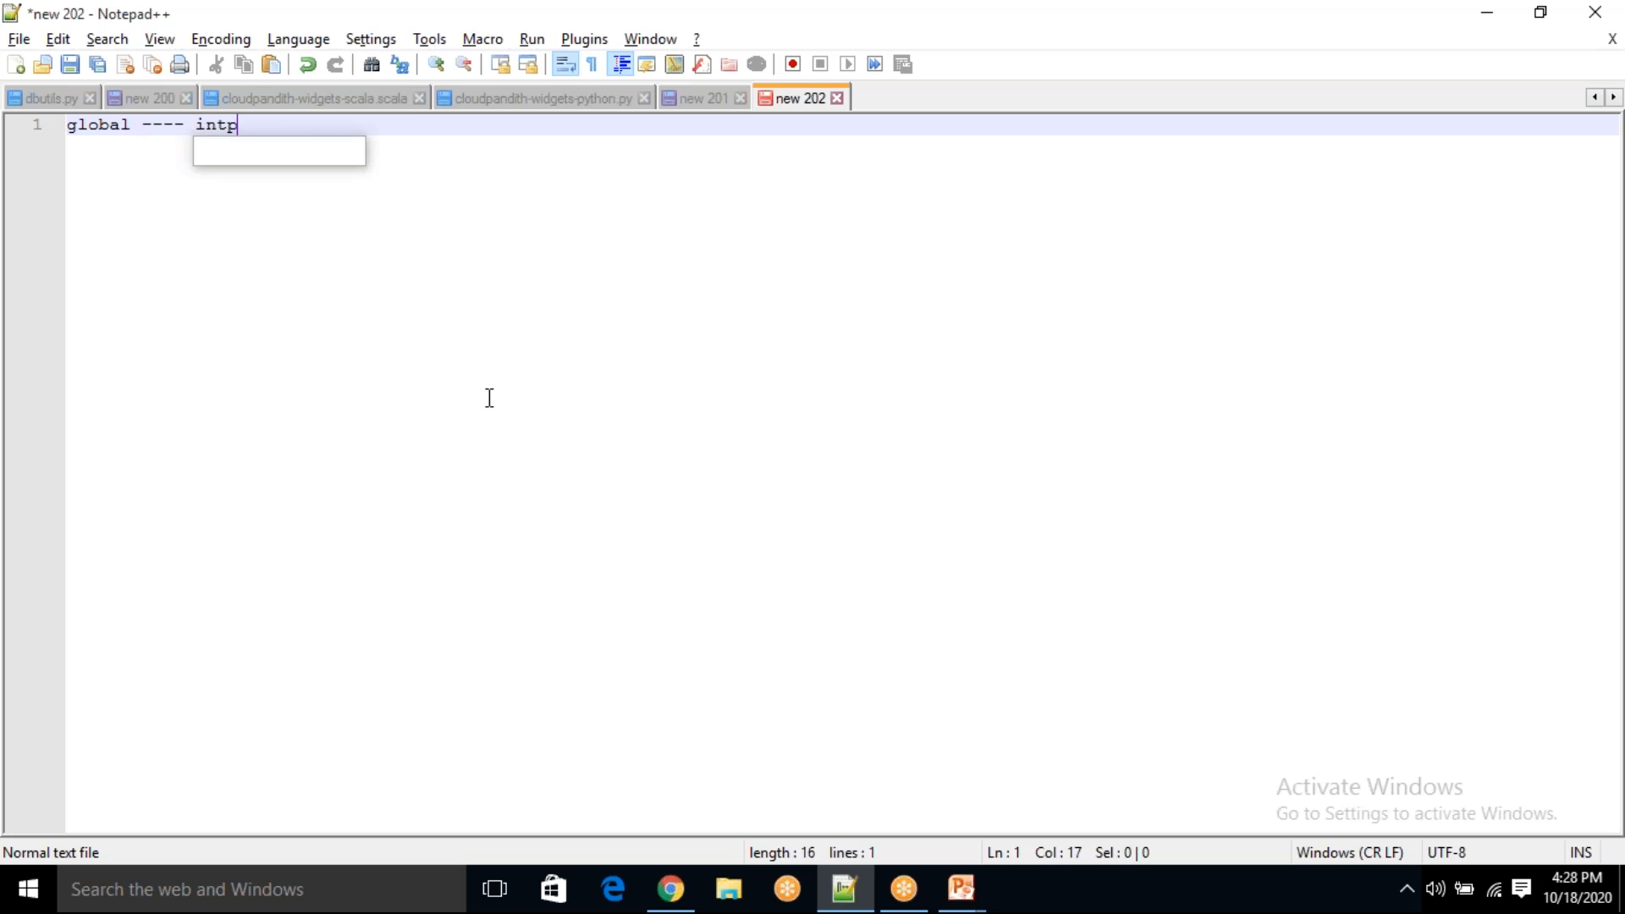
key("BackSpace")
key("BackSpace")
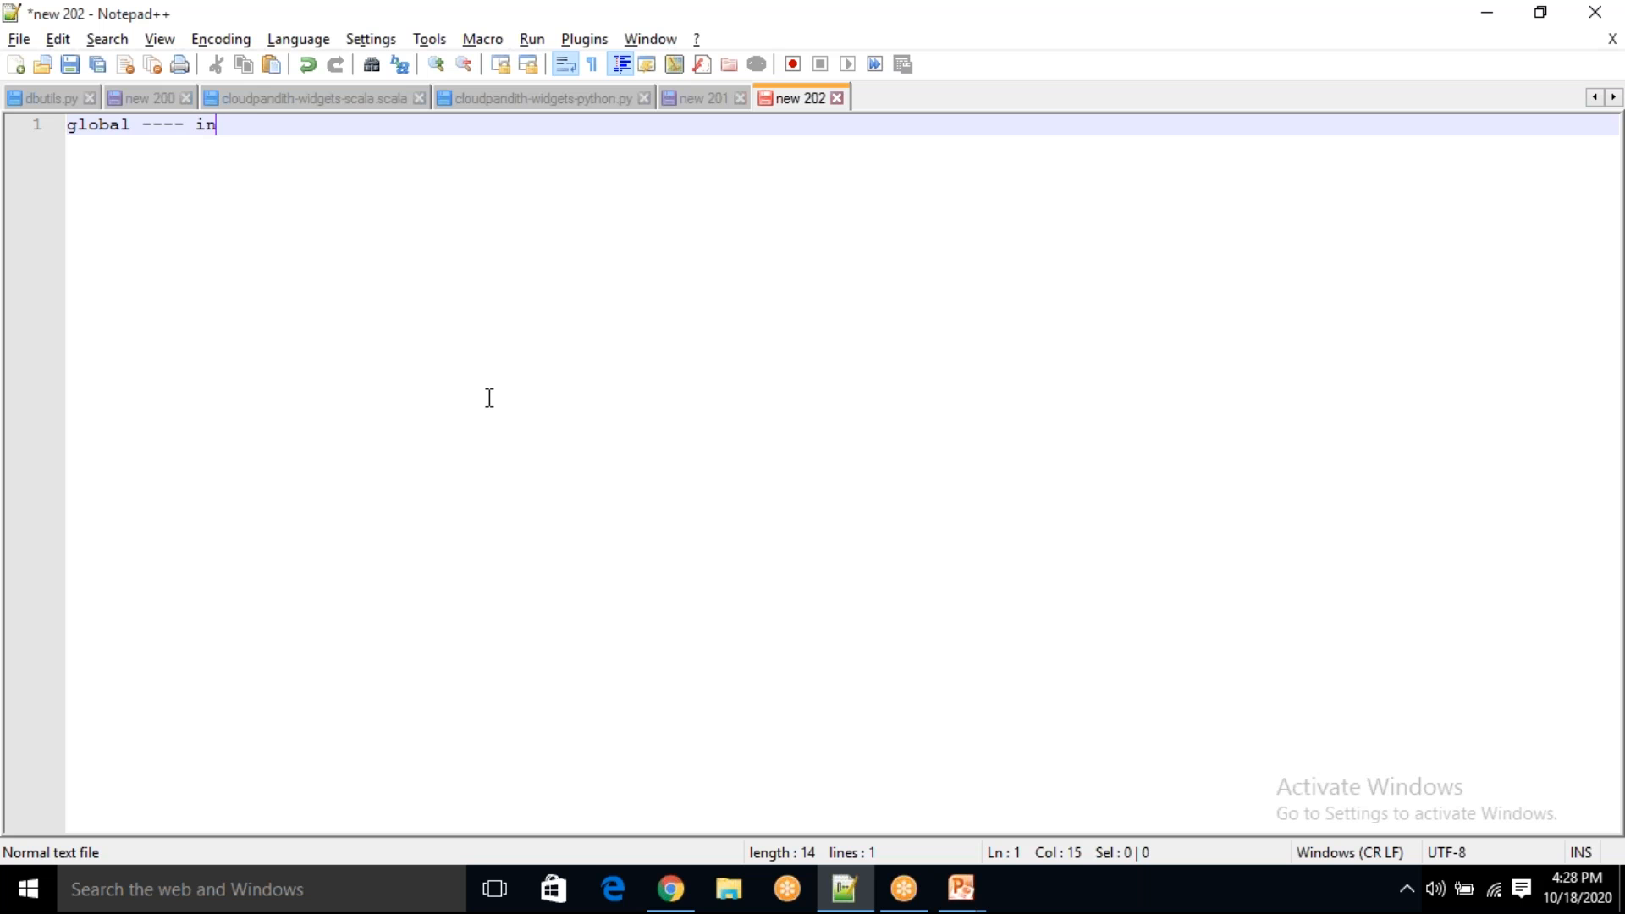
type("put/ csv file")
key("Return")
key("Tab")
key("Tab")
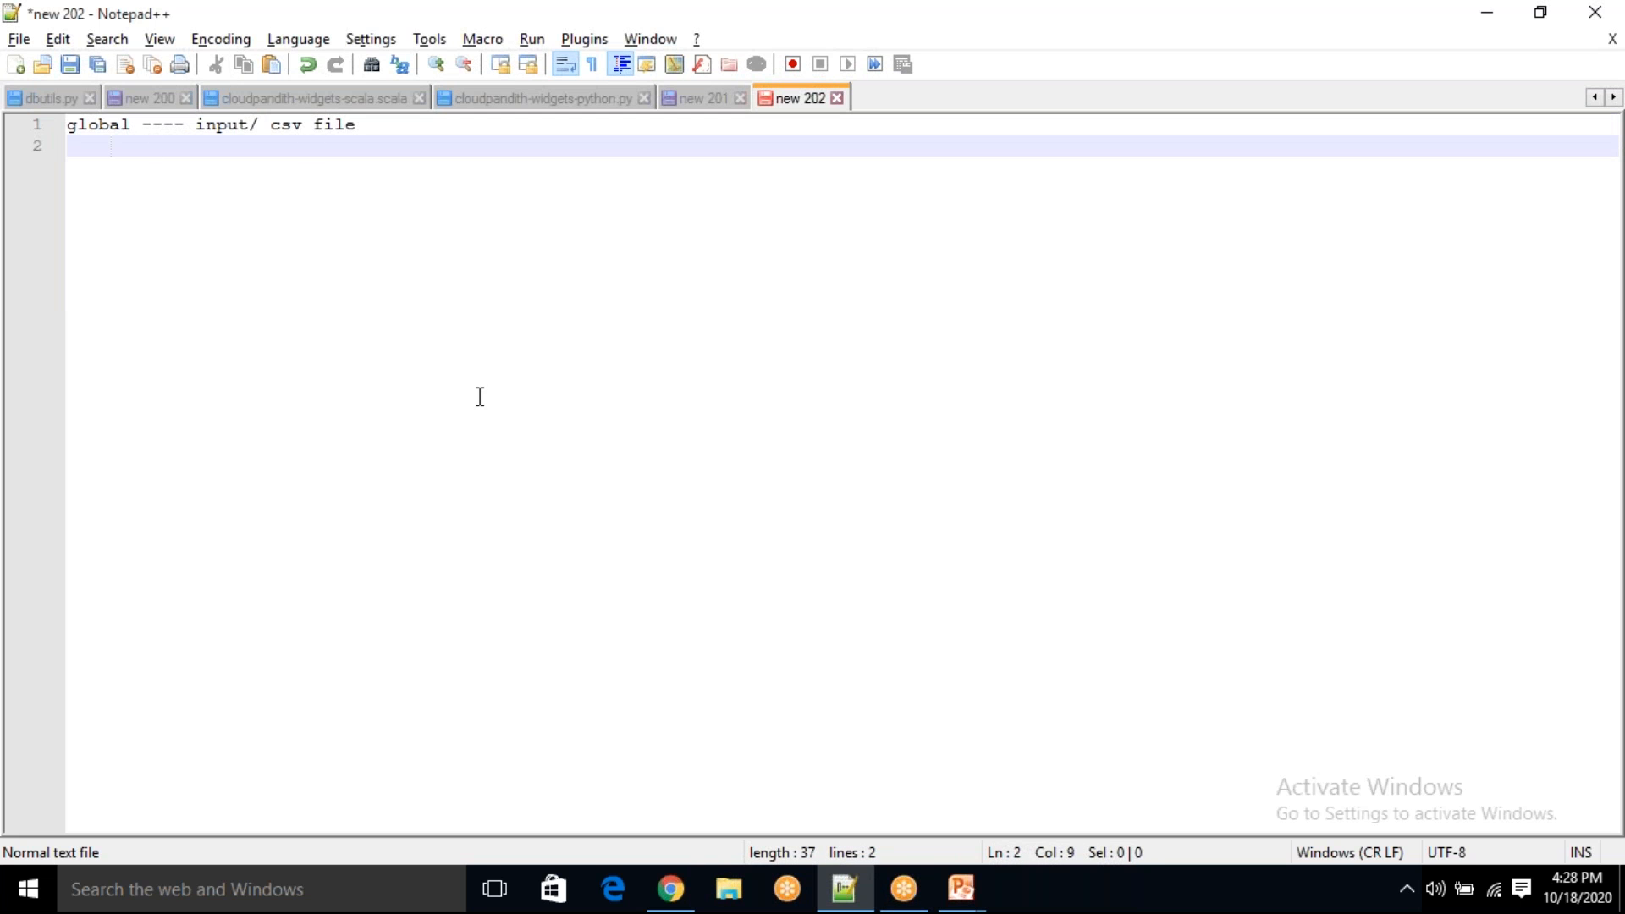
left_click_drag(270, 127, 324, 127)
left_click_drag(206, 126, 238, 127)
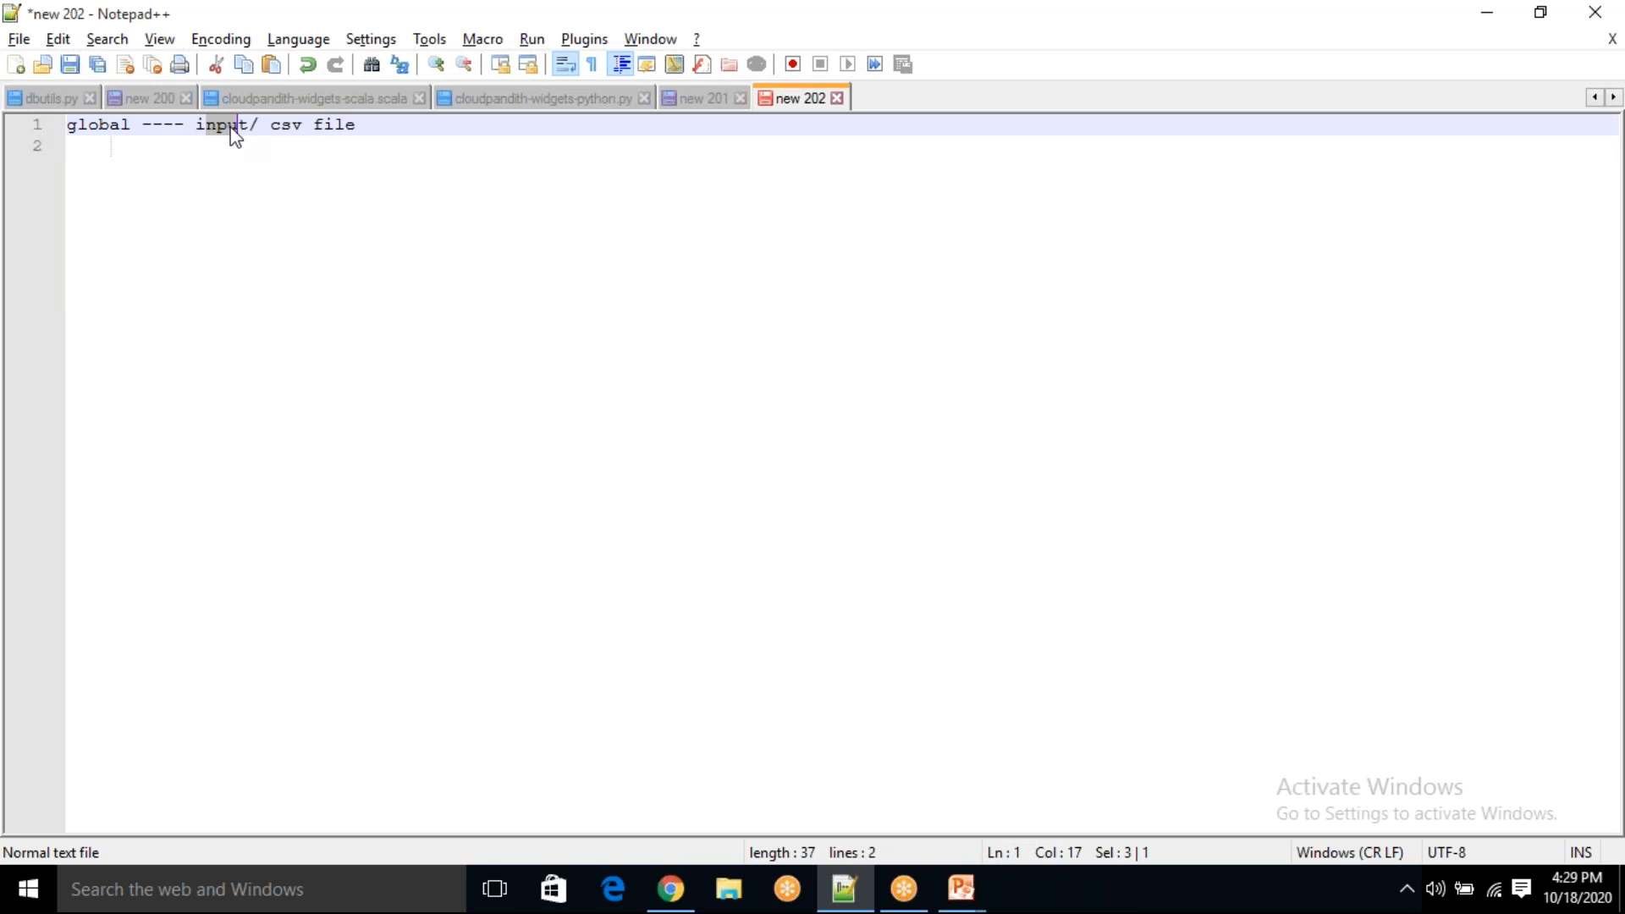
left_click_drag(131, 127, 78, 127)
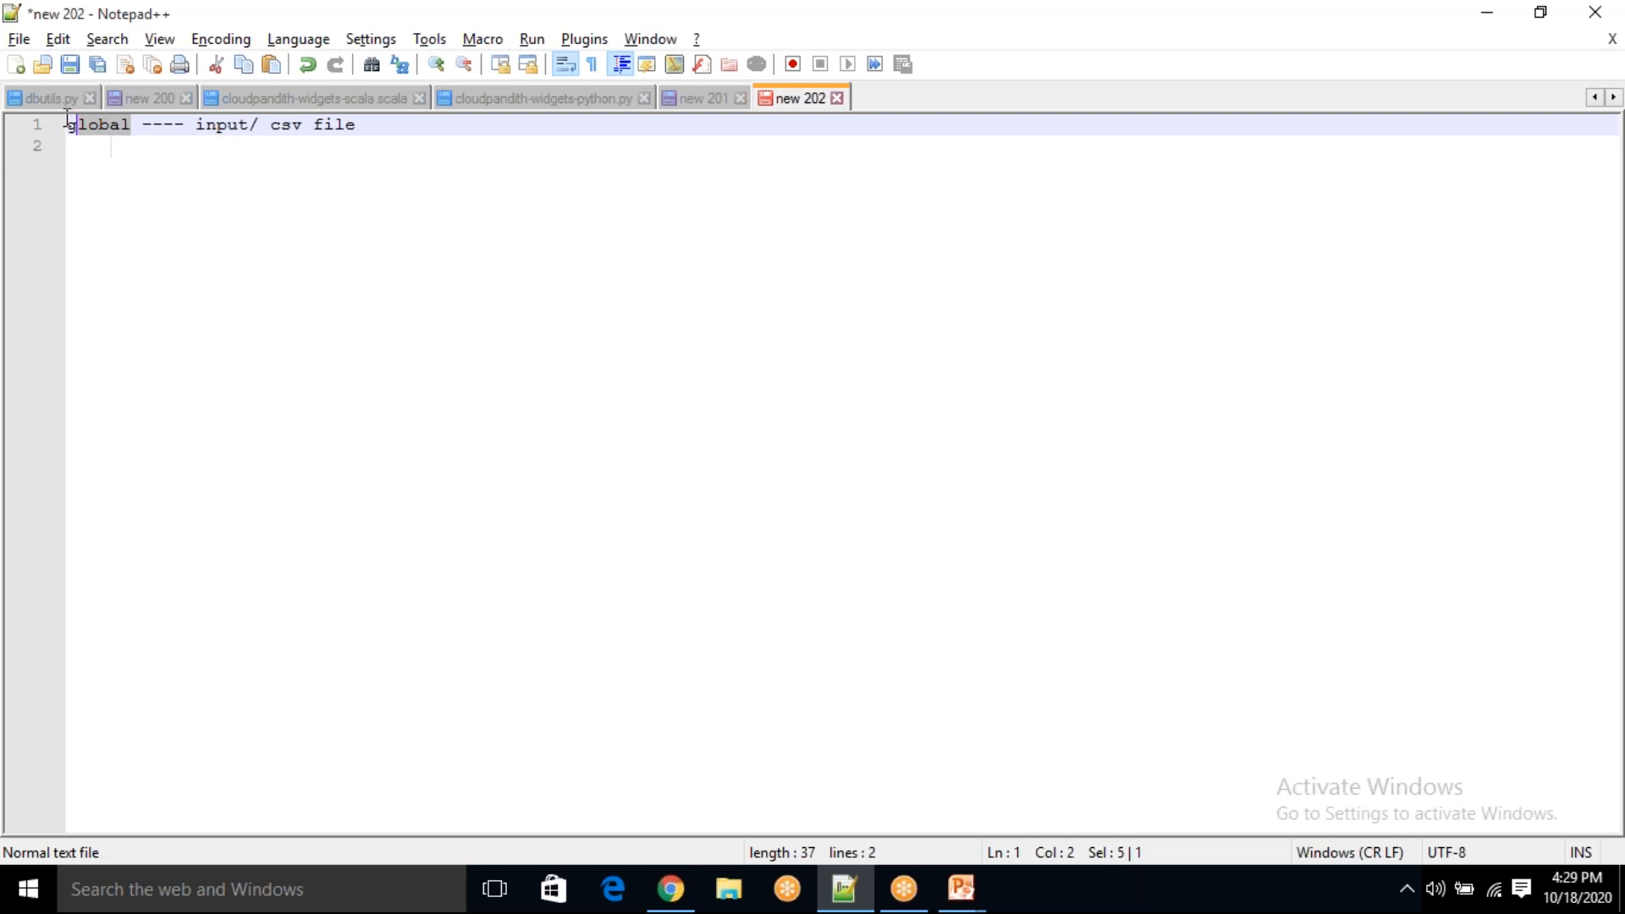
left_click(228, 181)
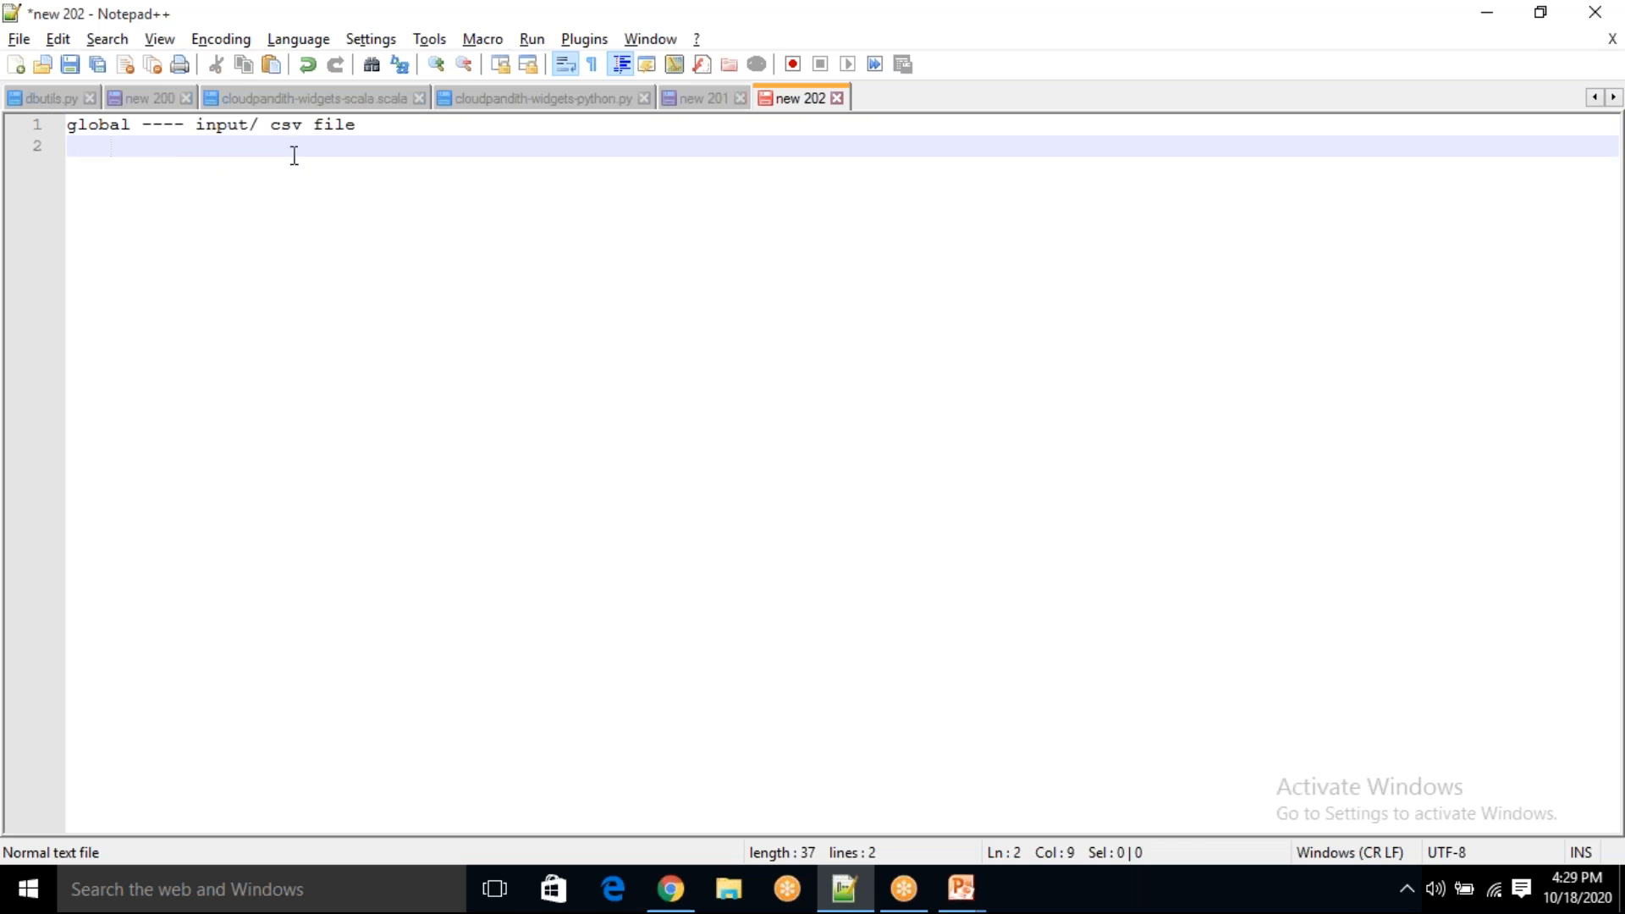
left_click_drag(269, 127, 357, 124)
double_click(220, 125)
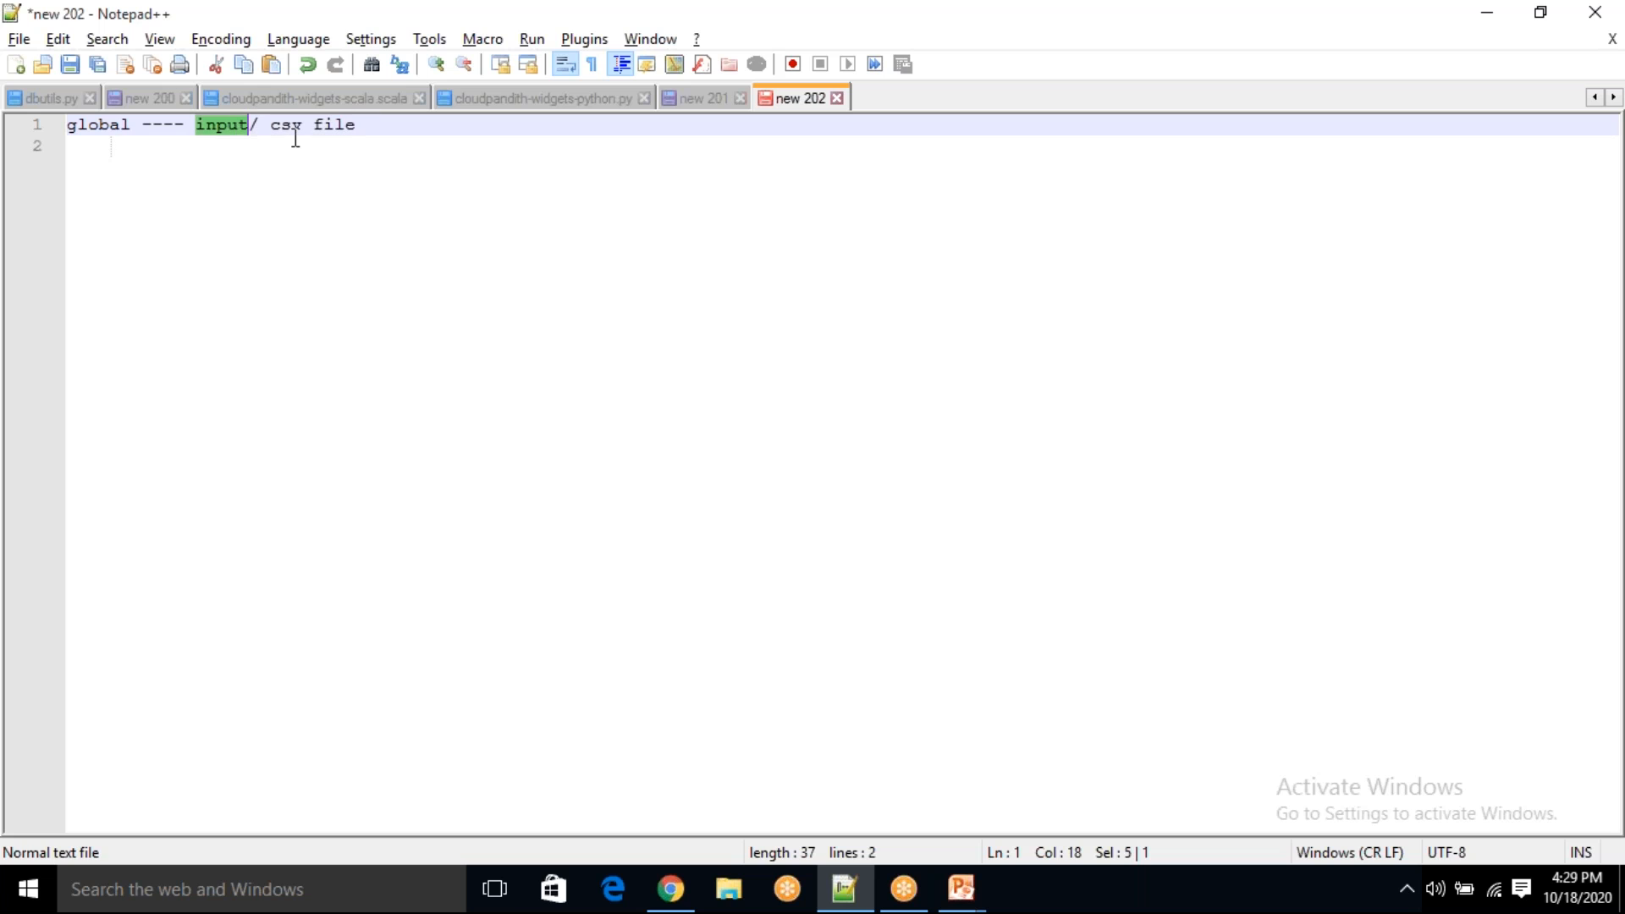
left_click(388, 134)
type("--")
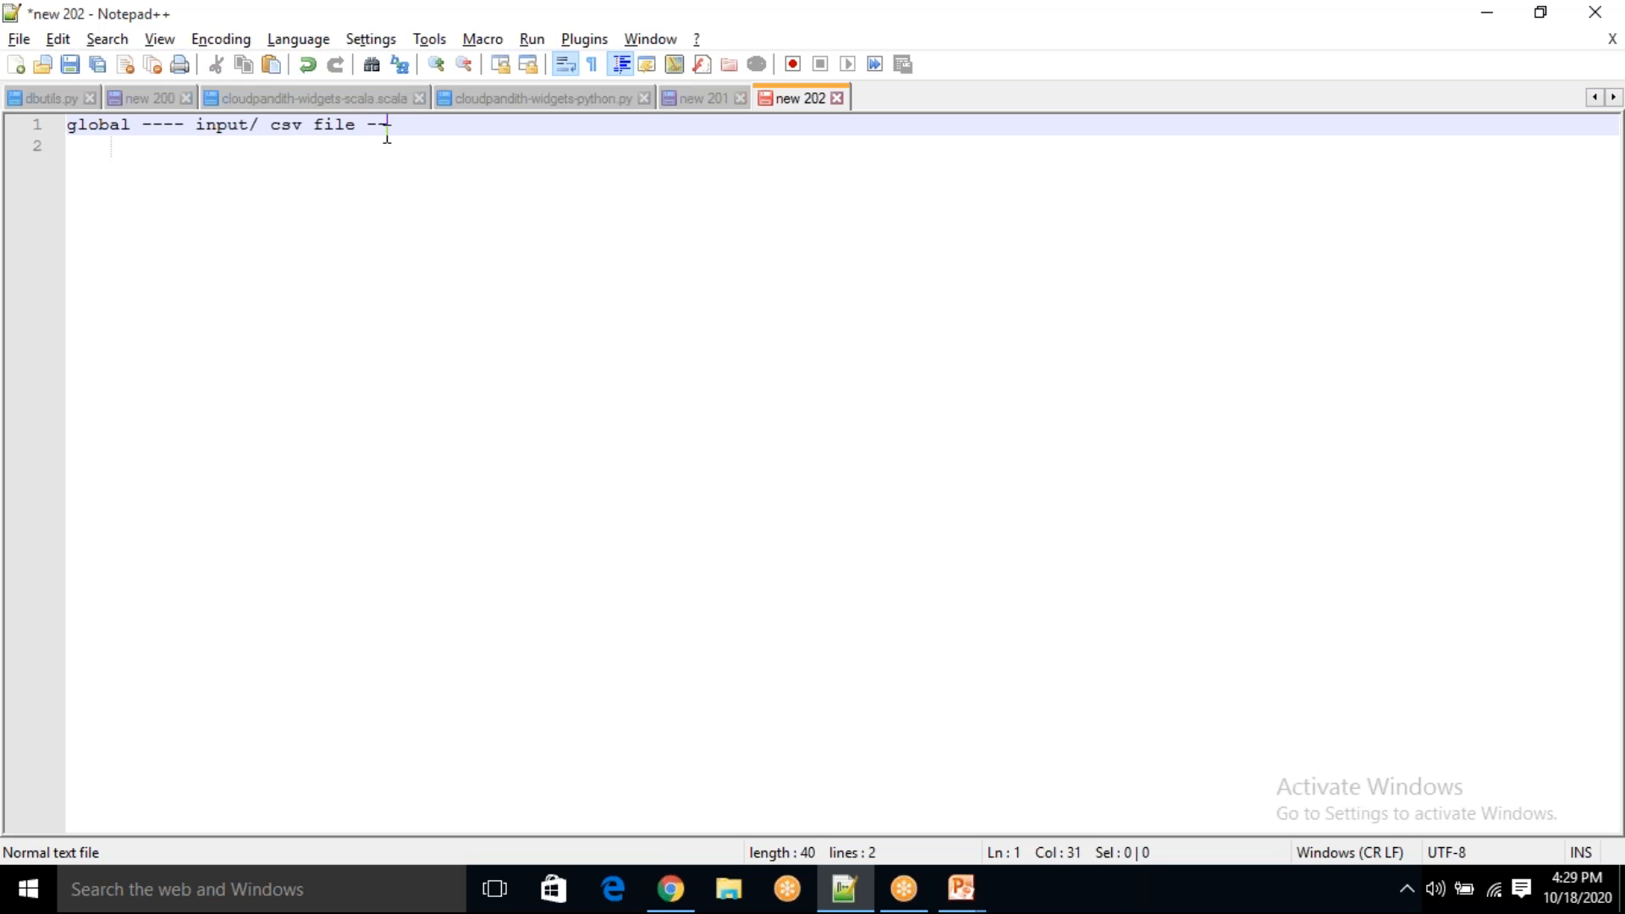
type("-- AB")
key("BackSpace")
key("BackSpace")
key("BackSpace")
key("BackSpace")
key("BackSpace")
key("BackSpace")
key("BackSpace")
key("BackSpace")
- Add an indented second line reading "---- output/" below the input line
key("Return")
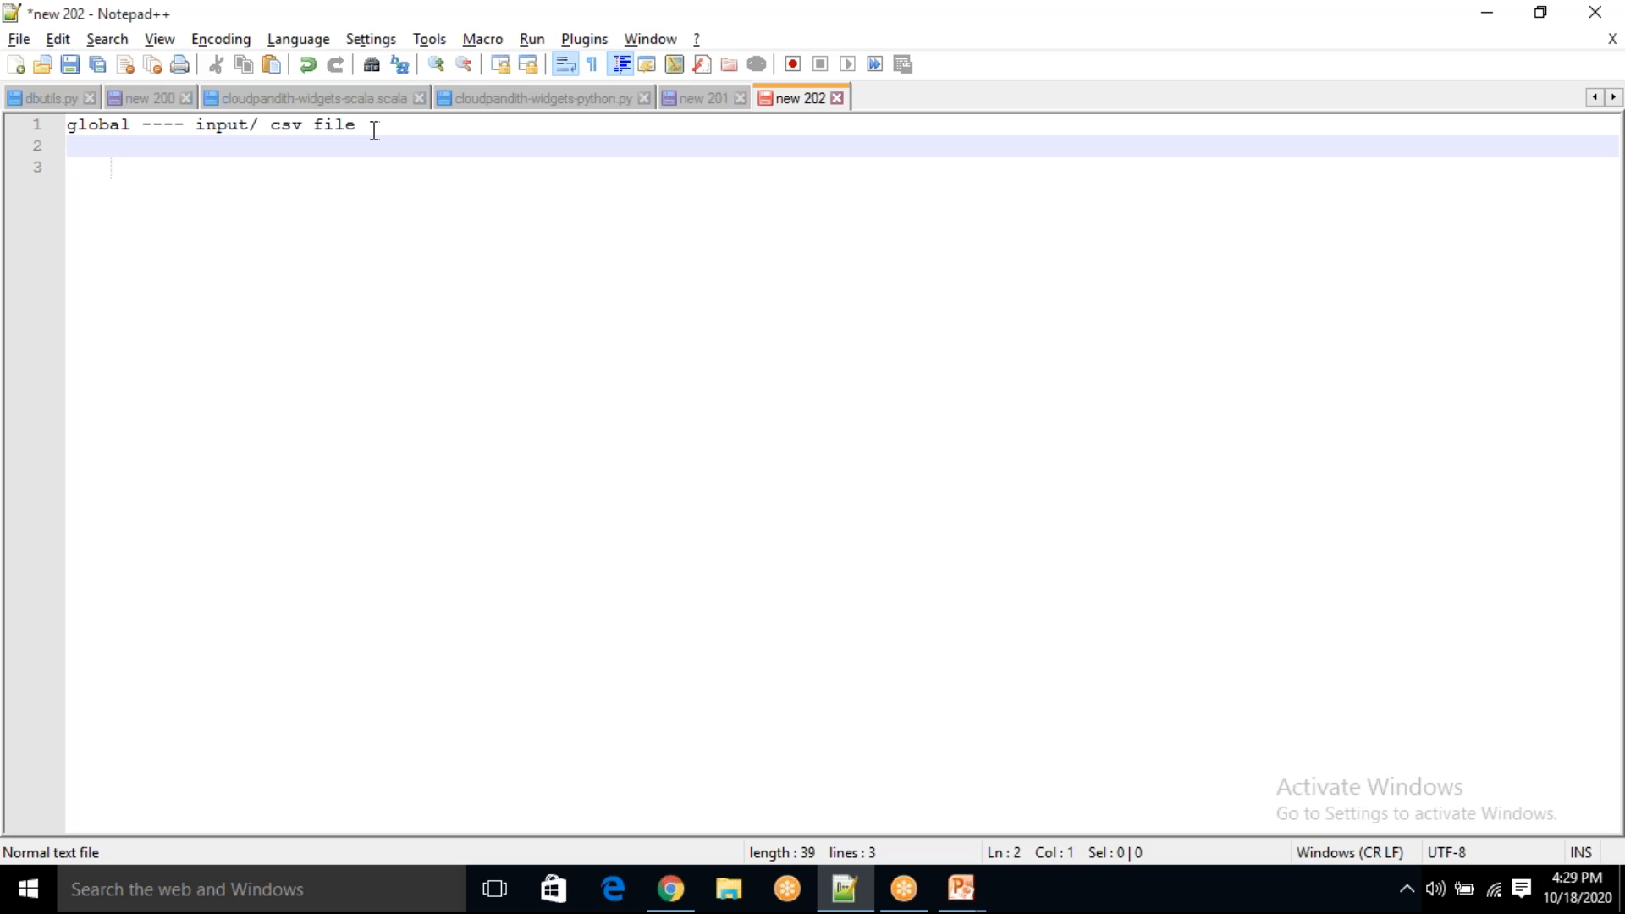
left_click(361, 126)
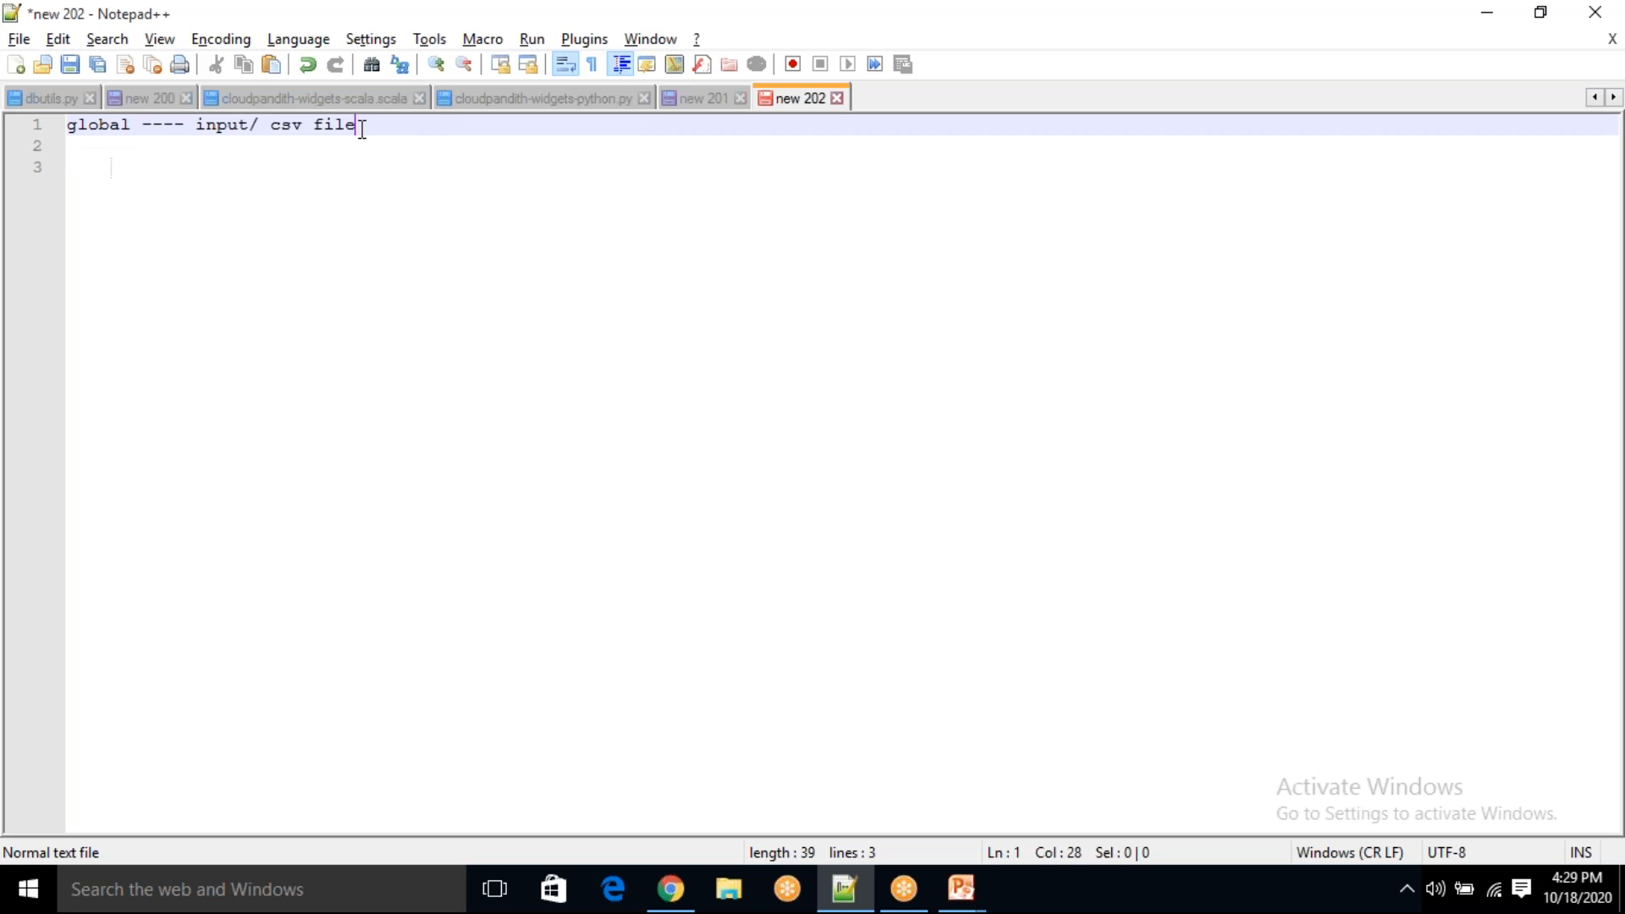
left_click_drag(354, 127, 271, 127)
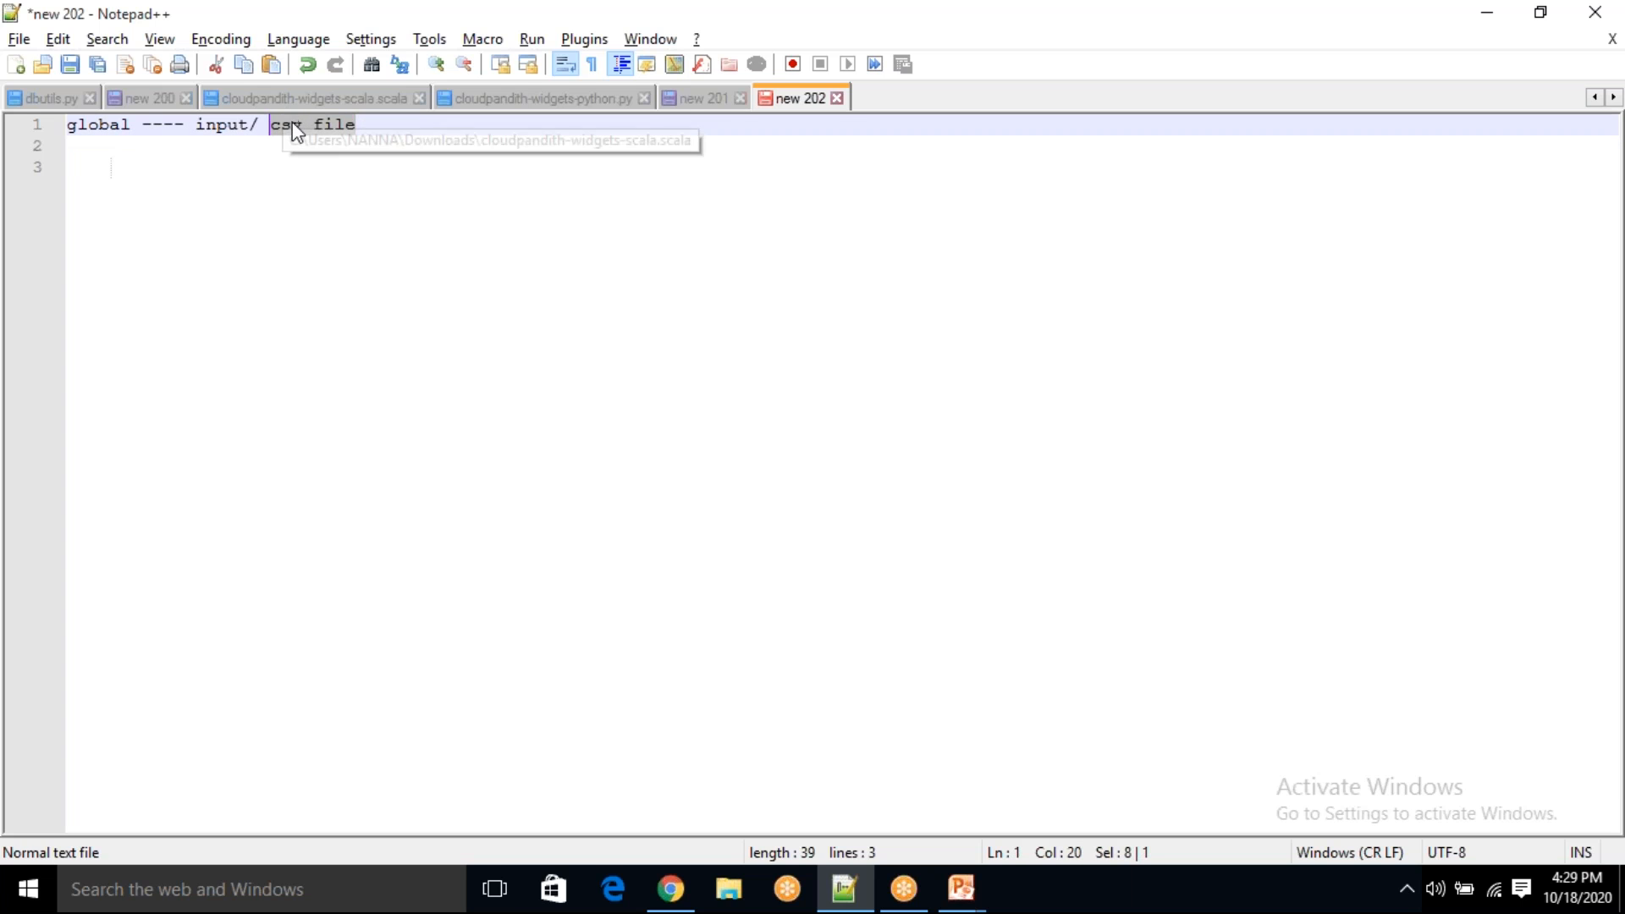
left_click(378, 128)
key("Return")
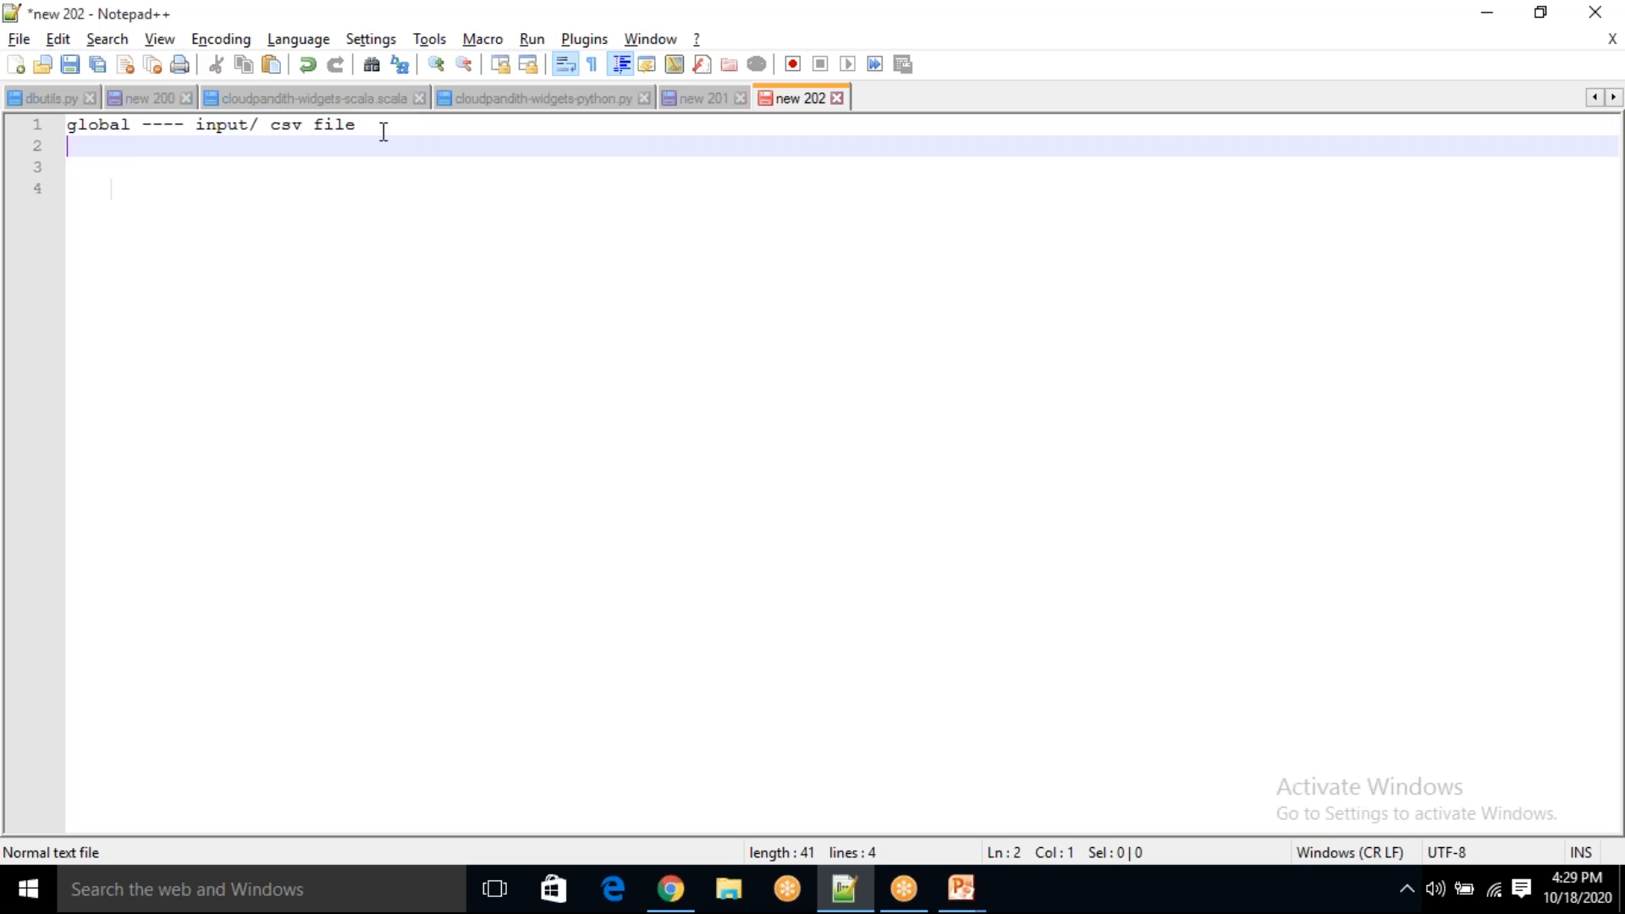
key("Tab")
type("---- output/")
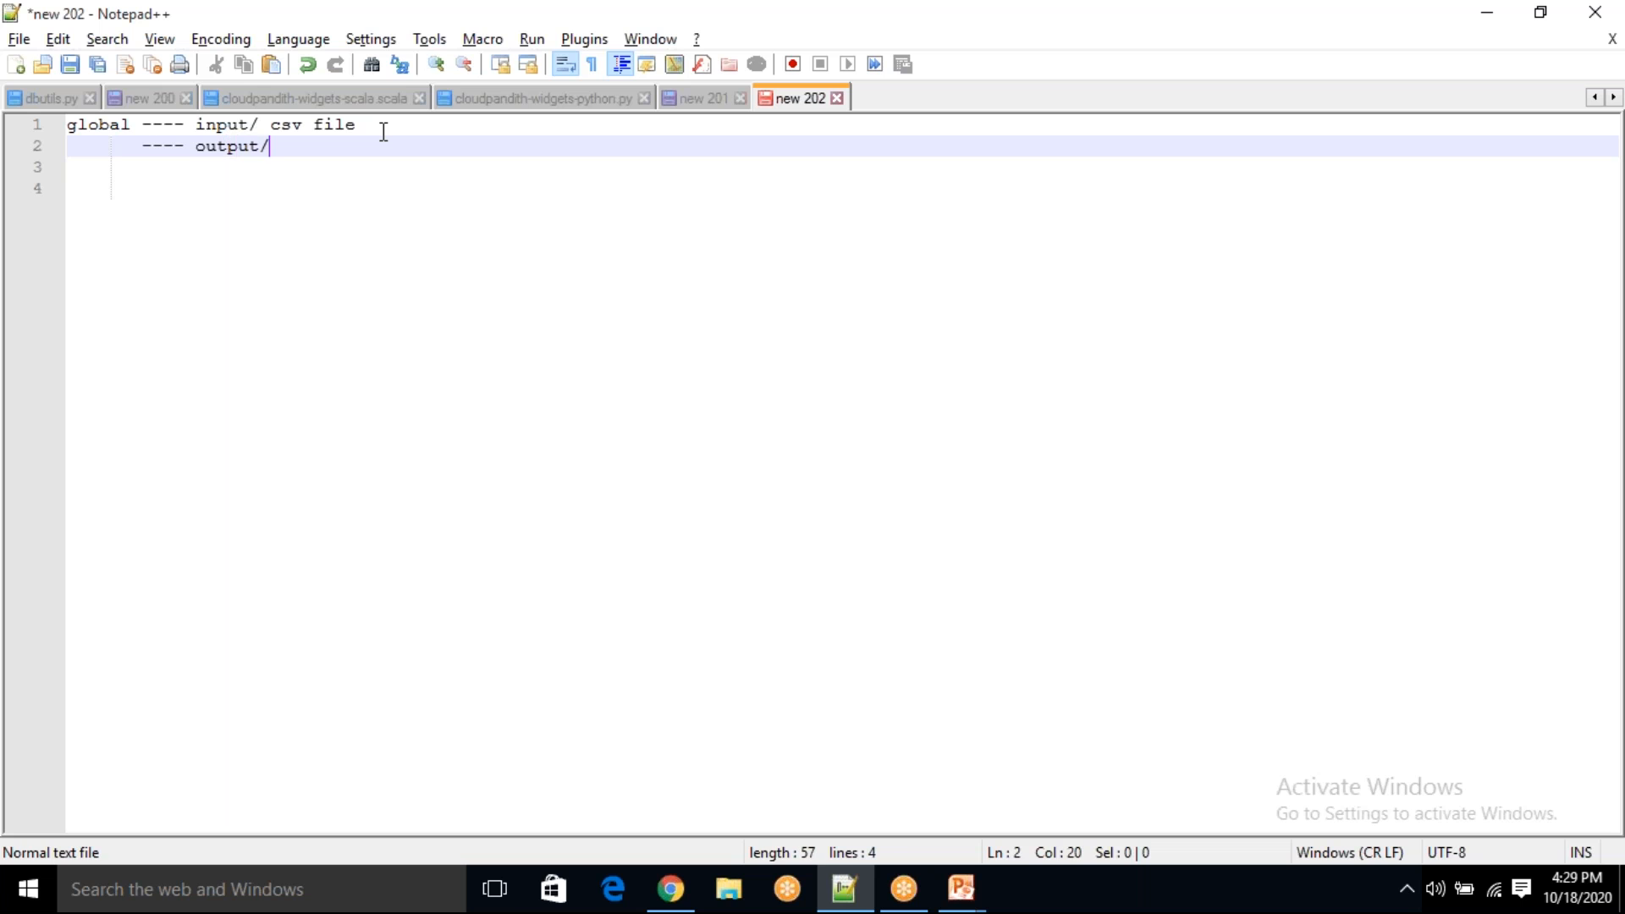
left_click_drag(370, 127, 269, 124)
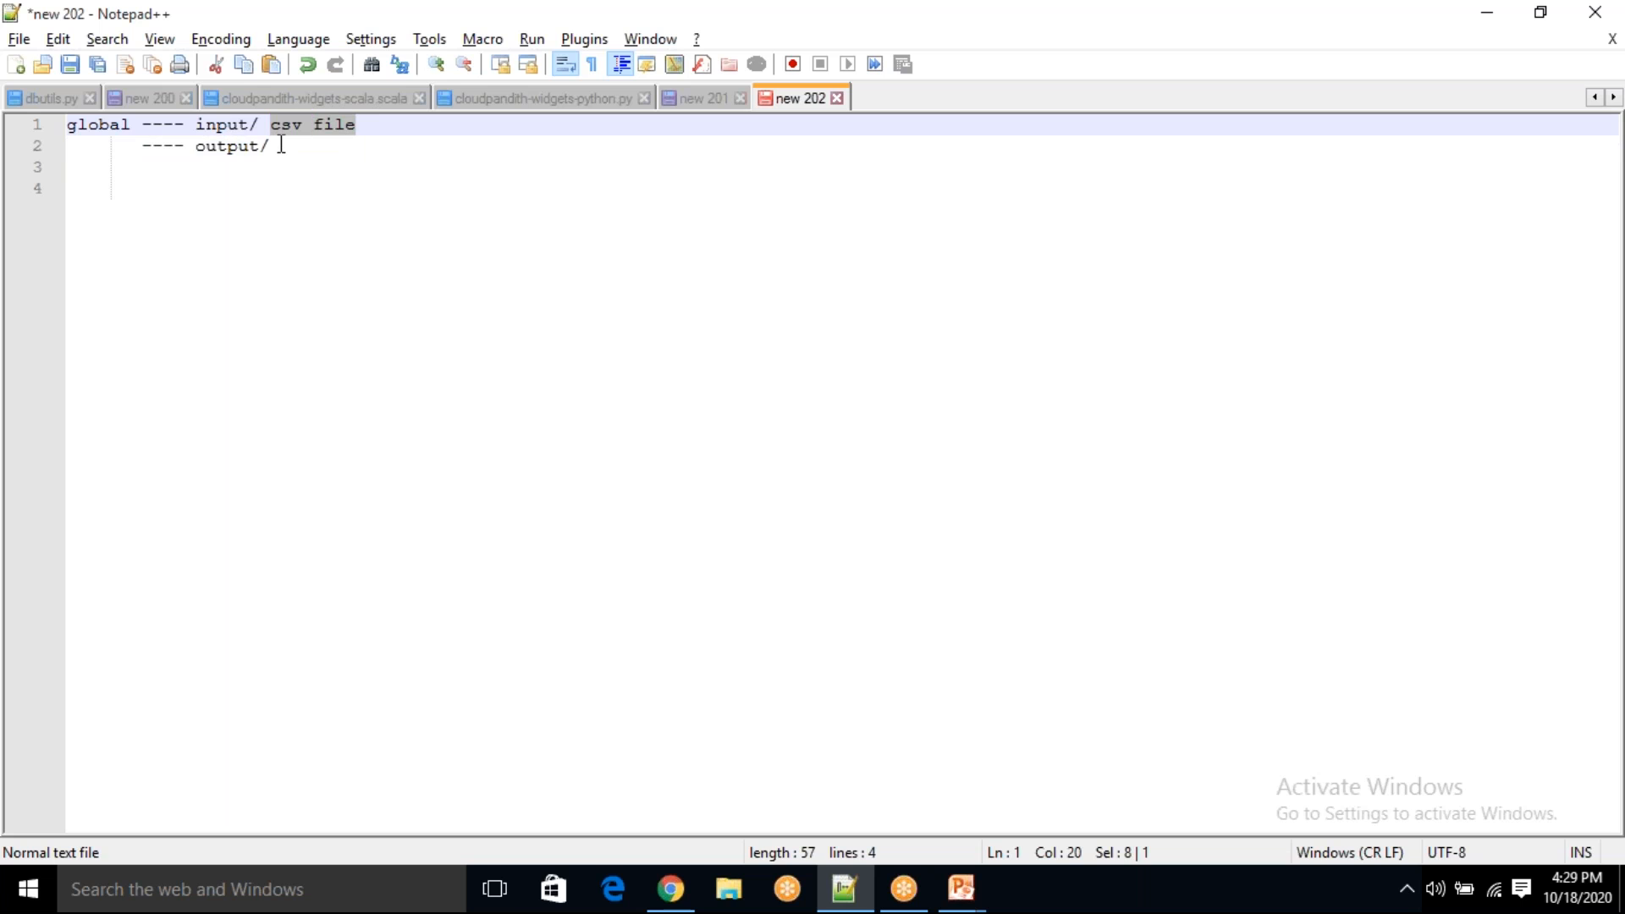
left_click(282, 145)
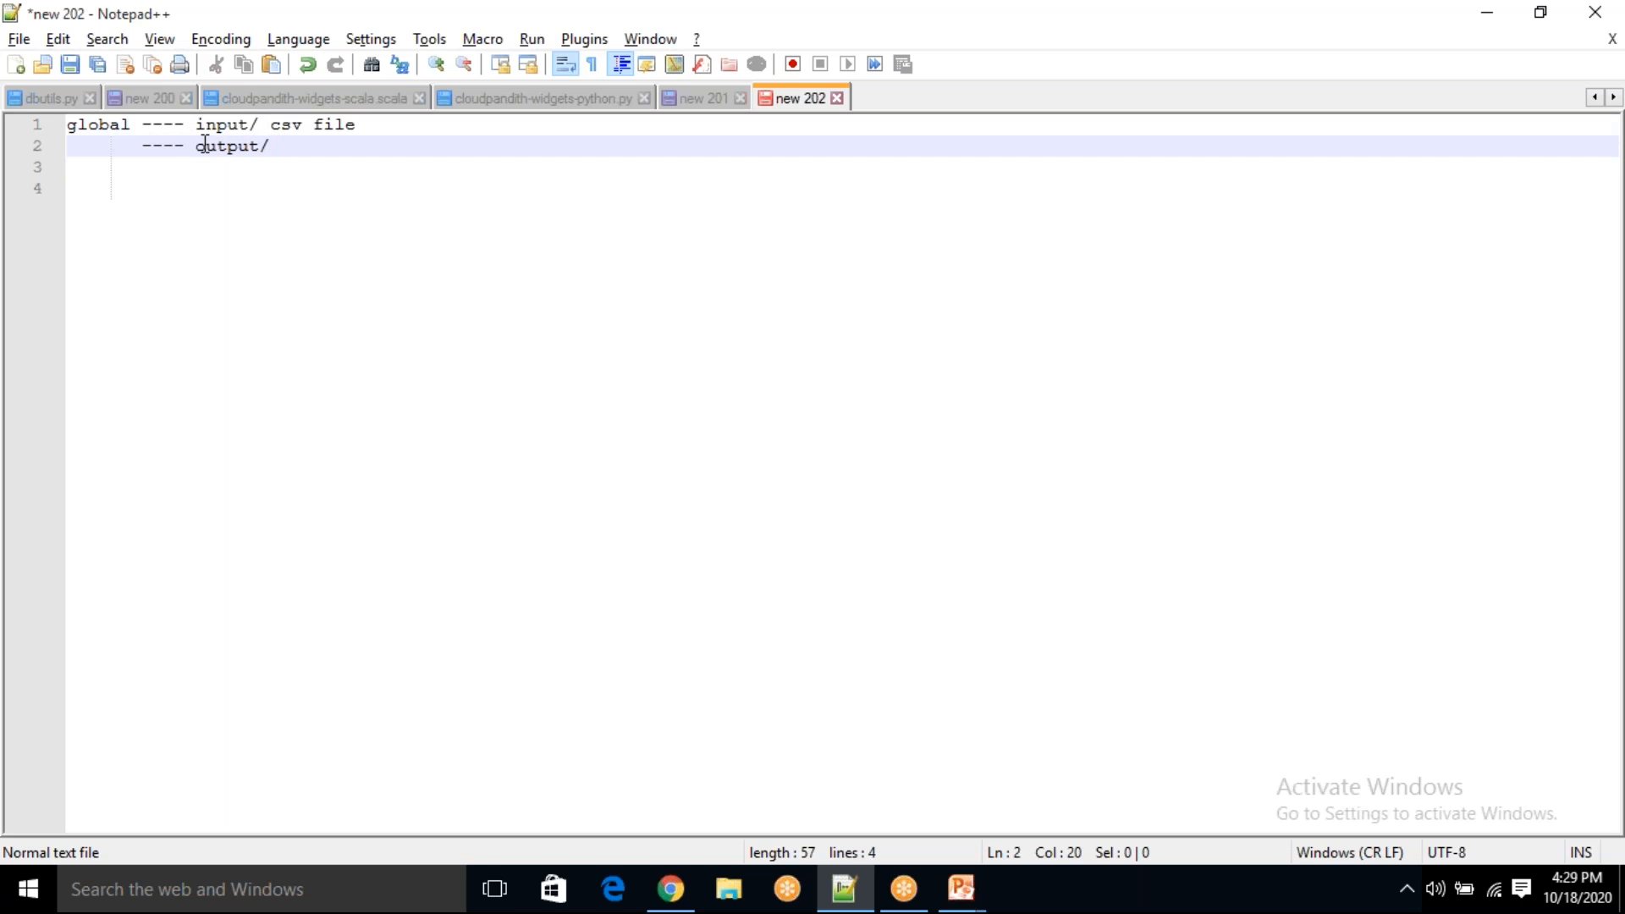
left_click_drag(195, 127, 337, 149)
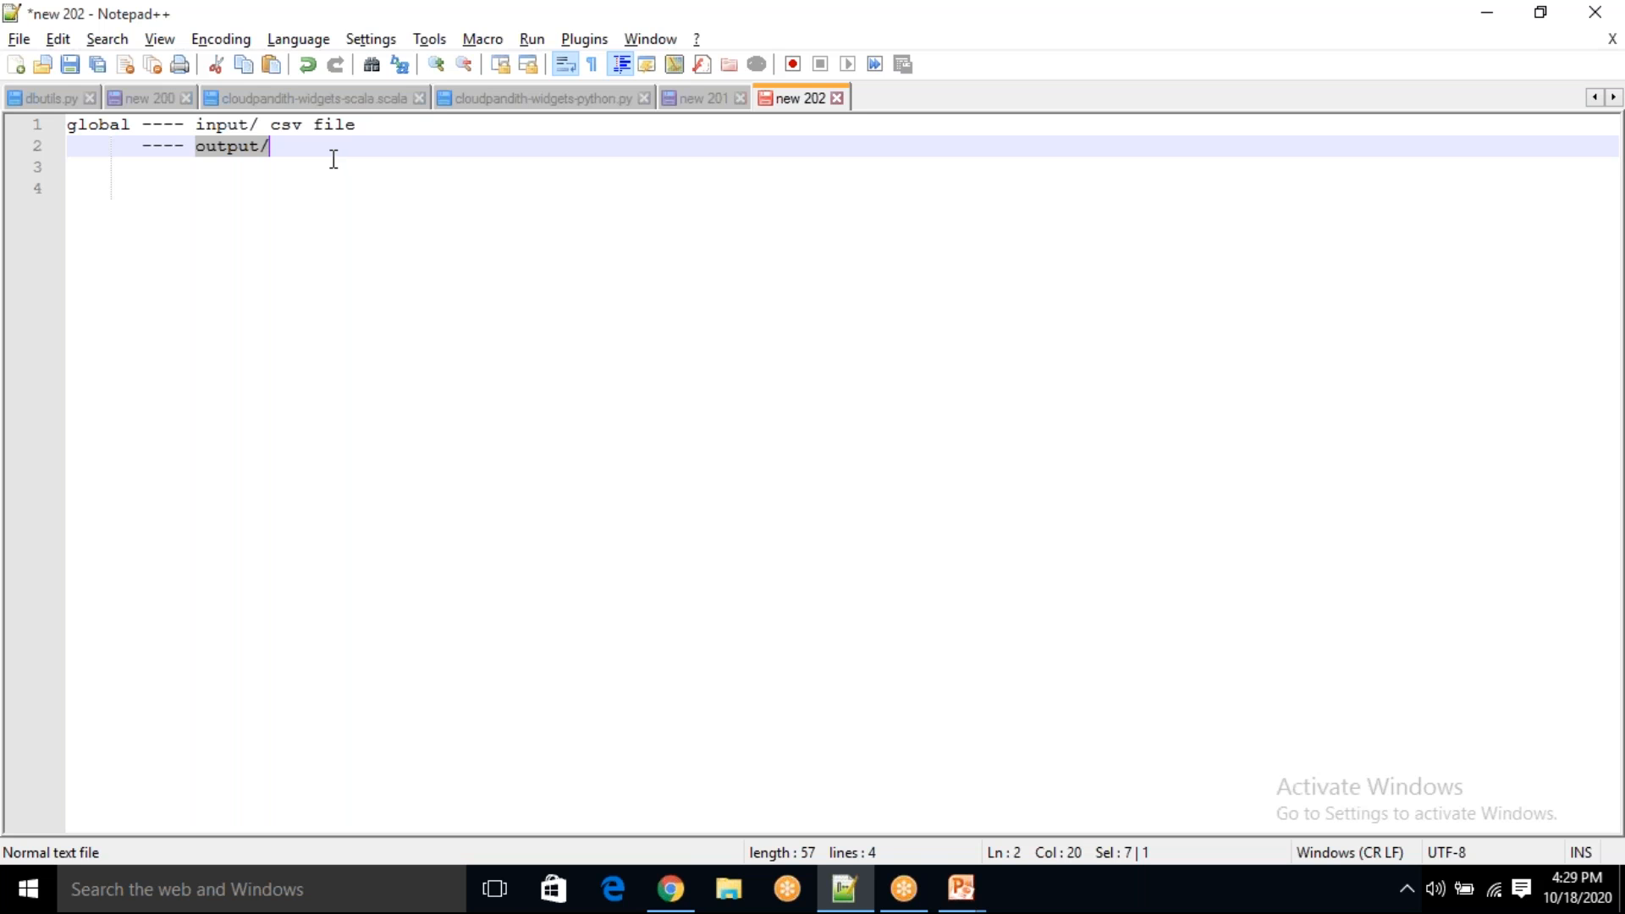
left_click_drag(269, 129, 355, 124)
left_click(287, 131)
left_click(356, 125)
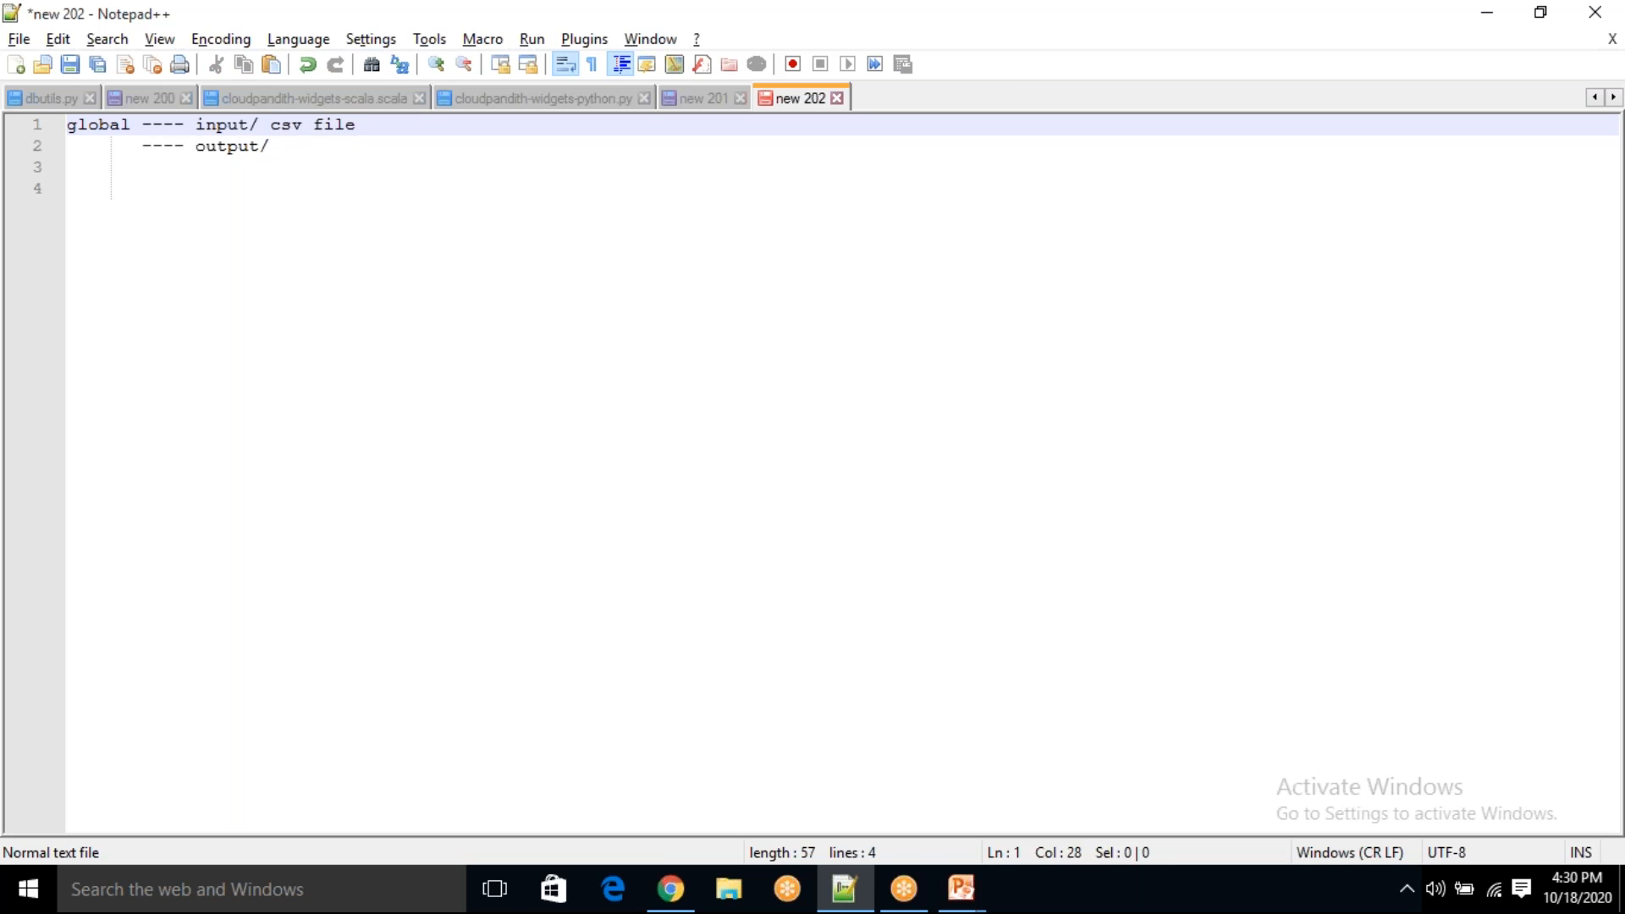
left_click_drag(356, 124, 273, 127)
double_click(236, 126)
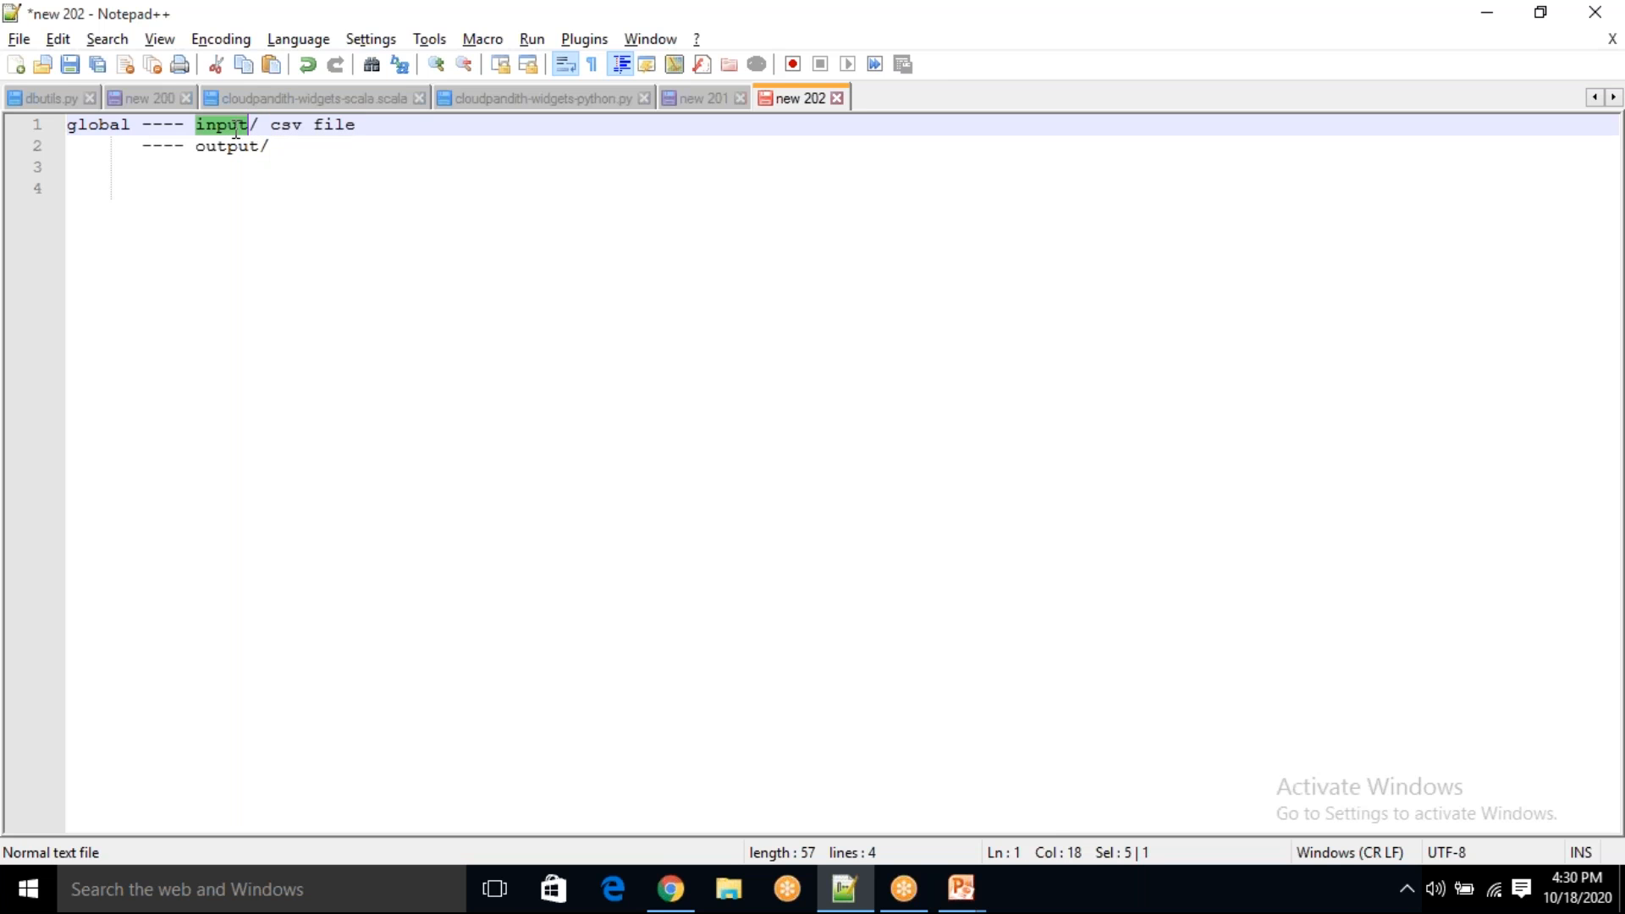
left_click_drag(141, 127, 66, 127)
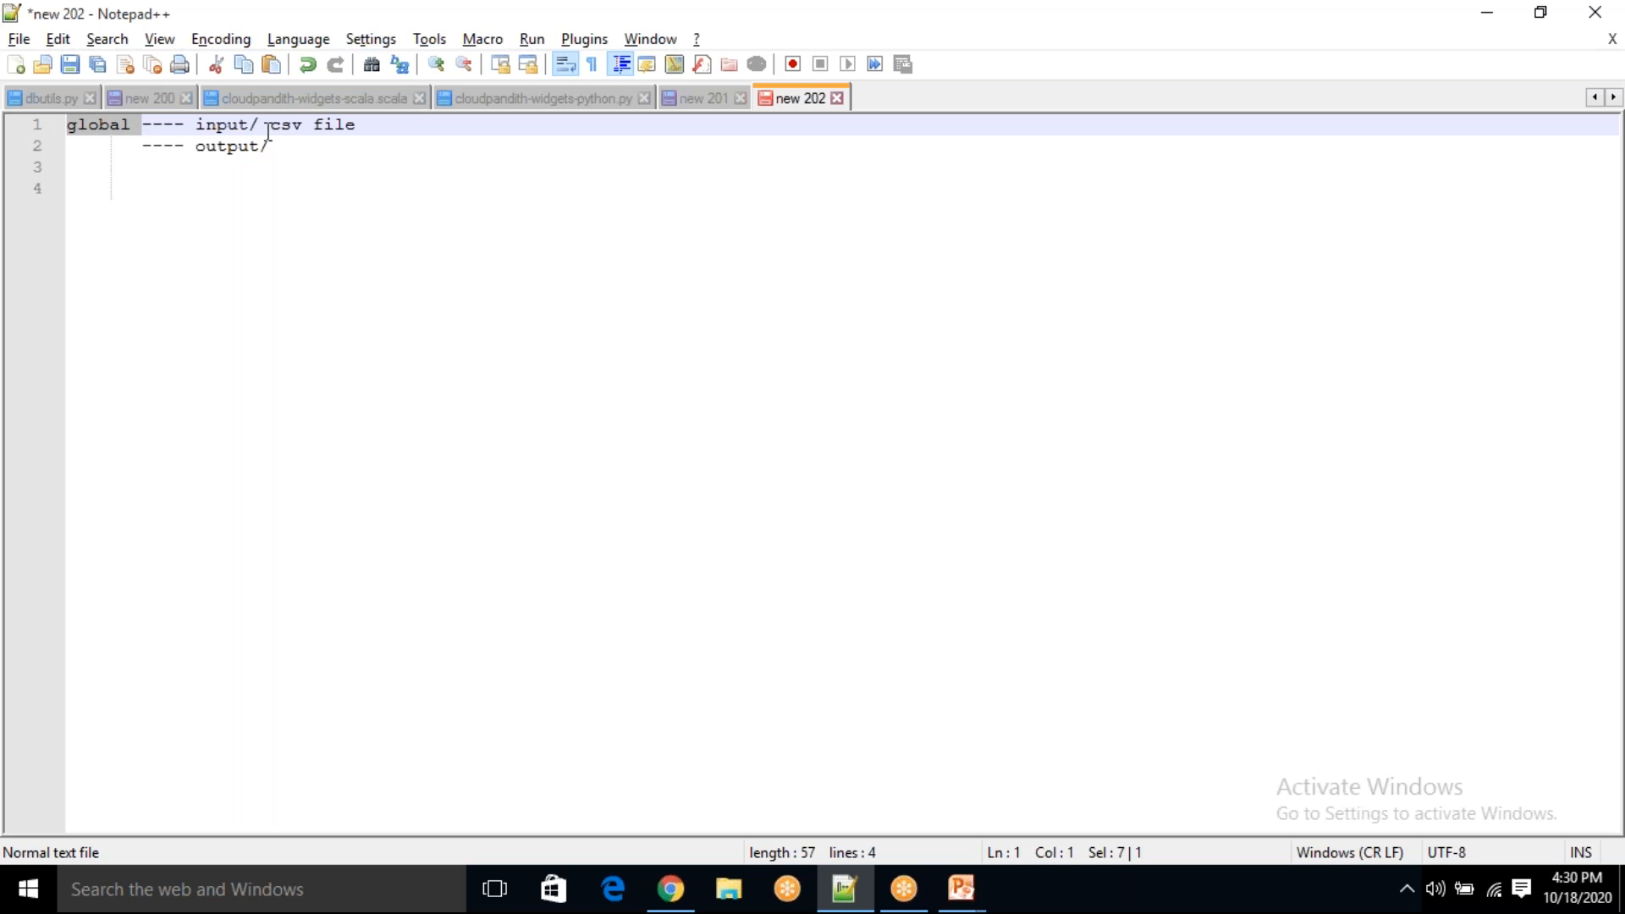
double_click(240, 145)
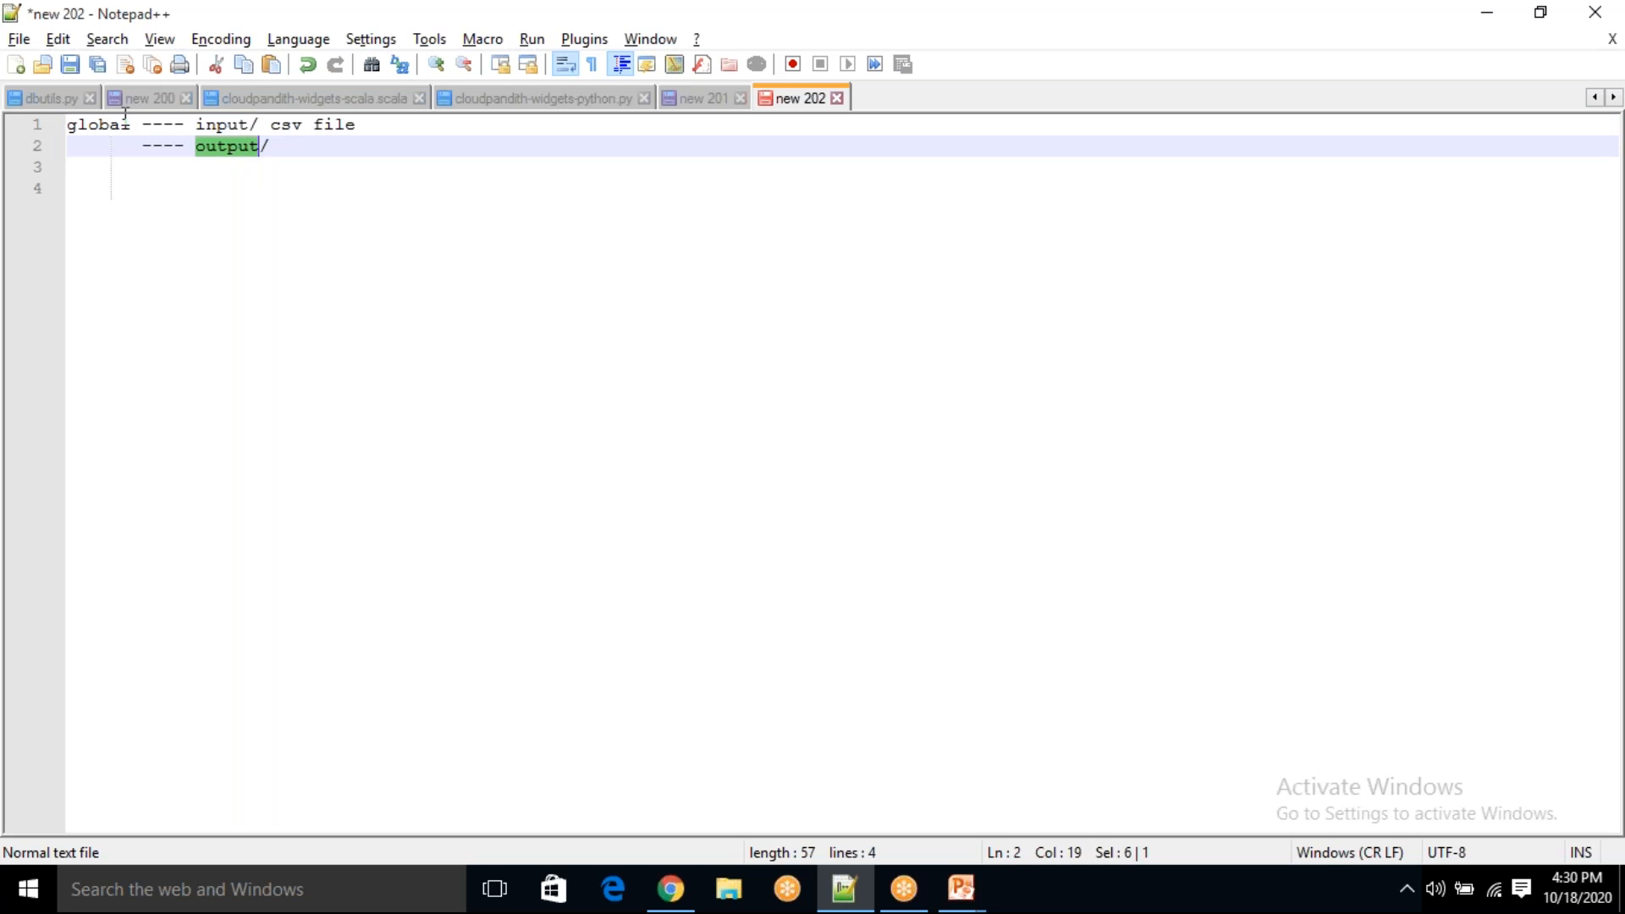
- Start the output/ line with global and end it with "csv file", and switch back to the global container in Chrome
left_click(101, 154)
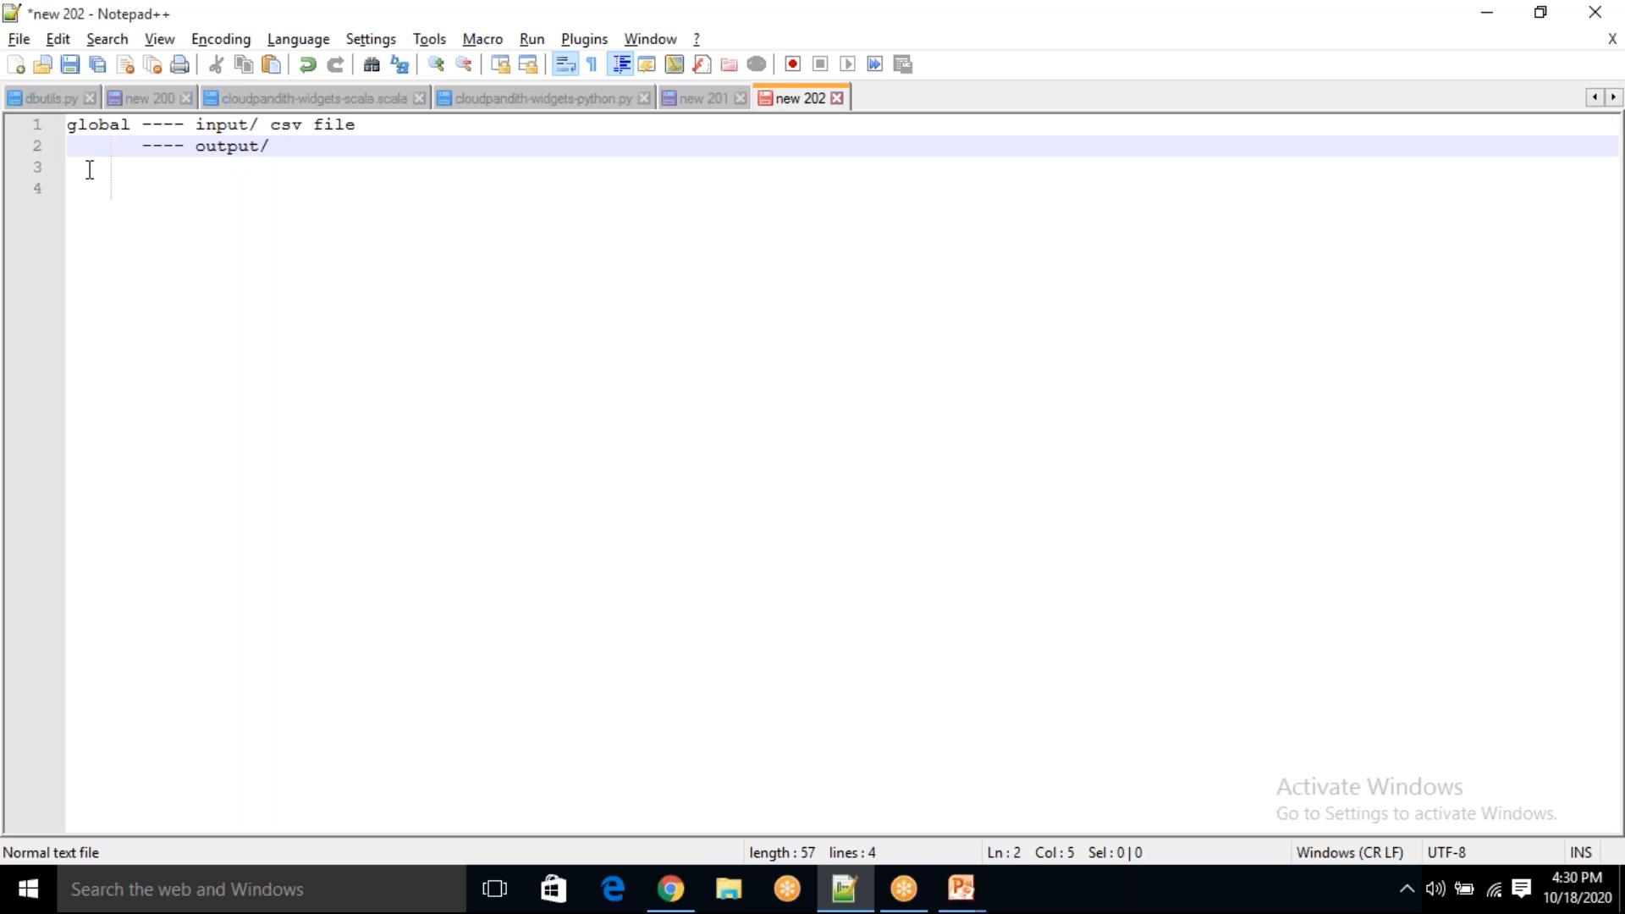
type("glob")
type("al")
key("Home")
key("shift+Home")
key("BackSpace")
left_click(303, 154)
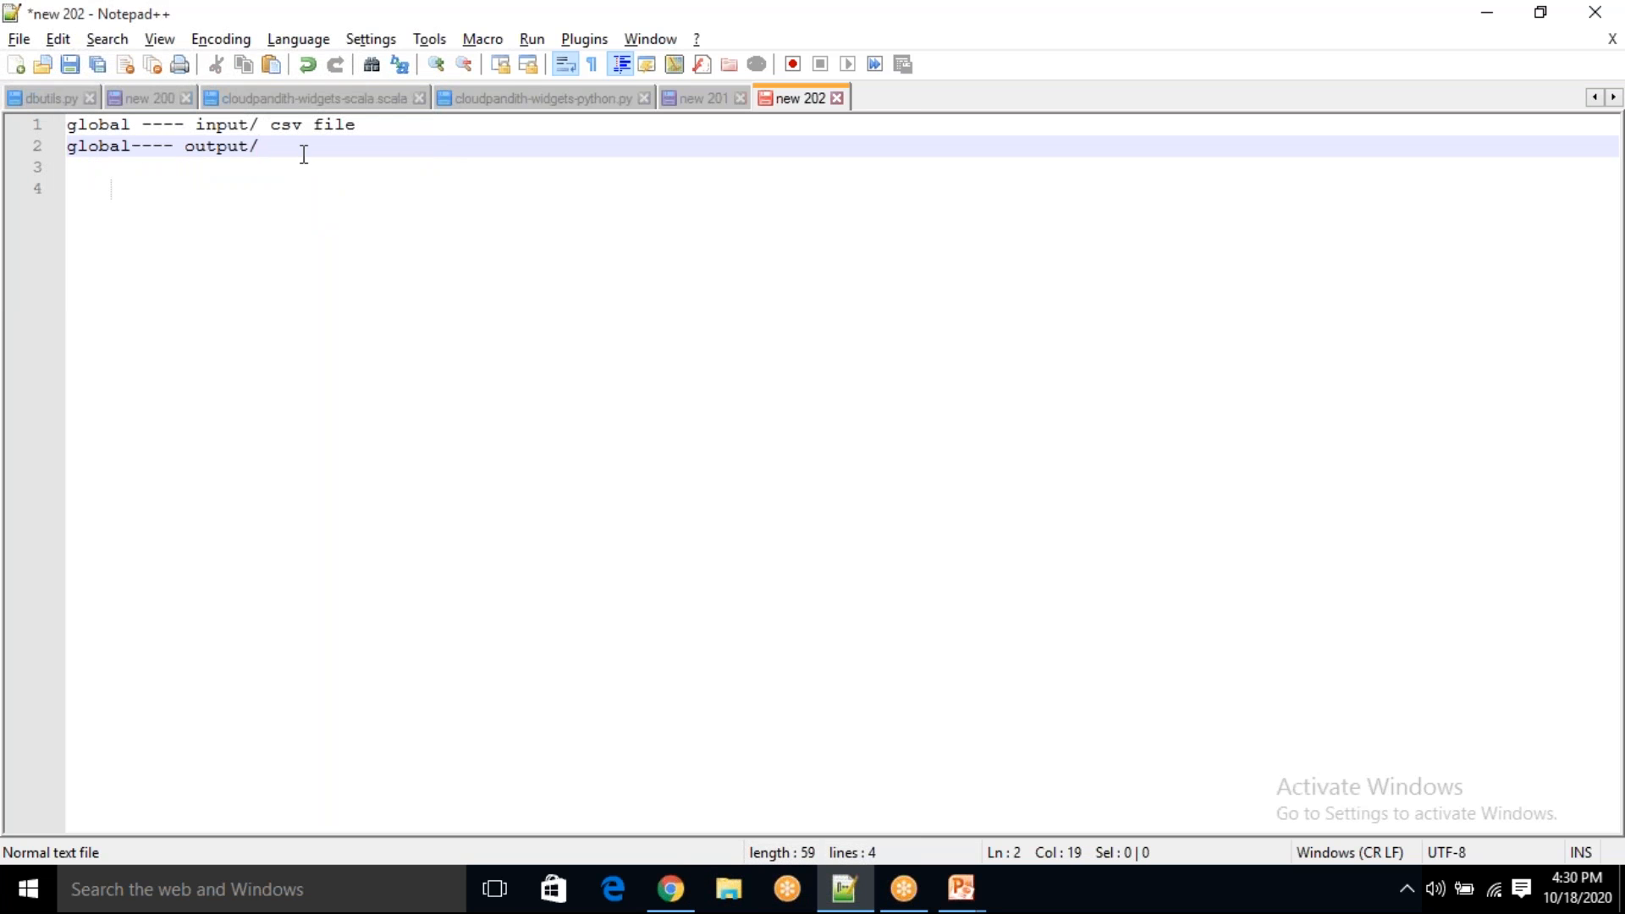
type("csv file")
key("Return")
key("alt+Tab")
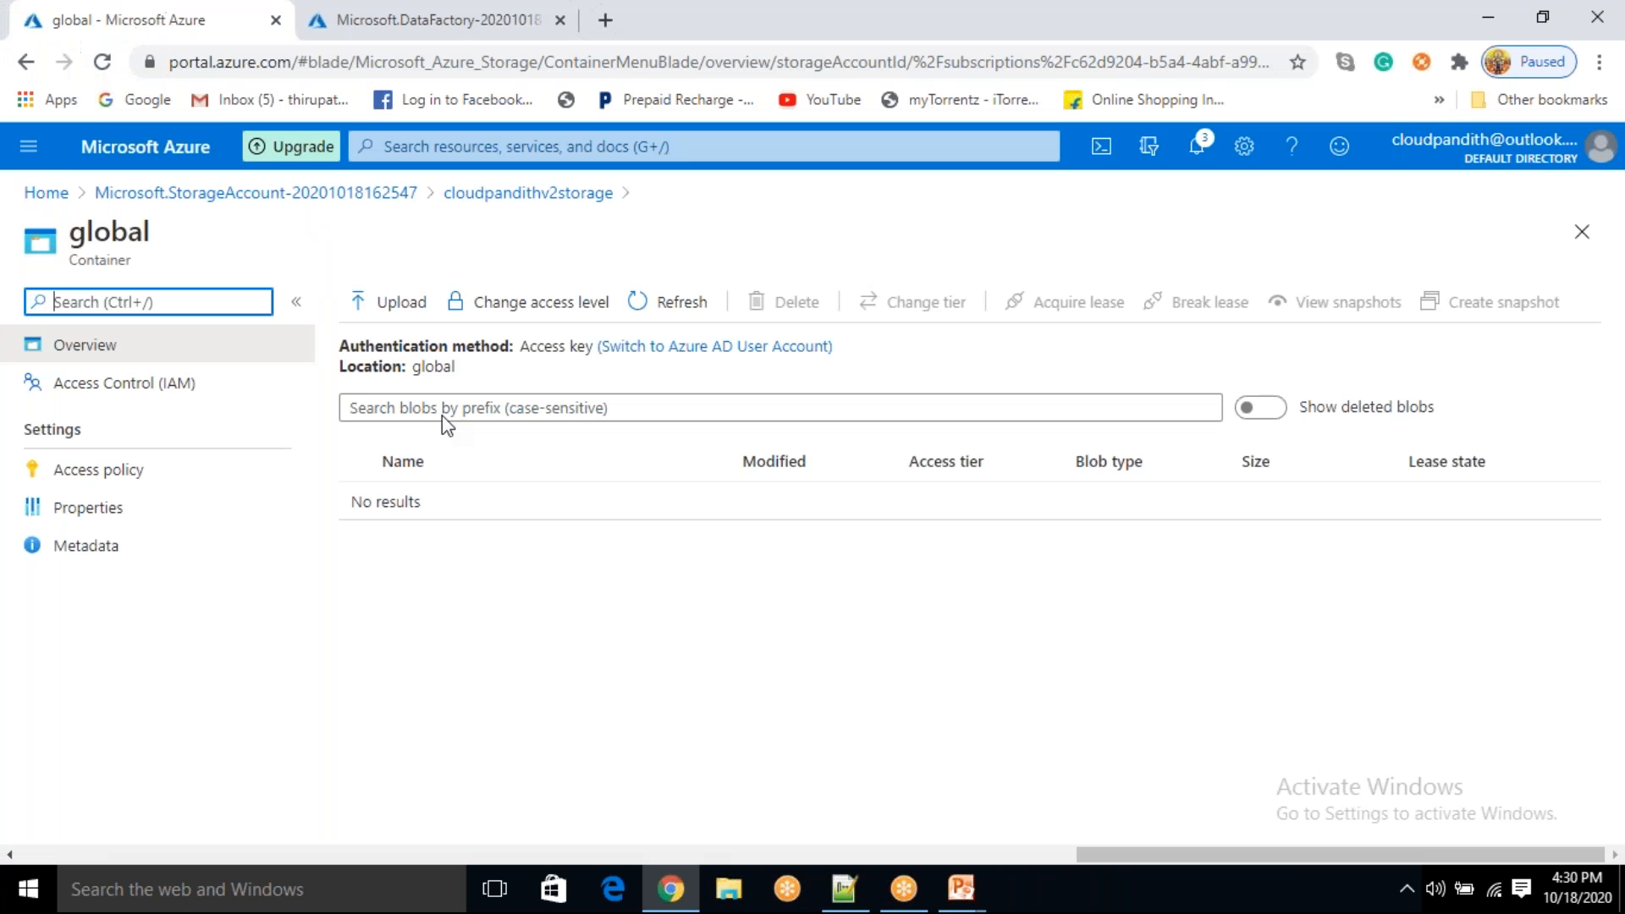
- Switch to Notepad++ to review the input folder in the first line of the notes, and return to Chrome
key("alt+Tab")
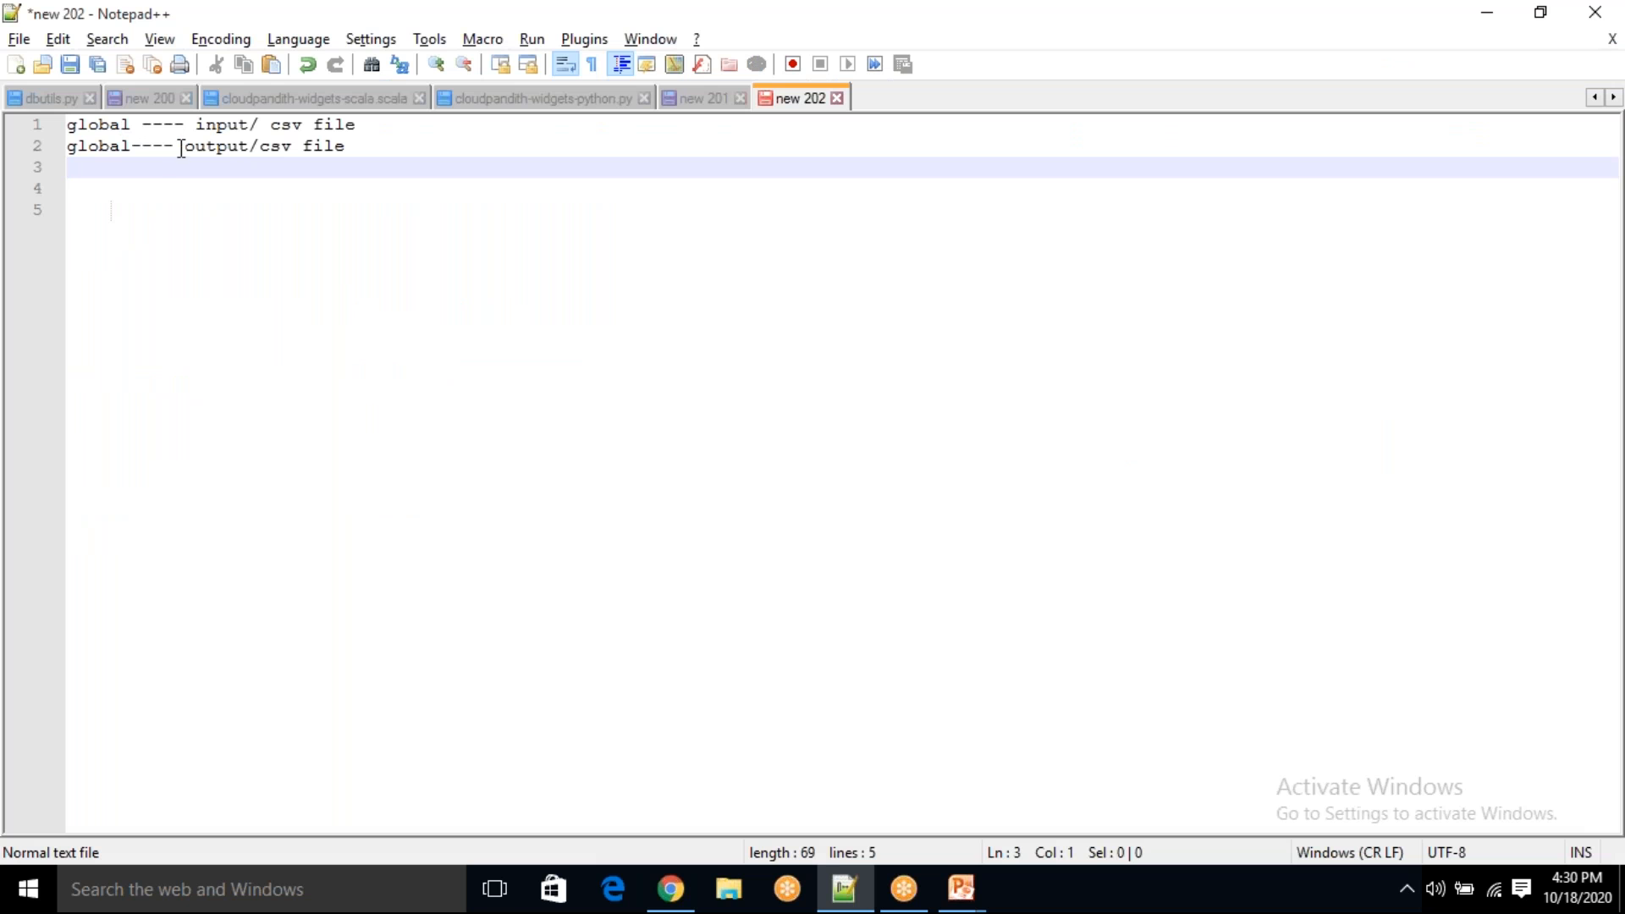
left_click_drag(195, 126, 248, 127)
left_click(269, 169)
key("alt+Tab")
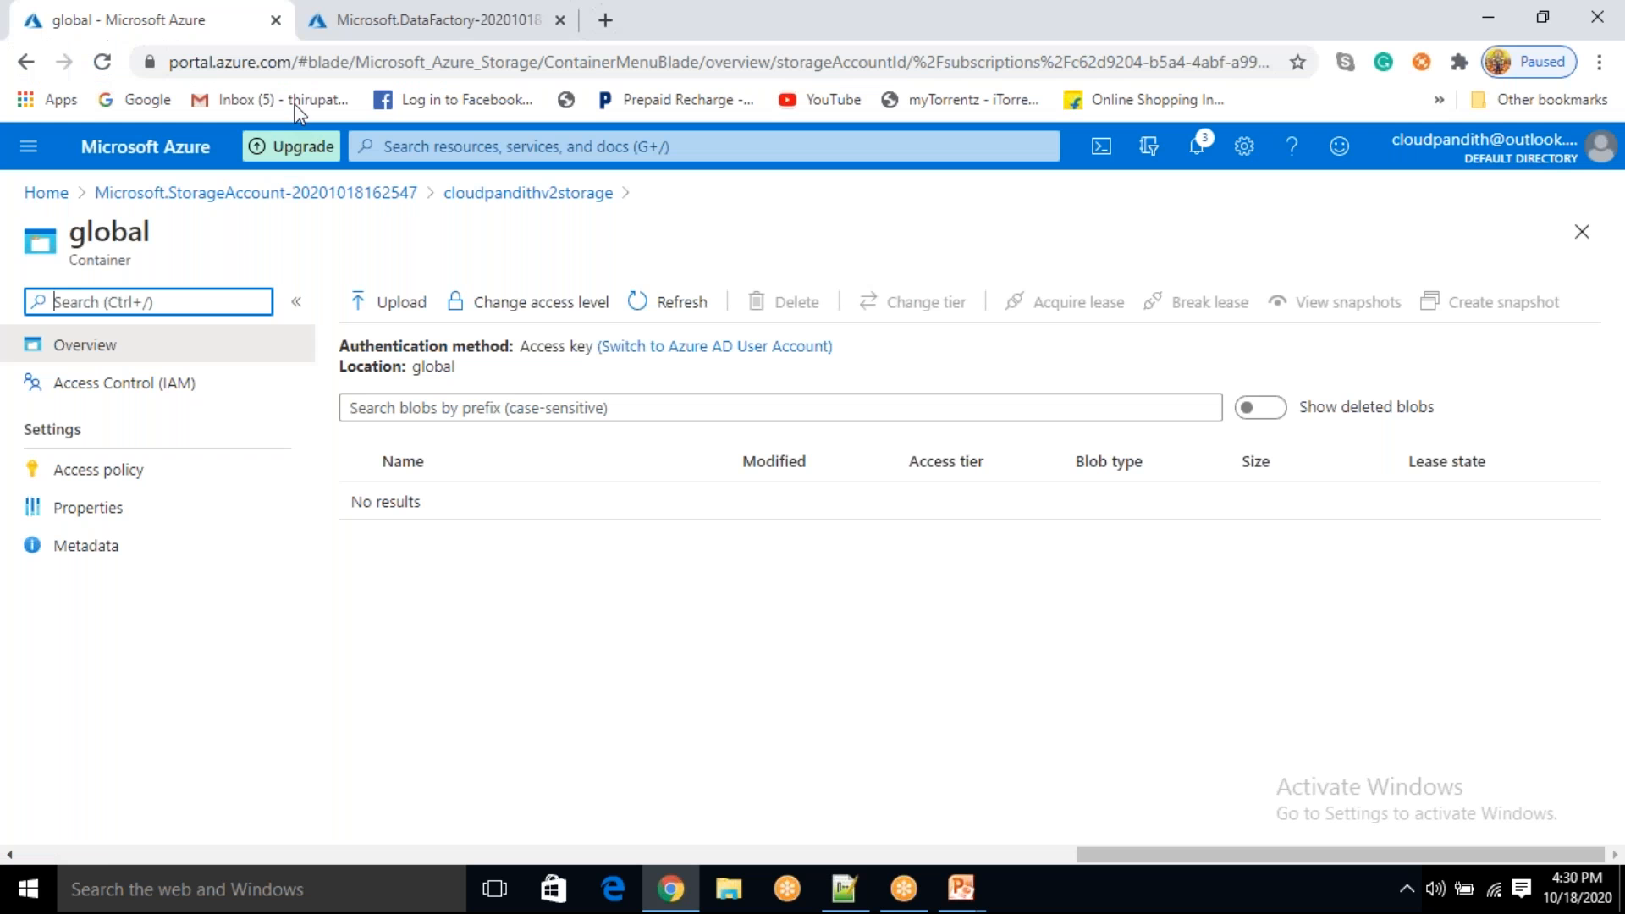
- Go to the deployed cloudpandithadfv2 data factory resource and launch its Author & Monitor environment
left_click(377, 32)
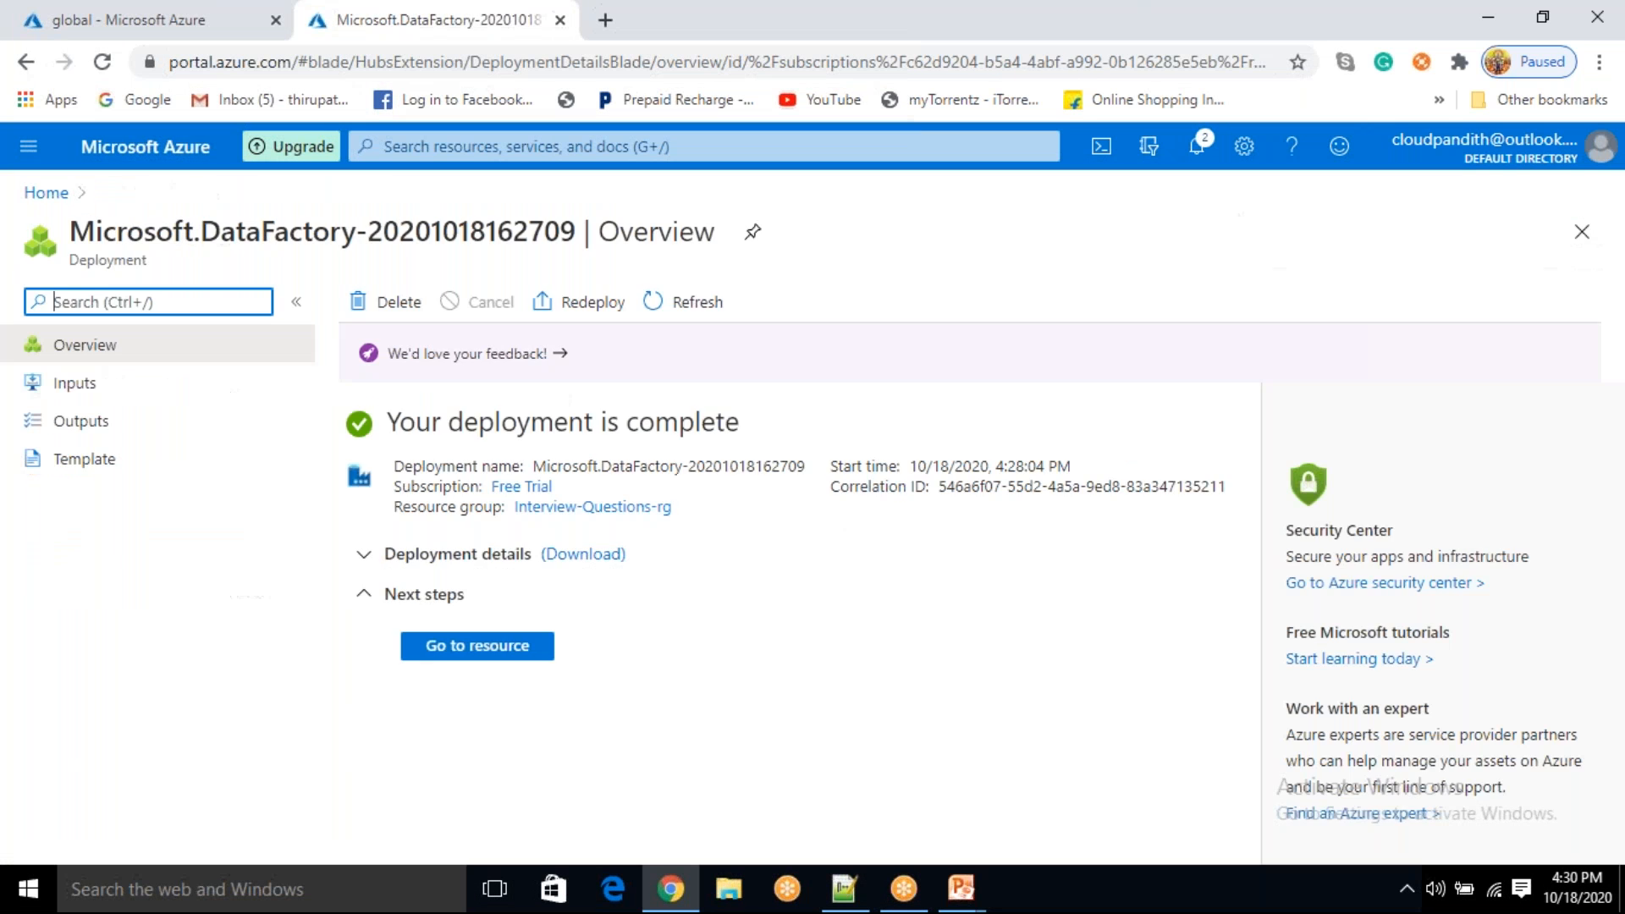
left_click(471, 642)
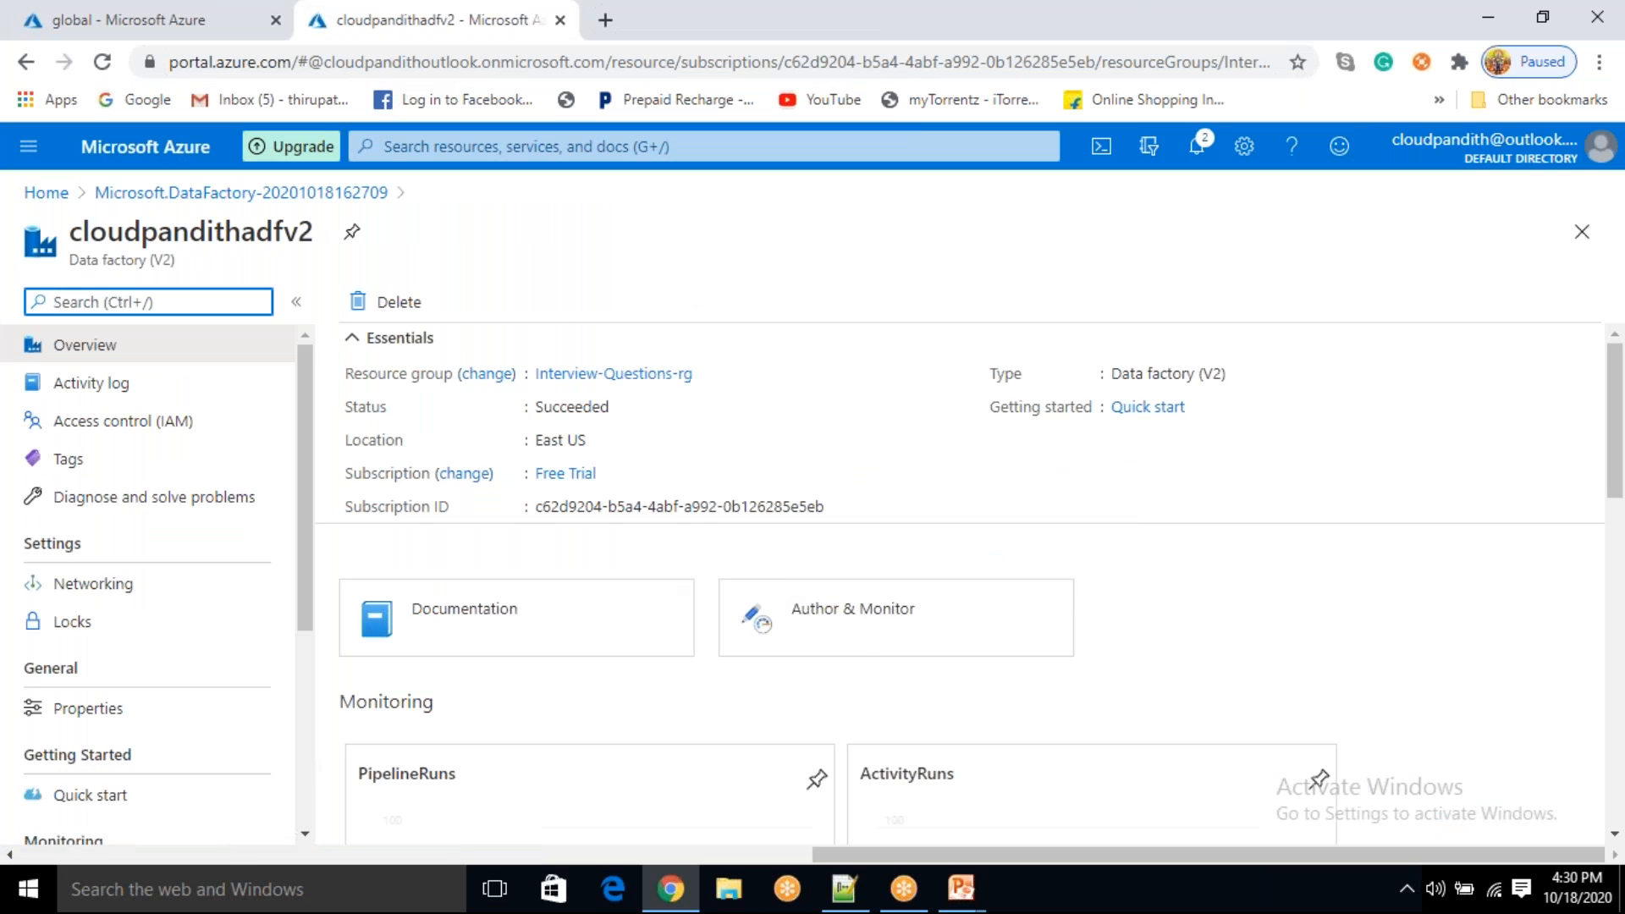
left_click(849, 636)
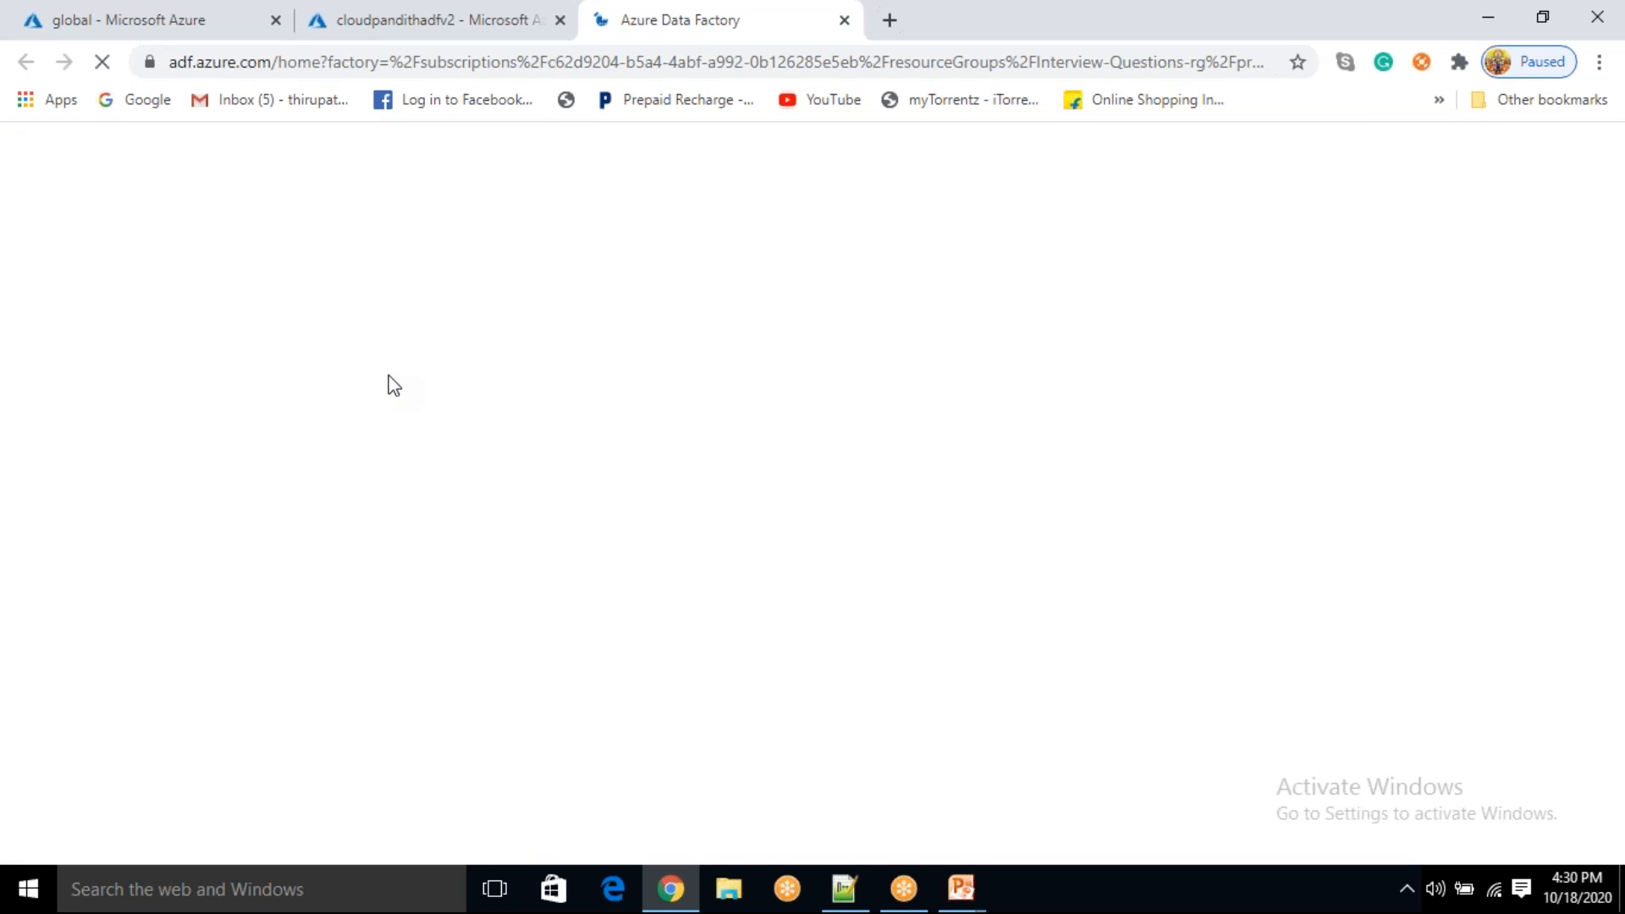
- Switch to Notepad++ to review the input and output csv file paths in both lines, and return to Chrome
left_click(855, 901)
left_click_drag(195, 127, 347, 129)
left_click_drag(186, 145, 328, 152)
left_click(400, 194)
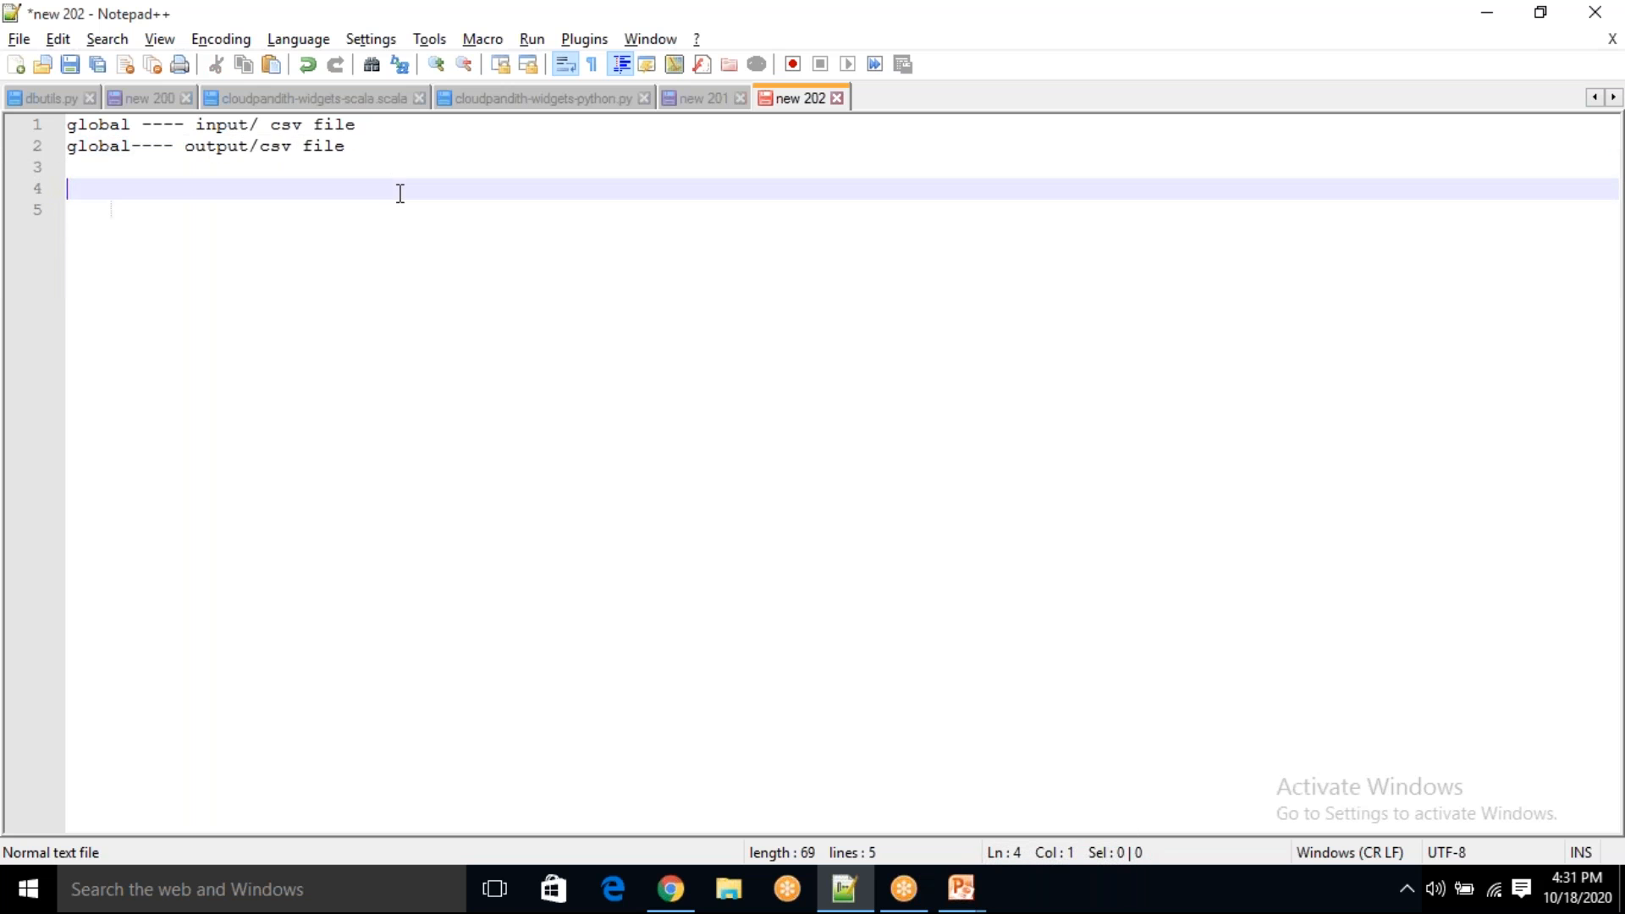
key("alt+Tab")
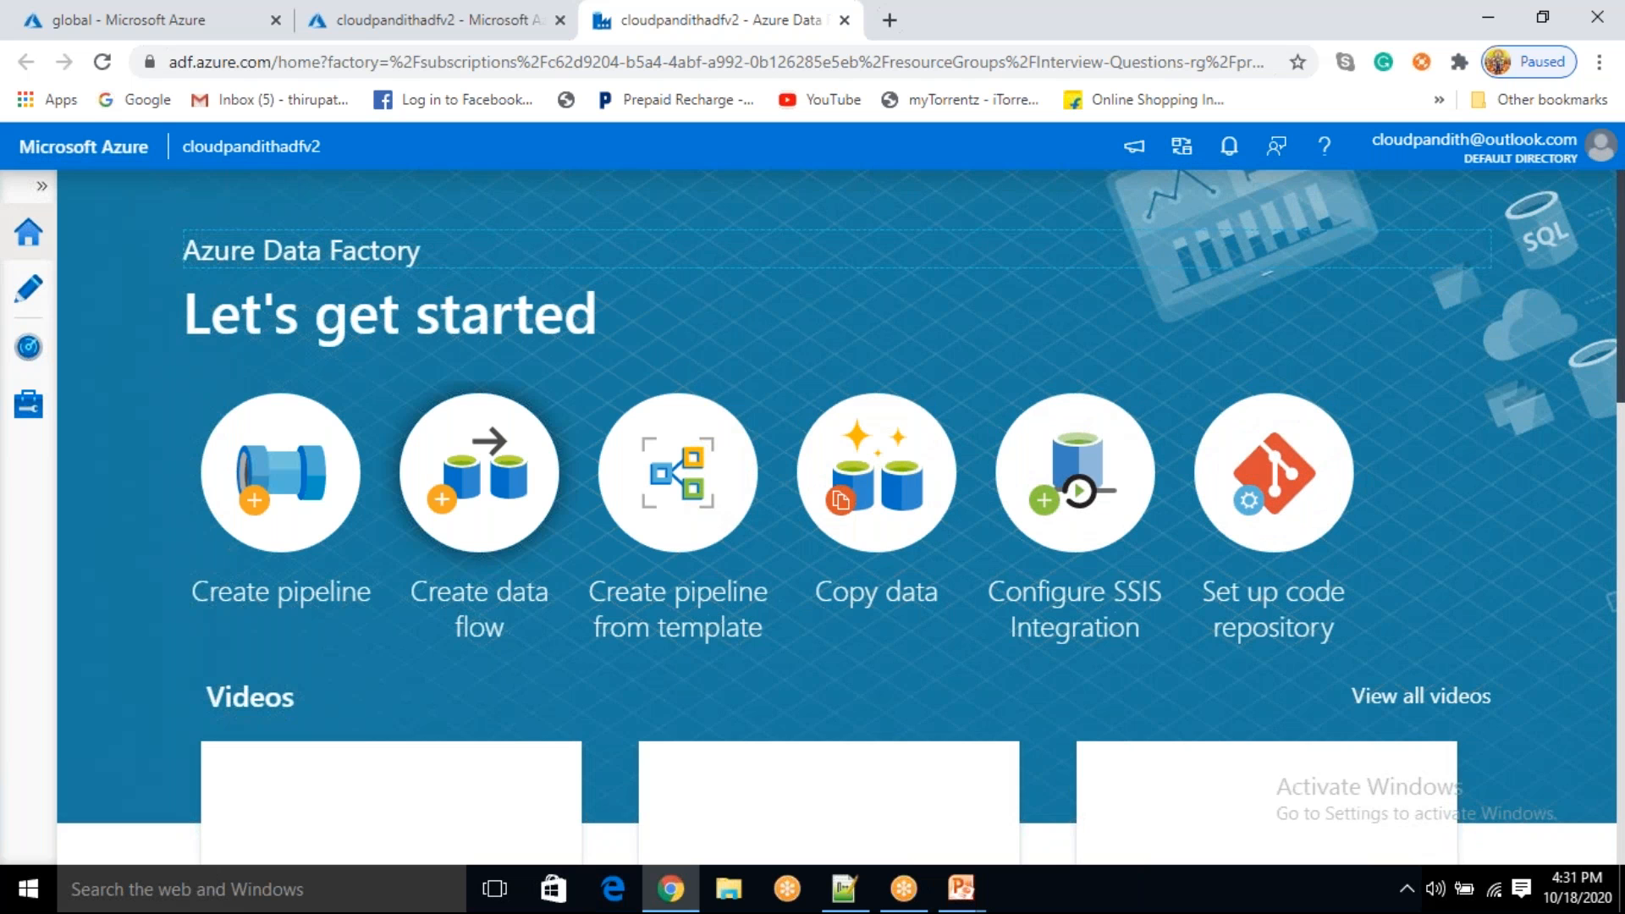
- Start a new Azure Blob Storage linked service in the data factory and name it blobconnection
left_click(30, 414)
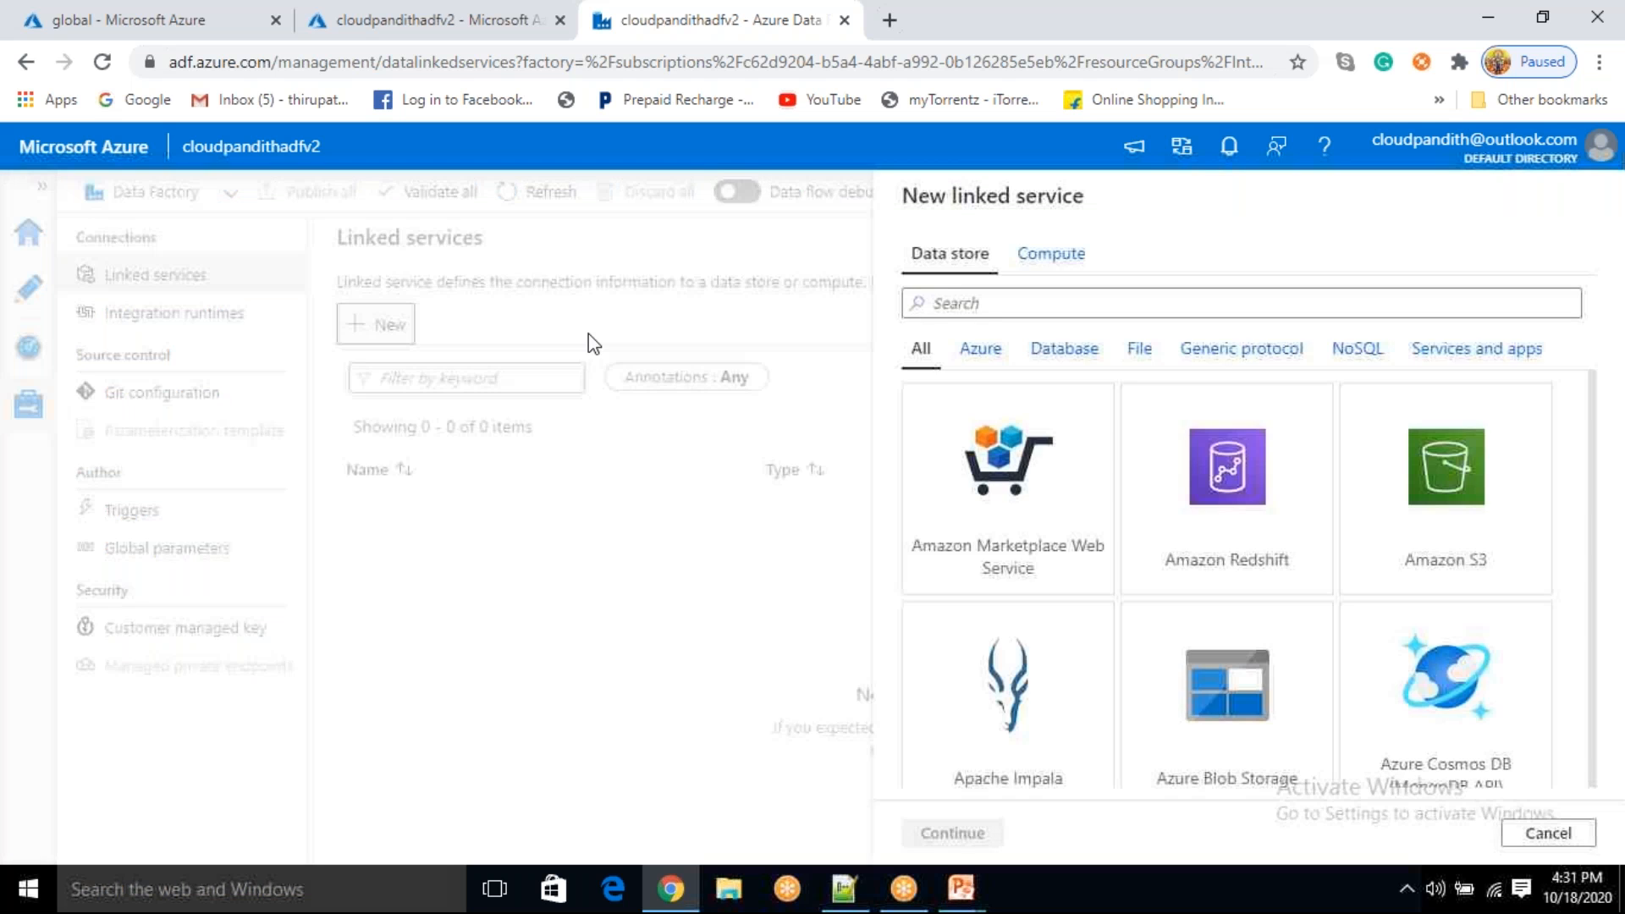
type("blob")
left_click(1037, 542)
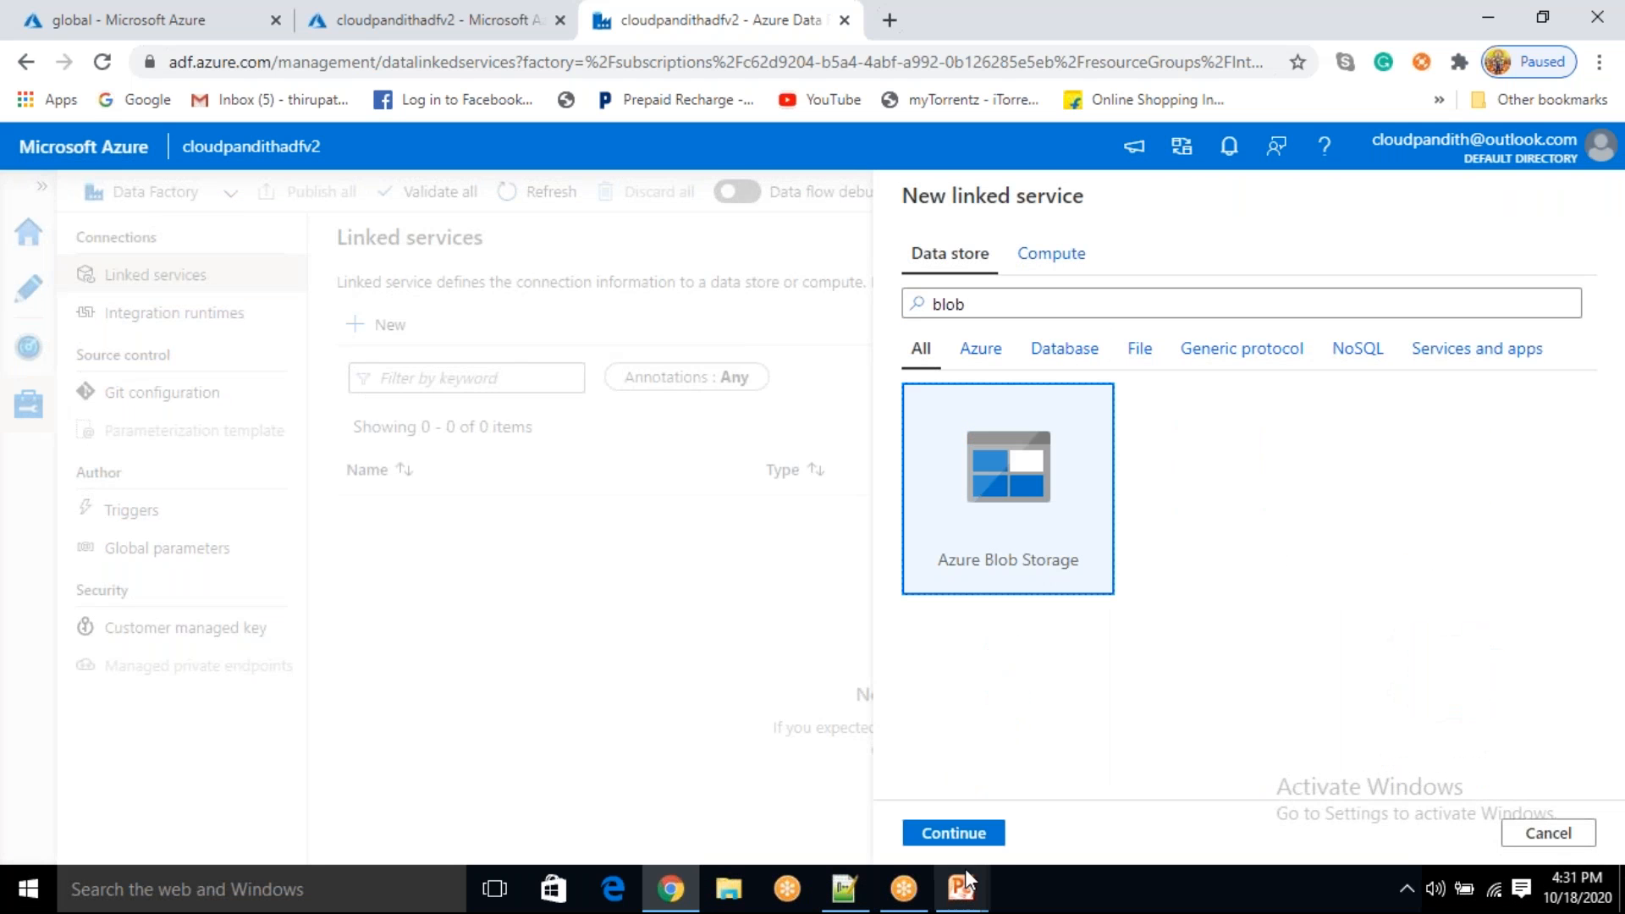
double_click(1098, 524)
key("ctrl+a")
key("BackSpace")
type("blobconnection")
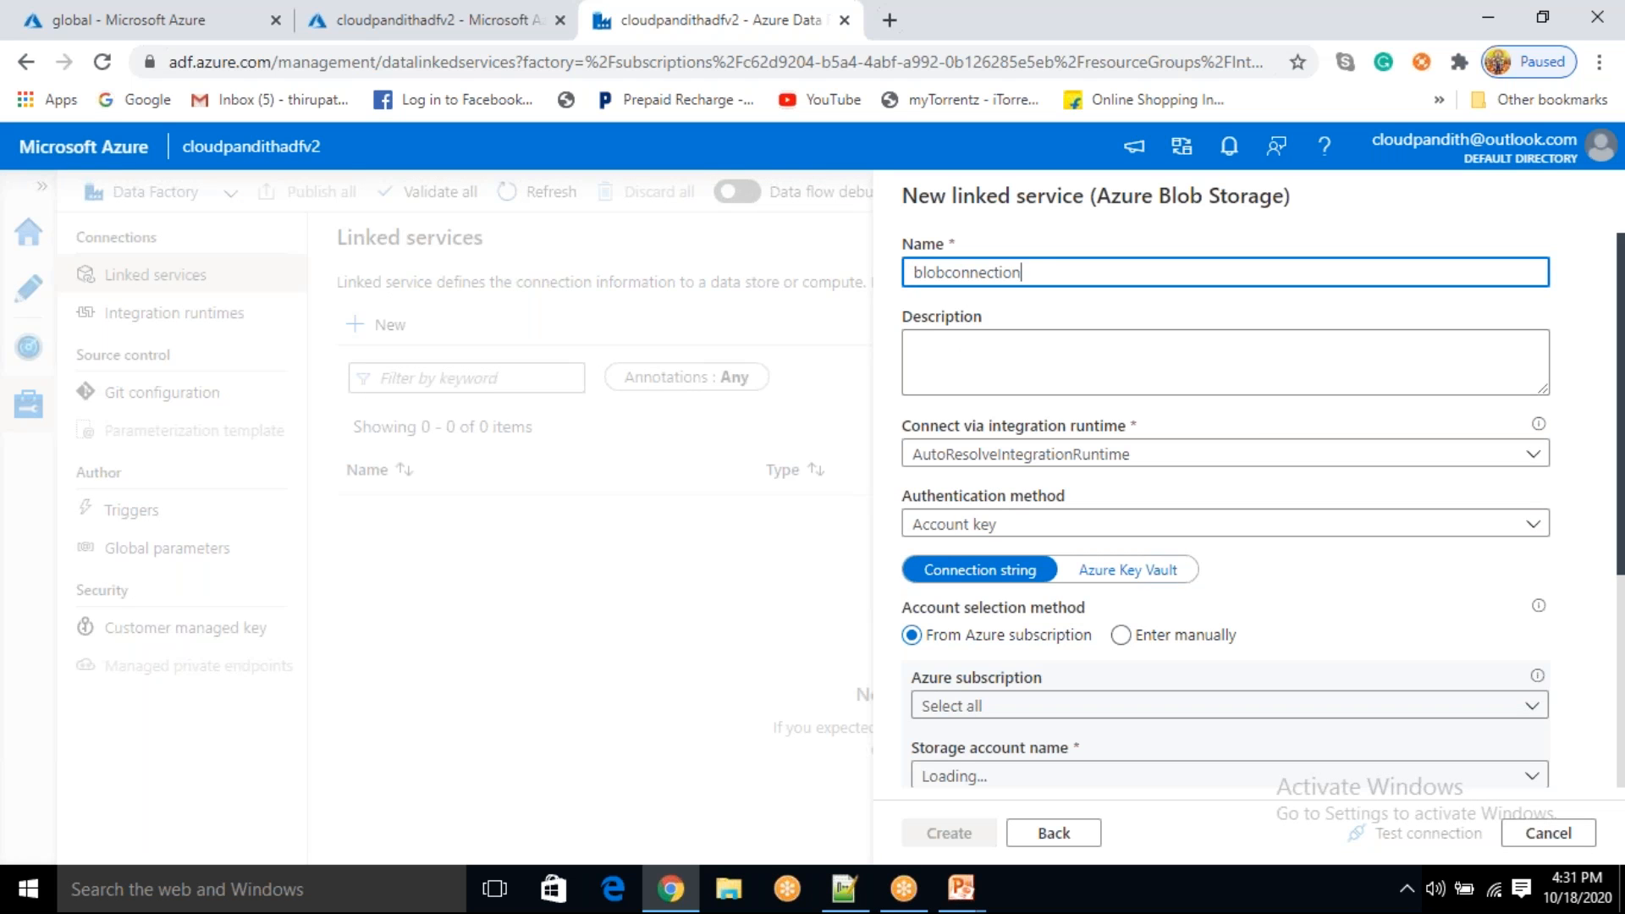
- Select the storage account from the Azure subscription for blobconnection, test the connection, and create the linked service
scroll(1225, 511, "down", 1)
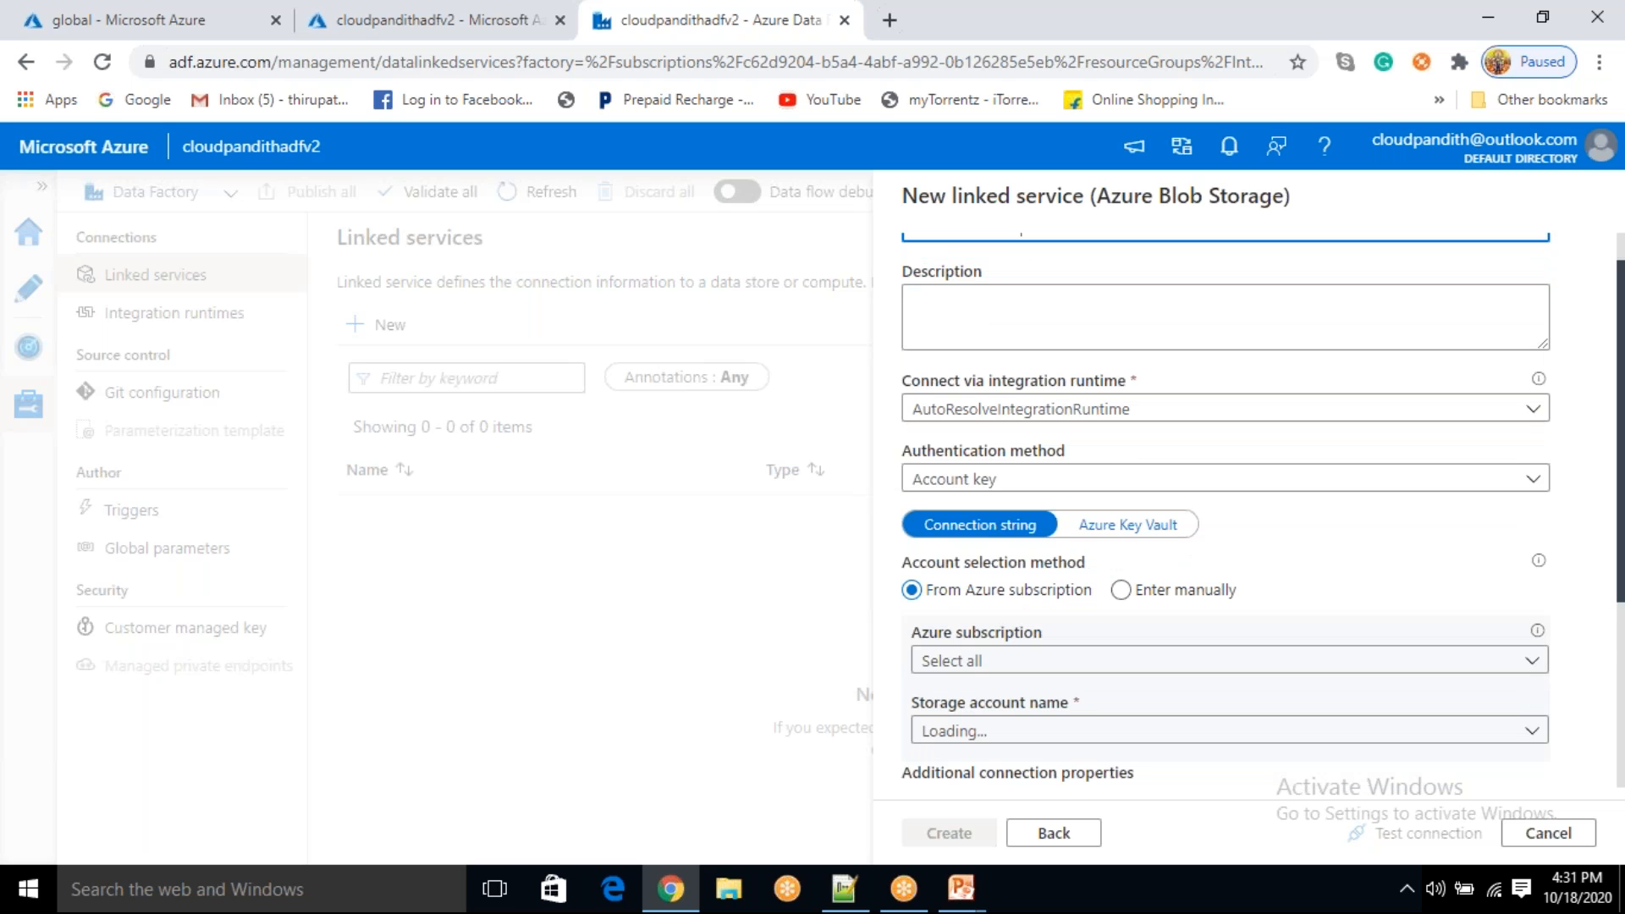
scroll(1225, 511, "down", 2)
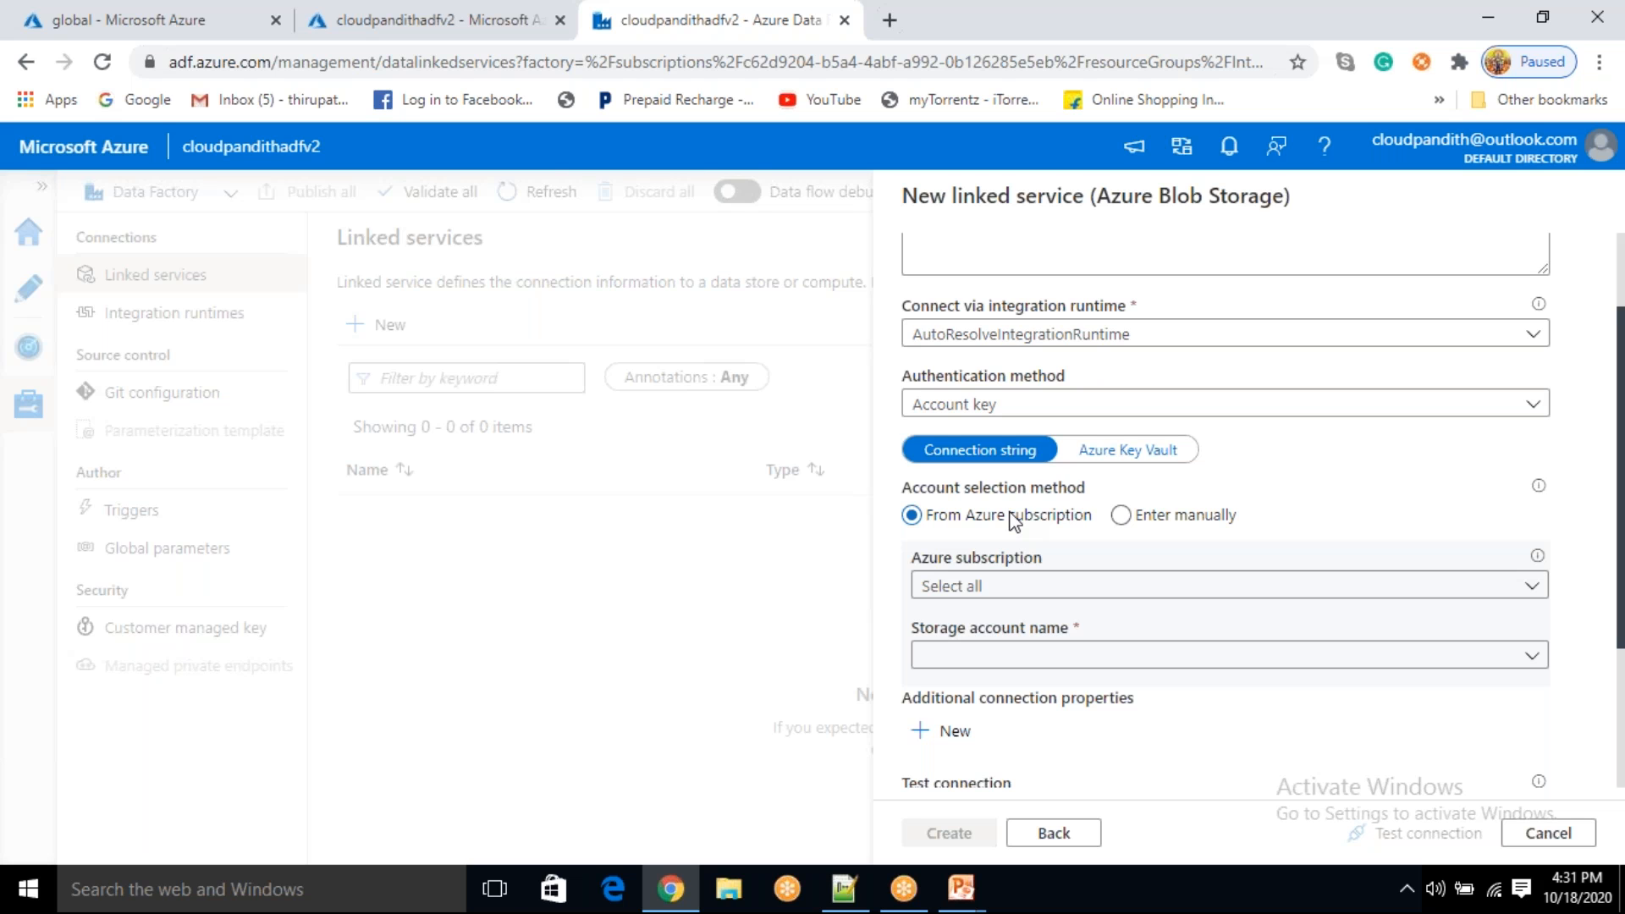
scroll(1050, 533, "down", 1)
left_click(1088, 542)
left_click(994, 576)
left_click(1430, 835)
left_click(949, 835)
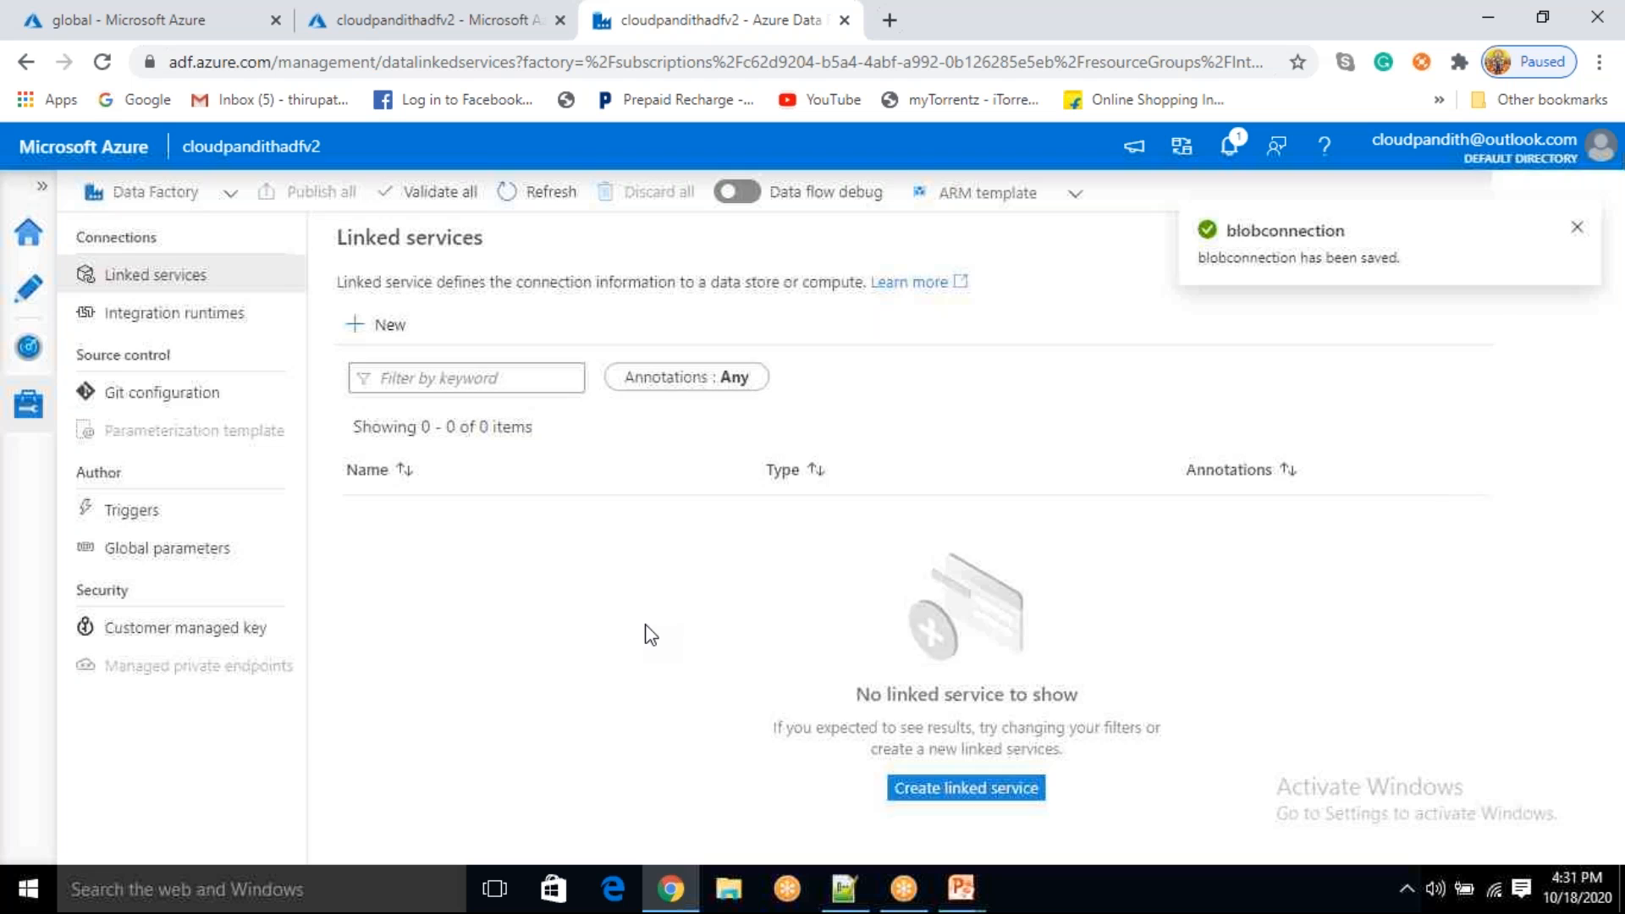
- Start a new dataset in the factory resources on Azure Blob Storage with the DelimitedText format
left_click(28, 310)
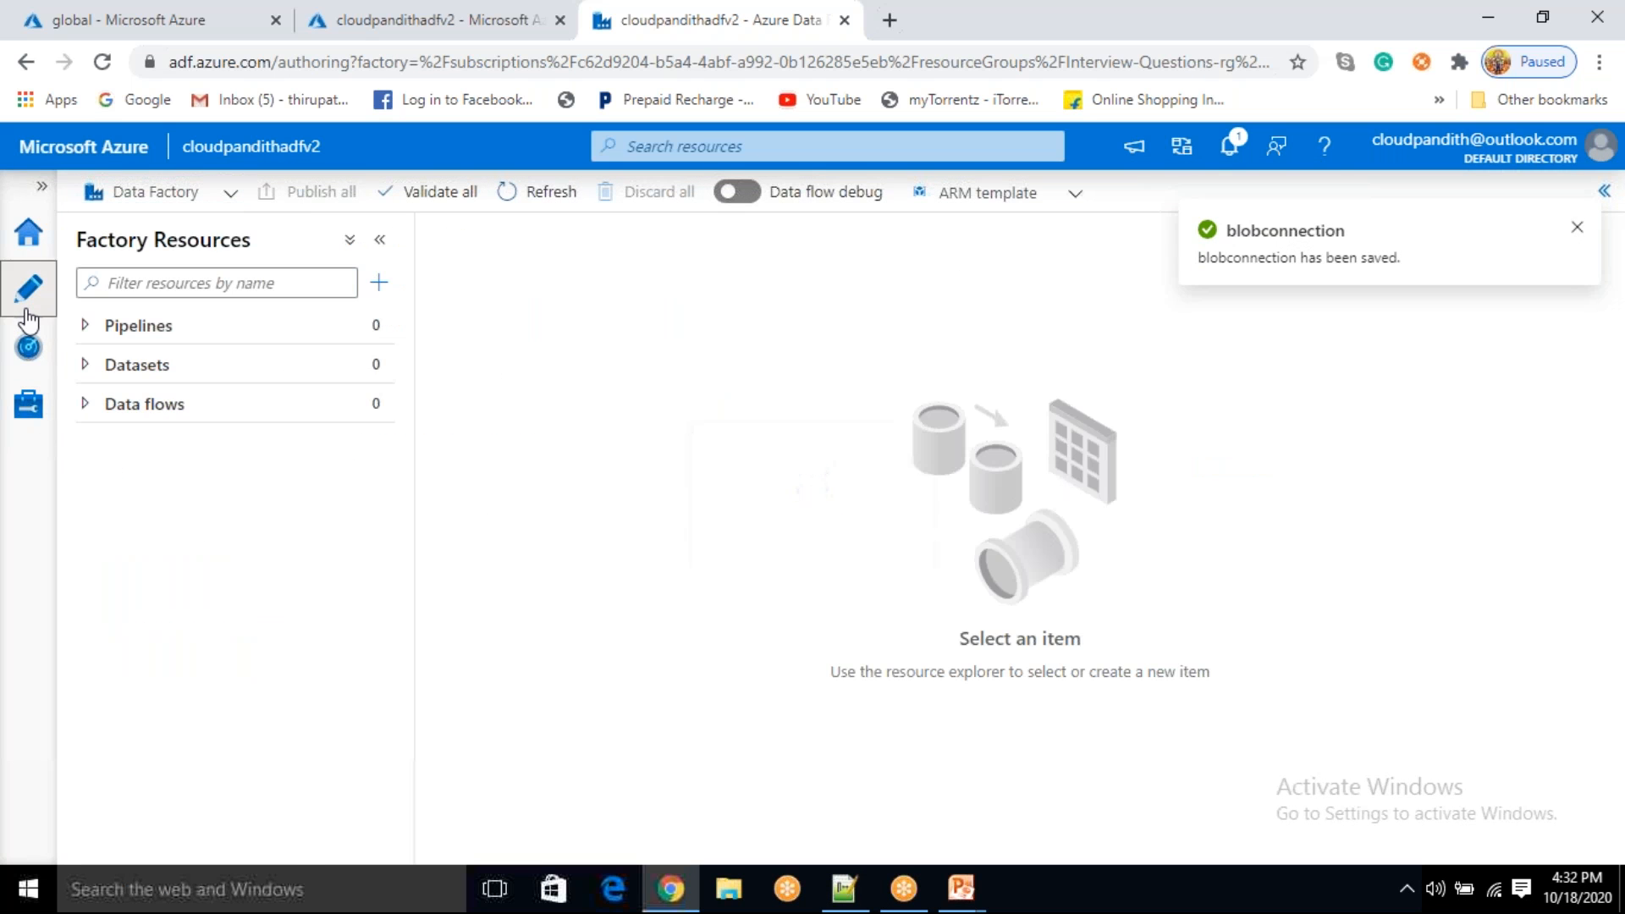
left_click(376, 364)
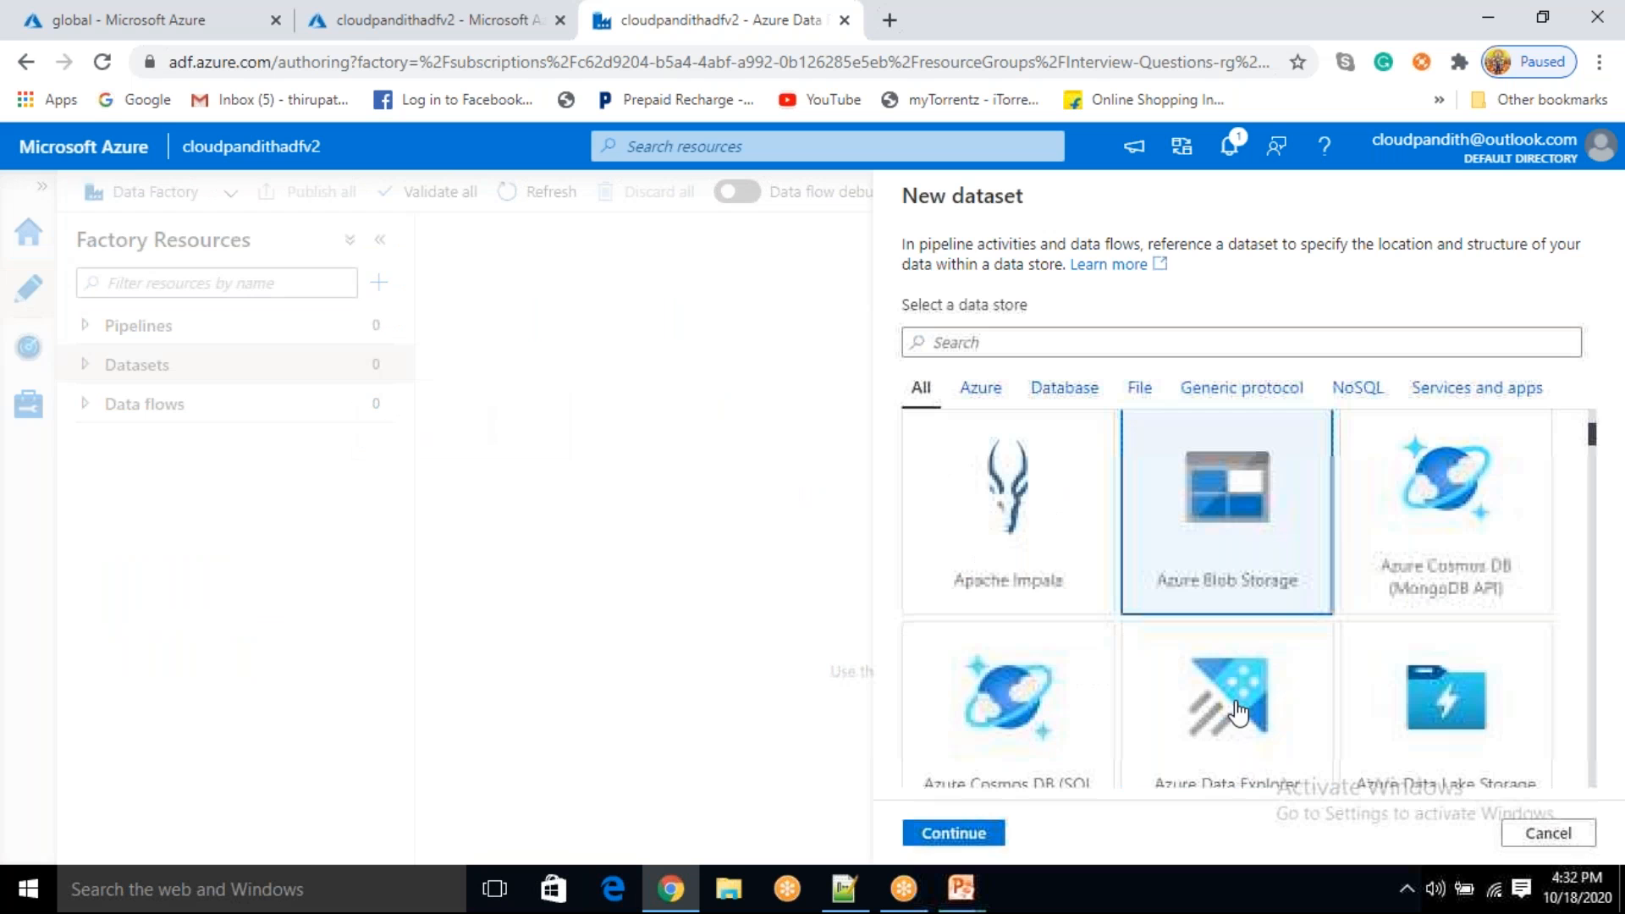
left_click(952, 833)
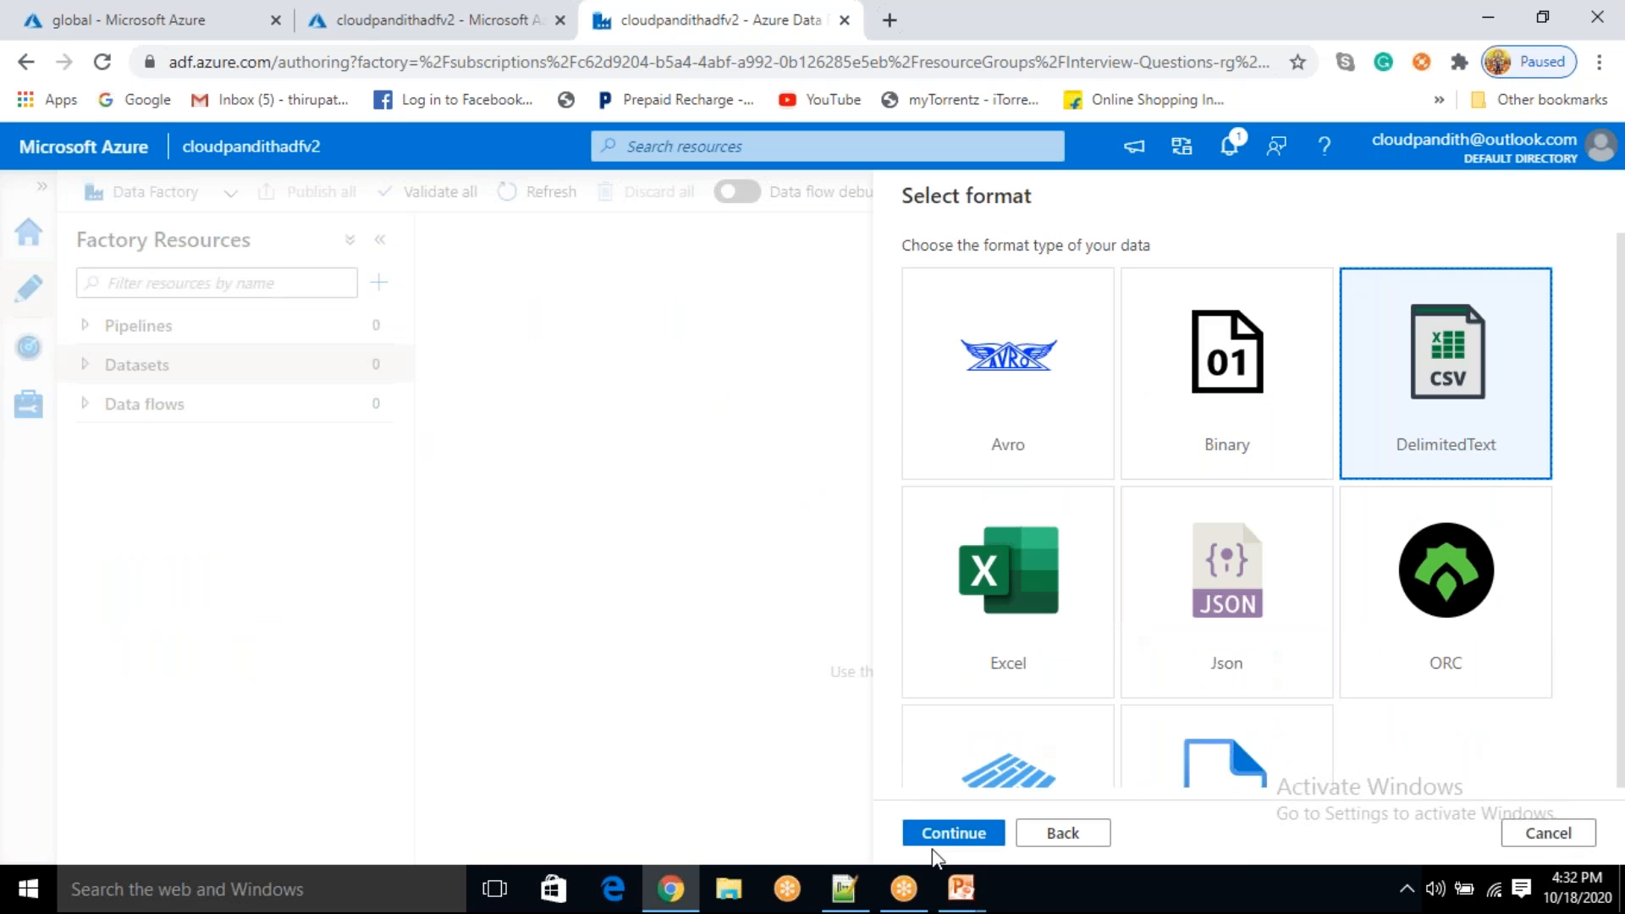
left_click(959, 834)
- Name the dataset sourcedataset and set its linked service to blobconnection
left_click_drag(1044, 271, 888, 272)
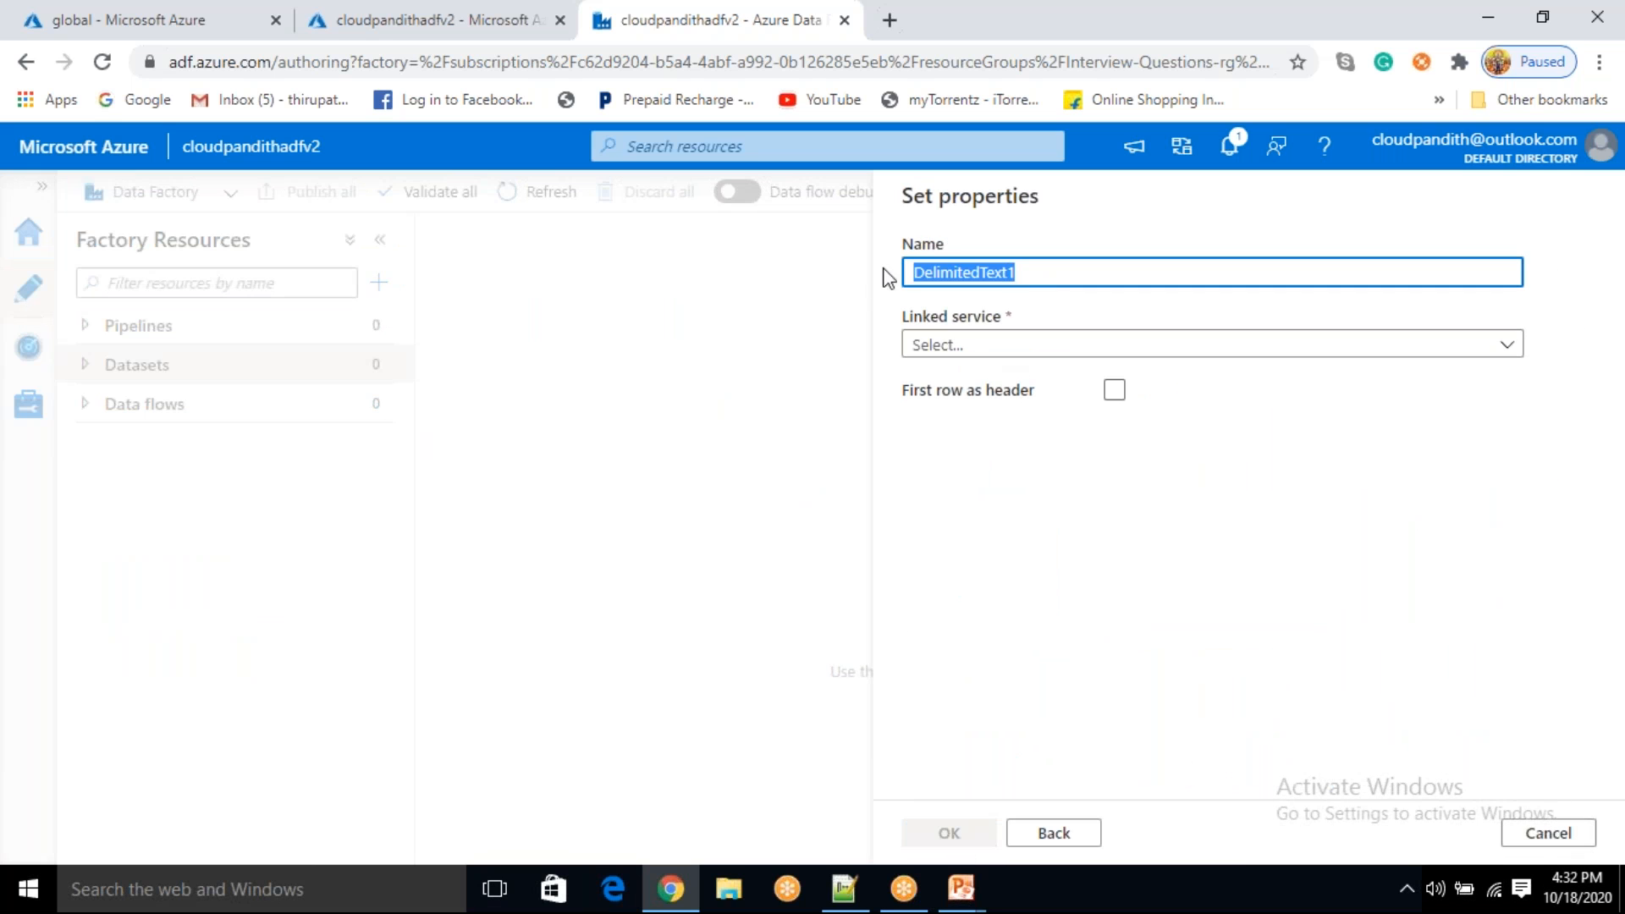
type("sour")
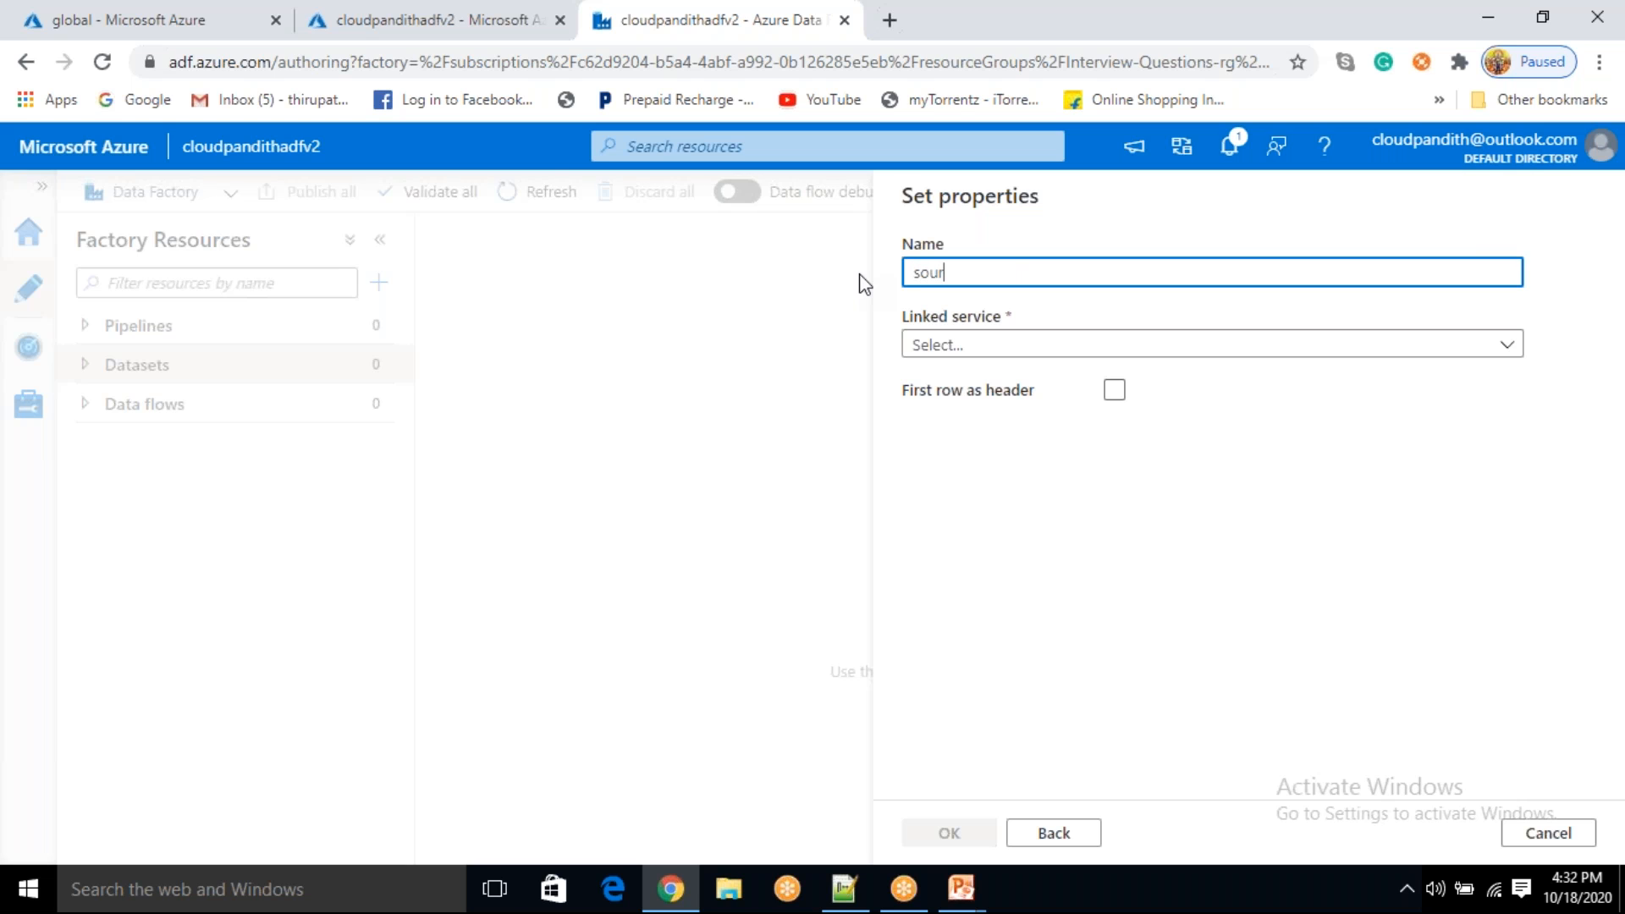
type("cedataset")
left_click(976, 345)
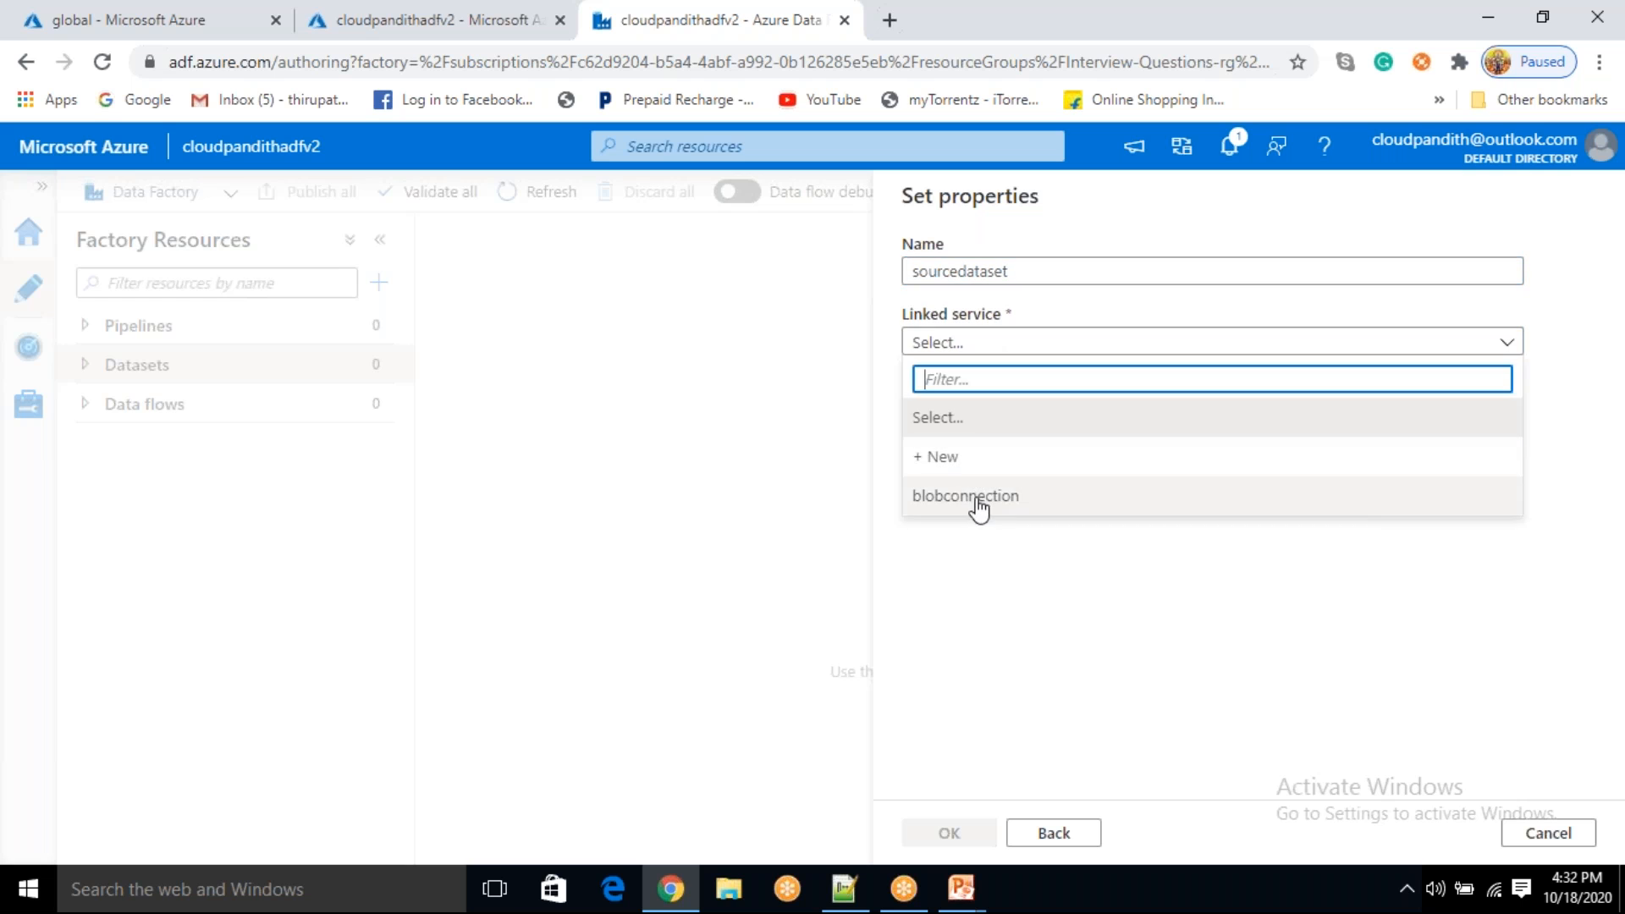
left_click(976, 502)
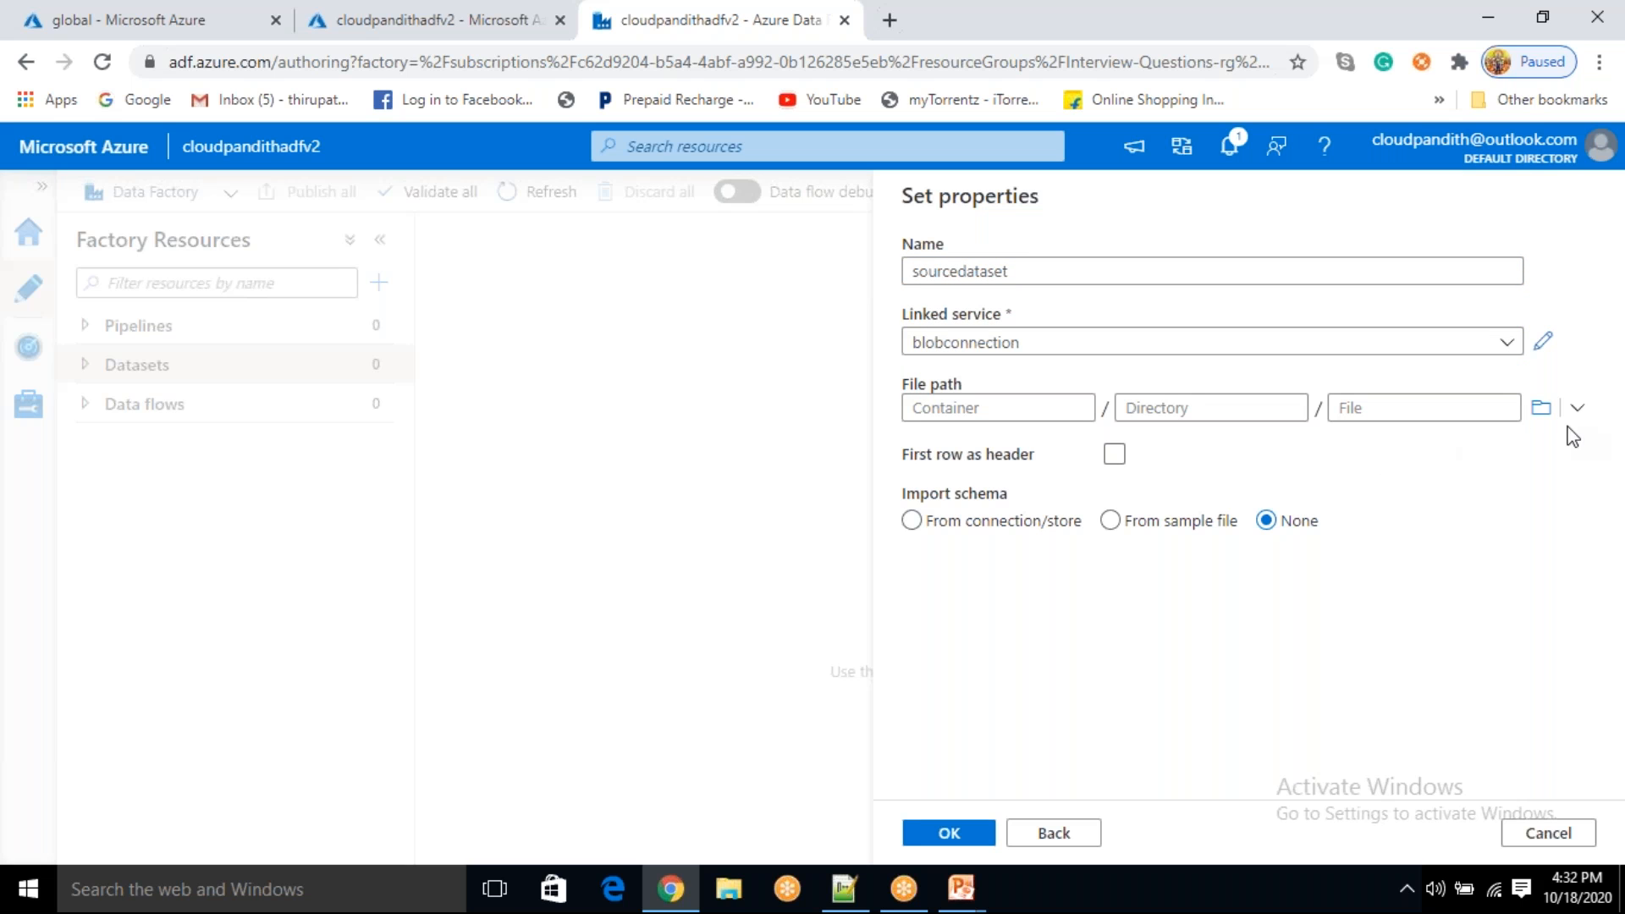
- Set the source dataset's file path to the global container and the input directory, checking the path in the Notepad++ notes
left_click(1541, 408)
left_click(1033, 333)
left_click(948, 834)
left_click(849, 902)
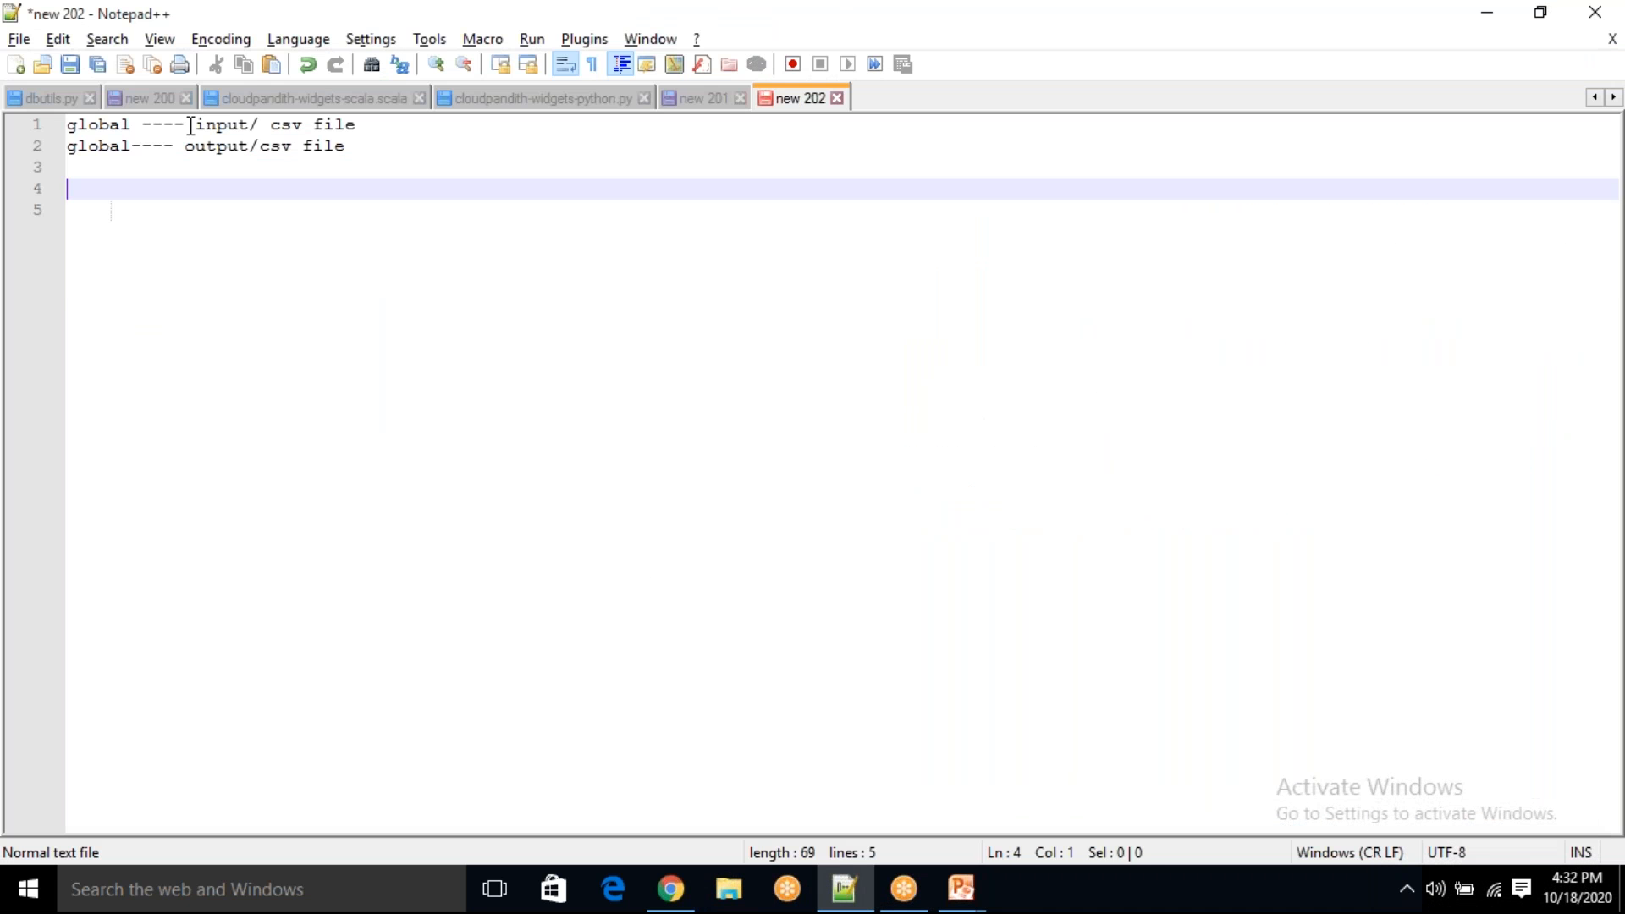
left_click(191, 126)
key("shift+Right")
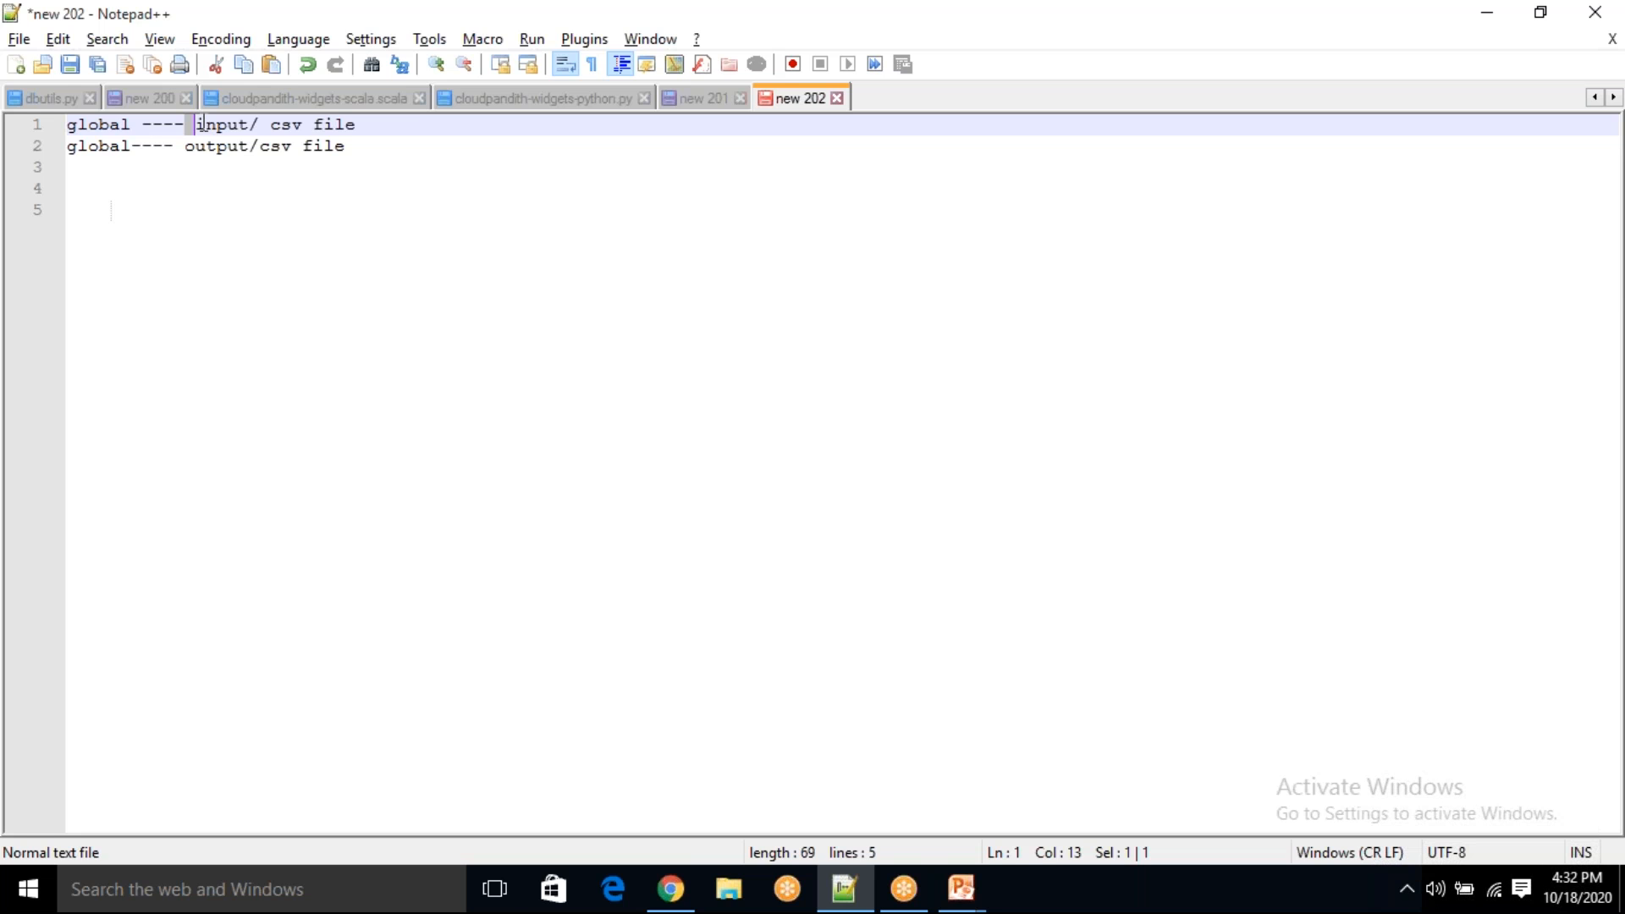
left_click_drag(201, 124, 250, 125)
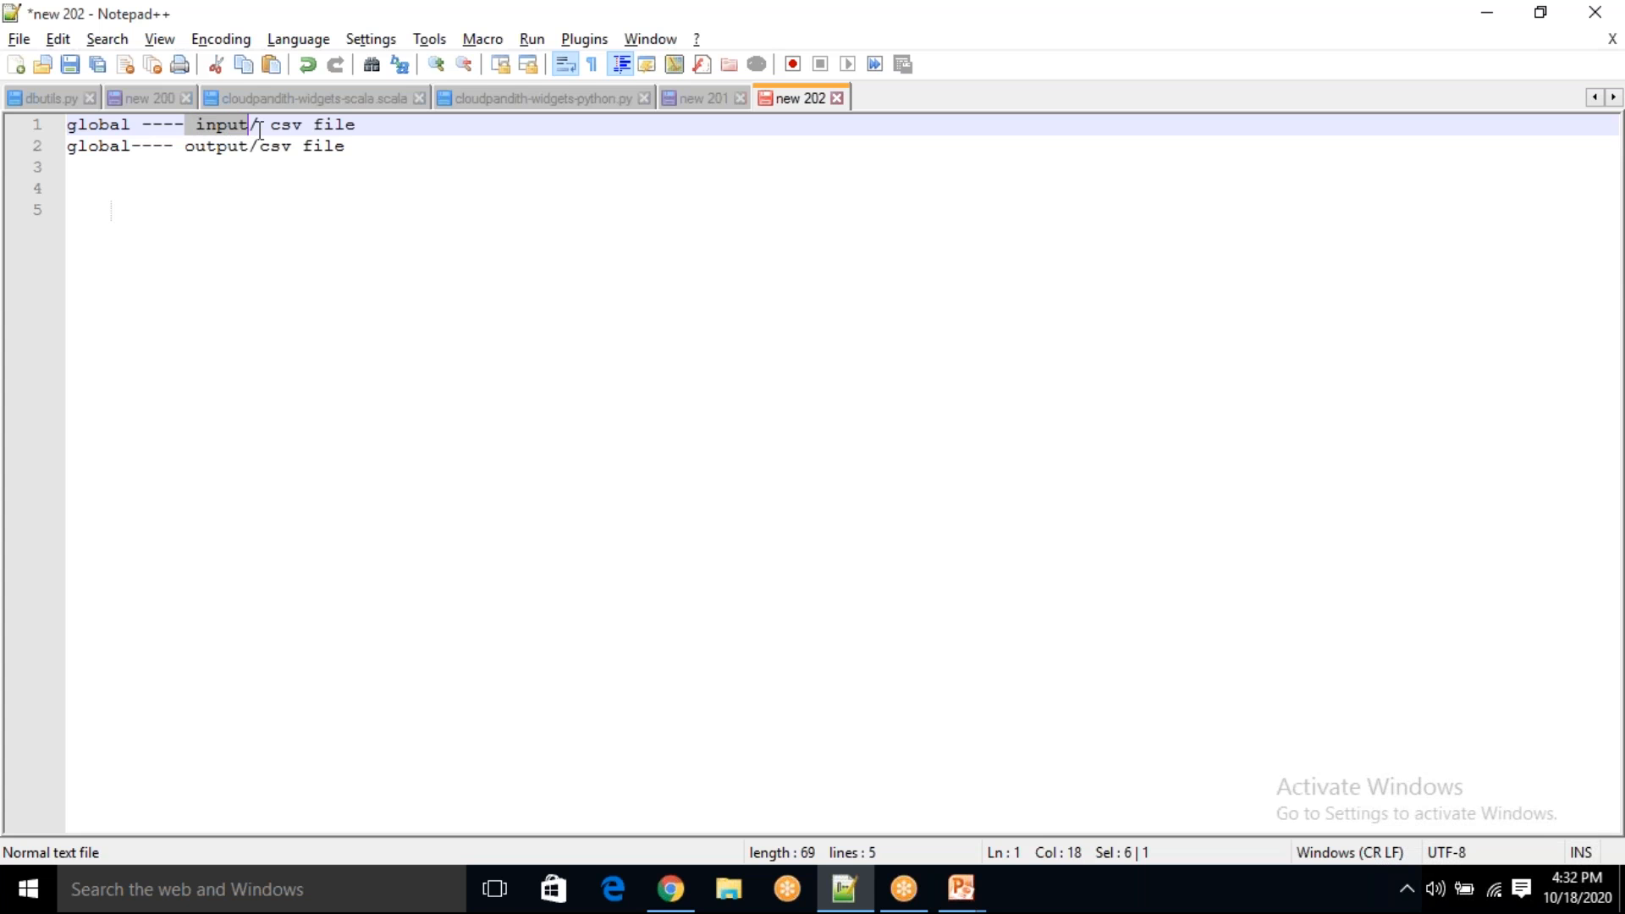
key("alt+Tab")
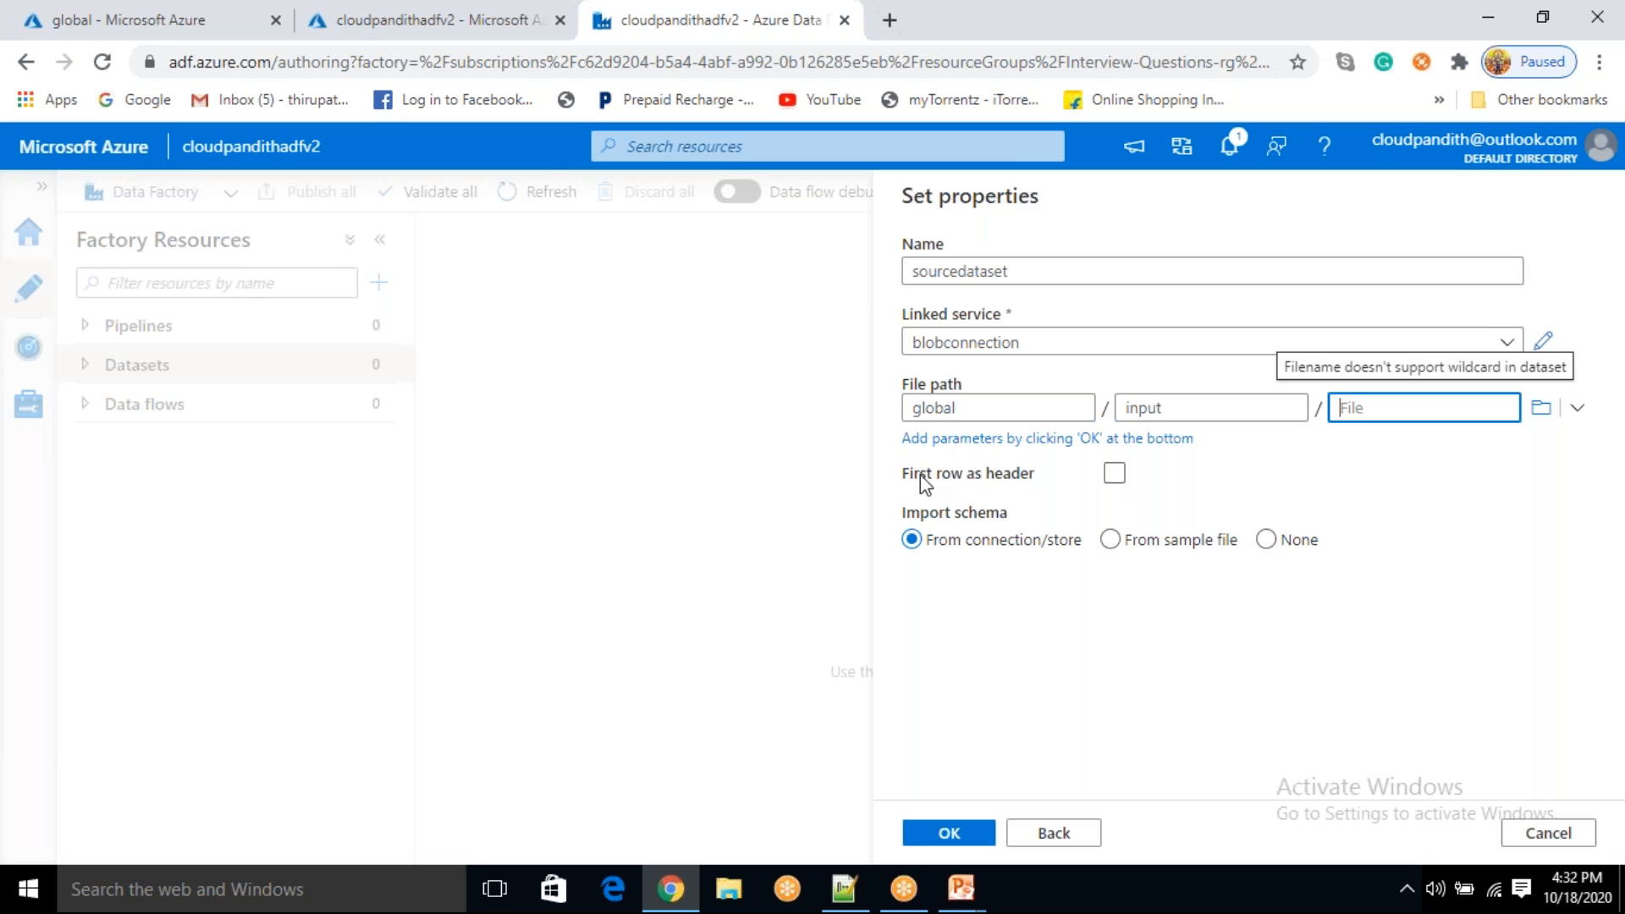
- Enable the first row as header for sourcedataset
left_click_drag(920, 474, 963, 471)
left_click(1114, 457)
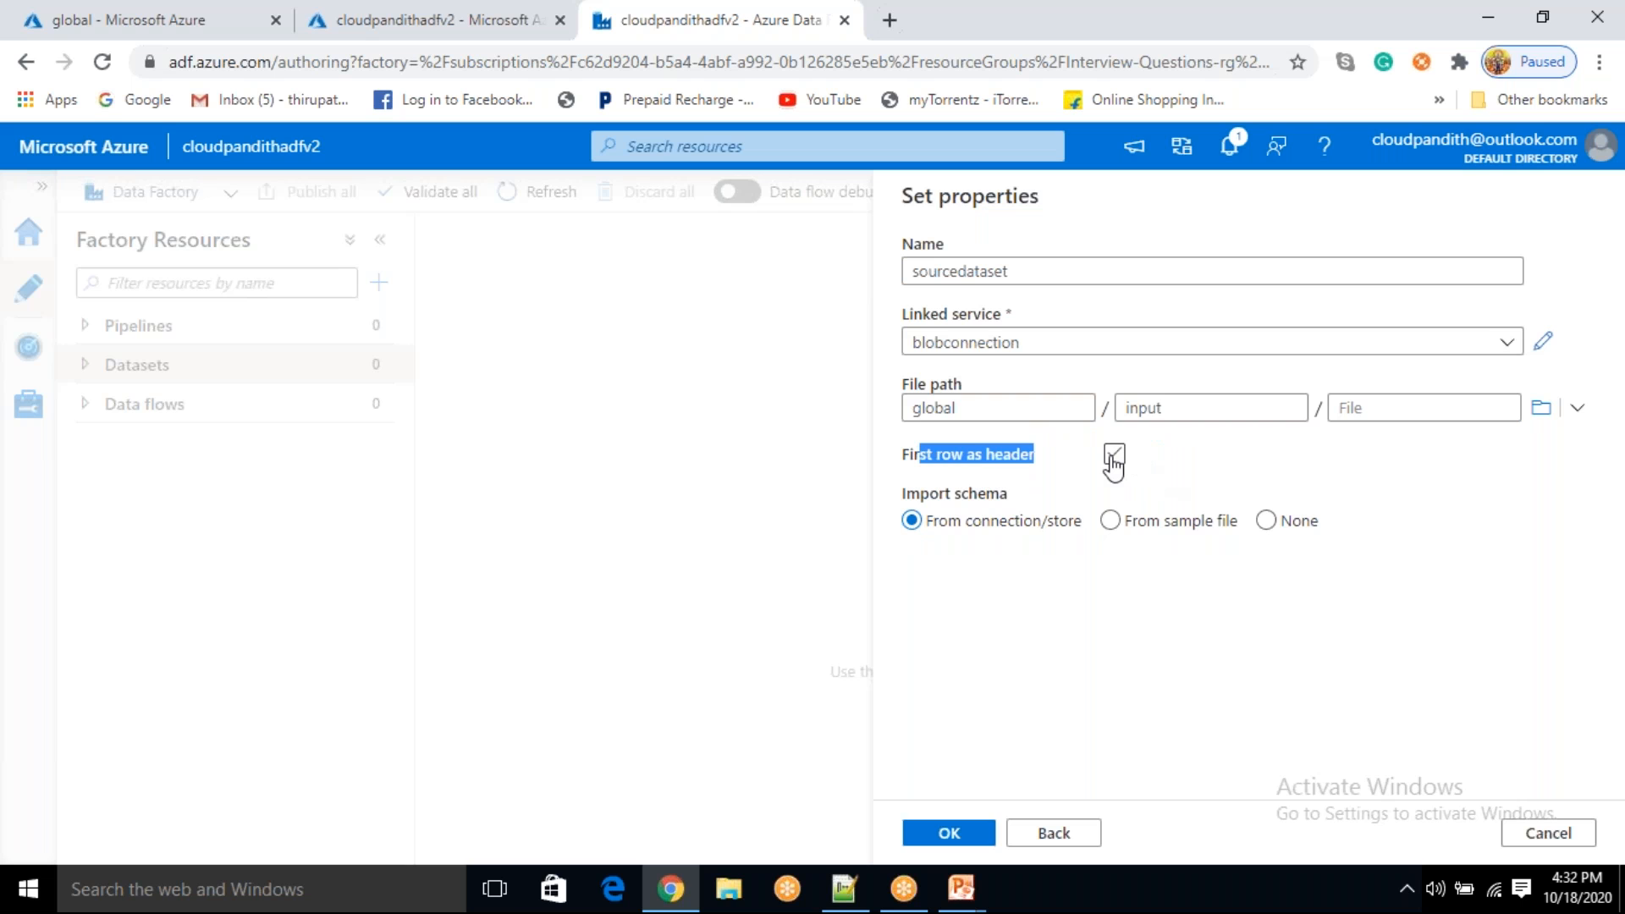
left_click(1114, 459)
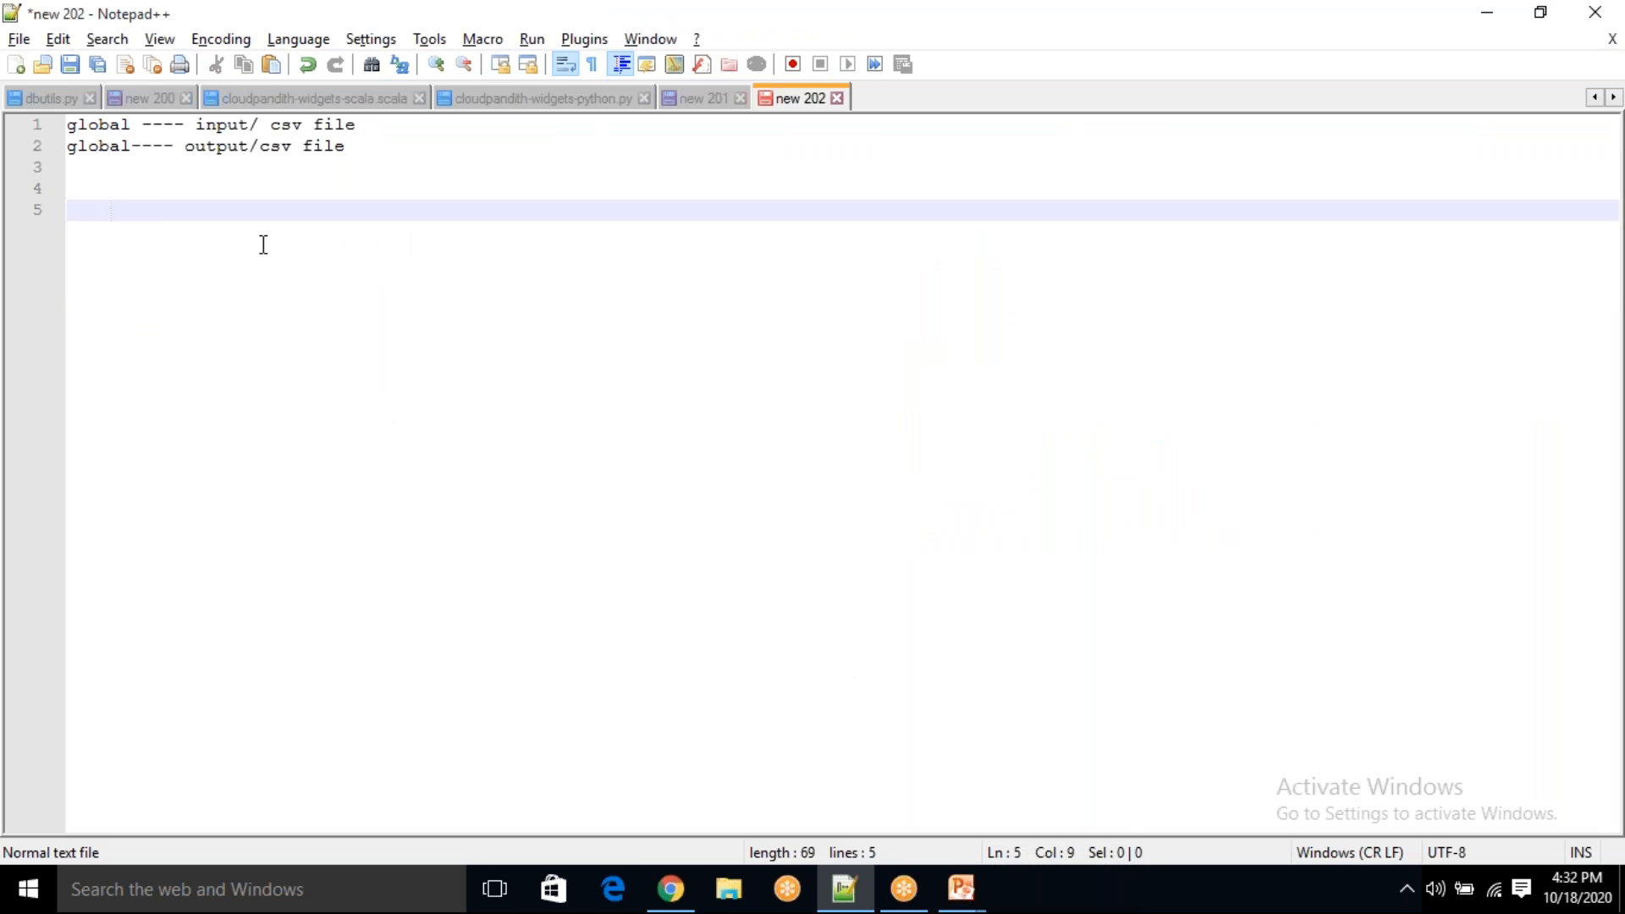
- In Notepad++, replace the indentation on line 5 with "sourcepath ==> global/input/"
key("BackSpace")
key("BackSpace")
key("BackSpace")
key("BackSpace")
key("BackSpace")
key("BackSpace")
key("BackSpace")
key("BackSpace")
type("sourcepath ==> global")
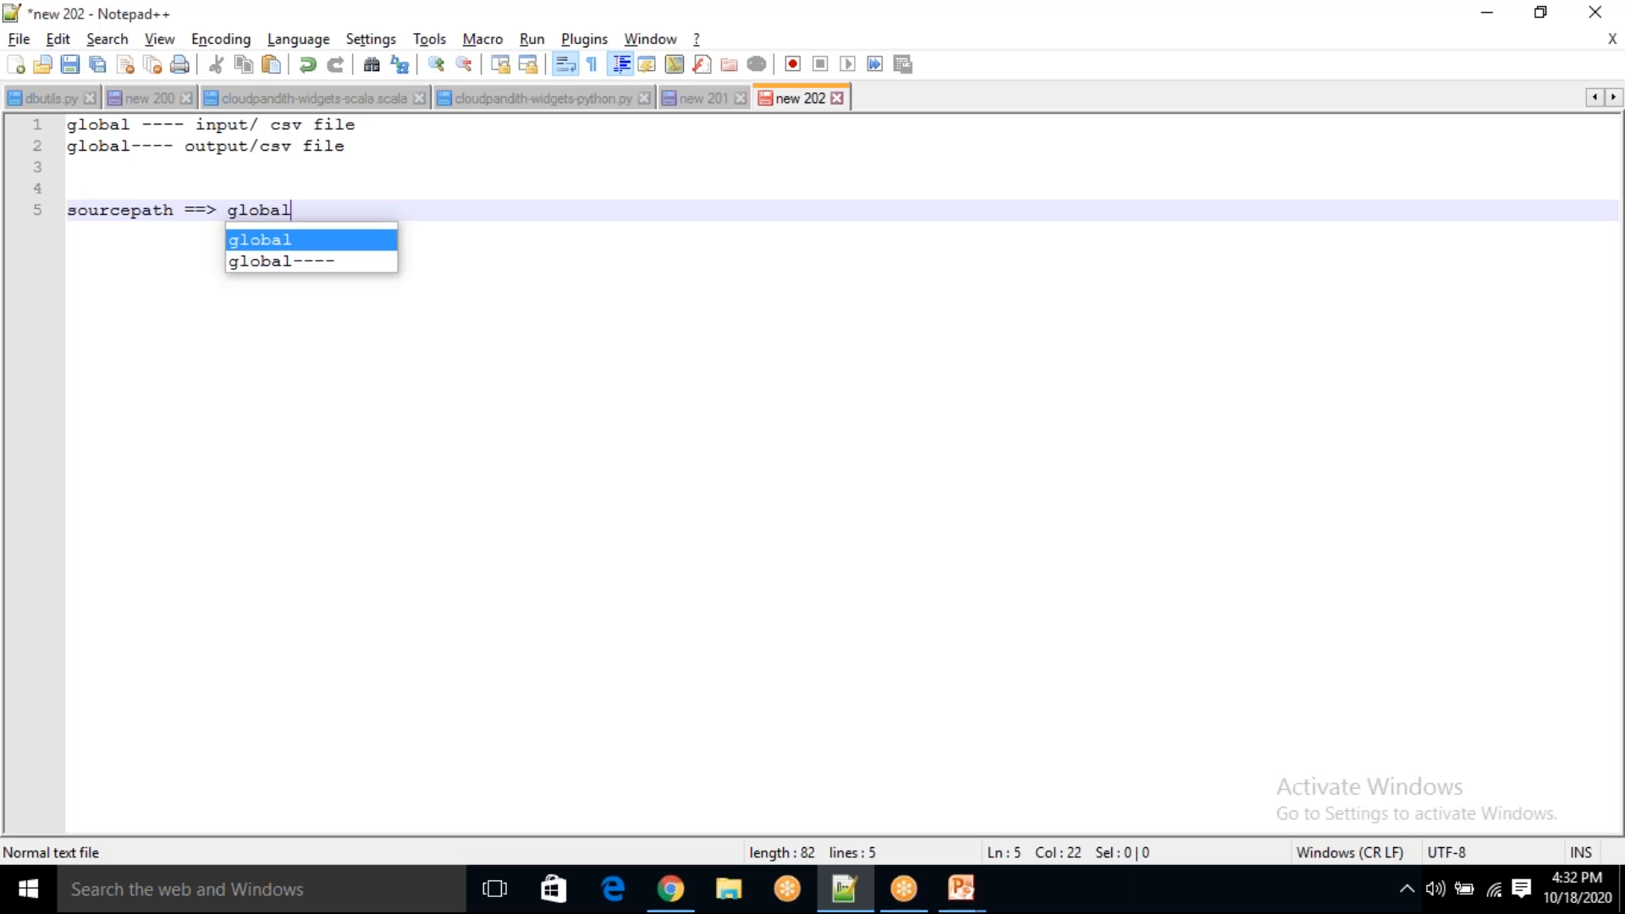
type("/inpo")
key("BackSpace")
type("ut/")
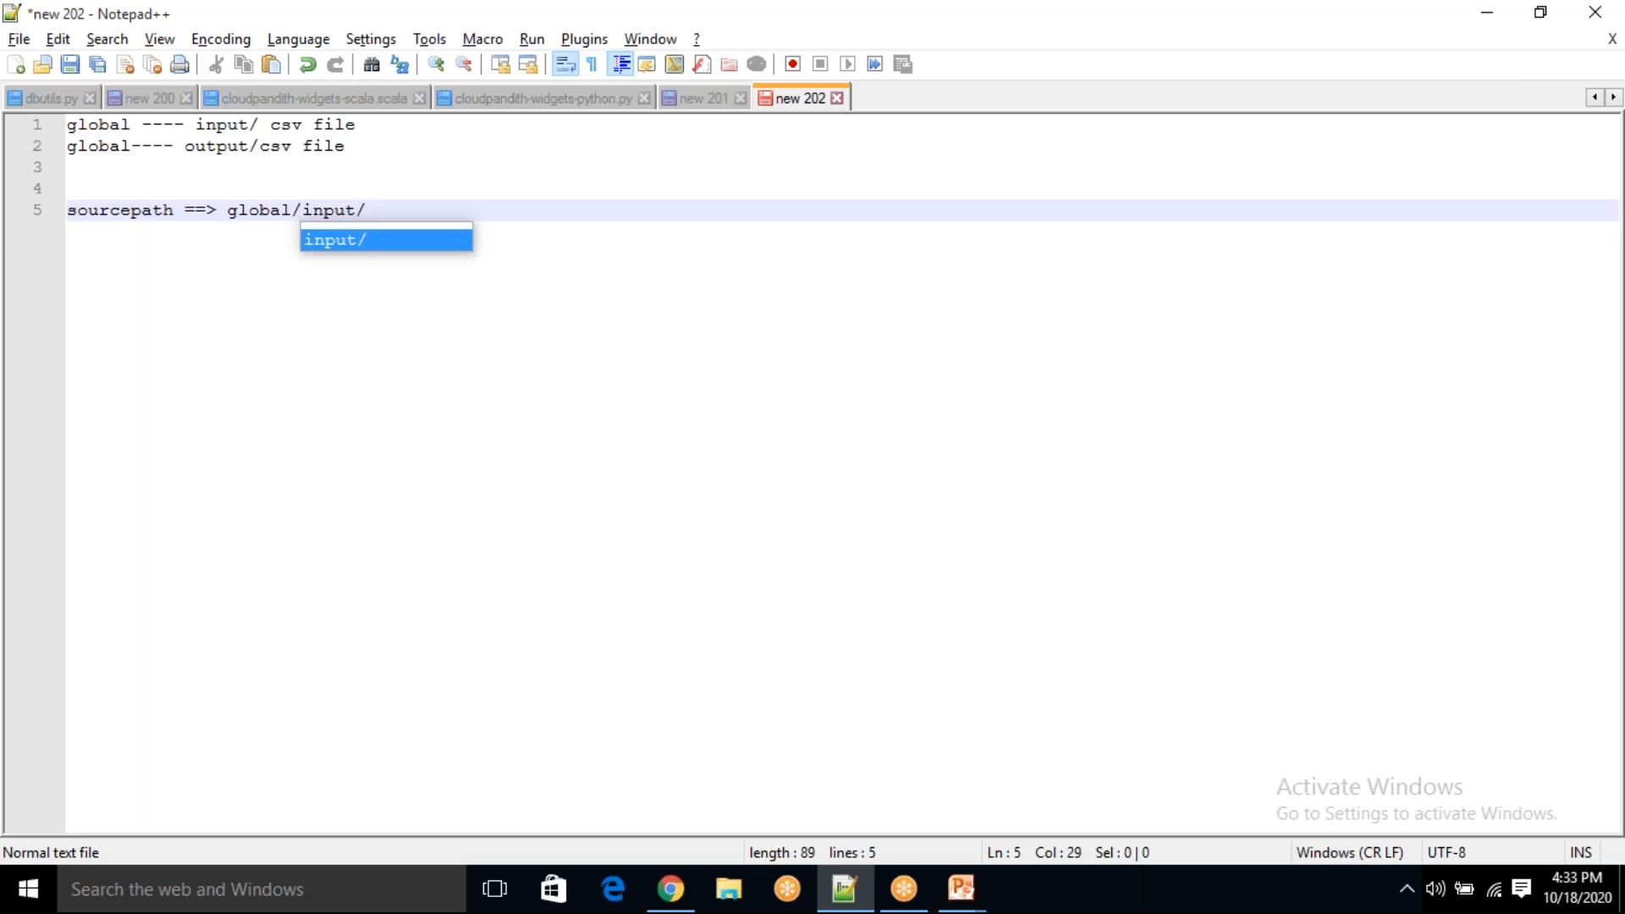
- Return to Data Factory in Chrome, set the schema import to None, and create sourcedataset
key("alt+Tab")
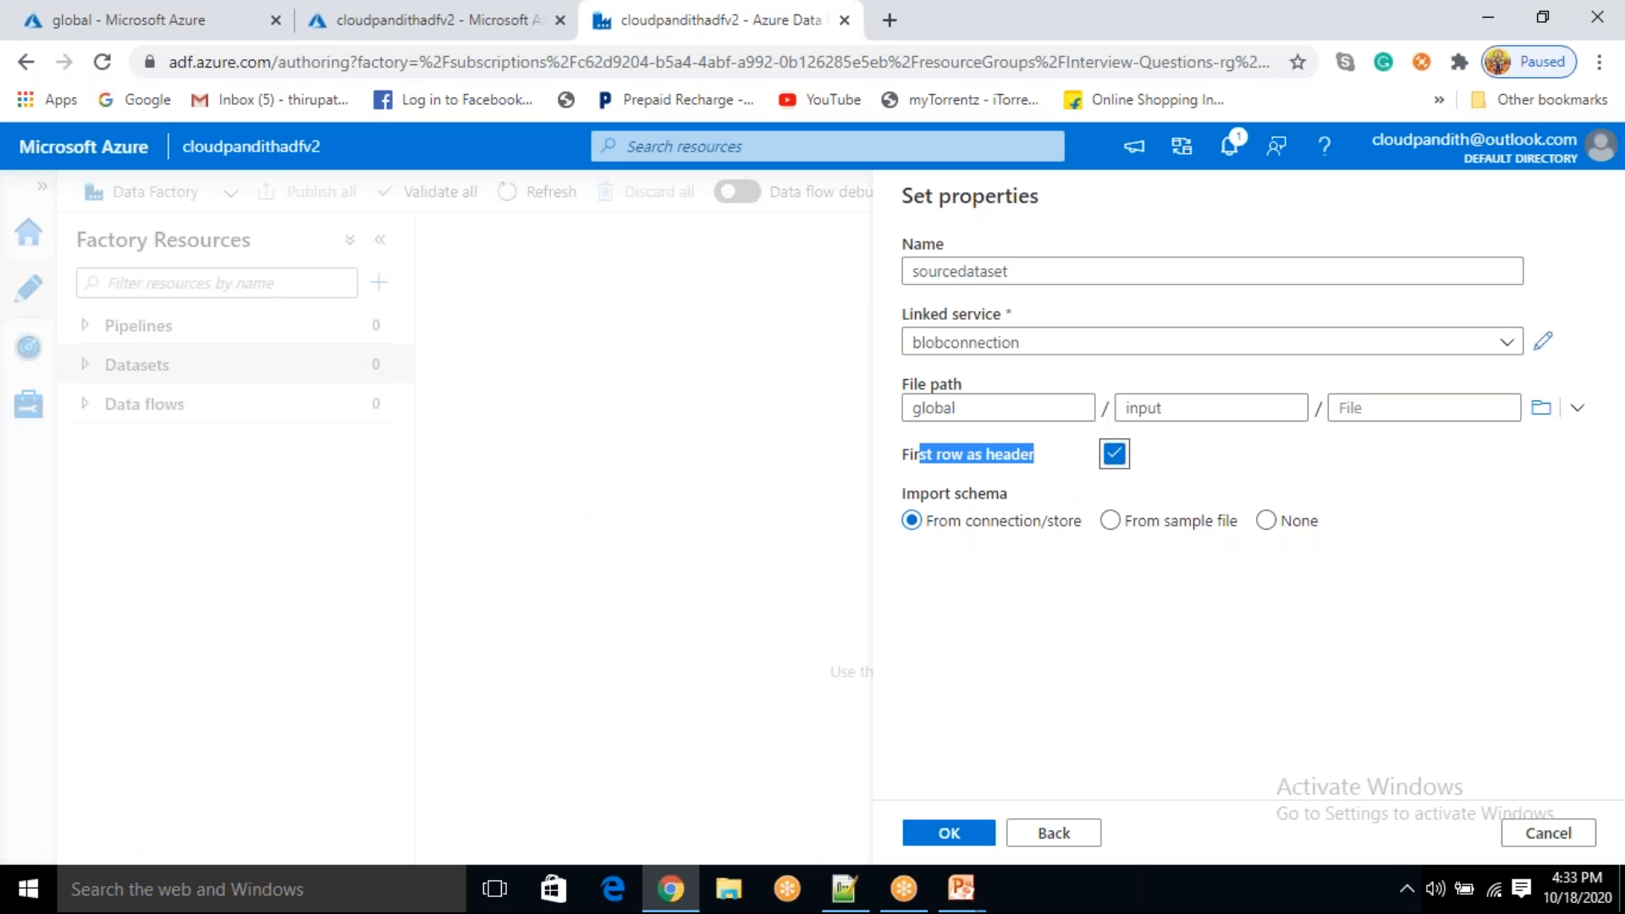
key("alt+Tab")
type("/")
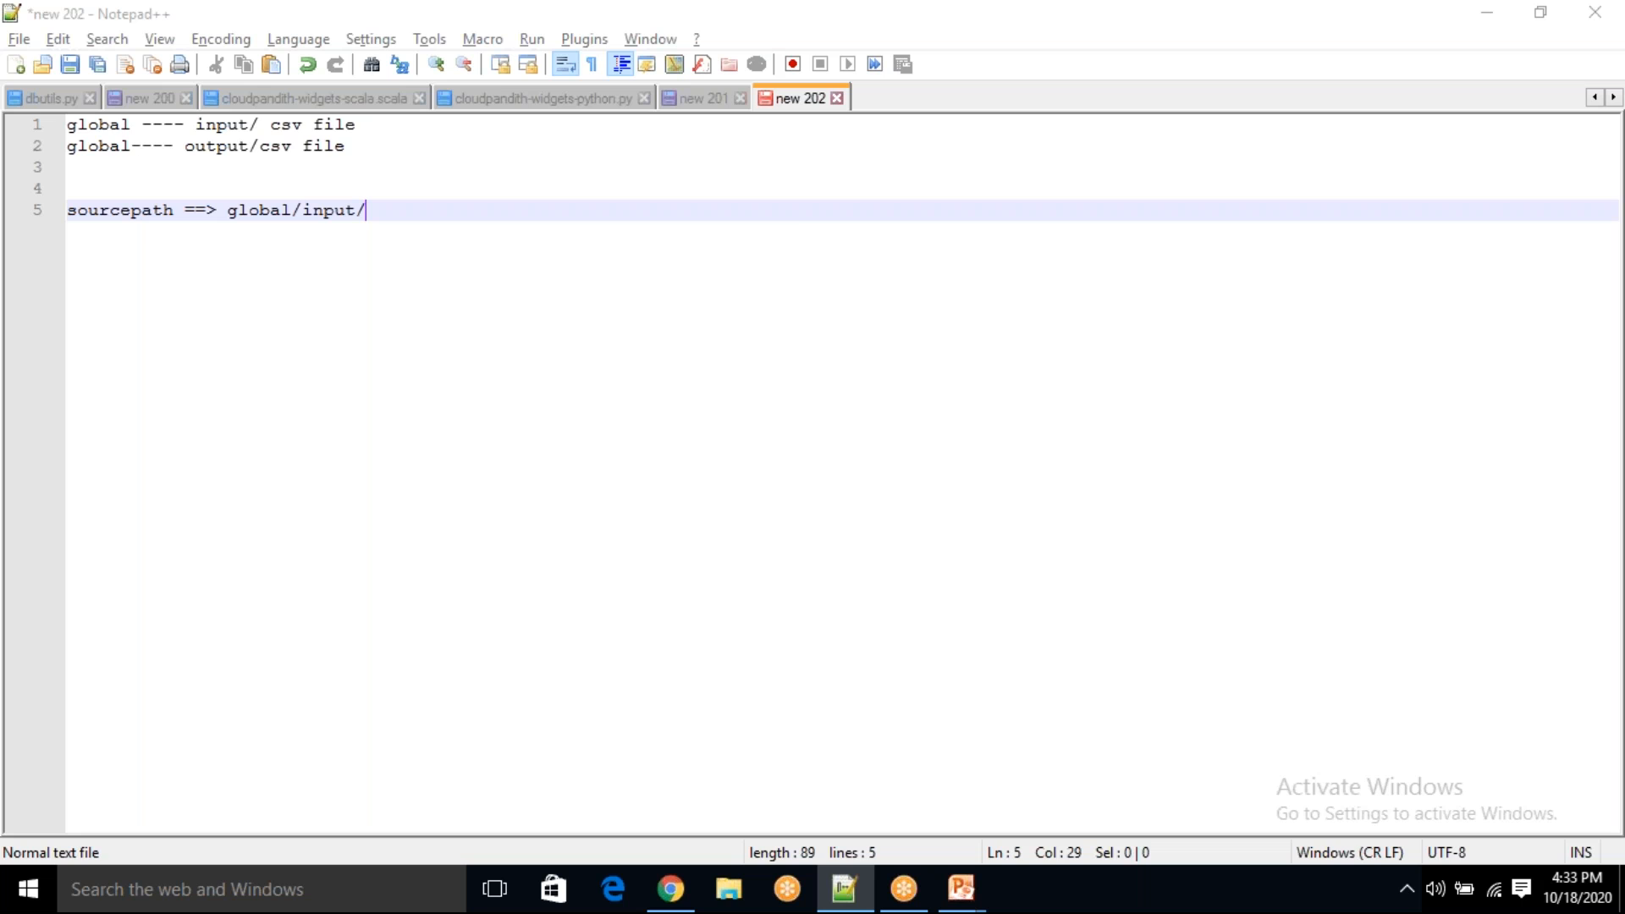
key("alt+Tab")
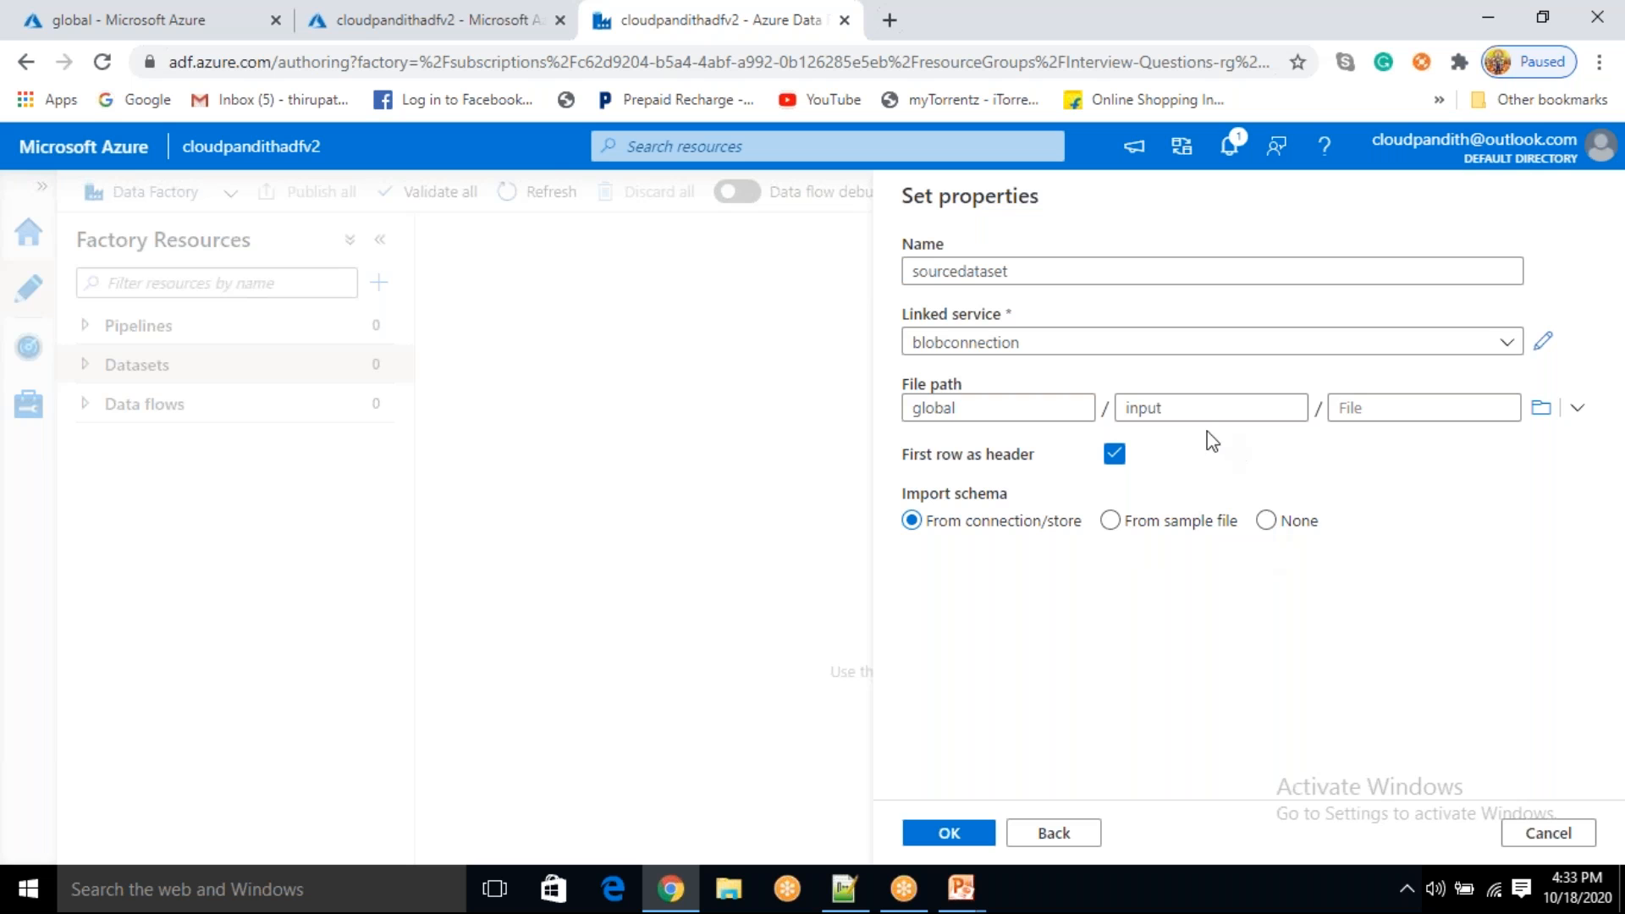
left_click(1266, 522)
left_click(963, 838)
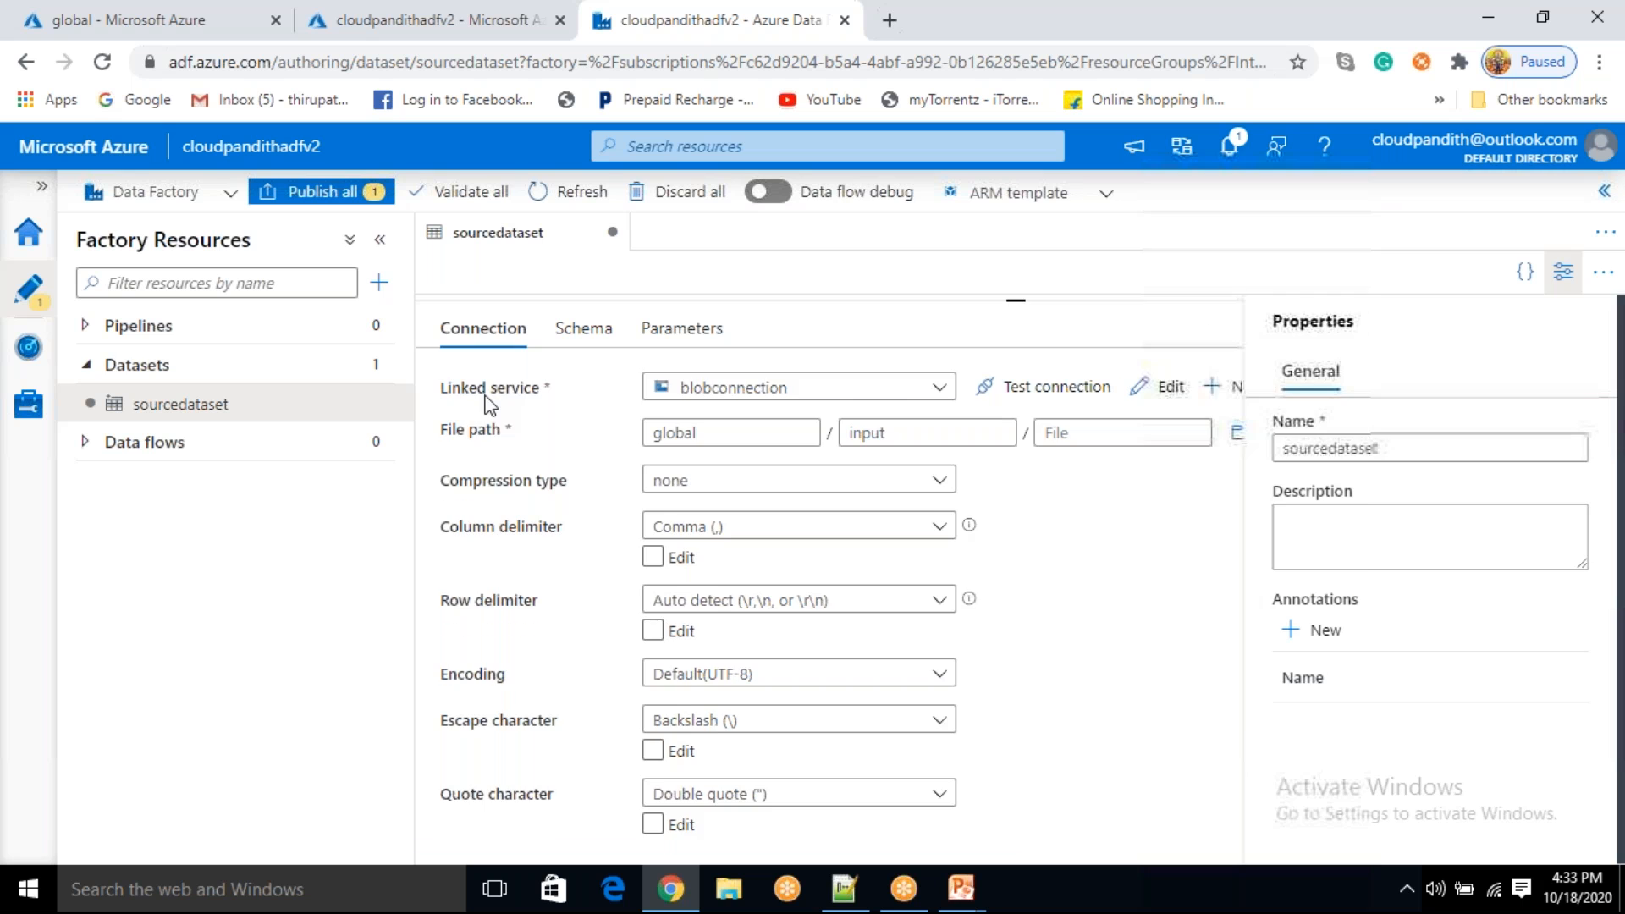
- Start a new delimited text dataset named sinkdataset that uses the blobconnection linked service
left_click(377, 364)
left_click(426, 402)
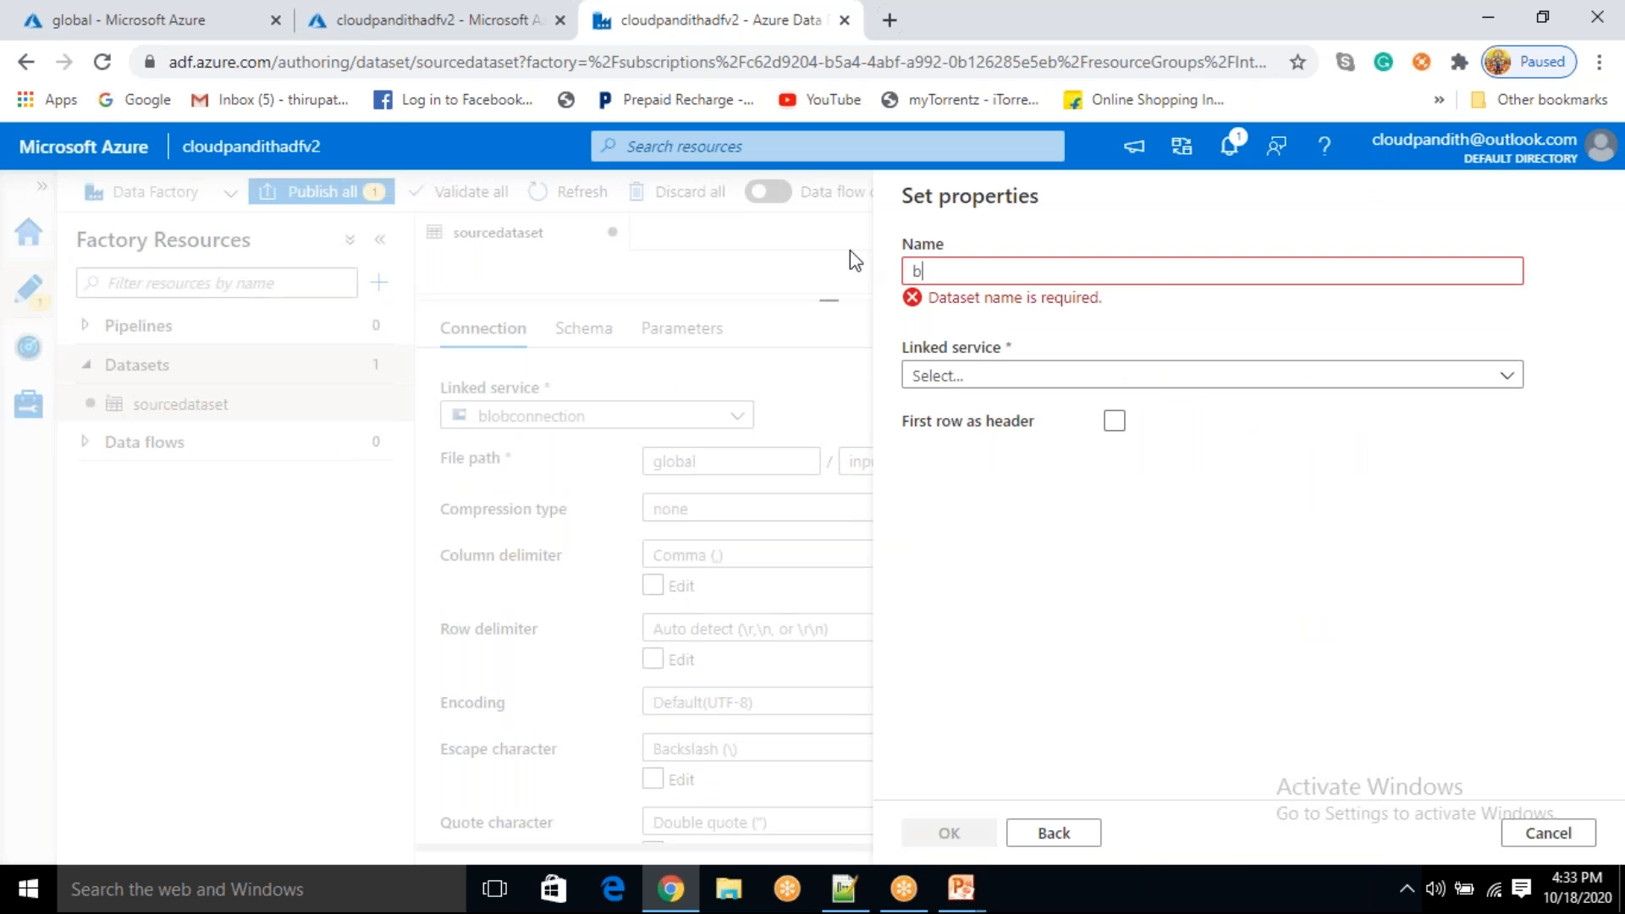
type("blob")
key("BackSpace")
key("BackSpace")
key("BackSpace")
key("BackSpace")
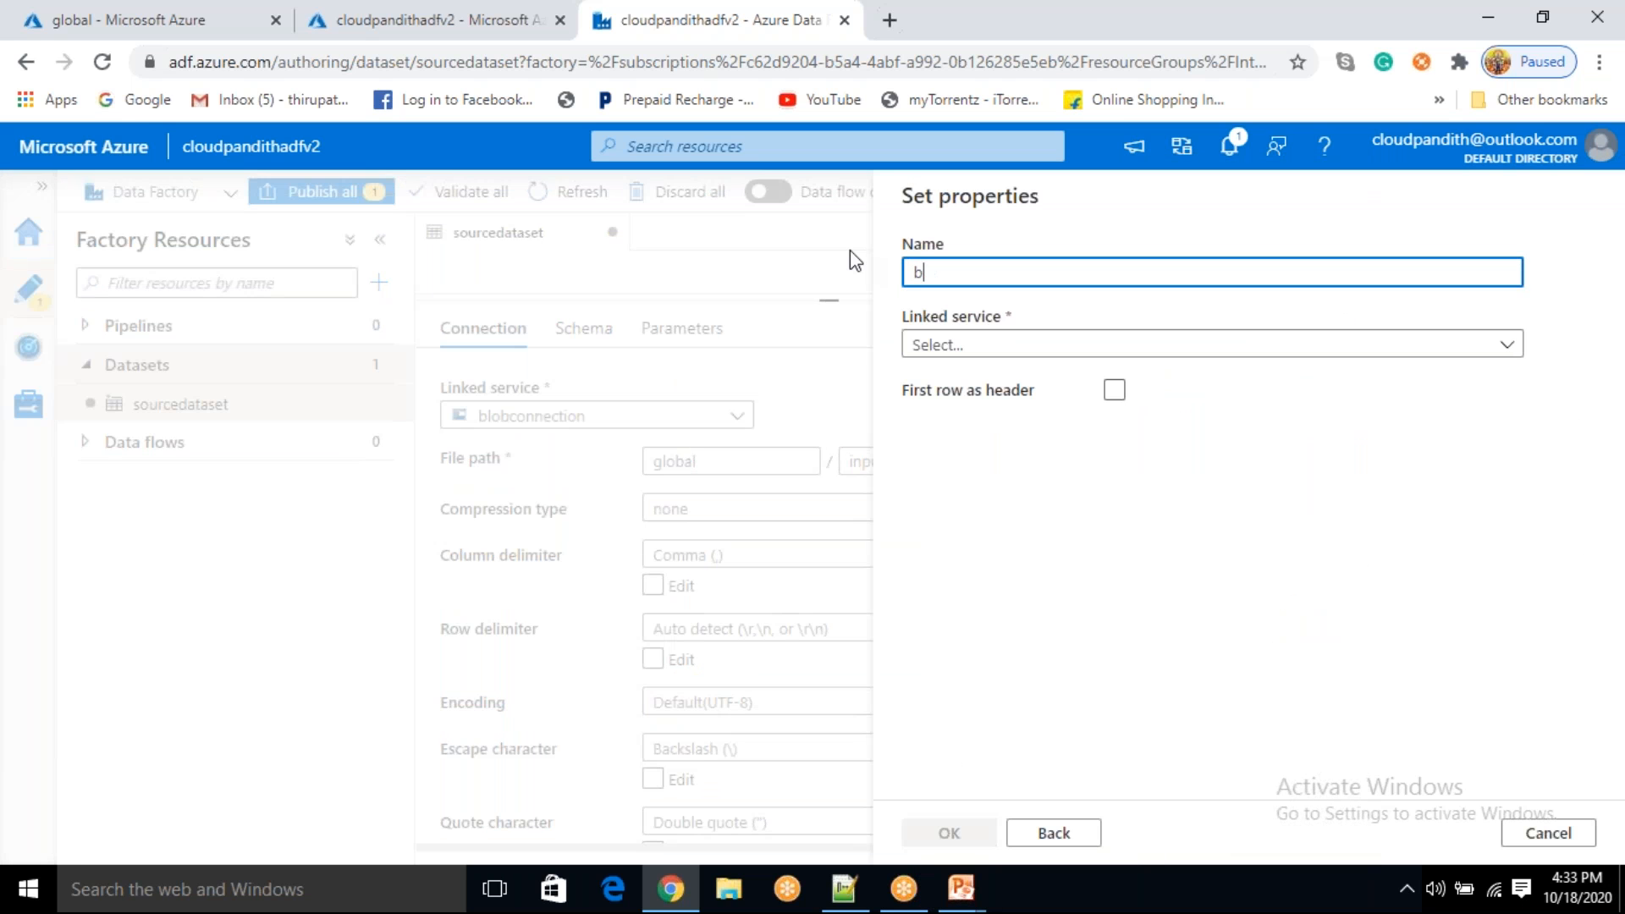
type("sinkdataset")
left_click(1027, 350)
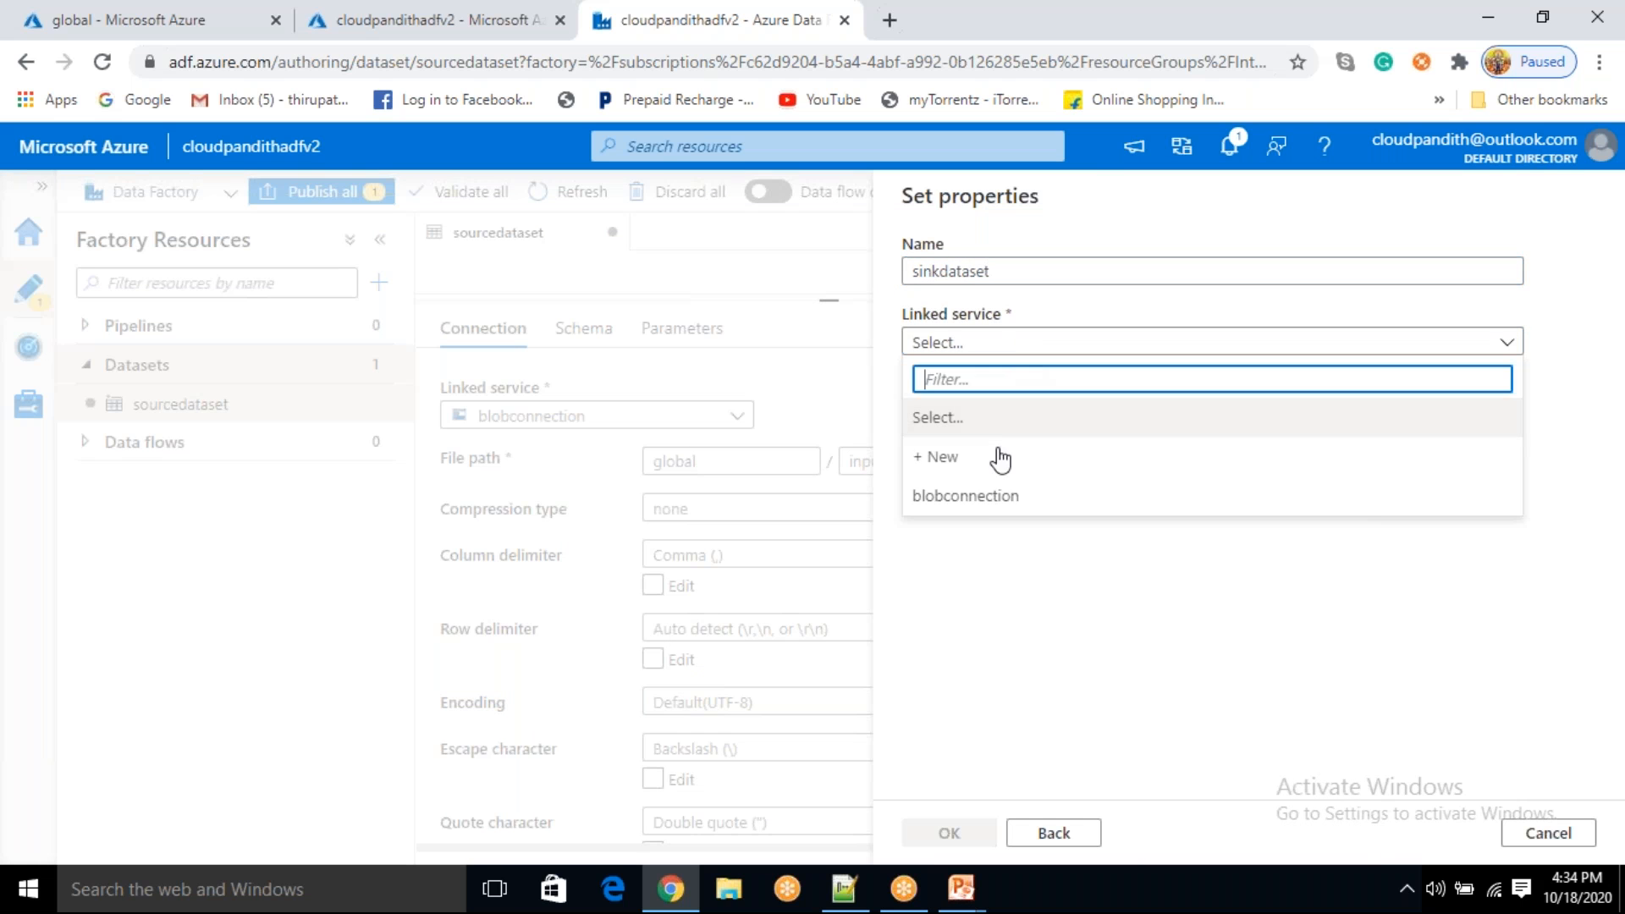
left_click(980, 502)
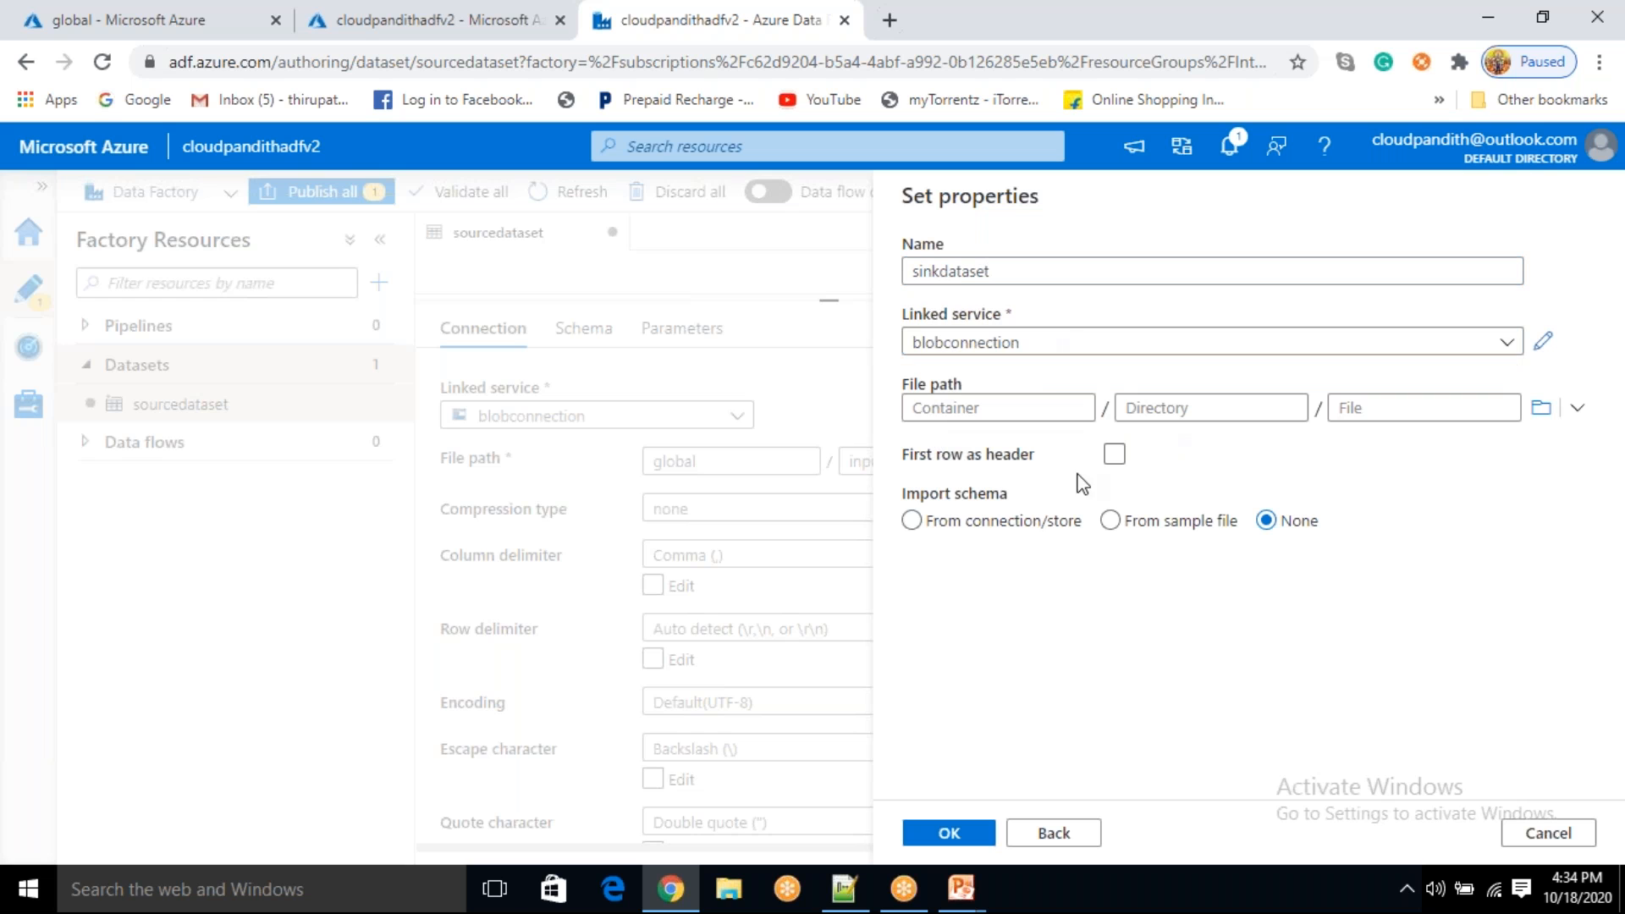
- Set the sink dataset's file path to the global container and the output directory
left_click(1540, 407)
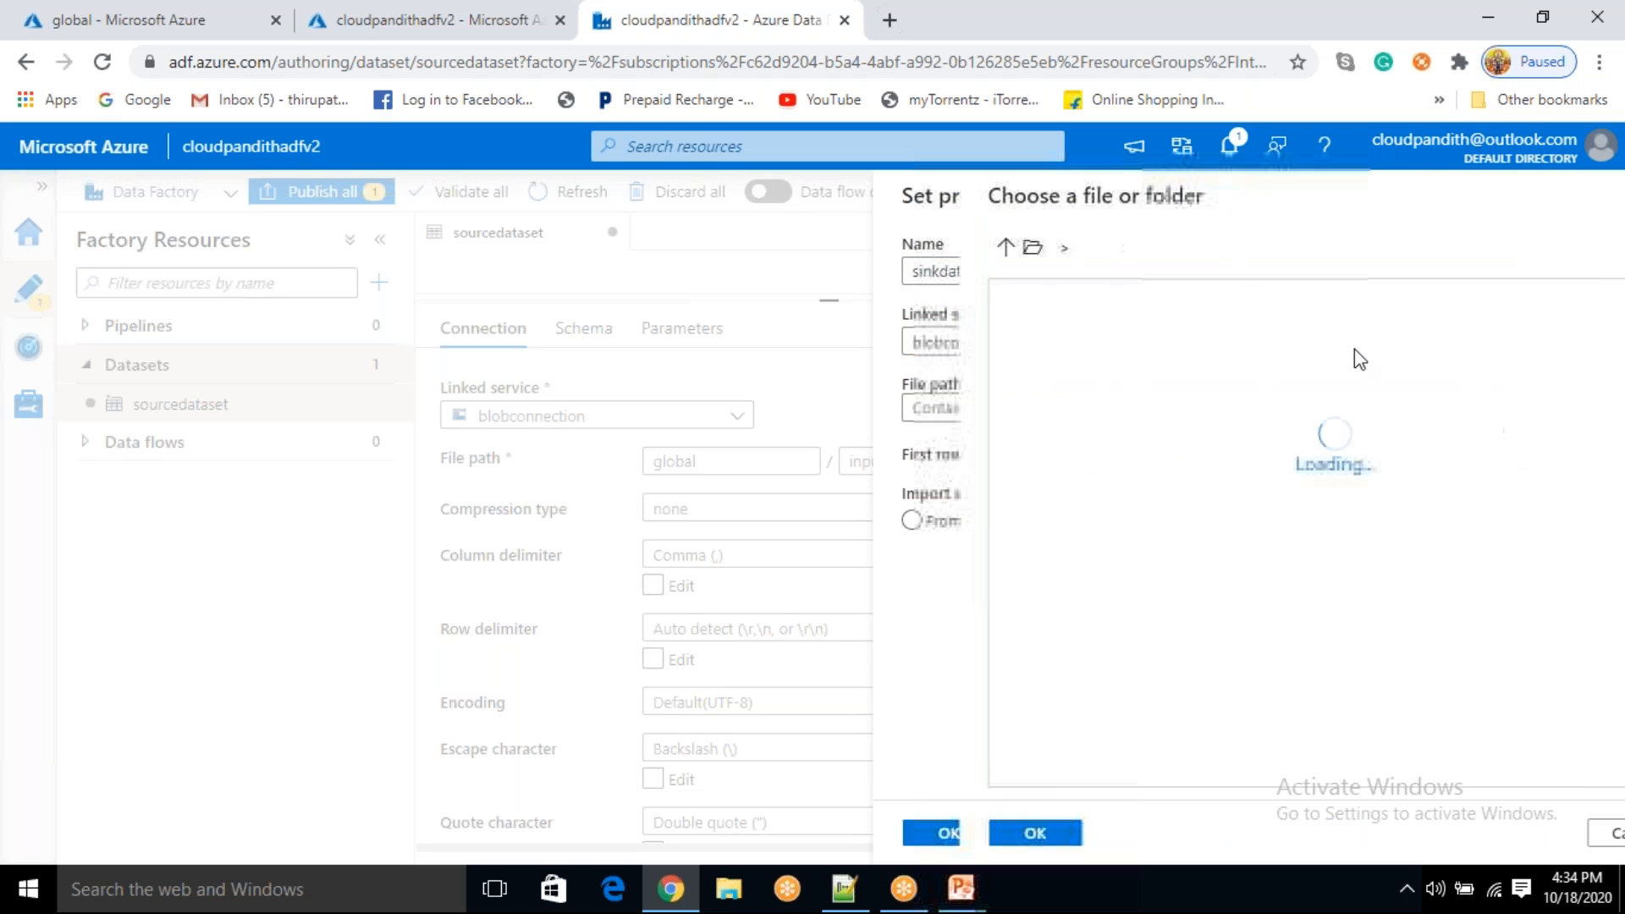
left_click(1350, 343)
left_click(965, 837)
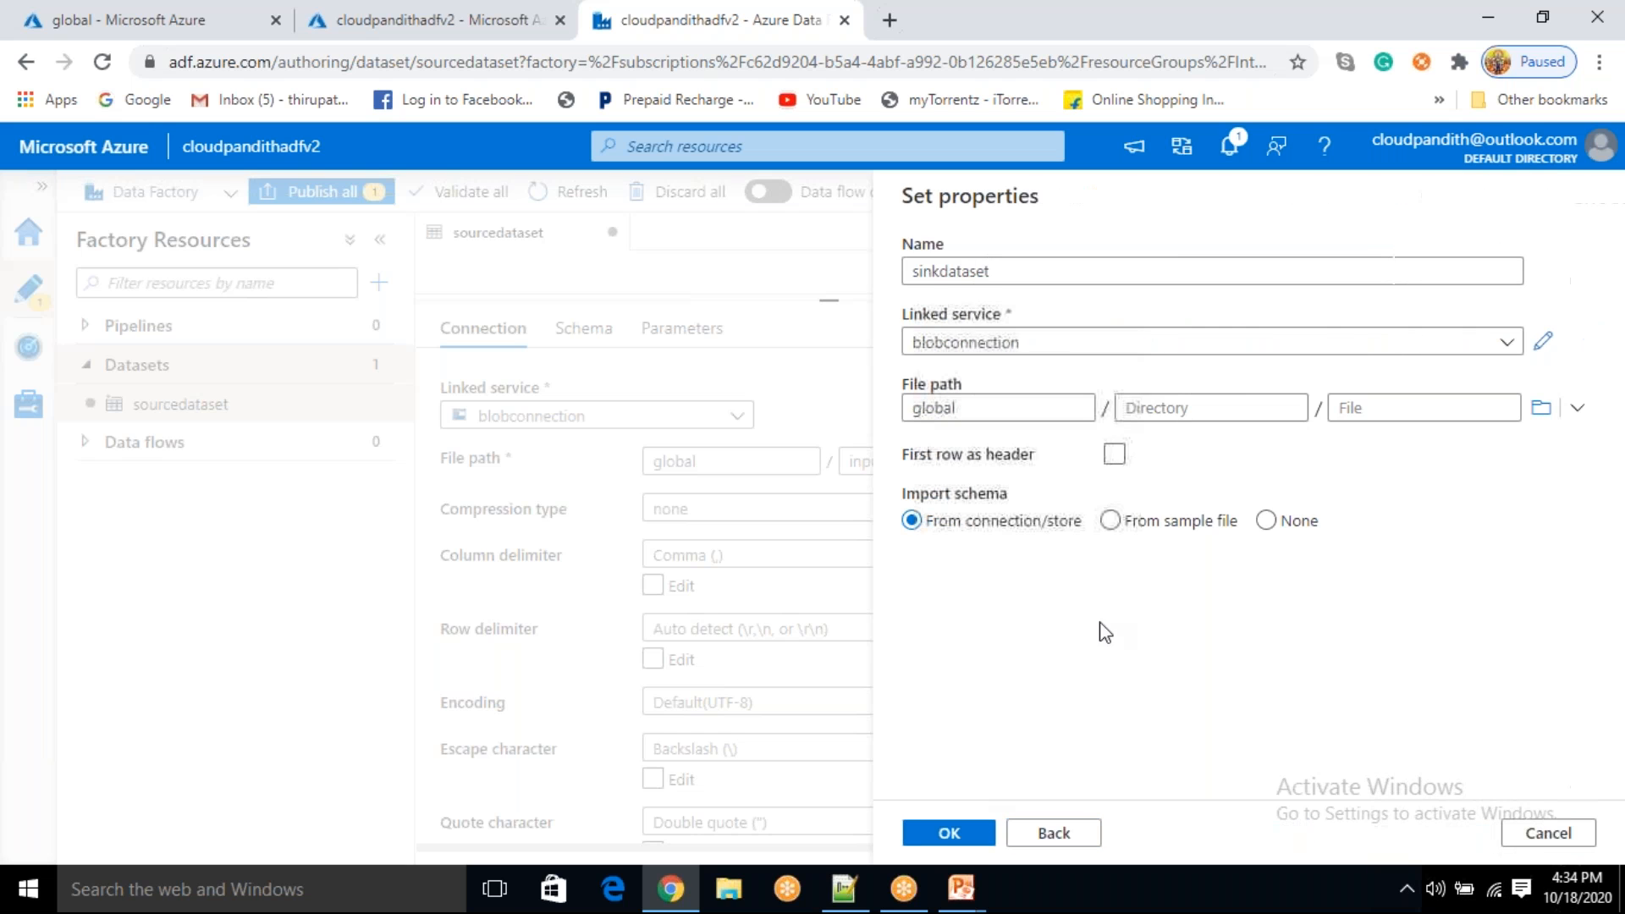
left_click(1194, 409)
type("o")
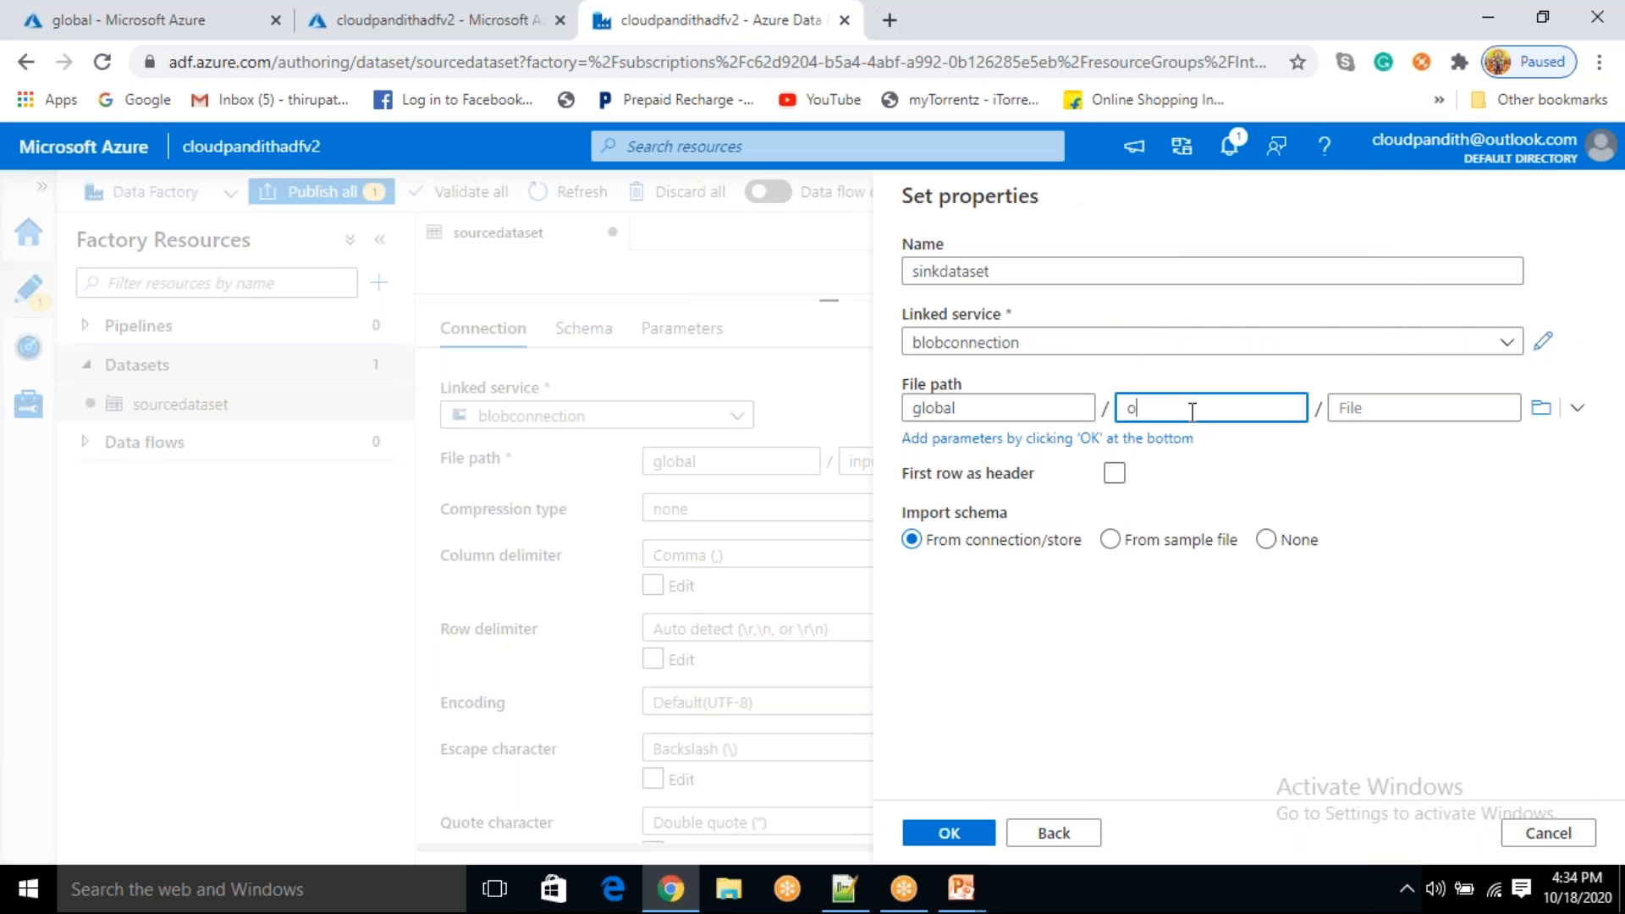
type("utput")
- In the Notepad++ notes, add the line "sinkdataset ==? global/output/" below the source path, followed by blank lines
left_click(843, 888)
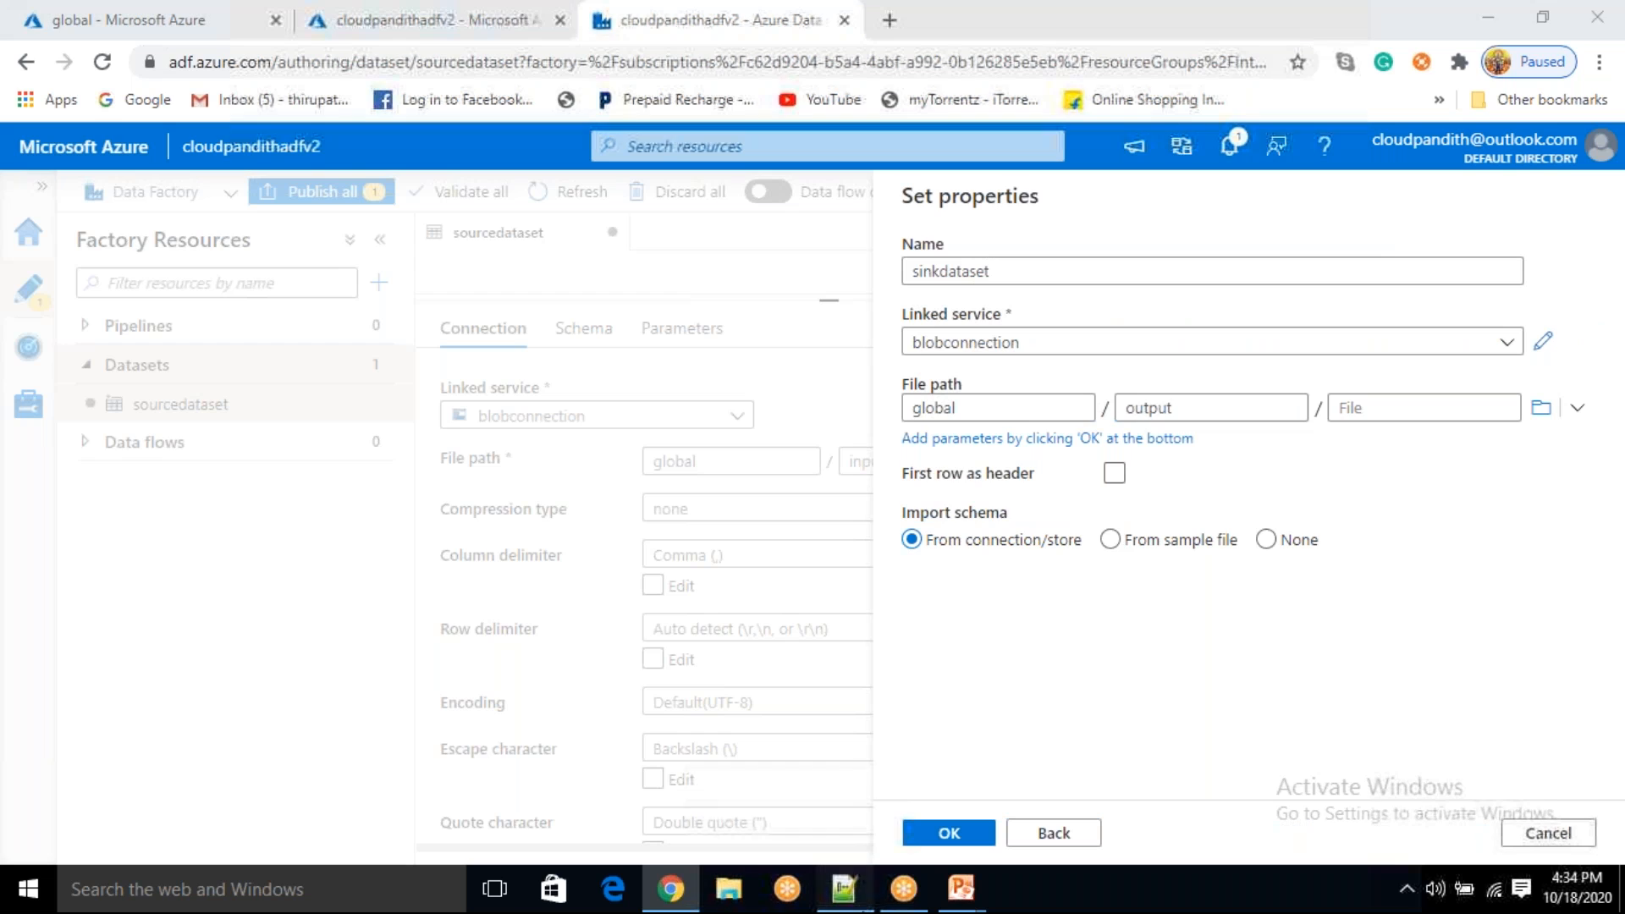
double_click(247, 145)
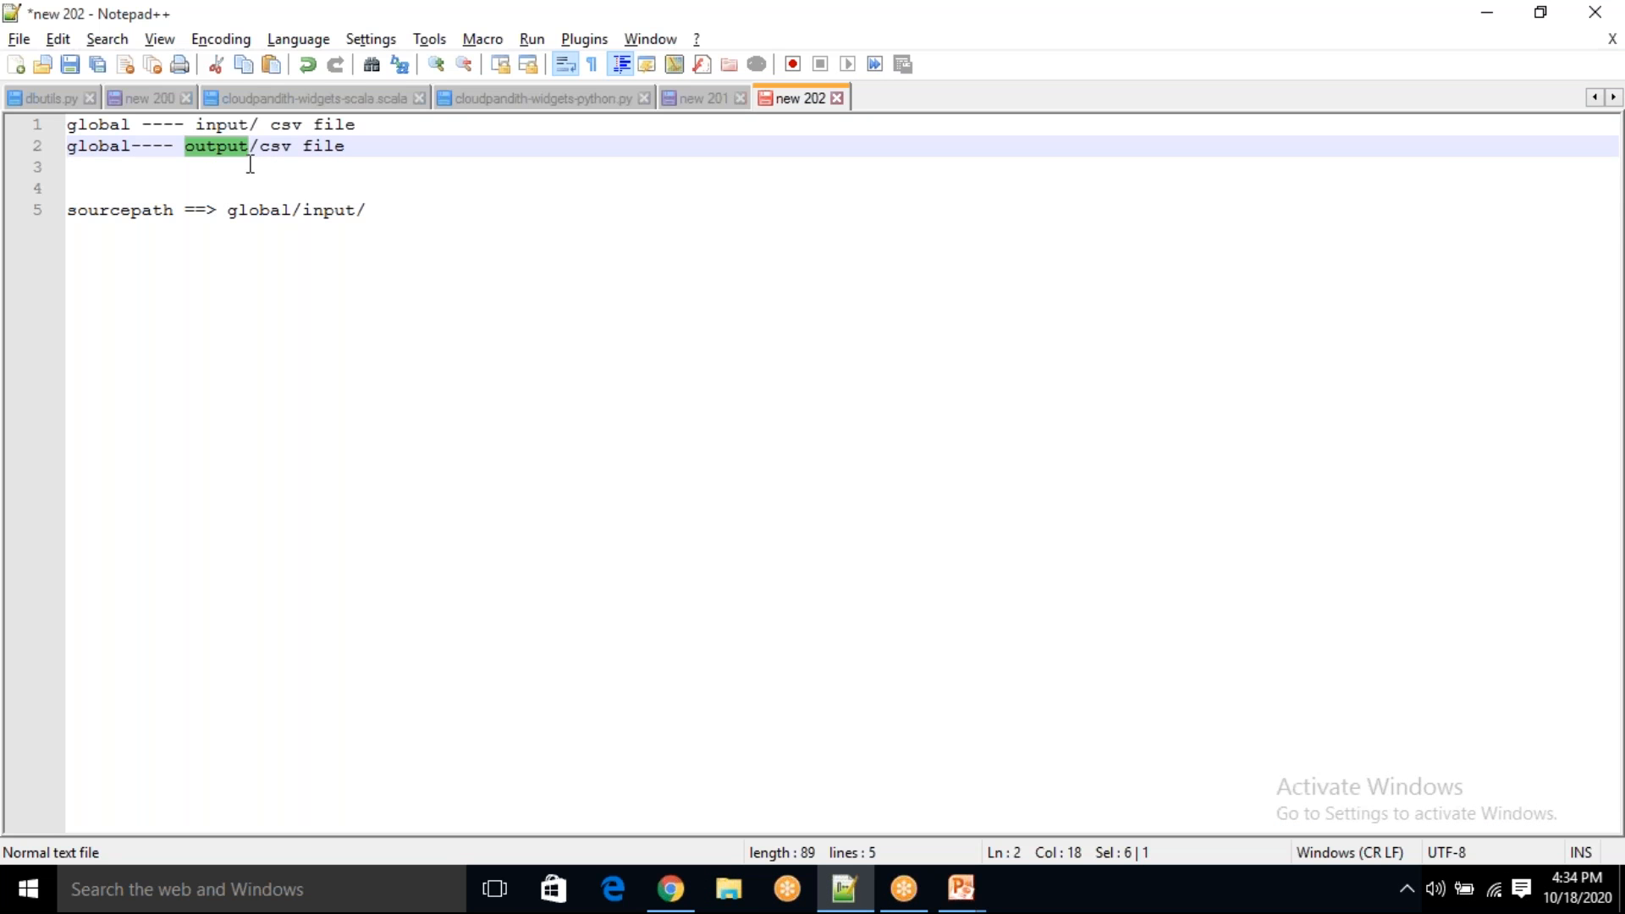
left_click(381, 214)
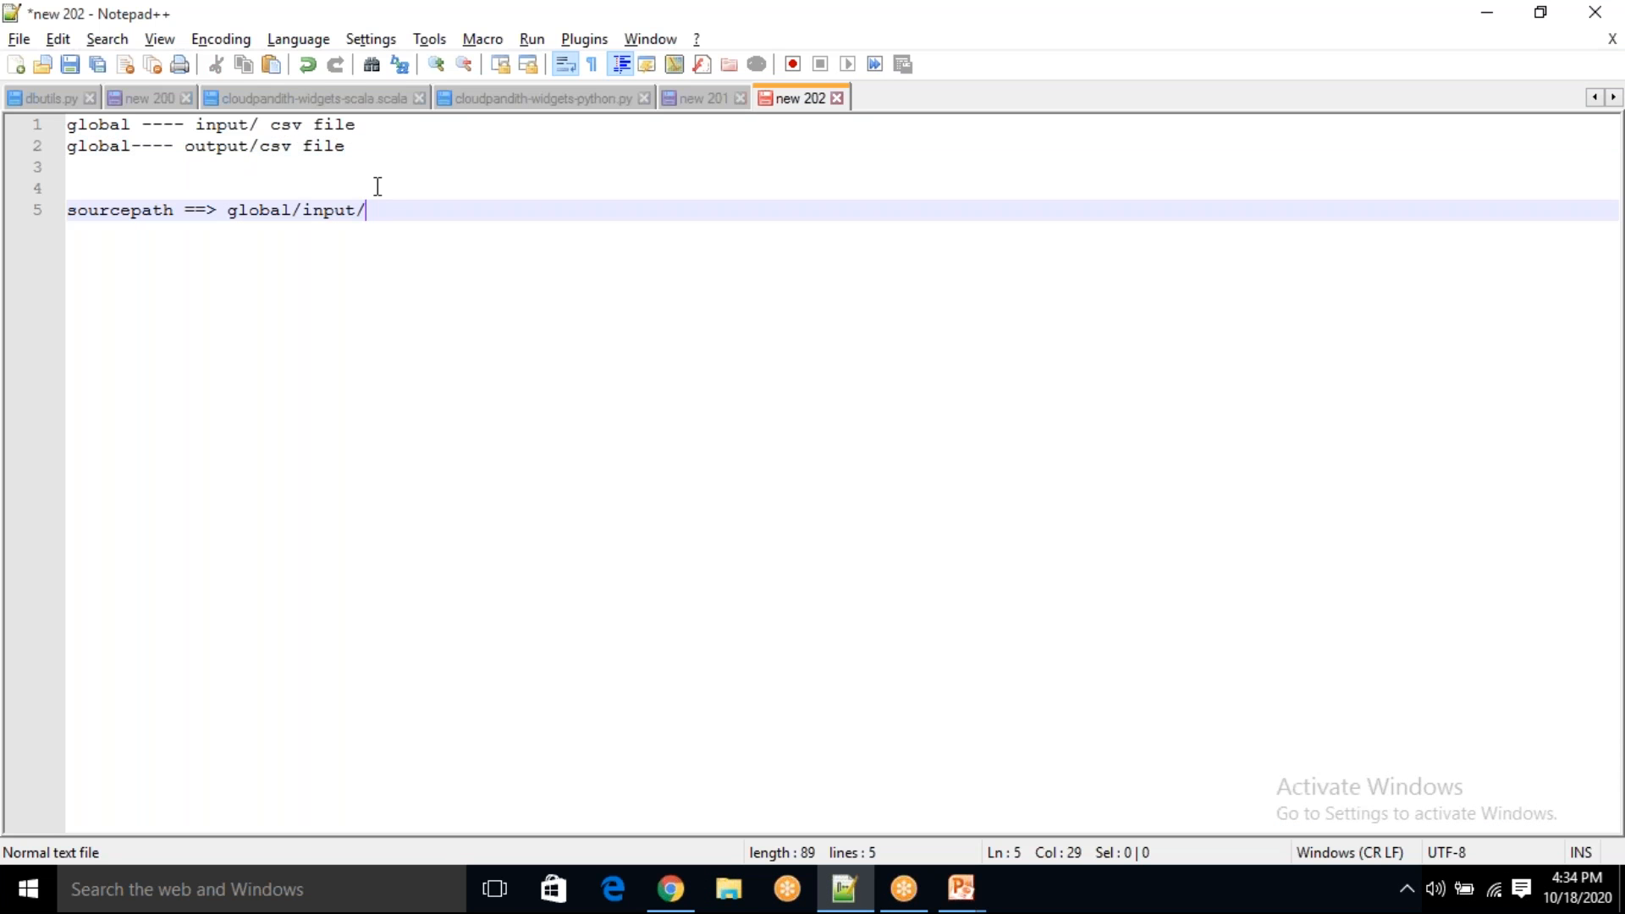
key("Return")
type("sink")
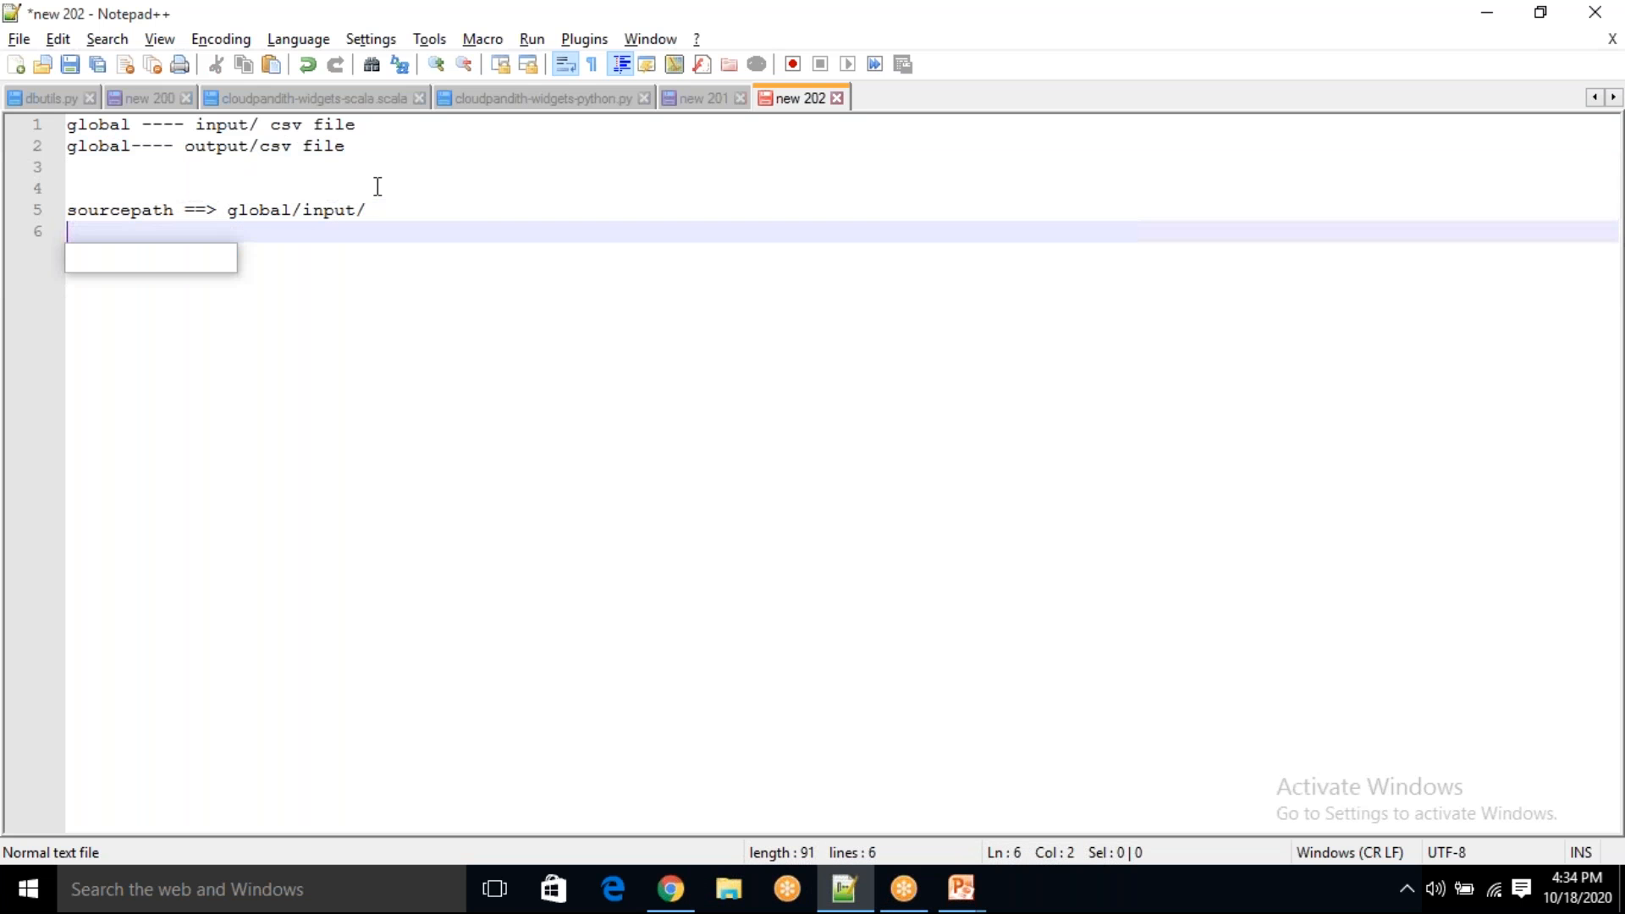
type("dataset ")
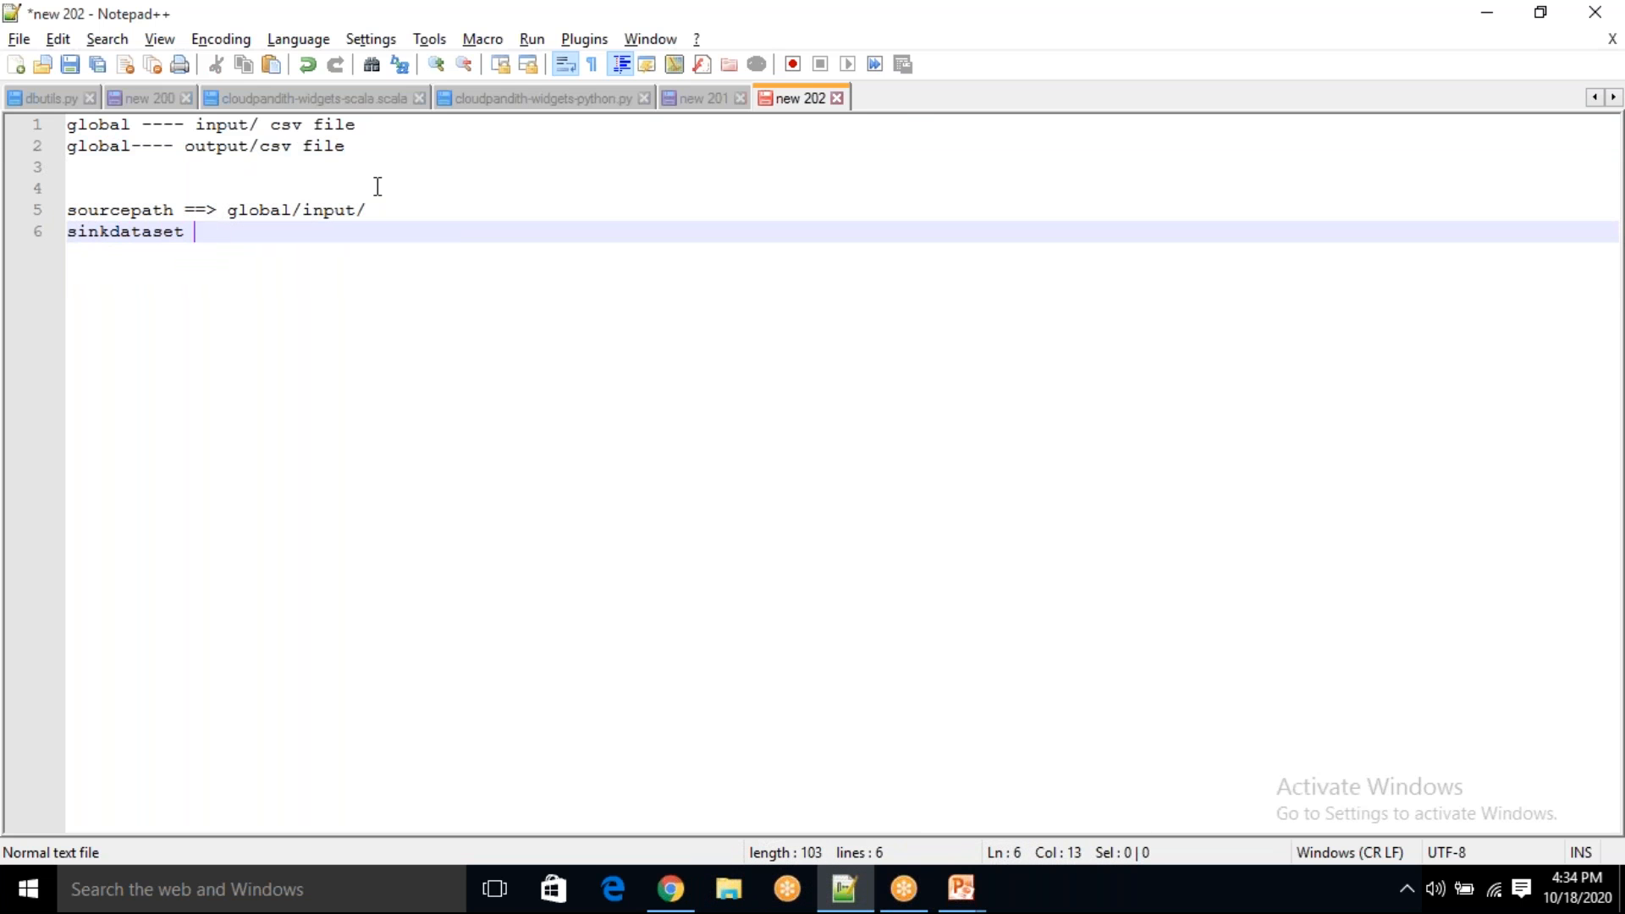
type("==? globa;l")
key("BackSpace")
key("BackSpace")
type("l/output")
key("Return")
key("BackSpace")
key("BackSpace")
key("BackSpace")
key("Return")
- Return to Data Factory in Chrome, enable the first row as header, set the schema import to None, and create sinkdataset
key("alt+Tab")
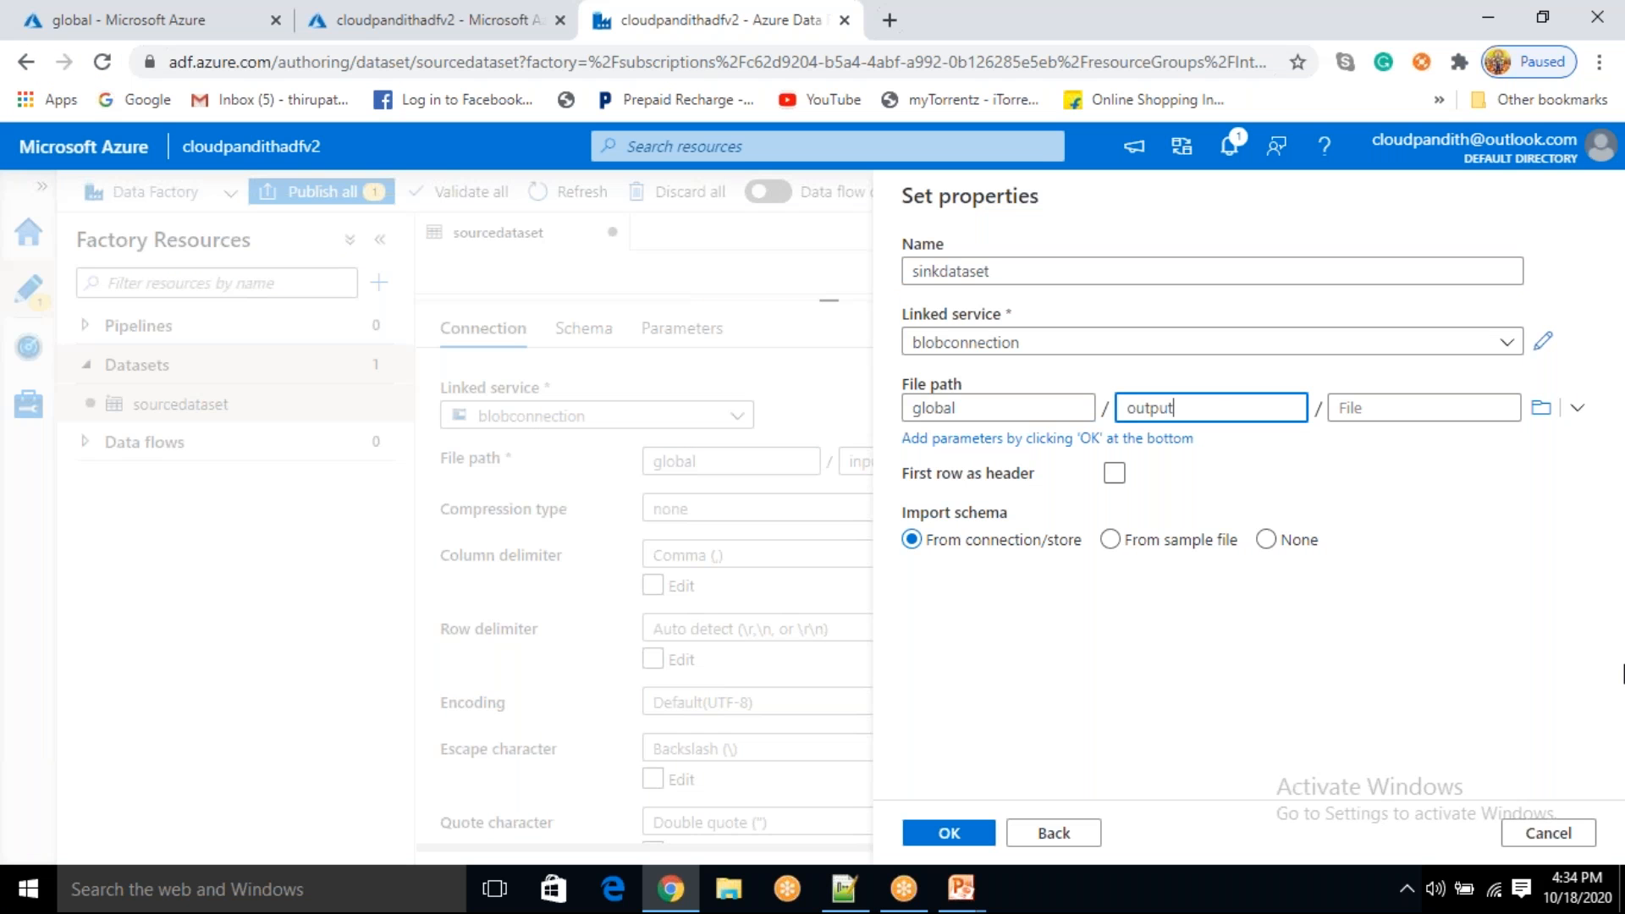
left_click(1115, 470)
left_click(1266, 520)
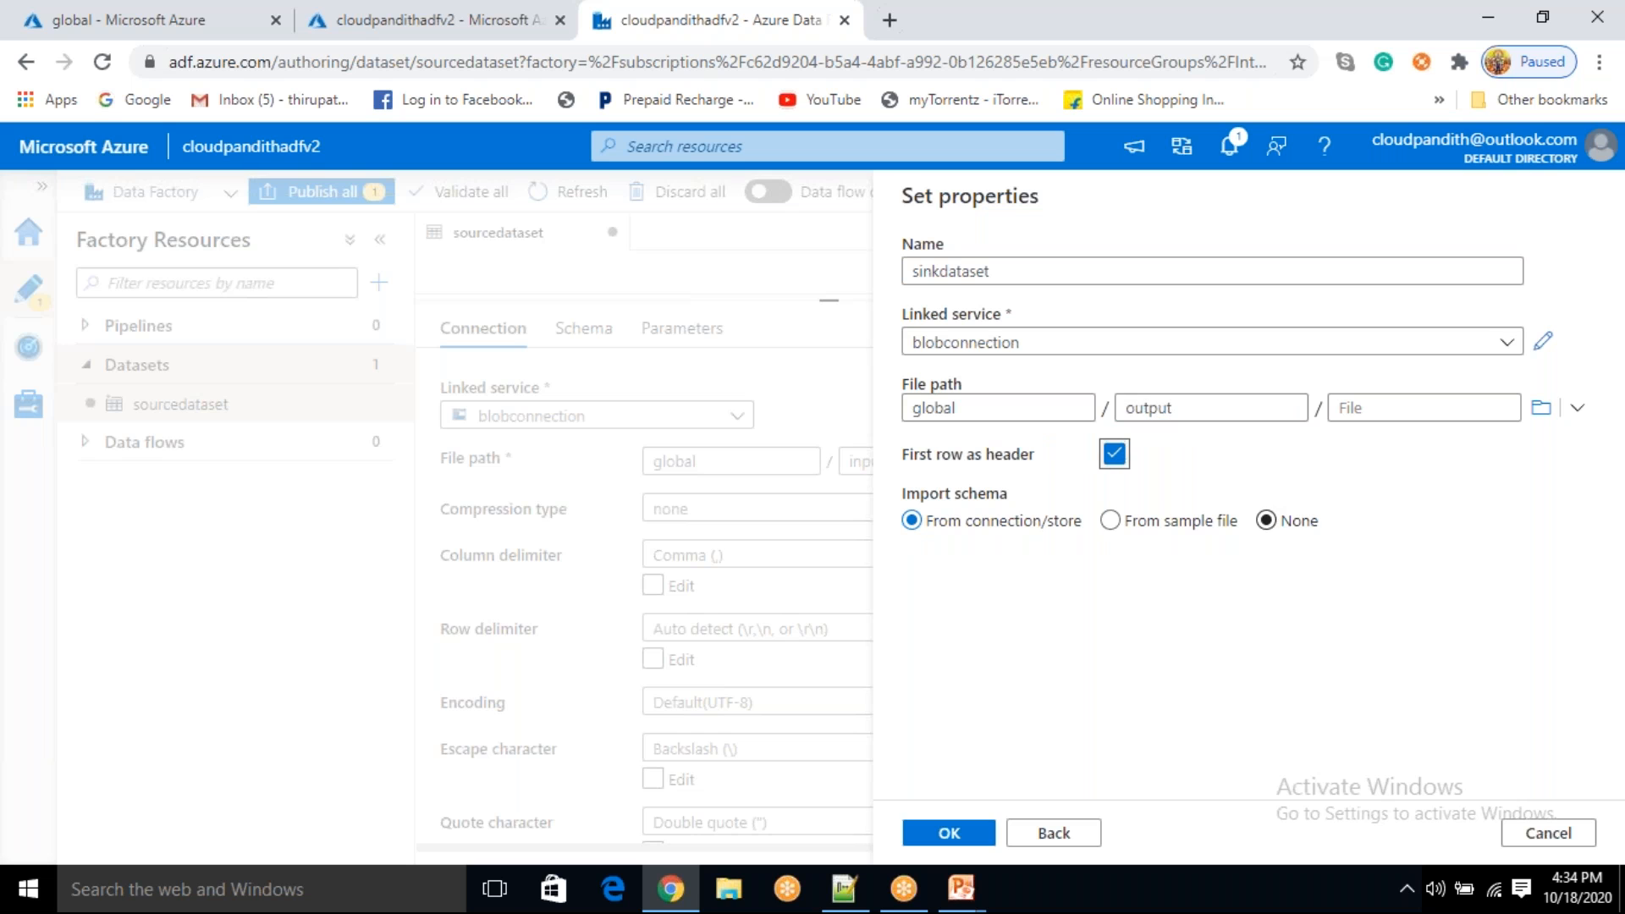
left_click(937, 837)
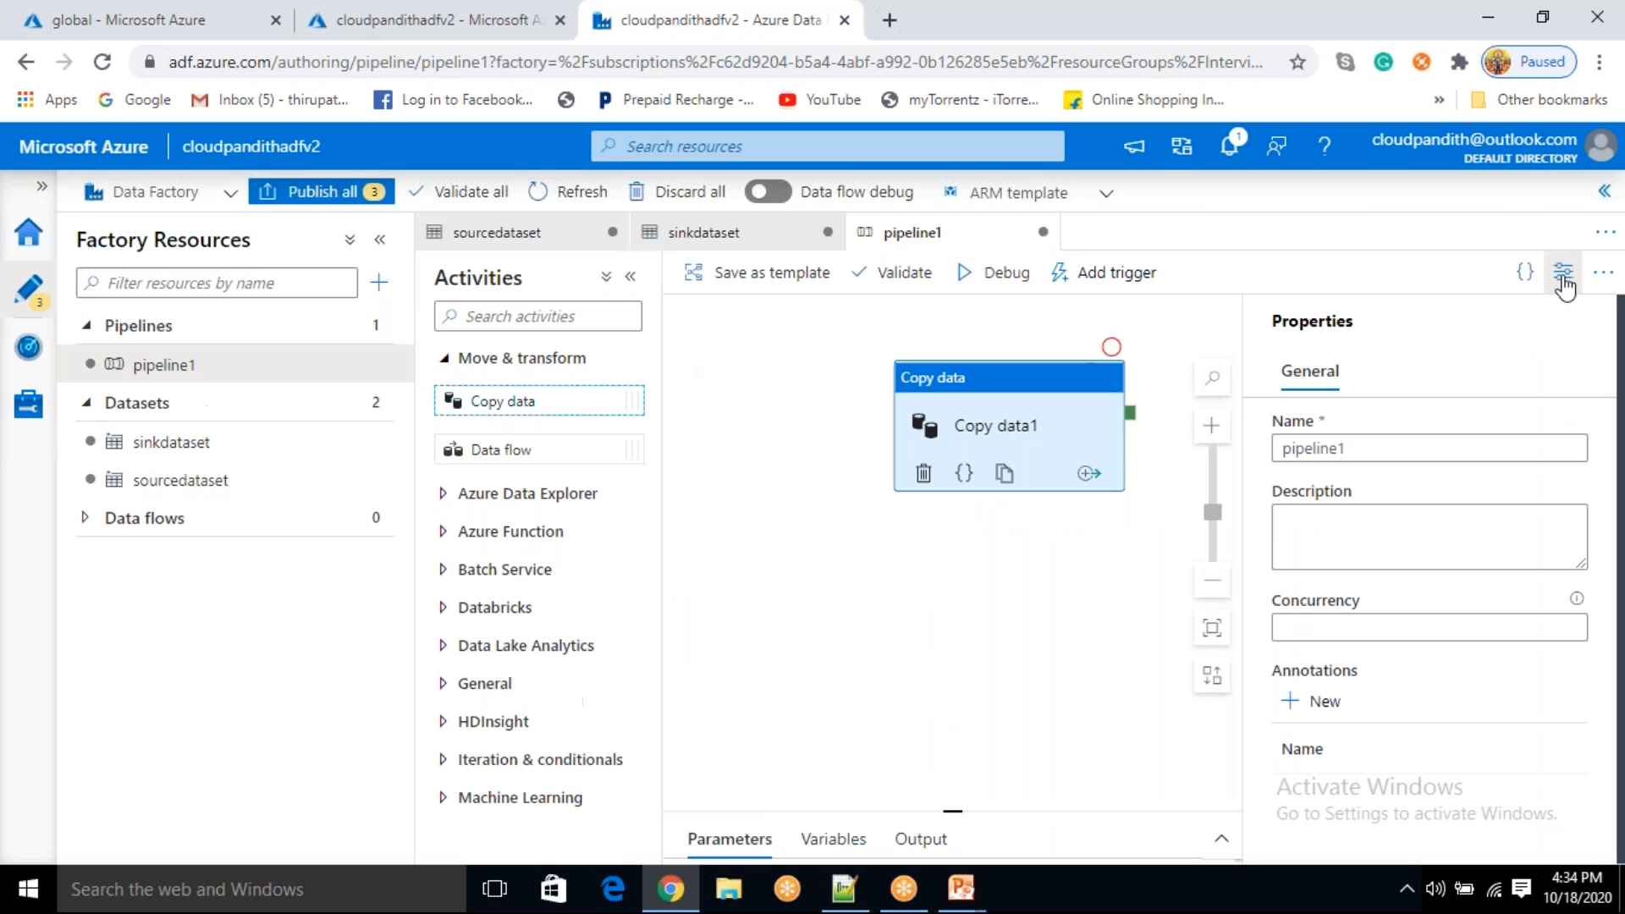
- Assign sourcedataset as the source and sinkdataset as the sink of the Copy data1 activity
left_click(1564, 272)
left_click(795, 541)
left_click(1100, 601)
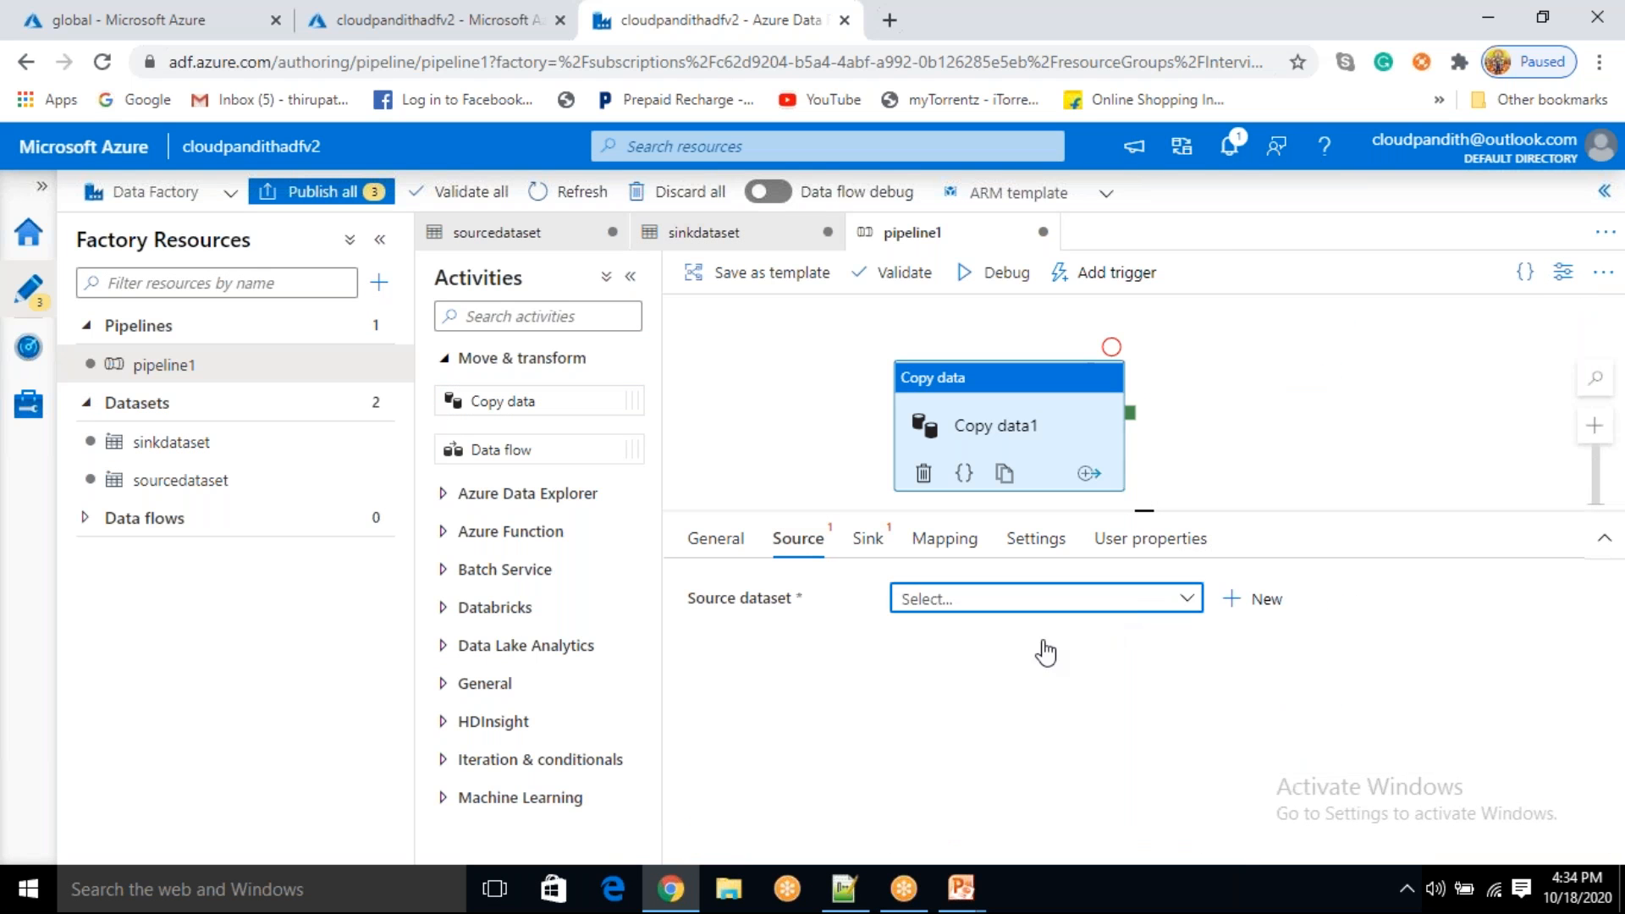
left_click(979, 711)
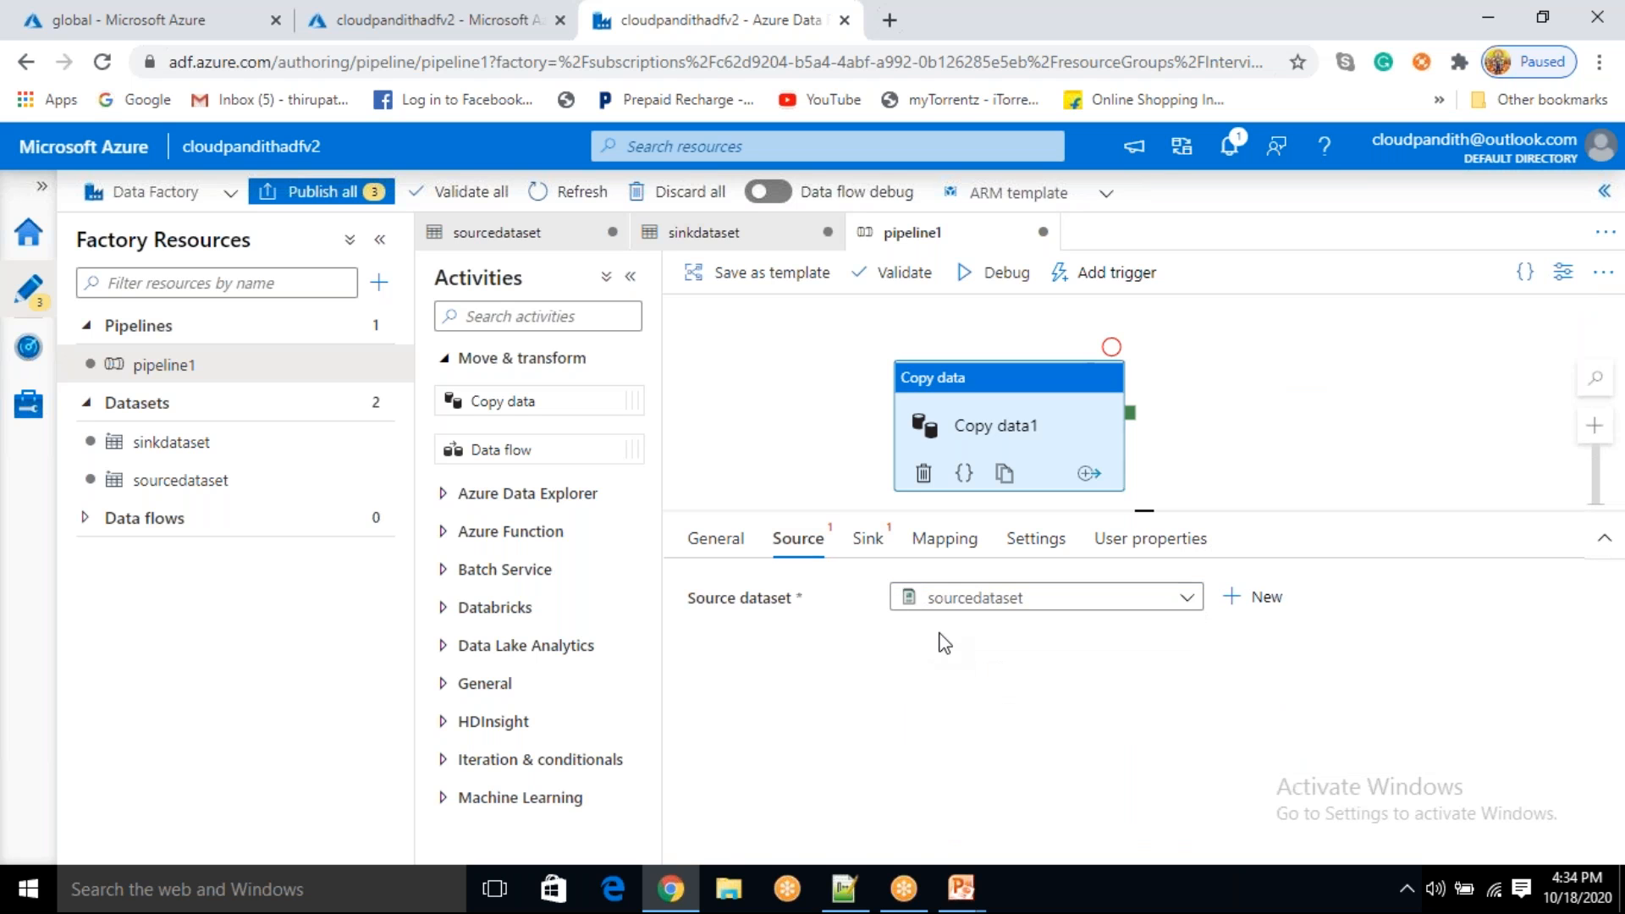
left_click(866, 546)
left_click(987, 603)
left_click(964, 669)
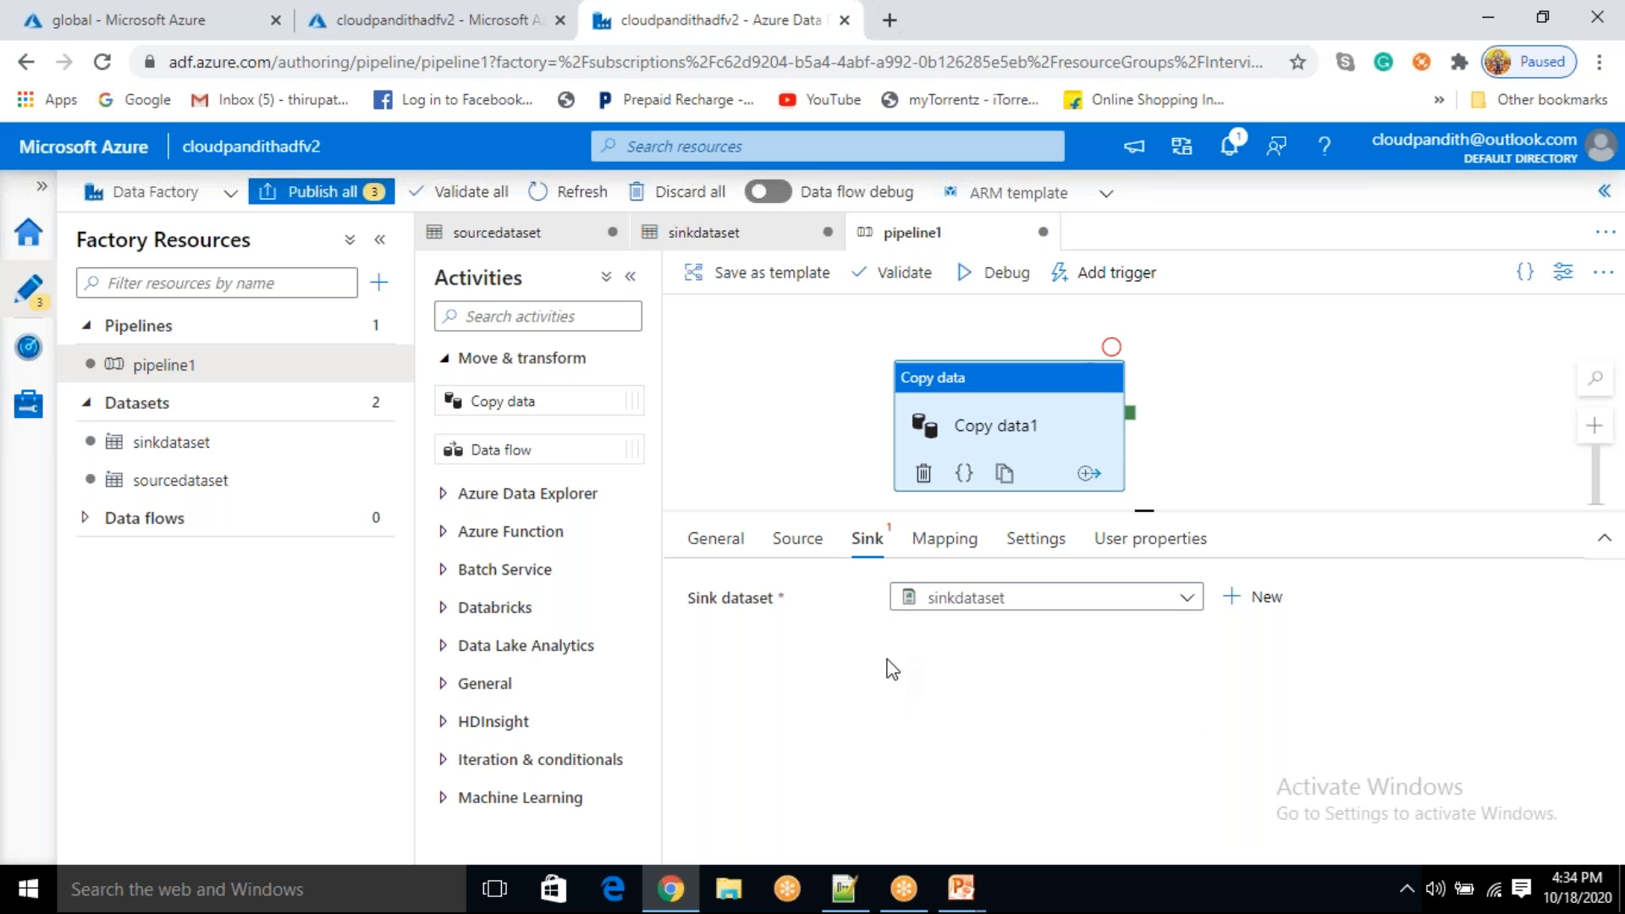
- Auto-generate the Source and Destination user properties for Copy data1
left_click(814, 542)
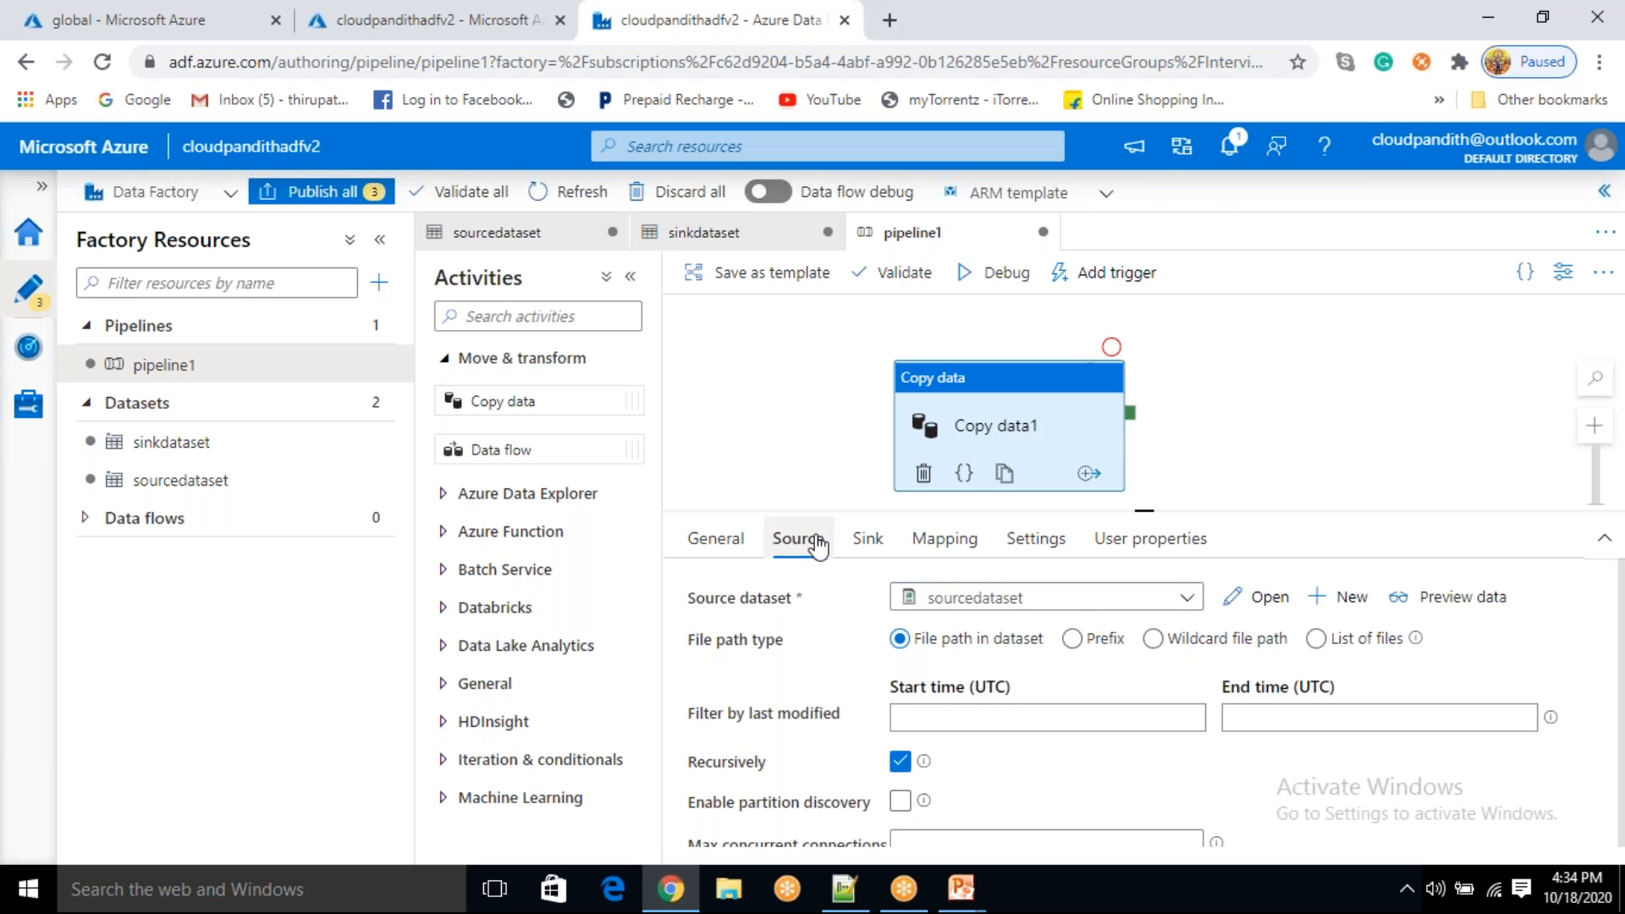
left_click(1151, 538)
left_click(858, 597)
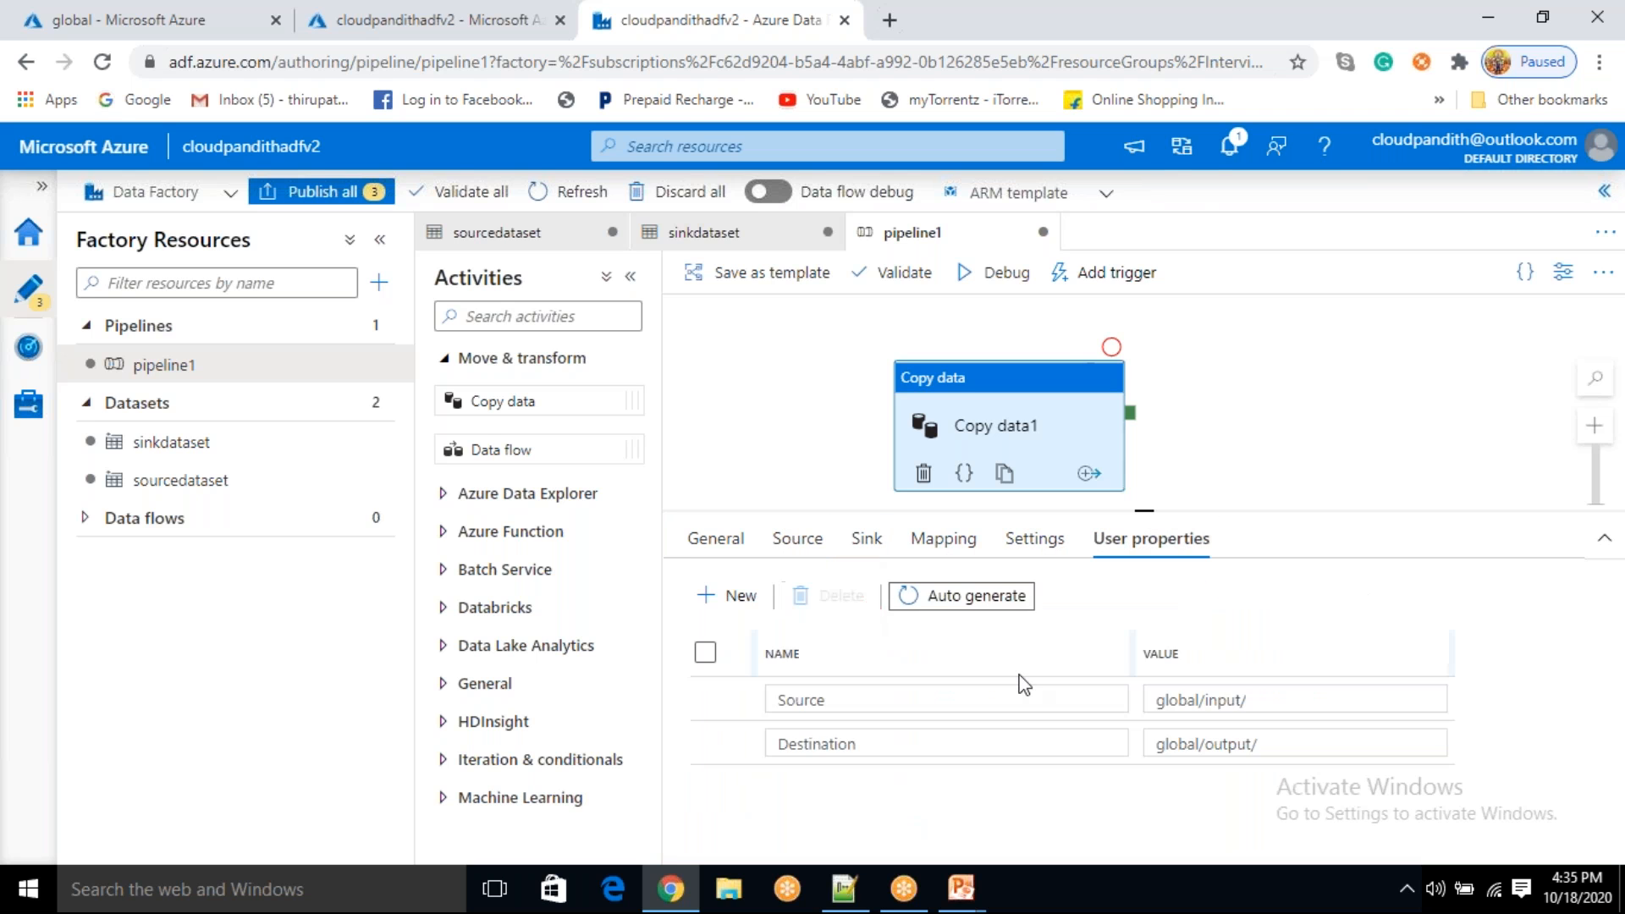
- Examine the source and destination paths in the user properties of Copy data1
left_click(1158, 701)
left_click_drag(1158, 701, 1155, 739)
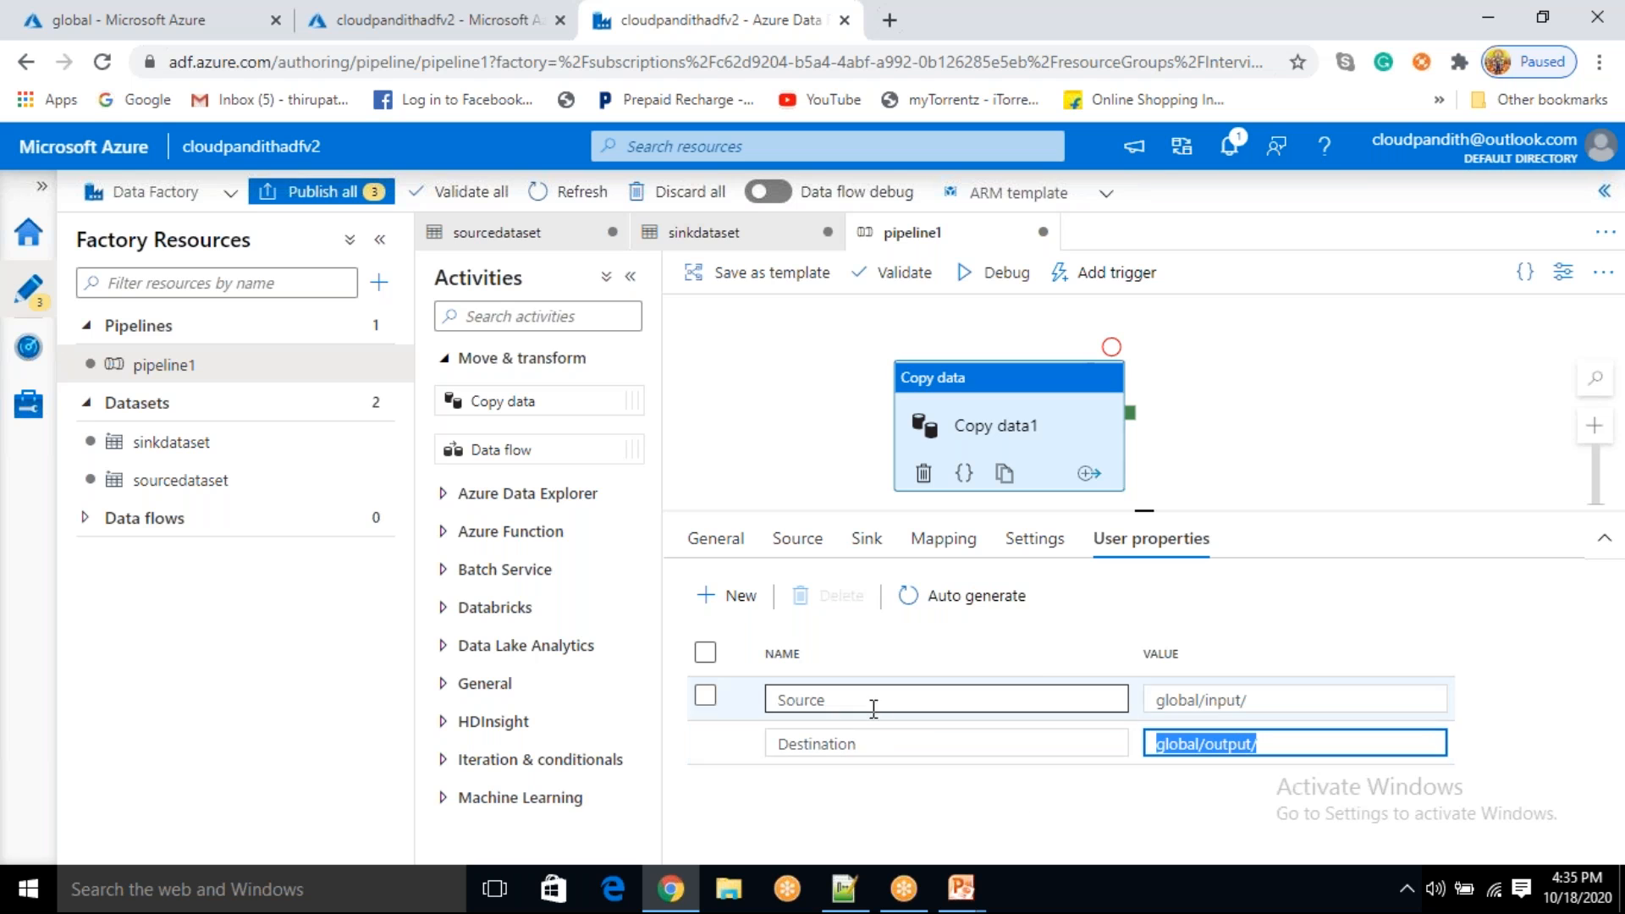
left_click(1005, 807)
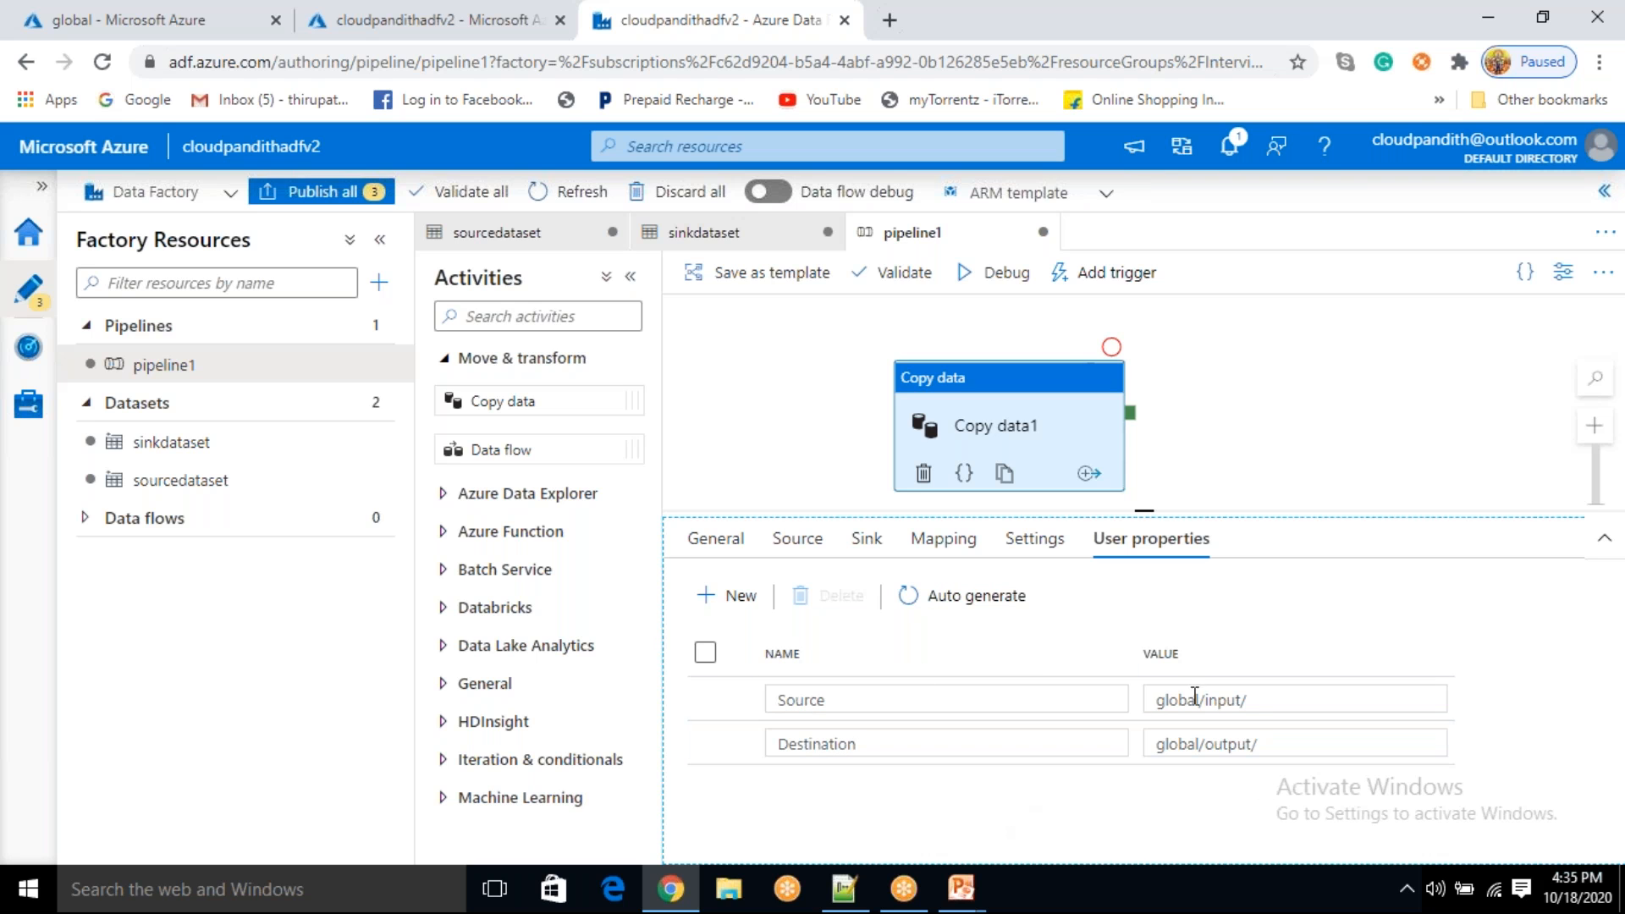
left_click_drag(981, 440, 982, 427)
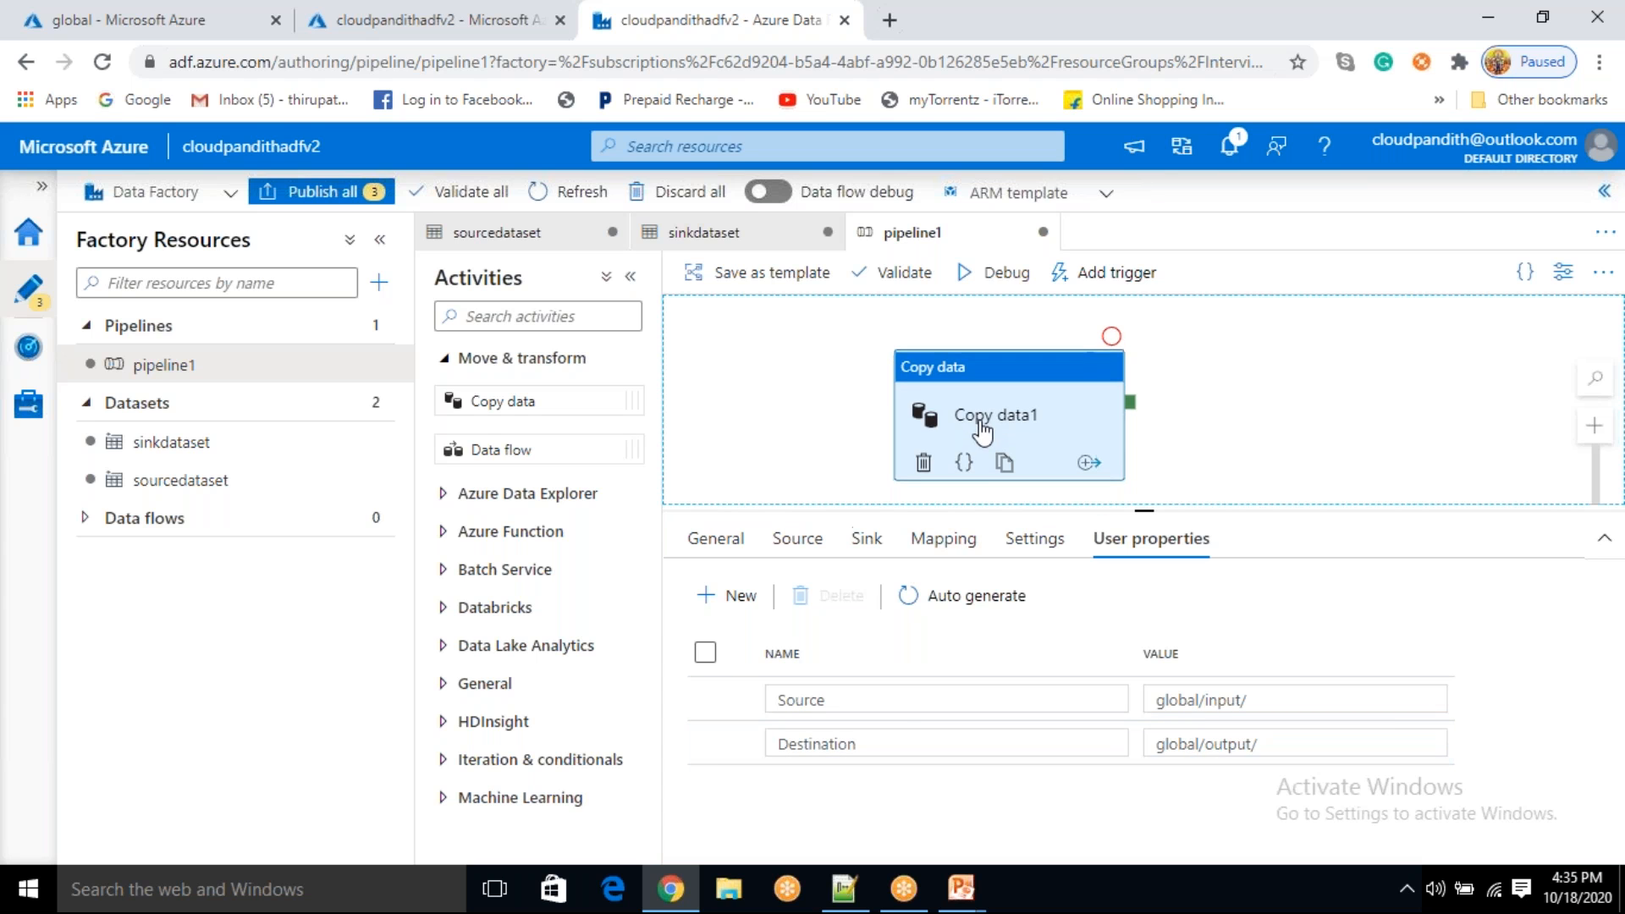
left_click_drag(1285, 710, 1208, 700)
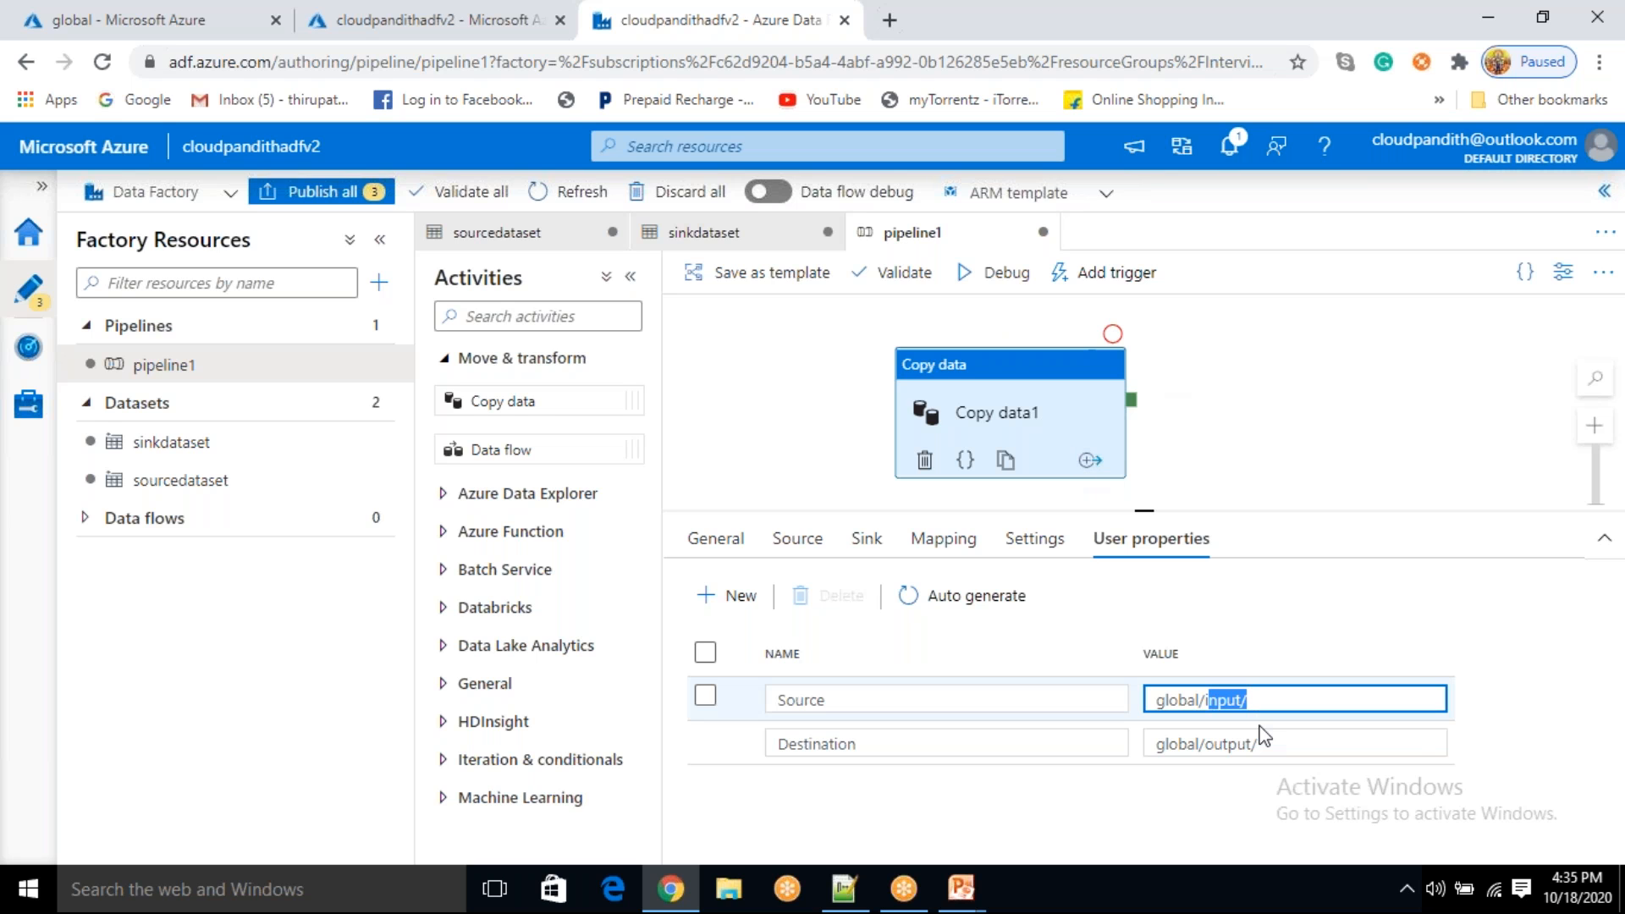
key("shift+Right")
key("shift+Left")
key("shift+Left")
left_click(1262, 424)
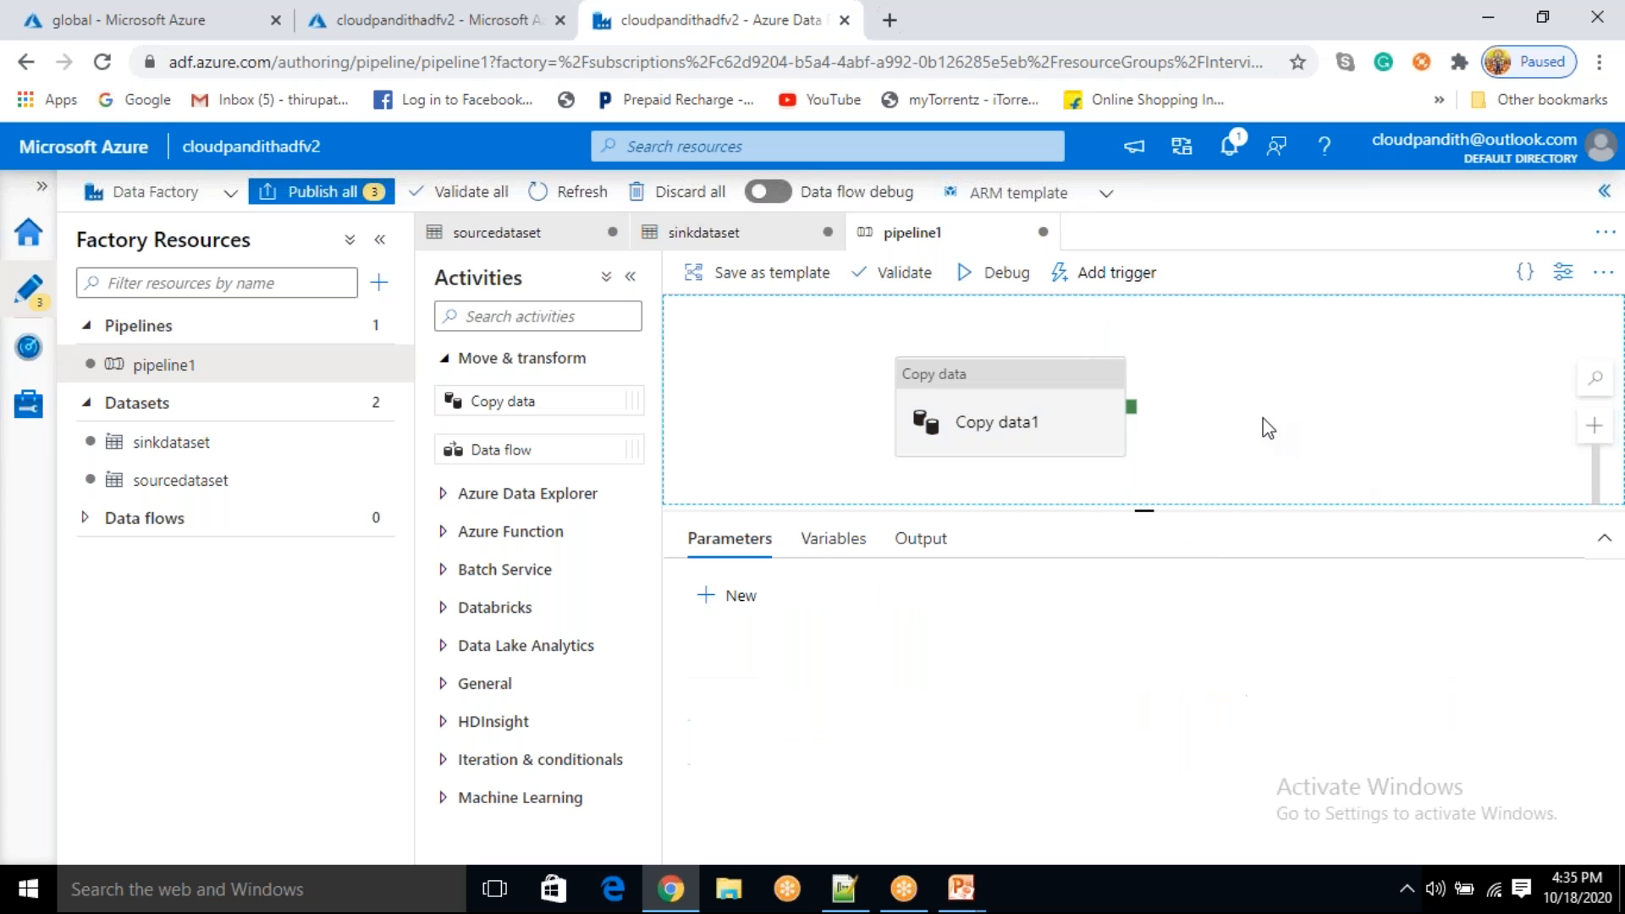
left_click(1058, 412)
left_click(1135, 819)
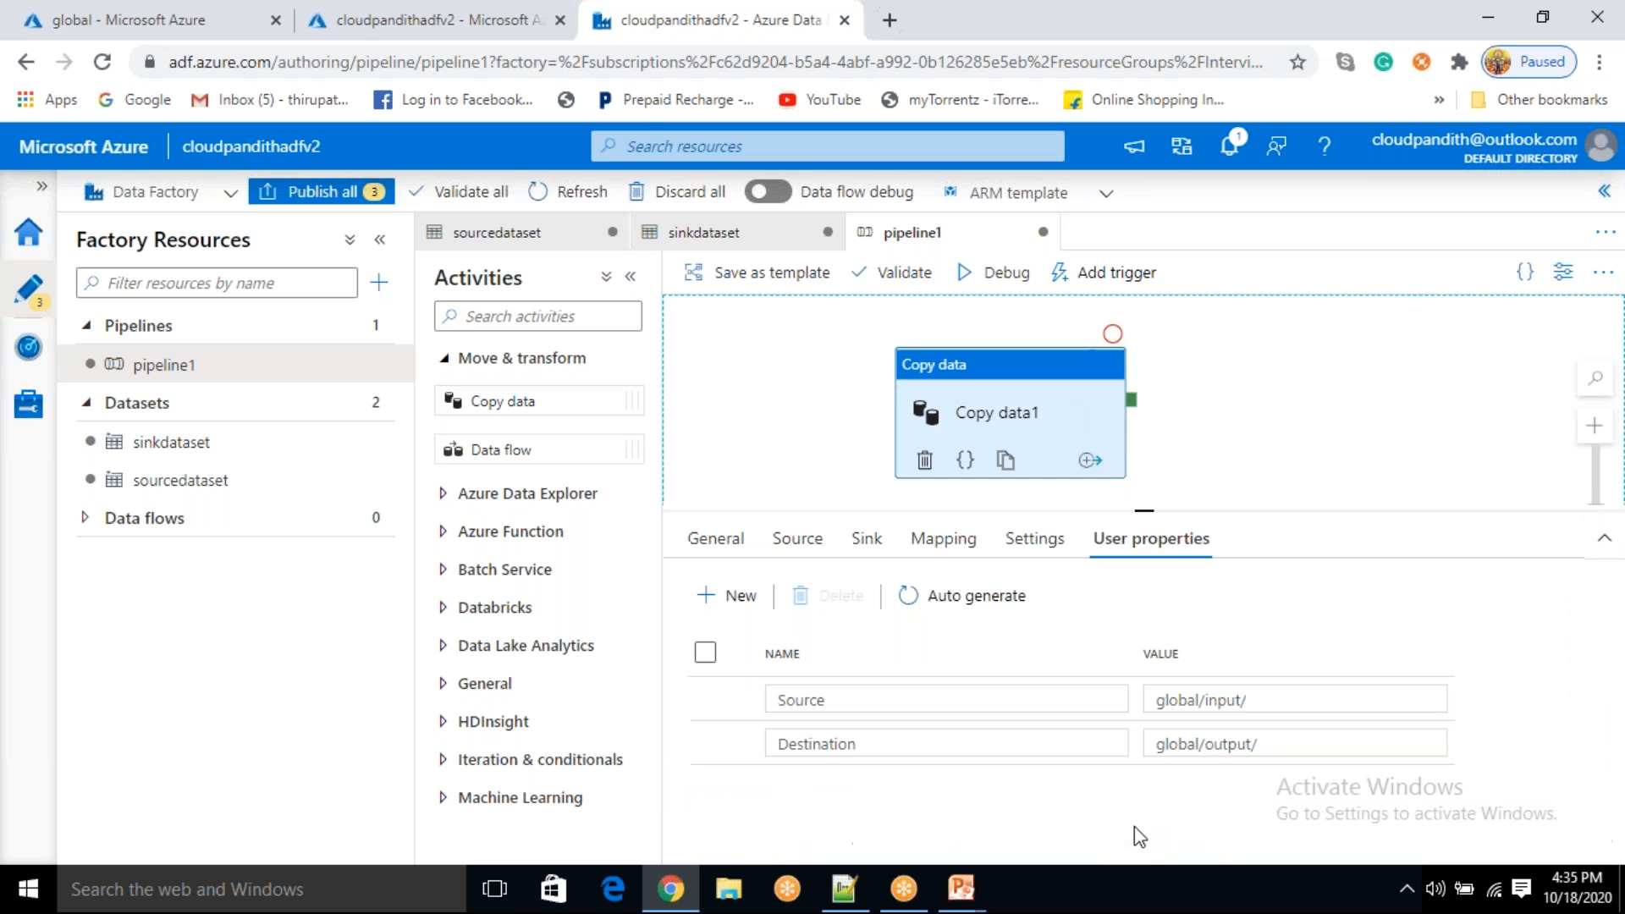
- Look at the new trigger setup for pipeline1 and close it without adding a trigger
left_click(1117, 272)
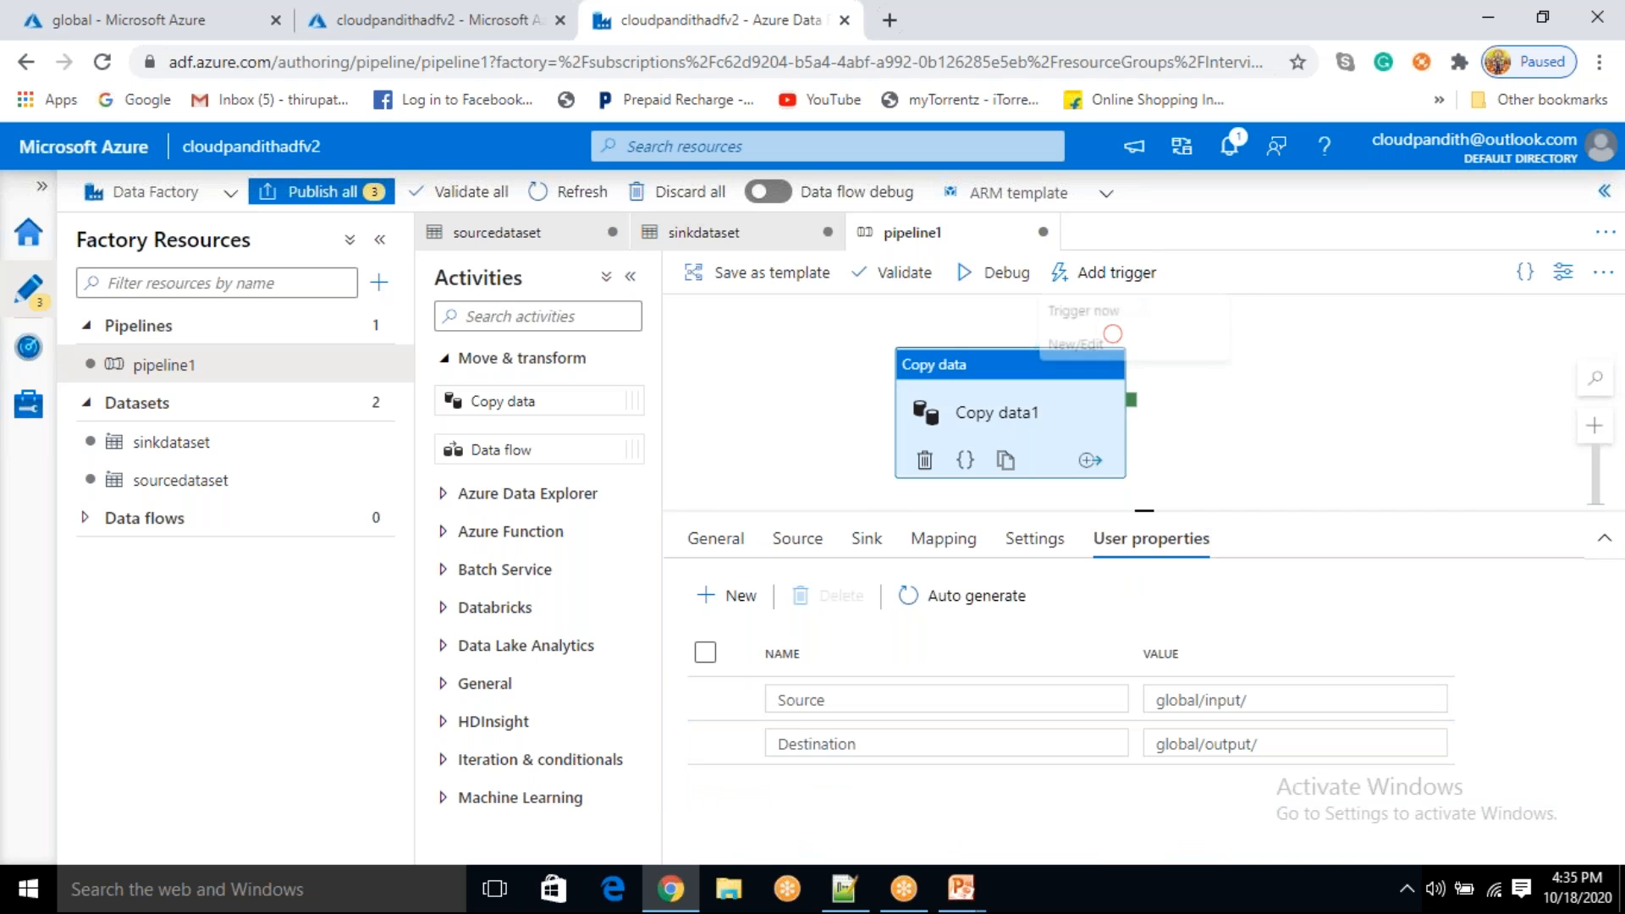
left_click(1119, 352)
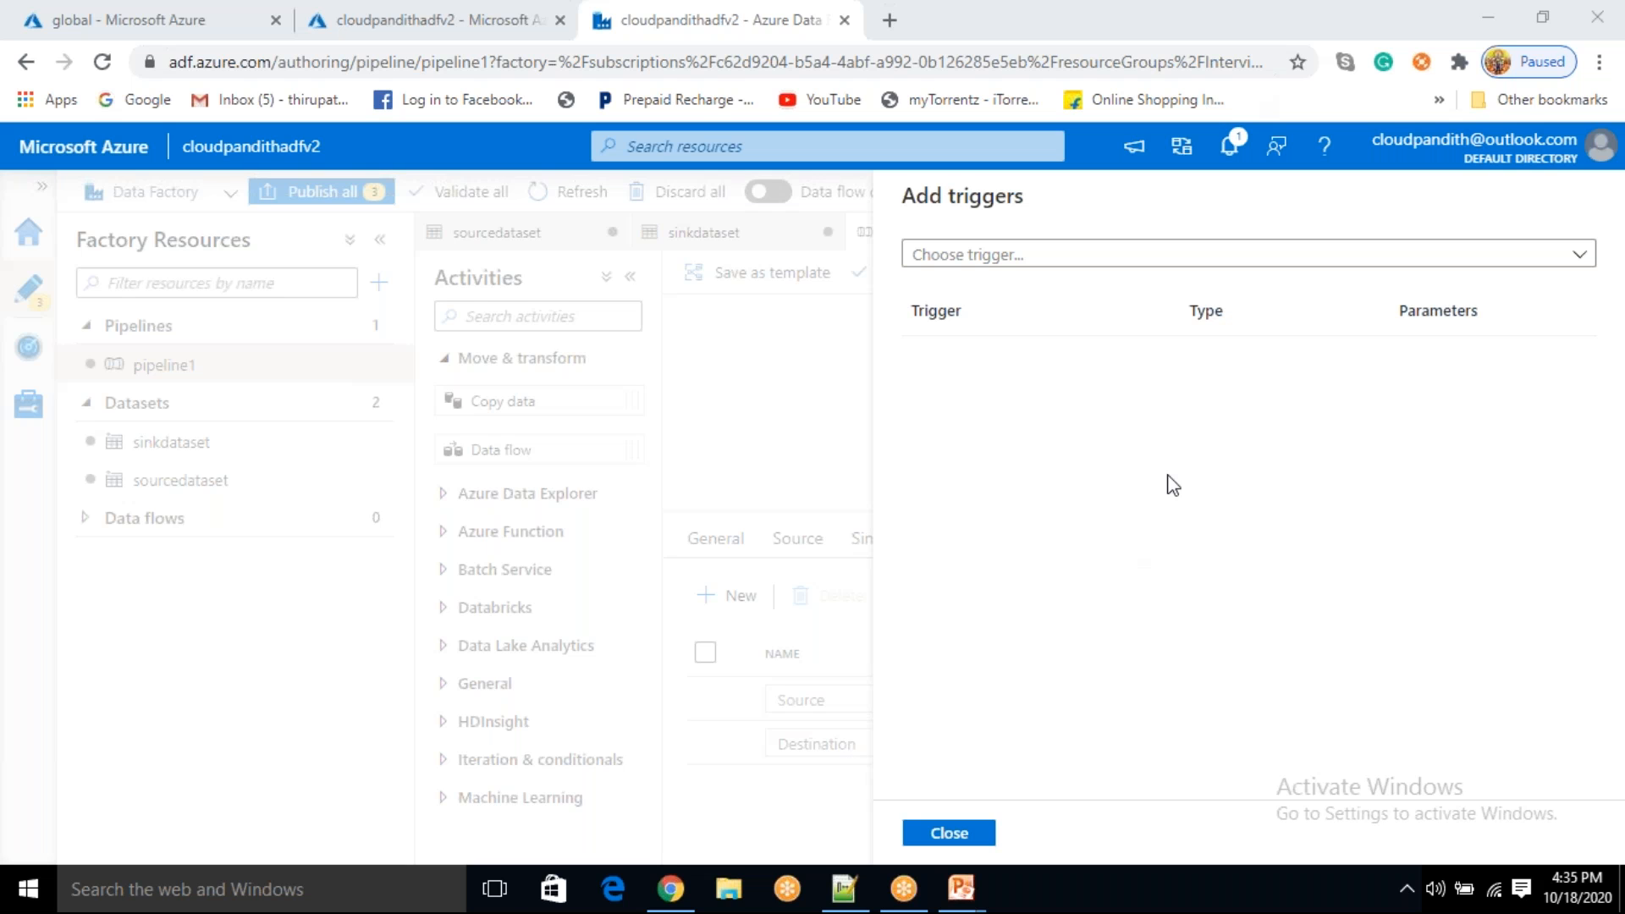
left_click(967, 834)
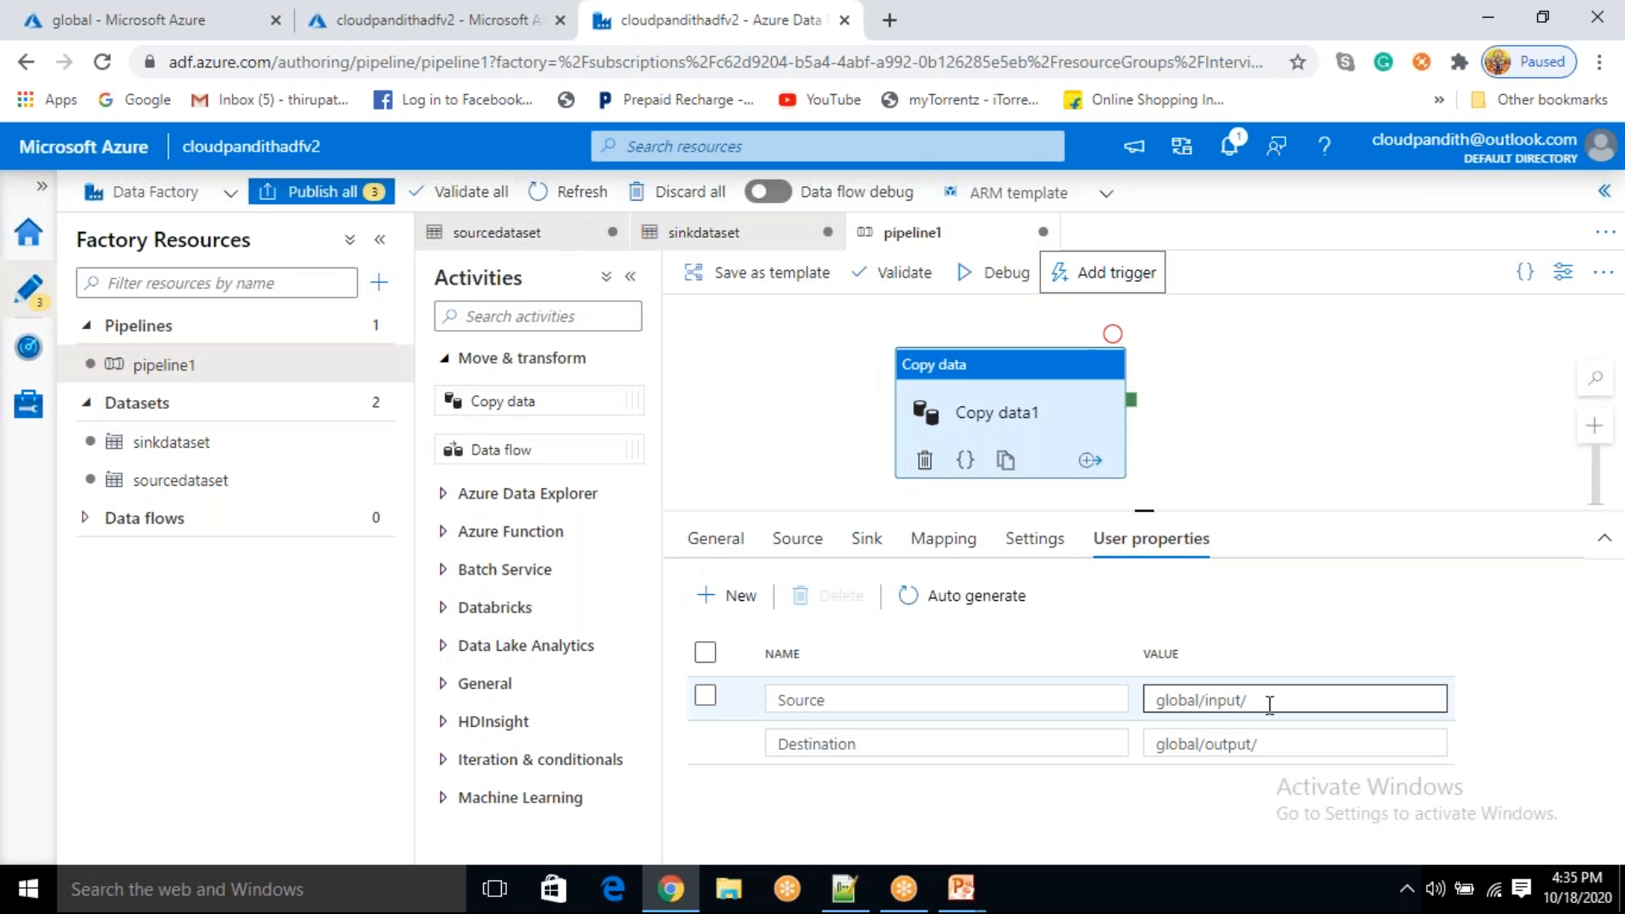
- Compare the source path in Copy data1's user properties with the activity's source settings
left_click(1269, 705)
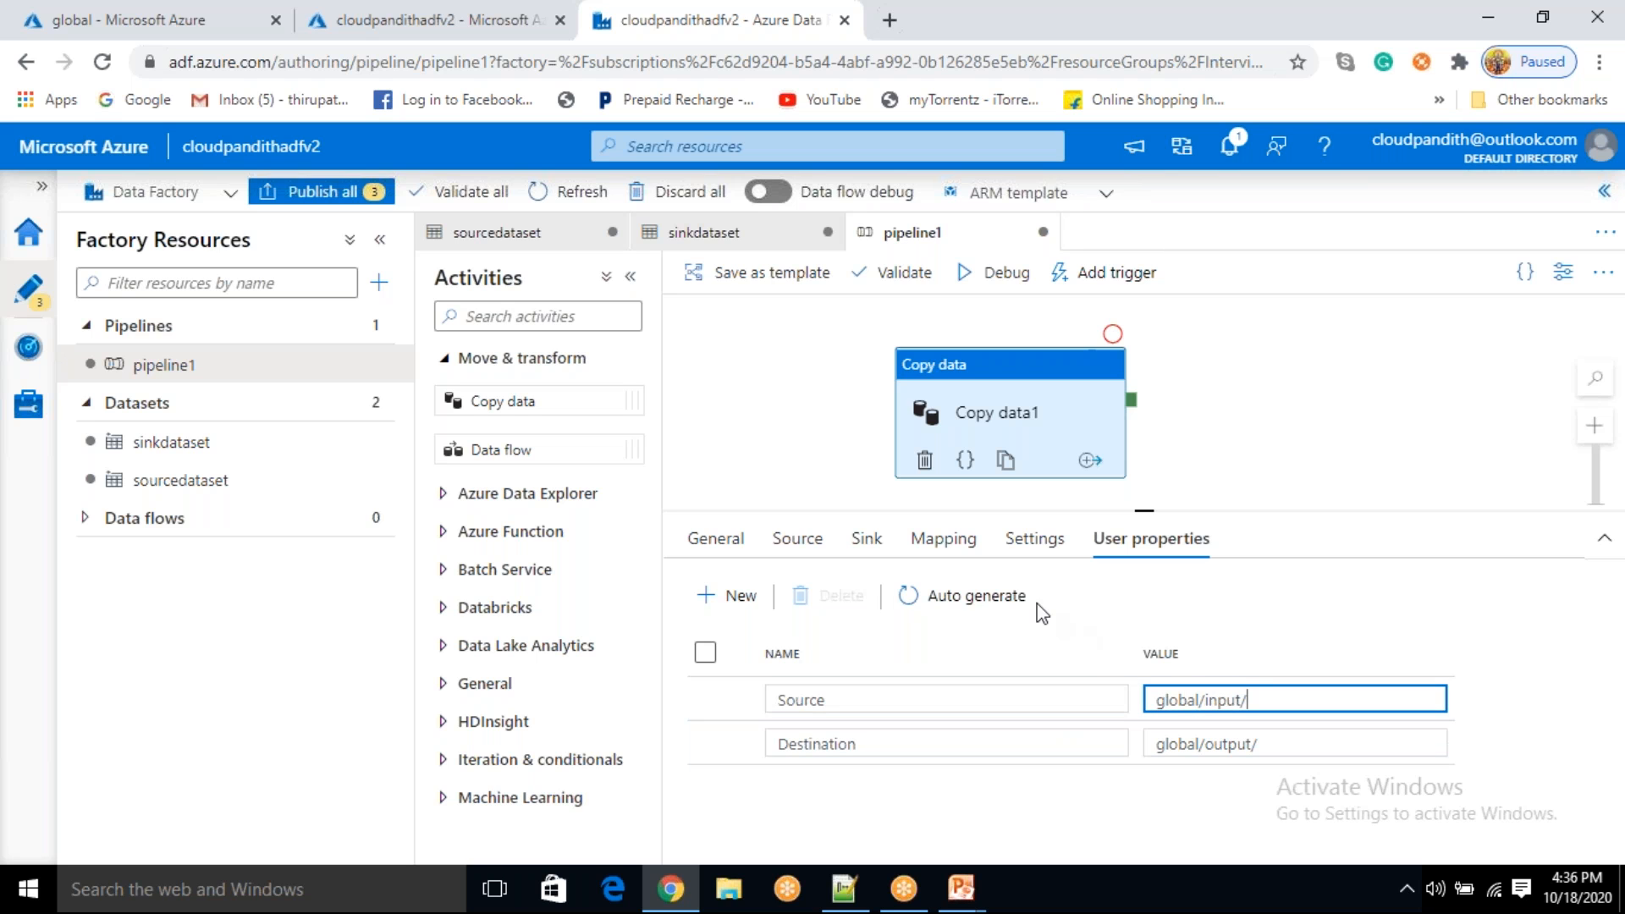
left_click(790, 541)
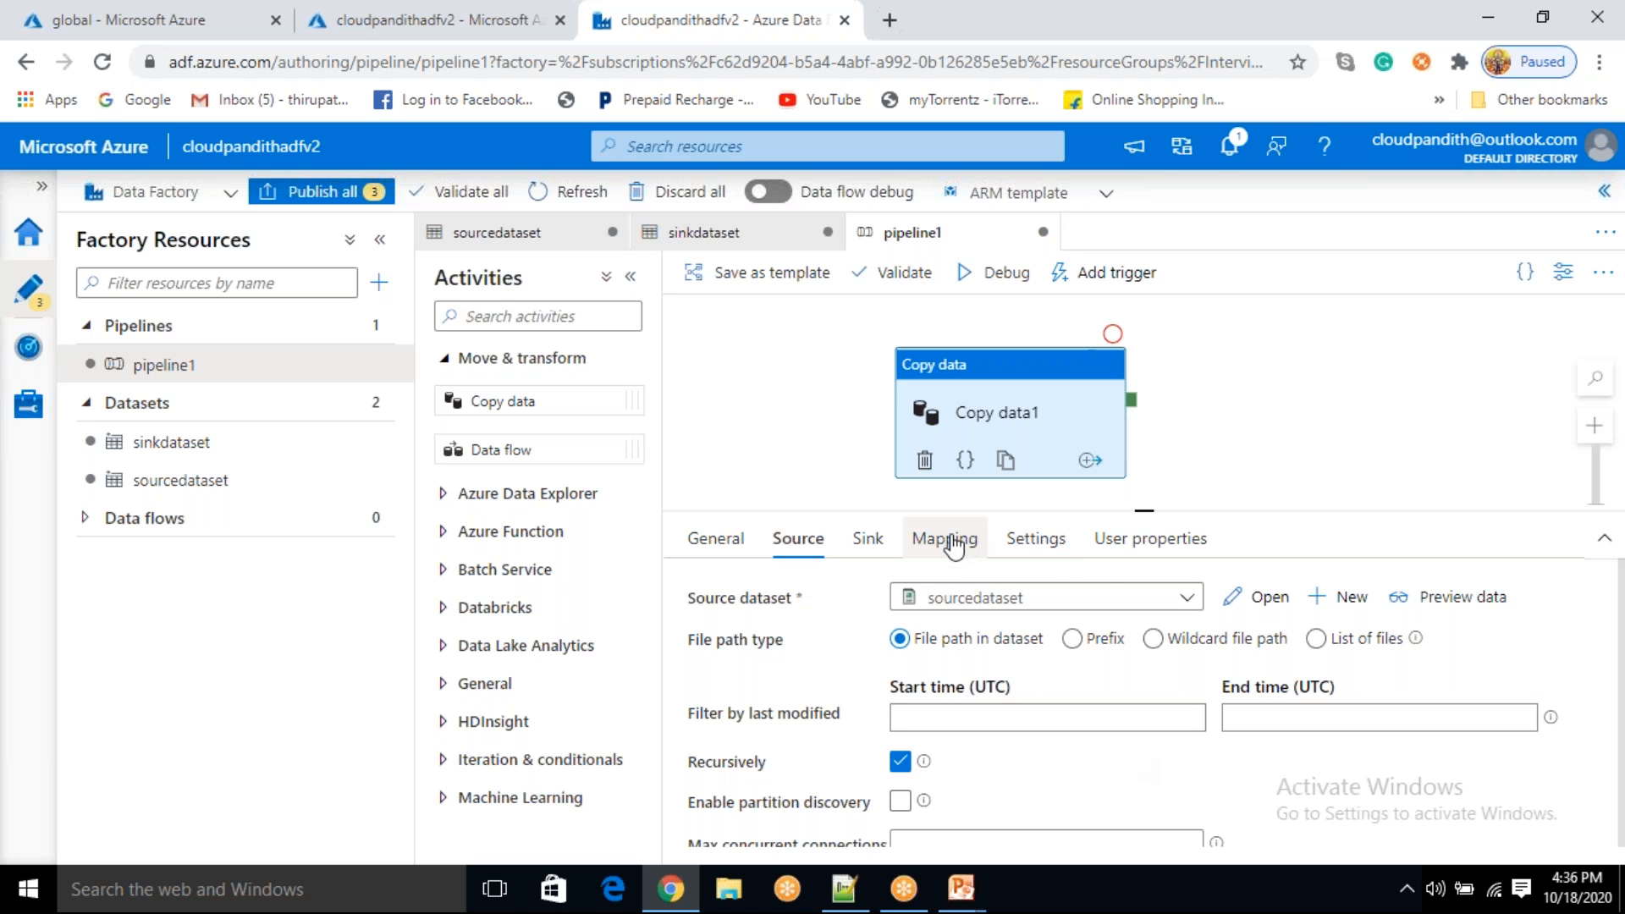
left_click(1132, 541)
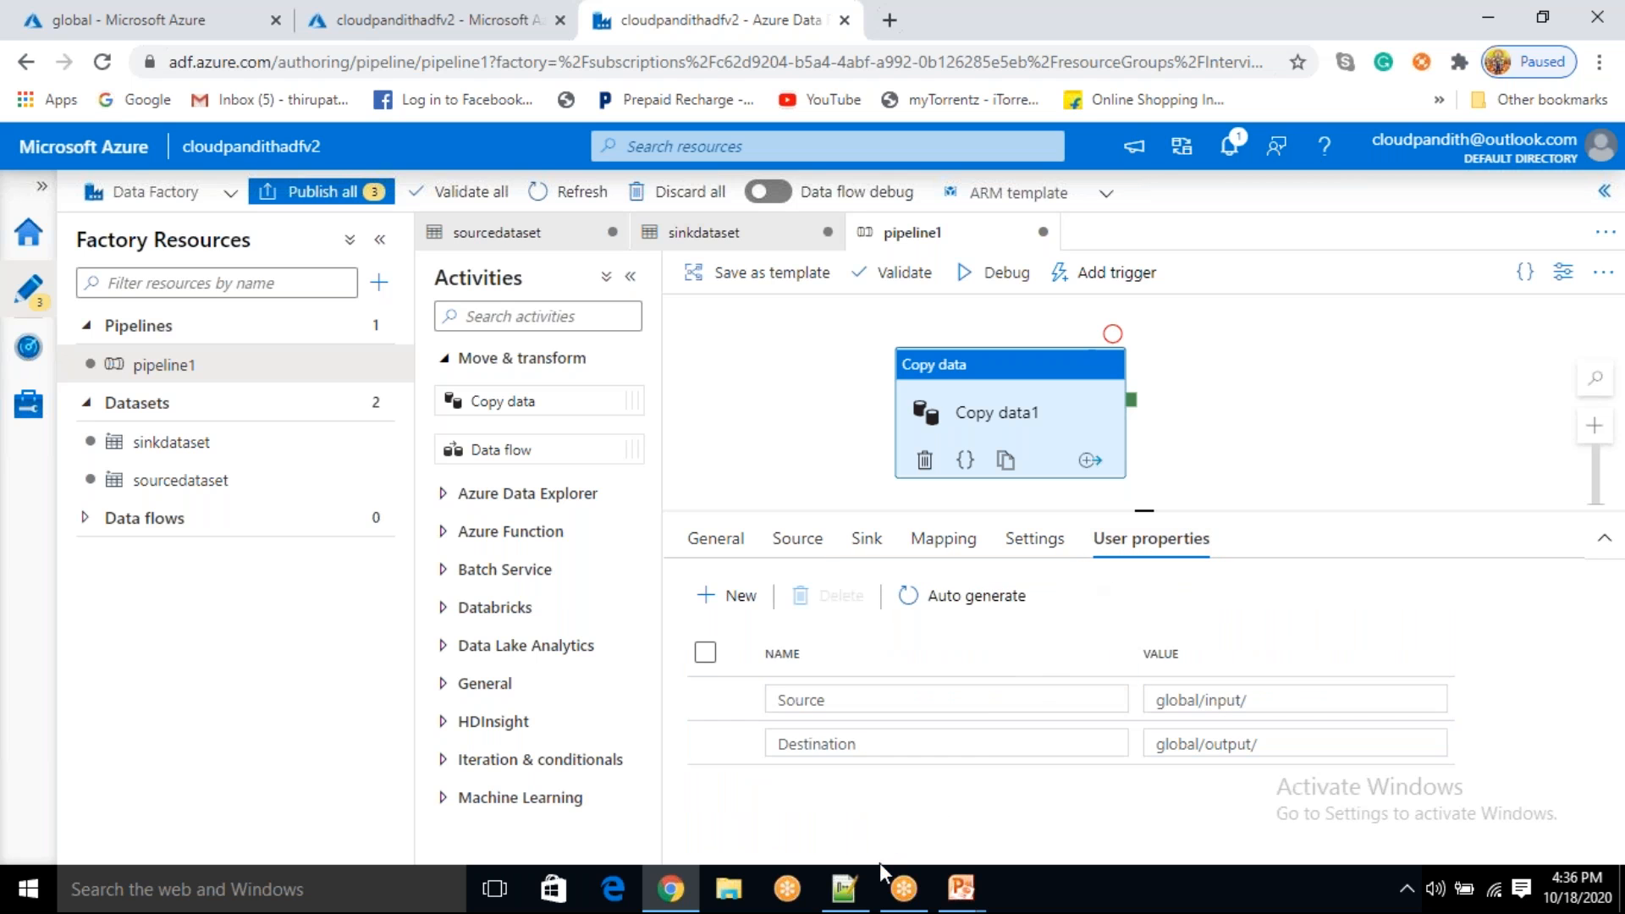
- Switch to Notepad++ and examine the source path noted on line 5
left_click(846, 893)
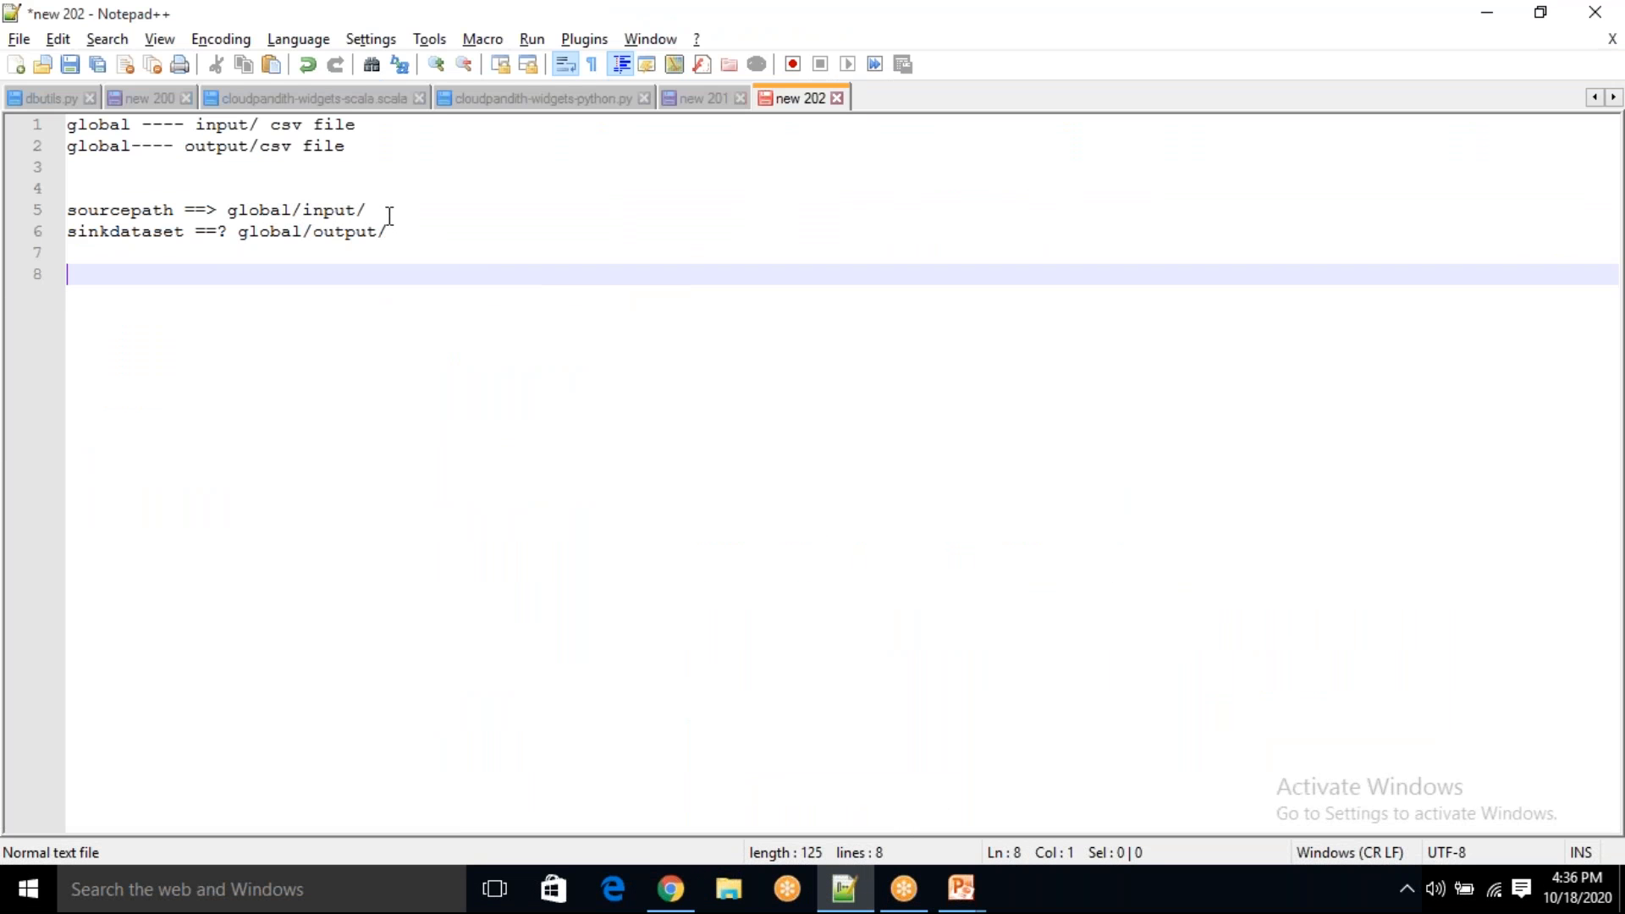
left_click_drag(365, 210, 231, 212)
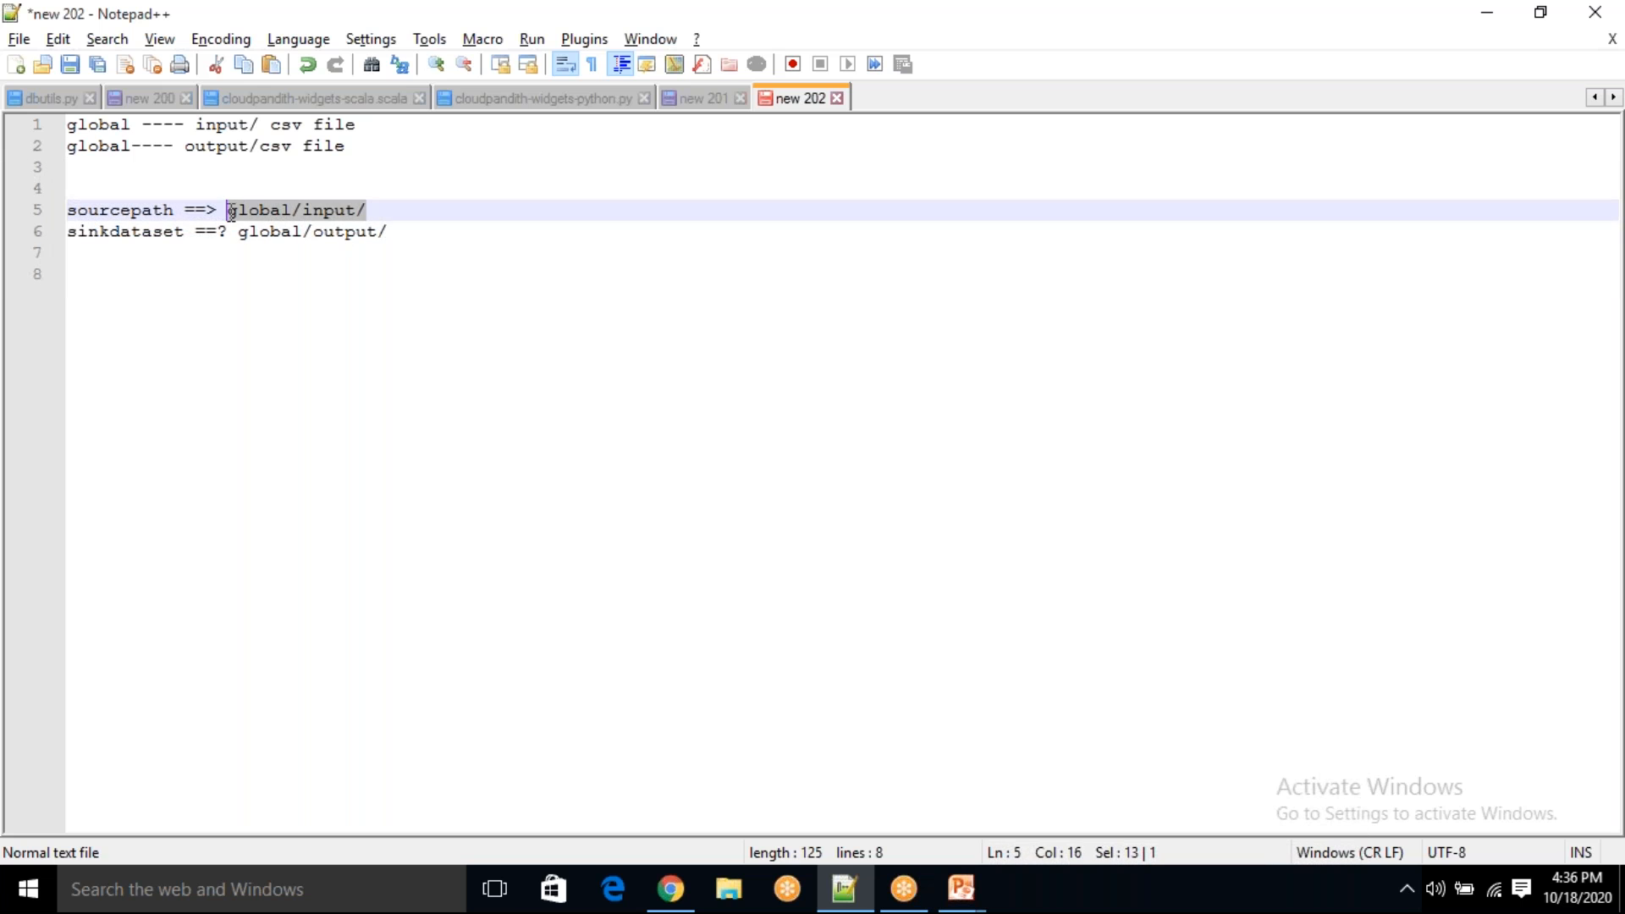
mouse_move(377, 210)
left_mouse_down()
mouse_move(229, 225)
mouse_move(386, 206)
left_mouse_up()
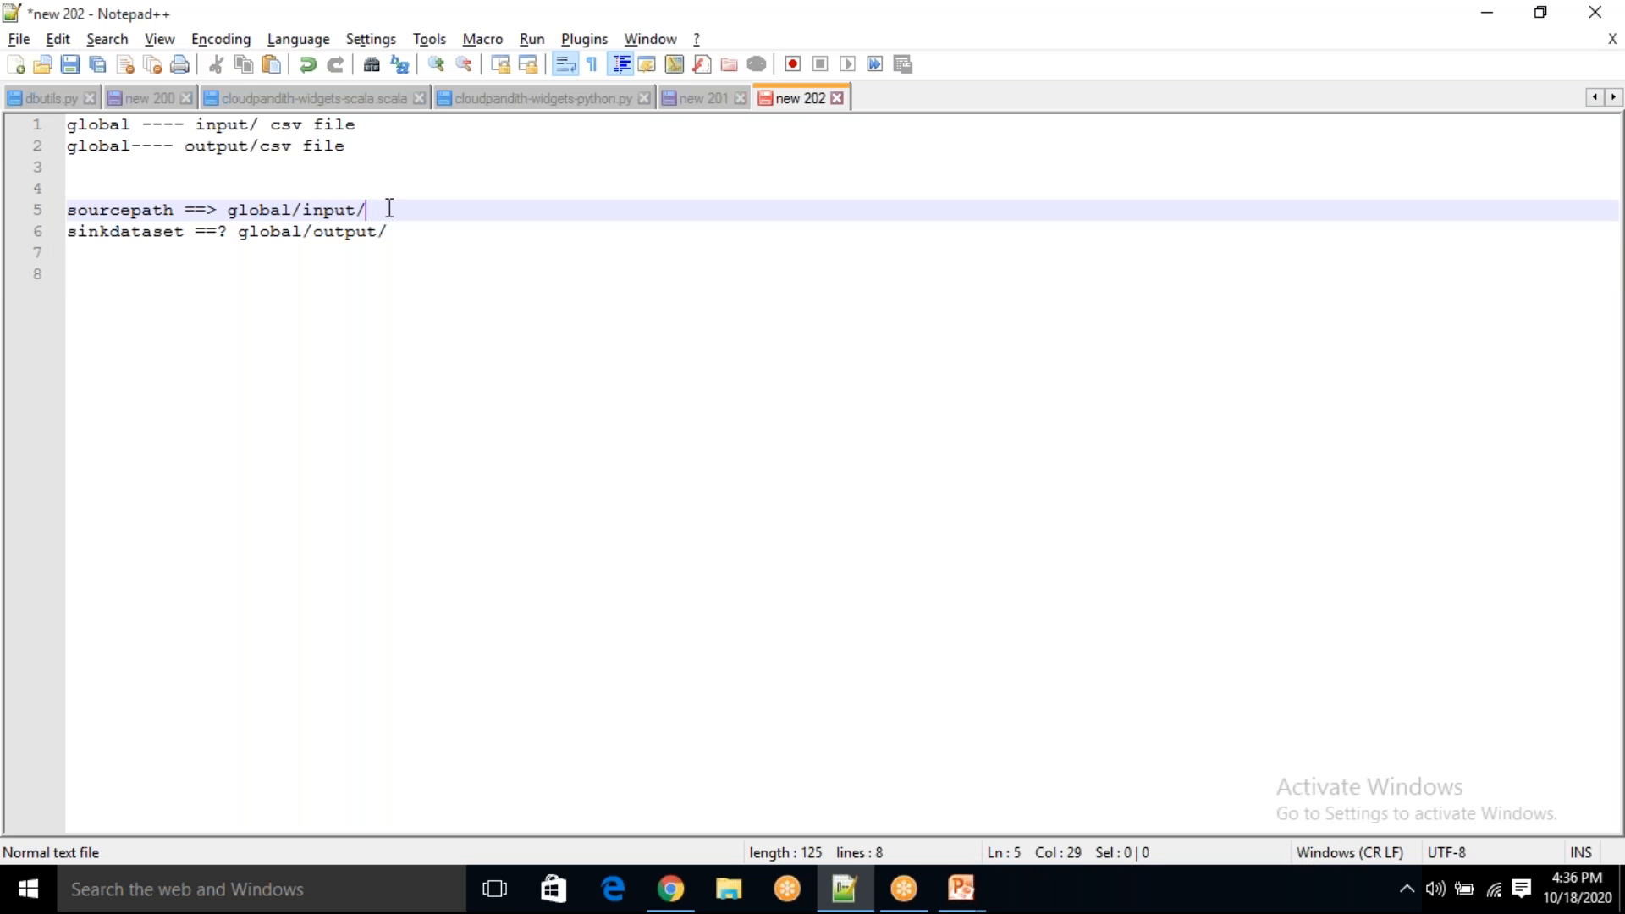
- Return to Azure Data Factory and set Copy data1's source to a wildcard file path with .csv as the file name
key("alt+Tab")
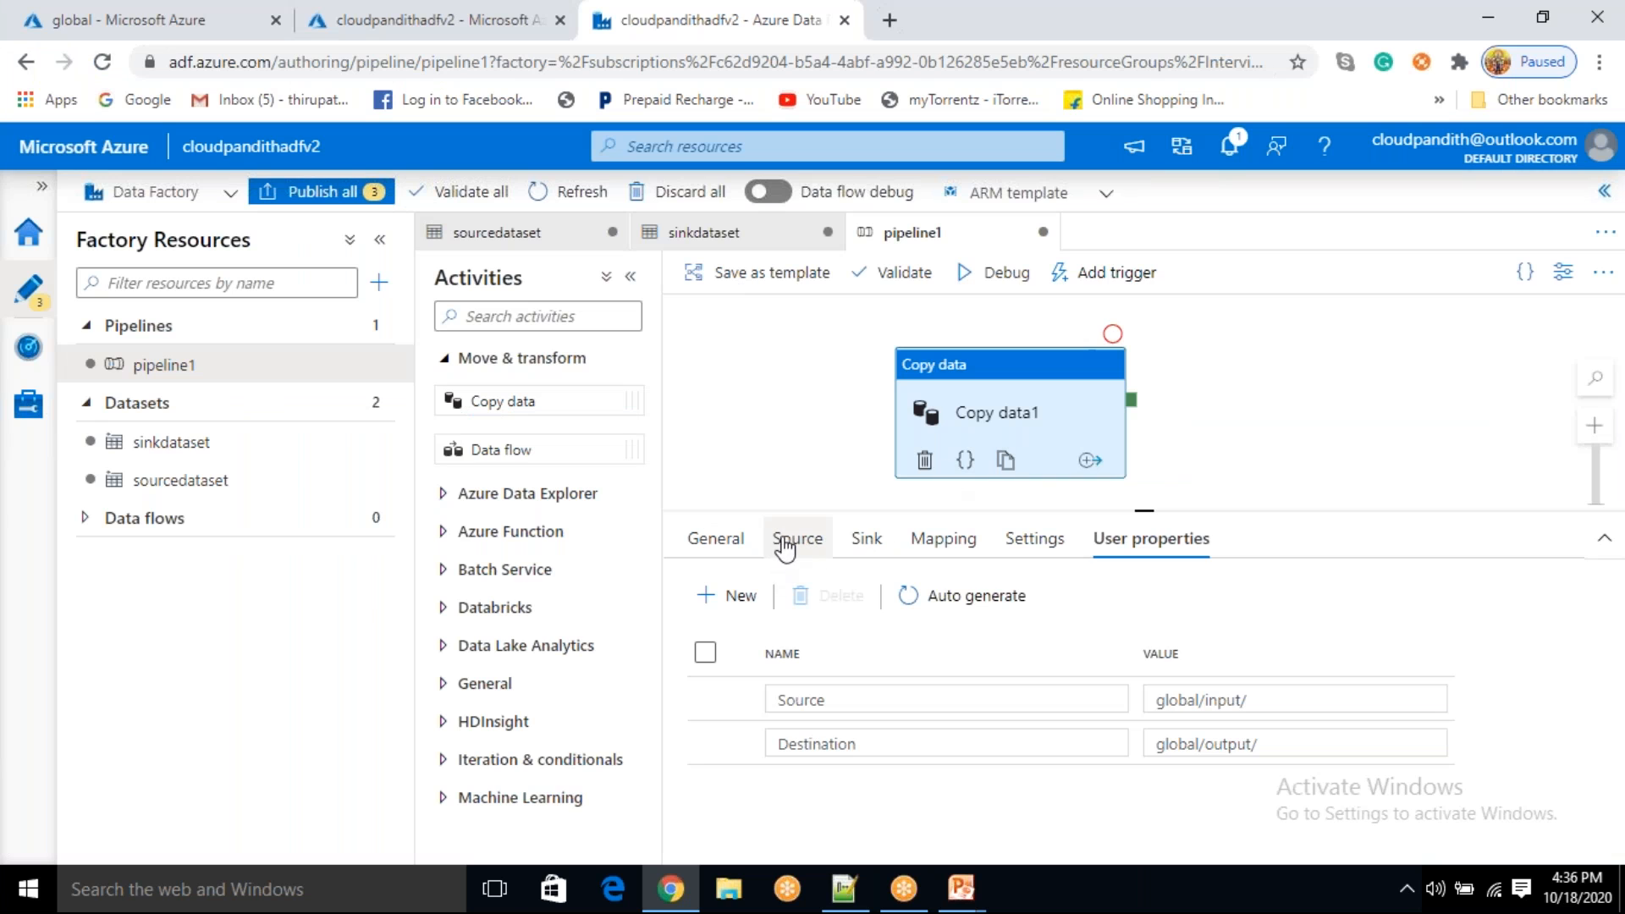
left_click(787, 545)
left_click(1153, 640)
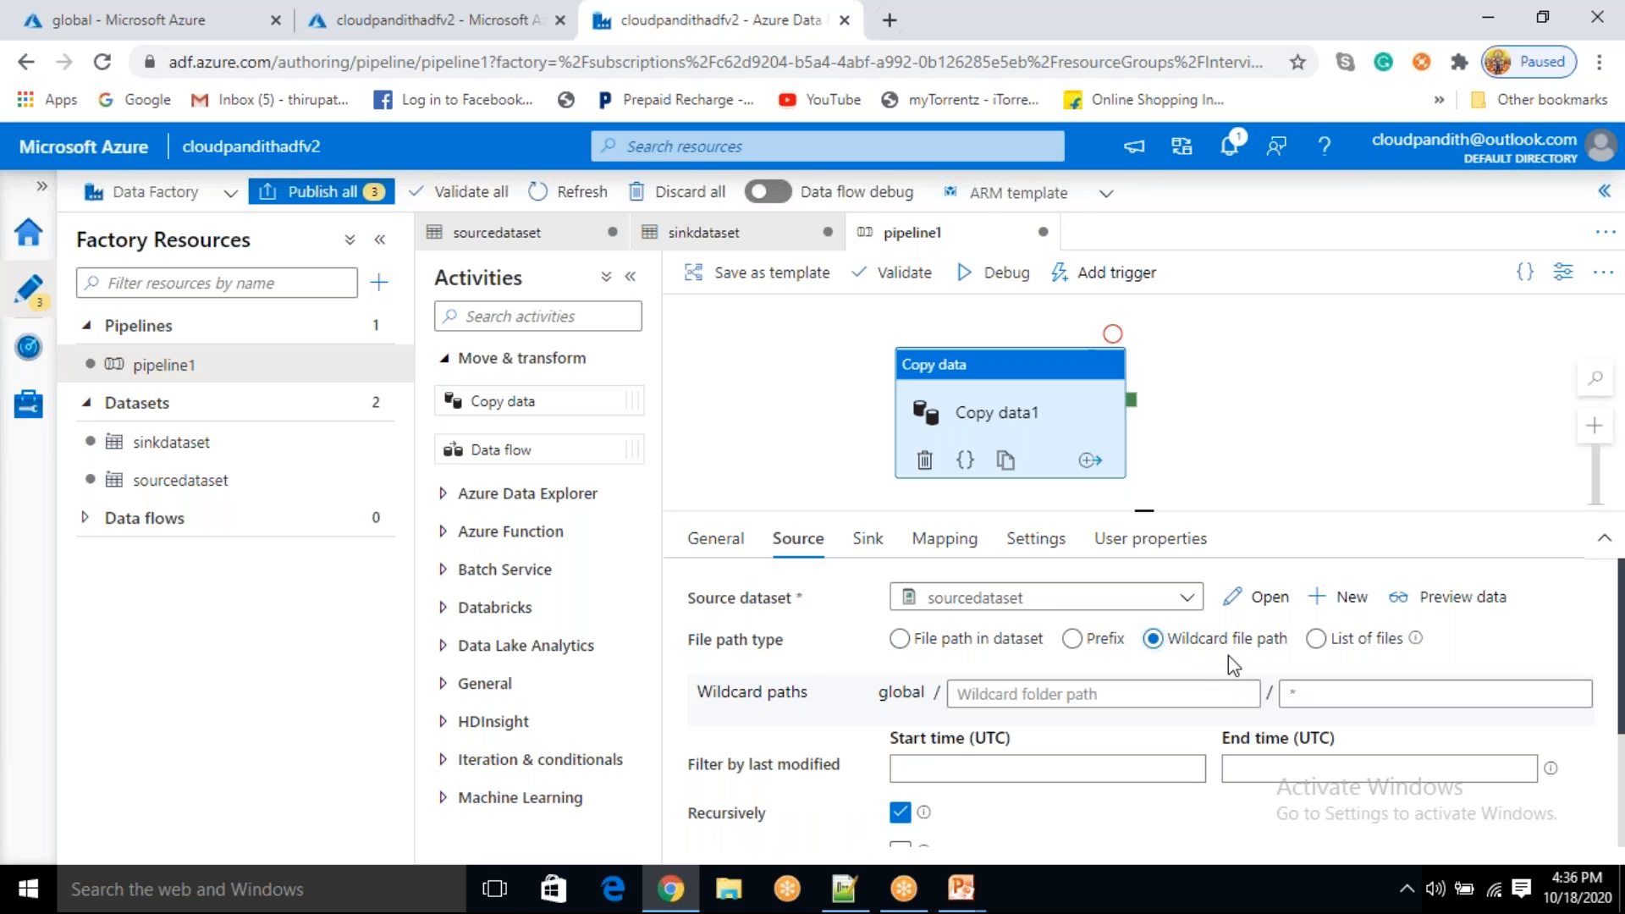
left_click(1333, 700)
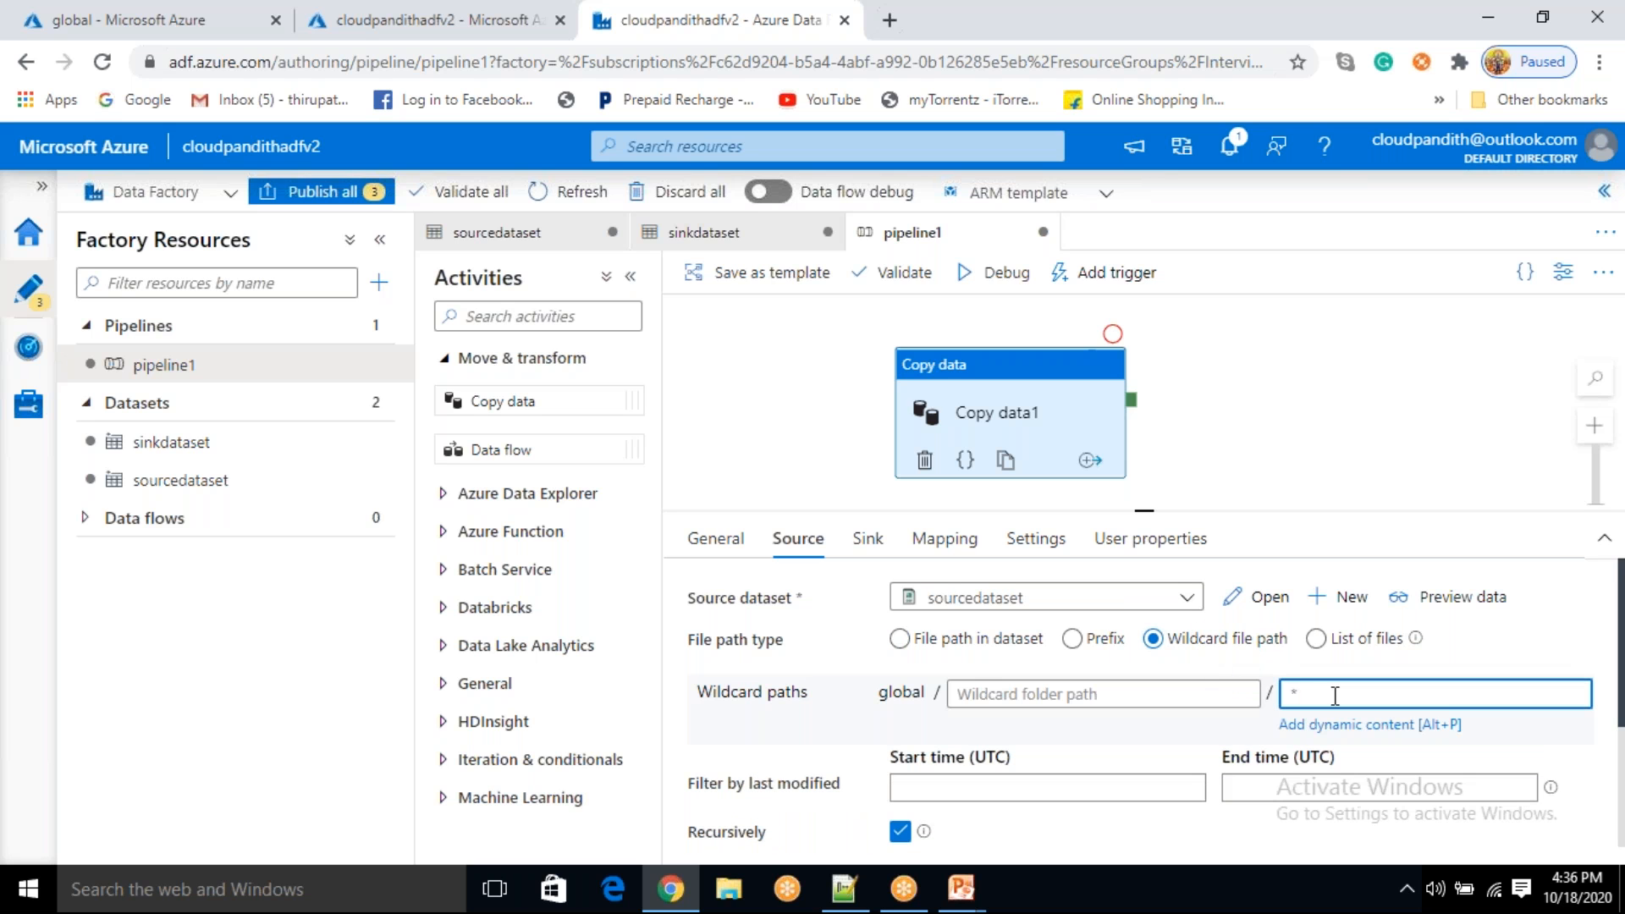
type(".csv")
left_click_drag(1334, 695, 1295, 699)
- Re-examine the source path noted on line 5 in Notepad++, and return to Azure Data Factory
left_click(844, 888)
left_click_drag(382, 209, 293, 209)
left_click(281, 210)
double_click(281, 210)
left_click(431, 192)
key("alt+Tab")
- Move the Copy data1 activity slightly higher on the canvas and review its user properties
left_click(1150, 538)
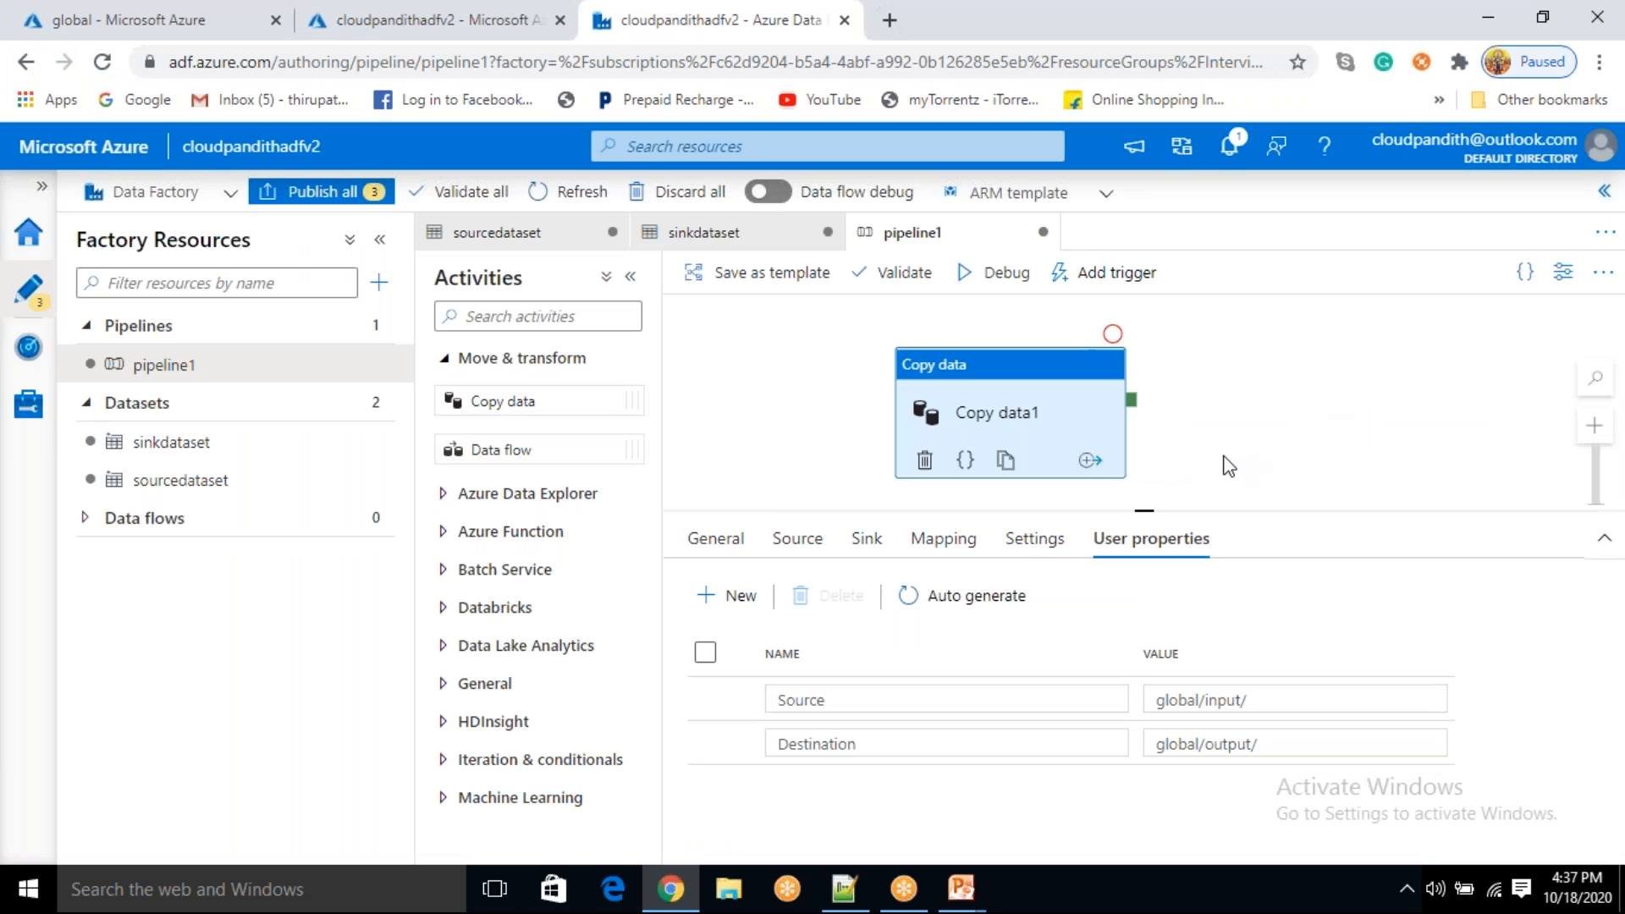
left_click_drag(1024, 386, 1024, 370)
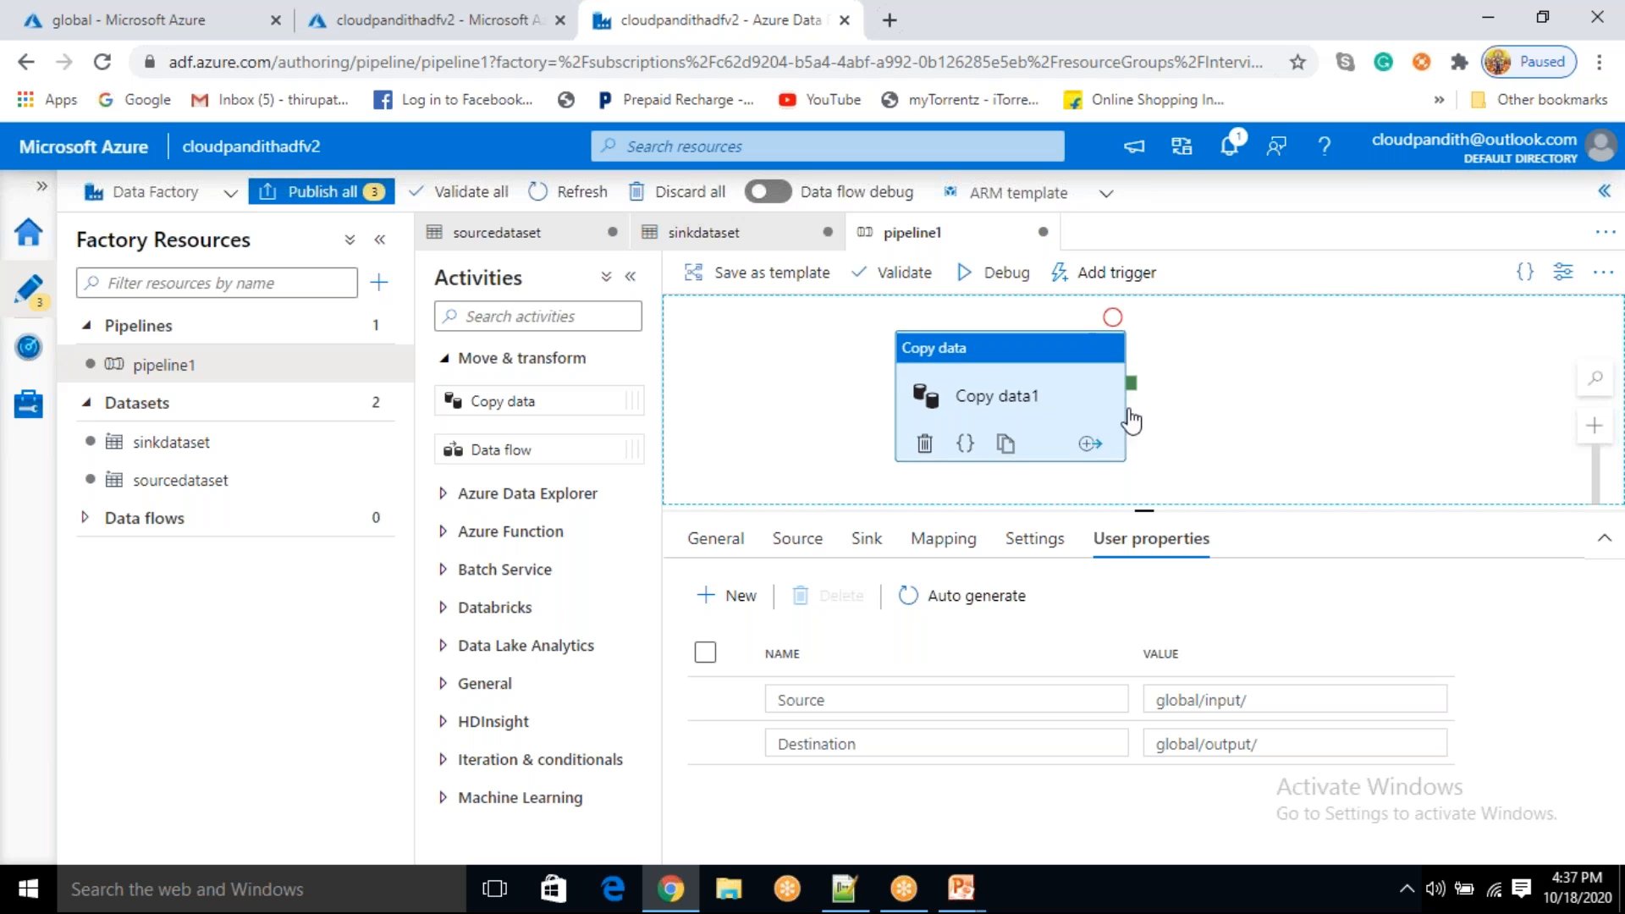
left_click(1251, 446)
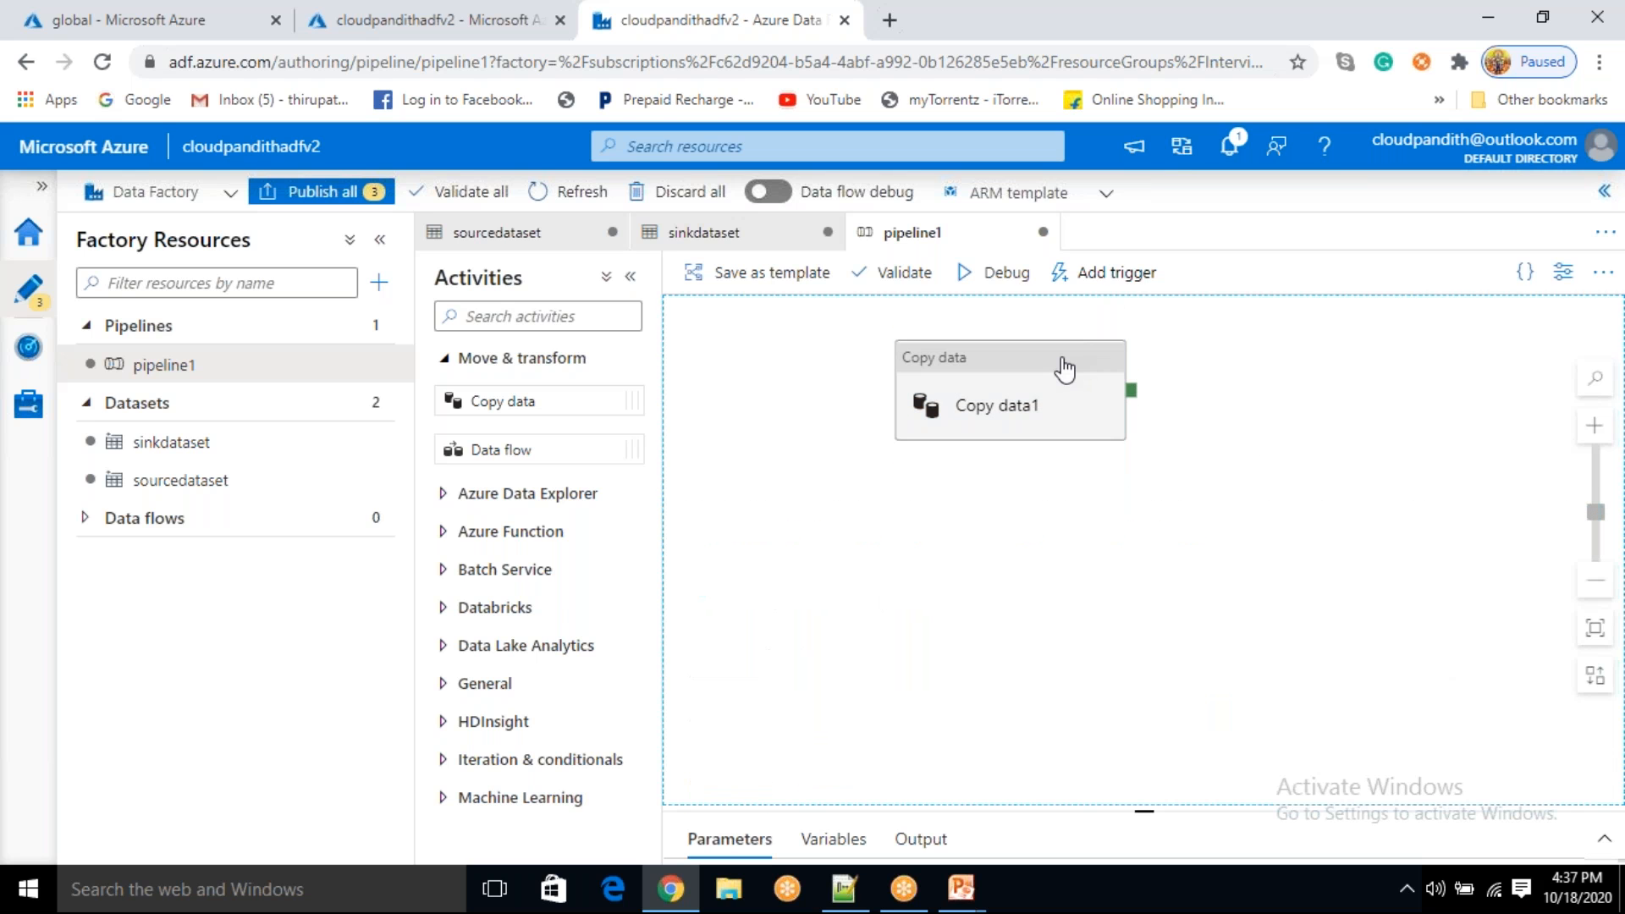
left_click(1100, 406)
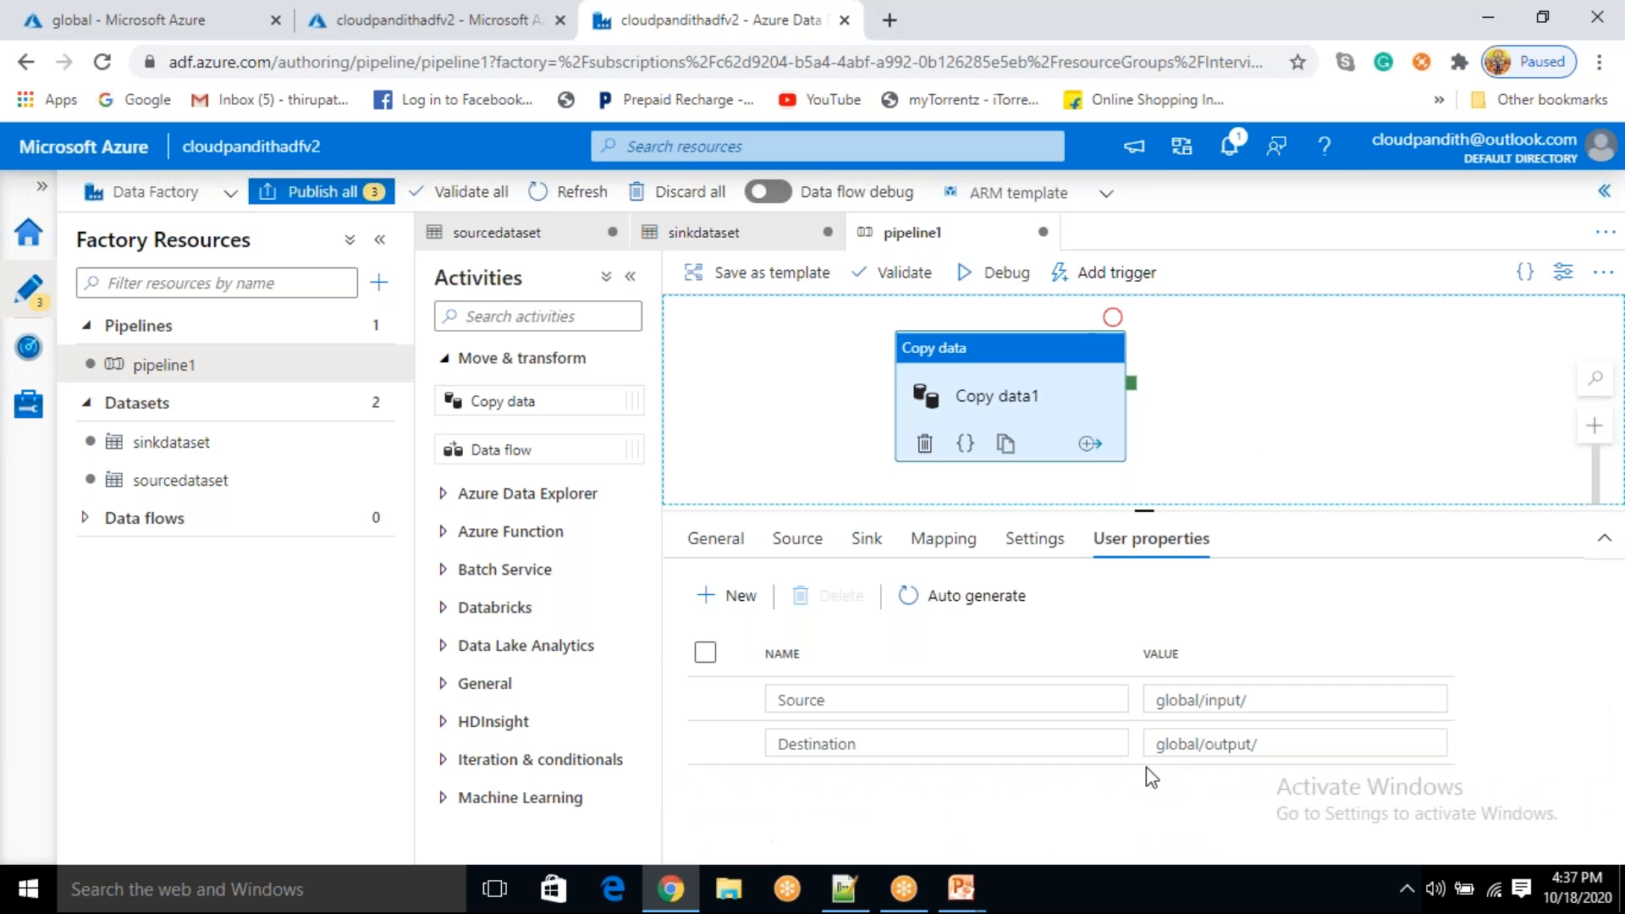
- Start a new trigger for pipeline1 and name it eventtrigger
left_click(1102, 292)
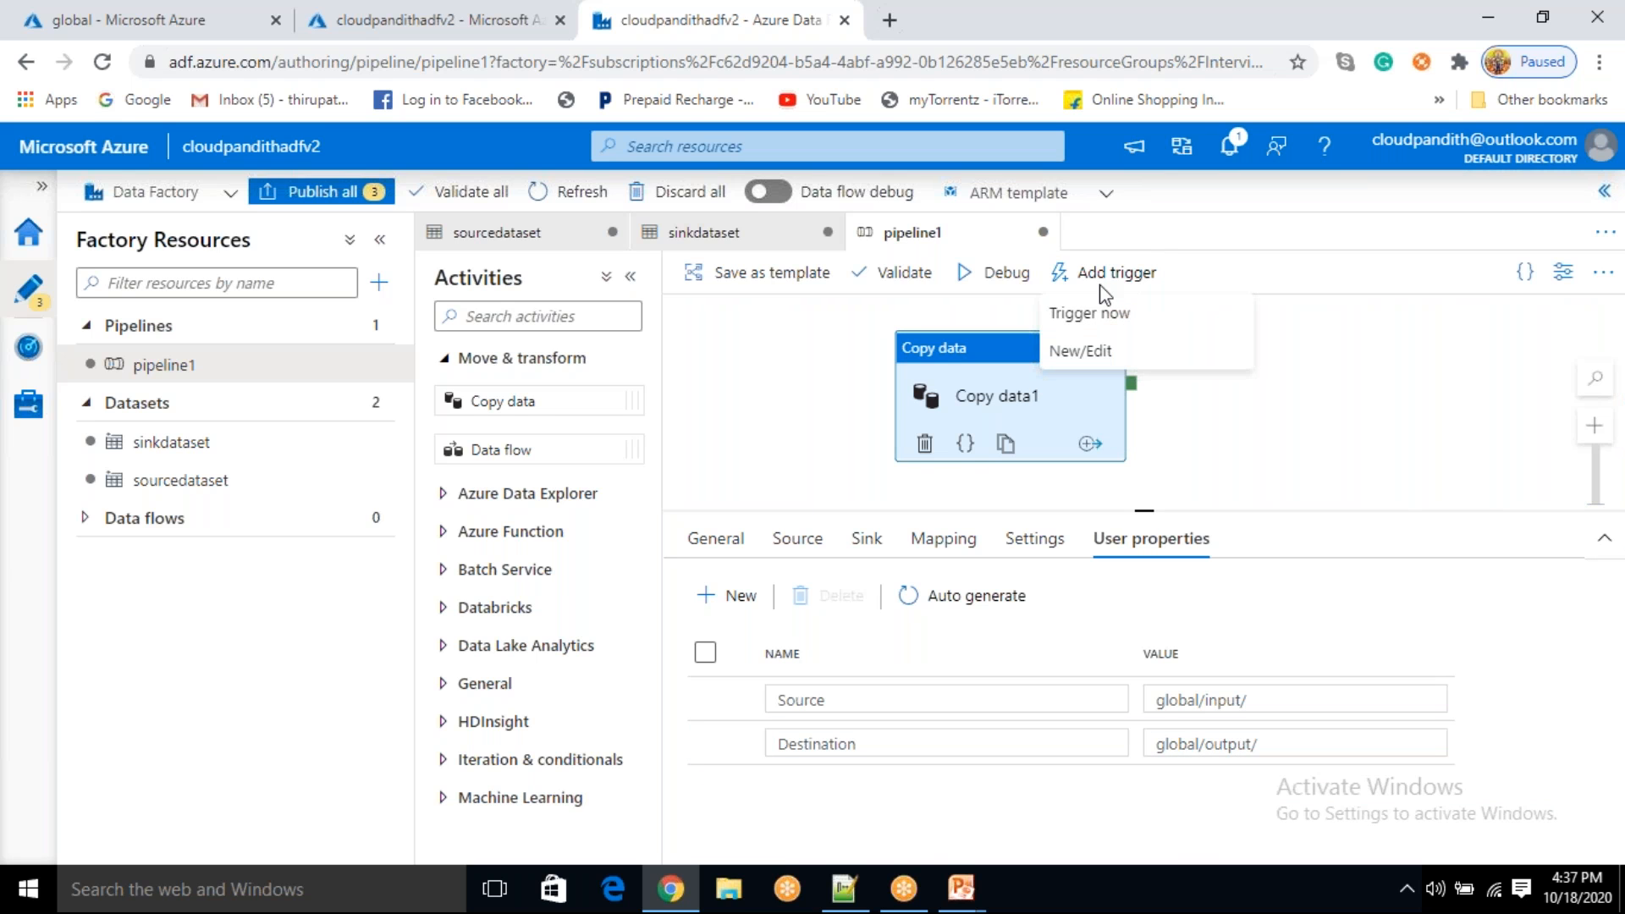
left_click(1095, 361)
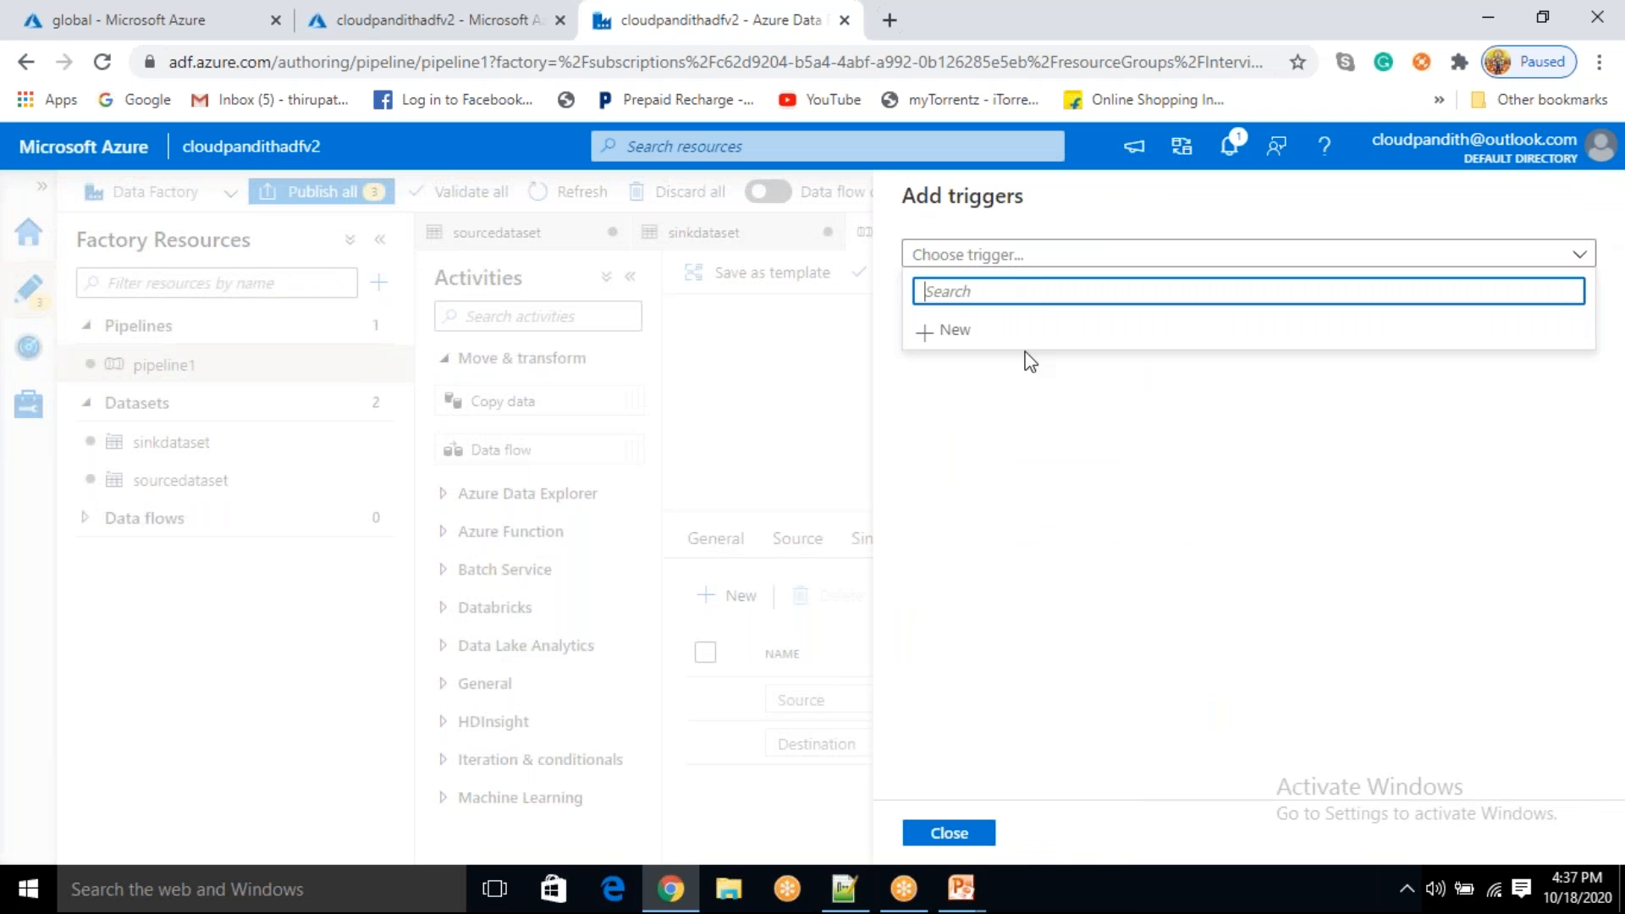
left_click(957, 335)
triple_click(1005, 270)
key("BackSpace")
type("eventtrigger")
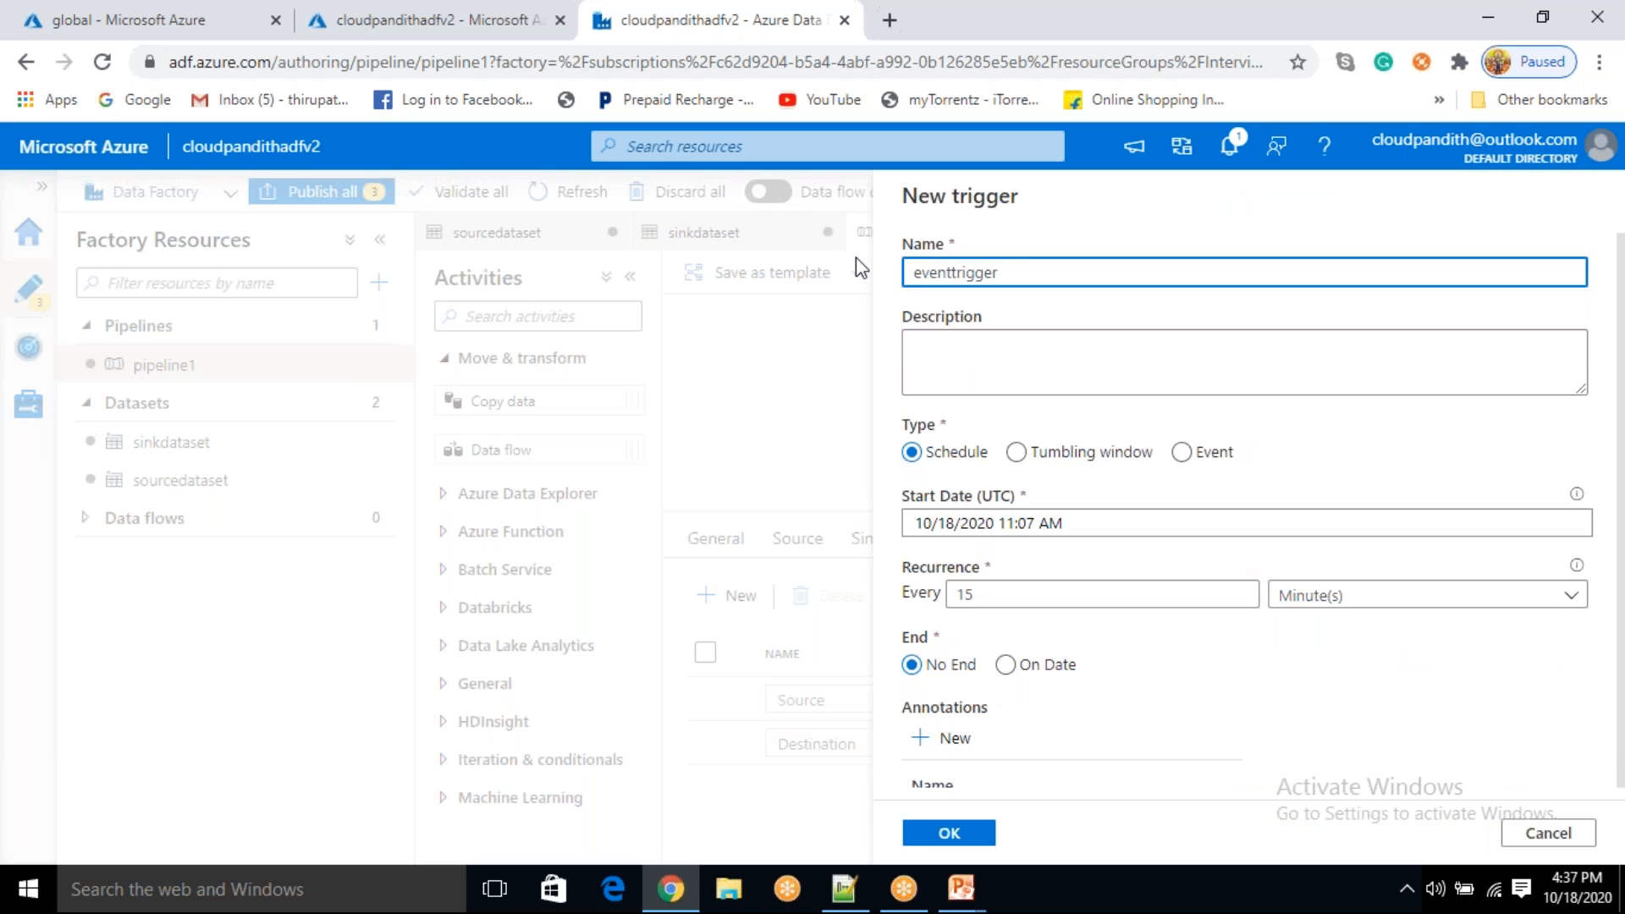
- Enter the trigger description "creeated by cloudpandith" and set the trigger type to Event
left_click(1102, 373)
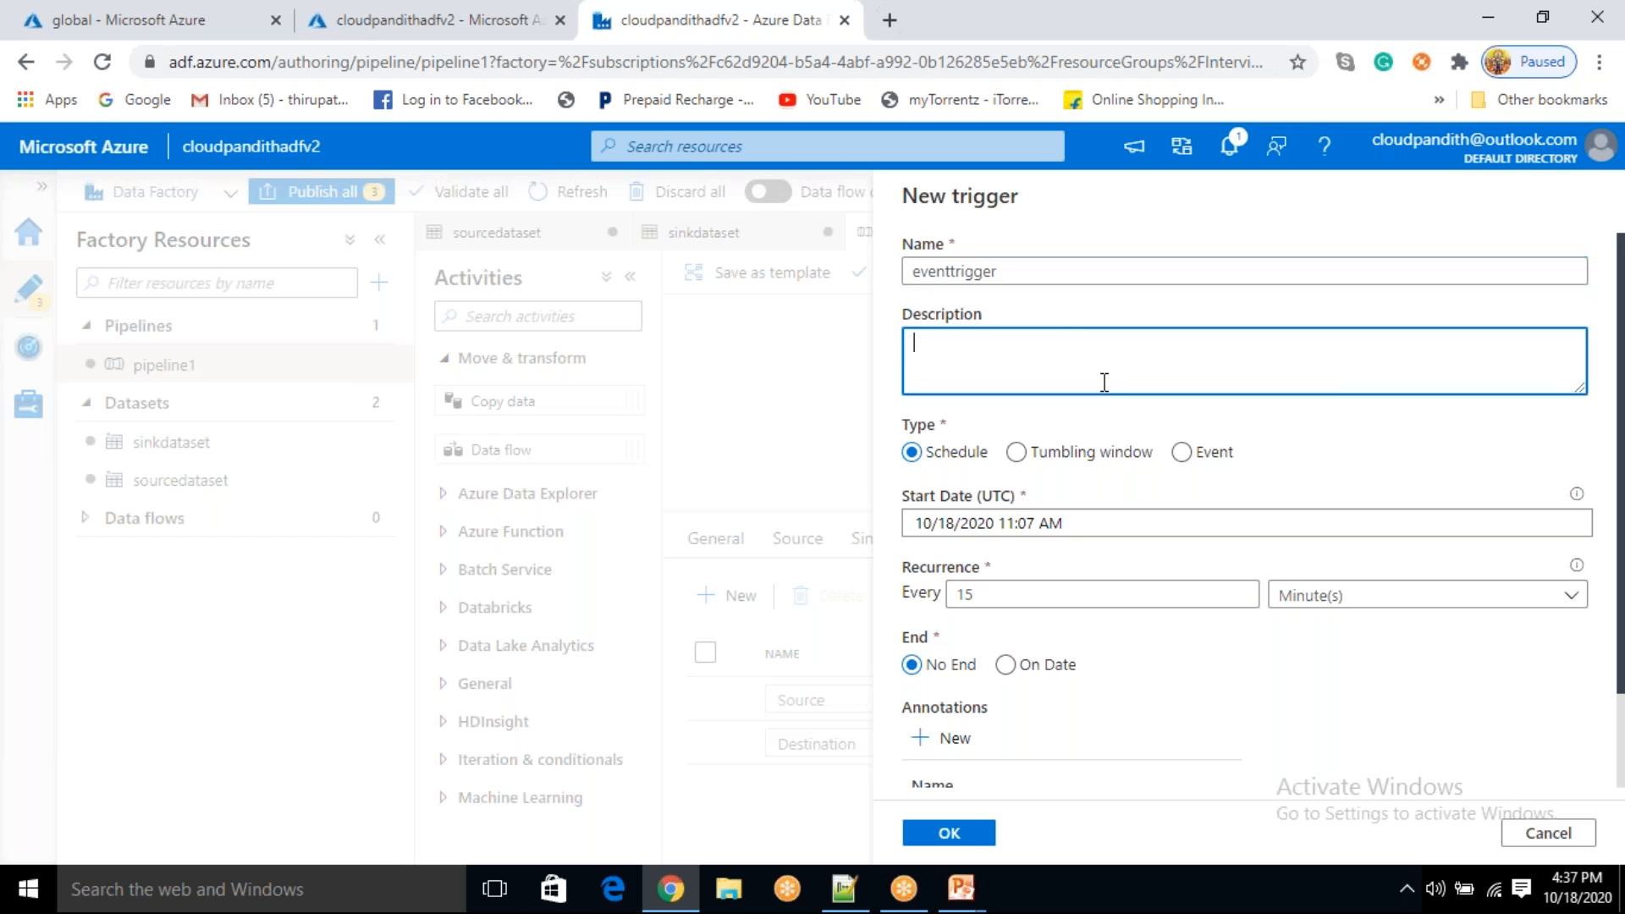
type("creeated by")
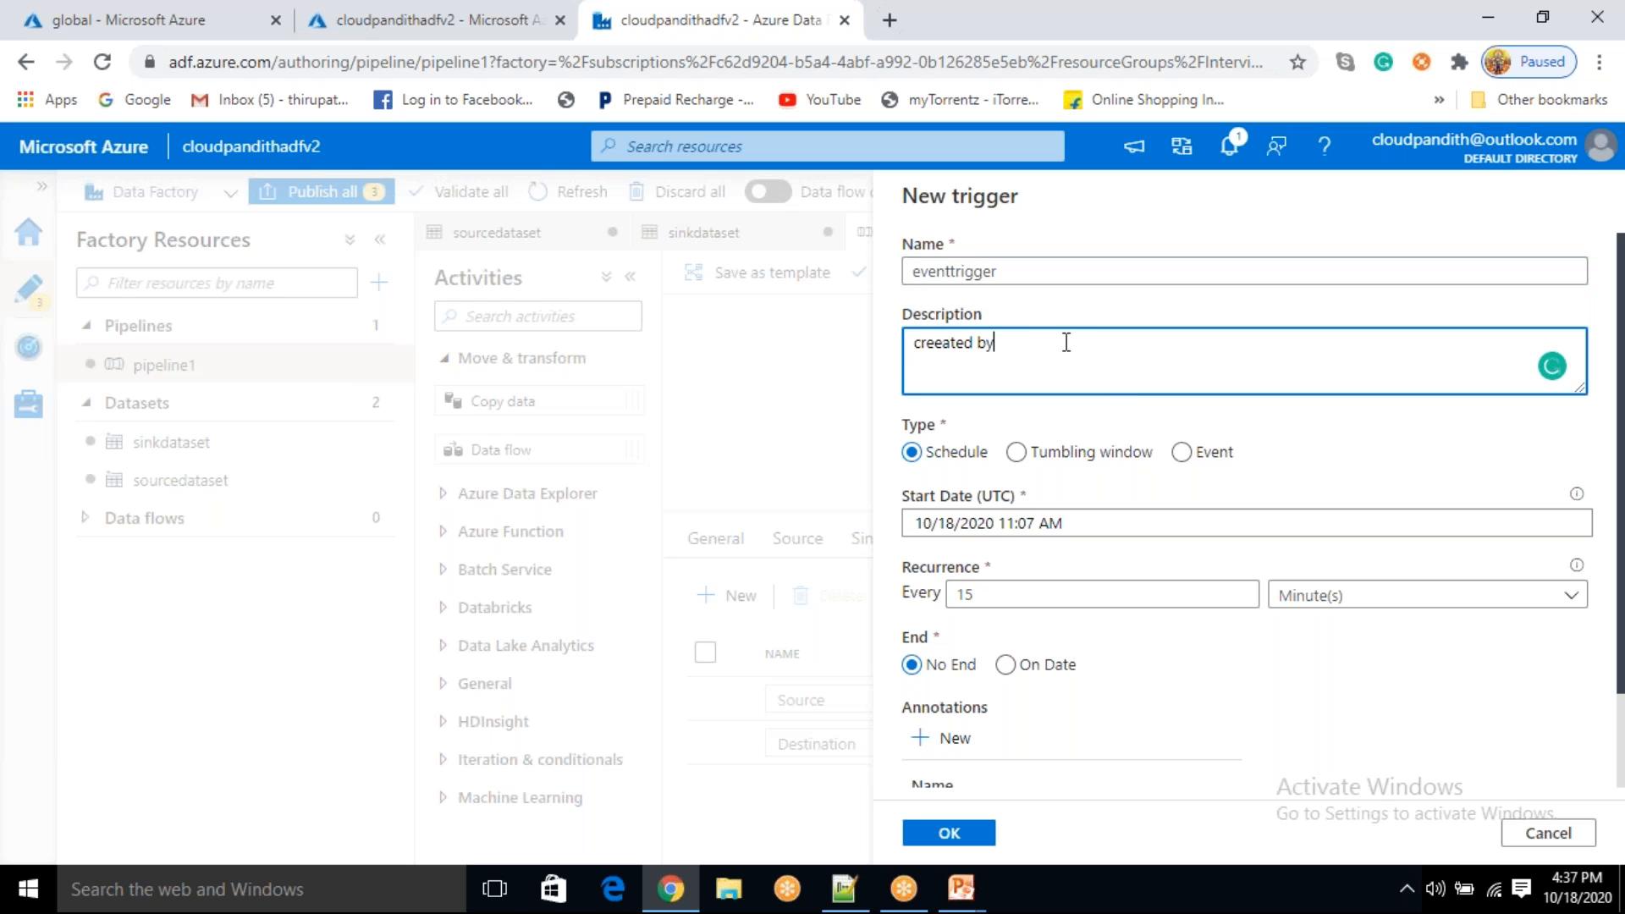
type(" cloudpandith")
left_click(1181, 451)
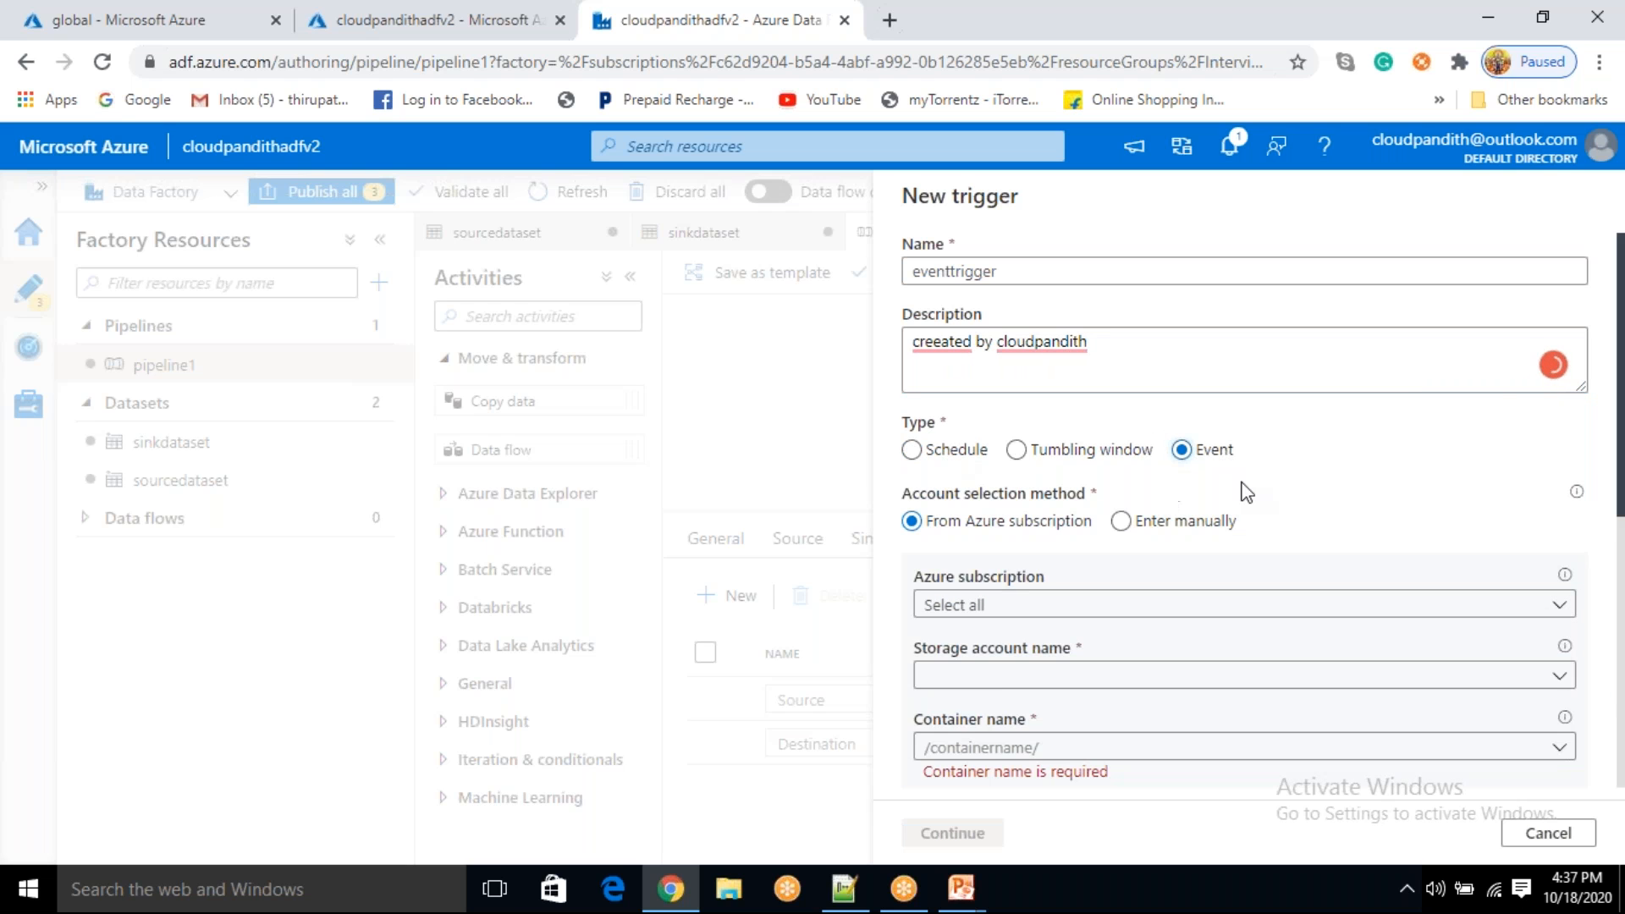
- Set the event trigger's Azure subscription to Free Trial and its storage account to cloudpandithv2storage
scroll(1245, 493, "down", 2)
left_click(1050, 486)
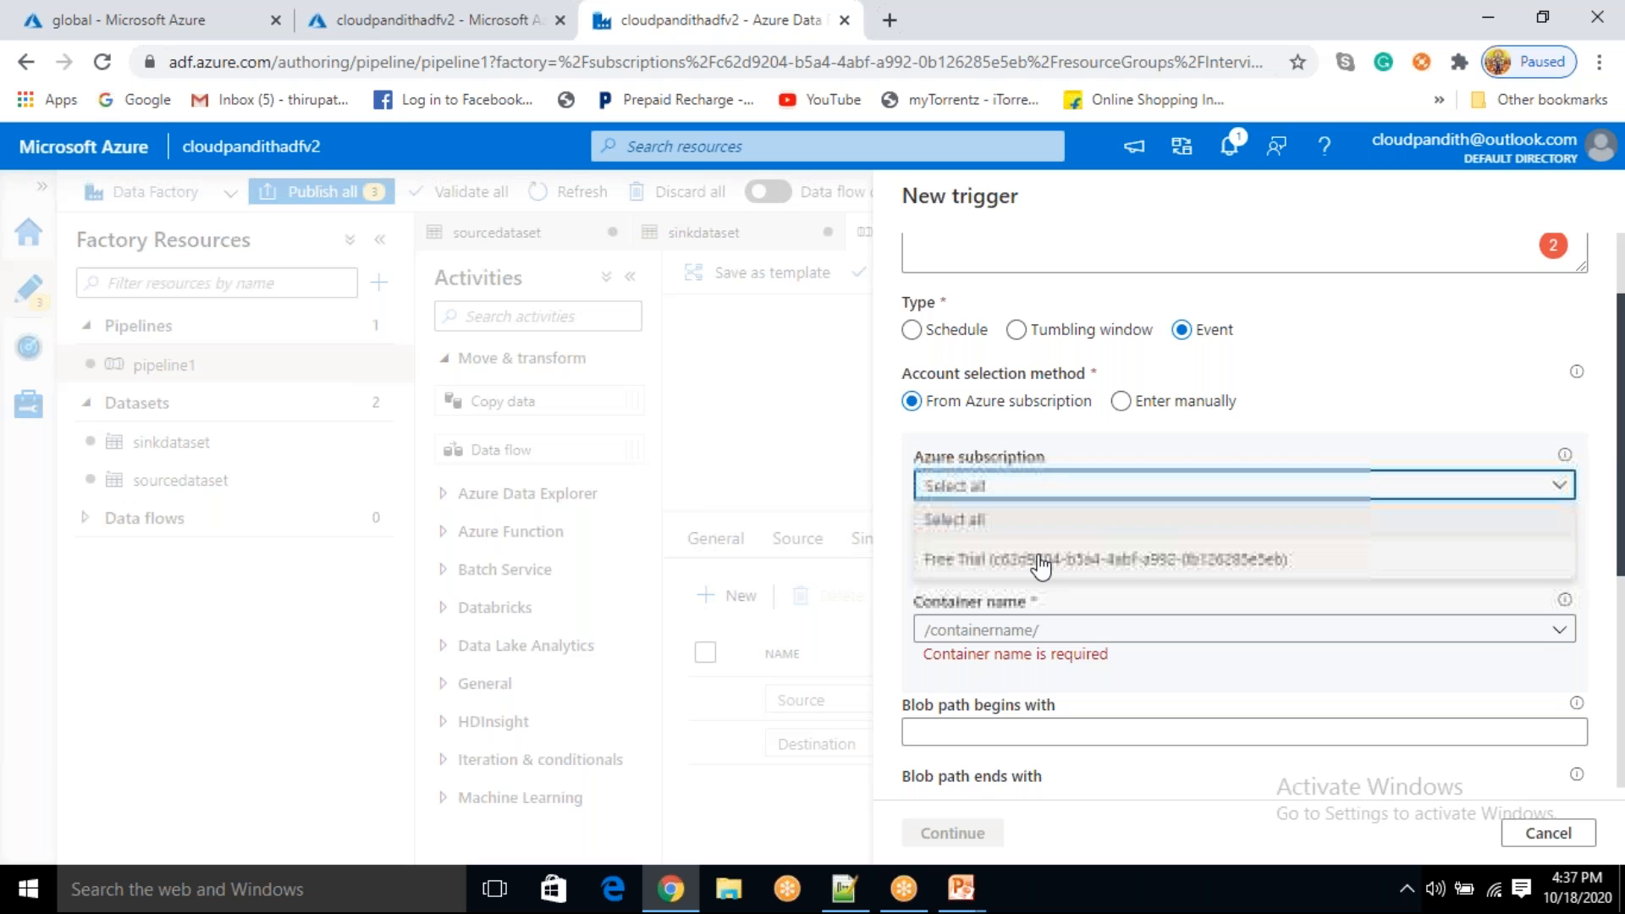
left_click(1041, 560)
left_click(1034, 558)
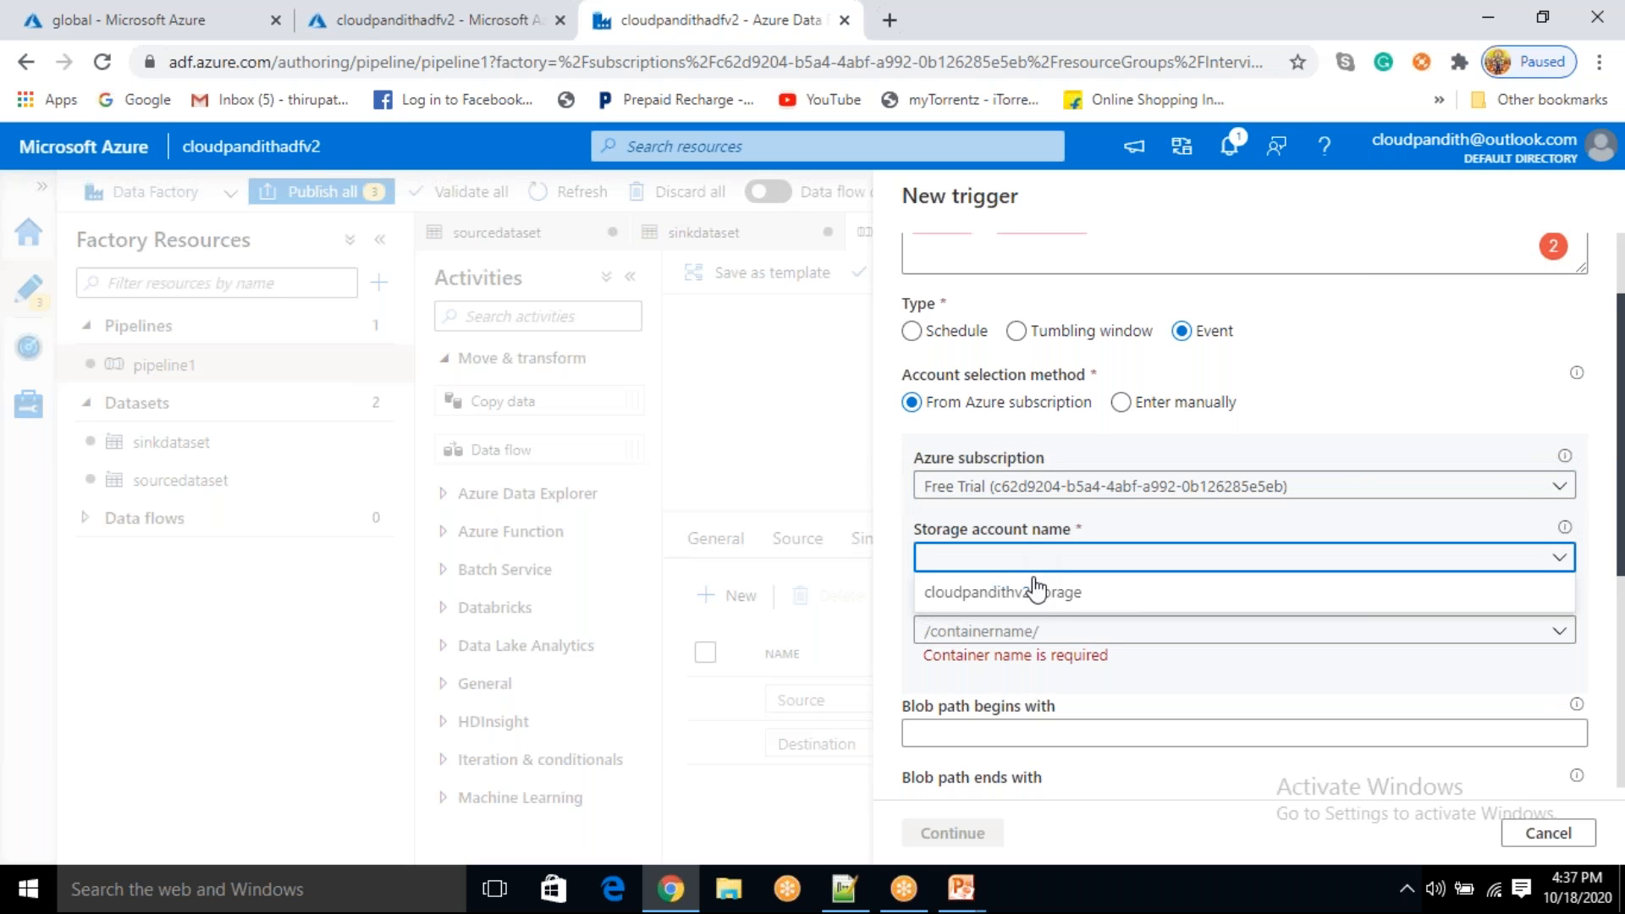
left_click(1036, 592)
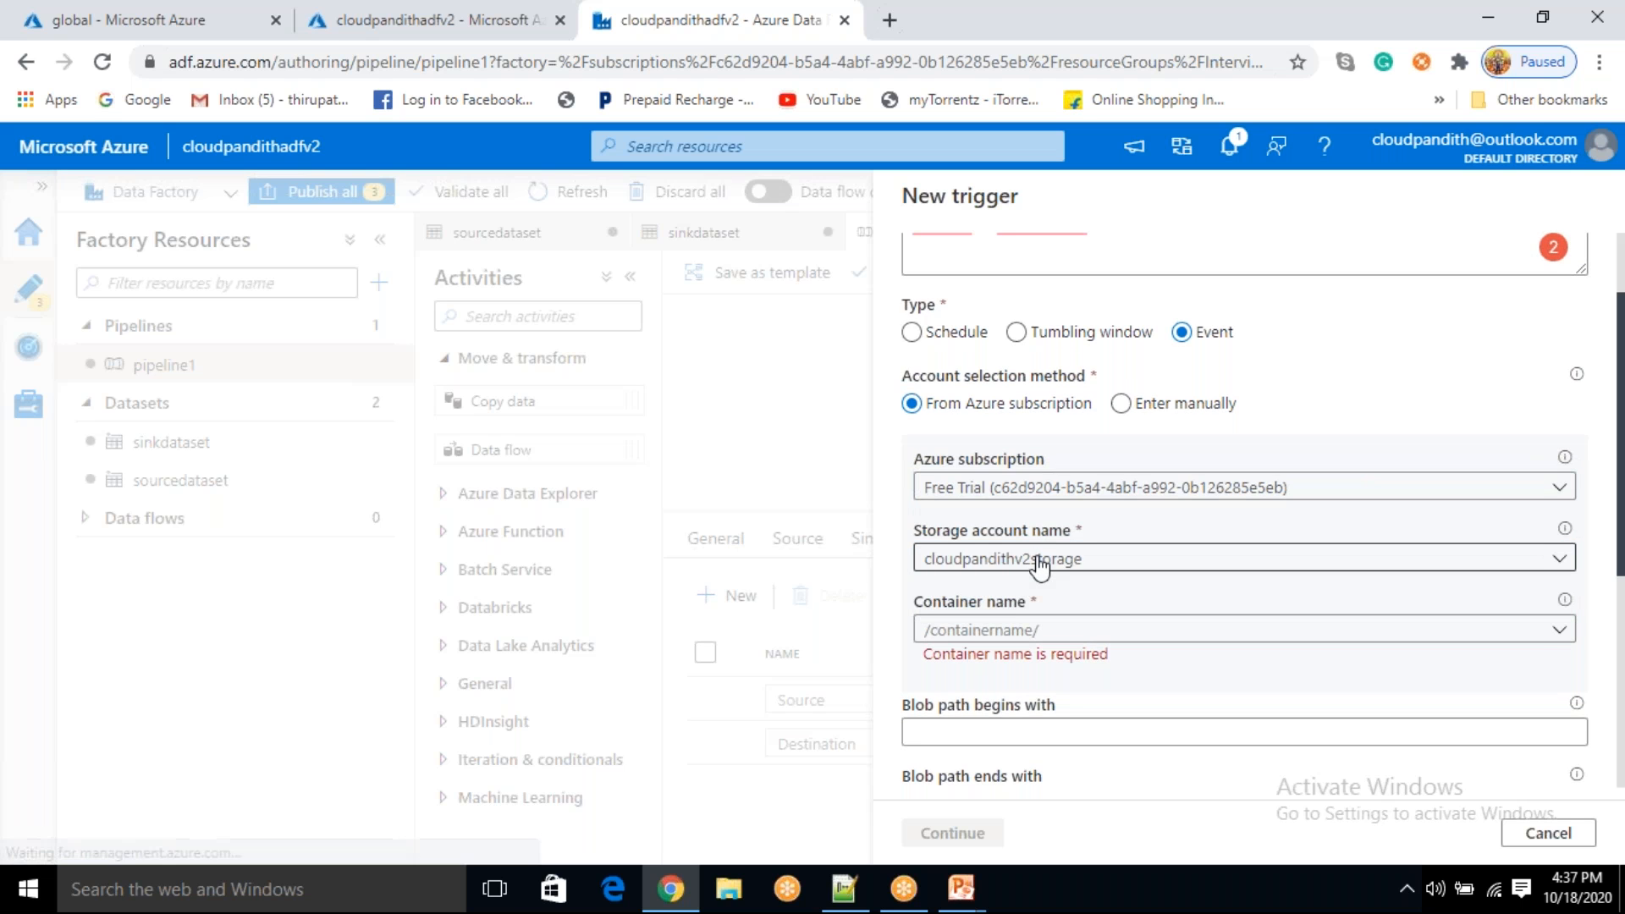
- Choose global as the container for the event trigger
scroll(1034, 557, "down", 1)
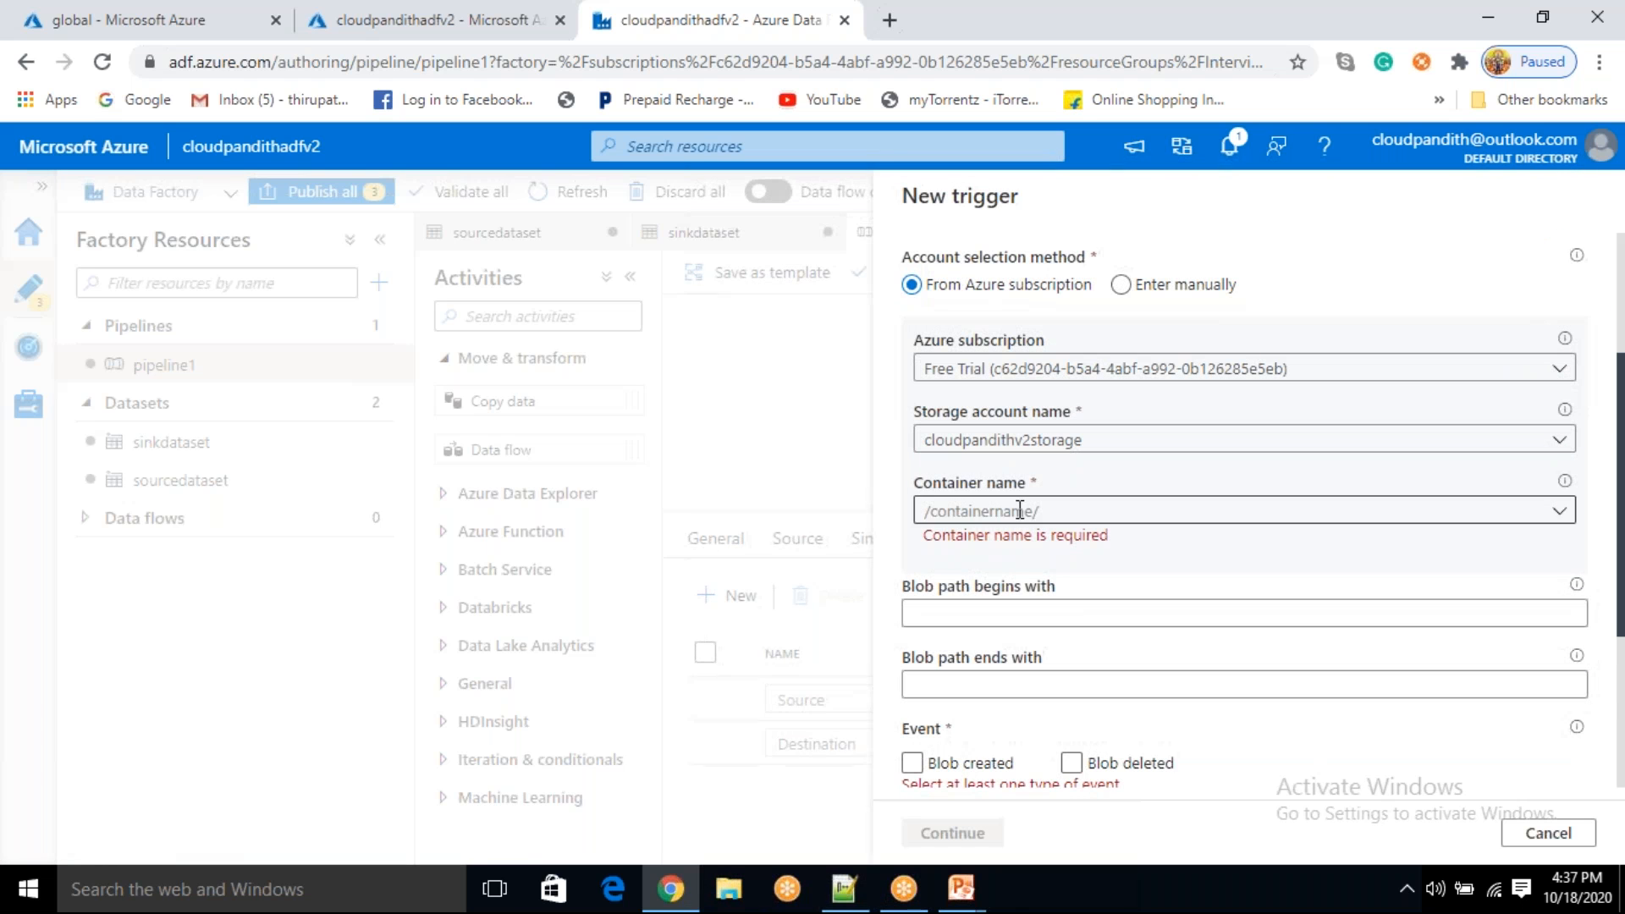
left_click(1564, 512)
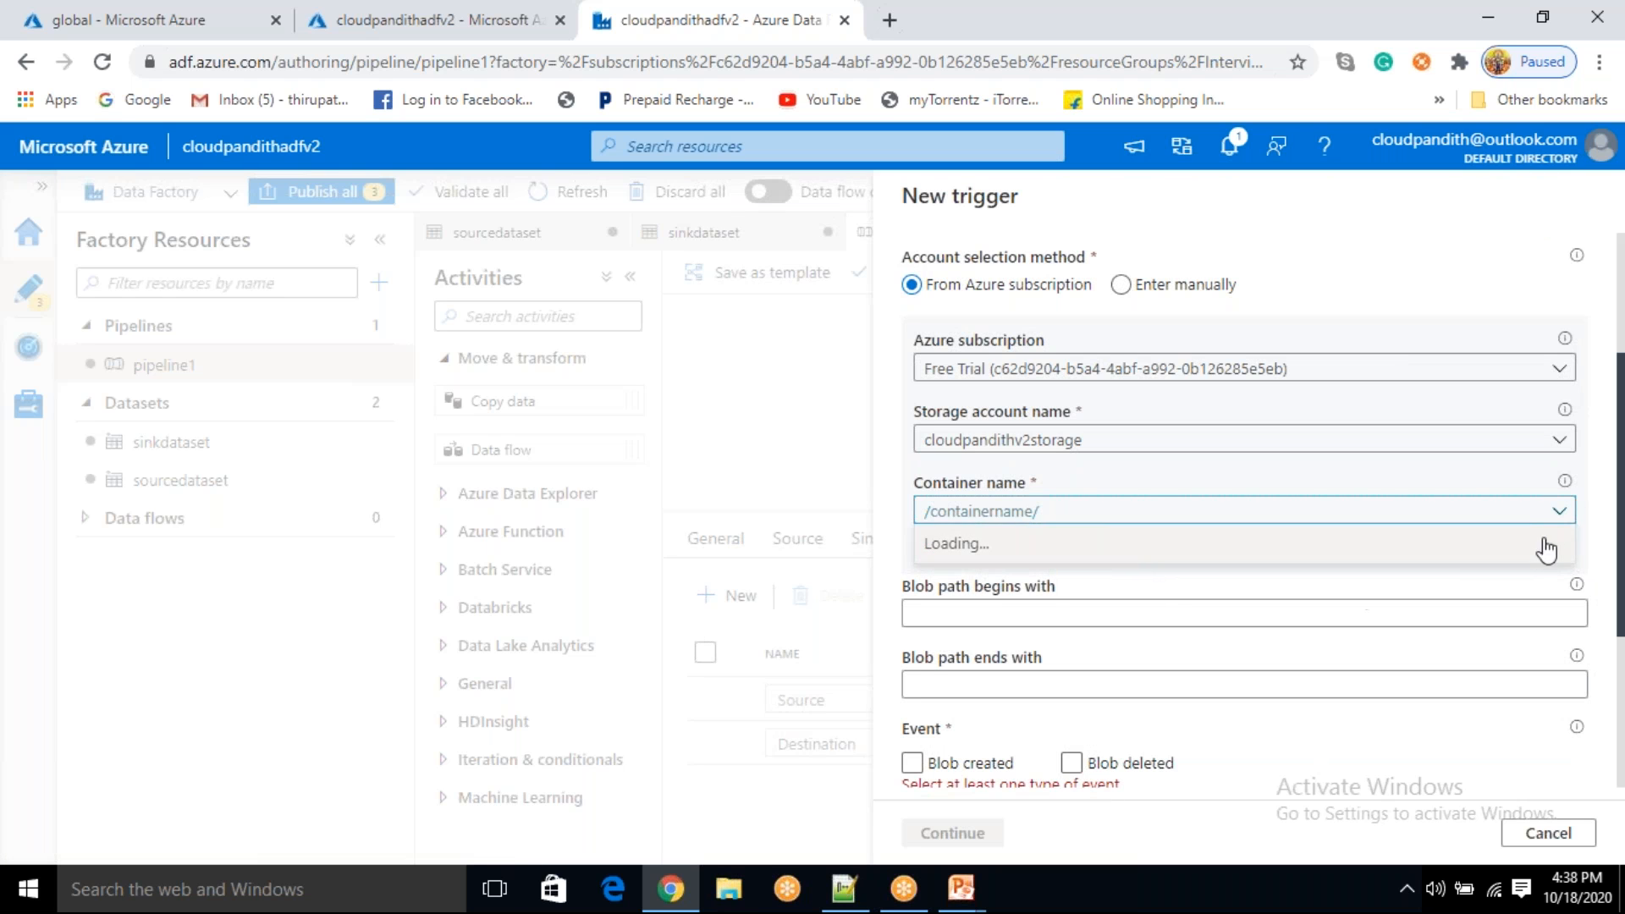
left_click(1515, 506)
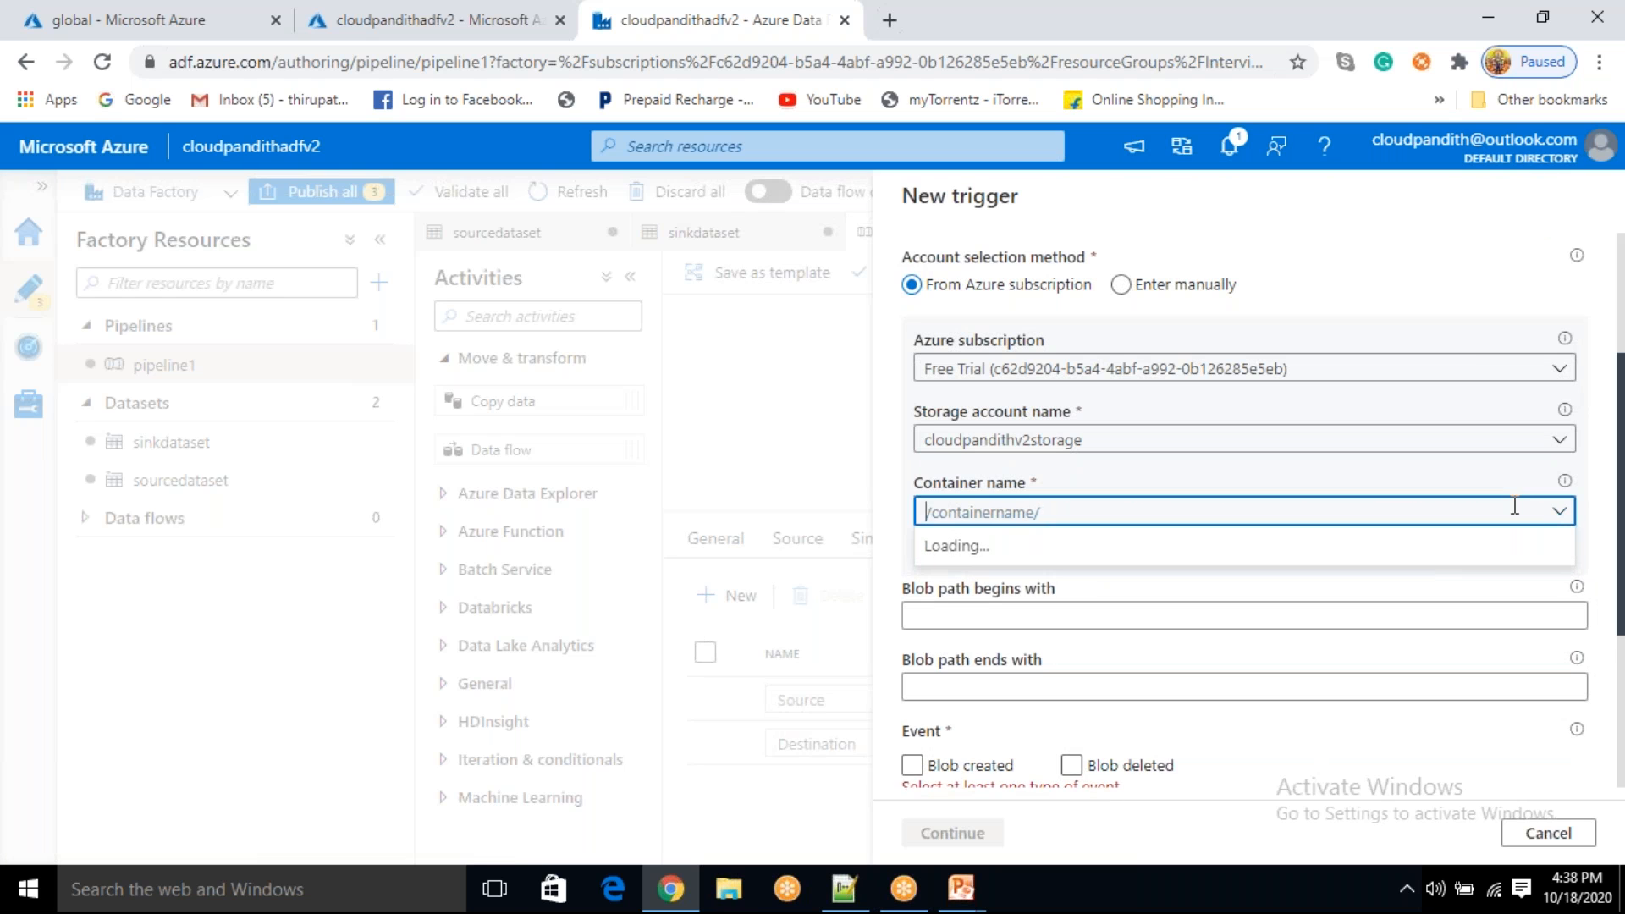
left_click(1104, 556)
left_click(955, 615)
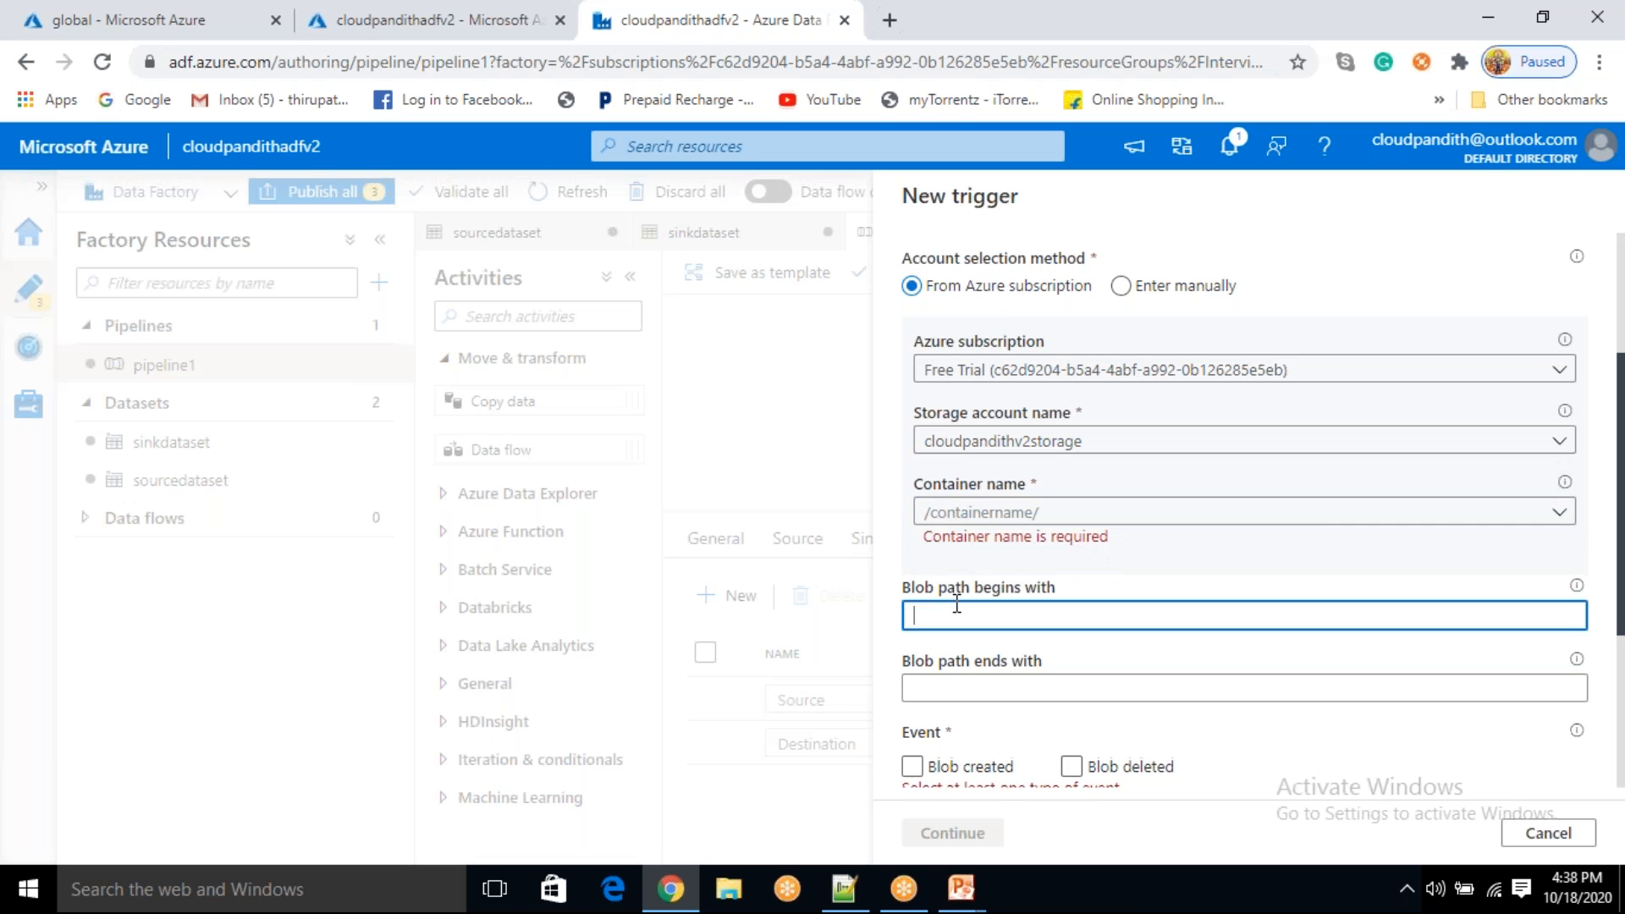
left_click(1561, 527)
left_click(1139, 546)
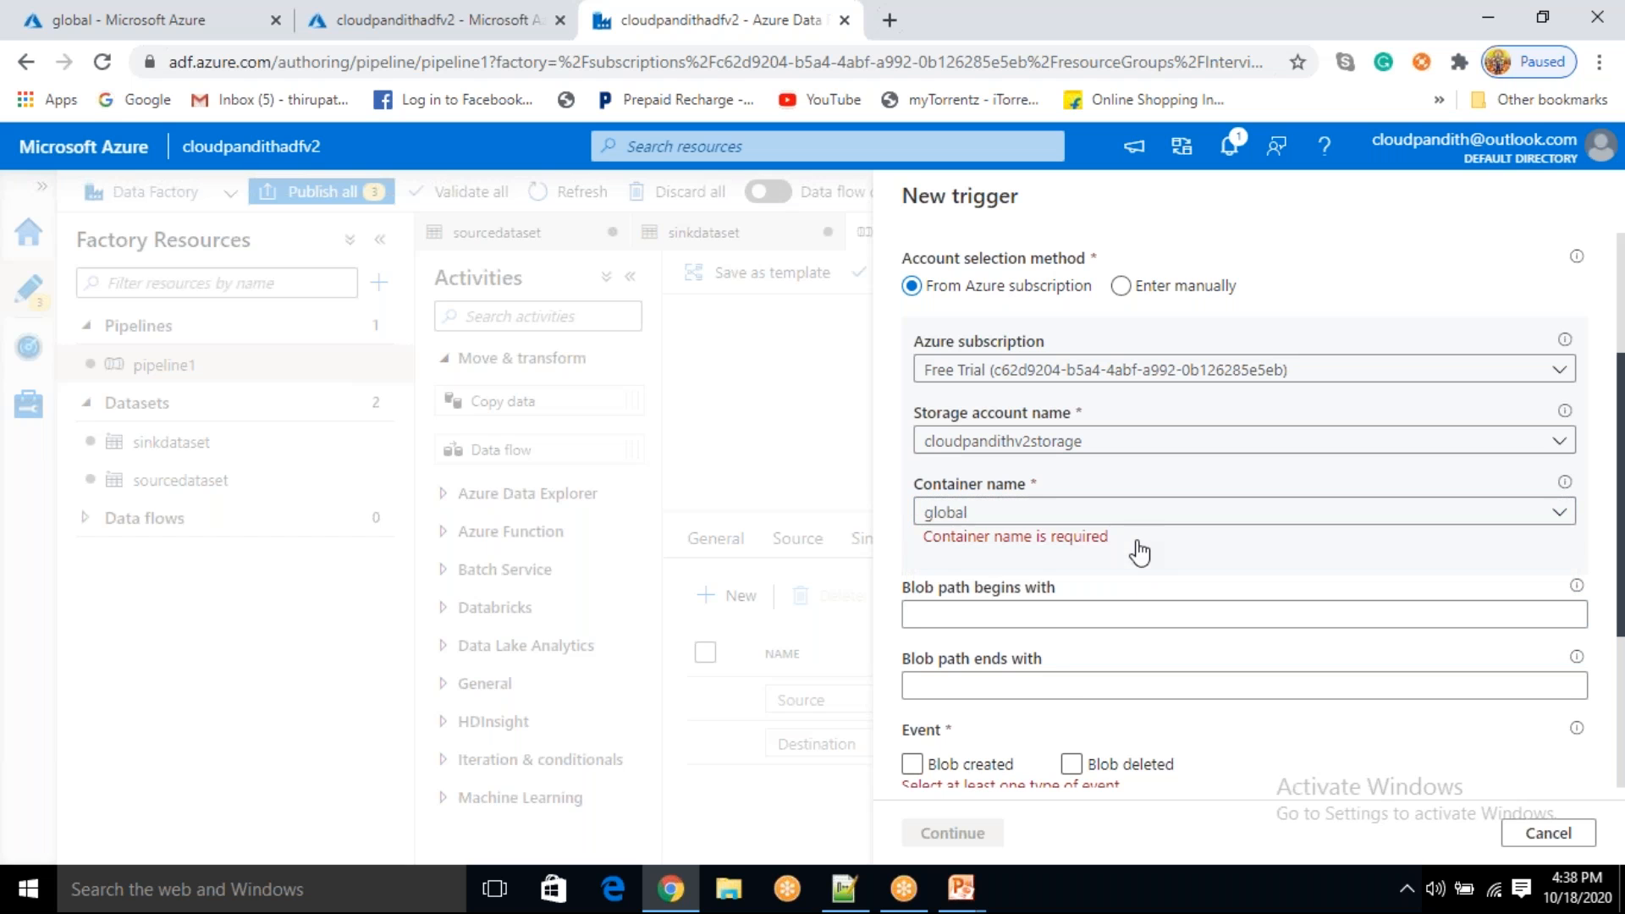
- Filter the trigger to blob paths that begin with input/ and end with .csv
left_click(967, 592)
type("input/")
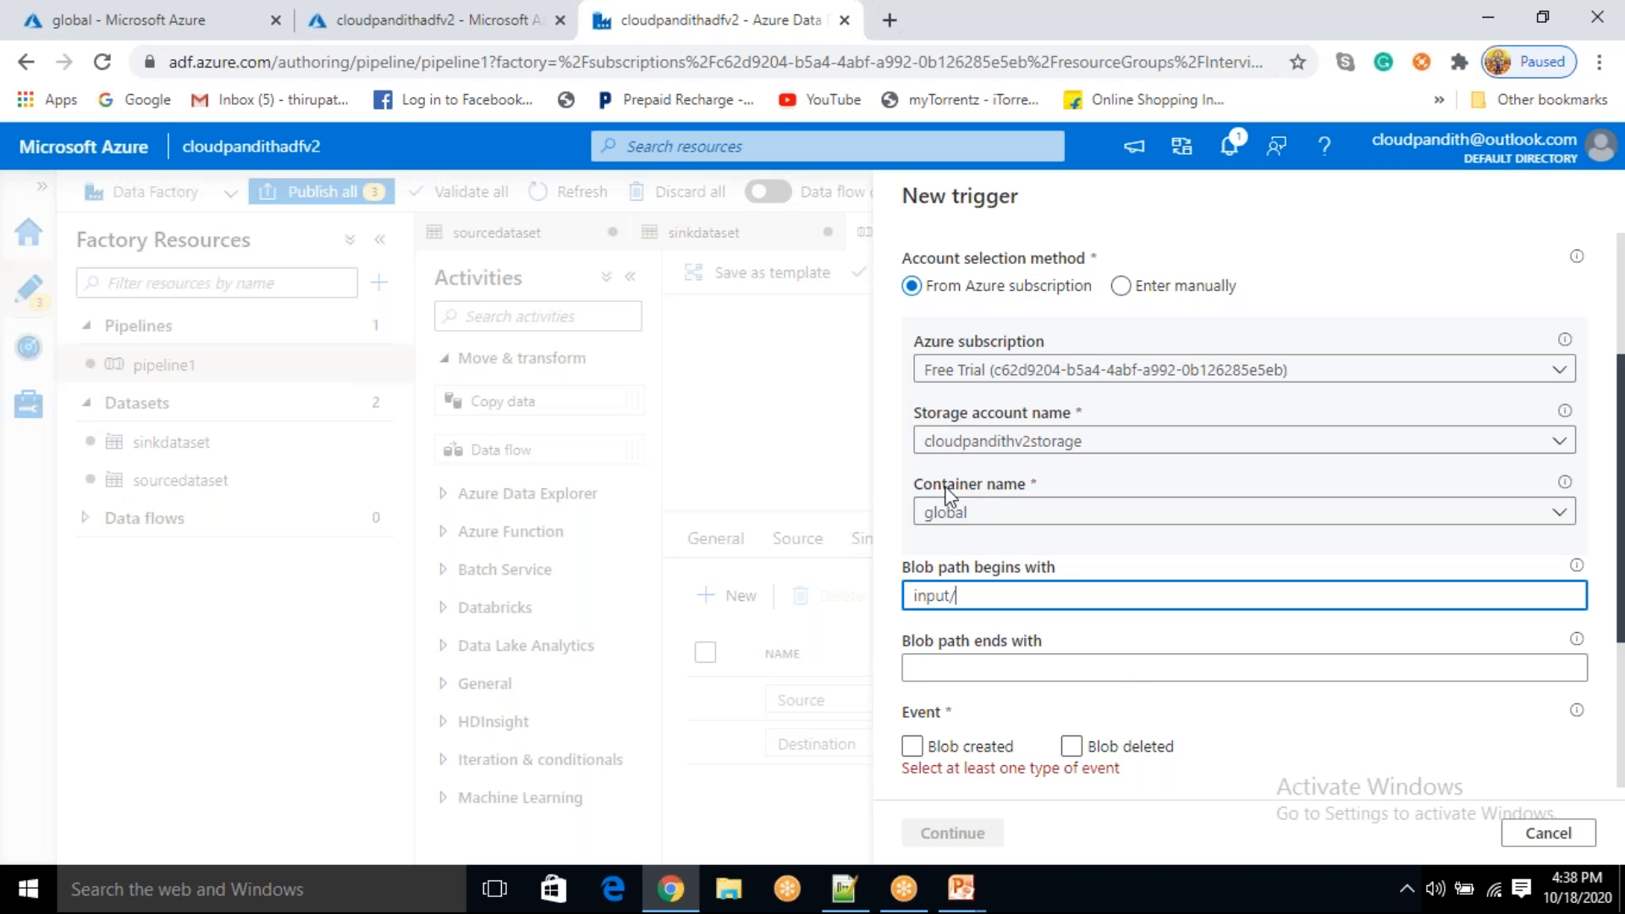
left_click(920, 668)
type(".csv")
double_click(957, 665)
left_click(948, 668)
double_click(949, 667)
left_click_drag(953, 664, 917, 673)
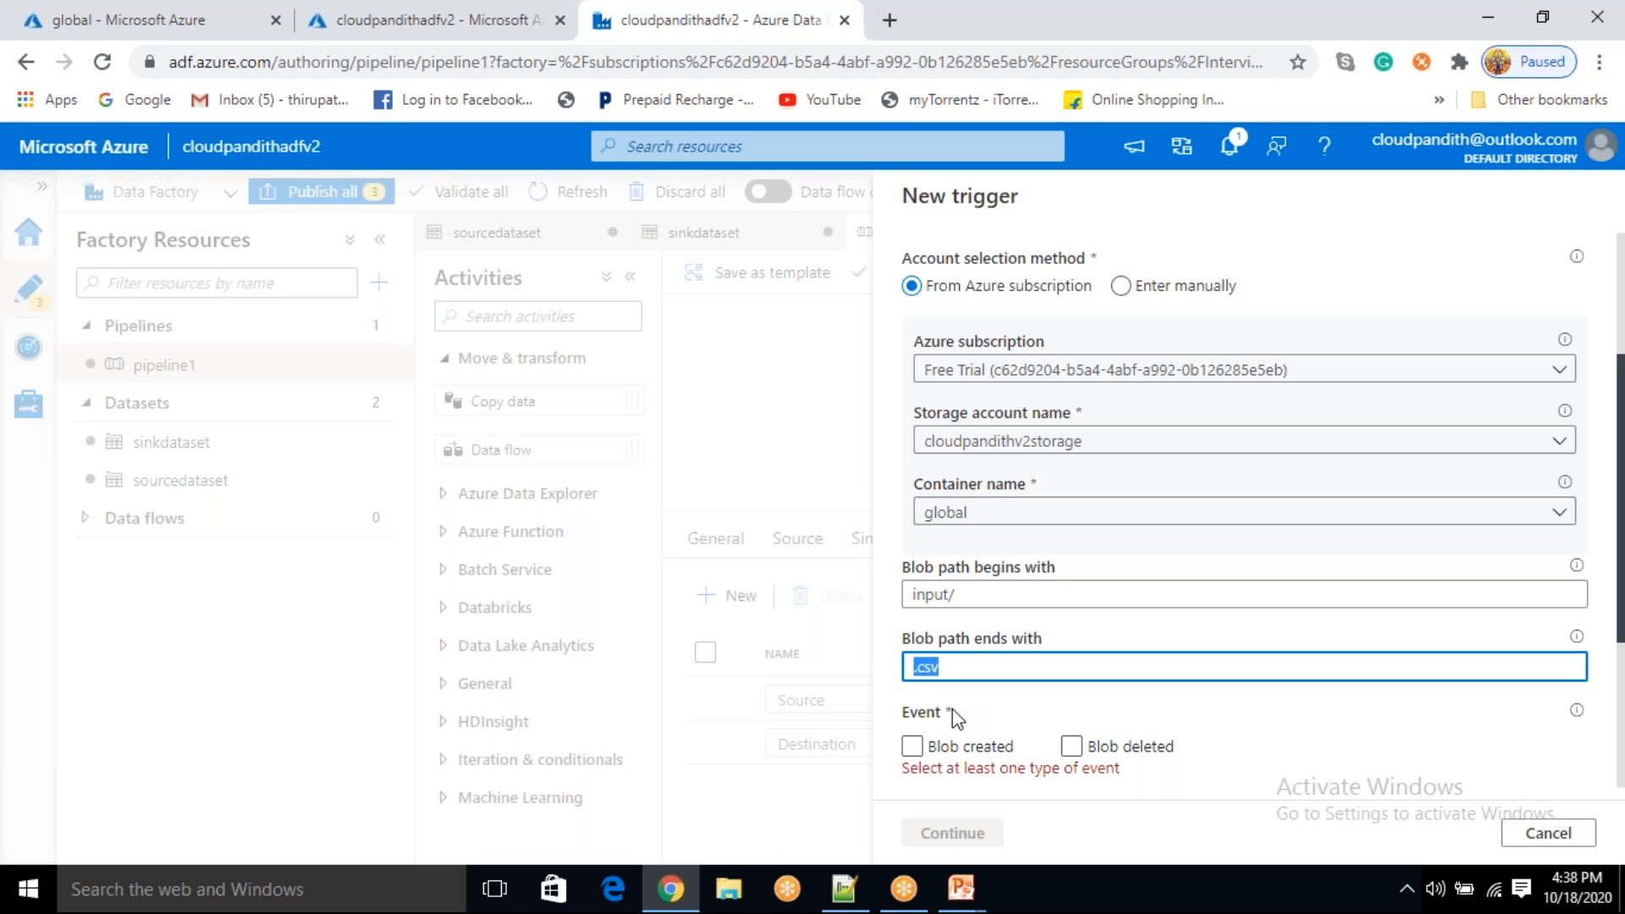
- Make the trigger fire on both Blob created and Blob deleted events, and check the empty-blob option
scroll(952, 708, "down", 1)
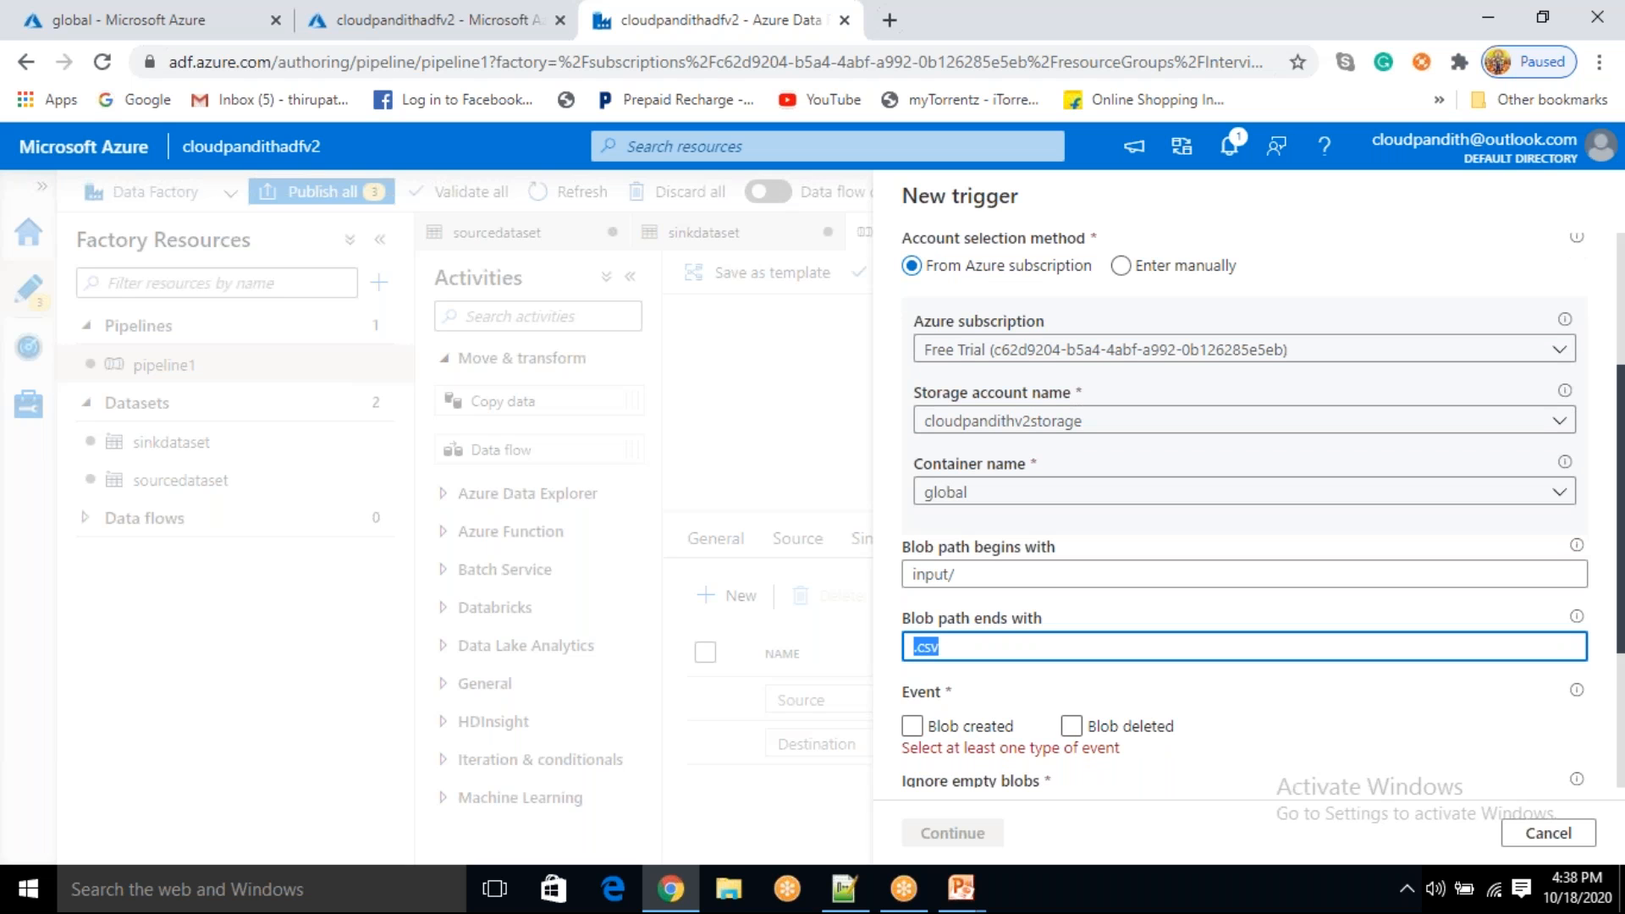
scroll(914, 677, "down", 1)
left_click(910, 628)
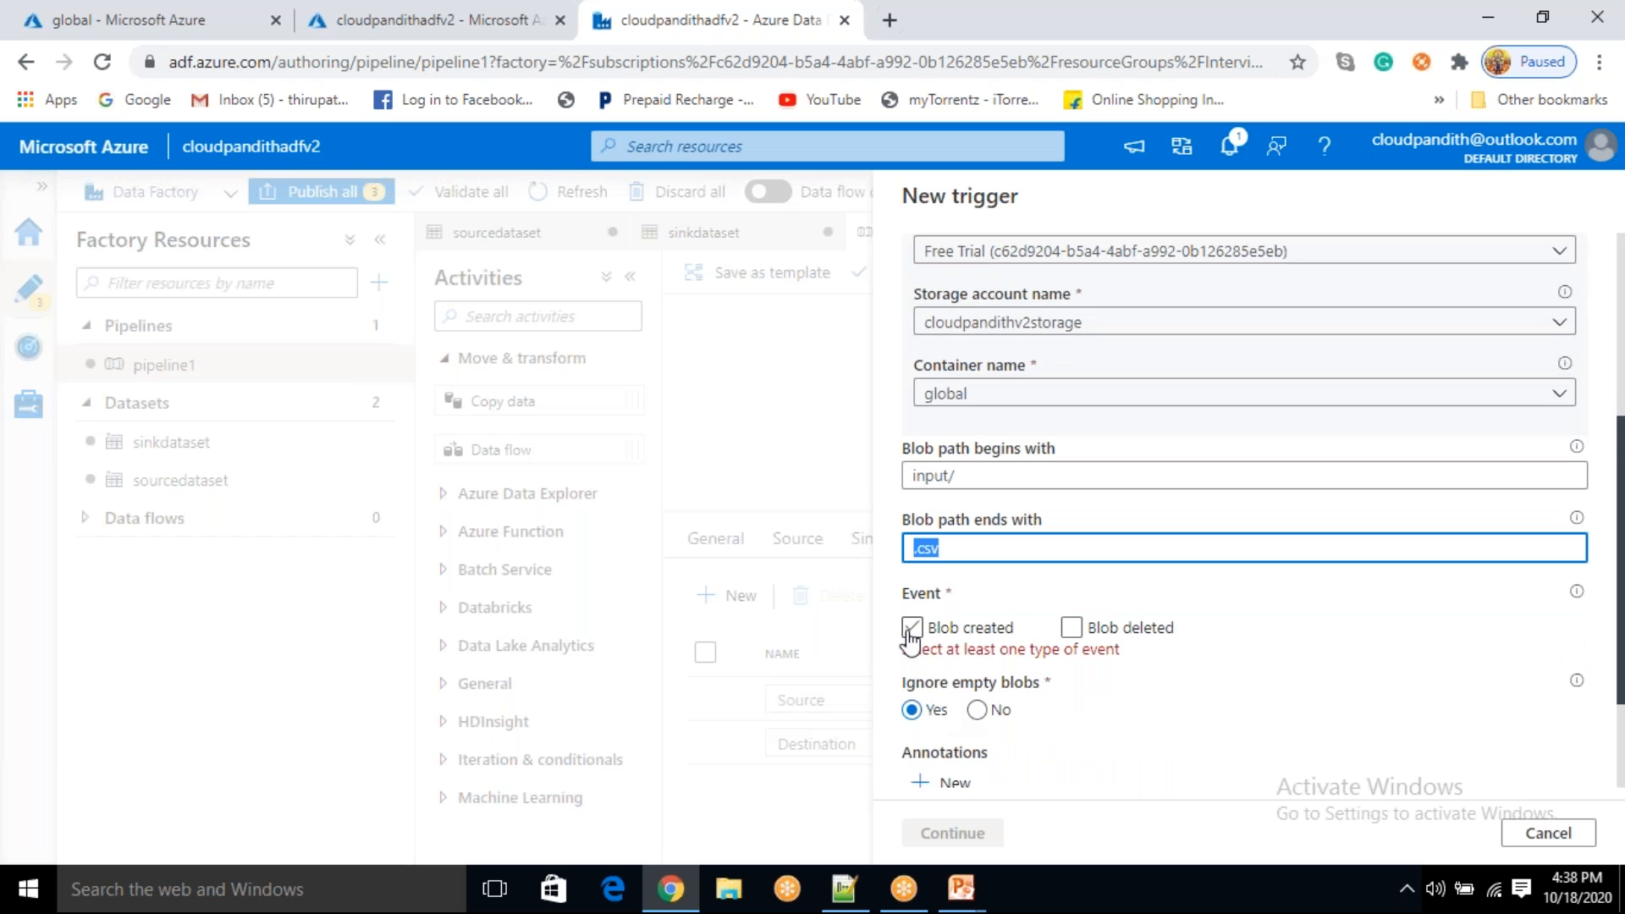
left_click(1071, 627)
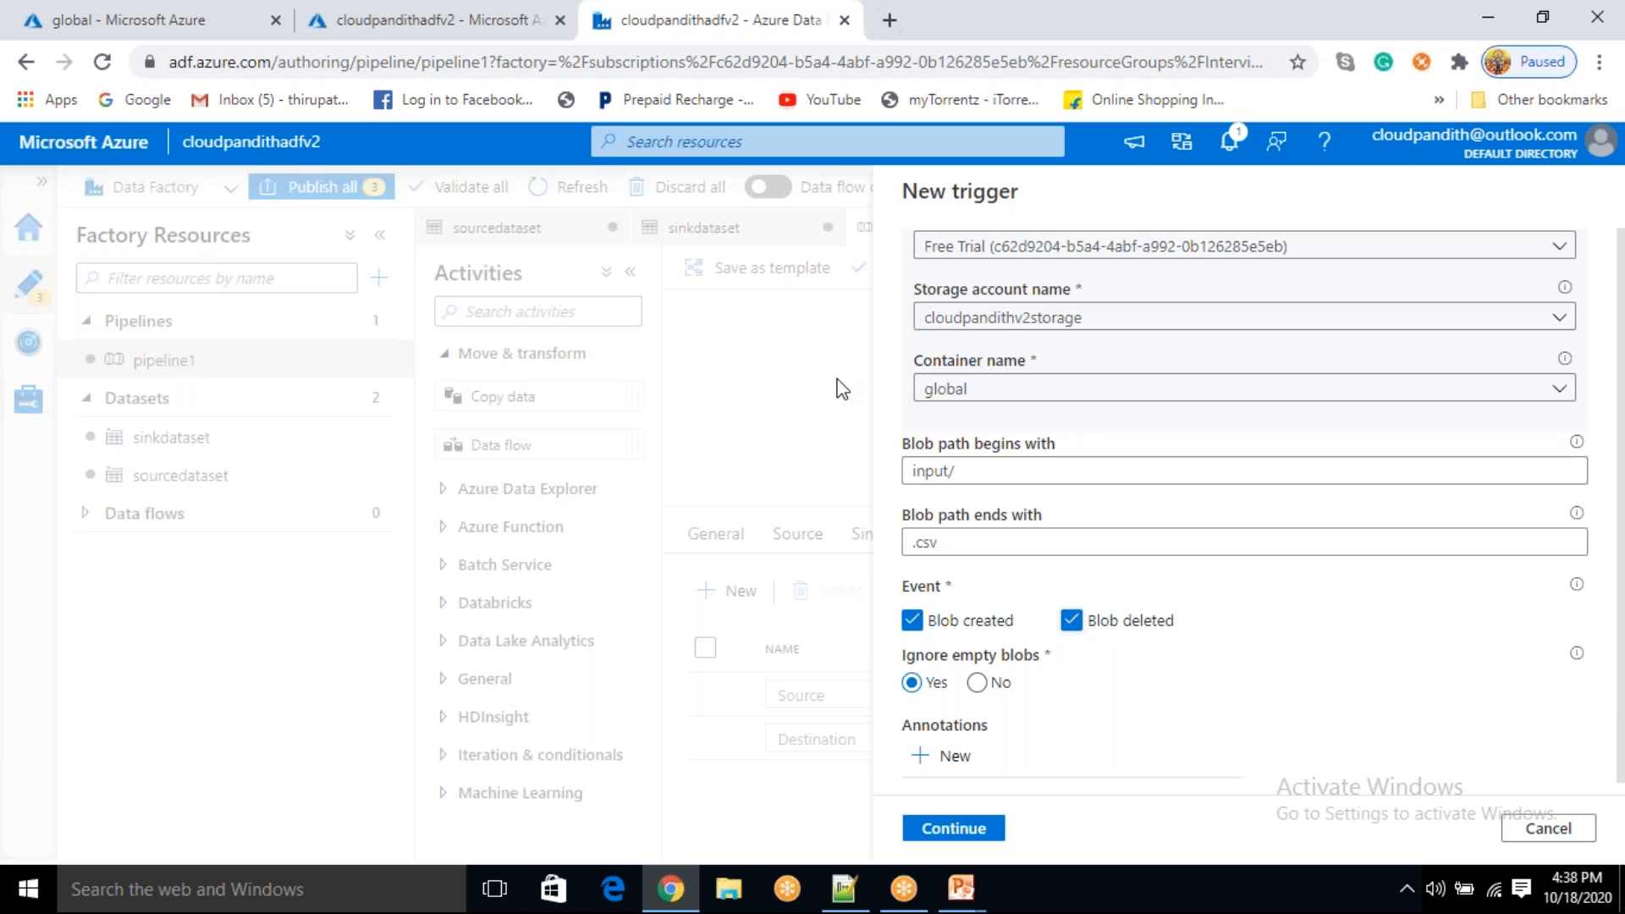
left_click_drag(934, 657, 1018, 657)
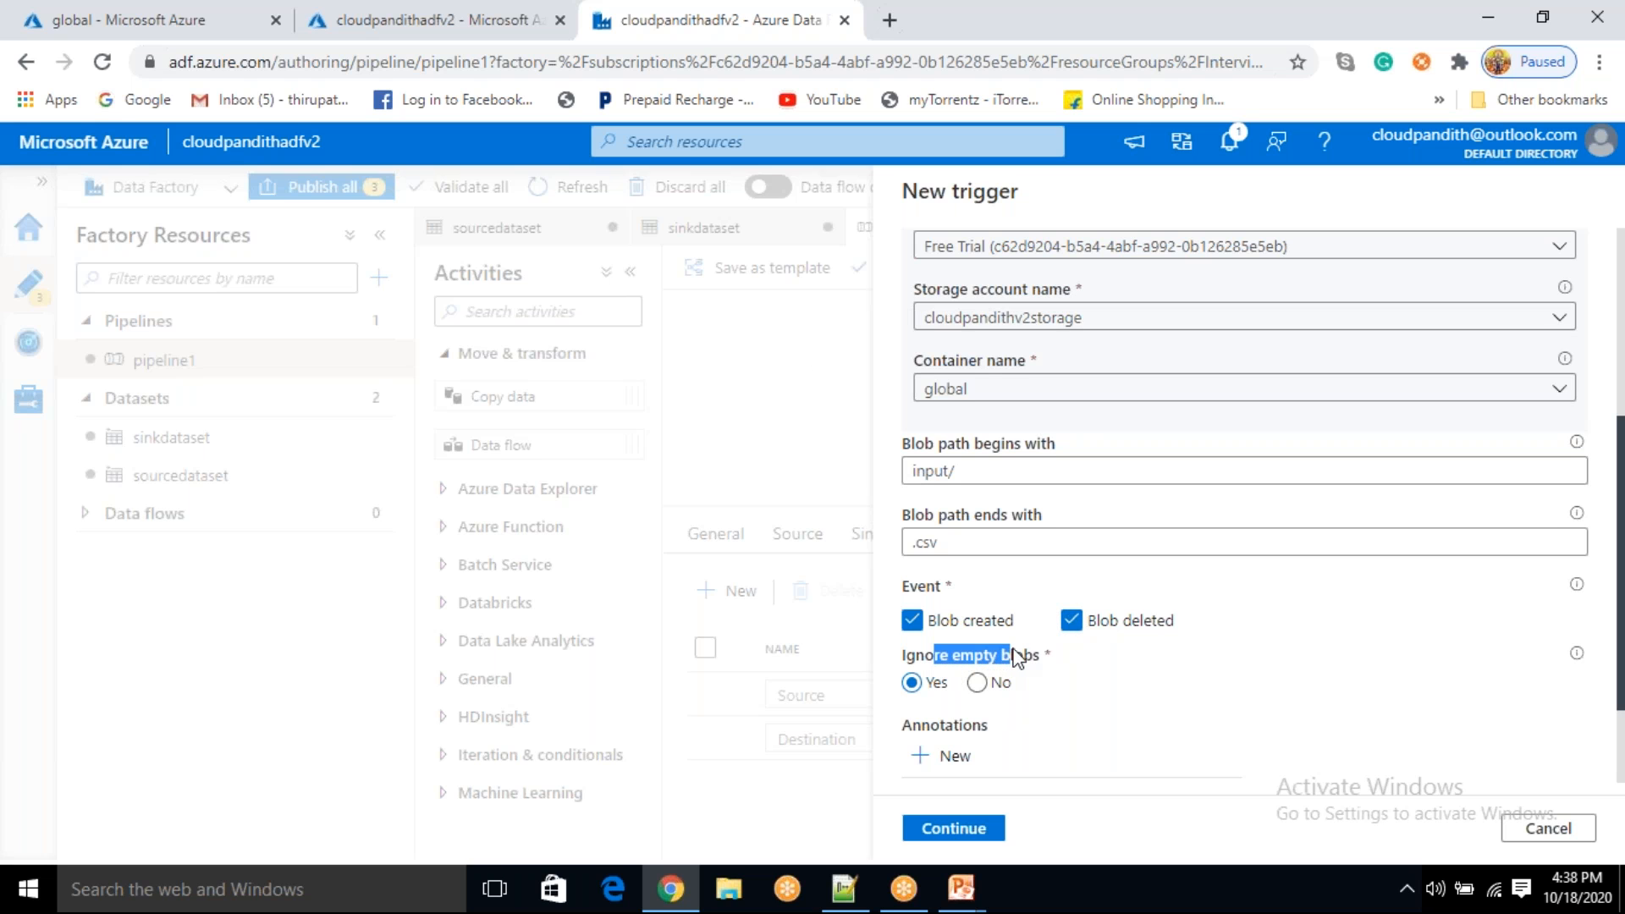
left_click(1073, 691)
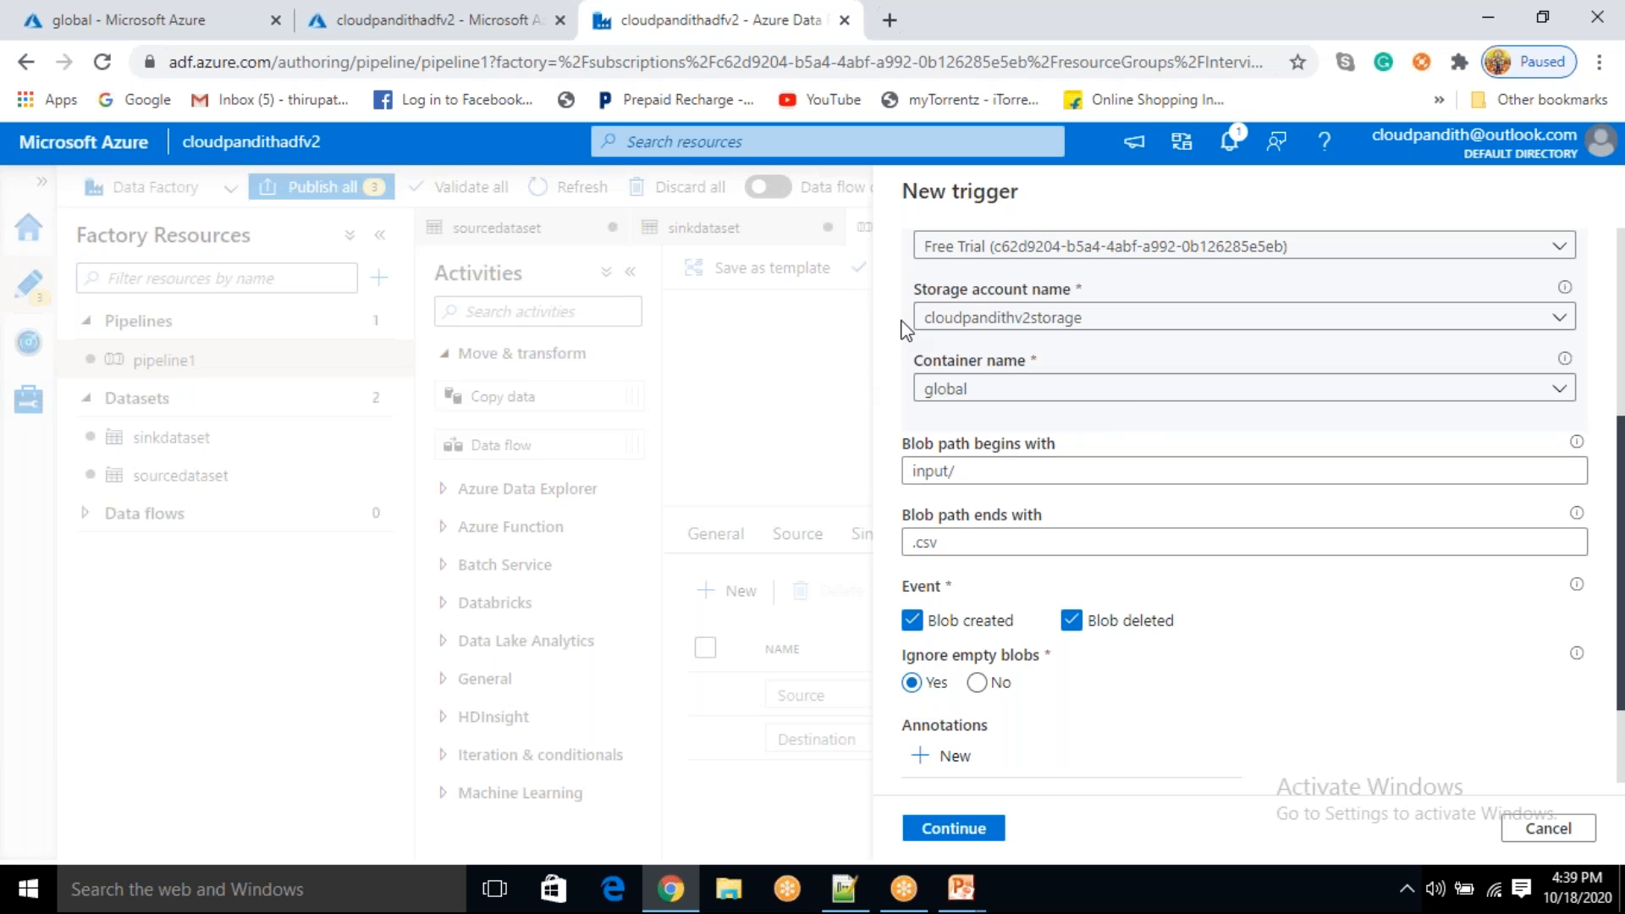
- Add the annotation cloudpandith to the trigger and continue past the data preview to the trigger run parameters
scroll(1142, 599, "down", 1)
scroll(1137, 606, "down", 1)
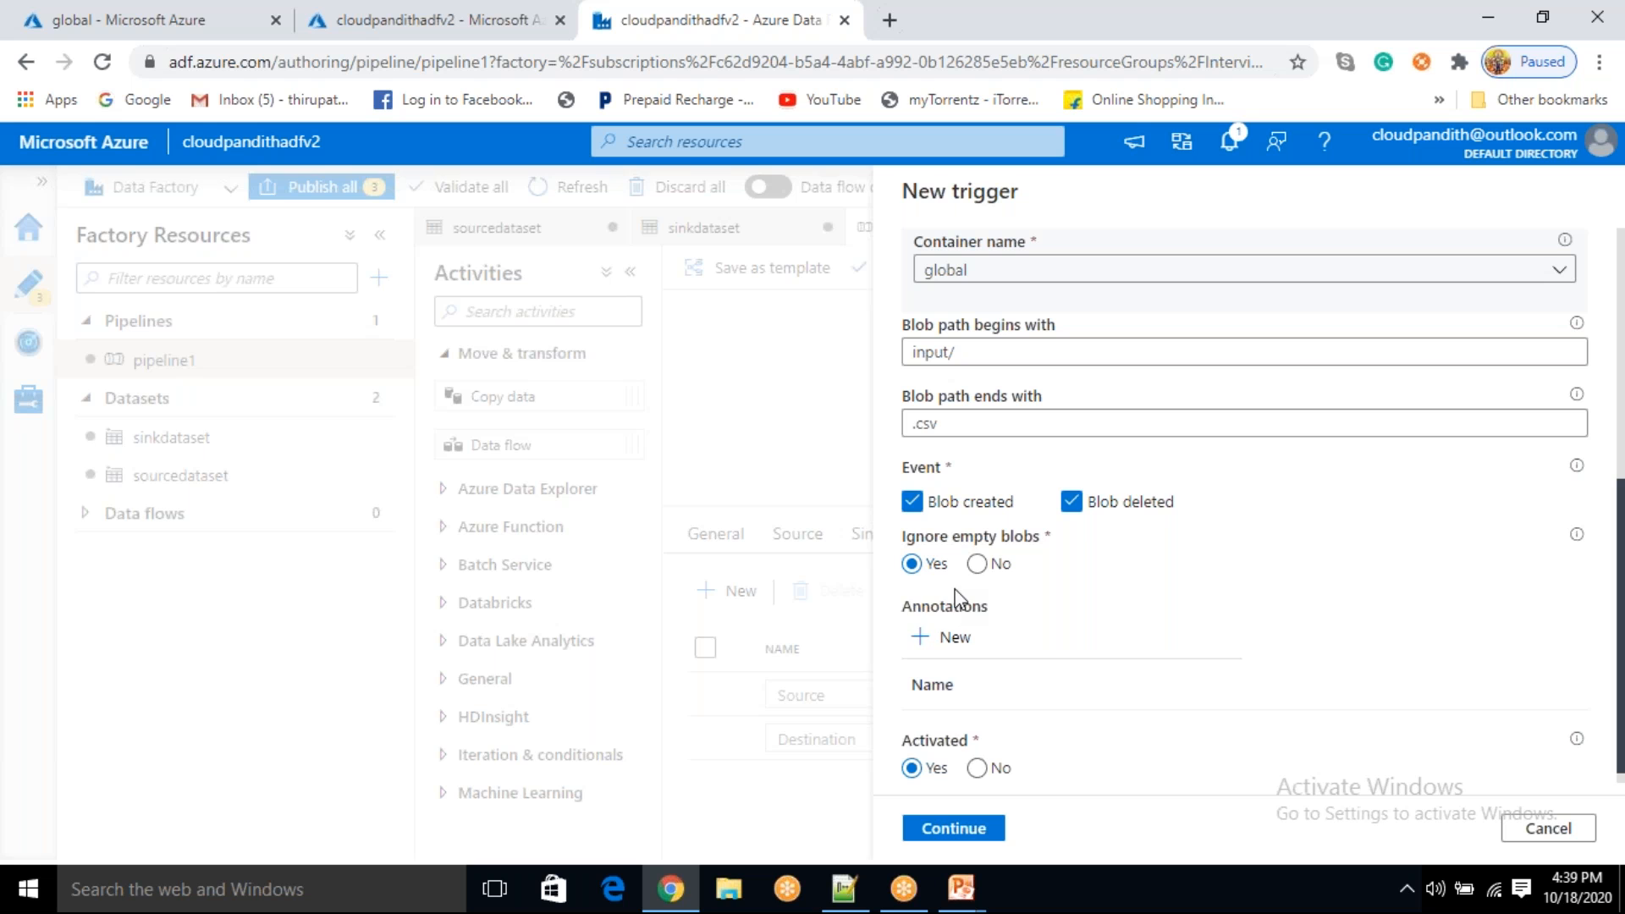
left_click(954, 638)
left_click(988, 731)
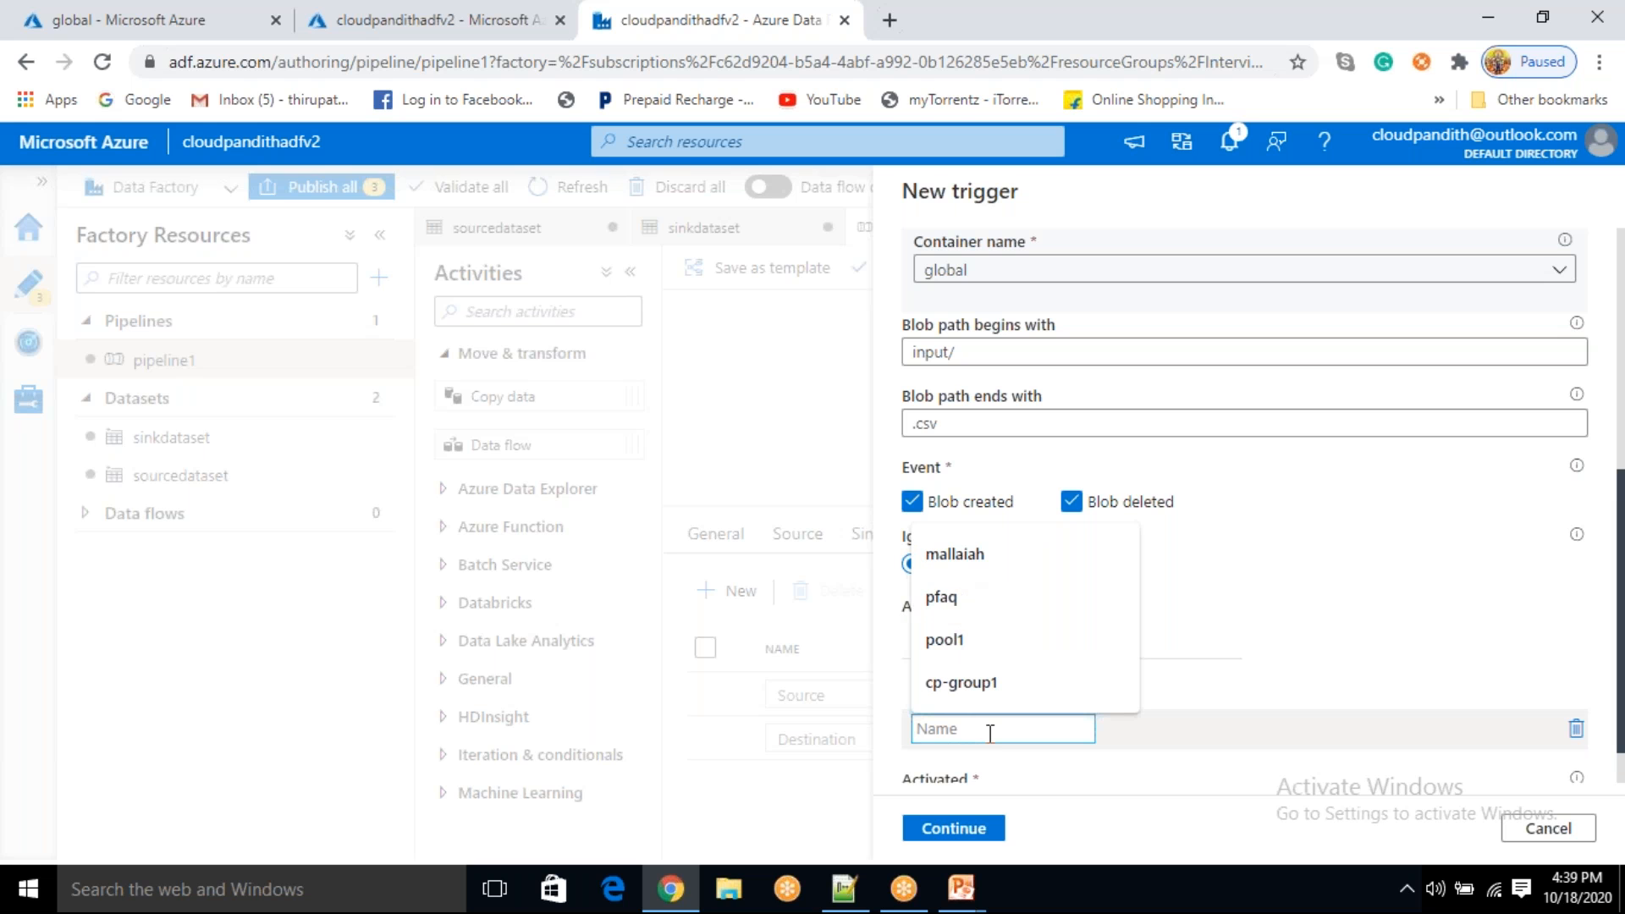
type("cloudpandith")
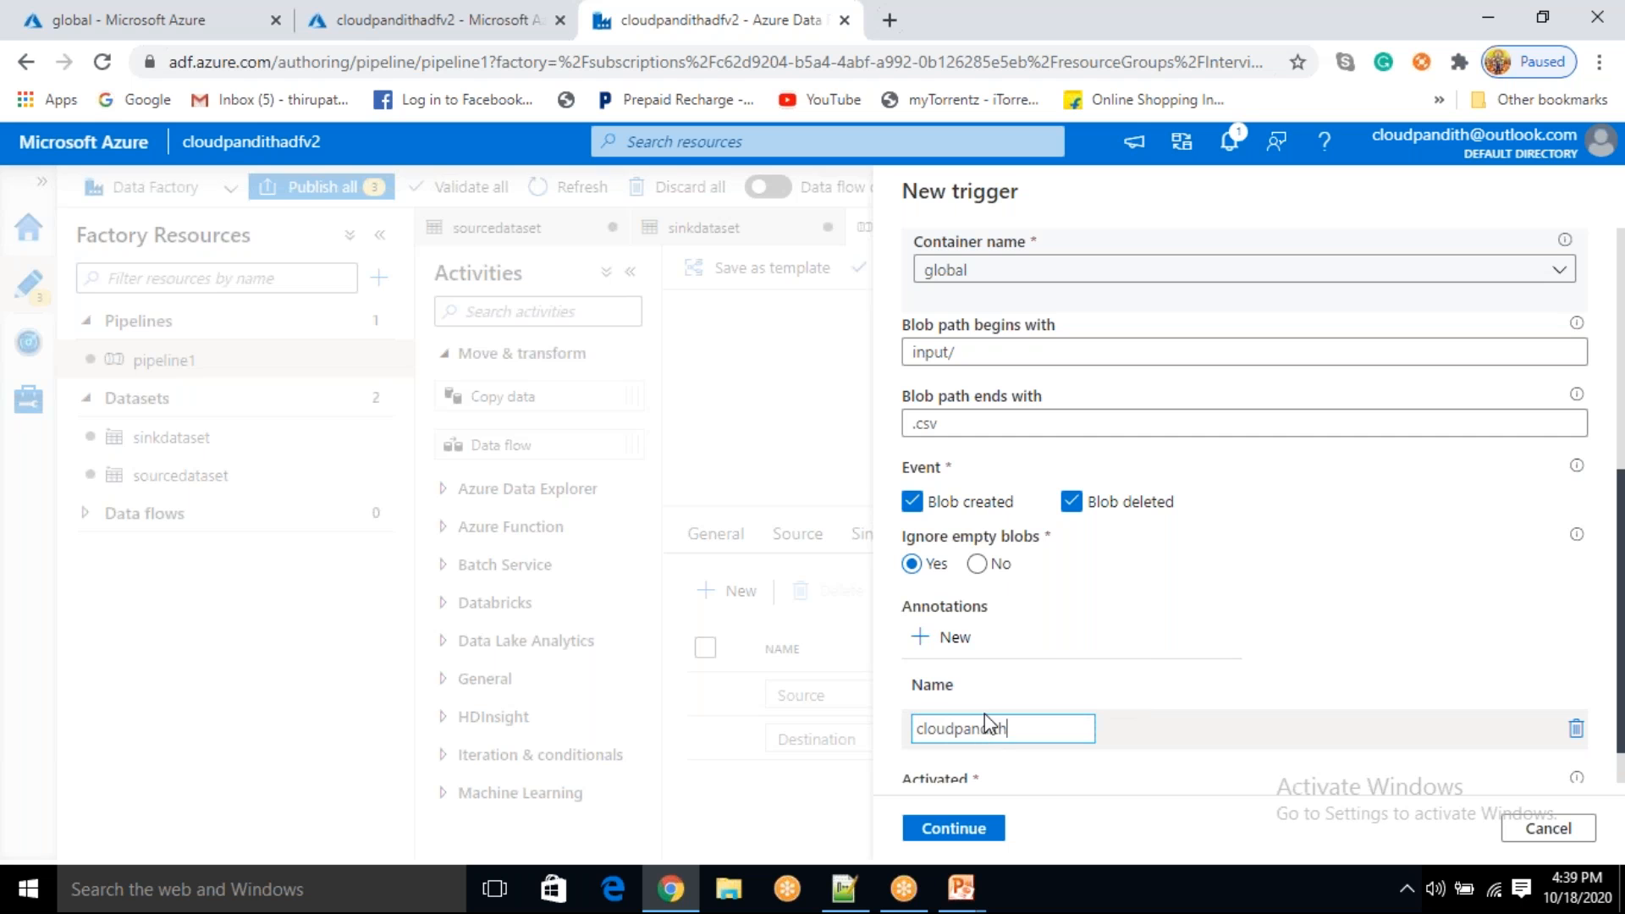
scroll(990, 733, "down", 1)
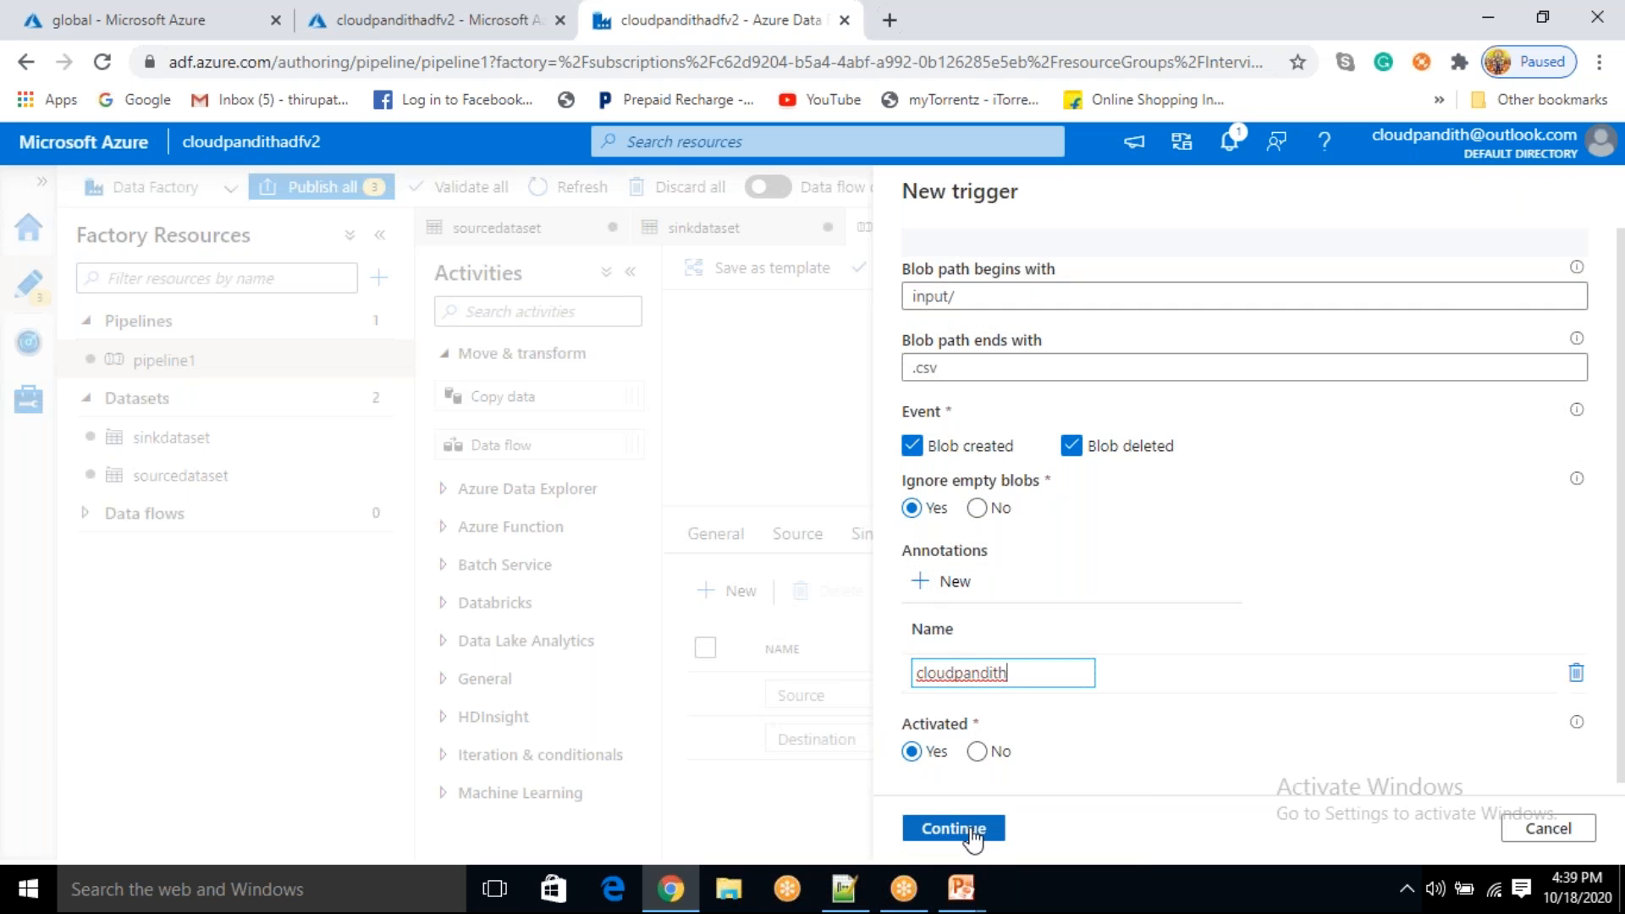
double_click(970, 674)
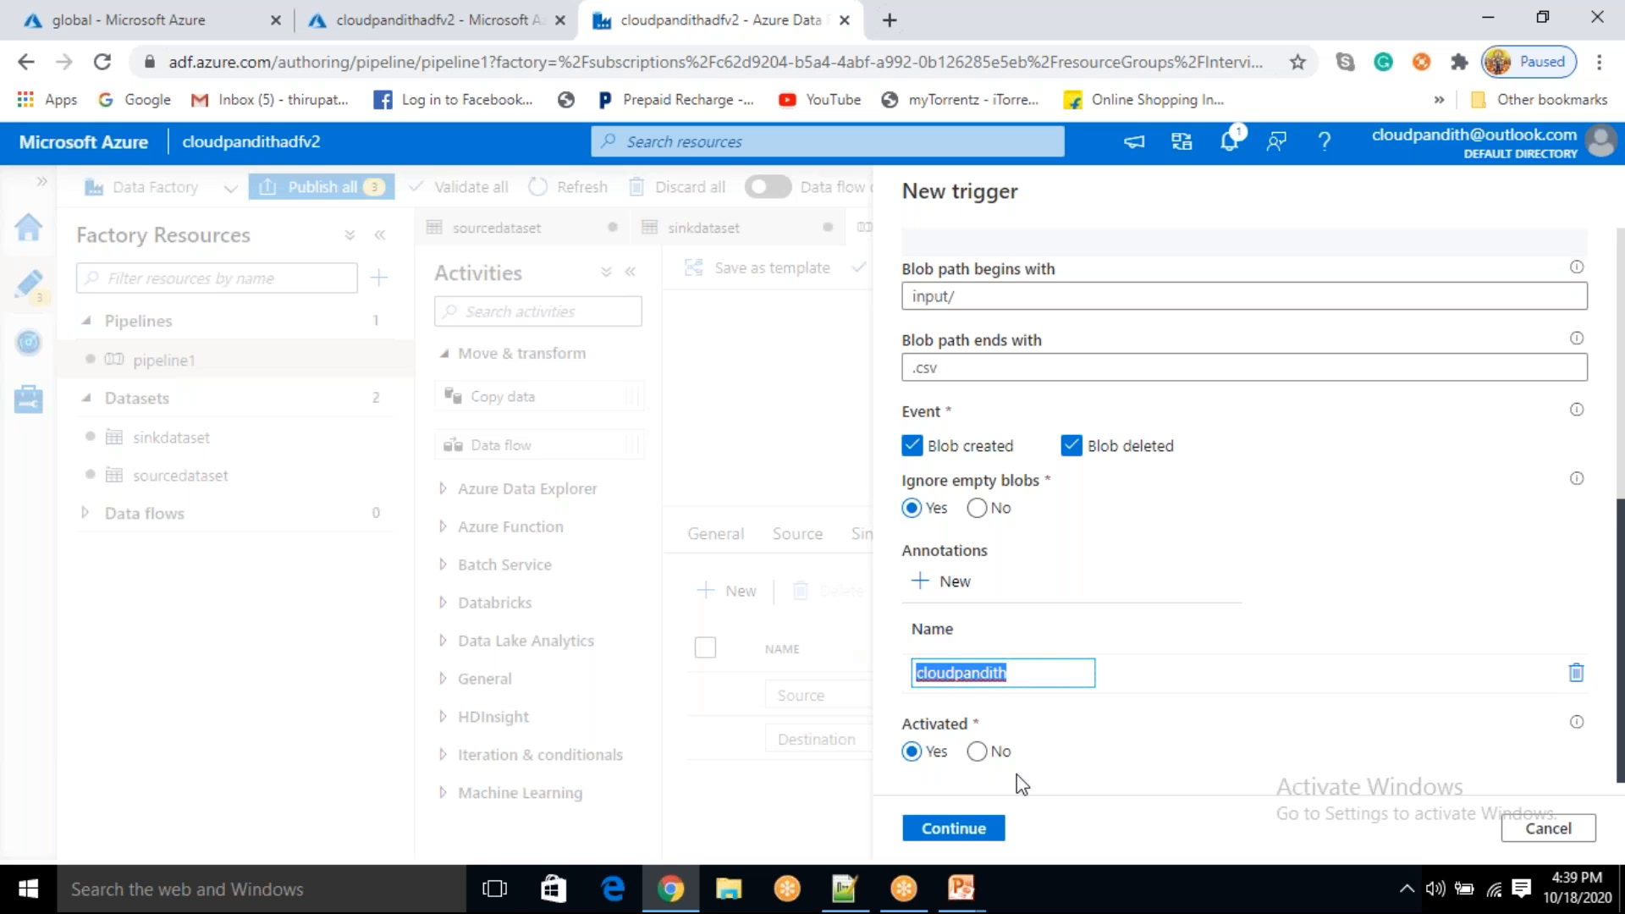
left_click(996, 826)
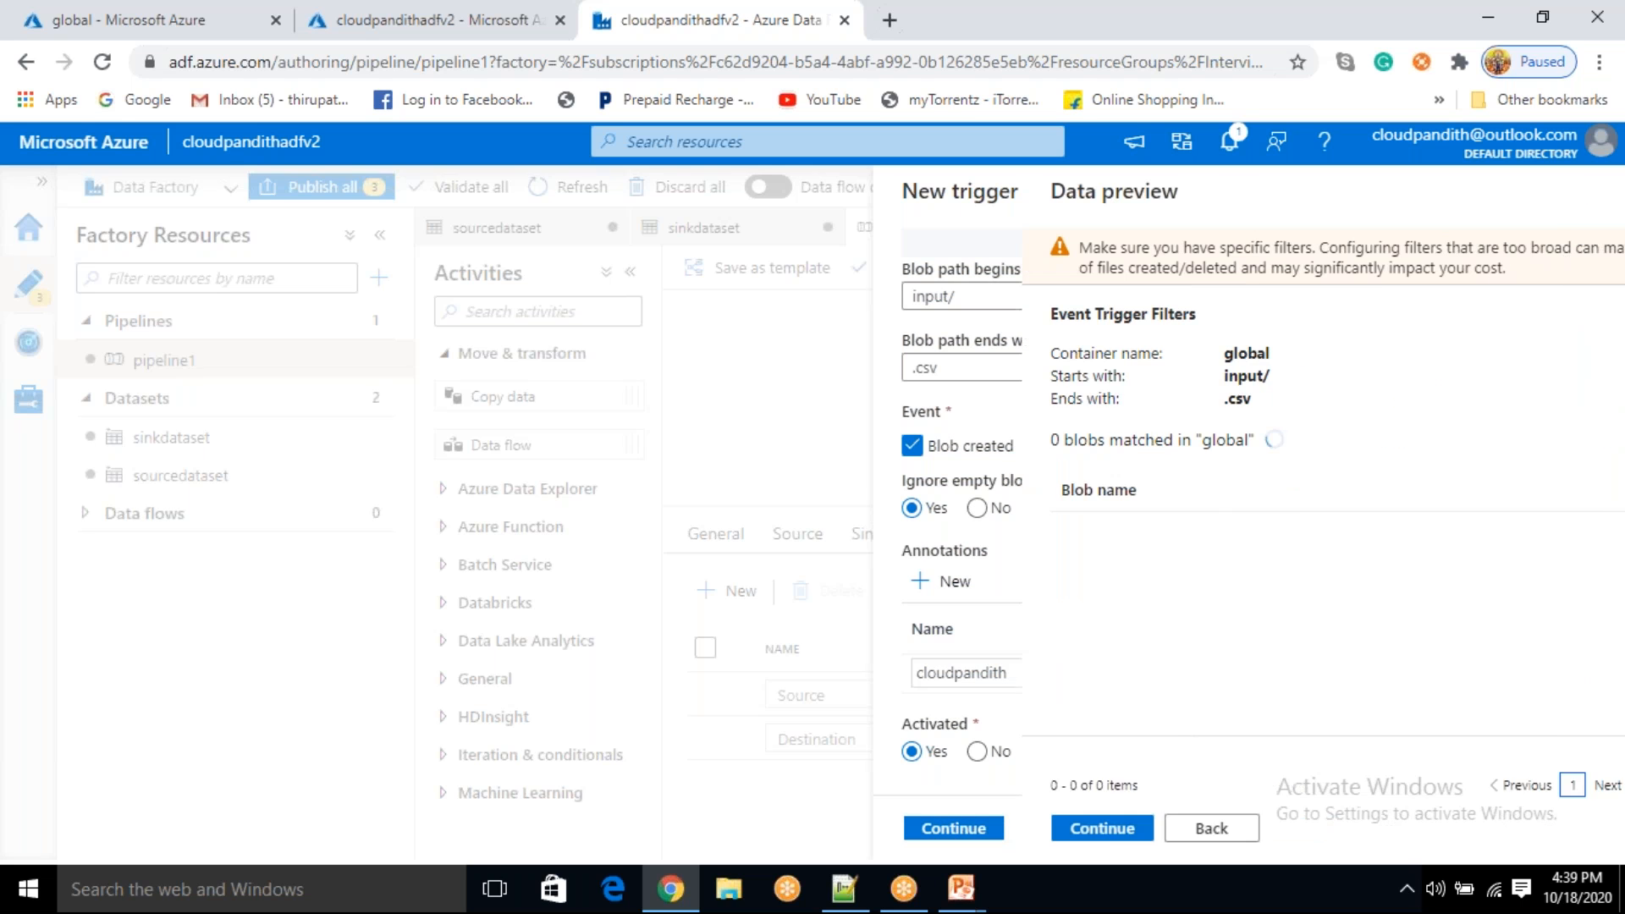
left_click(941, 829)
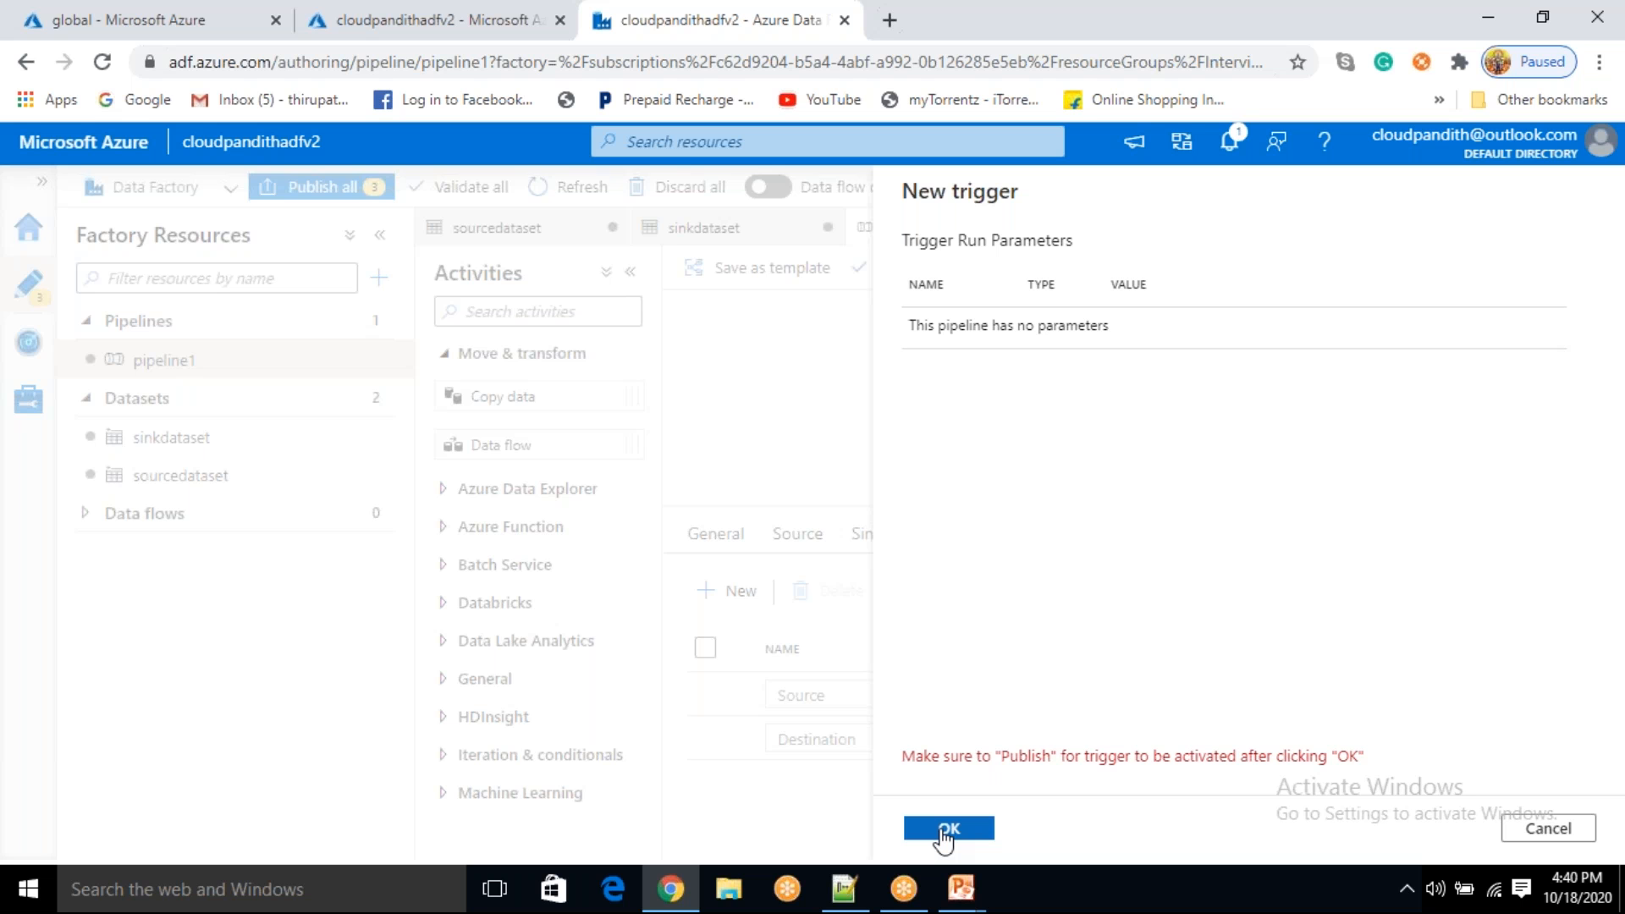
- Finish creating the event trigger and publish all pending pipeline, dataset and trigger changes
left_click(946, 830)
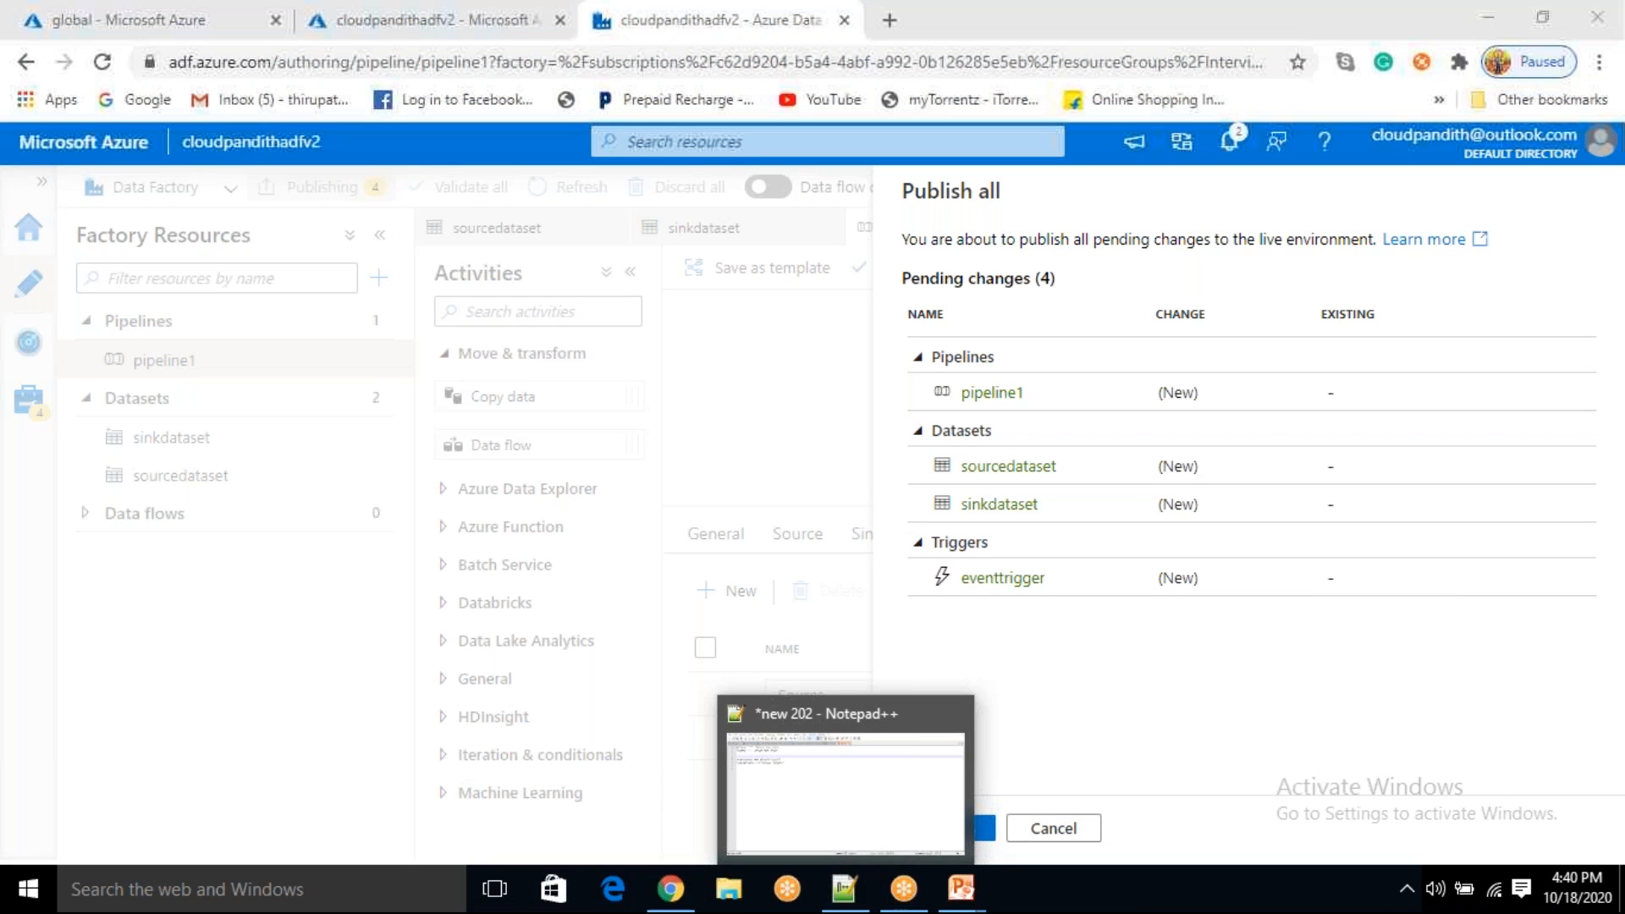
left_click(949, 827)
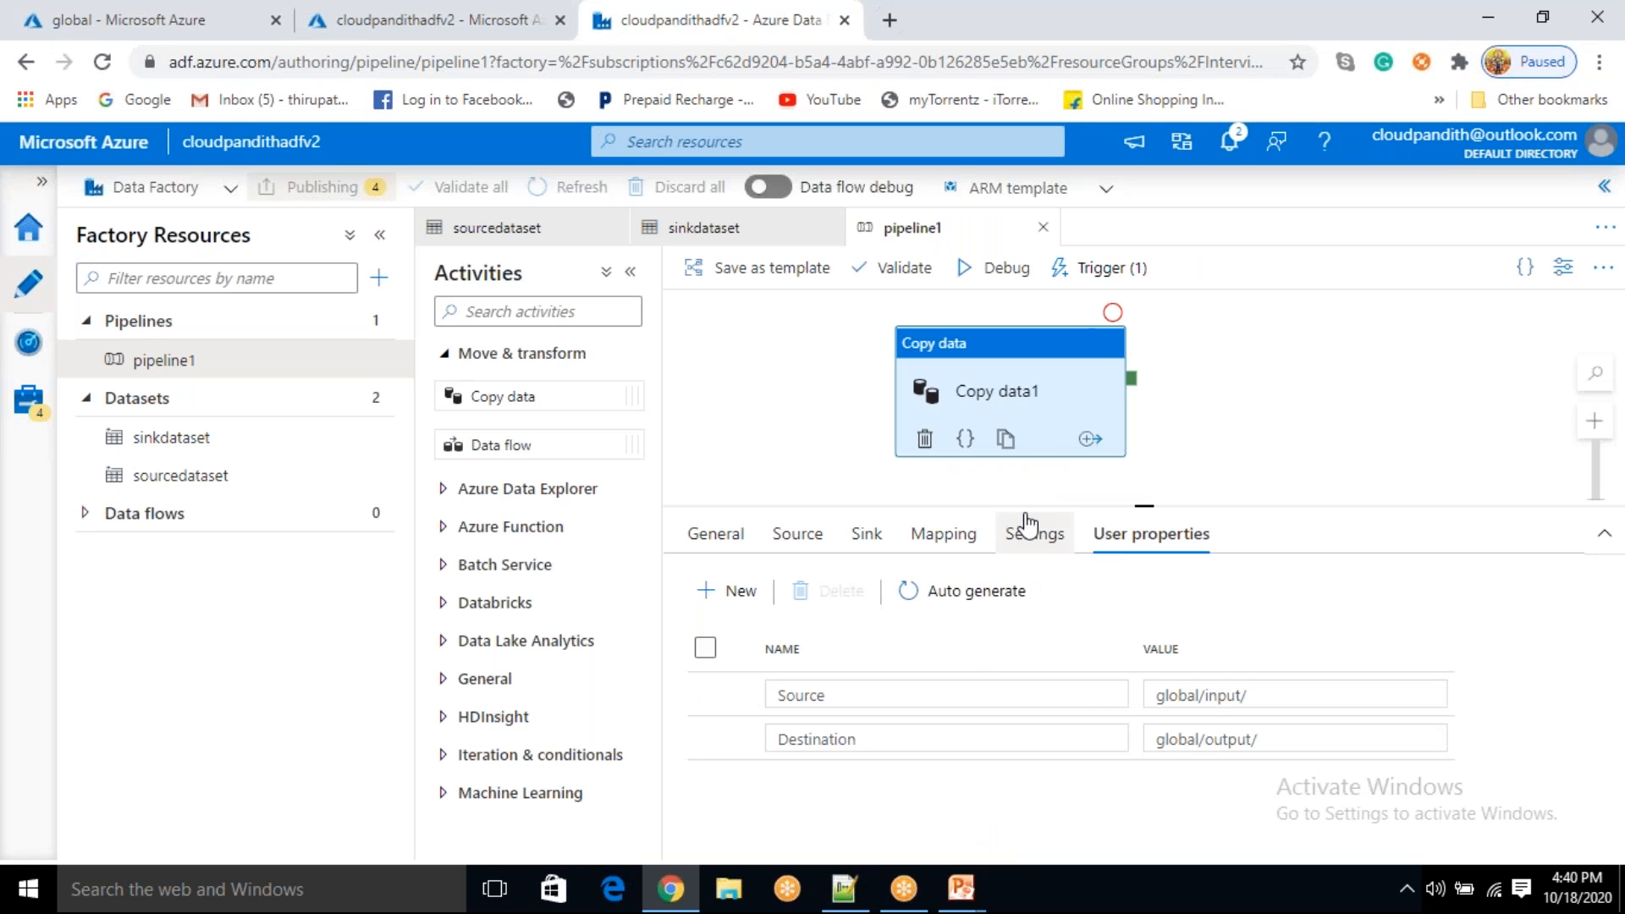
- Switch to Notepad++ to review the noted source path global/input/ and sink path global/output/, and return to the data factory
left_click(846, 888)
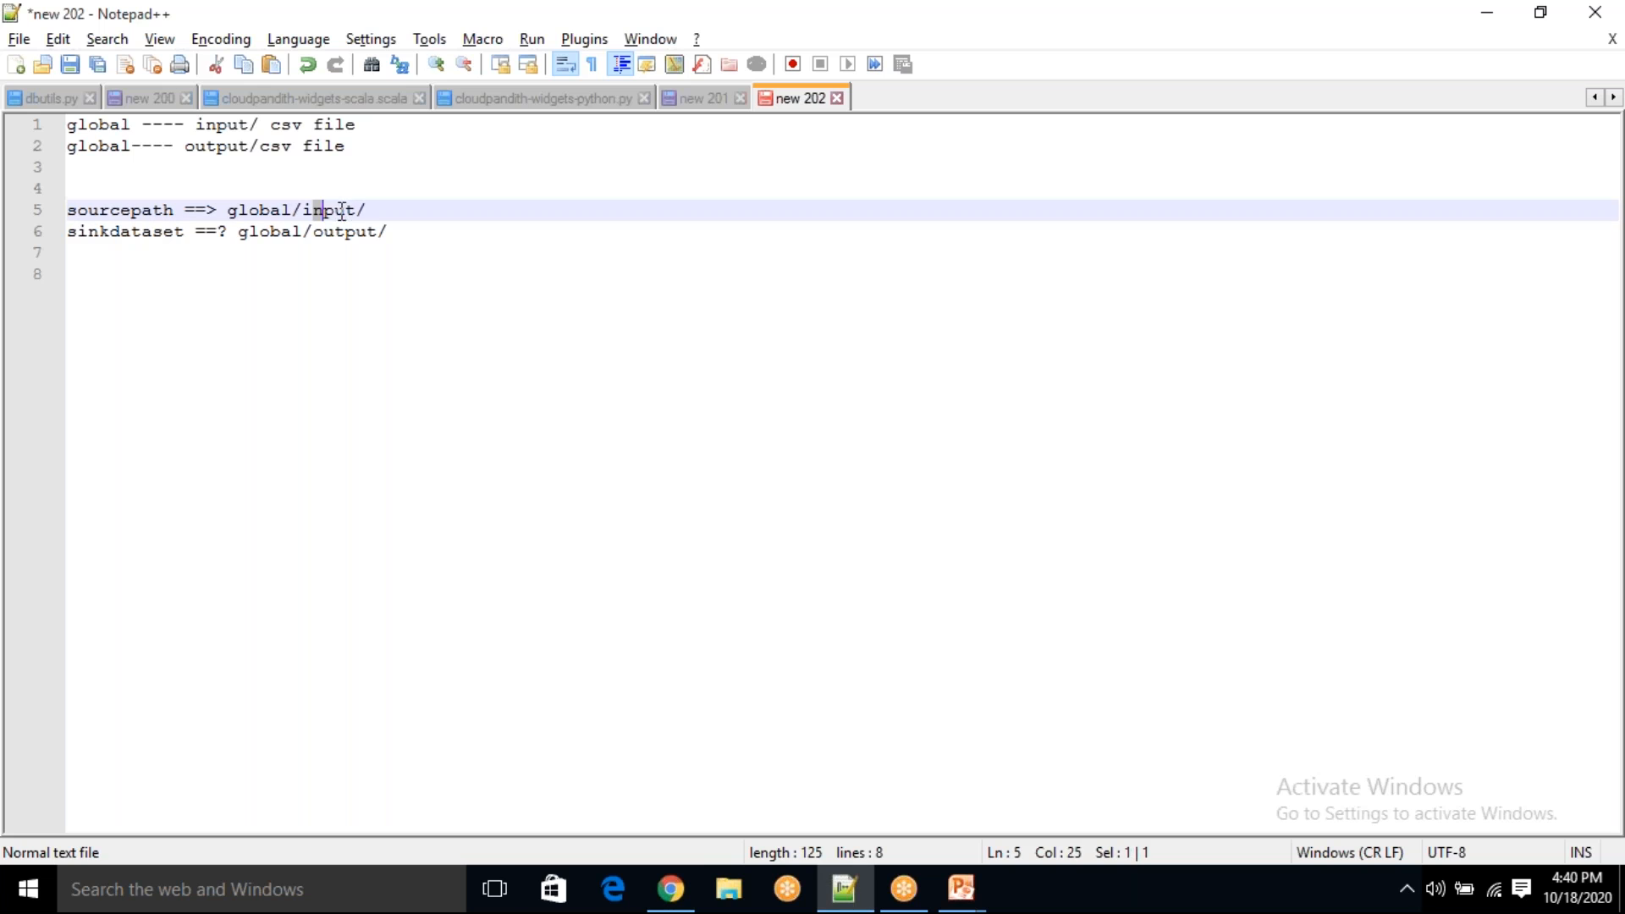
left_click(379, 203)
left_click_drag(366, 205, 339, 206)
left_click(377, 209)
left_click_drag(374, 213, 324, 212)
left_click(372, 208)
left_click_drag(376, 209, 313, 212)
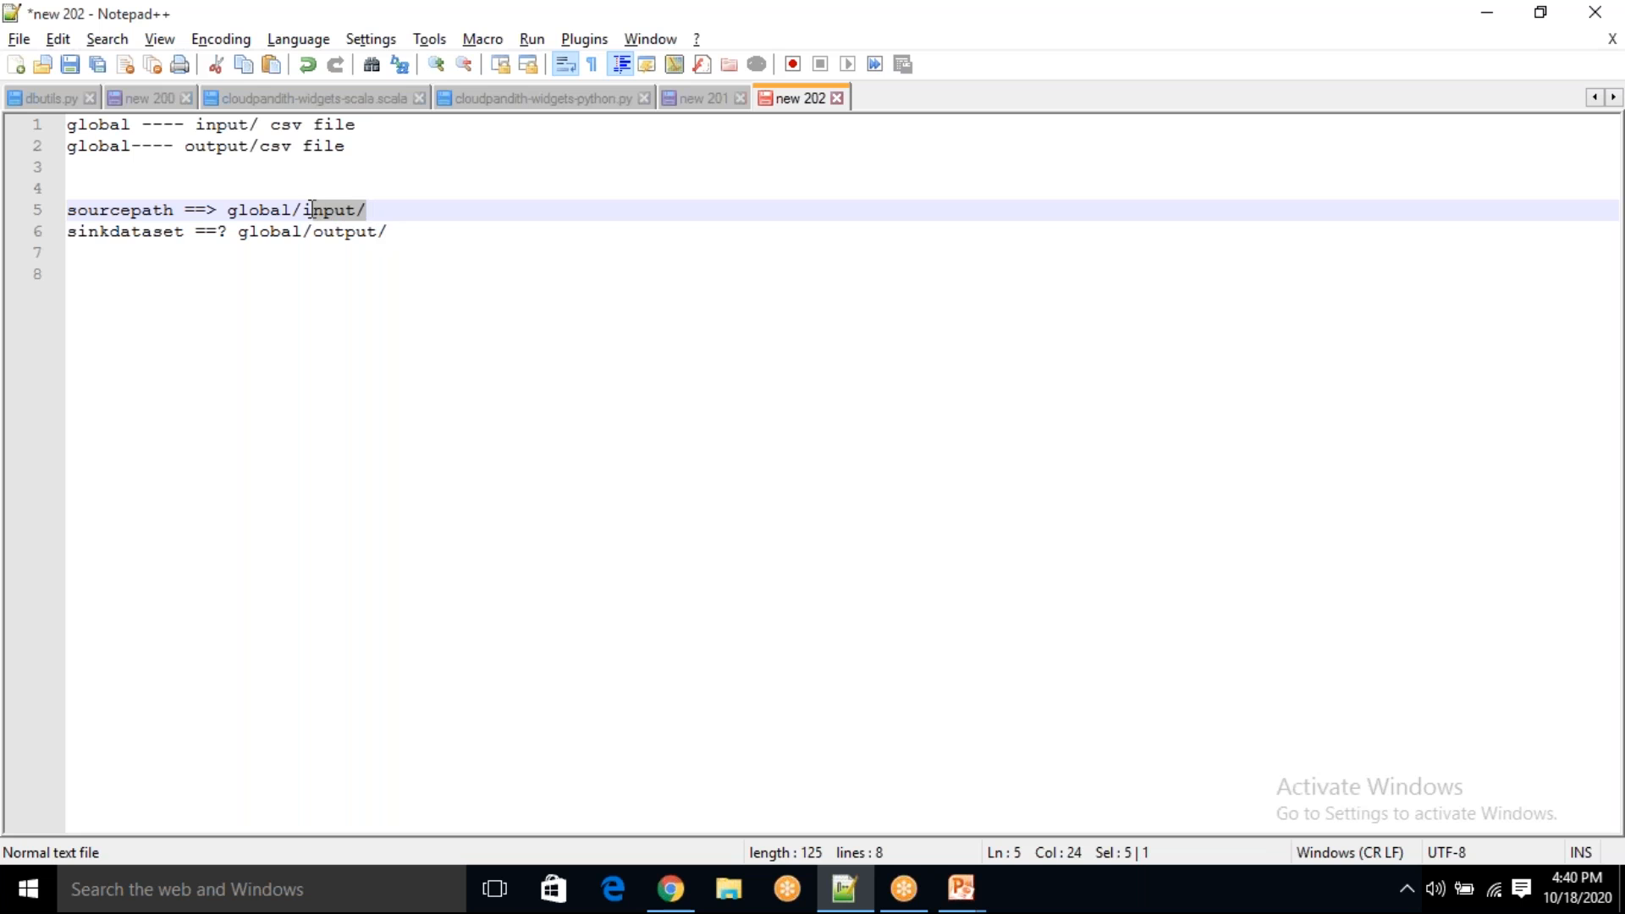
left_click(367, 212)
left_click_drag(387, 232, 314, 232)
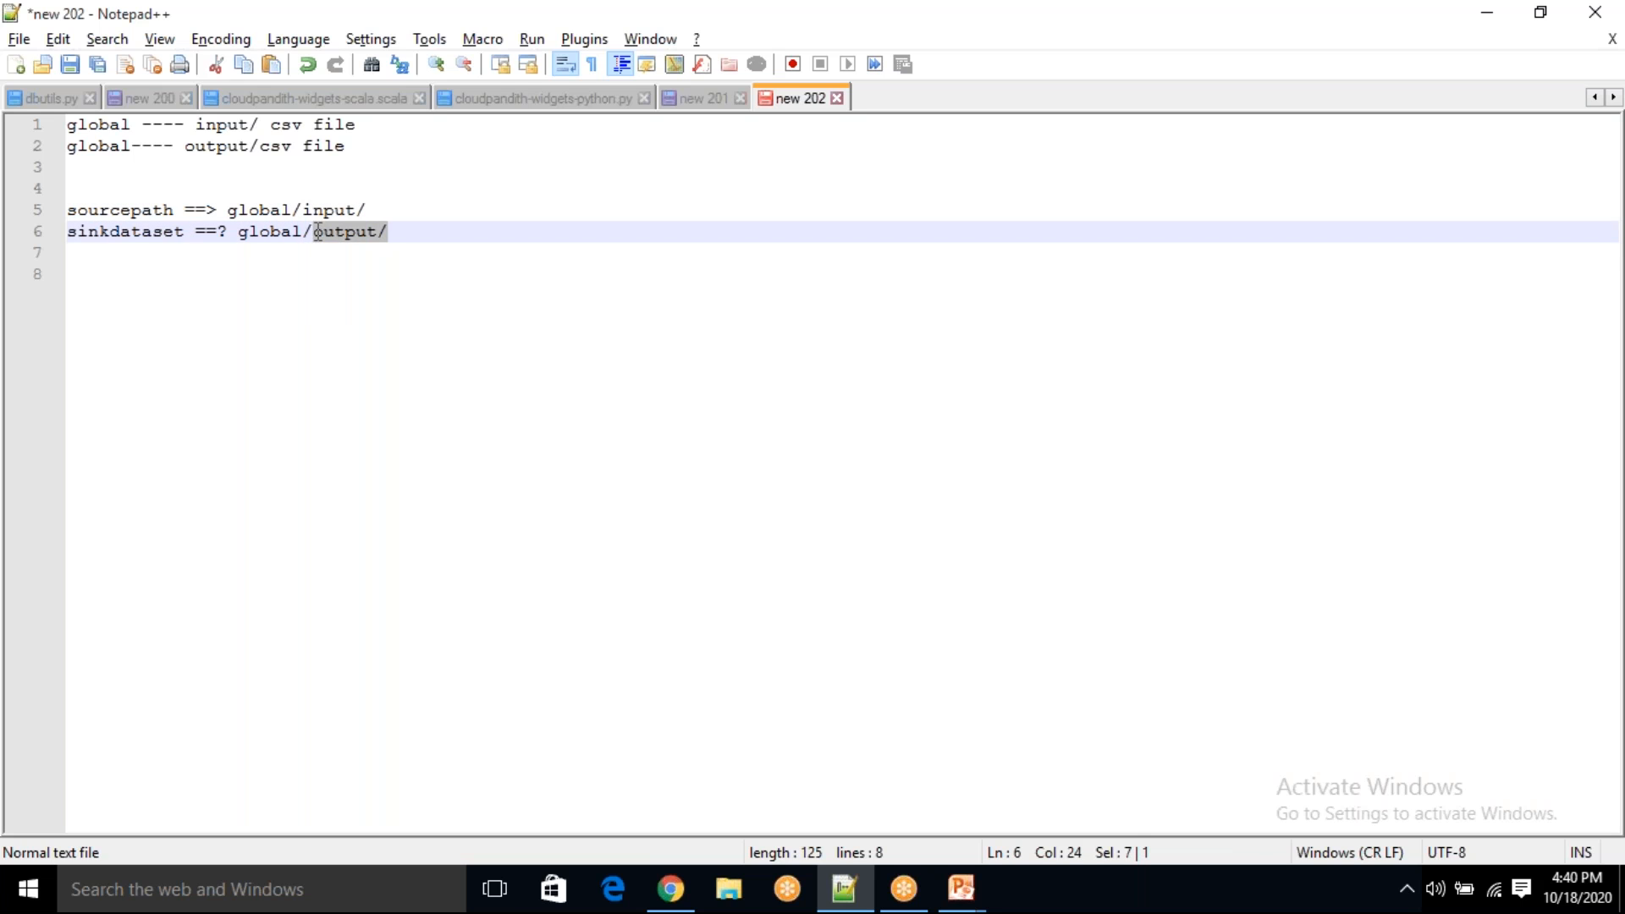
left_click(369, 209)
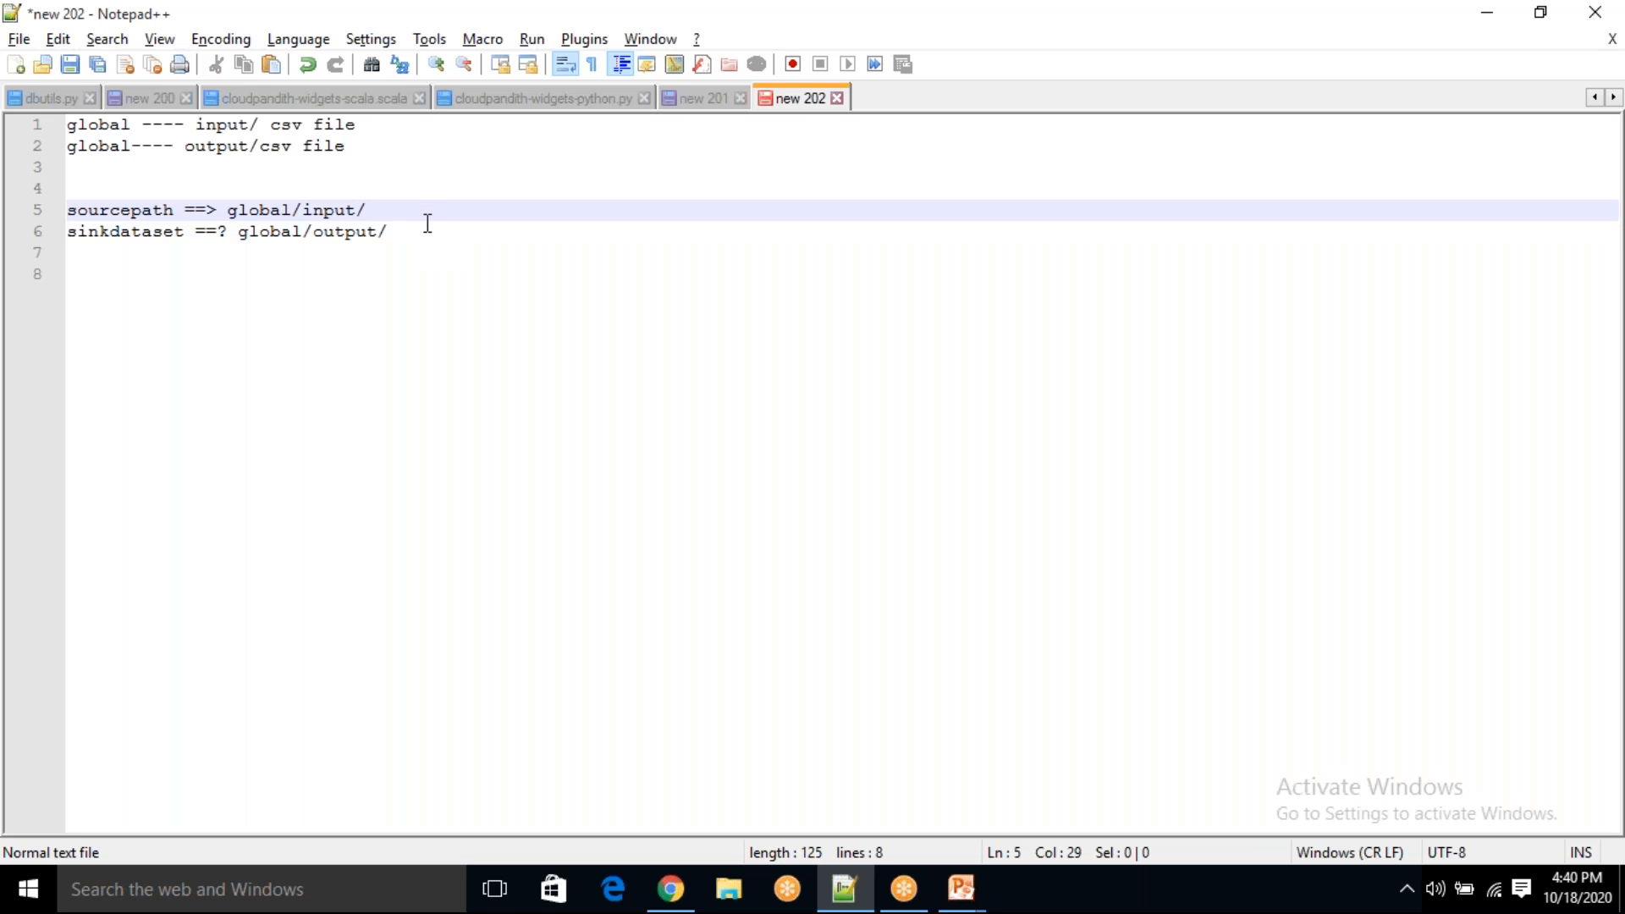
key("alt+Tab")
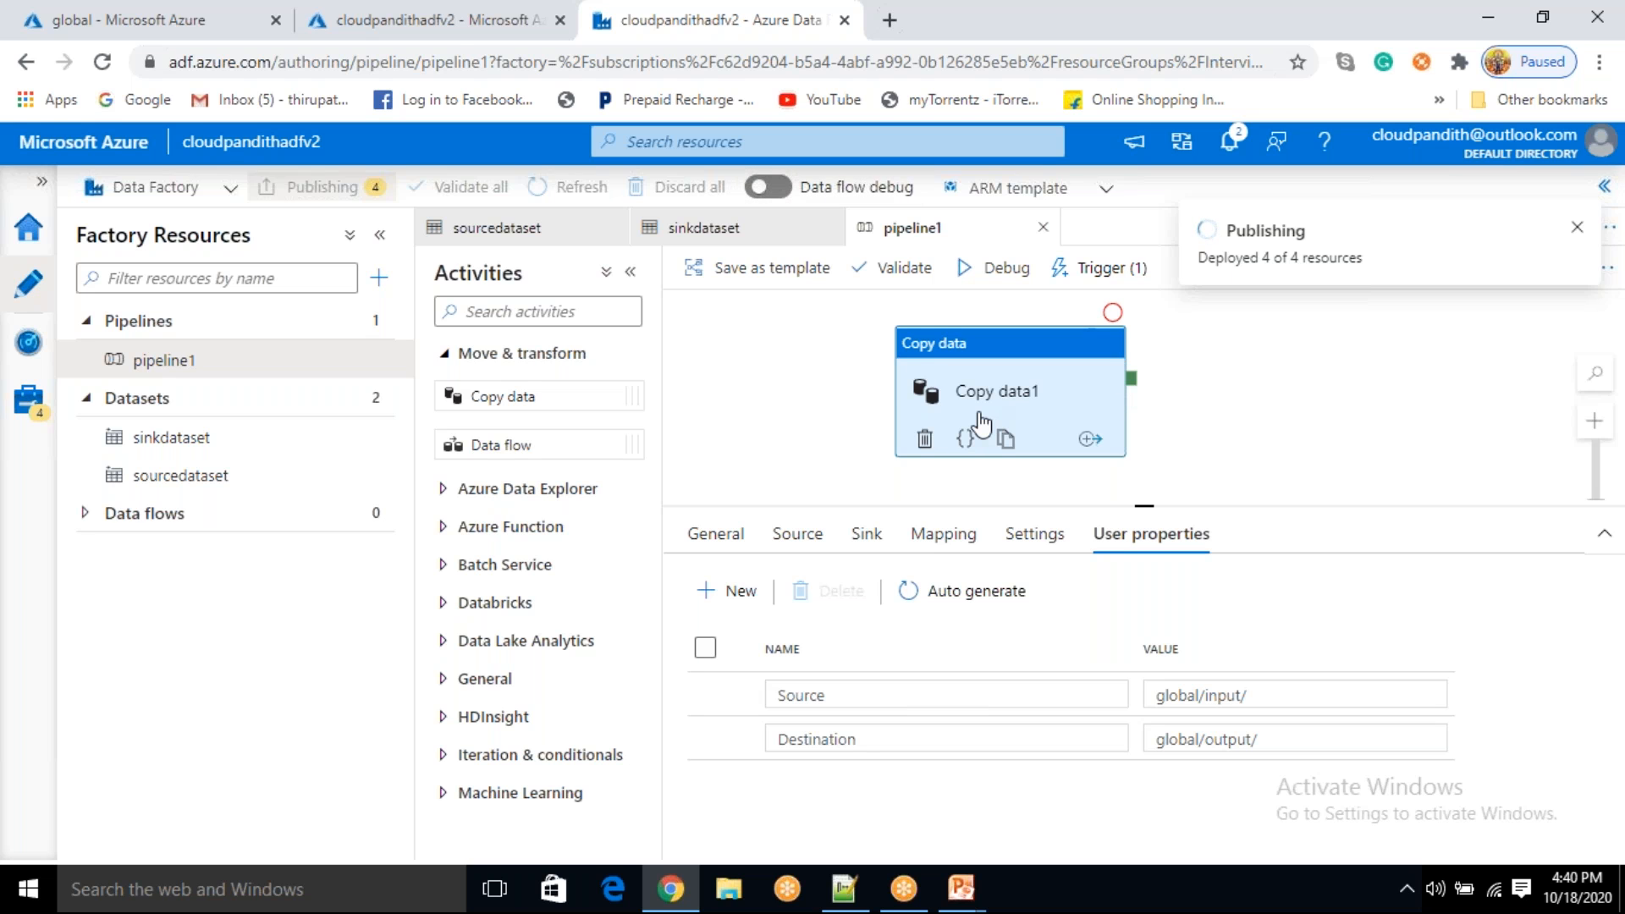
- Open the resource providers of the Free Trial subscription in the Azure portal
left_click(449, 26)
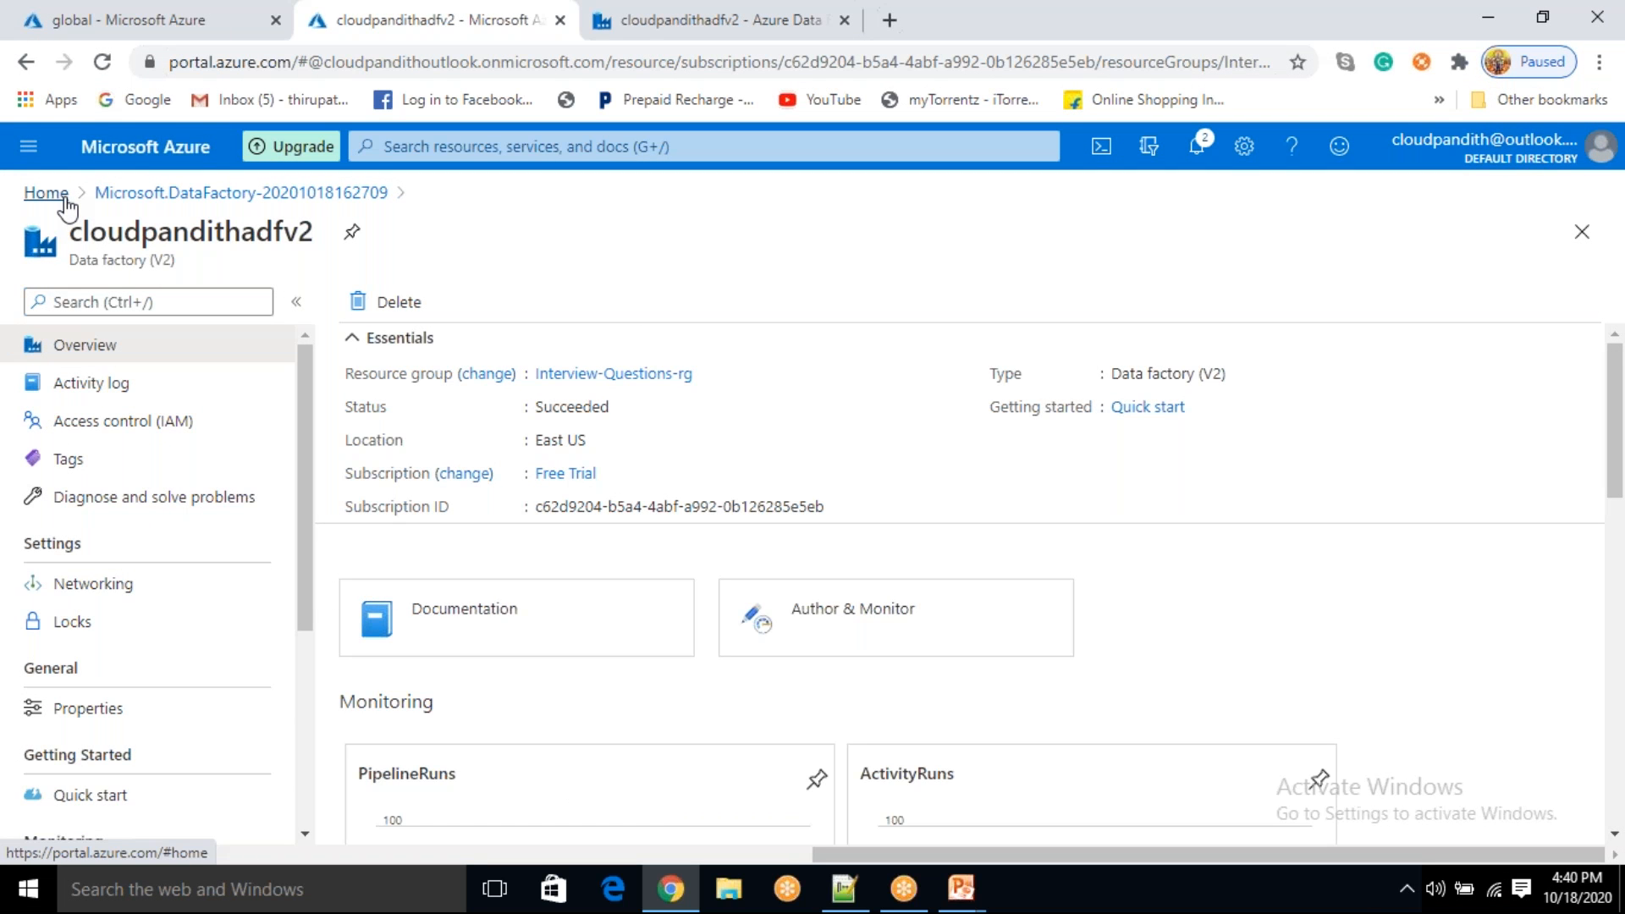
left_click(46, 193)
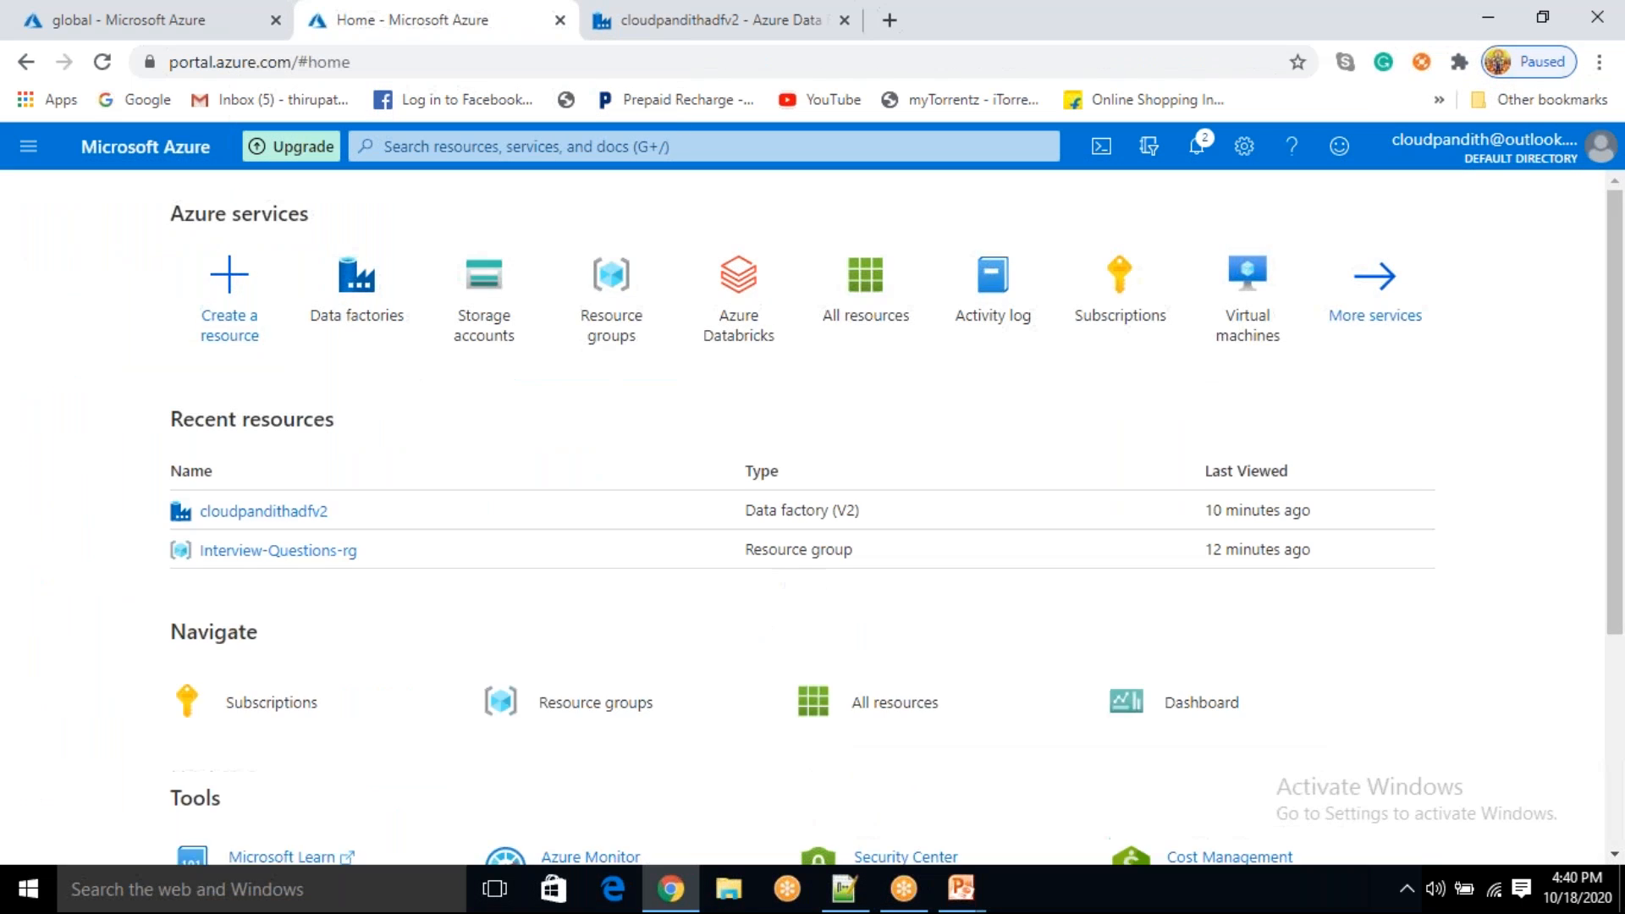
left_click(1120, 296)
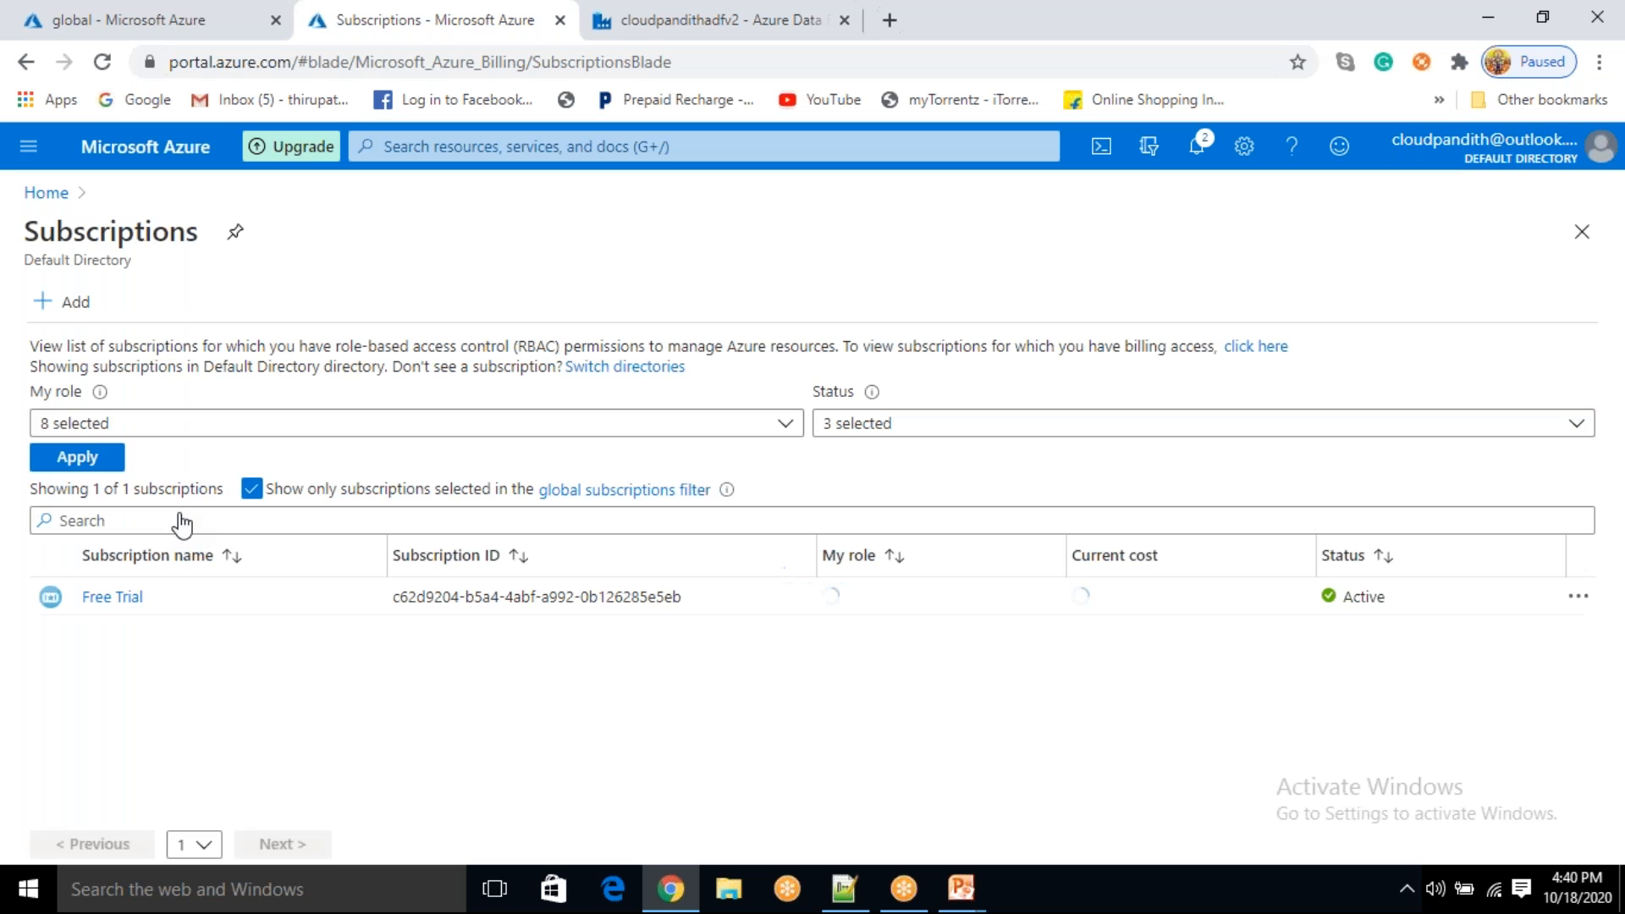
left_click(112, 599)
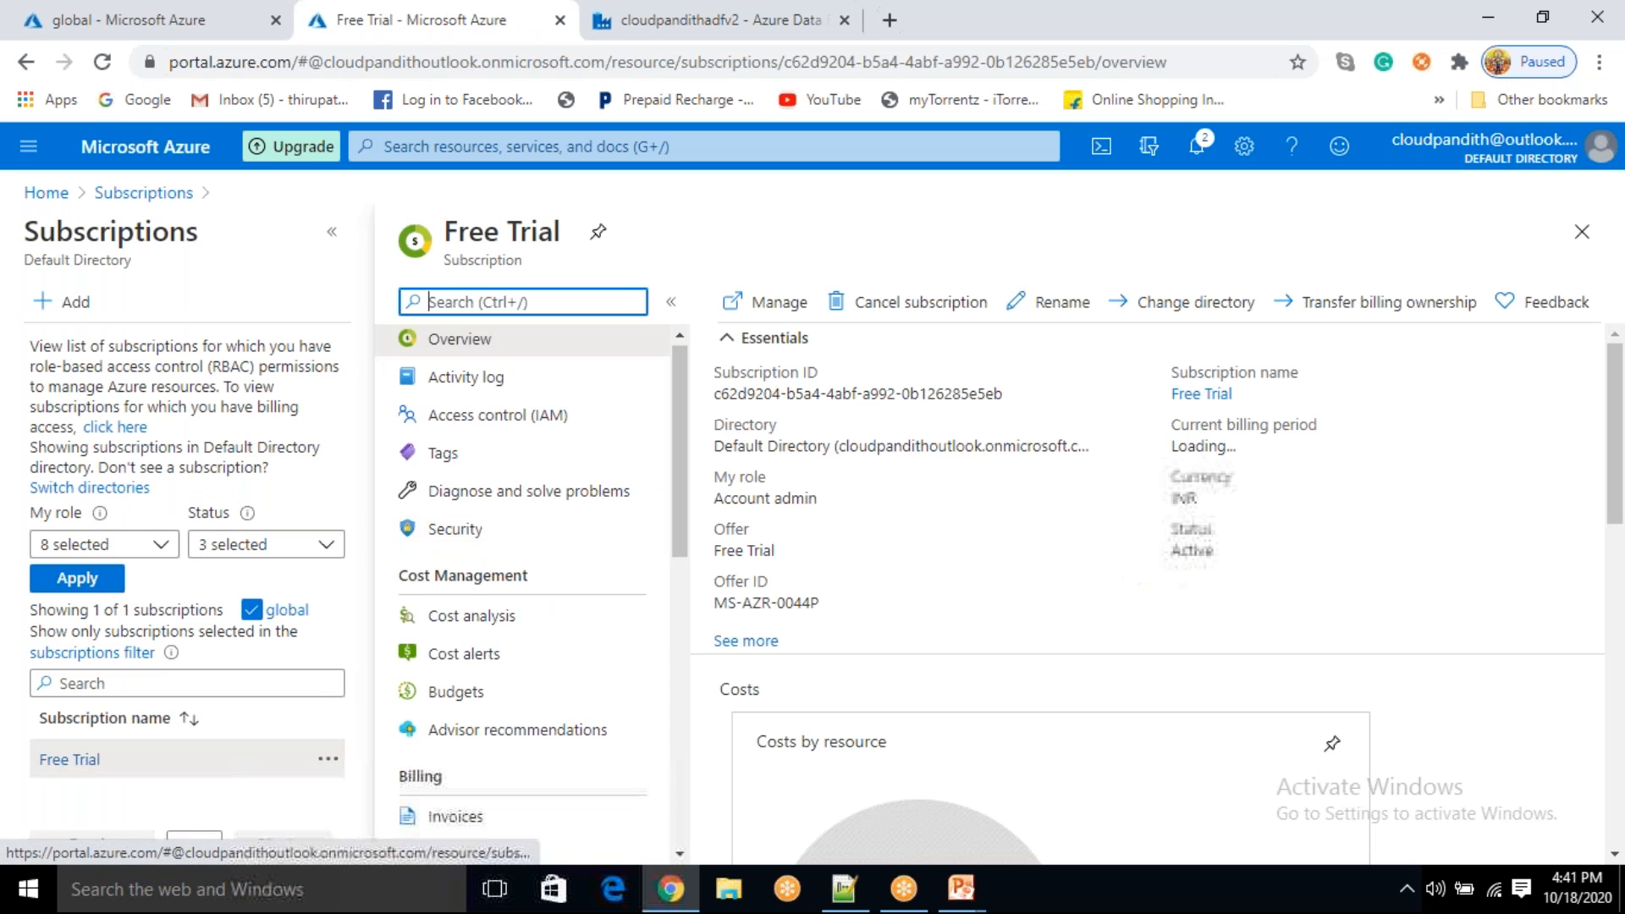
scroll(510, 596, "down", 10)
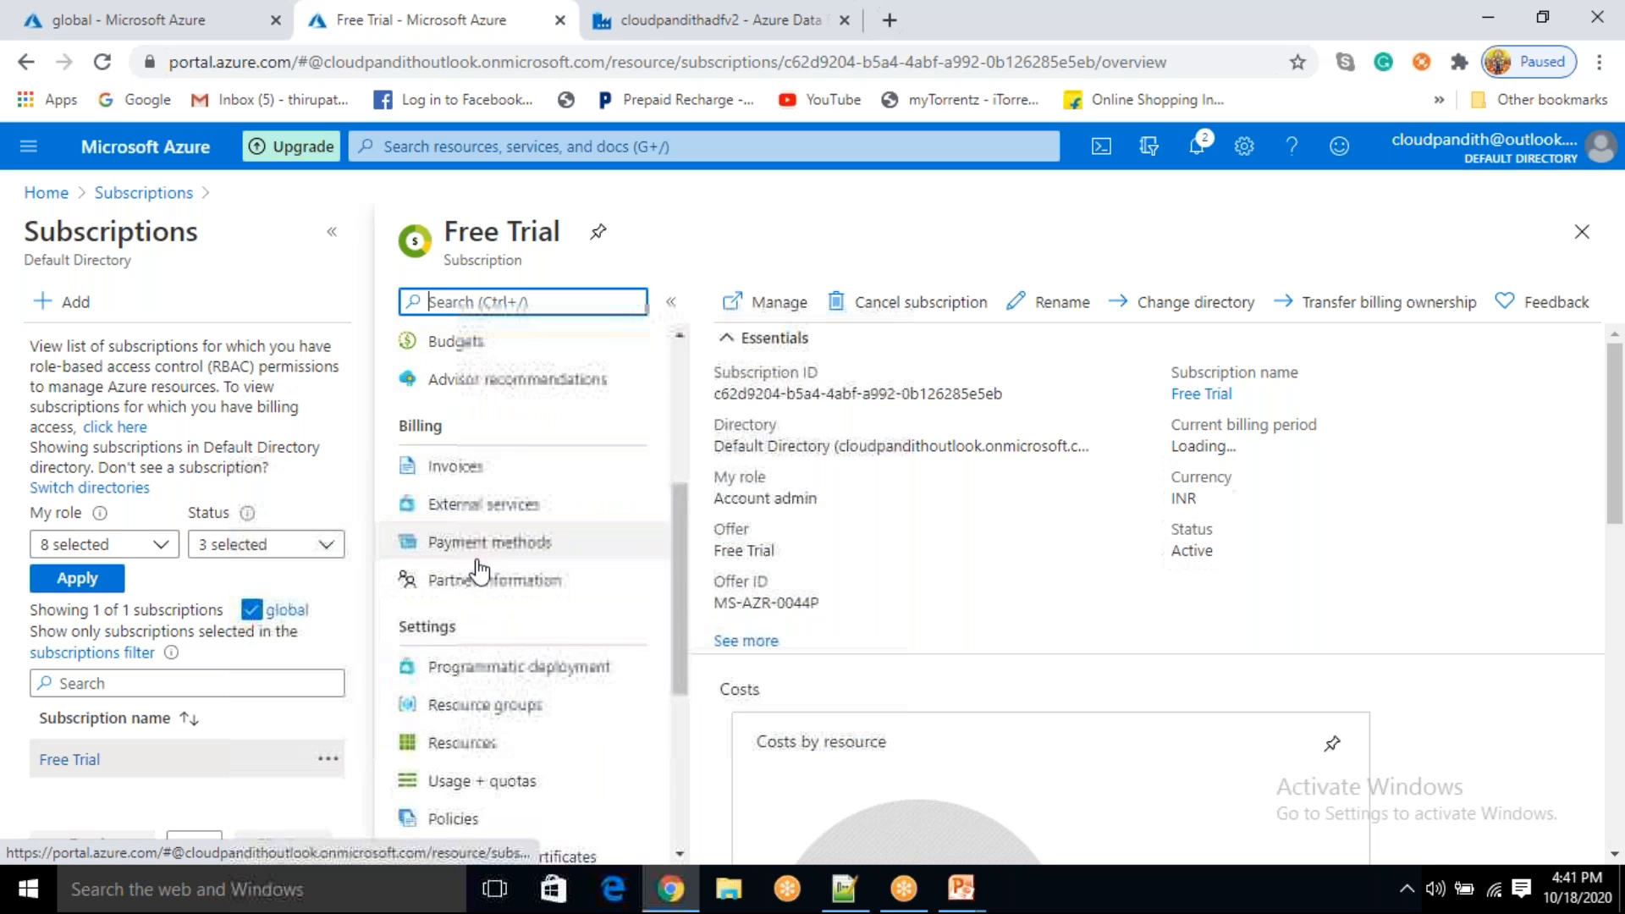
left_click(509, 584)
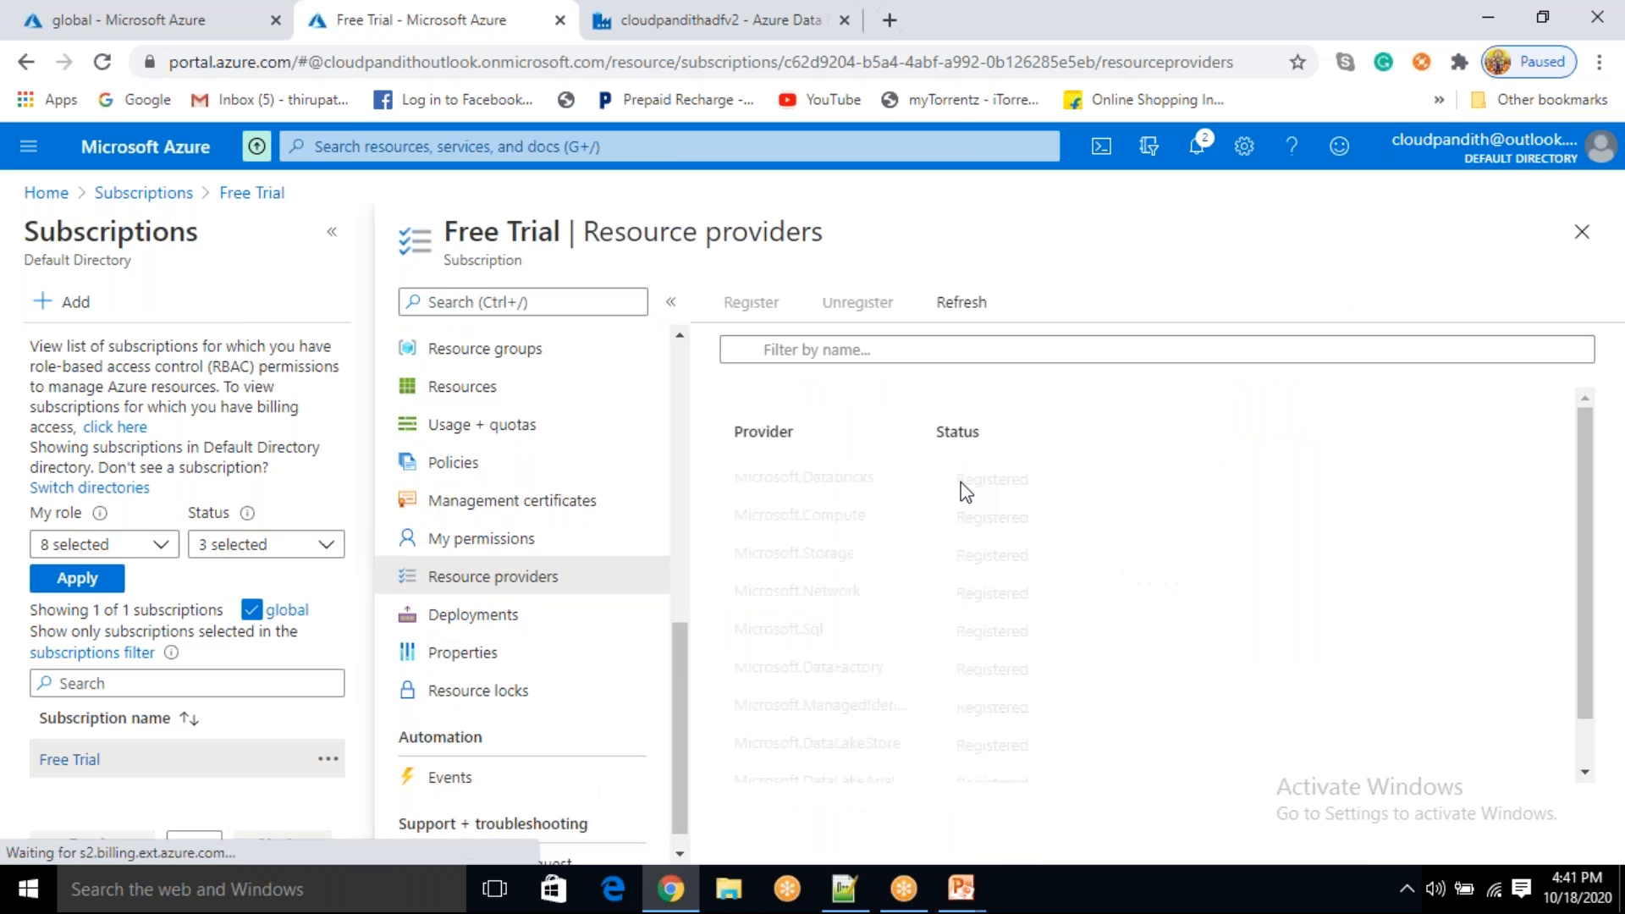
- Filter the resource providers by "event" and check the registration status of Microsoft.EventGrid
left_click(857, 351)
type("event")
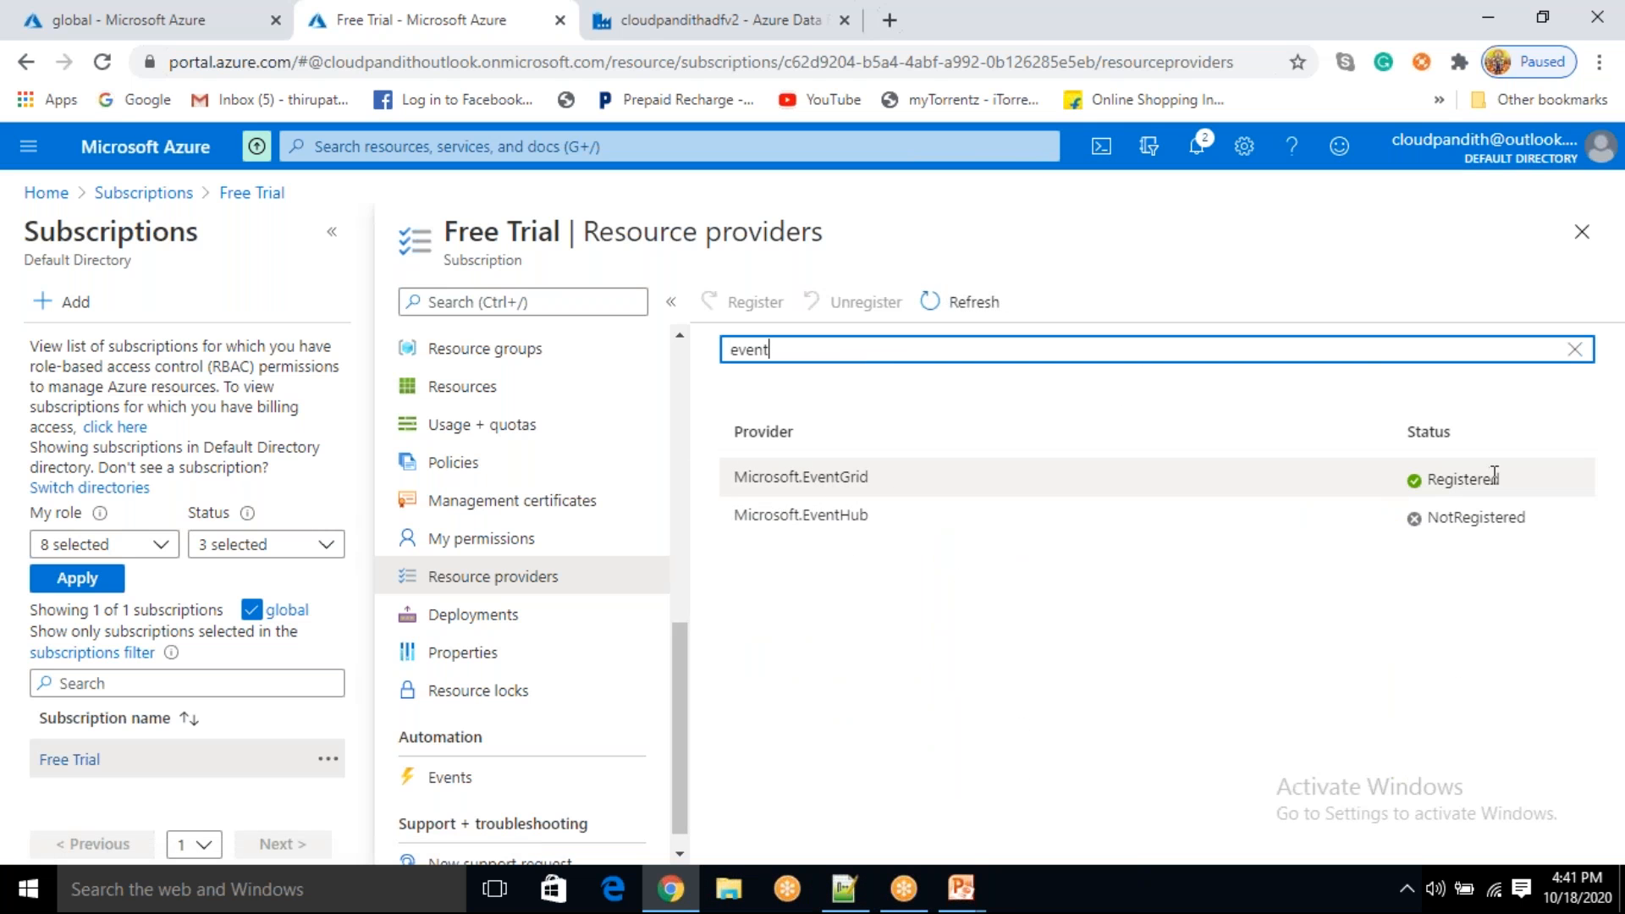
left_click_drag(1491, 479, 1445, 476)
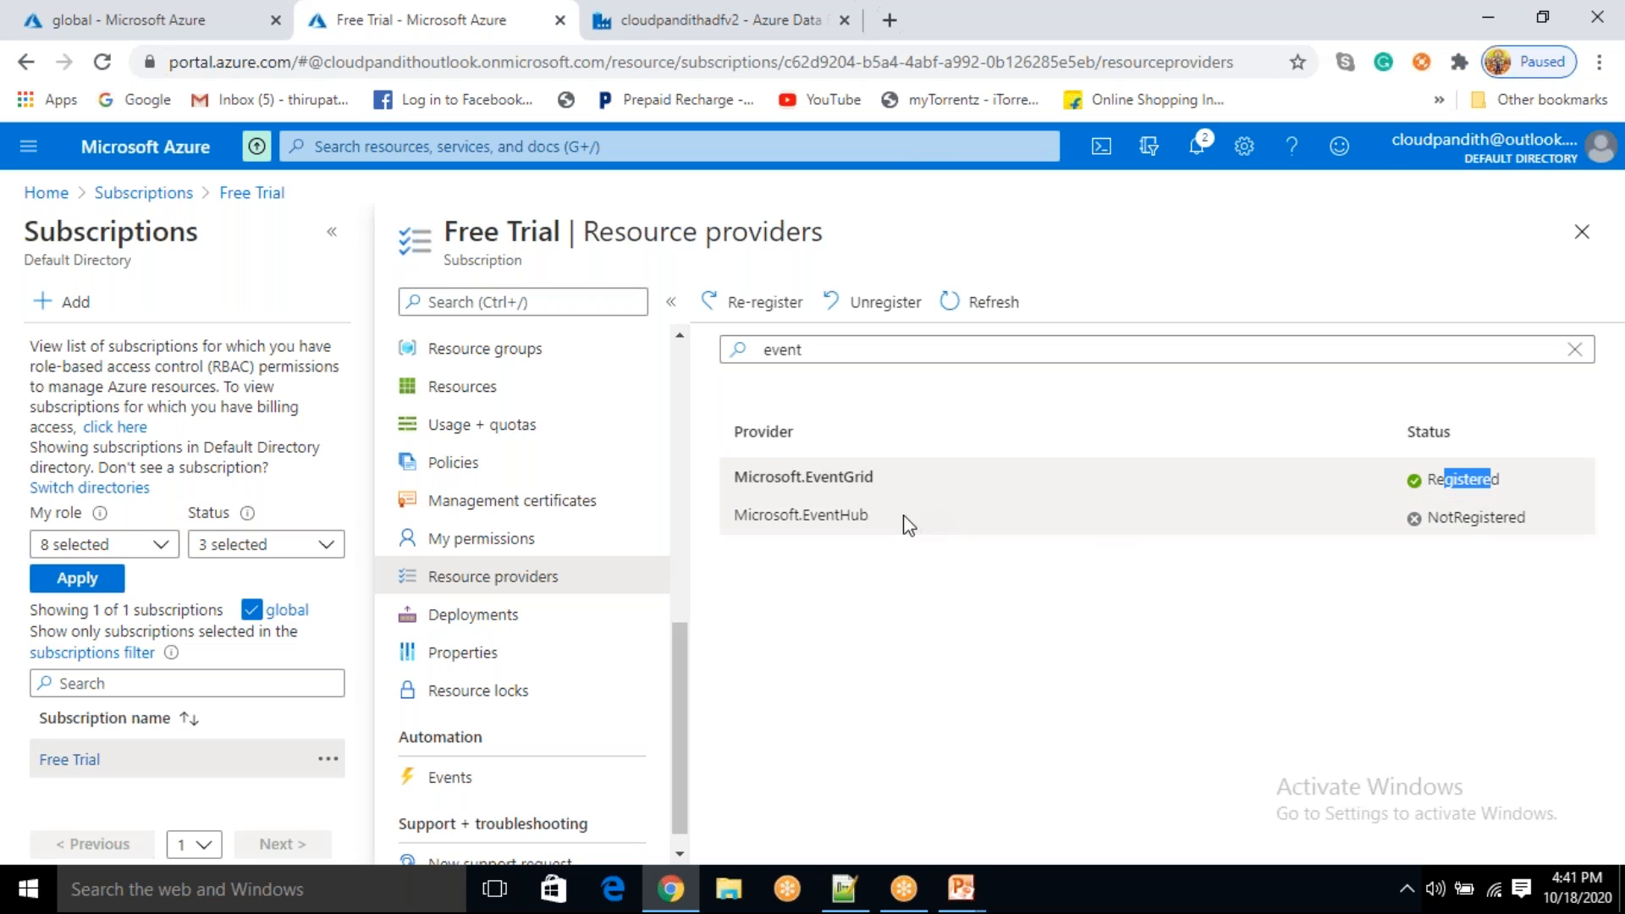
left_click(976, 524)
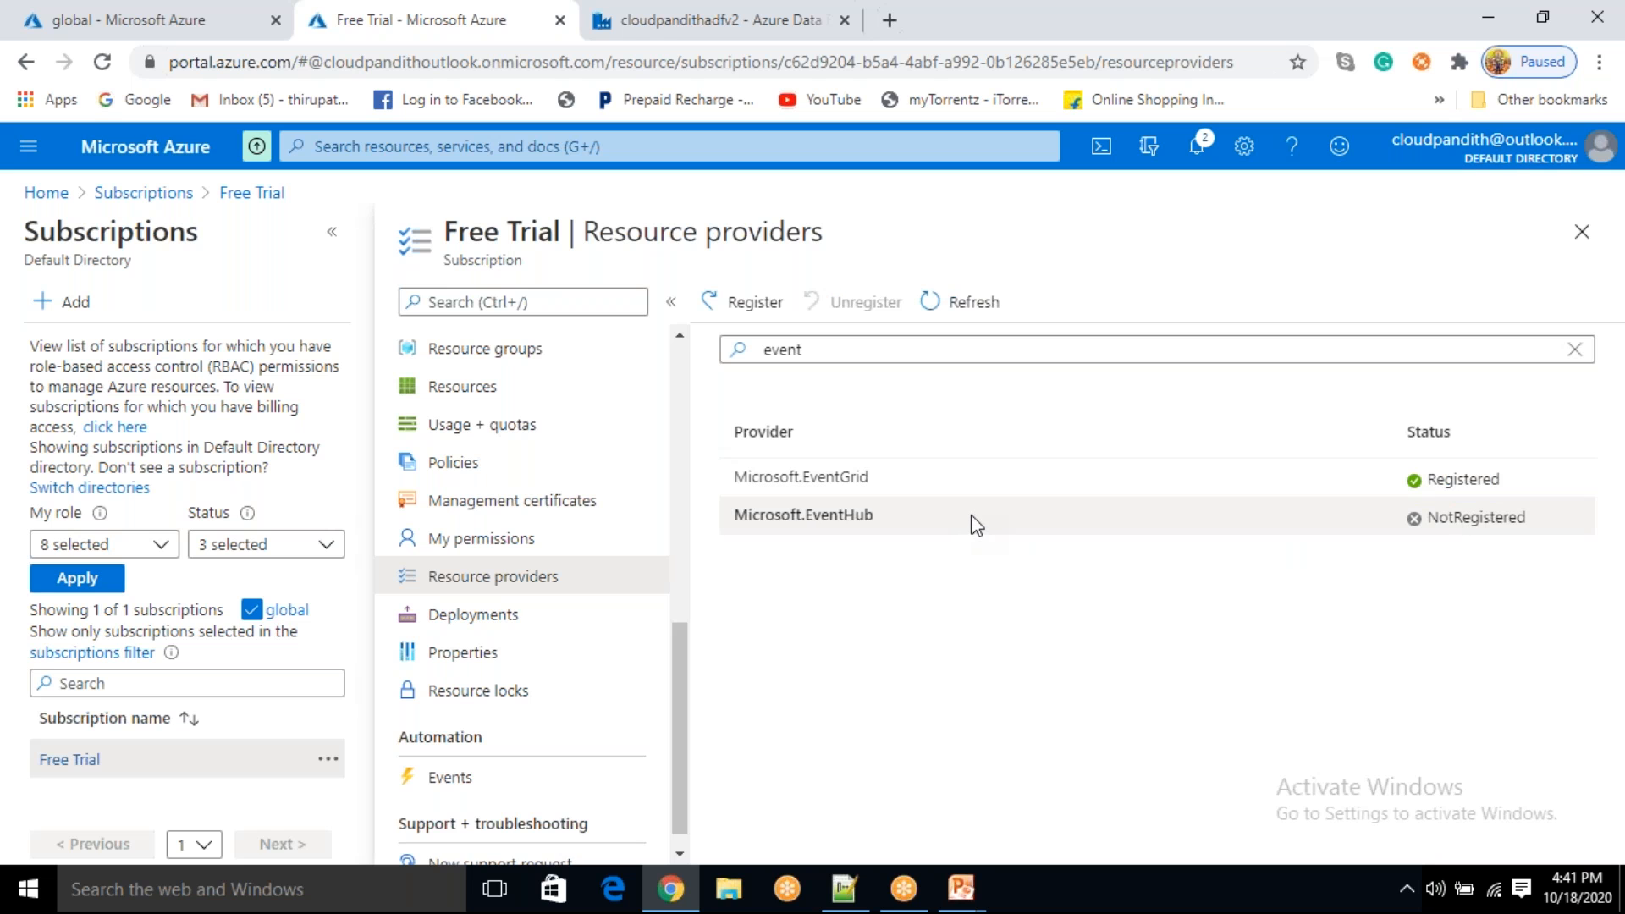
left_click(1070, 489)
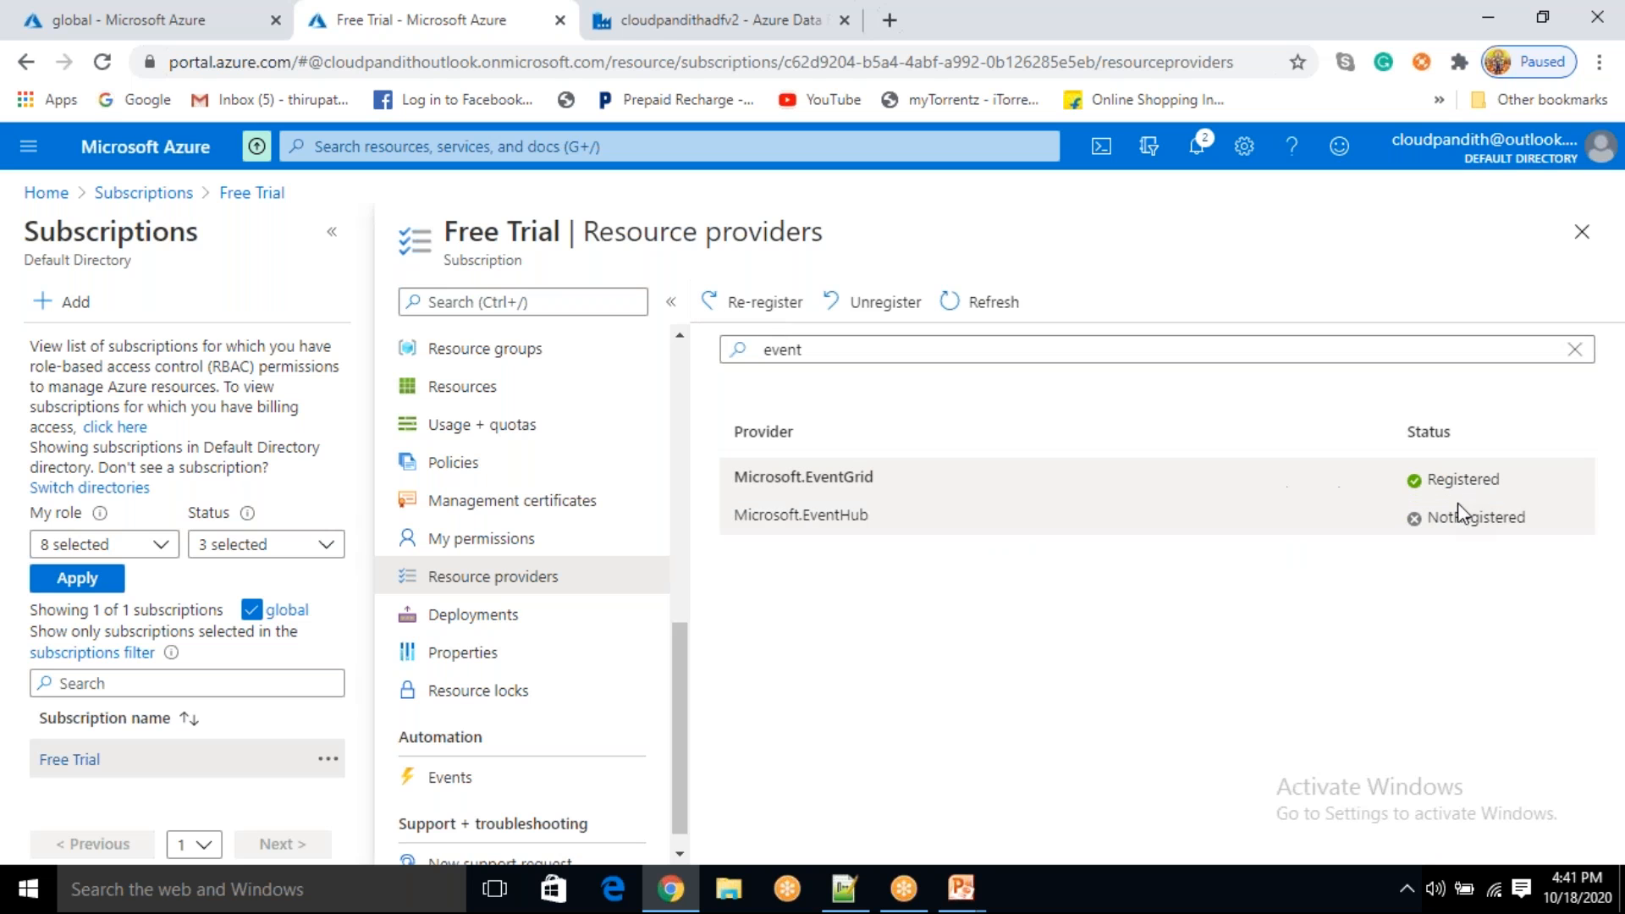
left_click_drag(1515, 479, 1431, 477)
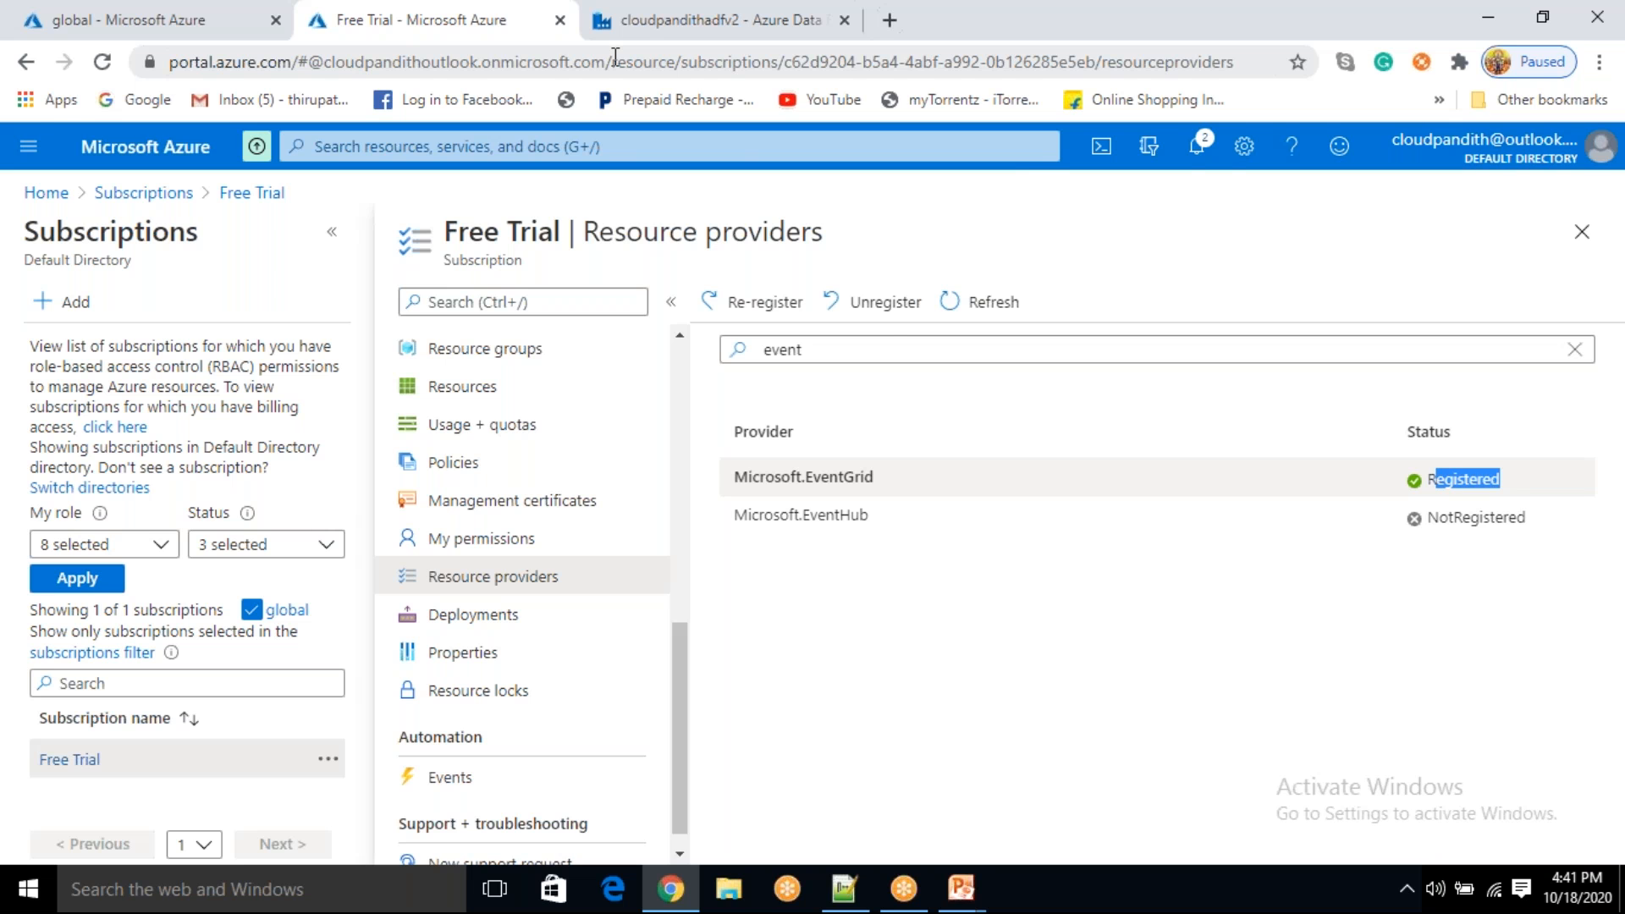
- Return to the data factory and open its pipeline run monitoring
left_click(656, 21)
left_click(31, 345)
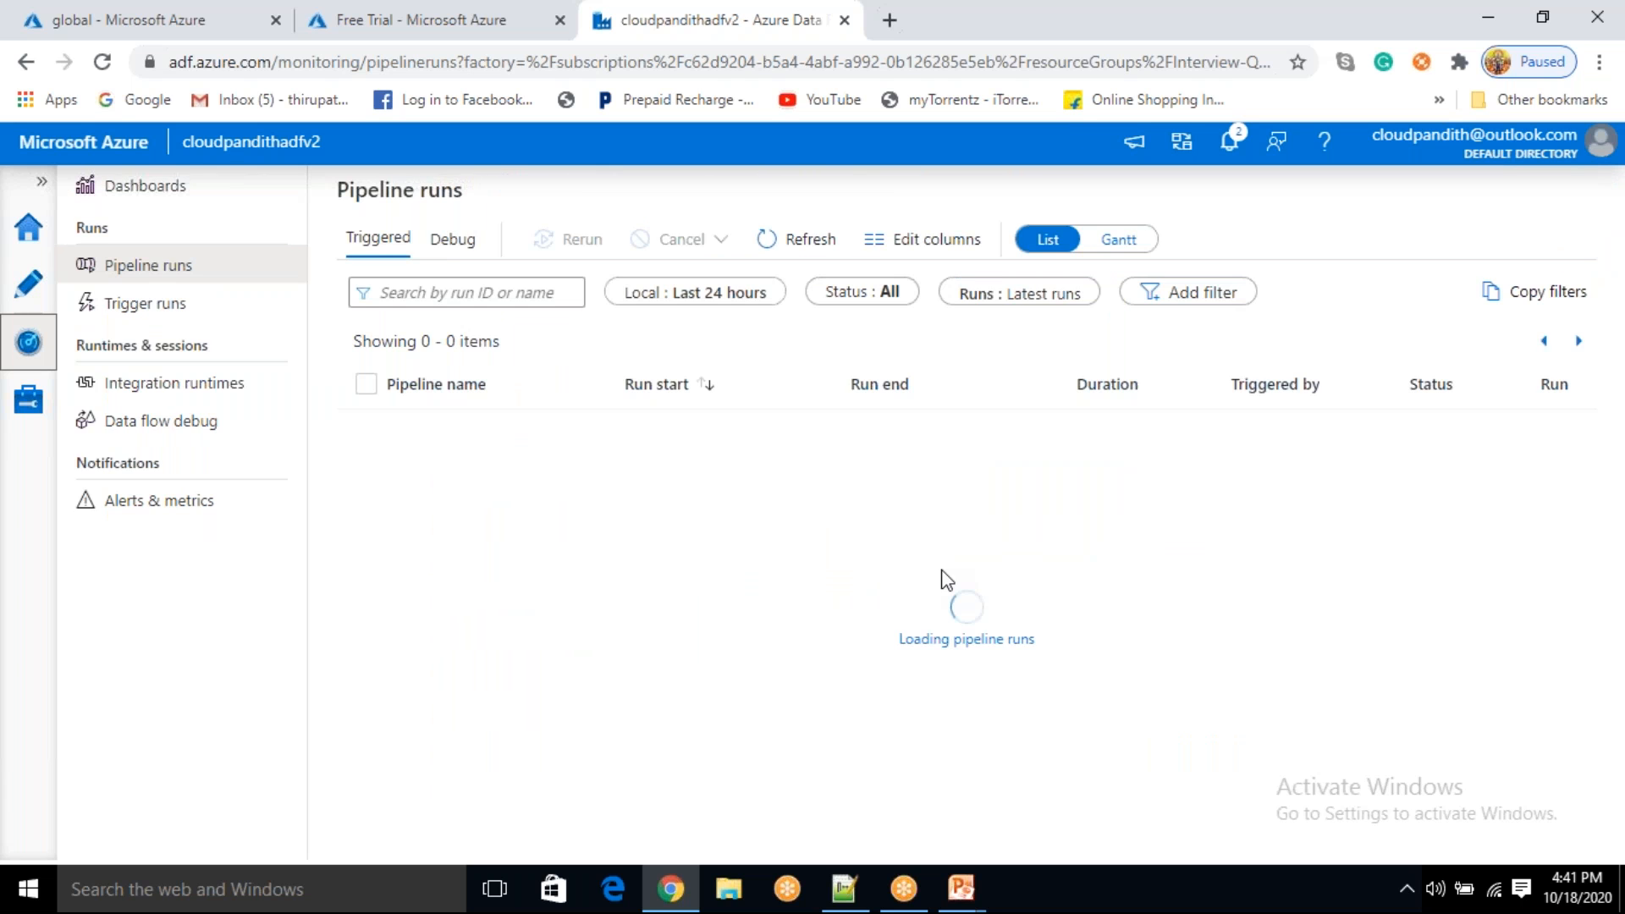
- Start a blob upload to the global container and select coursedata.csv from the Desktop
left_click(398, 305)
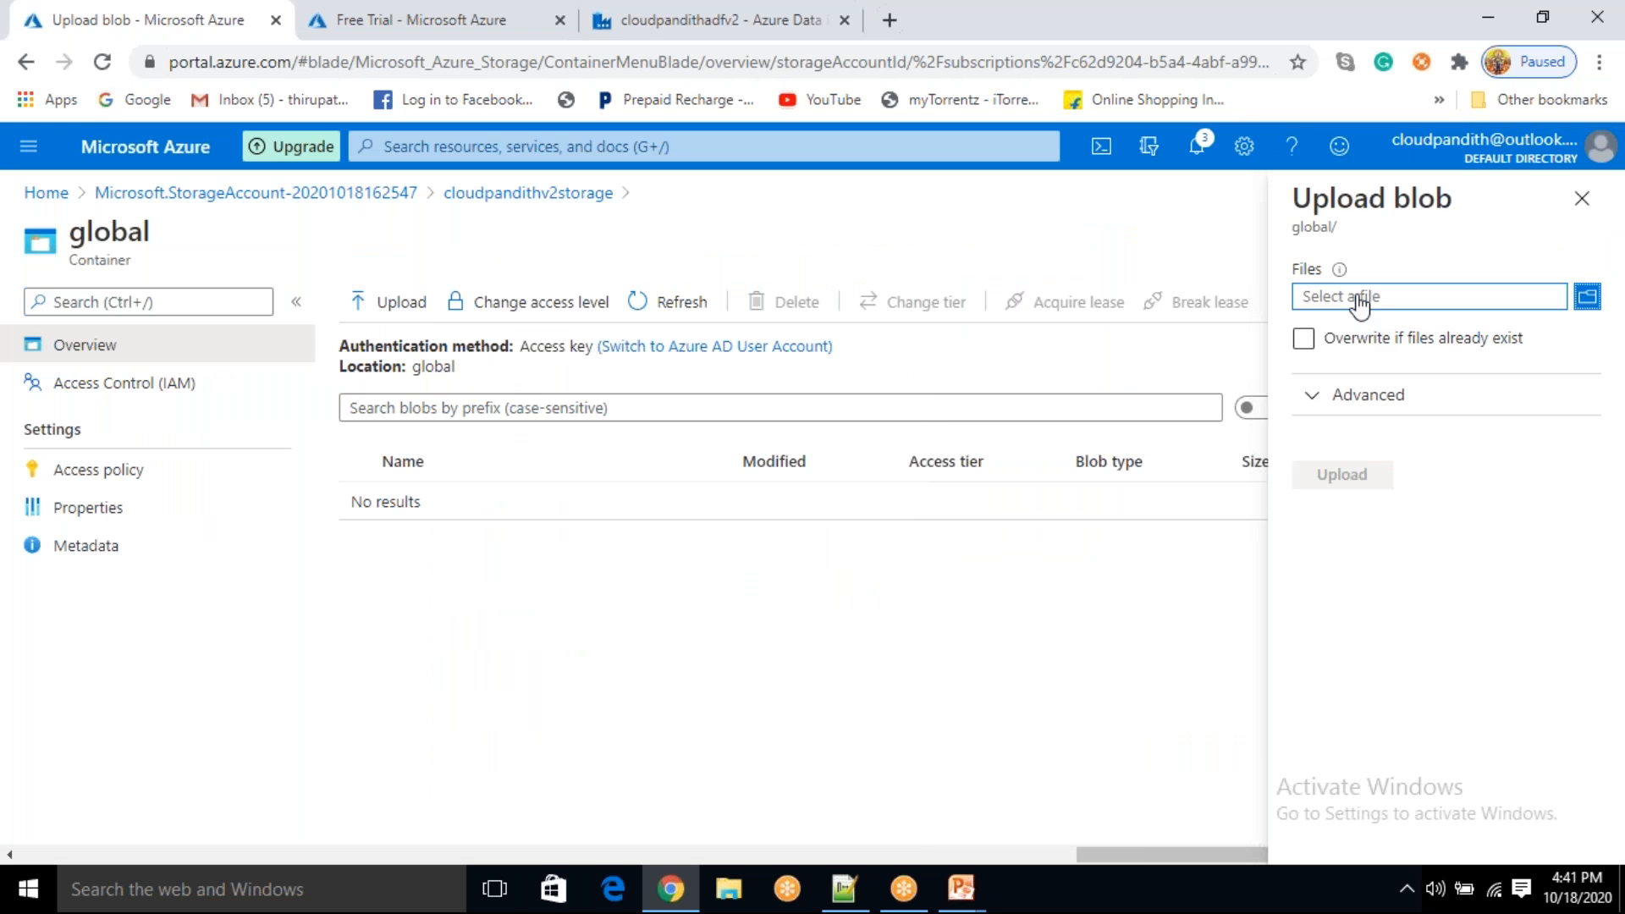
left_click(1359, 298)
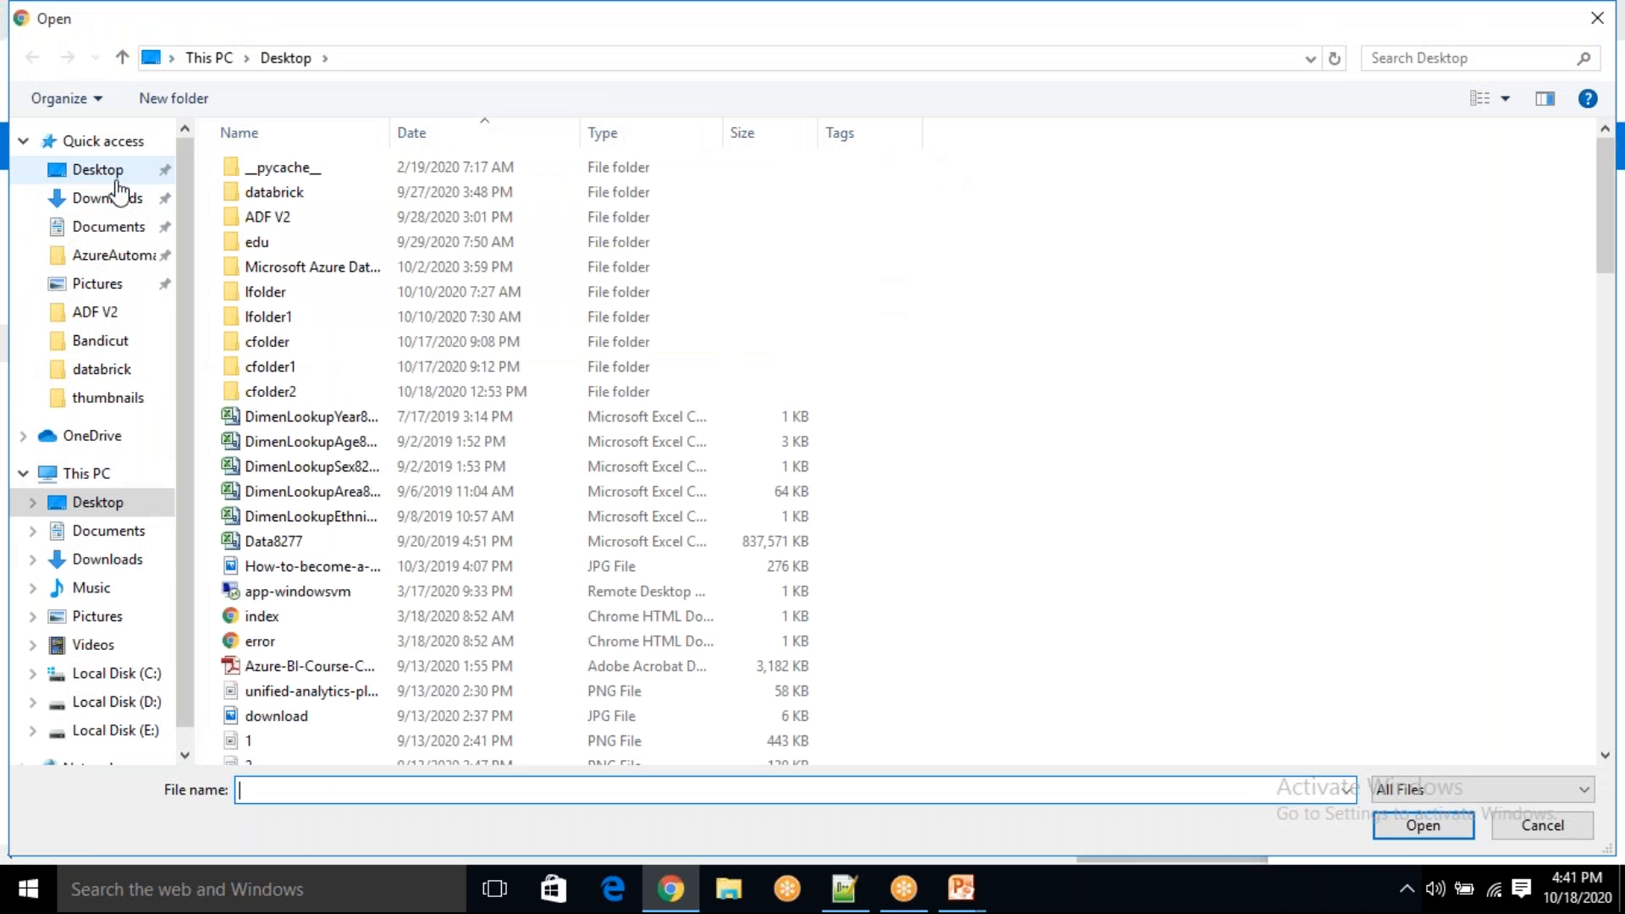
scroll(407, 583, "down", 10)
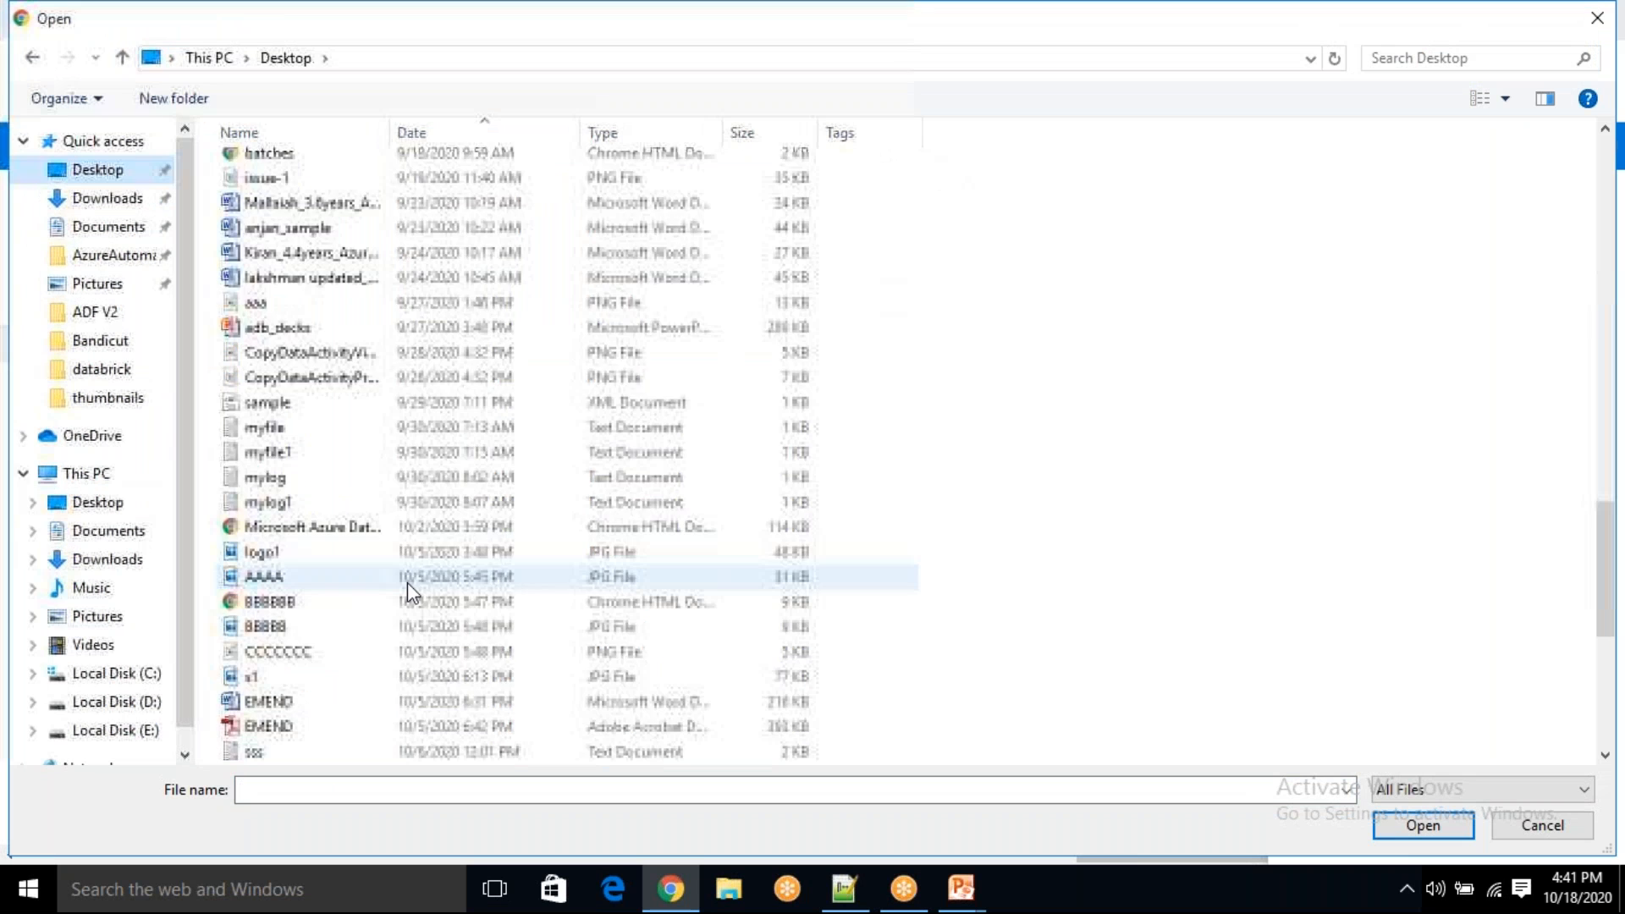
scroll(408, 582, "down", 6)
left_click(408, 452)
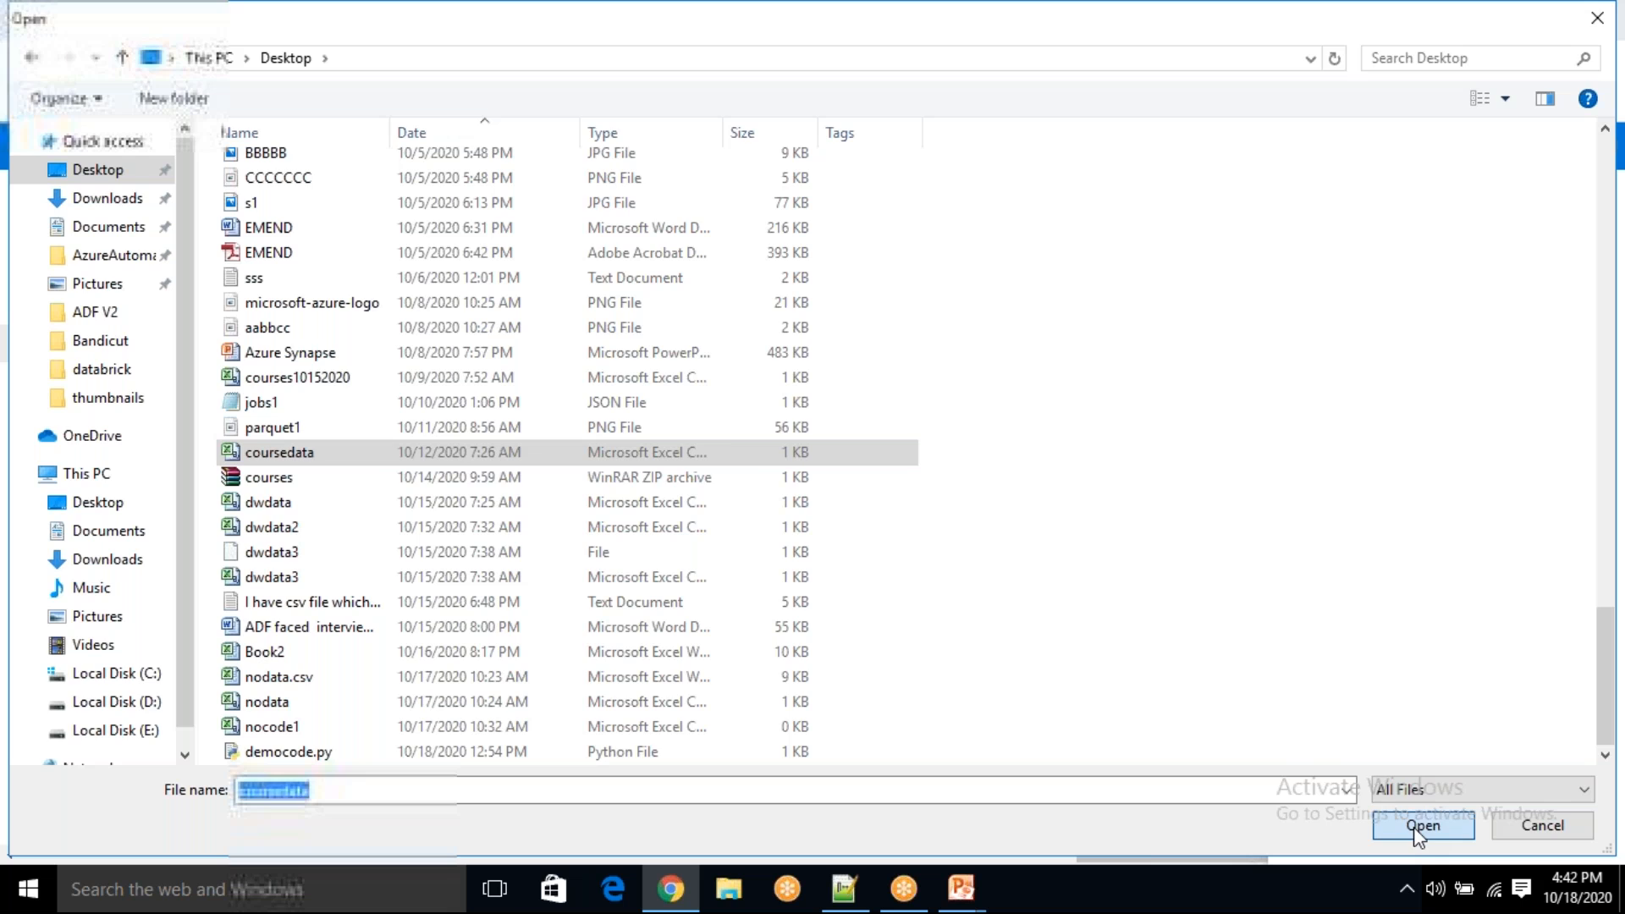
left_click(1422, 826)
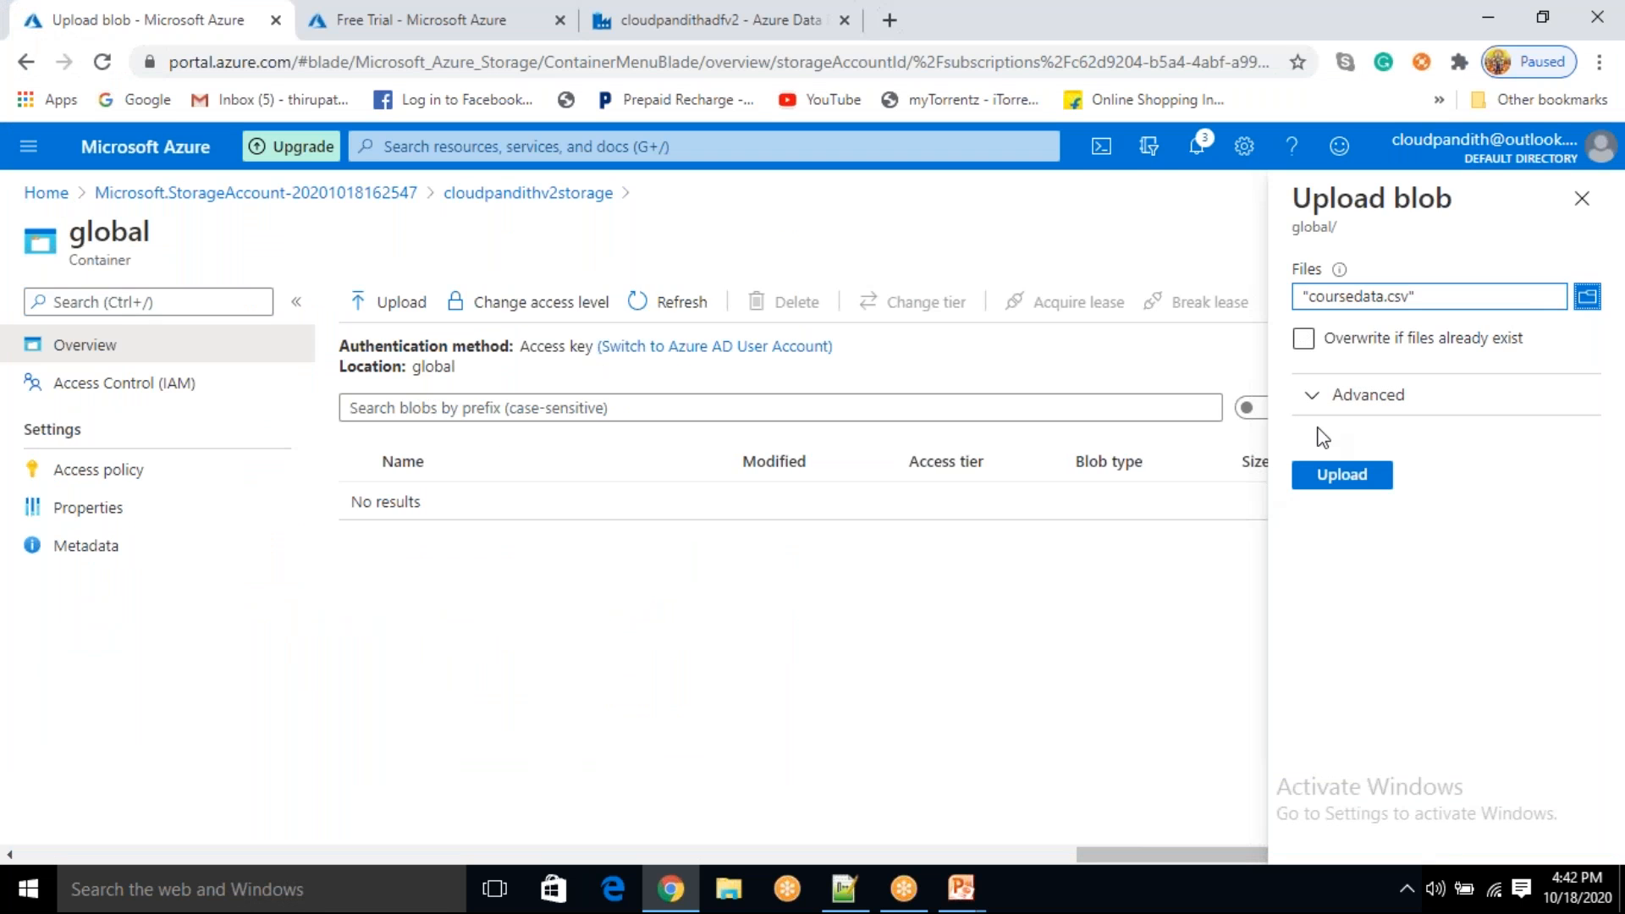
- Set the upload folder to input and upload coursedata.csv
left_click(1352, 396)
scroll(1342, 432, "down", 3)
type("put")
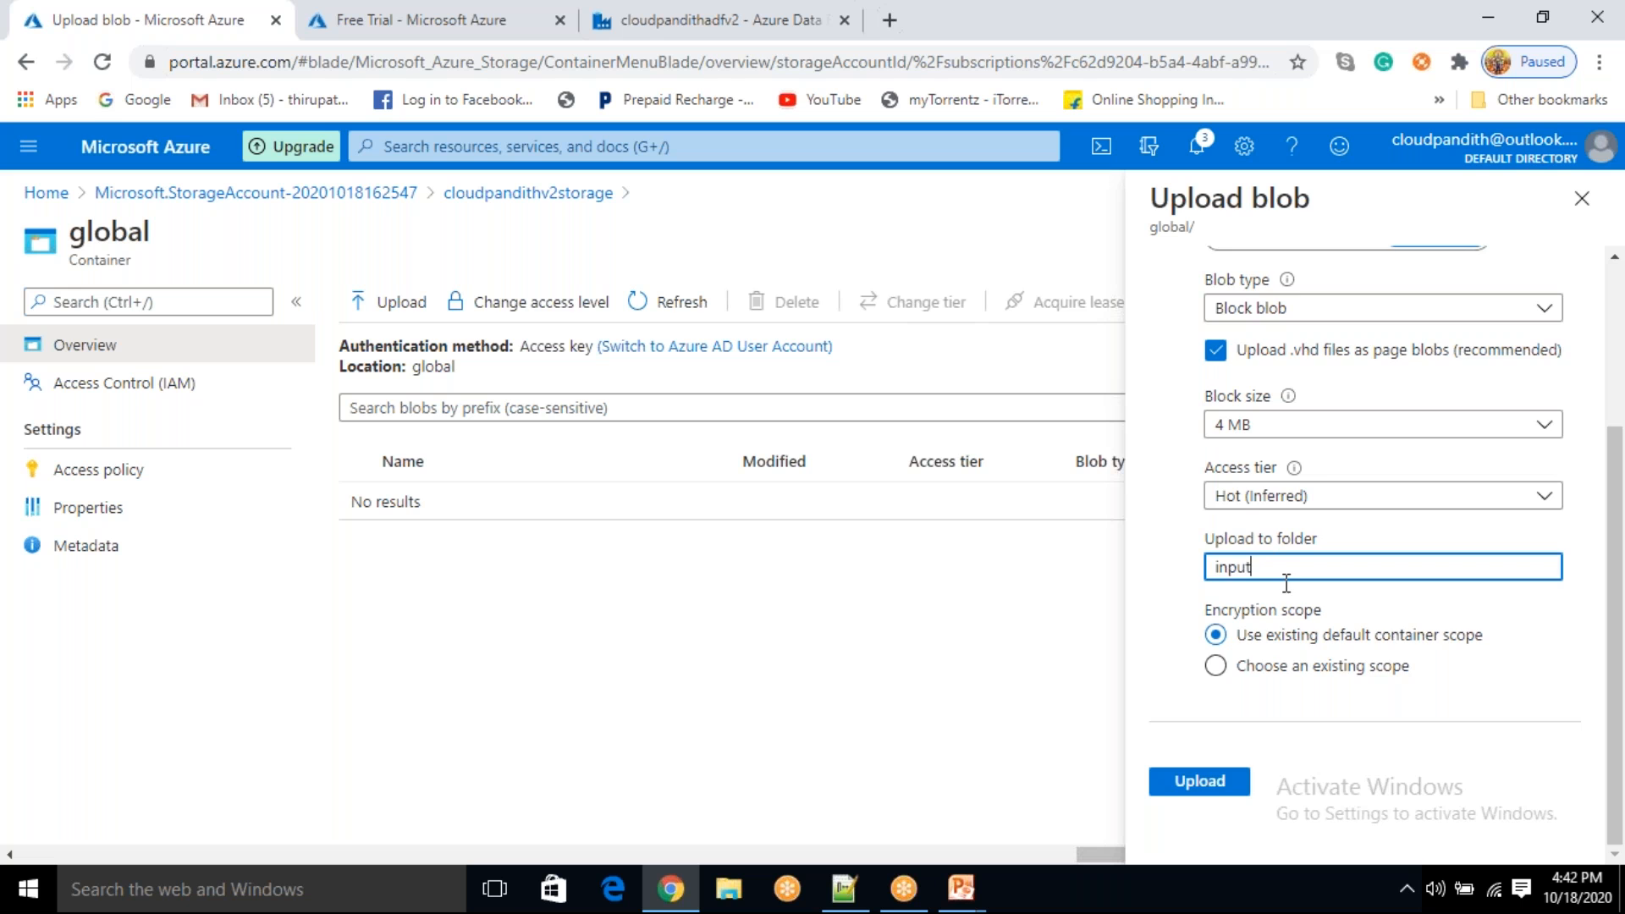
scroll(1384, 555, "up", 3)
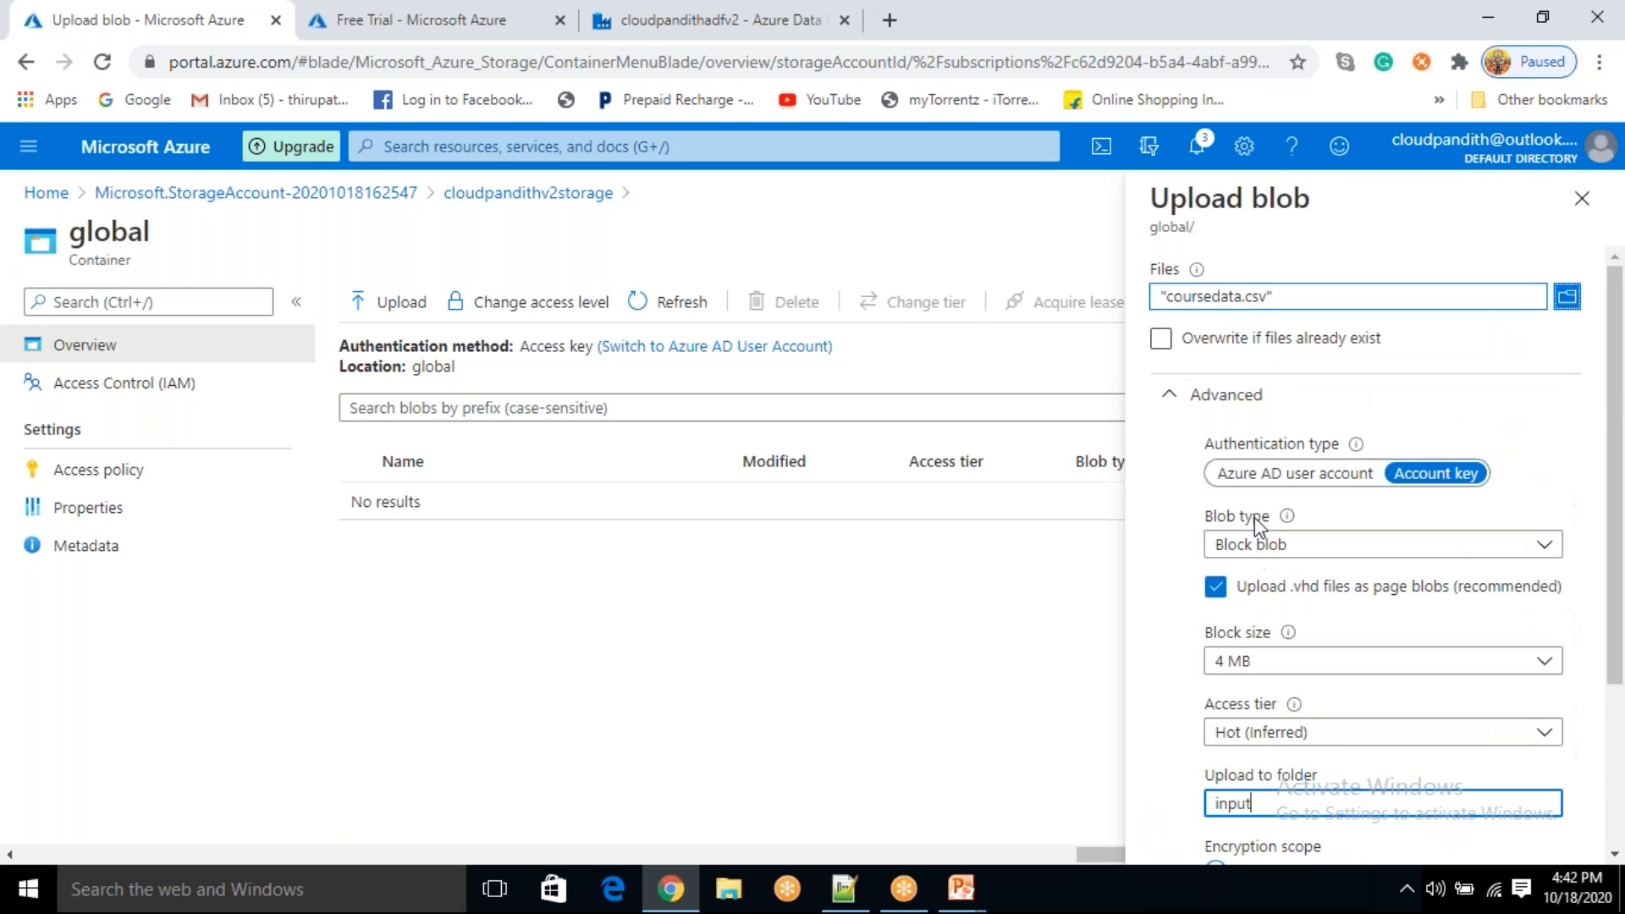
scroll(1371, 550, "down", 3)
left_click(1219, 783)
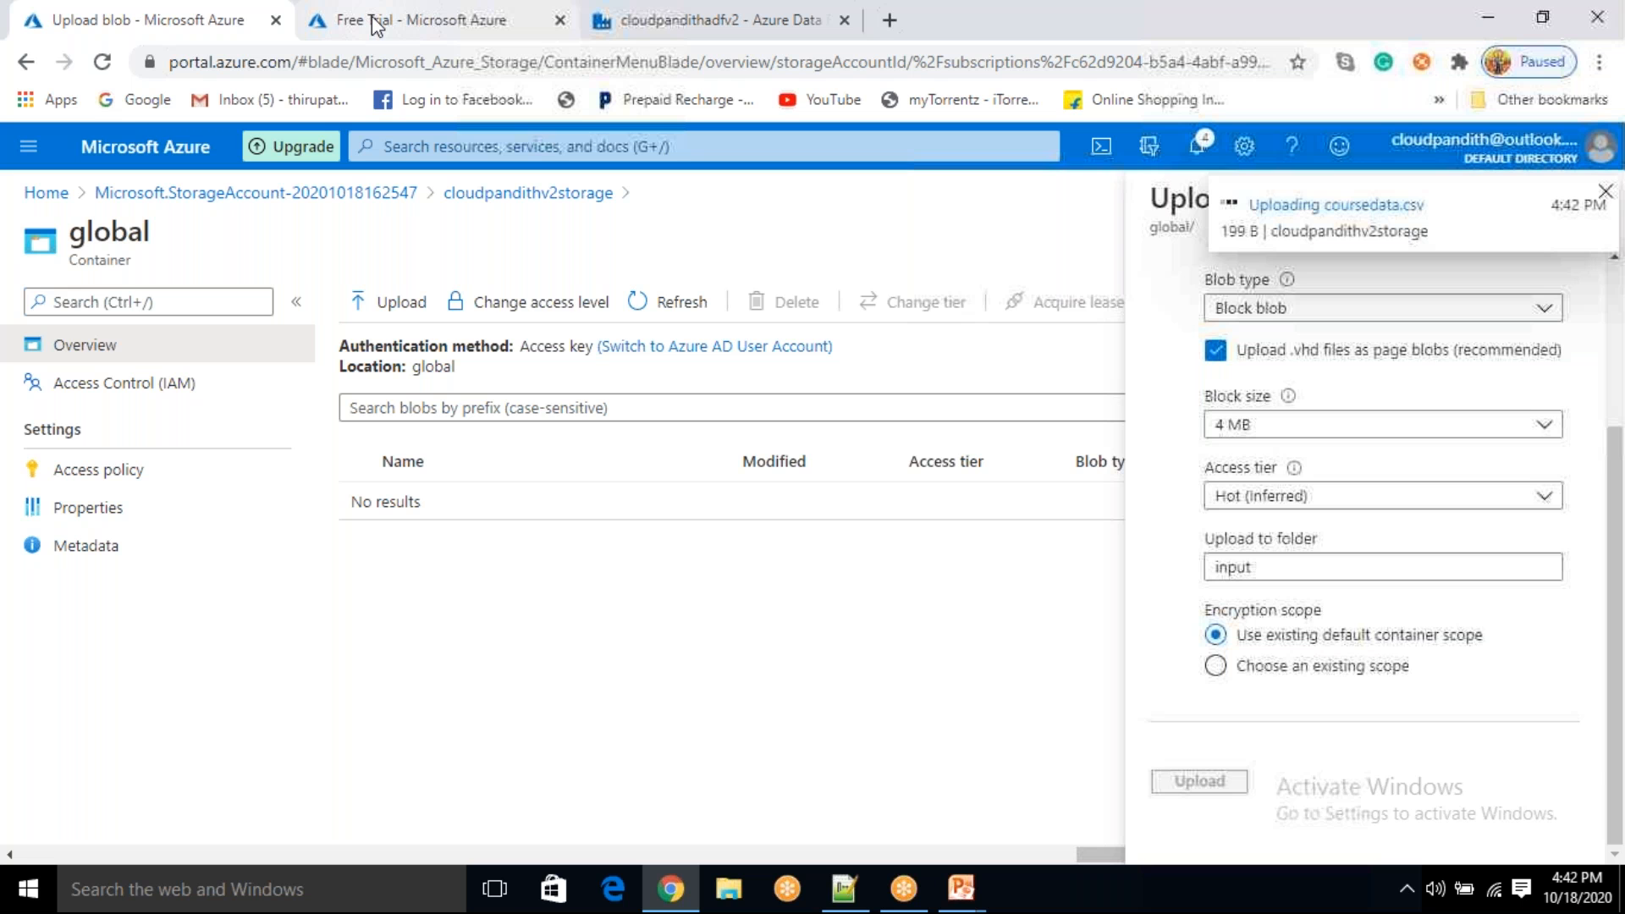
- Refresh the data factory's pipeline runs, check what triggered the pipeline1 run, and open its activity runs
left_click(630, 38)
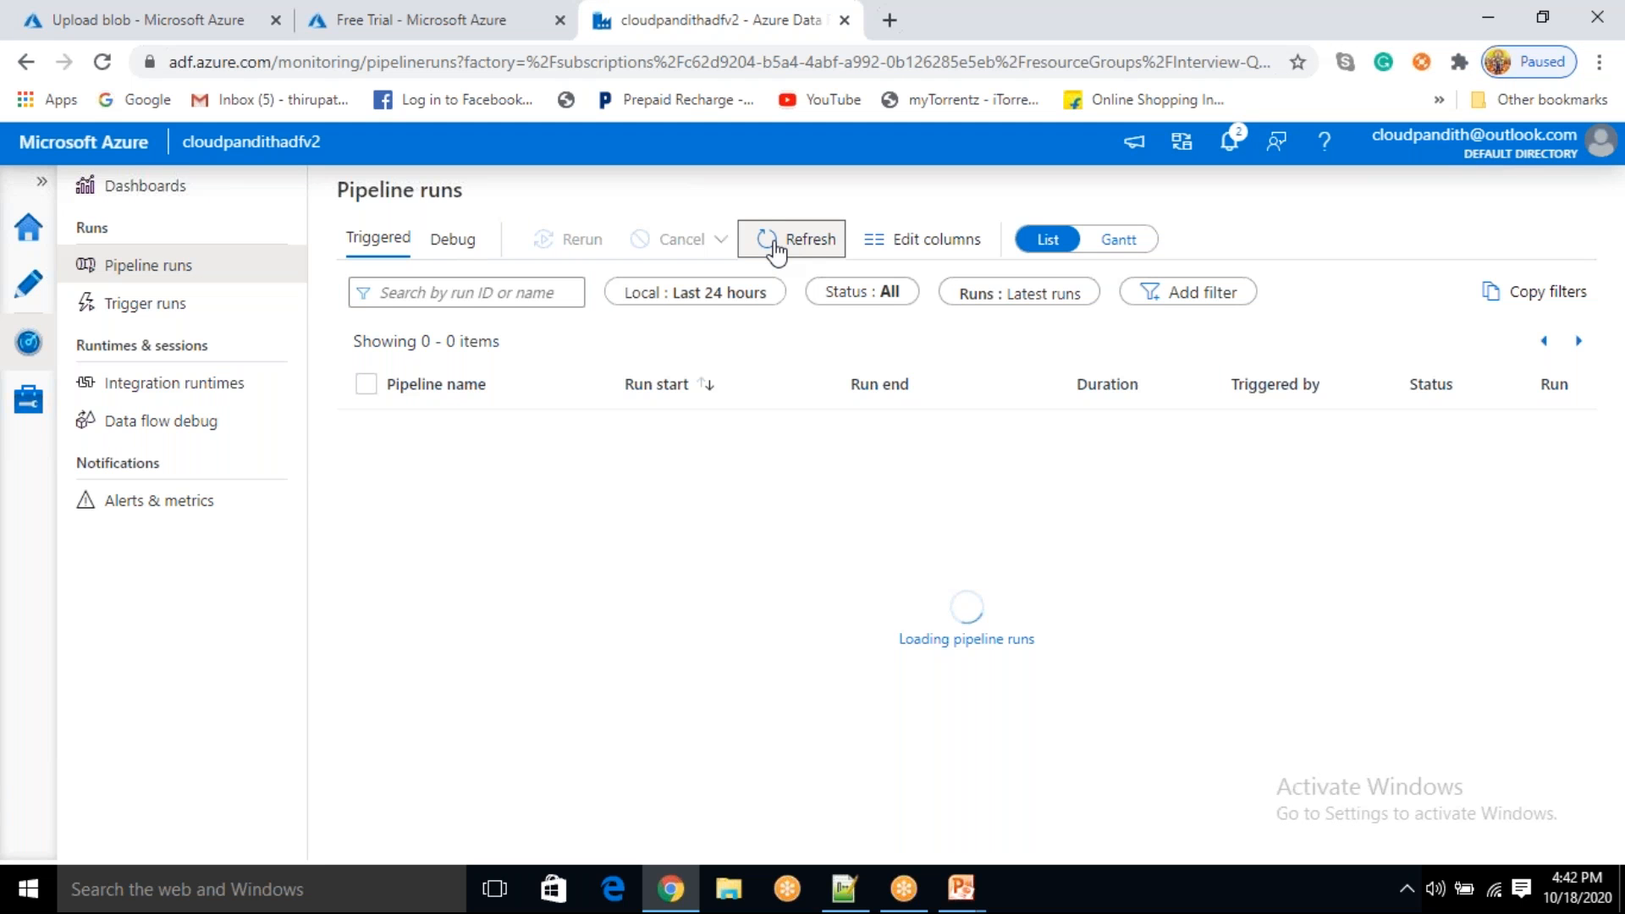
double_click(1307, 430)
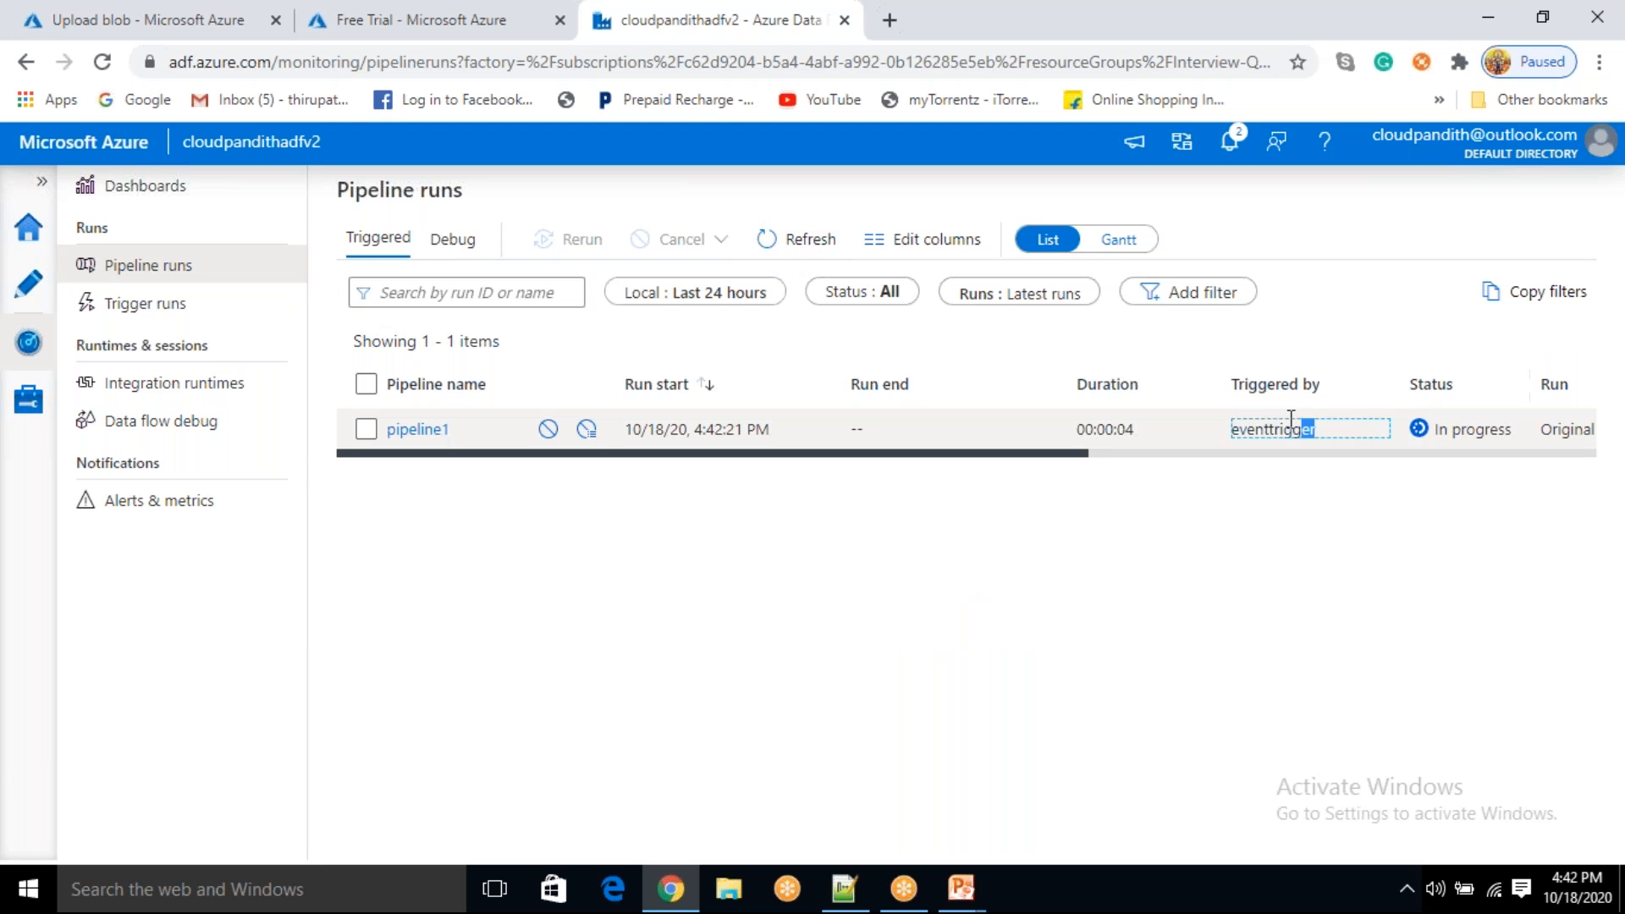
left_click(1158, 559)
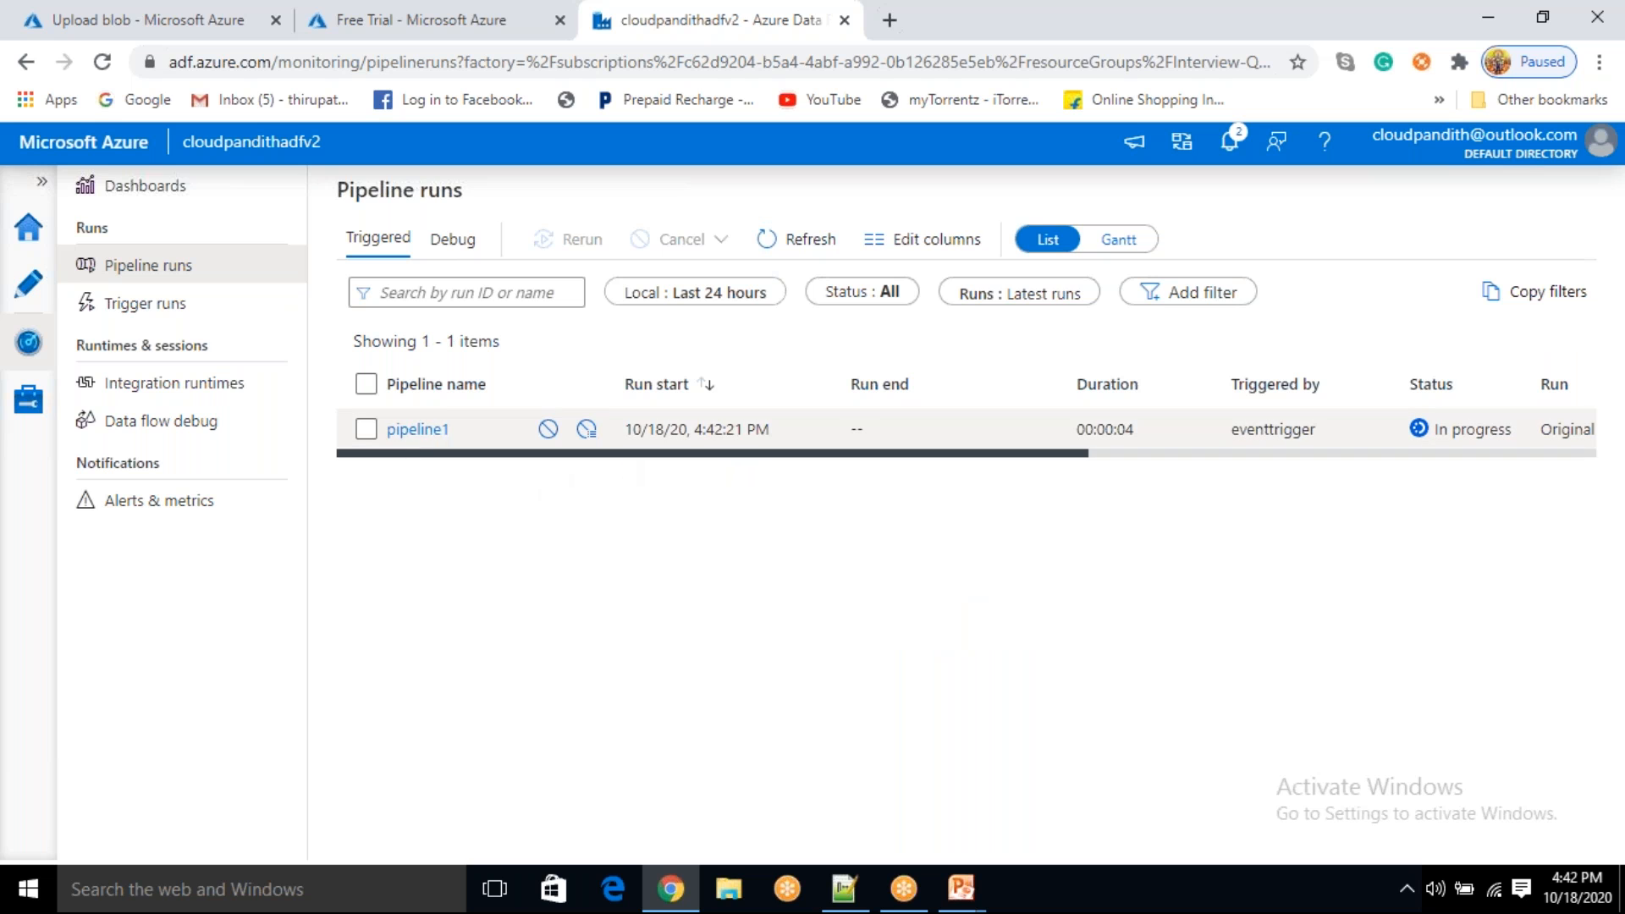
left_click(417, 430)
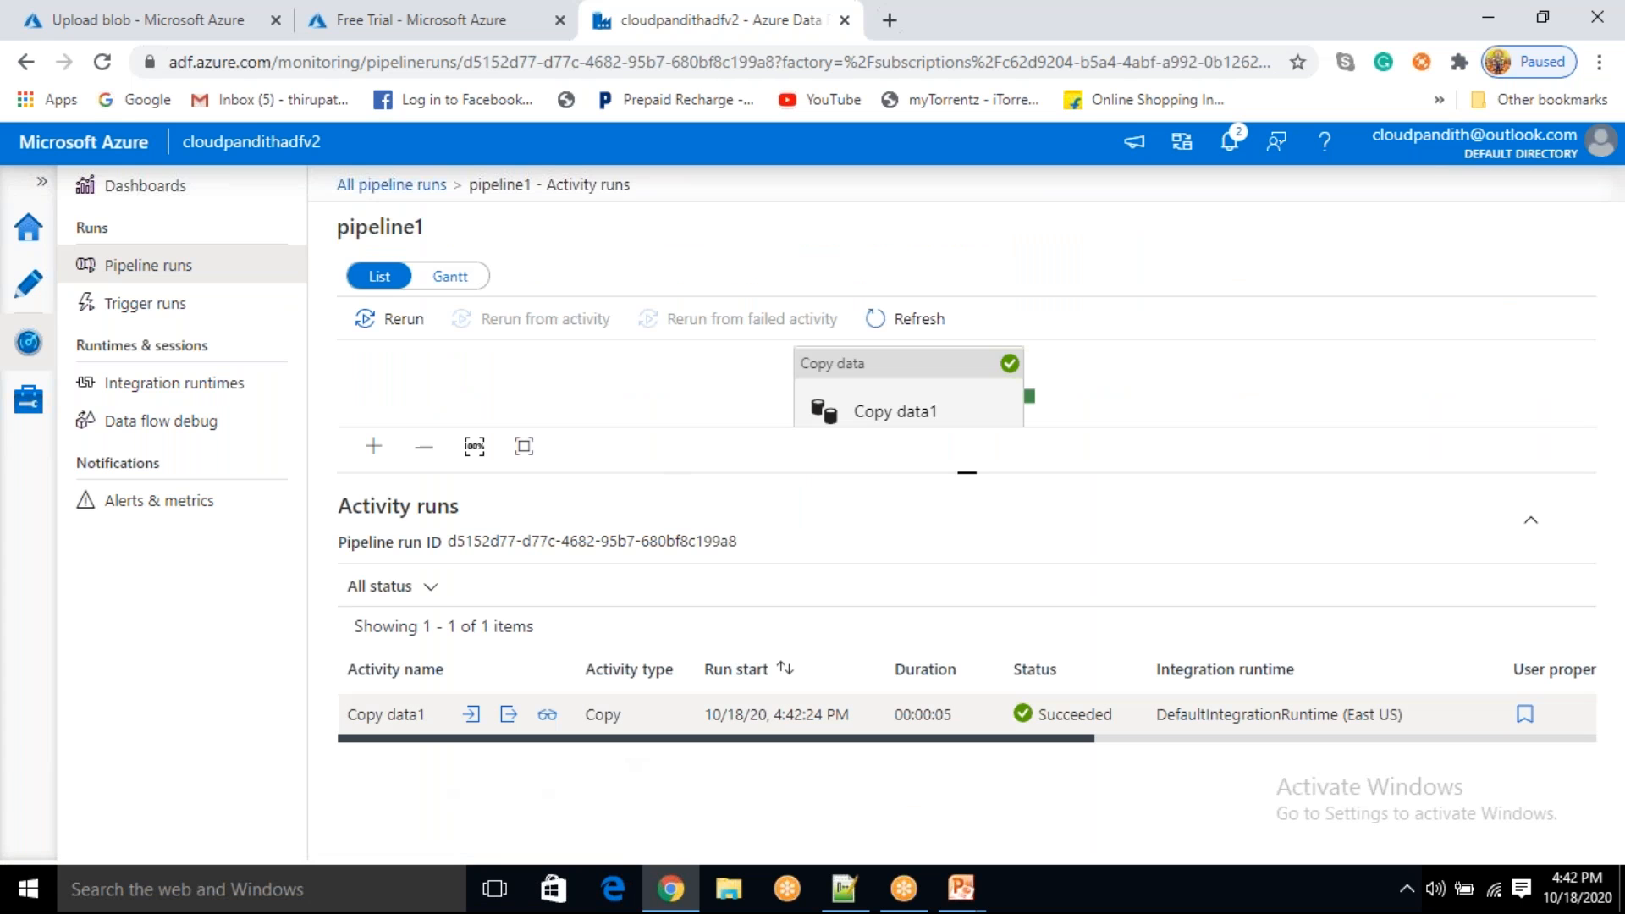
- Open the user properties of the Copy data1 activity run and examine its source and destination paths
left_click(1524, 714)
left_click_drag(1386, 487, 1296, 489)
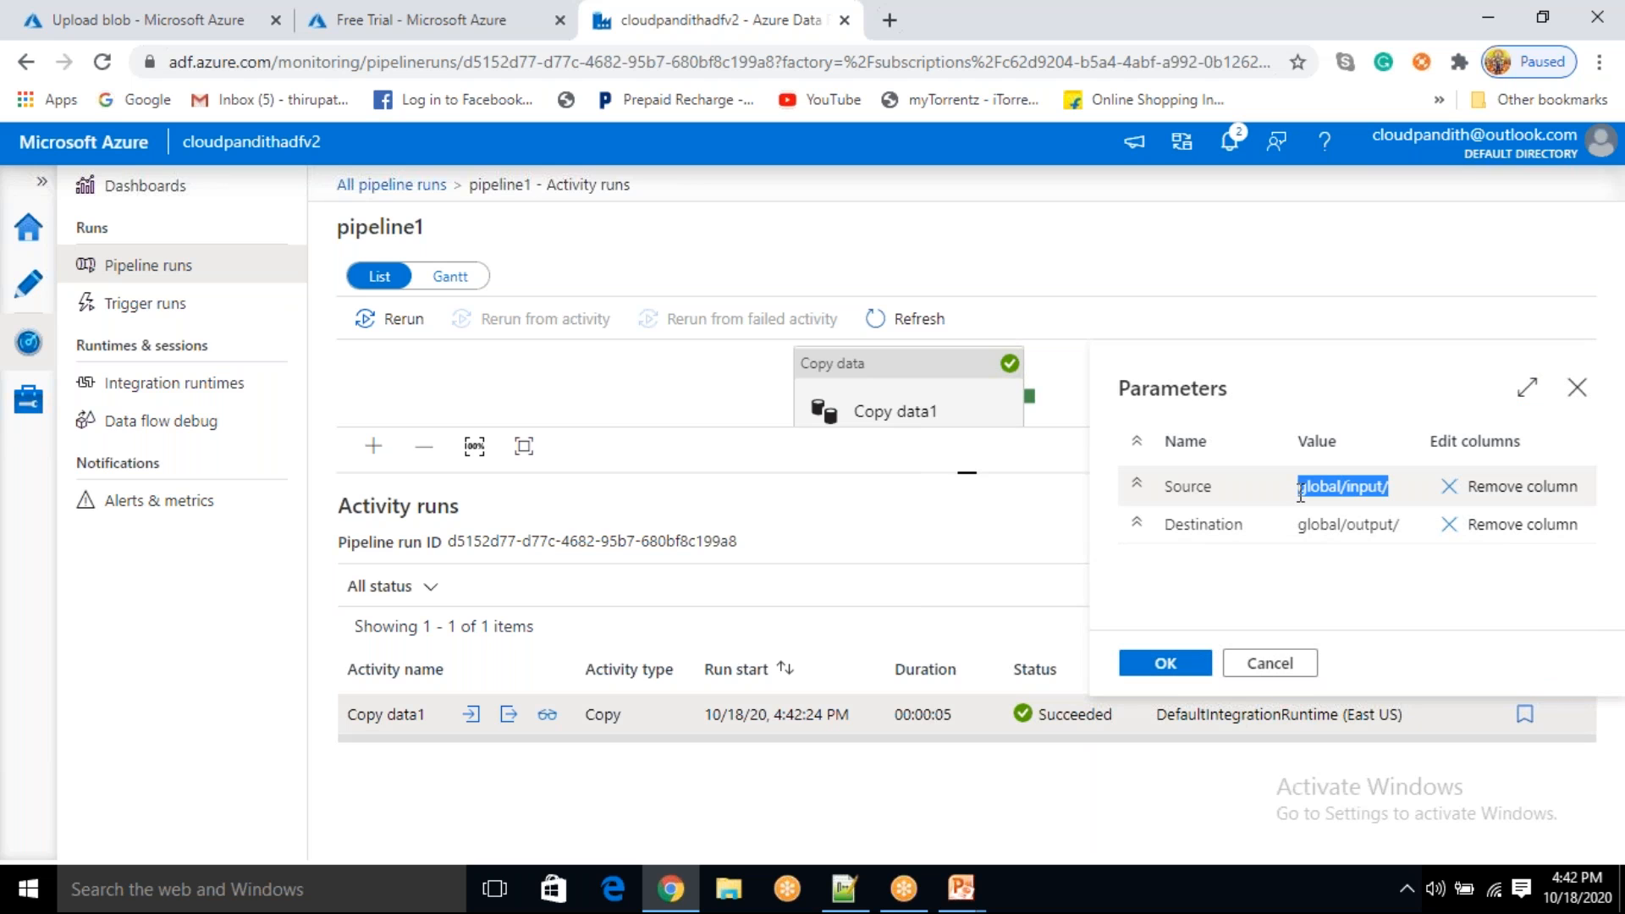
double_click(1358, 486)
double_click(1320, 525)
double_click(1373, 526)
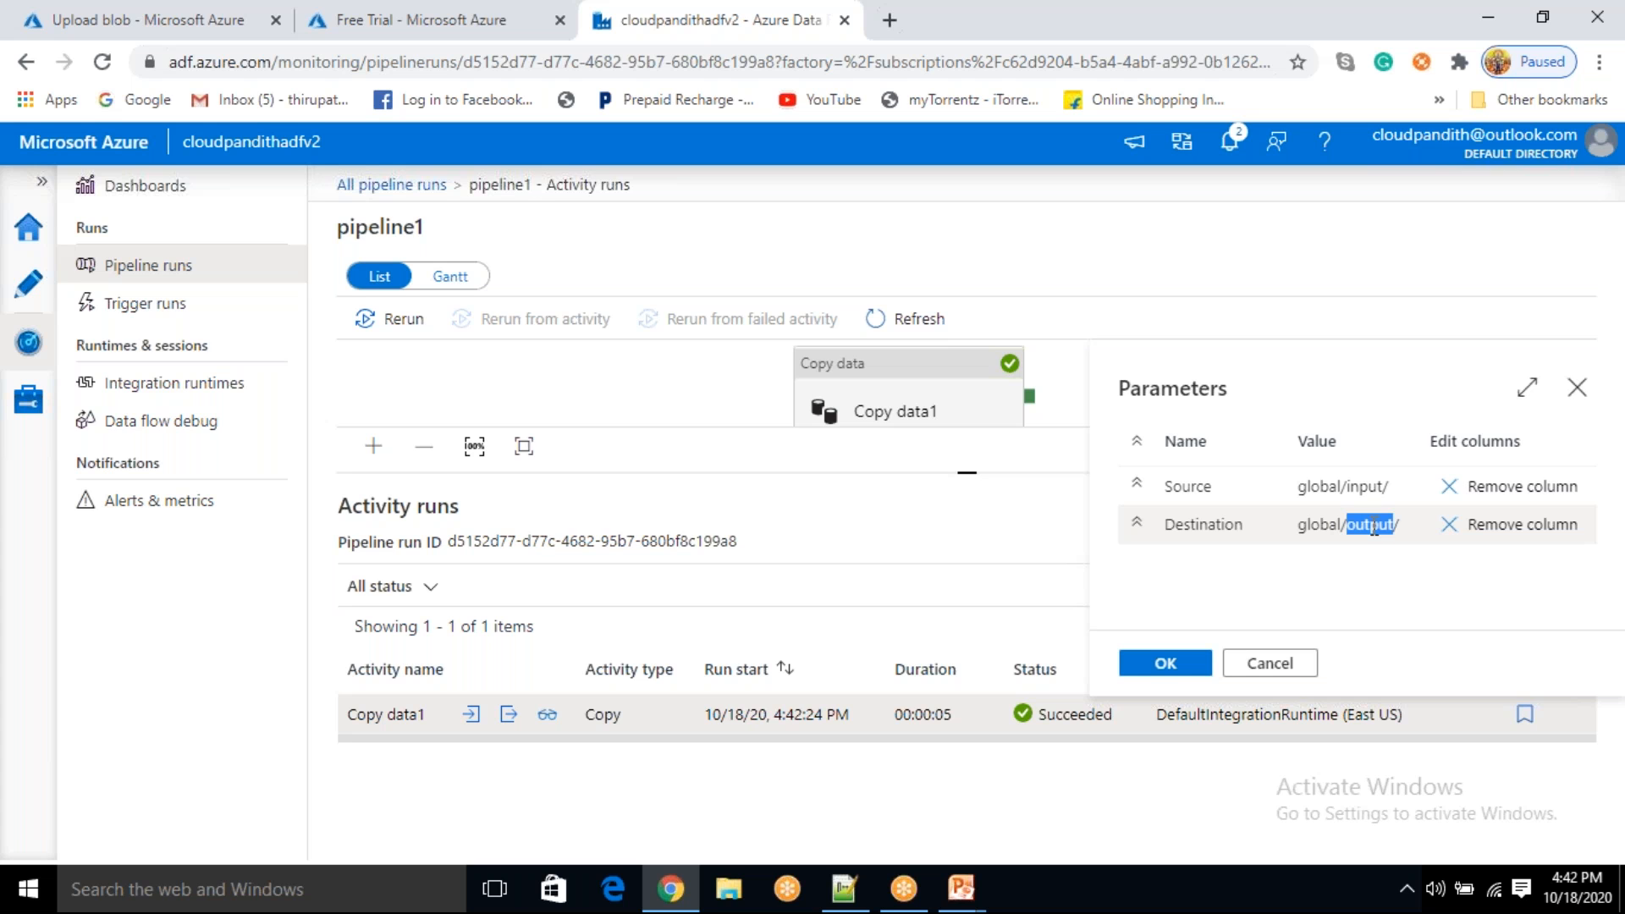
left_click_drag(1394, 489, 1330, 488)
left_click(1409, 487)
left_click_drag(1396, 488, 1297, 489)
left_click_drag(1398, 524, 1310, 525)
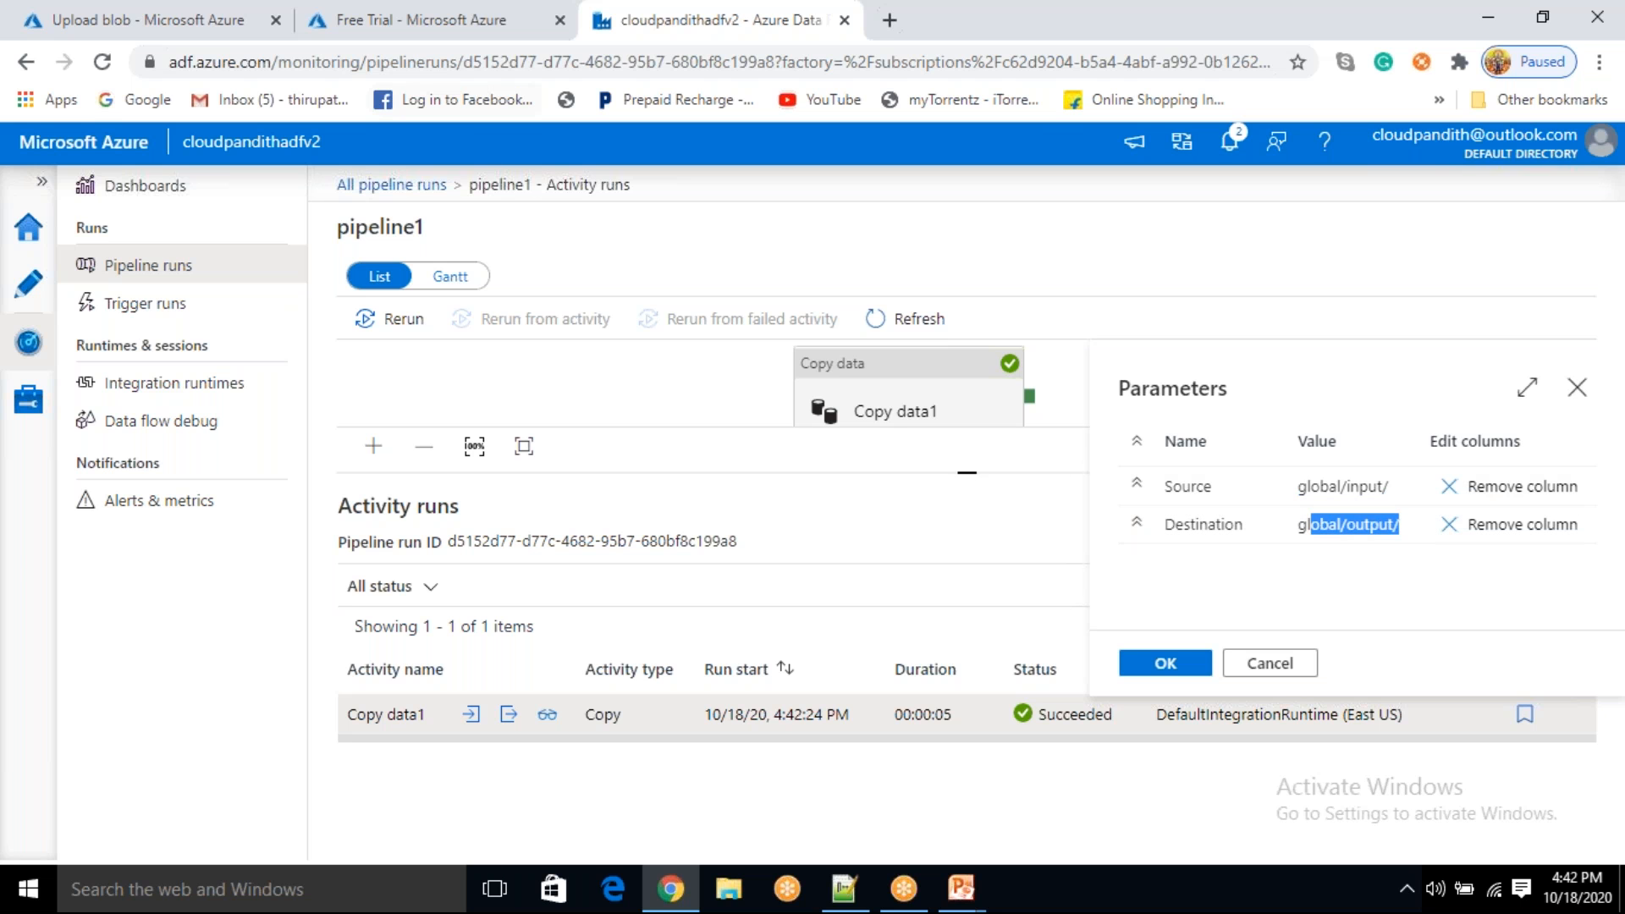
- Return to the global container, close the blob upload pane, and refresh the container's contents
left_click(81, 16)
left_click(1581, 198)
left_click(668, 303)
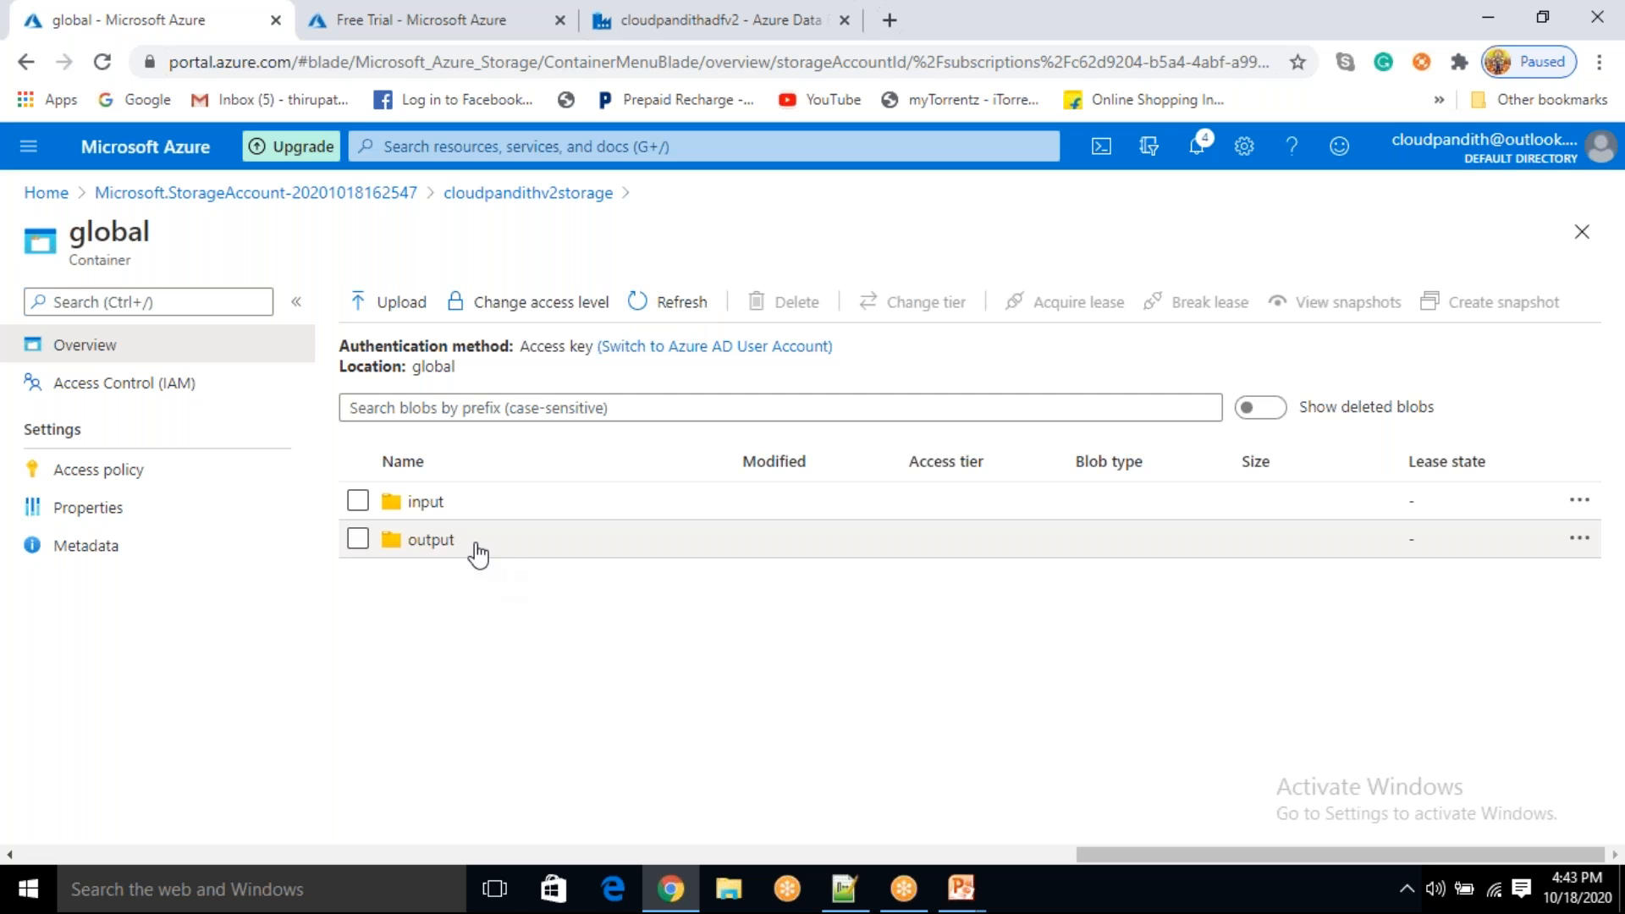
- Check the global container's output folder for the copied file, and refresh the data factory's list of all pipeline runs
left_click(476, 548)
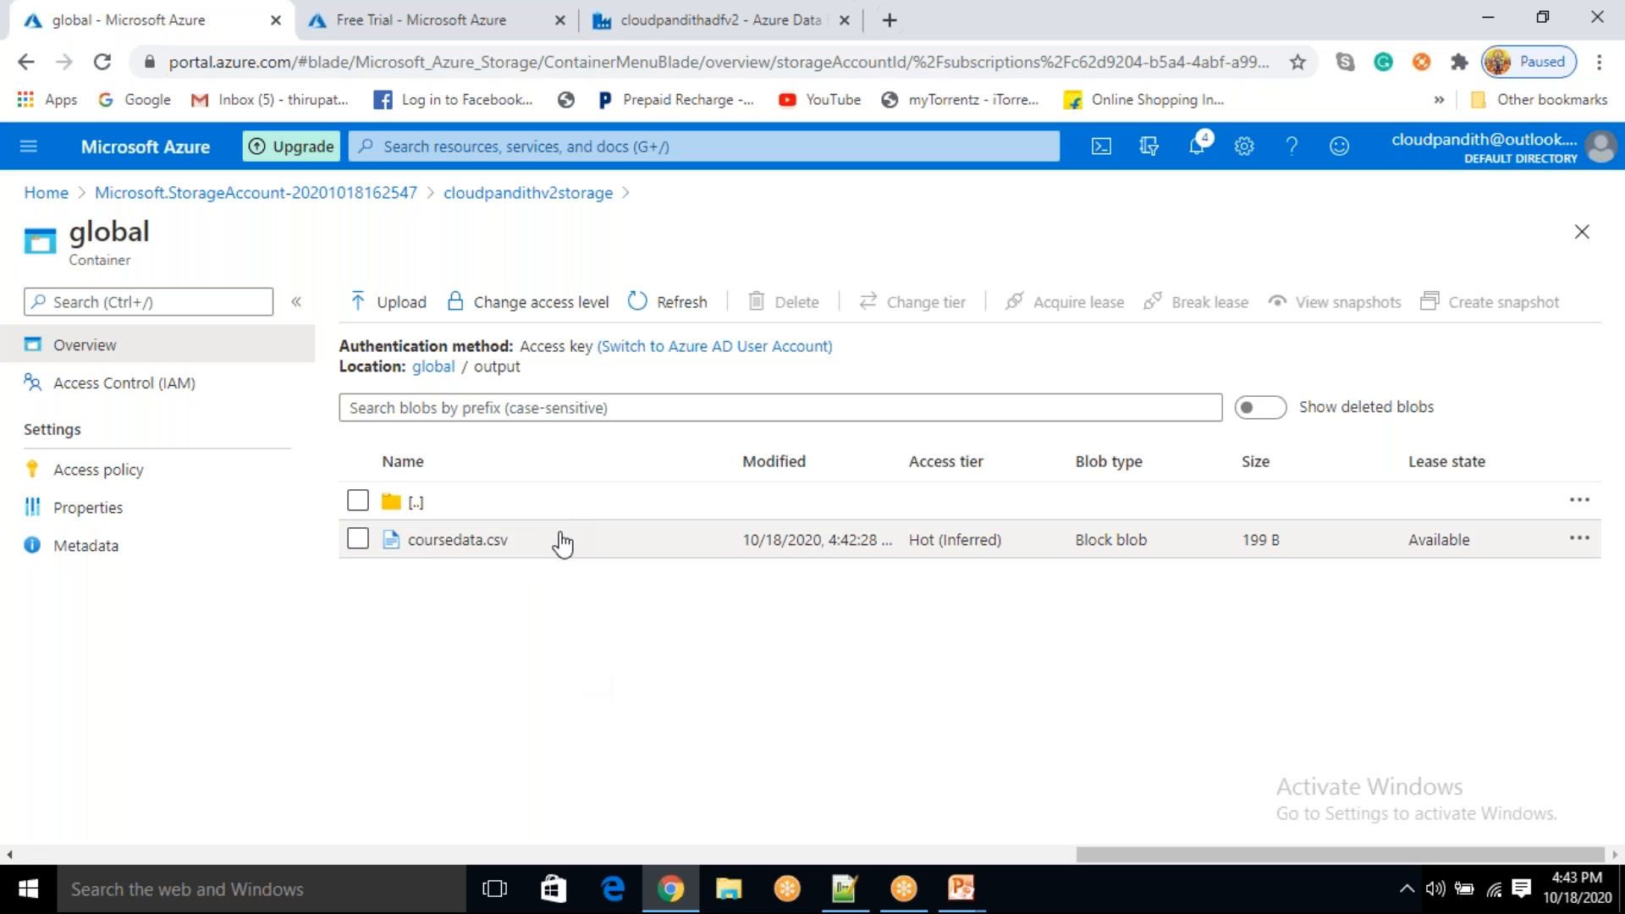
left_click(658, 46)
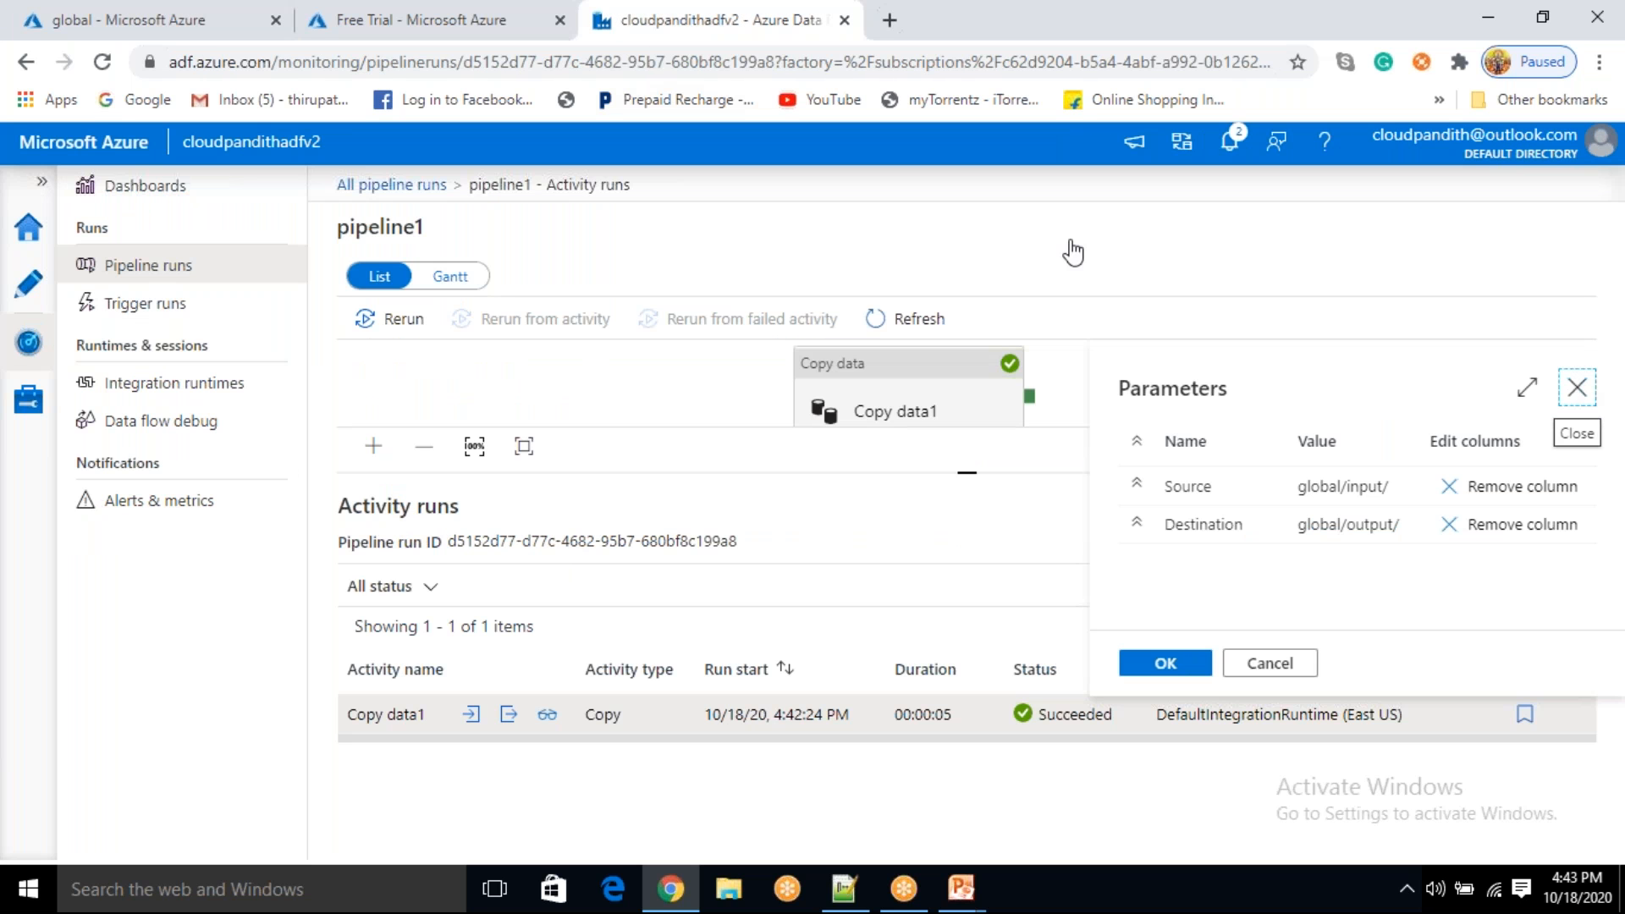
left_click(412, 189)
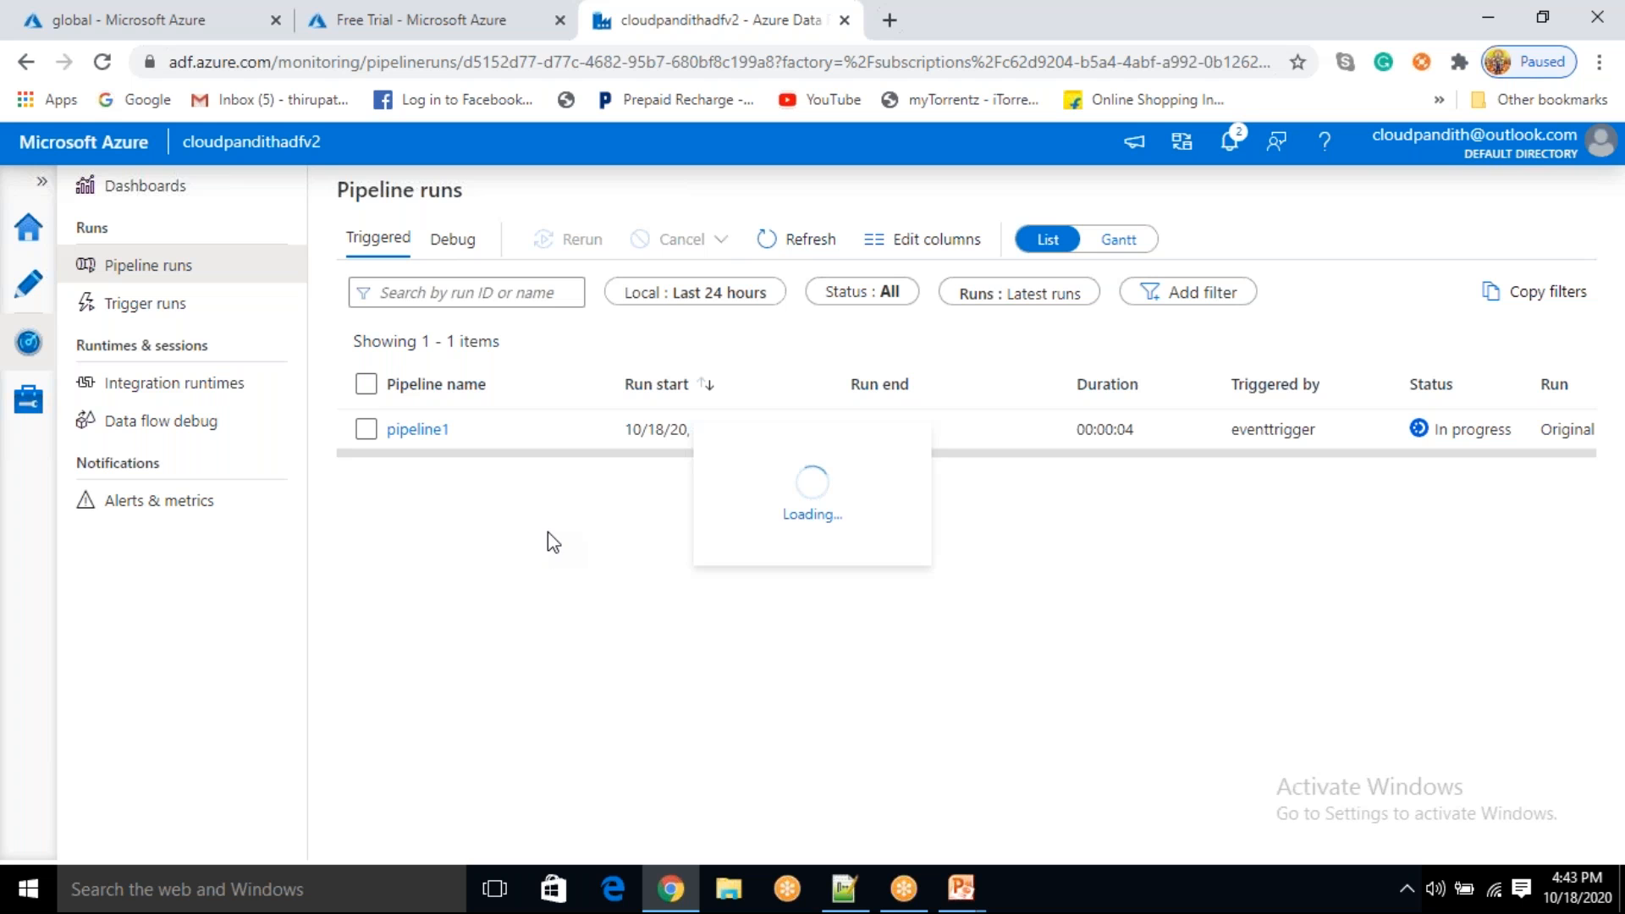
left_click(799, 240)
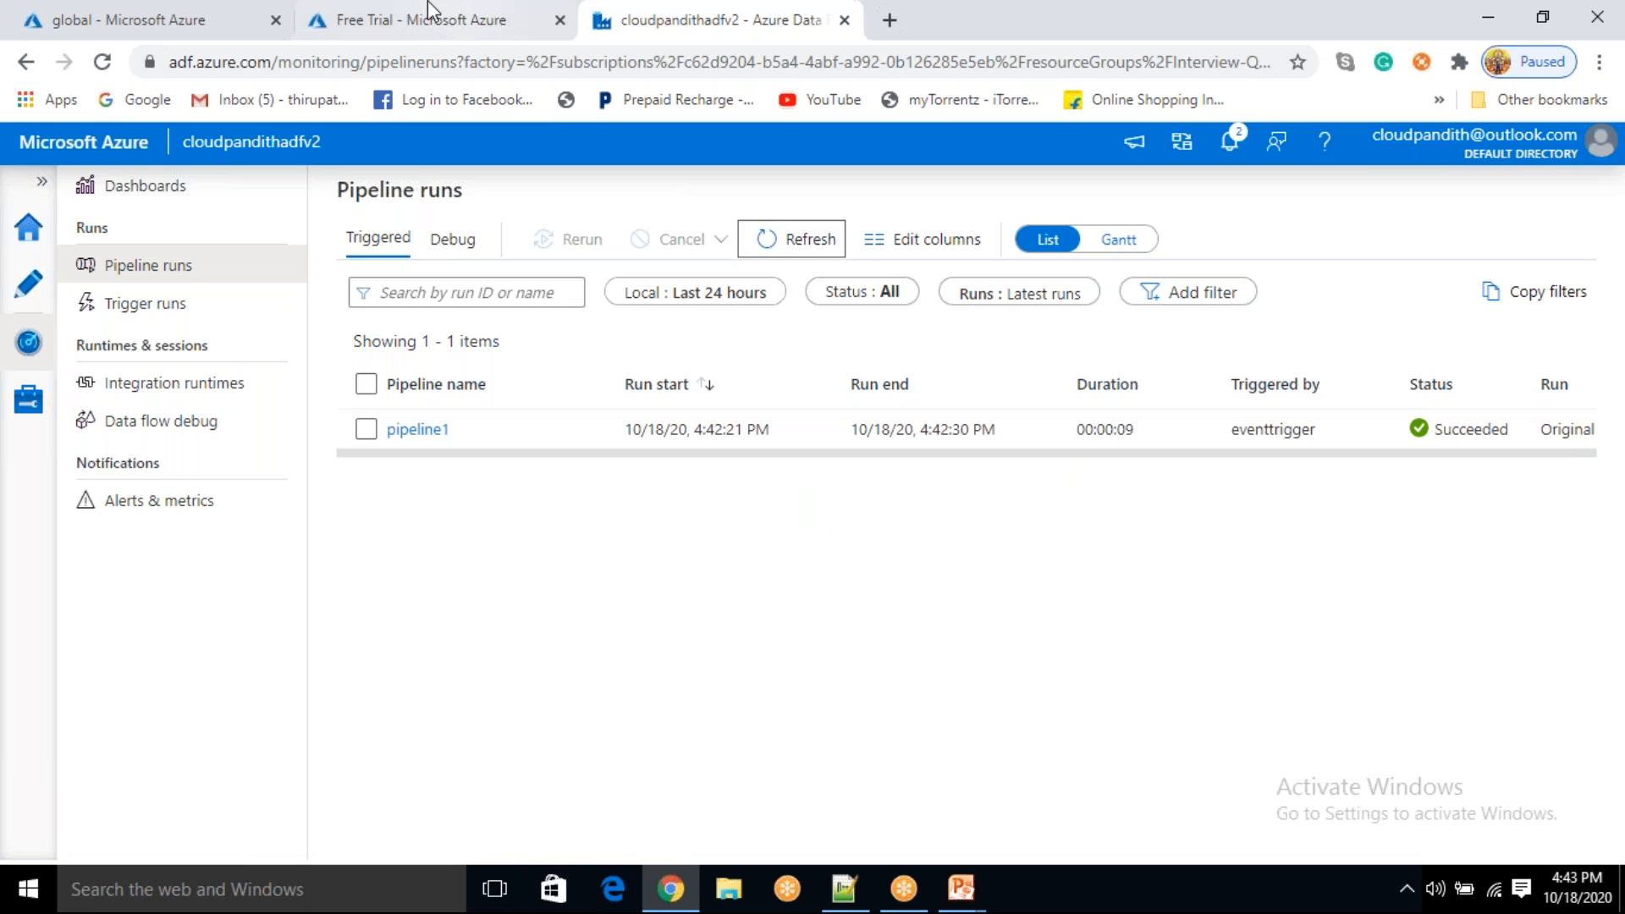
- Switch to the Notepad++ notes and append coursedata.csv to the sourcepath global/input/
left_click(851, 888)
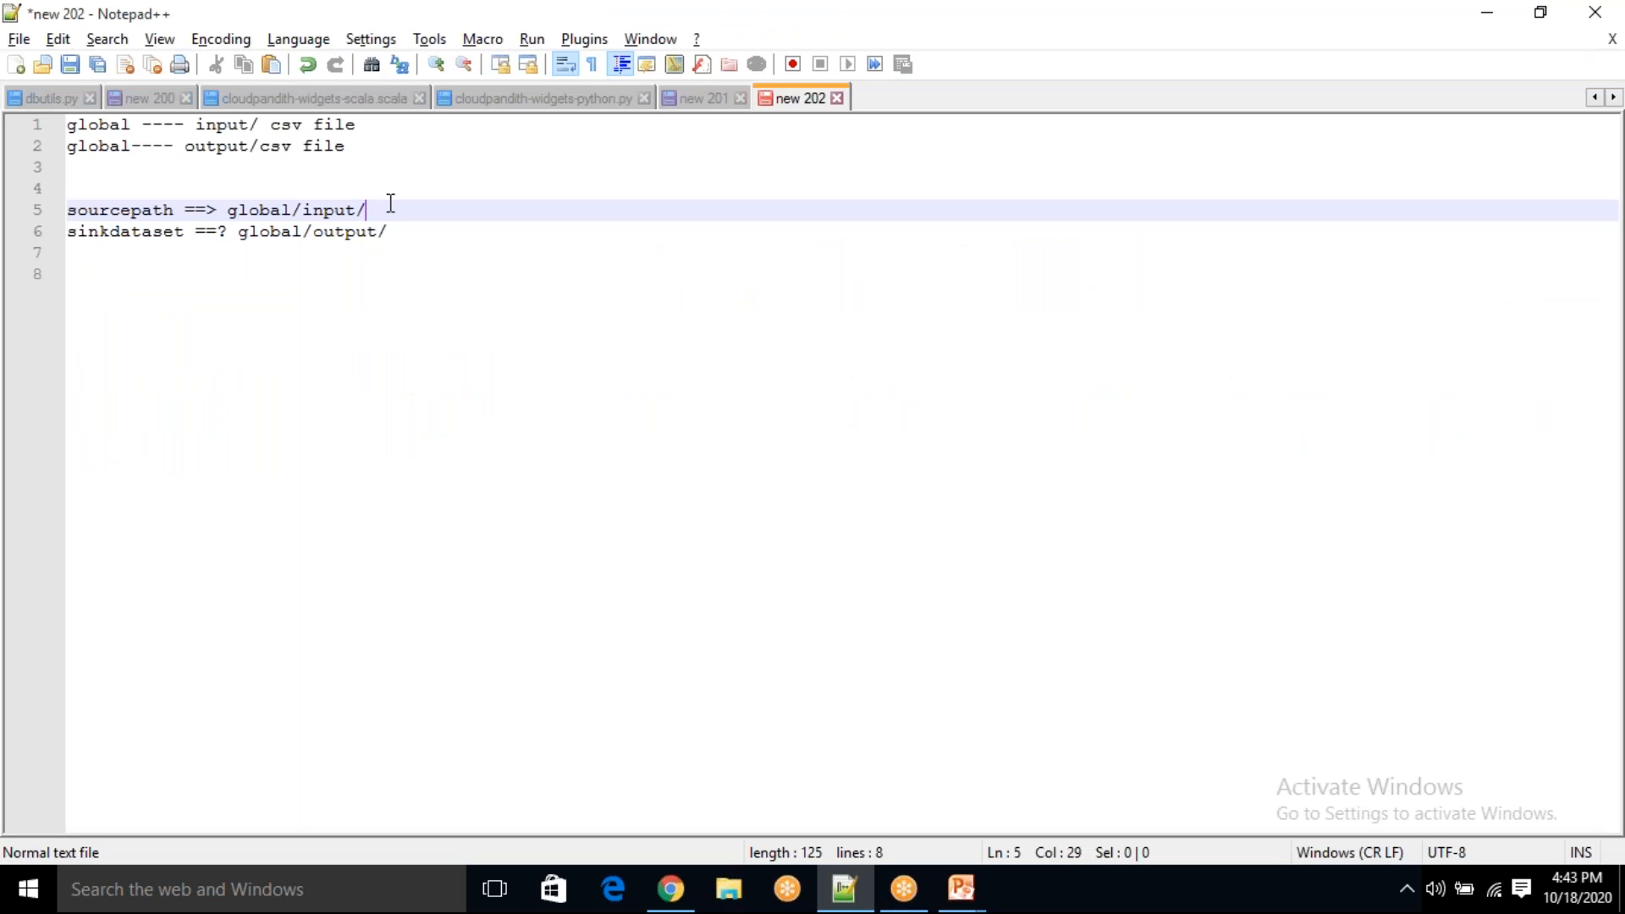
type("coarsedata.csv")
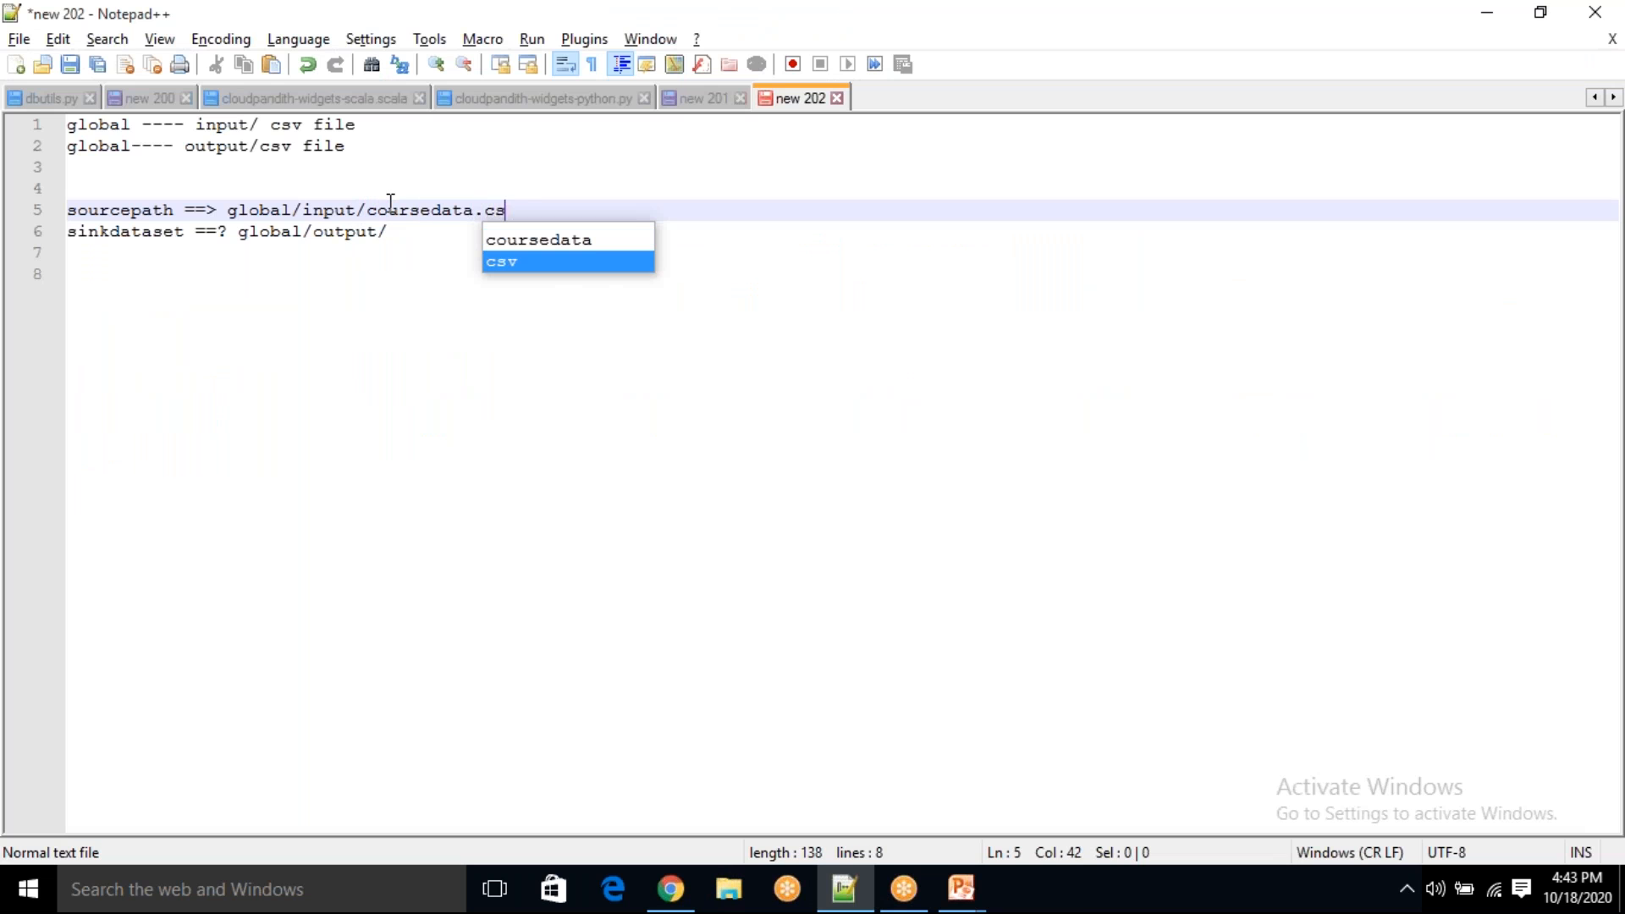
- Examine the folder and file name parts of the sourcepath line against the sinkdataset path in the notes
left_click(305, 208)
double_click(313, 209)
left_click_drag(501, 210, 366, 210)
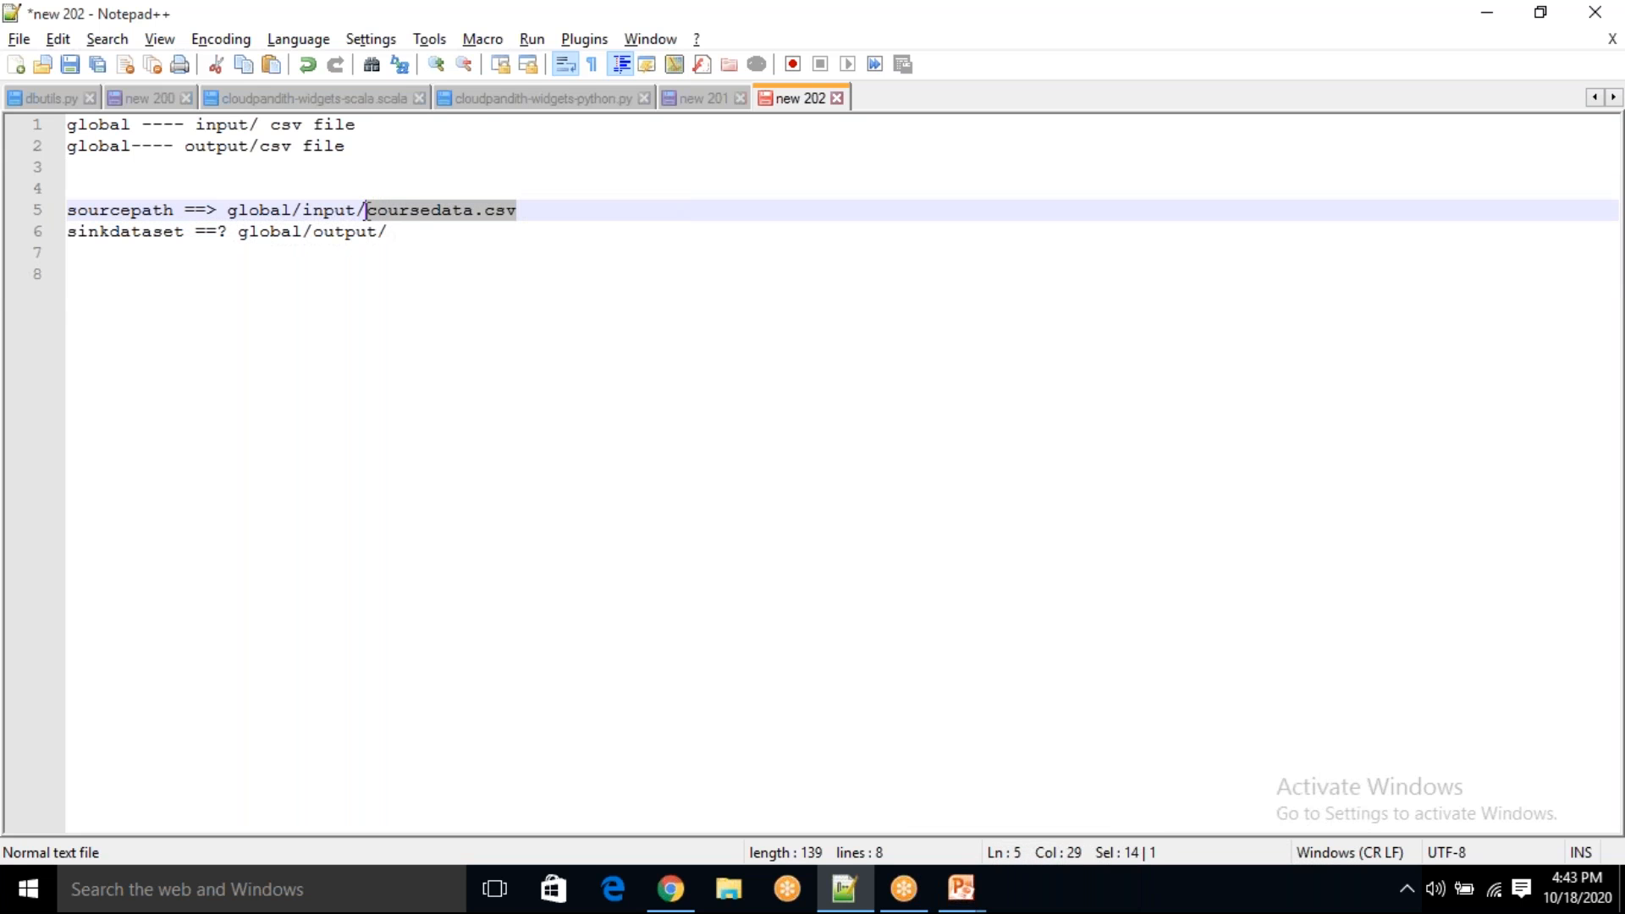
double_click(394, 210)
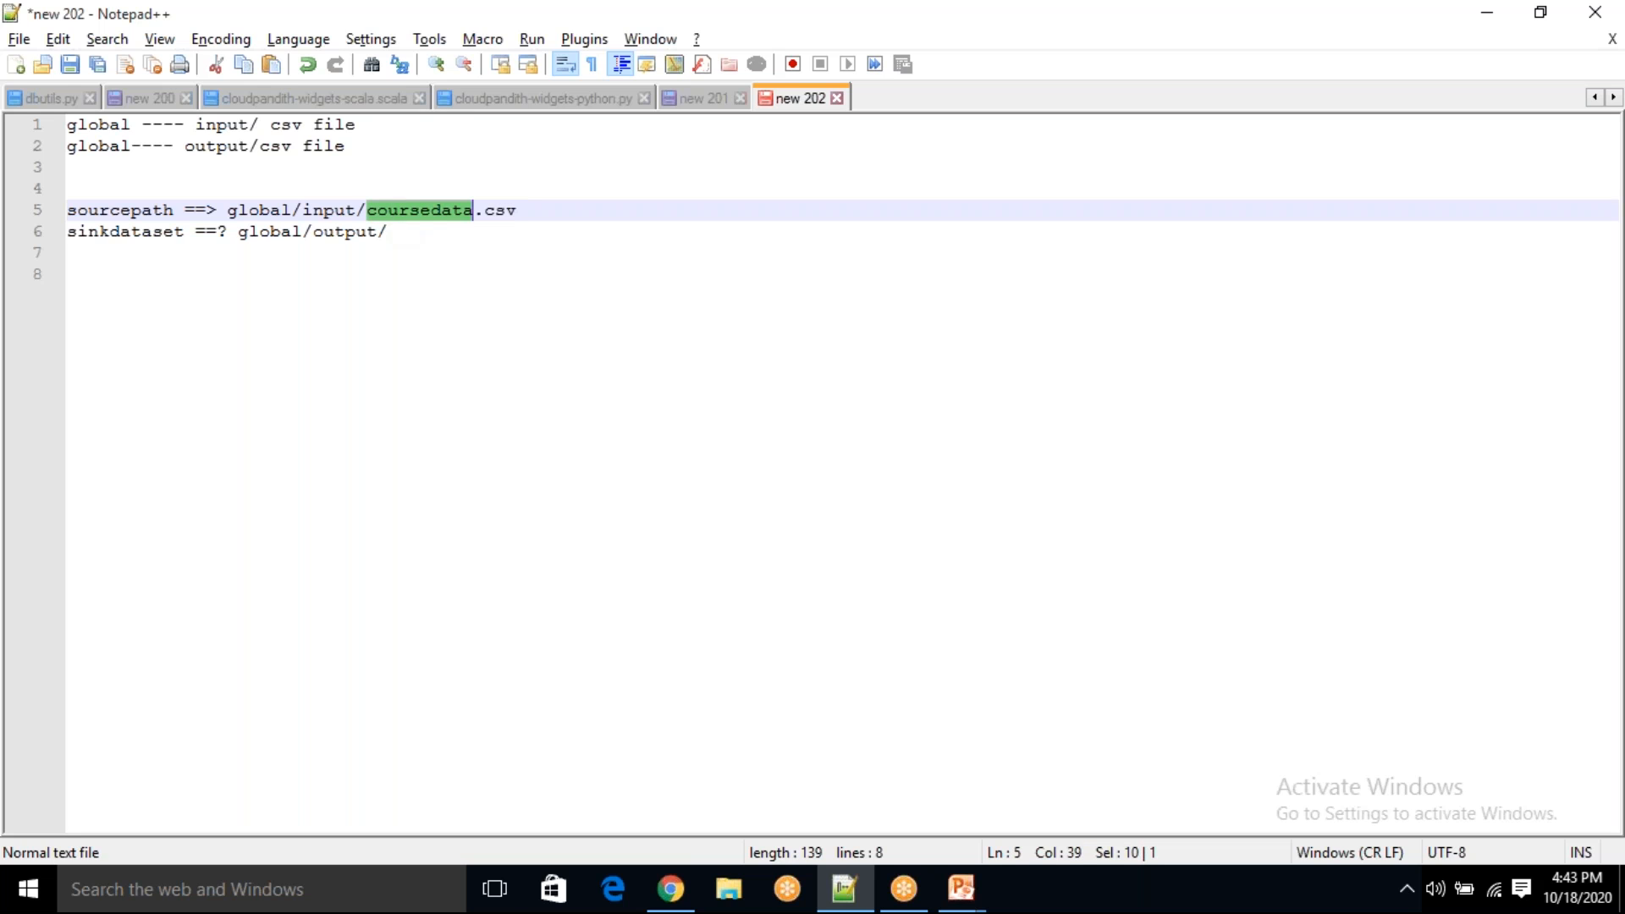
mouse_move(303, 209)
left_mouse_down()
mouse_move(364, 210)
mouse_move(303, 210)
left_mouse_up()
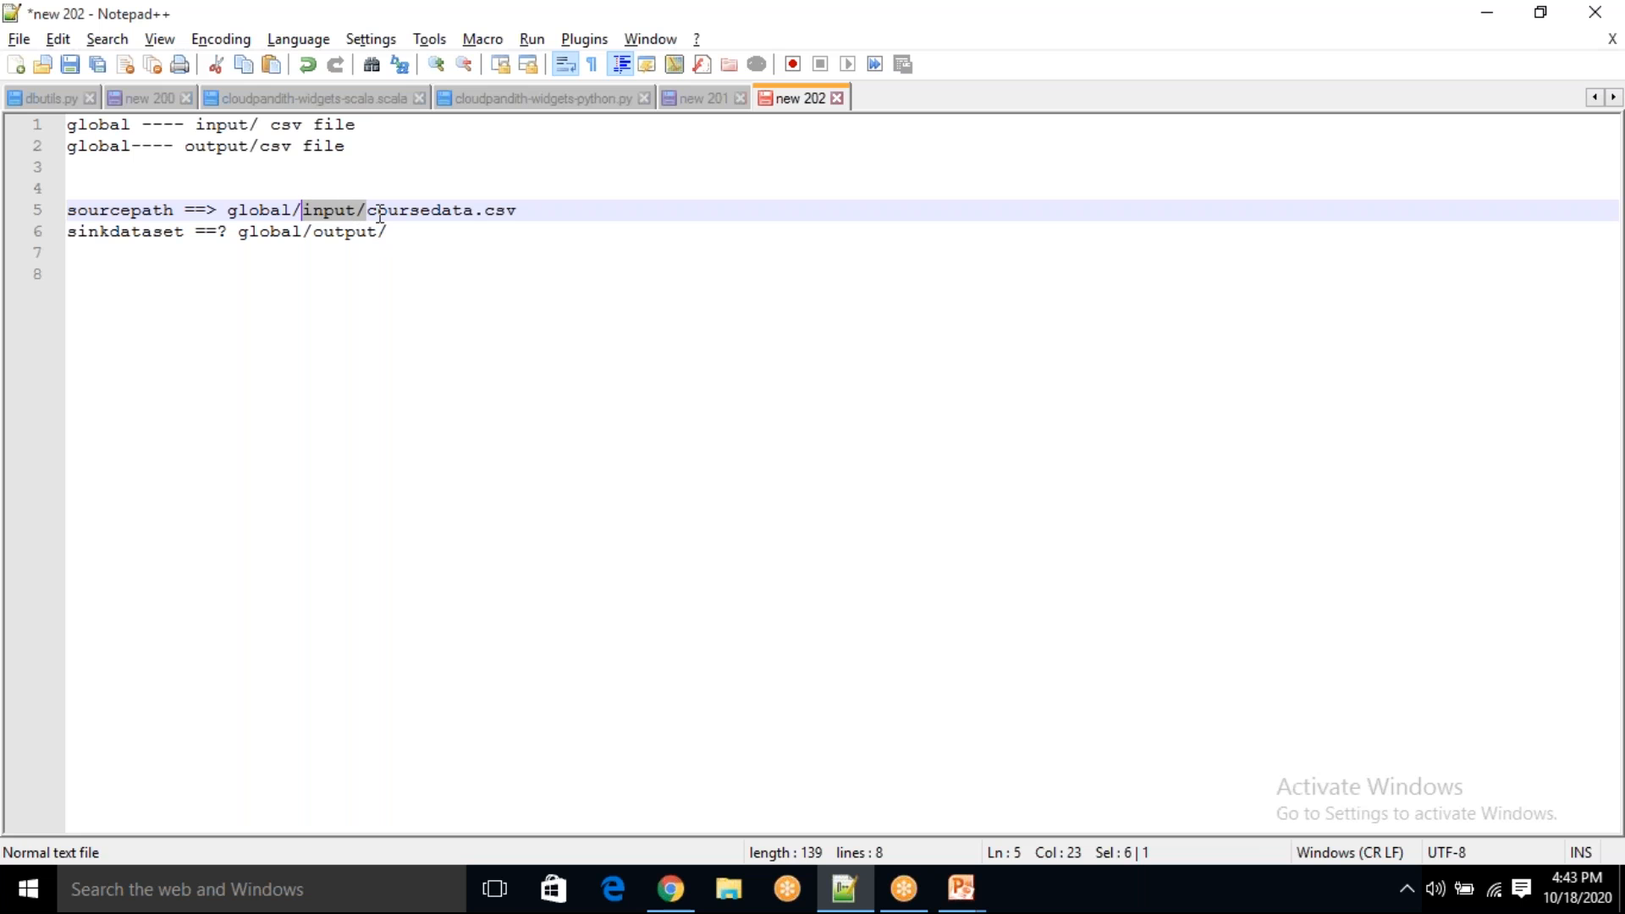
left_click(343, 207)
left_click_drag(398, 217, 73, 207)
left_click(412, 231)
left_click_drag(313, 212, 497, 193)
left_click_drag(424, 231, 219, 211)
left_click(415, 249)
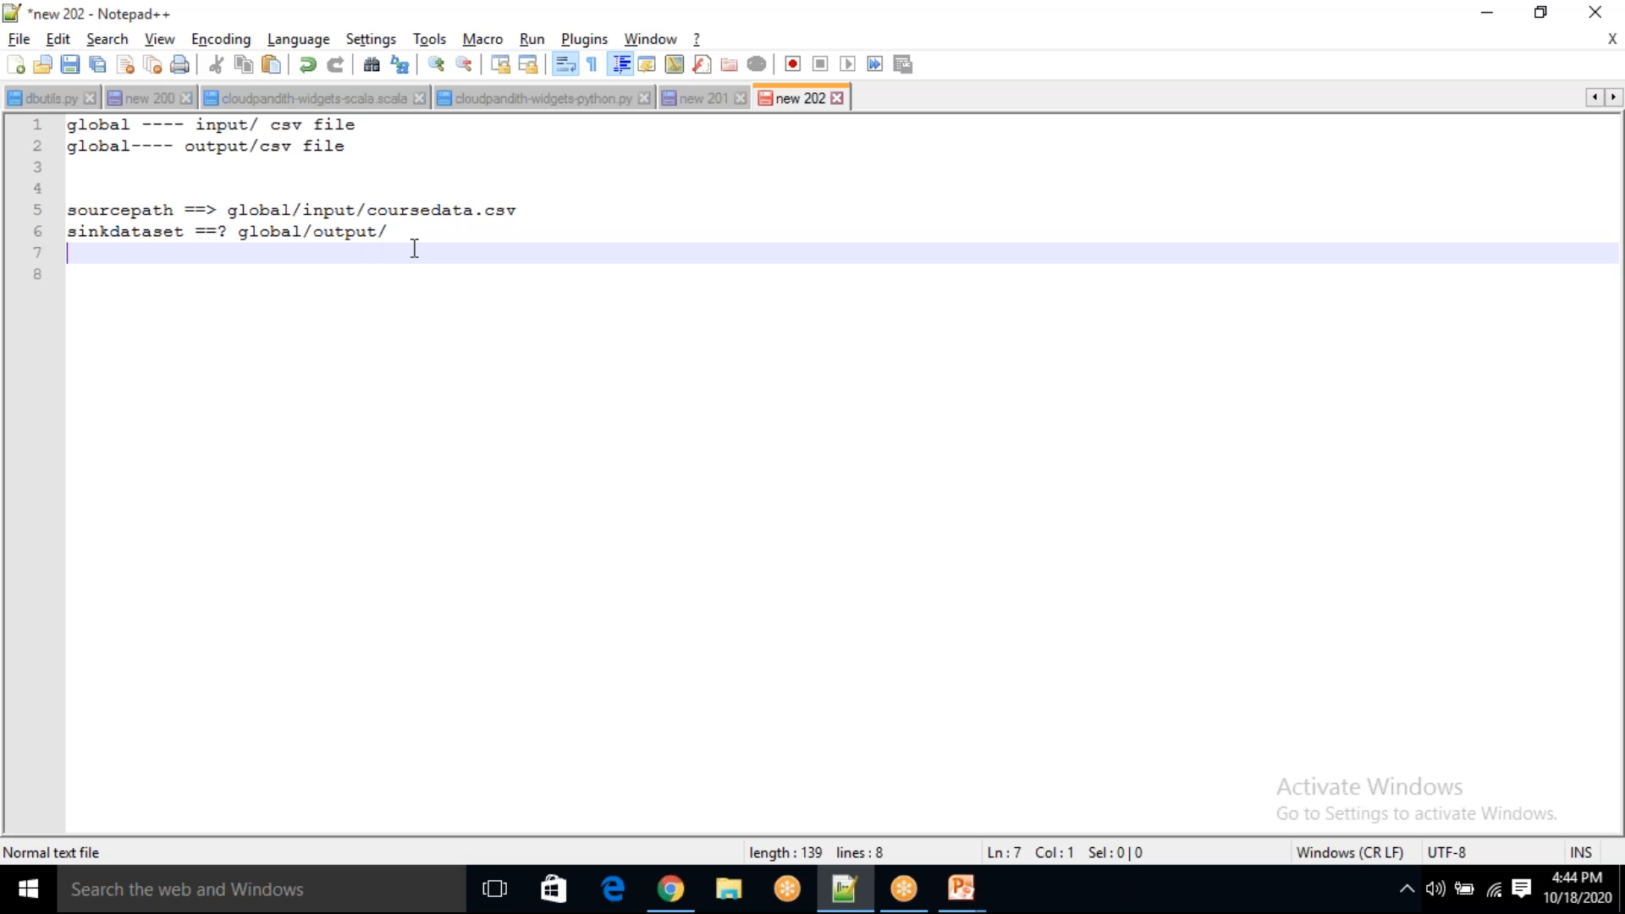
left_click(401, 234)
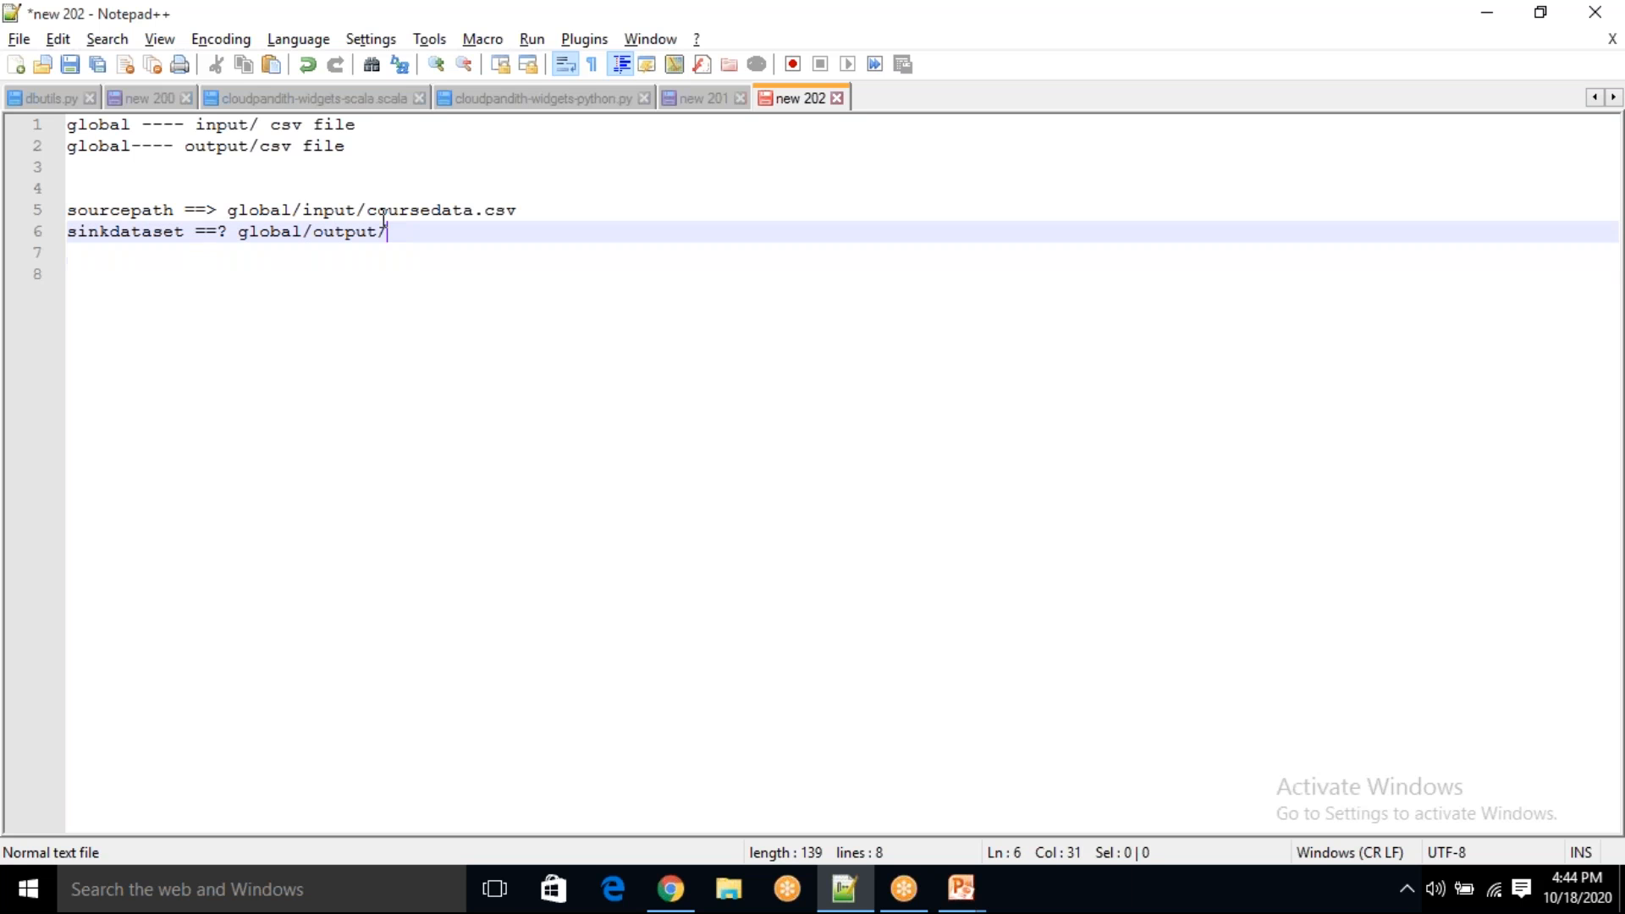
mouse_move(307, 210)
left_mouse_down()
mouse_move(518, 206)
mouse_move(330, 212)
left_mouse_up()
left_click(528, 208)
double_click(492, 212)
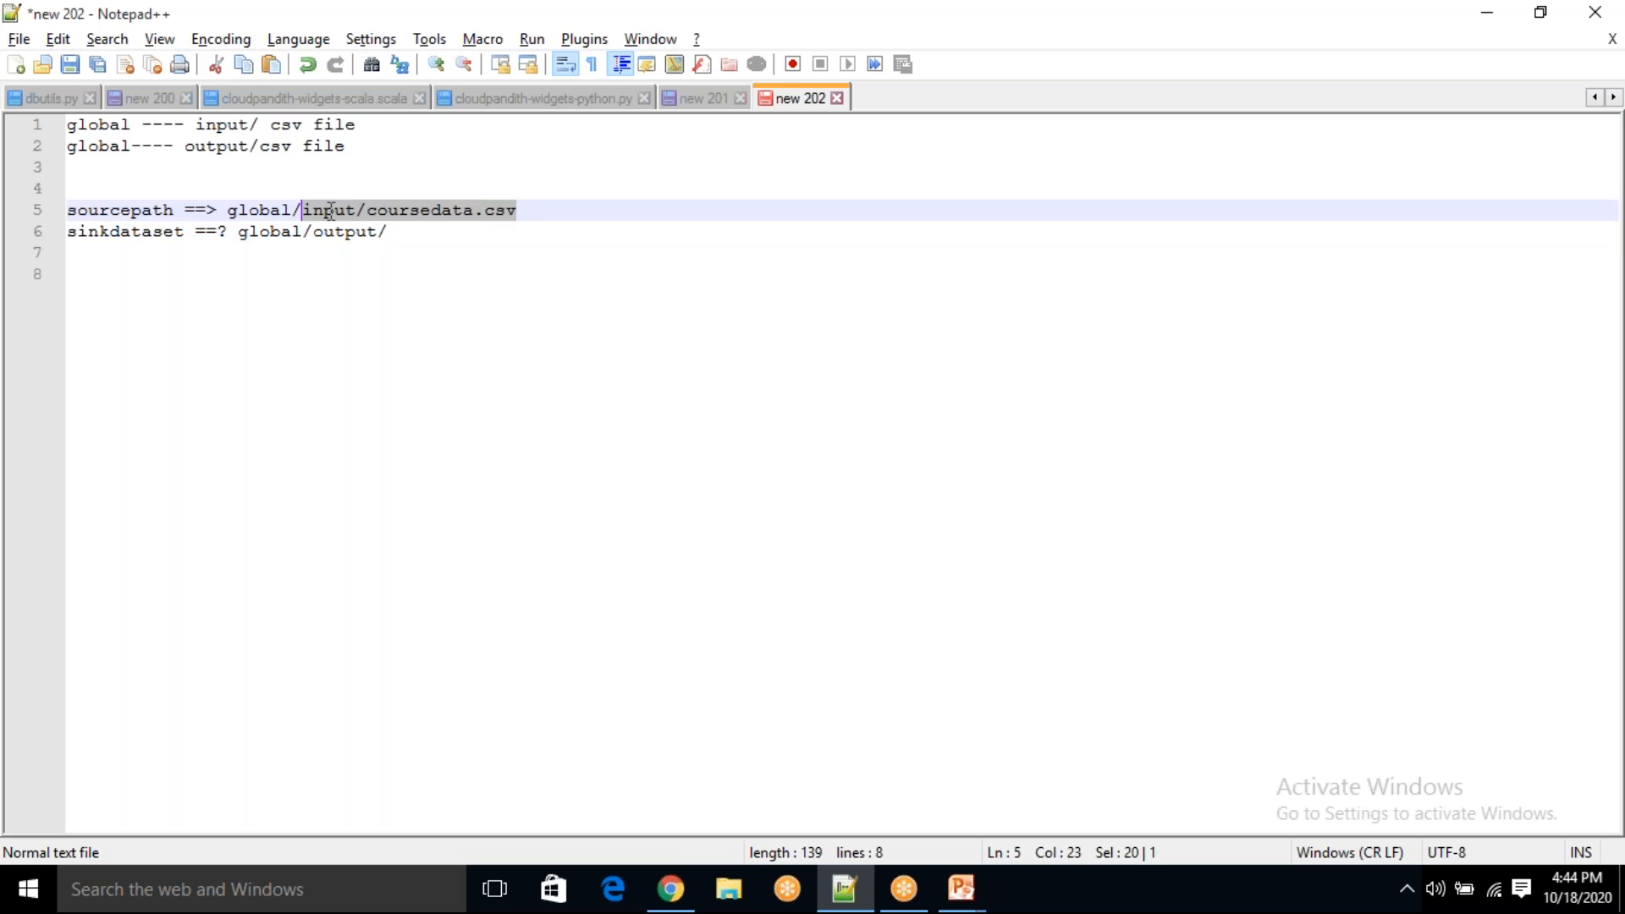
left_click(429, 241)
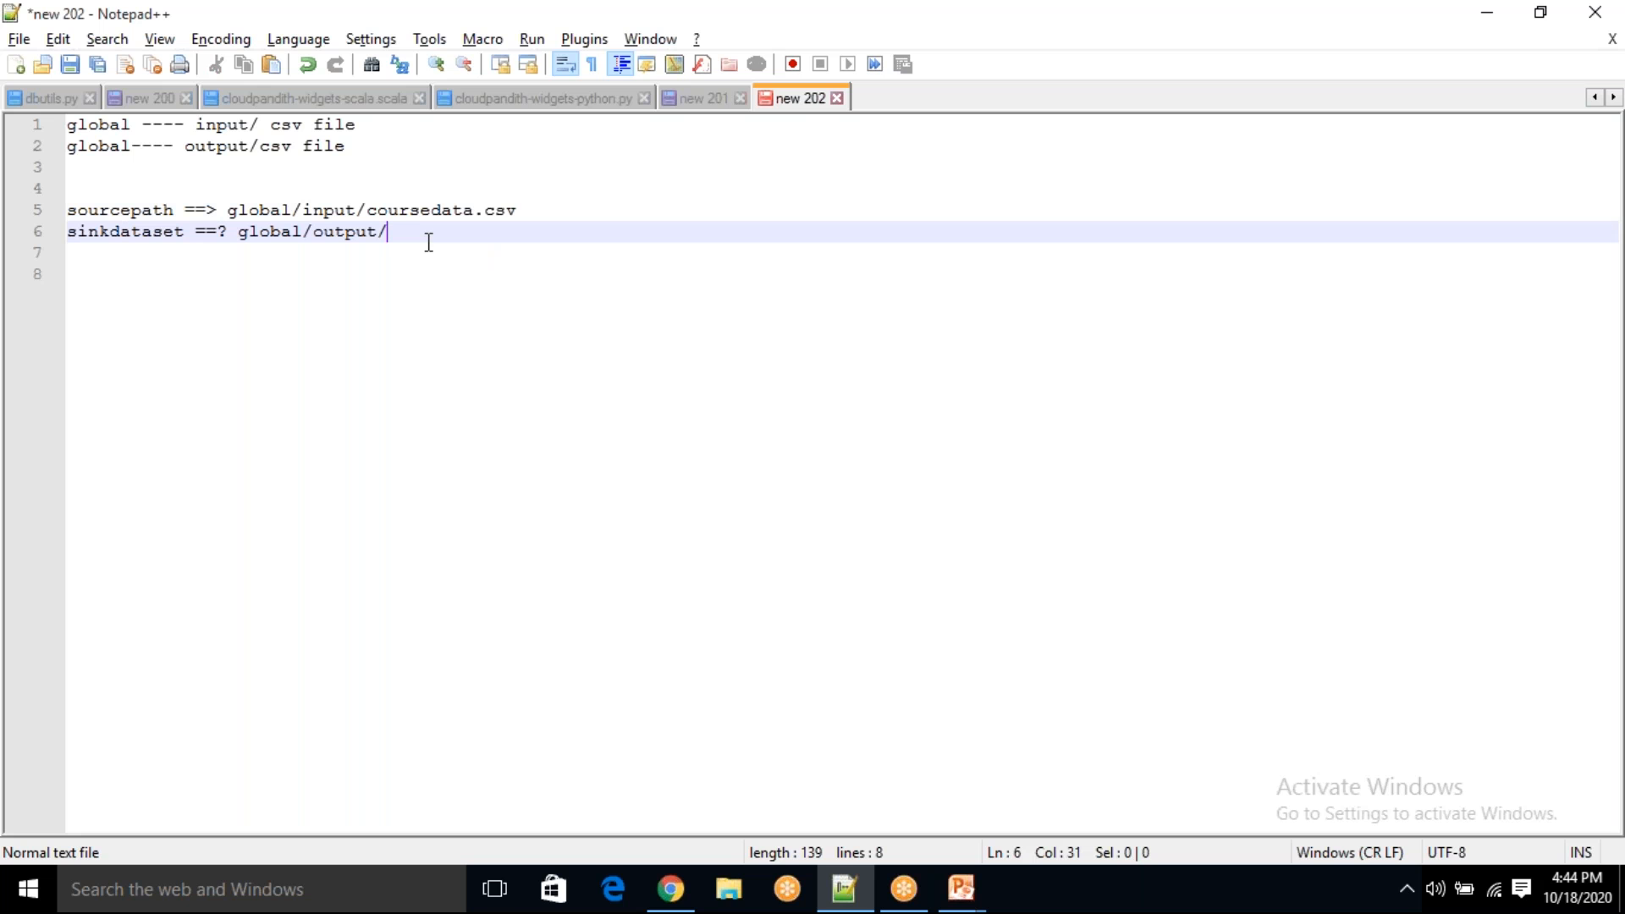
- Switch back to the browser and delete coursedata.csv from the input folder of the global container
key("alt+Tab")
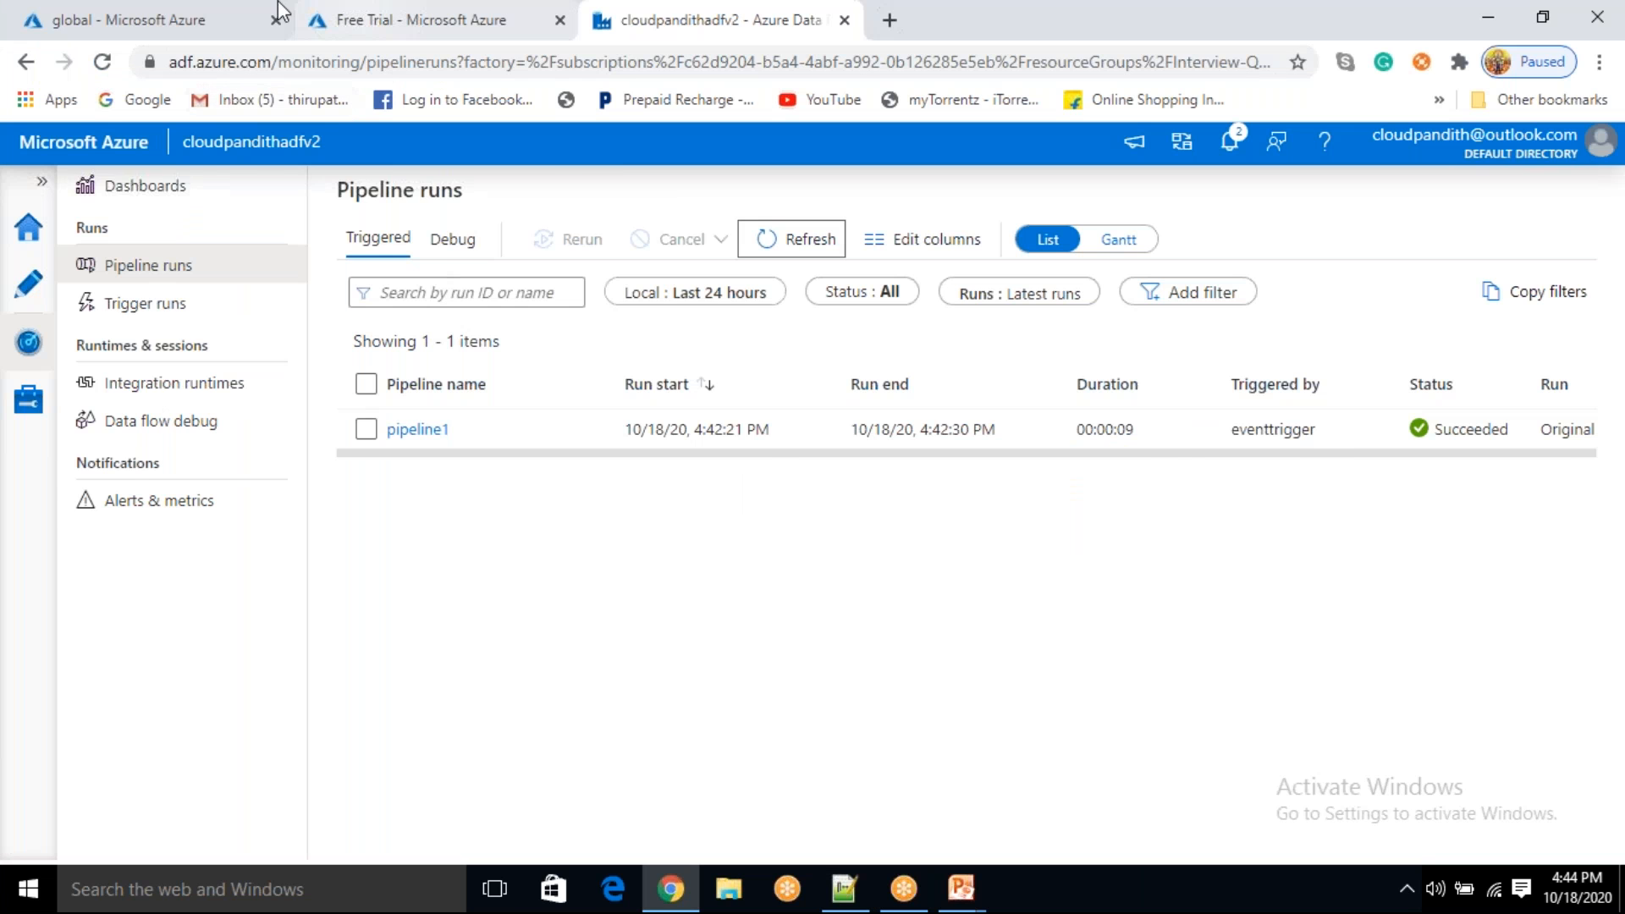
left_click(254, 19)
left_click(442, 371)
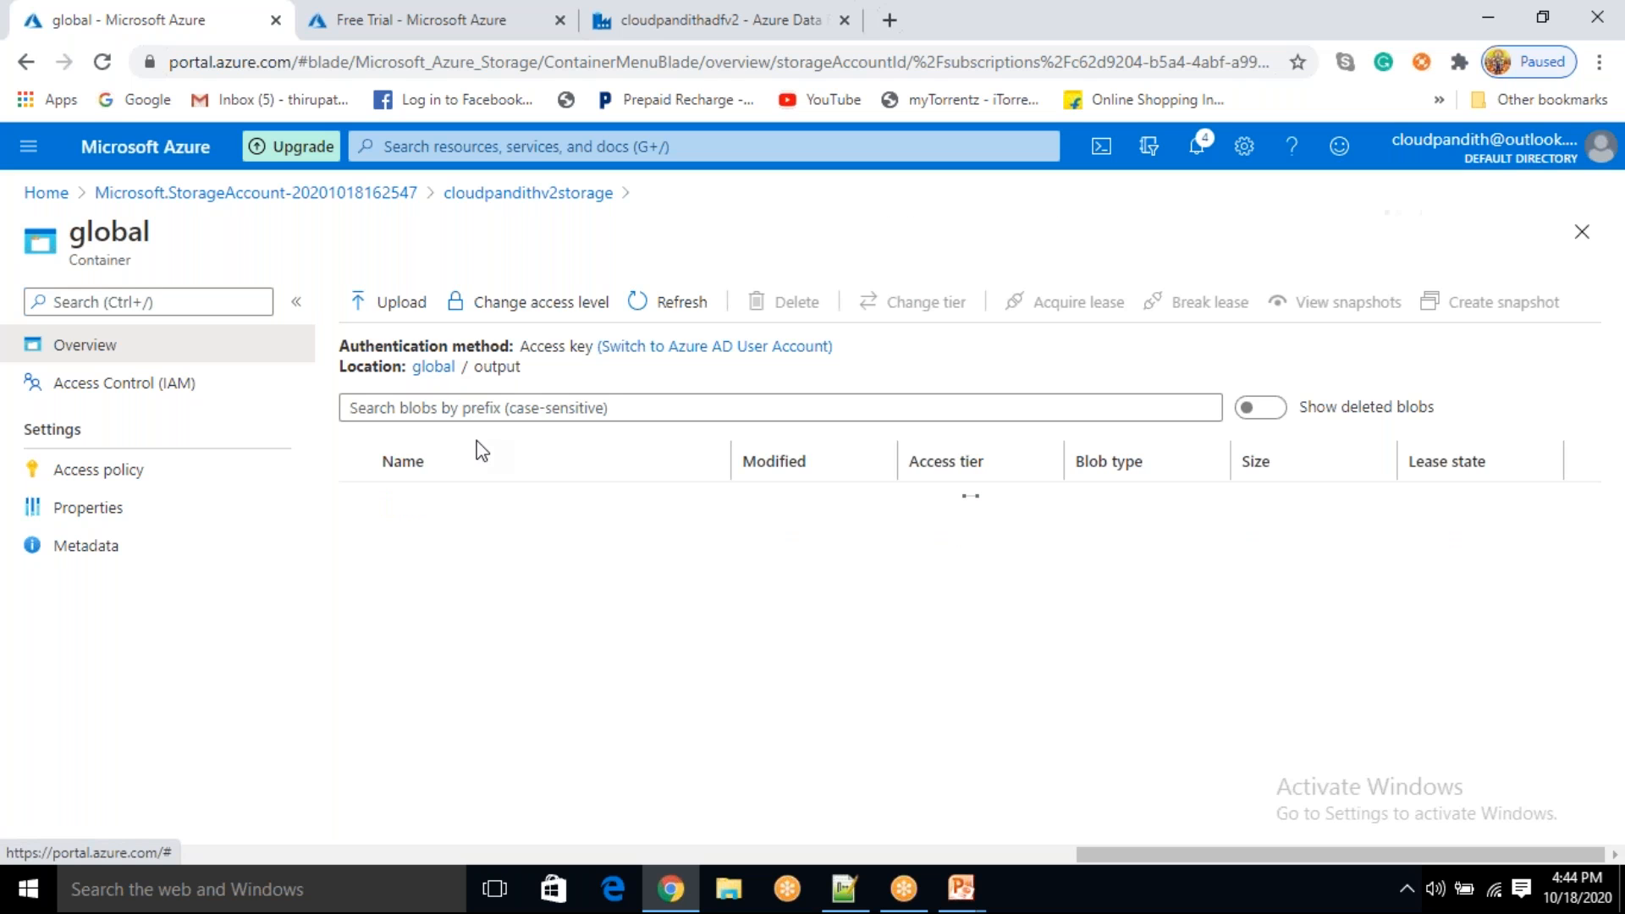
left_click(431, 498)
left_click(435, 369)
left_click(357, 500)
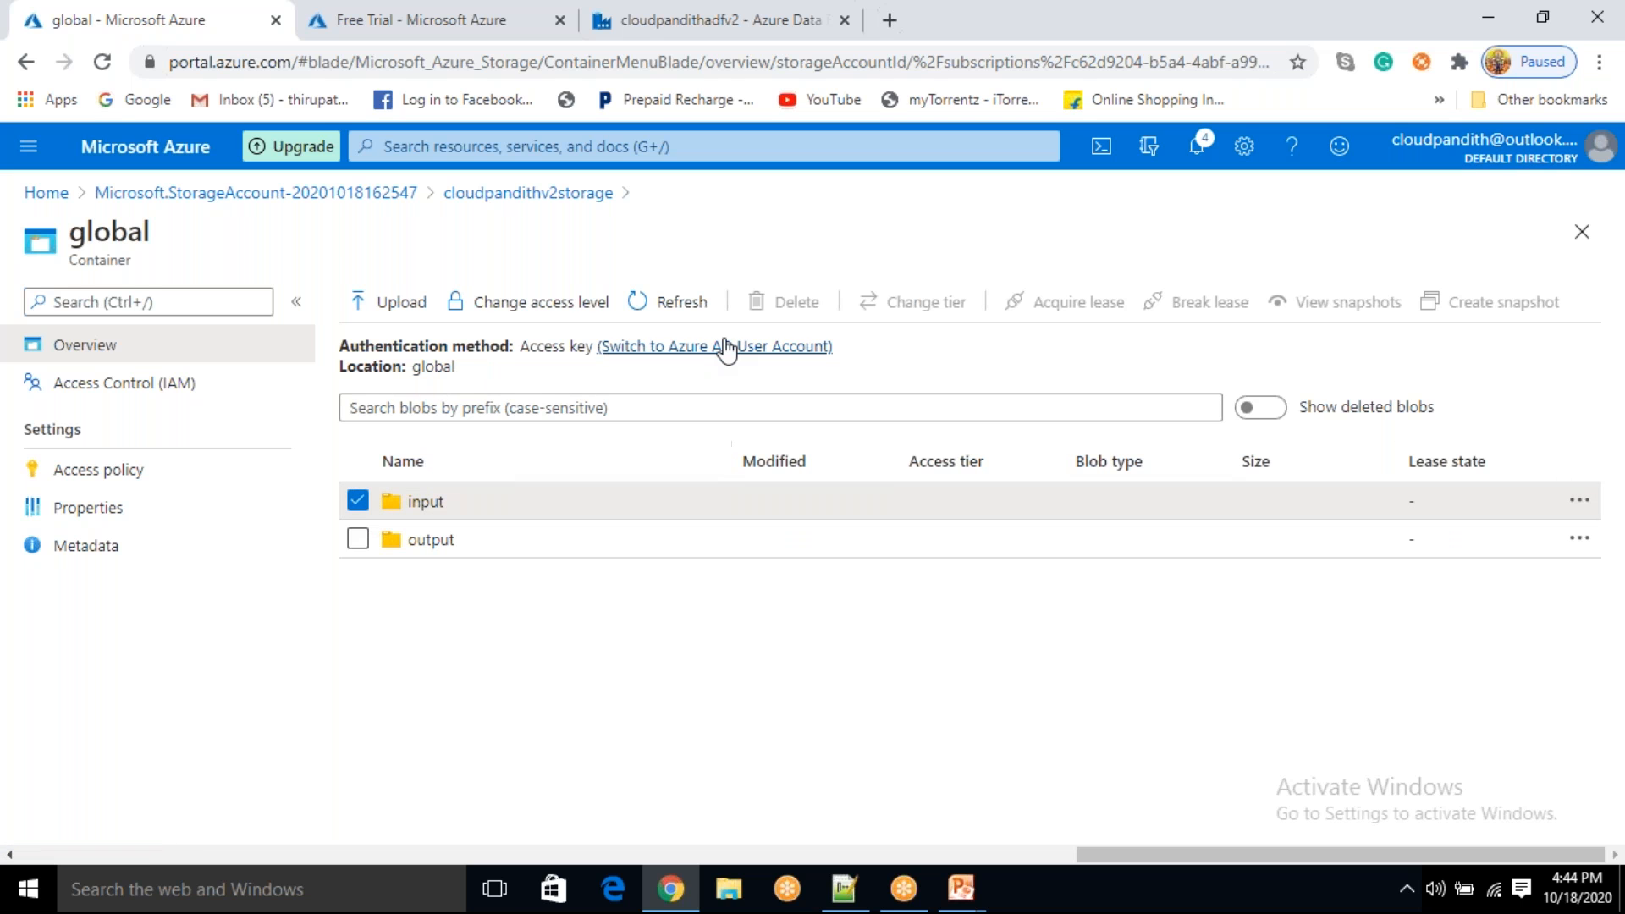
left_click(430, 504)
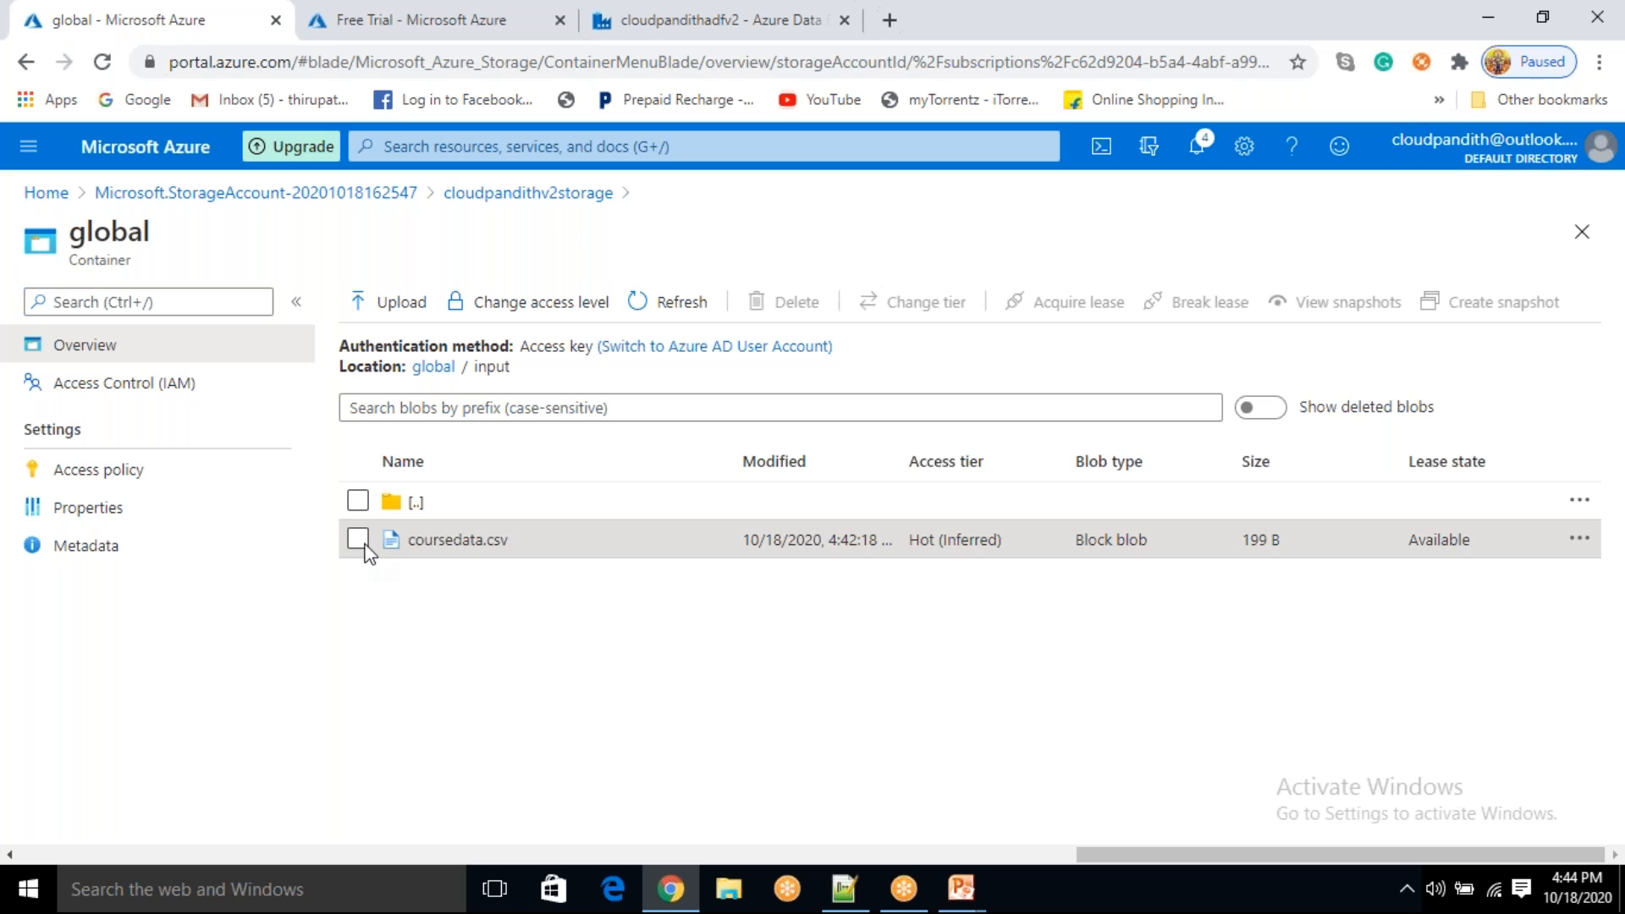
left_click(359, 540)
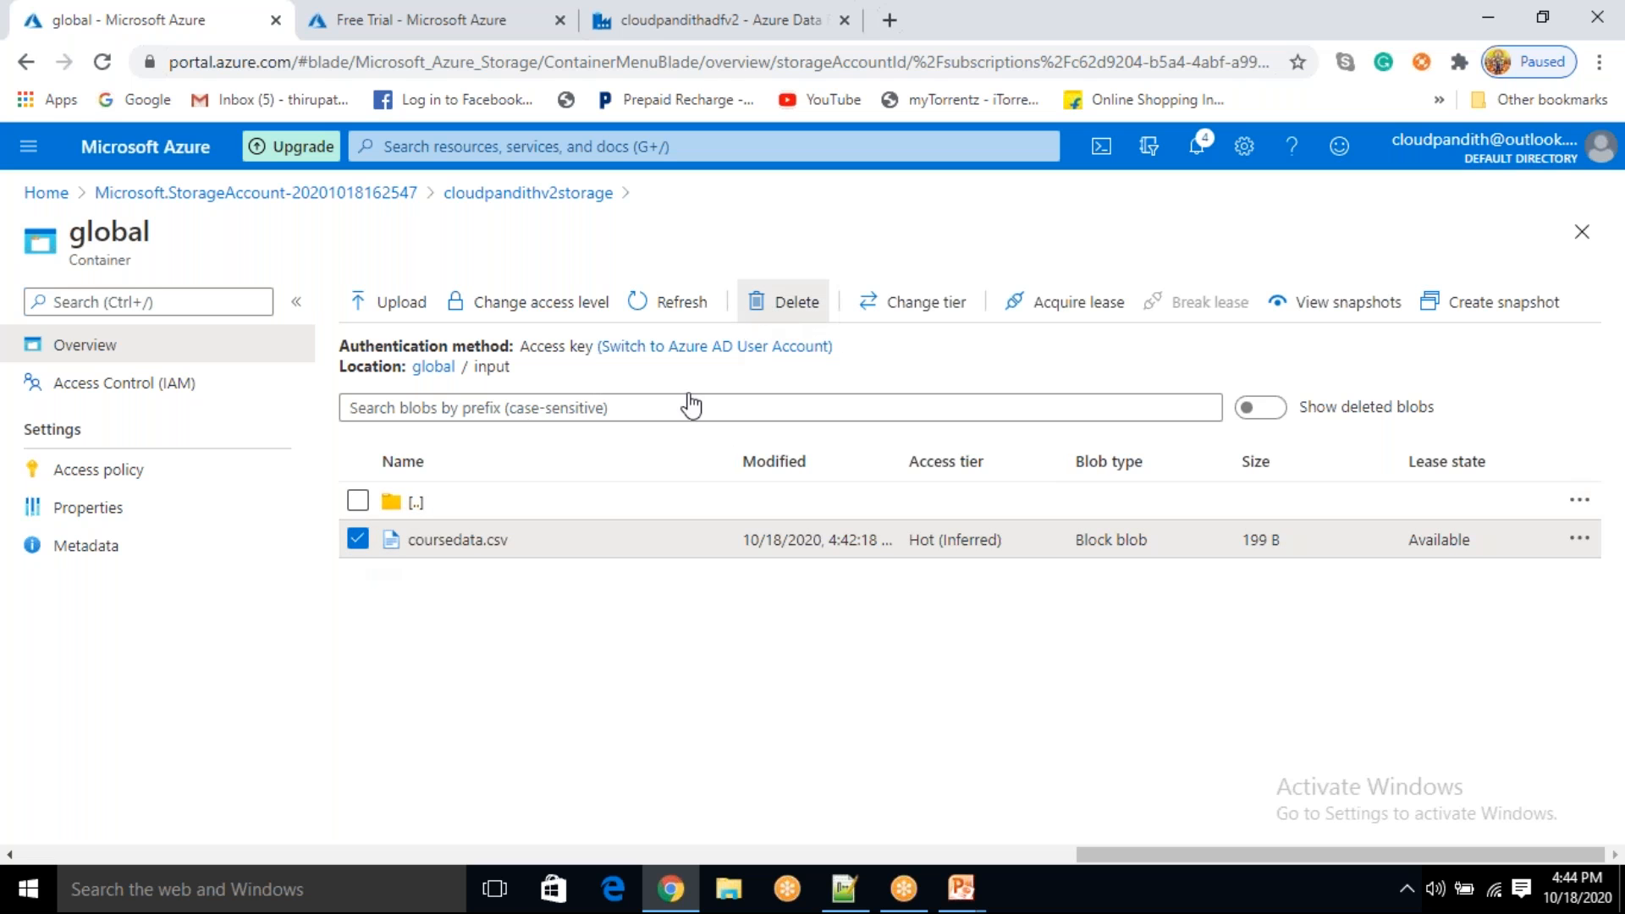
left_click(392, 635)
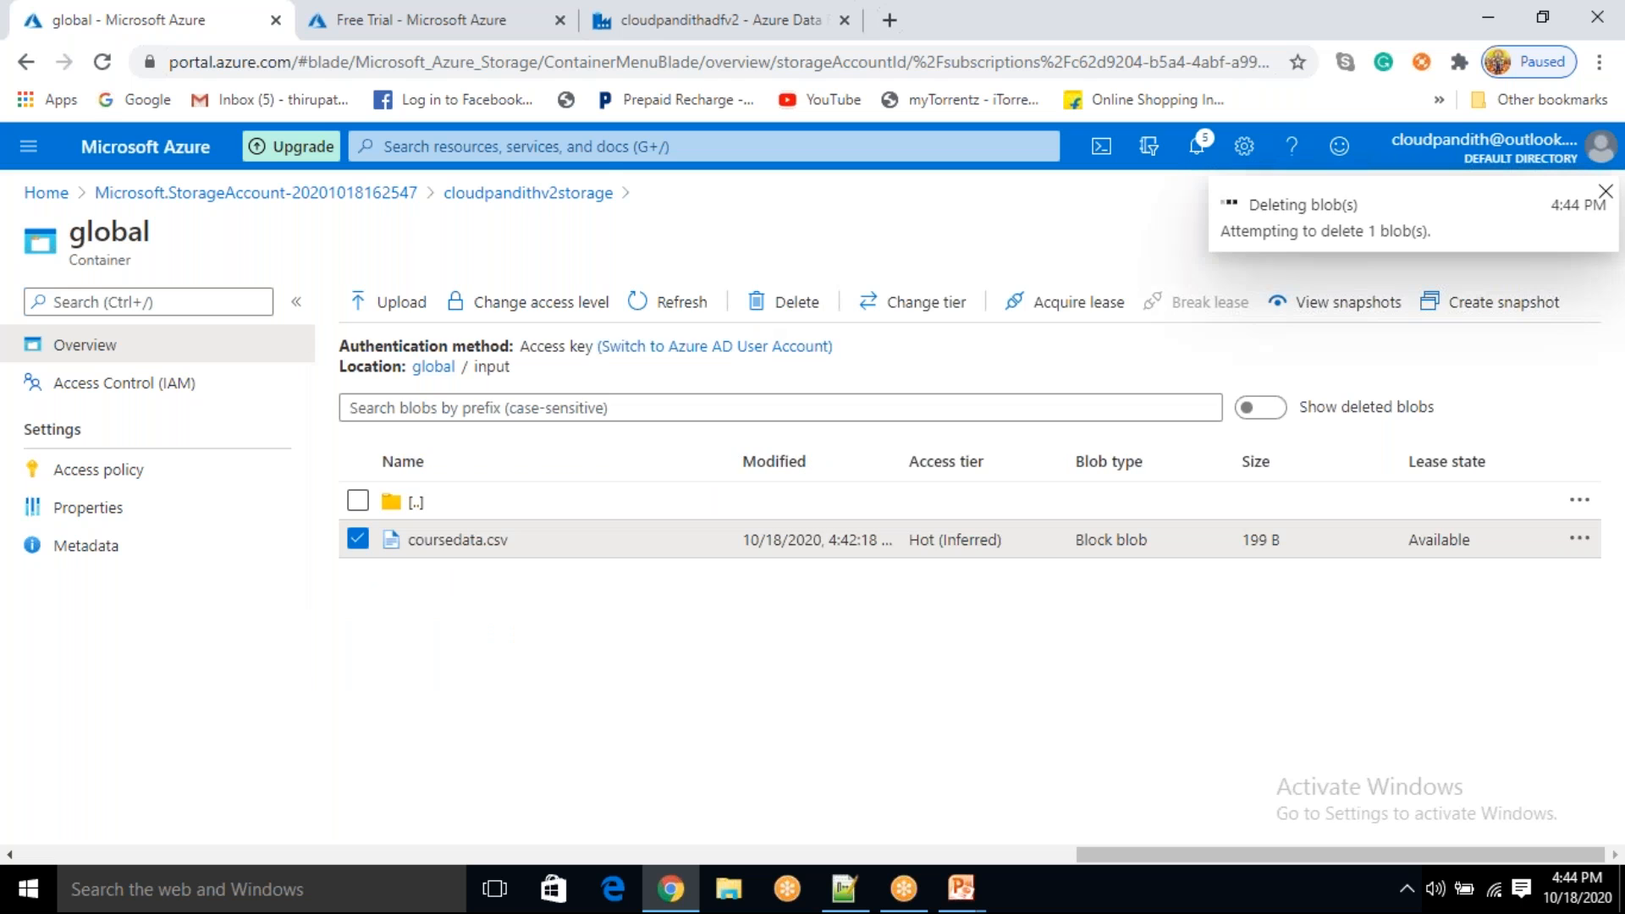
- Refresh the data factory's pipeline runs and check what triggered the newest pipeline1 run and its status
left_click(654, 21)
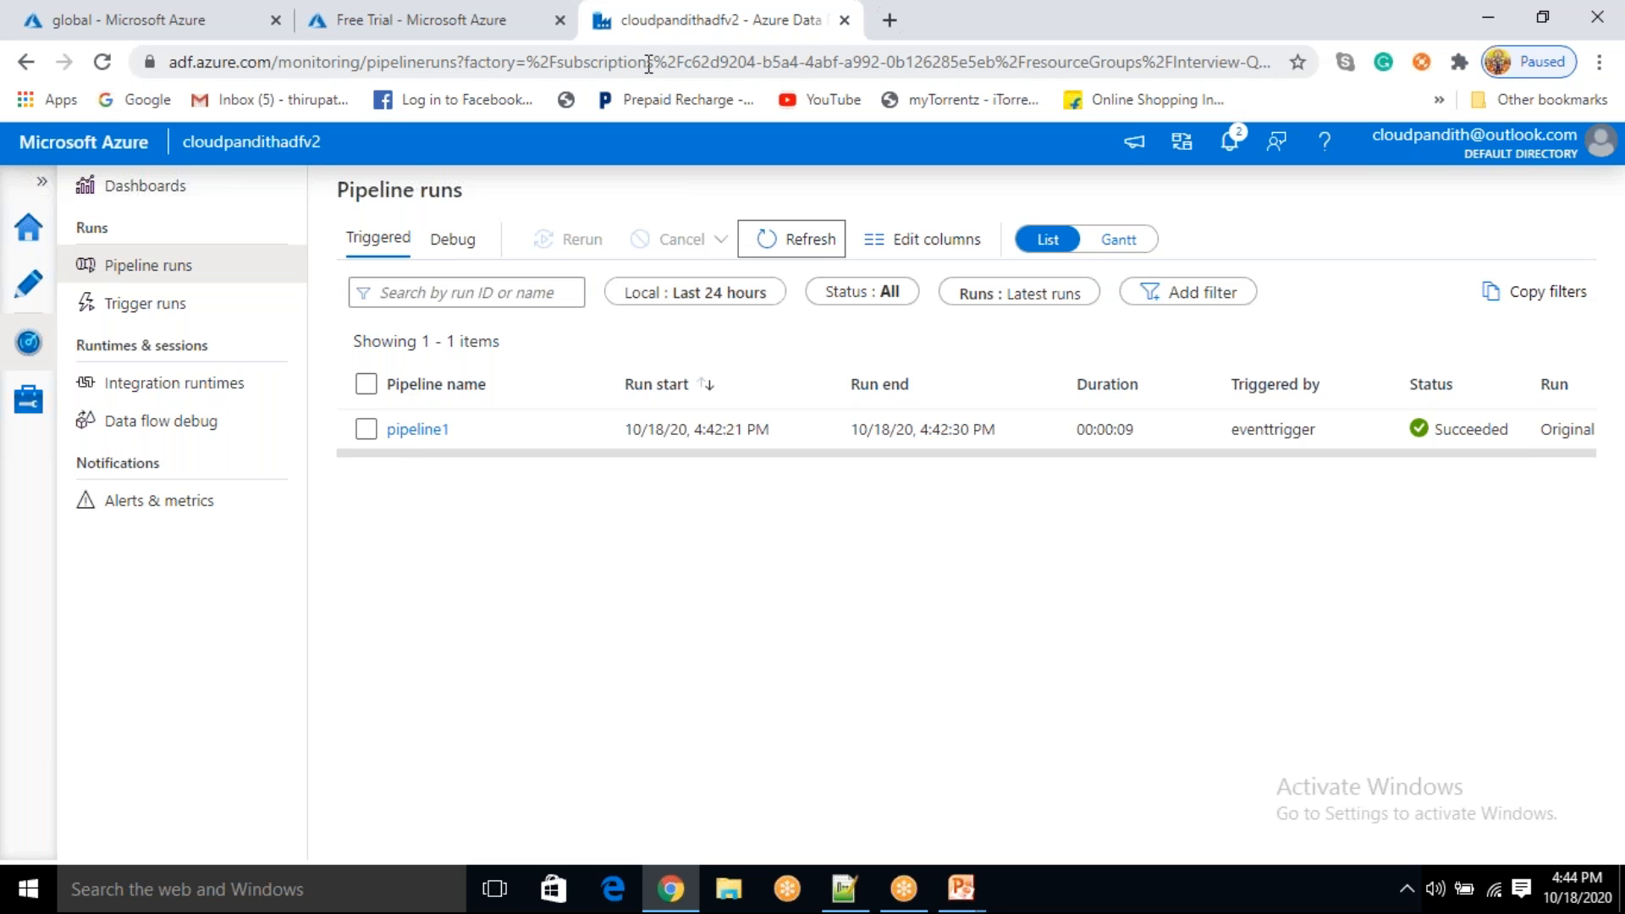
left_click(794, 252)
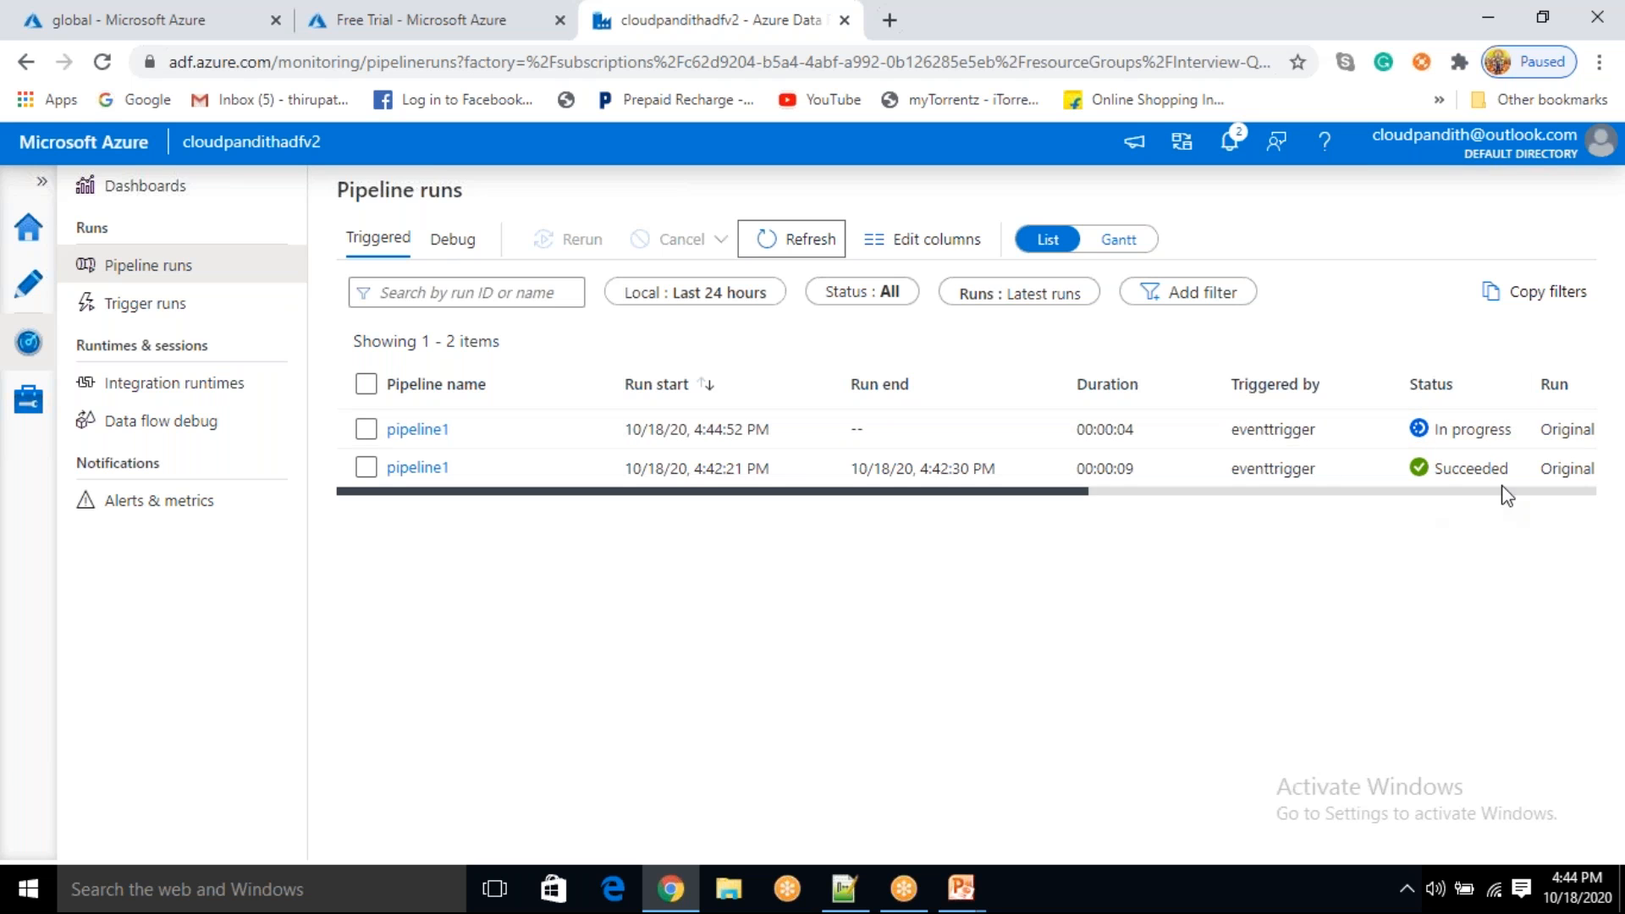
double_click(1273, 429)
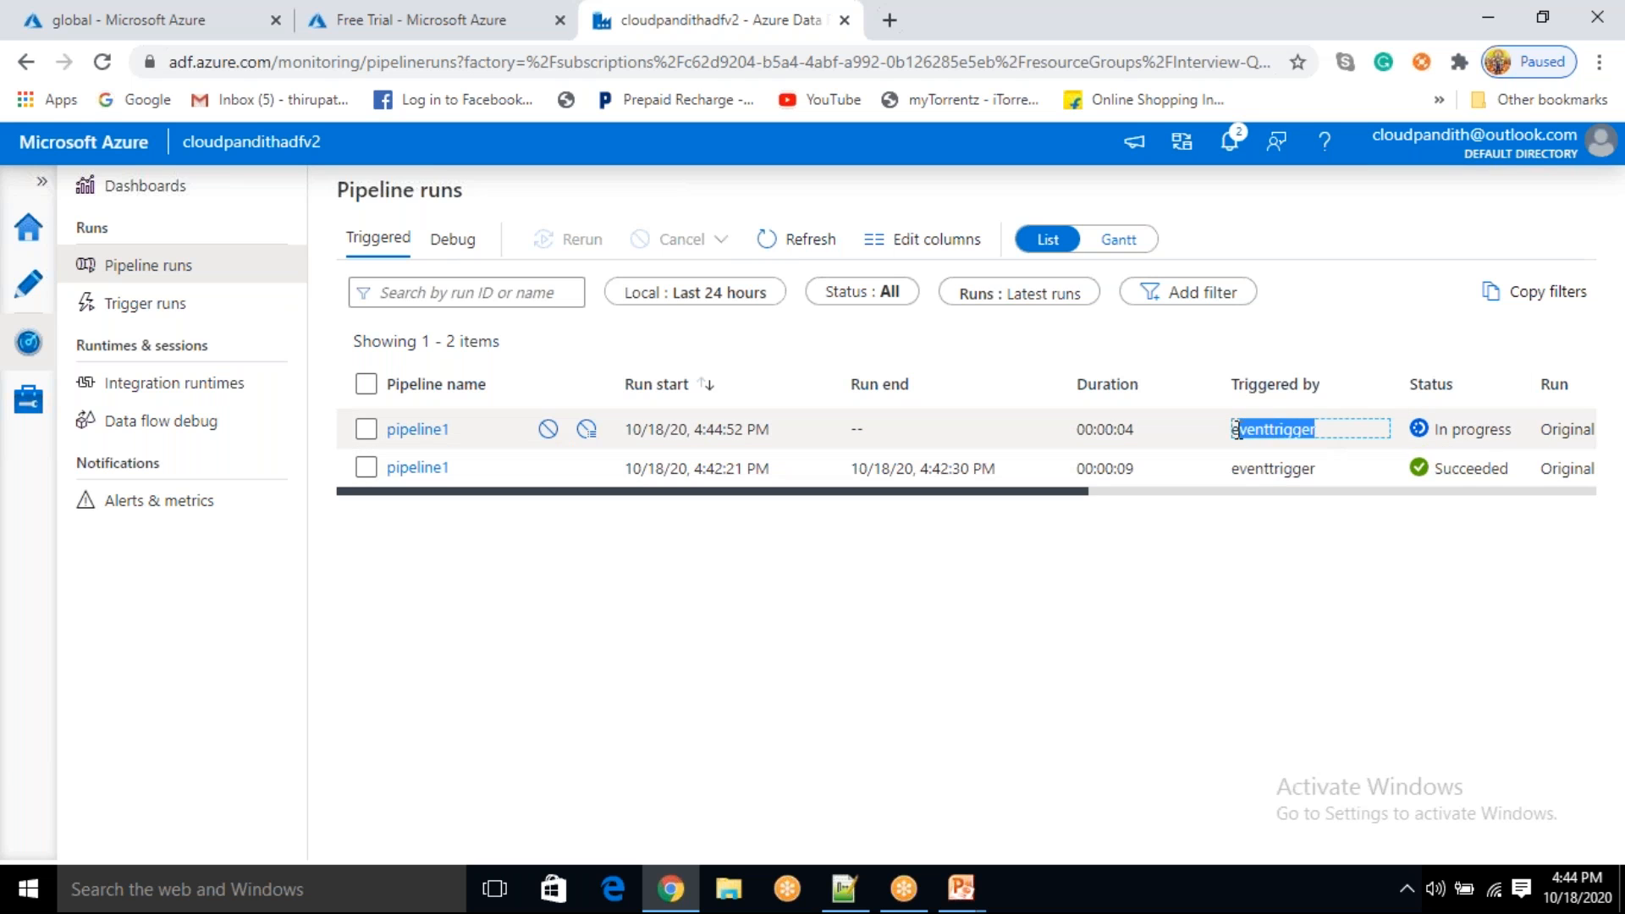
left_click(803, 245)
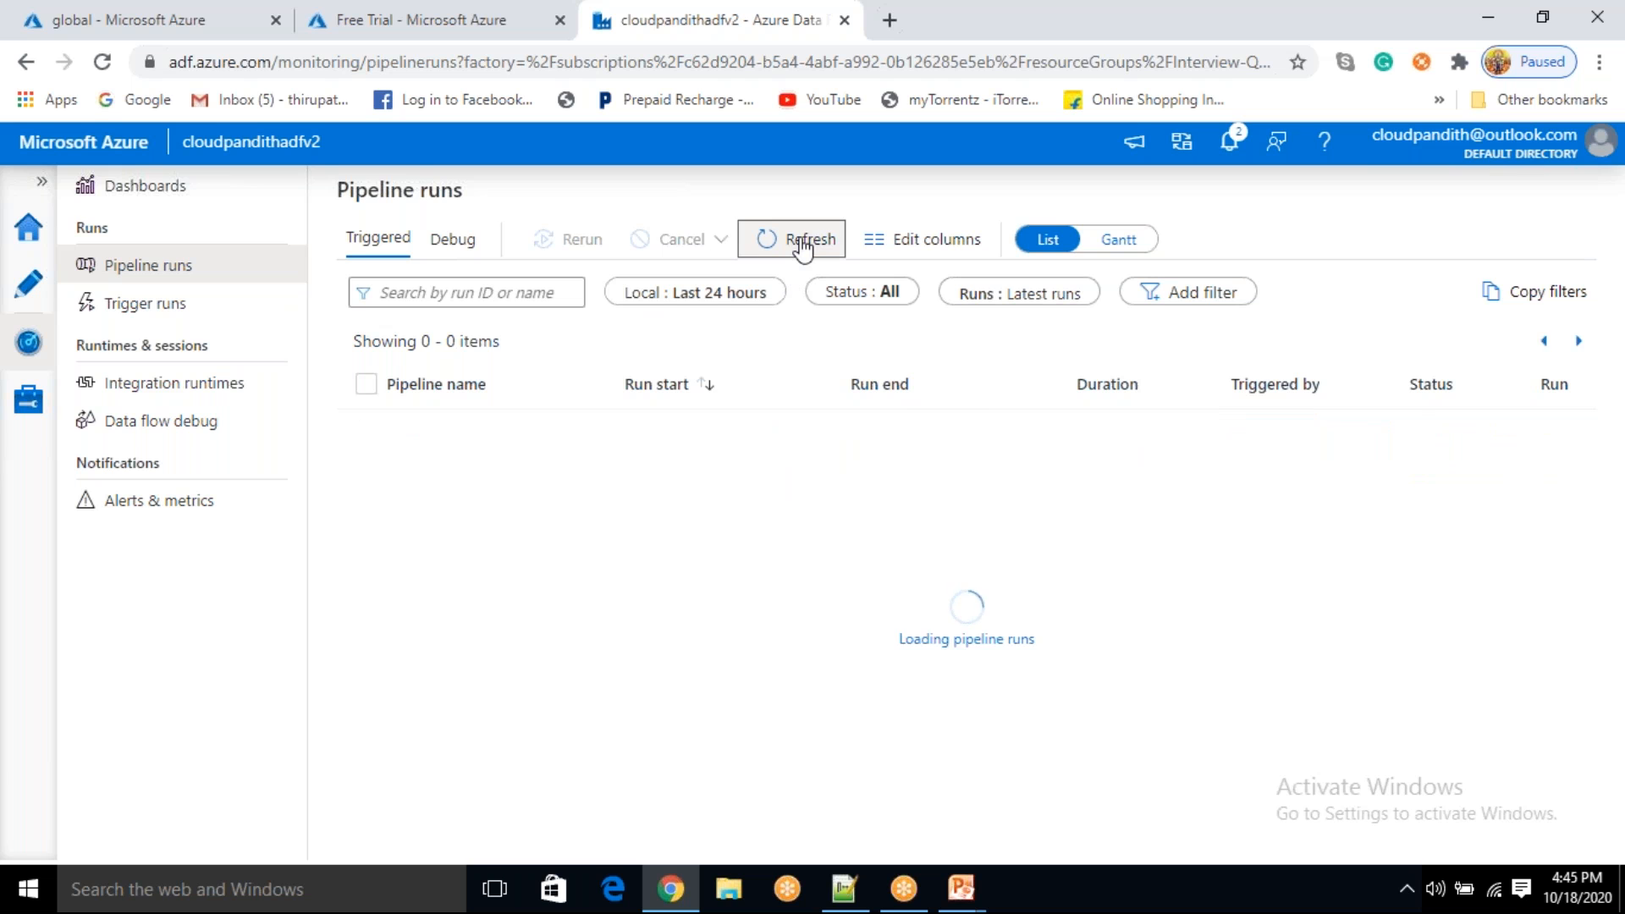
left_click(803, 246)
- Open the newest pipeline1 run, examine the files read and written in the Copy data1 details, and close them
left_click(436, 431)
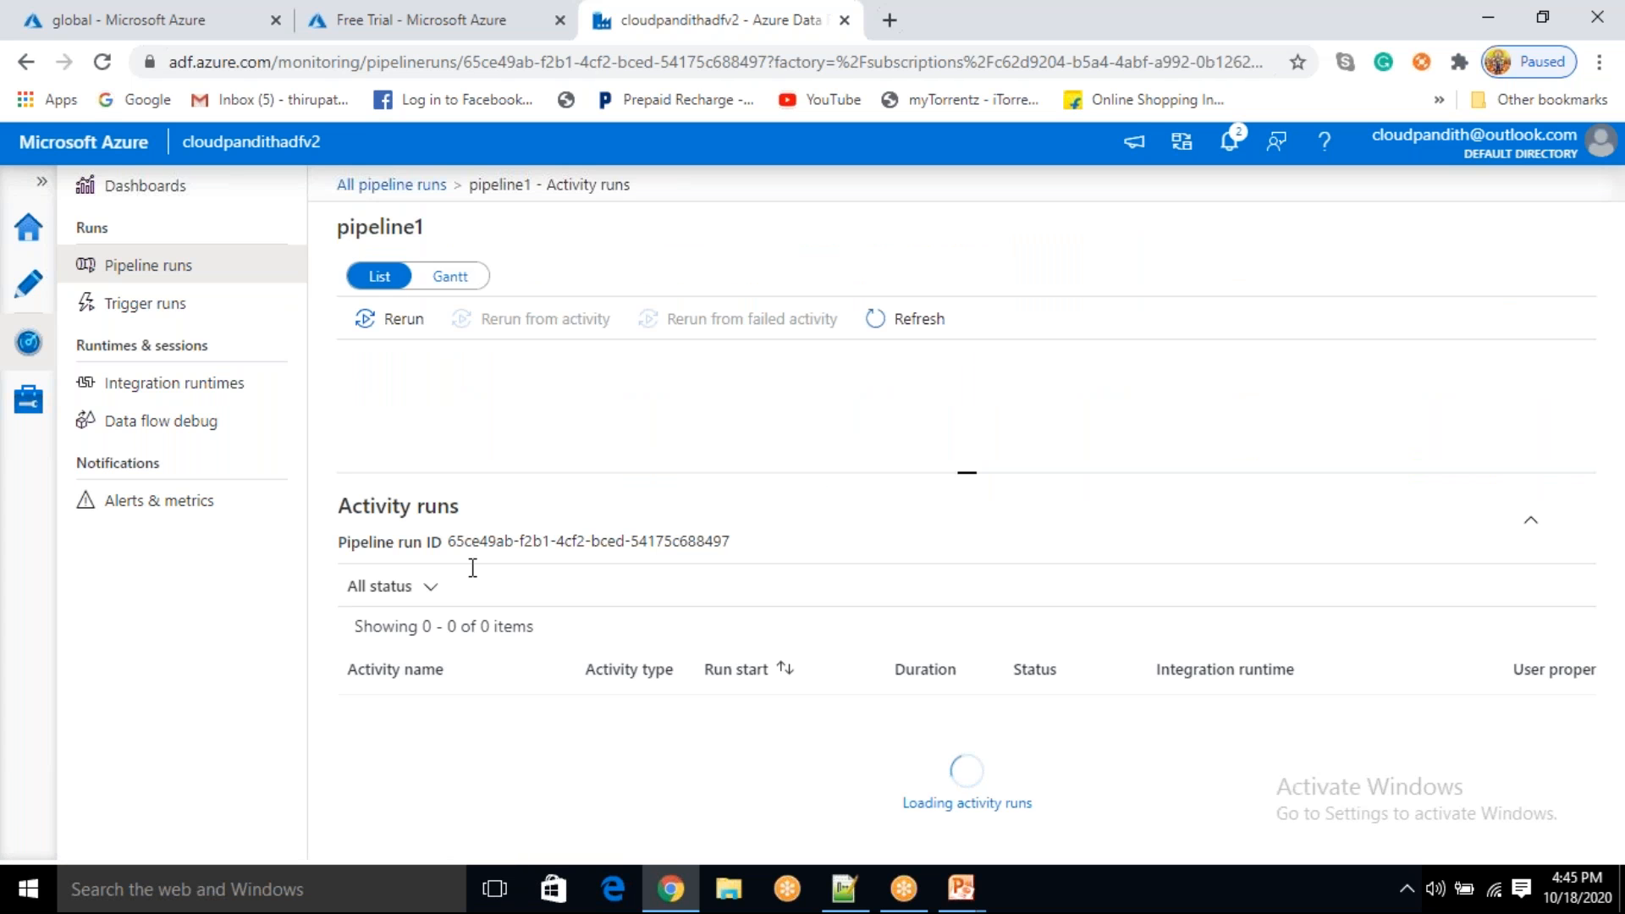
left_click(549, 720)
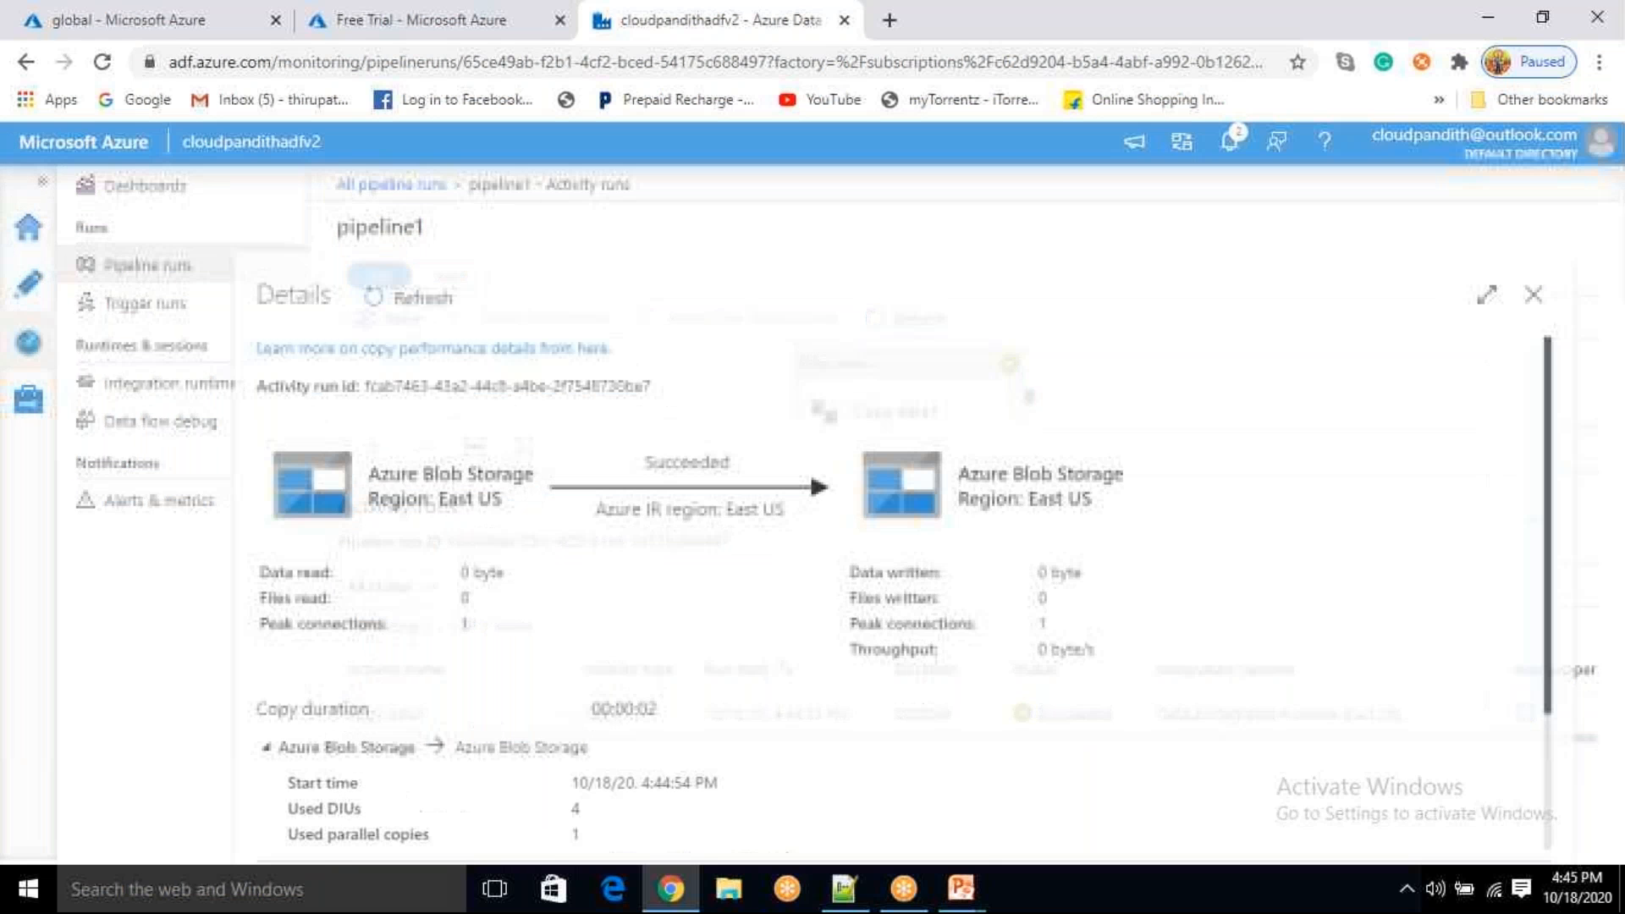
double_click(436, 597)
double_click(1050, 597)
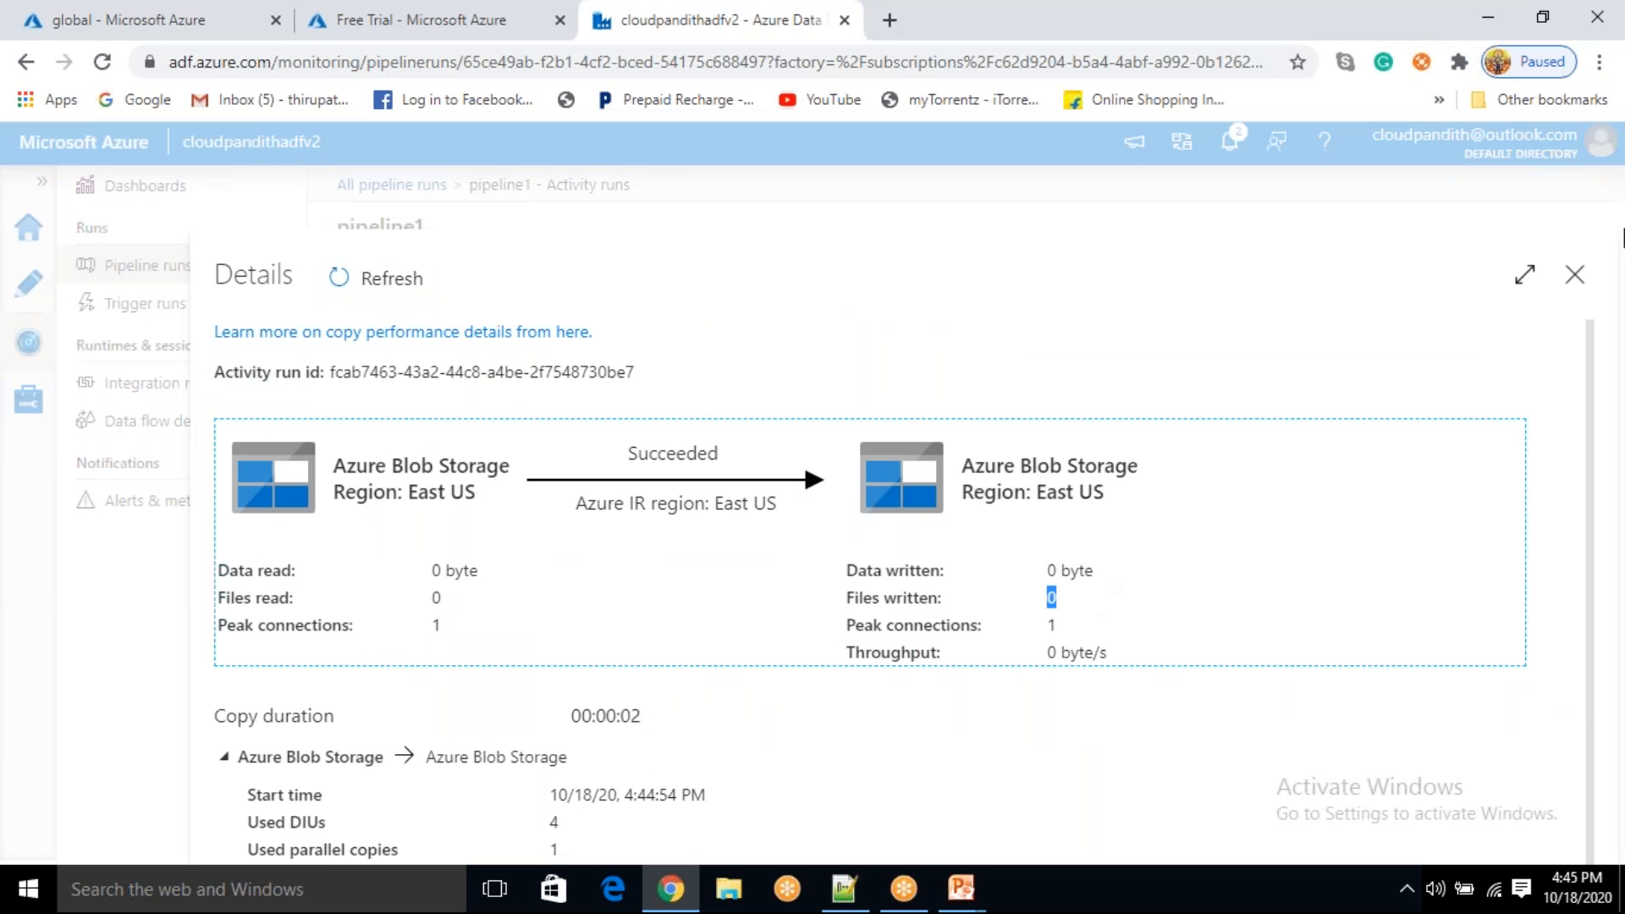
left_click(1572, 278)
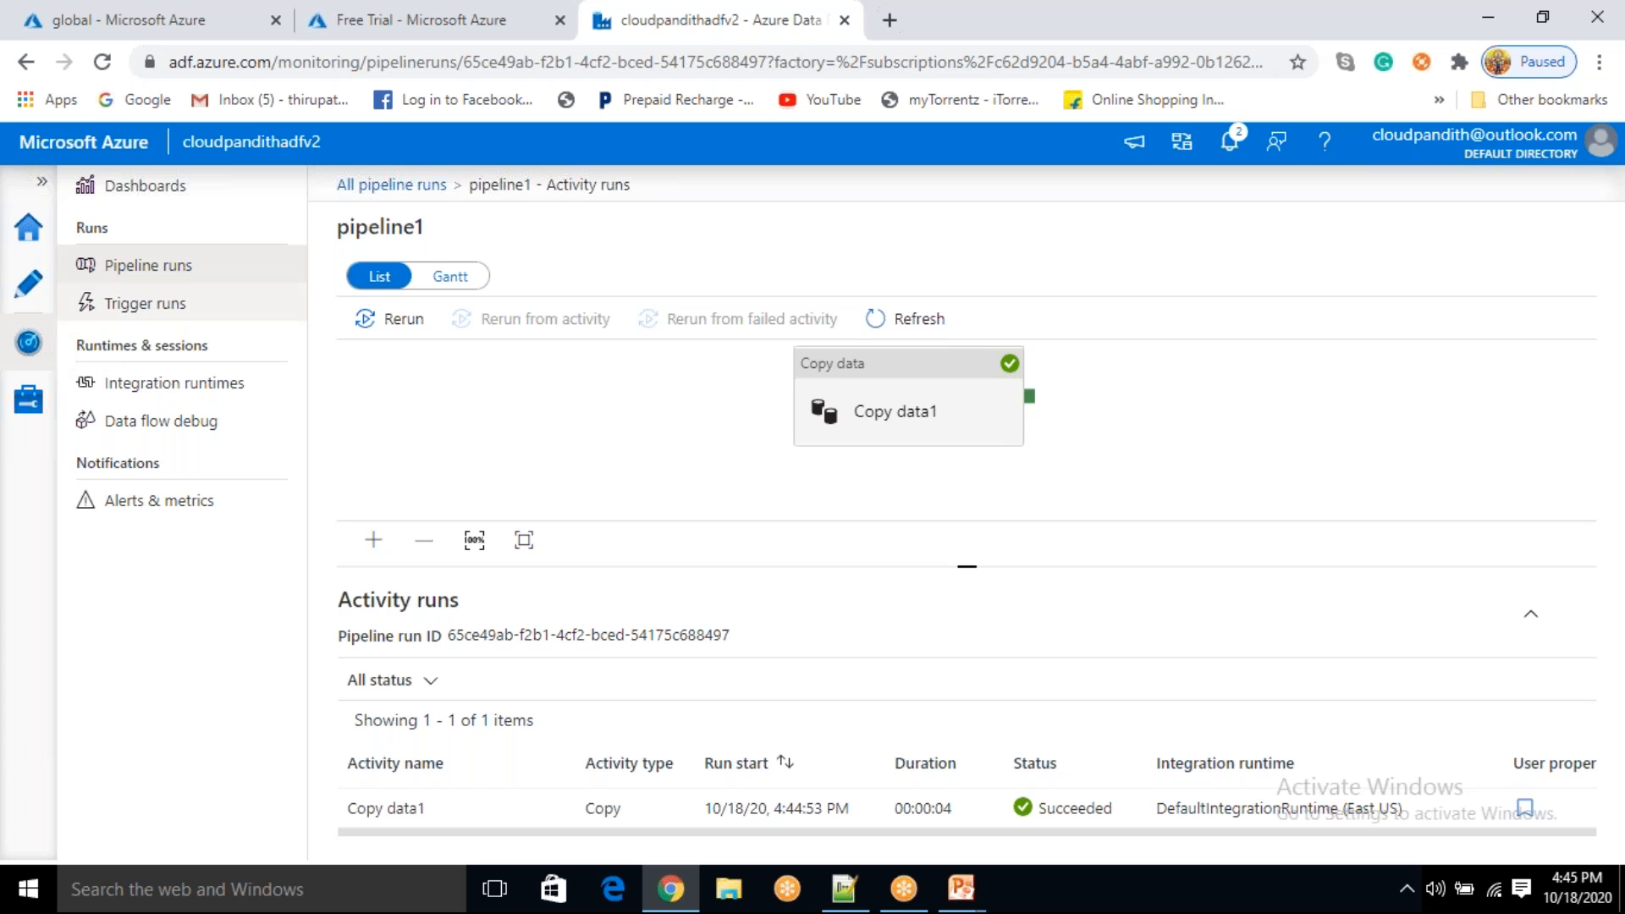
- Switch to the running PowerPoint slide show and review the list of demo topics
left_click(971, 895)
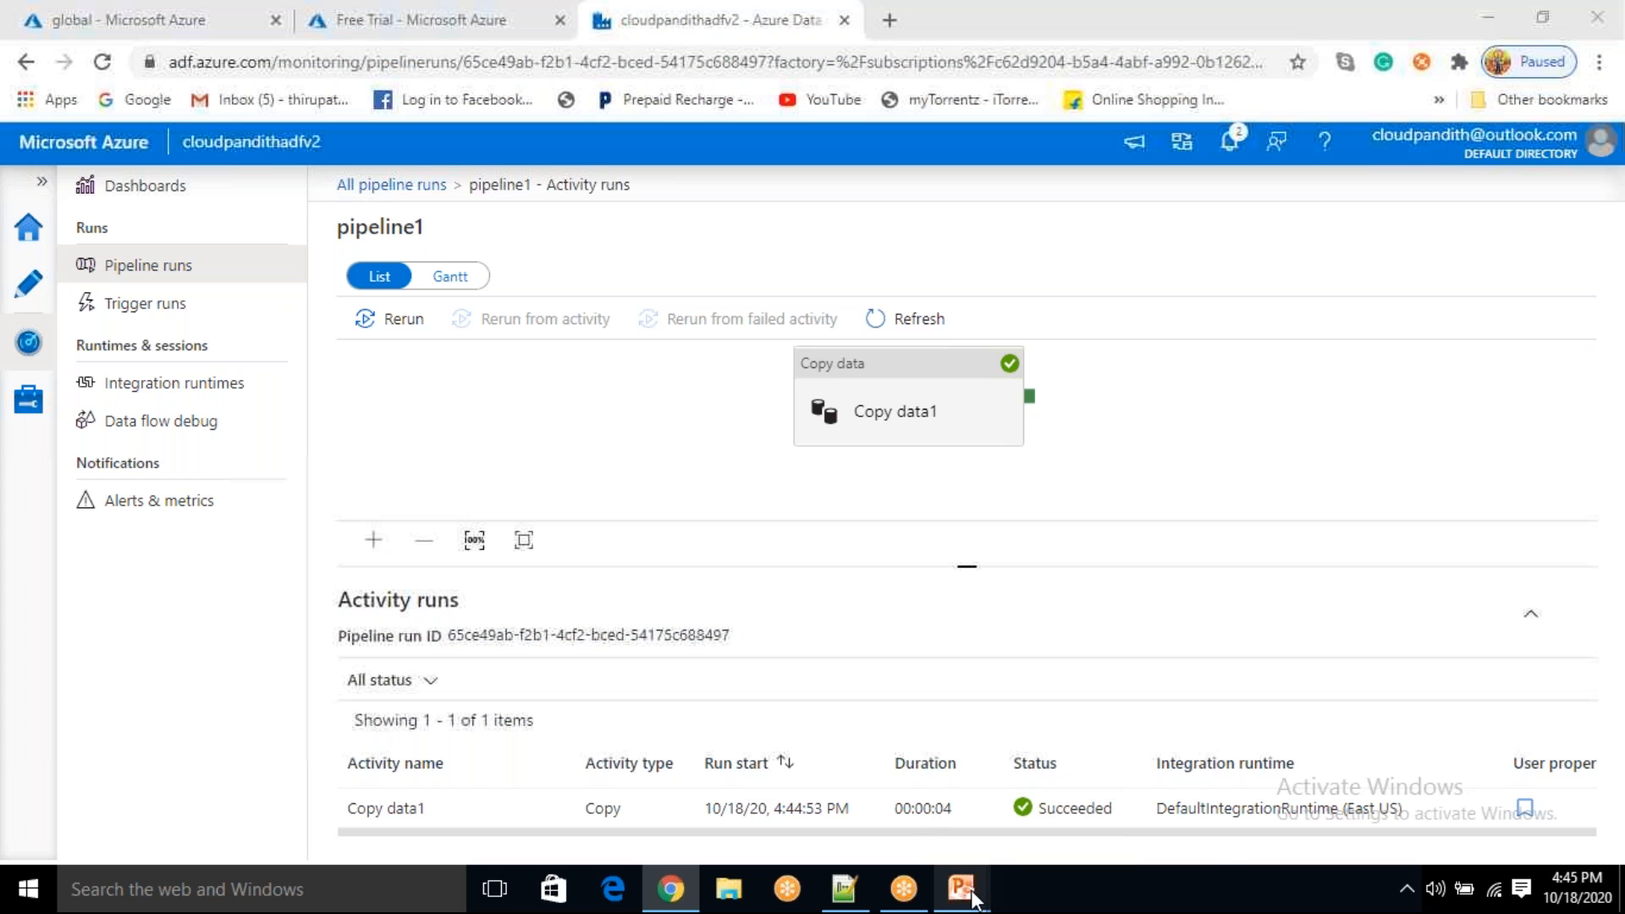
mouse_move(975, 896)
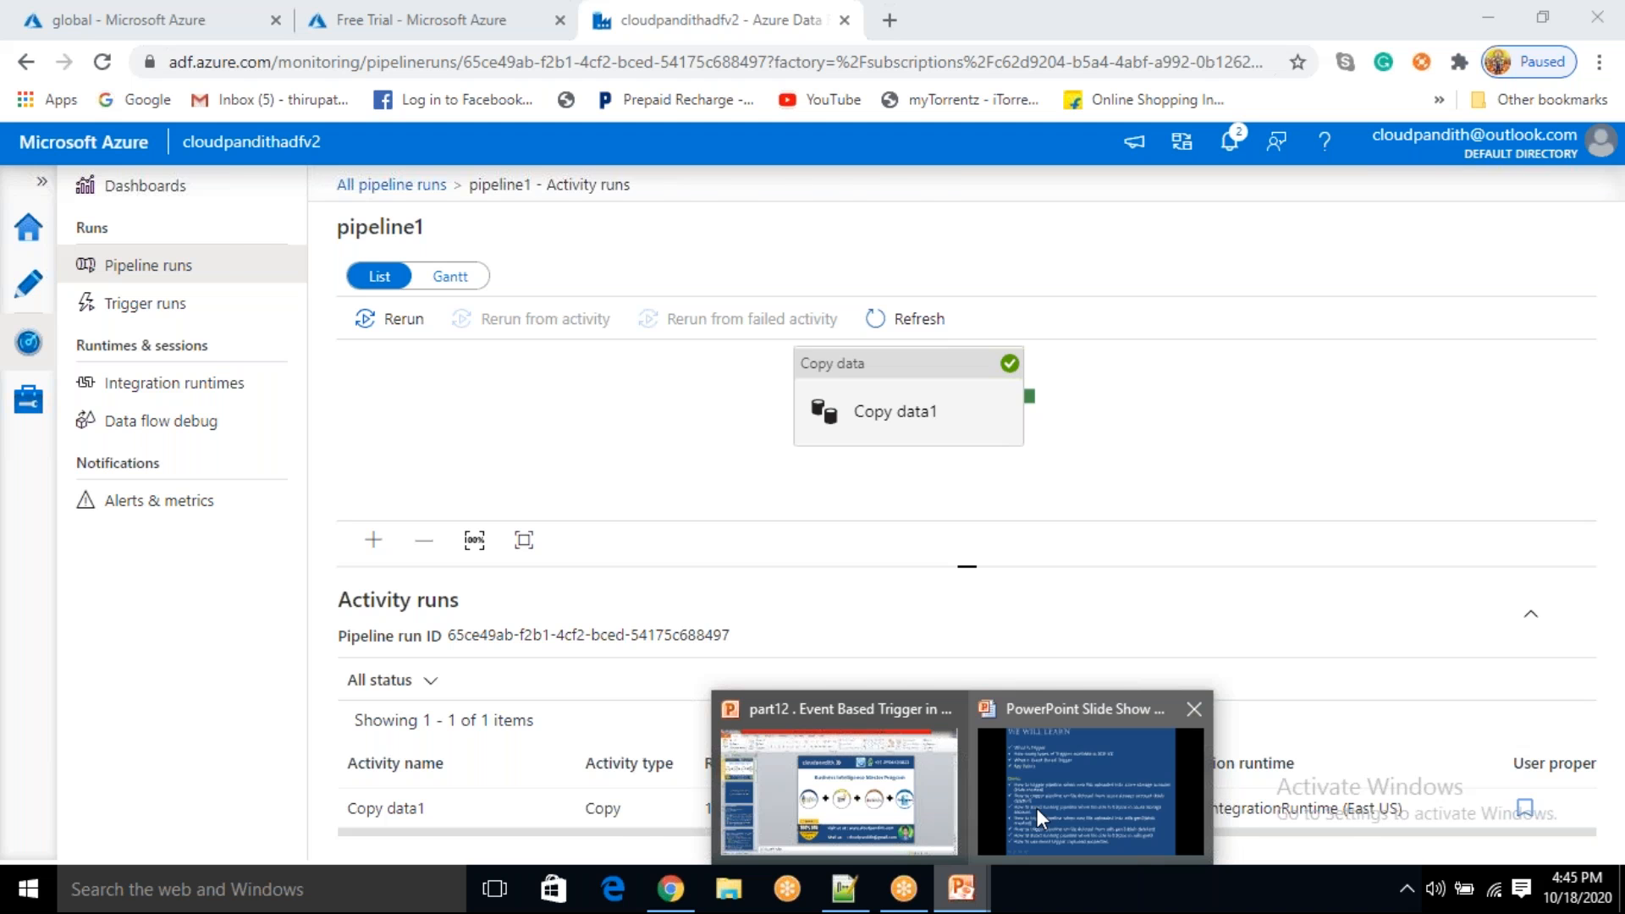
left_click(1038, 809)
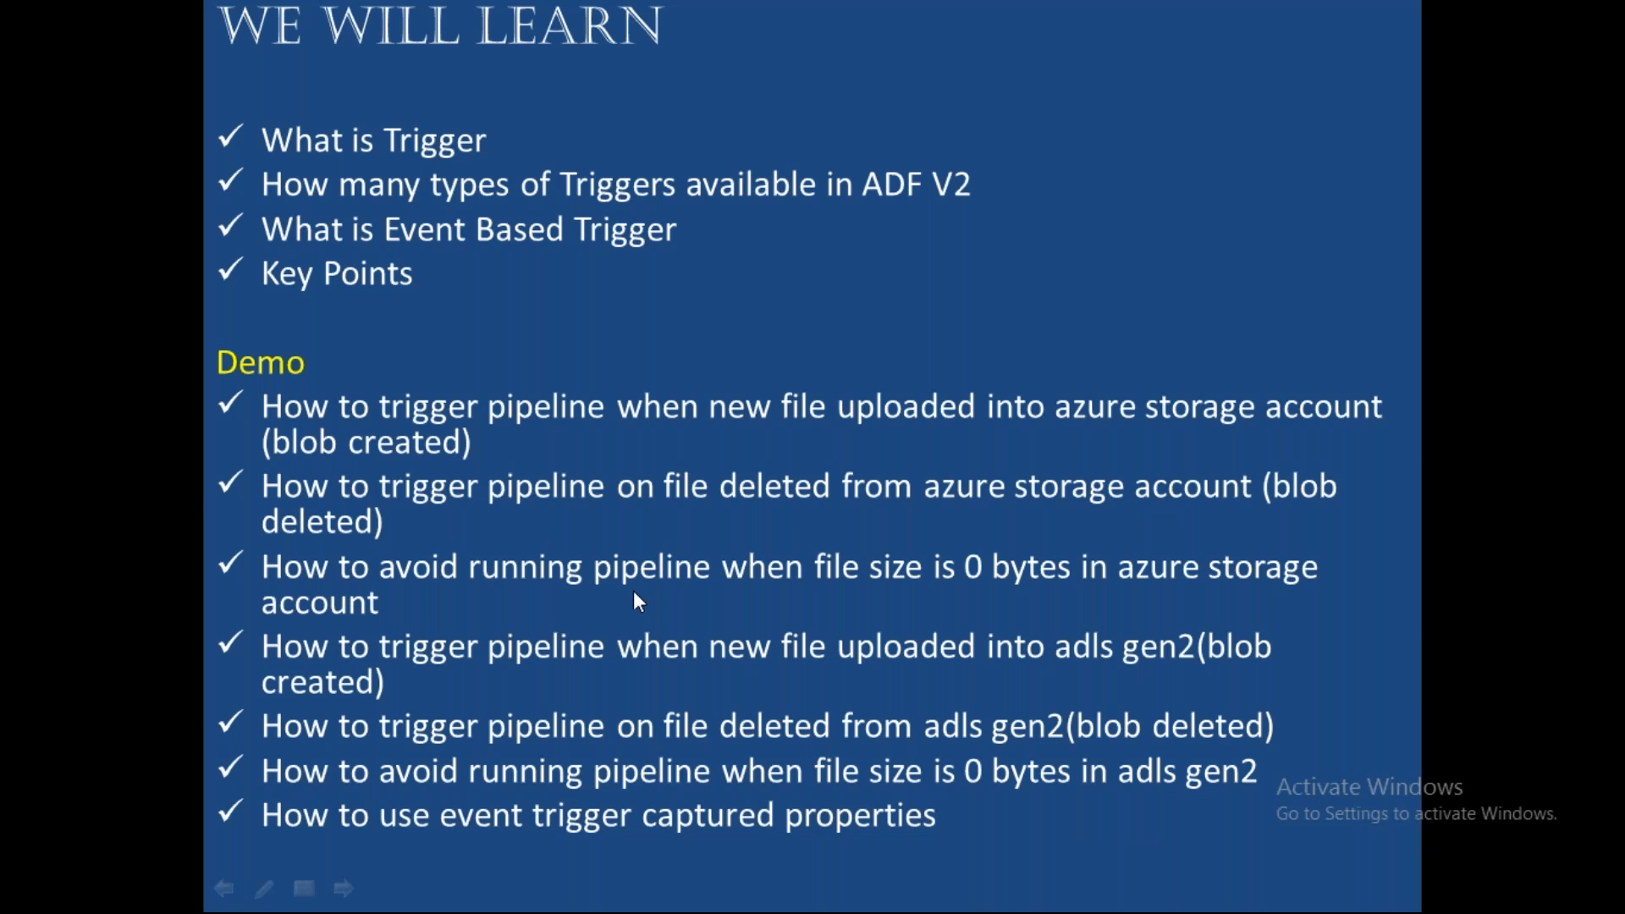
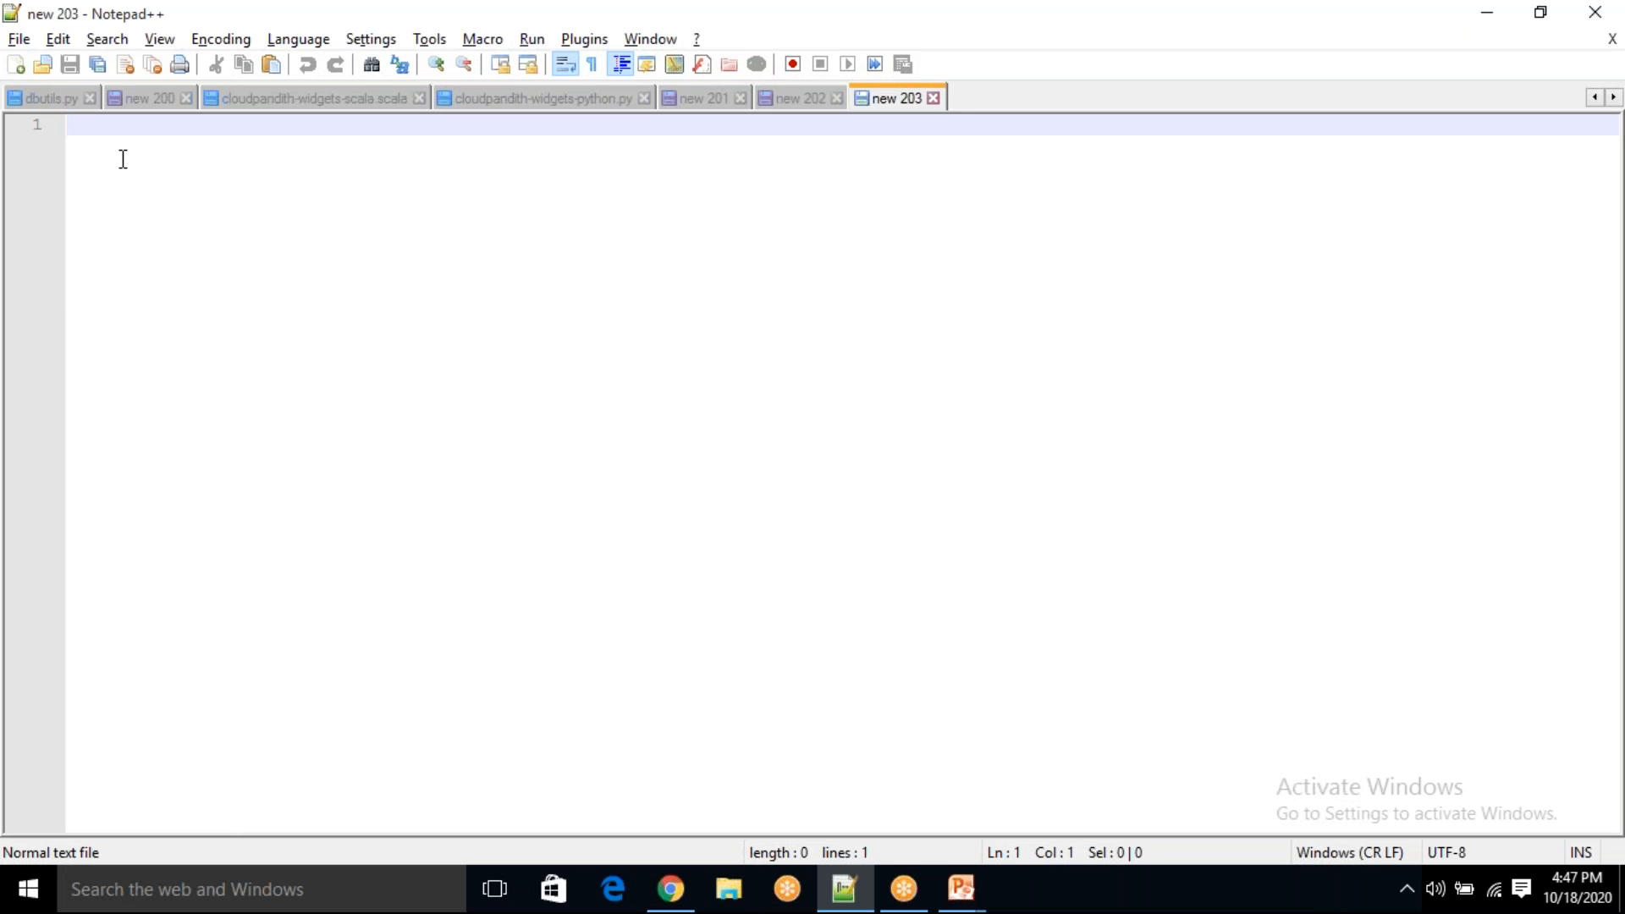
- Save the empty Notepad++ file in the Documents folder as zerobytes.csv
left_click(19, 39)
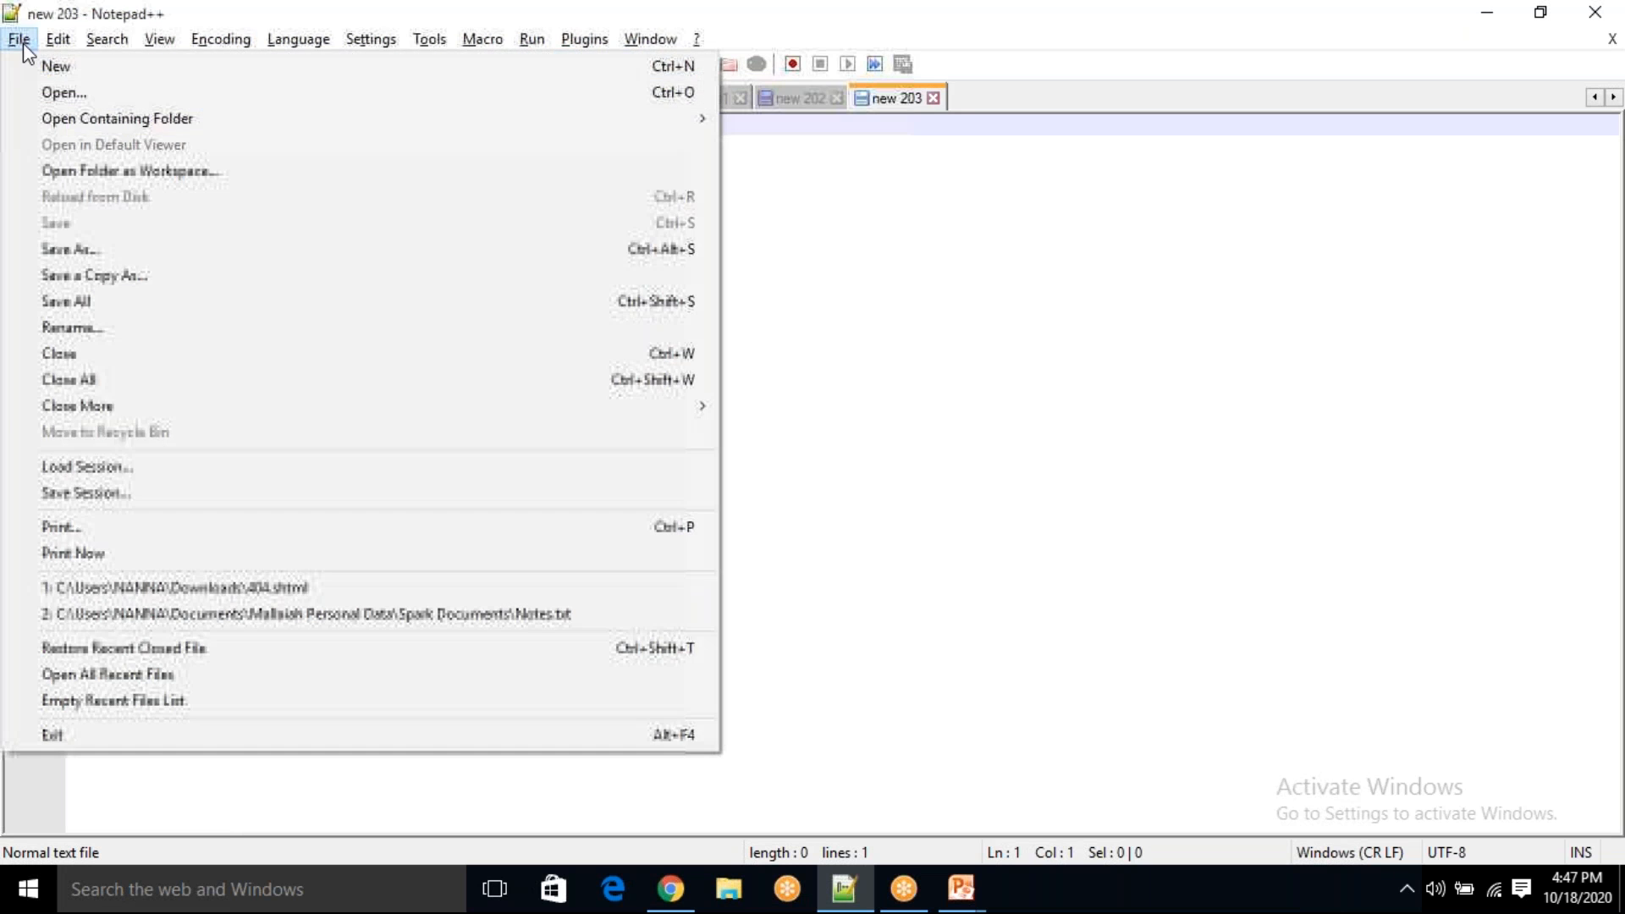
left_click(110, 252)
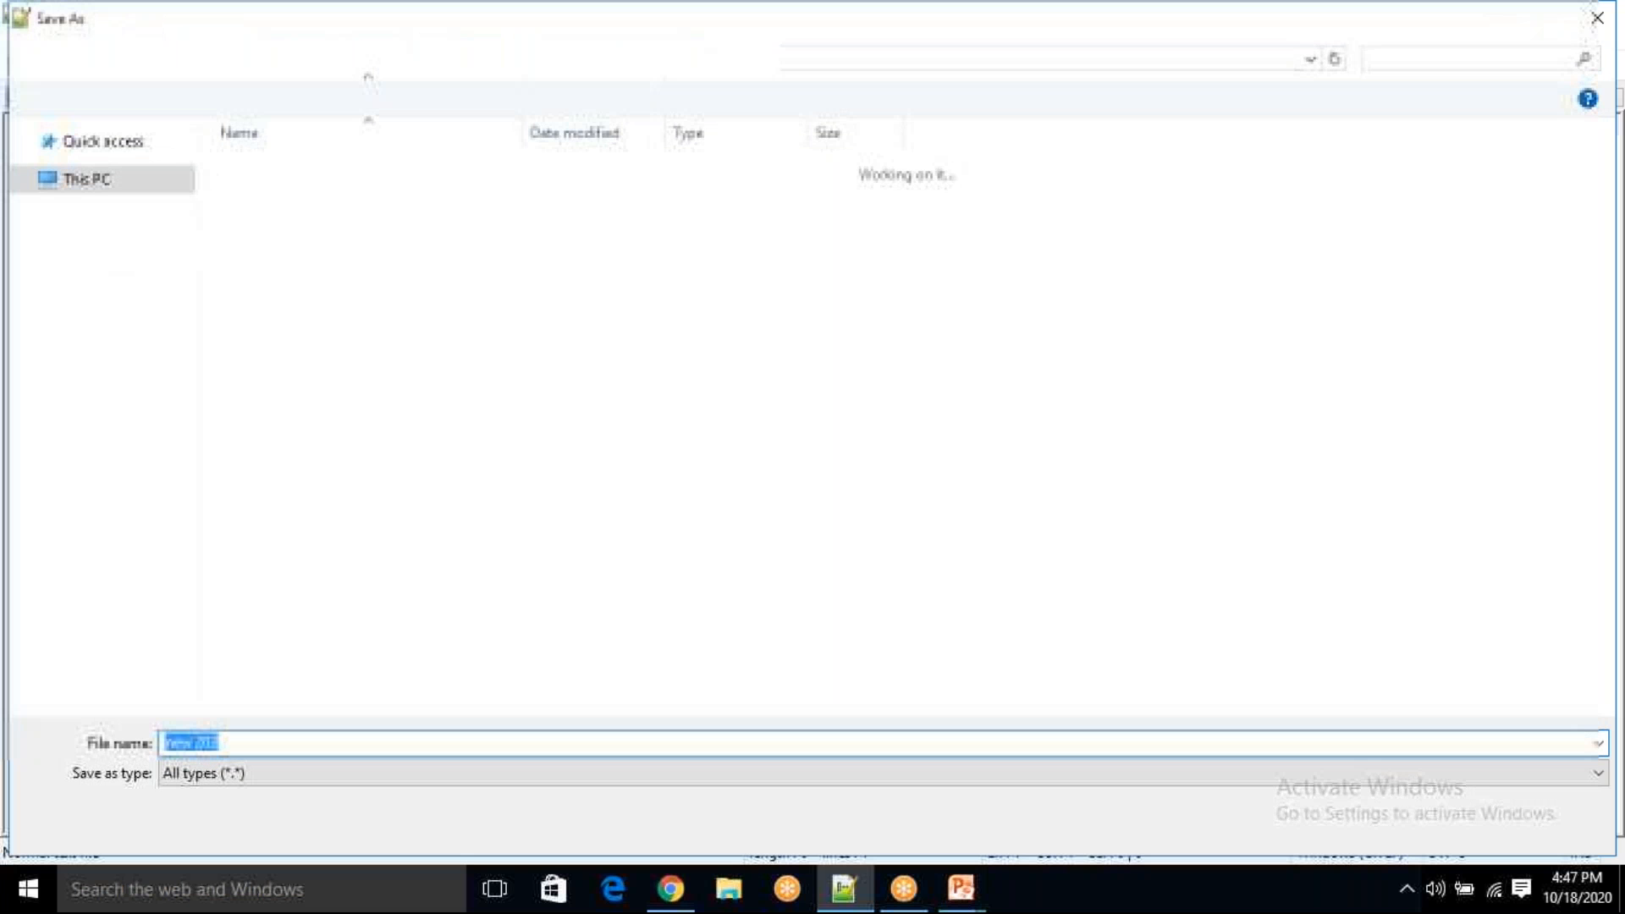
left_click(108, 226)
left_click(200, 742)
key("BackSpace")
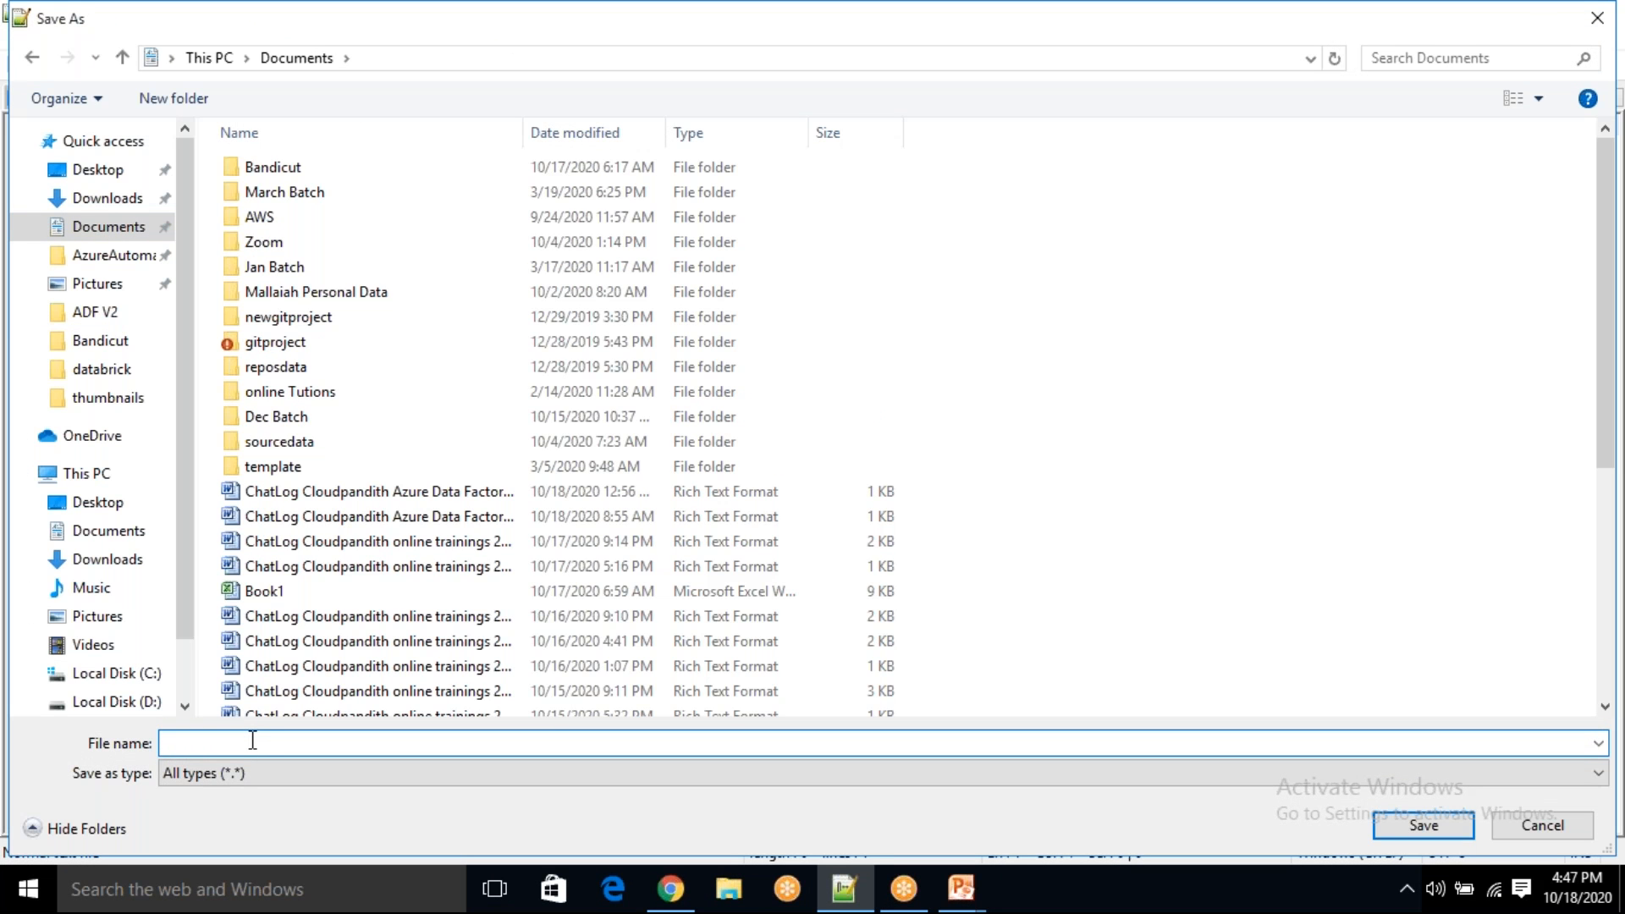
type("non")
key("BackSpace")
key("BackSpace")
key("BackSpace")
type("zerobytes.csv")
key("Return")
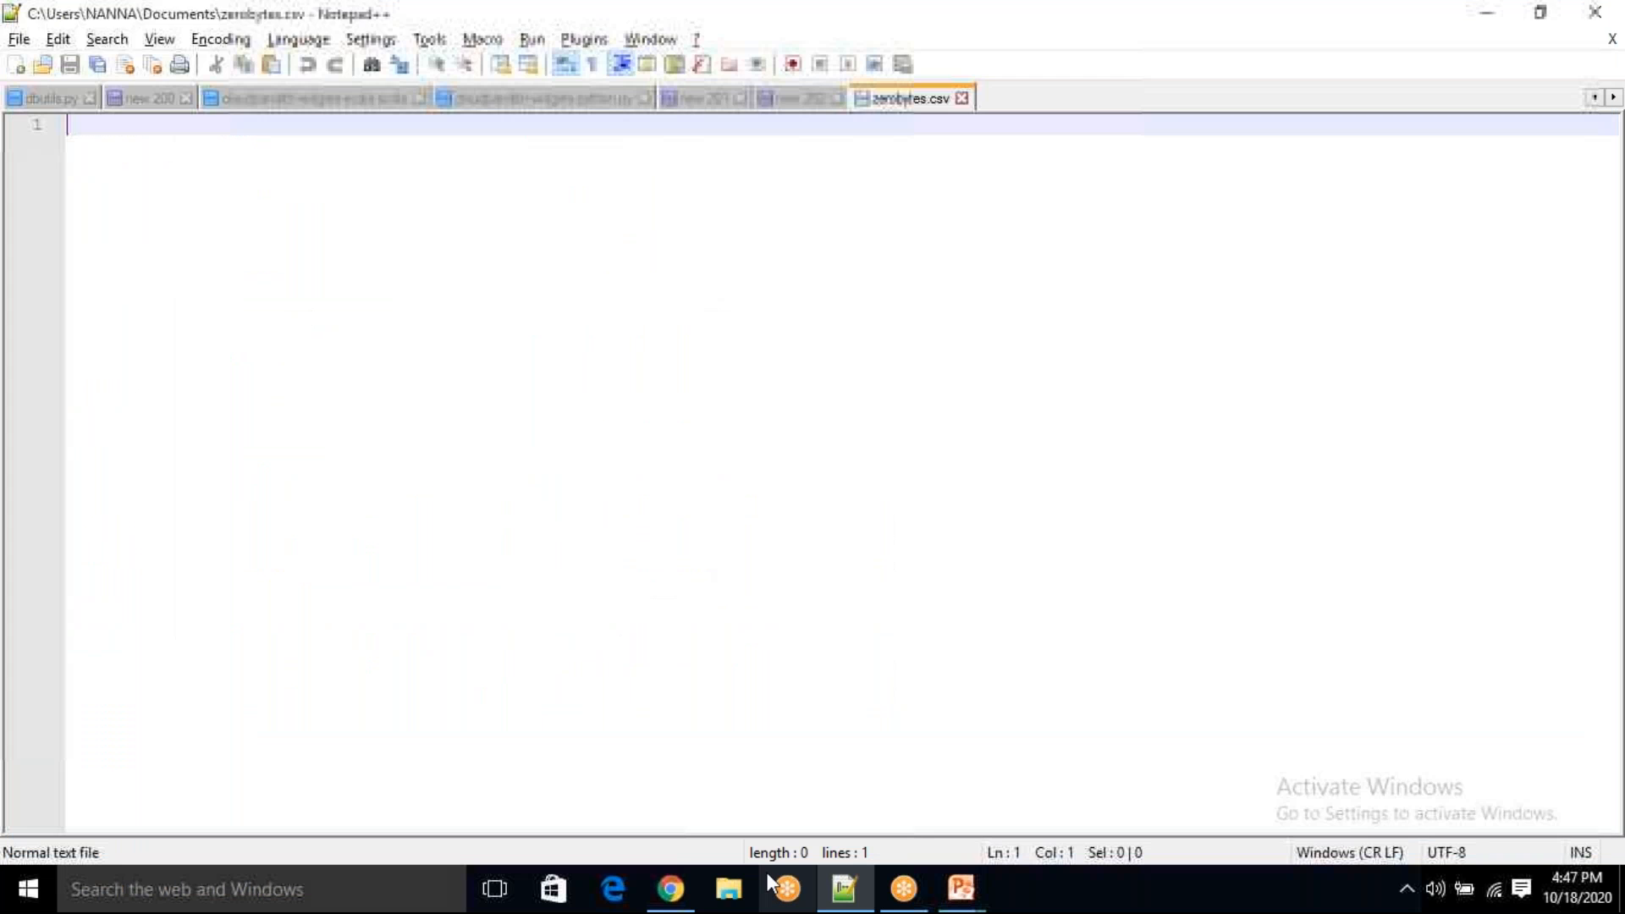
- Open the Documents folder in a maximized File Explorer window and check the size of the zerobytes file
left_click(727, 888)
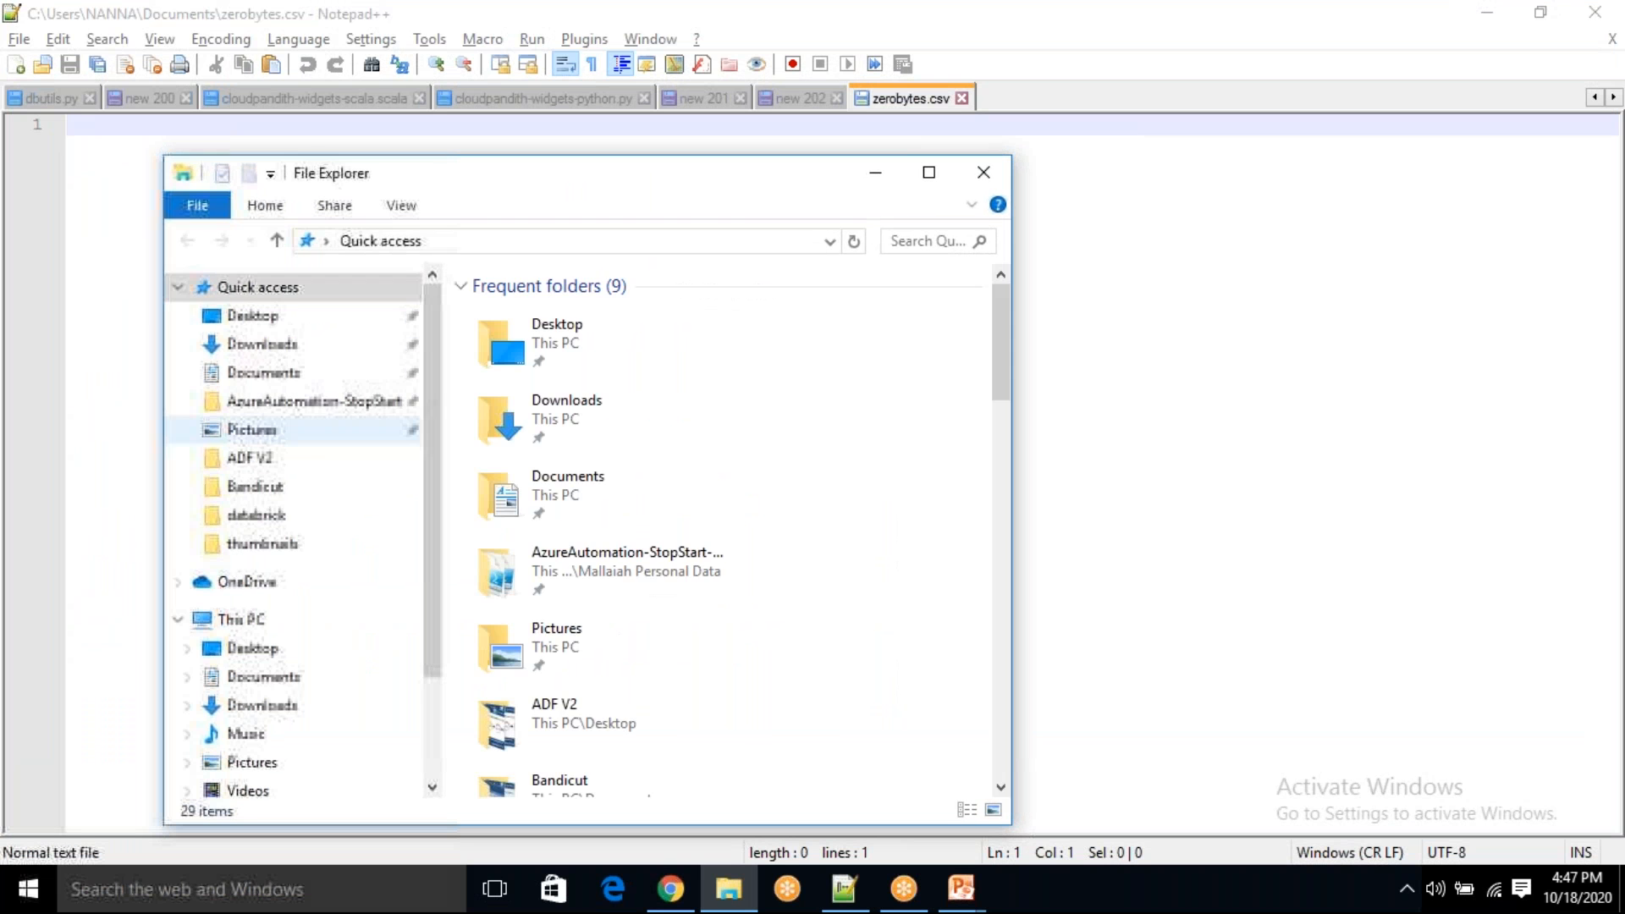
left_click(273, 373)
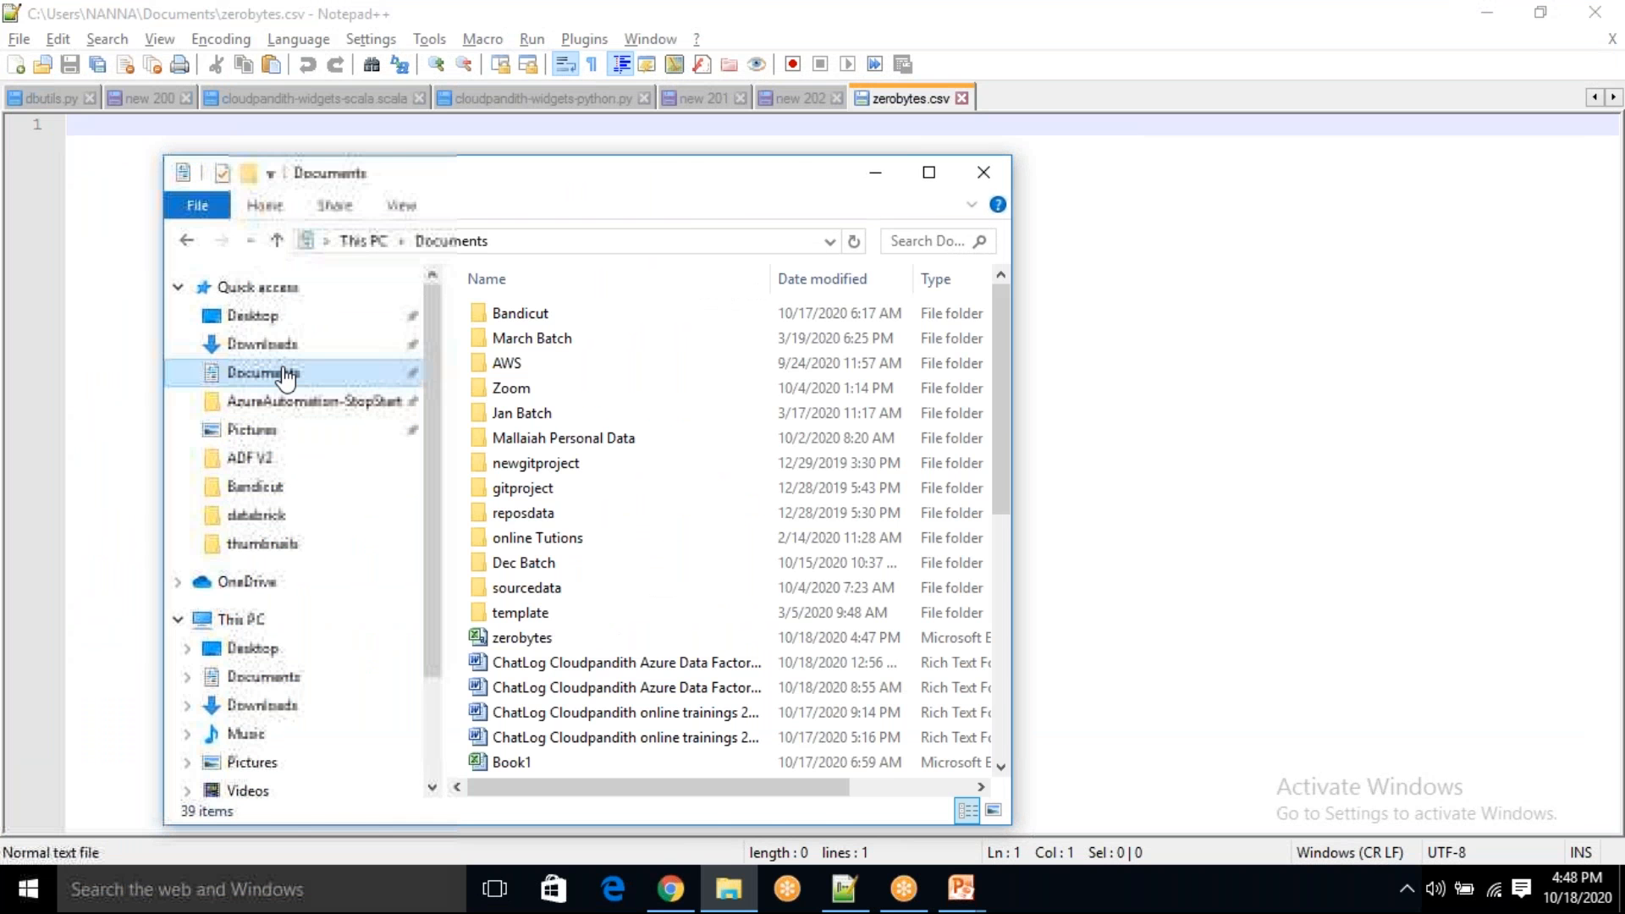
left_click(928, 173)
scroll(573, 561, "down", 4)
scroll(412, 805, "up", 4)
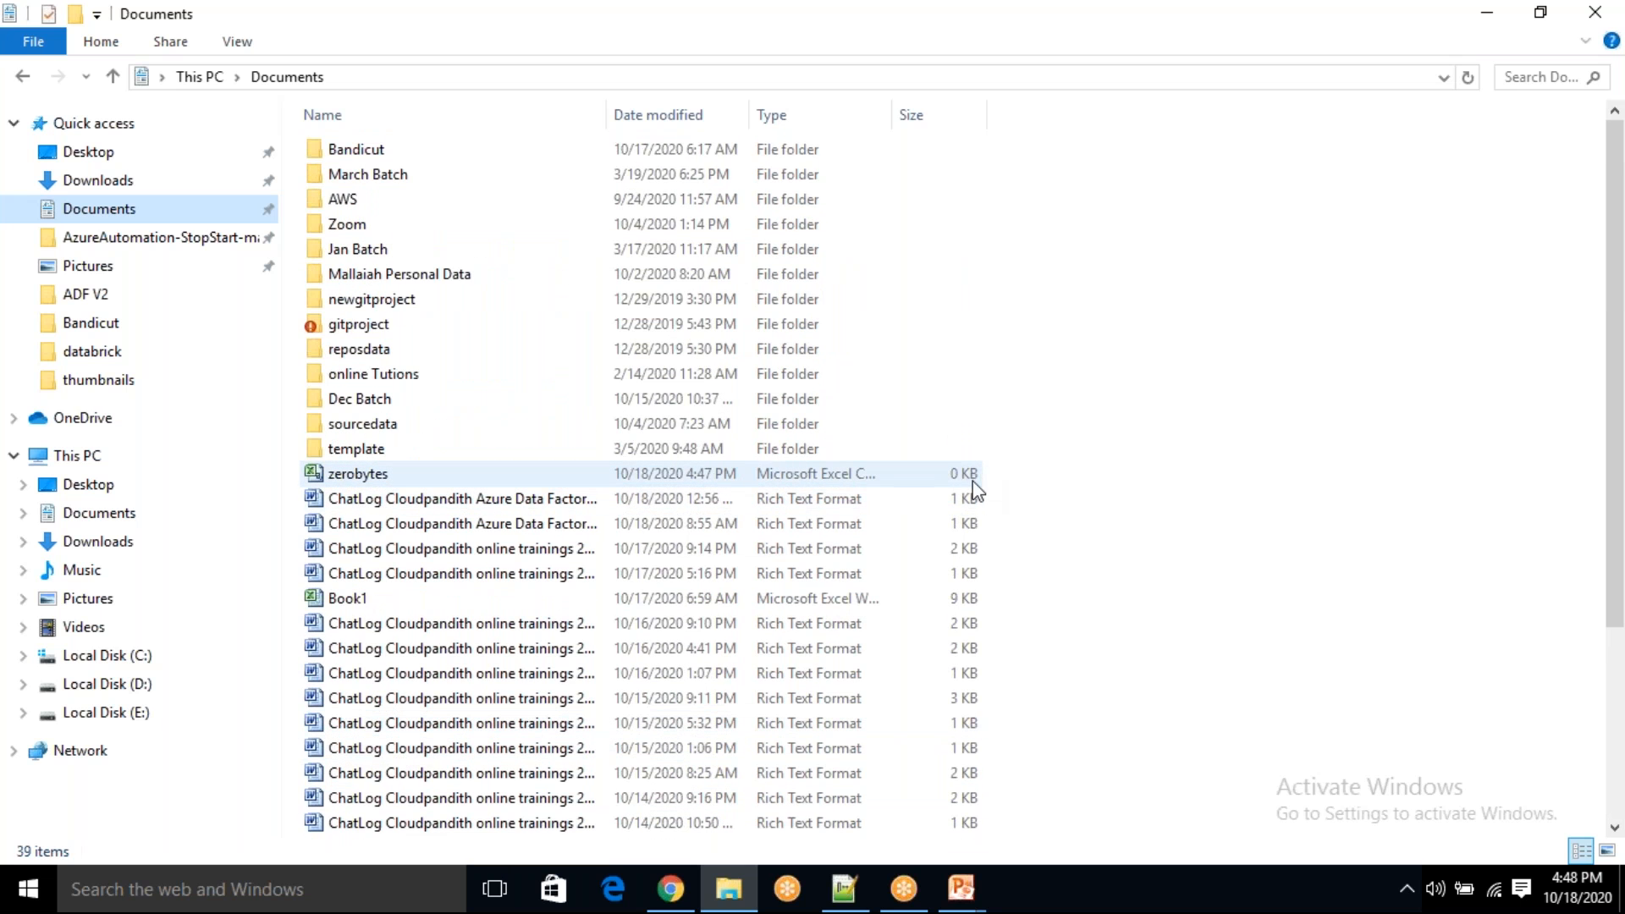
- Switch to Chrome, return to the root of the global storage container, and open its blob upload form
left_click(672, 890)
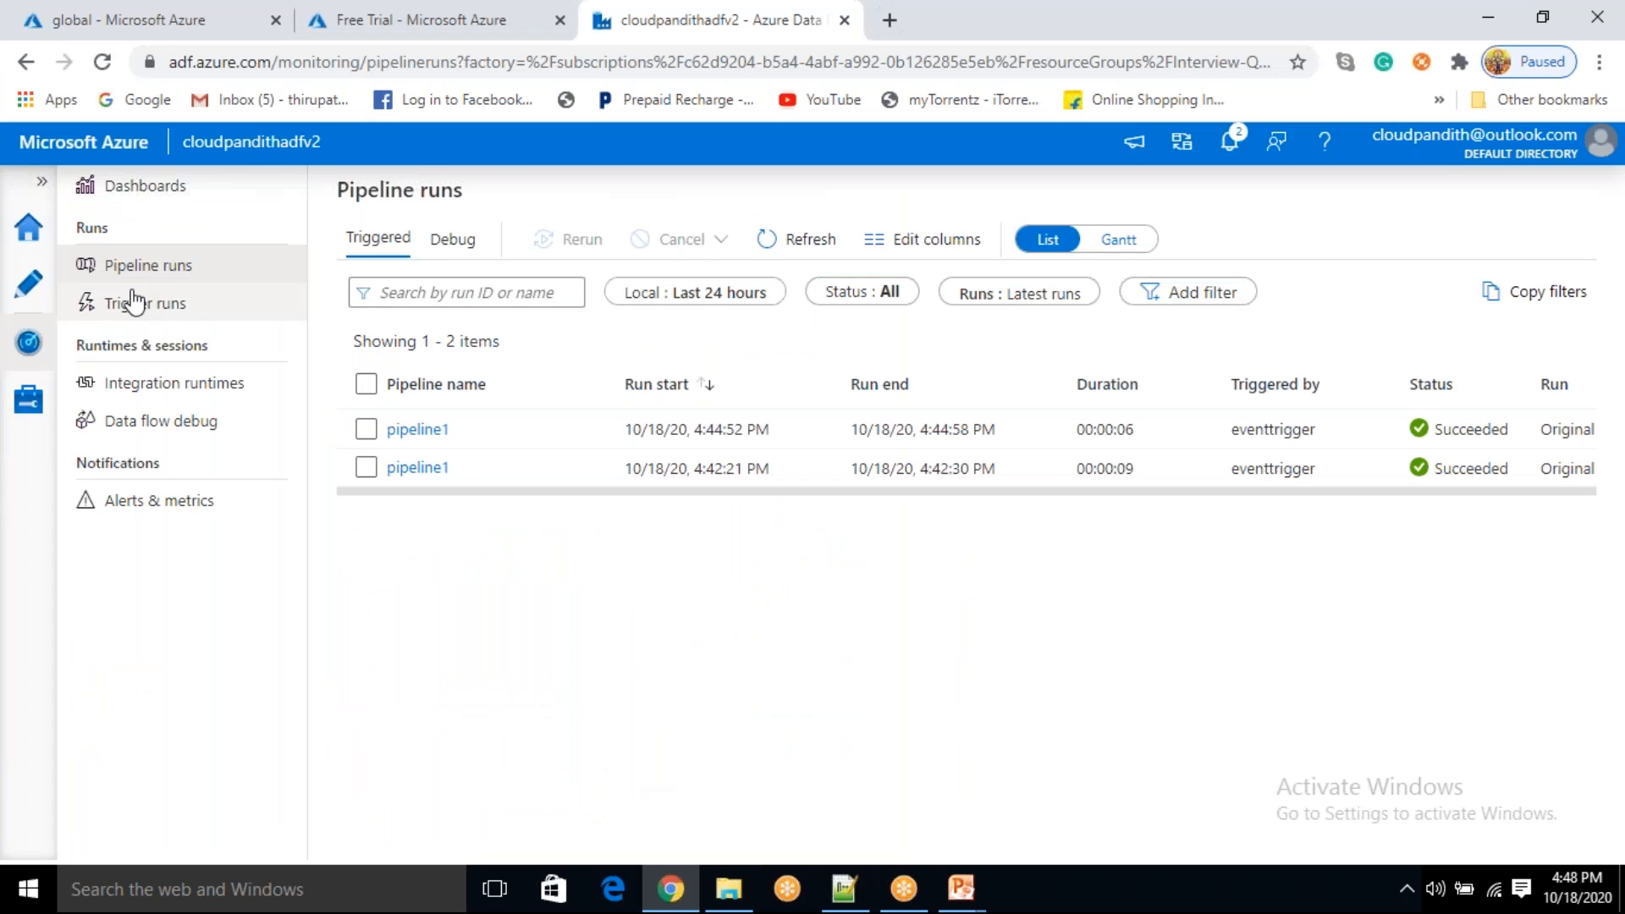
left_click(131, 21)
left_click(441, 369)
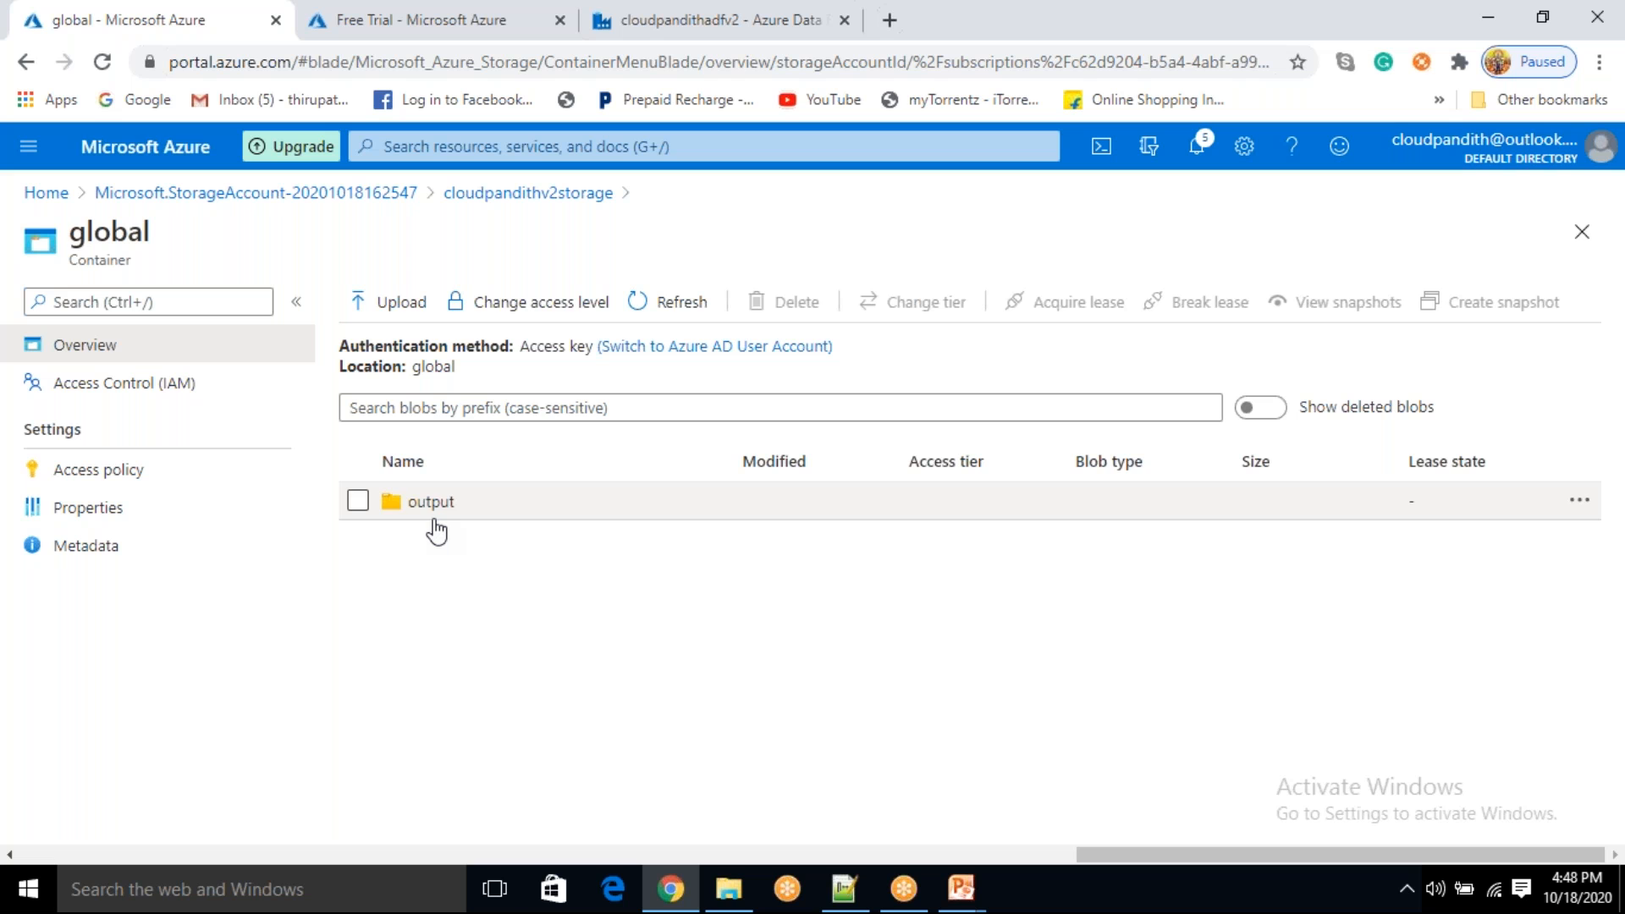
left_click(410, 305)
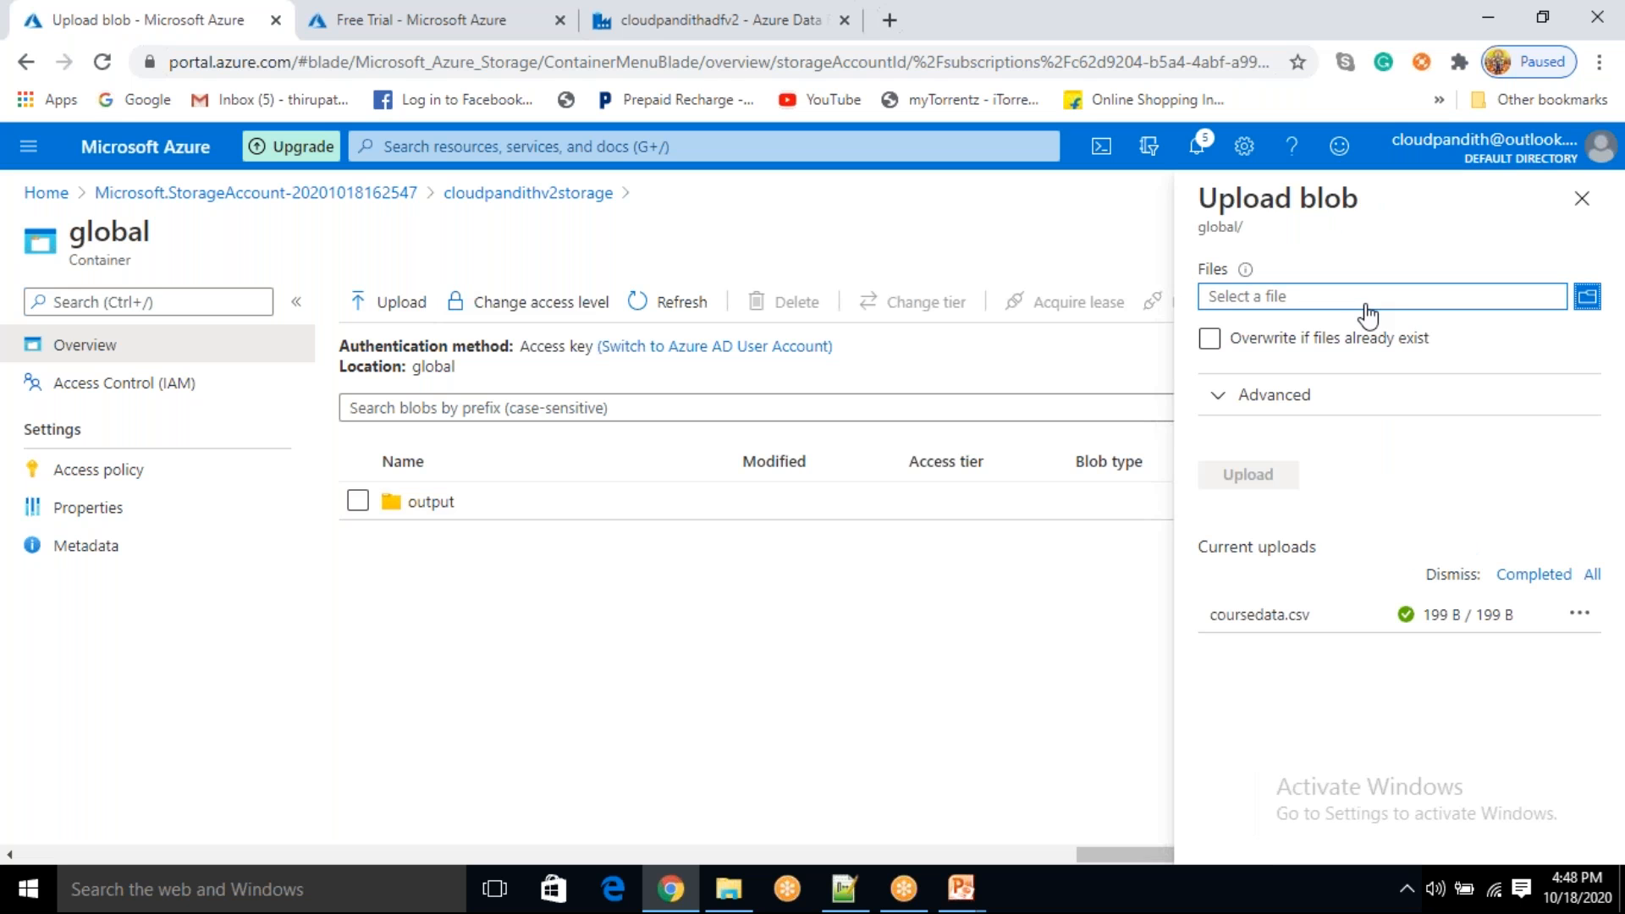
- Choose zerobytes.csv from the Documents folder as the file to upload
left_click(1365, 309)
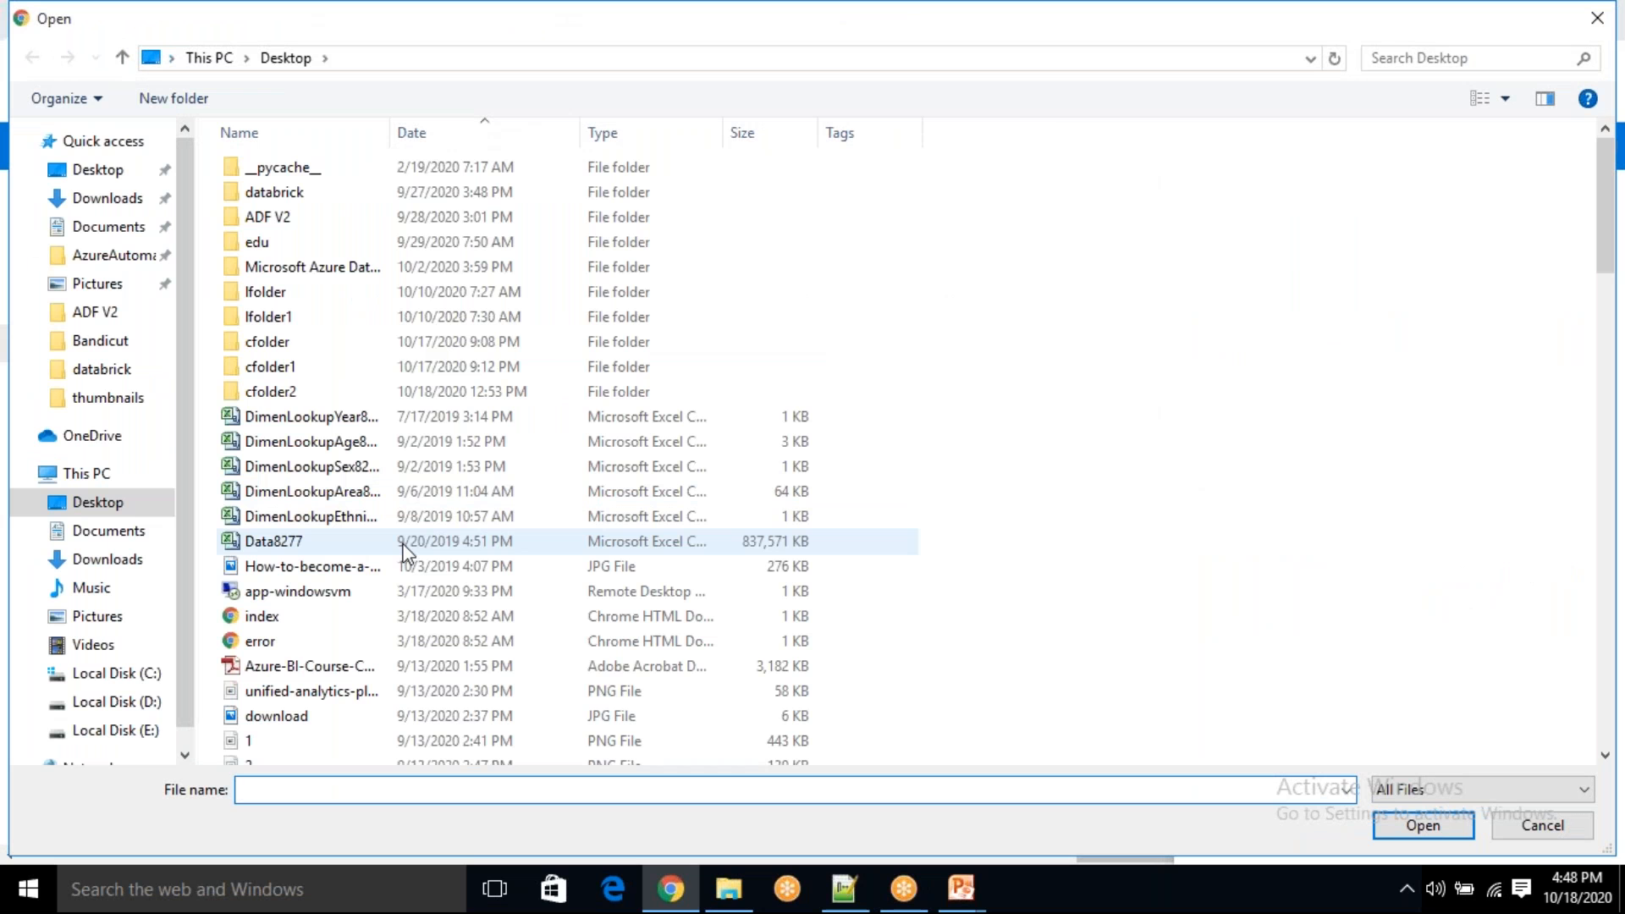
scroll(402, 556, "down", 1)
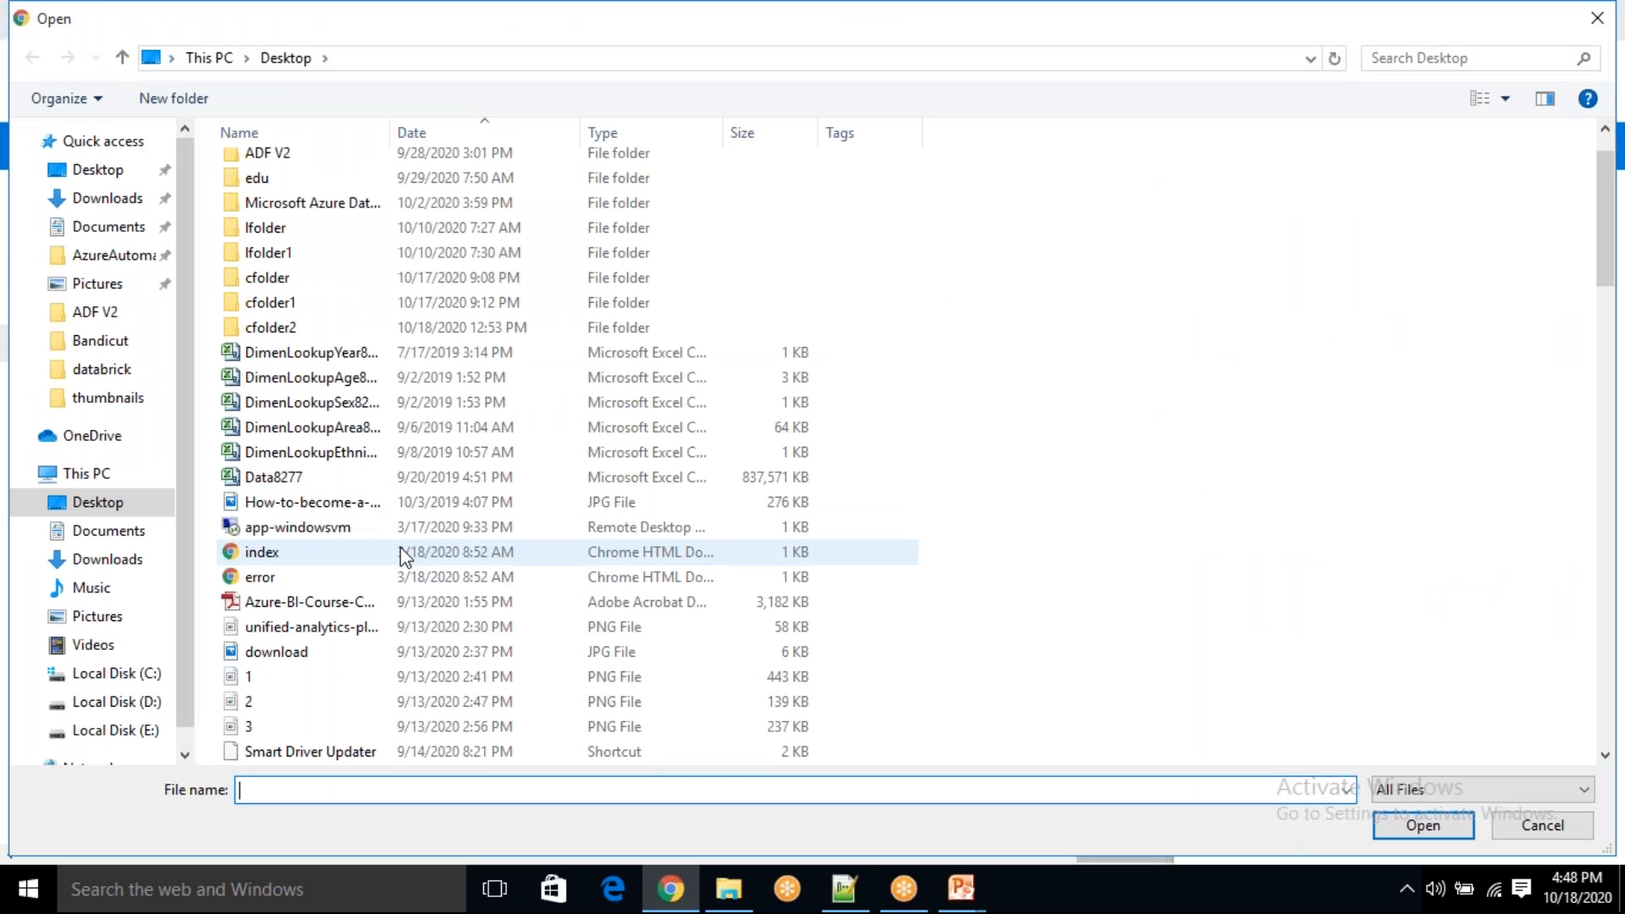
scroll(402, 556, "down", 1)
scroll(460, 630, "down", 18)
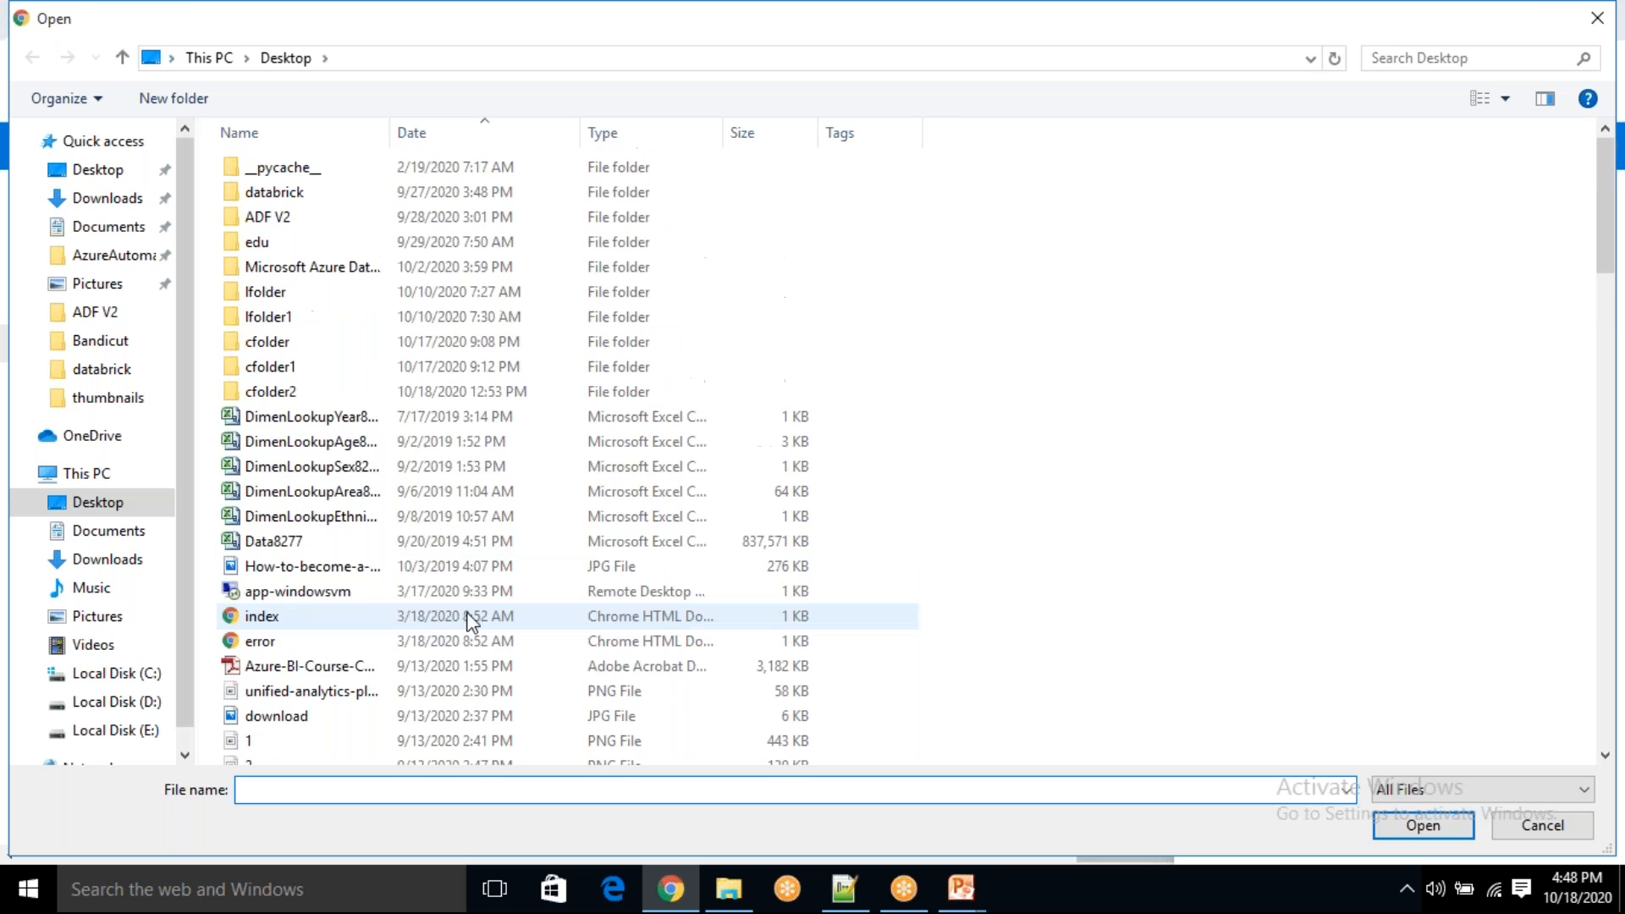
scroll(459, 629, "up", 8)
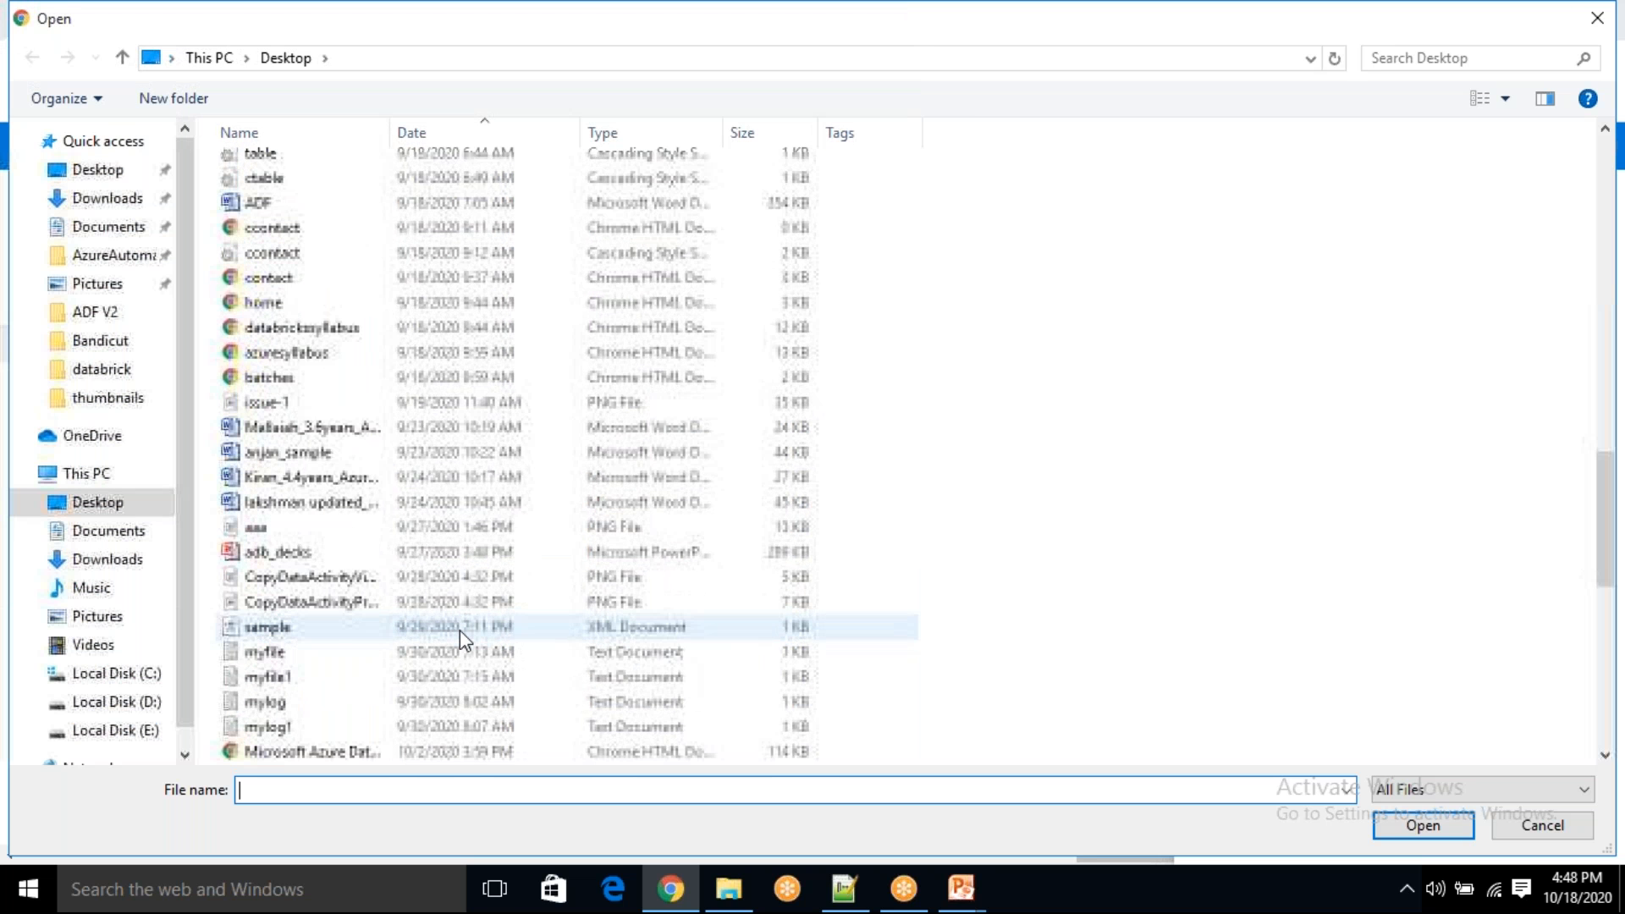
scroll(409, 756, "down", 5)
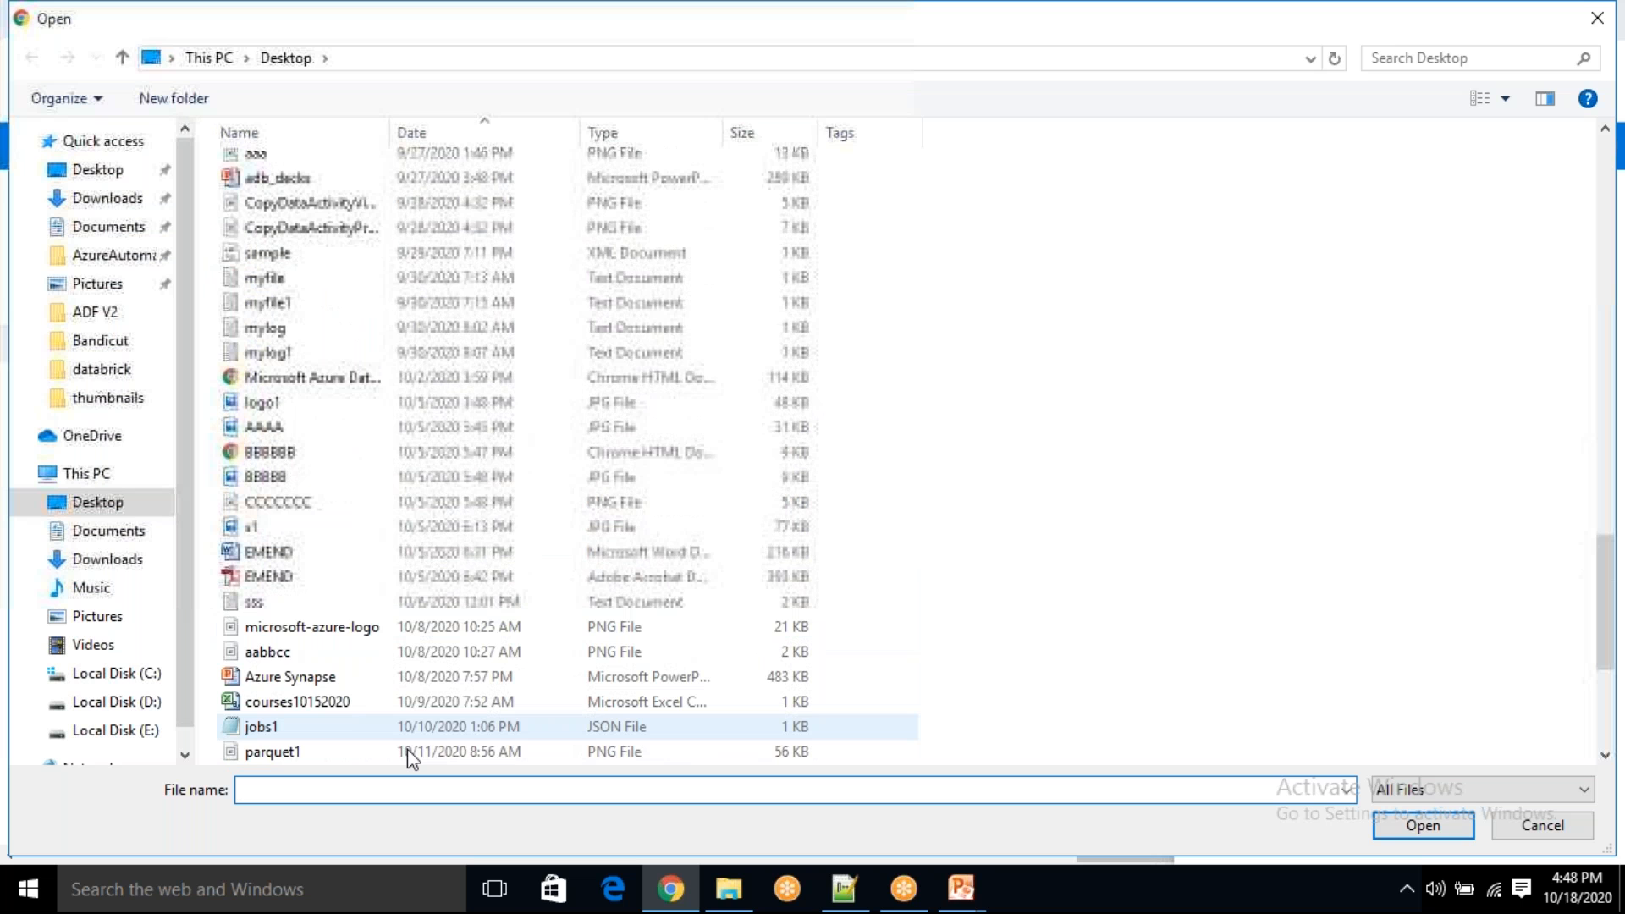
type("ze")
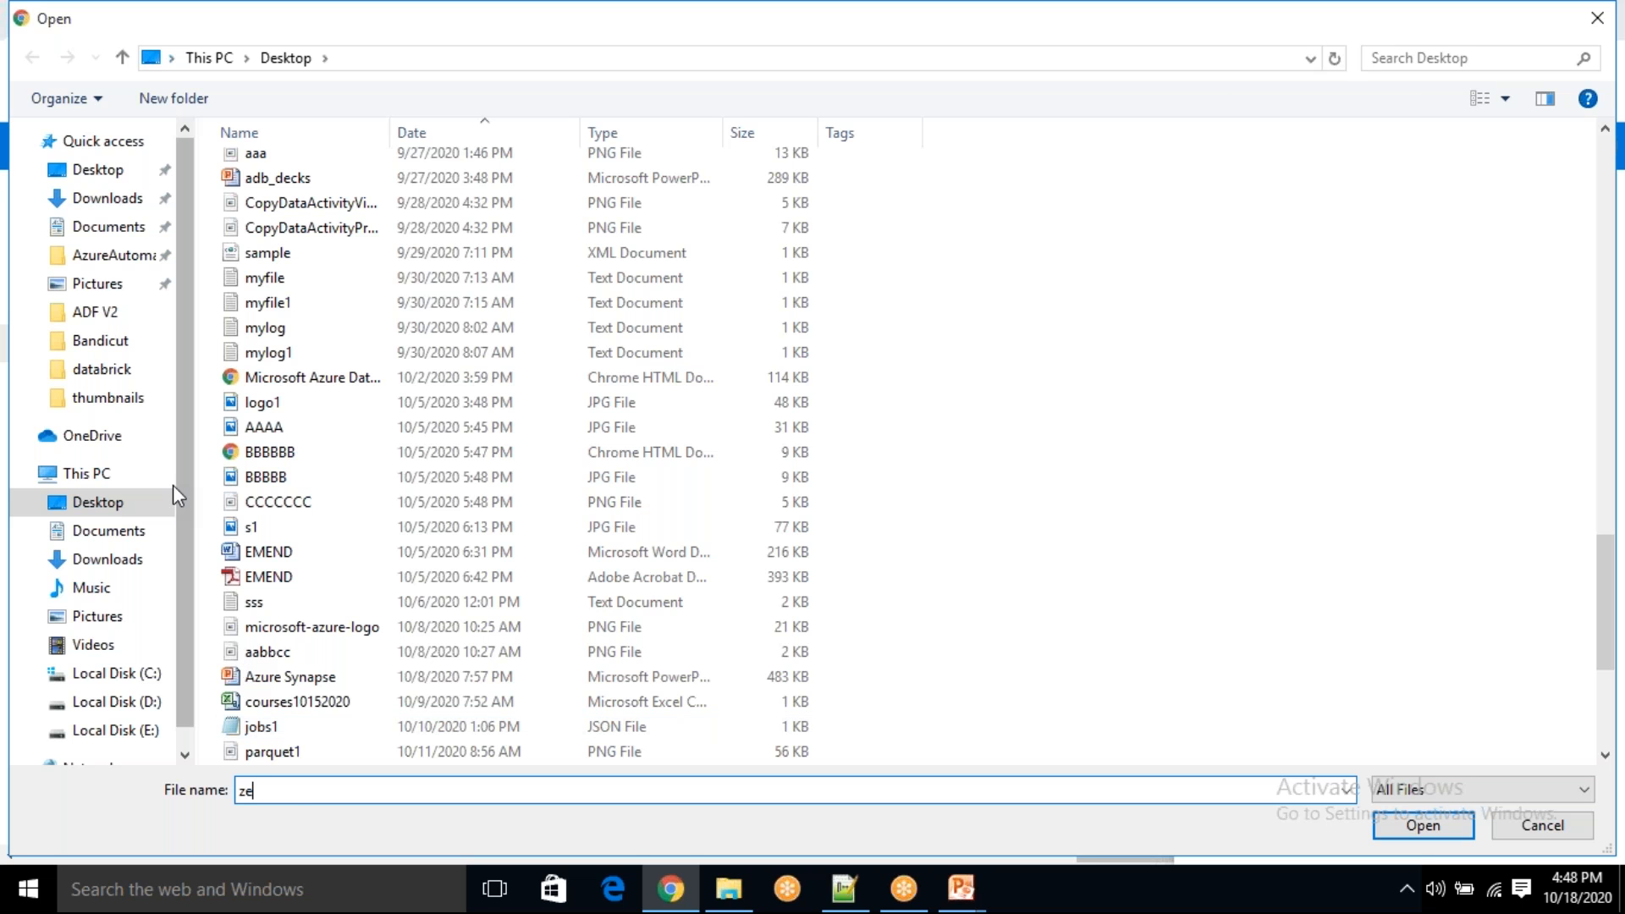
left_click(108, 227)
double_click(291, 489)
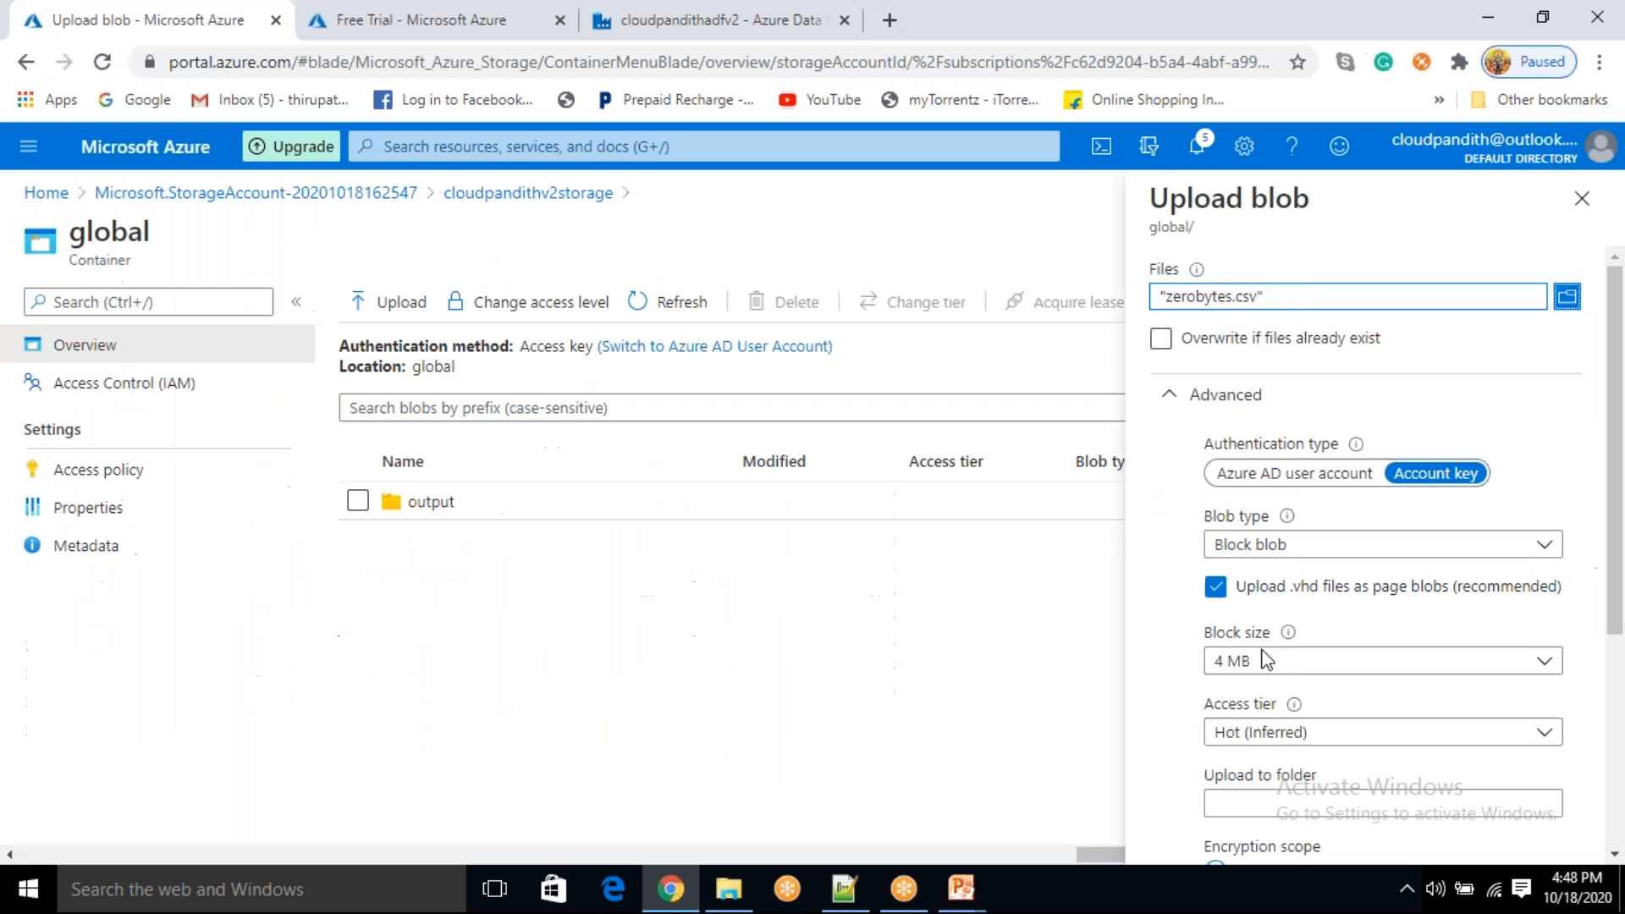
- Set the upload folder to input and upload zerobytes.csv to the global container
left_click(1233, 812)
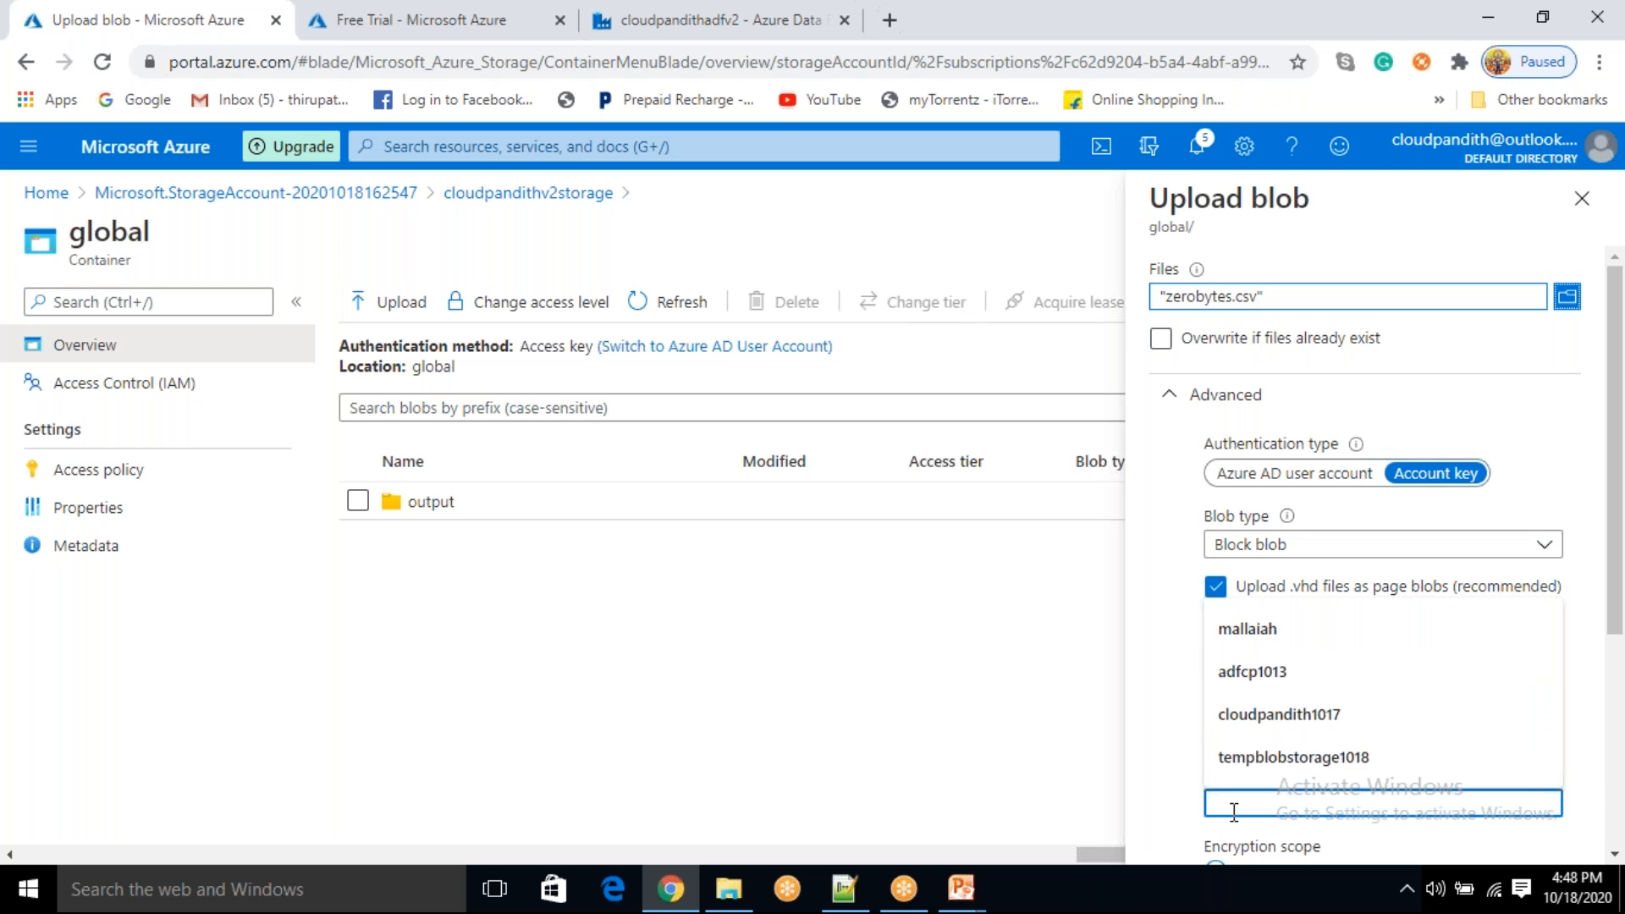
type("input")
scroll(1248, 707, "down", 4)
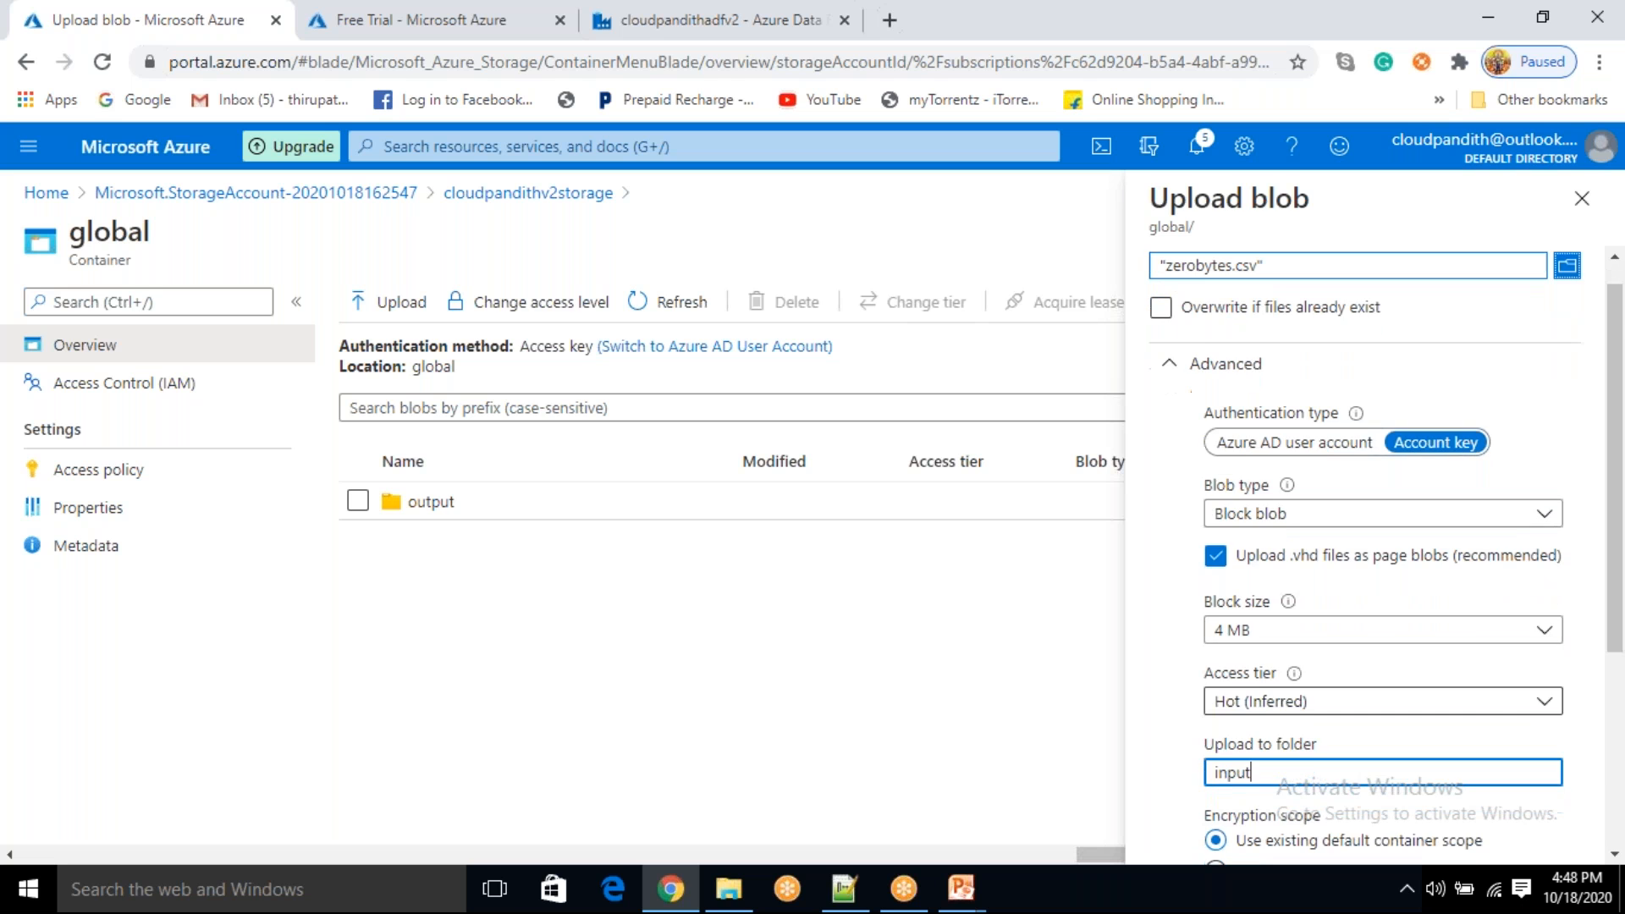
left_click(1220, 669)
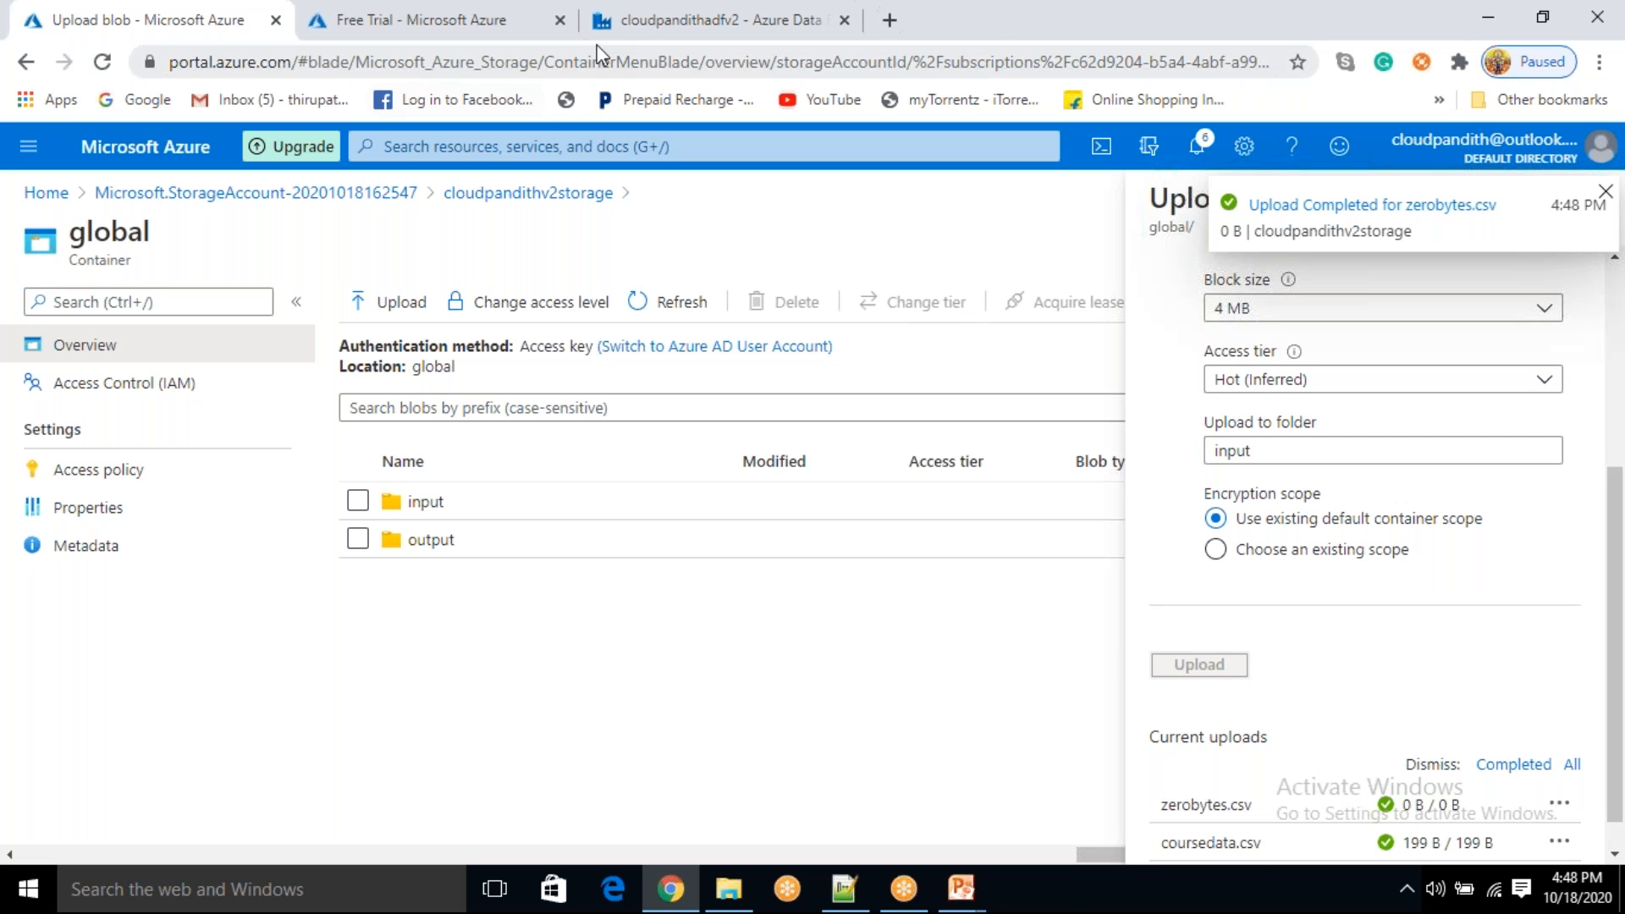
- Refresh the data factory's pipeline runs and check whether uploading zerobytes.csv started a pipeline1 run
left_click(644, 20)
left_click(795, 241)
left_click(795, 241)
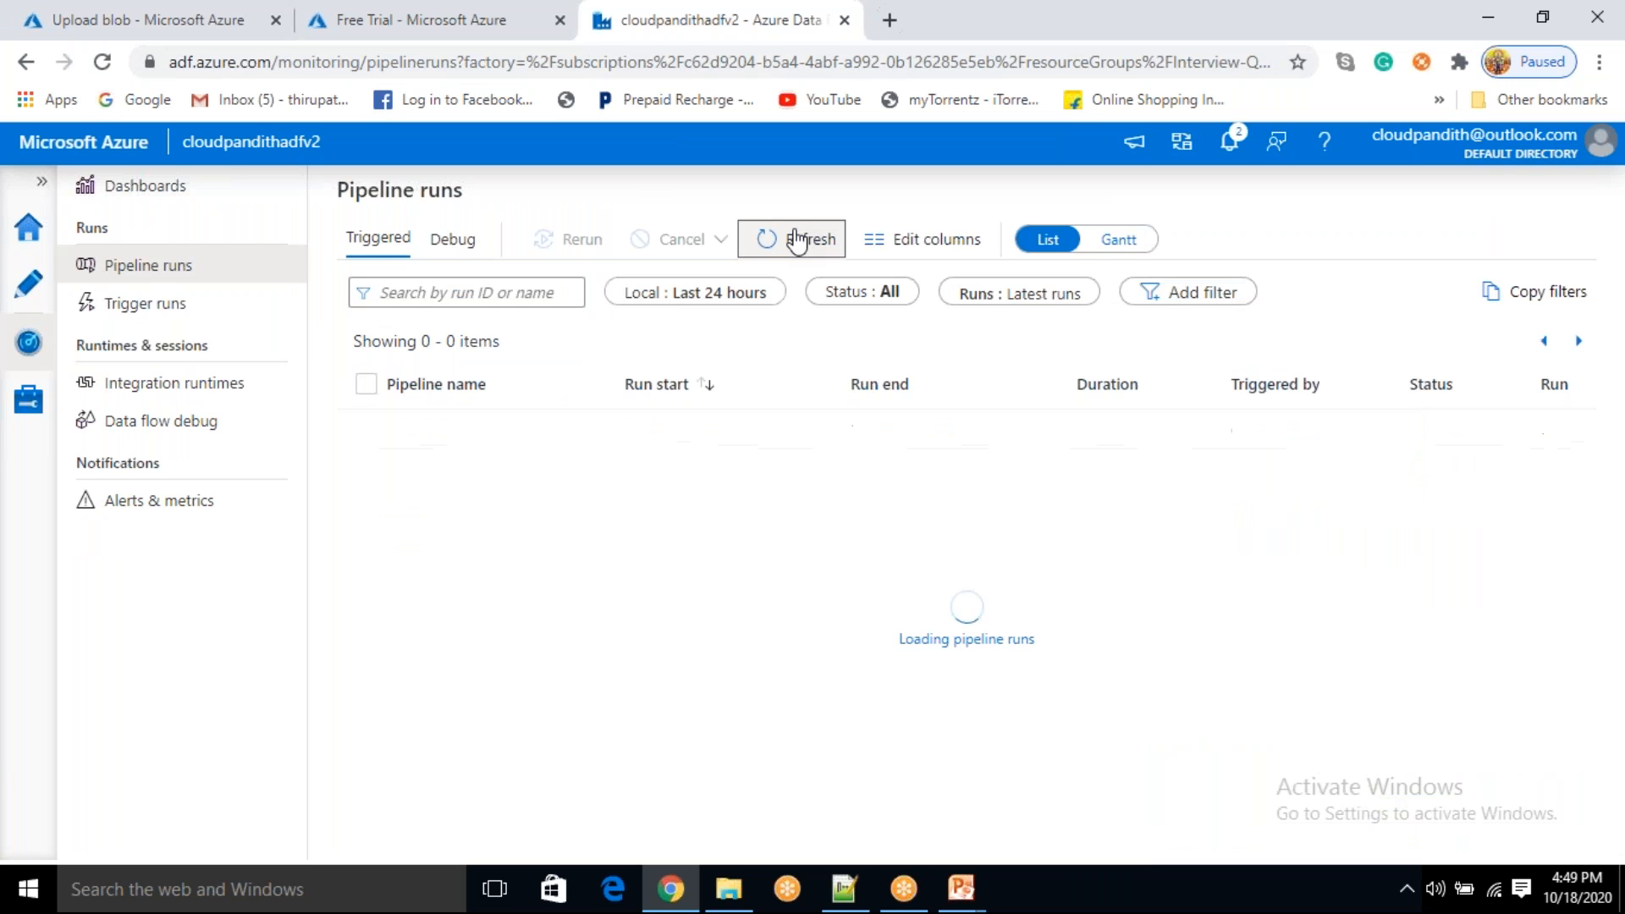
left_click(795, 241)
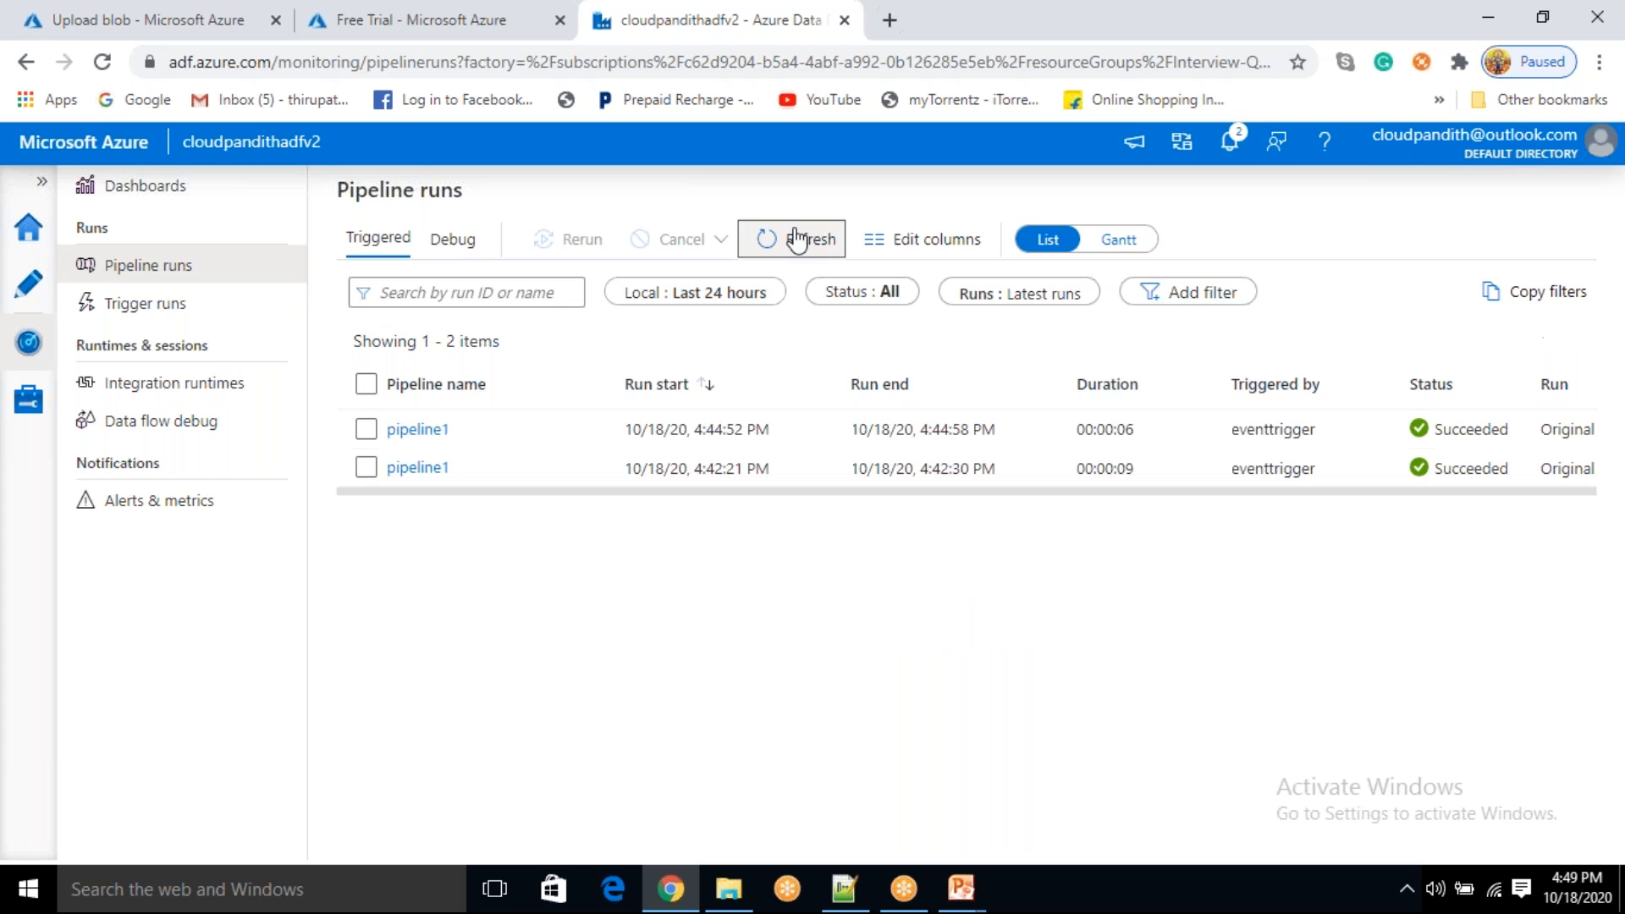
left_click(803, 236)
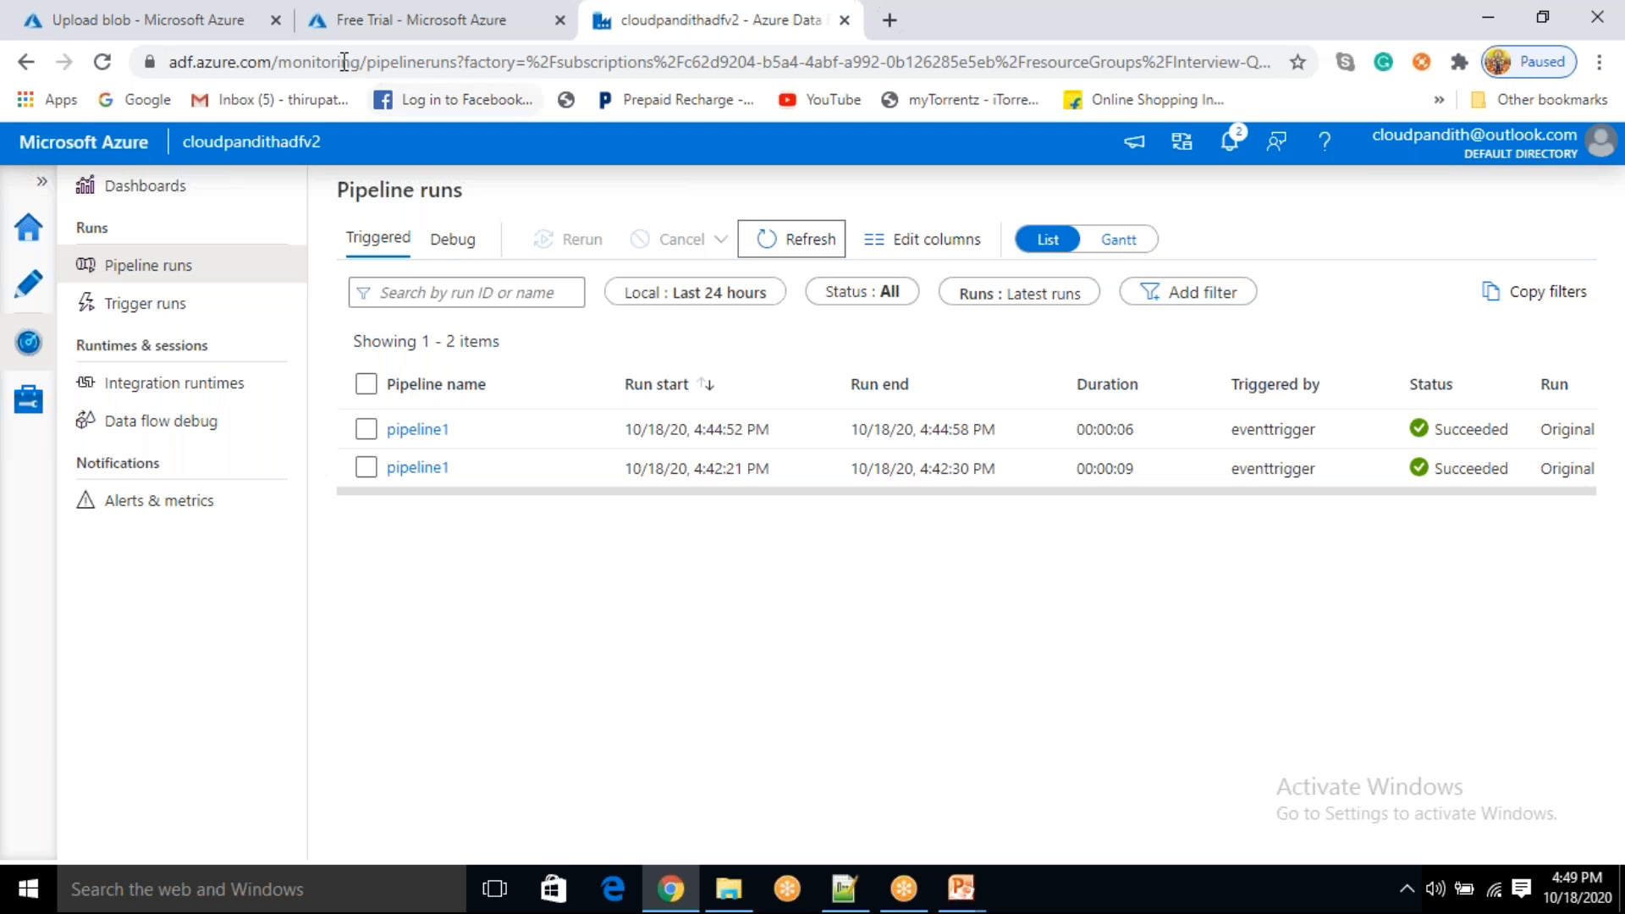
- Delete zerobytes.csv from the input folder of the global container
left_click(241, 26)
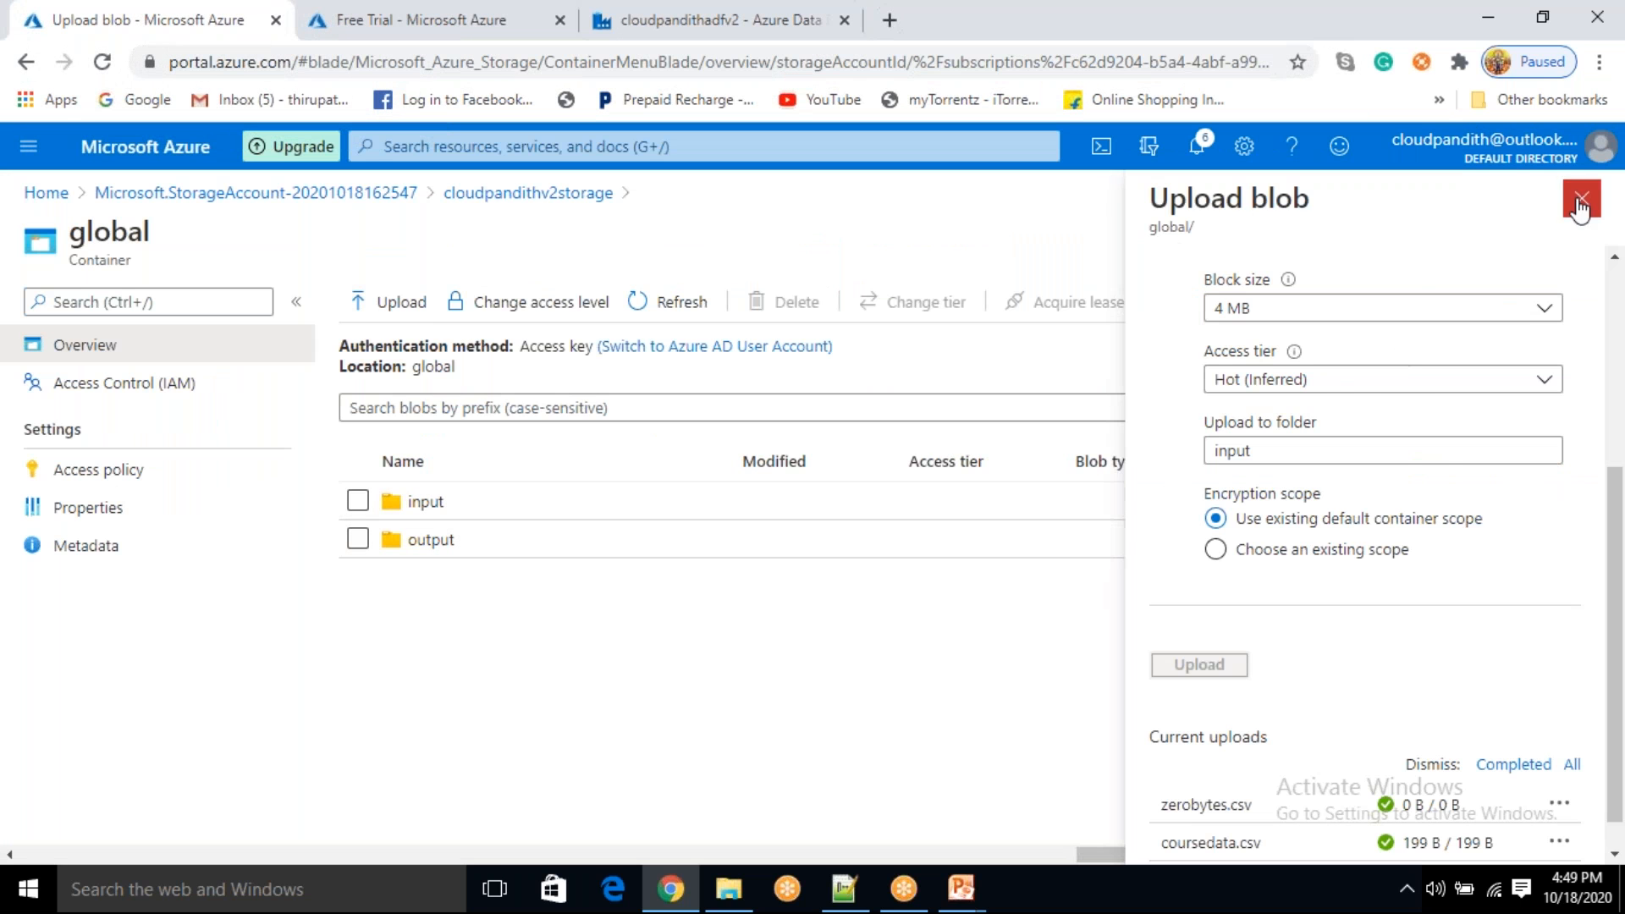
left_click(426, 508)
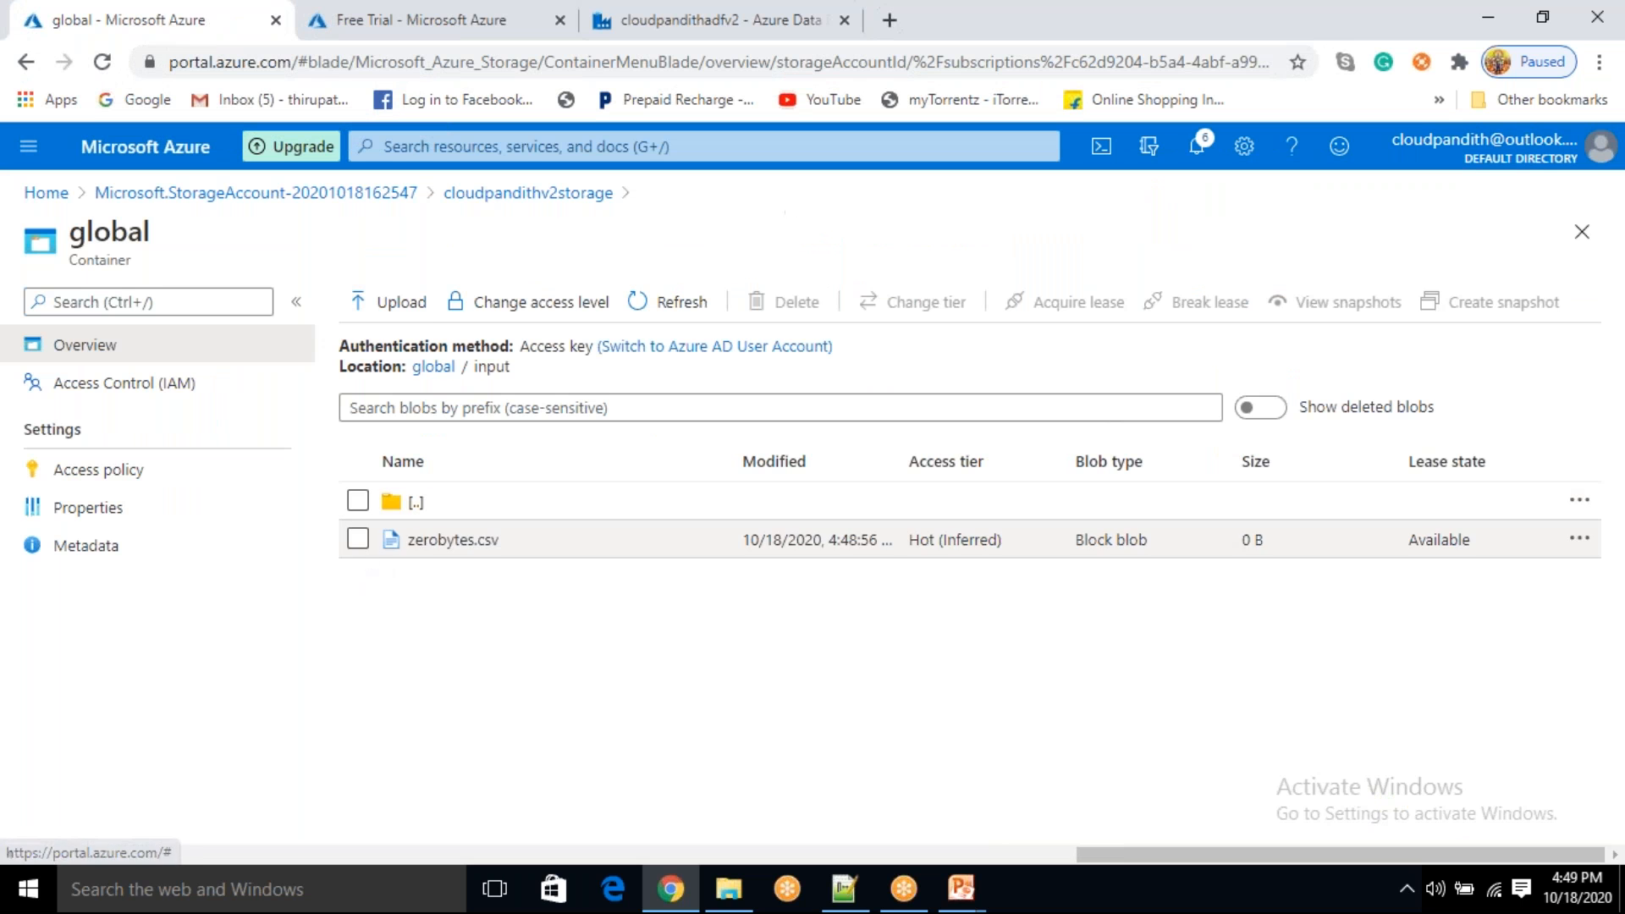
left_click(358, 539)
left_click(783, 305)
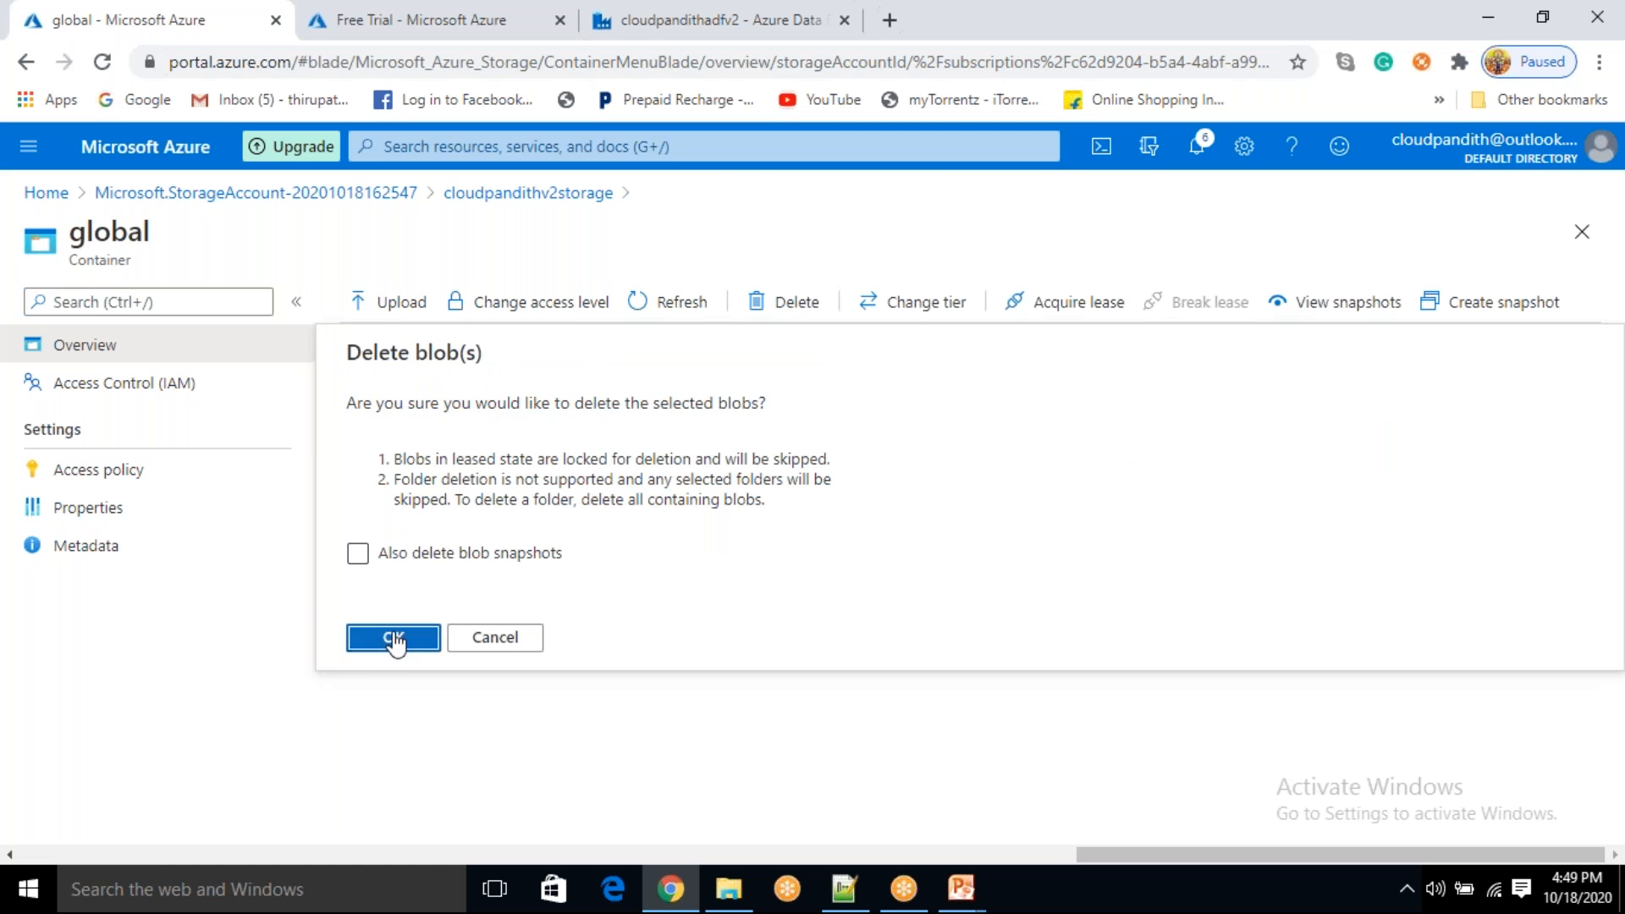
left_click(390, 636)
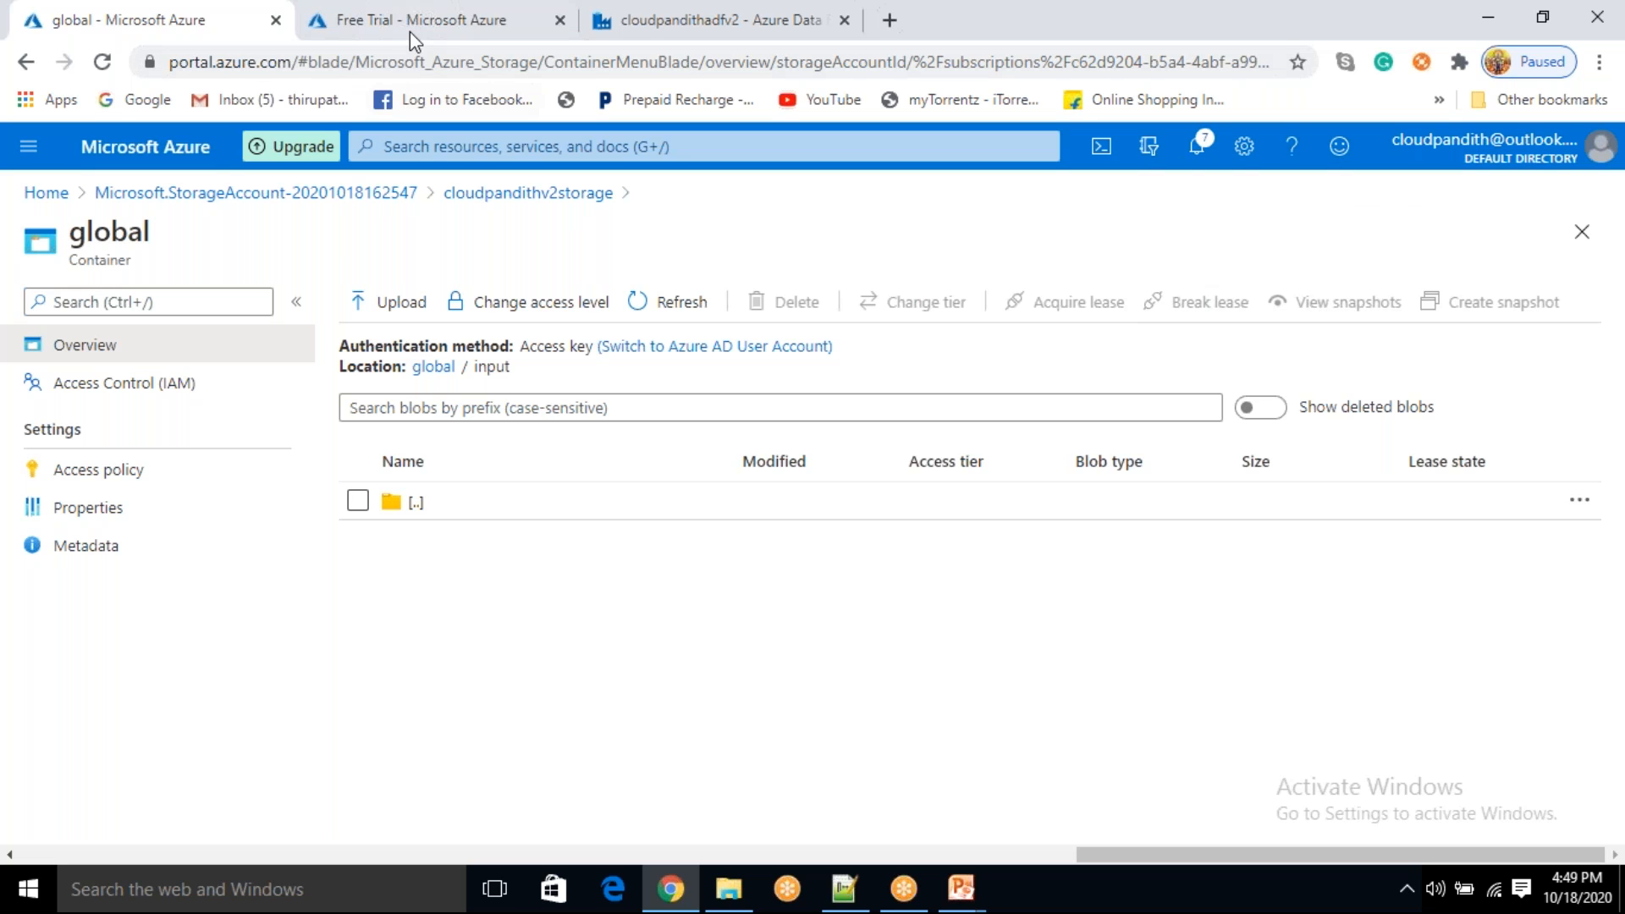
- Refresh the pipeline runs to check whether deleting zerobytes.csv started a run, and return to the global container's root
left_click(720, 19)
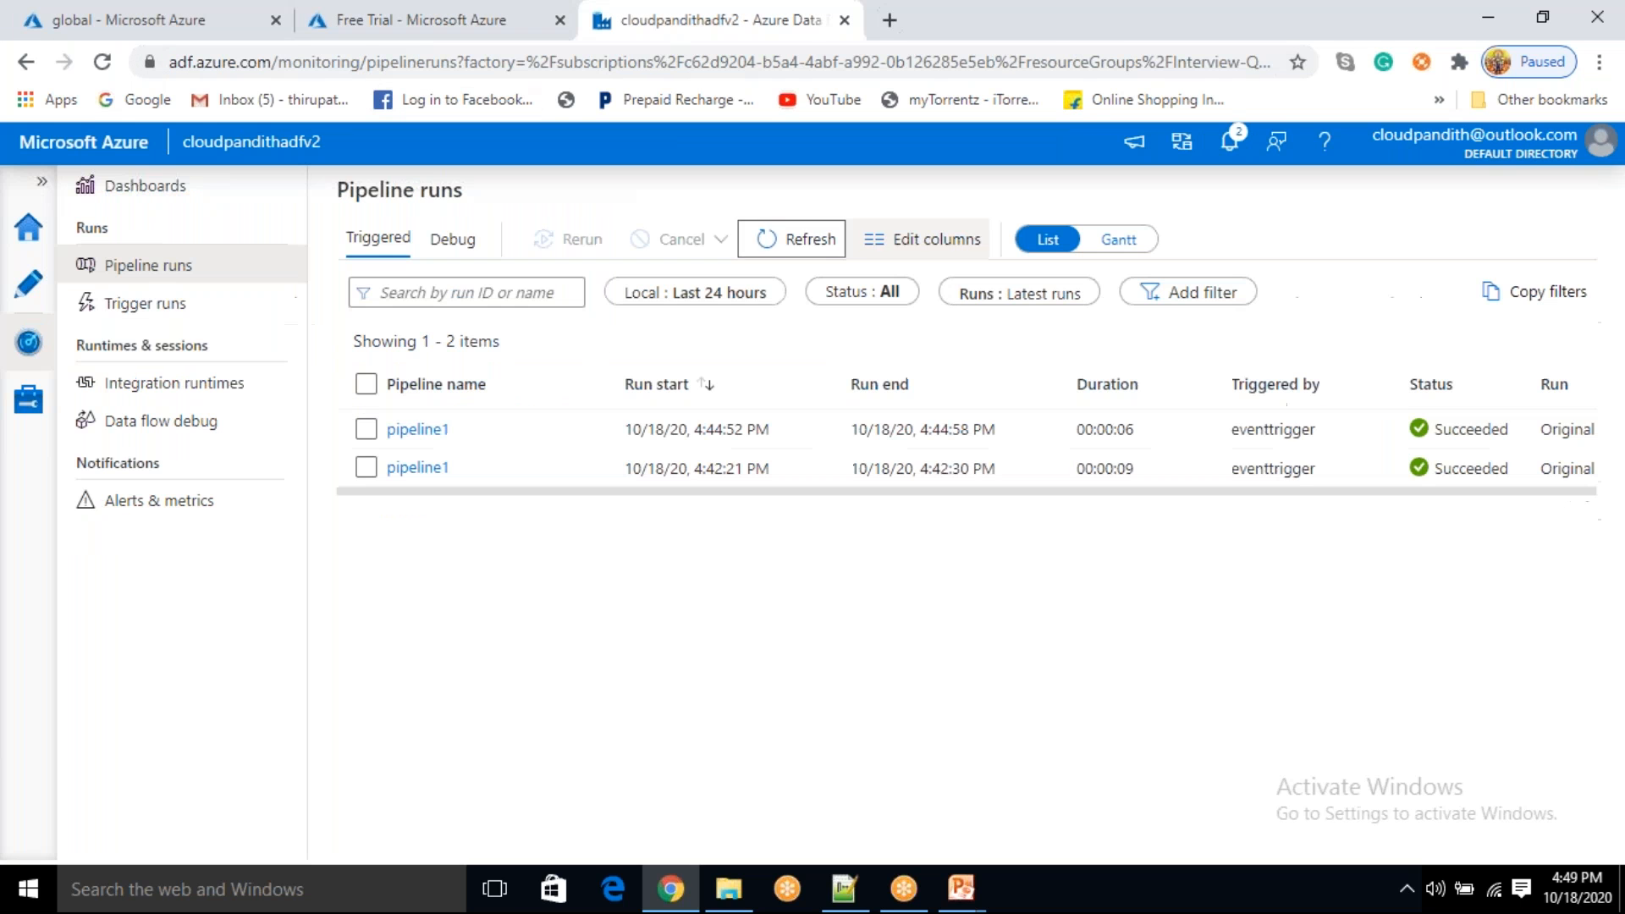
left_click(808, 241)
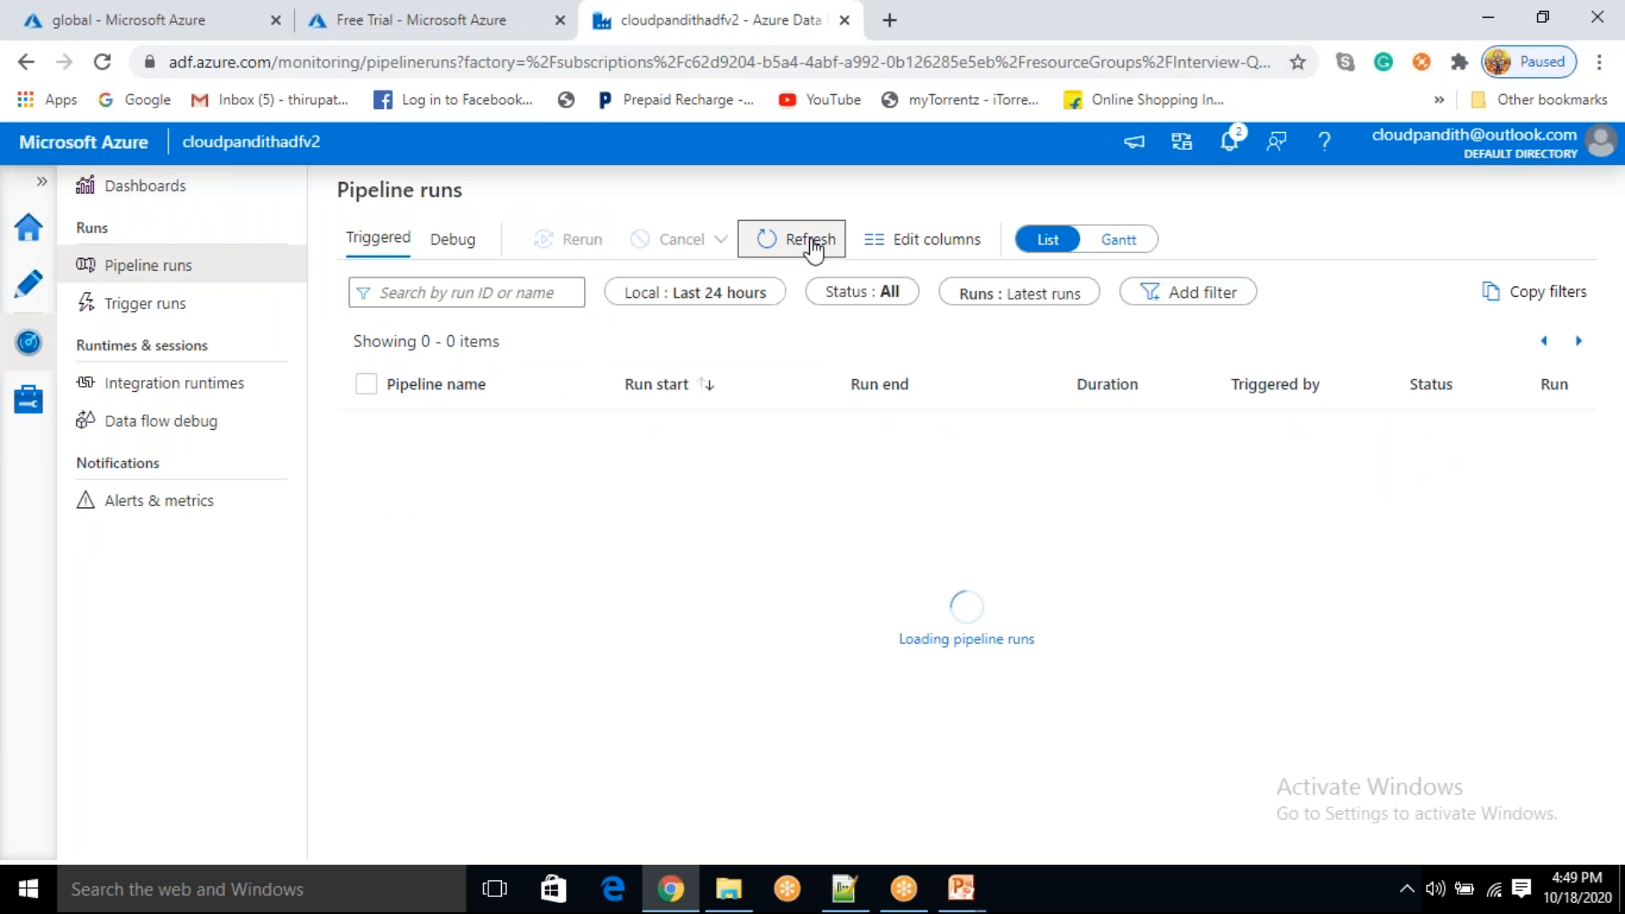
left_click(809, 247)
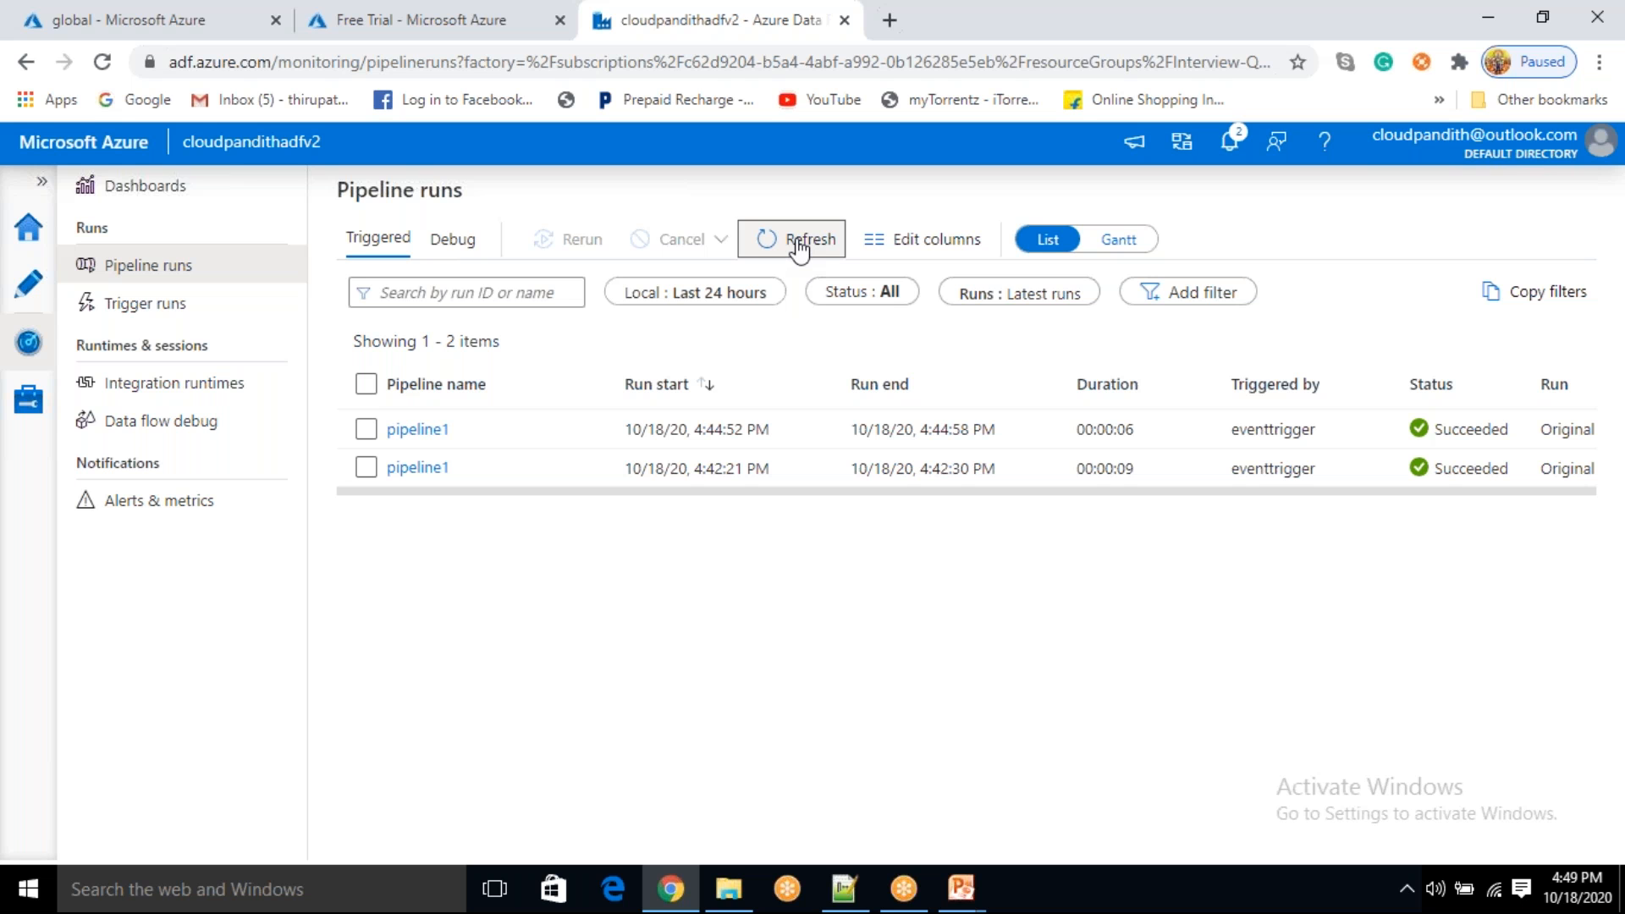
left_click(799, 243)
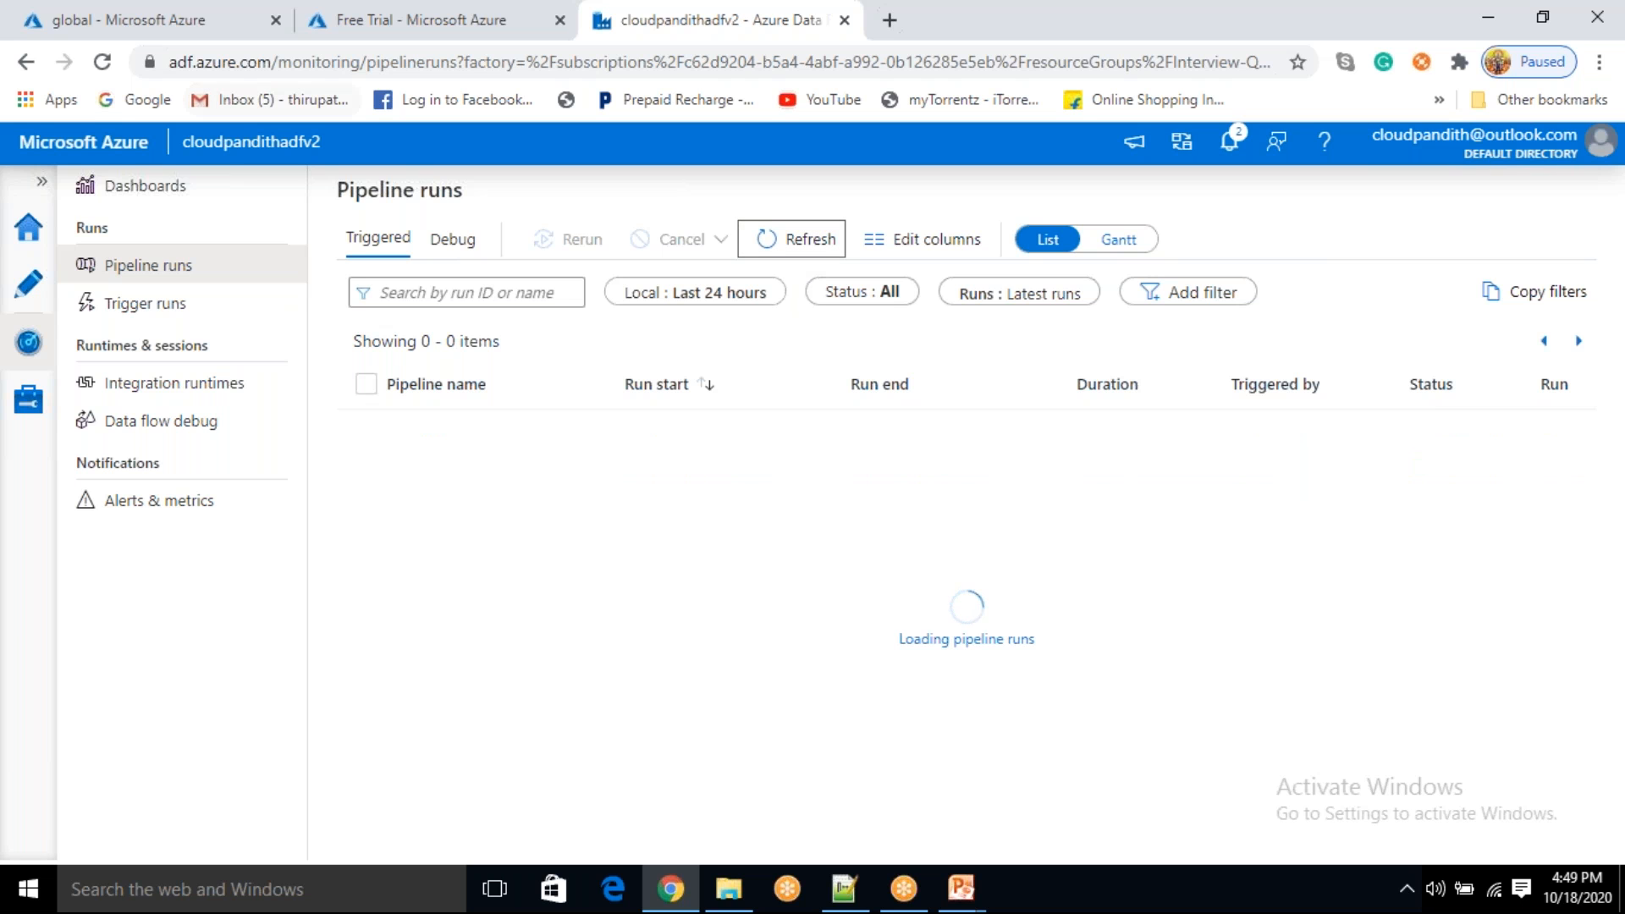
left_click(181, 26)
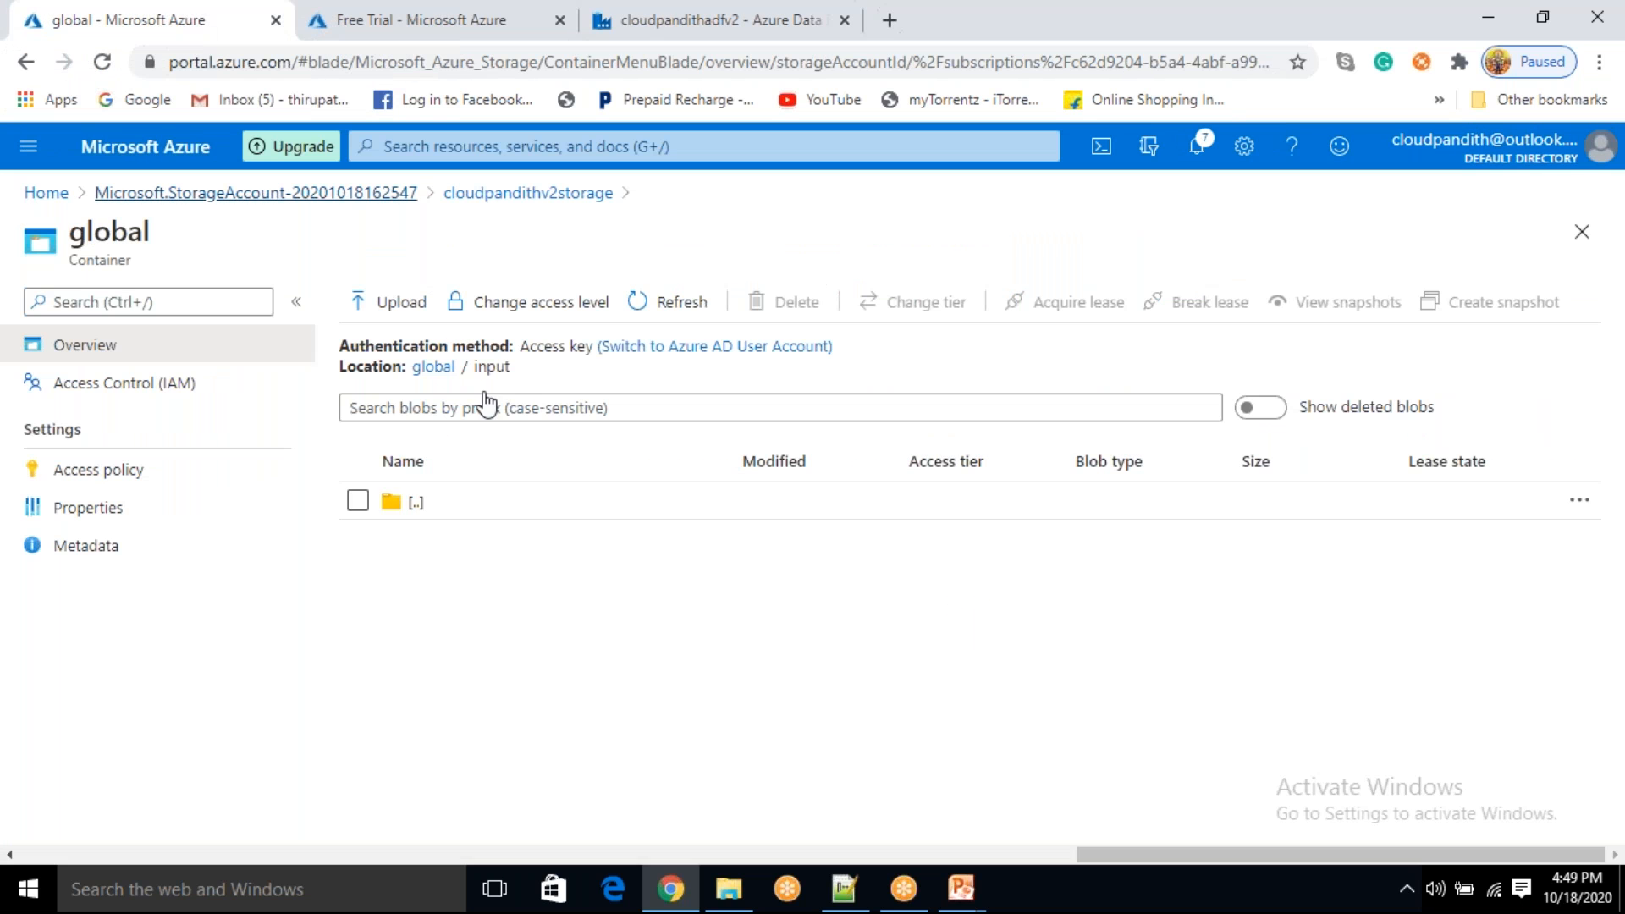
left_click(433, 366)
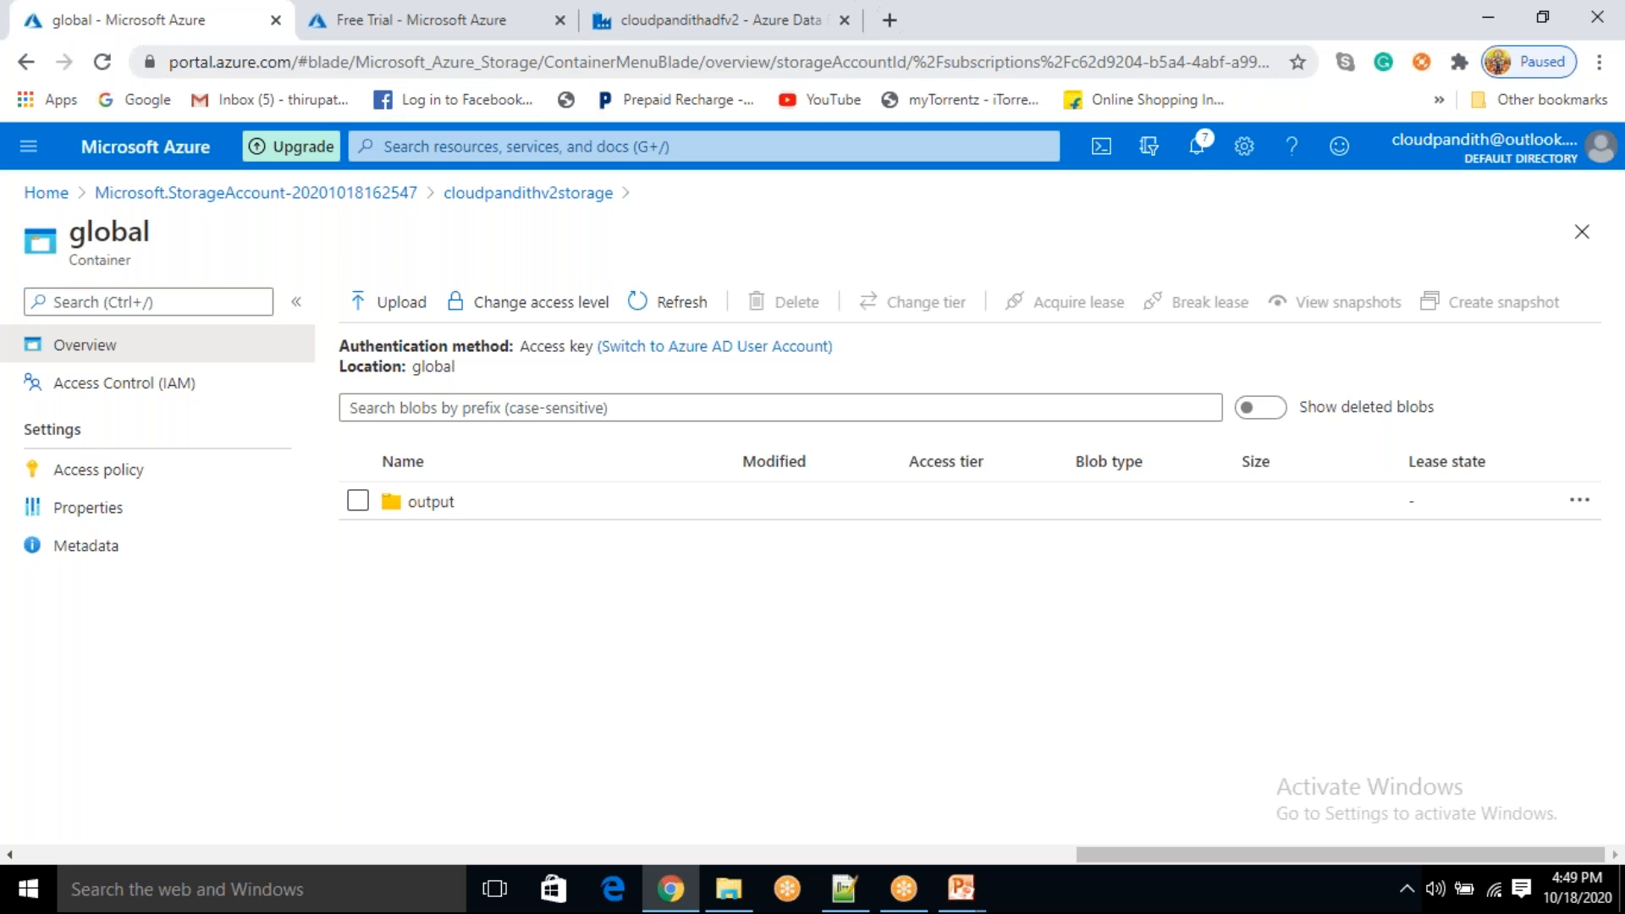
- Set Ignore empty blobs to No on pipeline1's eventtrigger in the data factory, and publish the trigger change
left_click(652, 30)
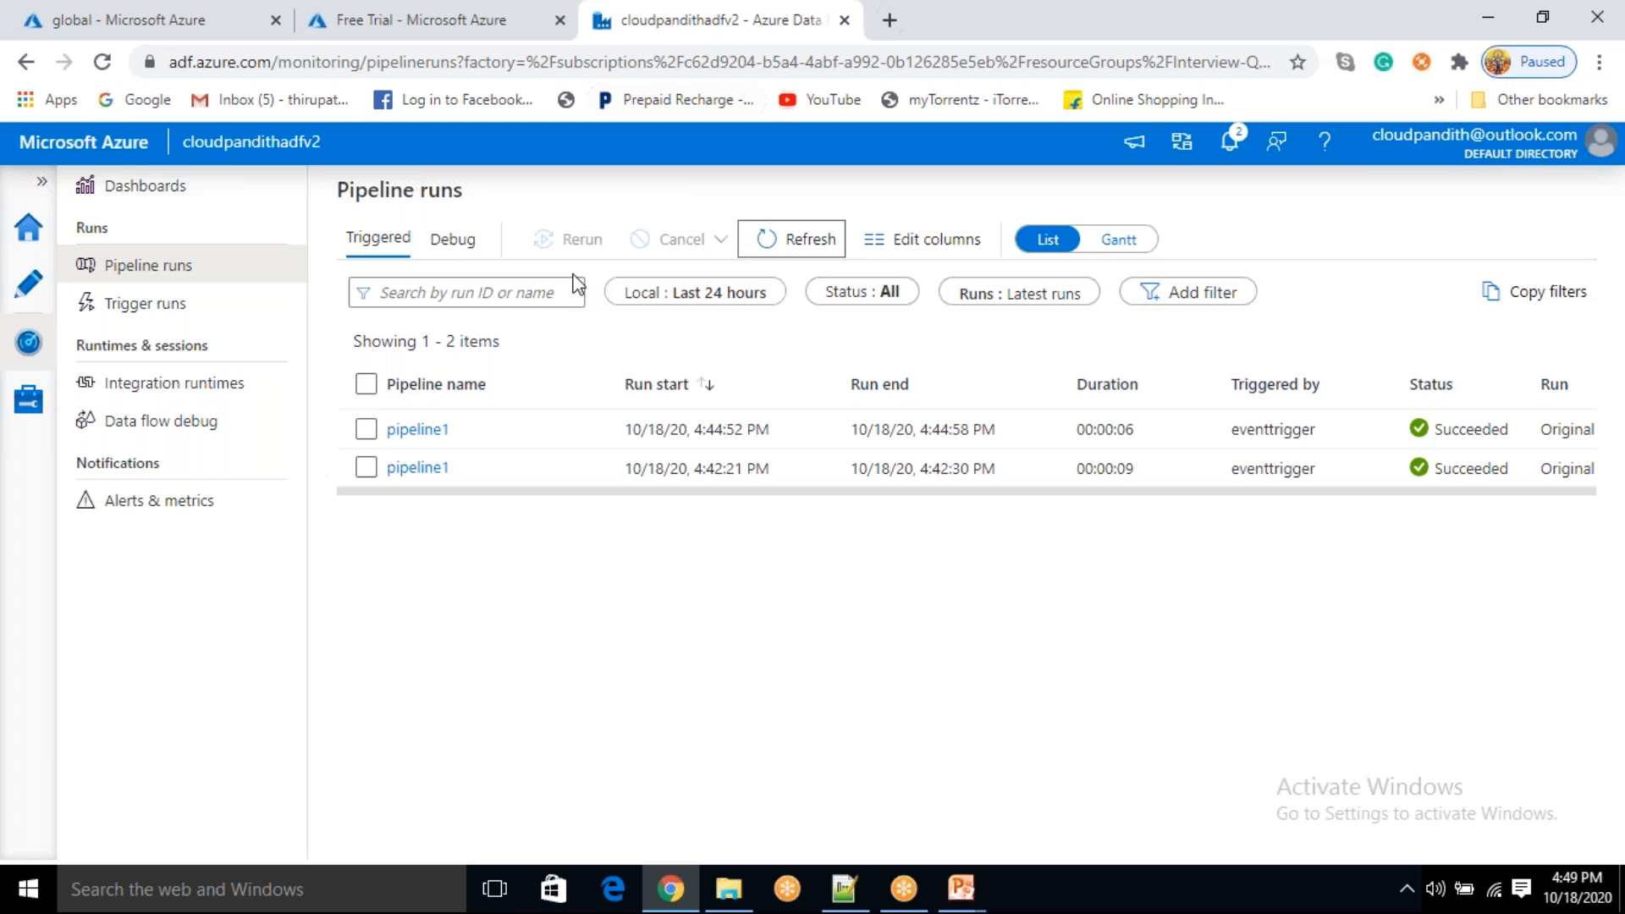
left_click(30, 309)
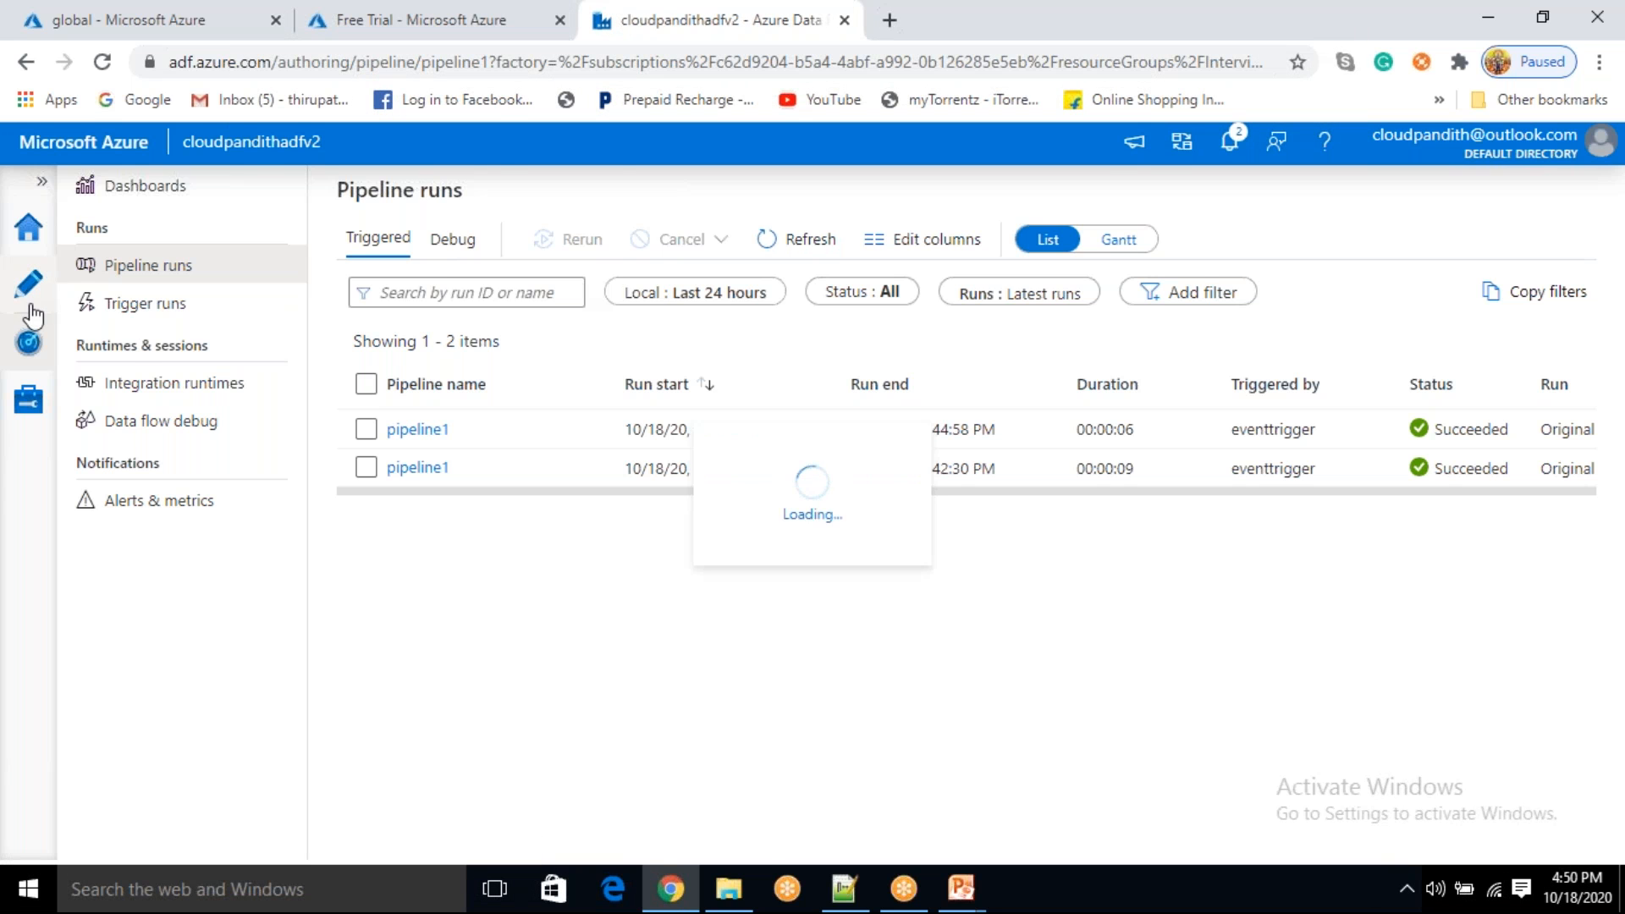
left_click(1104, 268)
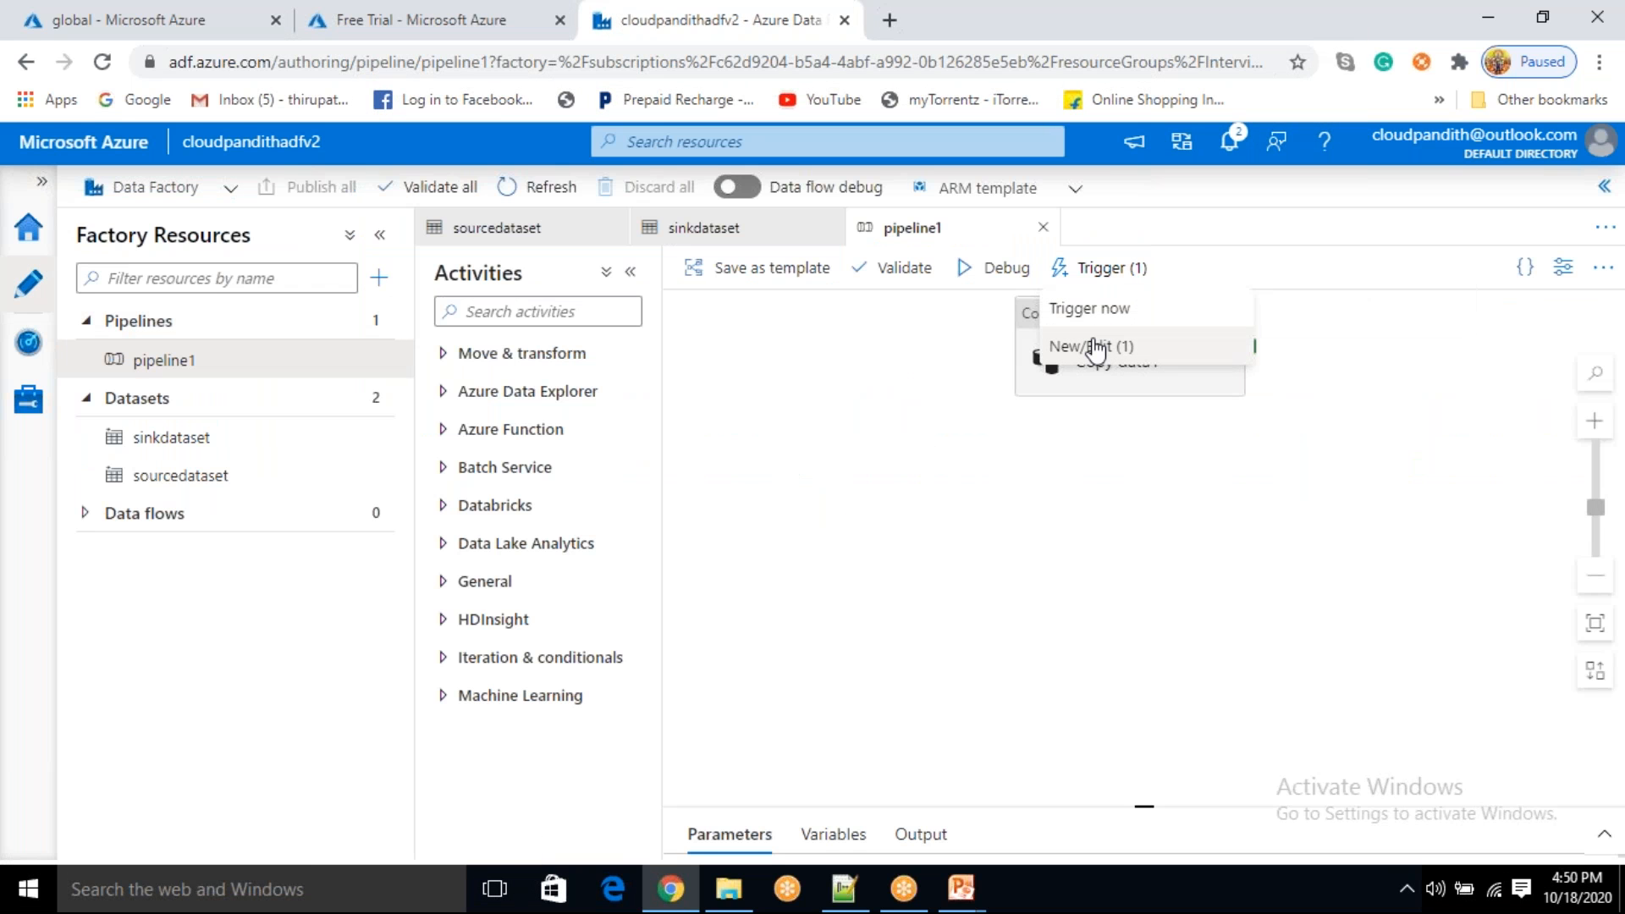
left_click(1096, 347)
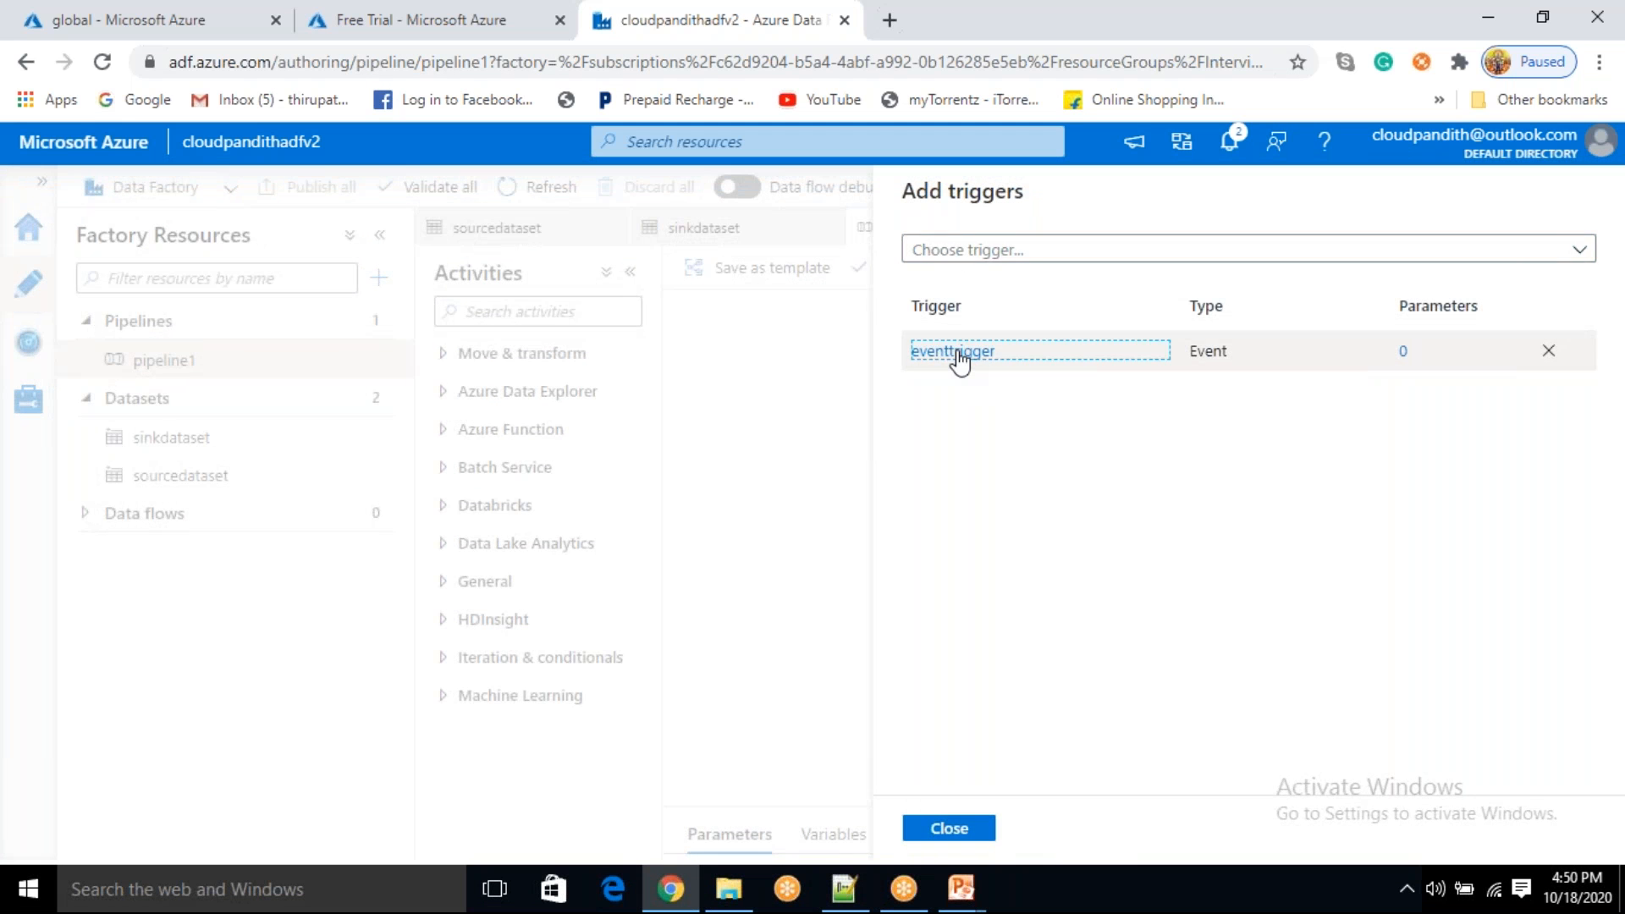
left_click(959, 354)
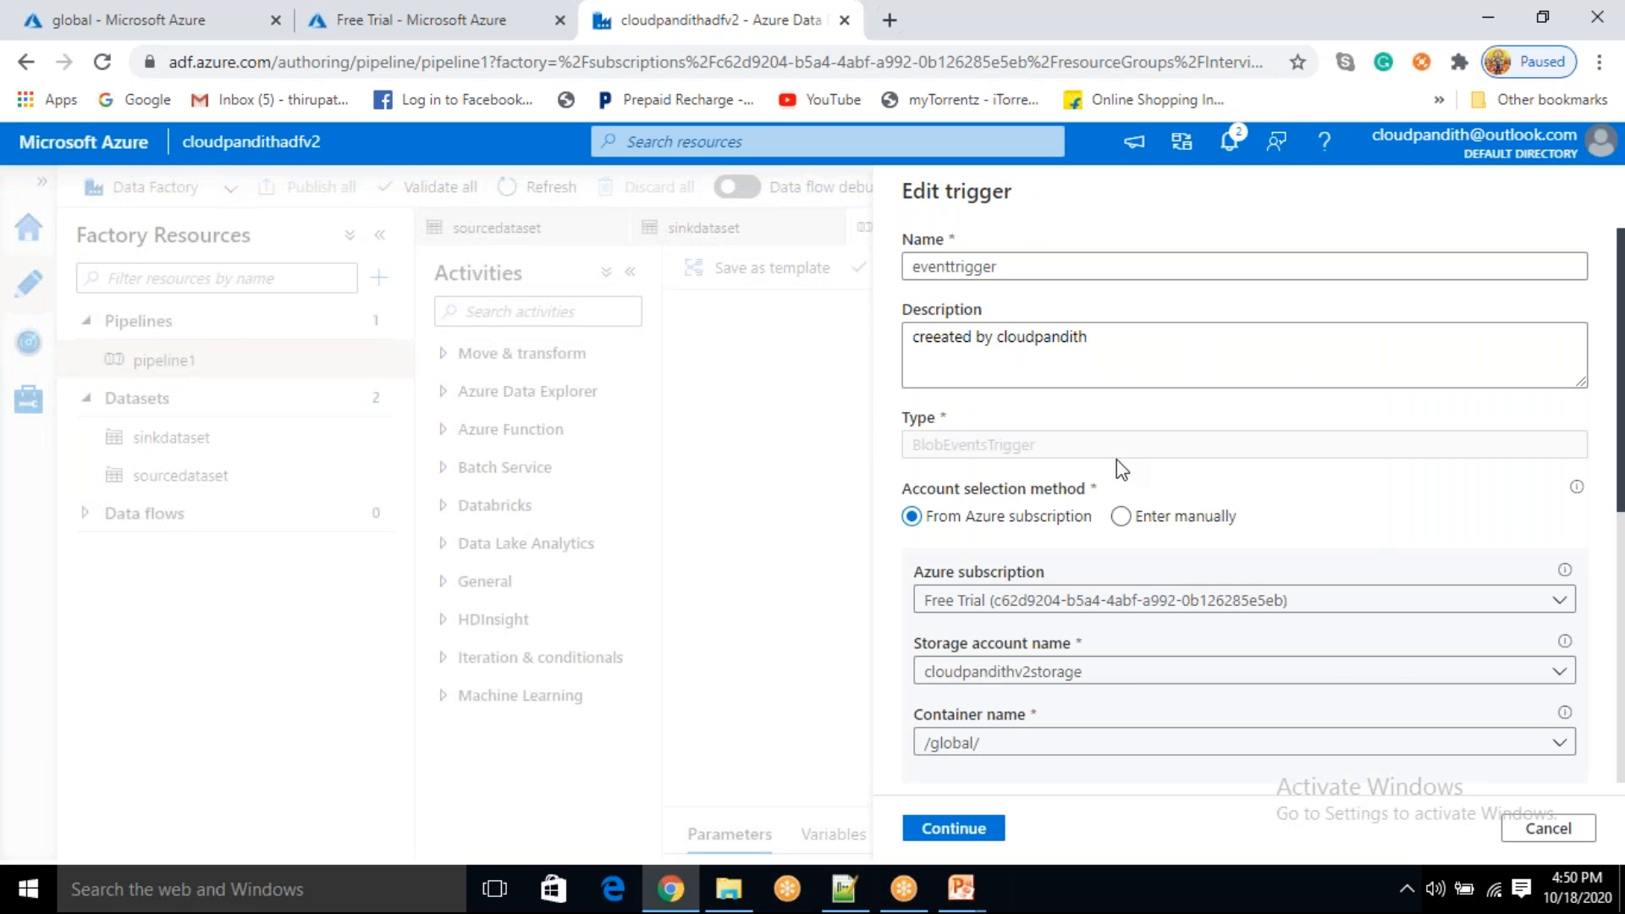
scroll(1100, 524, "down", 3)
scroll(922, 711, "down", 1)
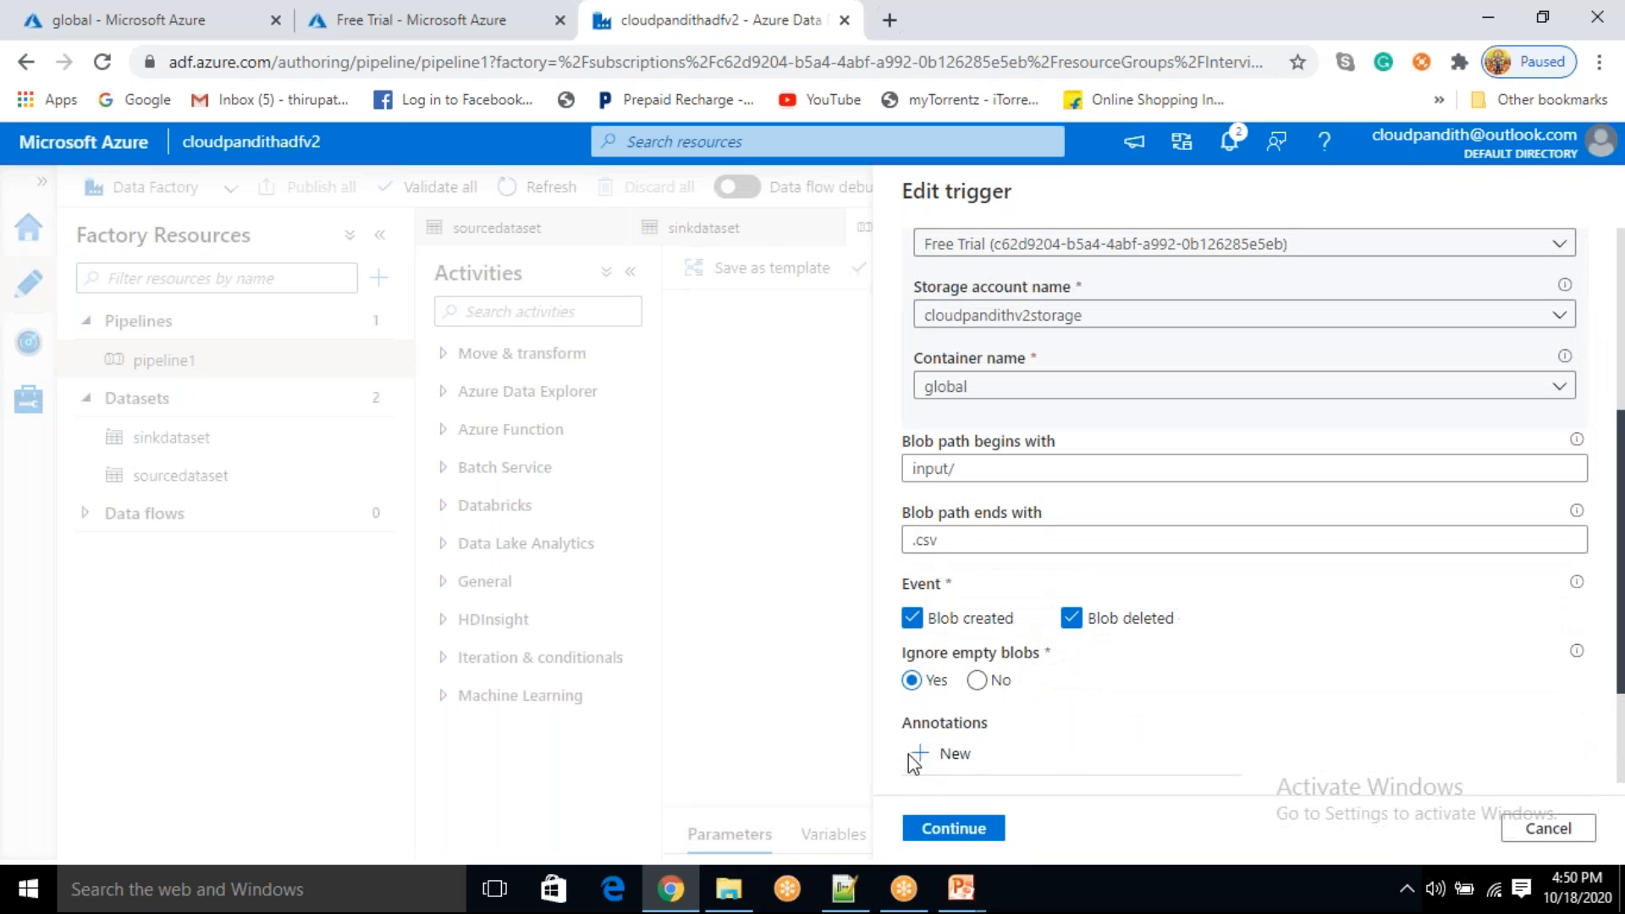
left_click_drag(907, 662, 1003, 681)
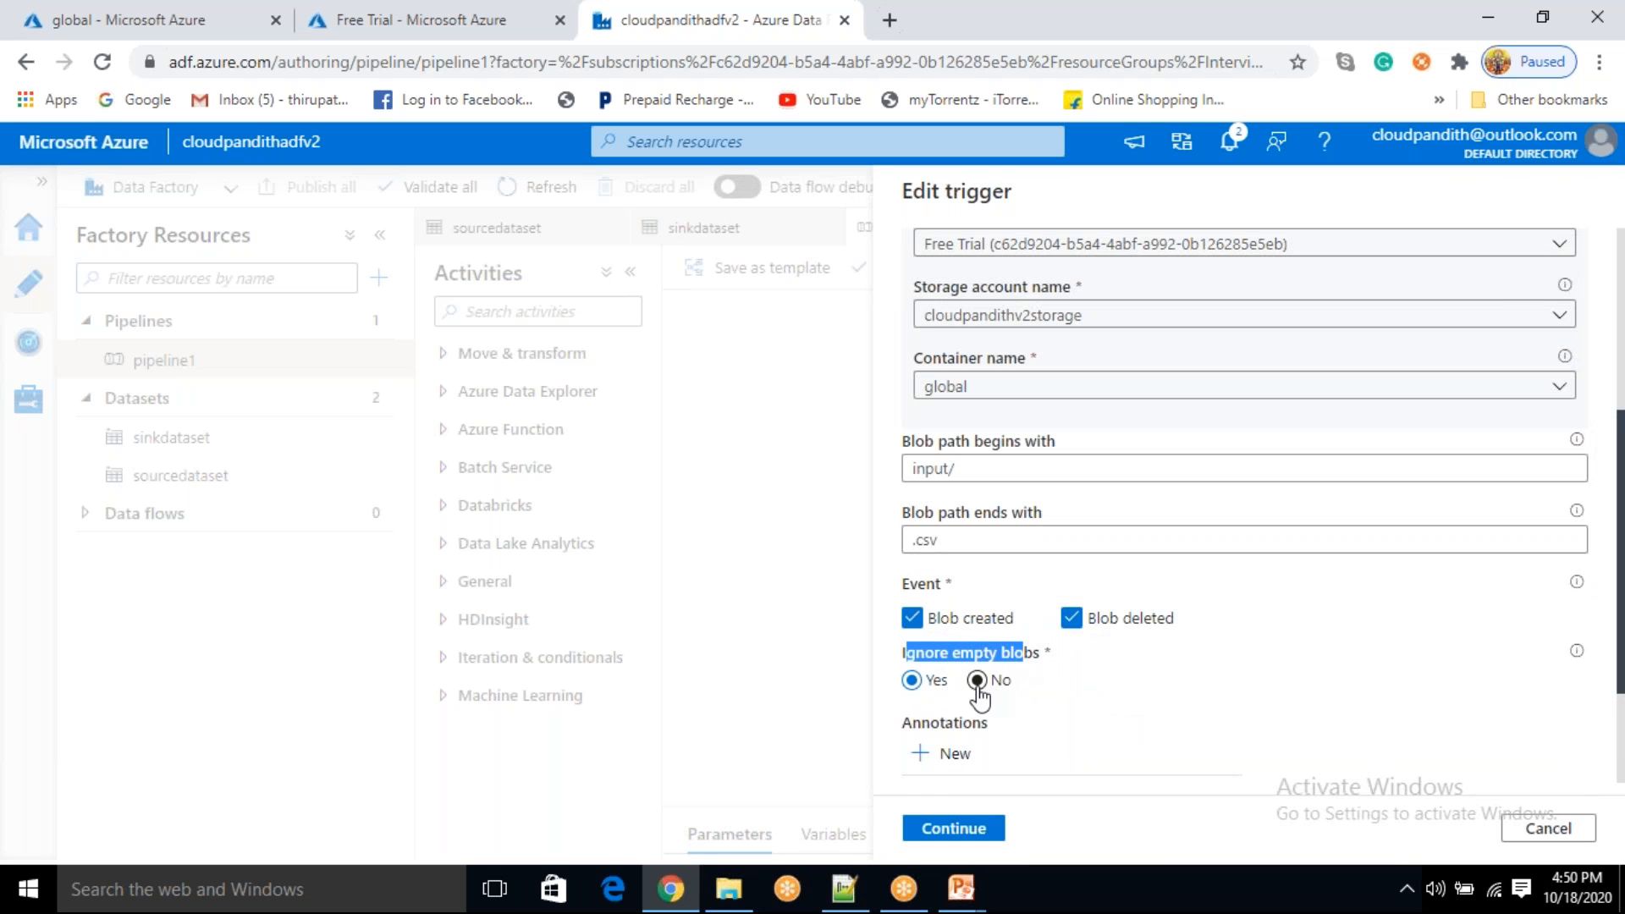
left_click(977, 681)
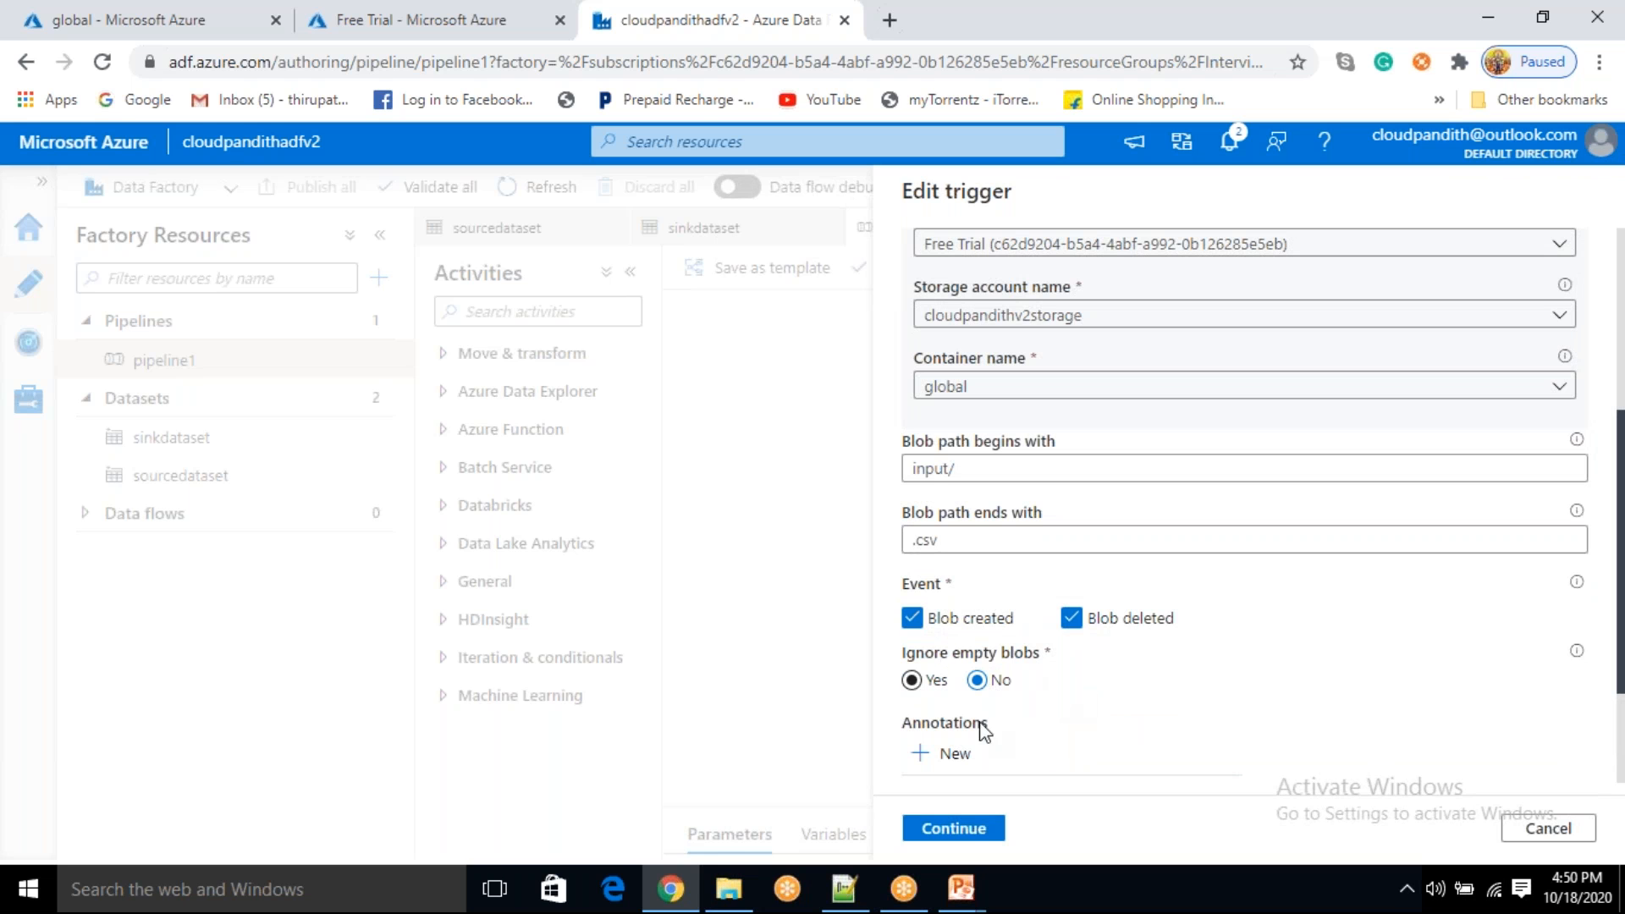
left_click(963, 833)
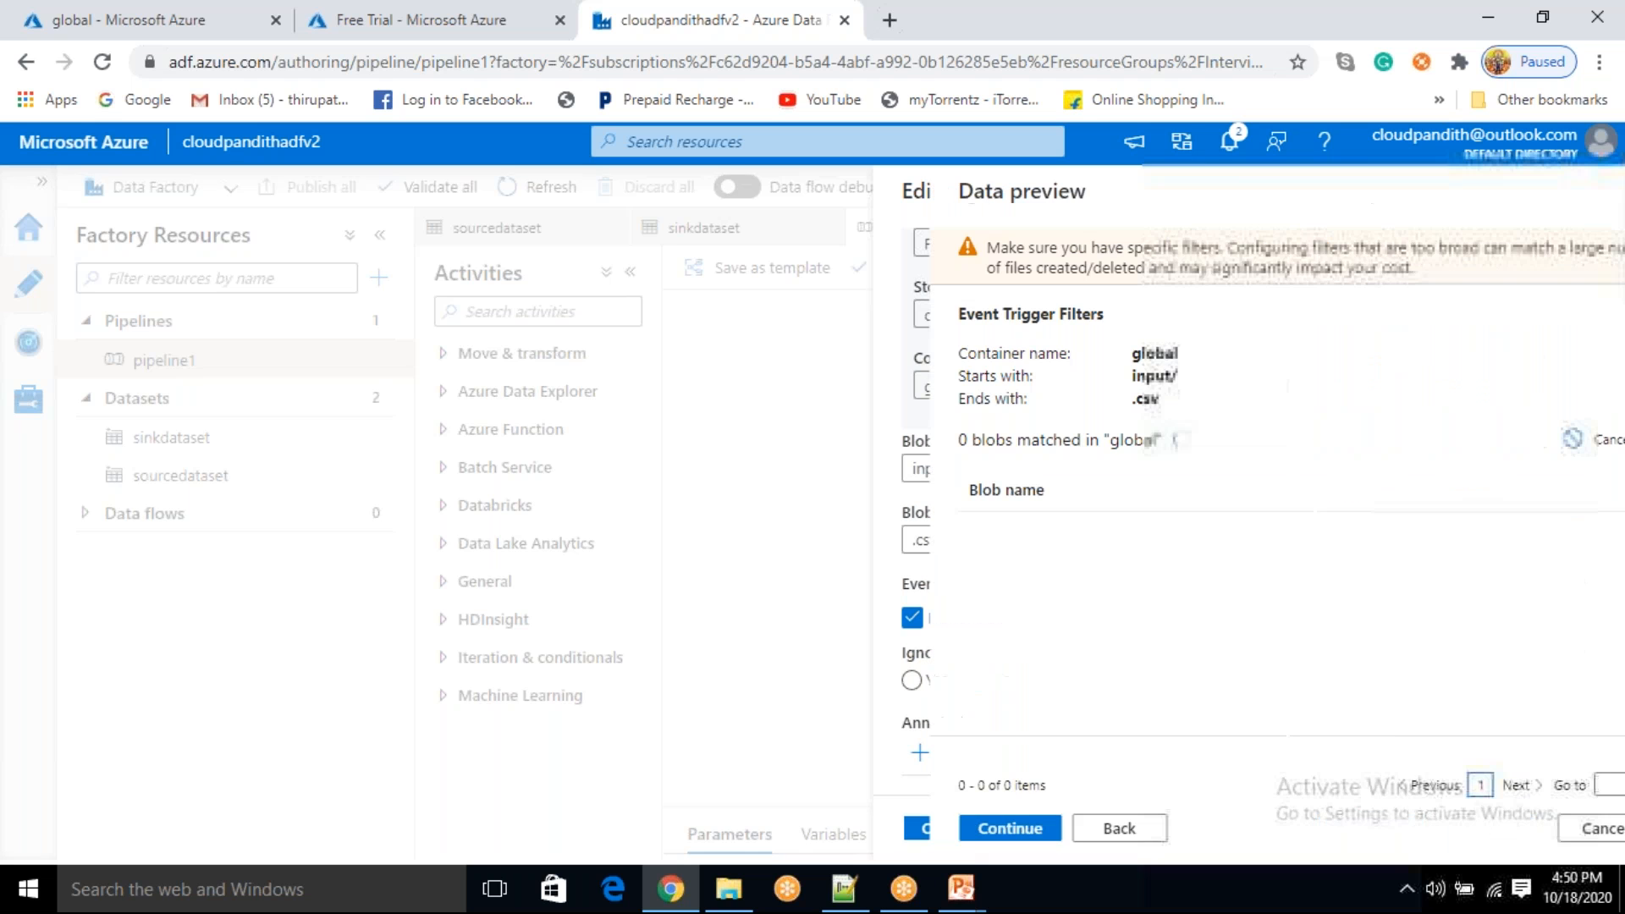
left_click(962, 834)
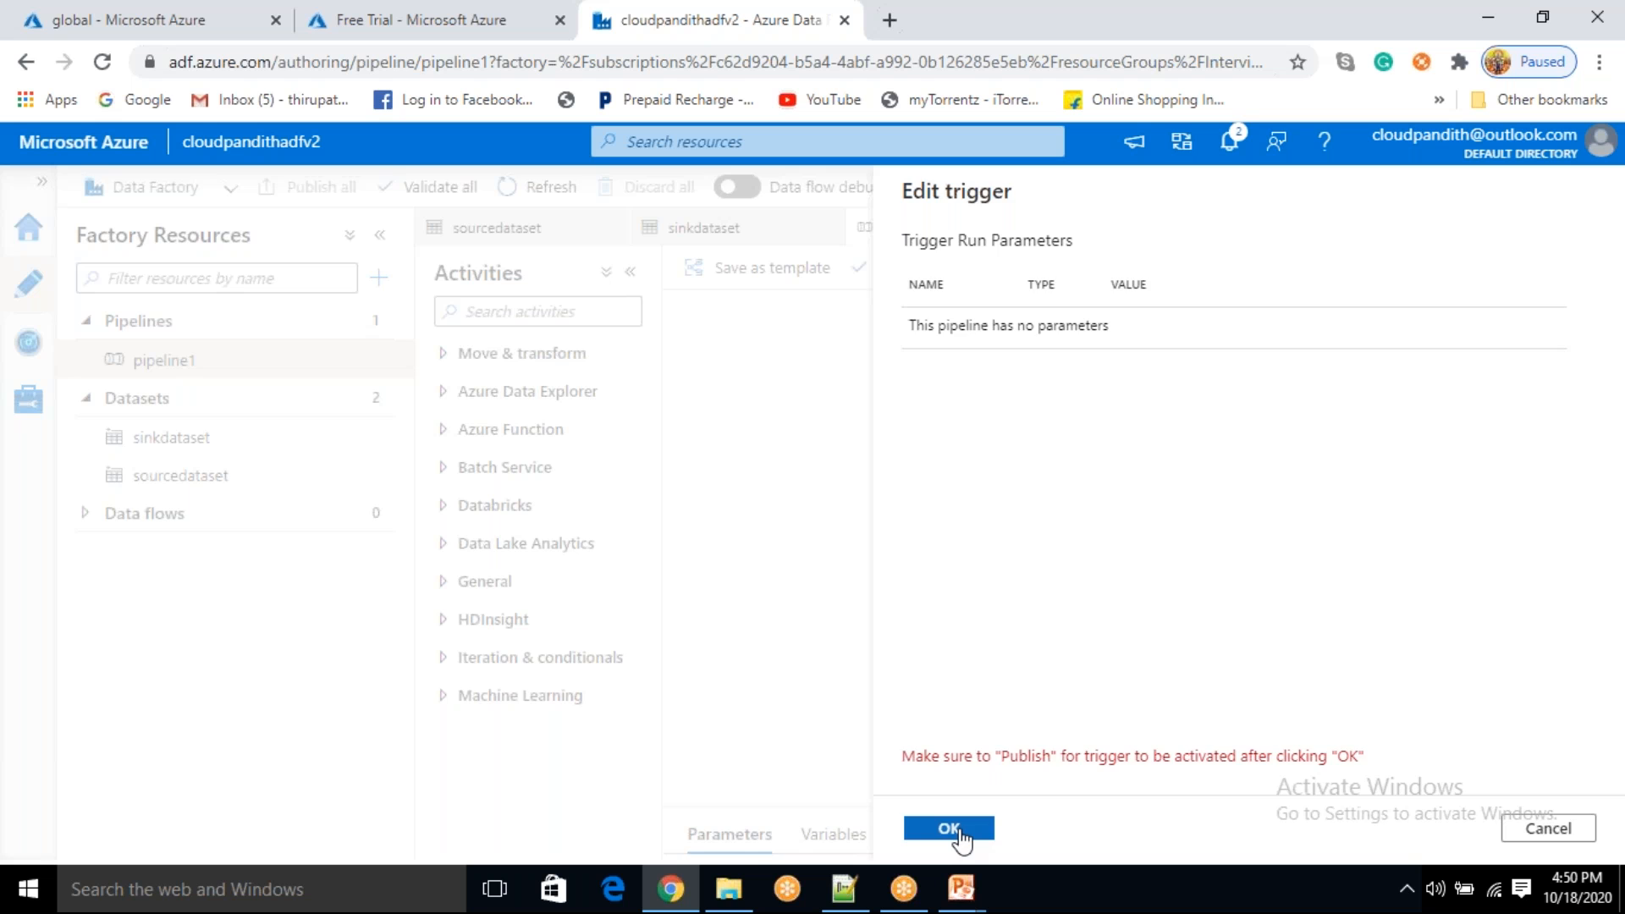
left_click(961, 831)
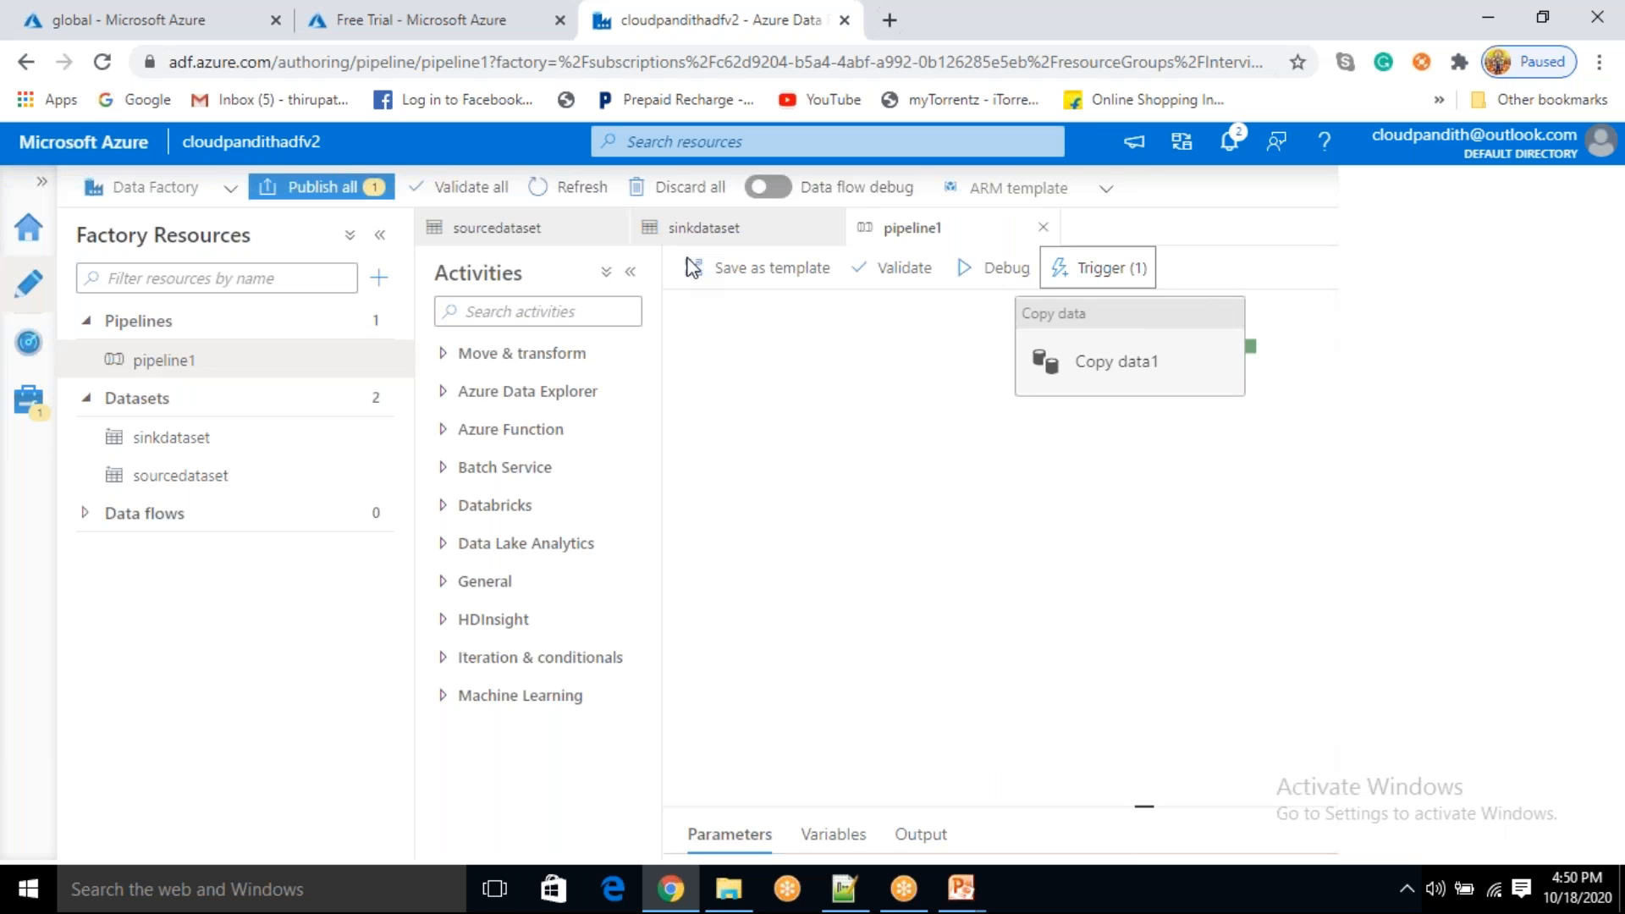
left_click(321, 187)
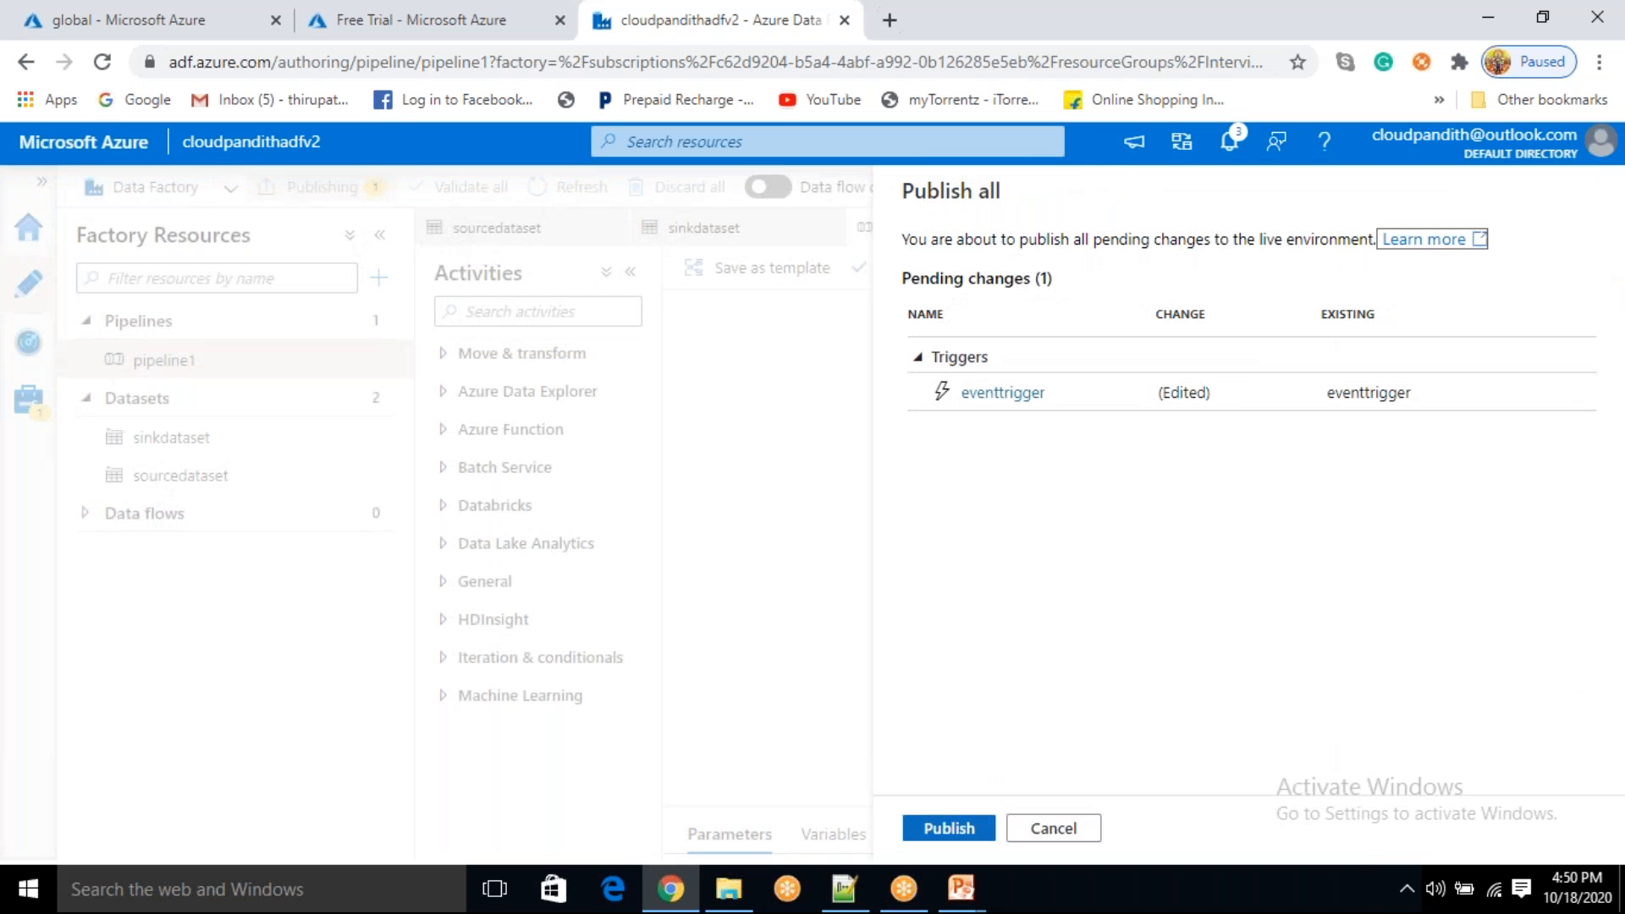
left_click(1076, 503)
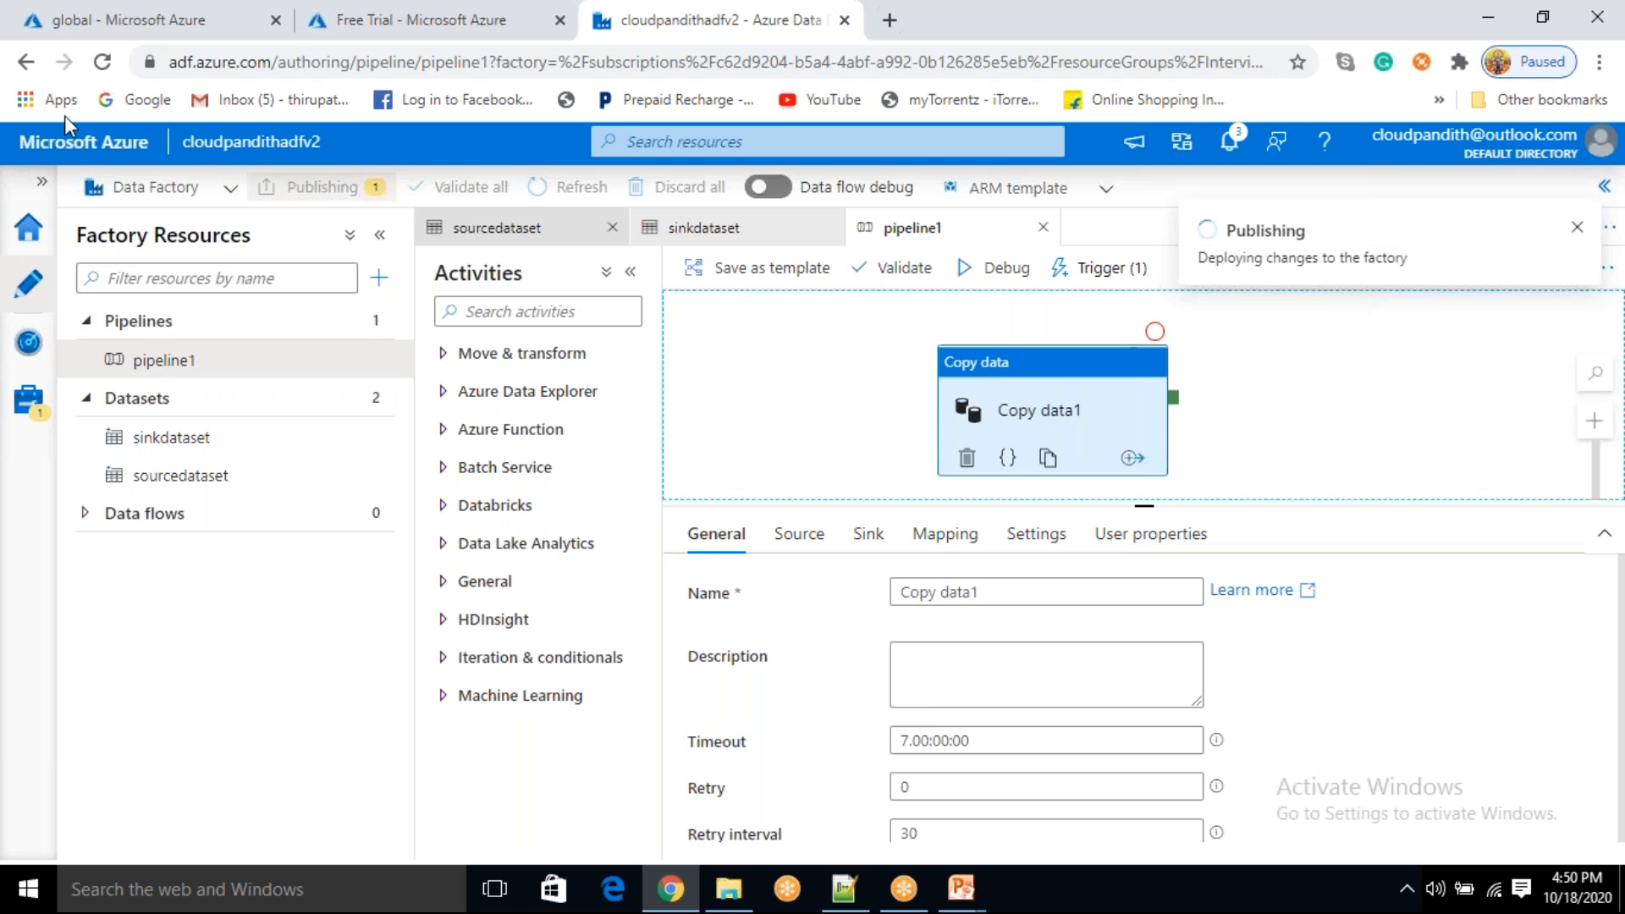
- Delete coursedata.csv from the output folder of the global container, and return to the container's root
left_click(130, 11)
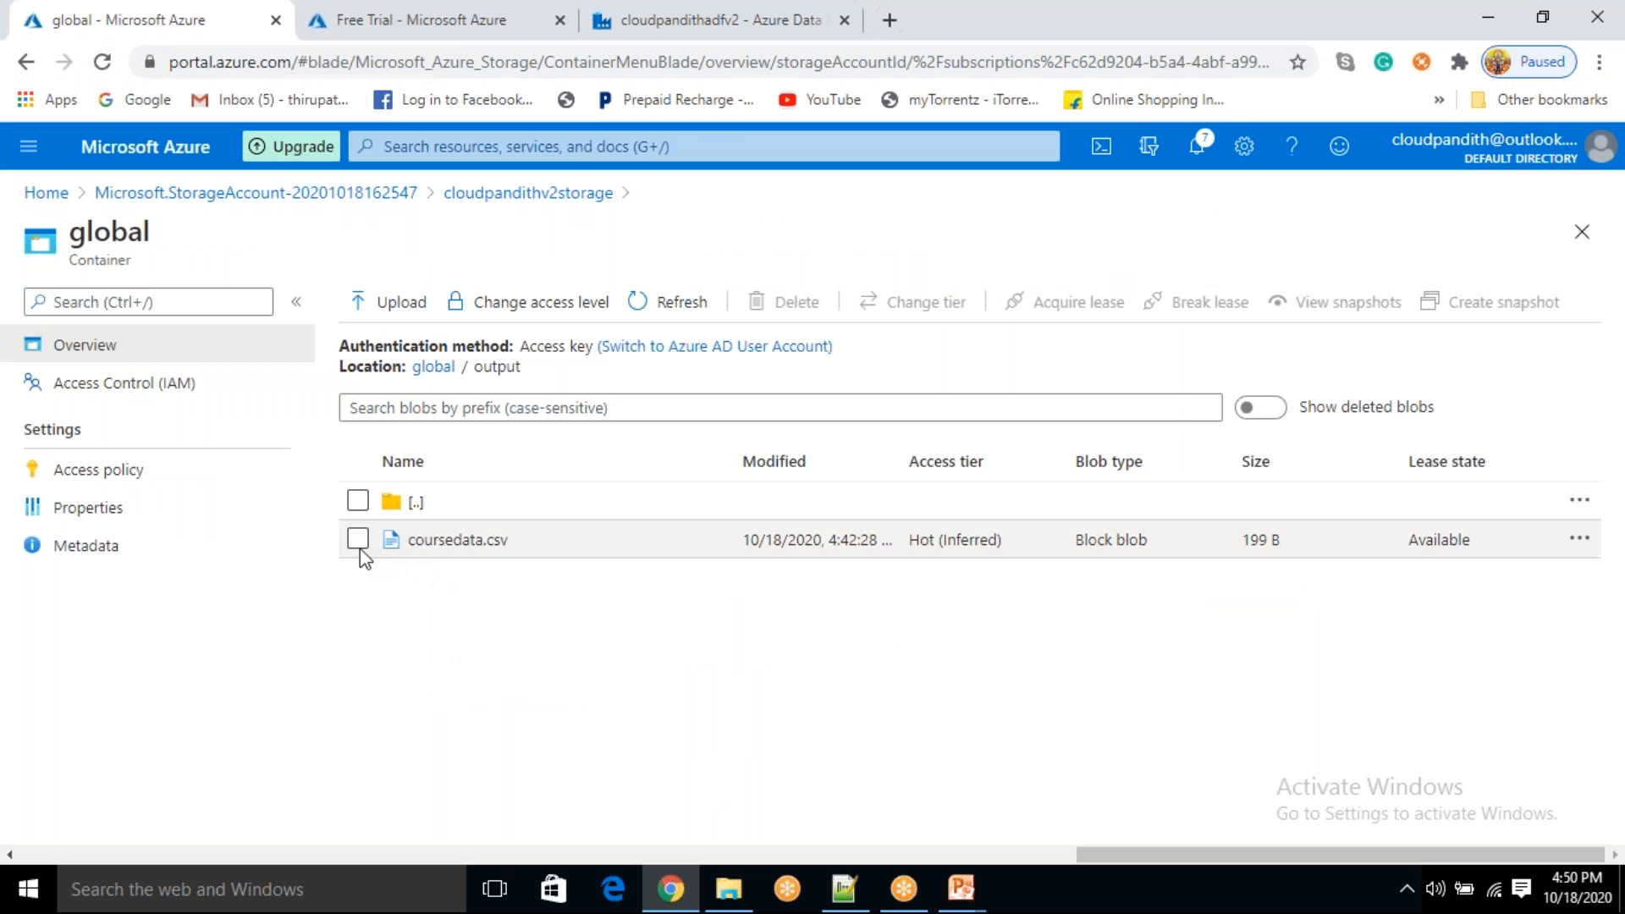
left_click(357, 539)
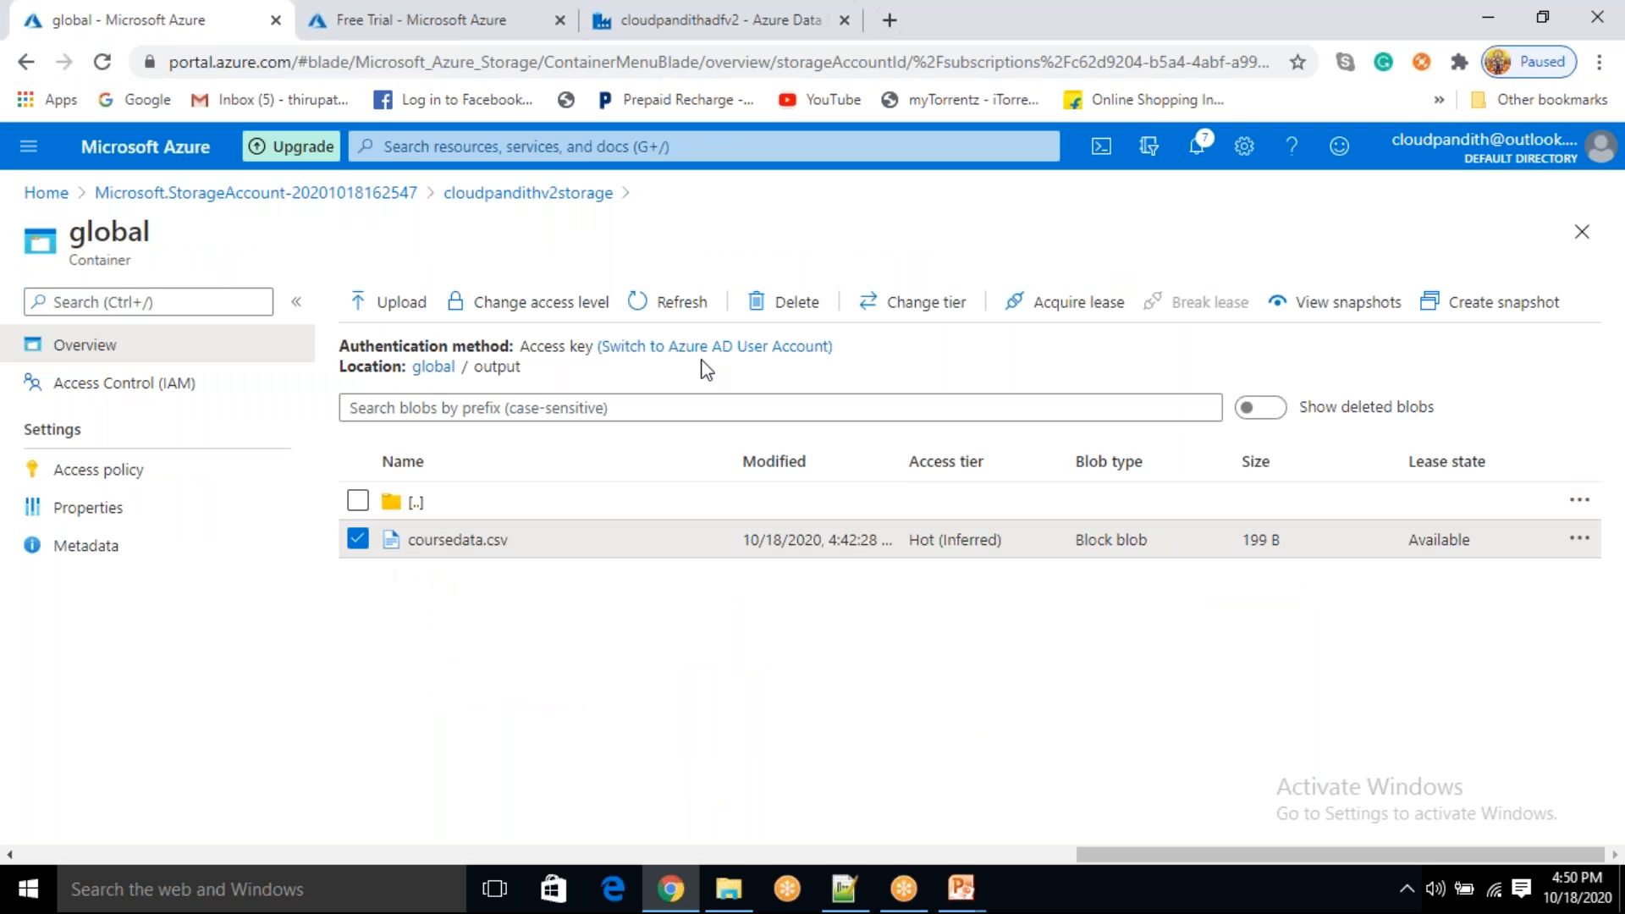
left_click(792, 302)
left_click(392, 634)
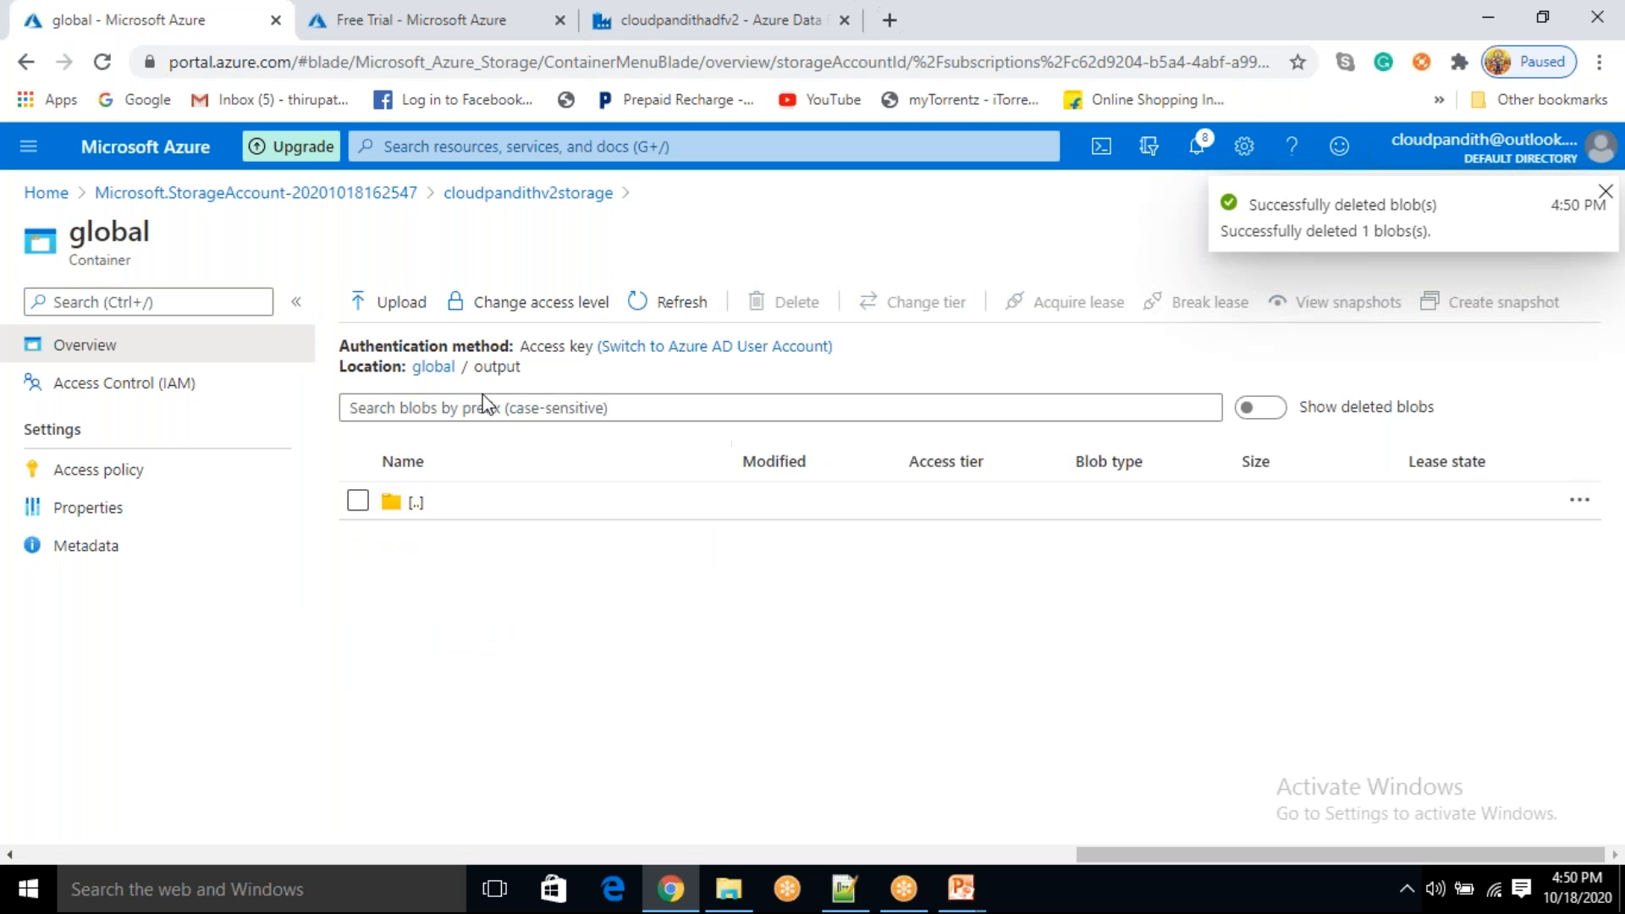
left_click(433, 366)
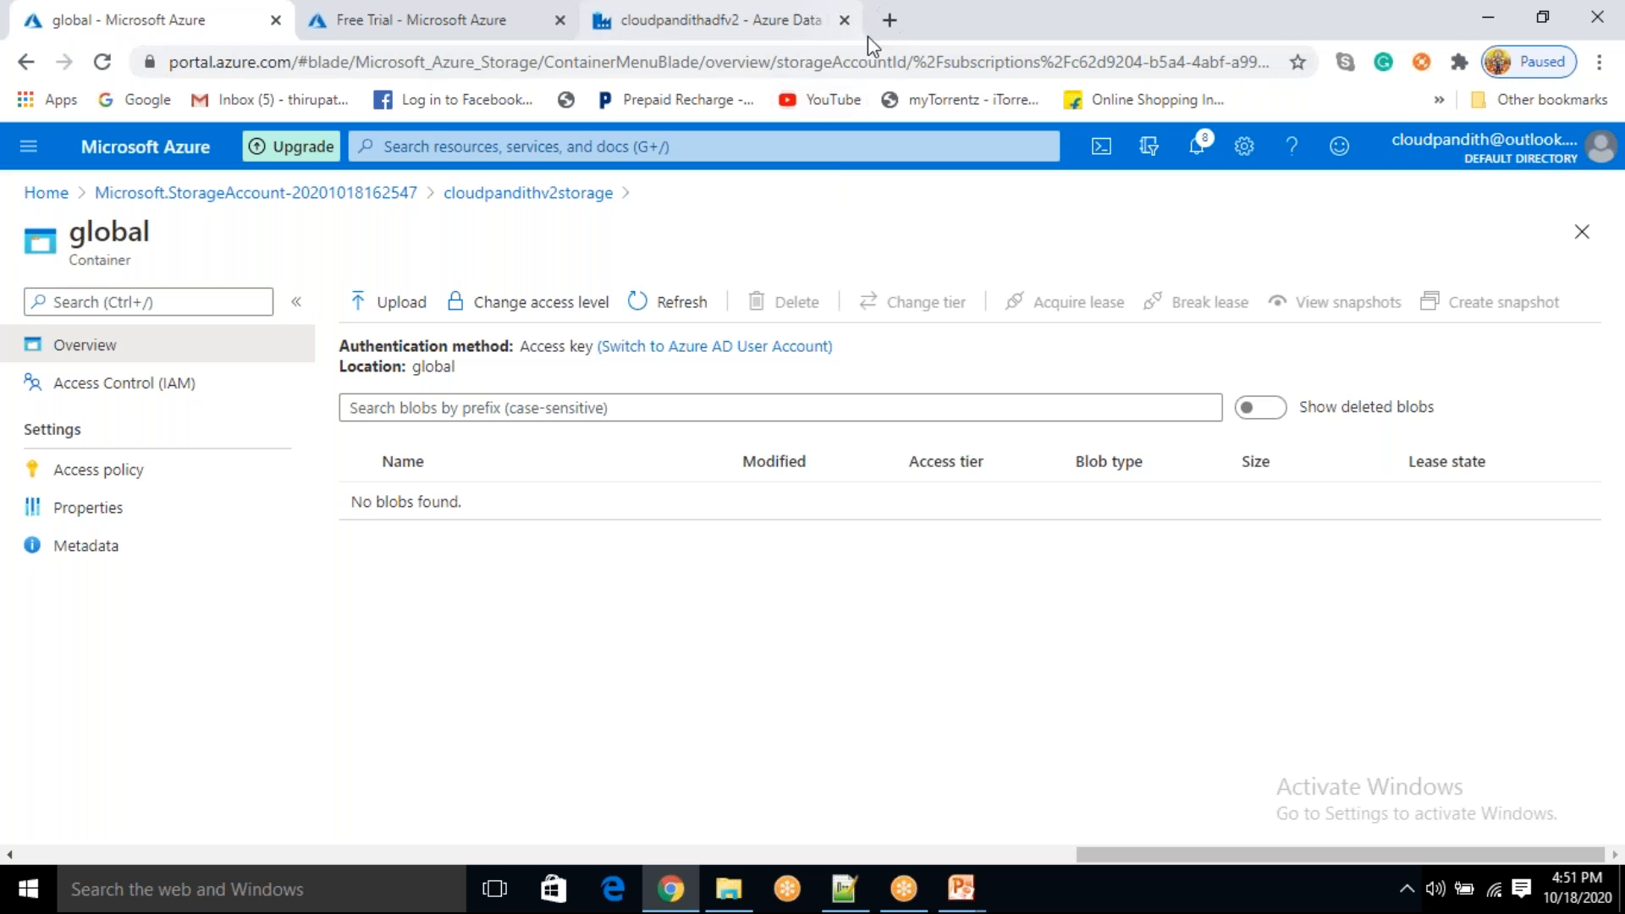
- Check the publishing status of the trigger change in the data factory, and view the pipeline runs
left_click(770, 26)
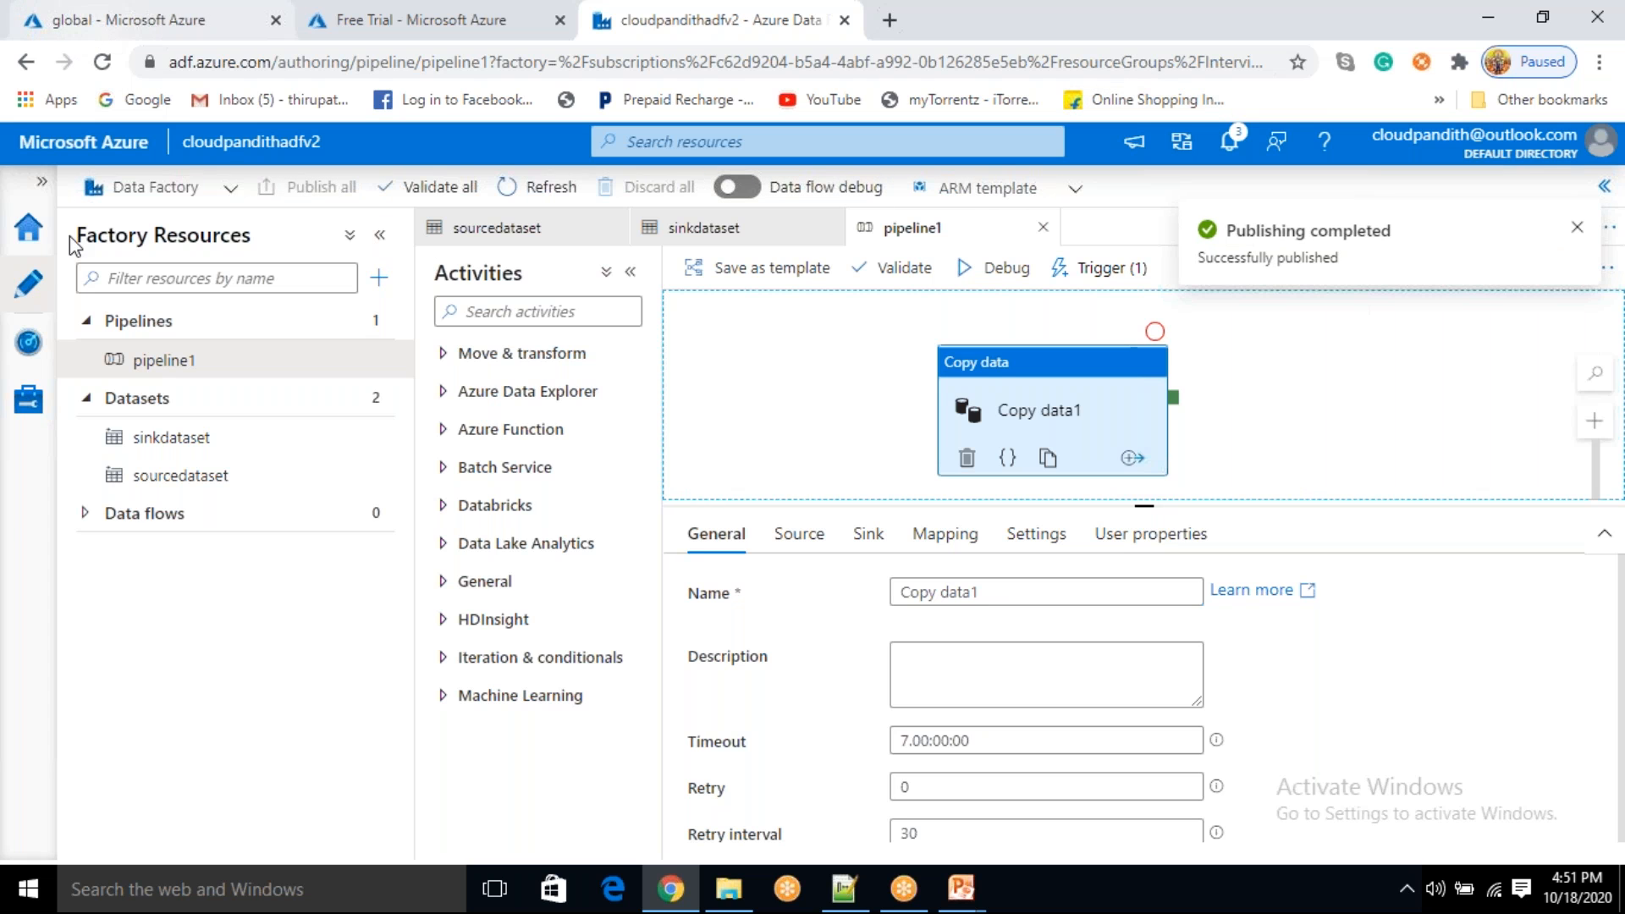
left_click(34, 343)
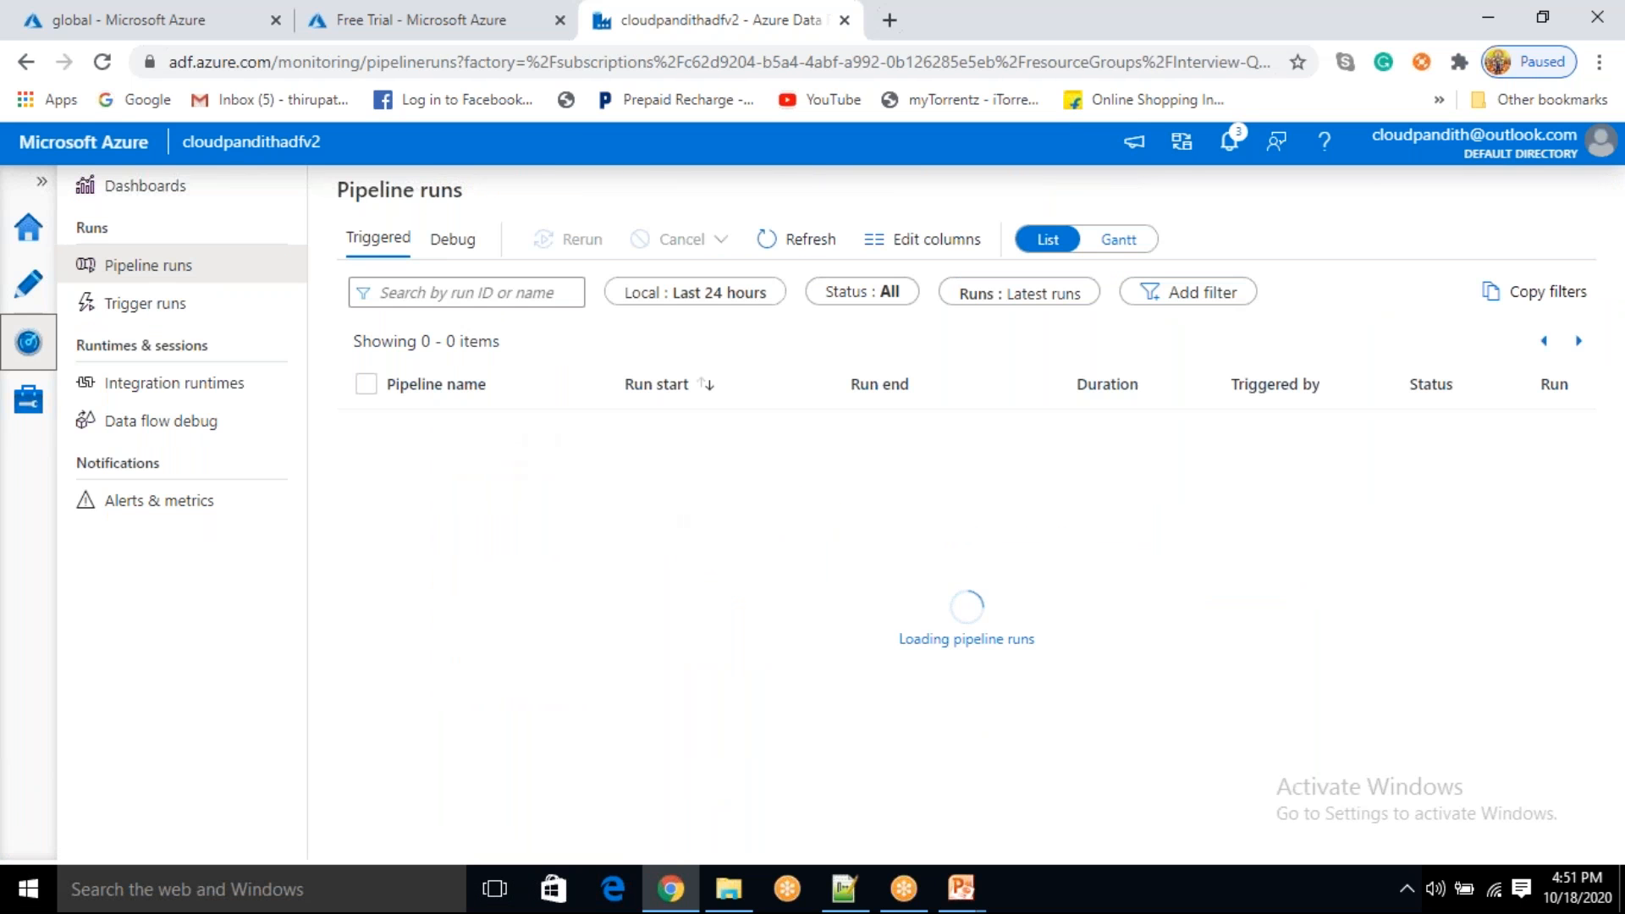
- Start a blob upload to the root of the global container and browse for the local file
left_click(138, 30)
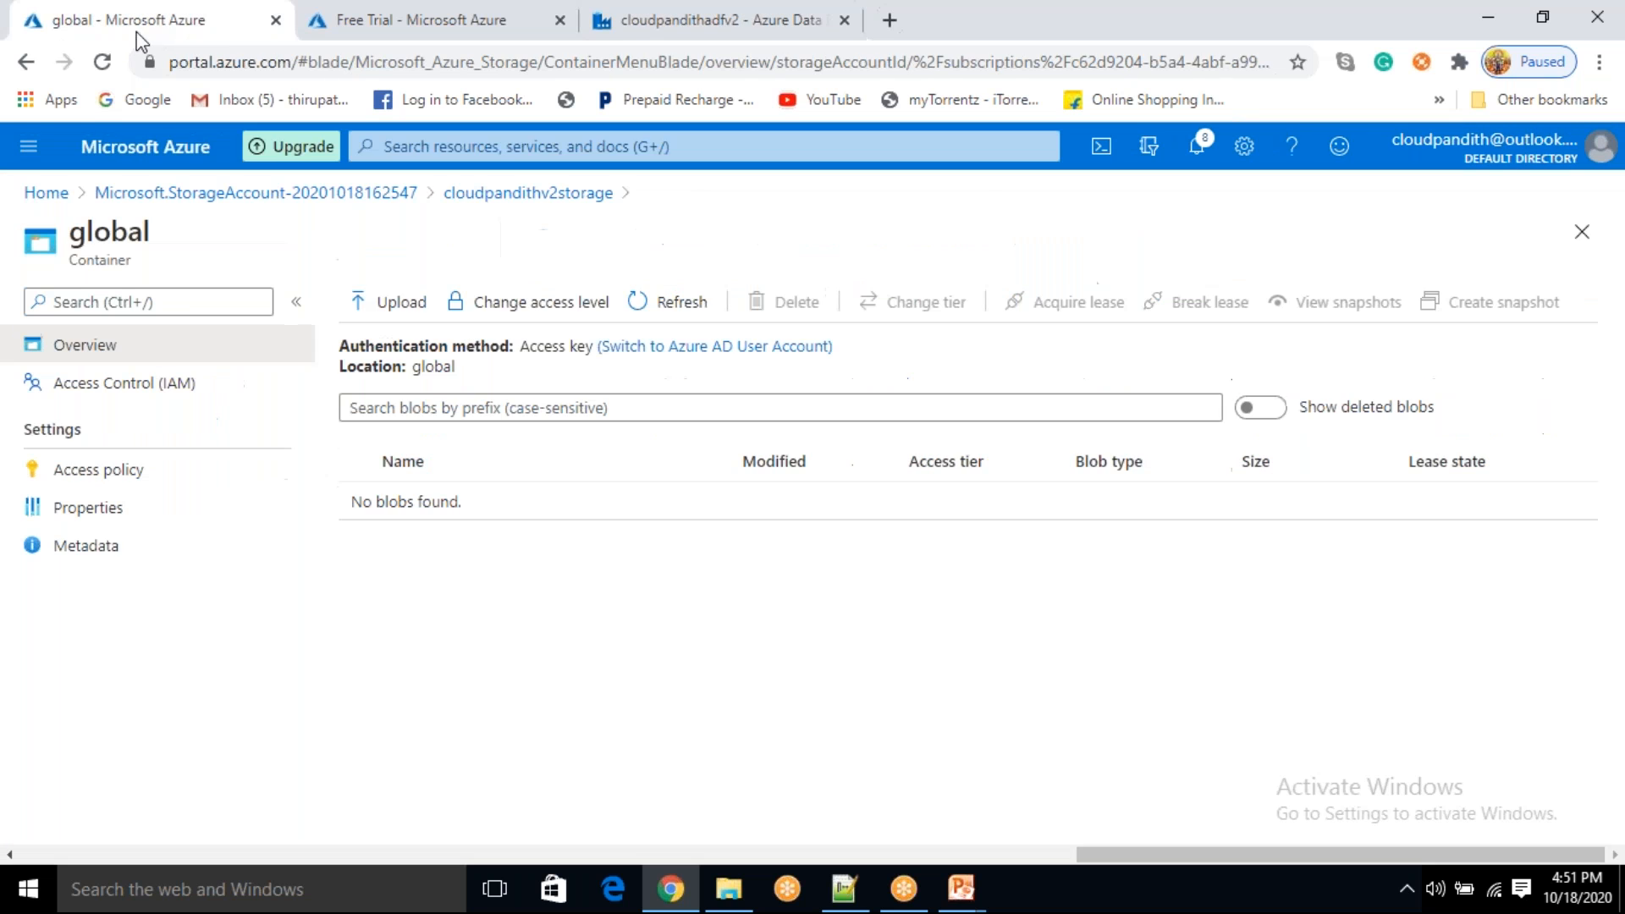
left_click(388, 312)
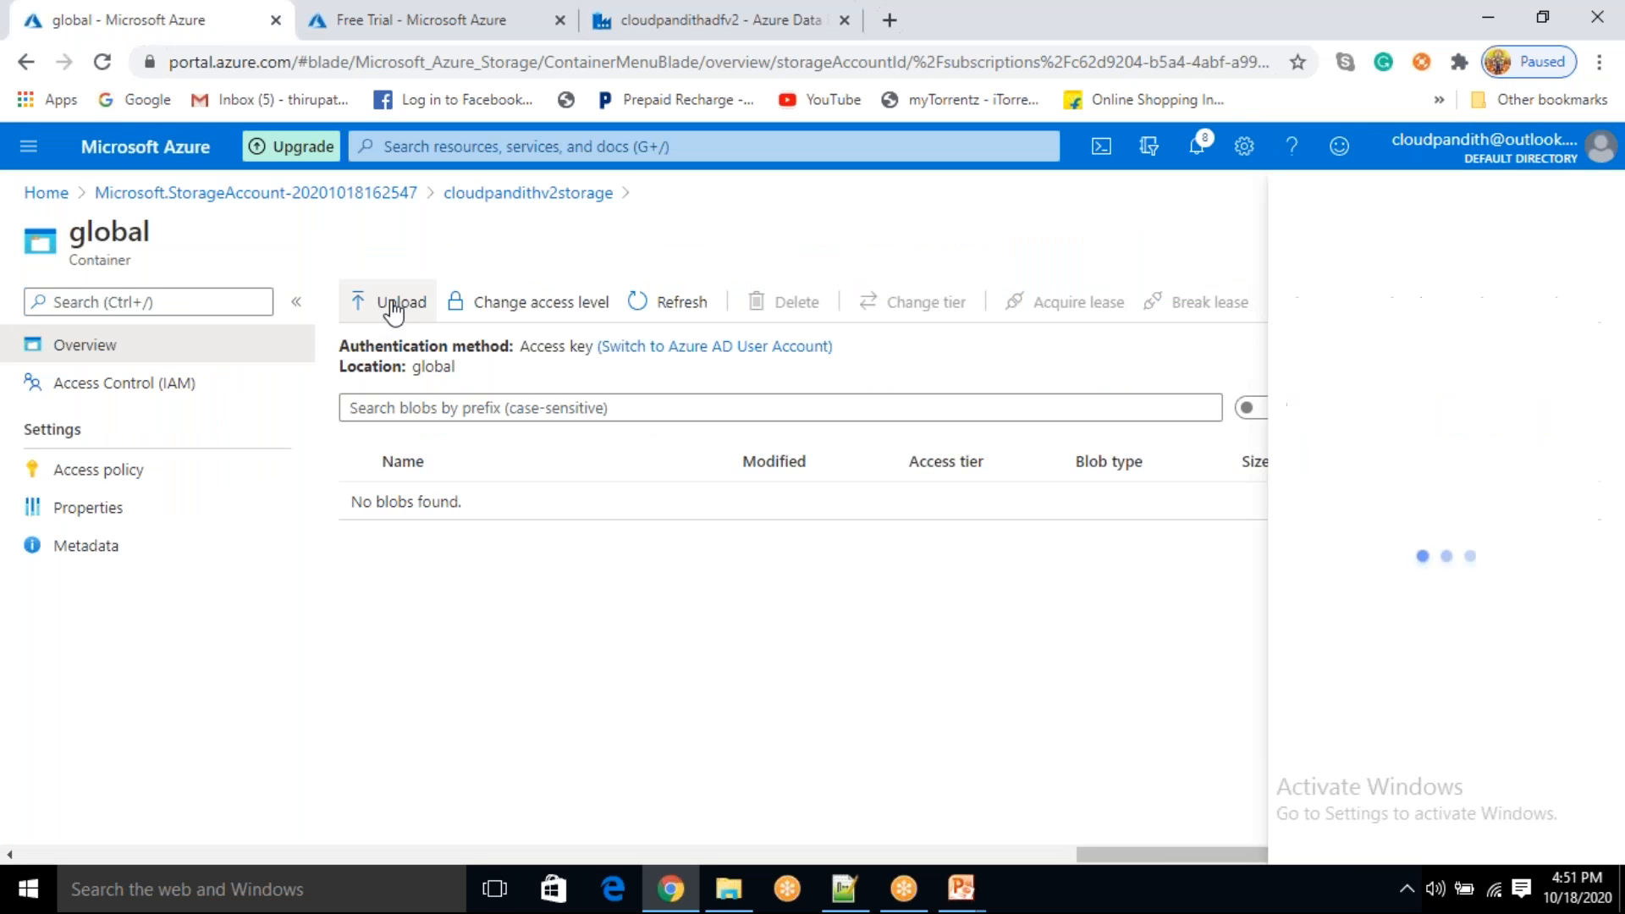
left_click(1356, 298)
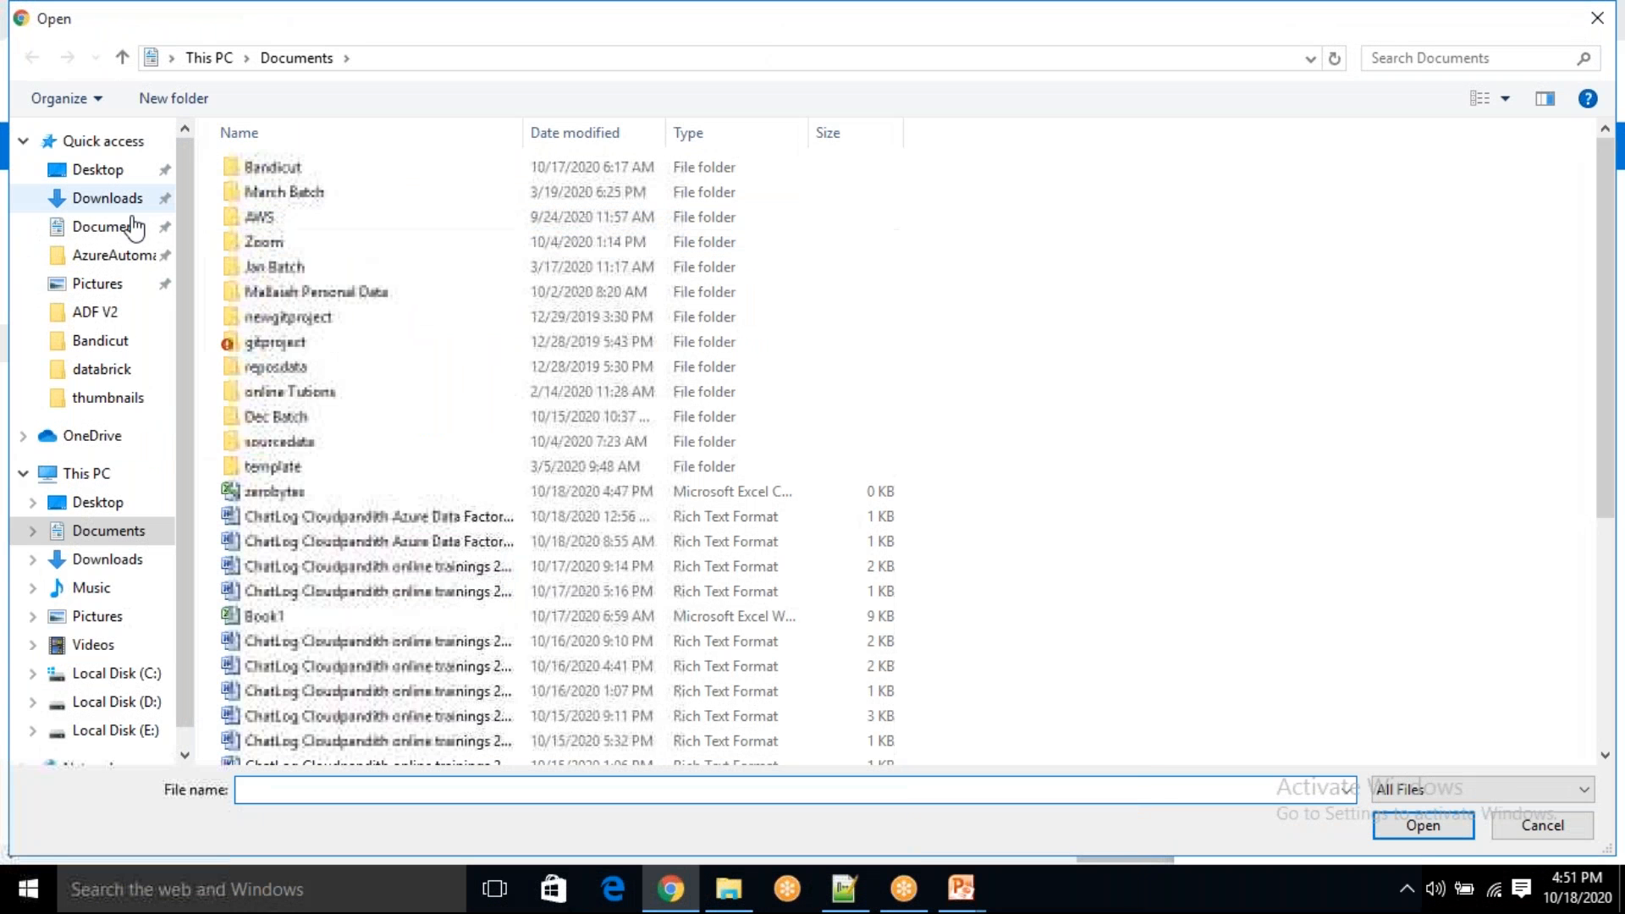
- Upload zerobytes.csv from the Documents folder into the input folder of the global container
left_click(131, 229)
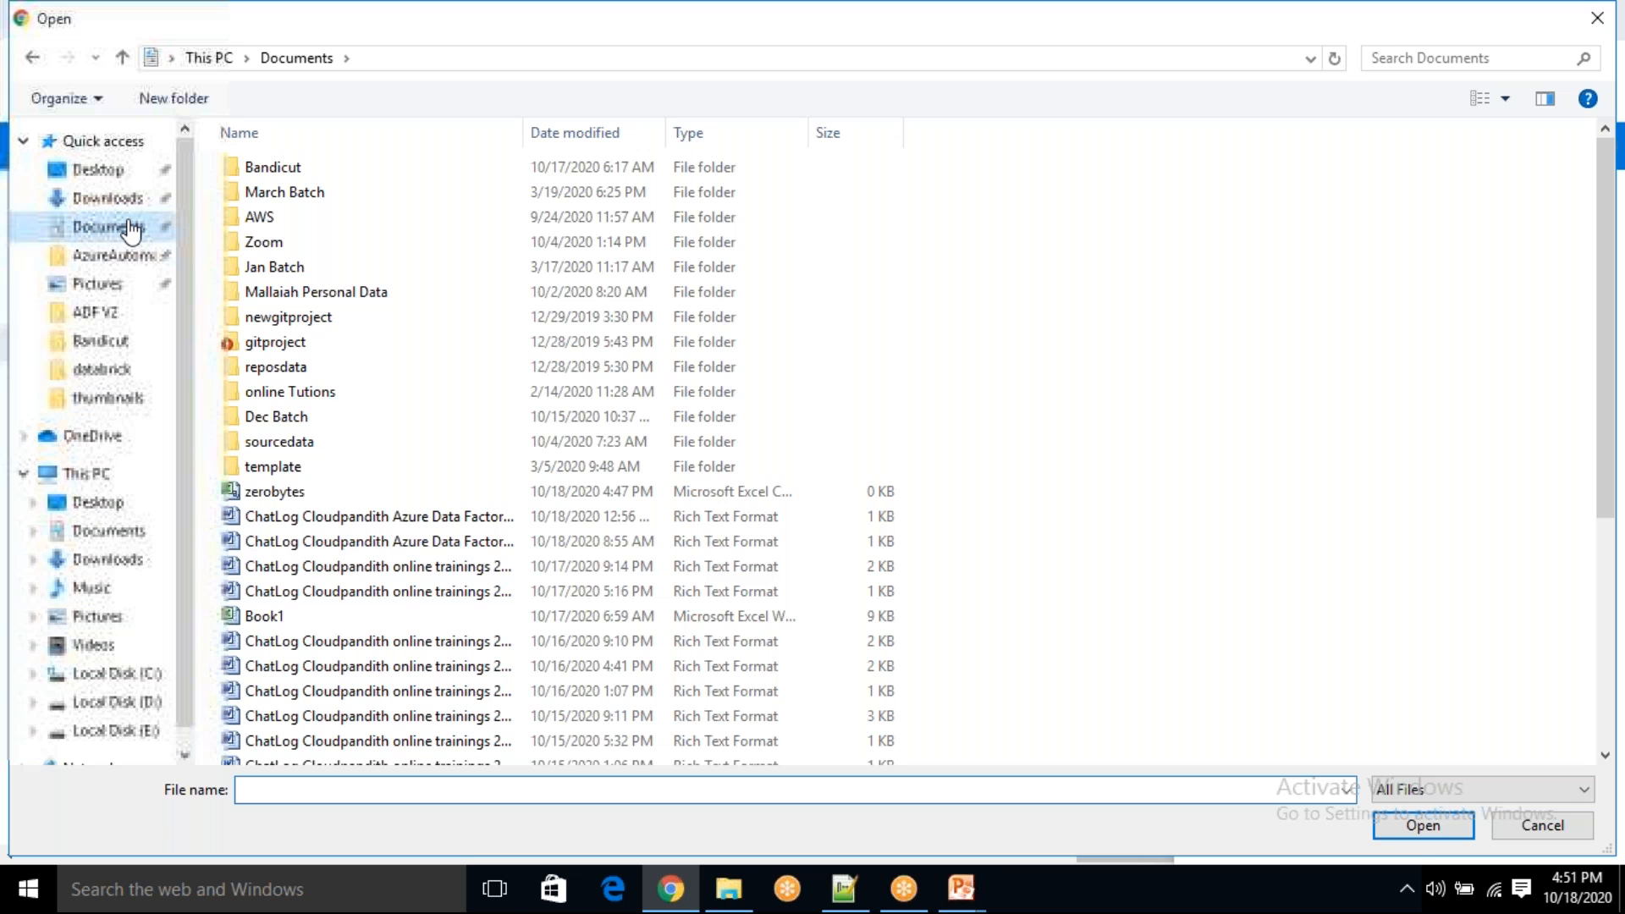
left_click(289, 493)
left_click(1423, 827)
scroll(1302, 658, "down", 3)
left_click(1199, 779)
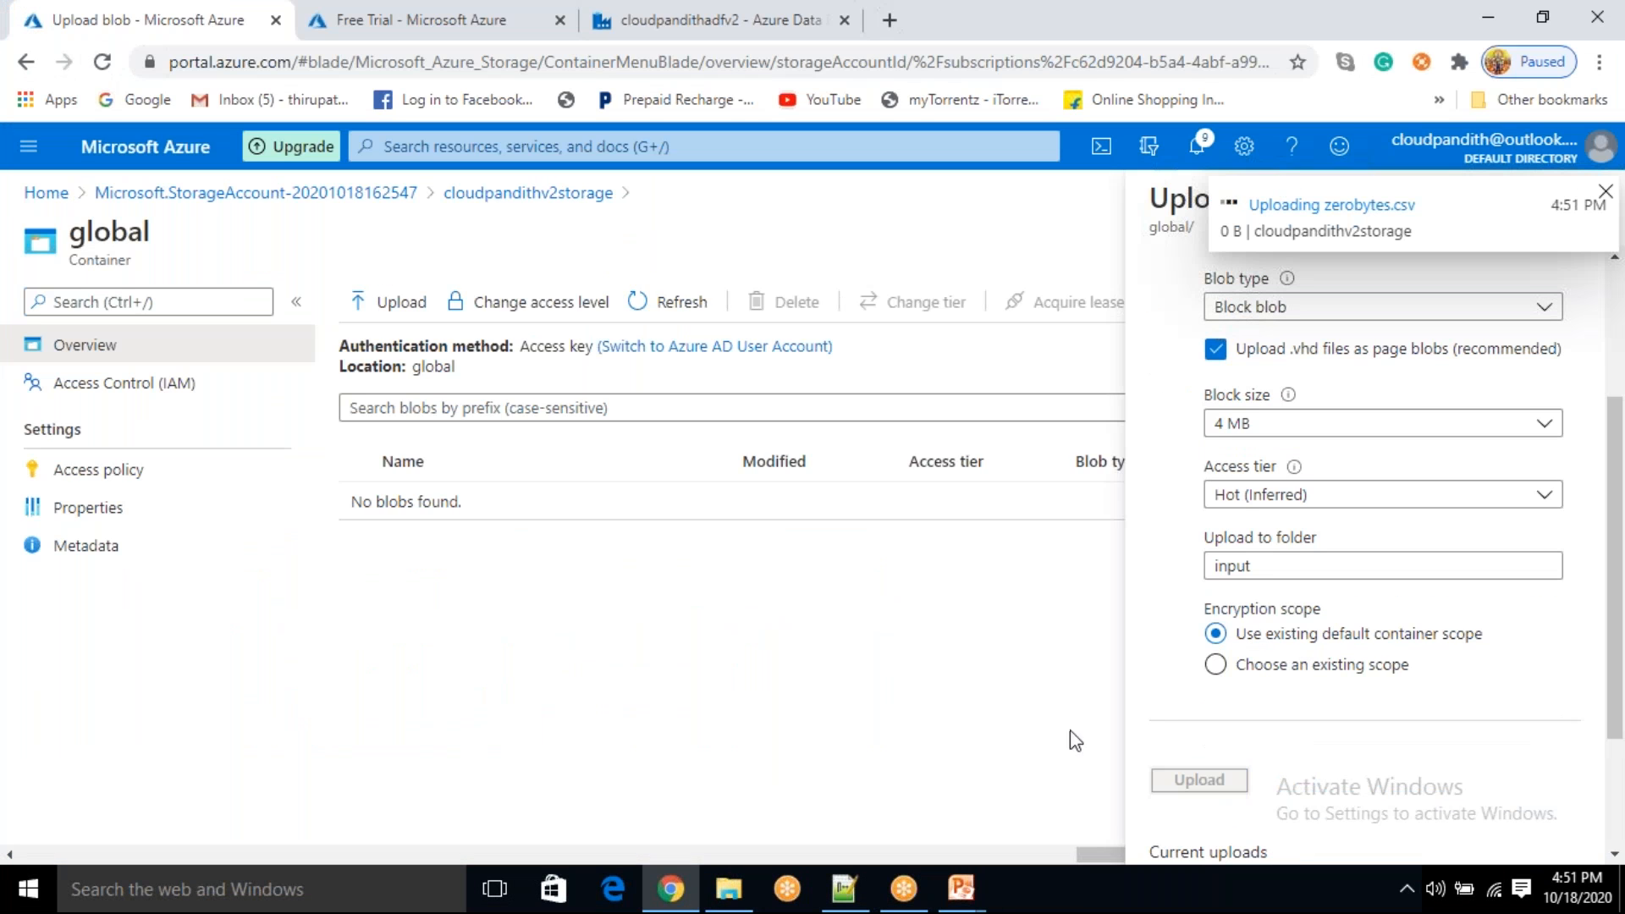
- Refresh the triggered pipeline runs in the Data Factory monitor to check whether the upload started pipeline1
left_click(638, 26)
left_click(790, 245)
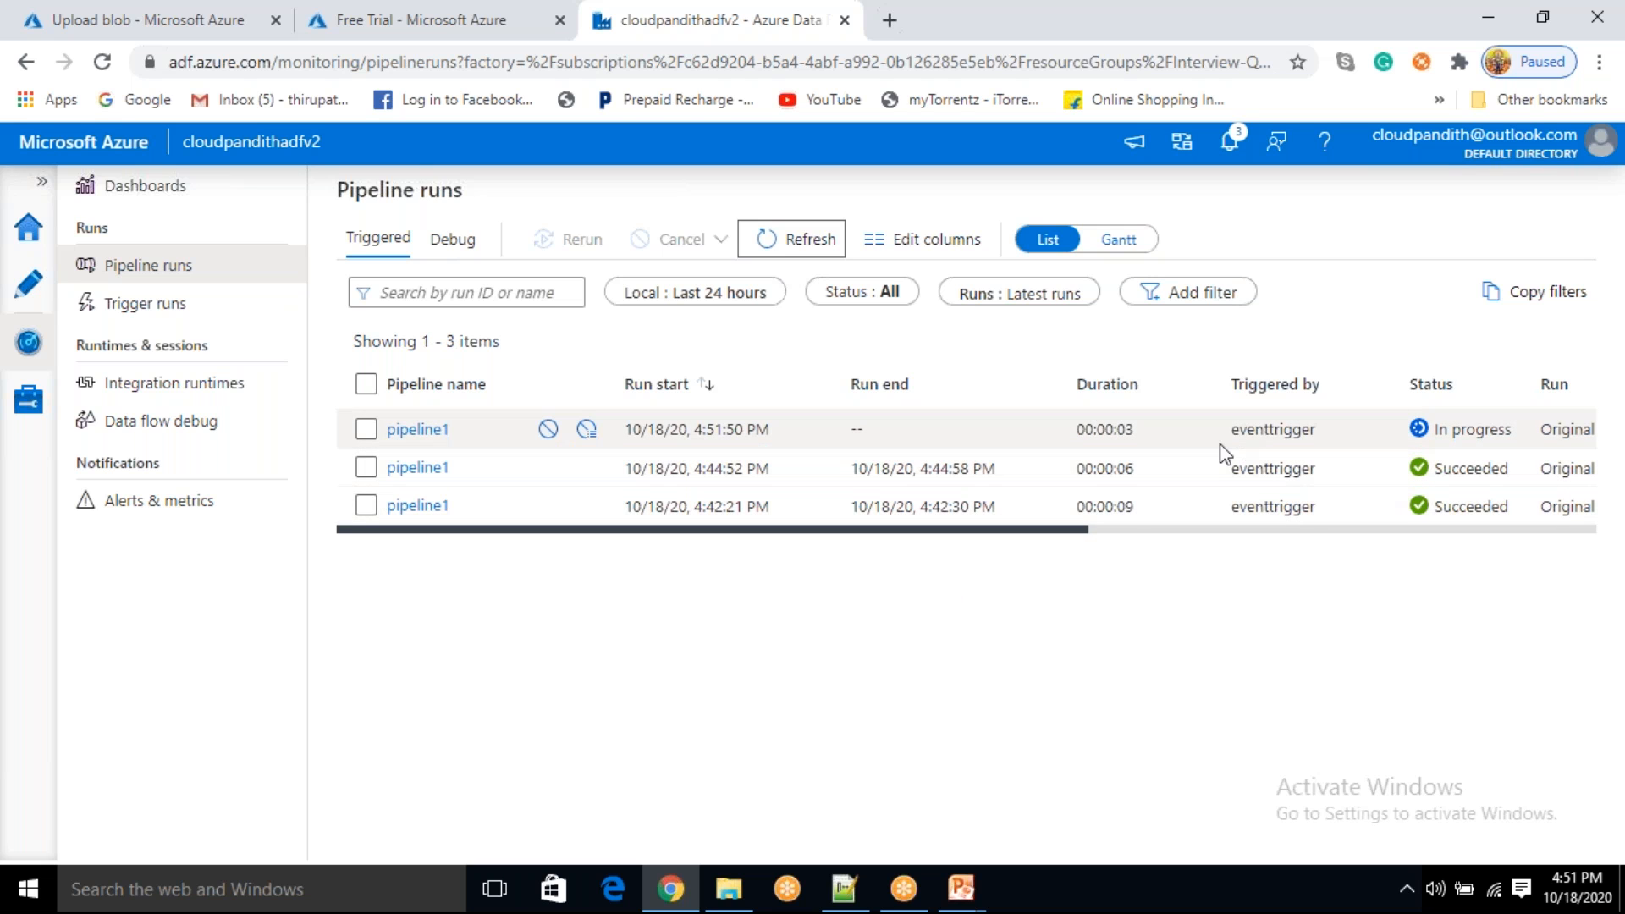
left_click(800, 239)
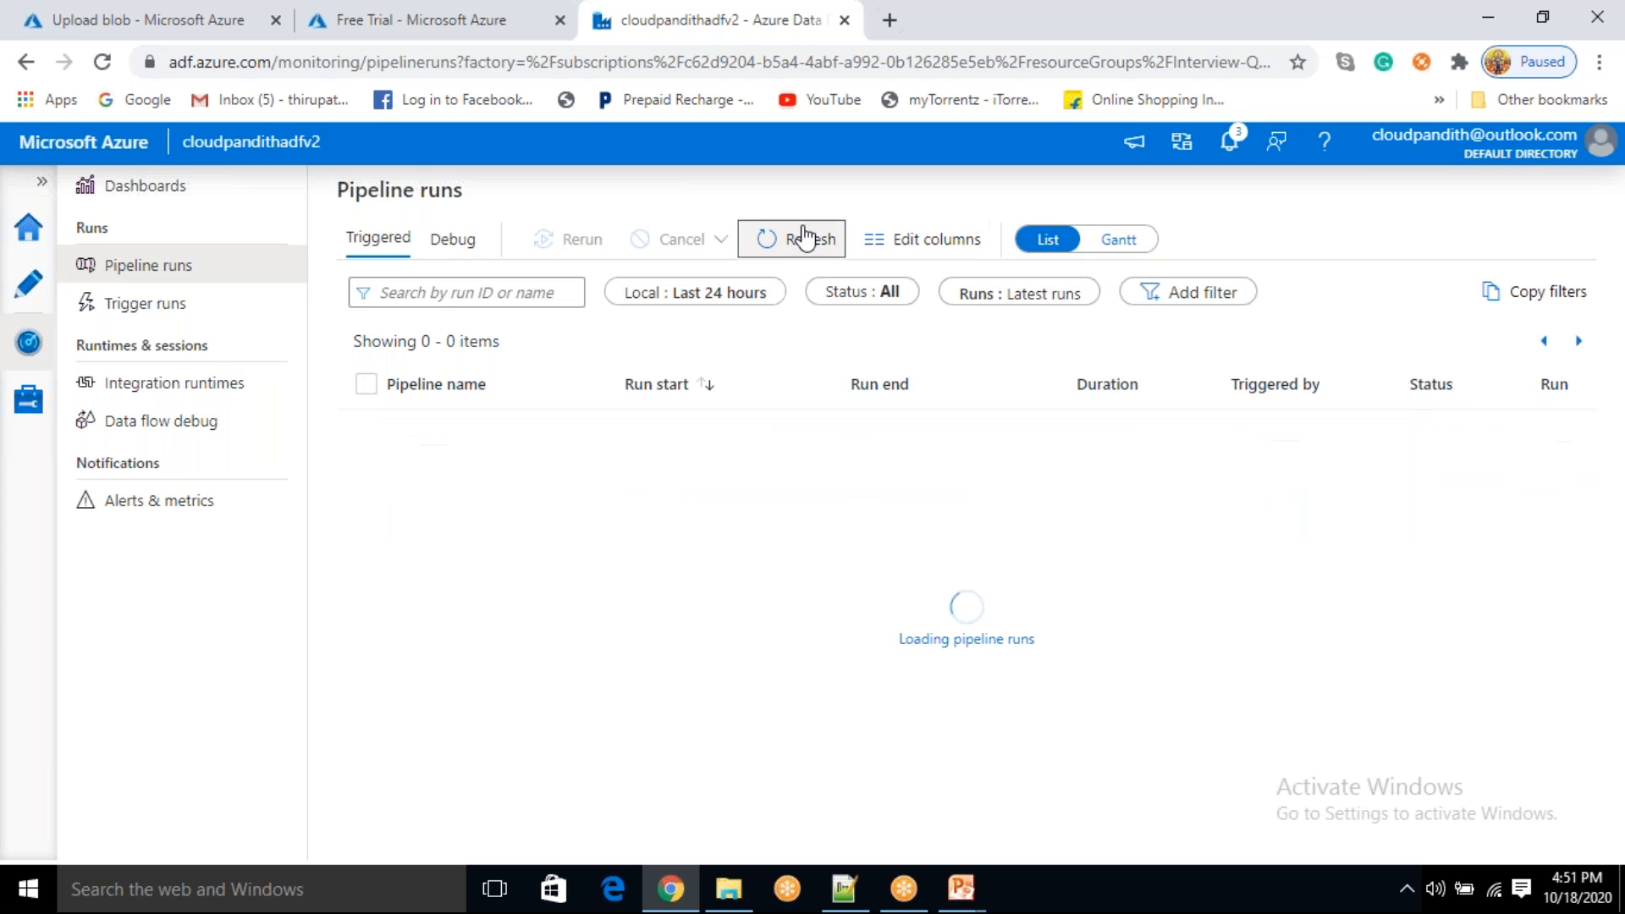
left_click(798, 239)
- Delete zerobytes.csv from the input folder of the global container in the Azure portal
left_click(224, 22)
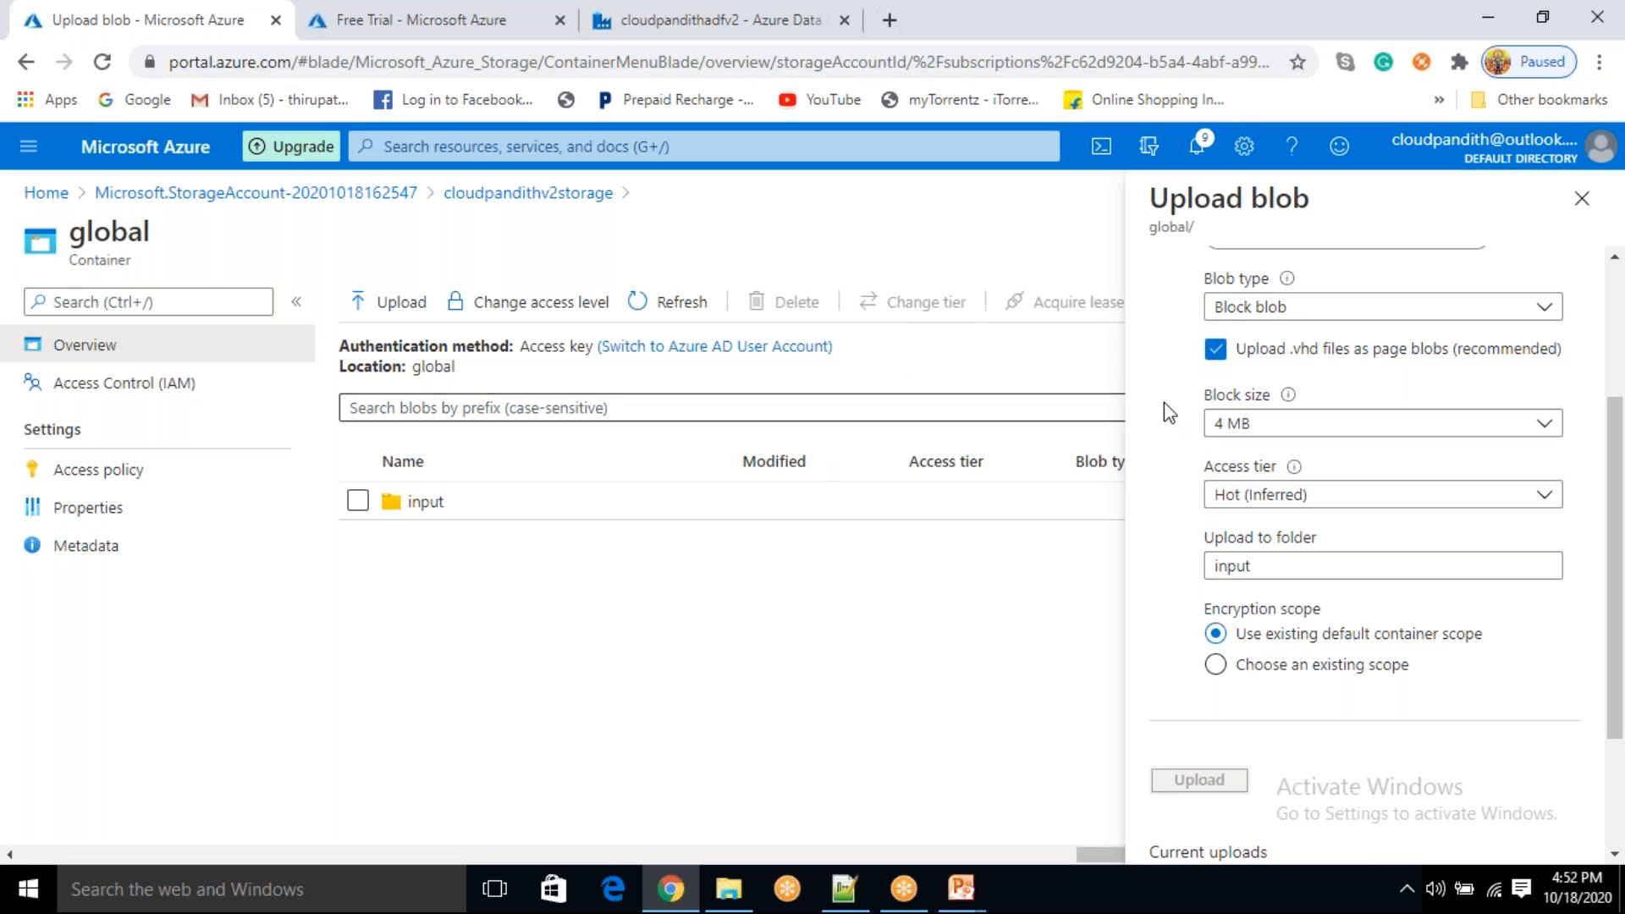
left_click(1588, 204)
left_click(434, 367)
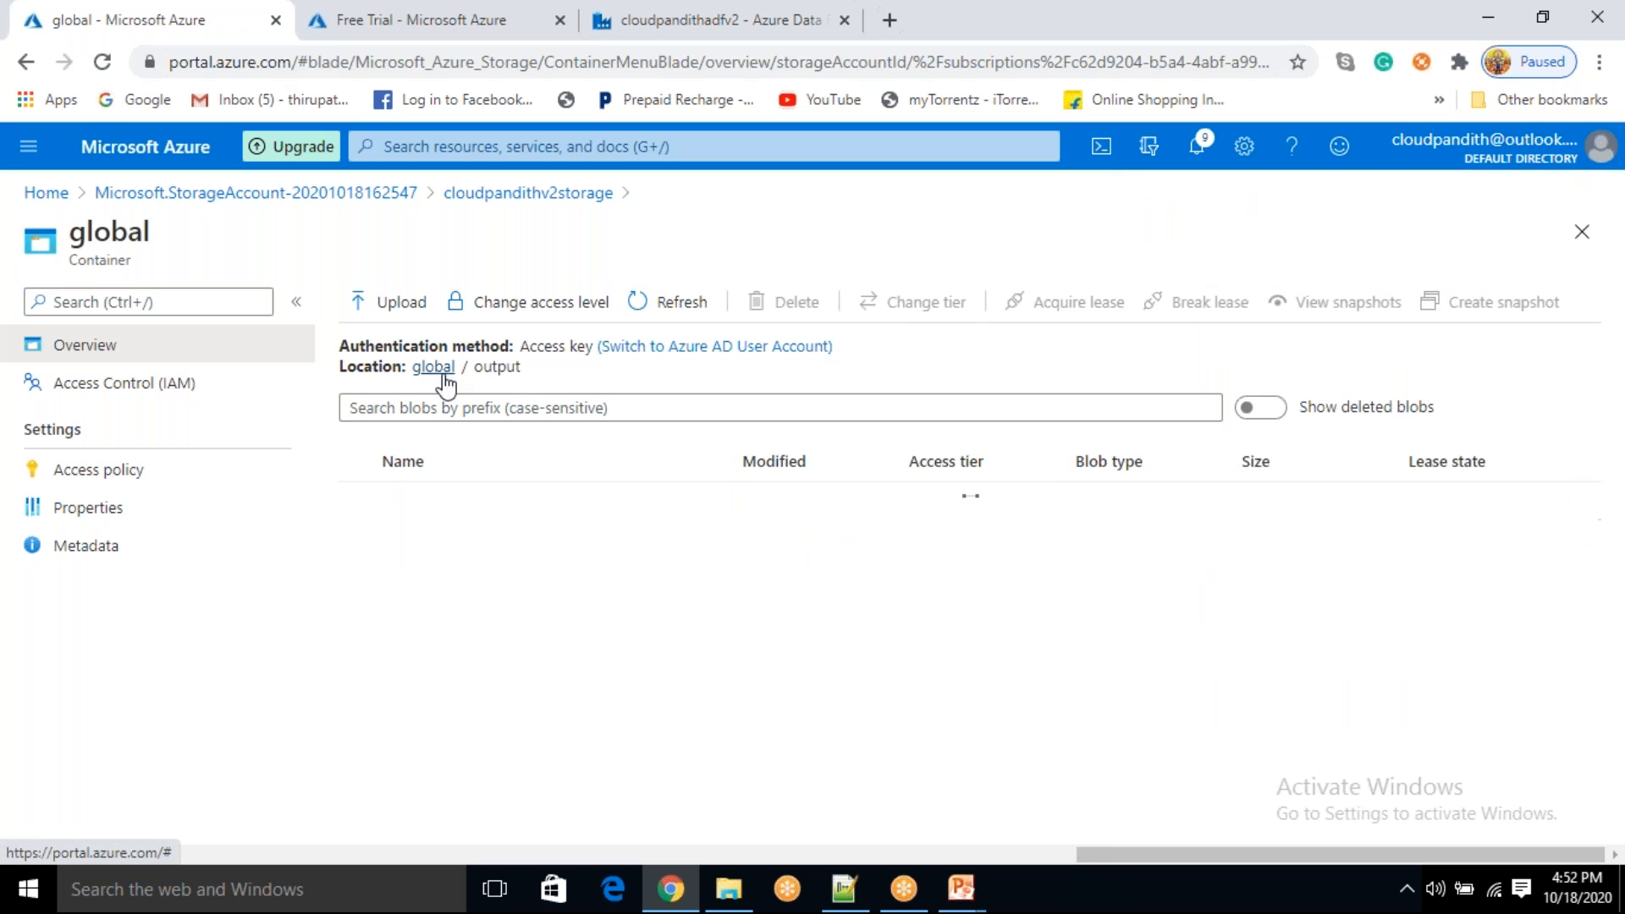
left_click(428, 500)
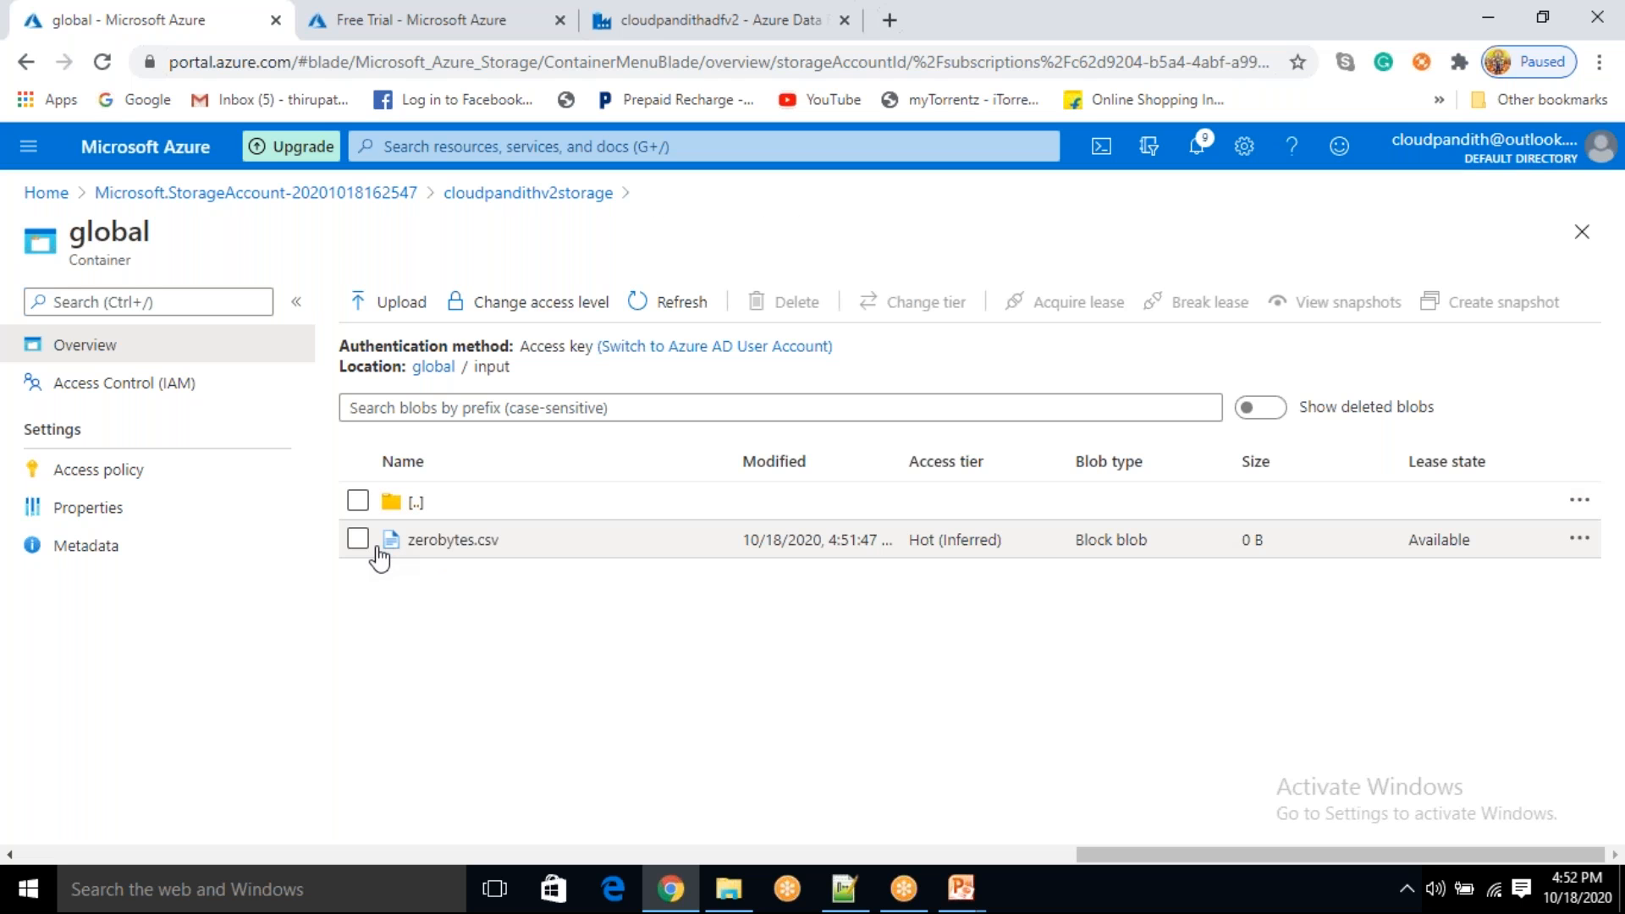
left_click(358, 541)
left_click(784, 302)
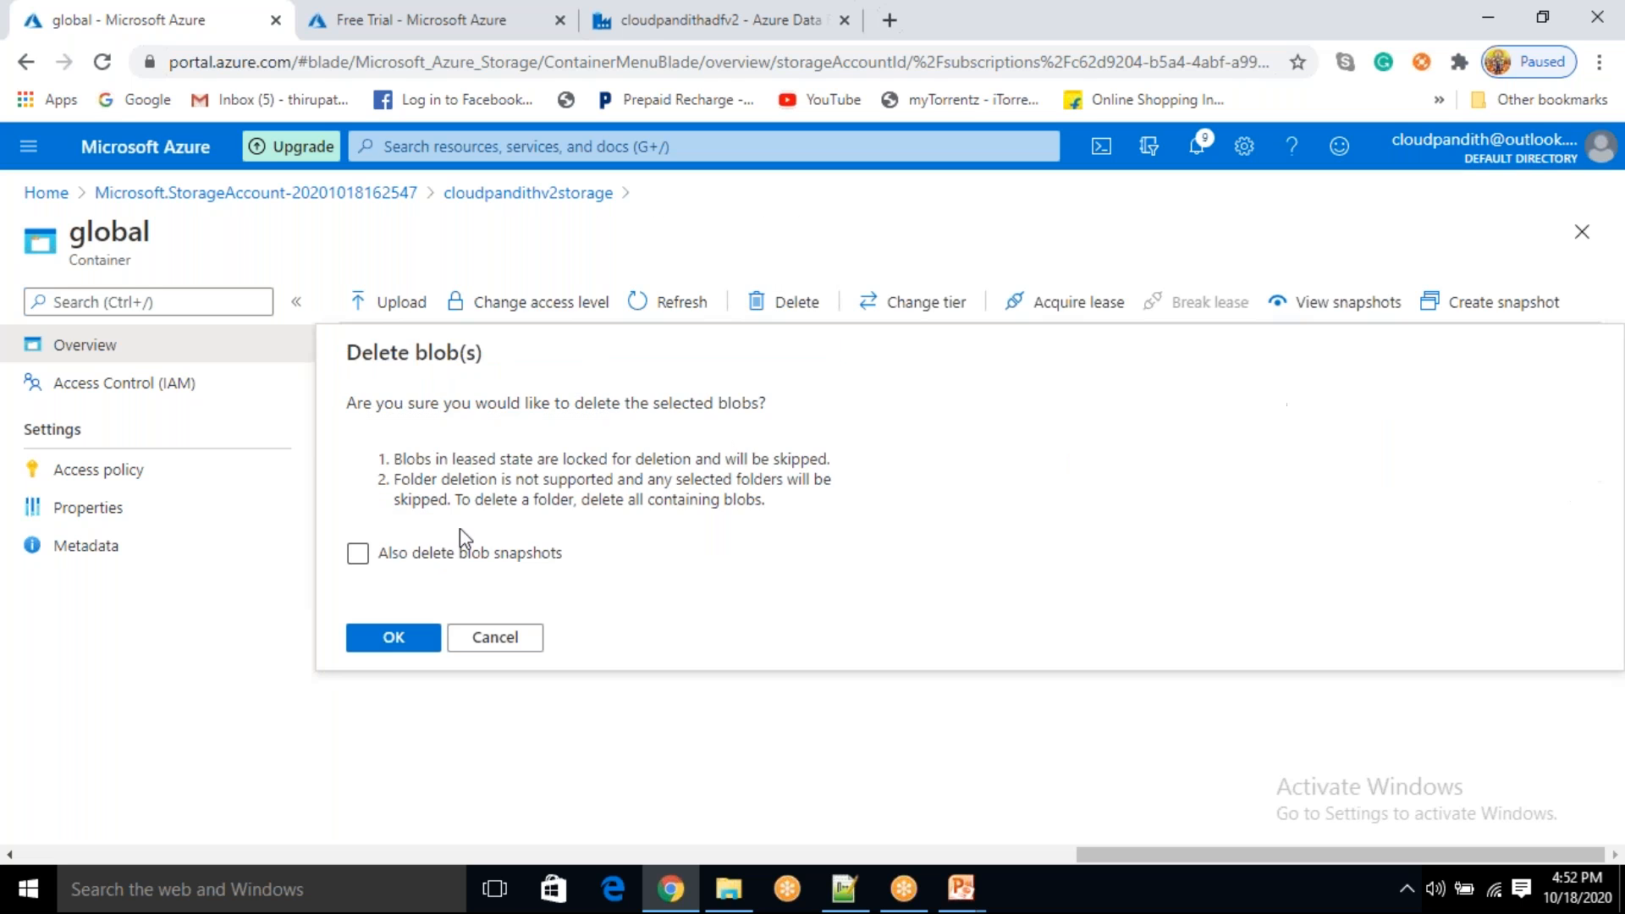
left_click(394, 637)
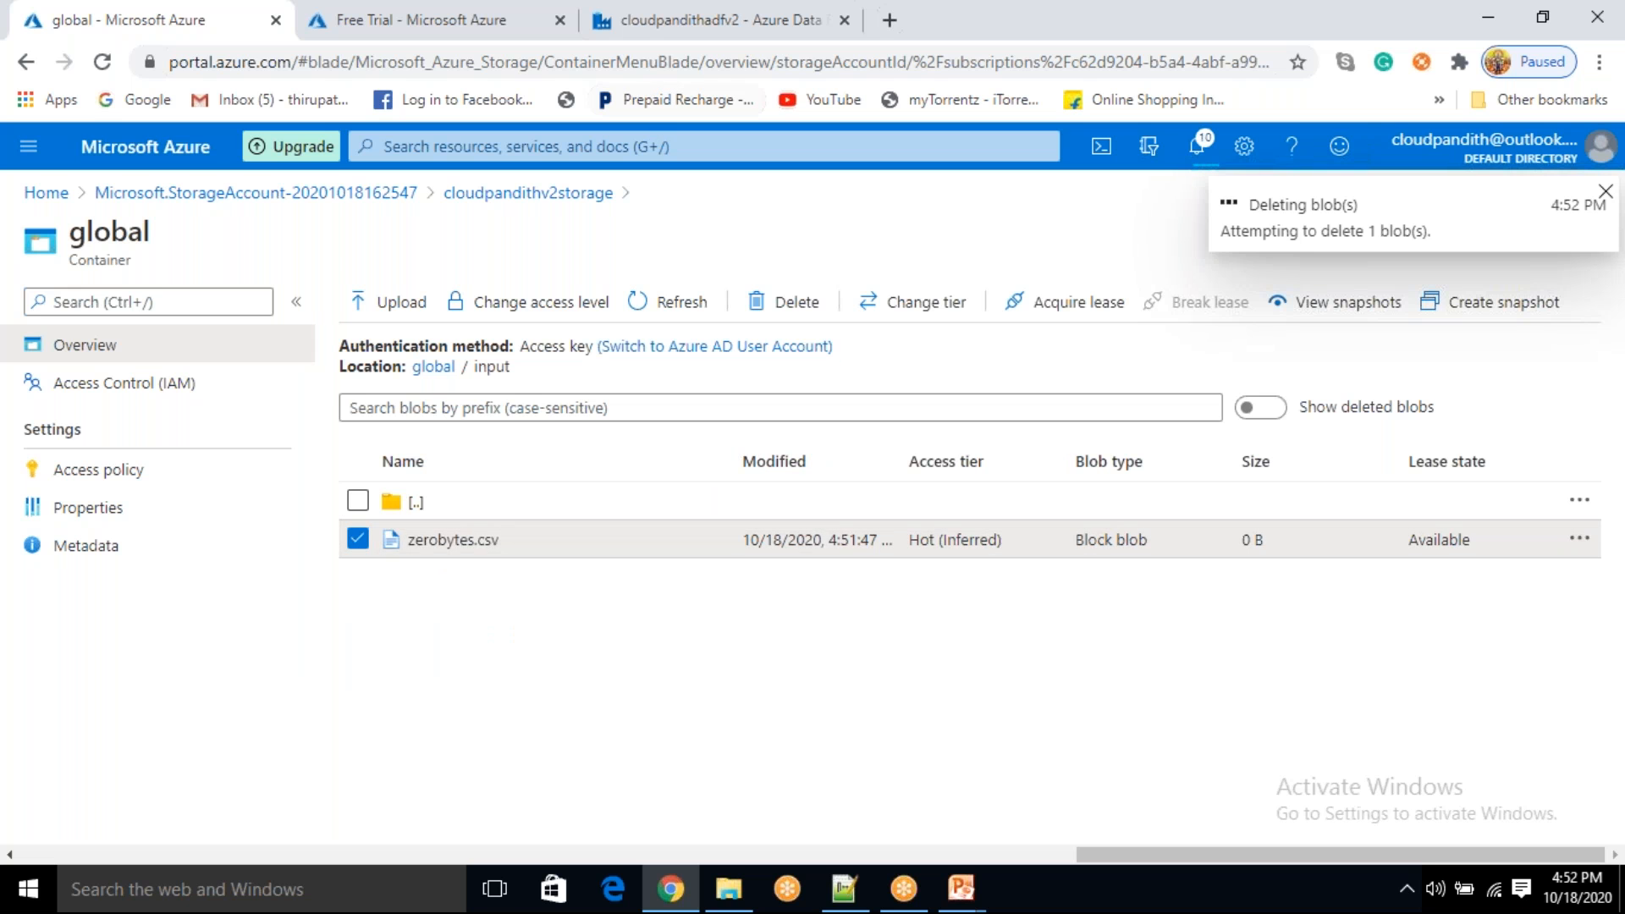
- Refresh the Data Factory pipeline runs to check whether deleting the blob triggered pipeline1
left_click(650, 21)
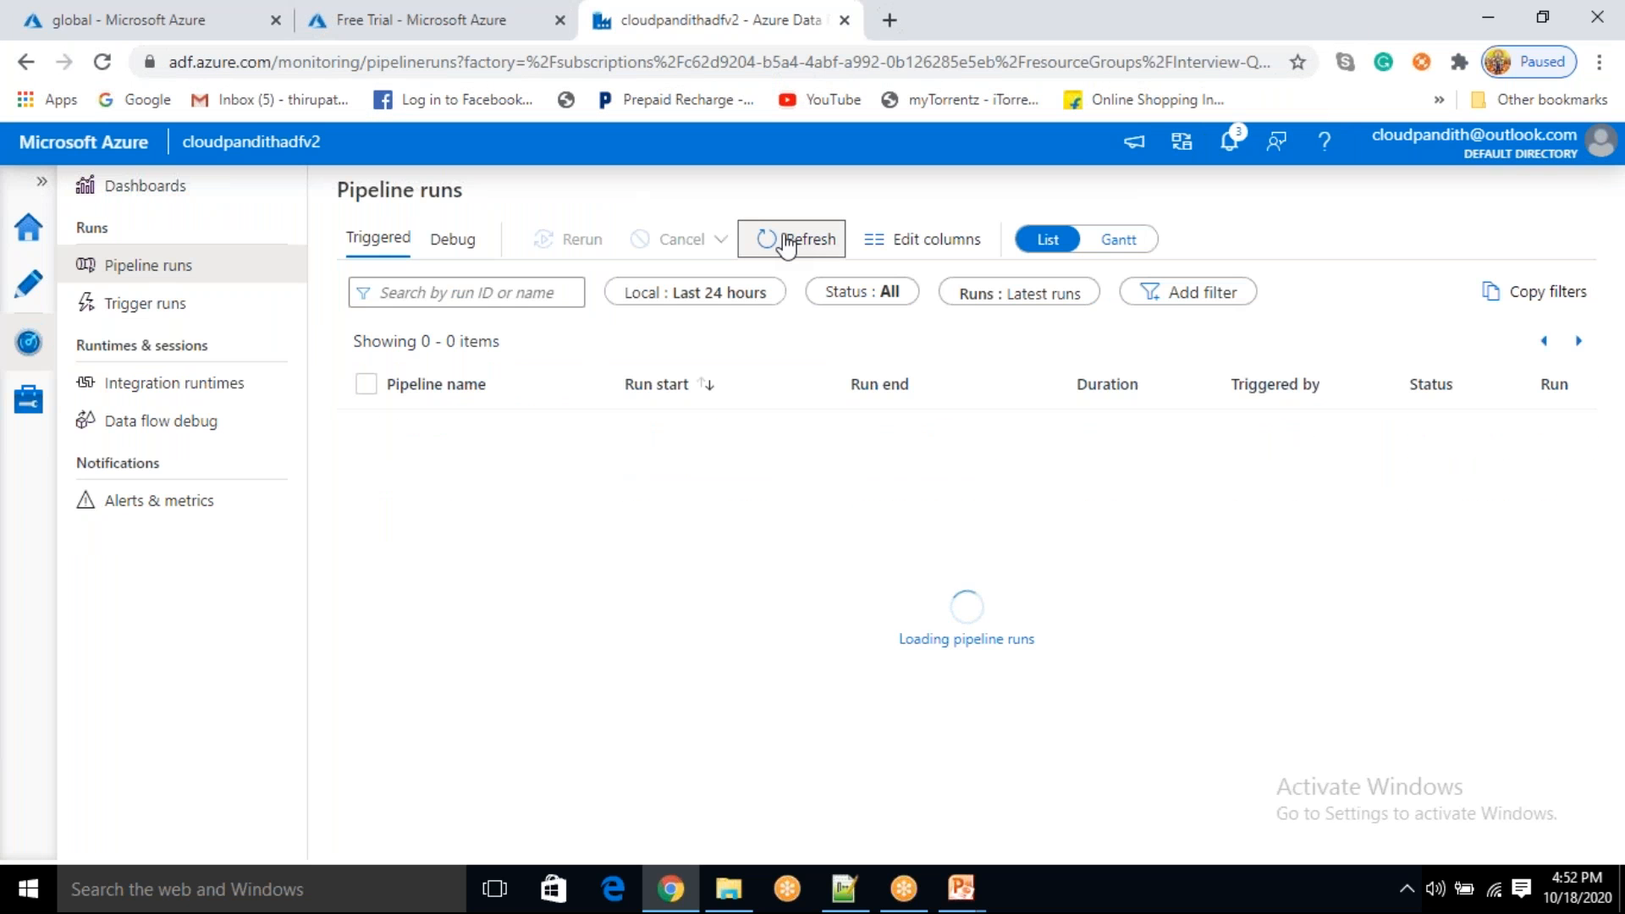
left_click(787, 241)
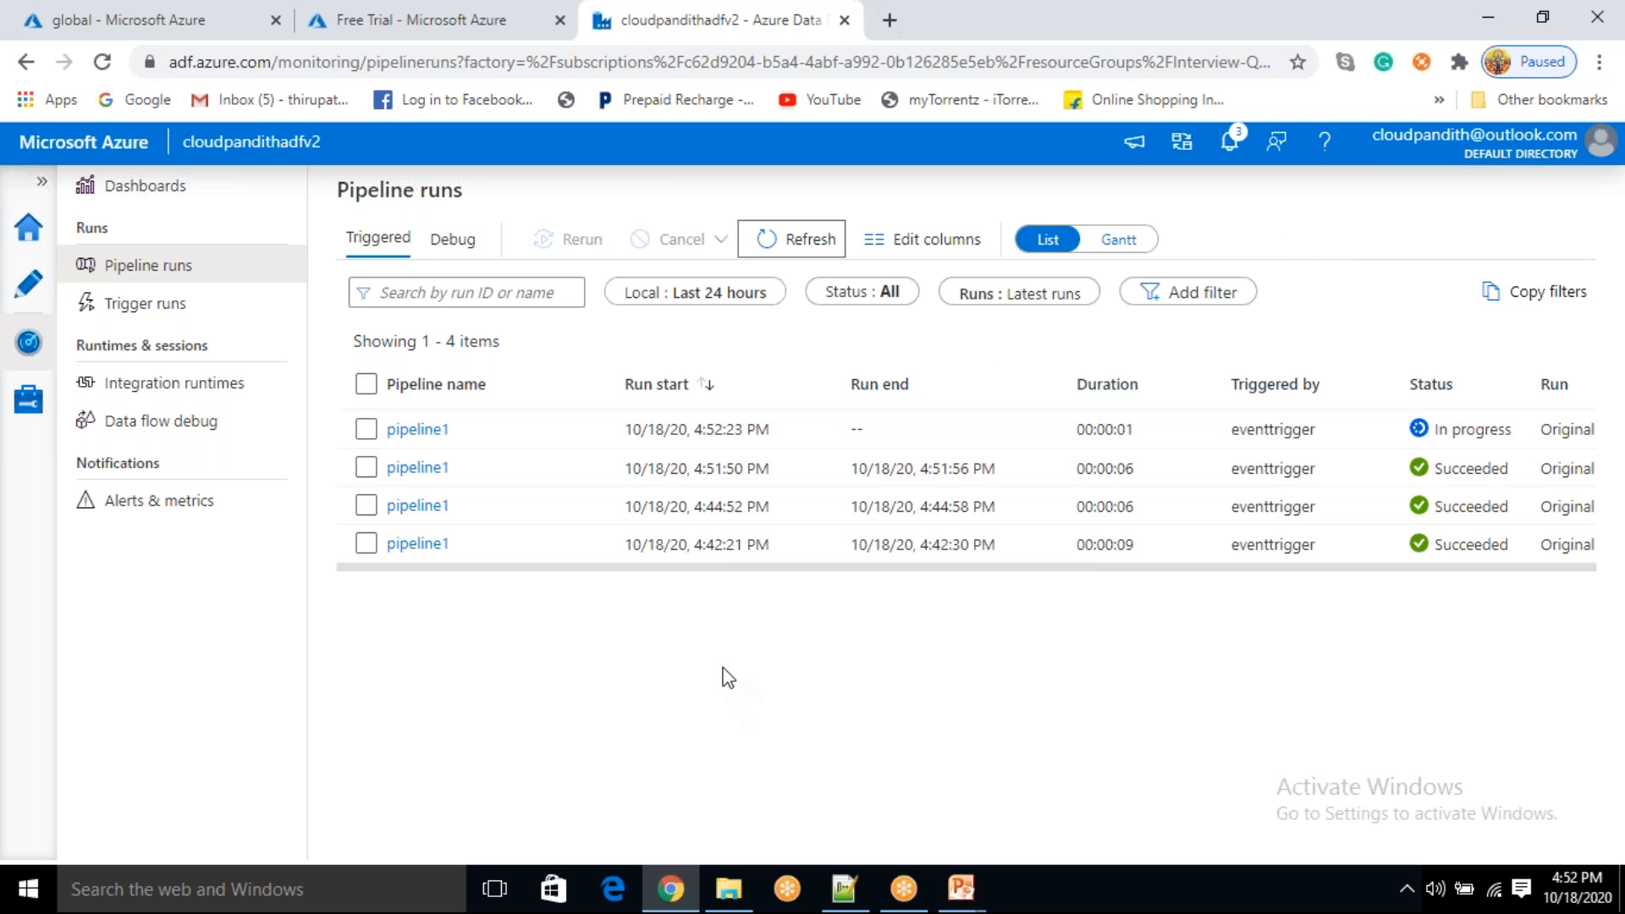
left_click(1133, 32)
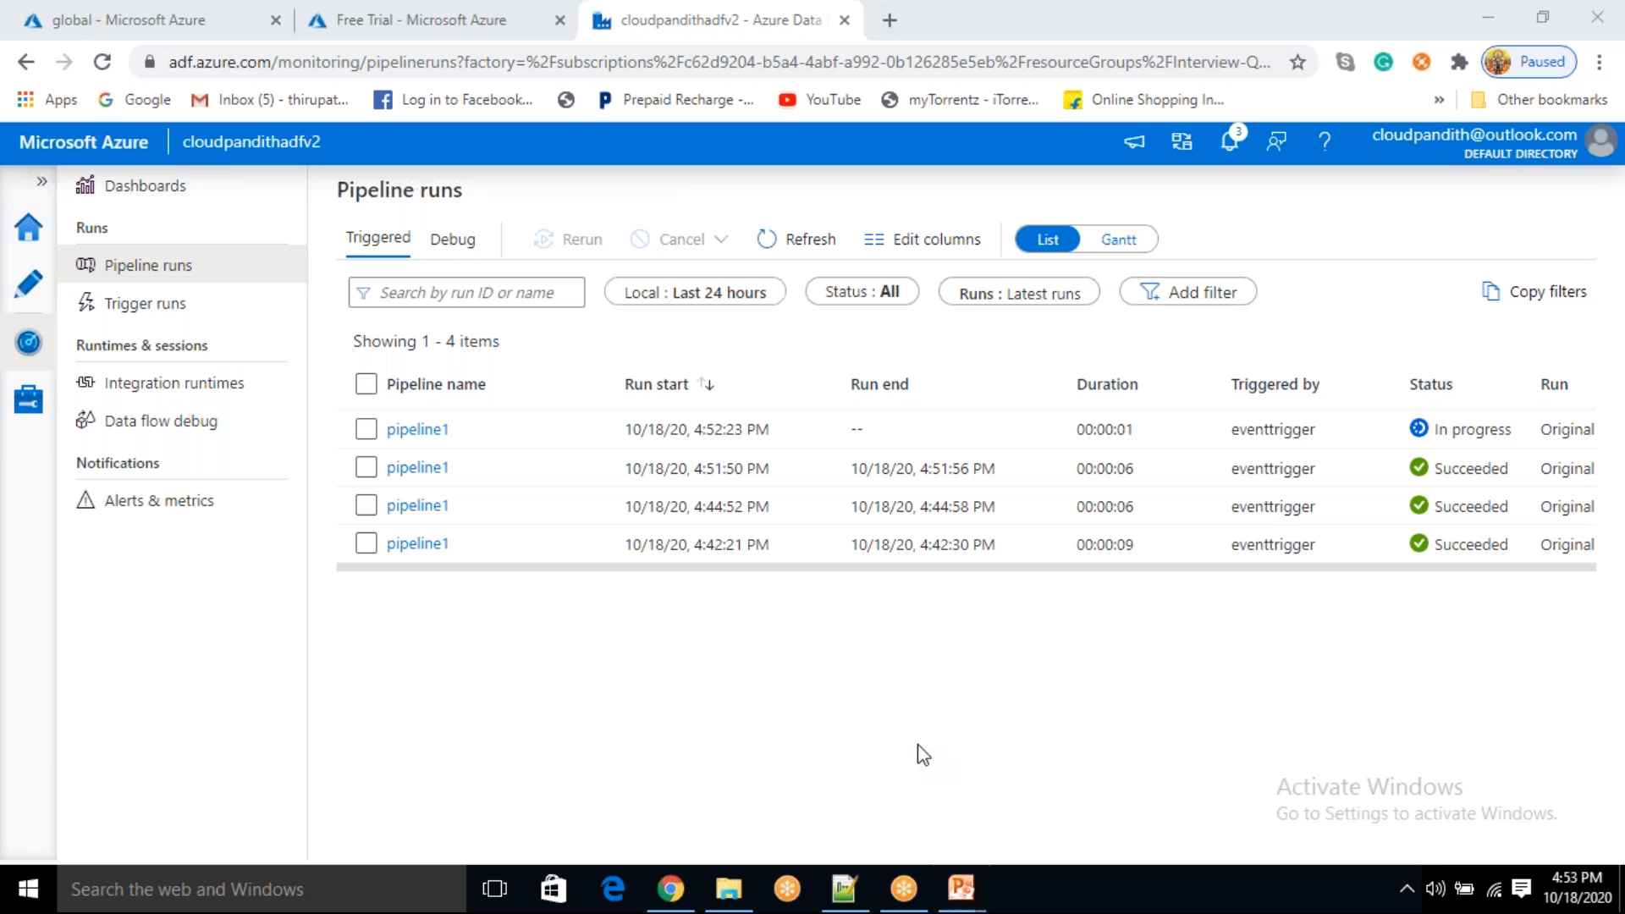
- Review the demo topics on the PowerPoint agenda slide and return to the Data Factory monitor in Chrome
mouse_move(960, 904)
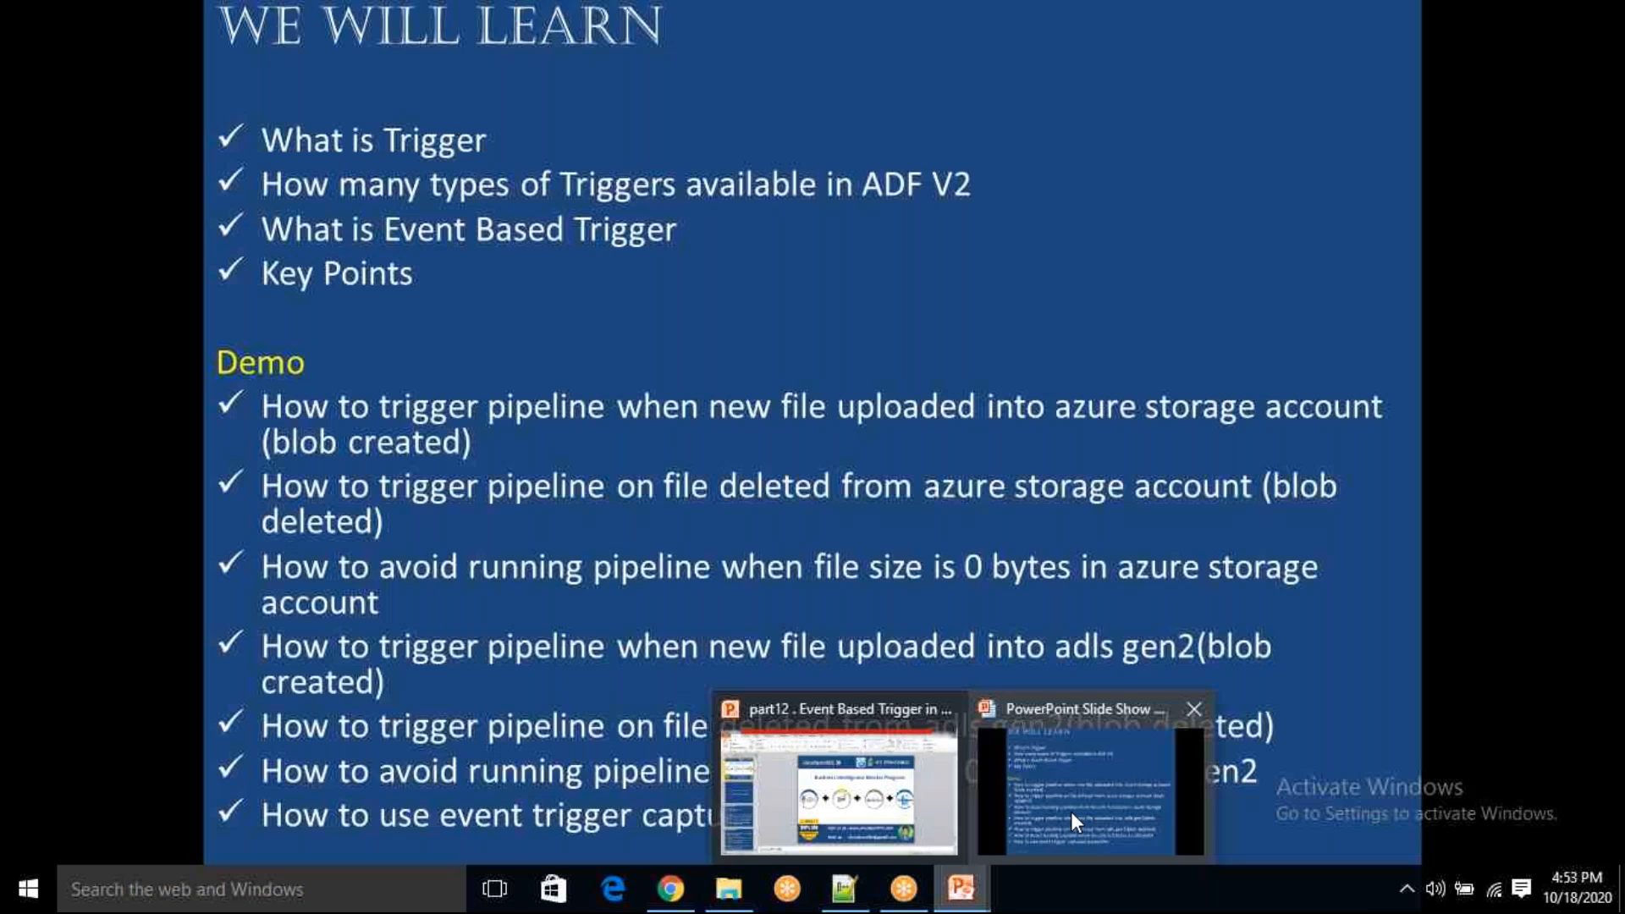
left_click(1069, 811)
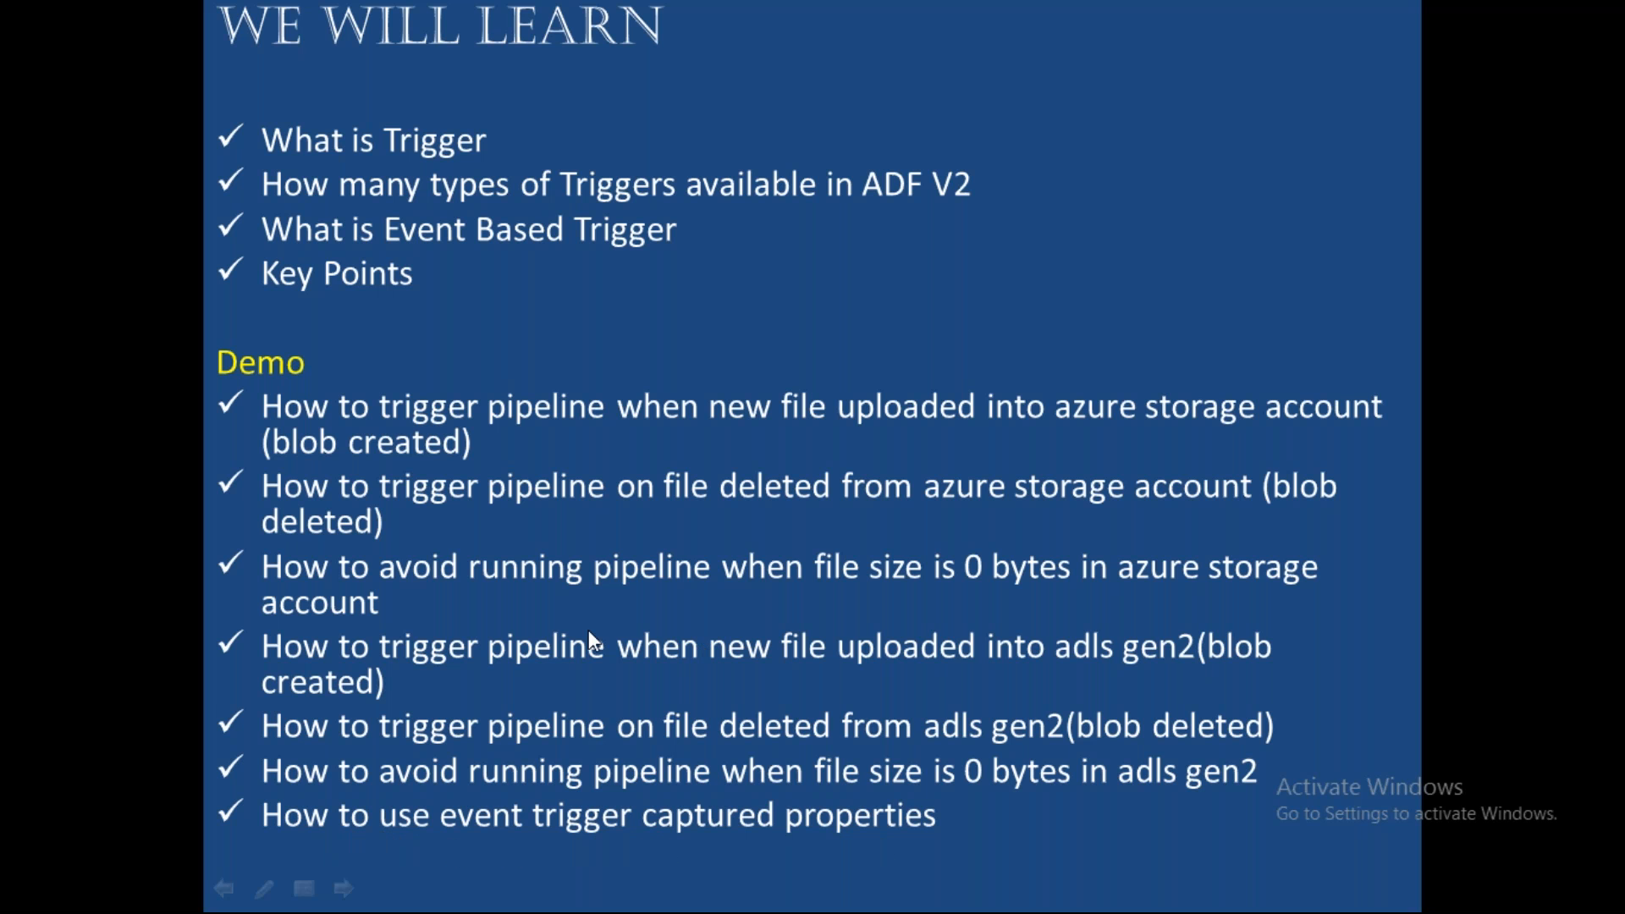
key("Escape")
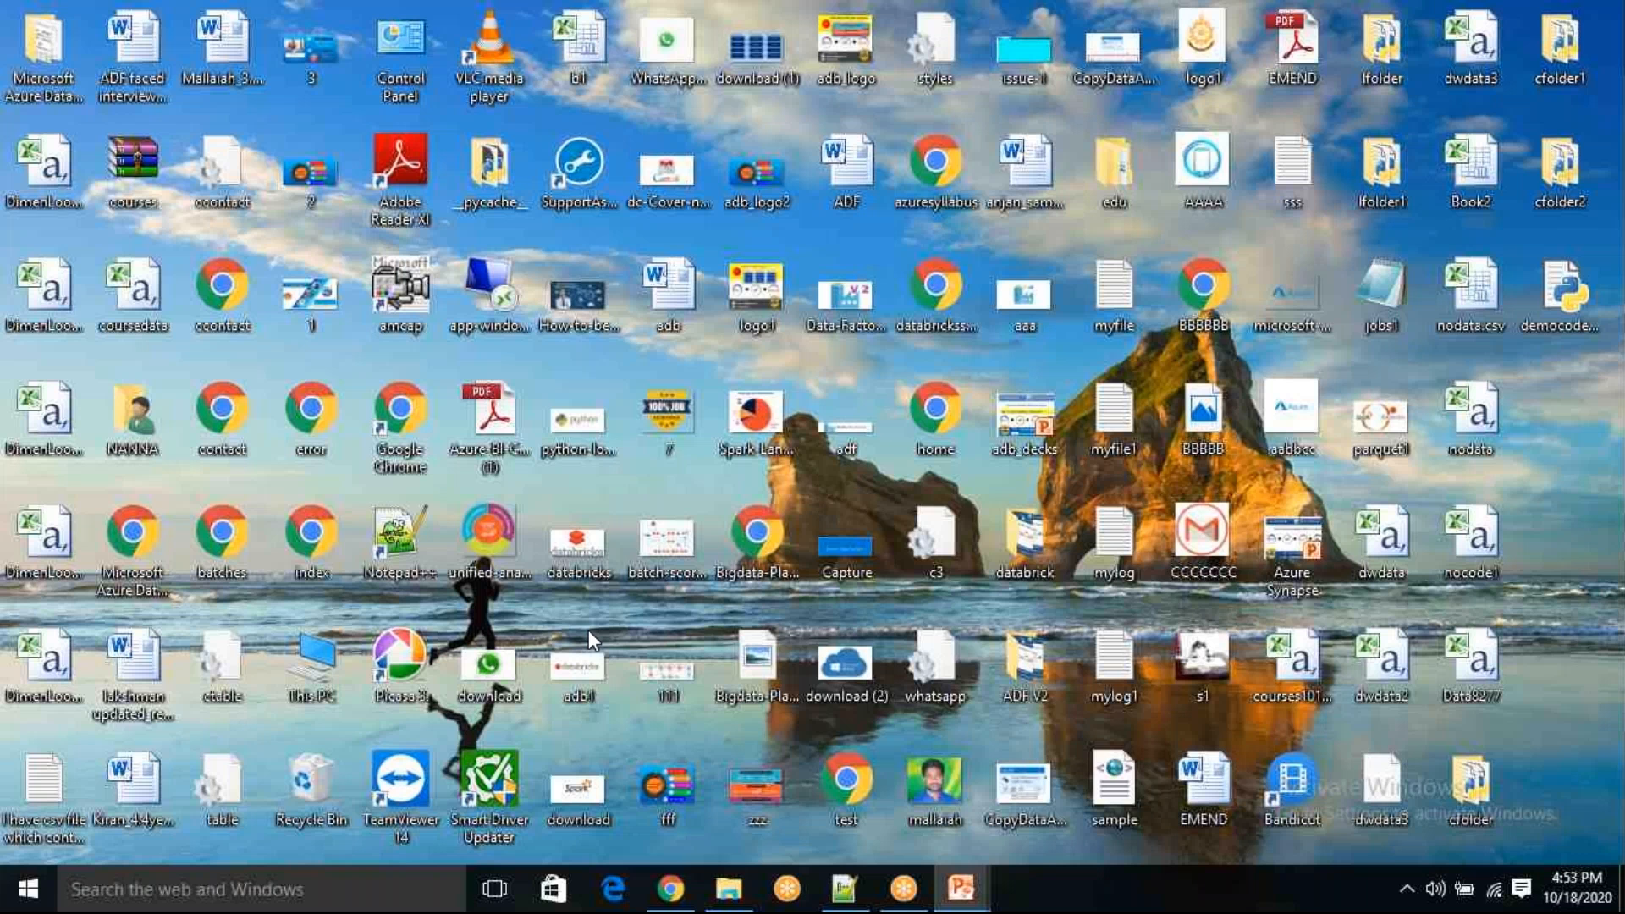
left_click(670, 888)
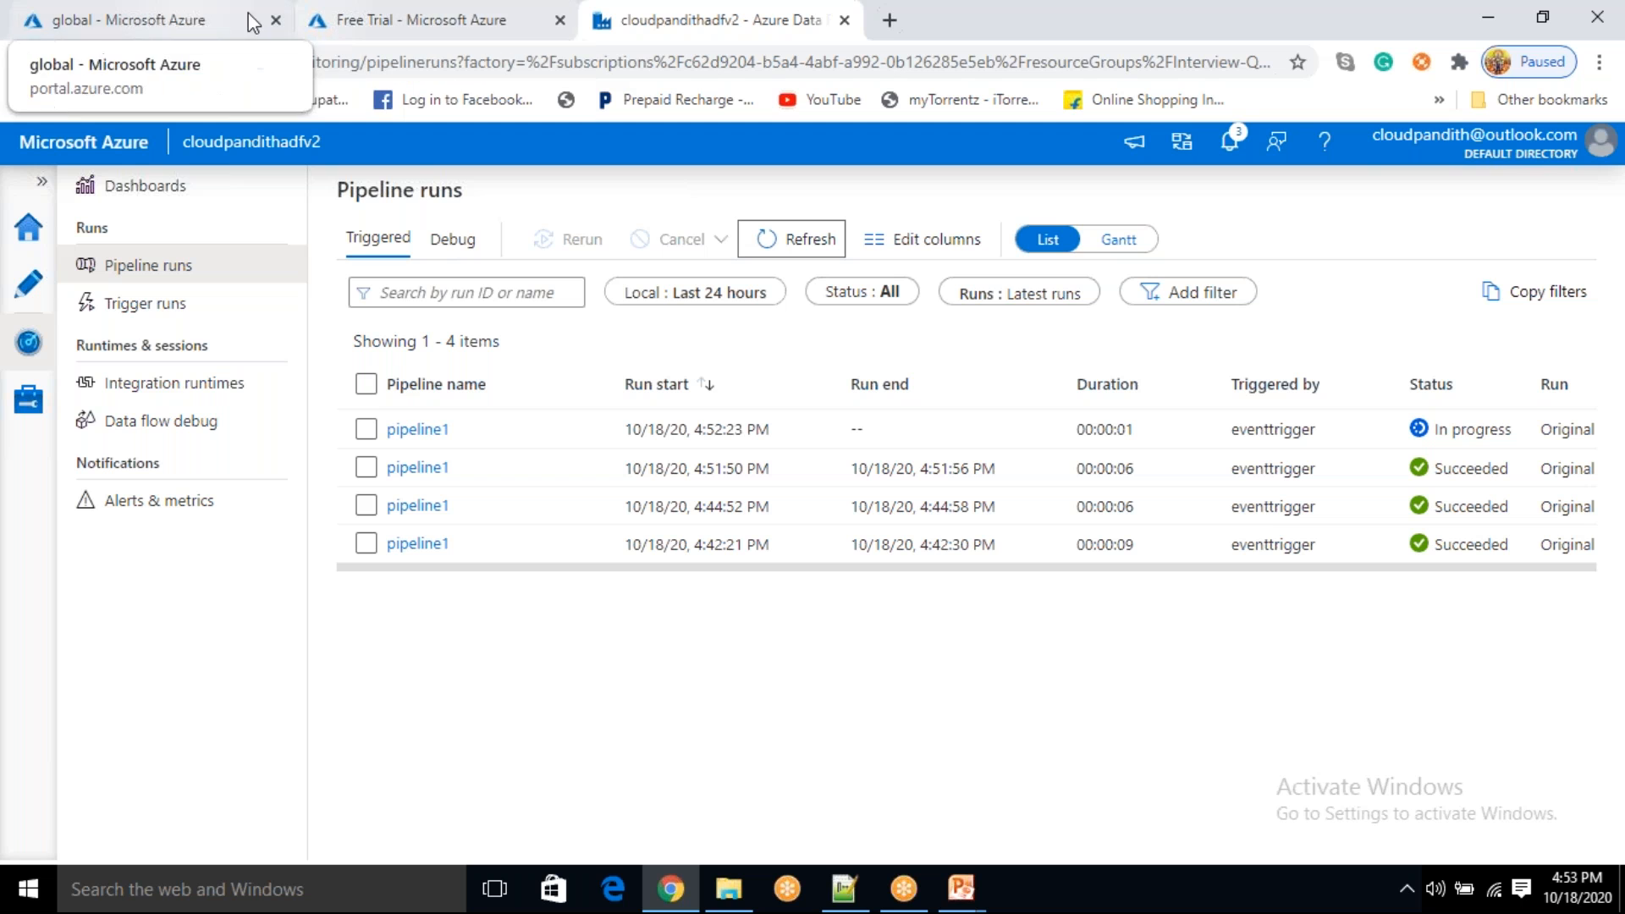
mouse_move(961, 888)
left_click(1017, 794)
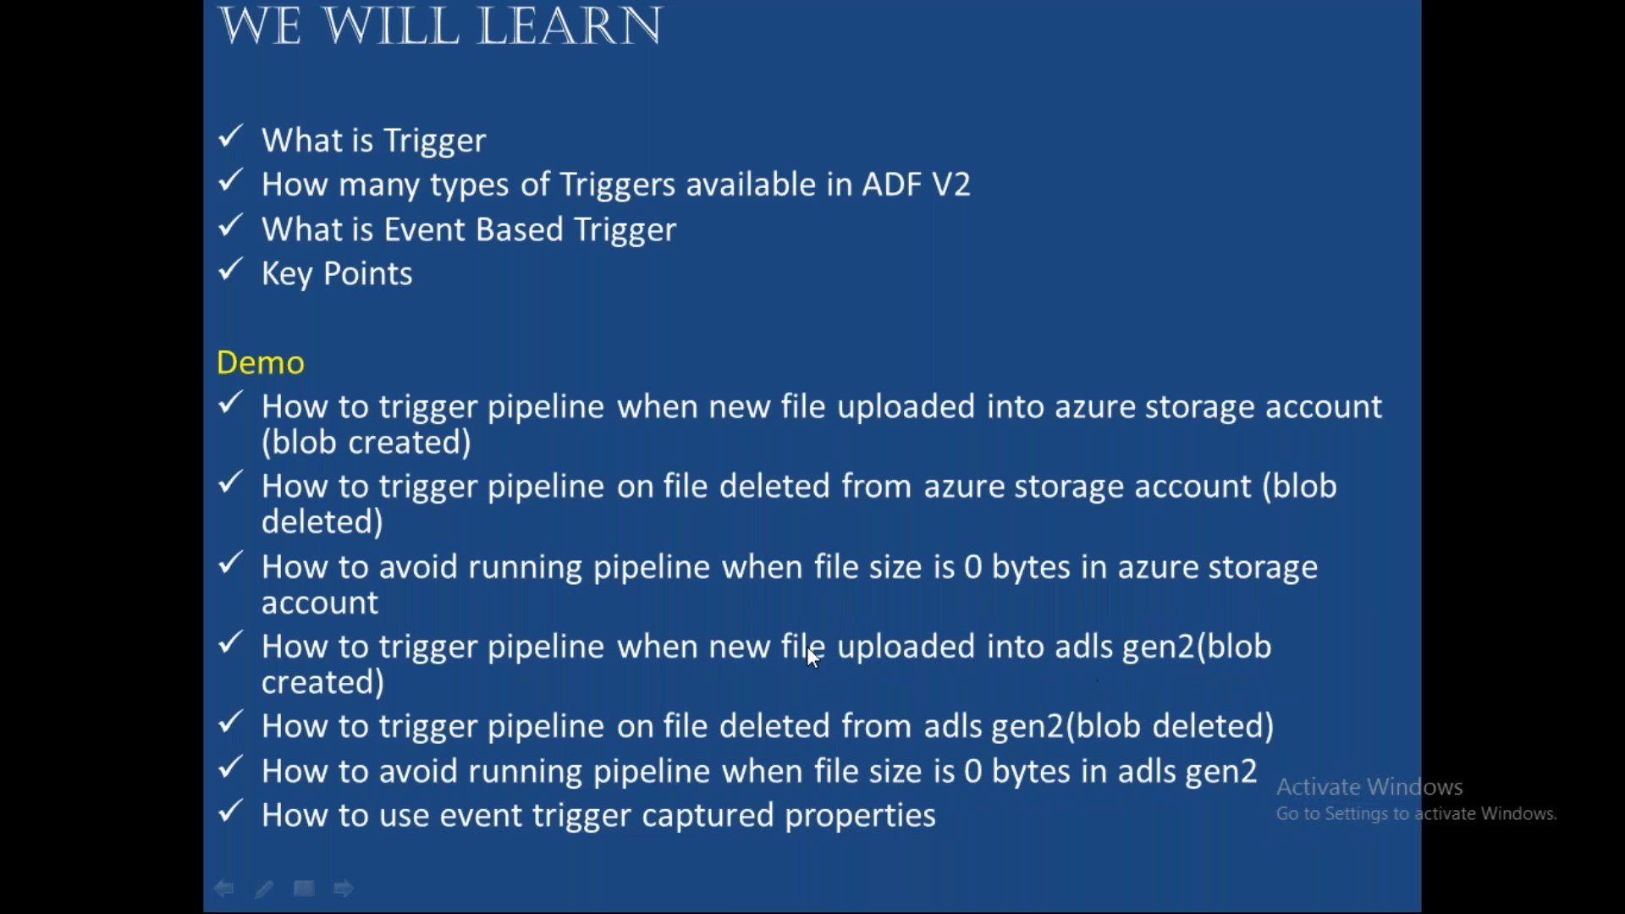
key("super+d")
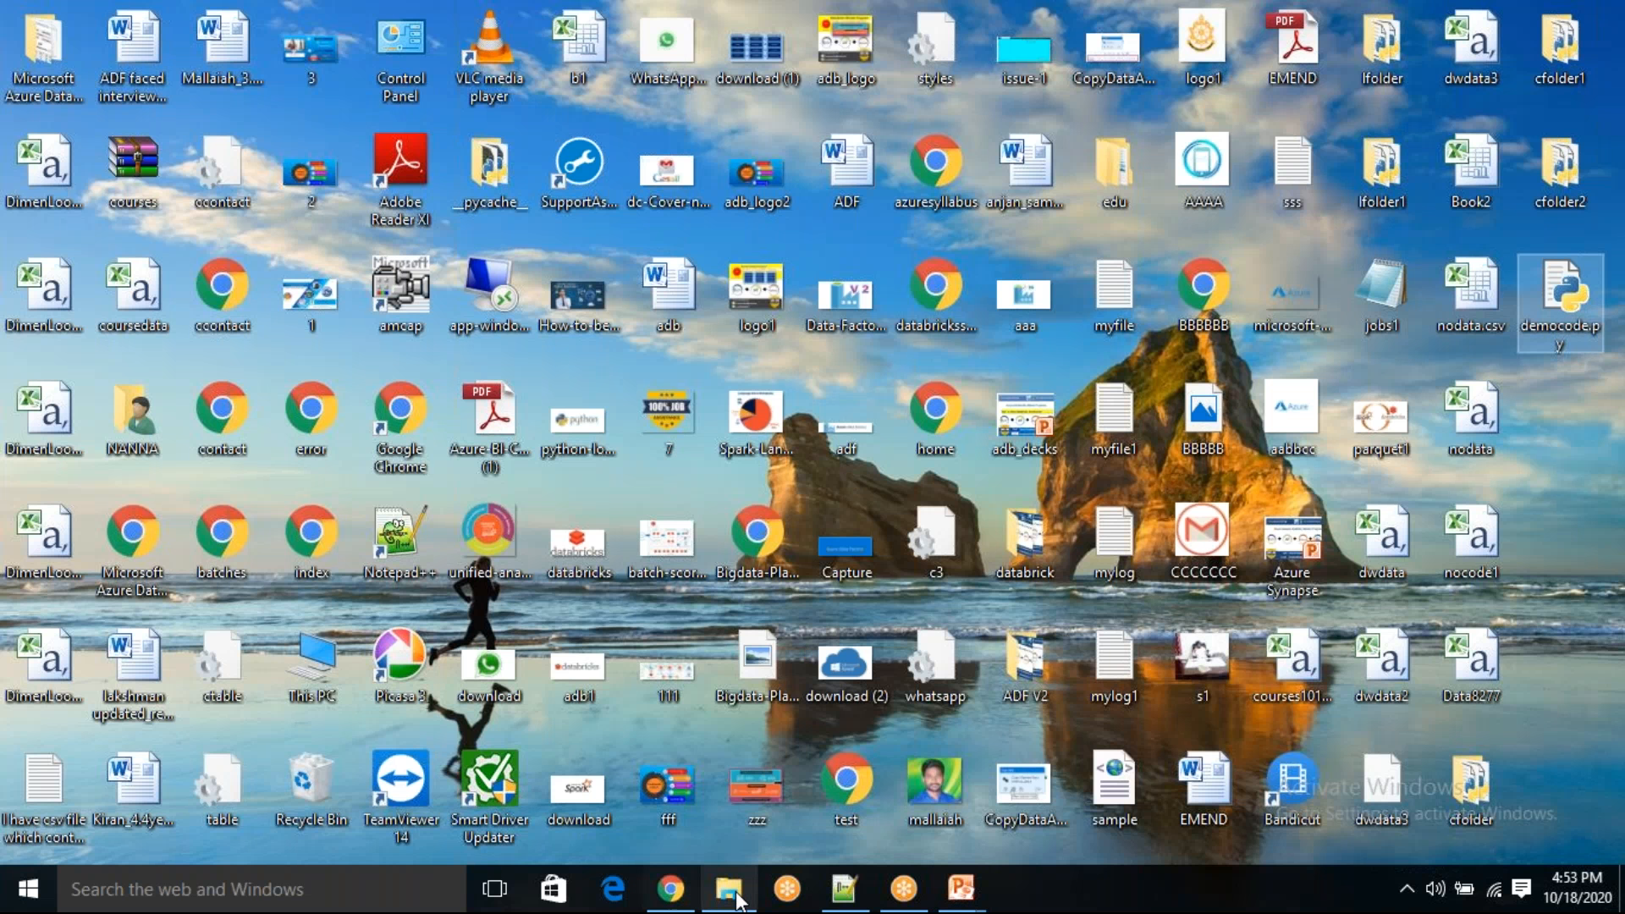
left_click(671, 888)
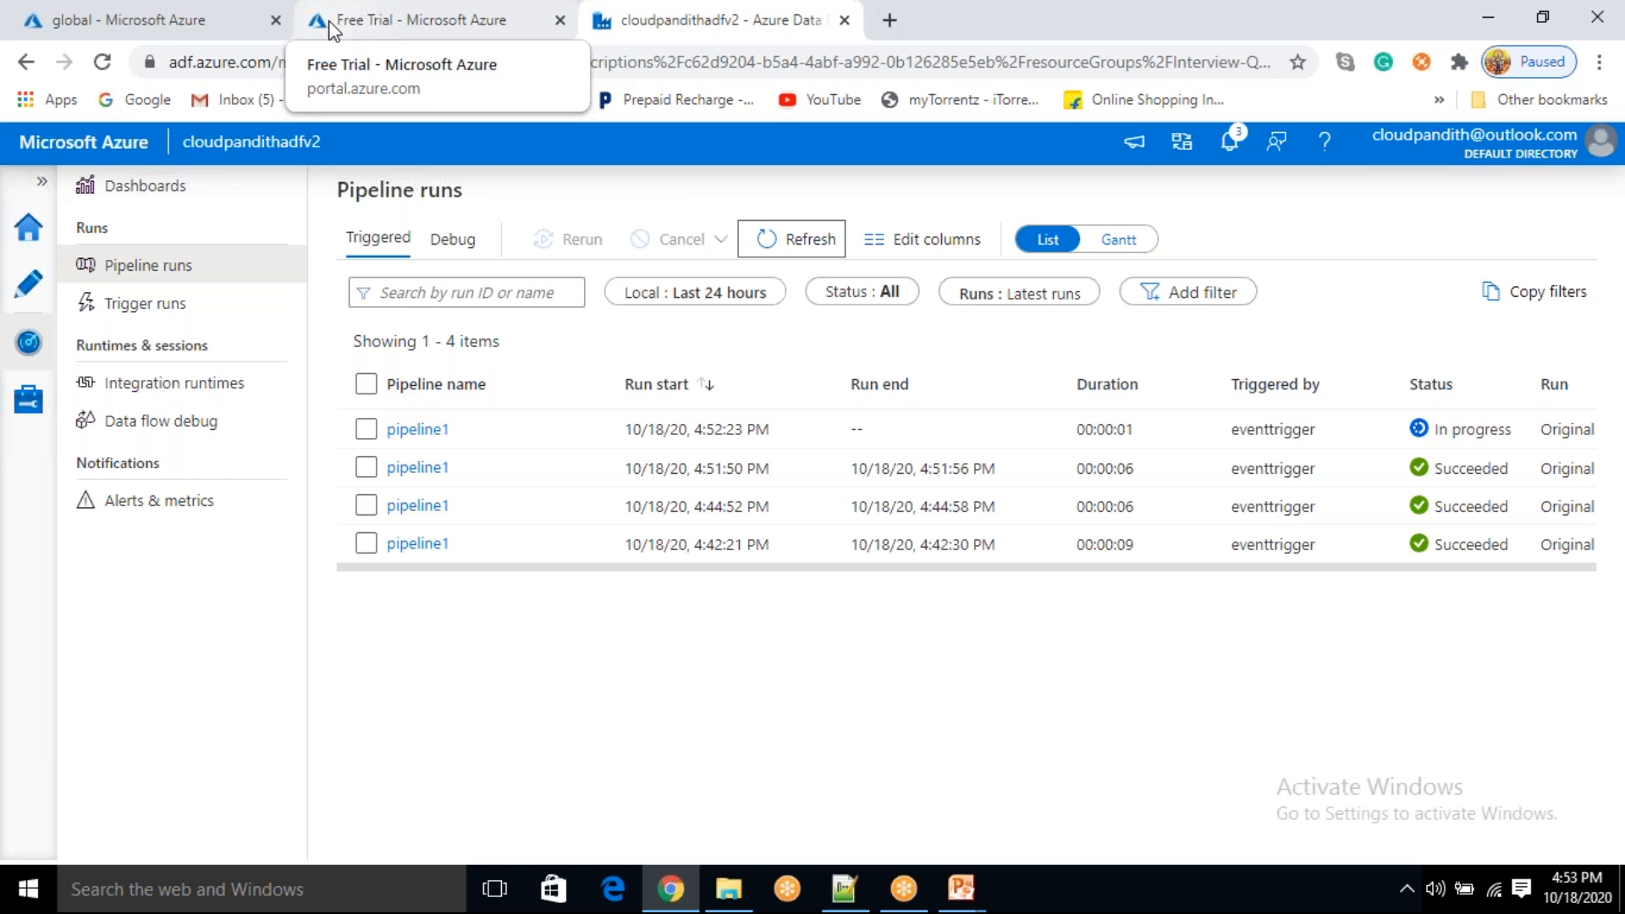
- Go to the Azure portal home page and check the remaining demo topics on the PowerPoint agenda slide
left_click(245, 18)
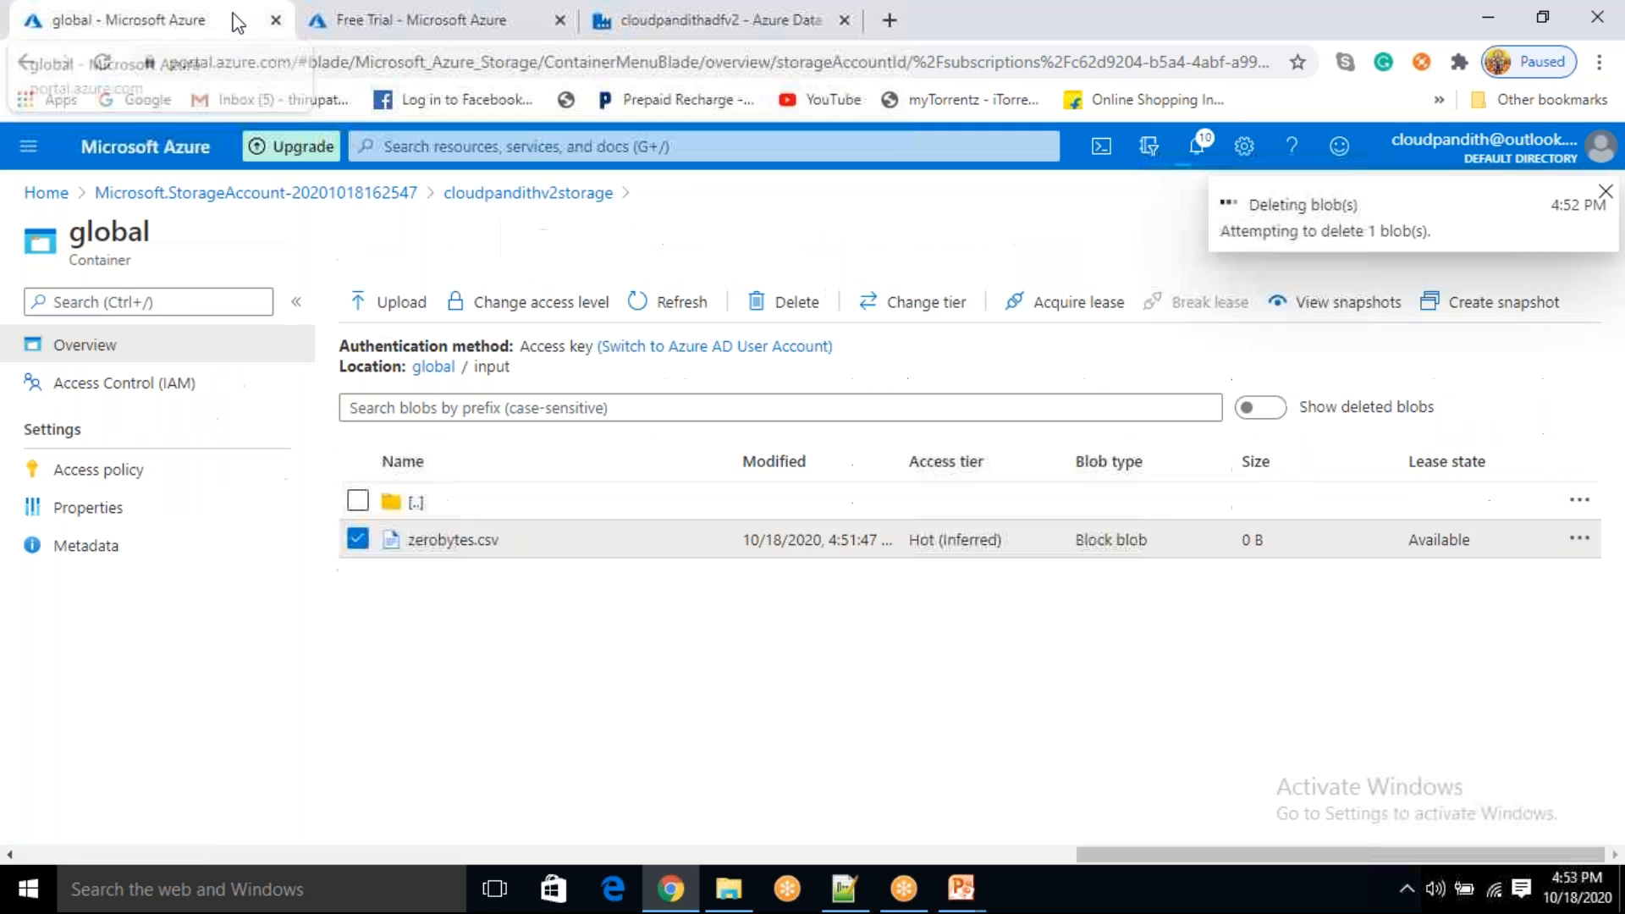
left_click(47, 193)
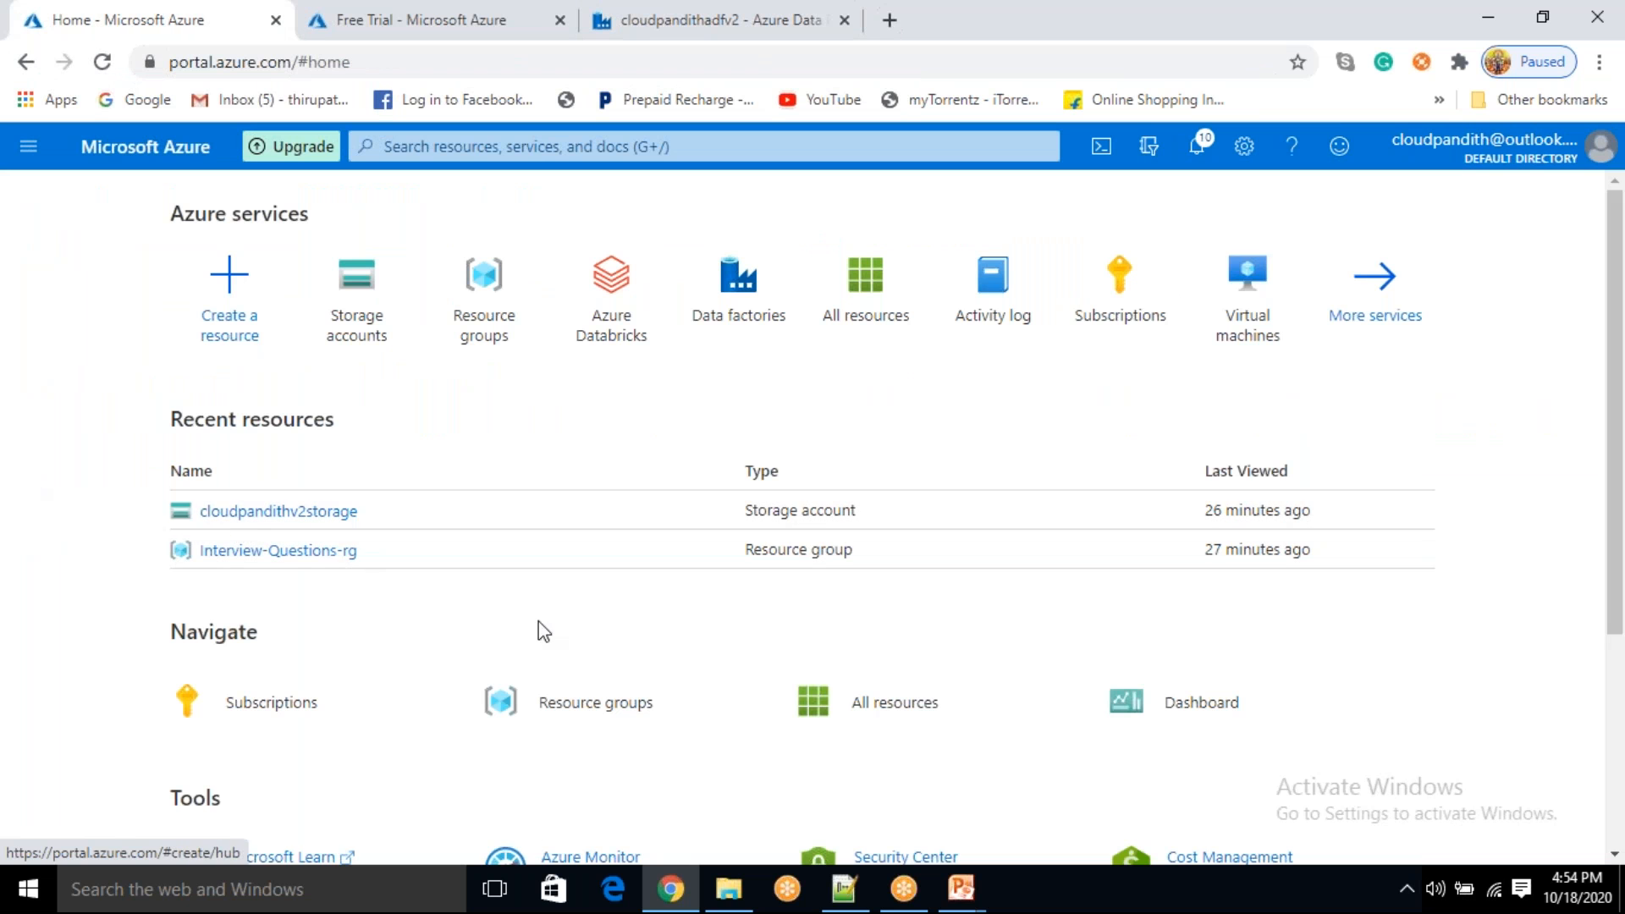
mouse_move(962, 886)
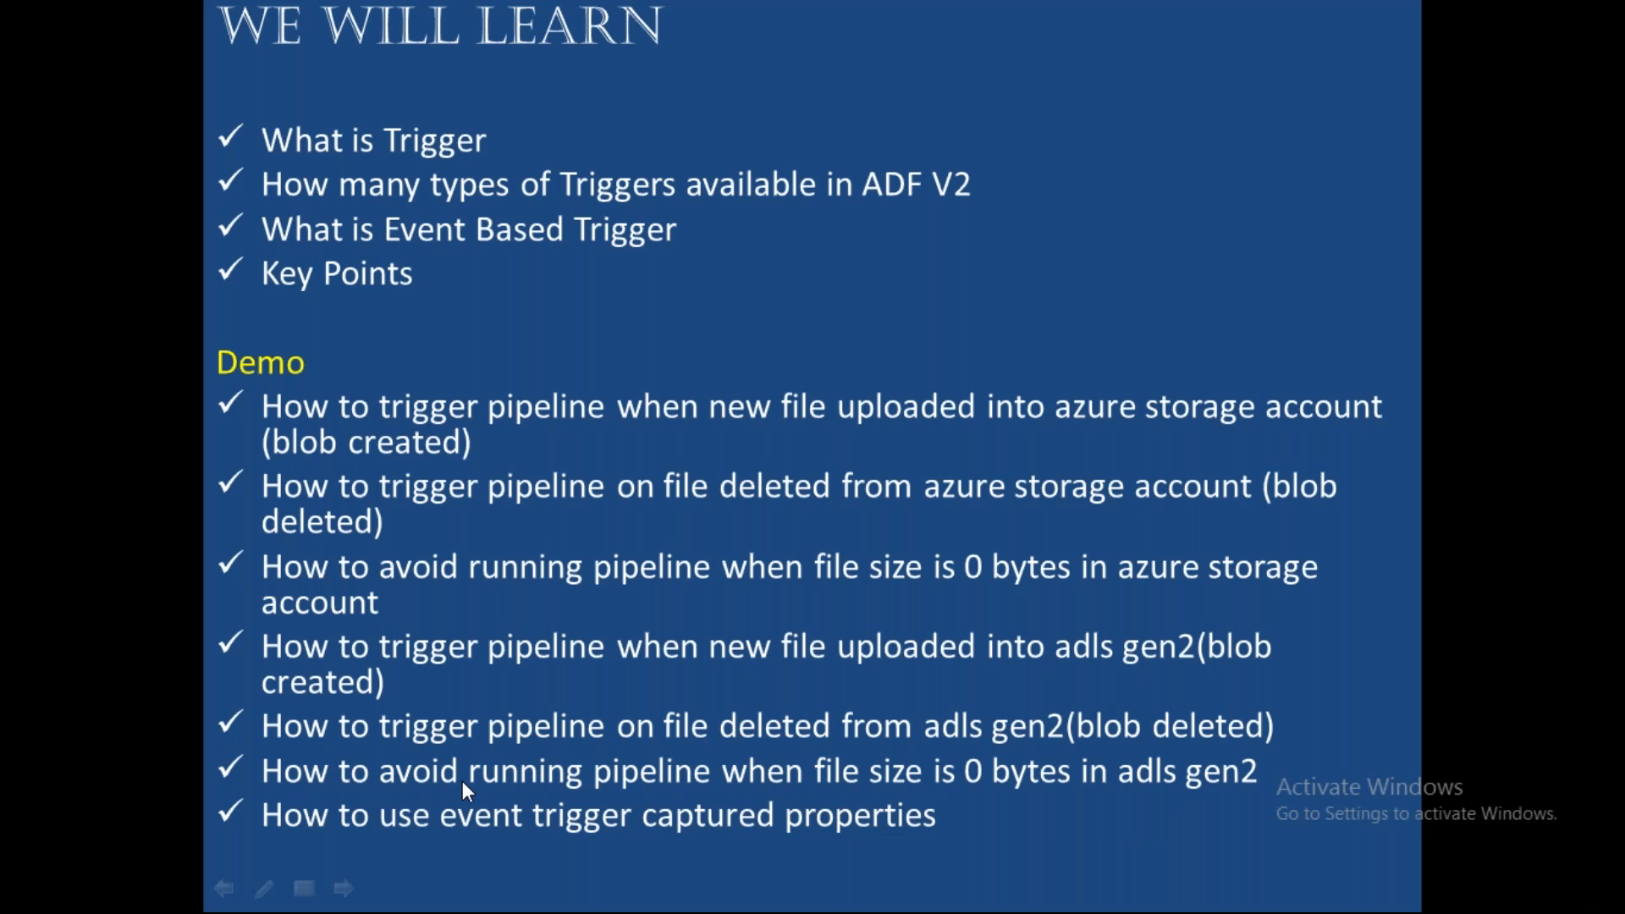
key("super+d")
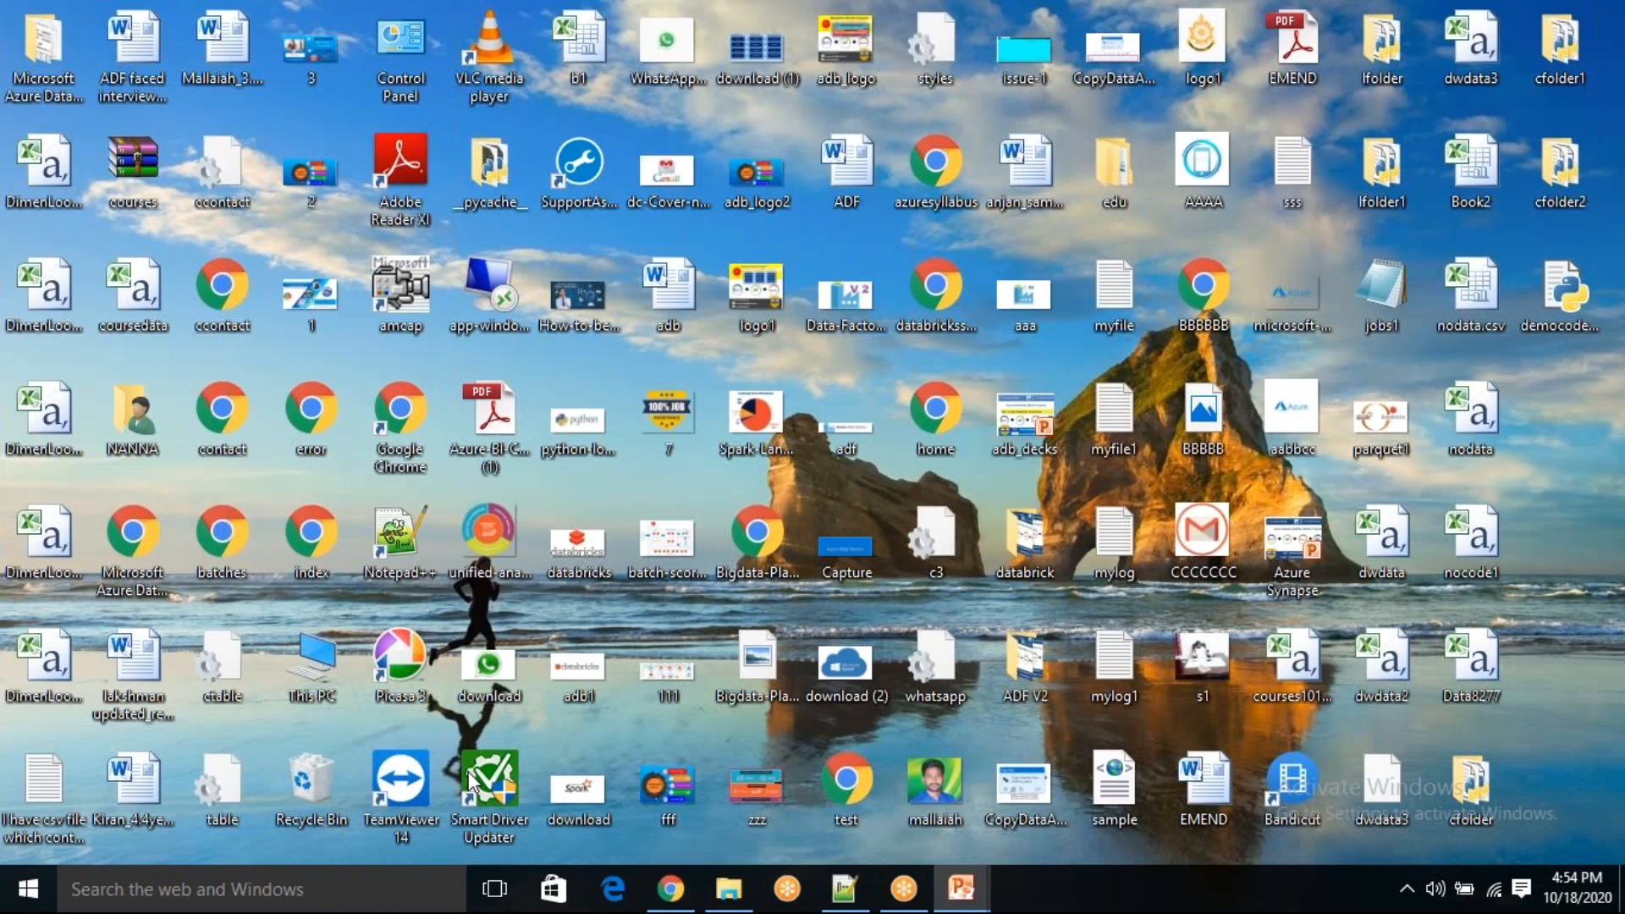
left_click(675, 889)
left_click(675, 888)
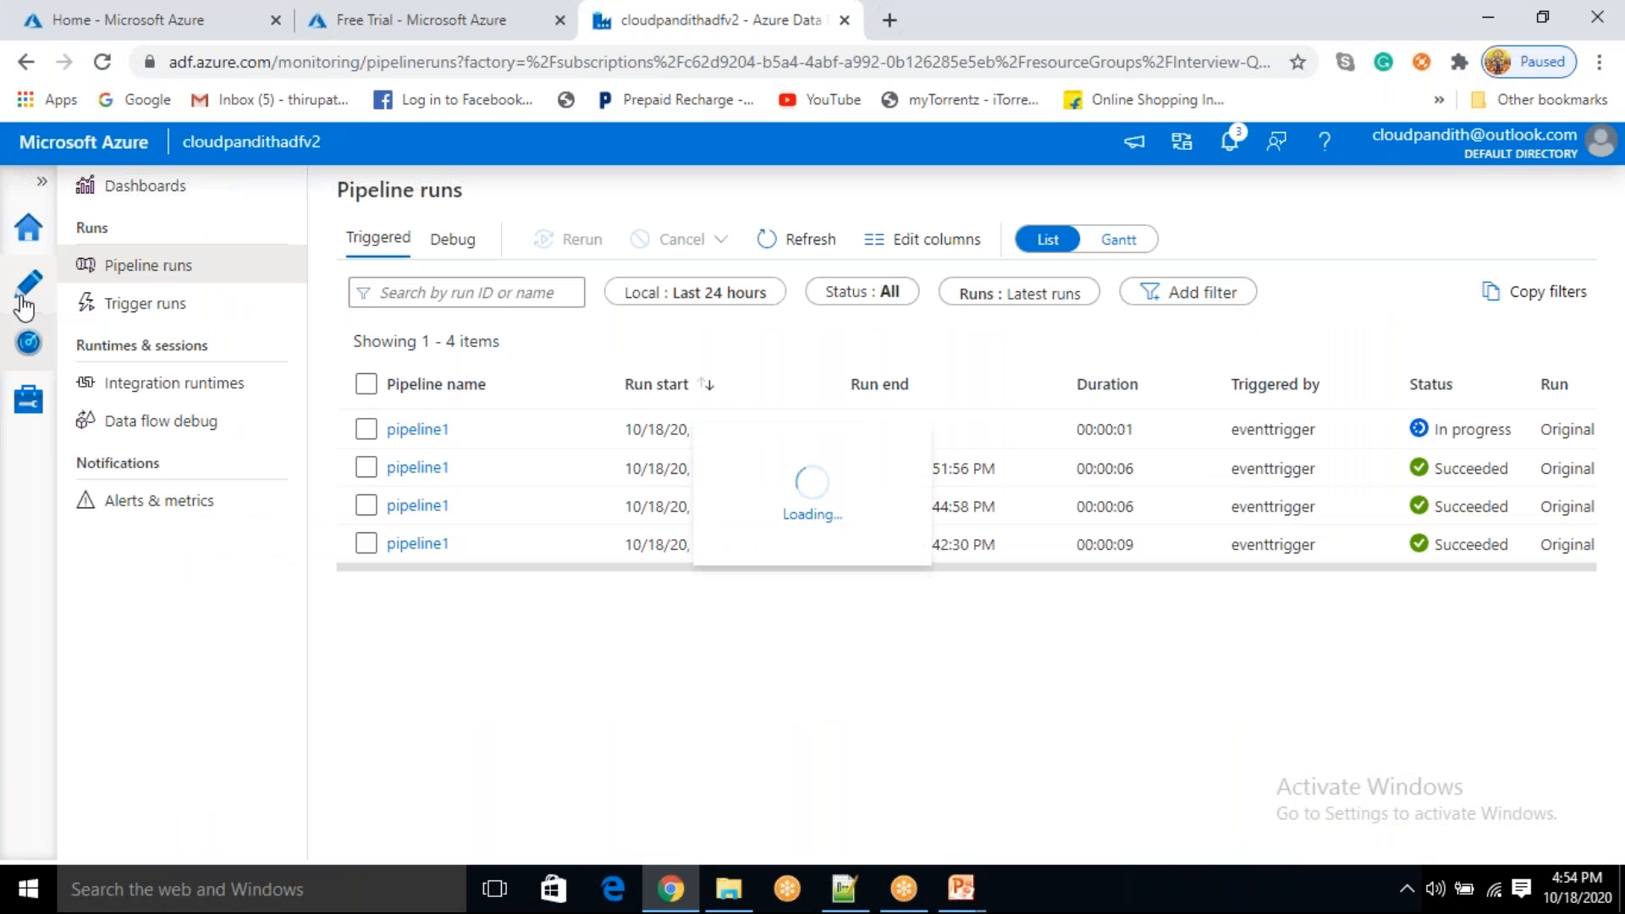
- Open the source dataset of pipeline1's Copy data1 activity in Data Factory and examine its container and folder path
left_click(23, 298)
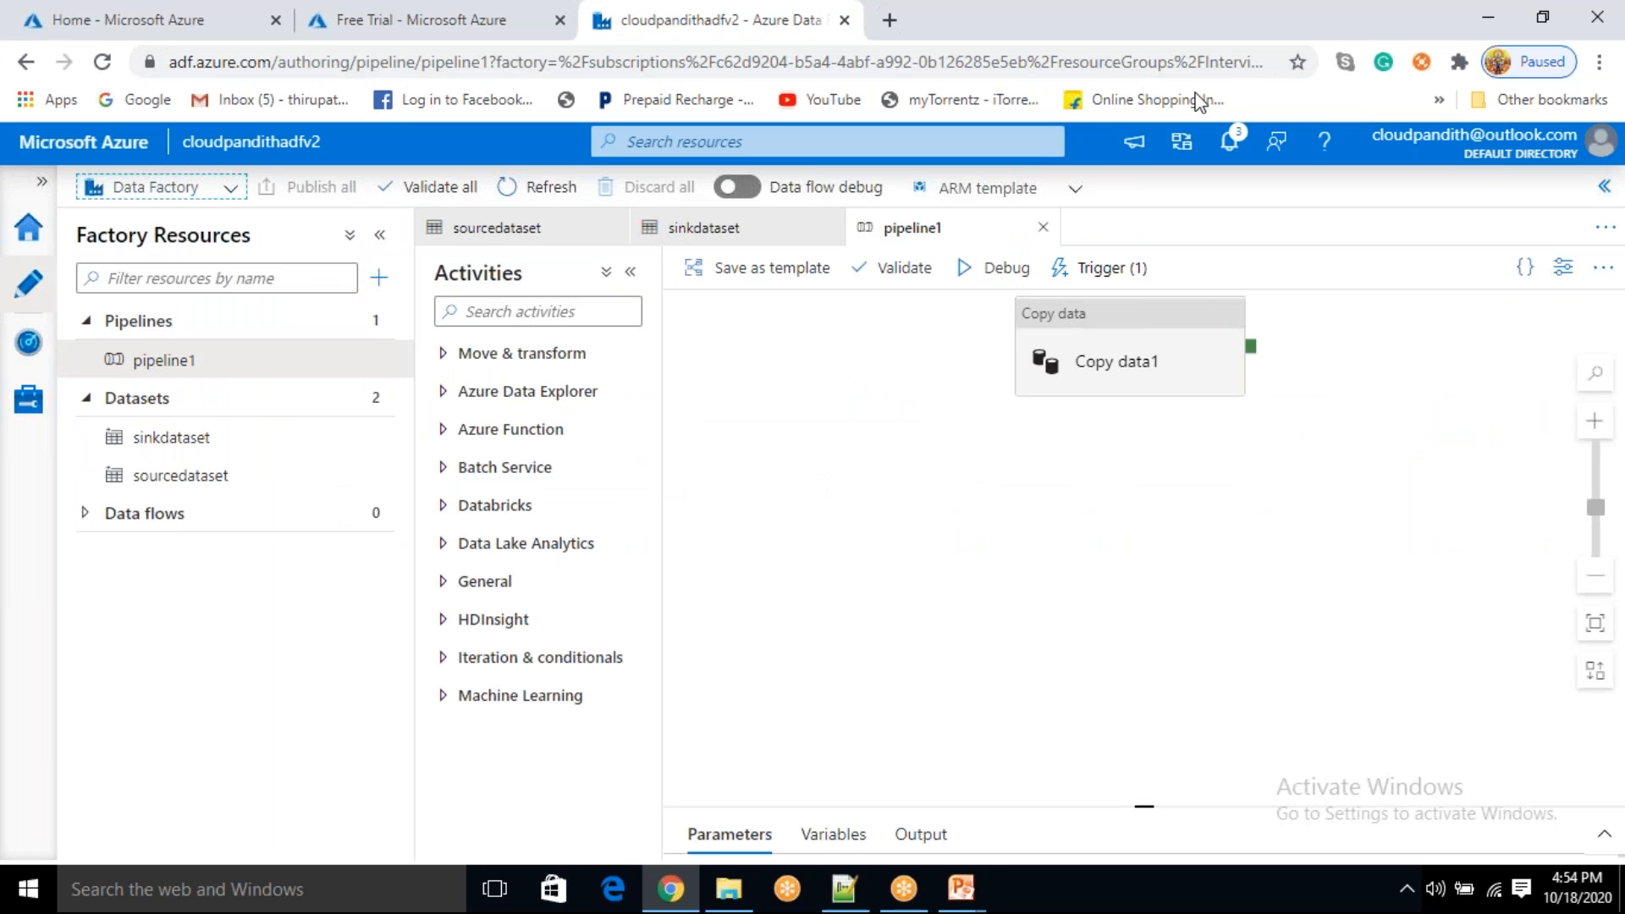
left_click(1136, 355)
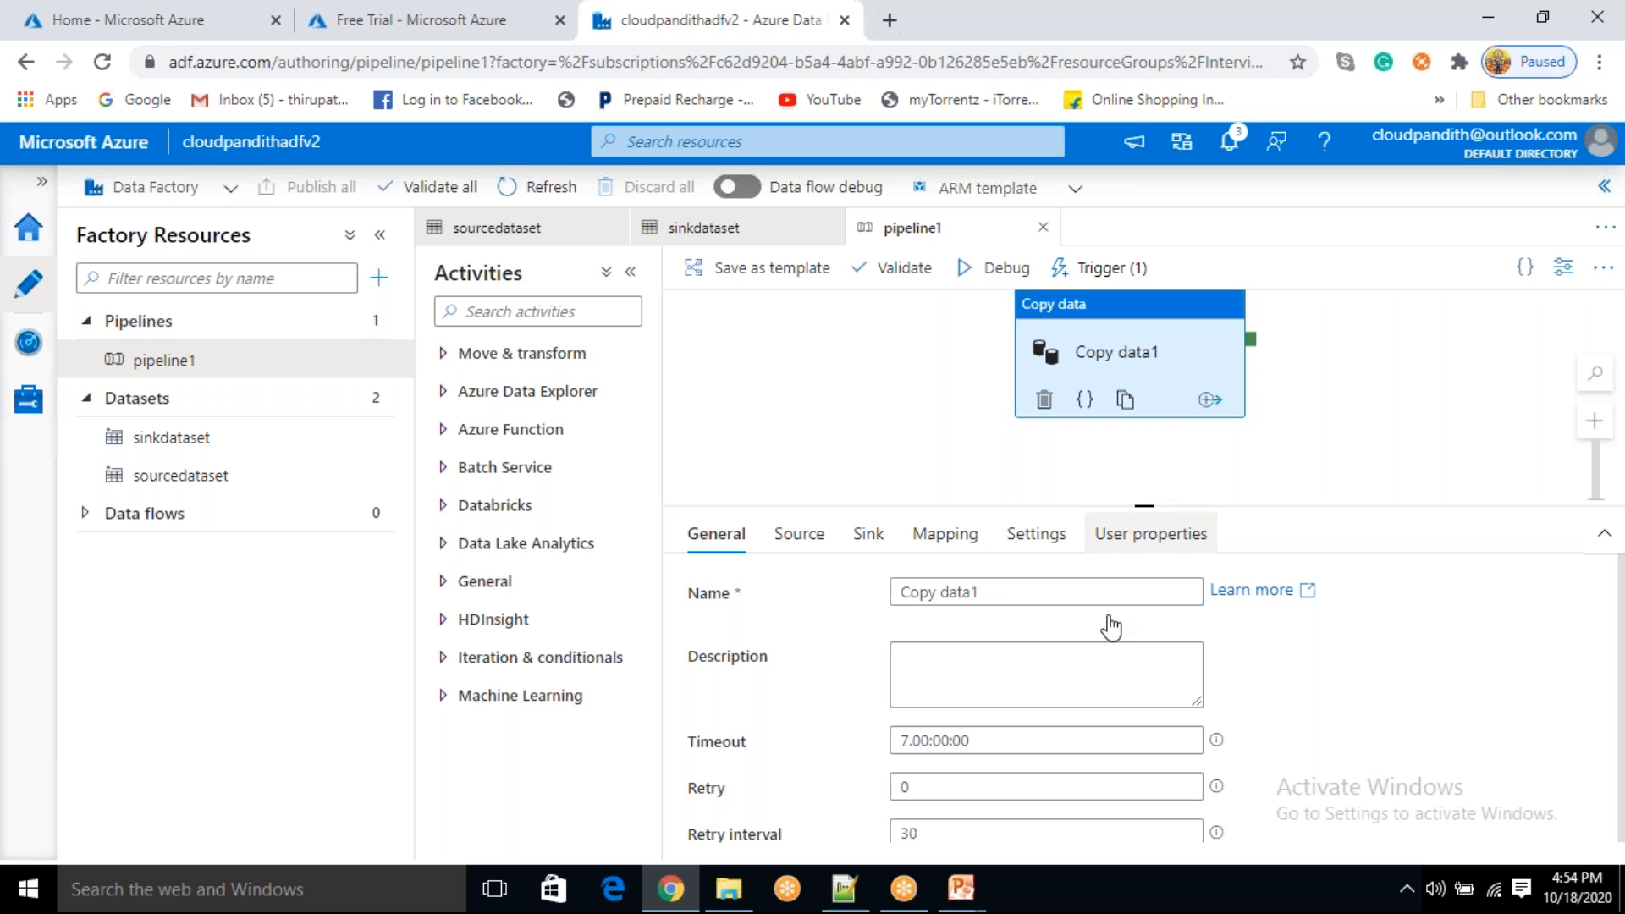
left_click(819, 541)
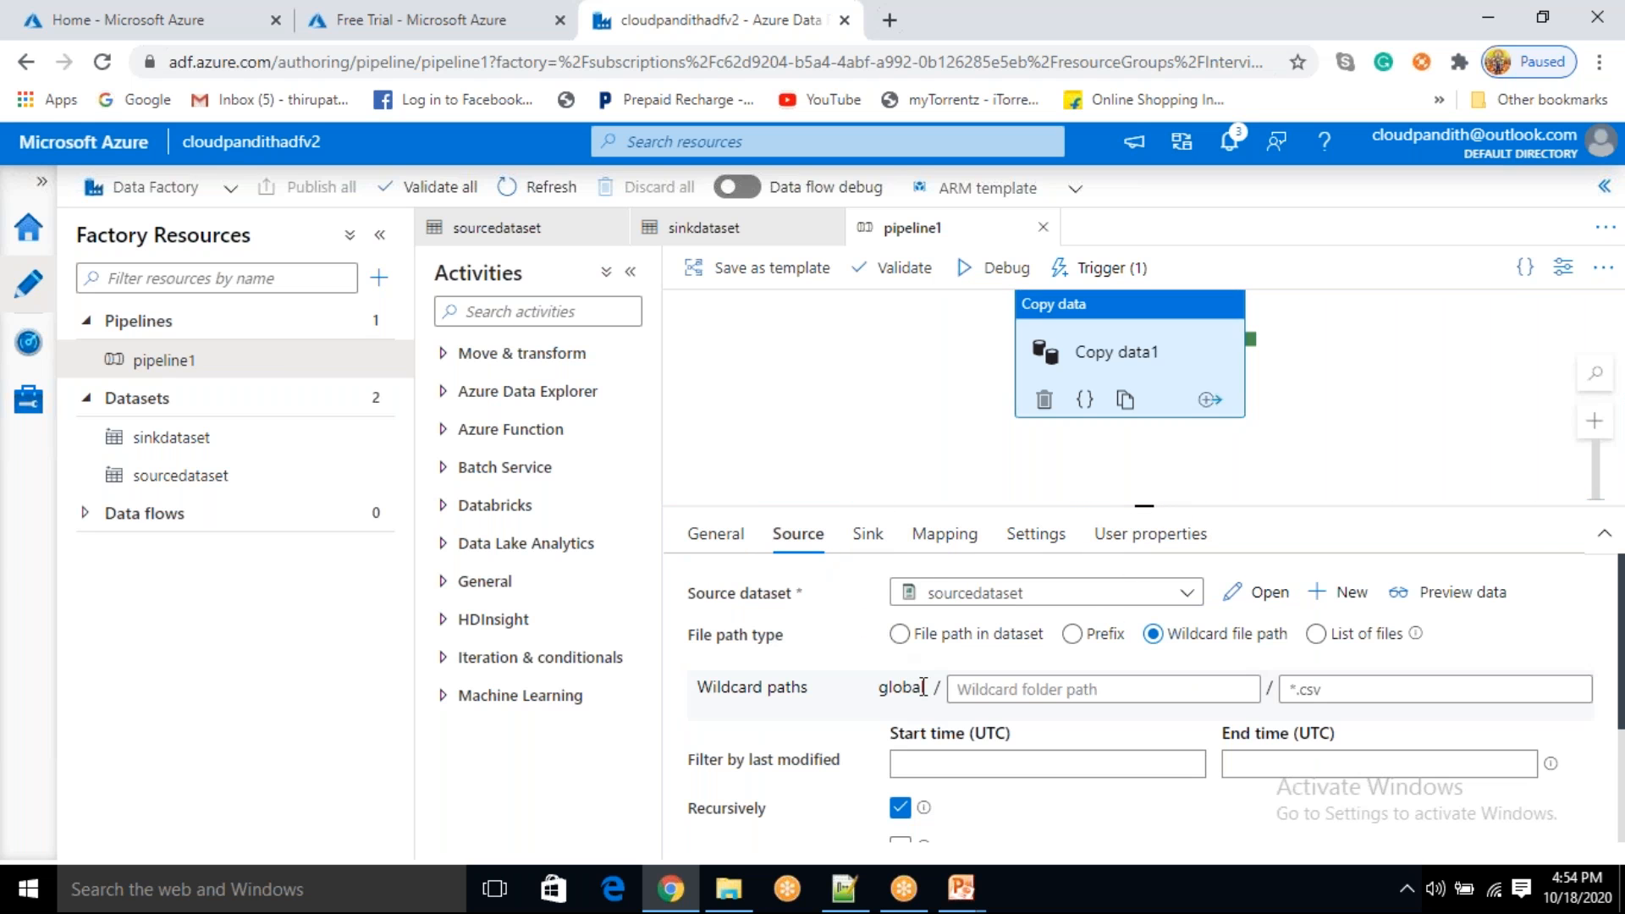
left_click(1261, 592)
left_click_drag(699, 429, 650, 431)
double_click(872, 429)
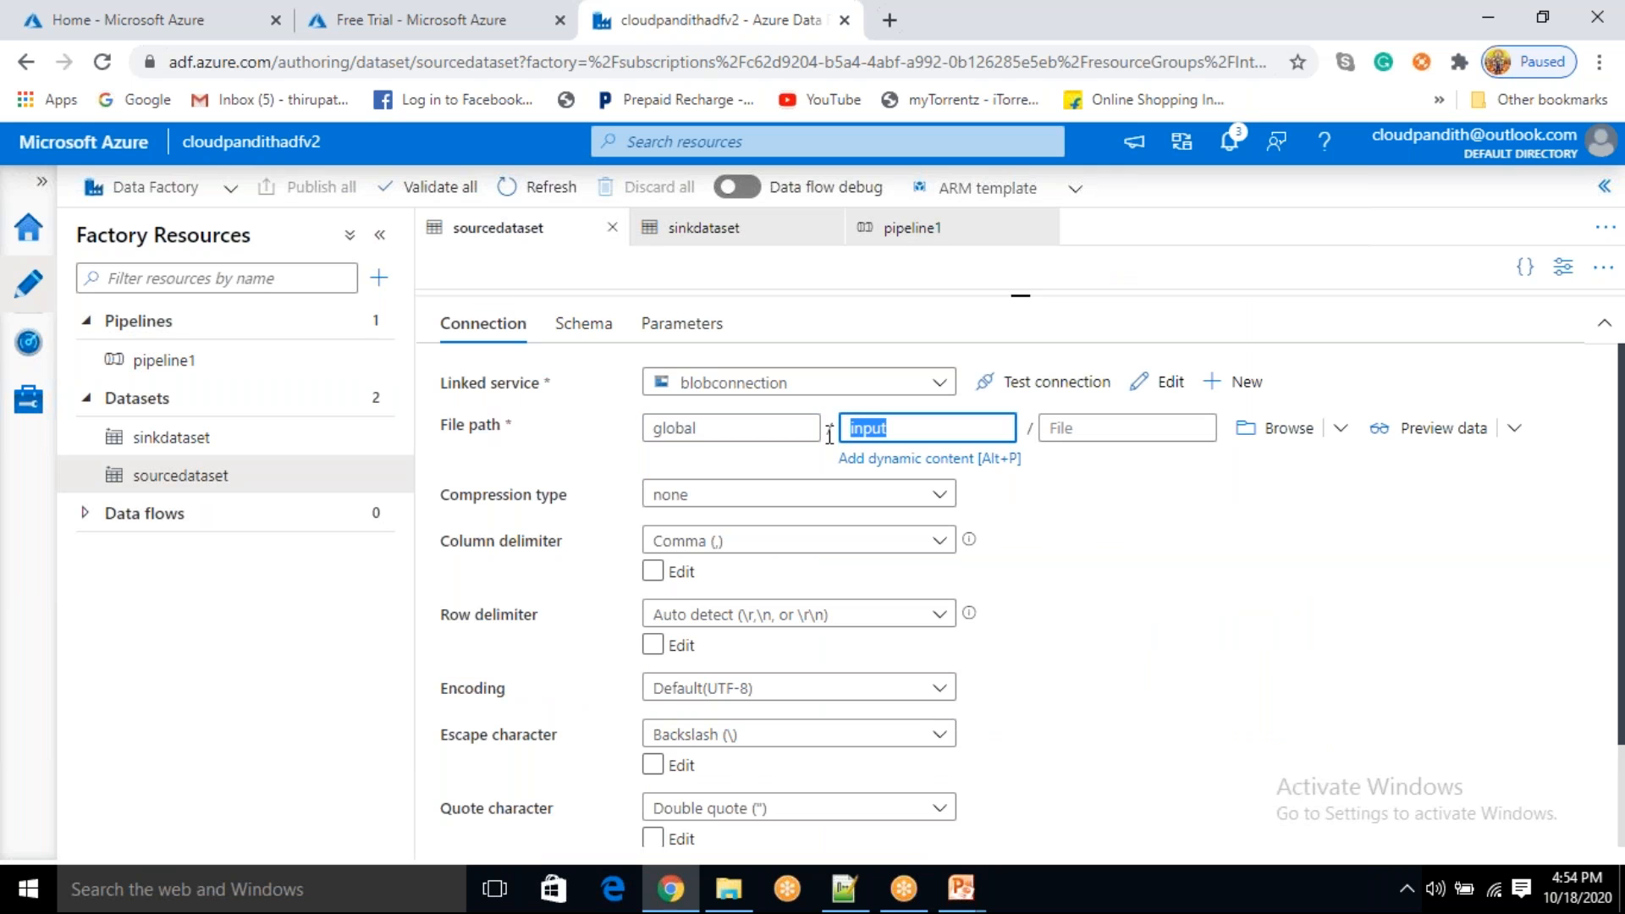
left_click(894, 428)
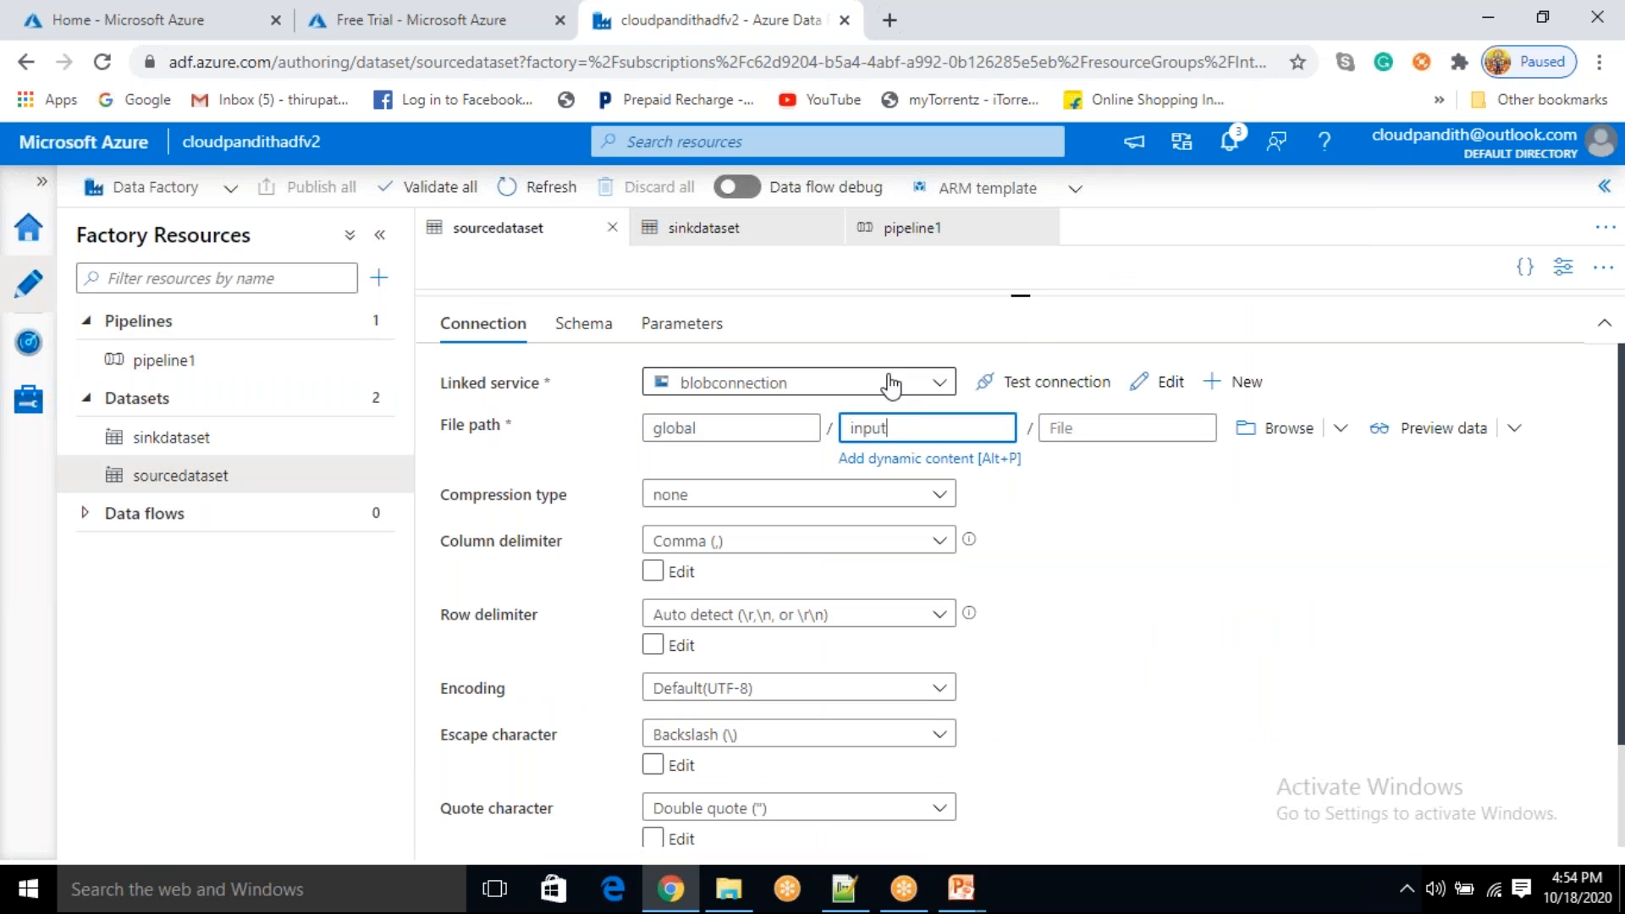
left_click_drag(1024, 305, 1022, 497)
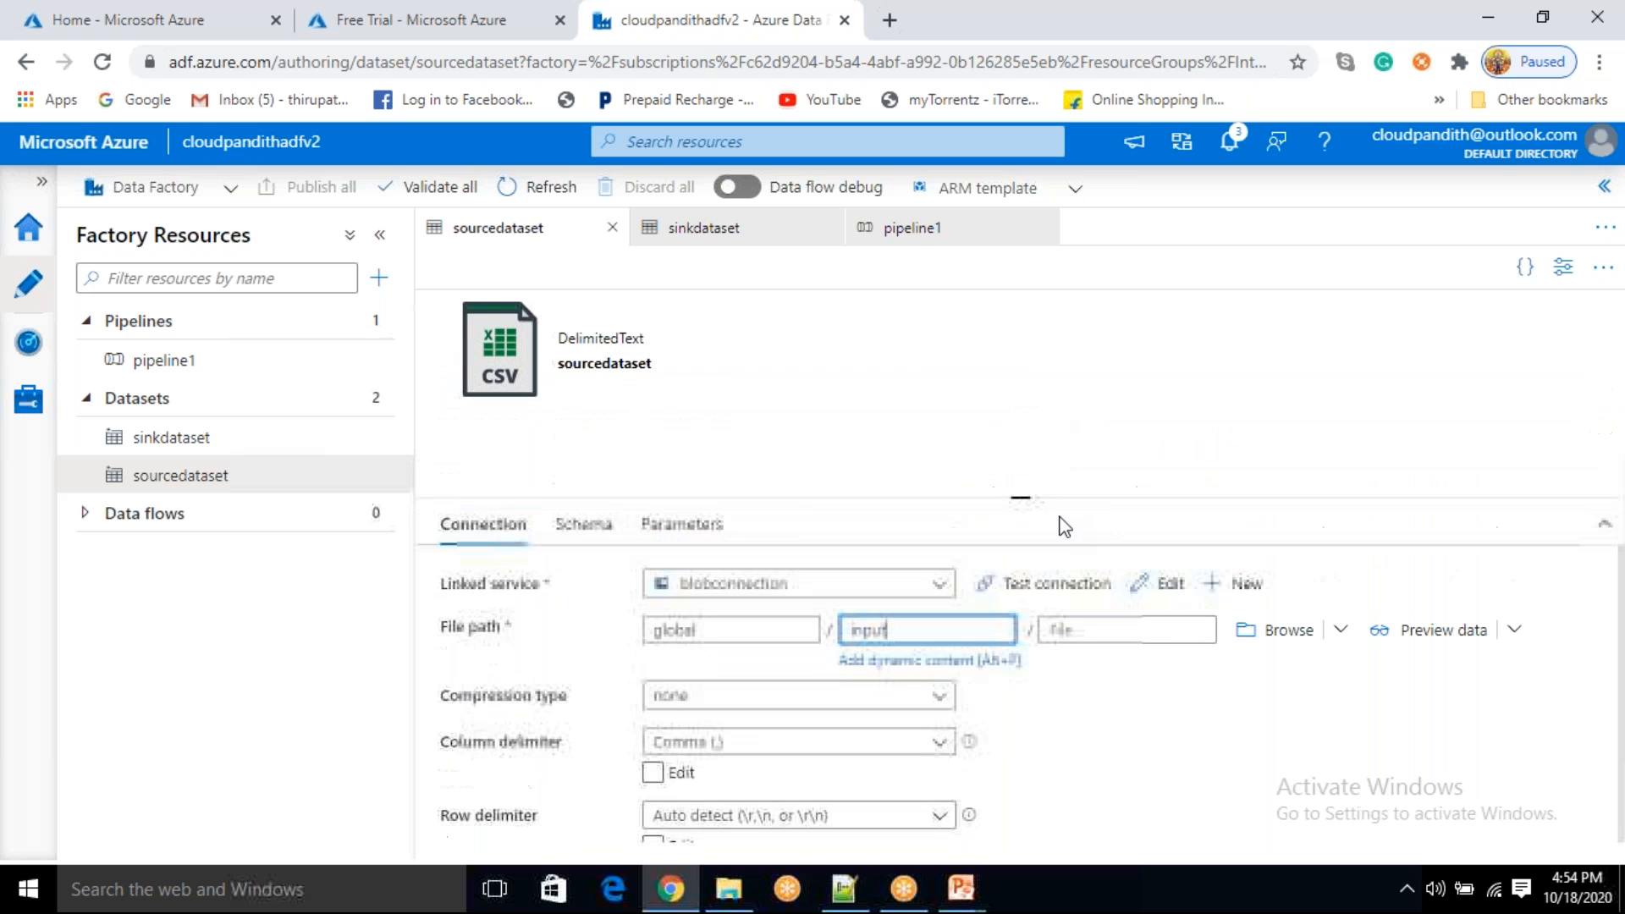
- Return to pipeline1 and examine the sink and source settings of the Copy data1 activity
left_click(903, 241)
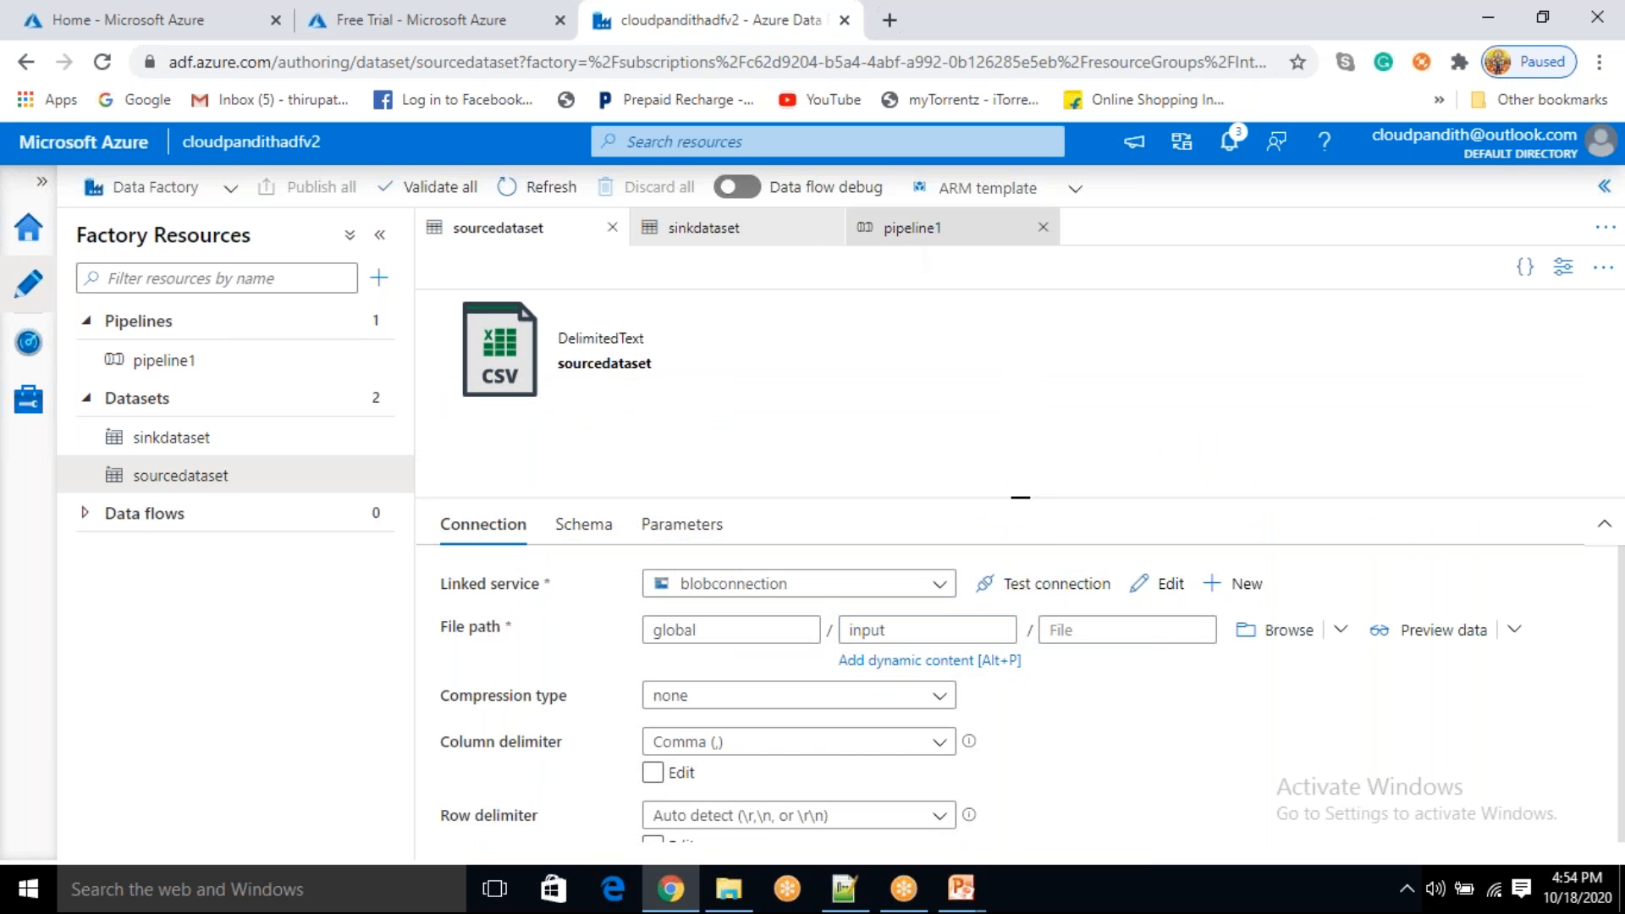
left_click(884, 546)
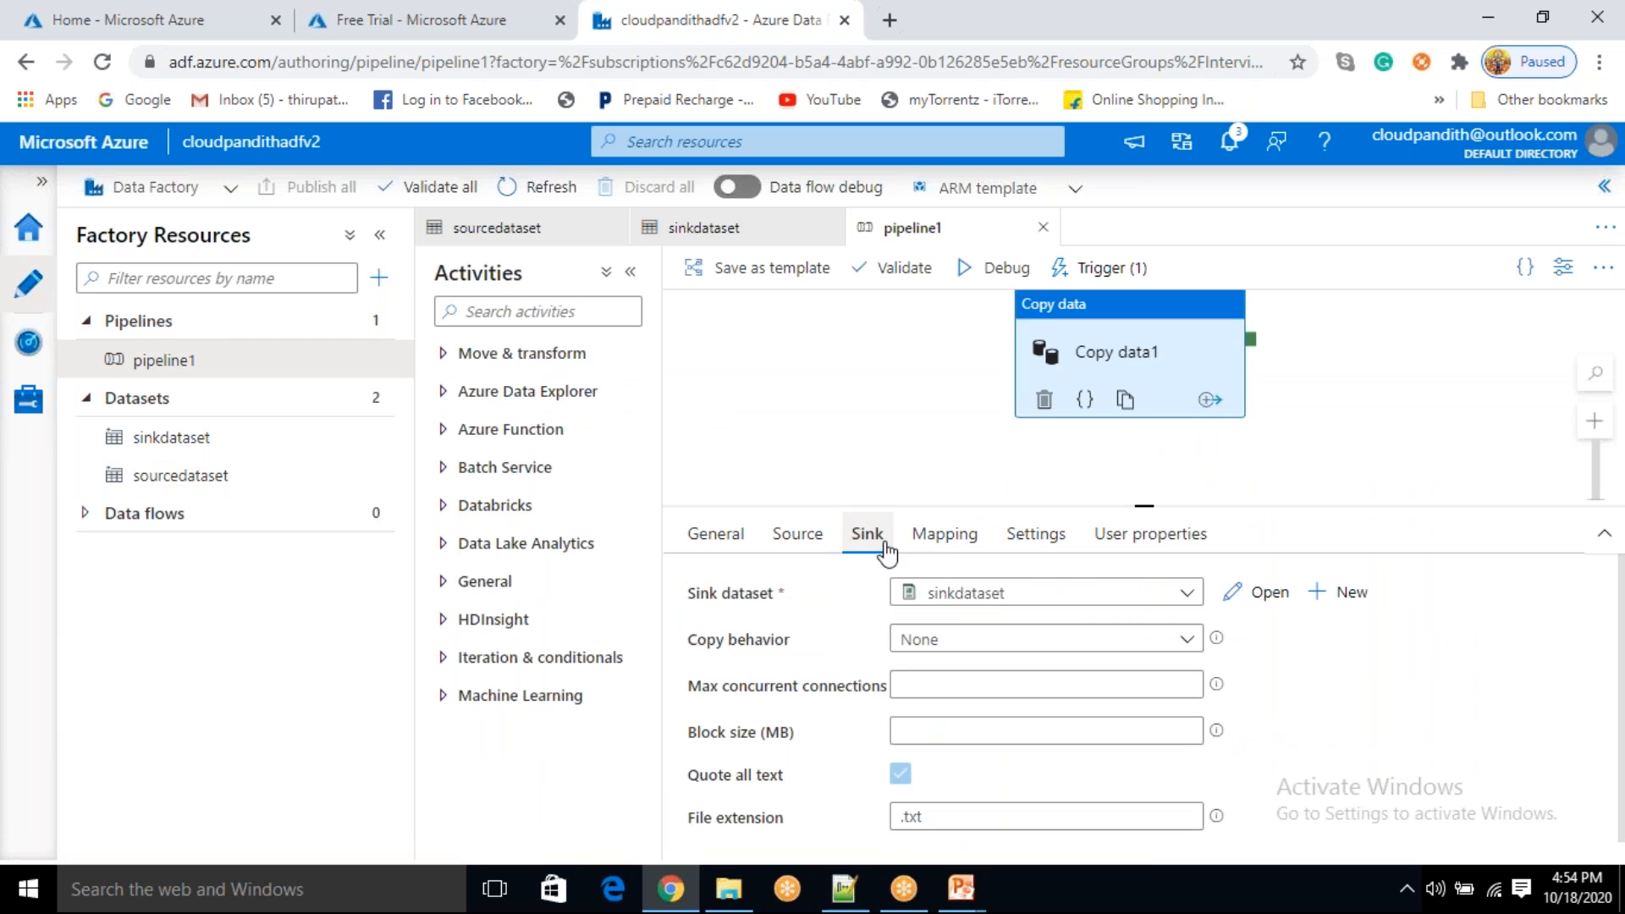
left_click(825, 541)
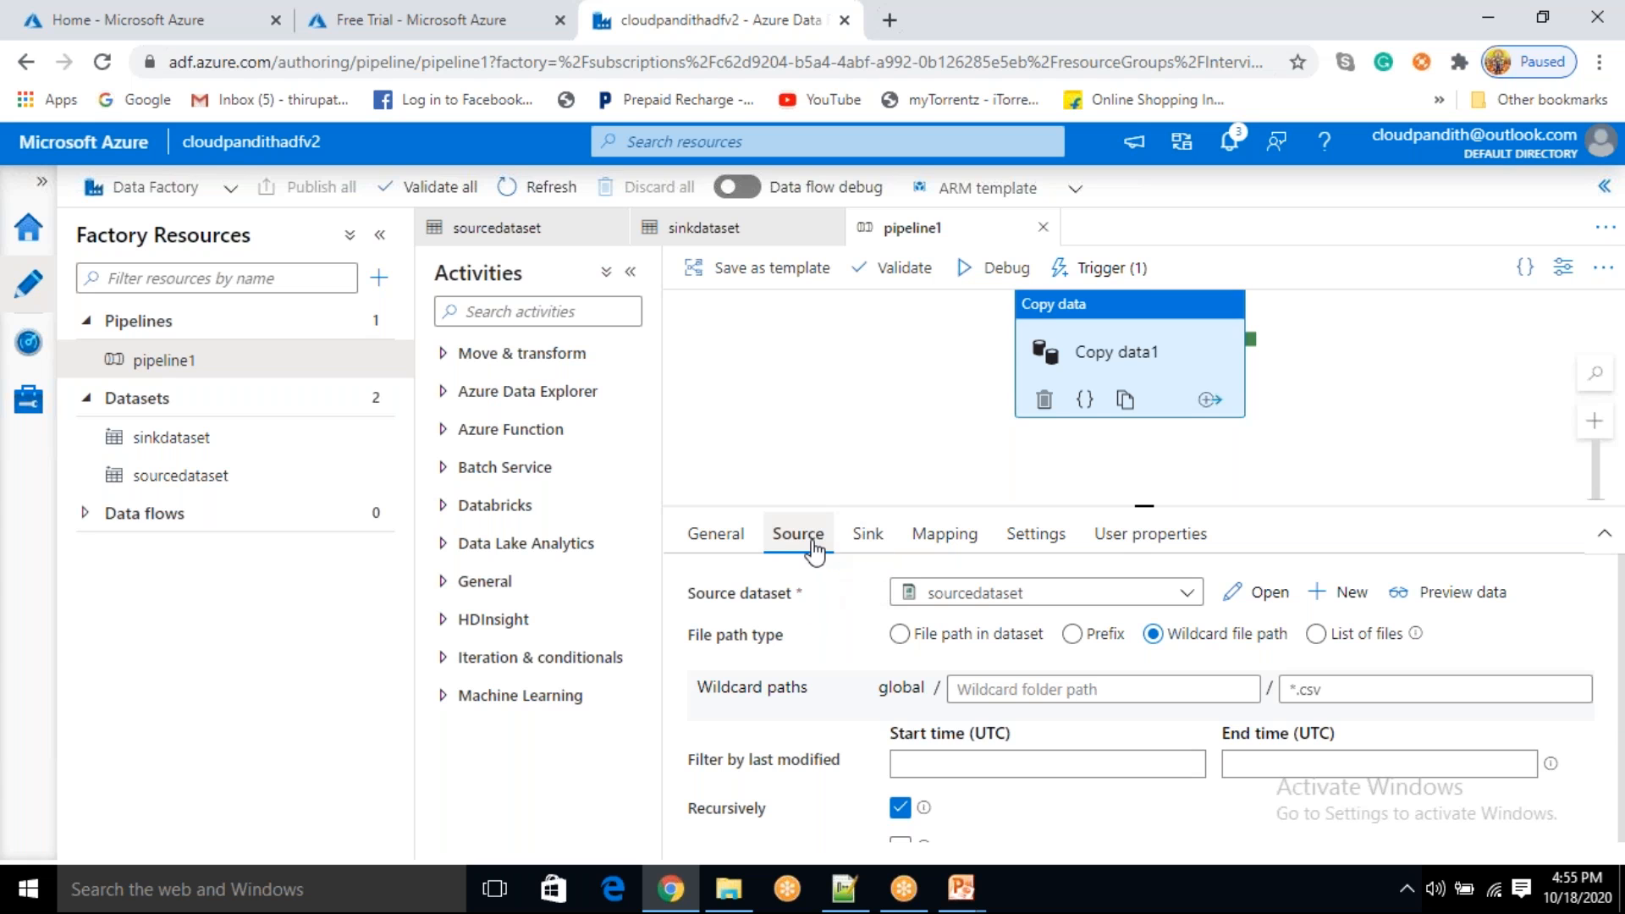
- Add two String parameters to pipeline1, named sourcepath and sourcefile
left_click(844, 430)
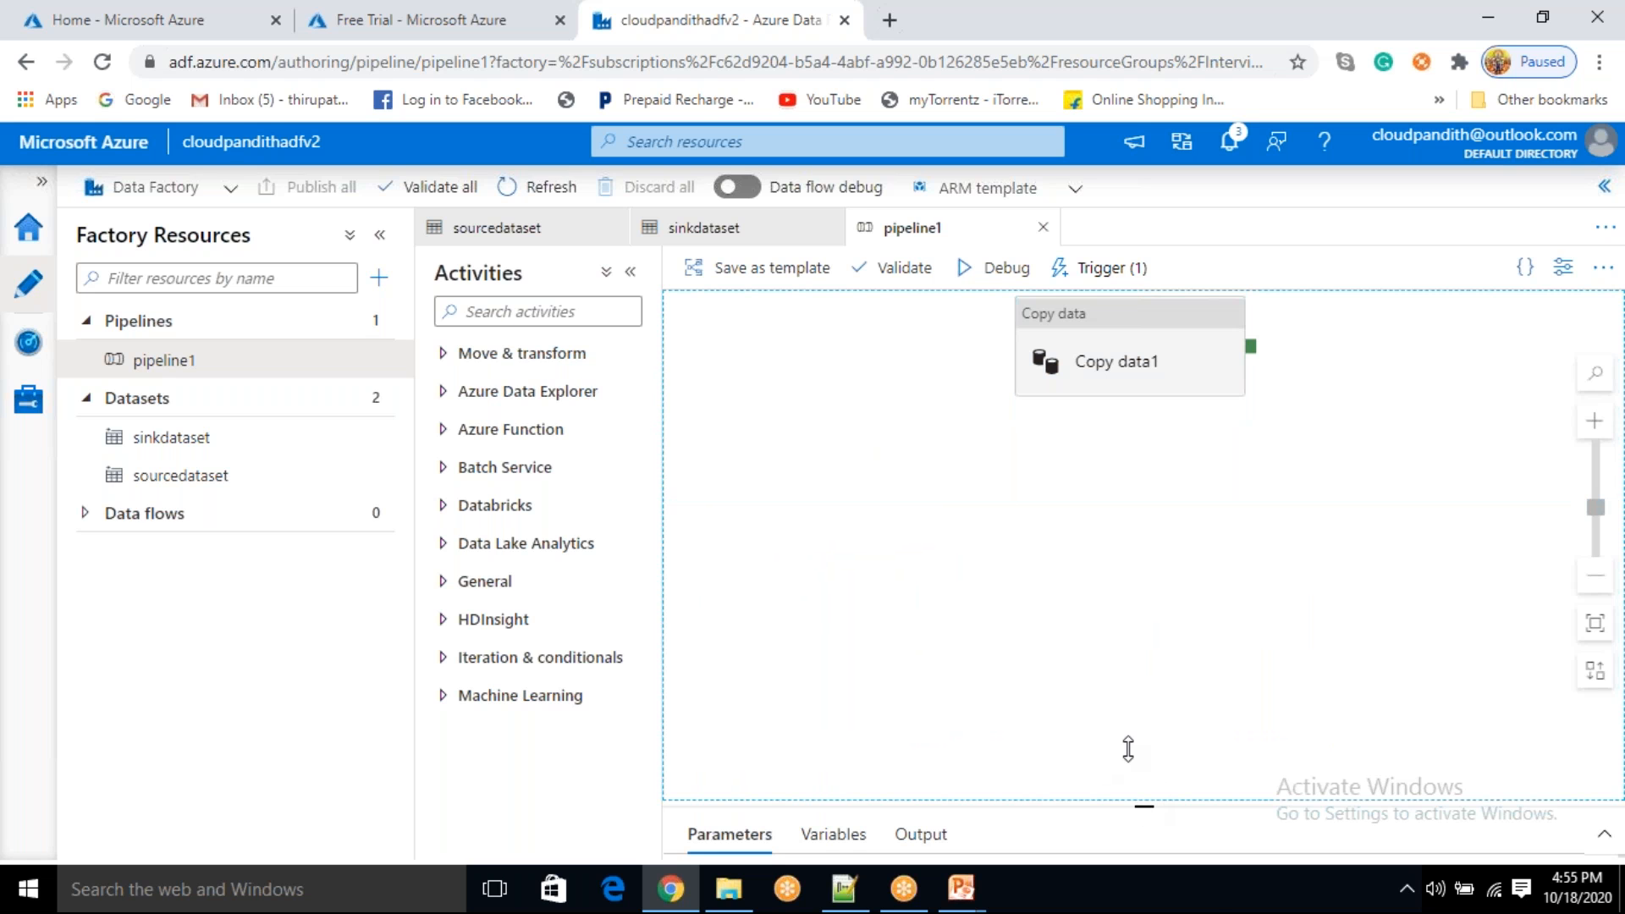
left_click_drag(1128, 748, 1100, 536)
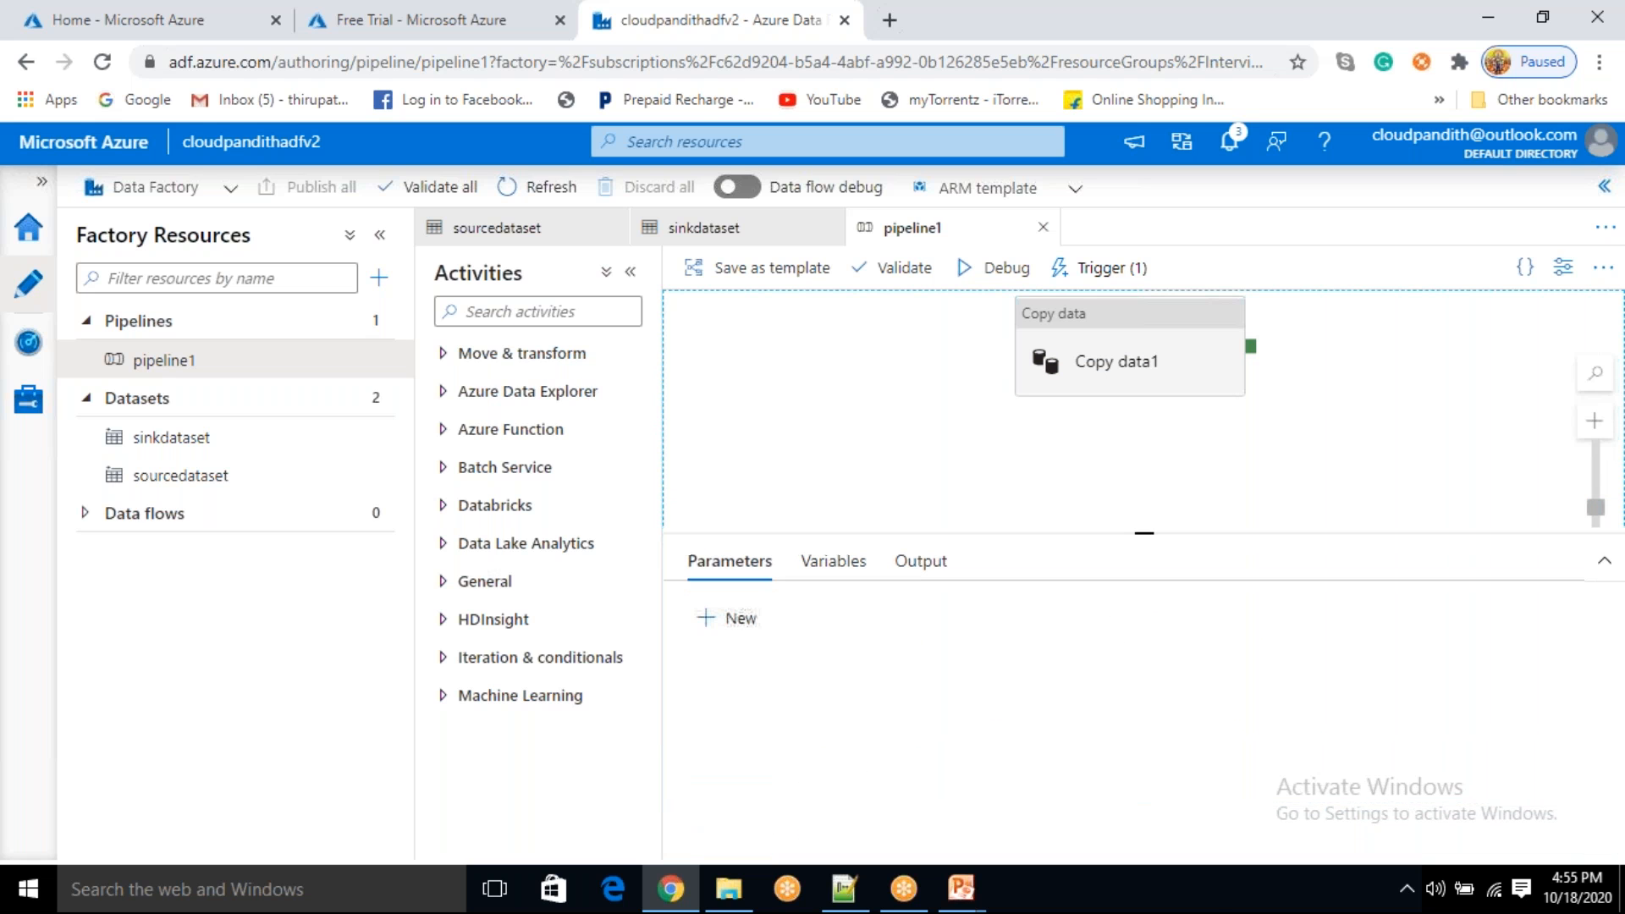
left_click(734, 618)
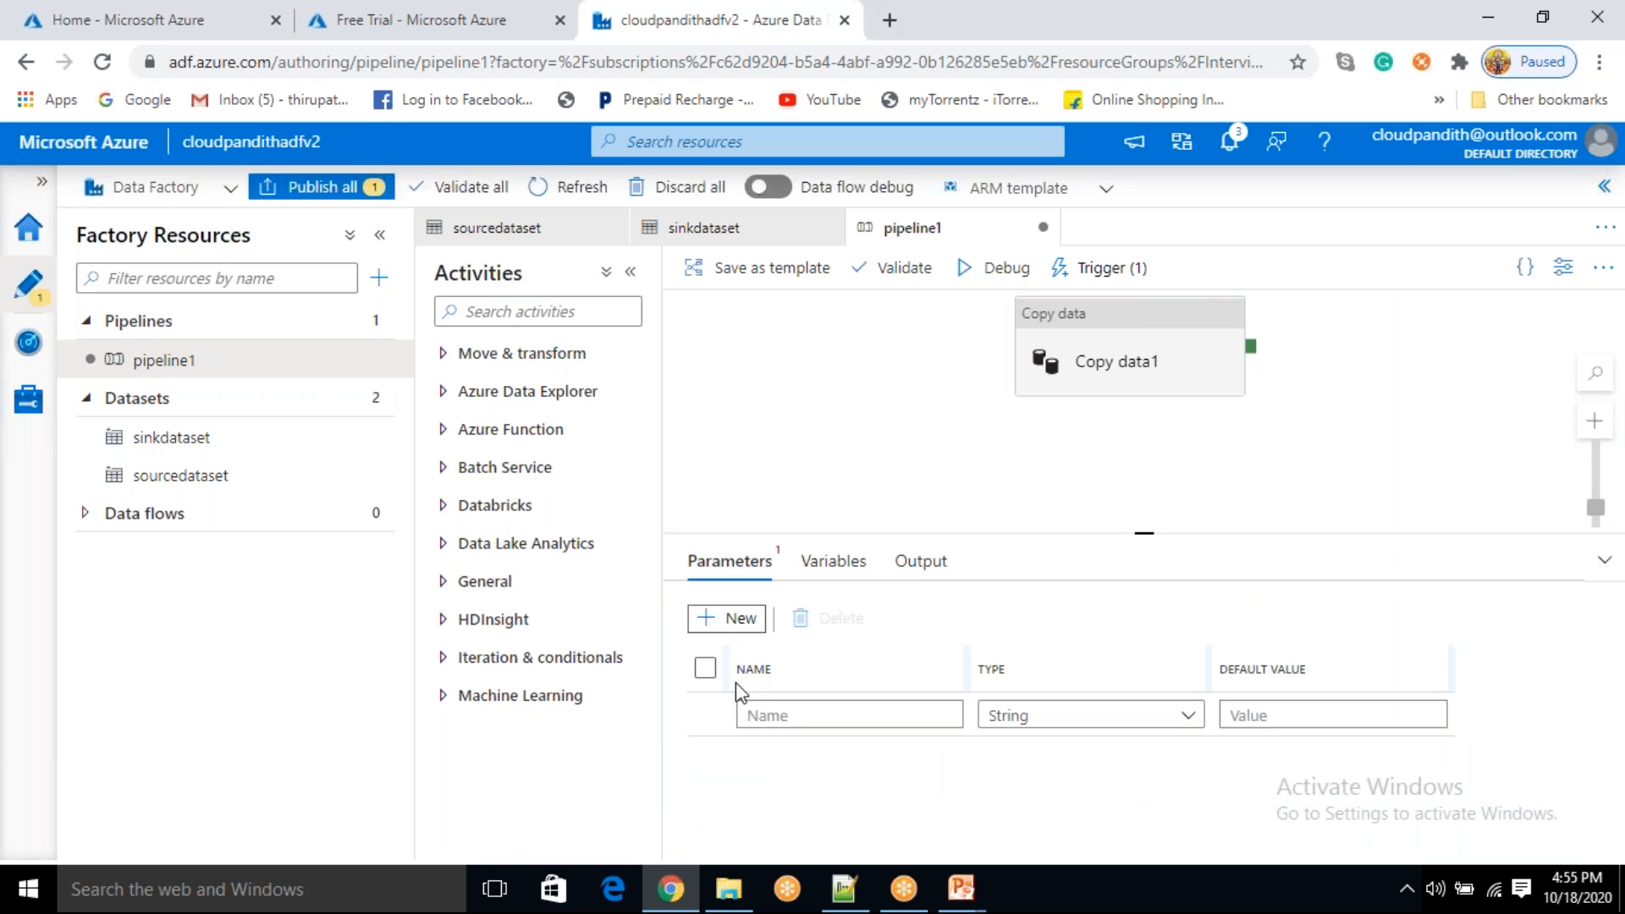
left_click(1081, 351)
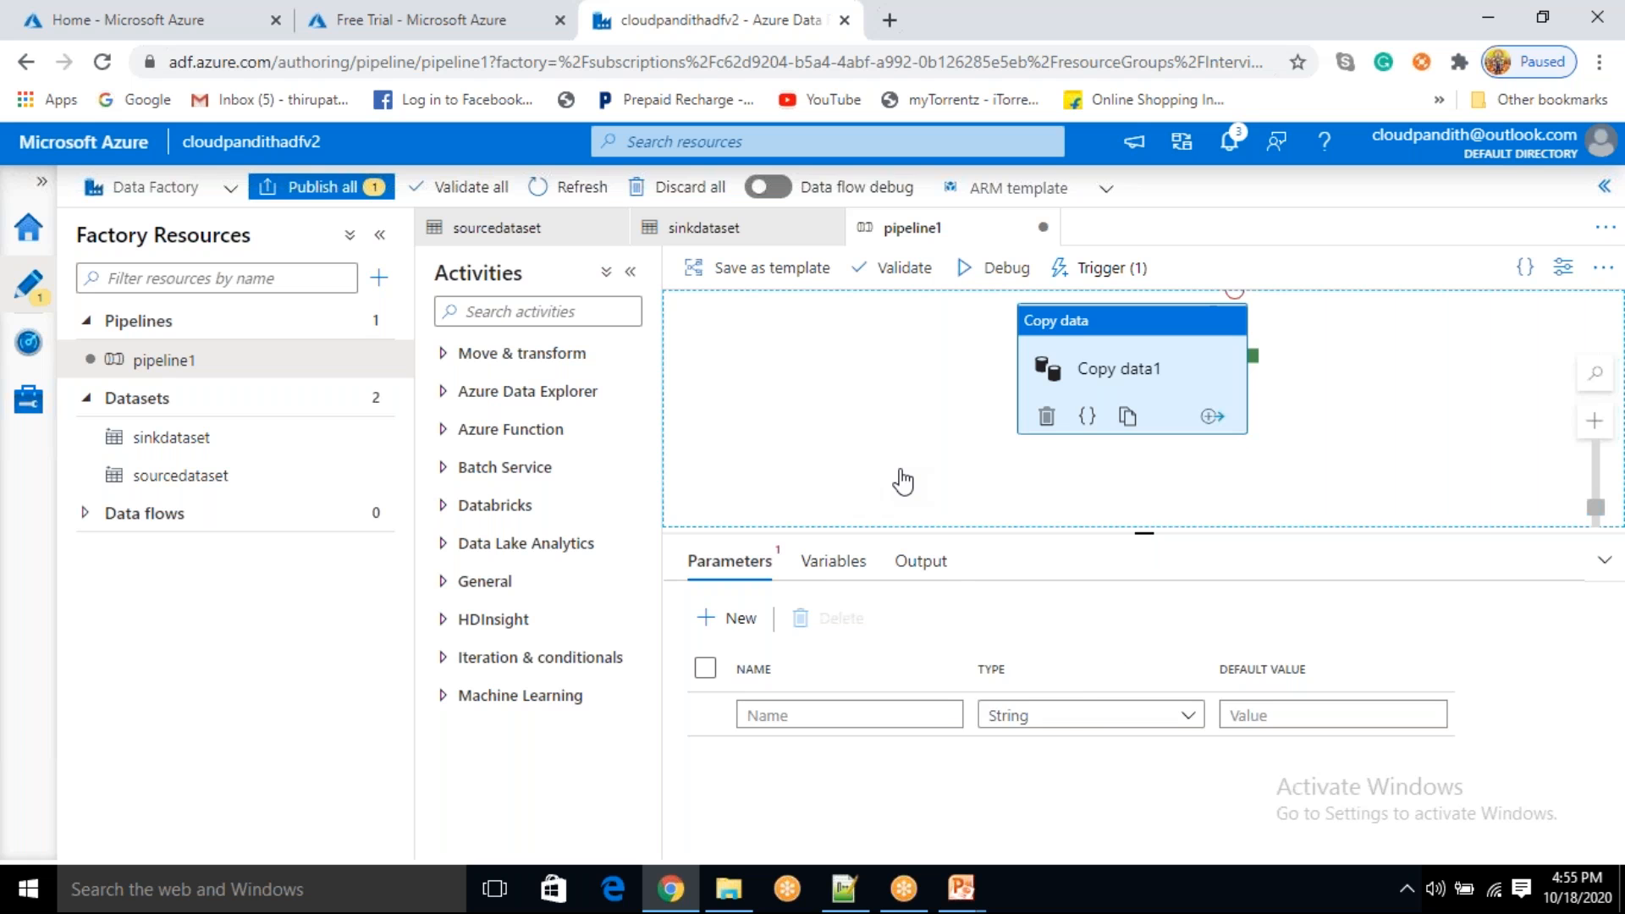
left_click(896, 475)
left_click(734, 622)
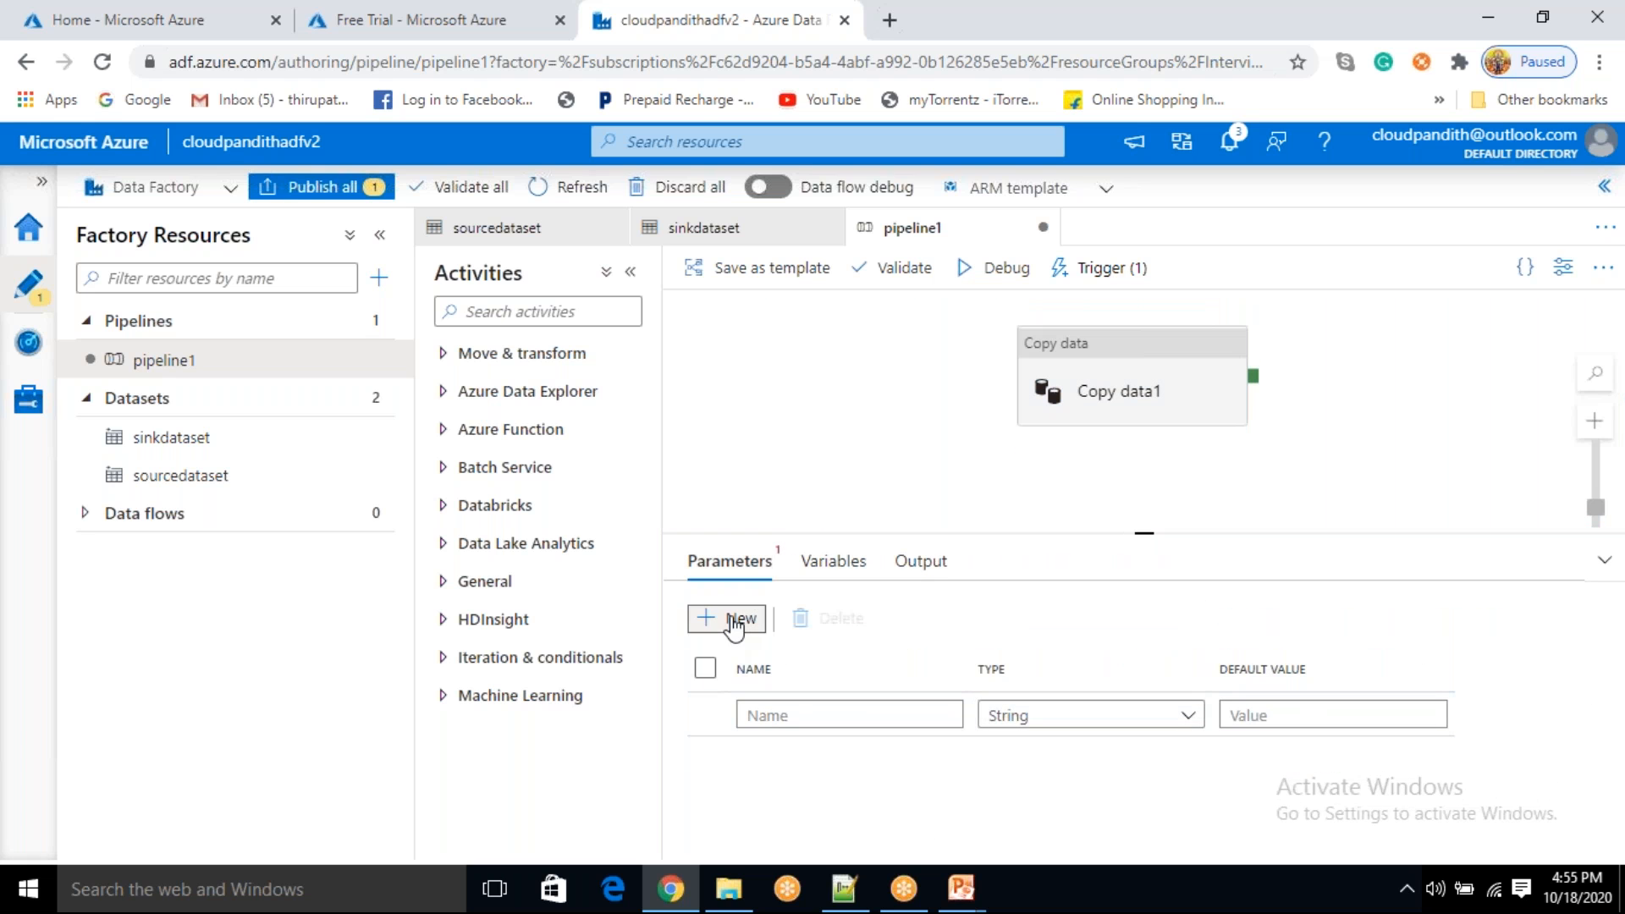
left_click(766, 714)
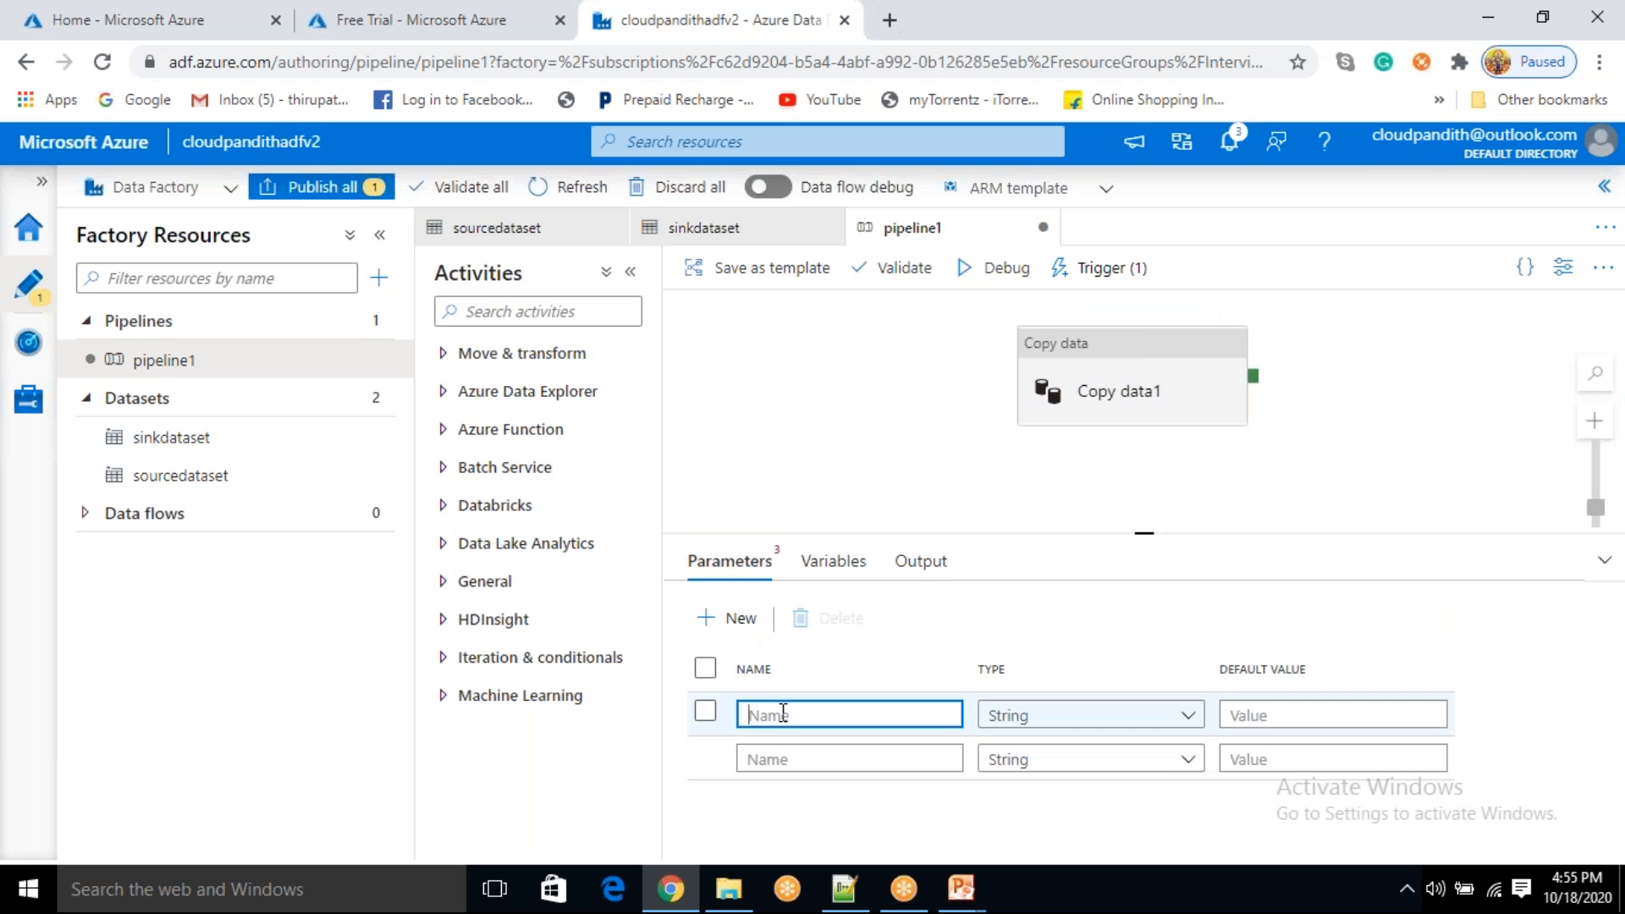
type("sourcepath")
left_click(809, 758)
type("sourcefile")
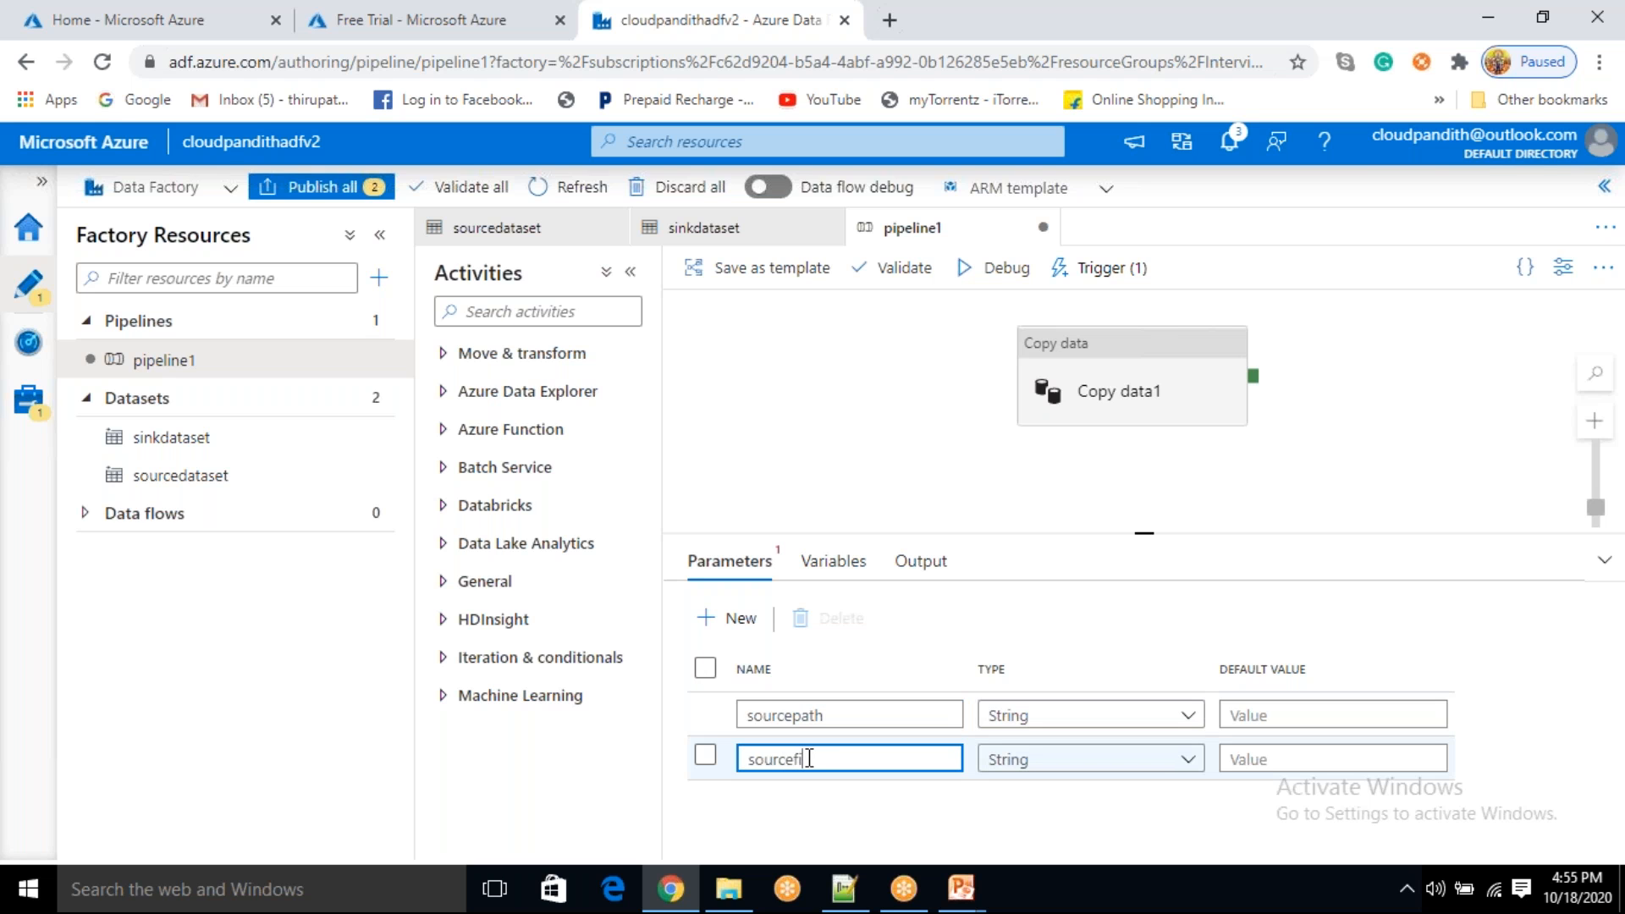
left_click(891, 826)
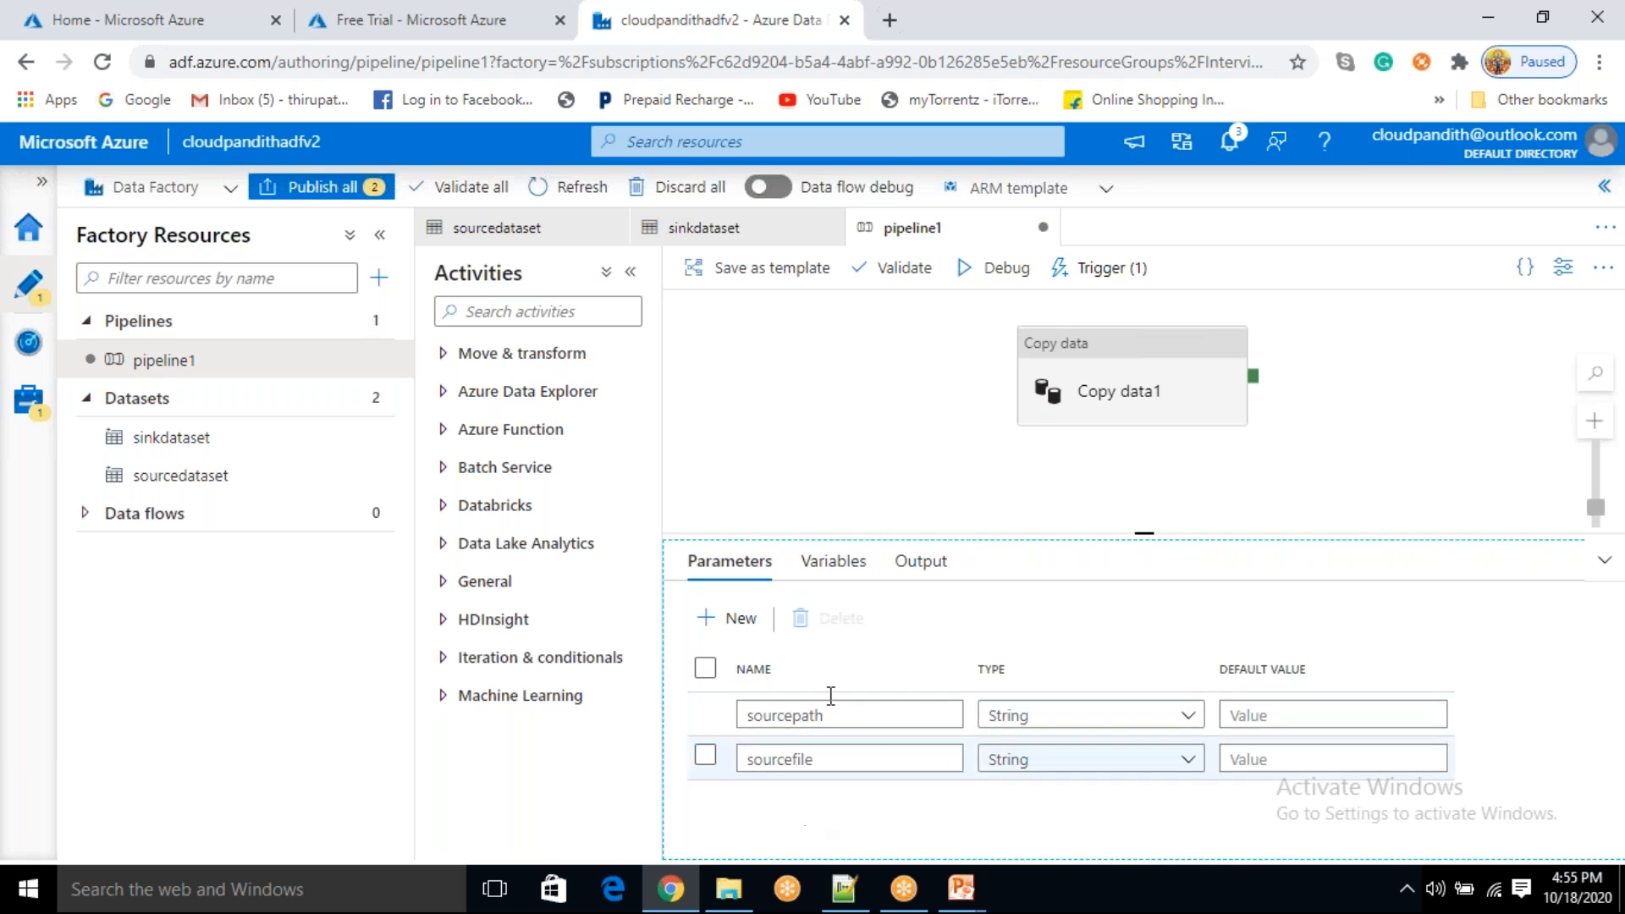
- Open the source dataset of the Copy data1 activity and add two String parameters to it, named foldername and filename
left_click(1149, 389)
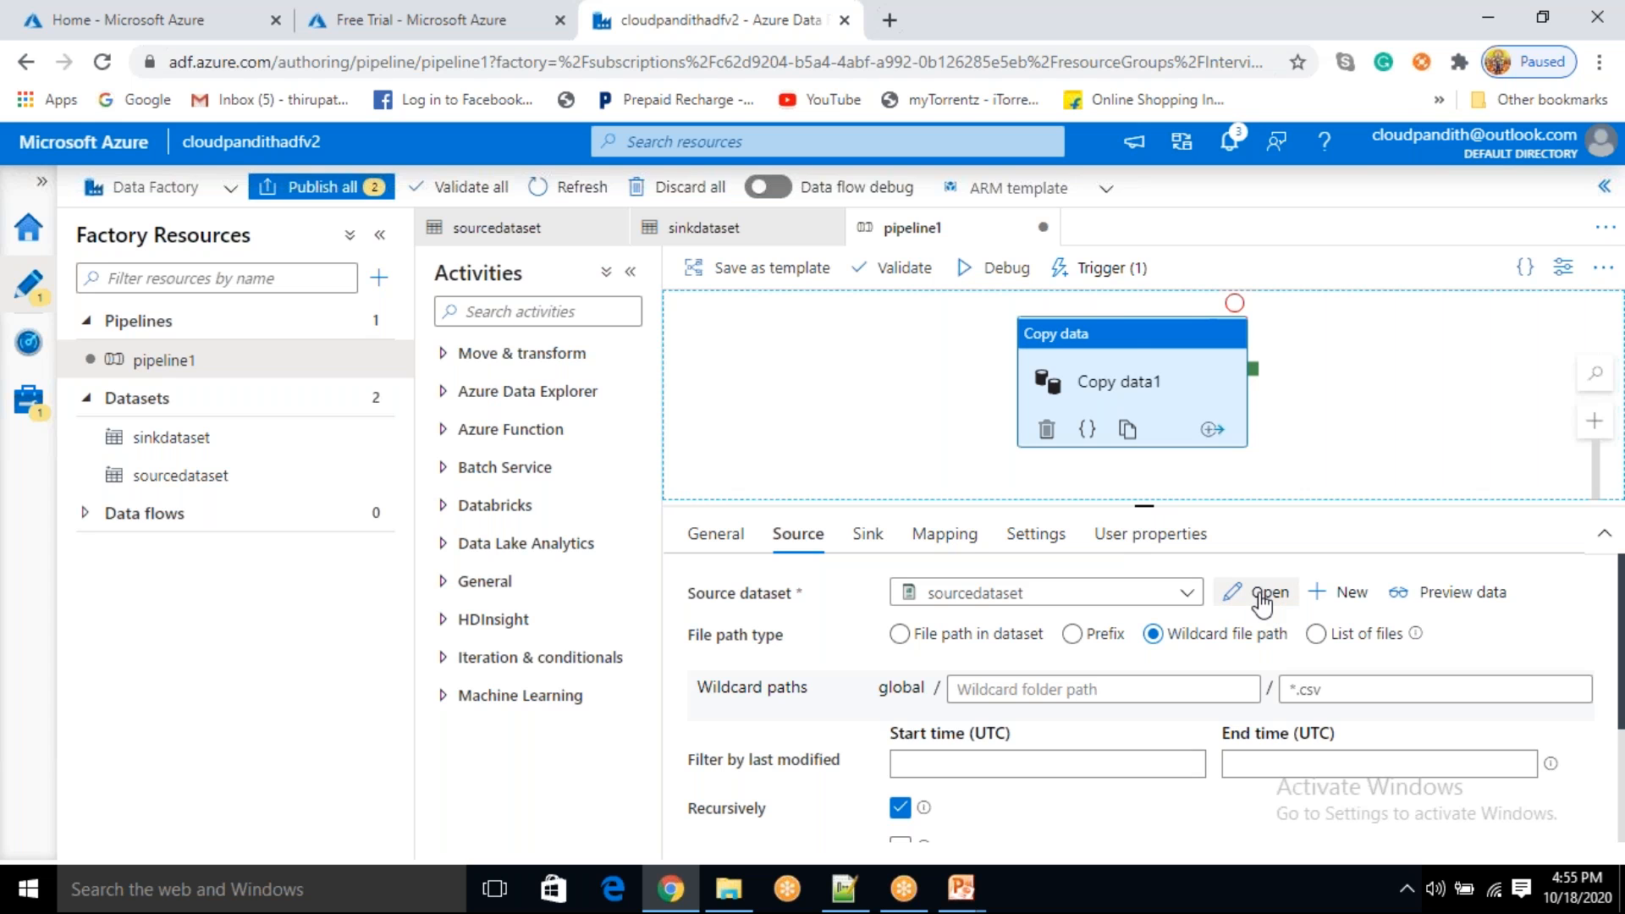
left_click(1262, 606)
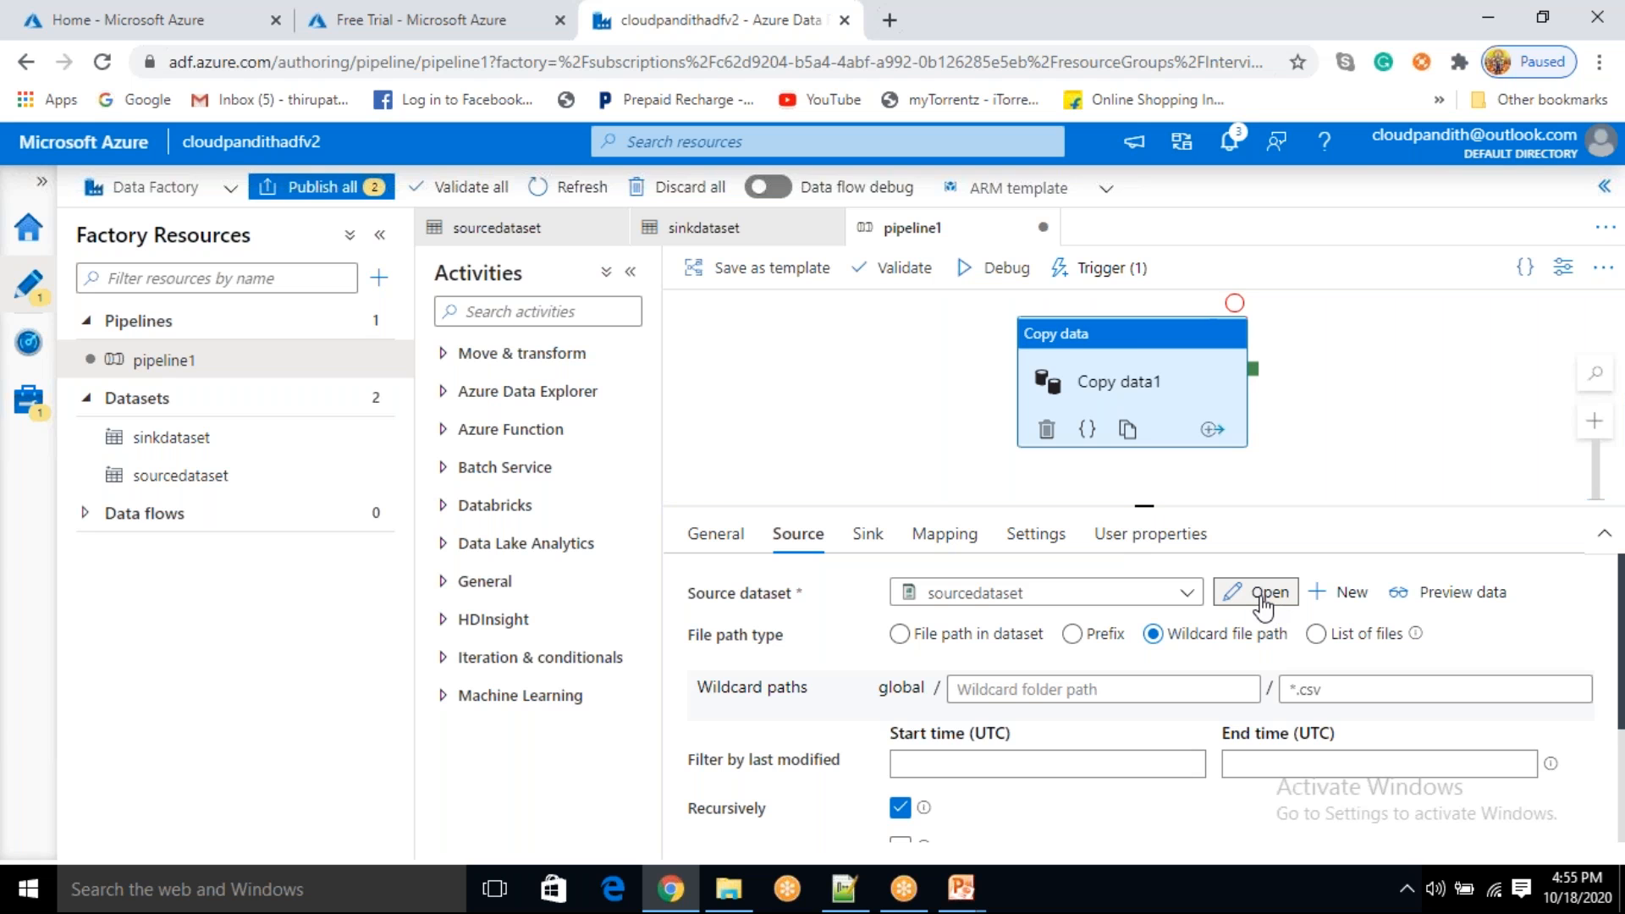
left_click(684, 530)
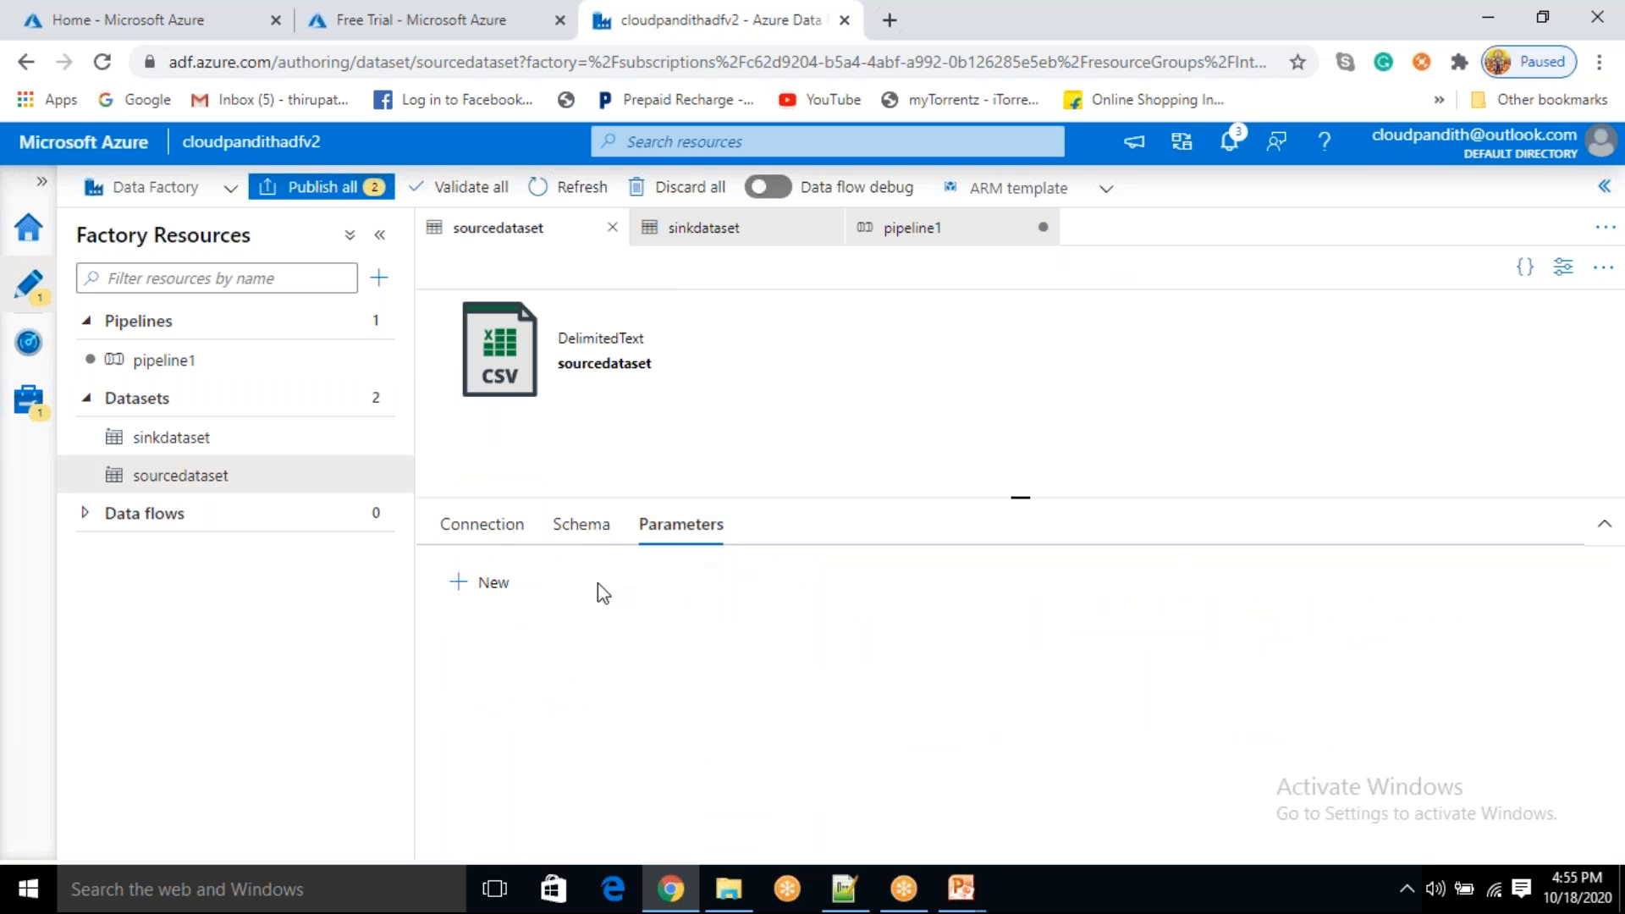
left_click(495, 586)
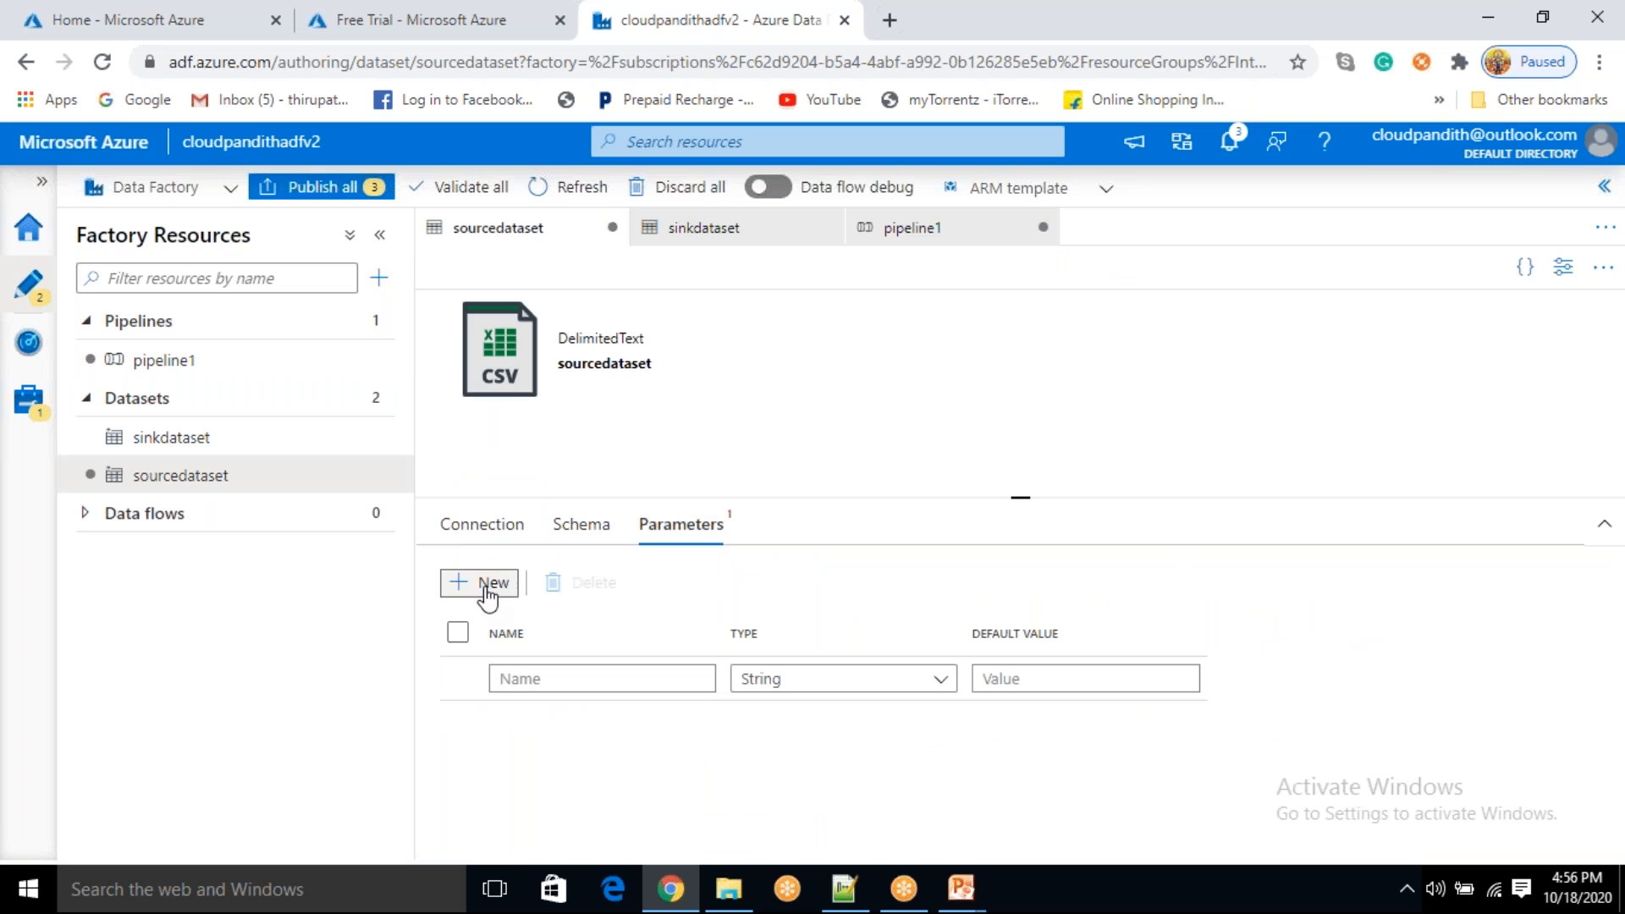
left_click(493, 589)
left_click(522, 679)
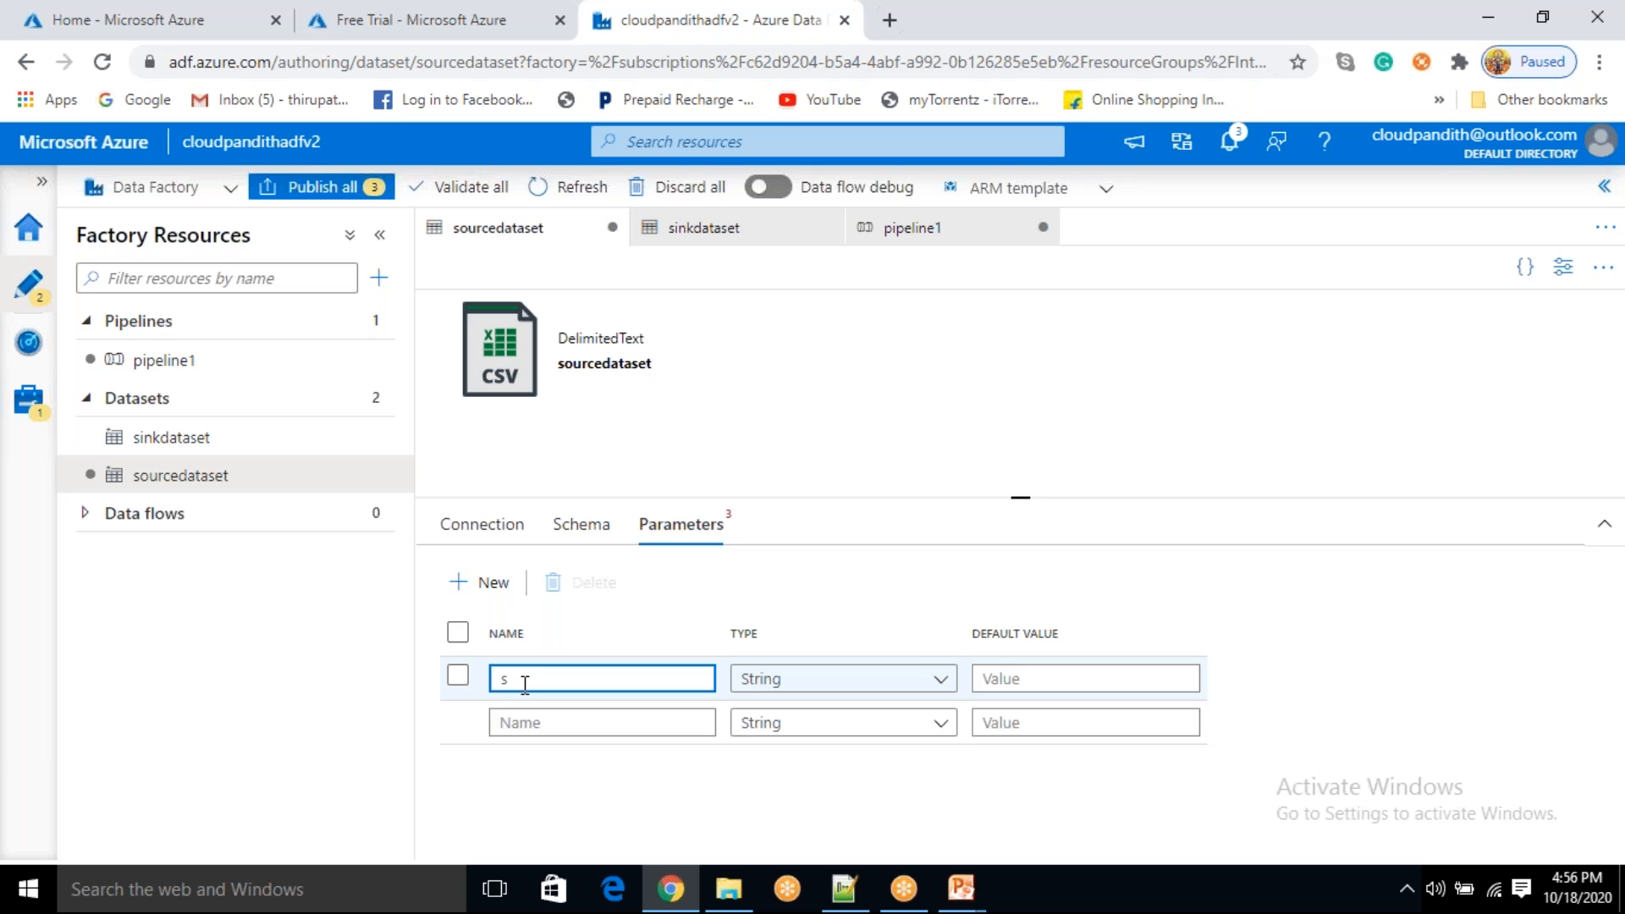
type("foldername")
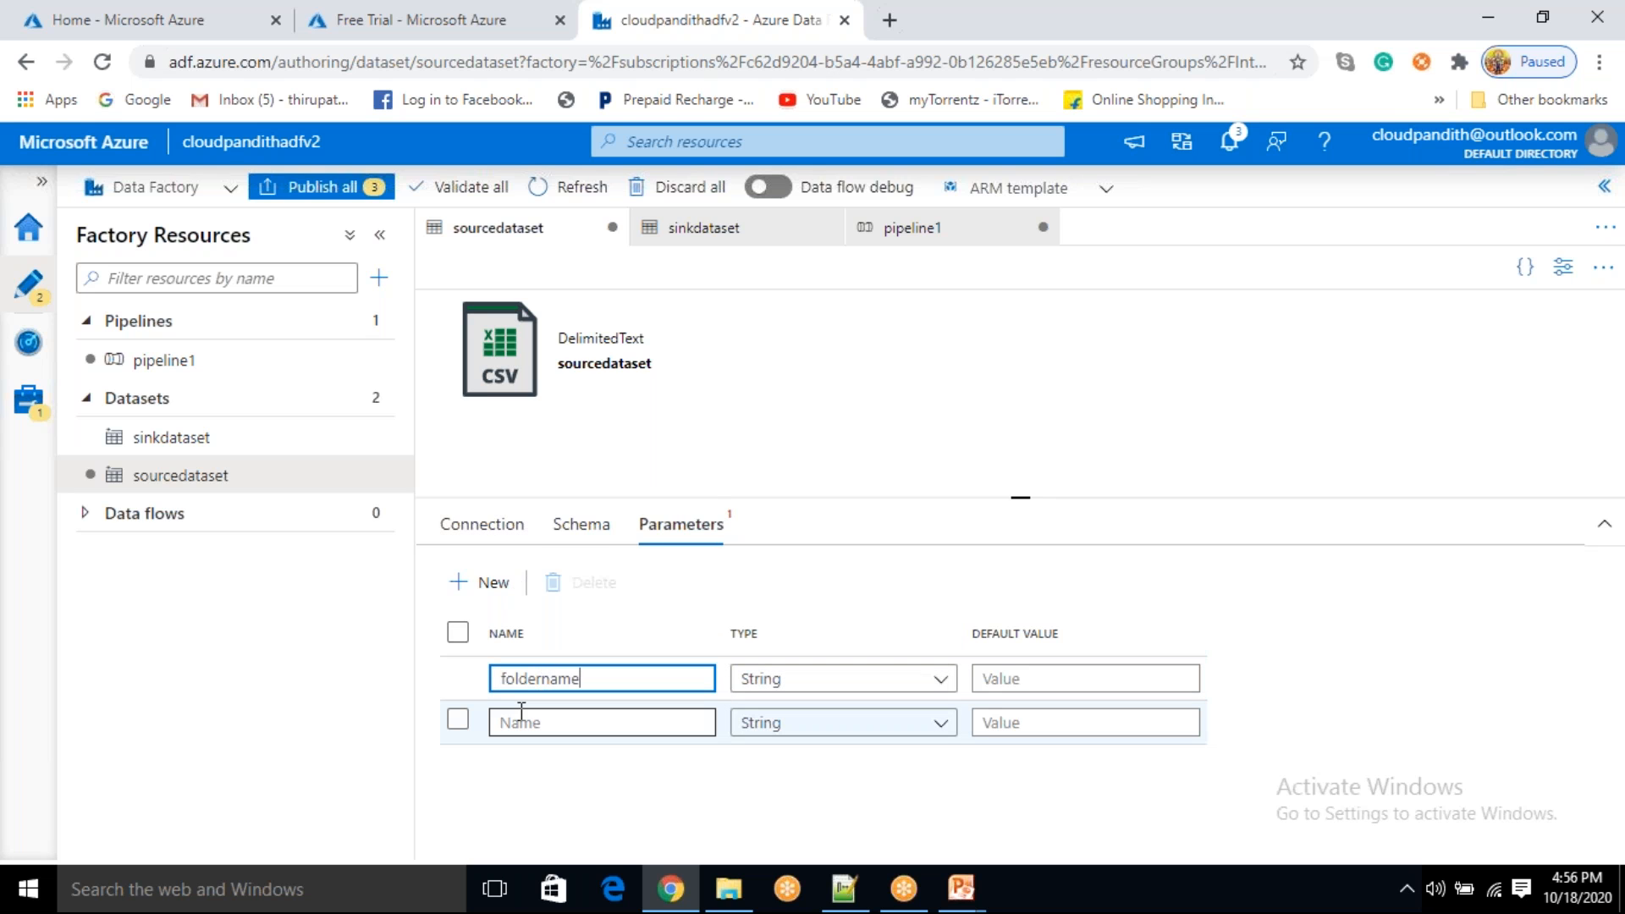
left_click(520, 715)
type("filename")
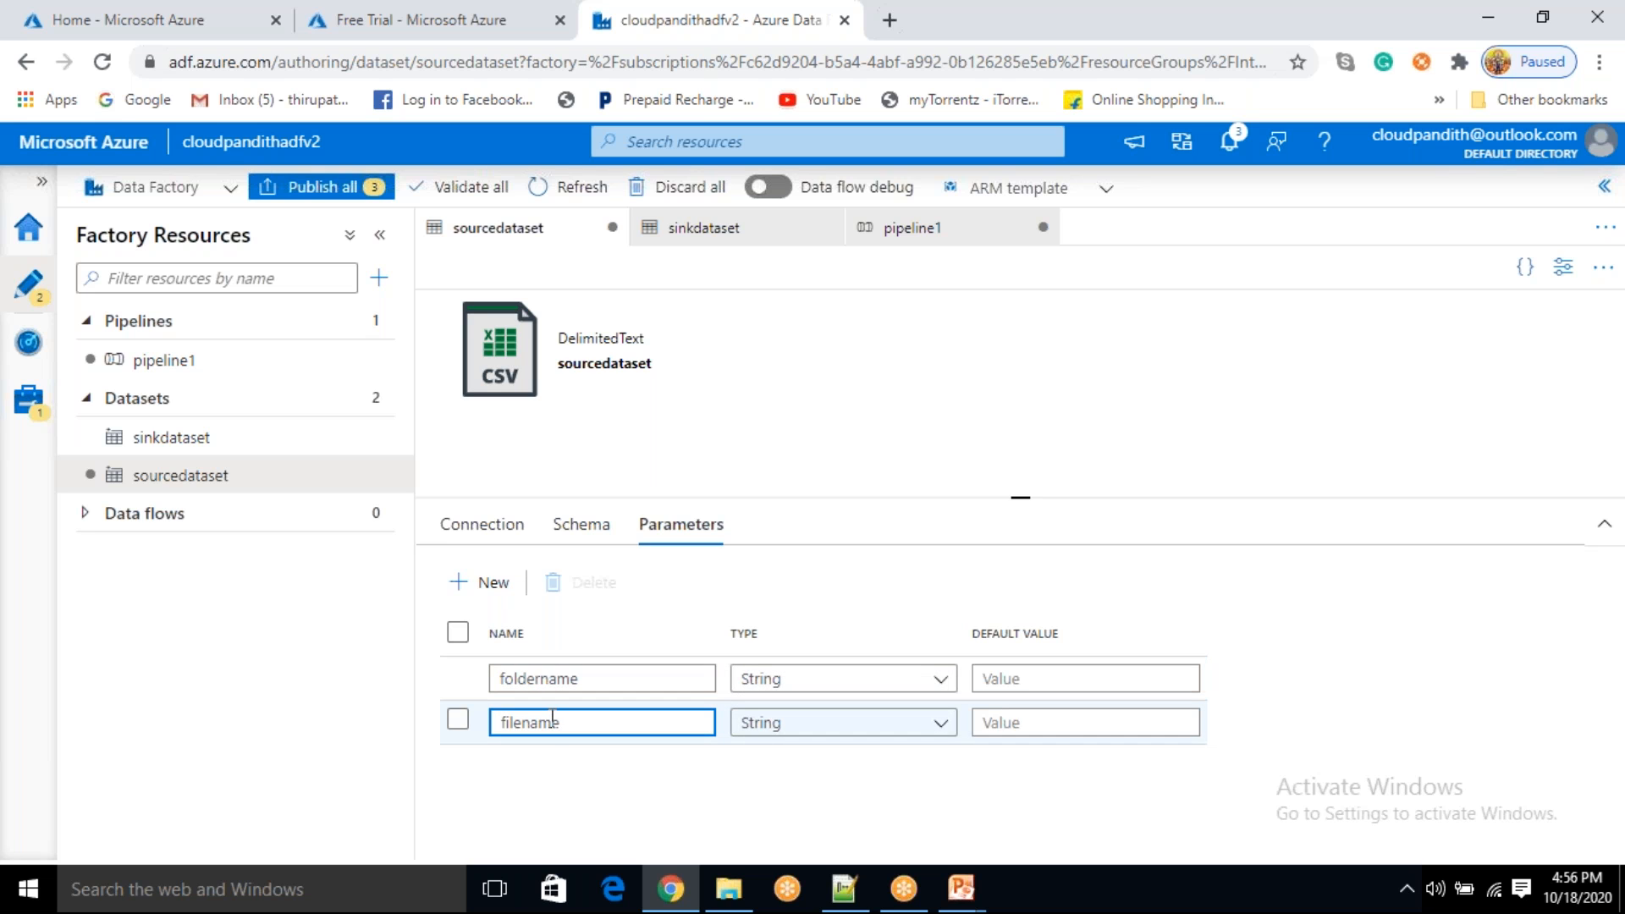
- Clear the container and directory values from the file path in sourcedataset's connection settings
left_click(504, 533)
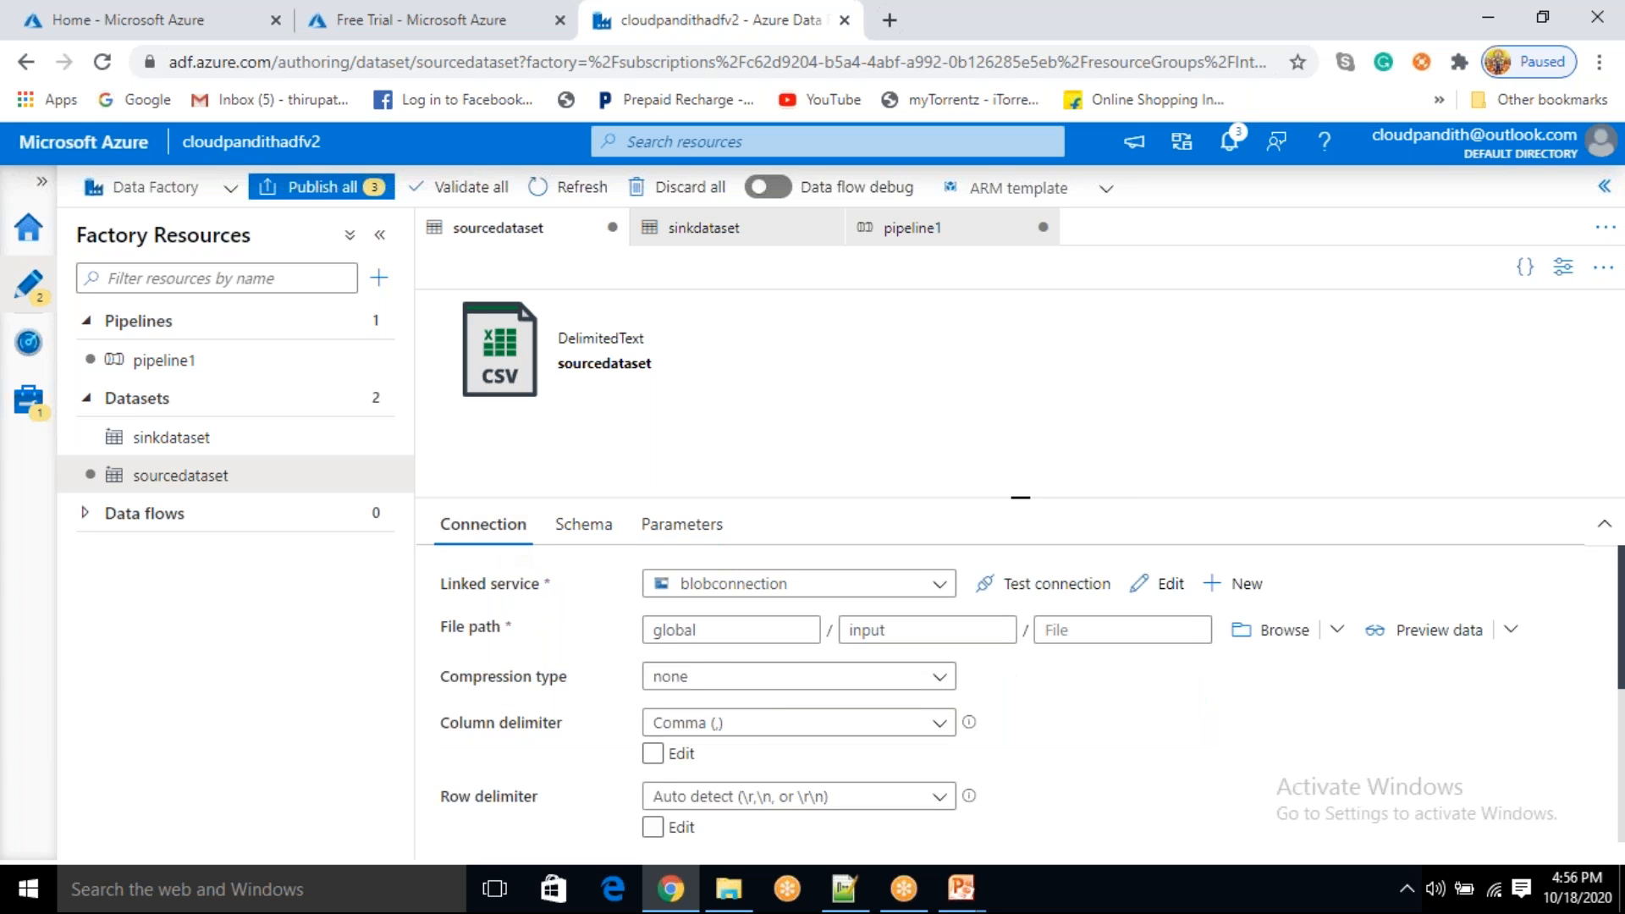
double_click(677, 631)
key("BackSpace")
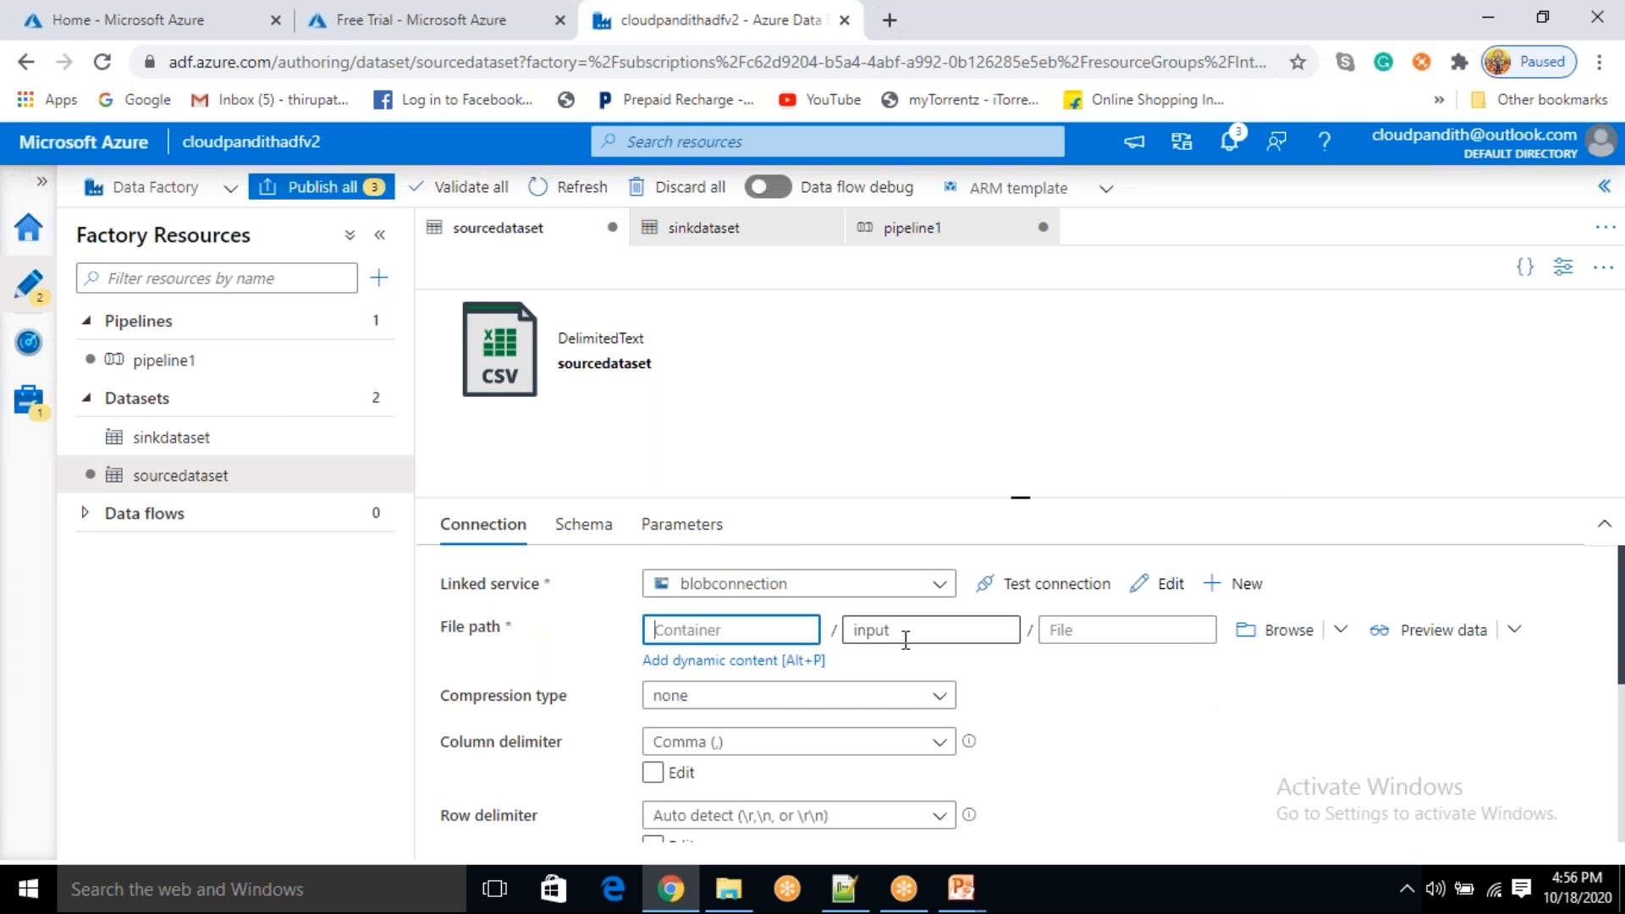
double_click(904, 630)
key("BackSpace")
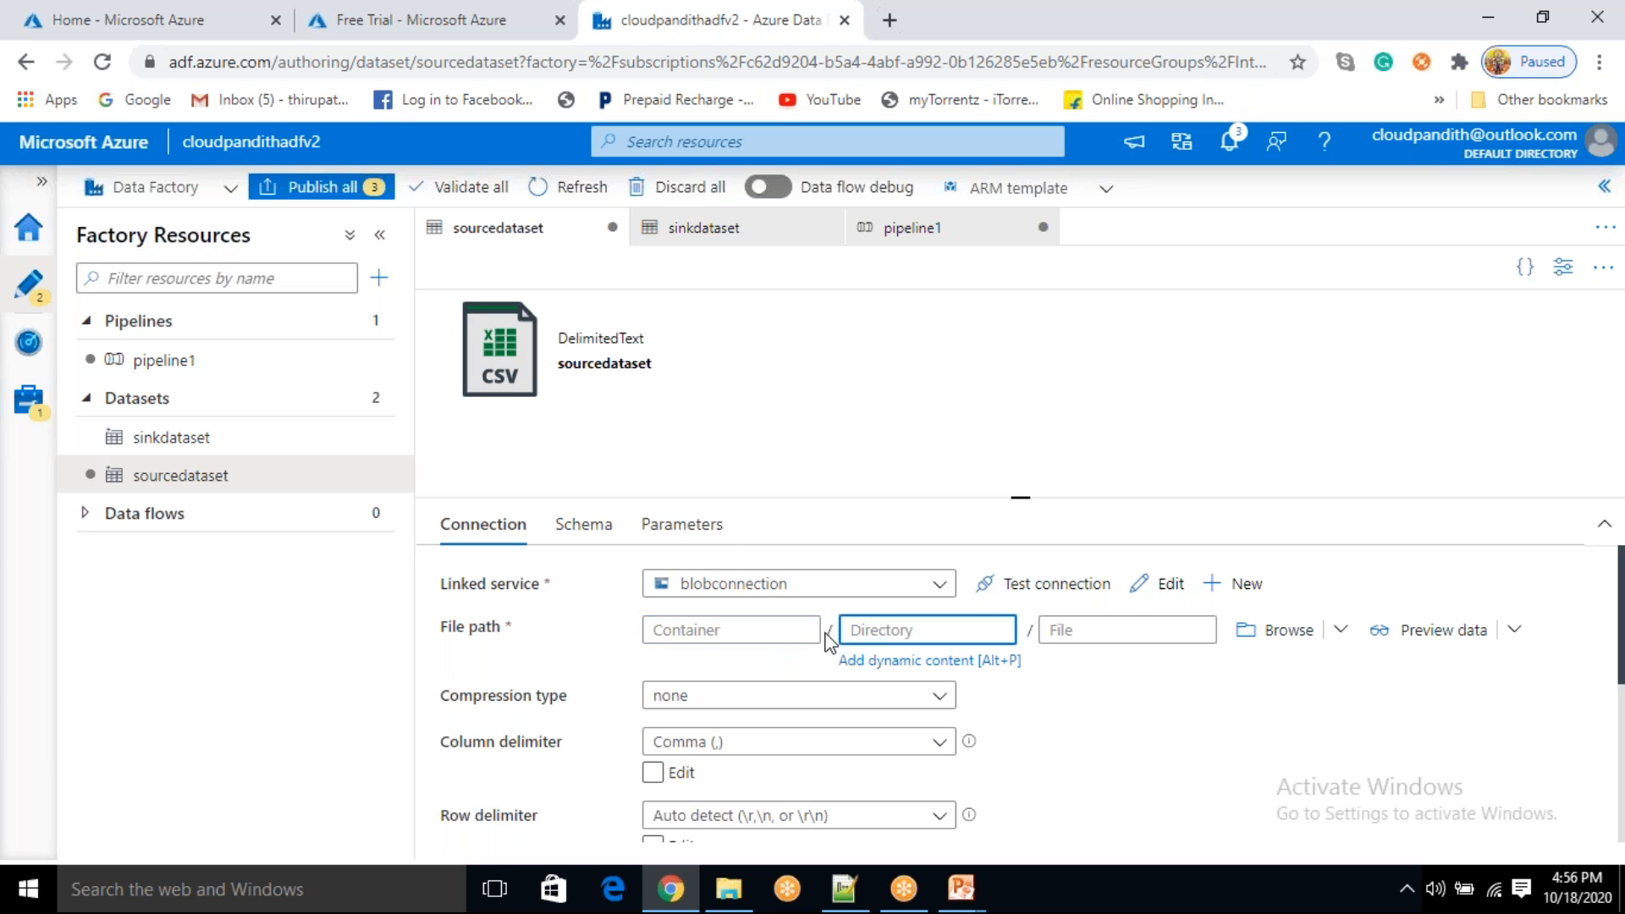
left_click(676, 549)
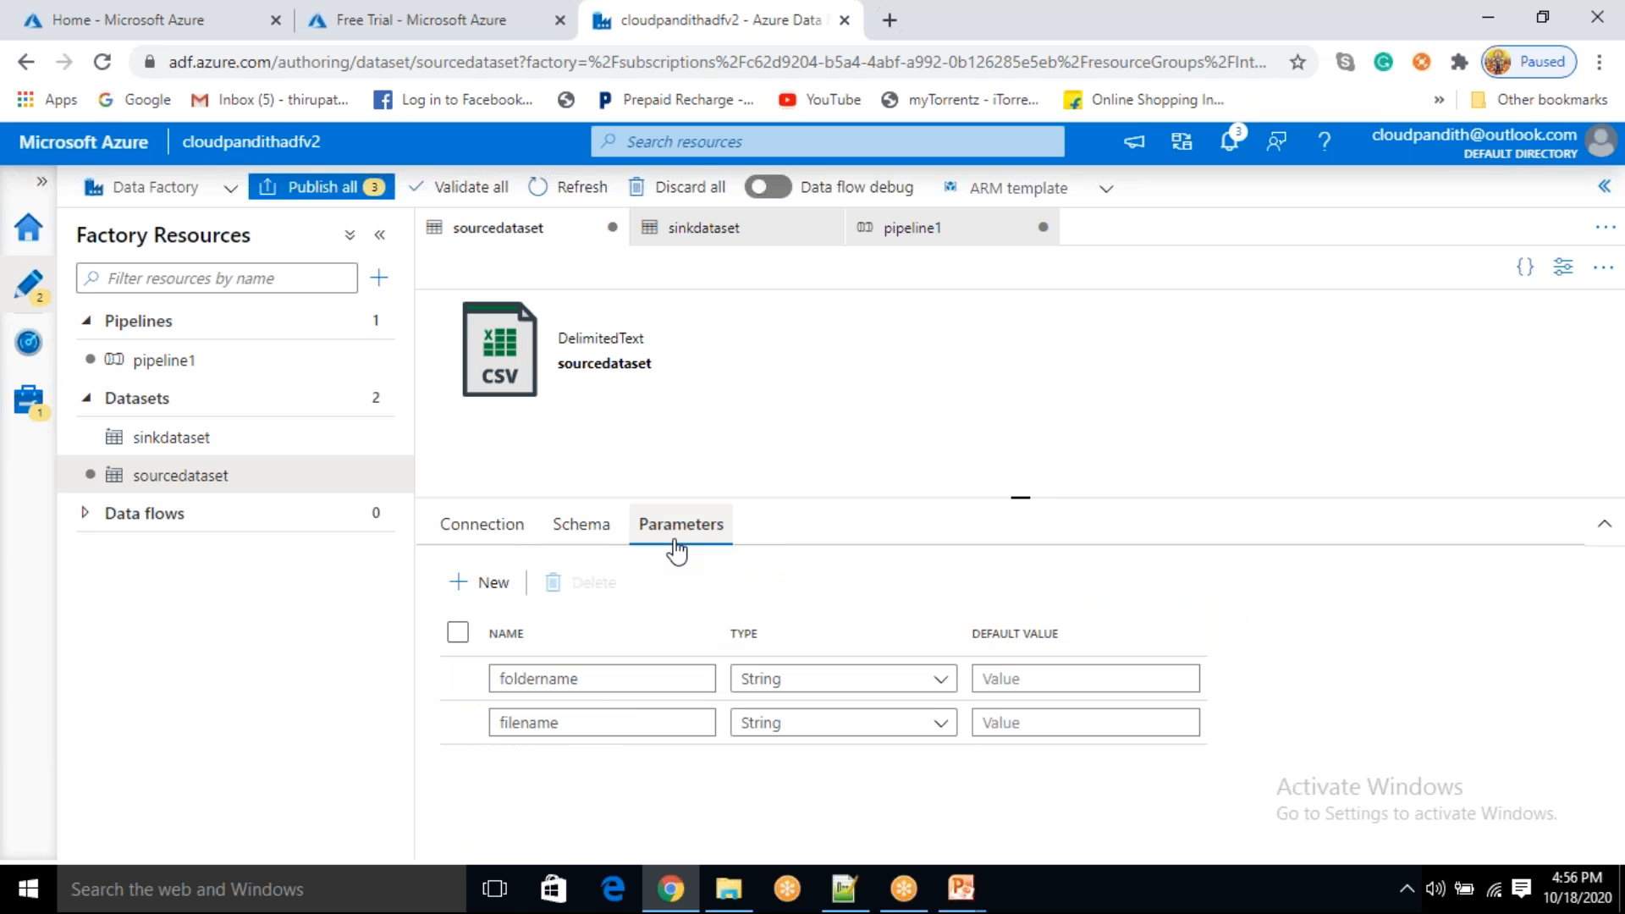
left_click(445, 523)
left_click(699, 630)
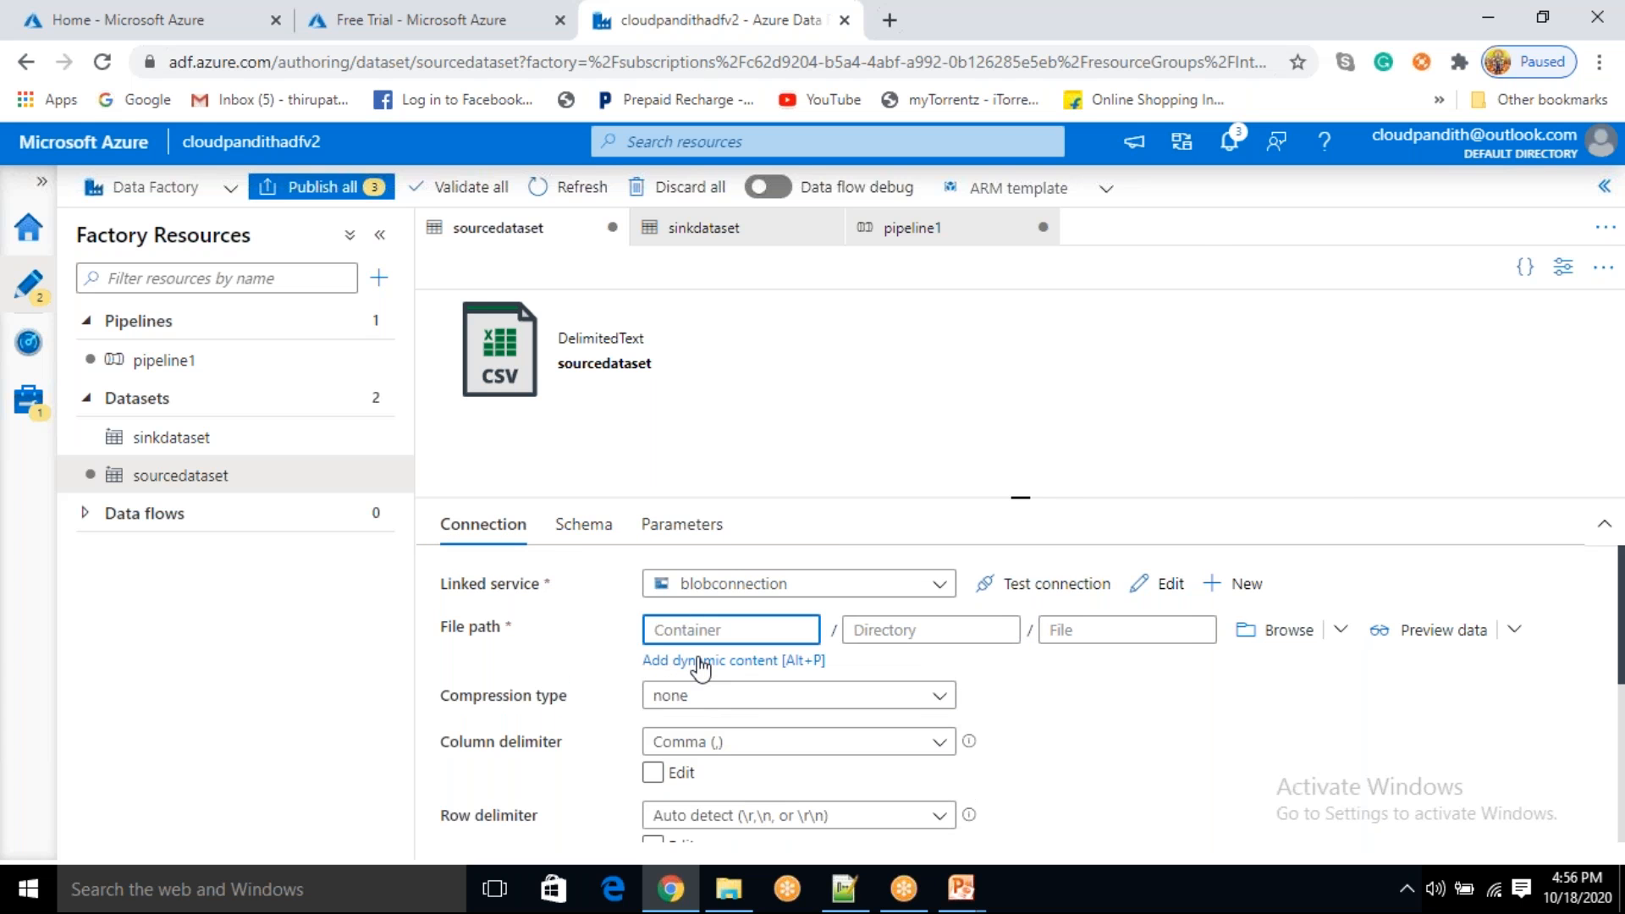
left_click(699, 668)
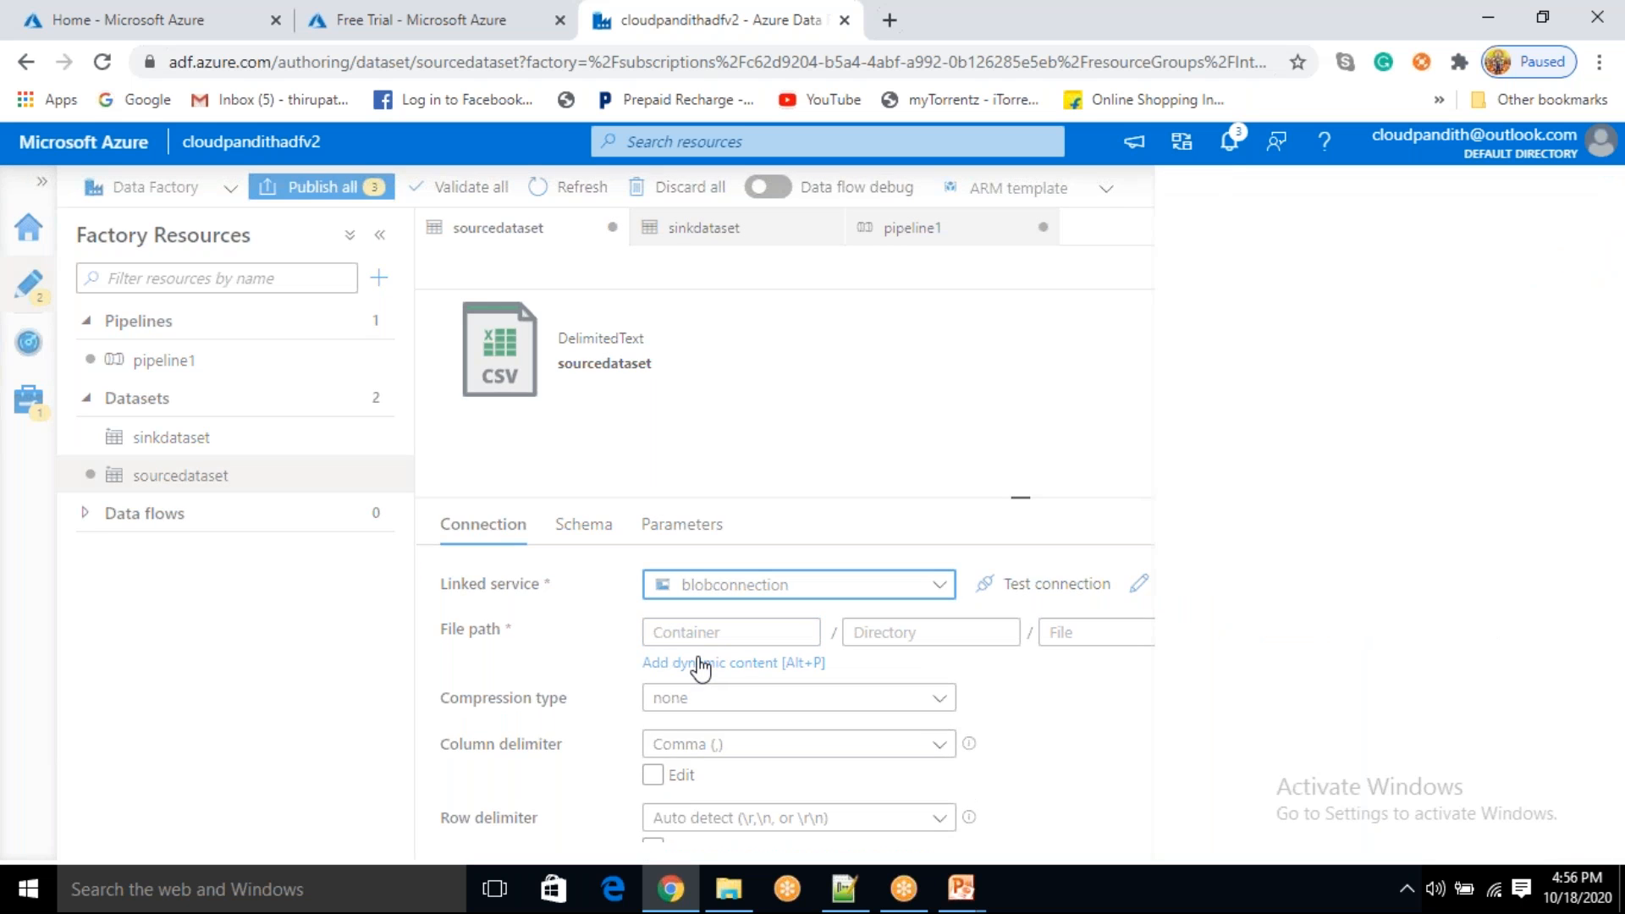
left_click(976, 754)
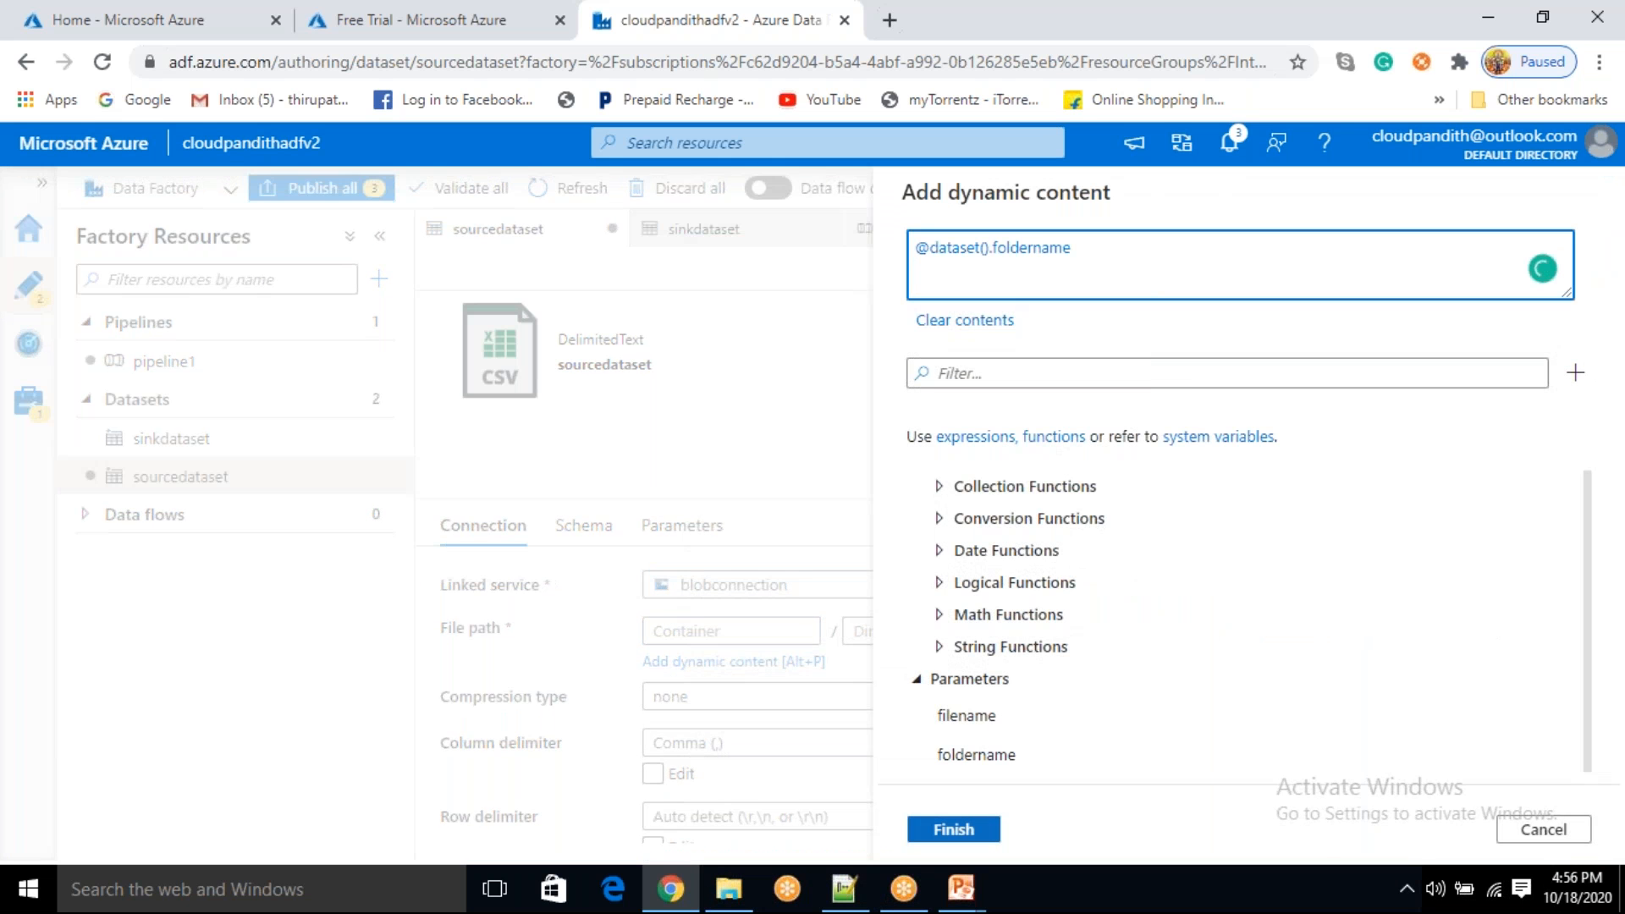
left_click(976, 754)
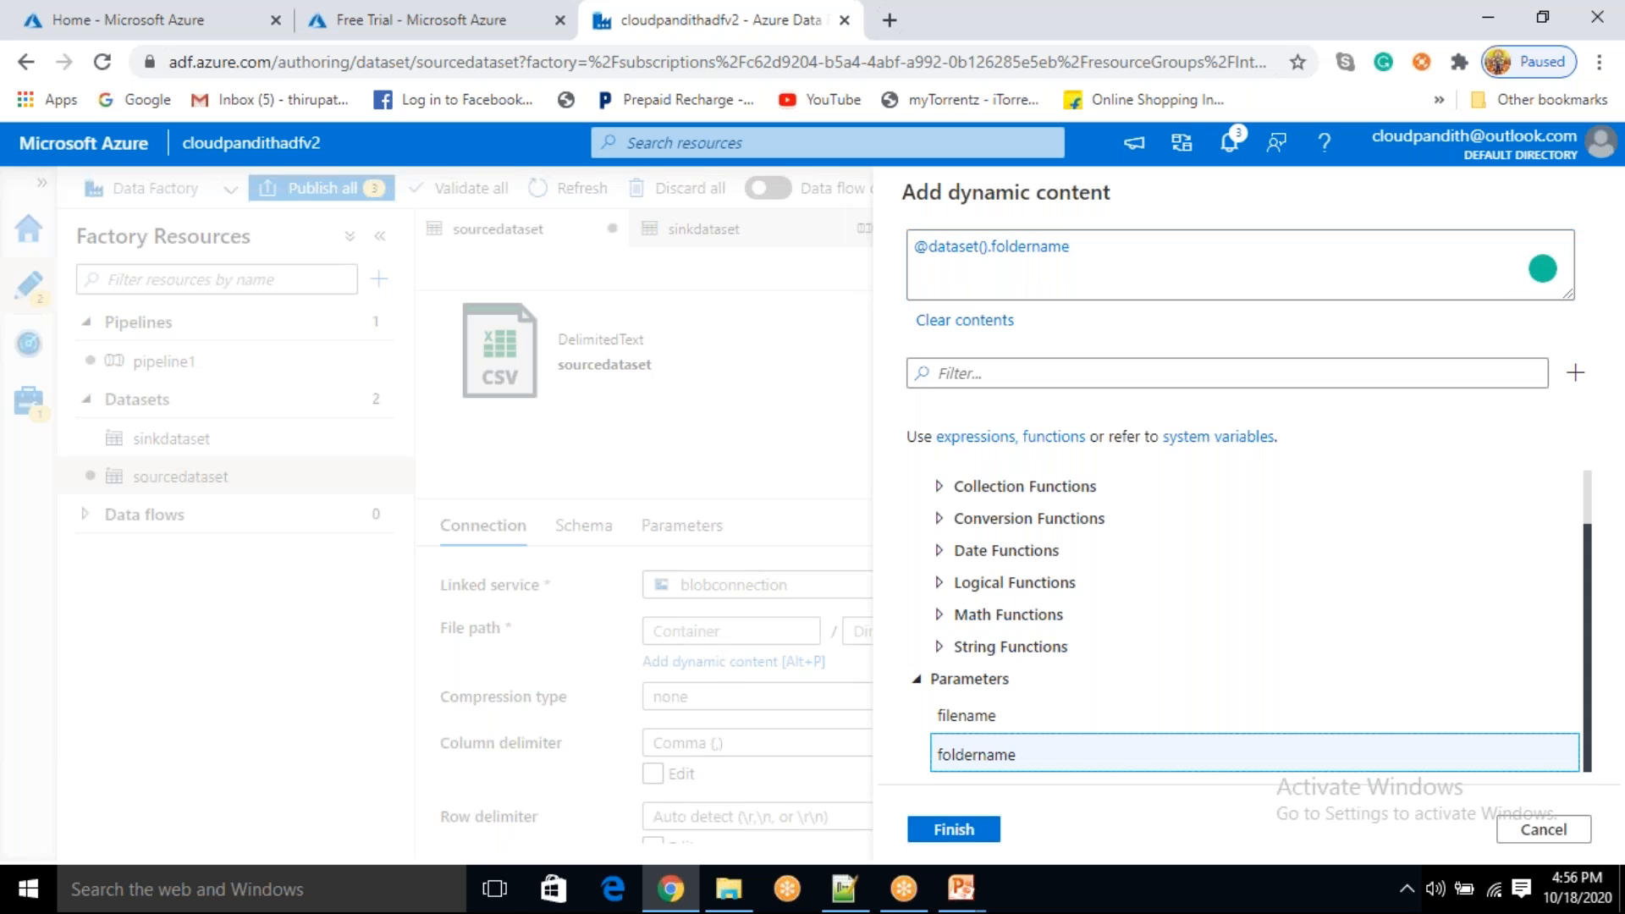
left_click(975, 754)
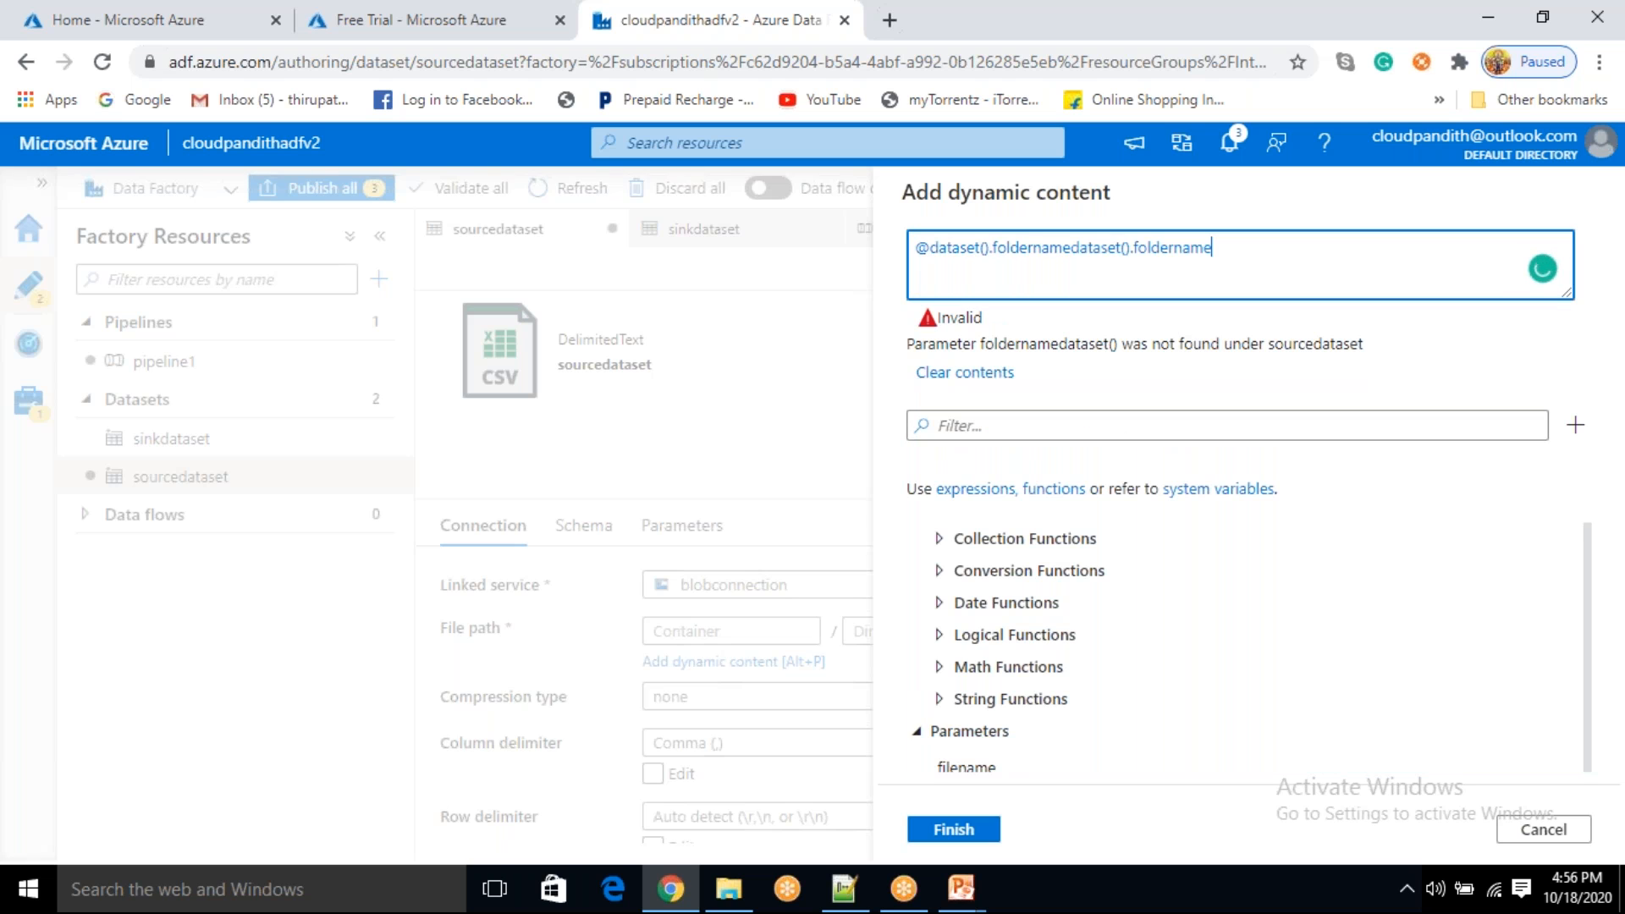
key("ctrl+a")
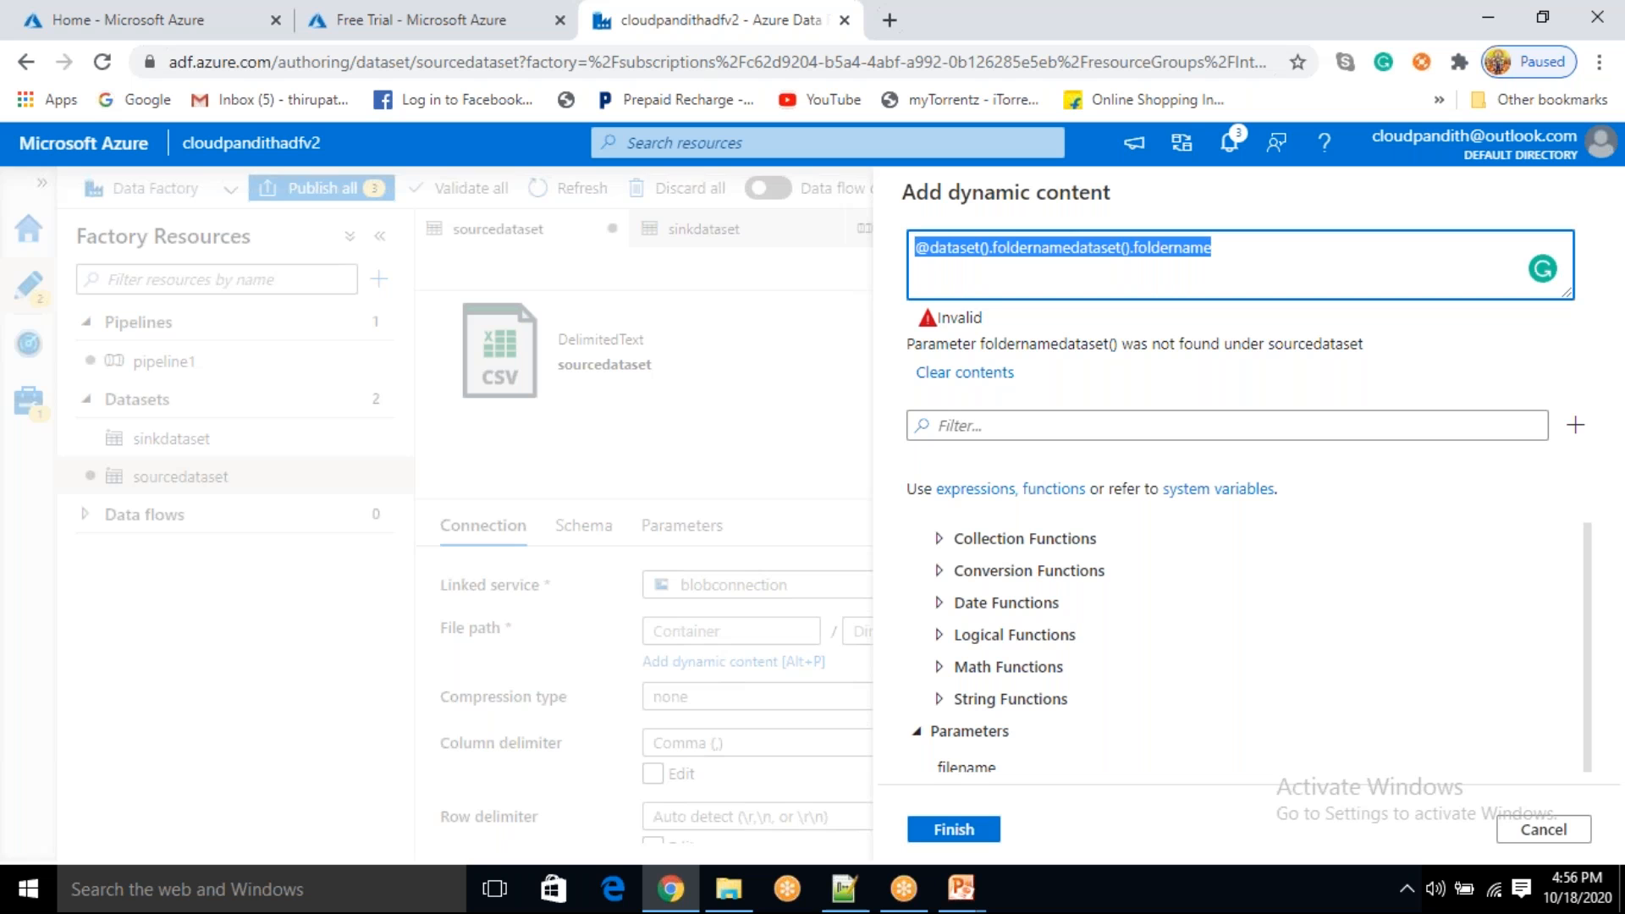
key("BackSpace")
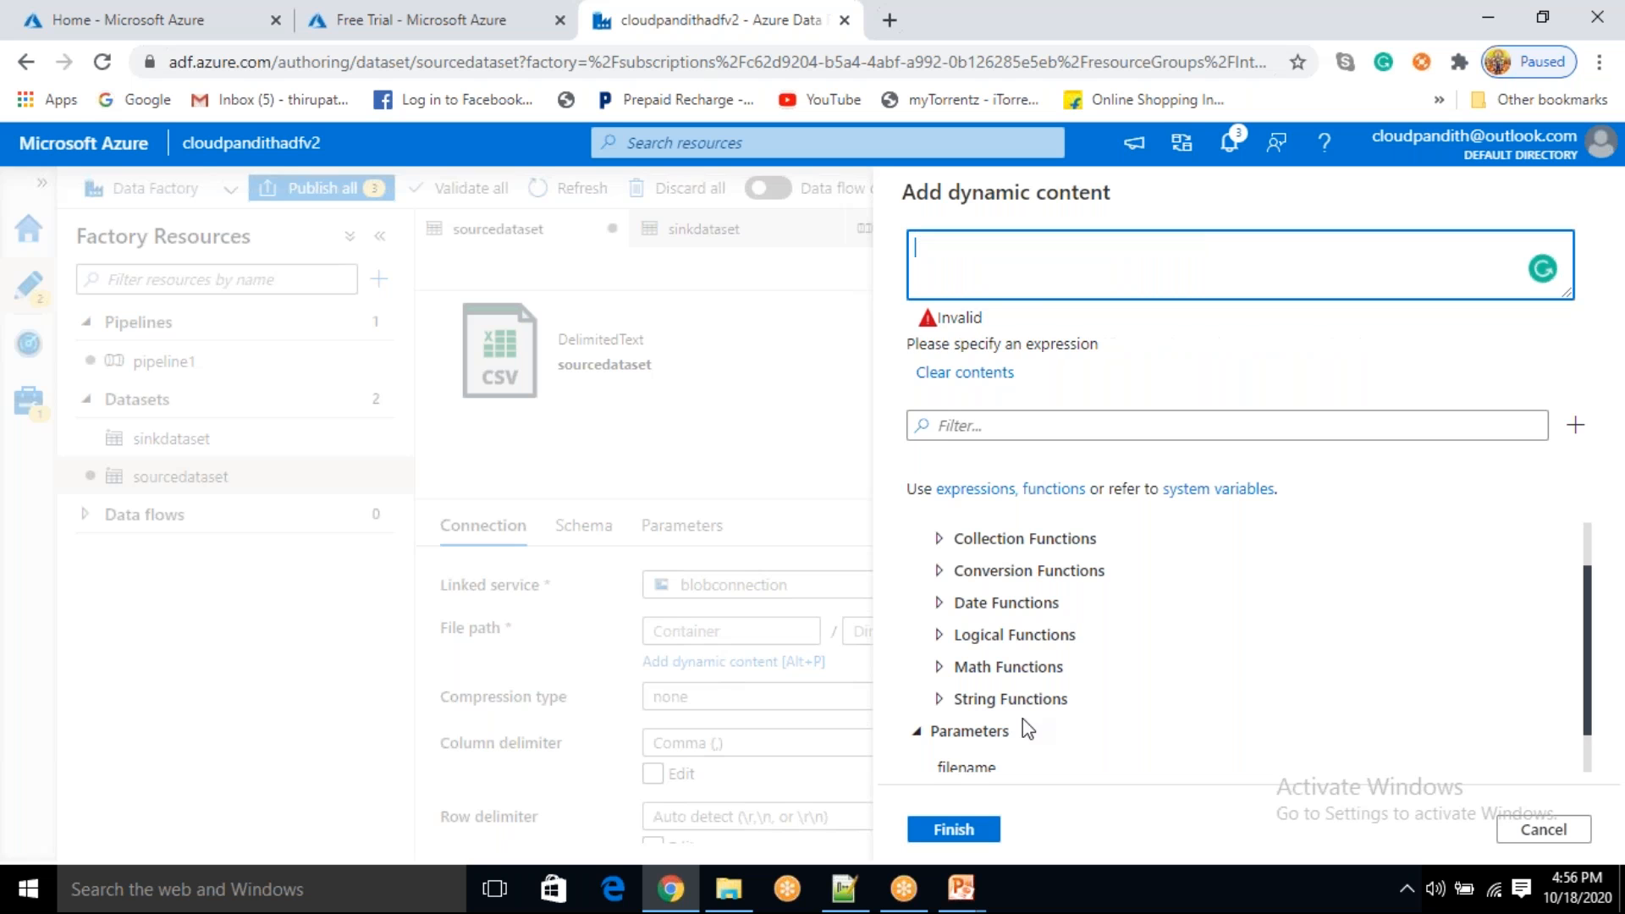
scroll(1021, 728, "down", 1)
left_click(1008, 754)
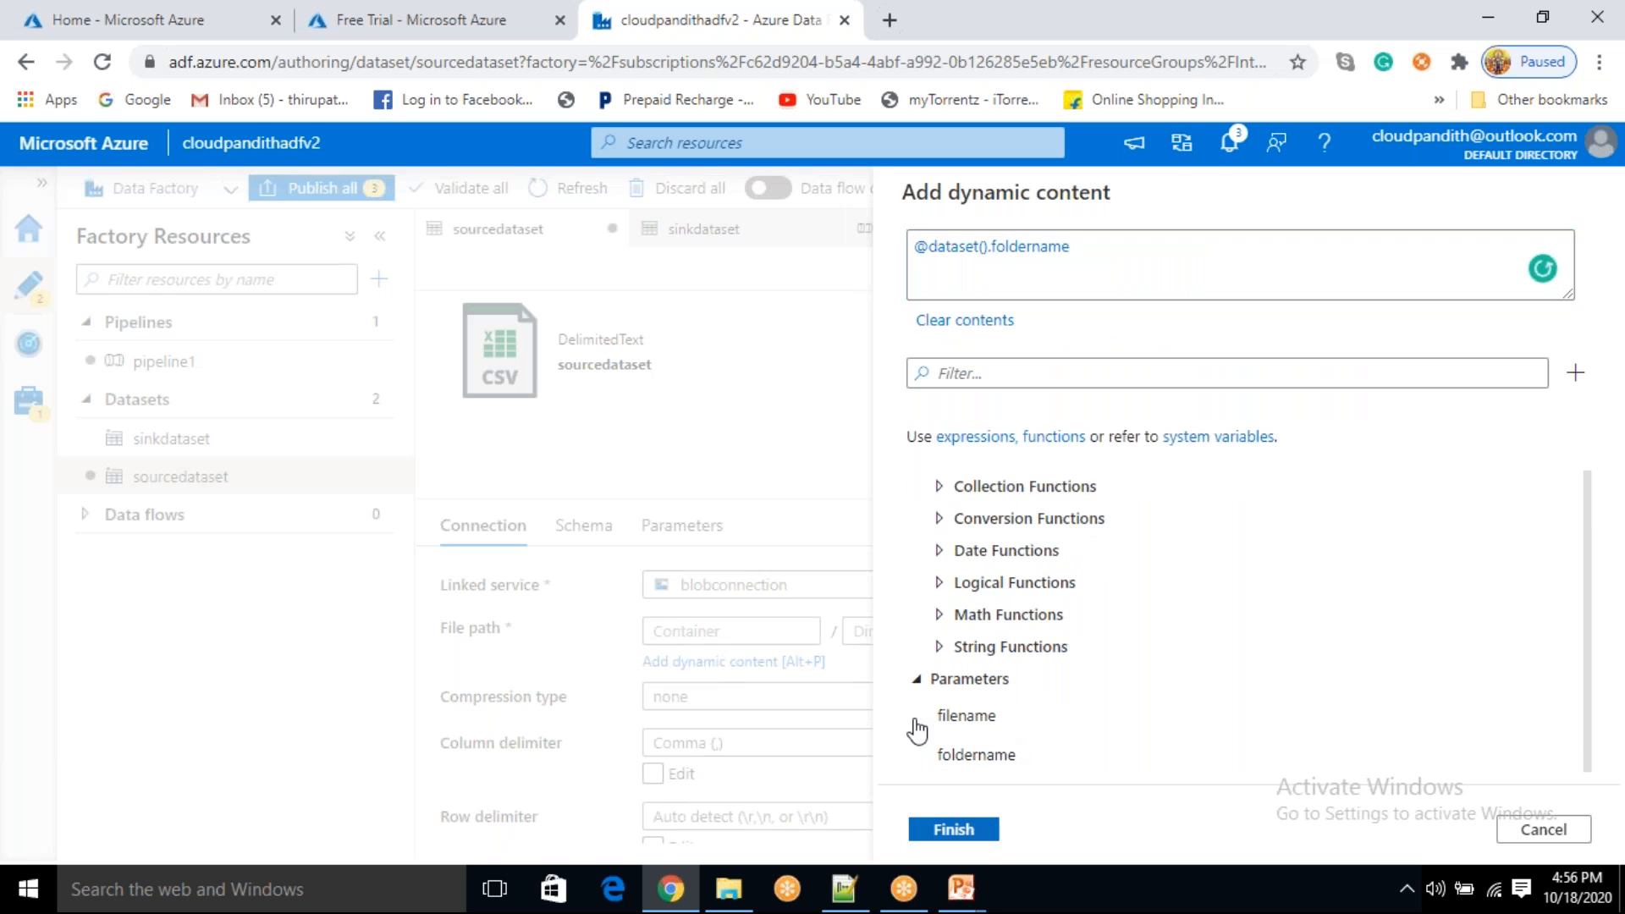
left_click(694, 632)
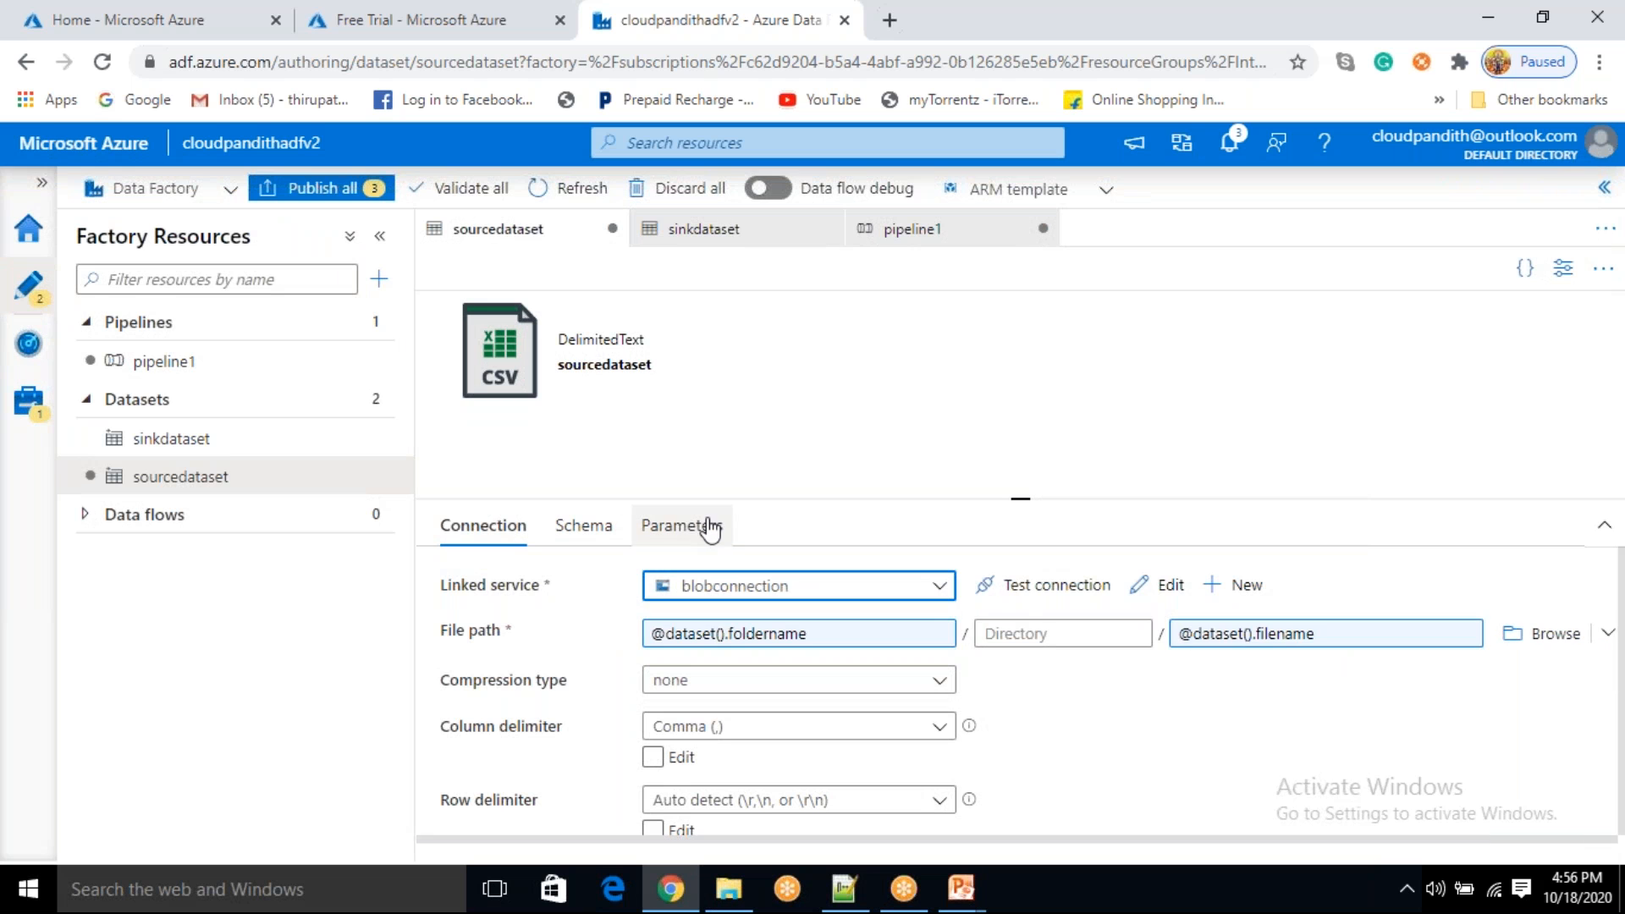
left_click(707, 526)
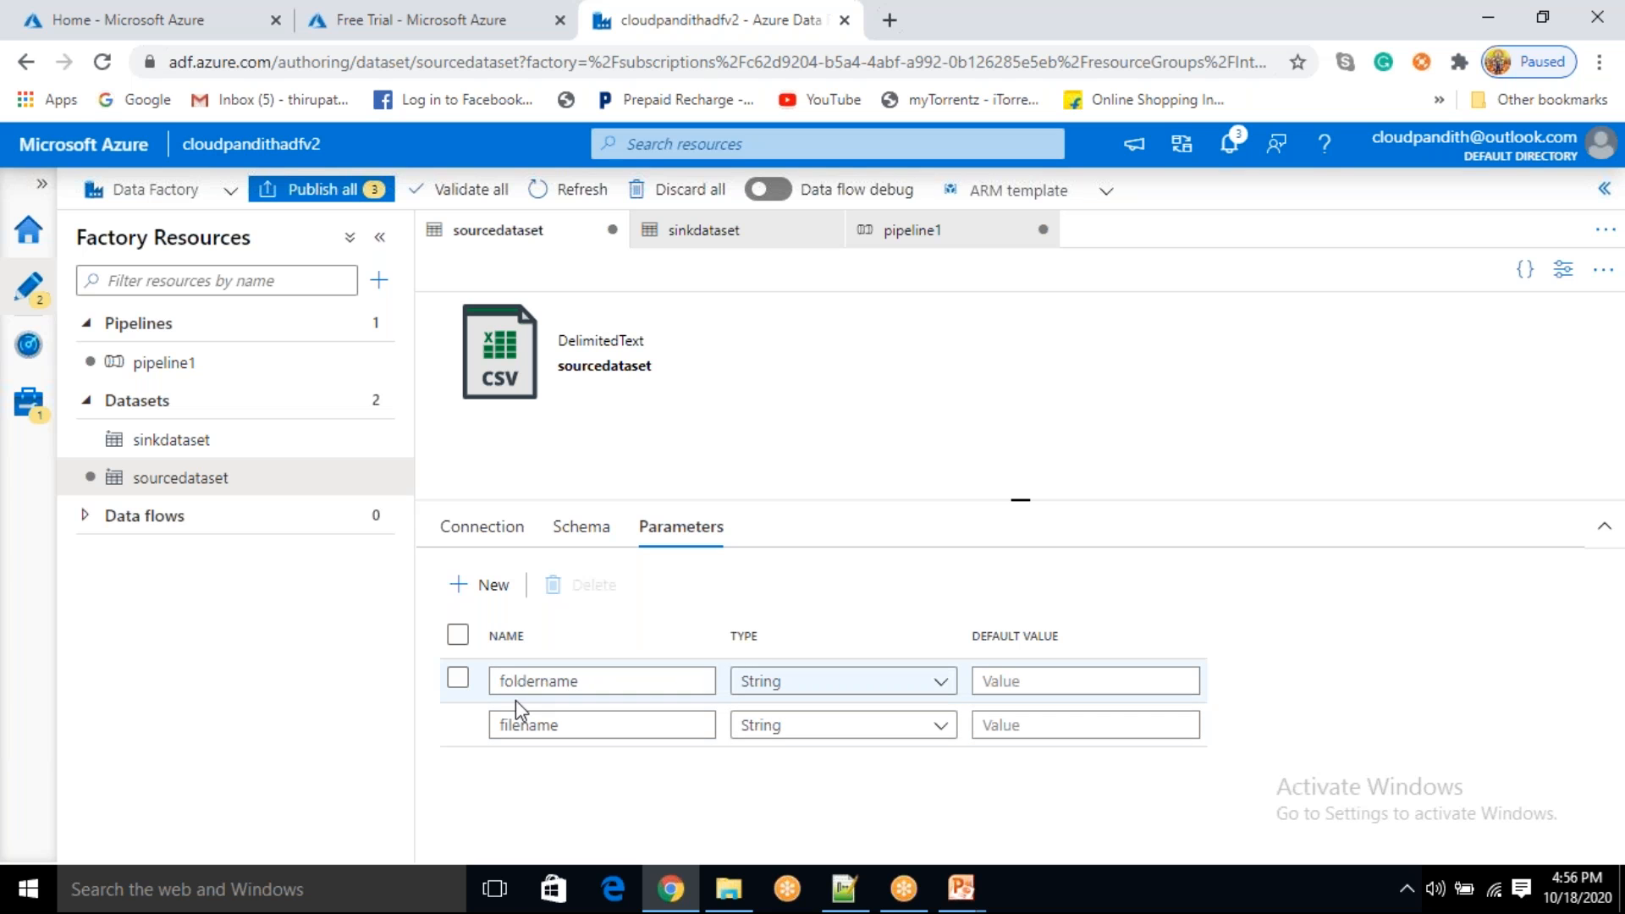
left_click(906, 241)
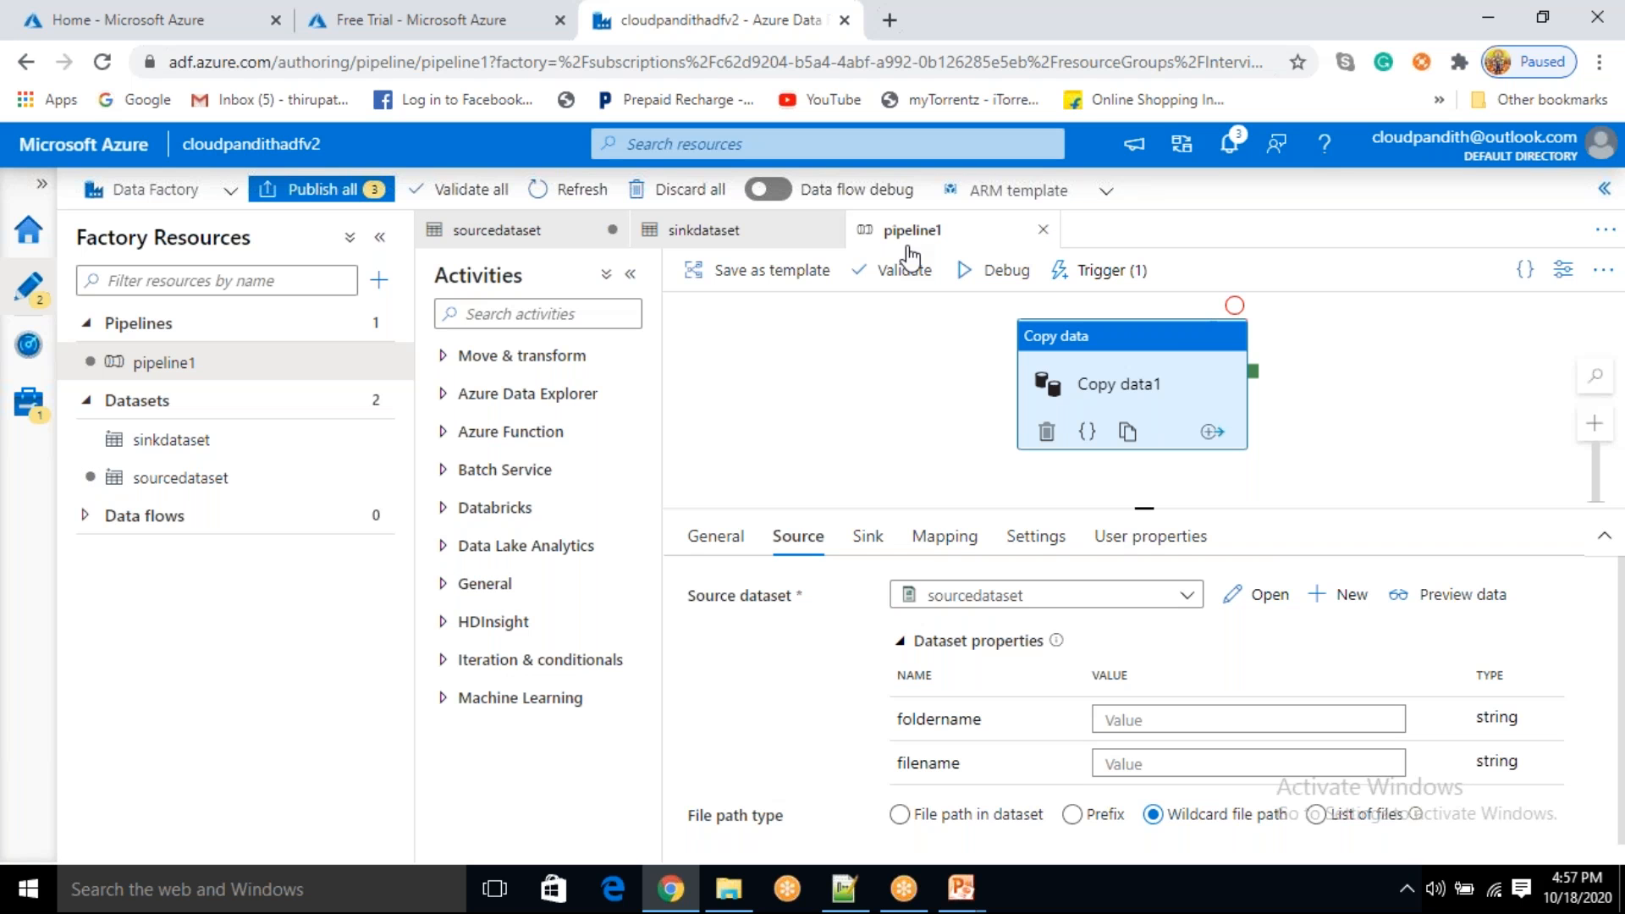
left_click(1119, 720)
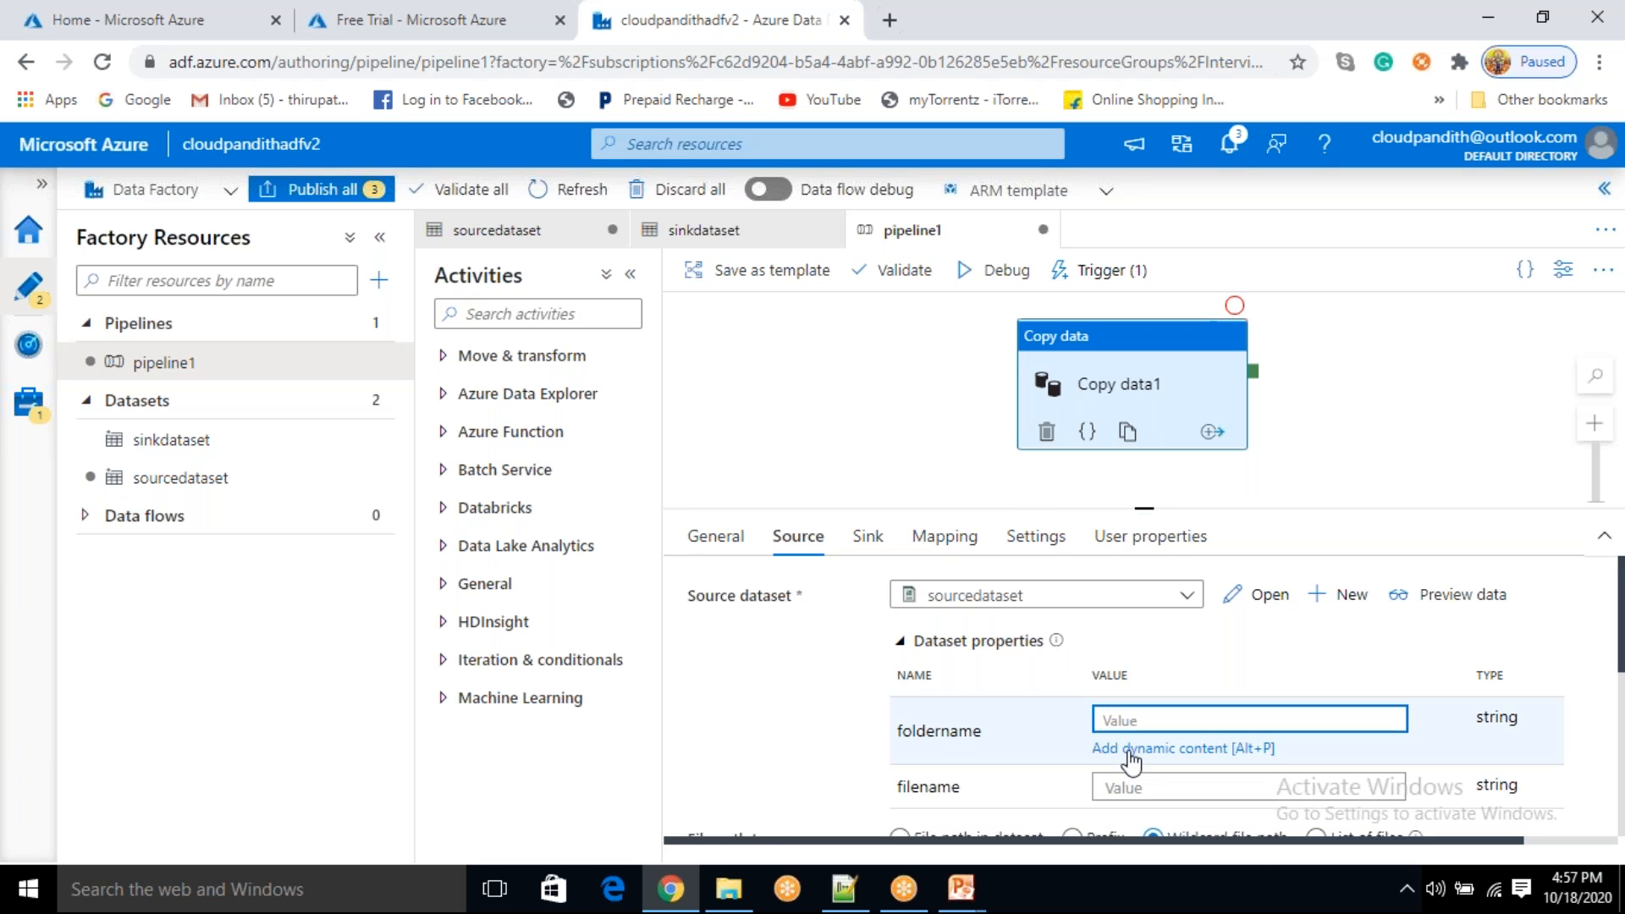
left_click(1130, 750)
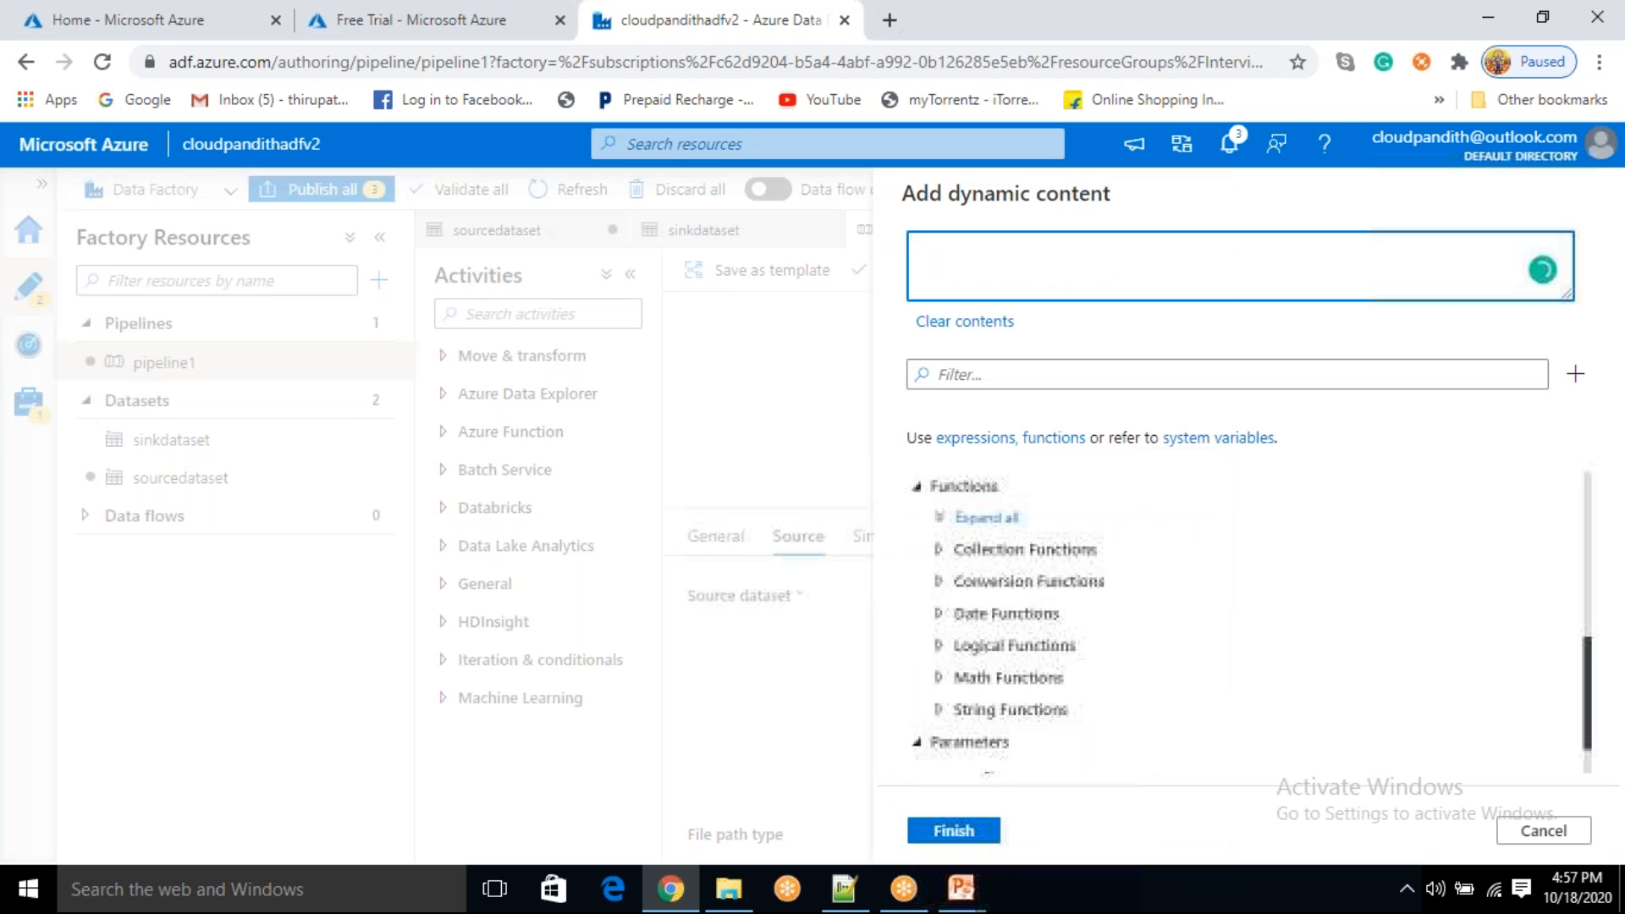
scroll(1087, 695, "down", 3)
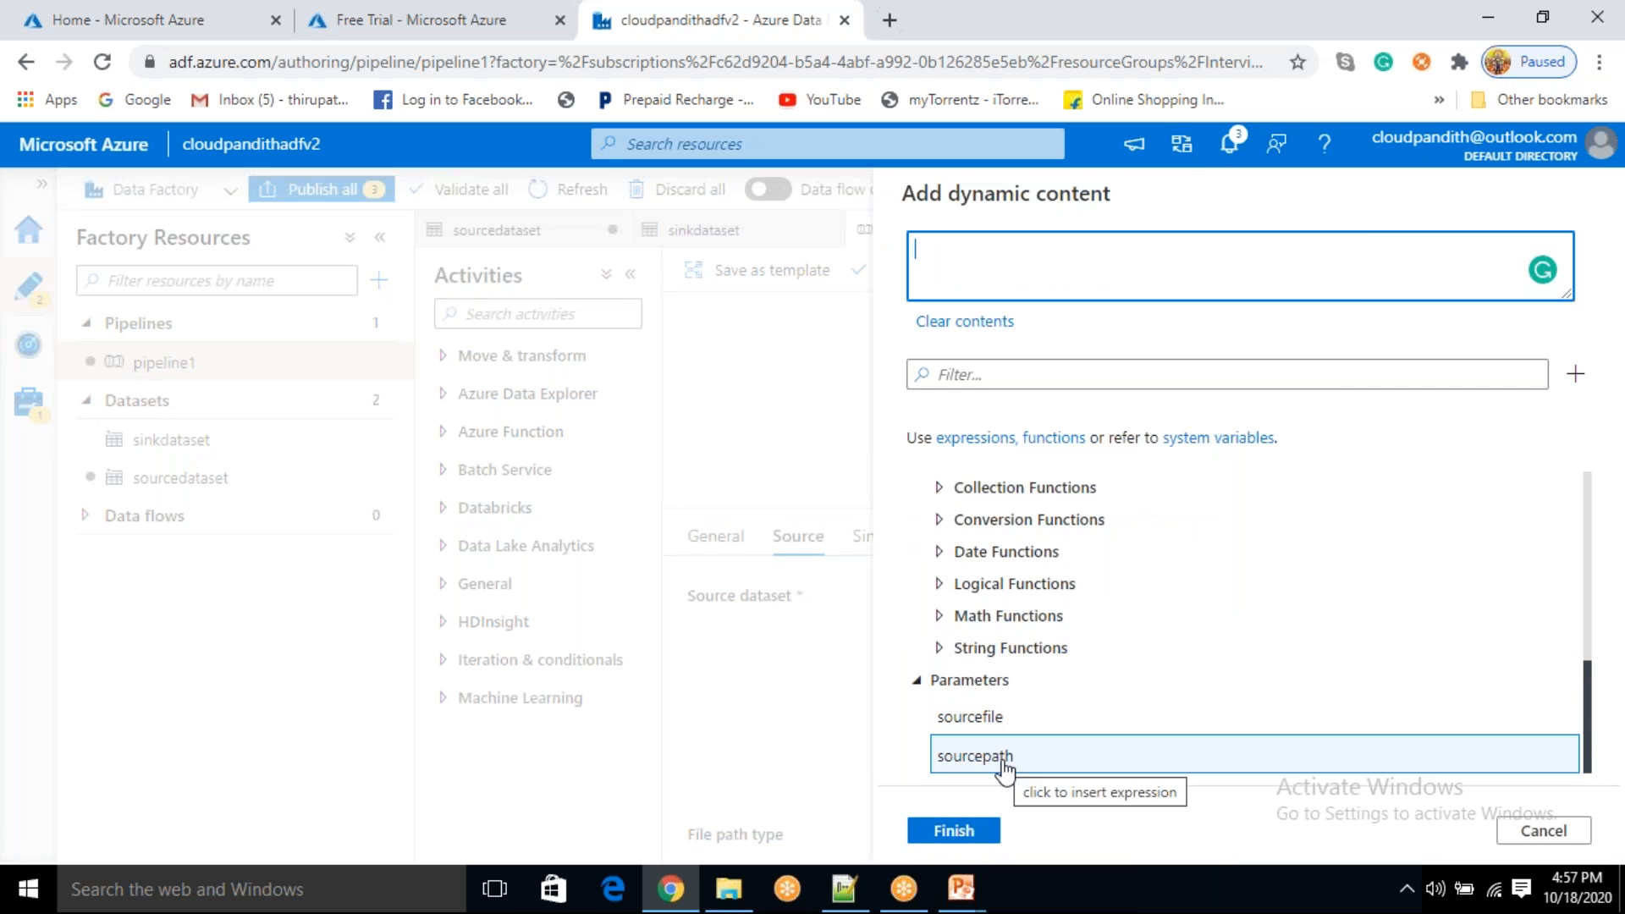
left_click(1004, 766)
left_click(953, 829)
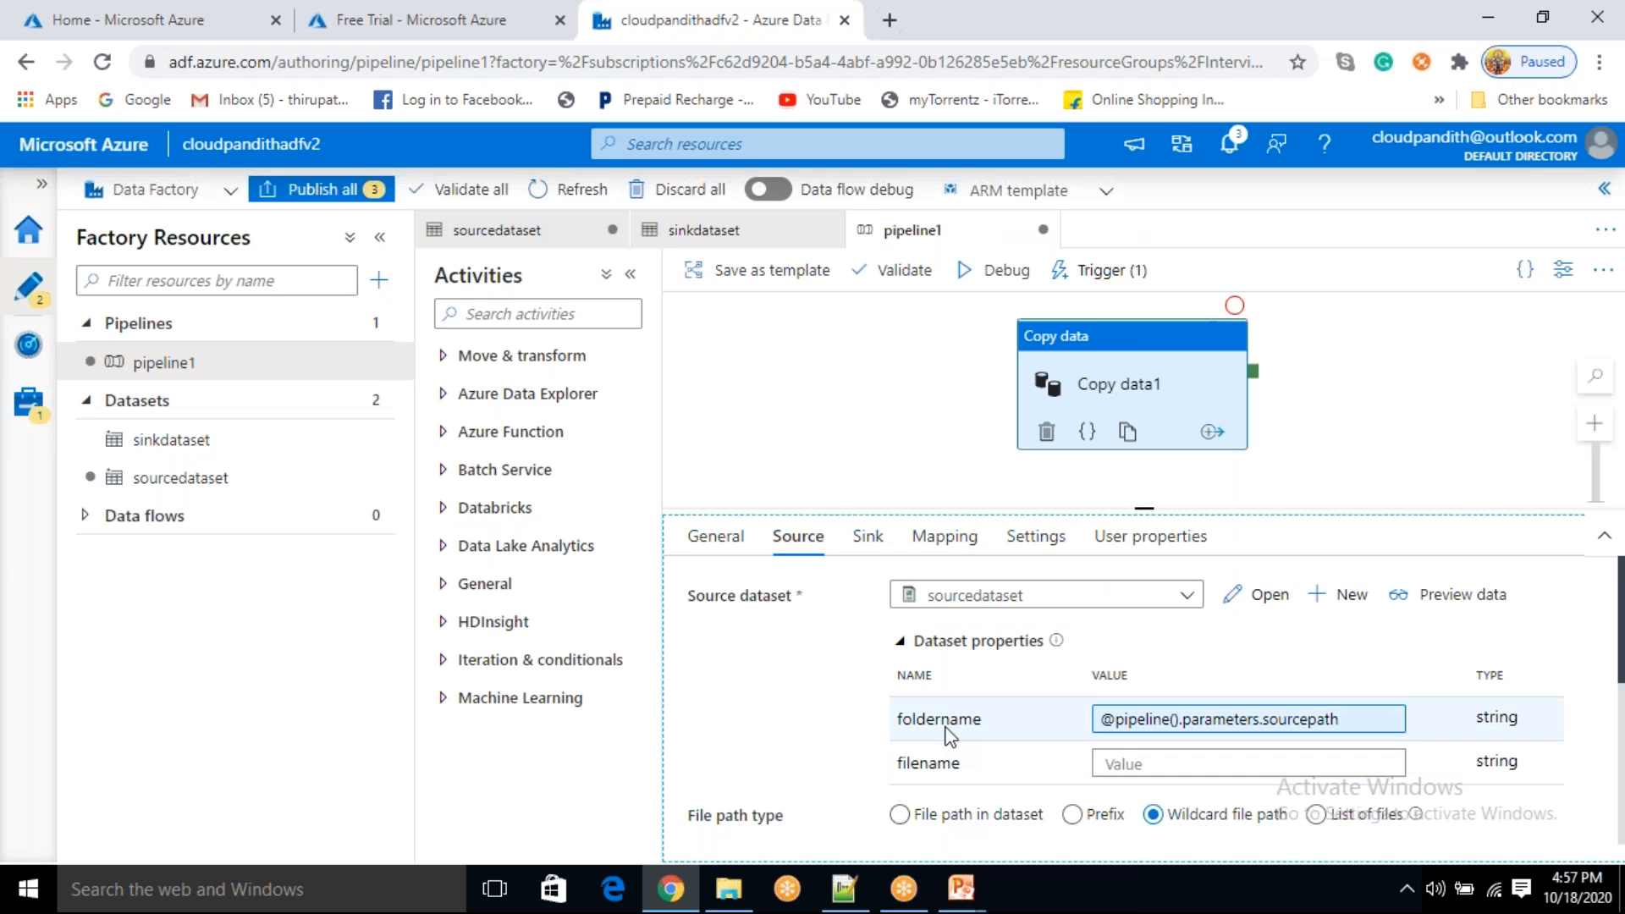
left_click(1176, 763)
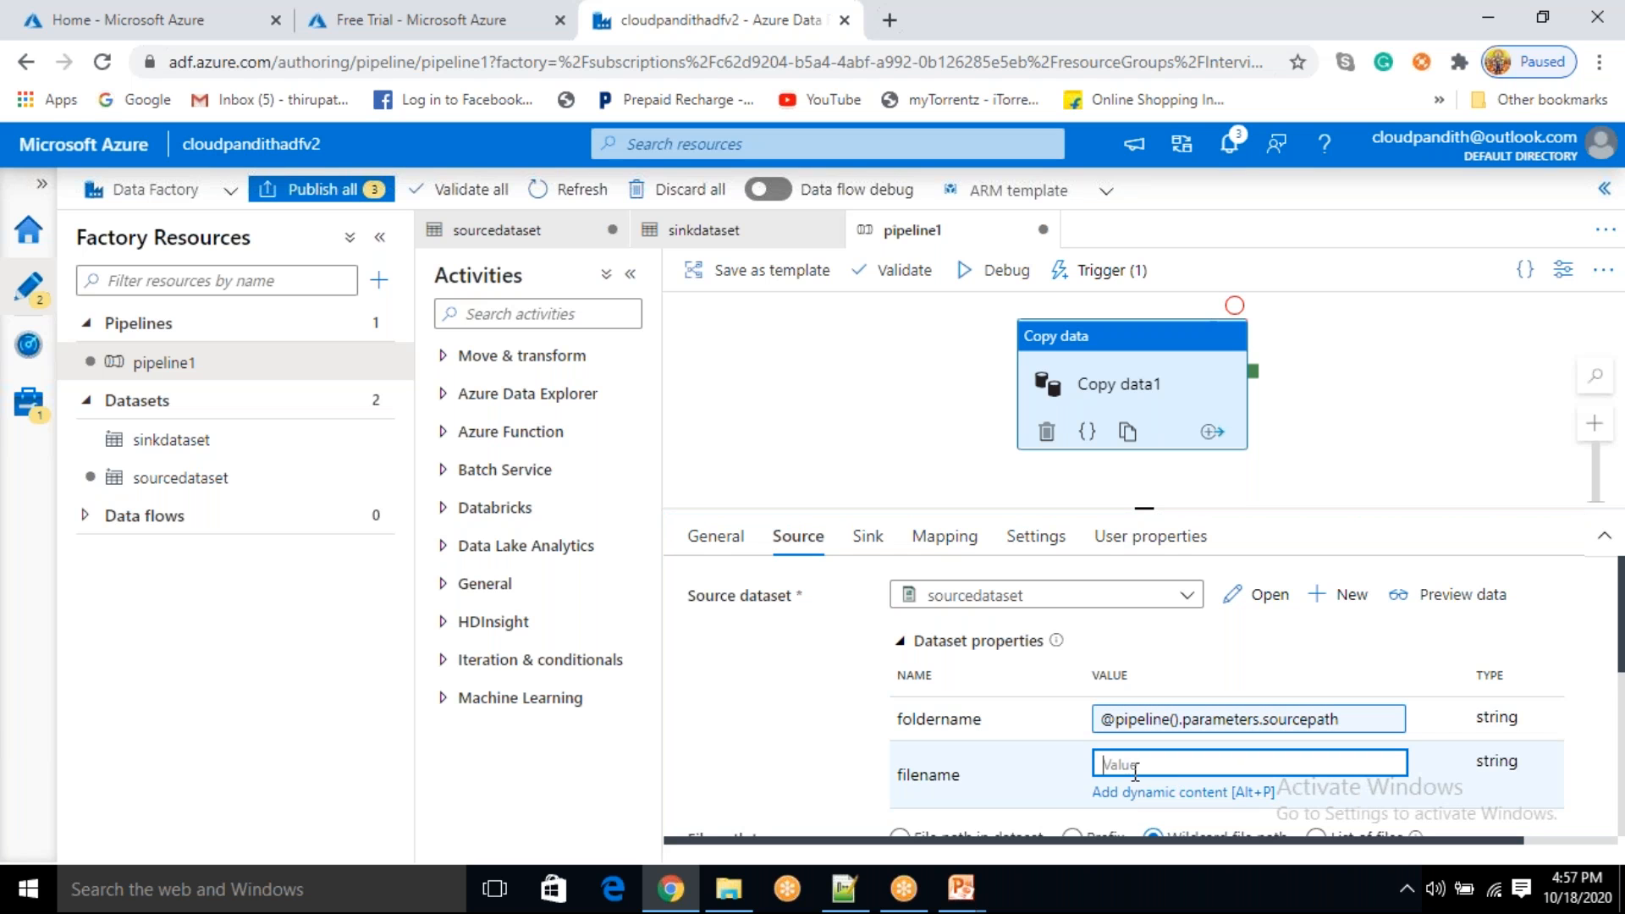
left_click(1119, 793)
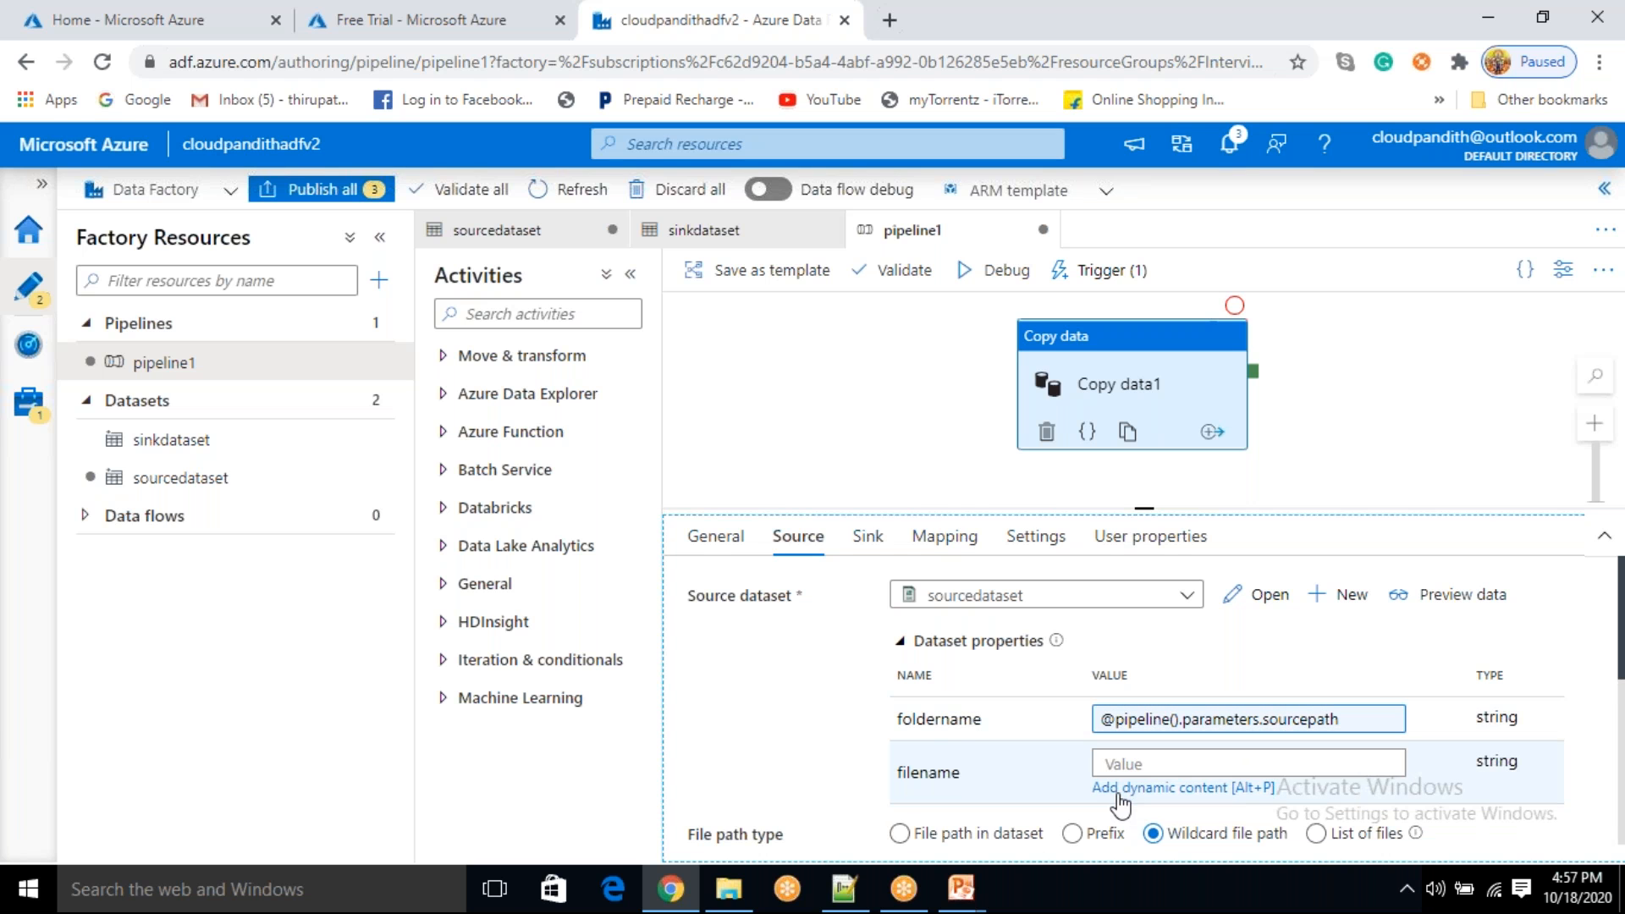
scroll(1087, 666, "down", 5)
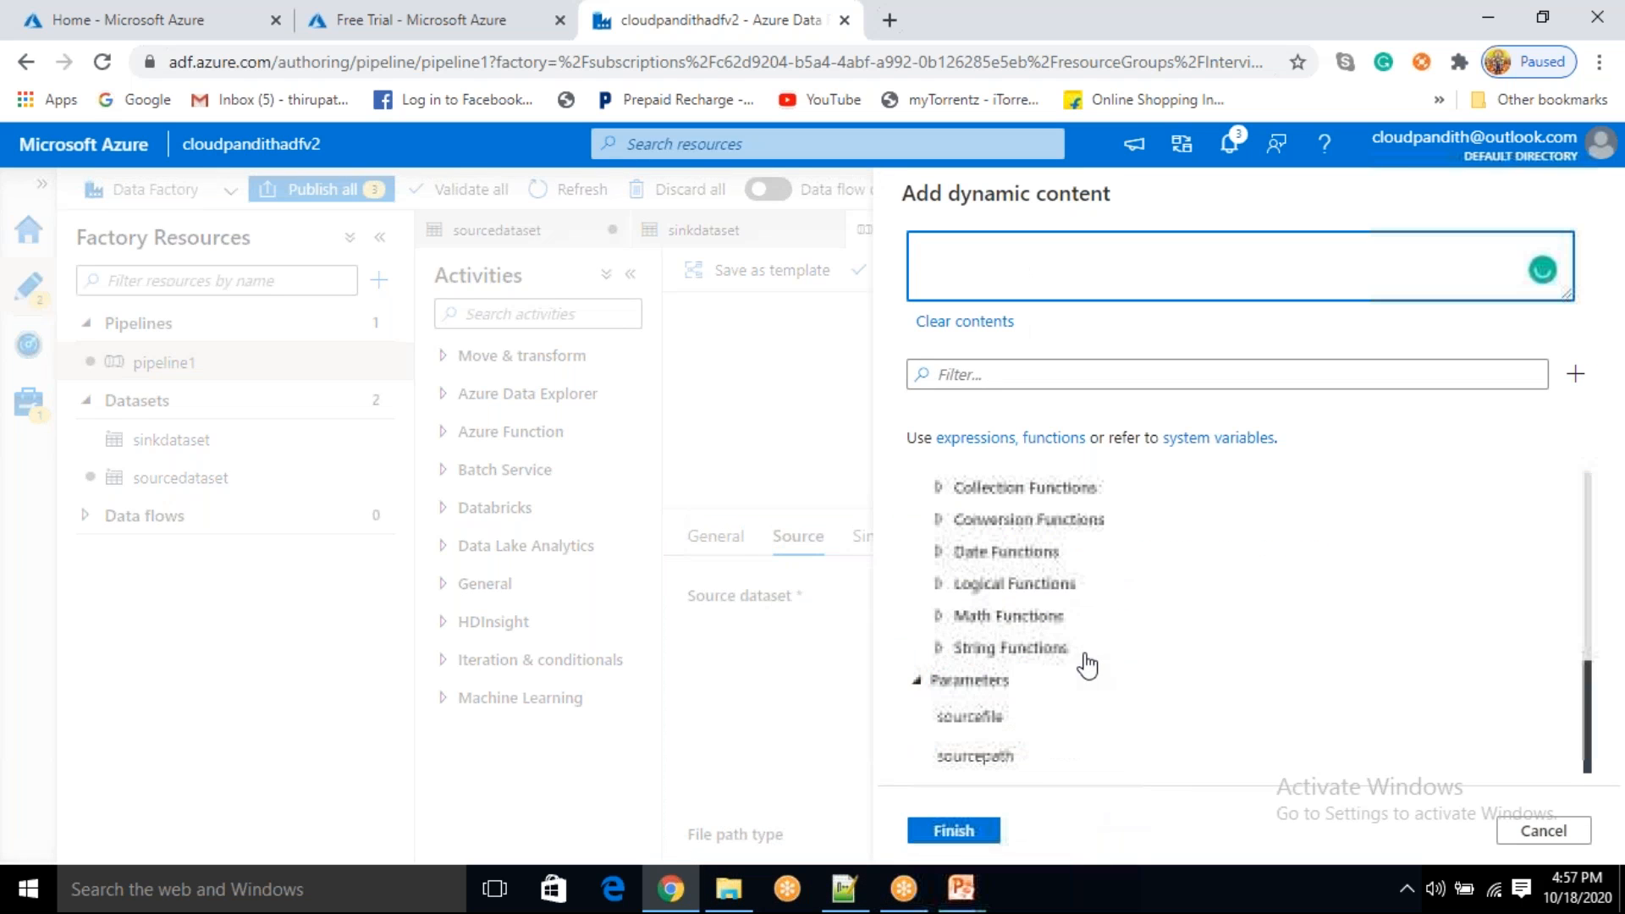
left_click(965, 831)
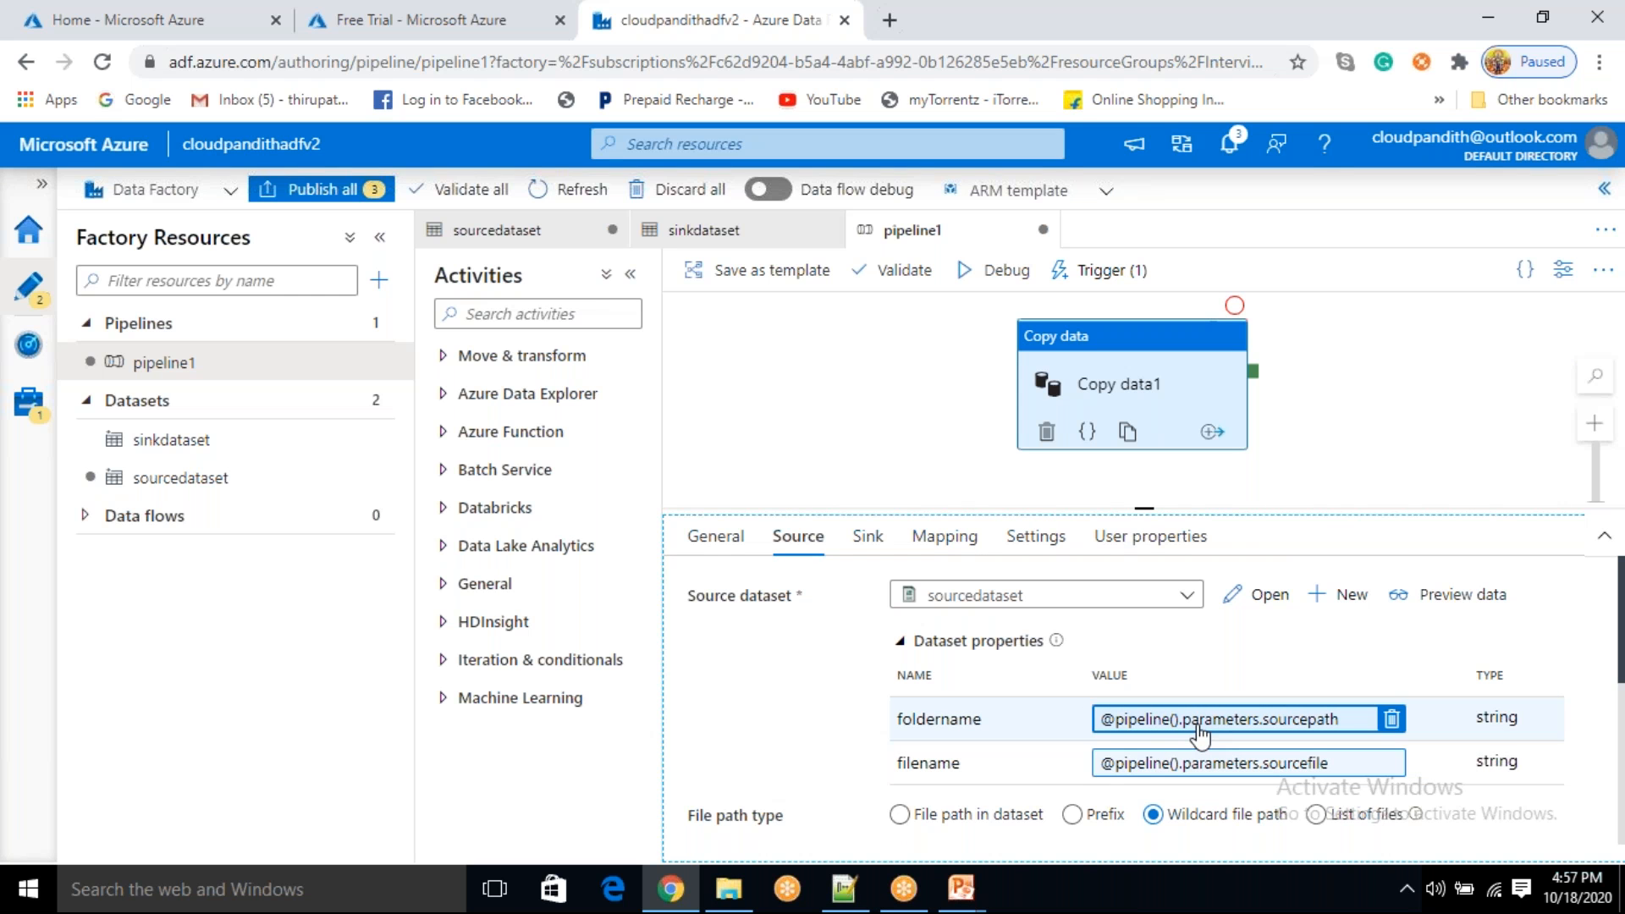
- Switch to Paint and write the text "pipeline parameters" on the blank canvas
left_click(375, 892)
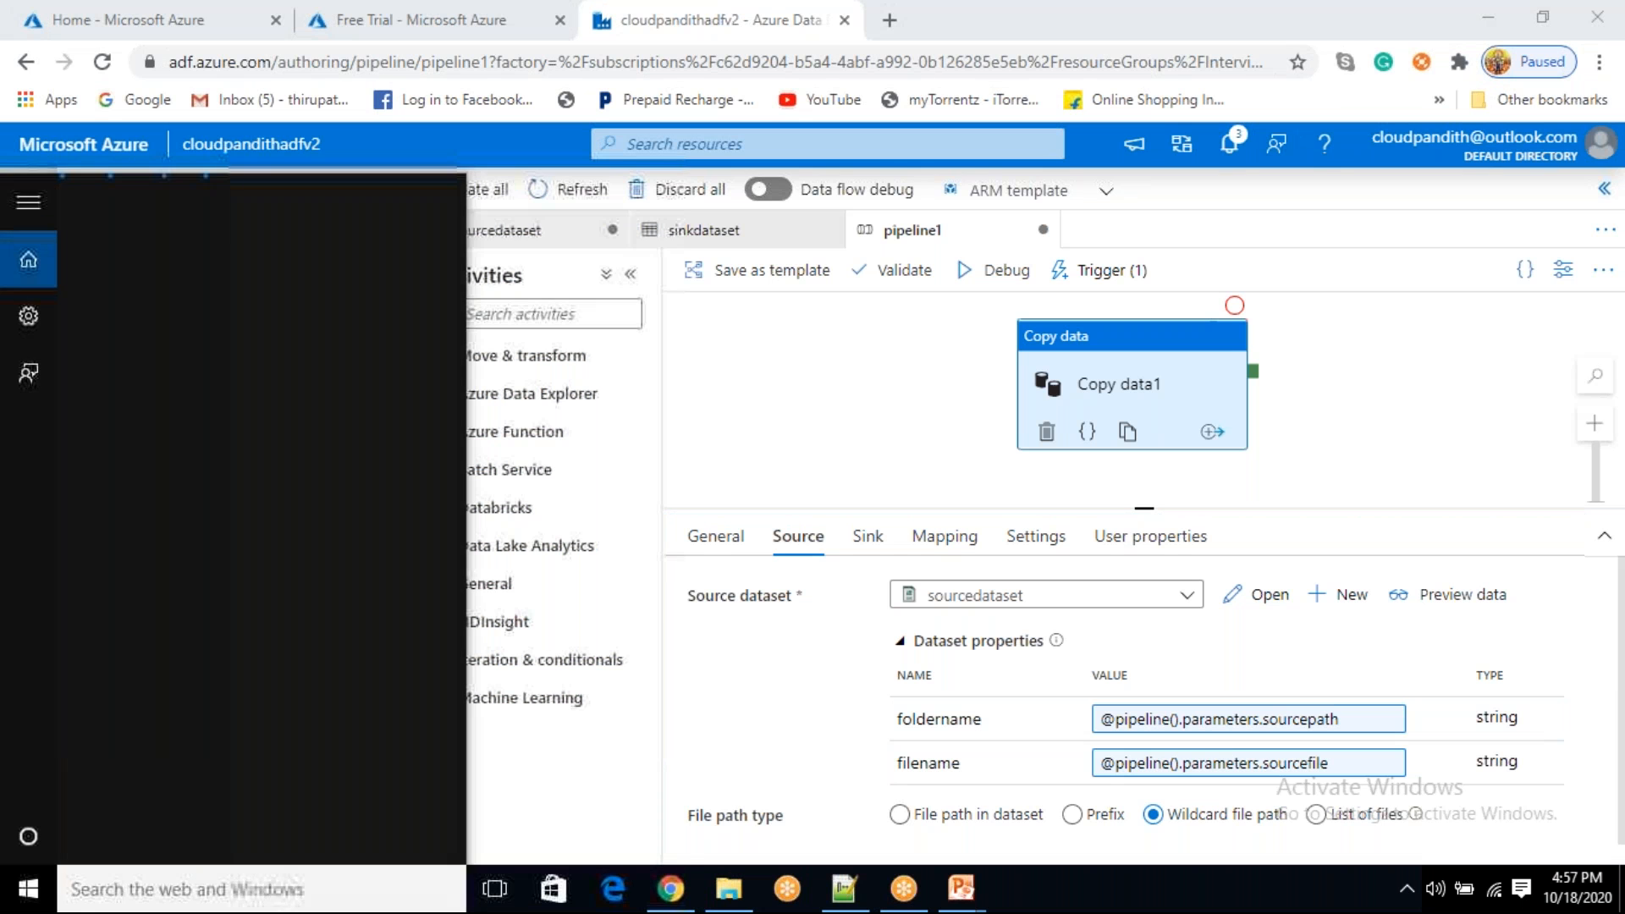
key("Escape")
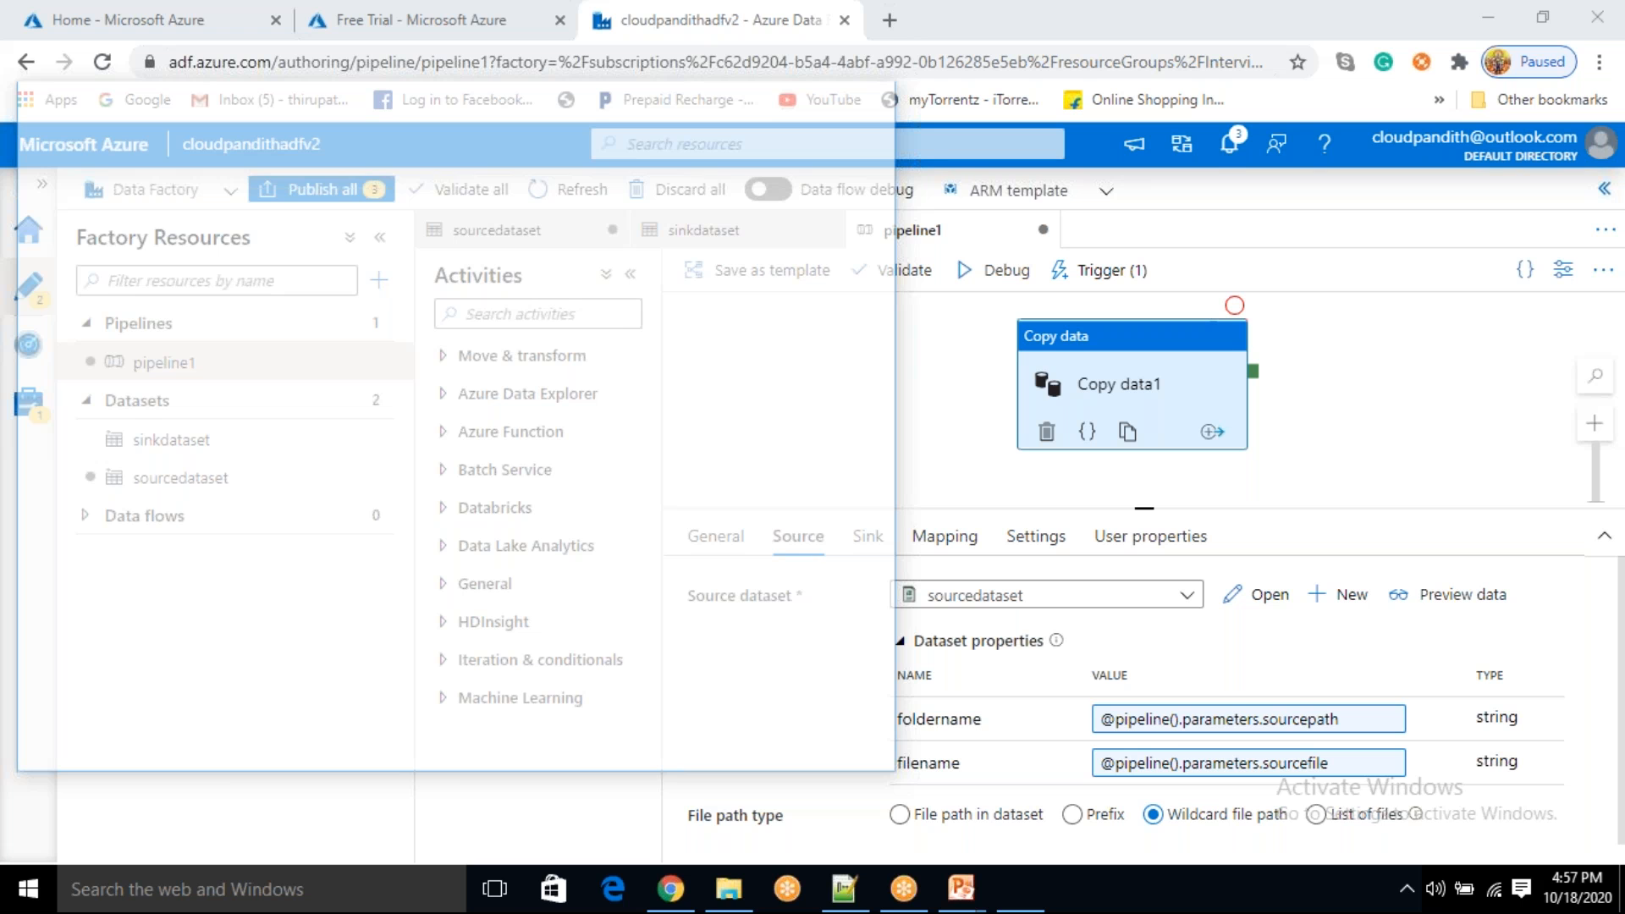
left_click(205, 171)
left_click_drag(200, 334, 313, 395)
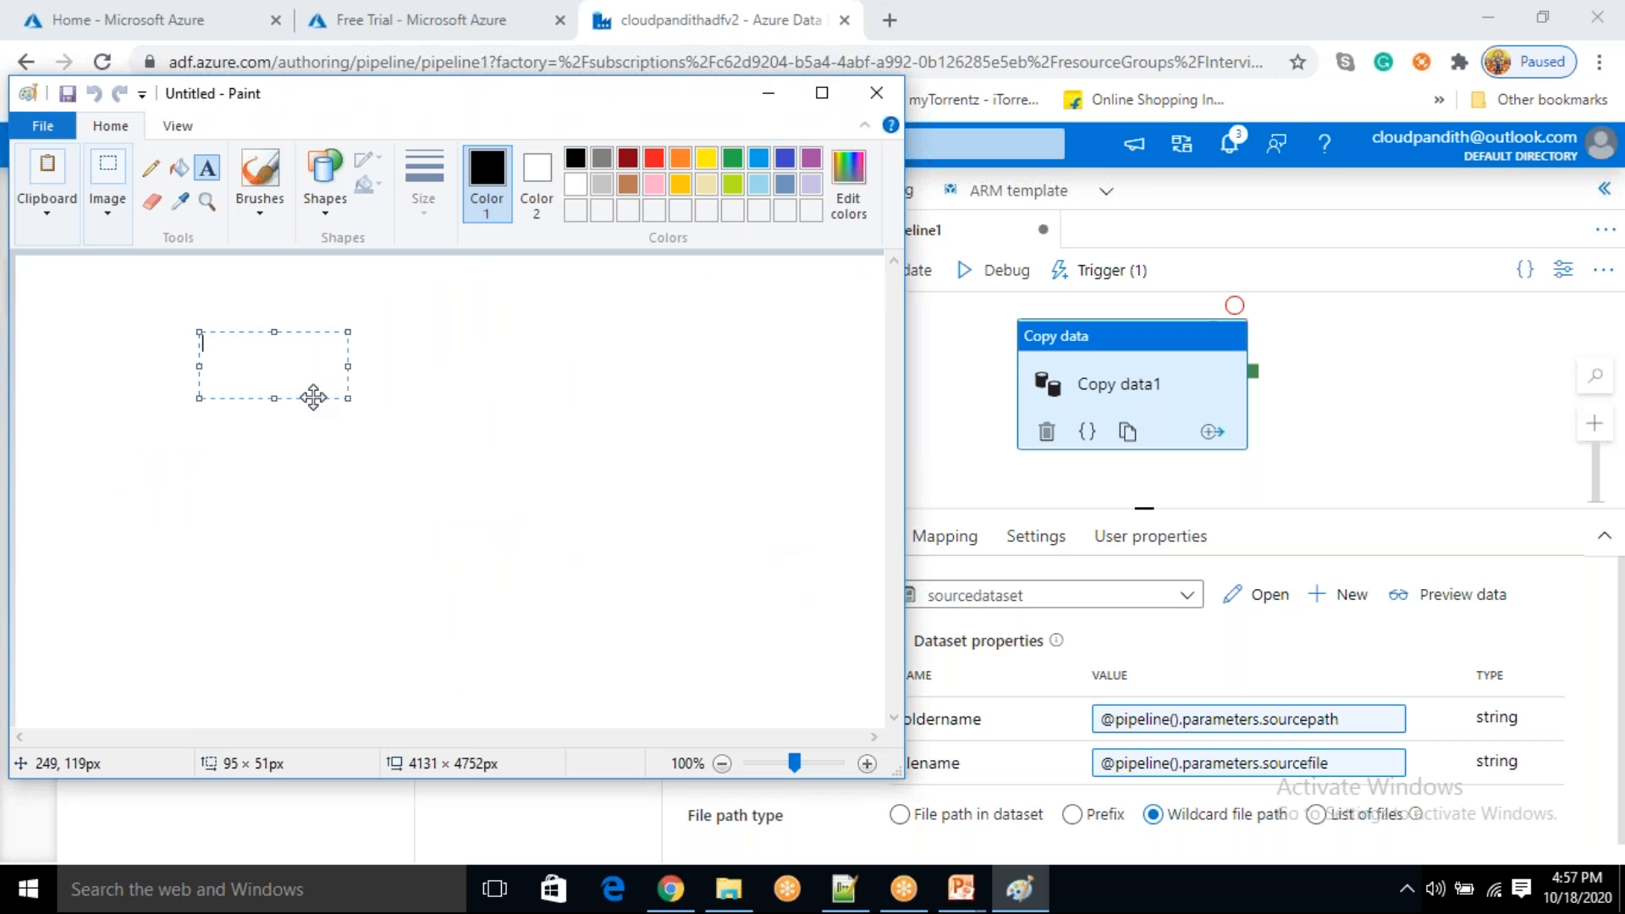
type("pipeline p")
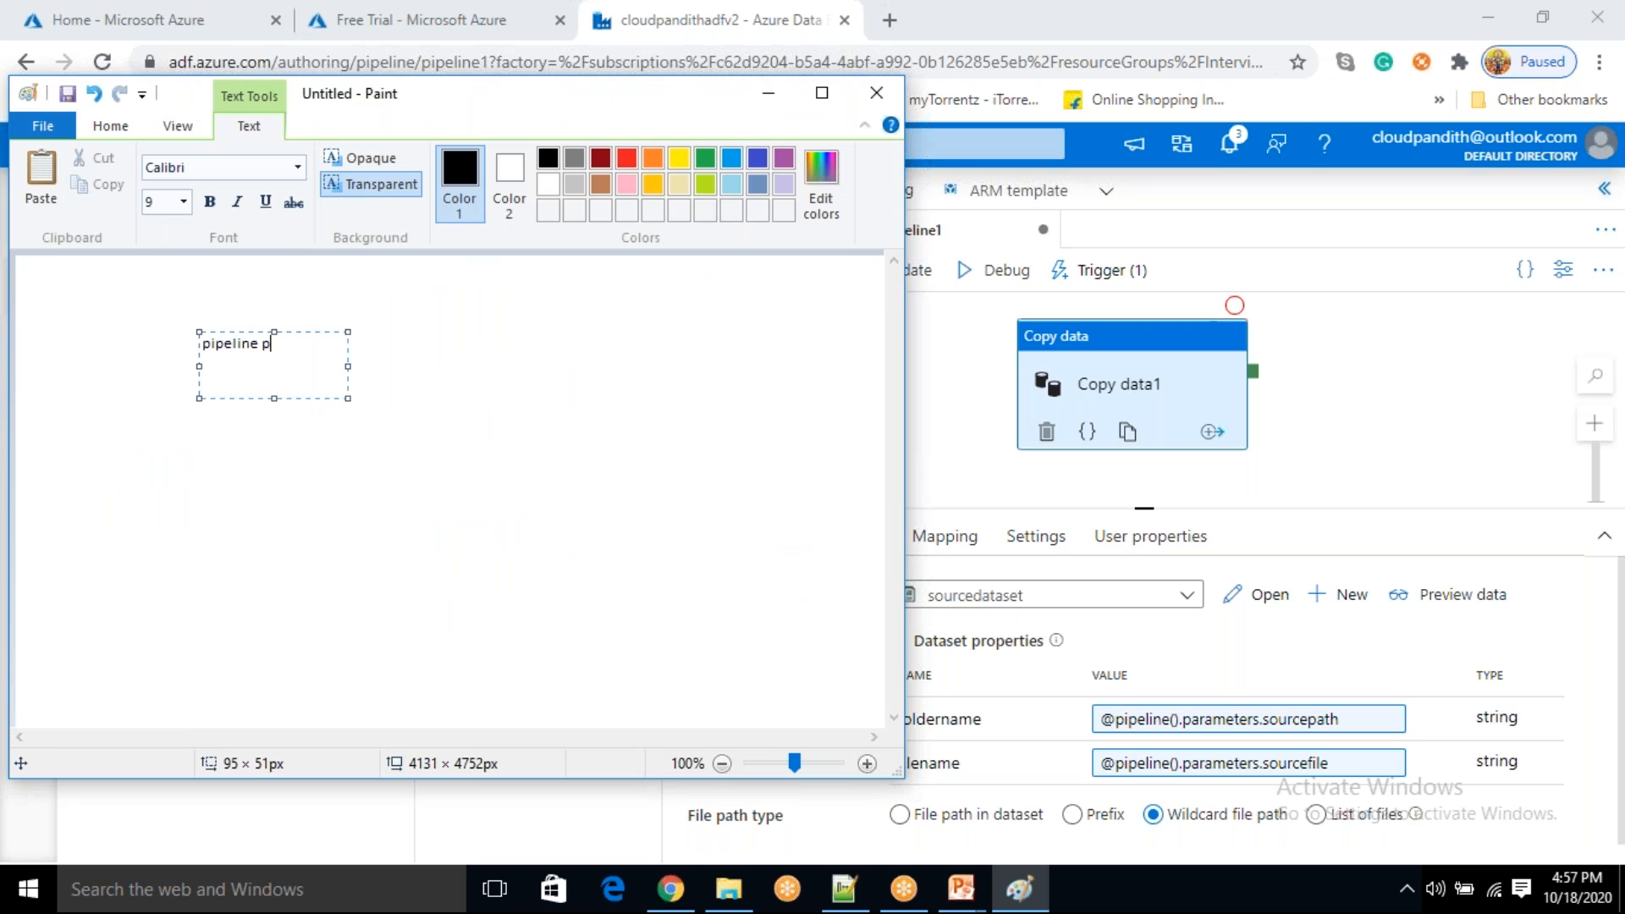
type("ara")
key("BackSpace")
type("rameters")
left_click(378, 393)
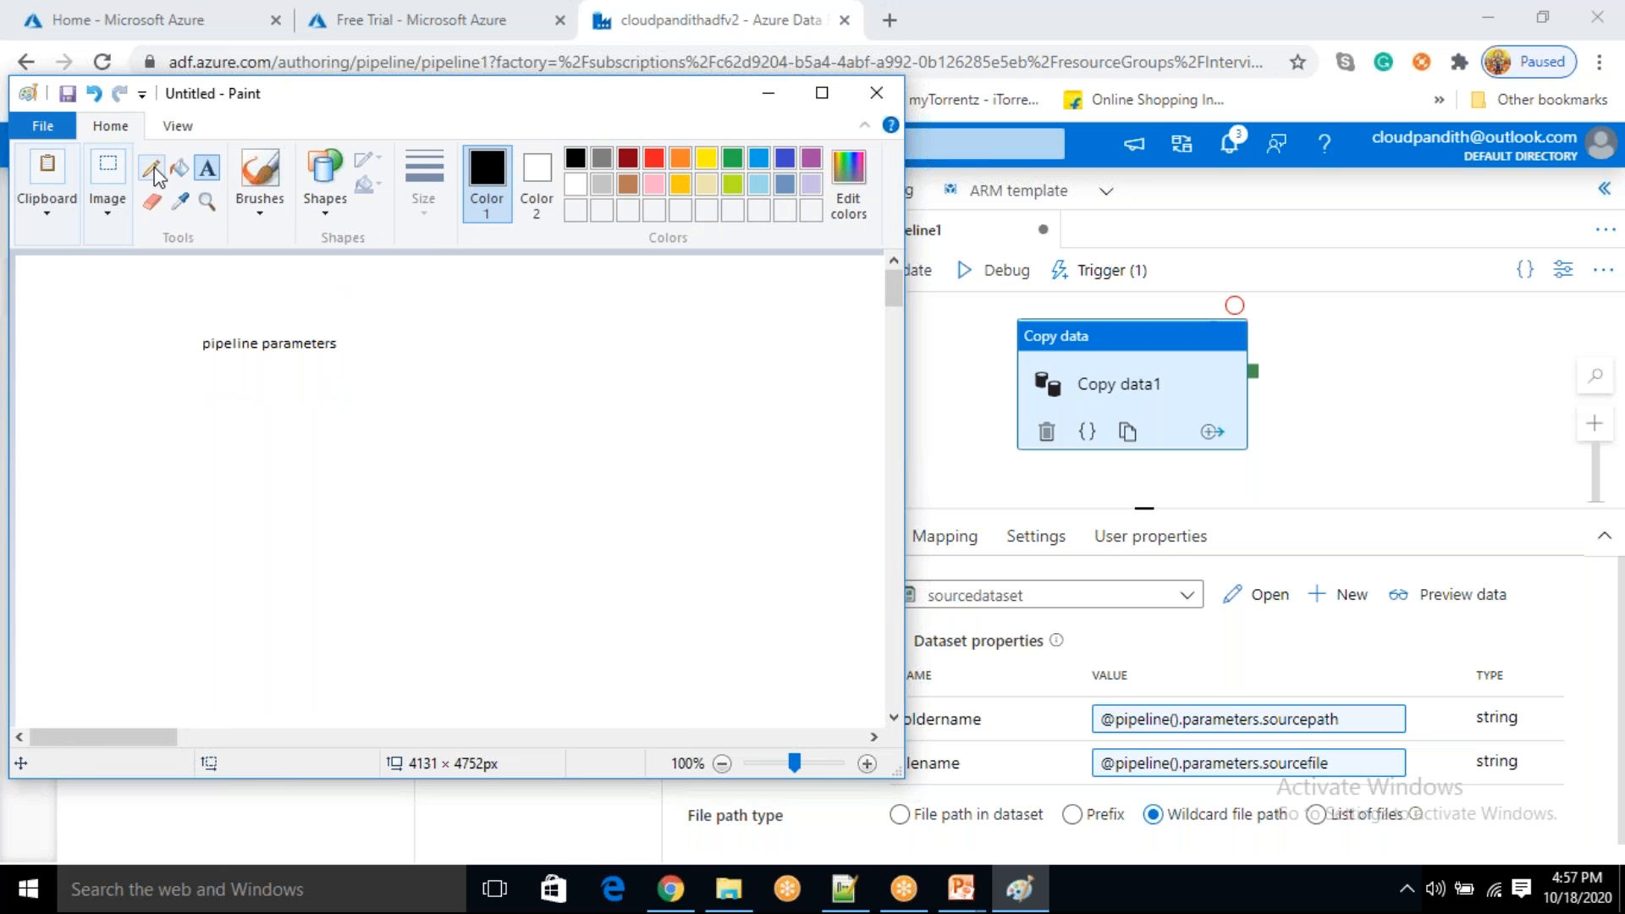
- Draw a freehand arrow after "pipeline parameters" and write "dataset parameters" at its end
left_click(152, 169)
mouse_move(347, 341)
left_mouse_down()
mouse_move(372, 340)
mouse_move(373, 360)
left_mouse_up()
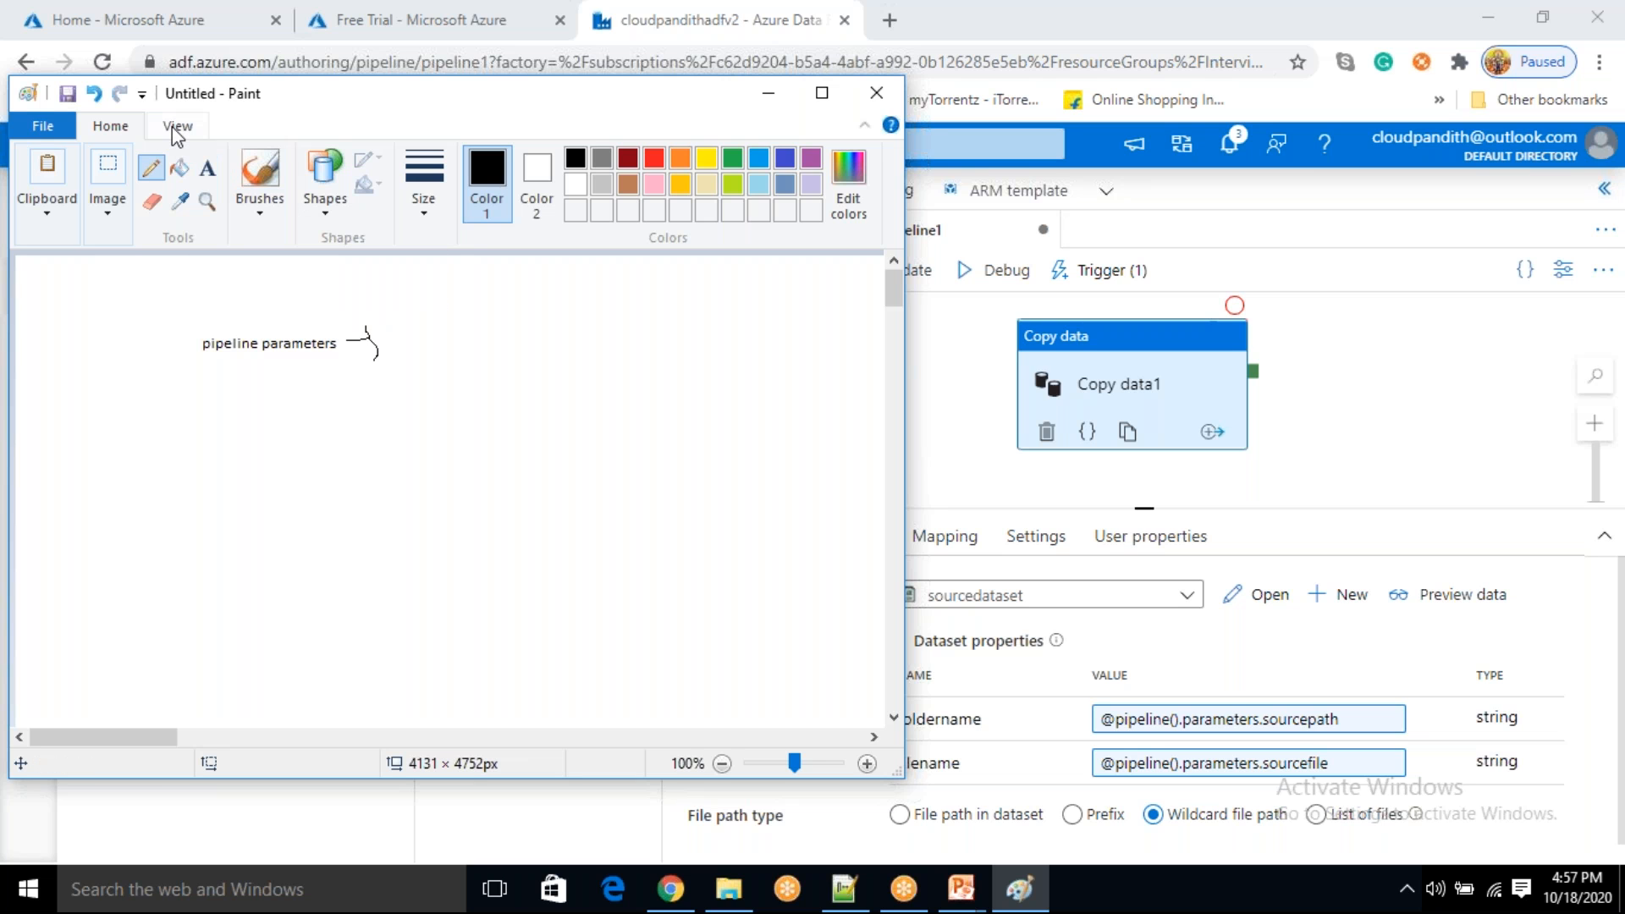
left_click(207, 168)
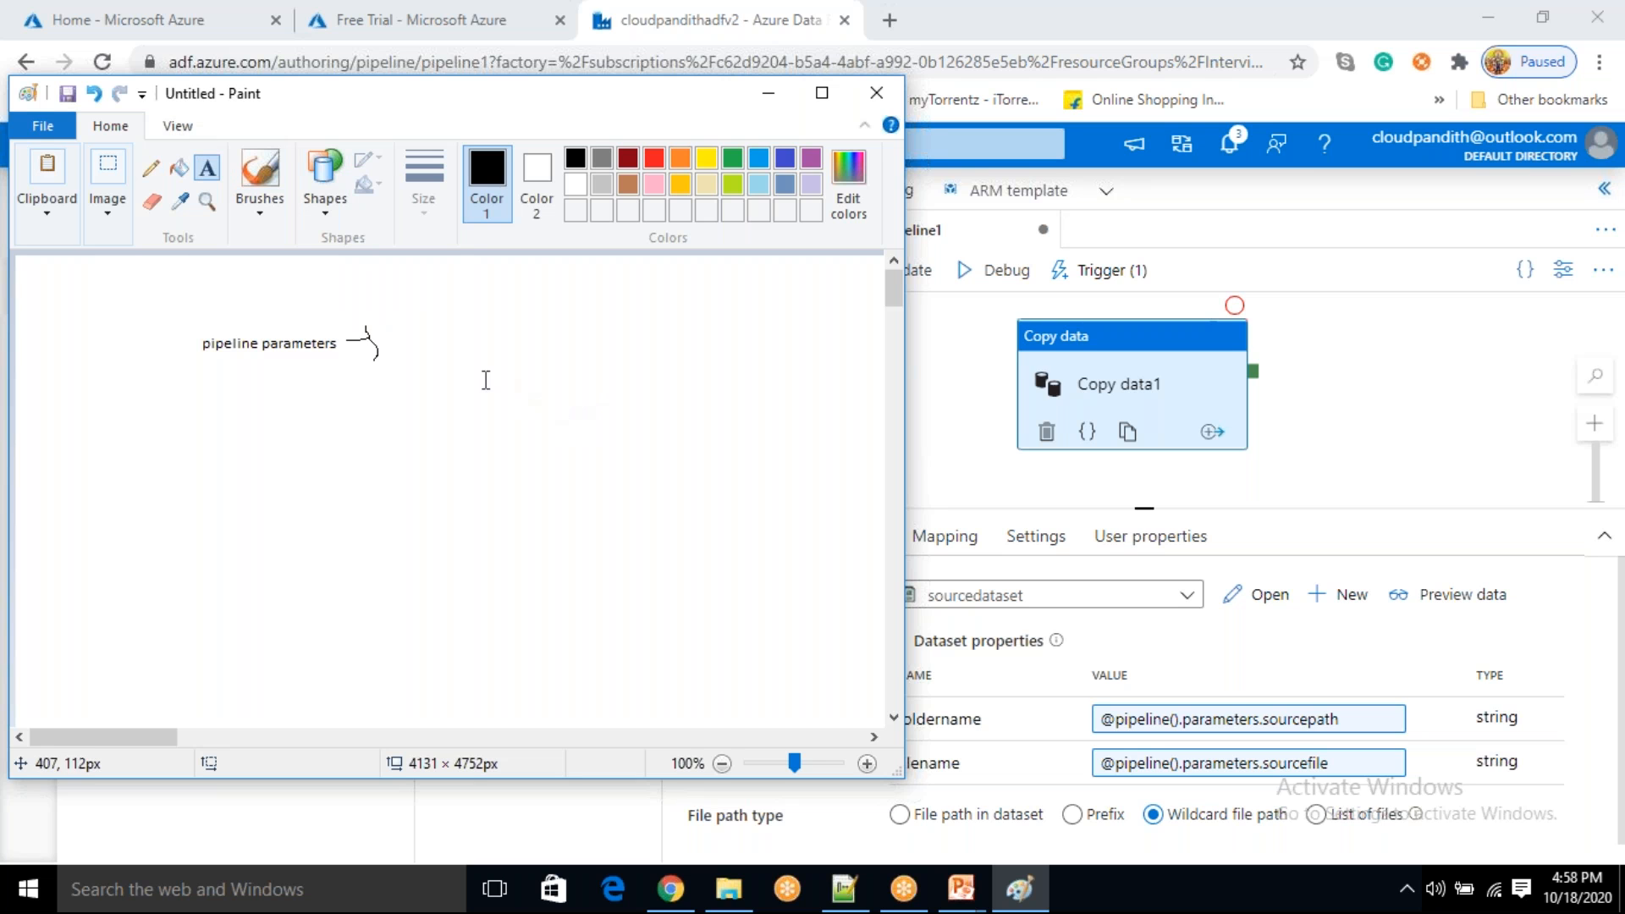
left_click(410, 334)
type("dataset")
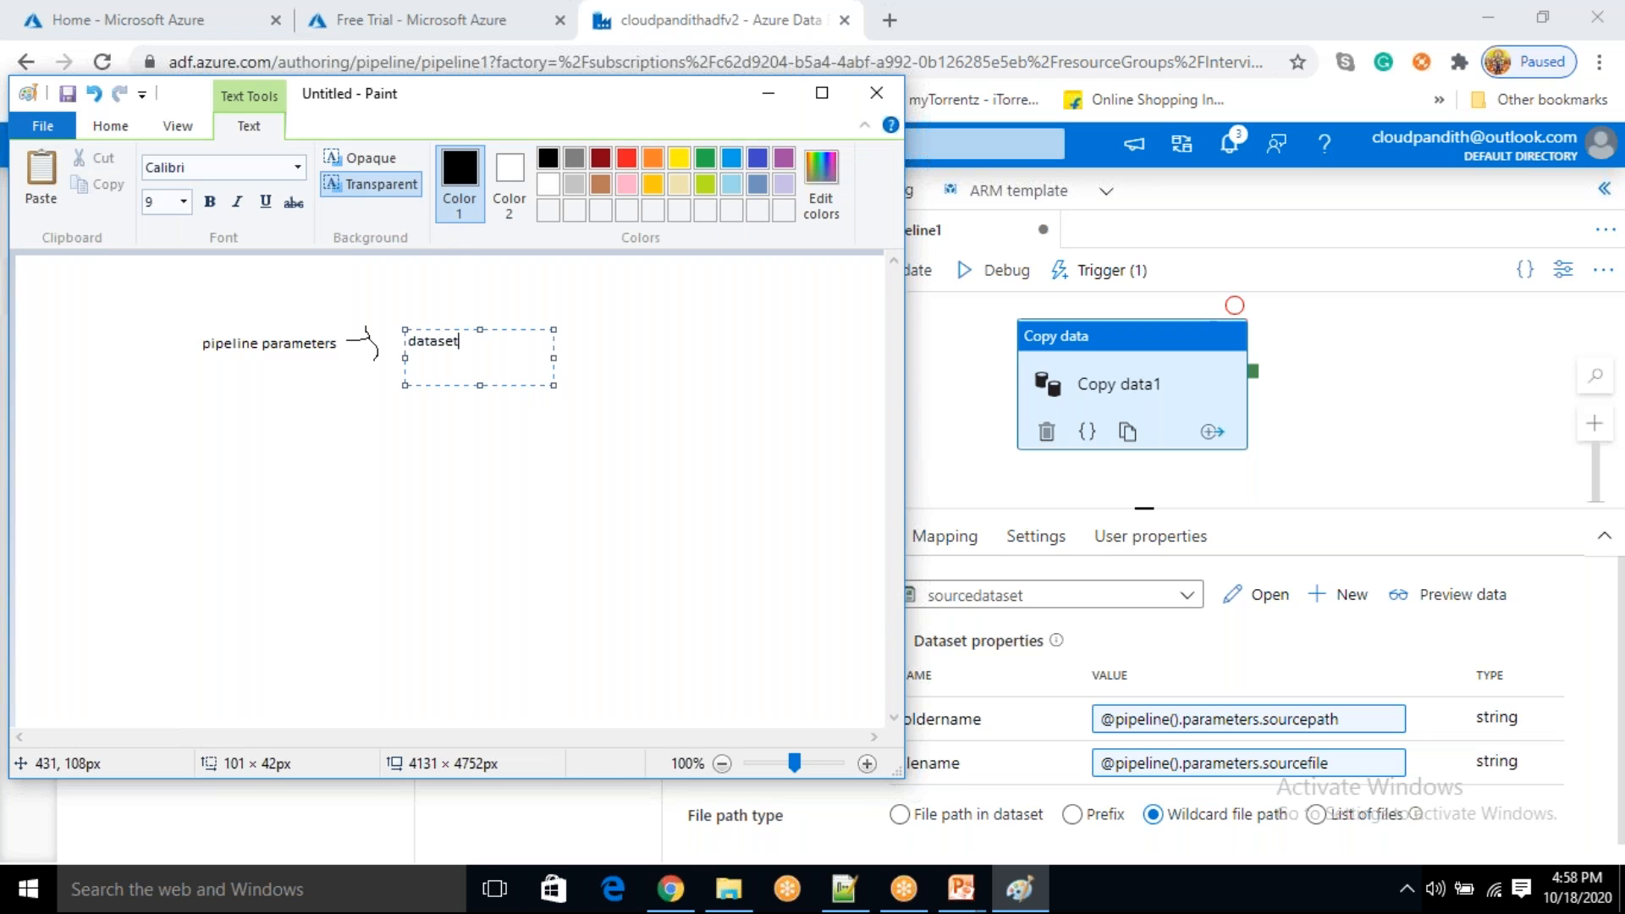
type(" parama")
type("ters")
left_click(522, 471)
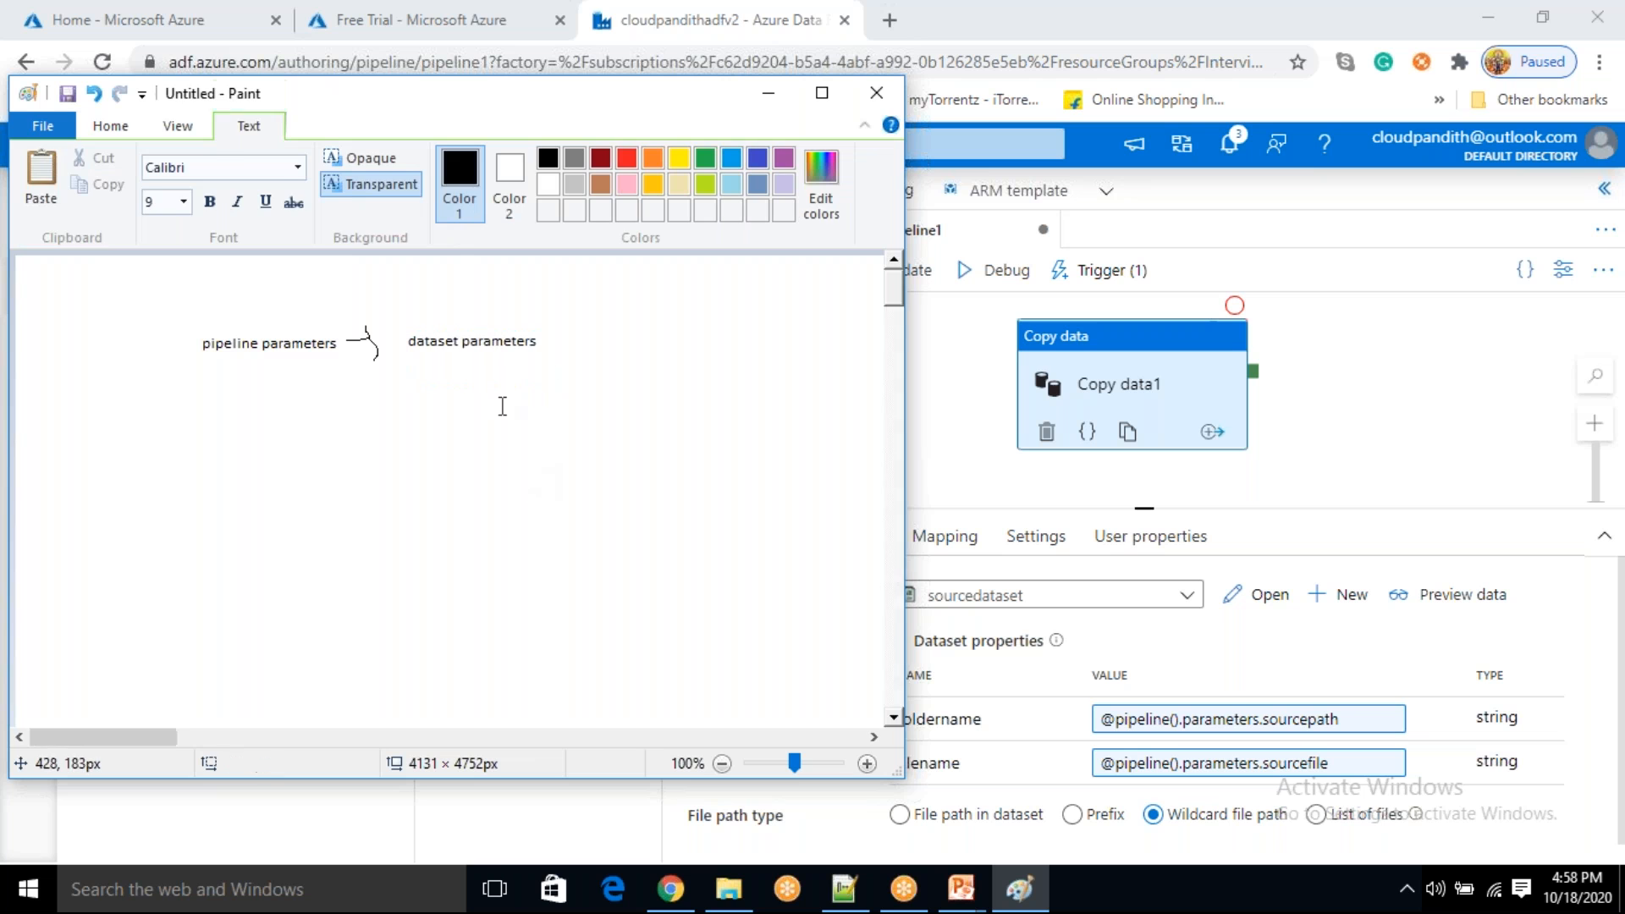
- Draw a freehand arrow after "dataset parameters" and write "activity" at its end
left_click(151, 168)
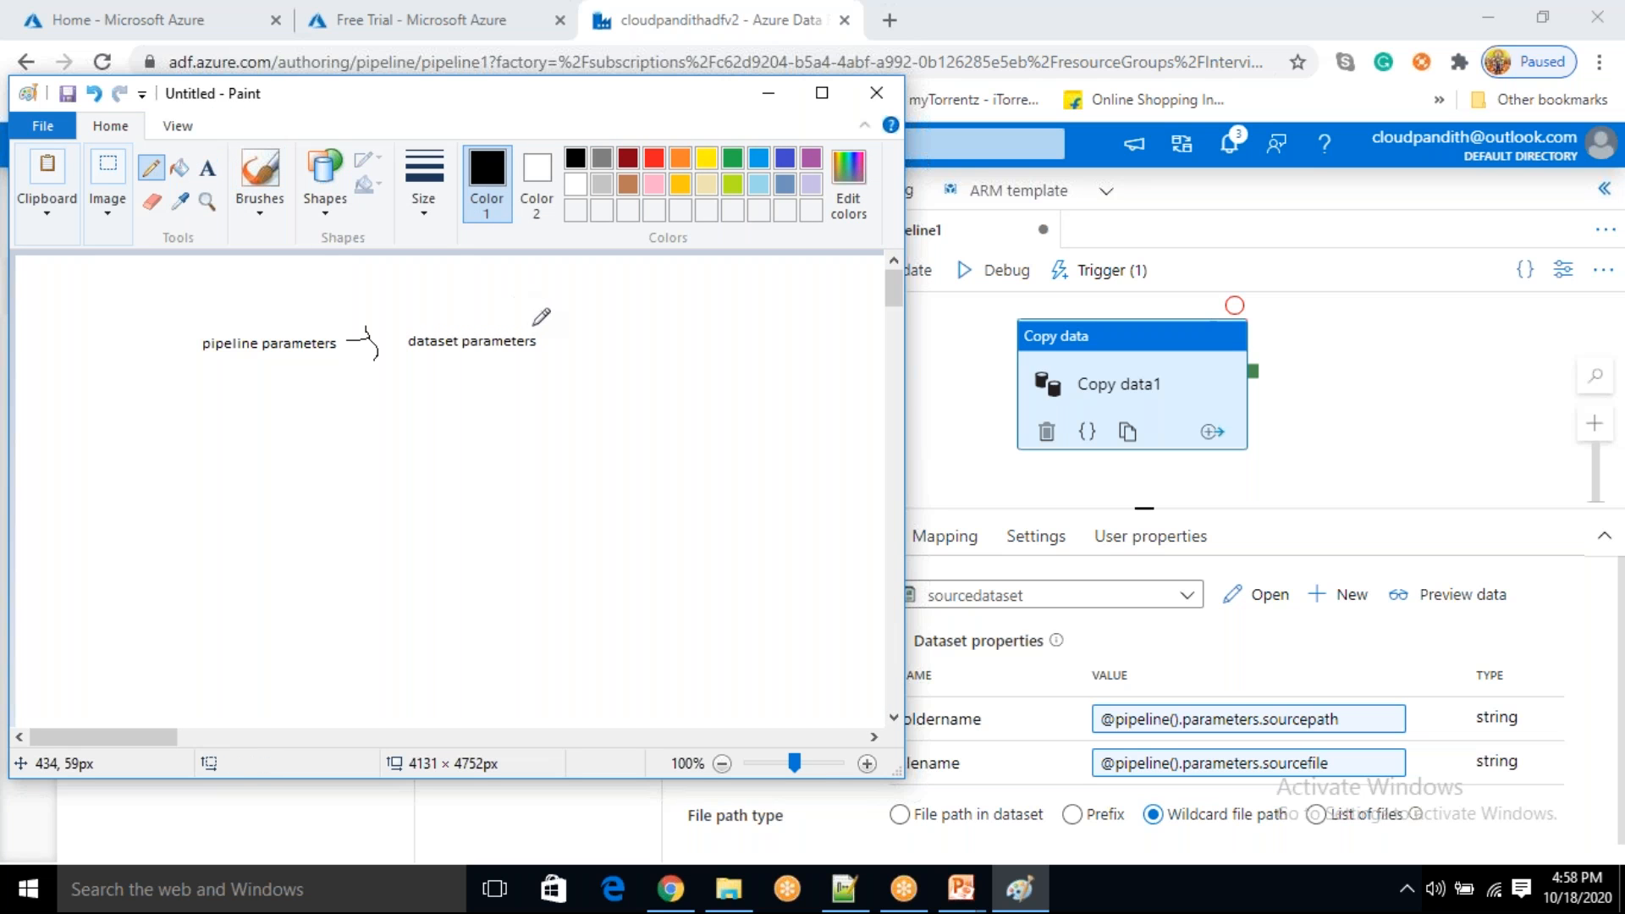
mouse_move(553, 338)
left_mouse_down()
mouse_move(583, 340)
mouse_move(580, 360)
mouse_move(639, 352)
mouse_move(758, 385)
left_mouse_up()
left_click(207, 168)
type("activcity")
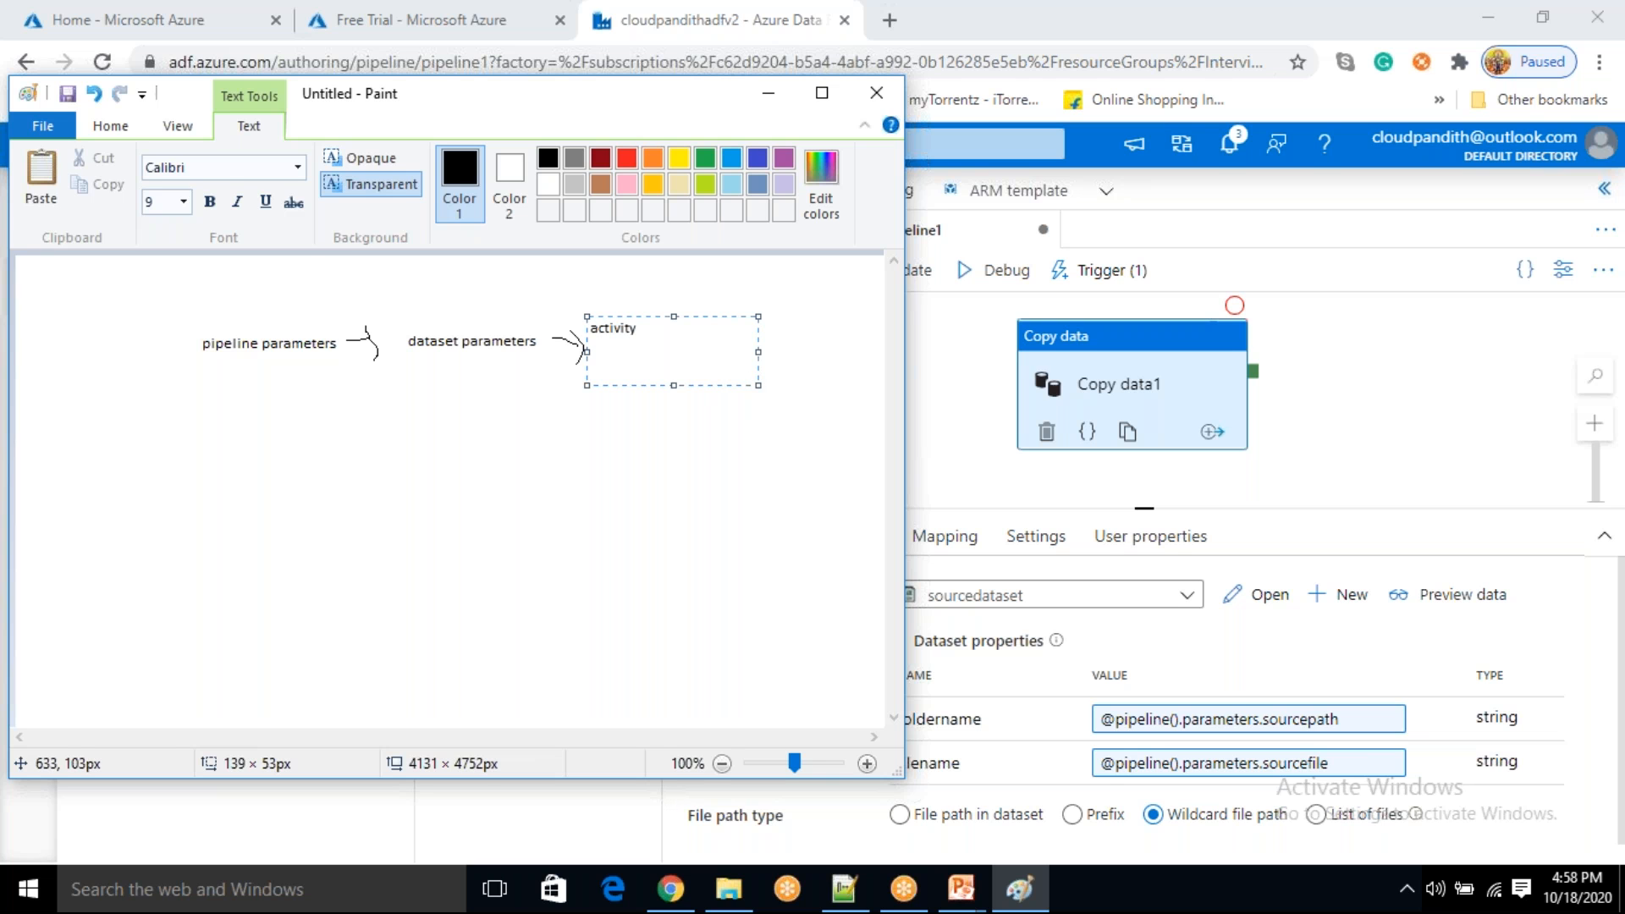
left_click(570, 418)
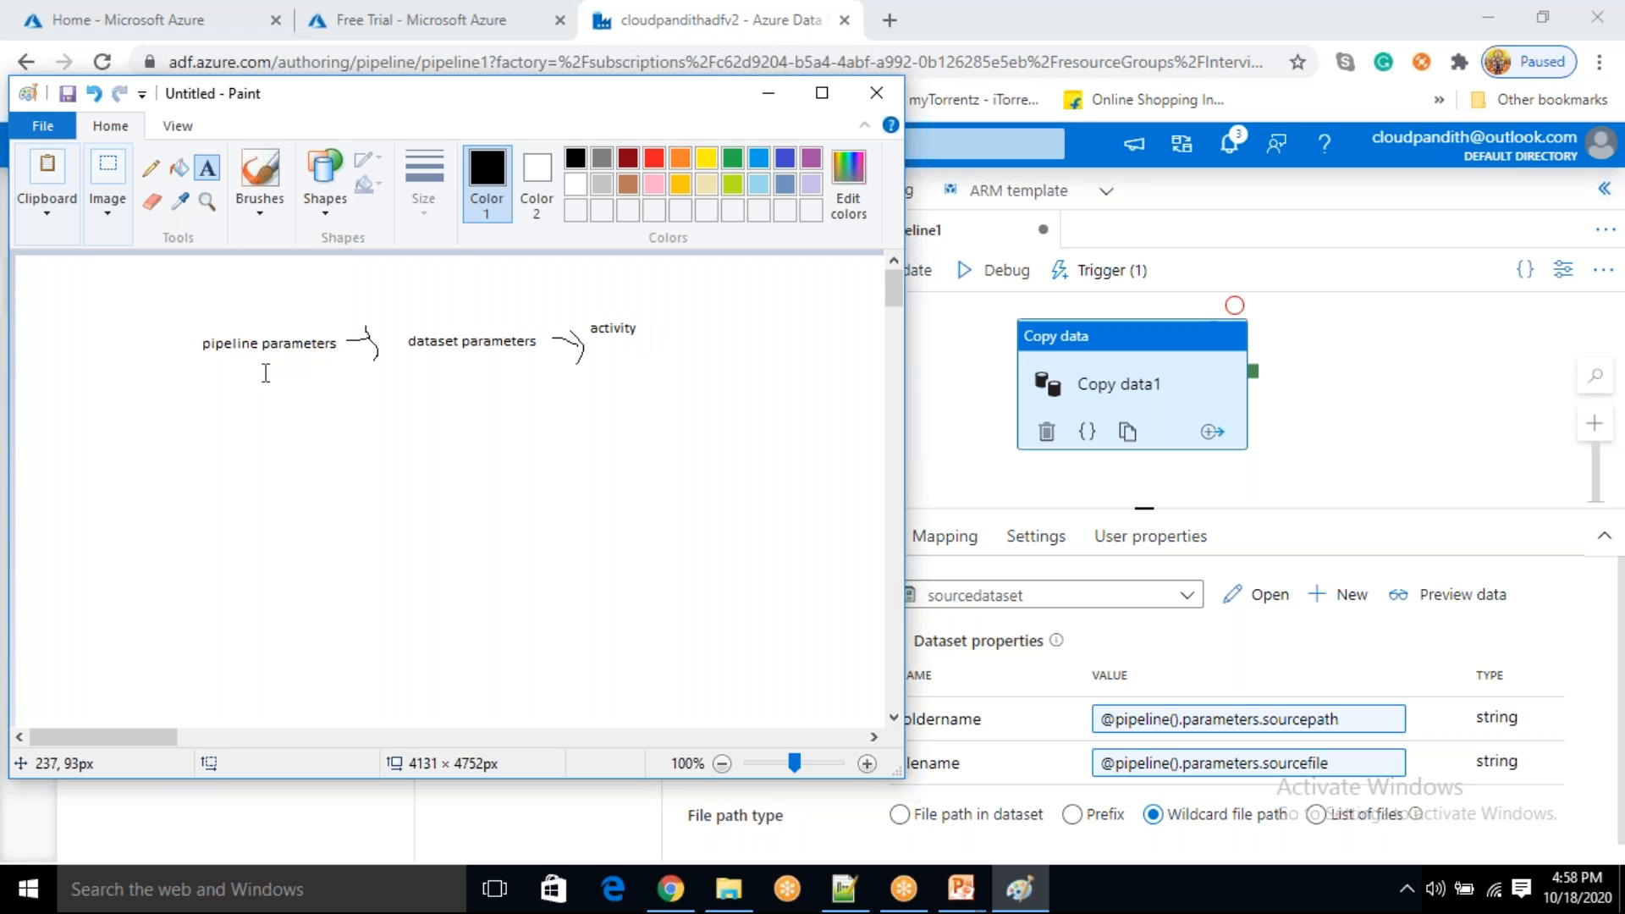
- Draw a freehand arrow leading into "pipeline parameters" from the blank area before it
left_click_drag(193, 373, 339, 462)
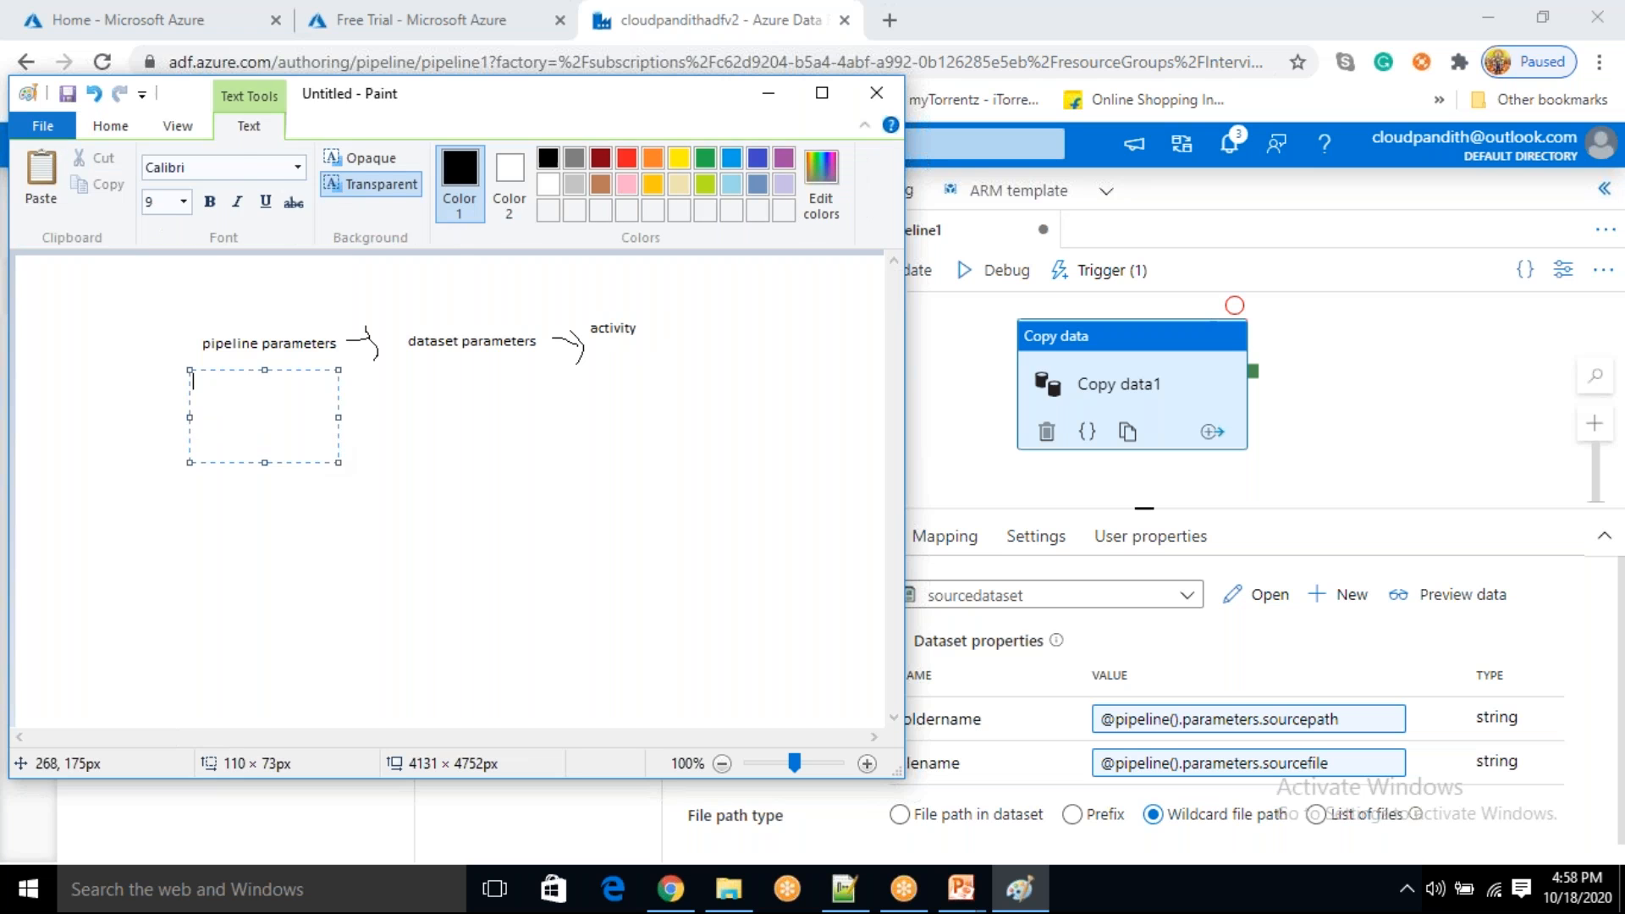
left_click(427, 485)
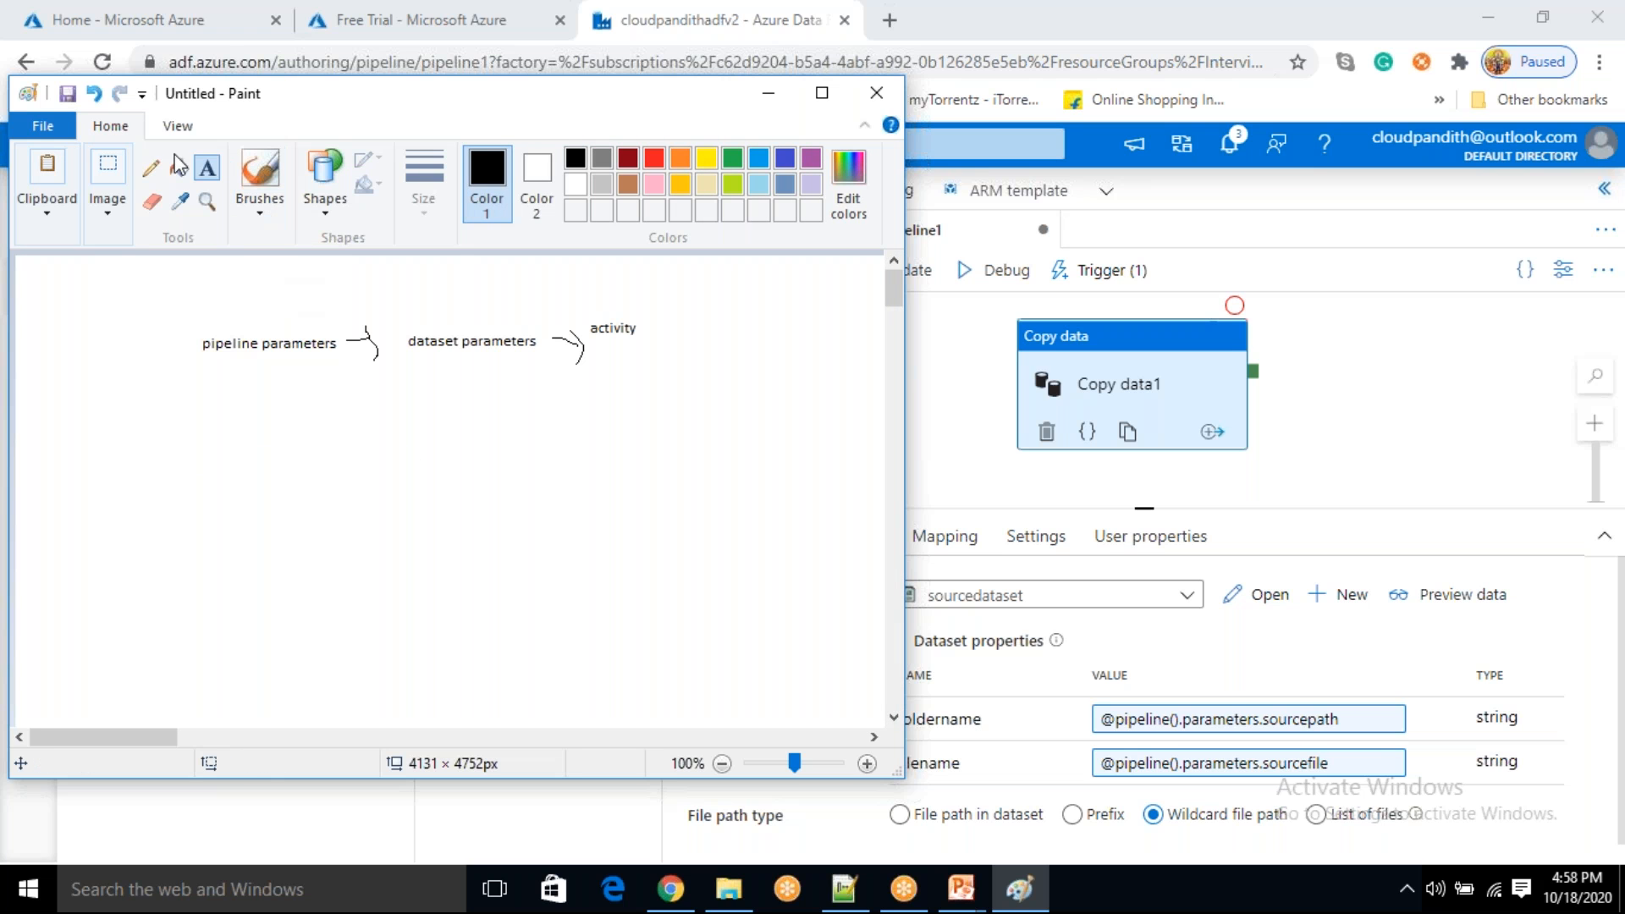
left_click(150, 173)
mouse_move(140, 356)
left_mouse_down()
mouse_move(178, 345)
mouse_move(177, 372)
left_mouse_up()
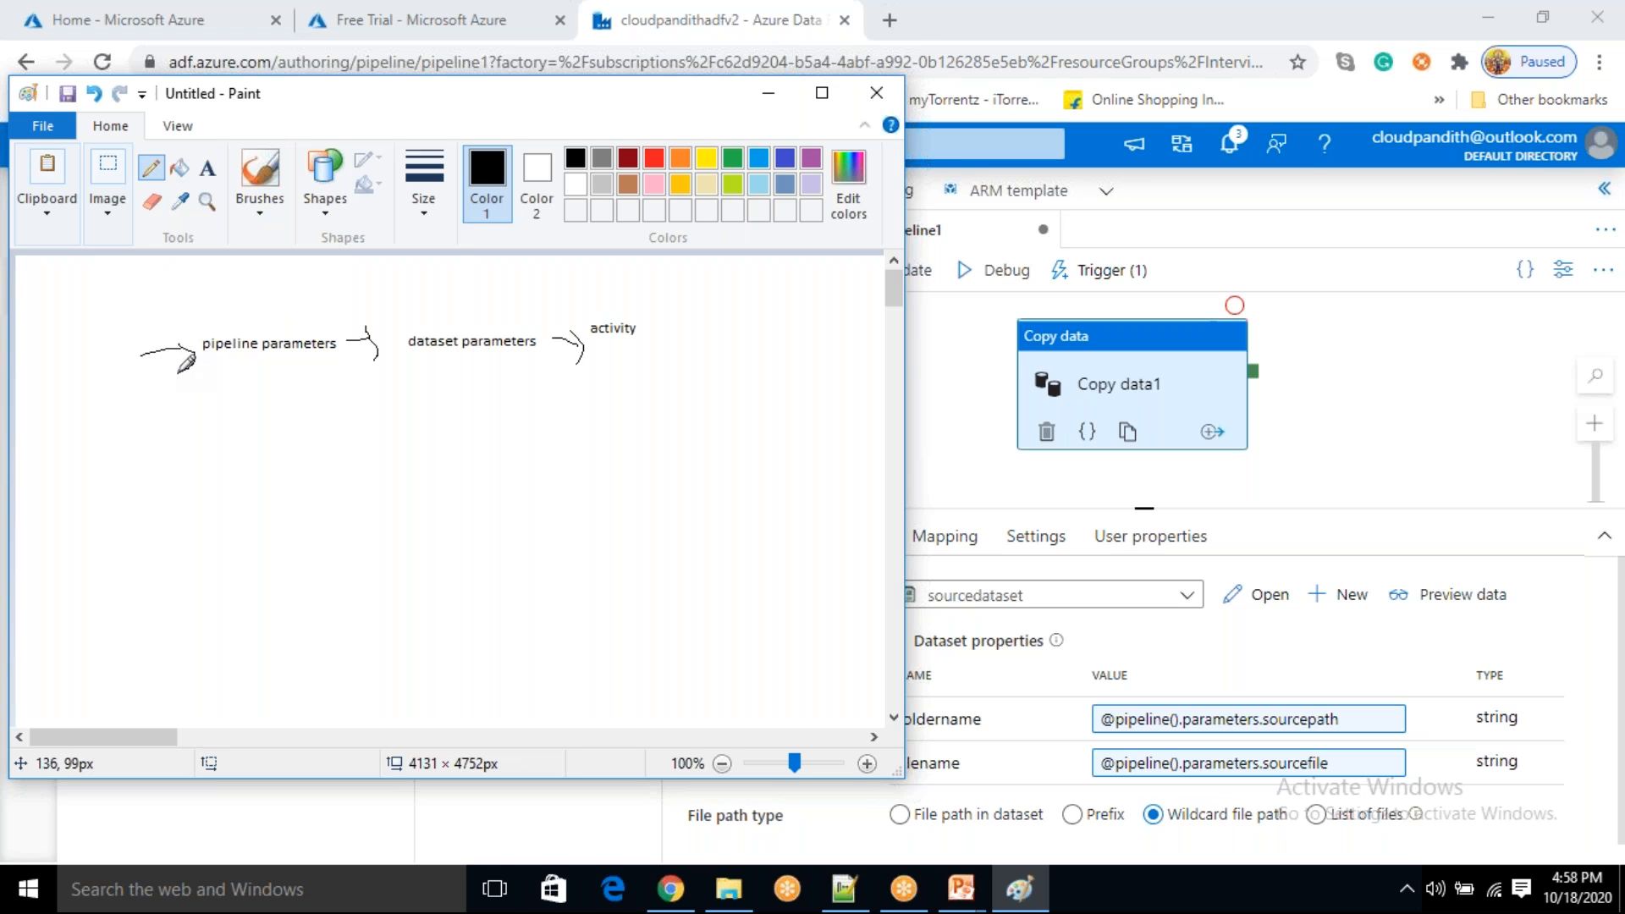
- Start a text note before the first arrow with the lines "Trigger" and "pipeline parameters"
left_click(207, 167)
left_click_drag(34, 303, 207, 478)
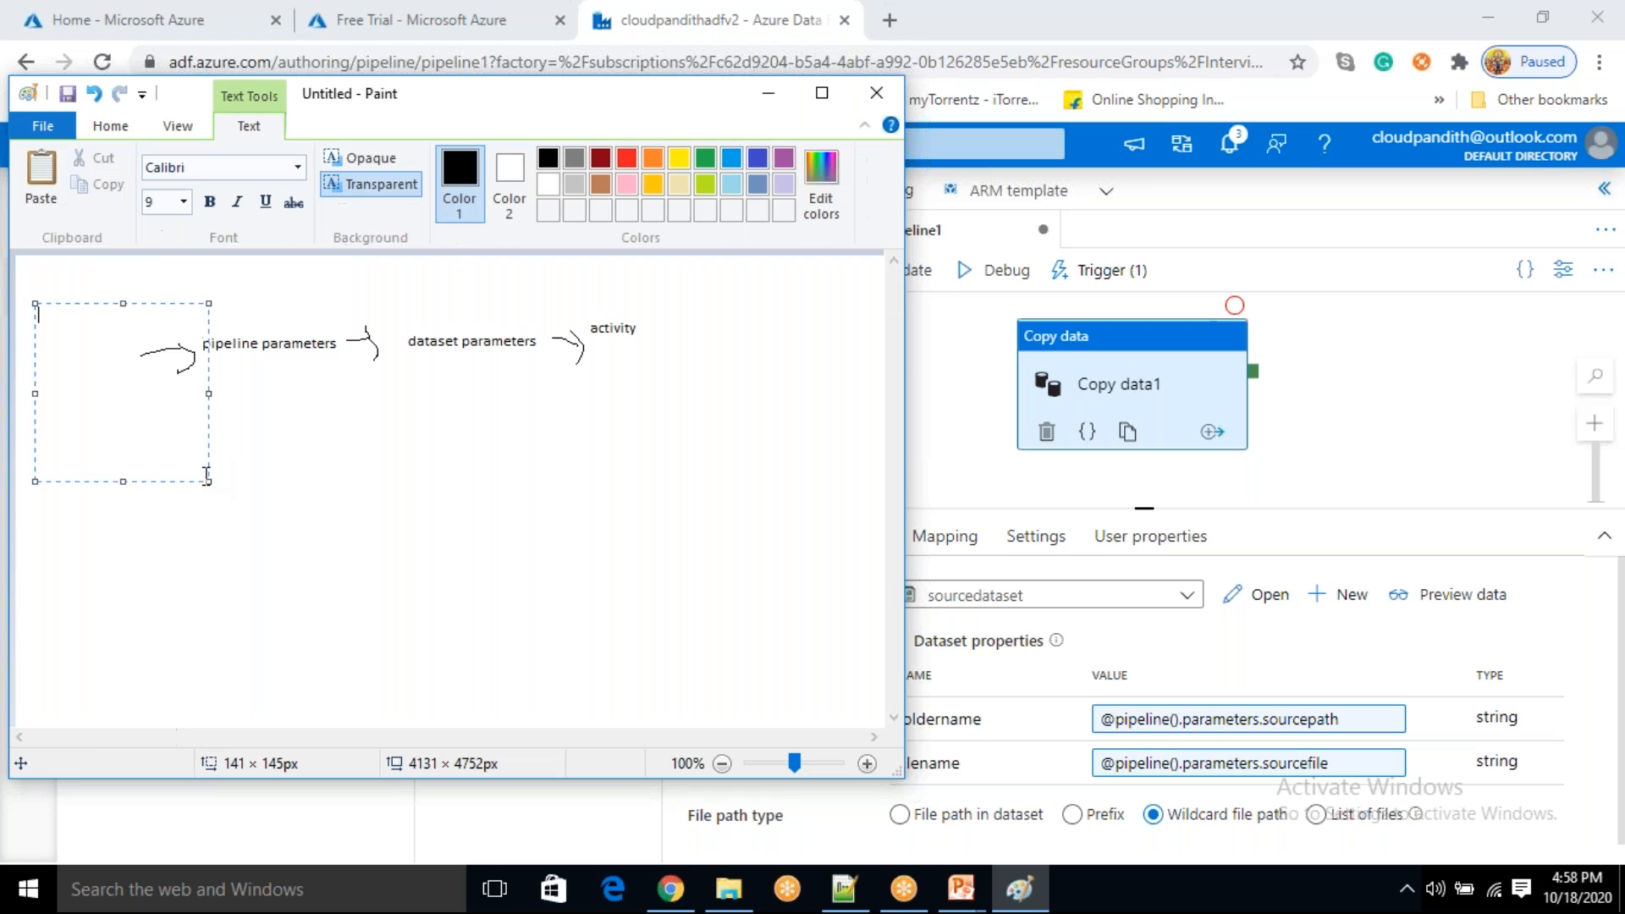
type("Trigger")
key("Return")
type("para")
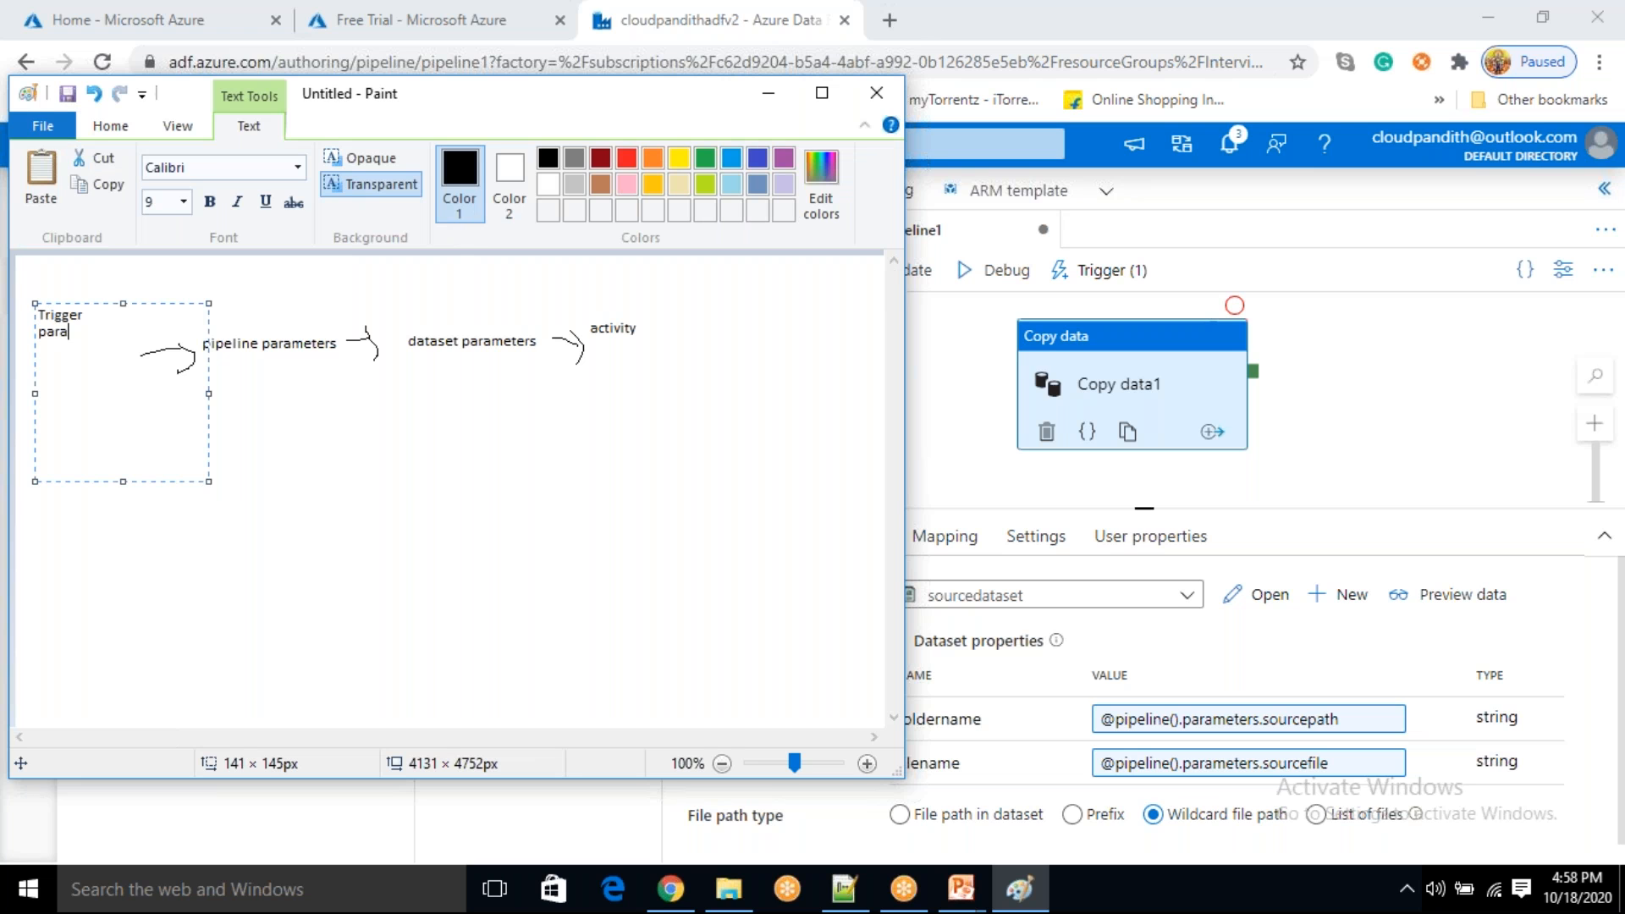
type("peline para")
type("meters")
- Add the lines "sourcepath= global/input" and "sourcefile=coursedata.csv" to the Trigger note and finish the text
type("source")
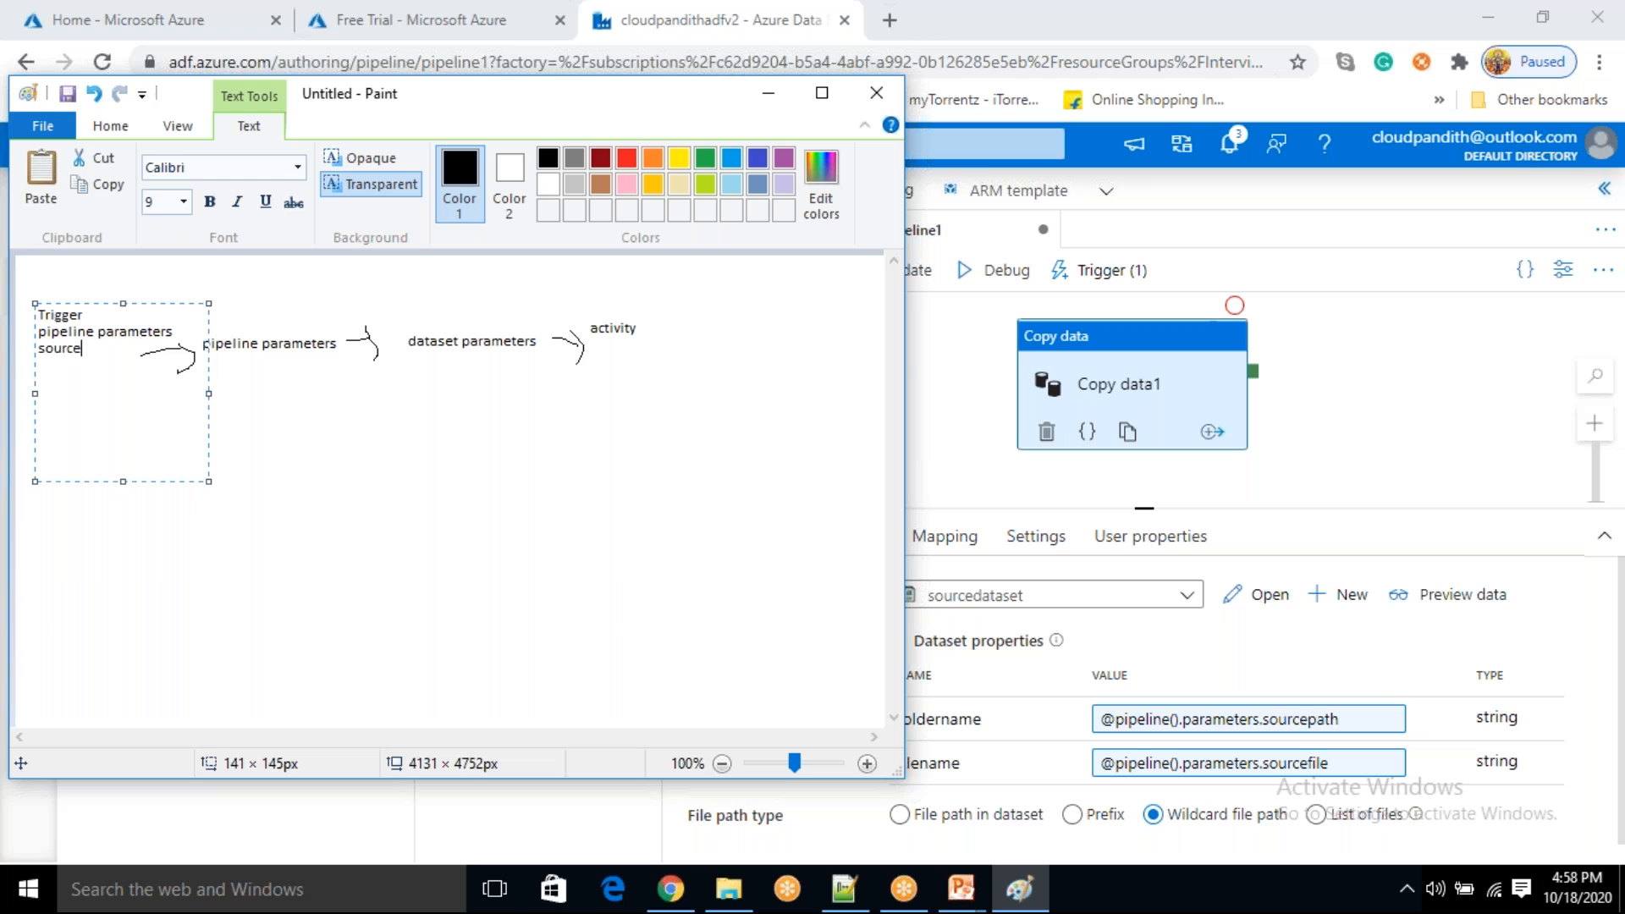
type("path= glob")
type("al/input")
type("s")
type("ourc")
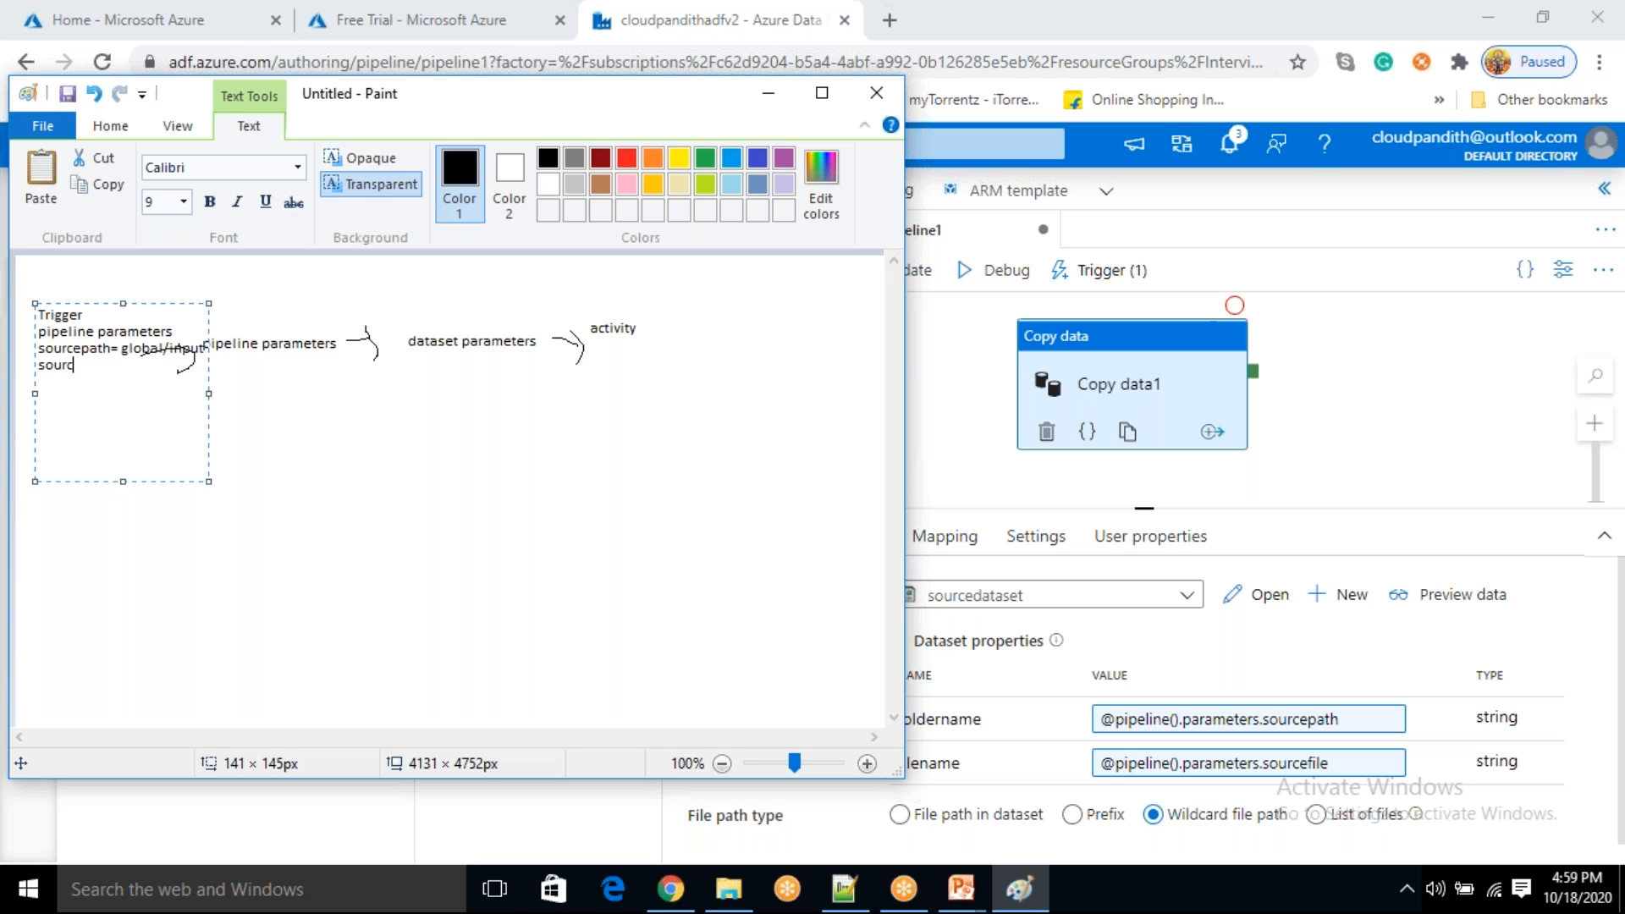
type("efile=coursedata.cs")
left_click_drag(209, 393, 224, 393)
left_click(271, 356)
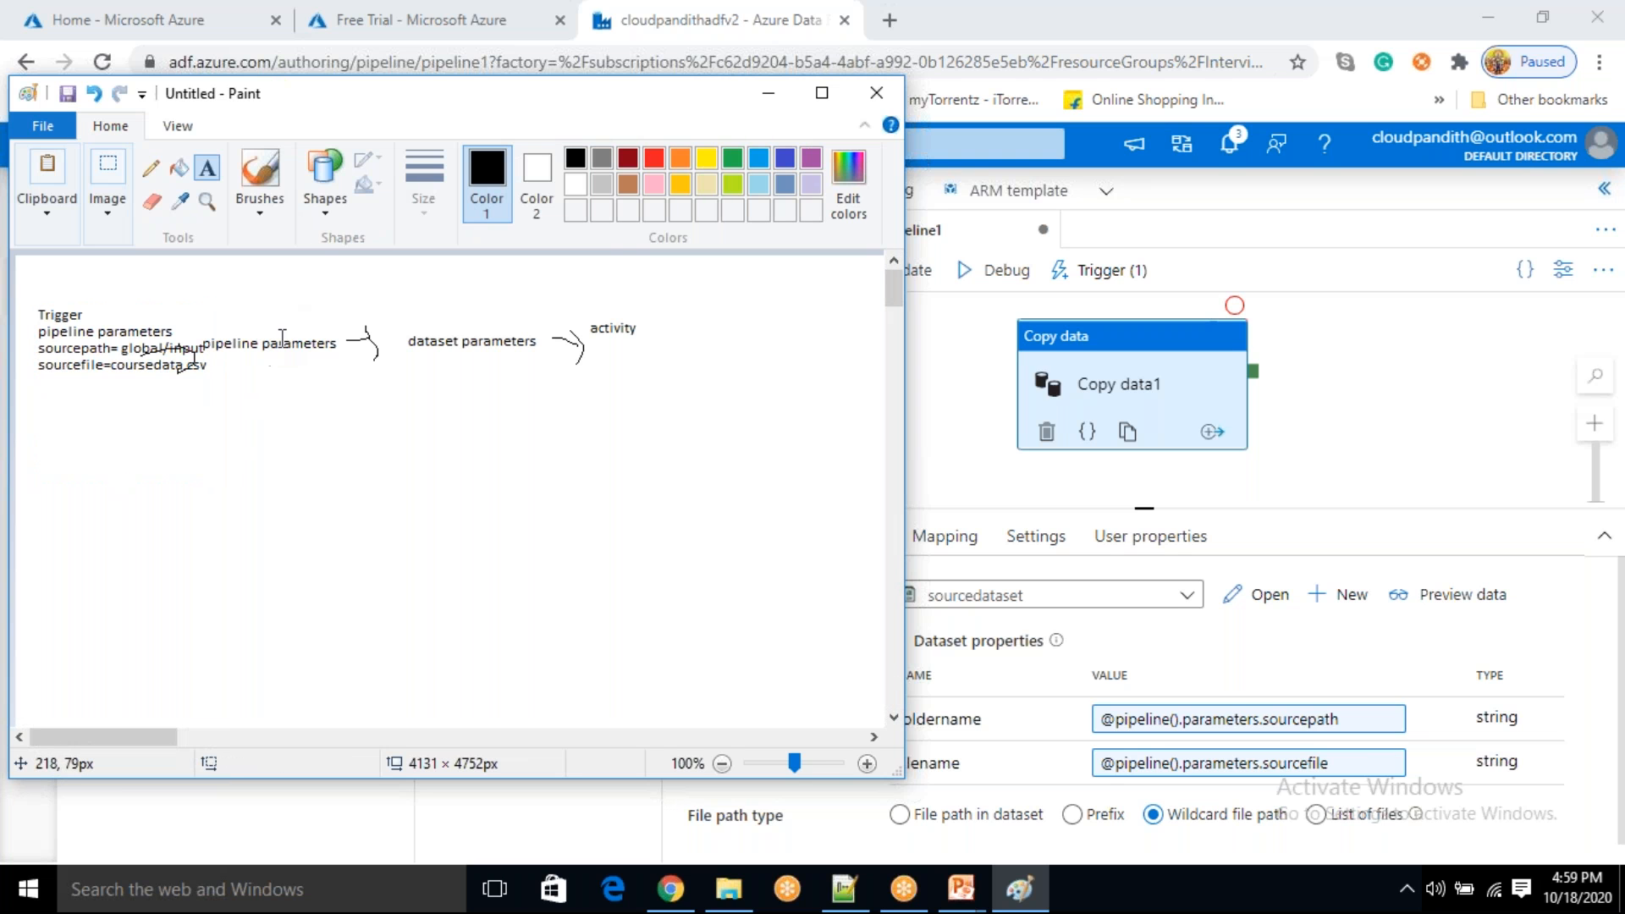
- Circle "pipeline parameters" with the pencil and draw curves above and below the arrow from "dataset parameters" to "activity"
left_click(164, 173)
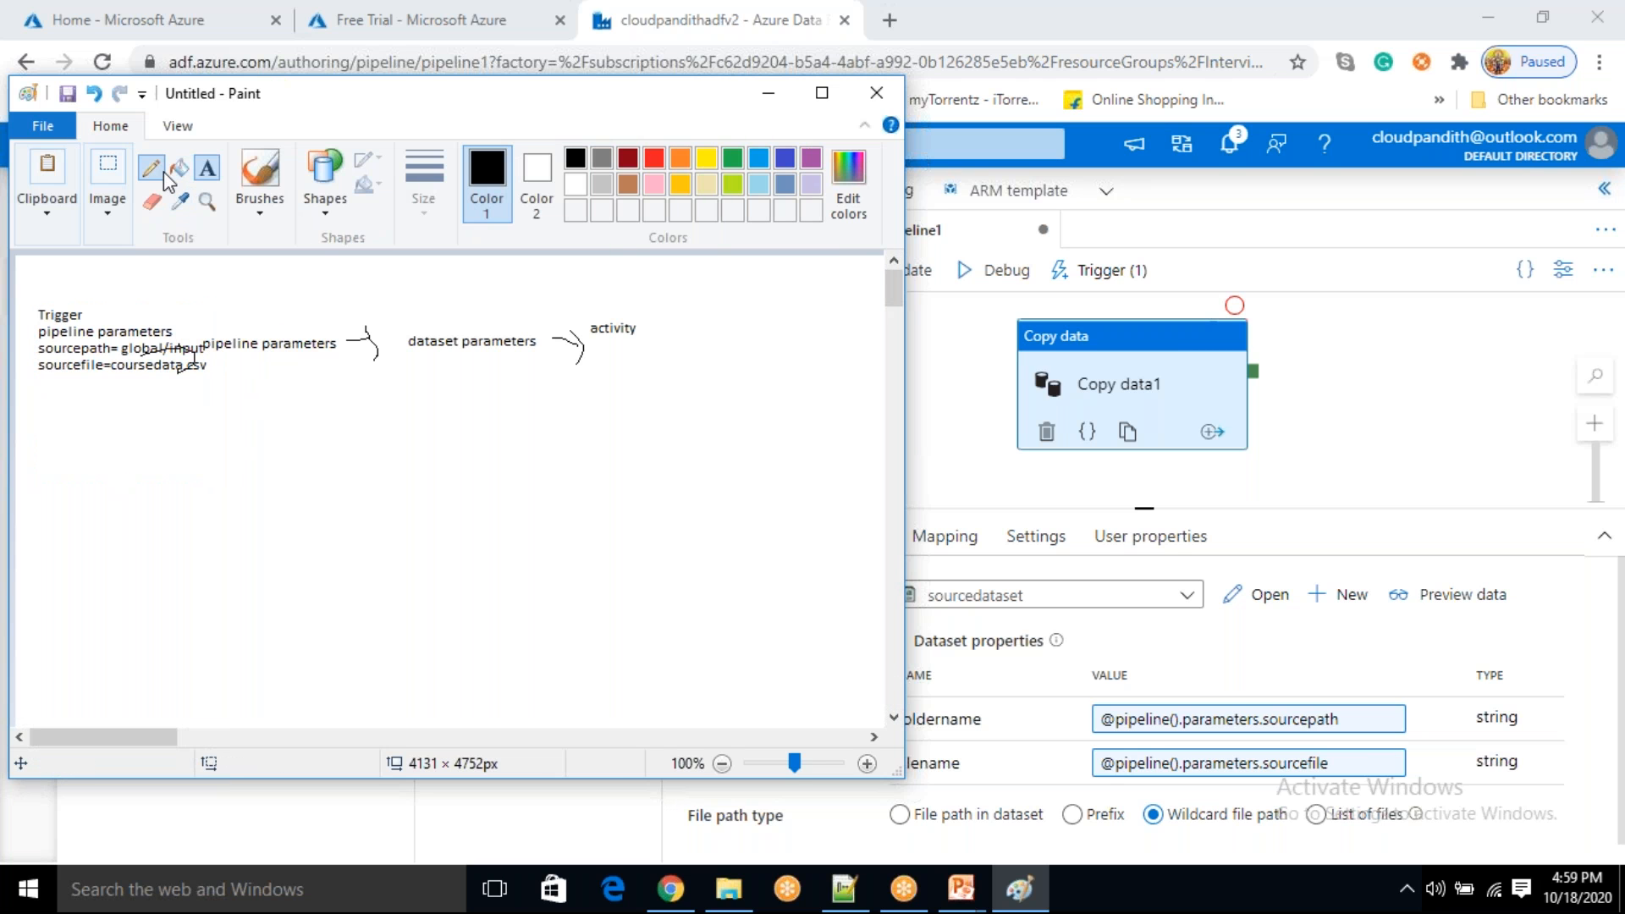
mouse_move(205, 347)
left_mouse_down()
mouse_move(281, 295)
mouse_move(391, 318)
left_mouse_up()
mouse_move(200, 372)
left_mouse_down()
mouse_move(254, 428)
mouse_move(370, 385)
mouse_move(394, 356)
left_mouse_up()
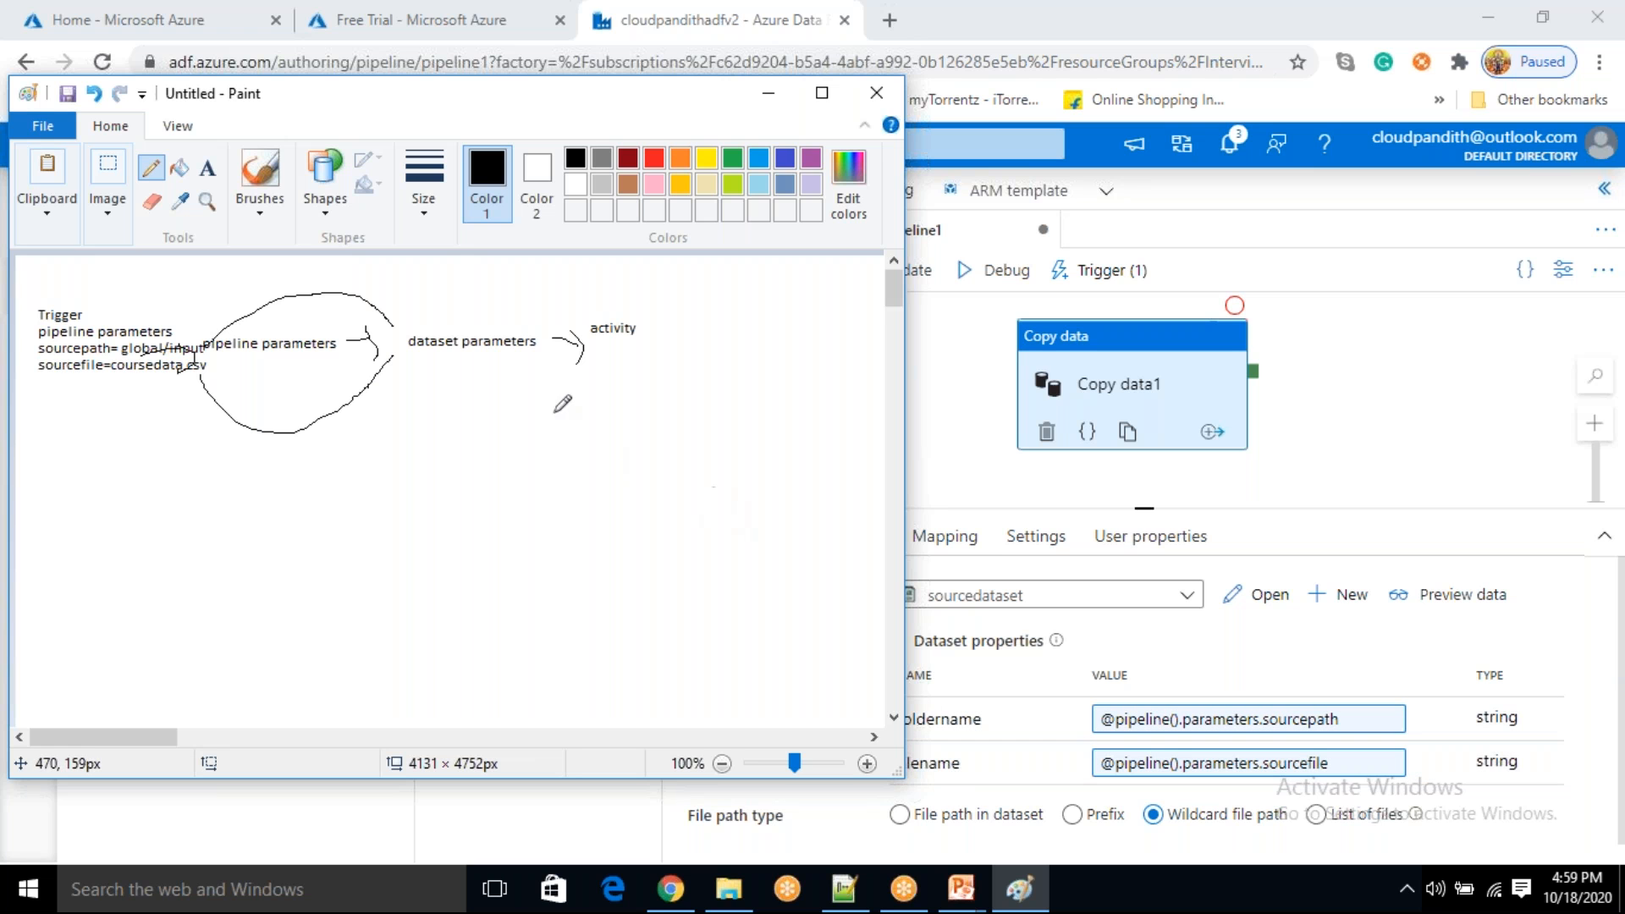
mouse_move(479, 333)
left_mouse_down()
mouse_move(522, 296)
mouse_move(581, 319)
left_mouse_up()
left_click_drag(524, 366, 647, 407)
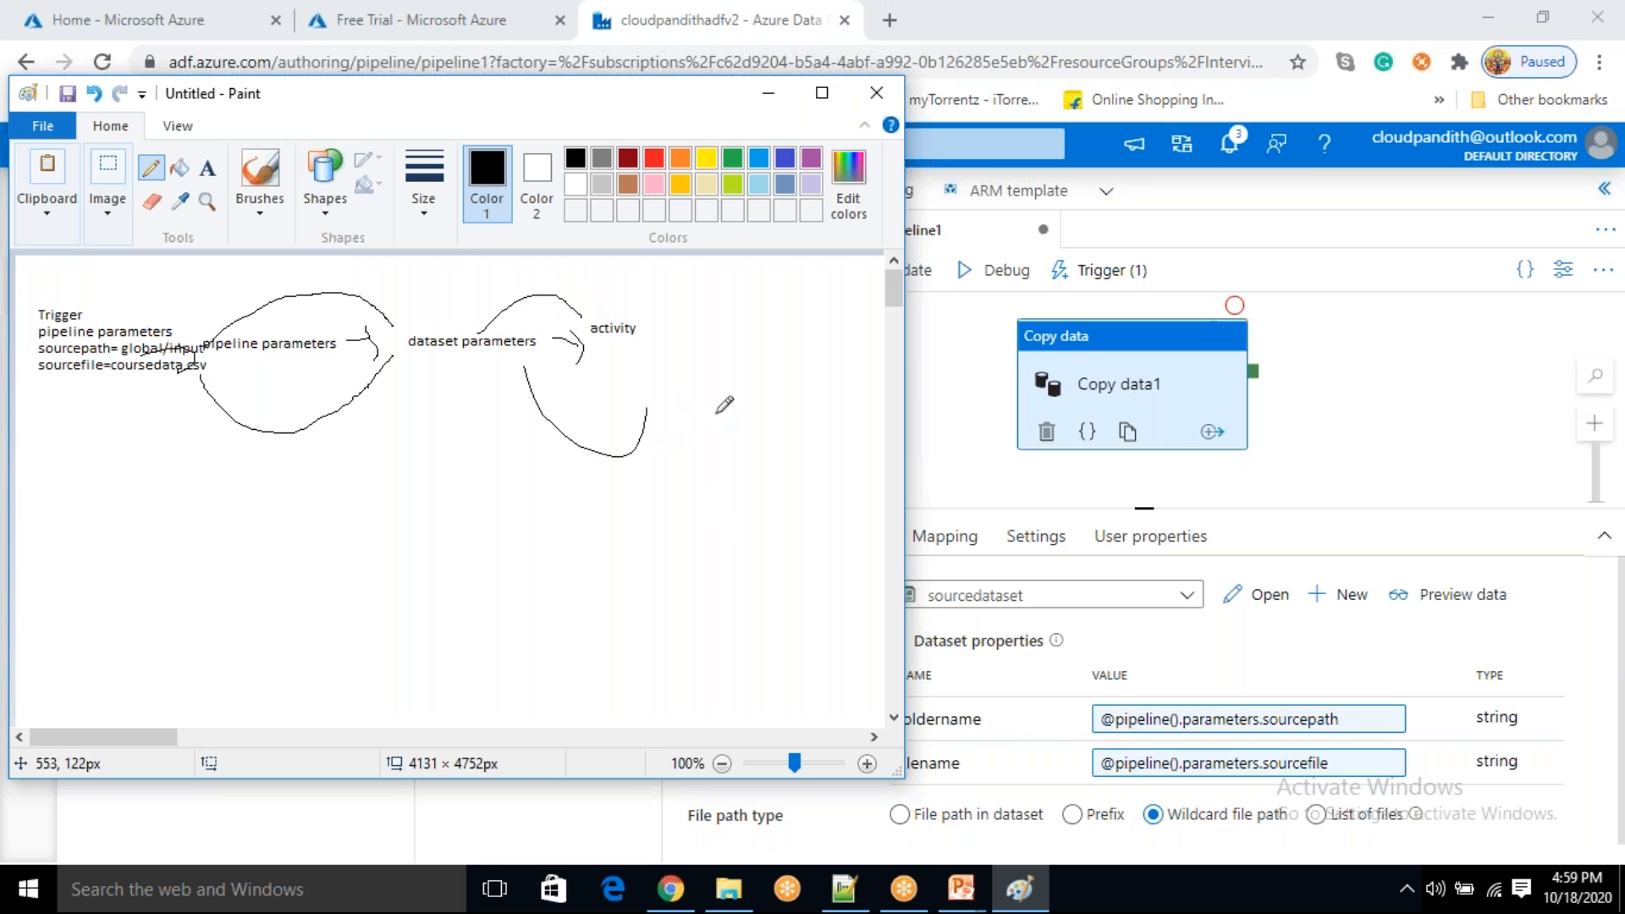
- Review pipeline1's parameters and Copy data1's source dataset properties in Data Factory, then mark the Trigger note in Paint with pencil strokes
left_click(1392, 432)
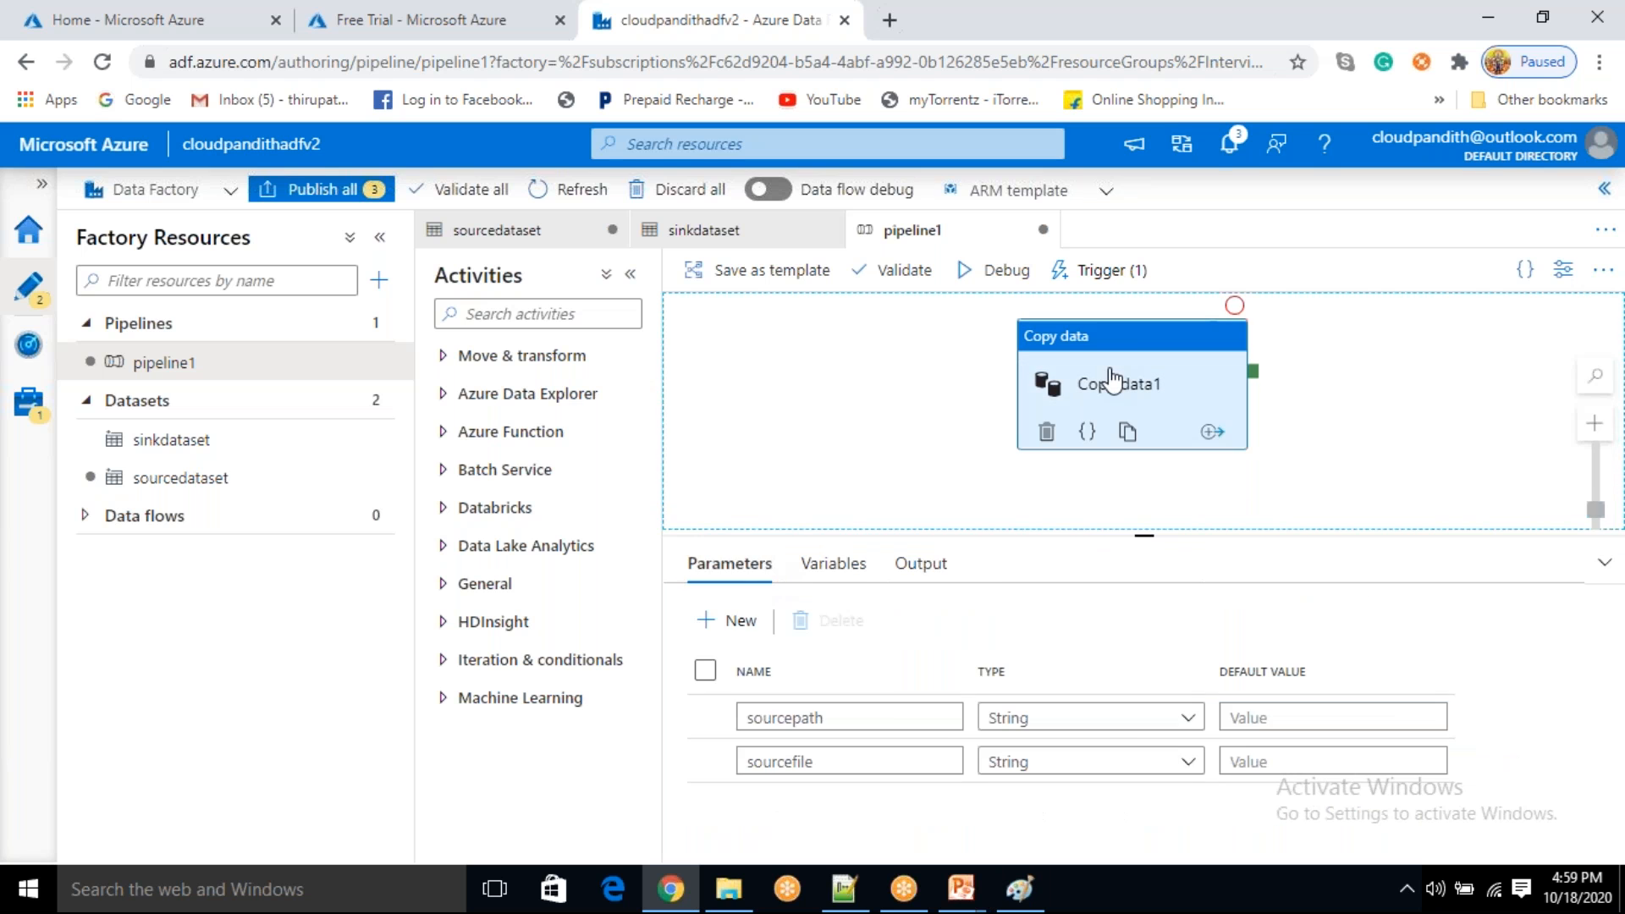
left_click(1008, 425)
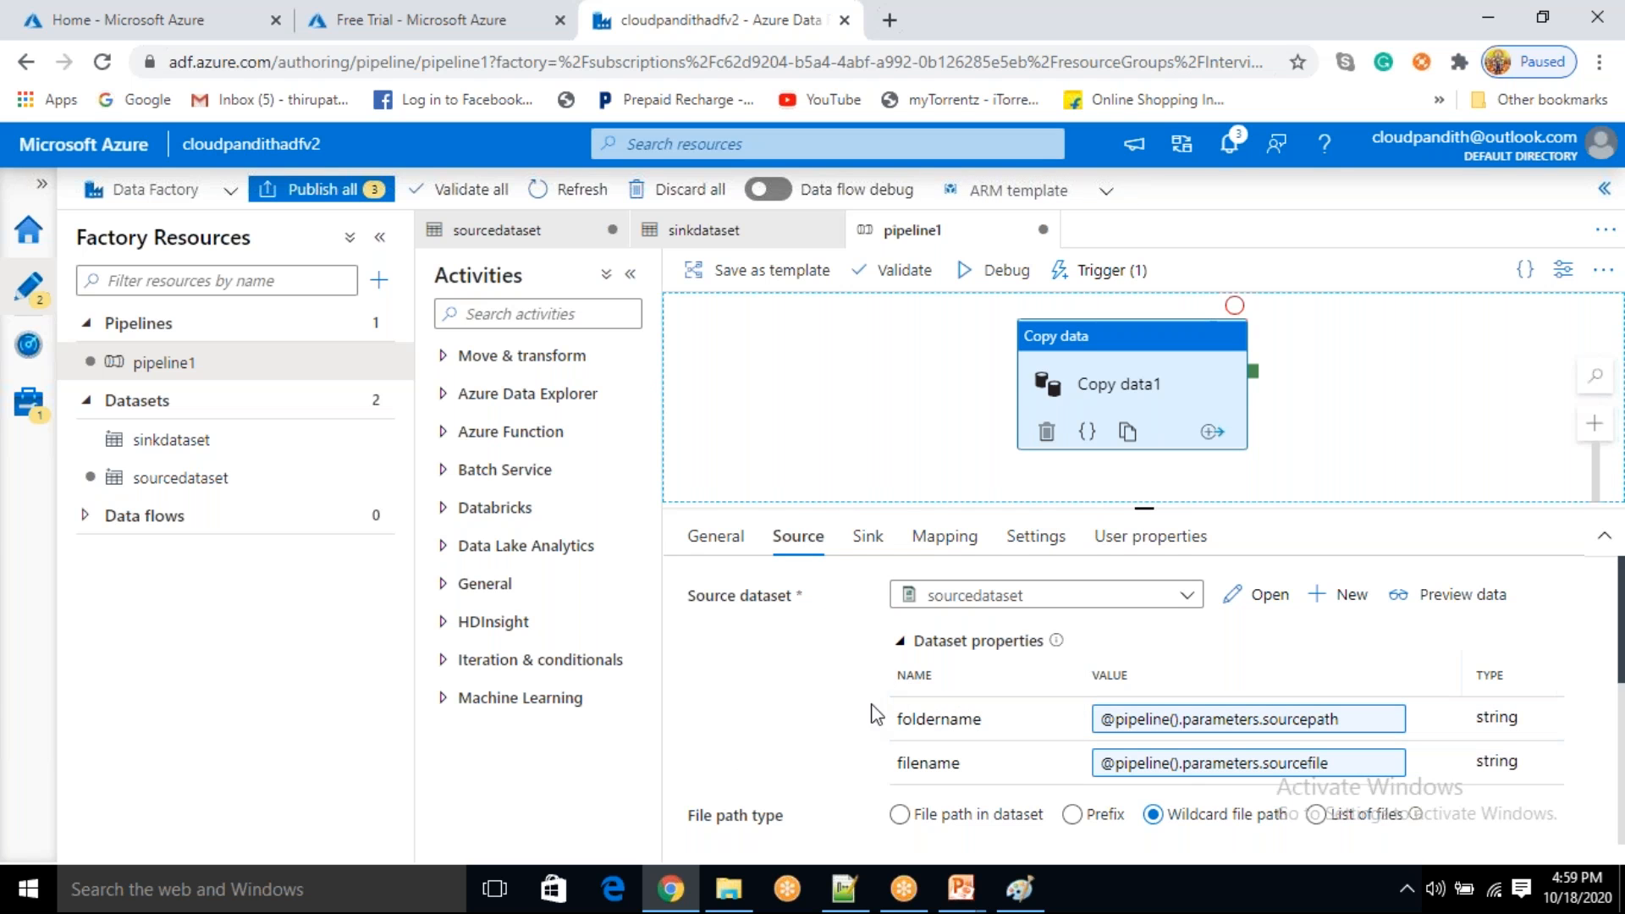
left_click(855, 898)
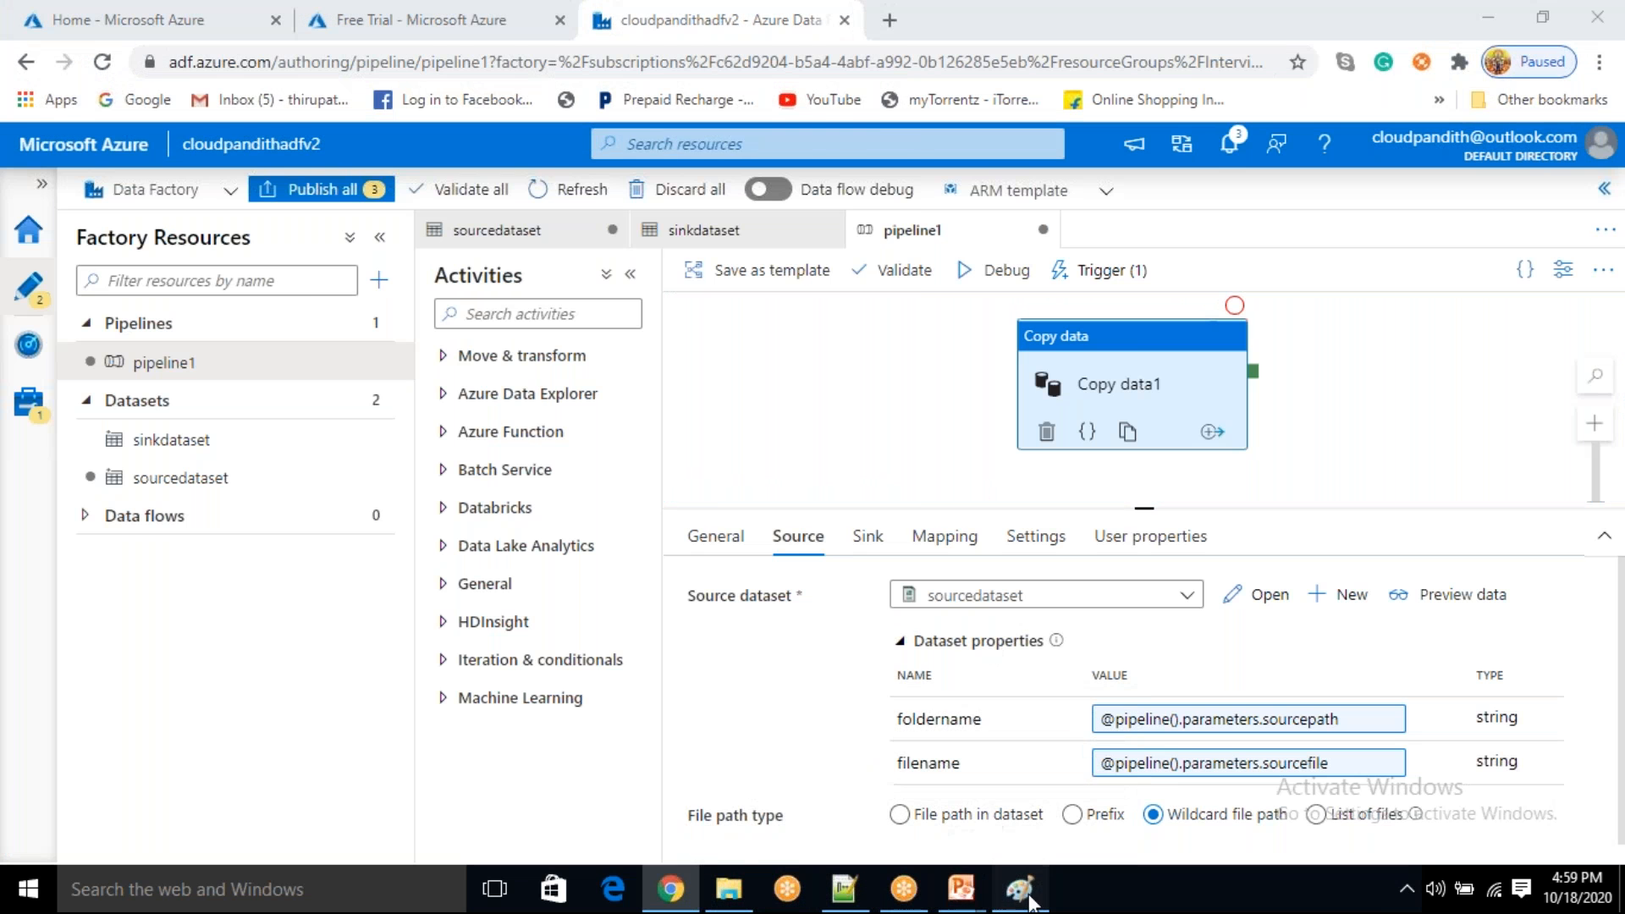
mouse_move(75, 293)
left_mouse_down()
mouse_move(131, 279)
mouse_move(49, 354)
mouse_move(101, 347)
left_mouse_up()
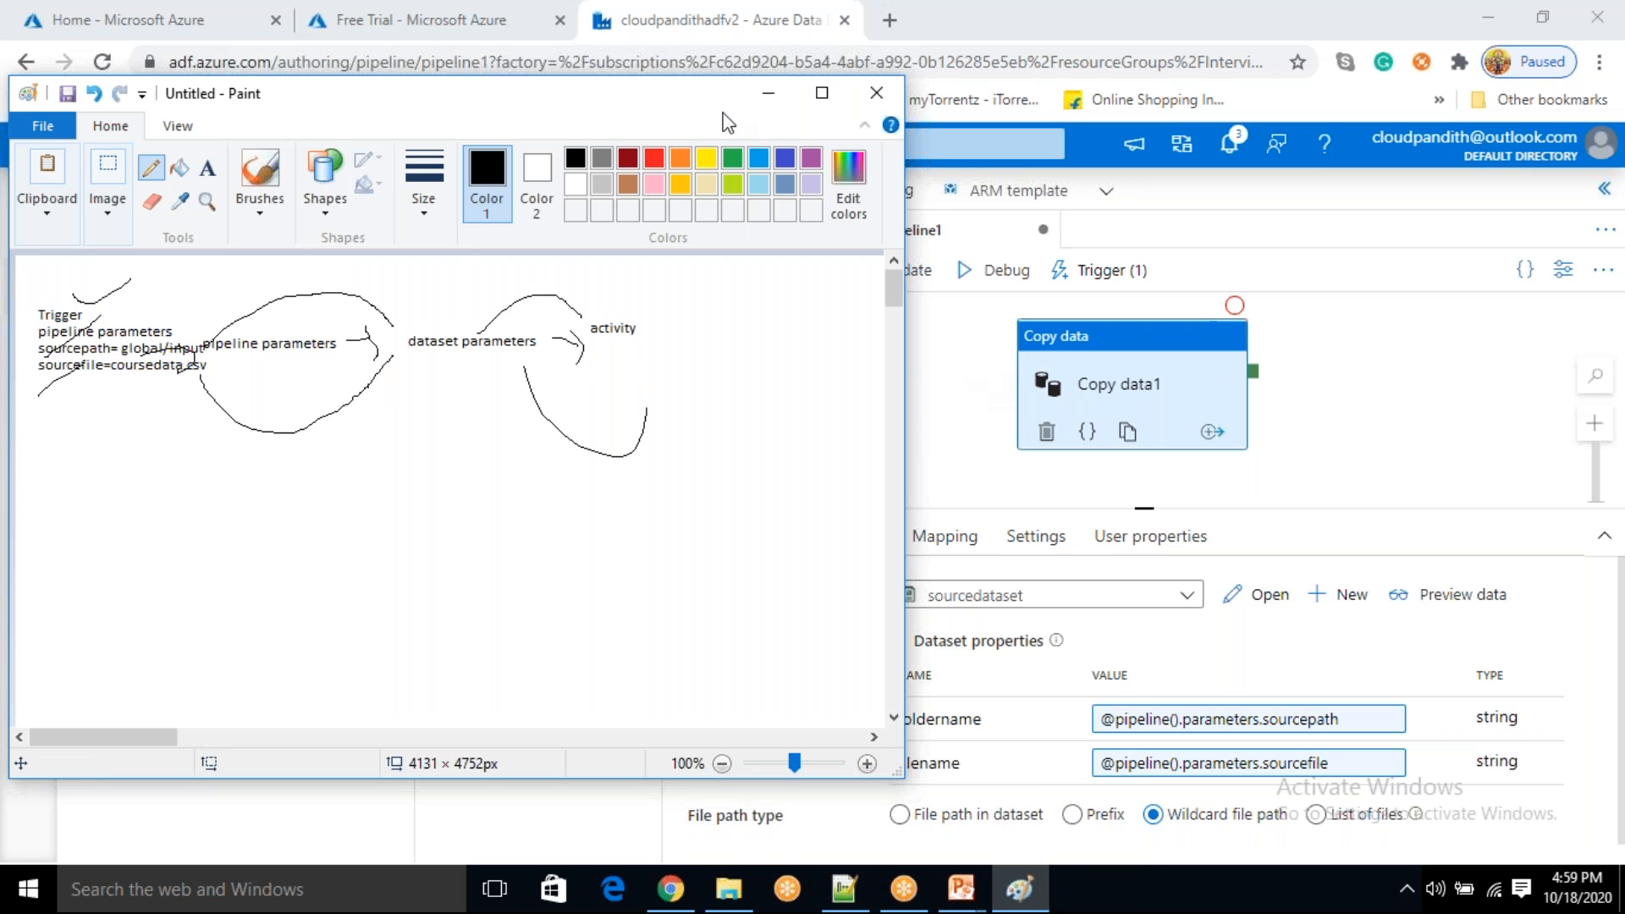
left_click(746, 95)
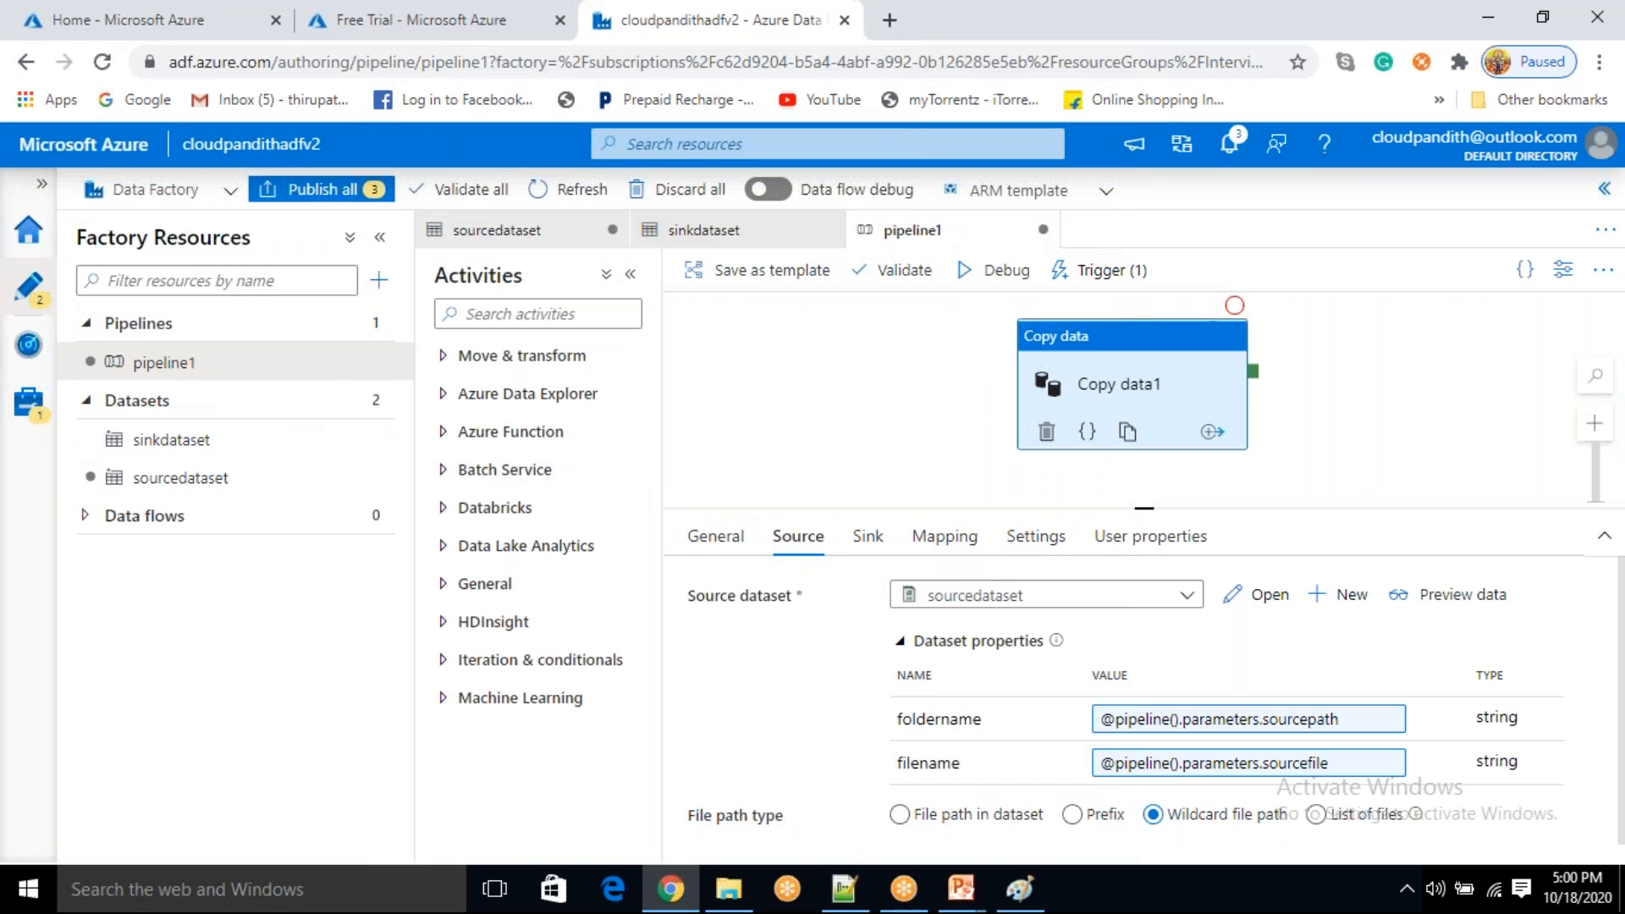
- Open pipeline1's eventtrigger for editing and continue past its existing settings to the trigger run parameters
left_click(1117, 286)
left_click(1095, 348)
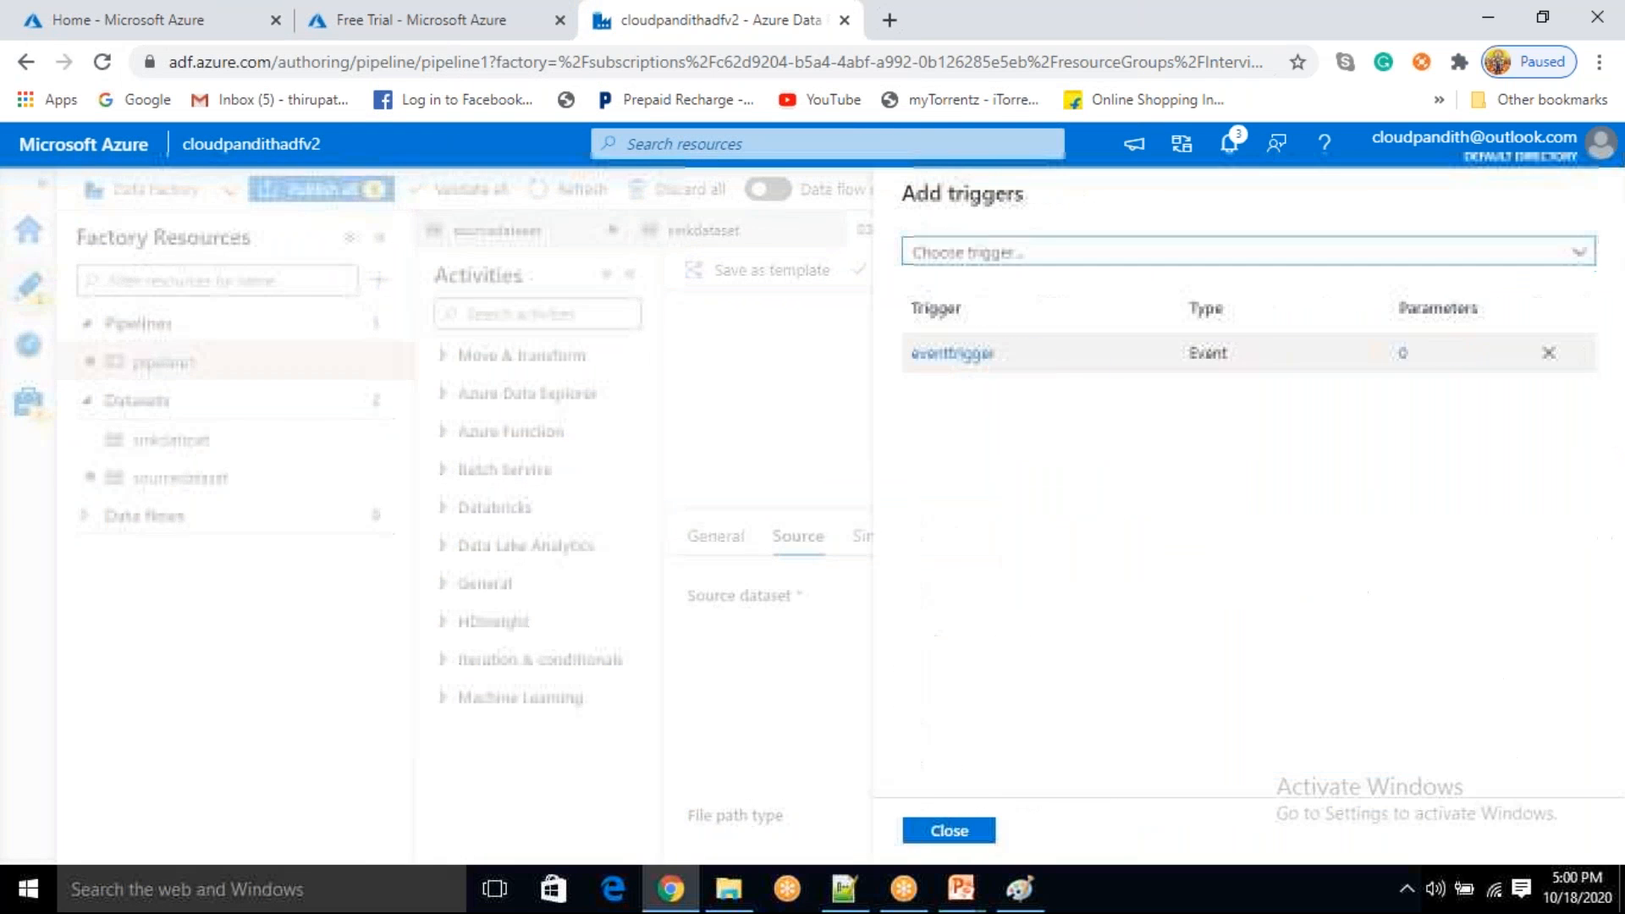
left_click(973, 355)
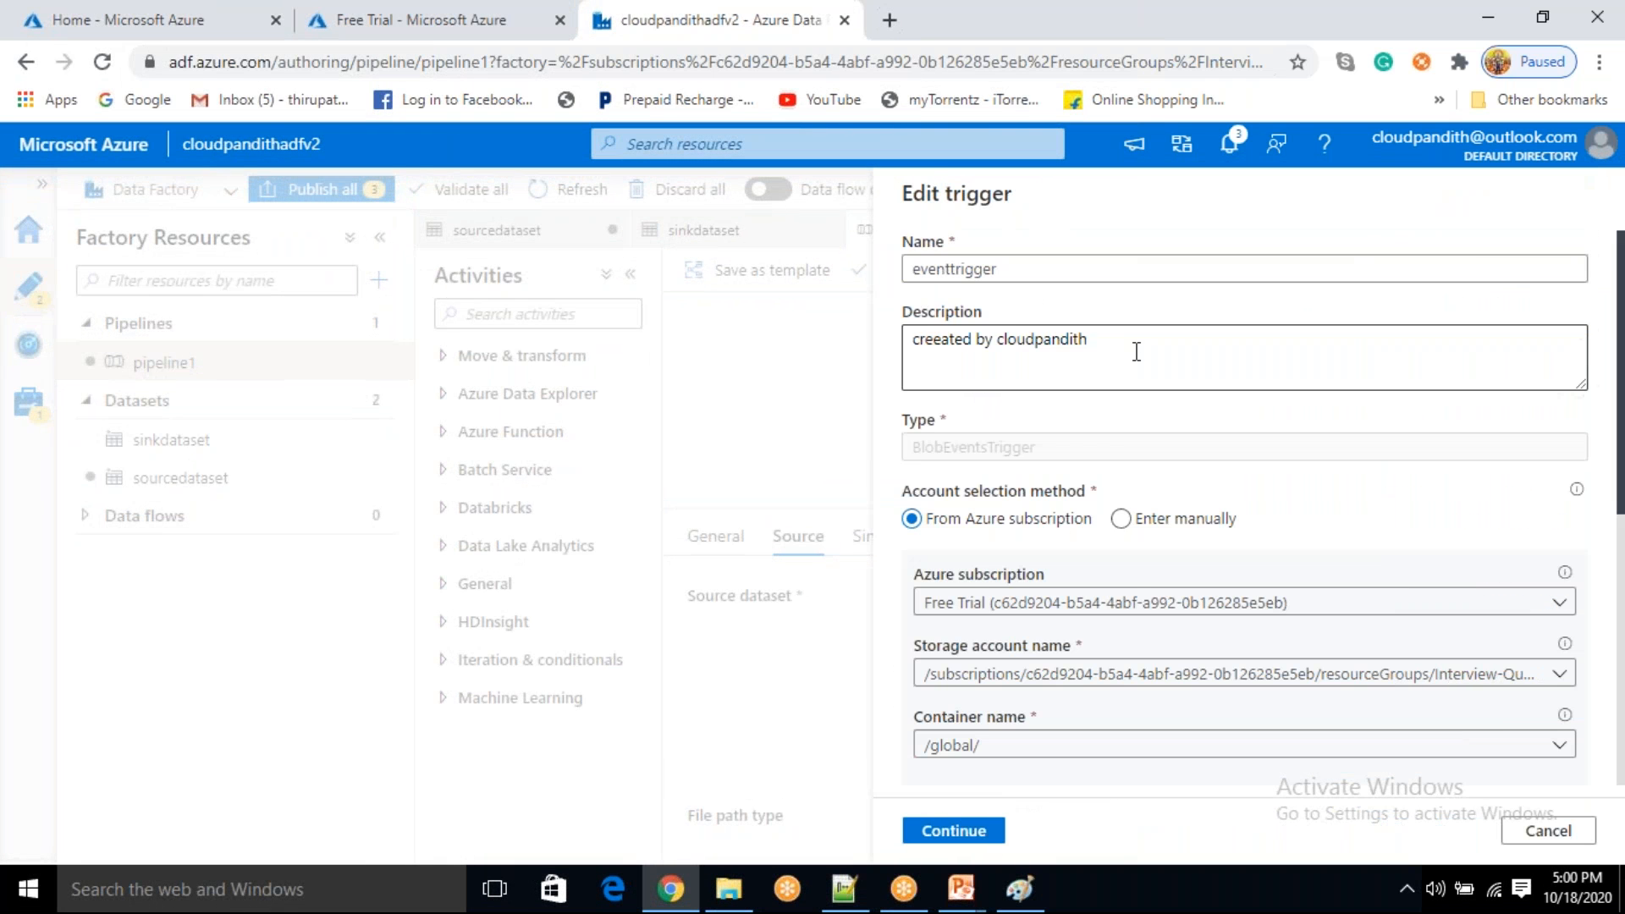
scroll(1109, 507, "down", 6)
left_click(963, 832)
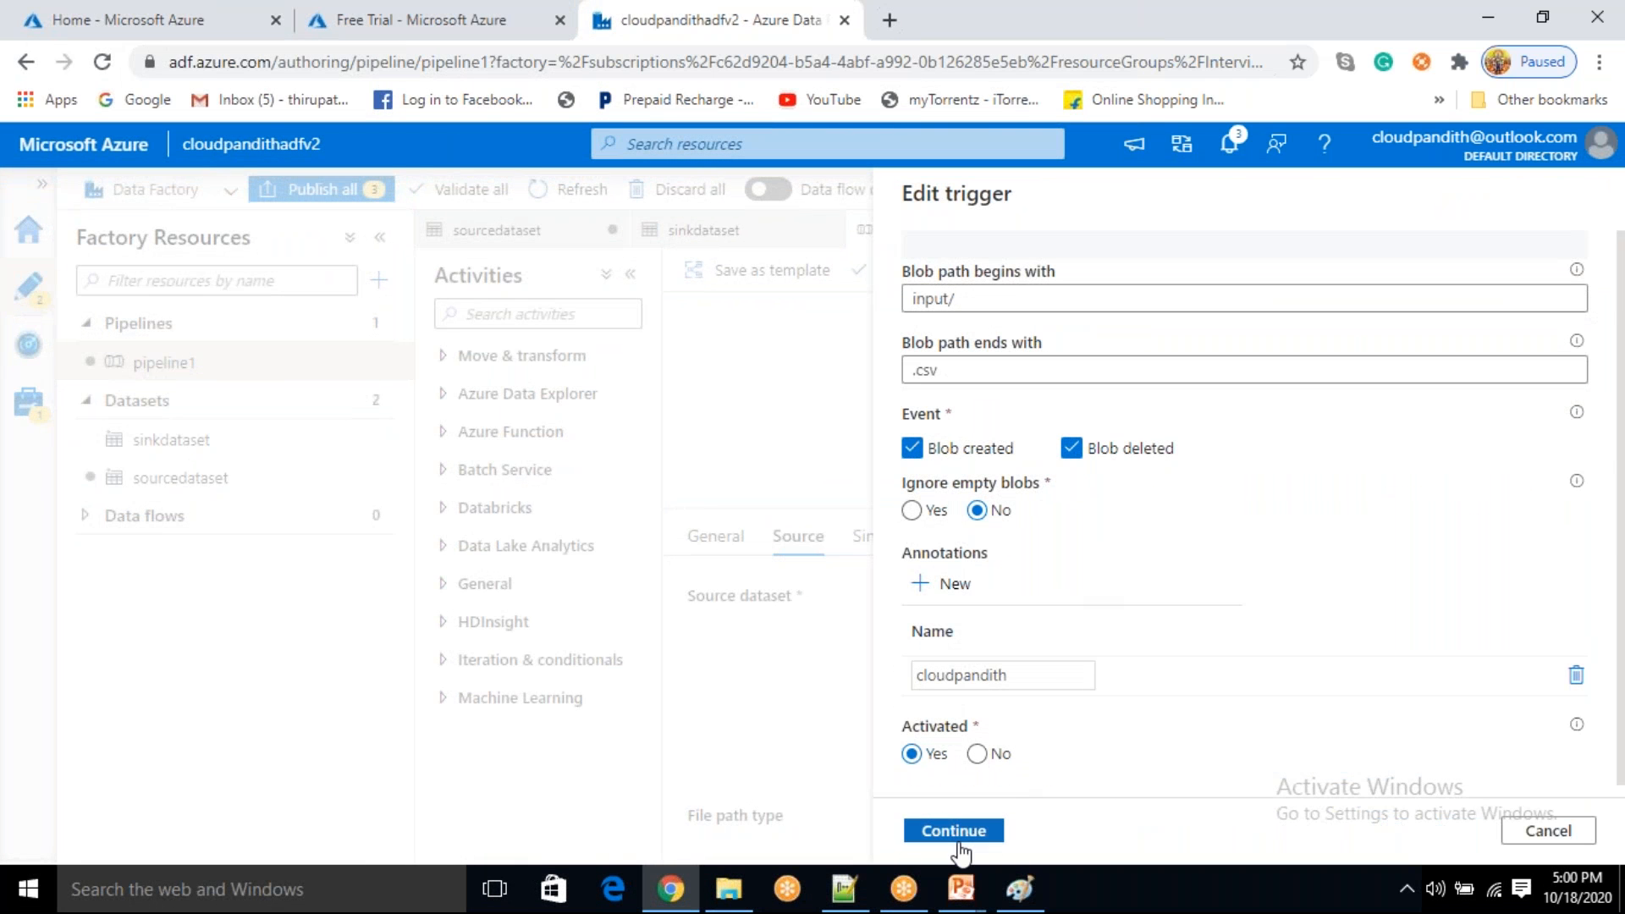
left_click(958, 831)
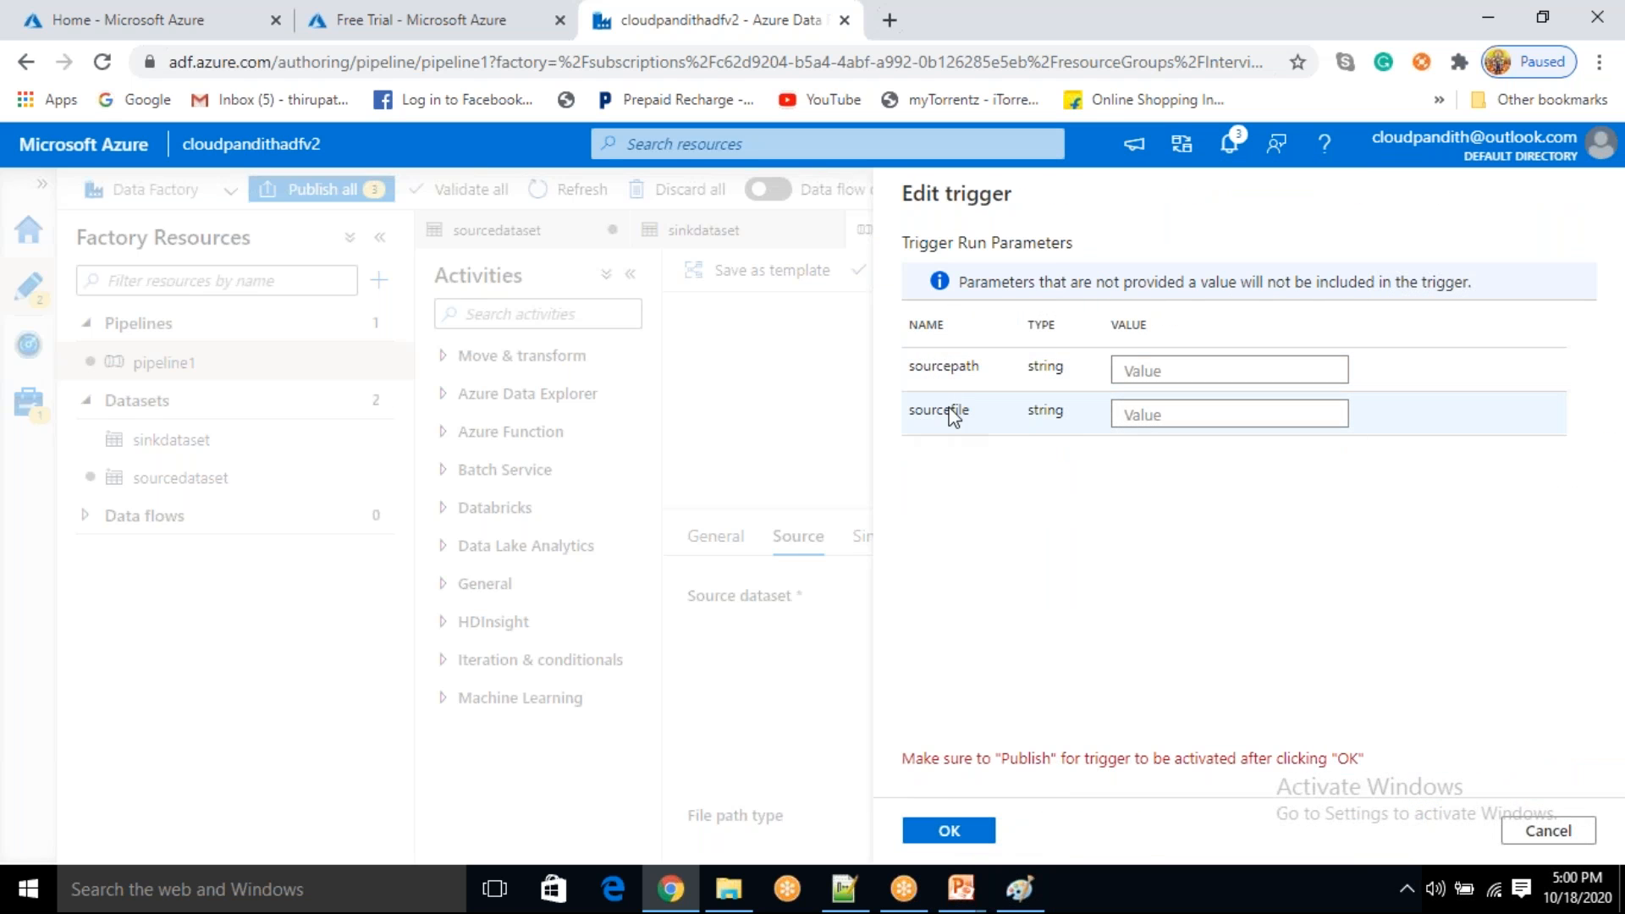
left_click(1142, 368)
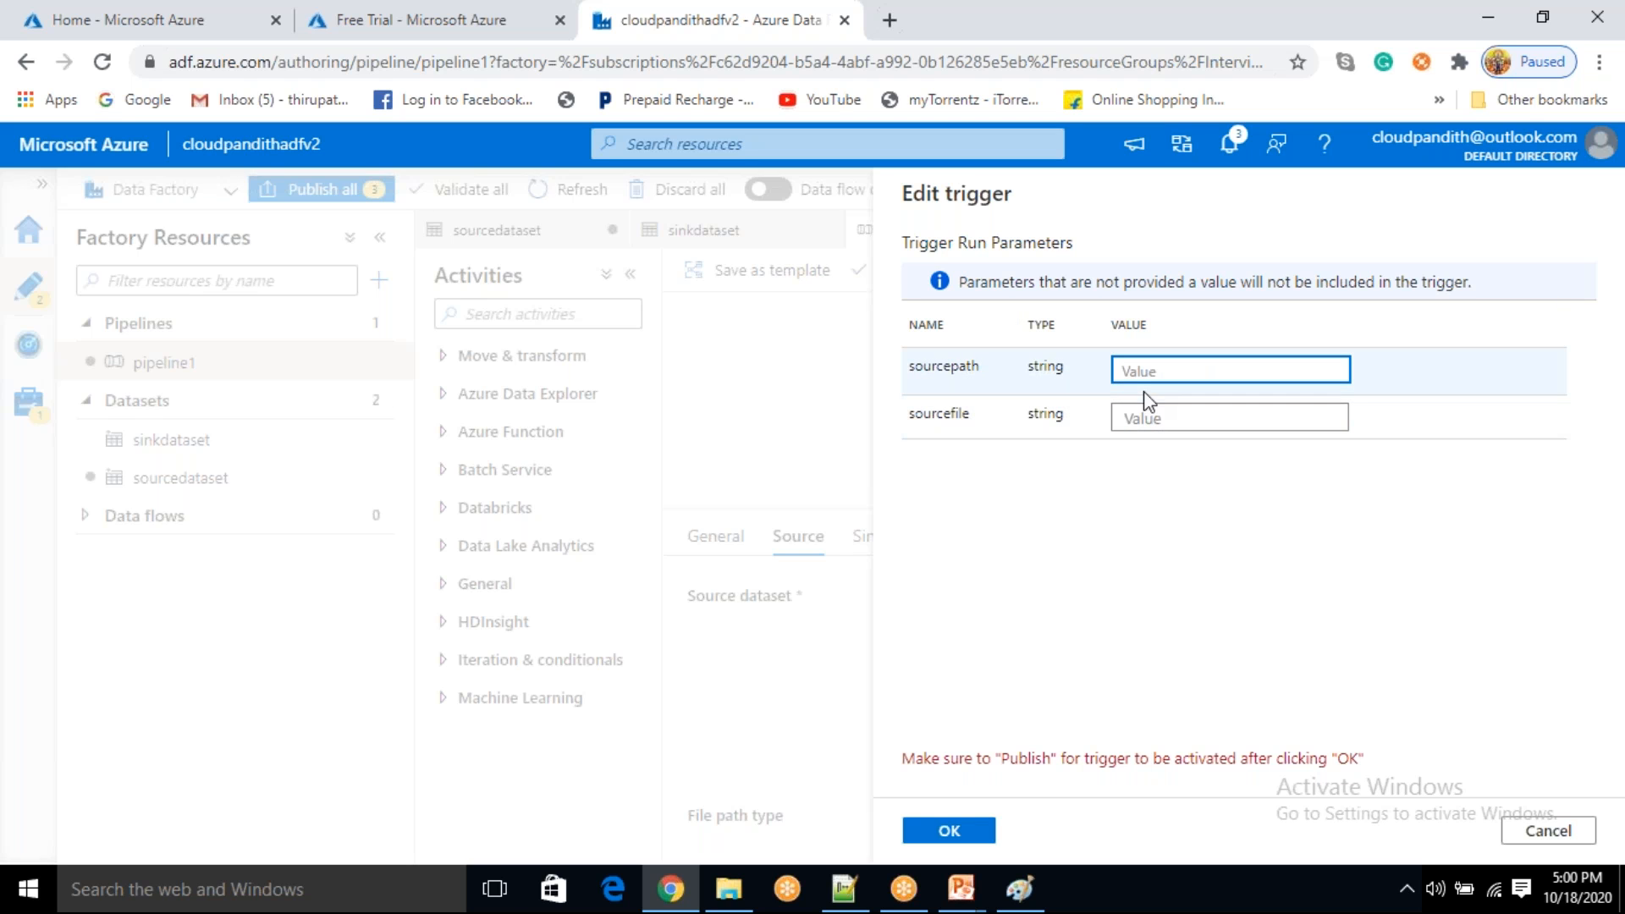
type("@")
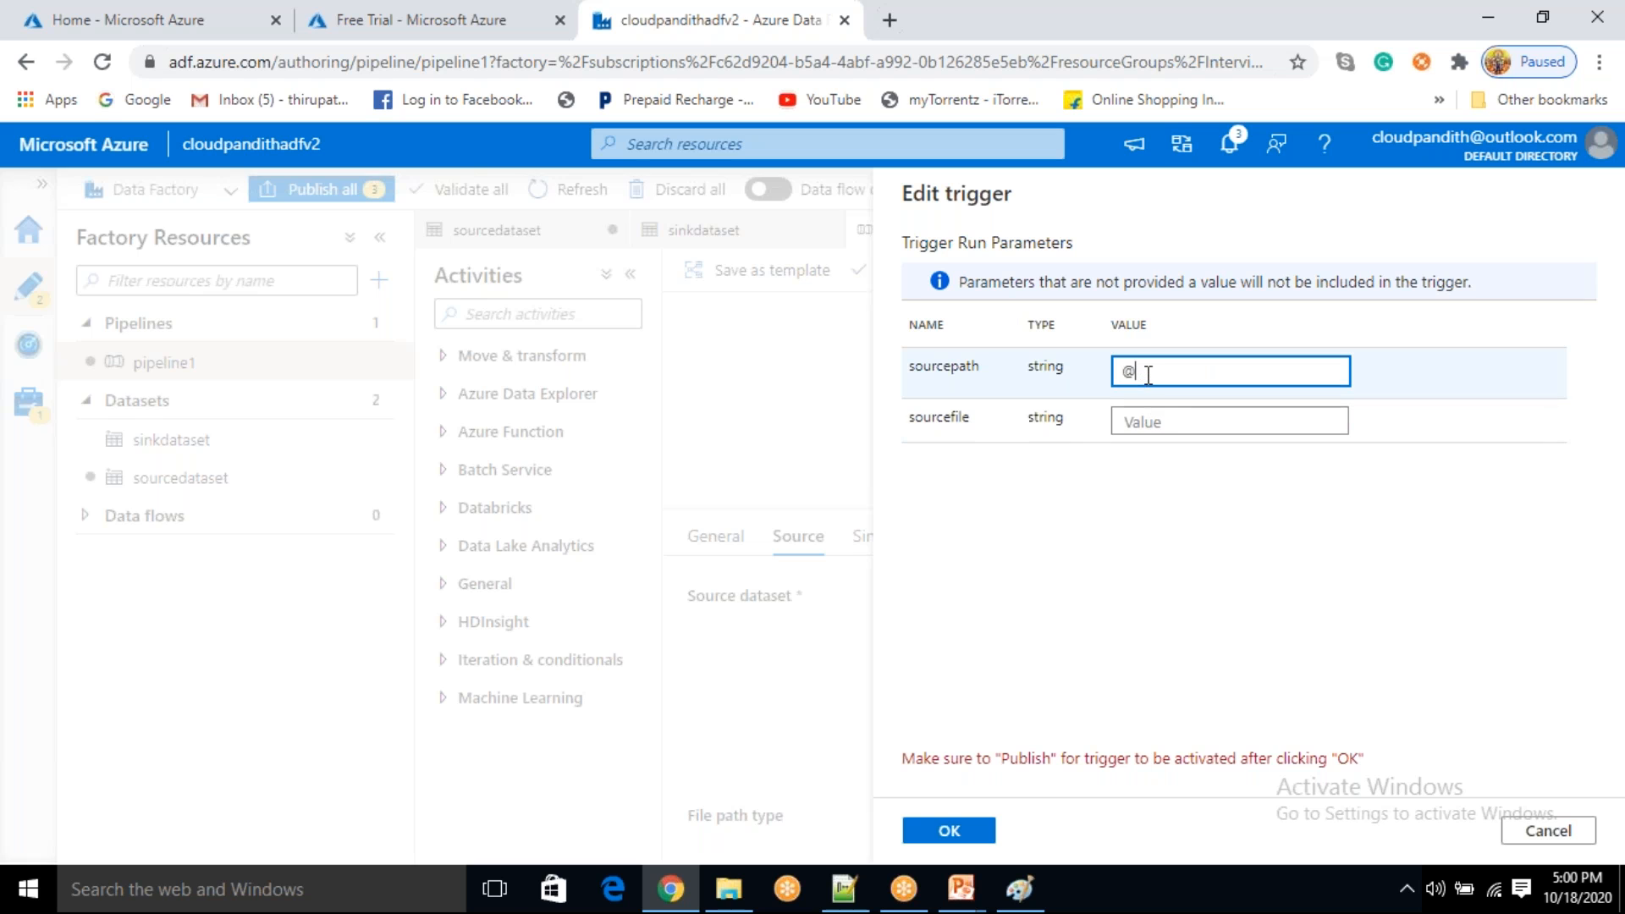
type("triggerPathBoy.")
key("BackSpace")
key("BackSpace")
type("dy.folderPath")
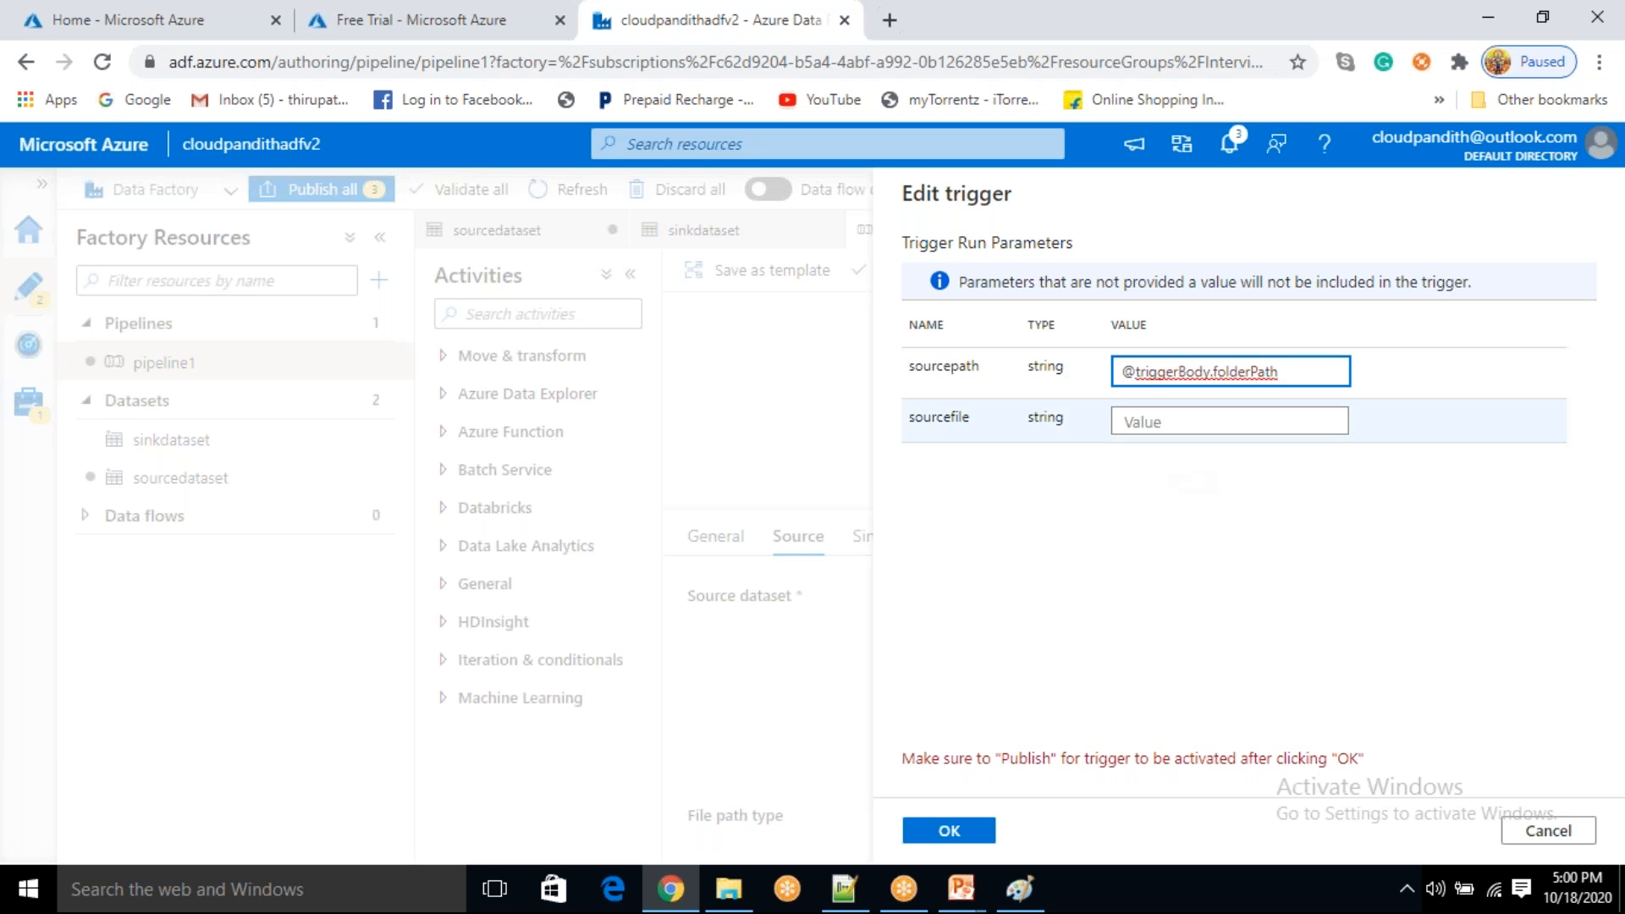
left_click(1134, 418)
type("@triggerBody")
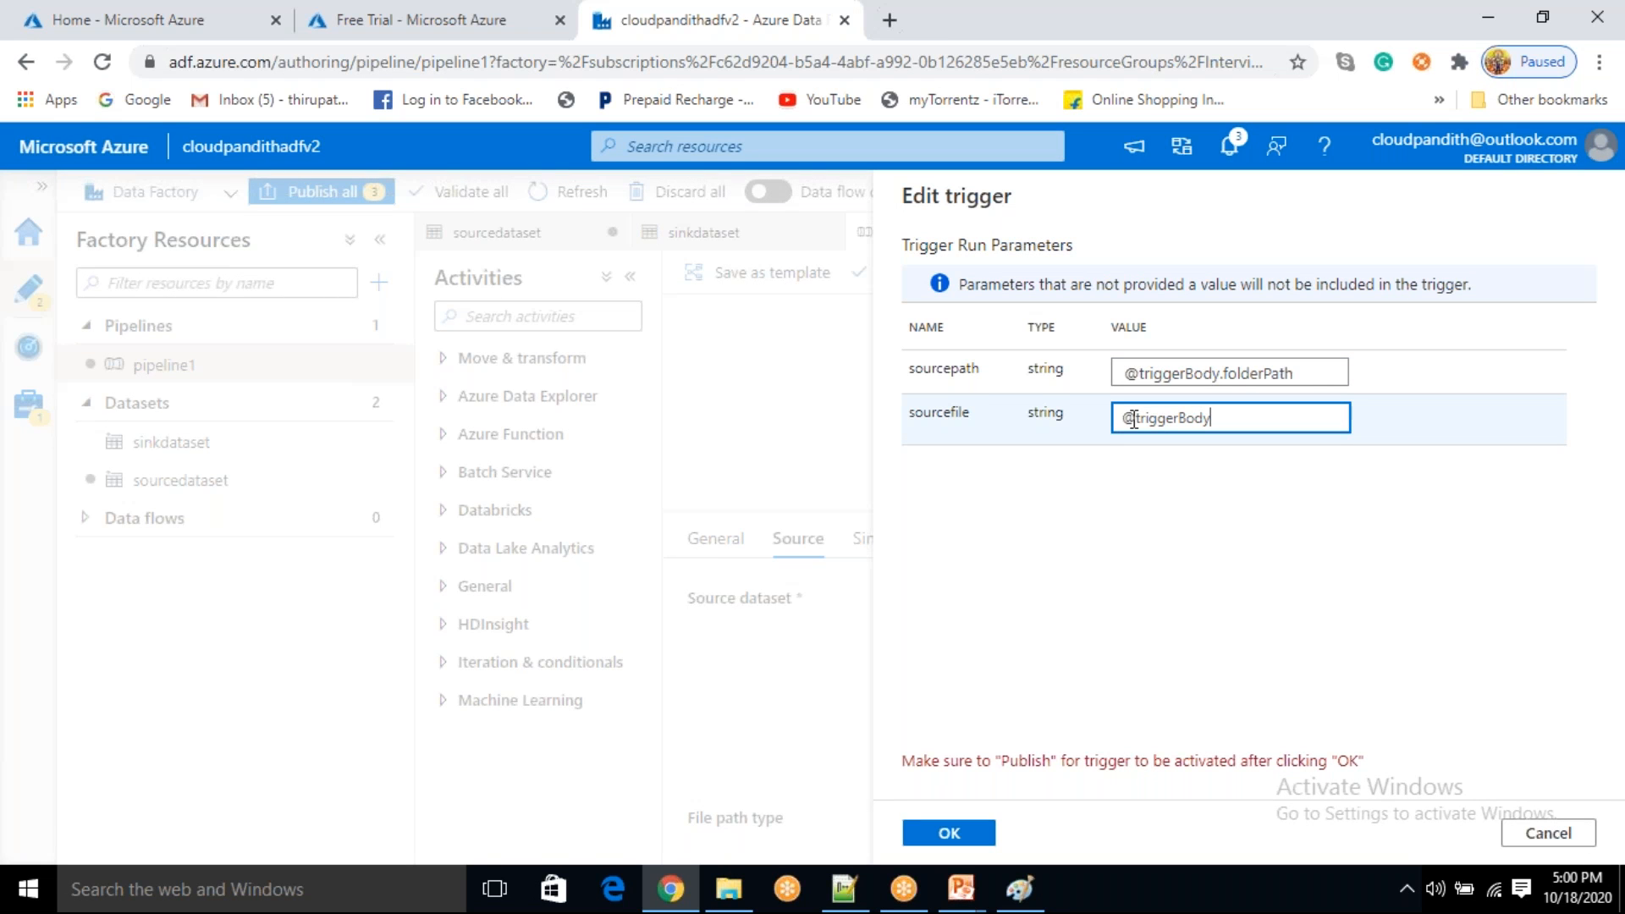
type(".filenam")
key("BackSpace")
key("BackSpace")
key("BackSpace")
type("Name")
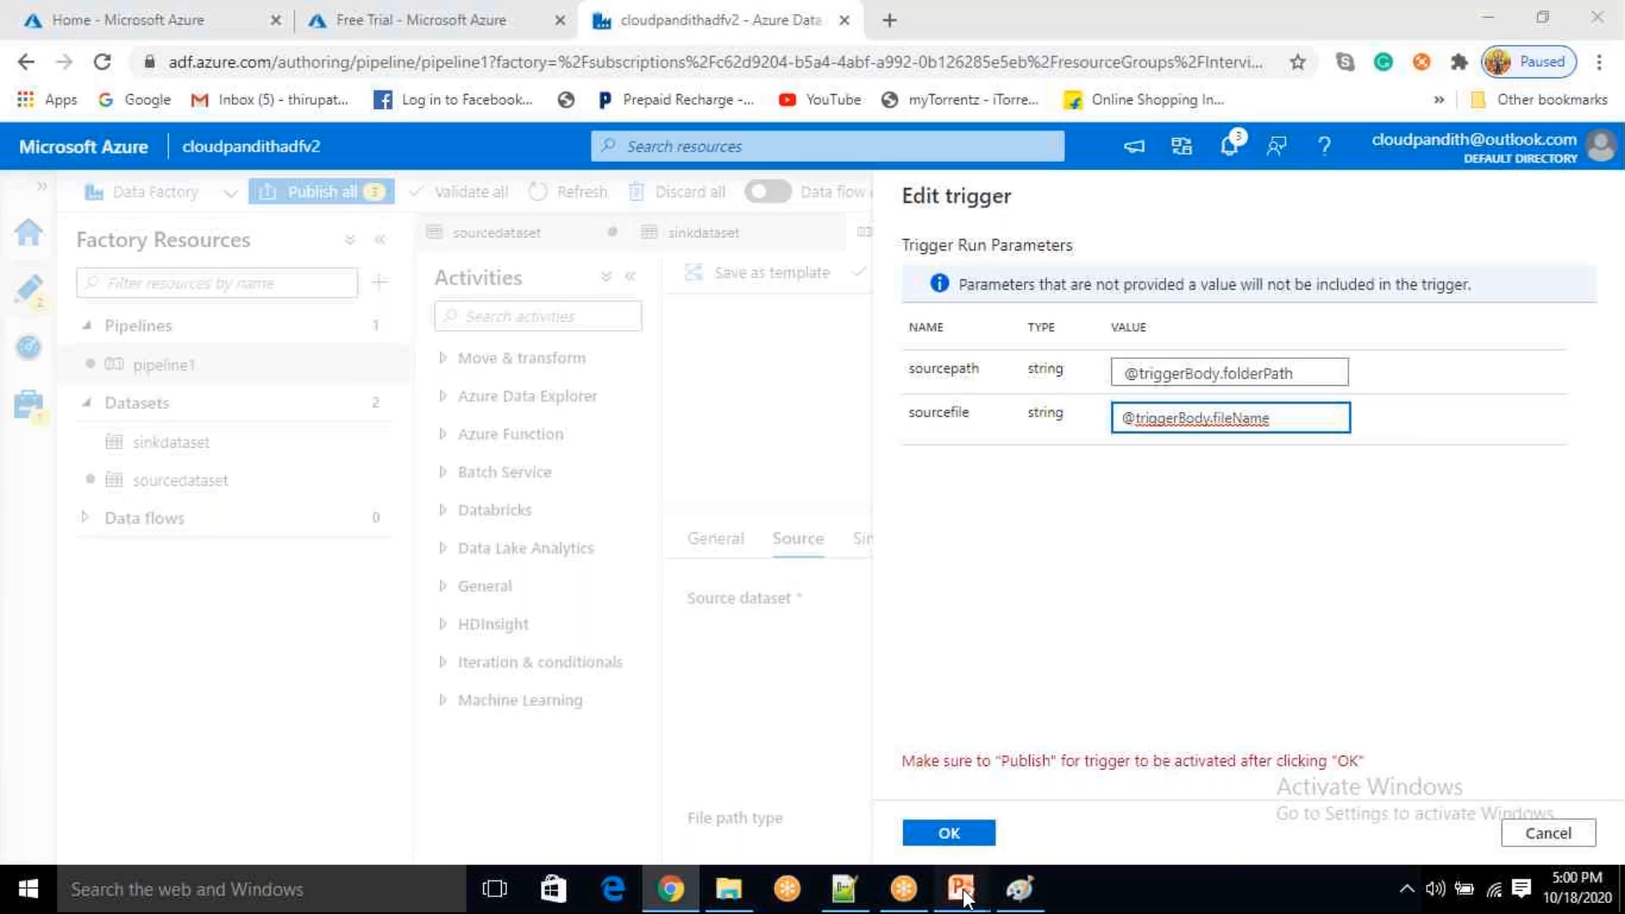
- Check the folderPath and fileName expression syntax on the PowerPoint slide about event trigger captured properties, and return to Data Factory
mouse_move(961, 889)
left_click(1033, 814)
scroll(813, 457, "down", 8)
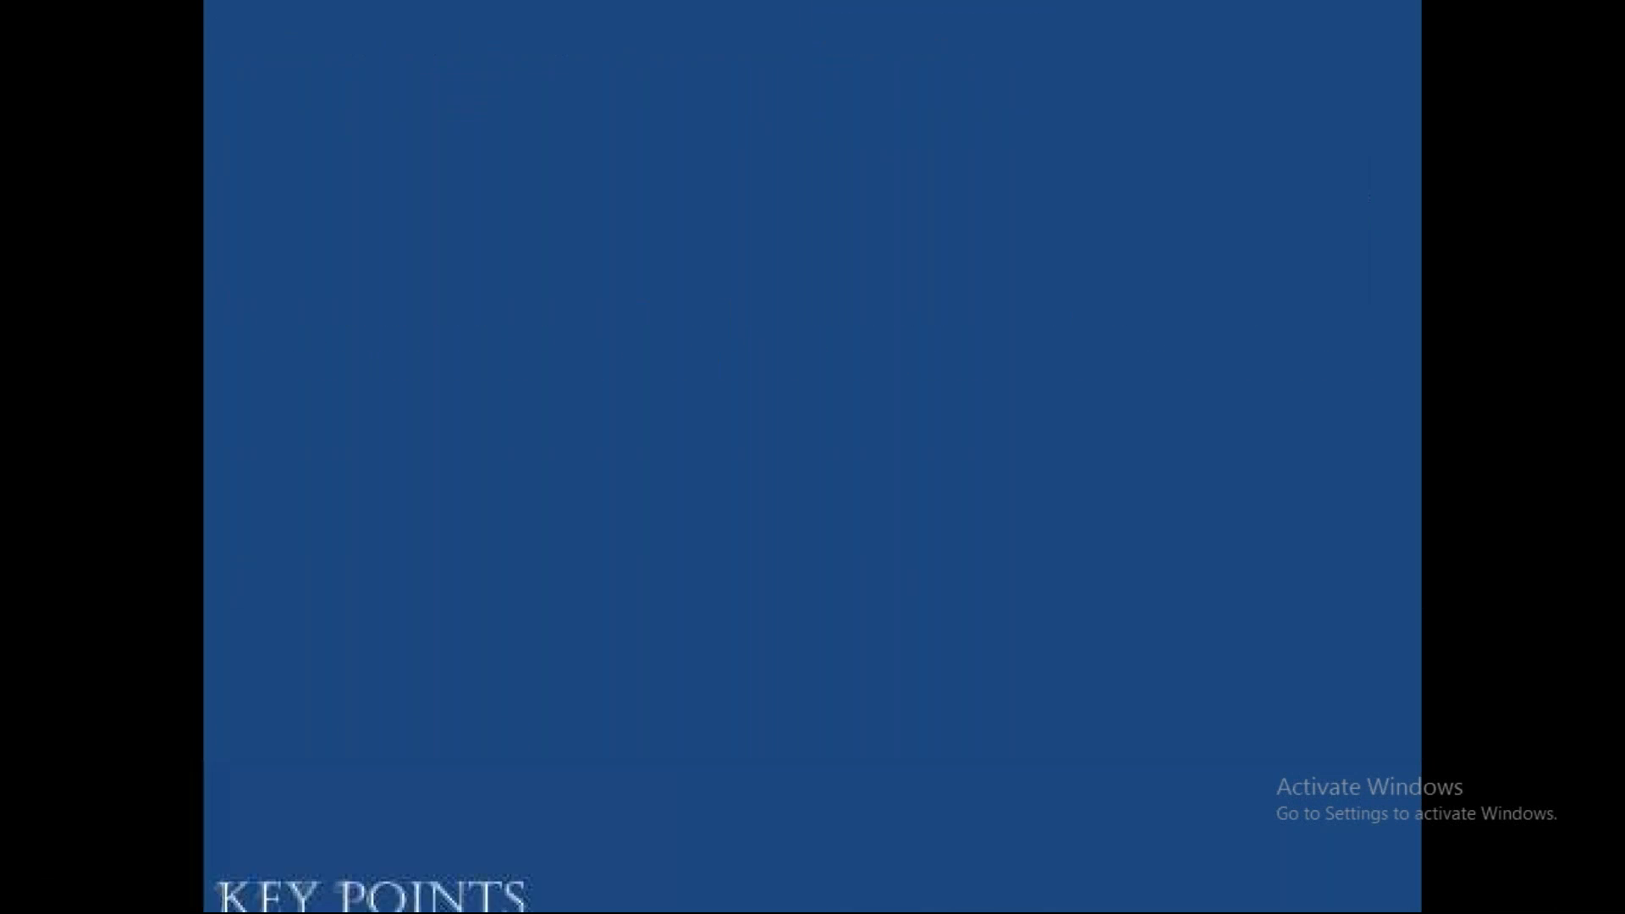
scroll(812, 456, "down", 3)
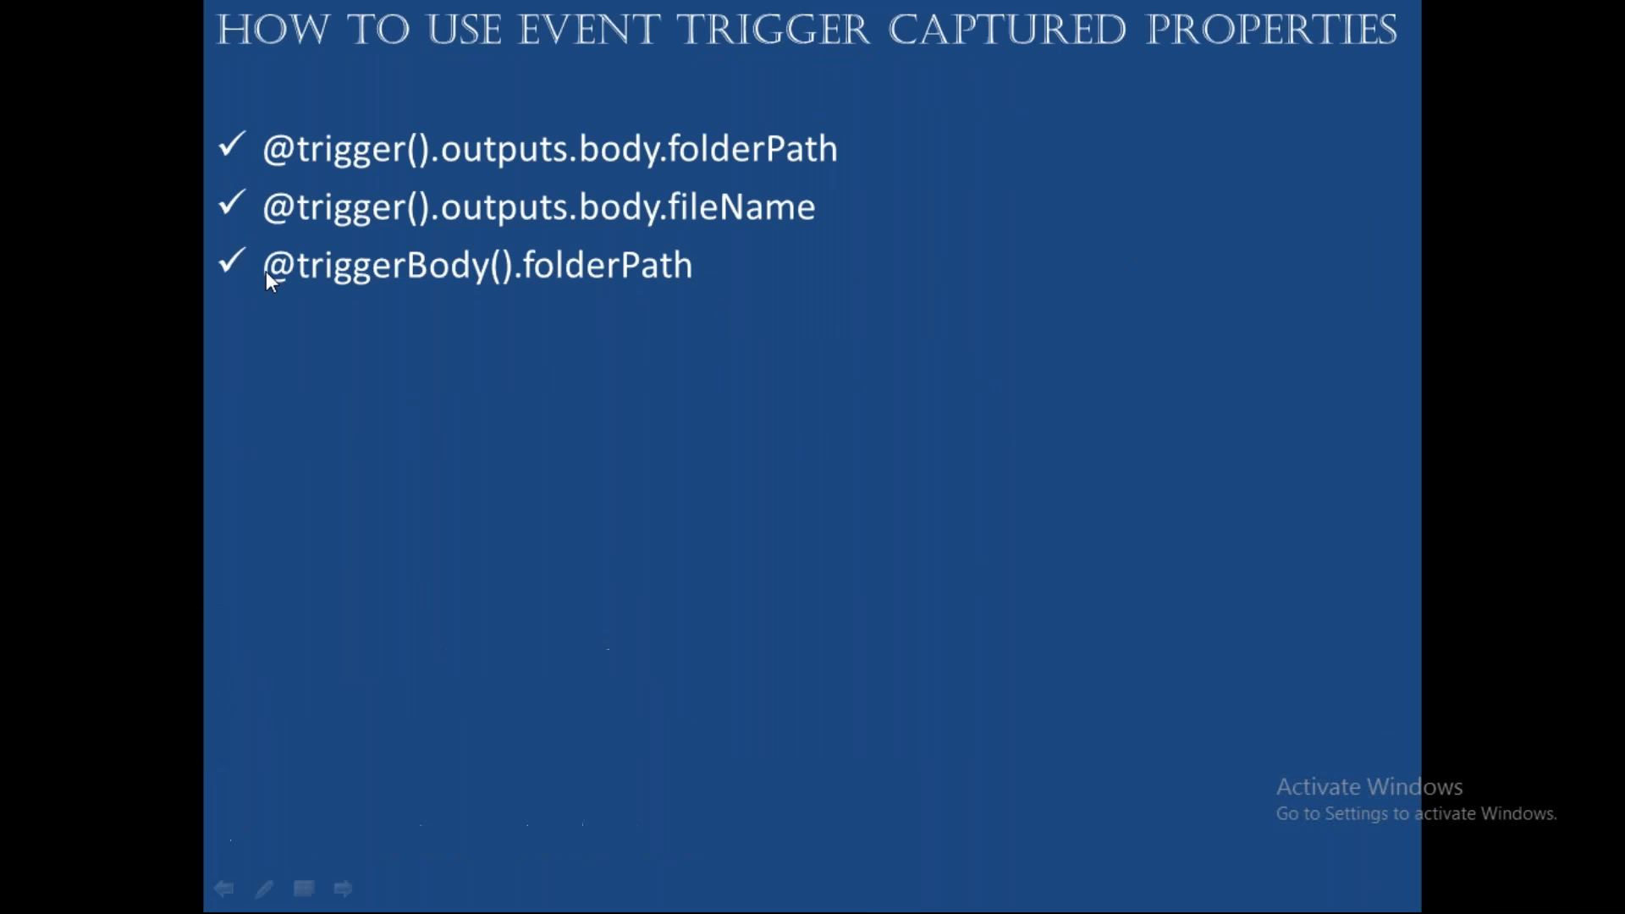
left_click(501, 303)
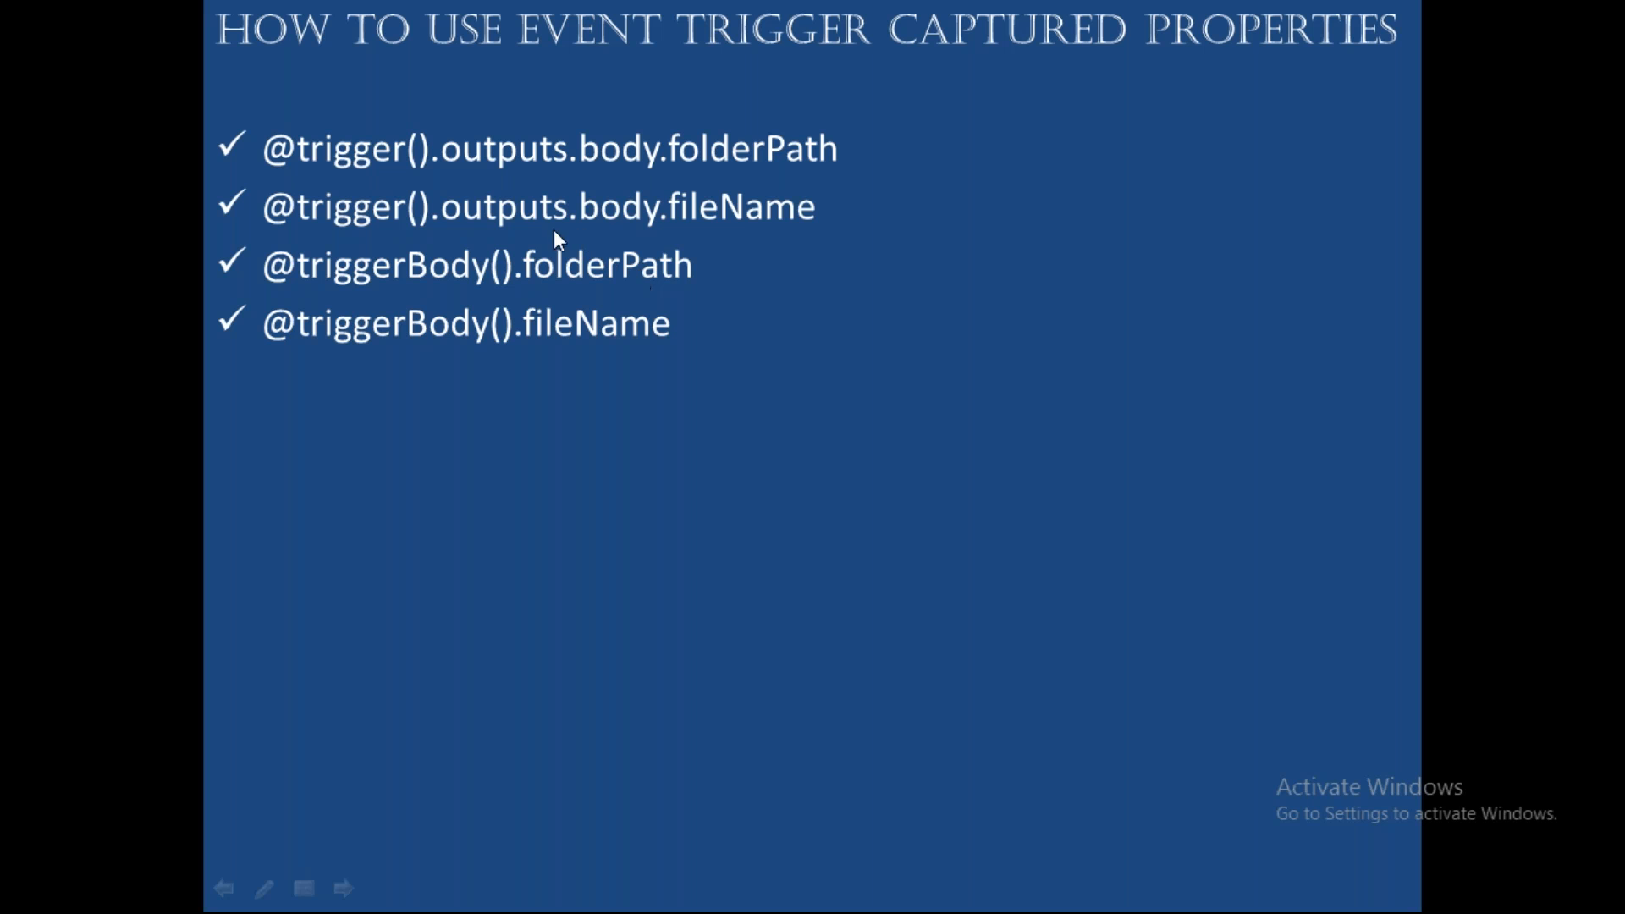
key("alt+Tab")
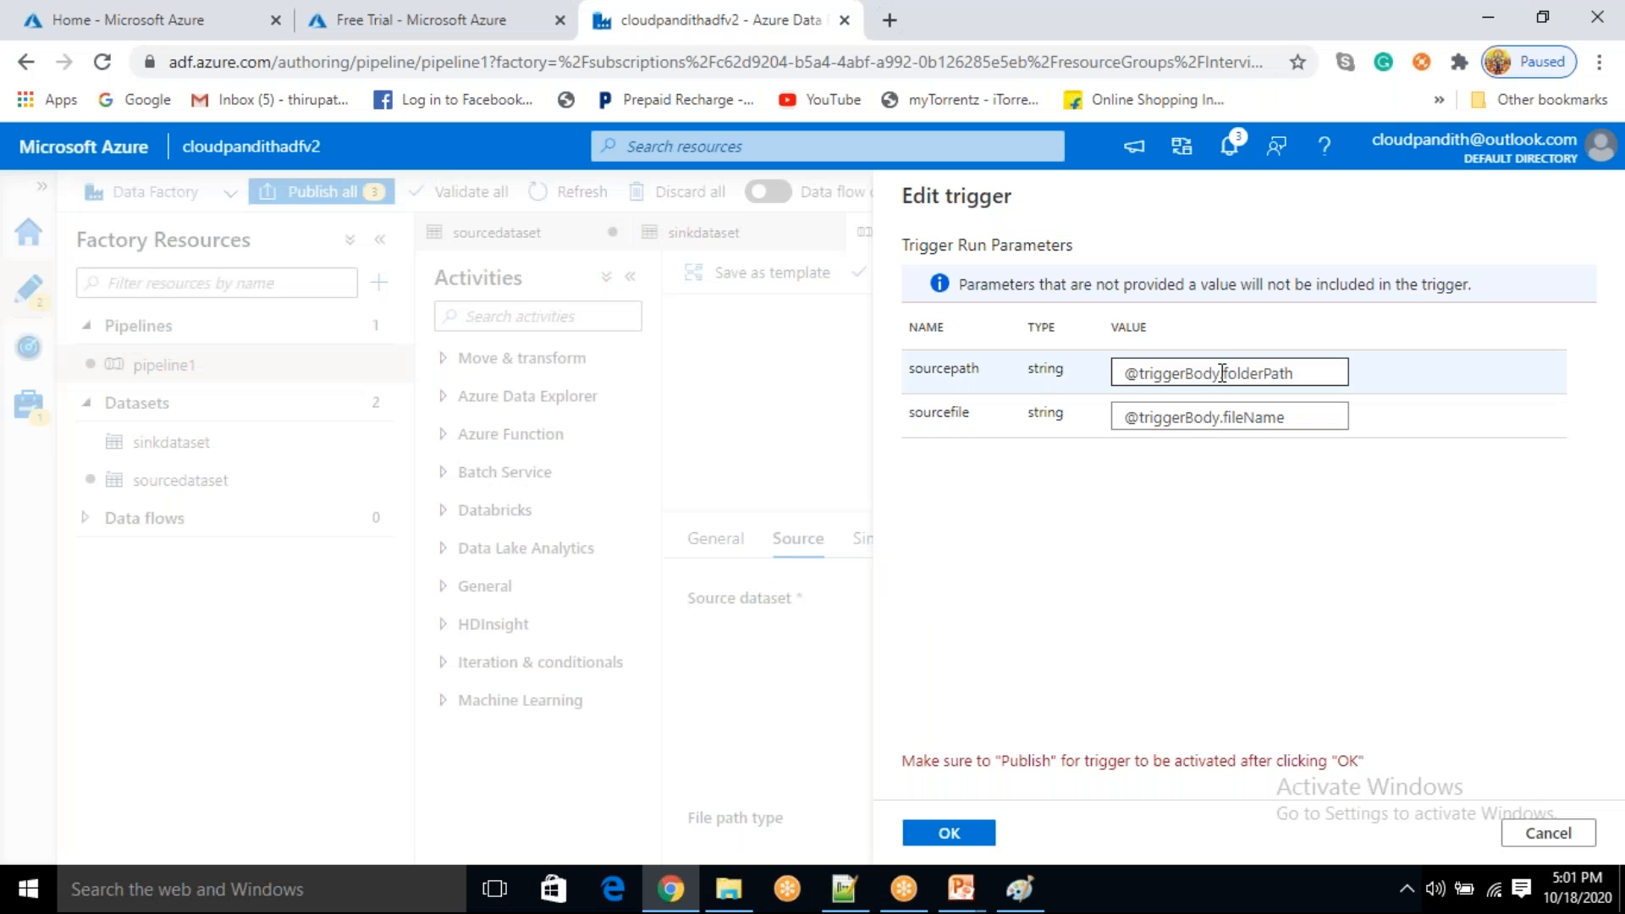
left_click(1222, 373)
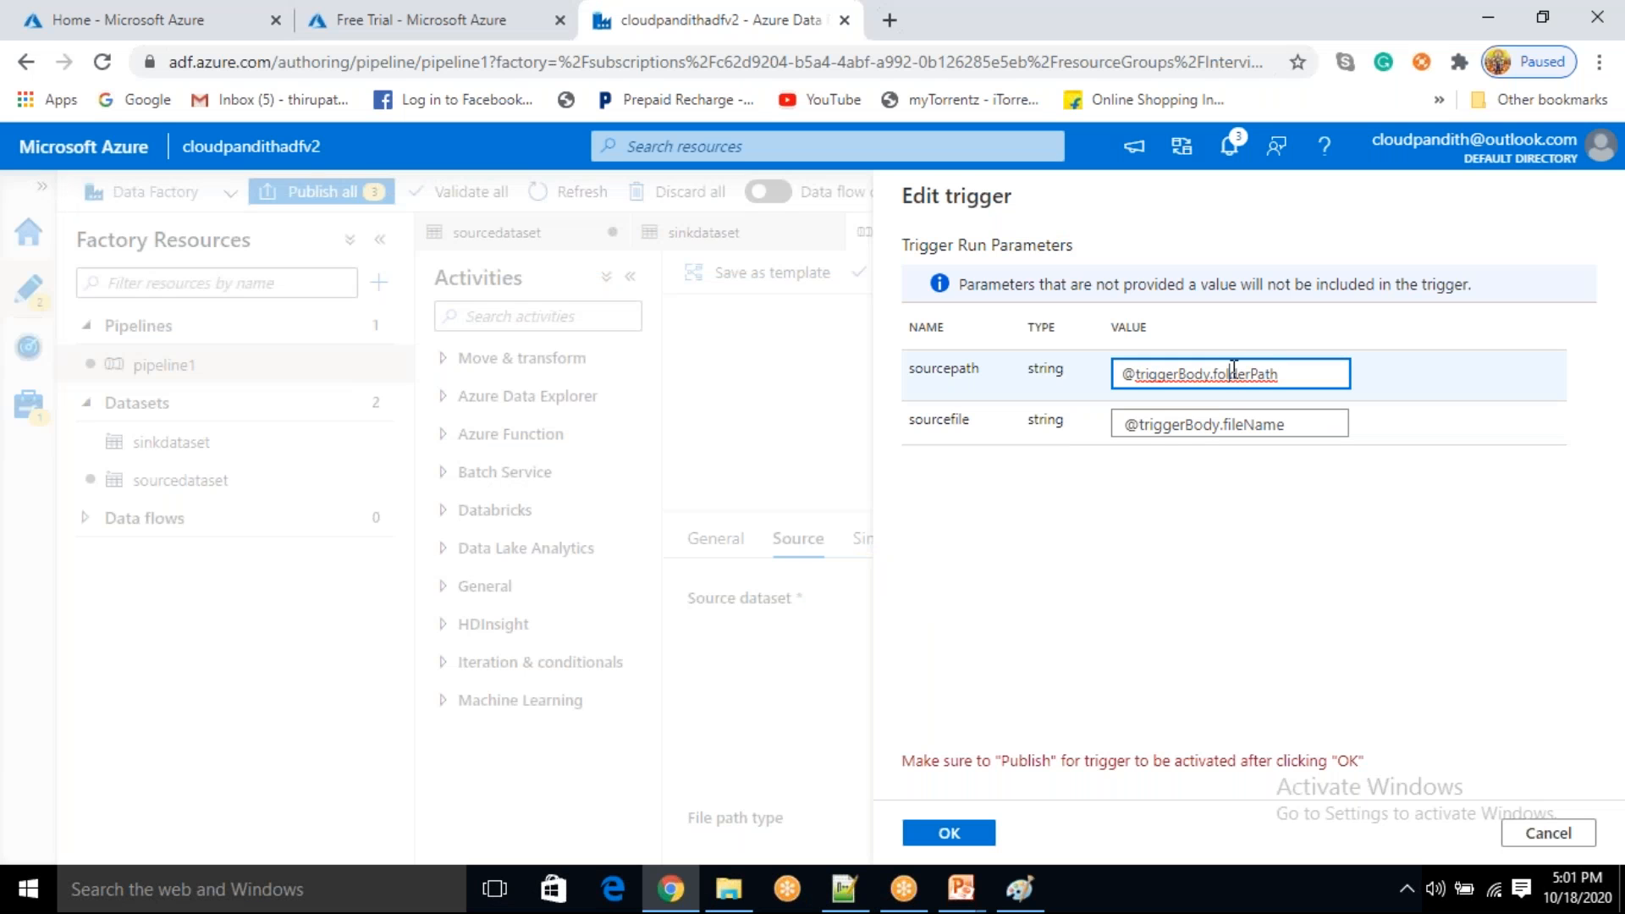
type("()")
left_click(1222, 427)
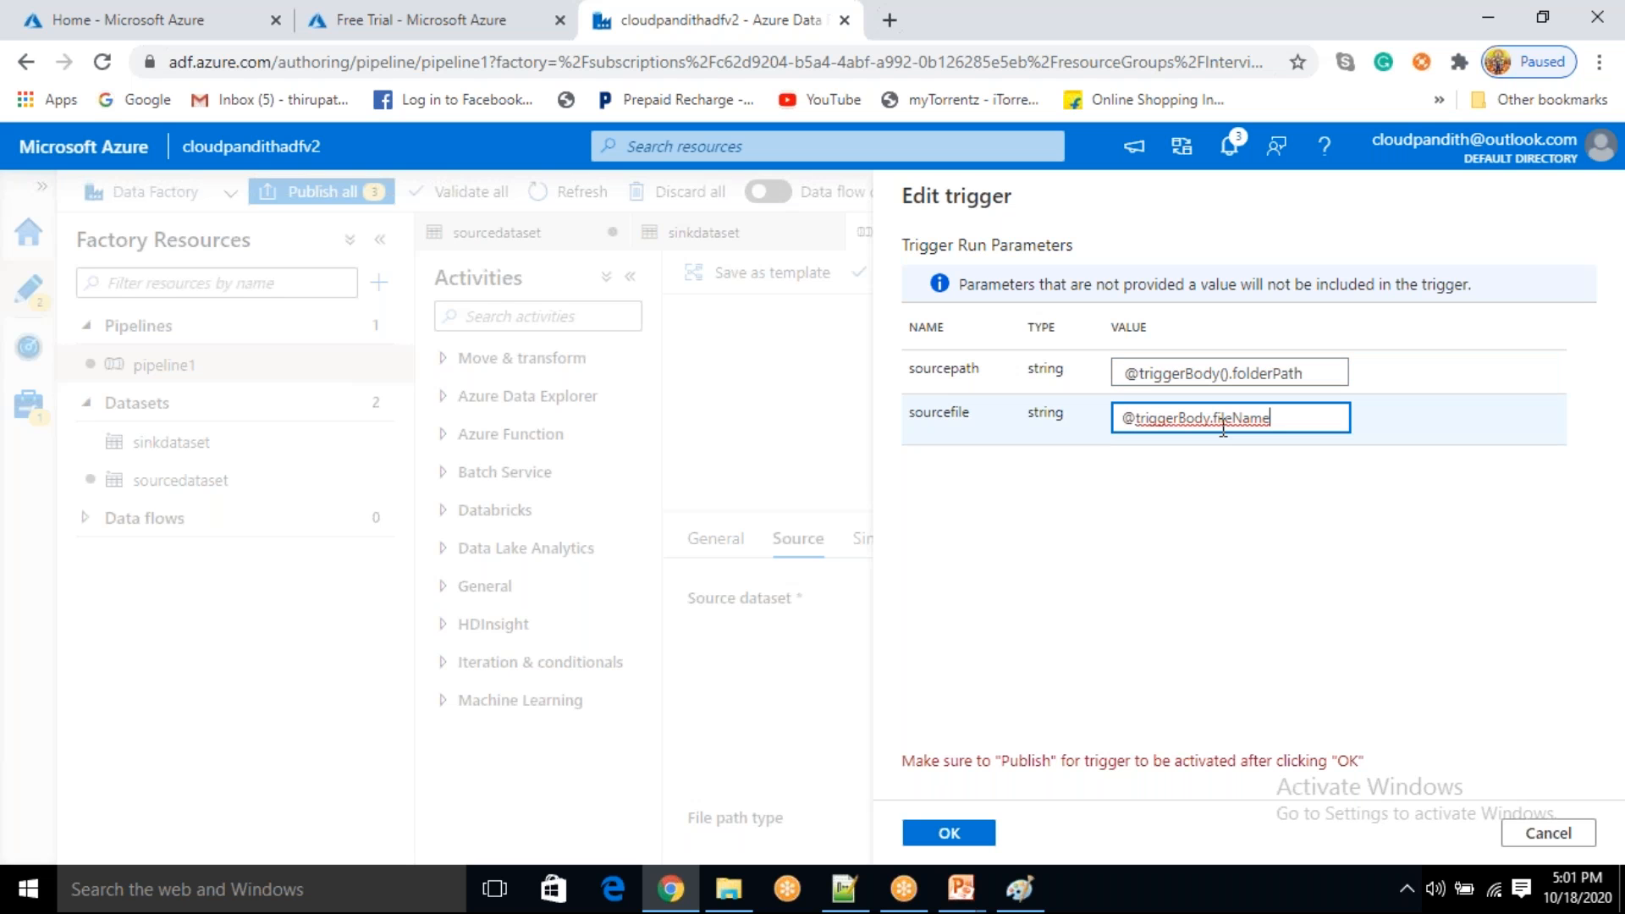
type("()")
left_click(1200, 506)
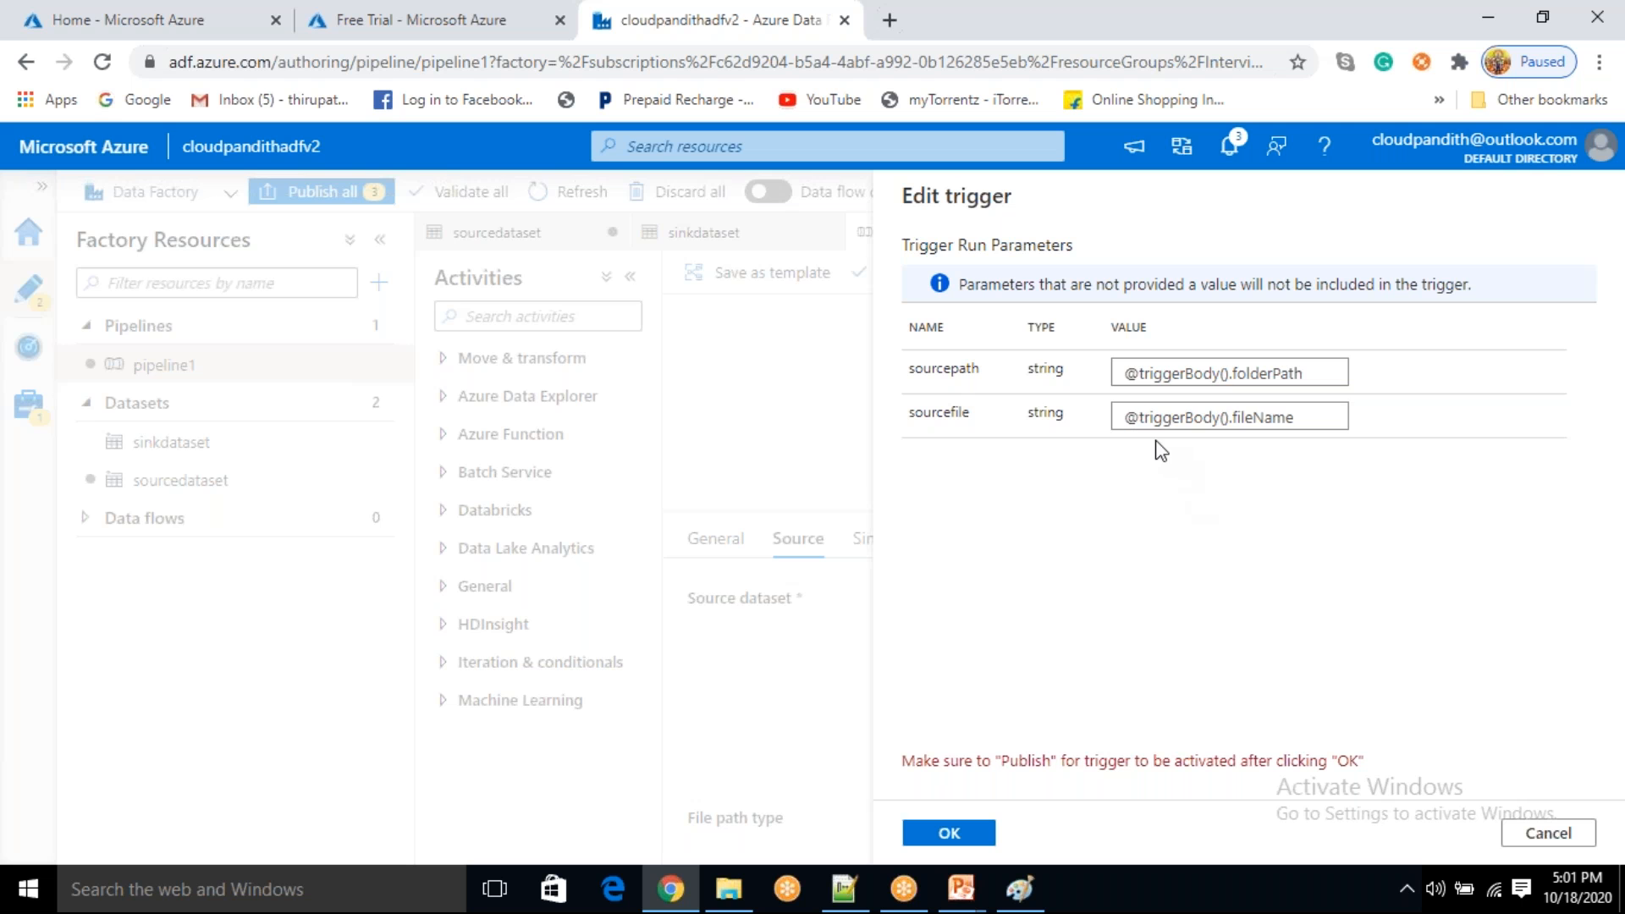
left_click(972, 841)
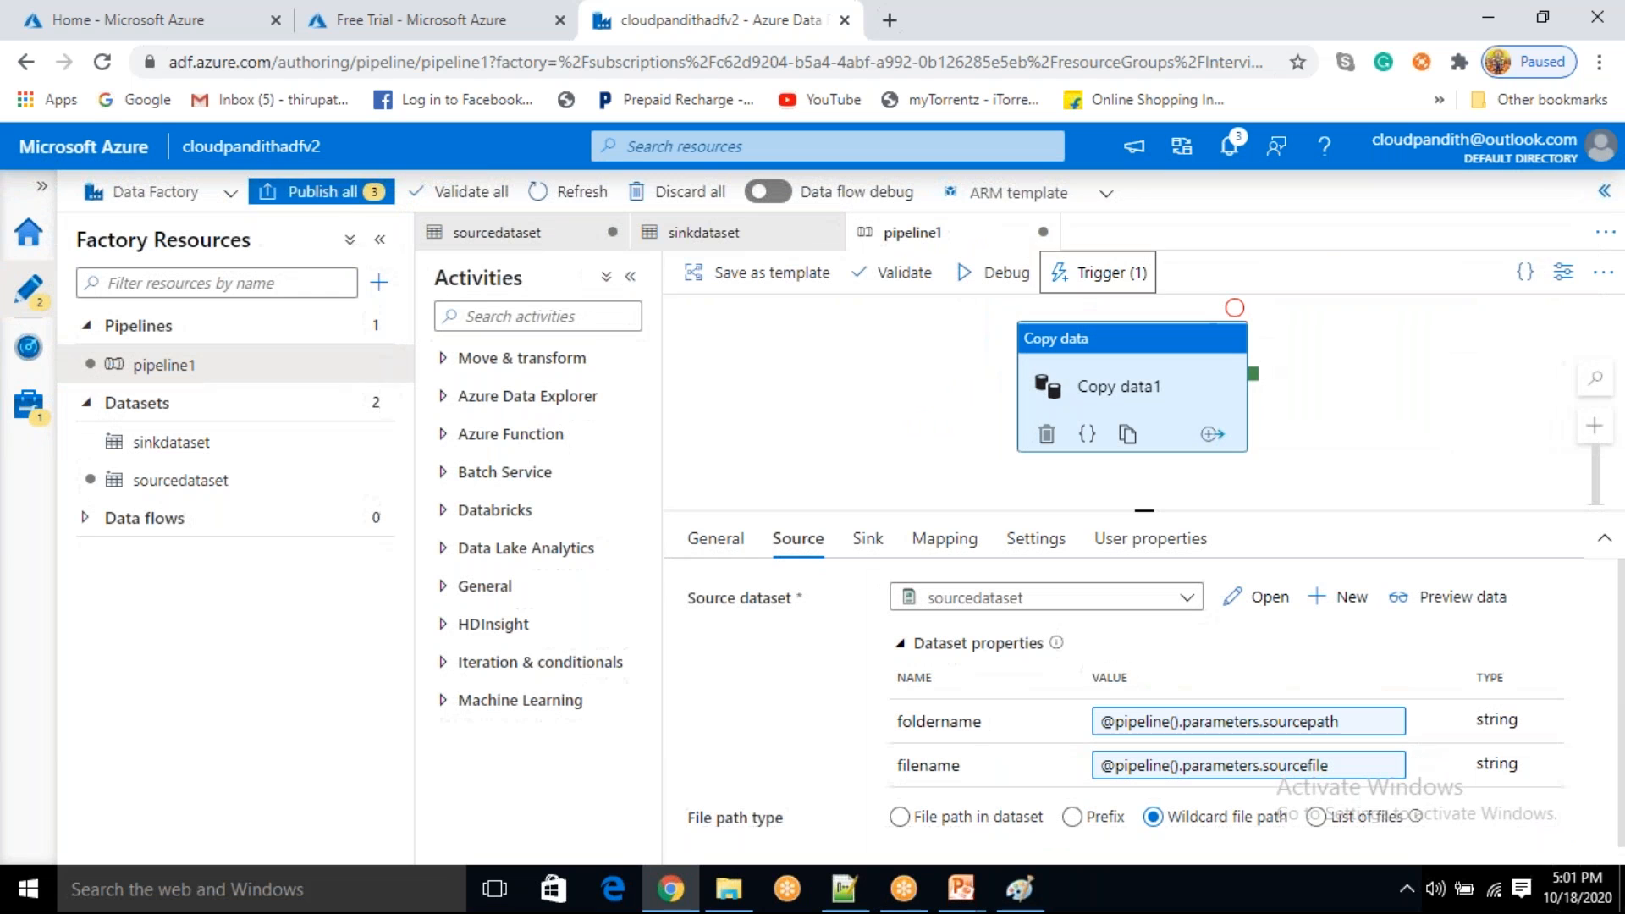
- Publish the pending changes to pipeline1, sourcedataset and eventtrigger, viewing the captured properties slide in PowerPoint while they are gathered
left_click(264, 190)
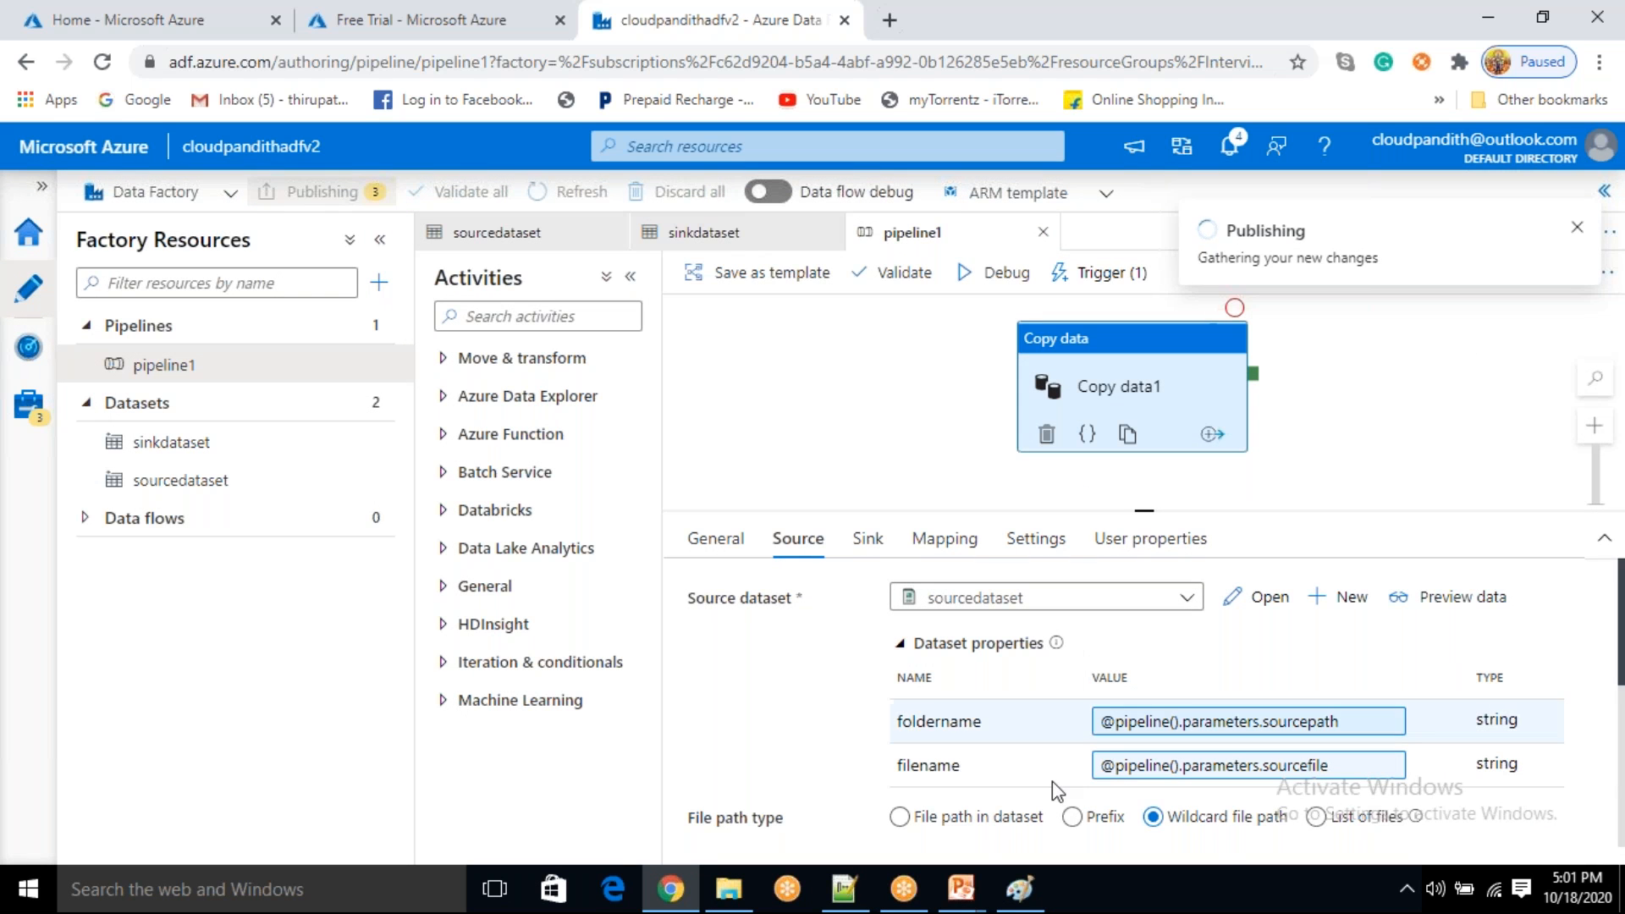
left_click(961, 889)
left_click(1100, 787)
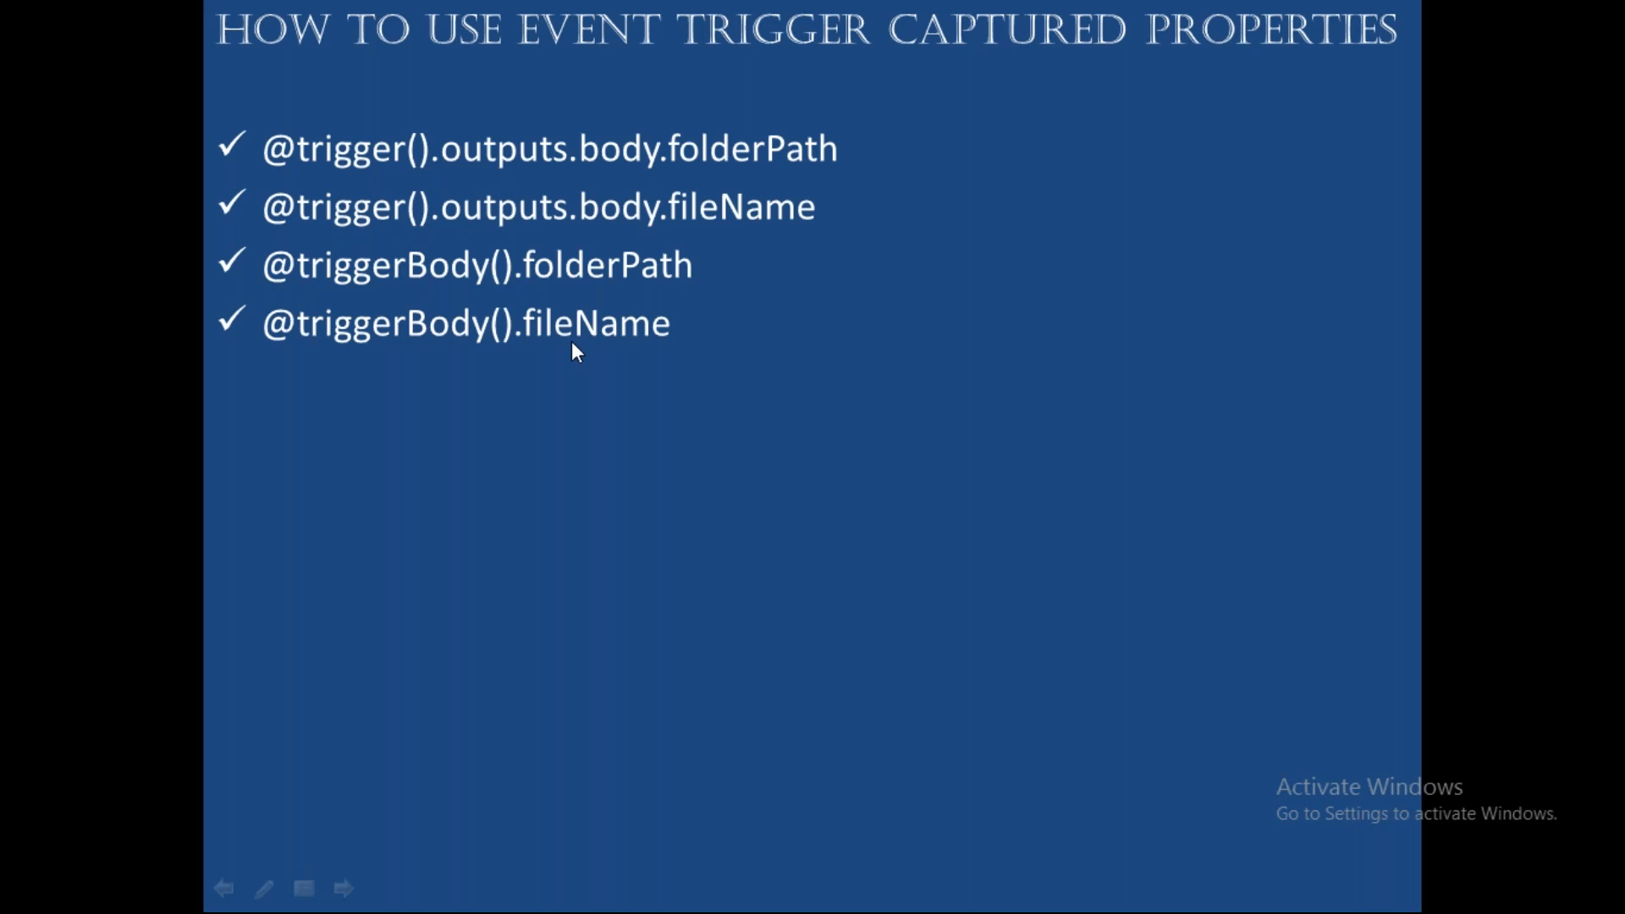
key("alt+Tab")
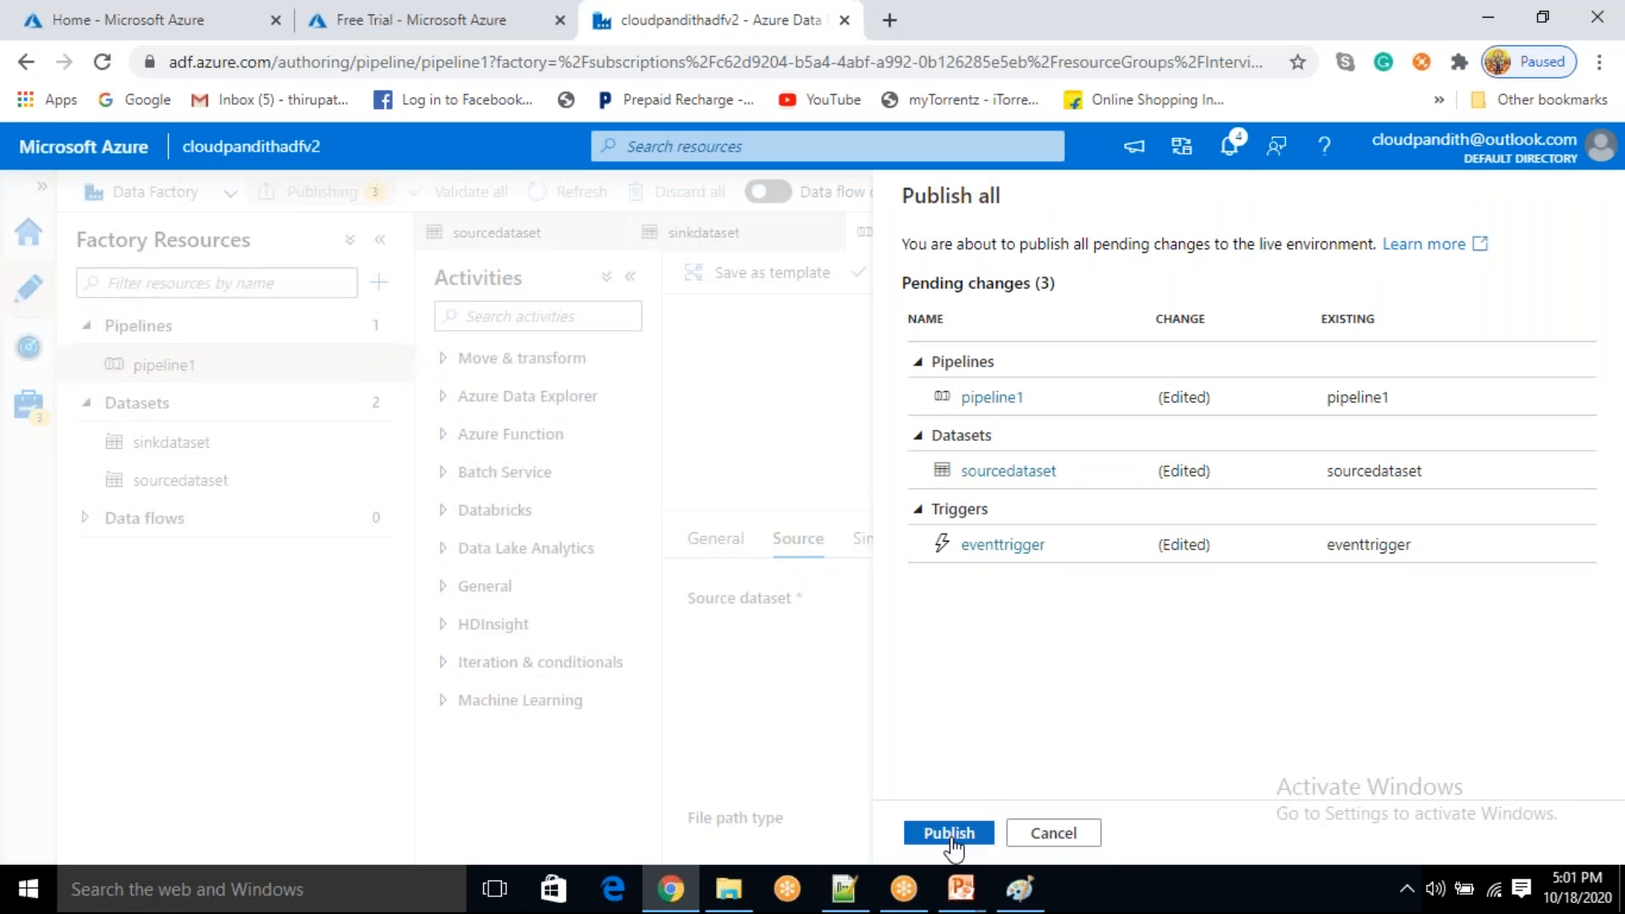
left_click(950, 834)
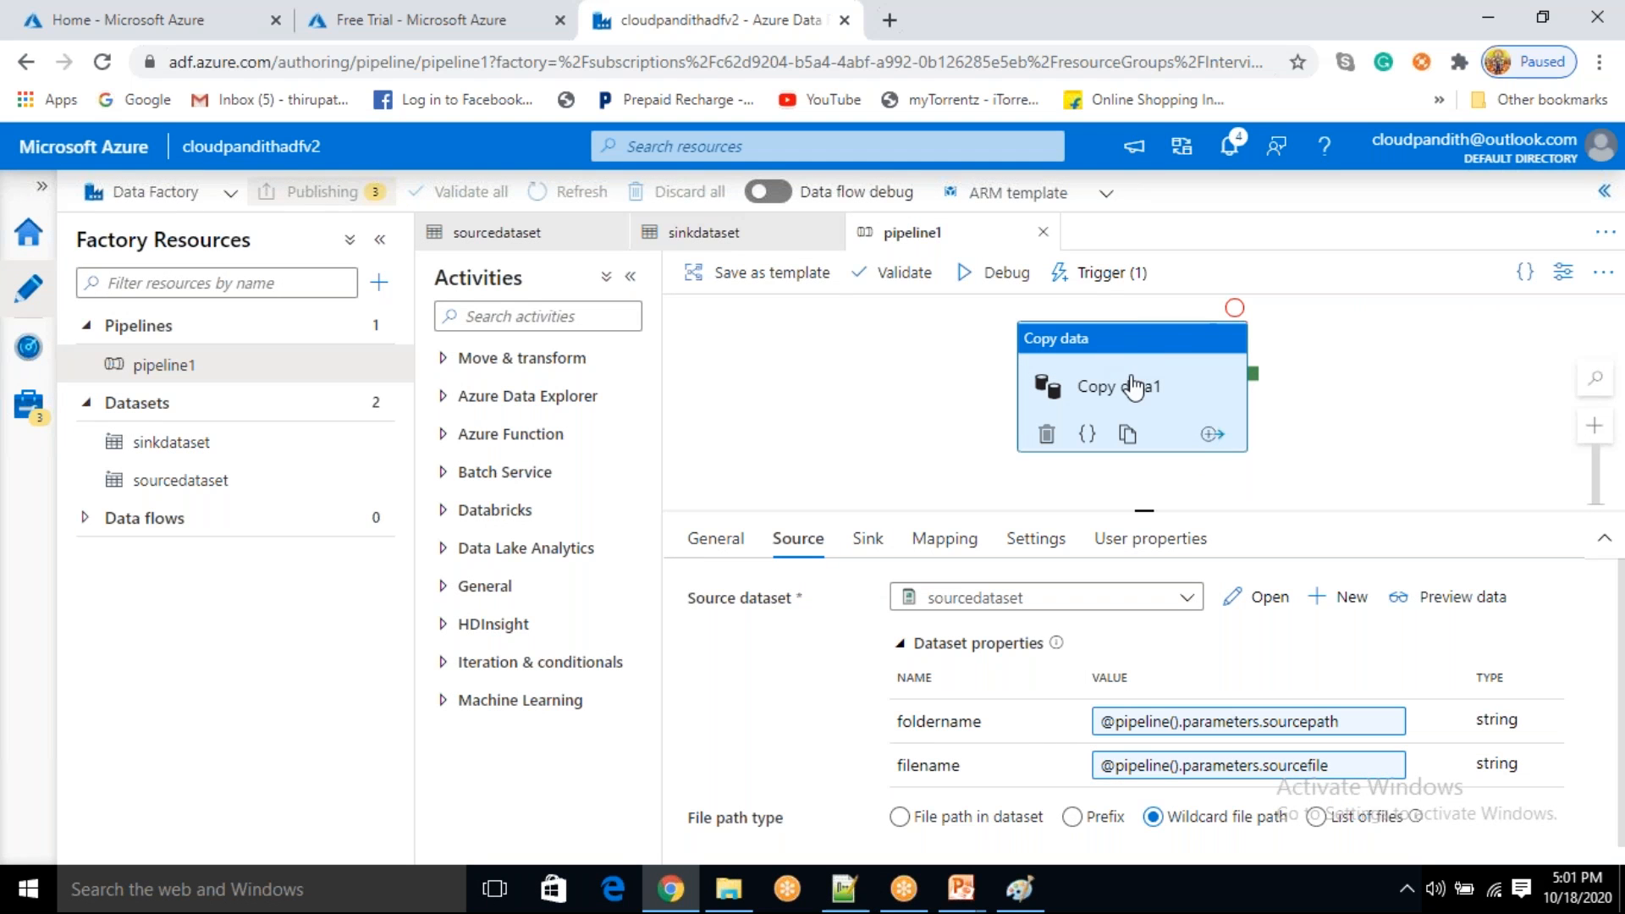
- Open the global container of the cloudpandithv2storage storage account in the Azure portal
left_click(173, 17)
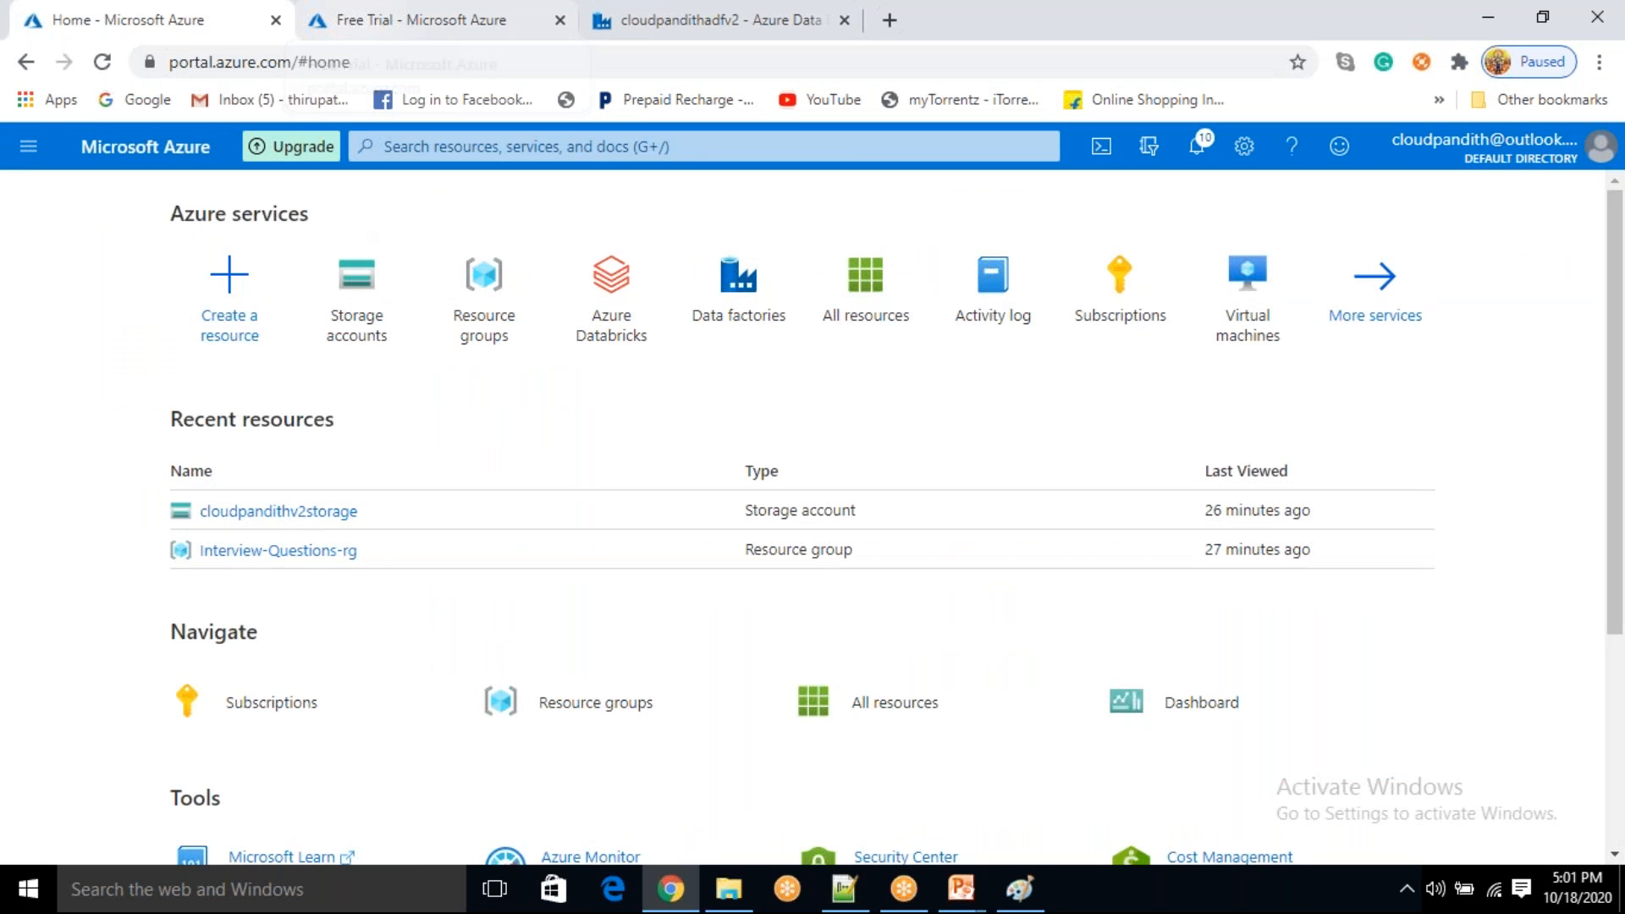
left_click(356, 292)
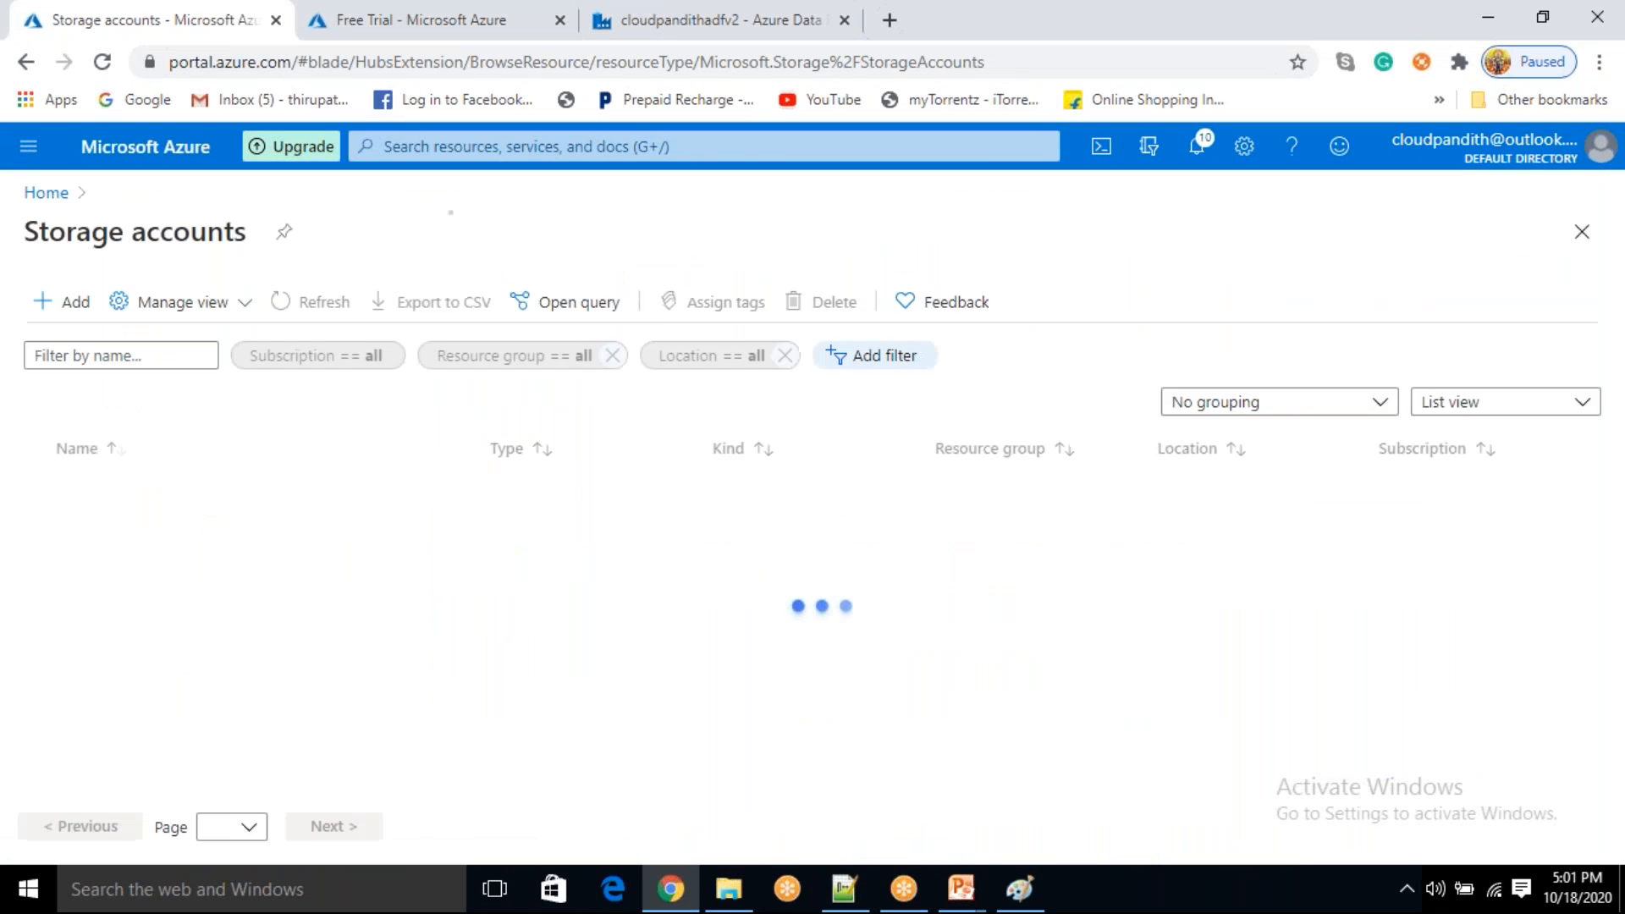
left_click(152, 493)
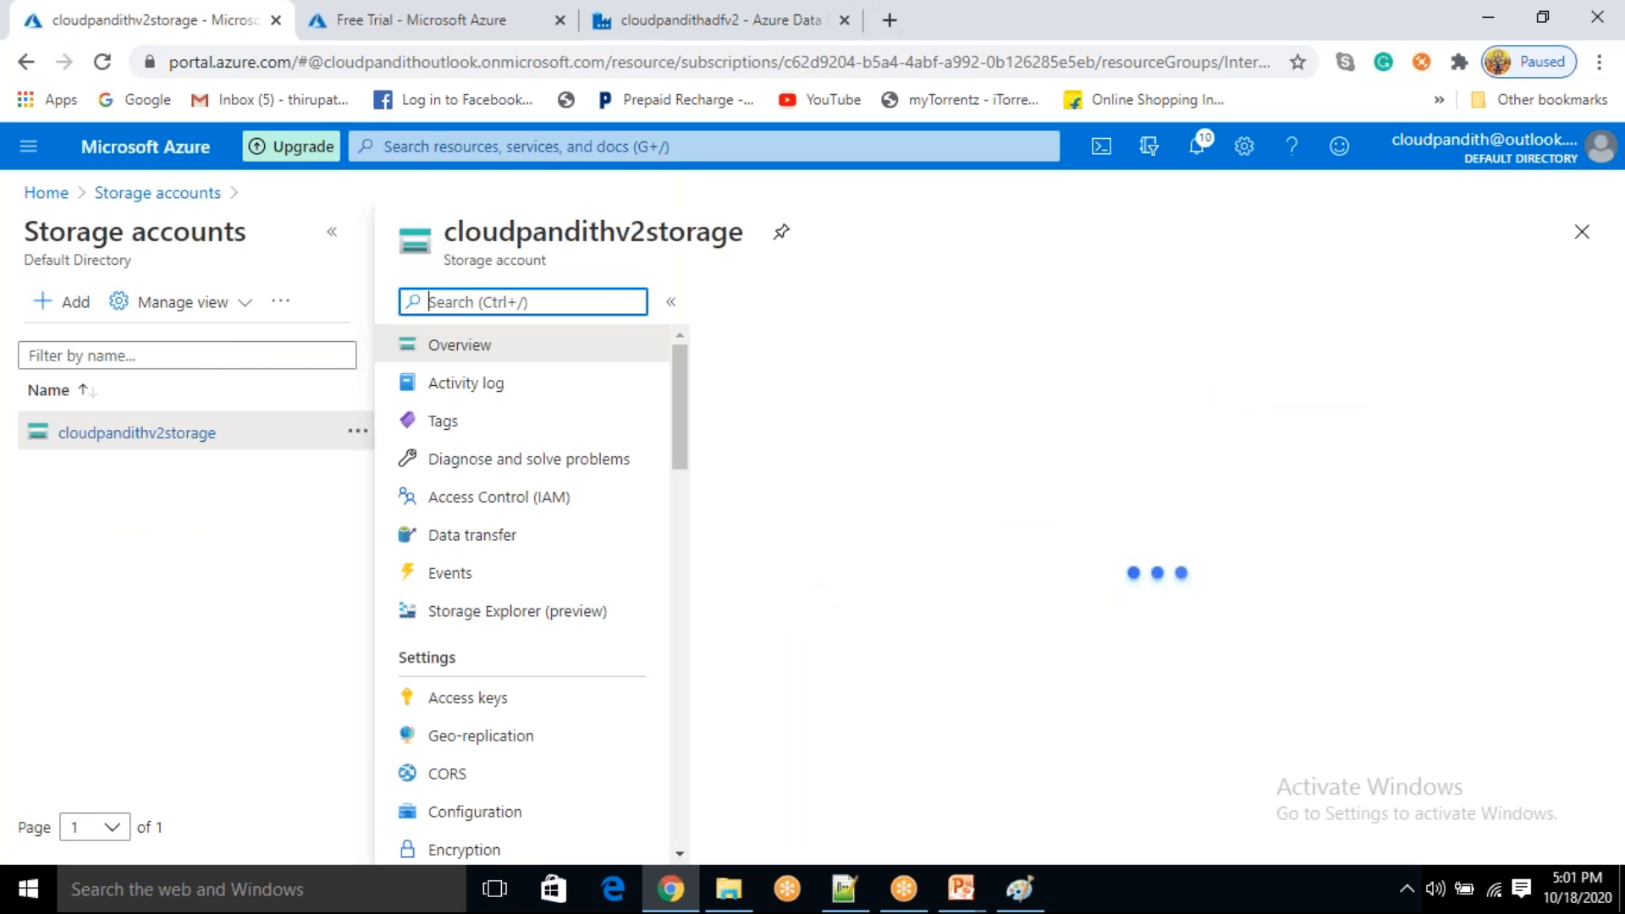
left_click(812, 834)
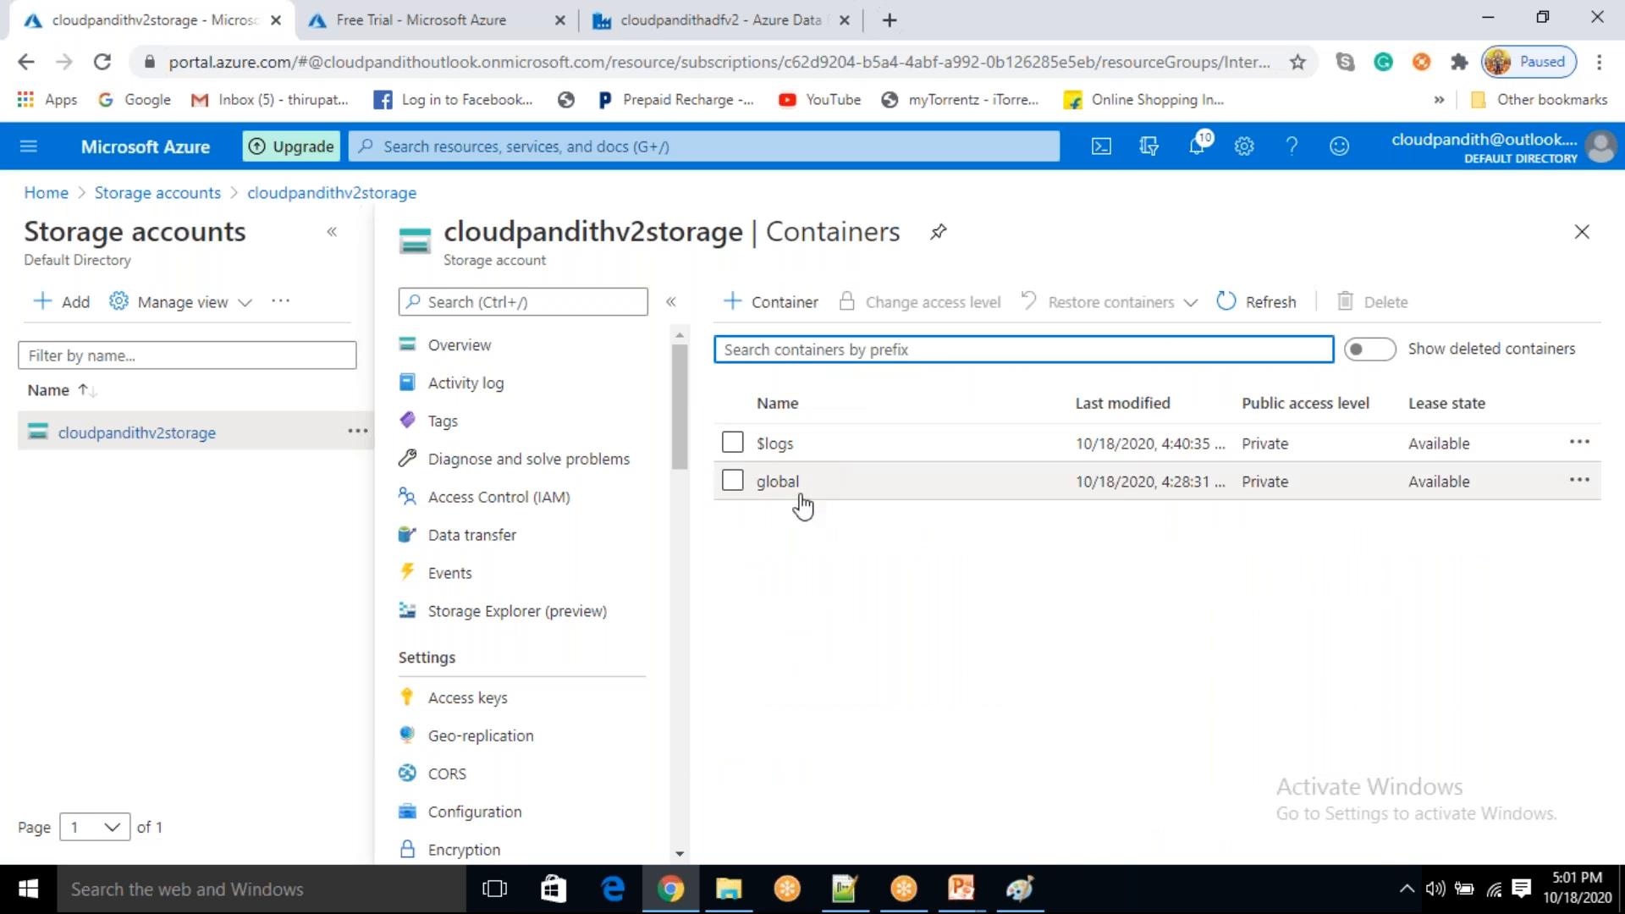
left_click(791, 483)
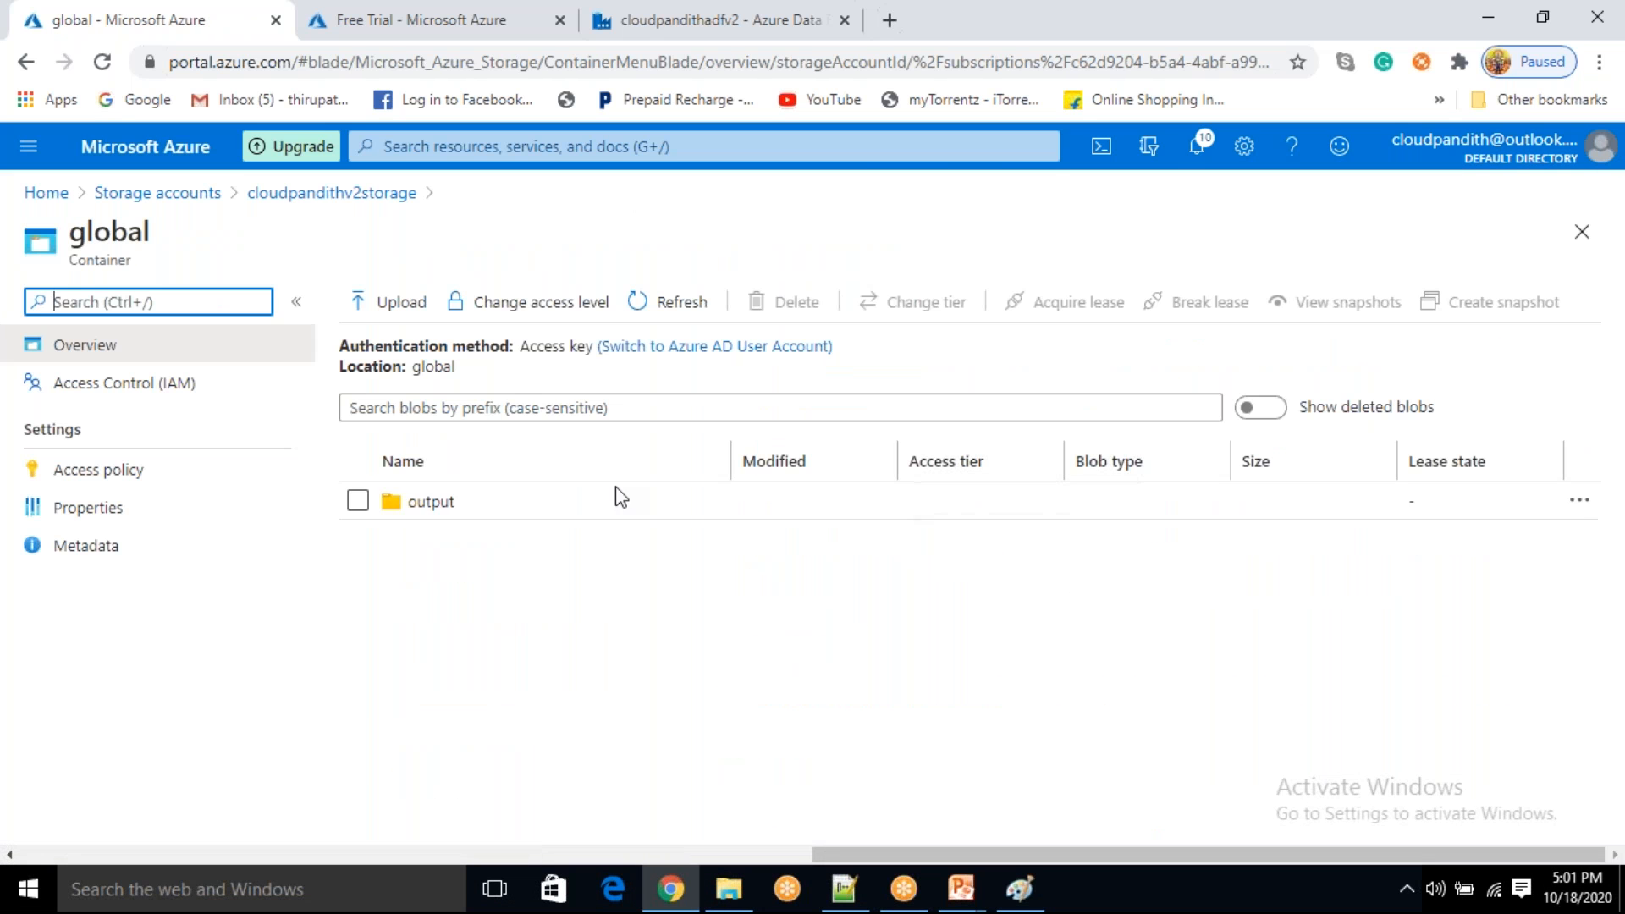
- Delete zerobytes.csv from the global container's output folder, refresh the list and return to the container root
left_click(358, 500)
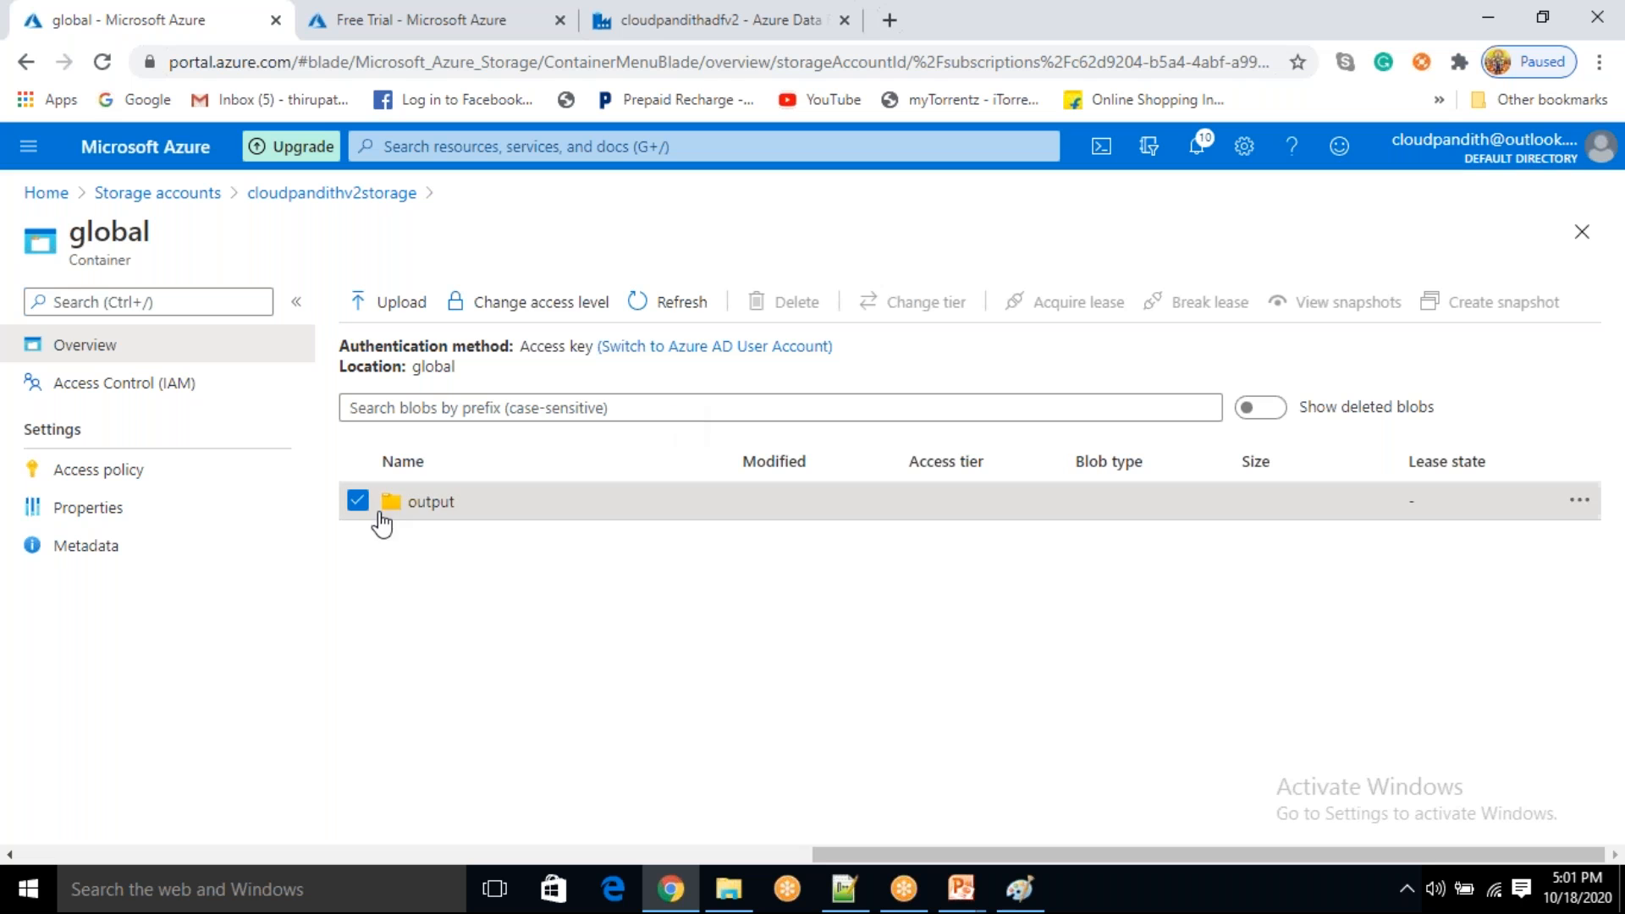
left_click(456, 504)
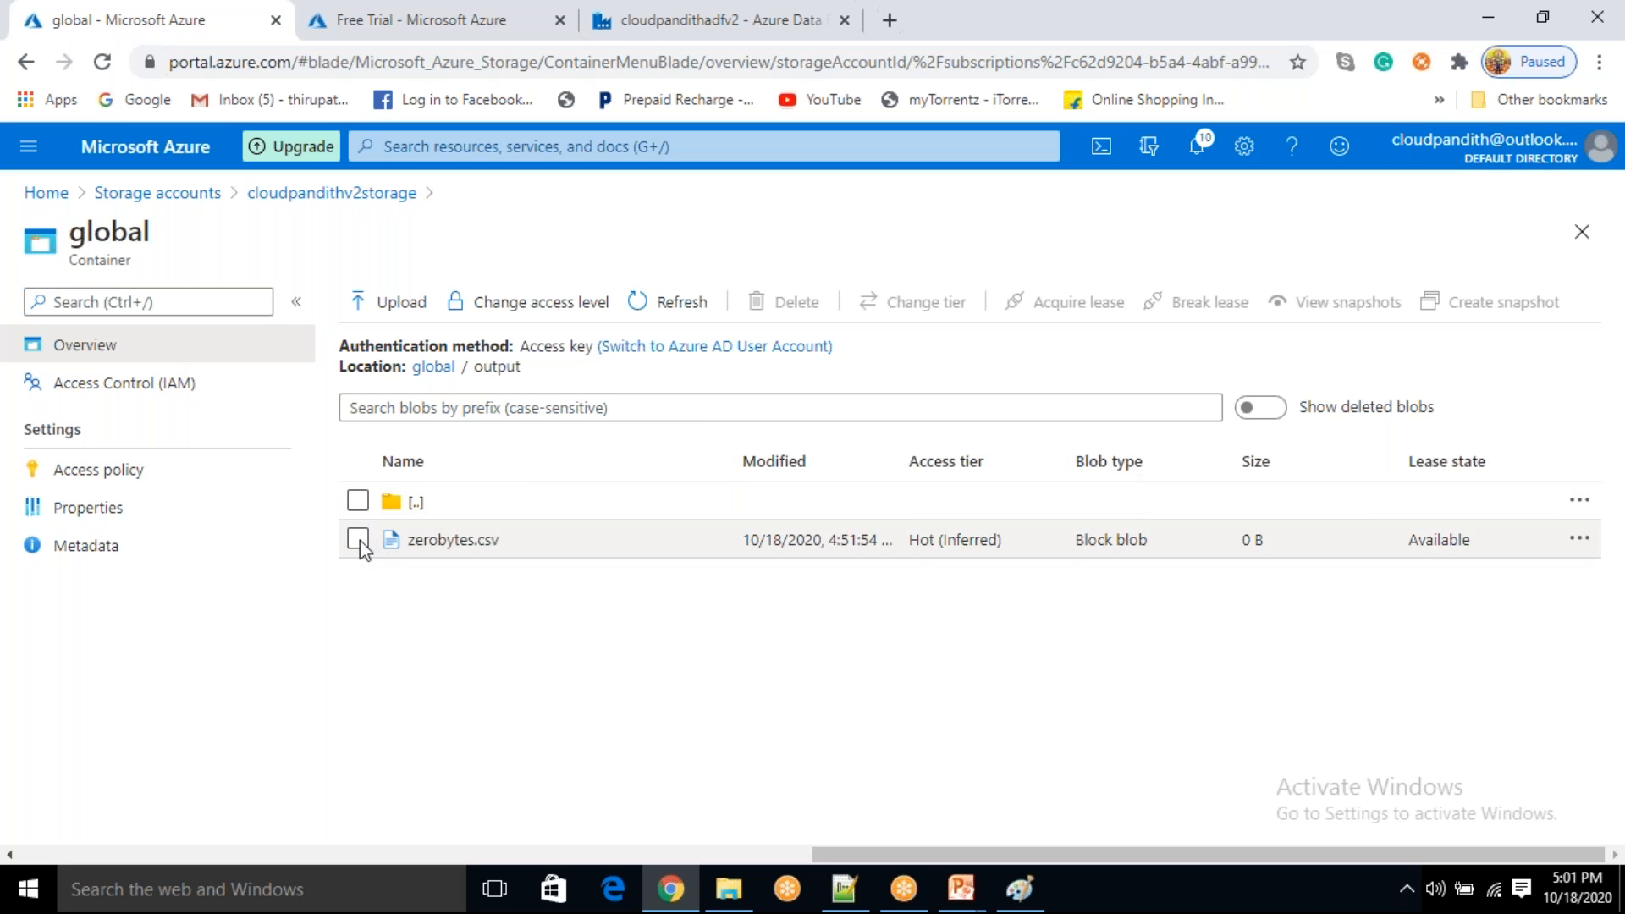
left_click(357, 539)
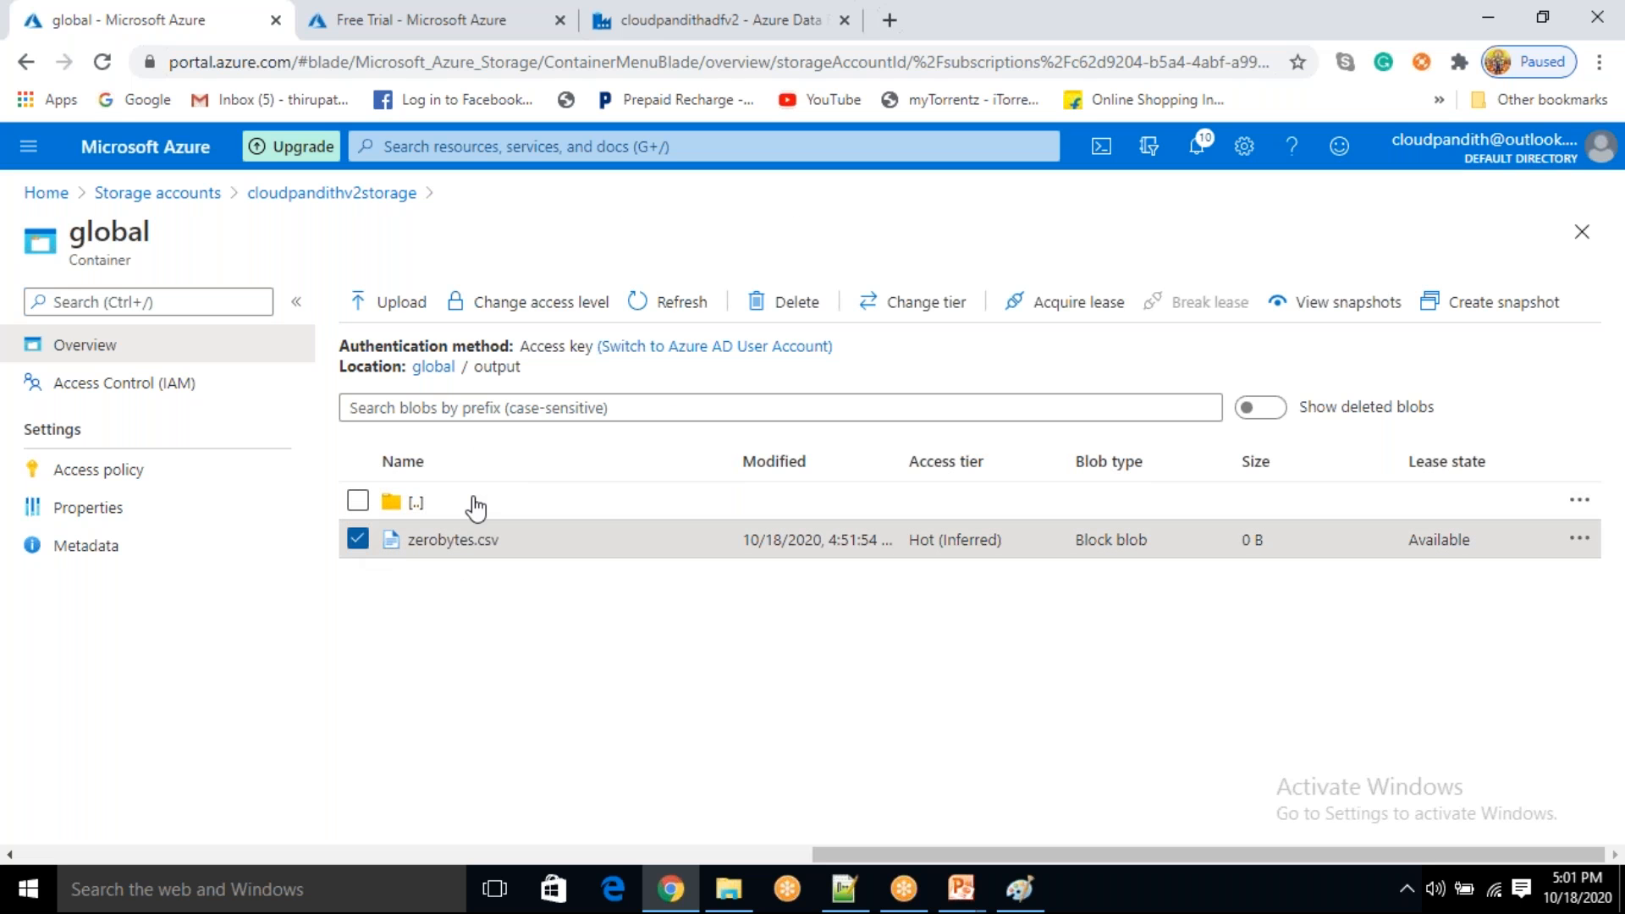
left_click(784, 302)
left_click(386, 643)
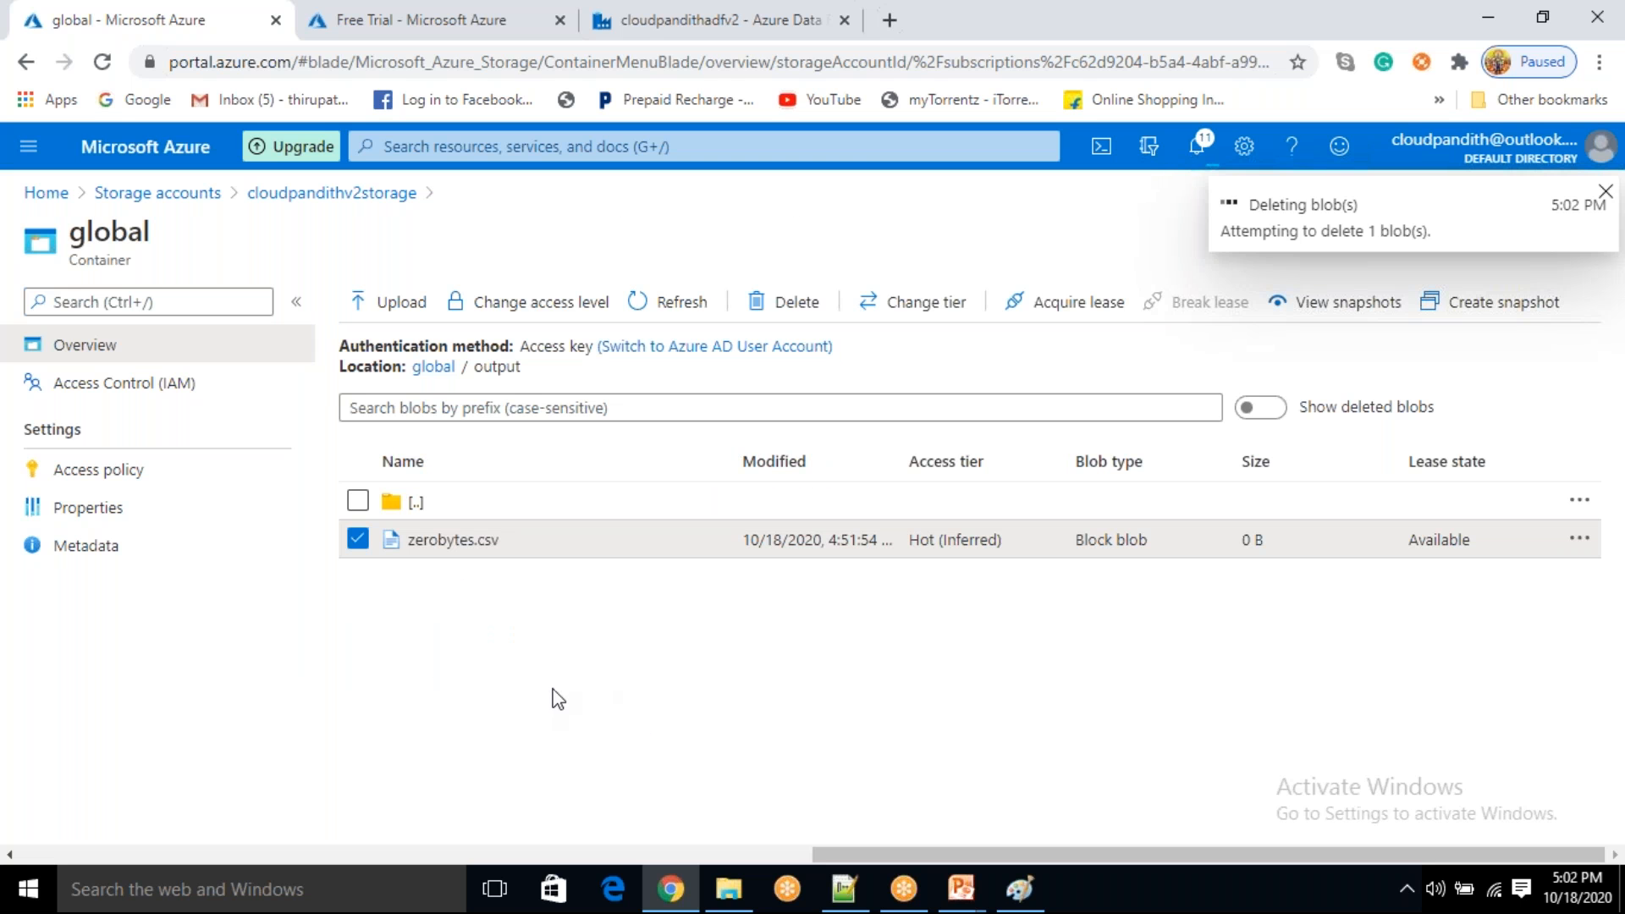
left_click(666, 309)
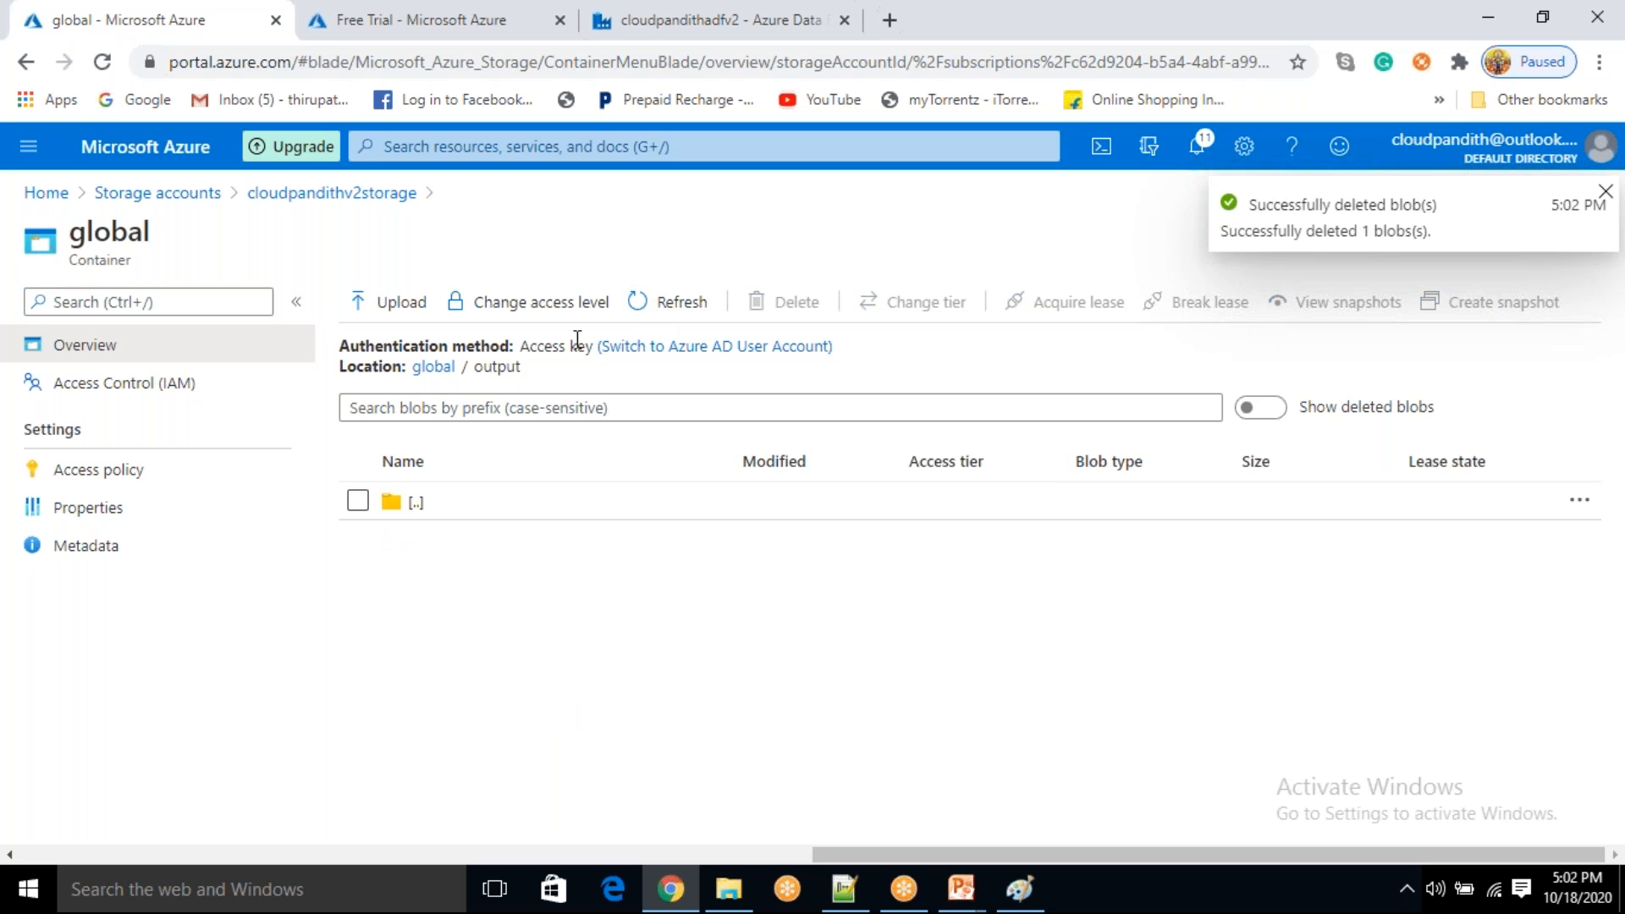
left_click(433, 366)
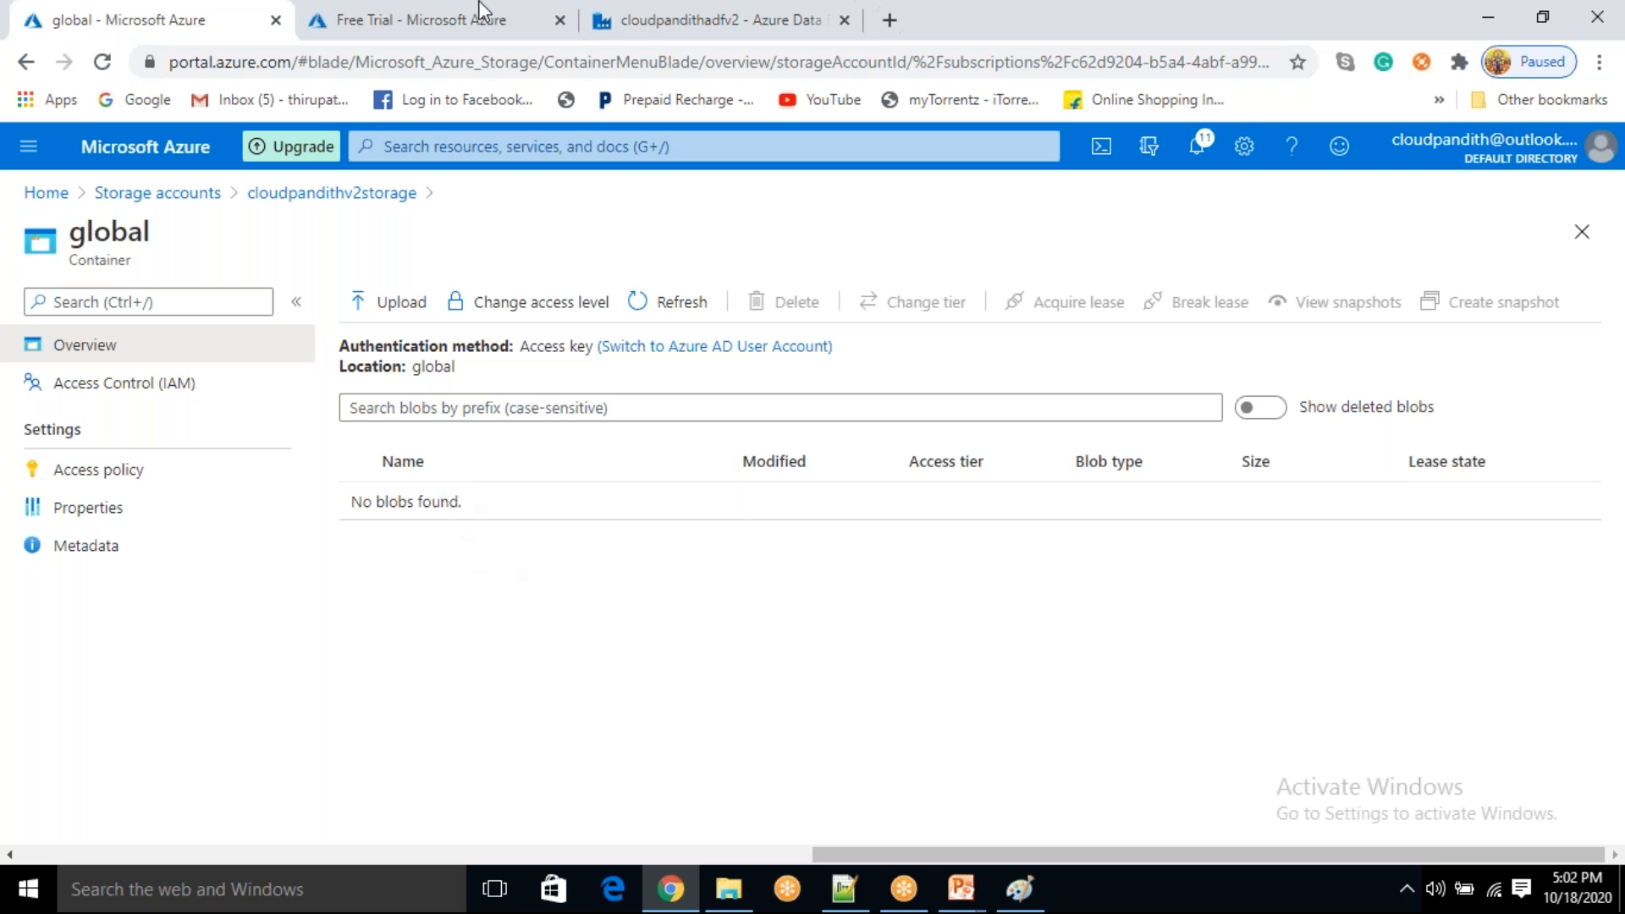
- Check the publishing status in Data Factory, open its pipeline run monitoring, and return to the portal's global container
left_click(719, 19)
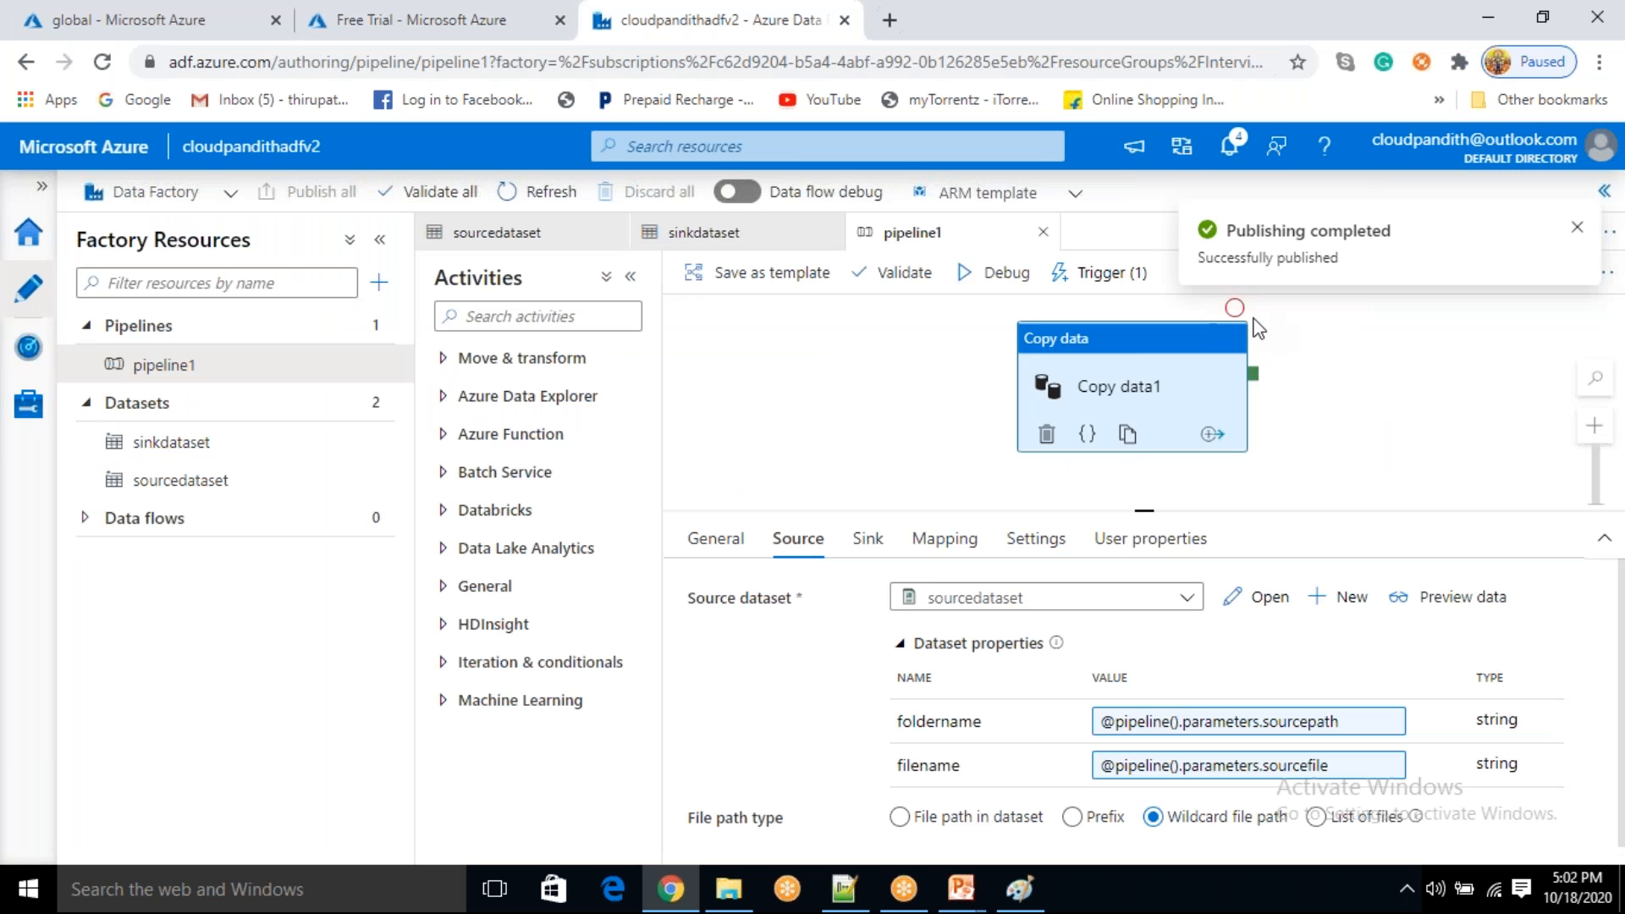
left_click(38, 353)
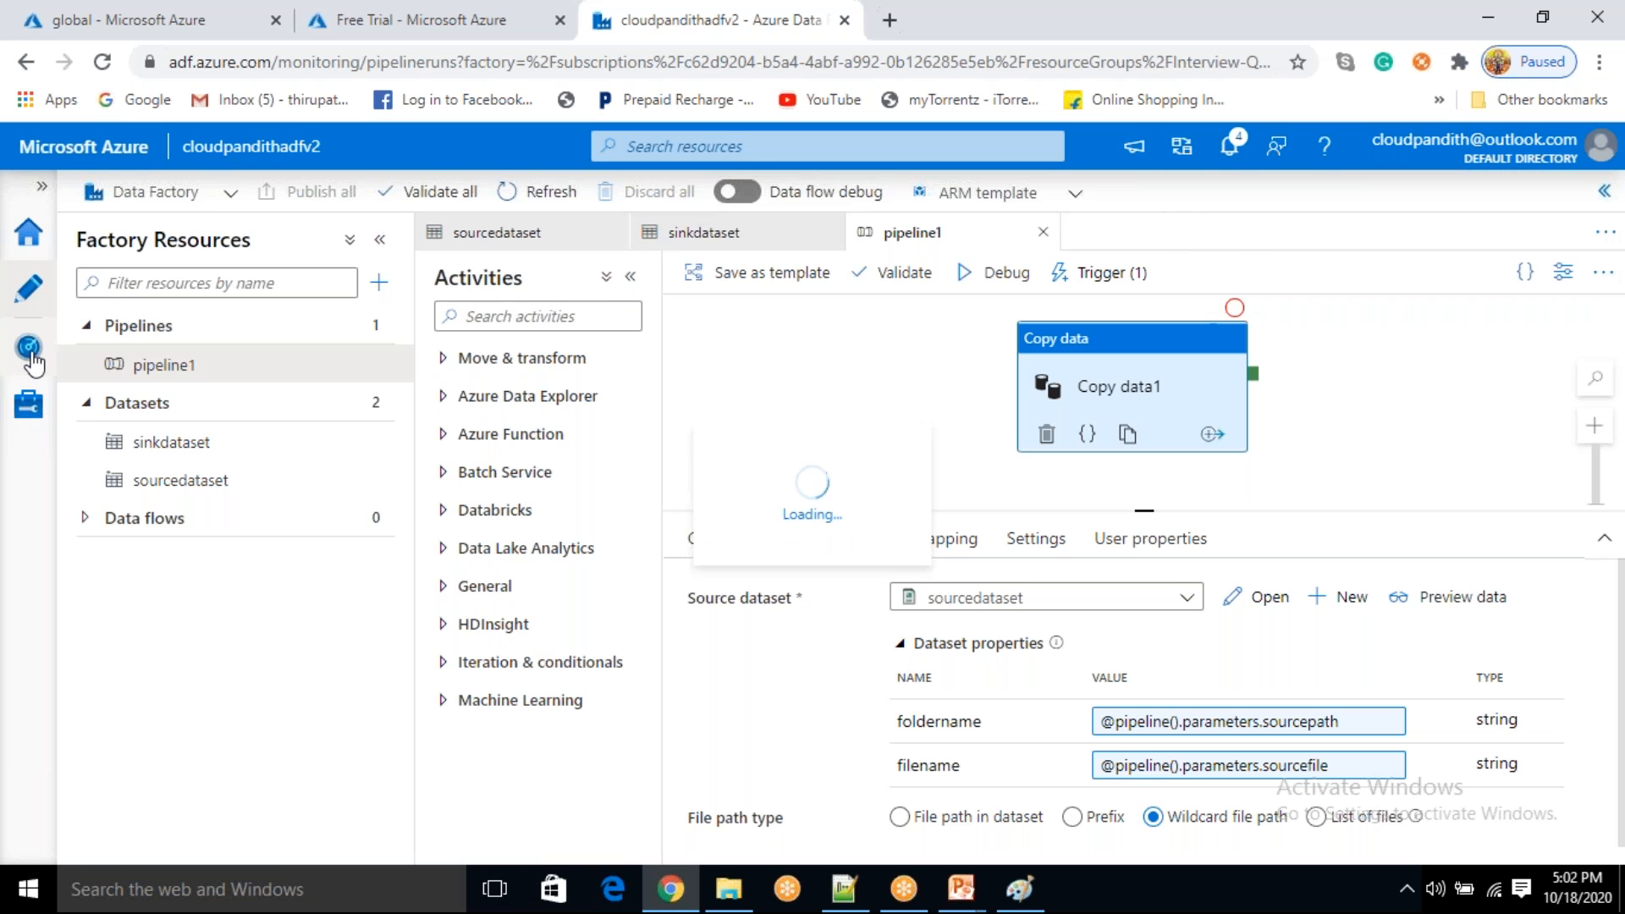
left_click(178, 24)
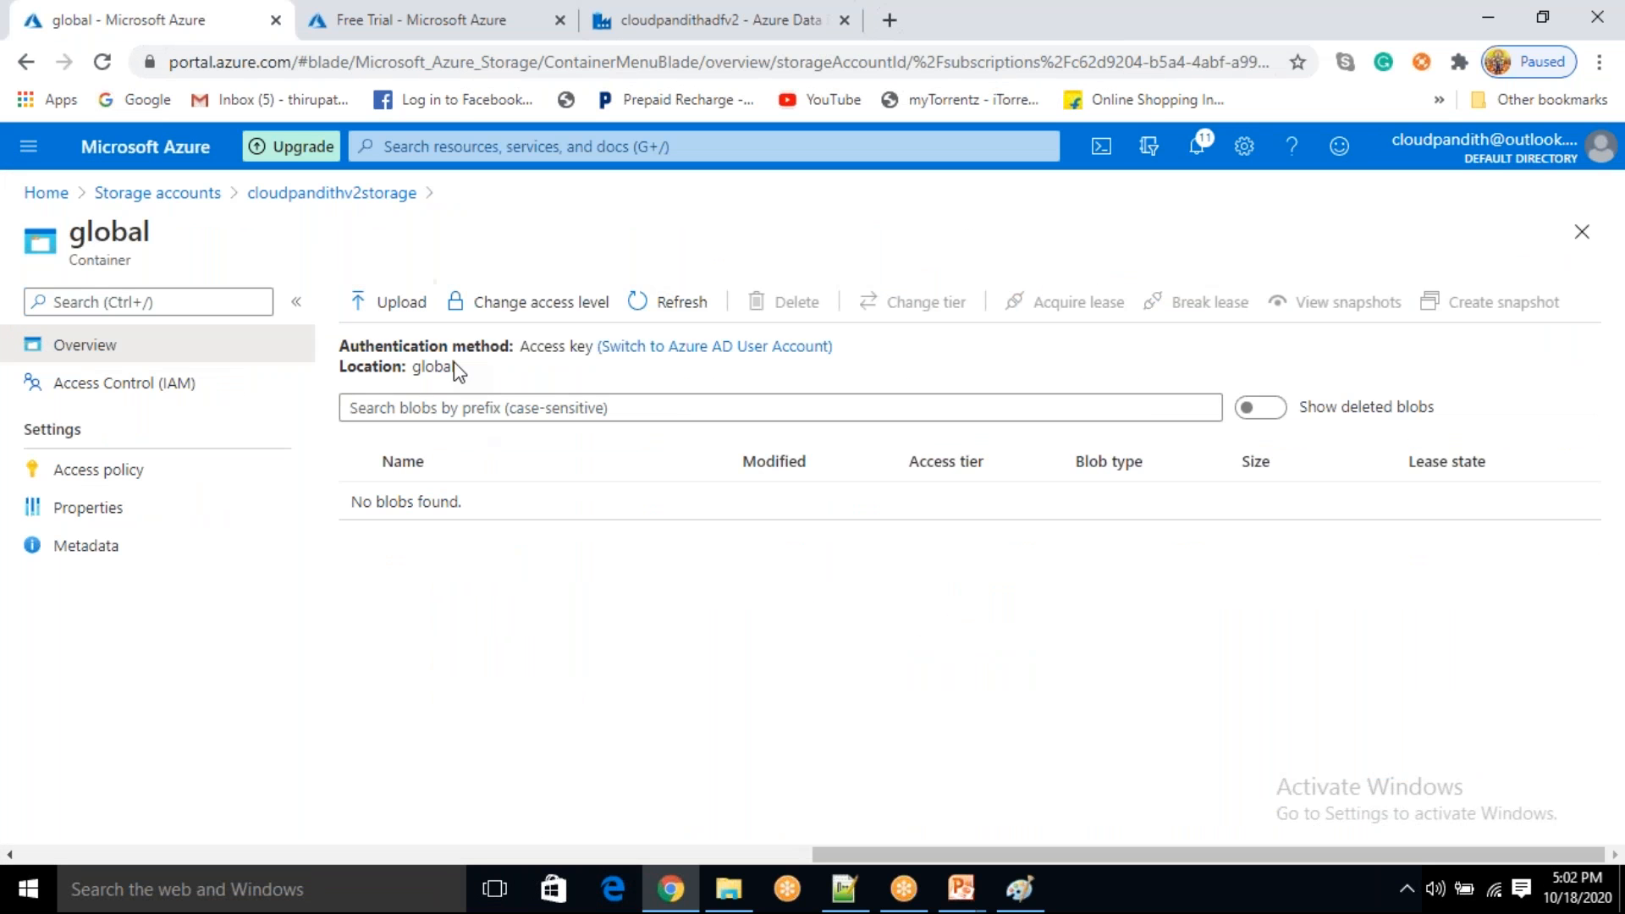
- Upload coursedata.csv from the Desktop into the folder input of the global container
left_click(420, 311)
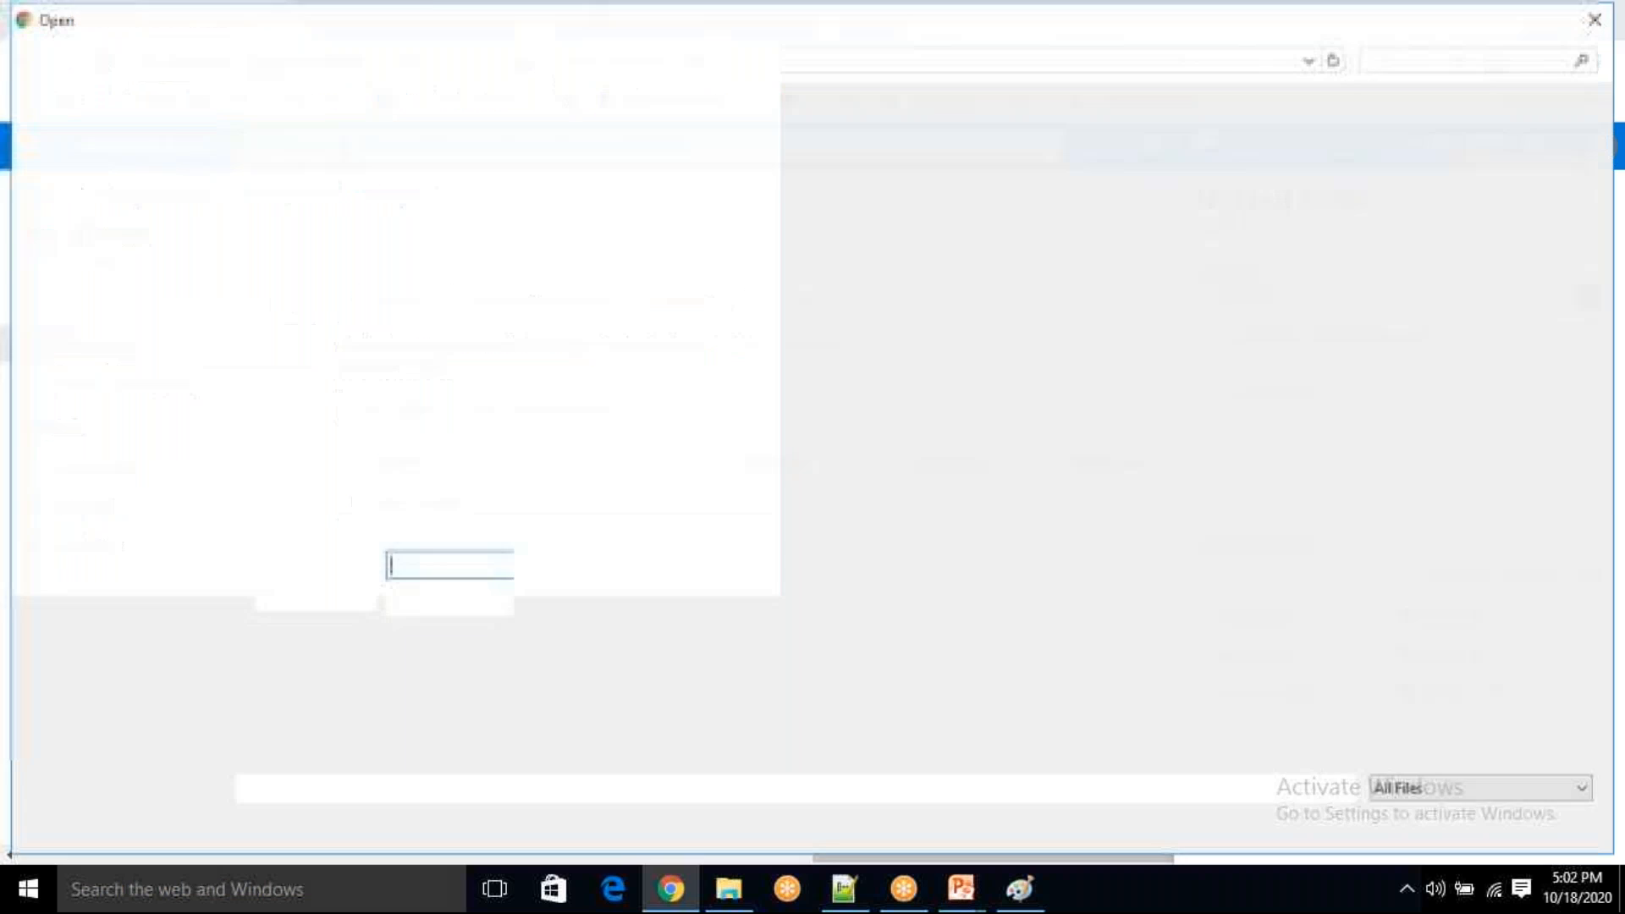
scroll(313, 507, "down", 2)
scroll(312, 508, "up", 2)
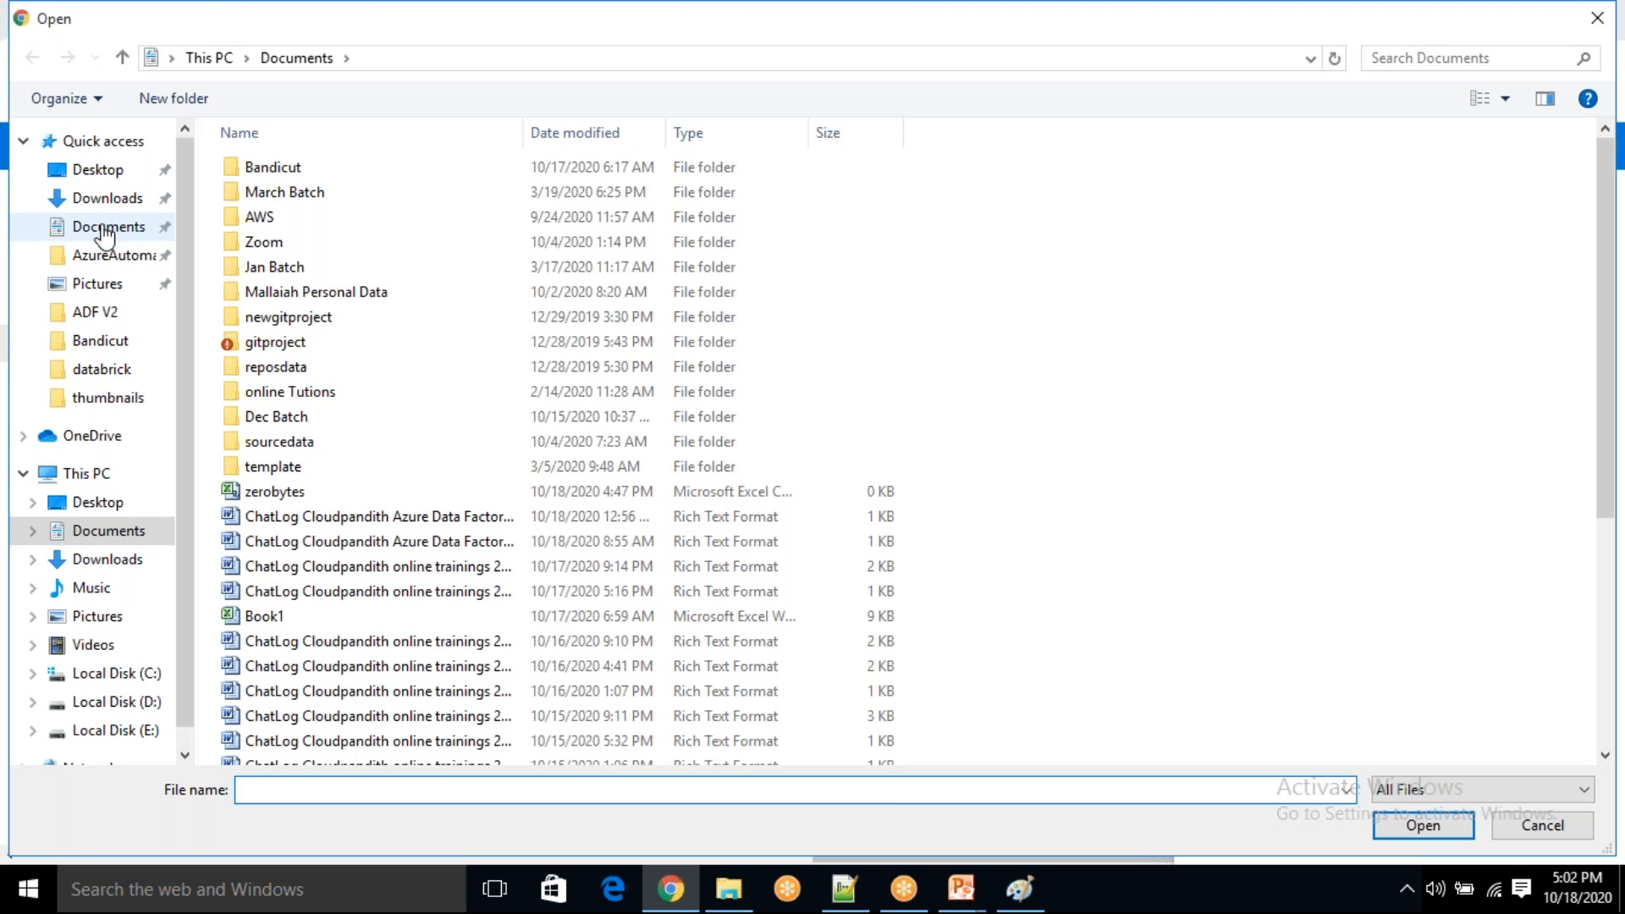
left_click(97, 169)
scroll(393, 622, "down", 20)
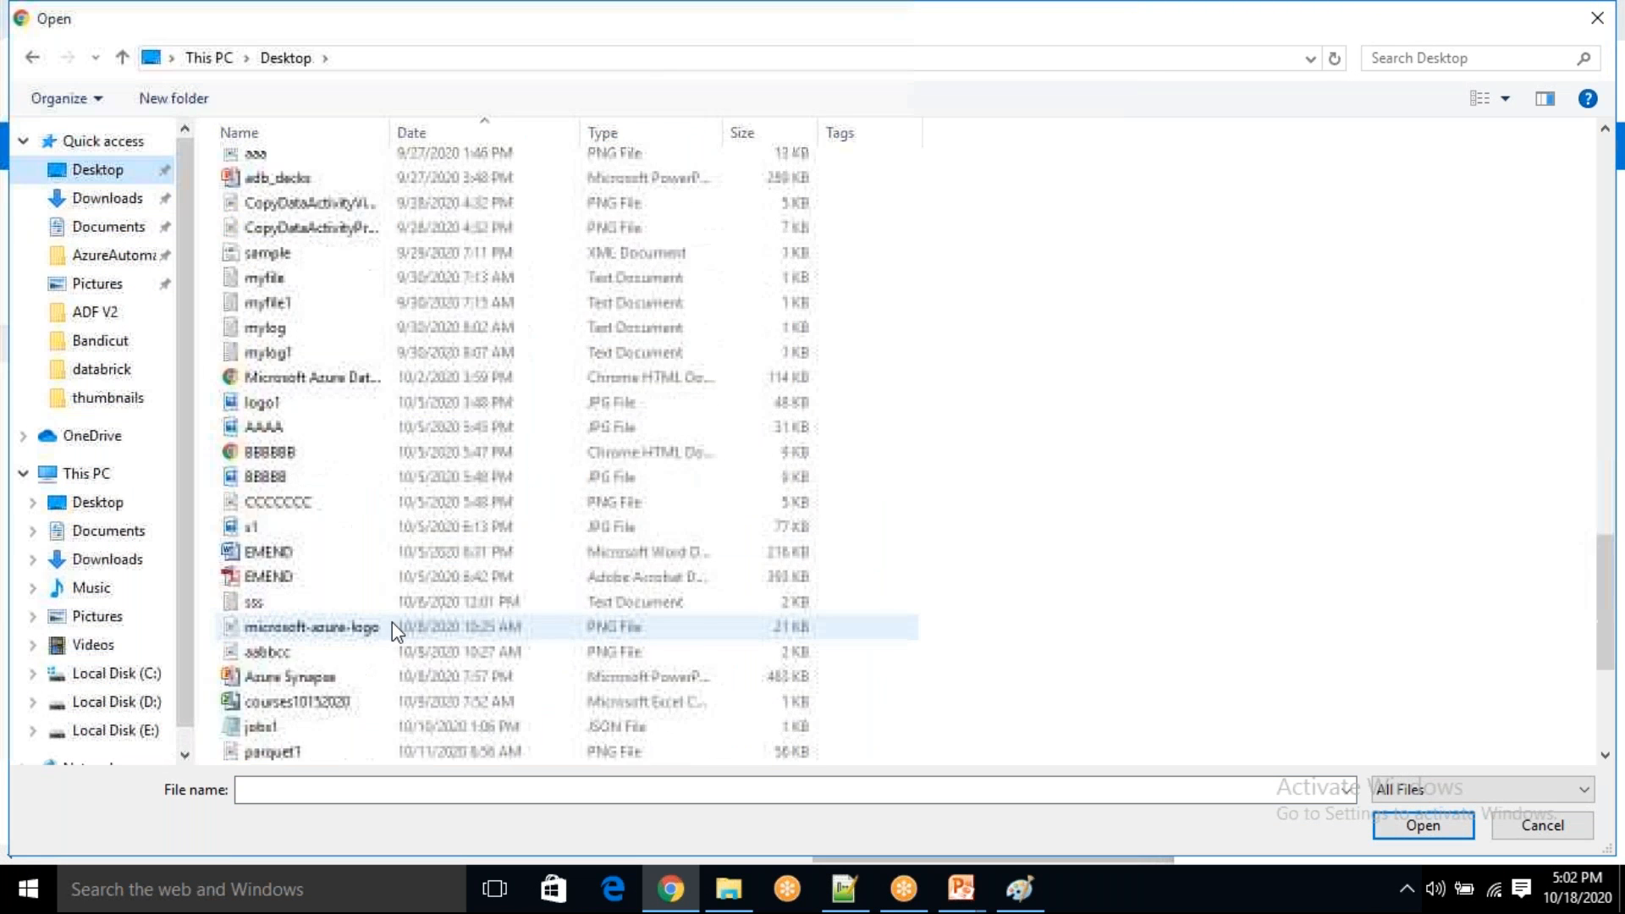
scroll(393, 622, "down", 4)
left_click(330, 479)
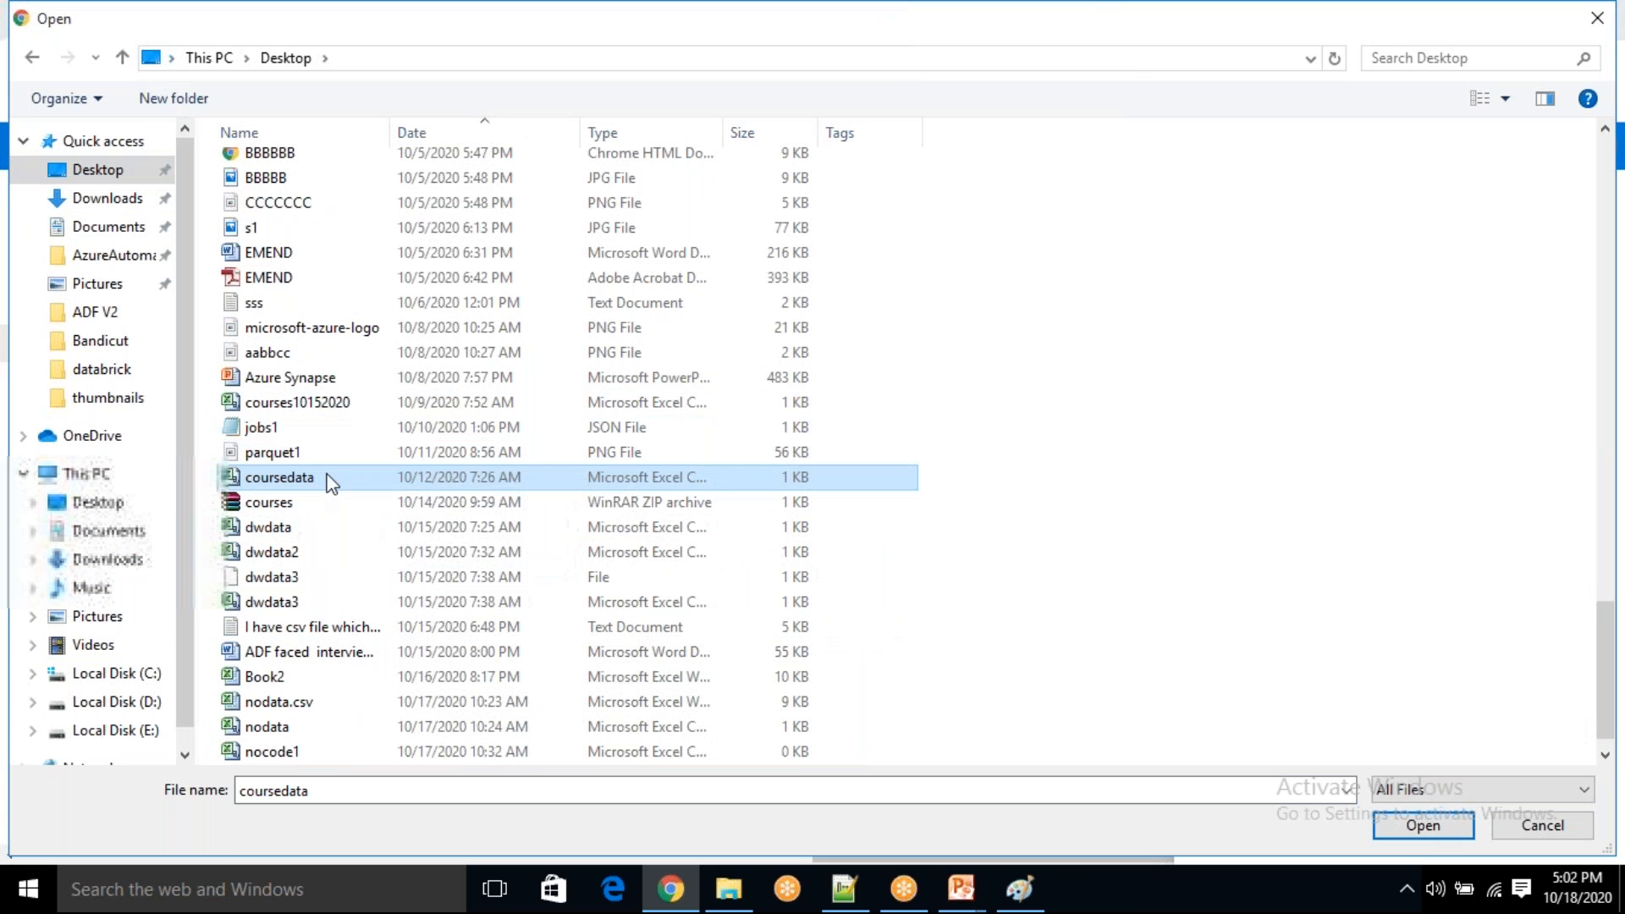
left_click(1415, 827)
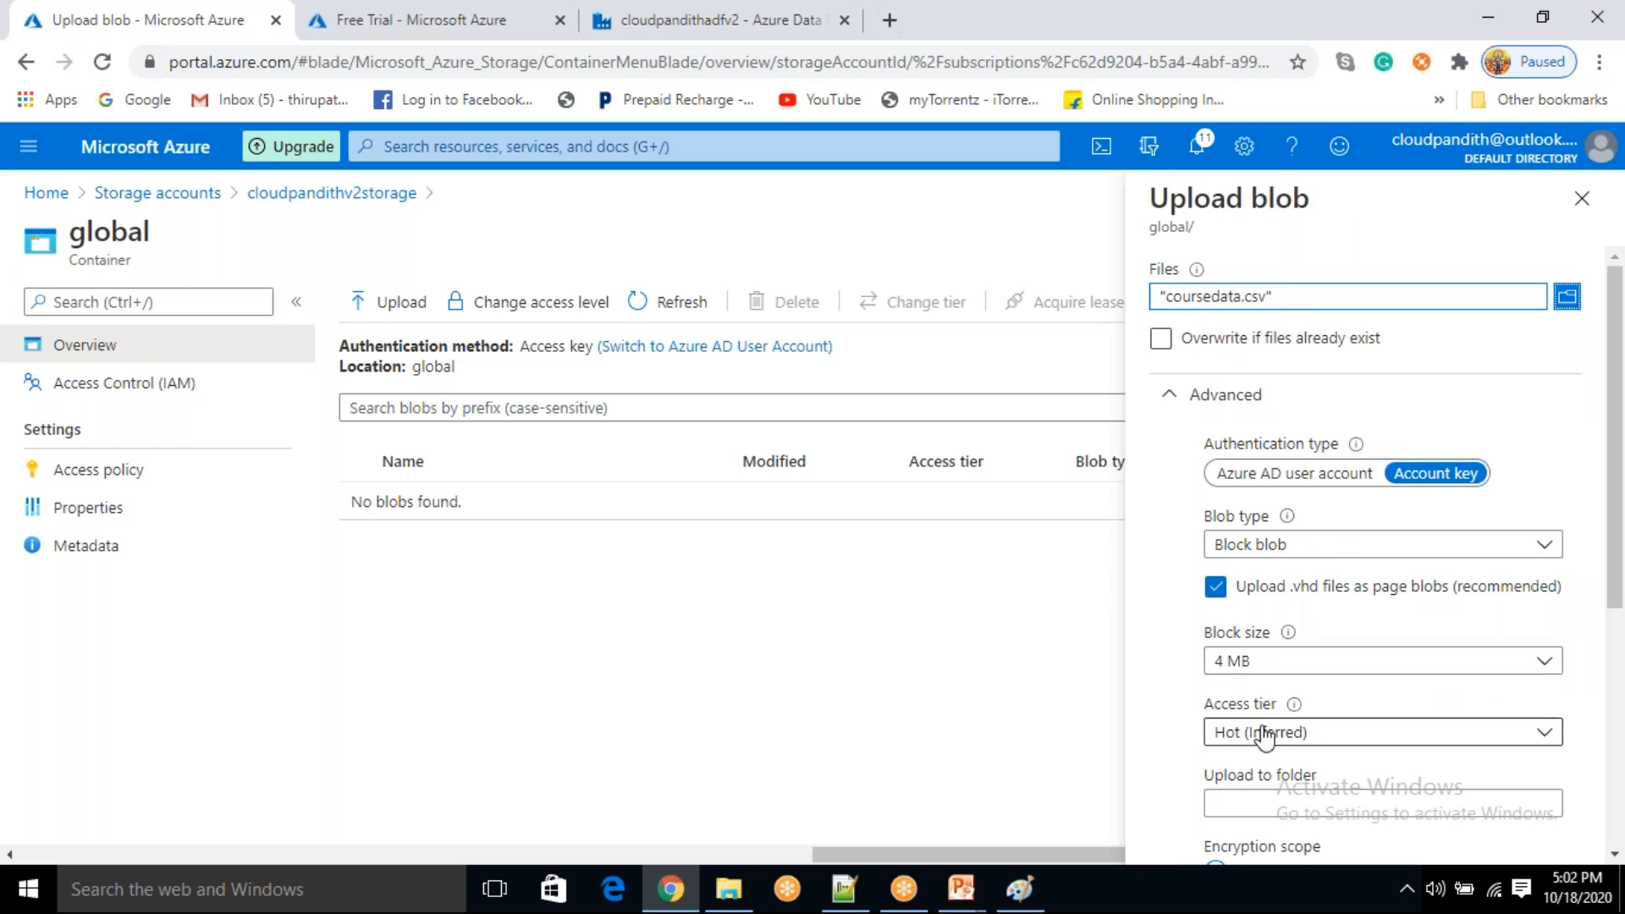
left_click(1263, 800)
type("input")
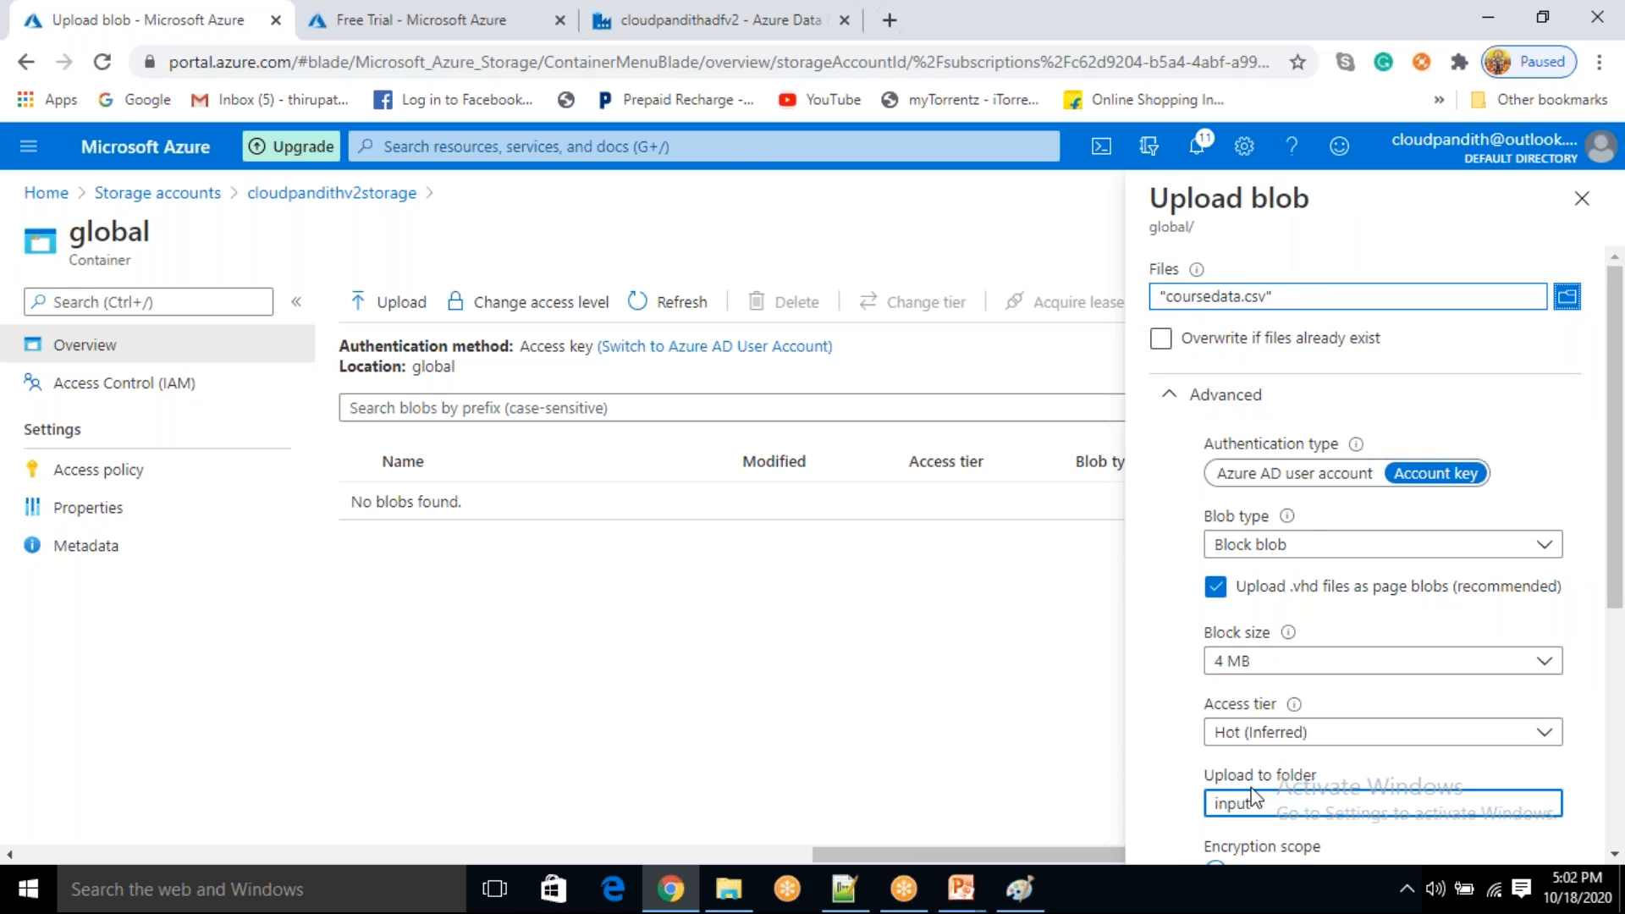
scroll(1252, 799, "down", 3)
left_click(1199, 776)
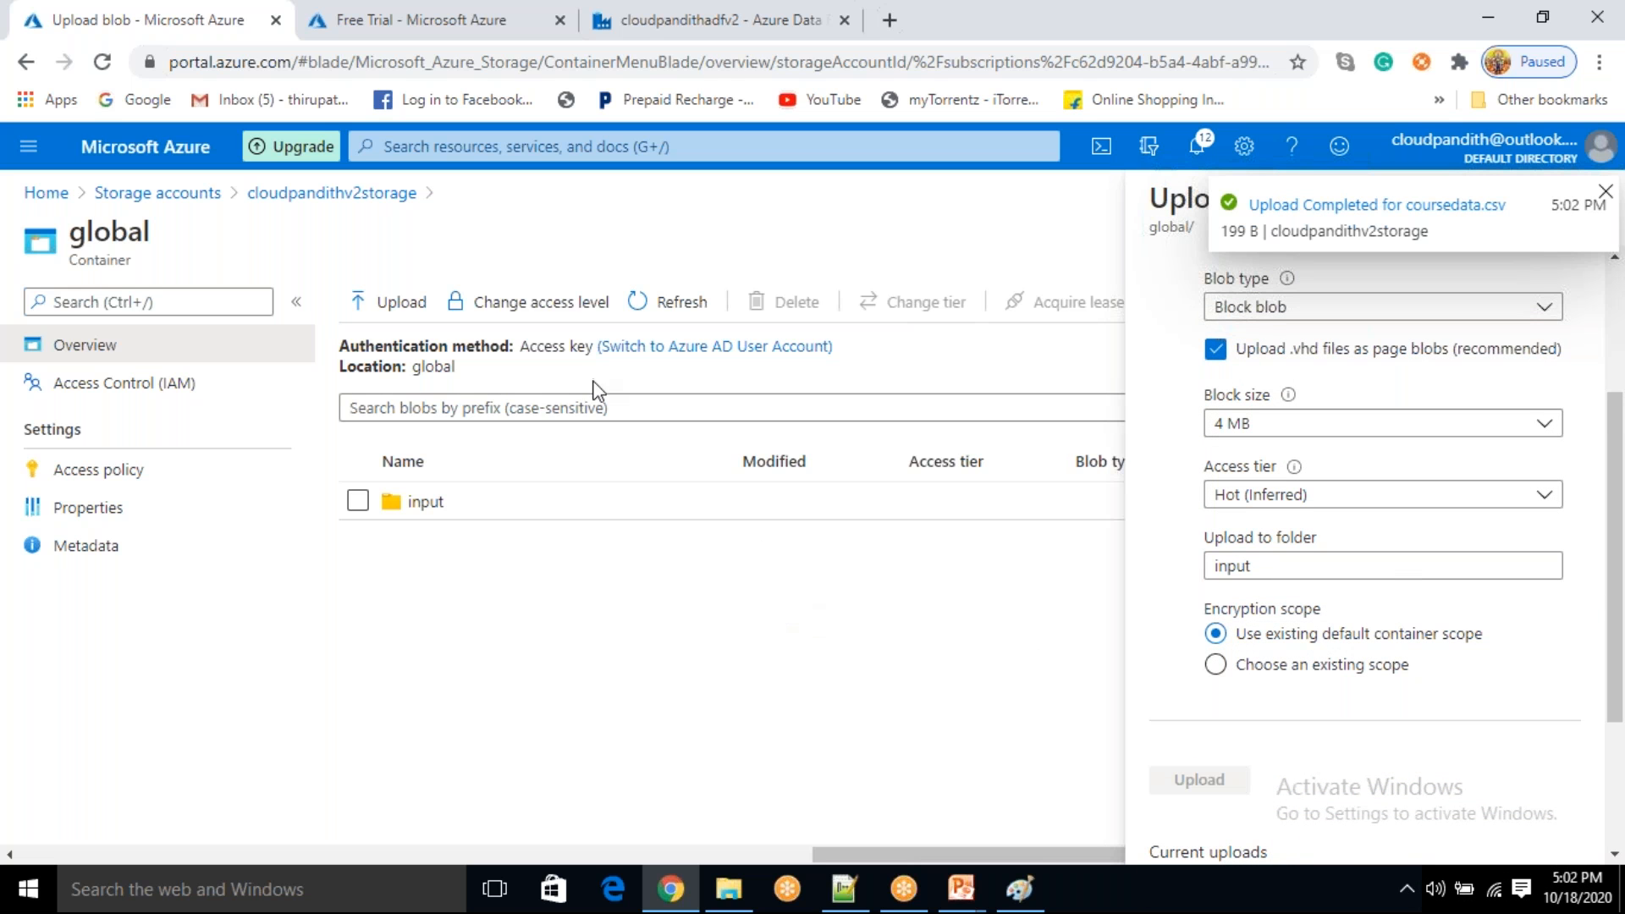
- Switch to Data Factory, refresh the pipeline runs and open the parameters of the newest pipeline1 run
left_click(653, 34)
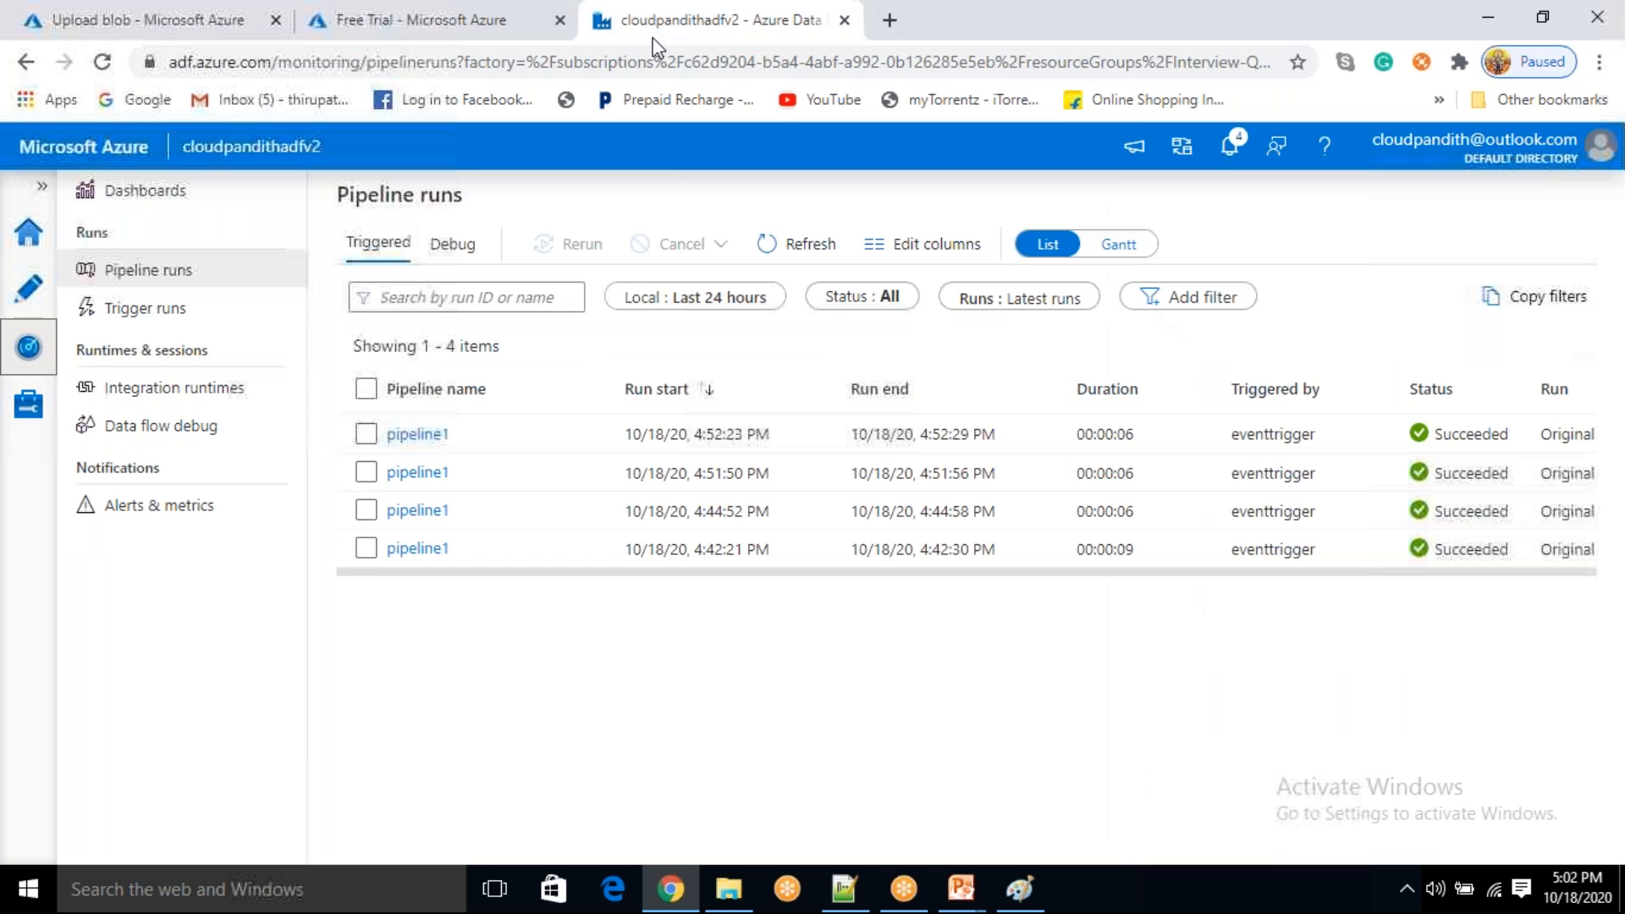
left_click(795, 243)
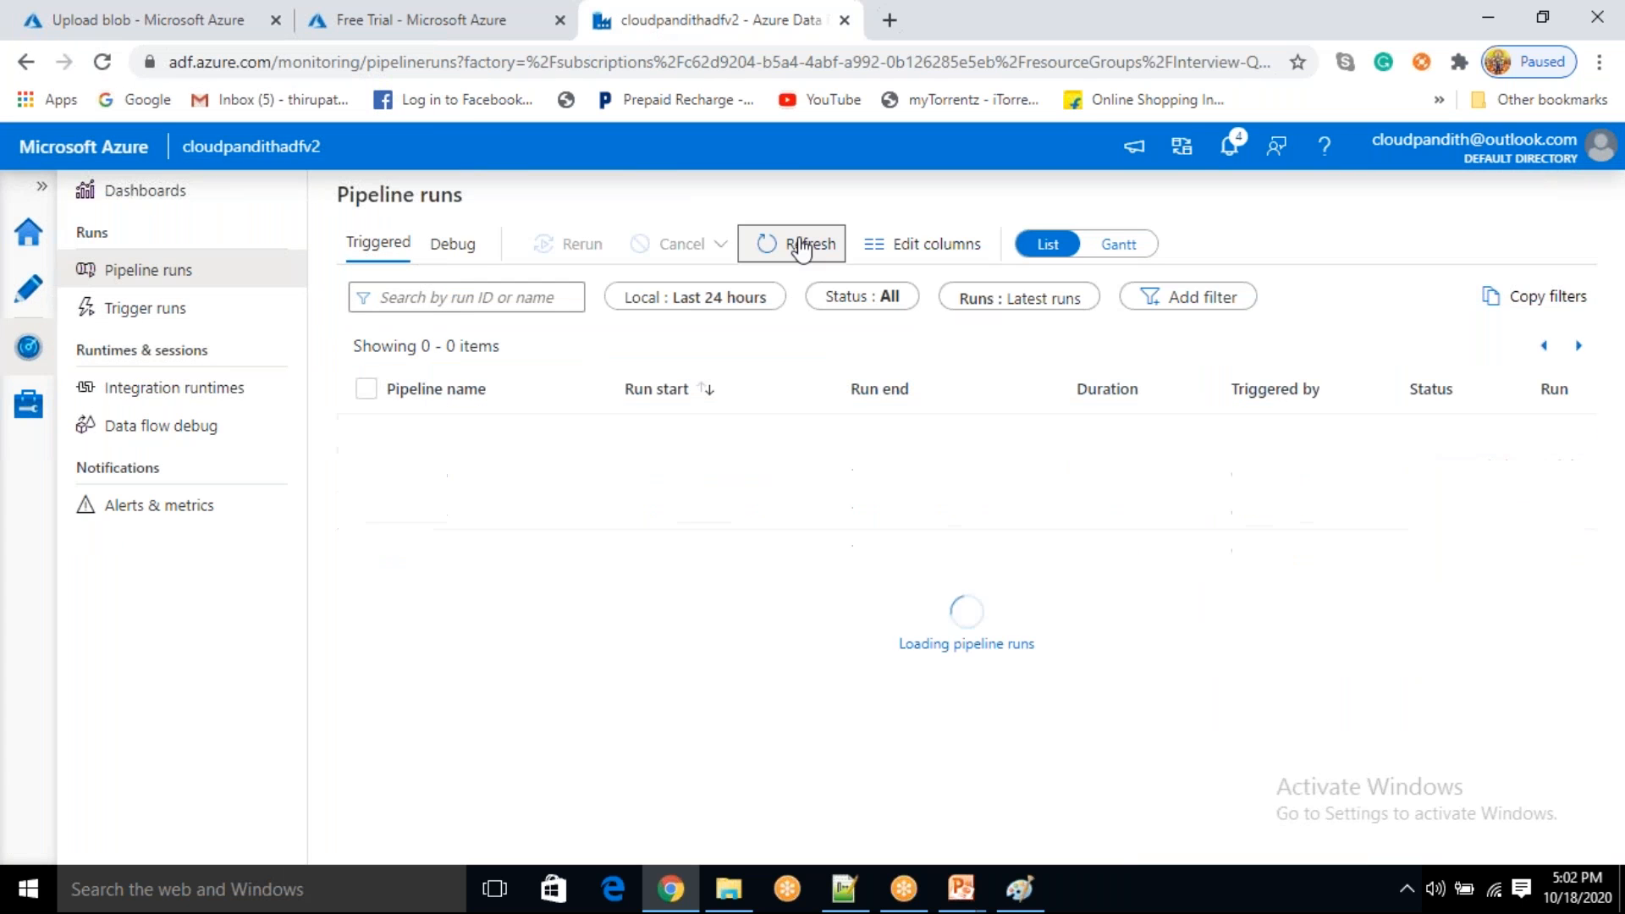
left_click(799, 245)
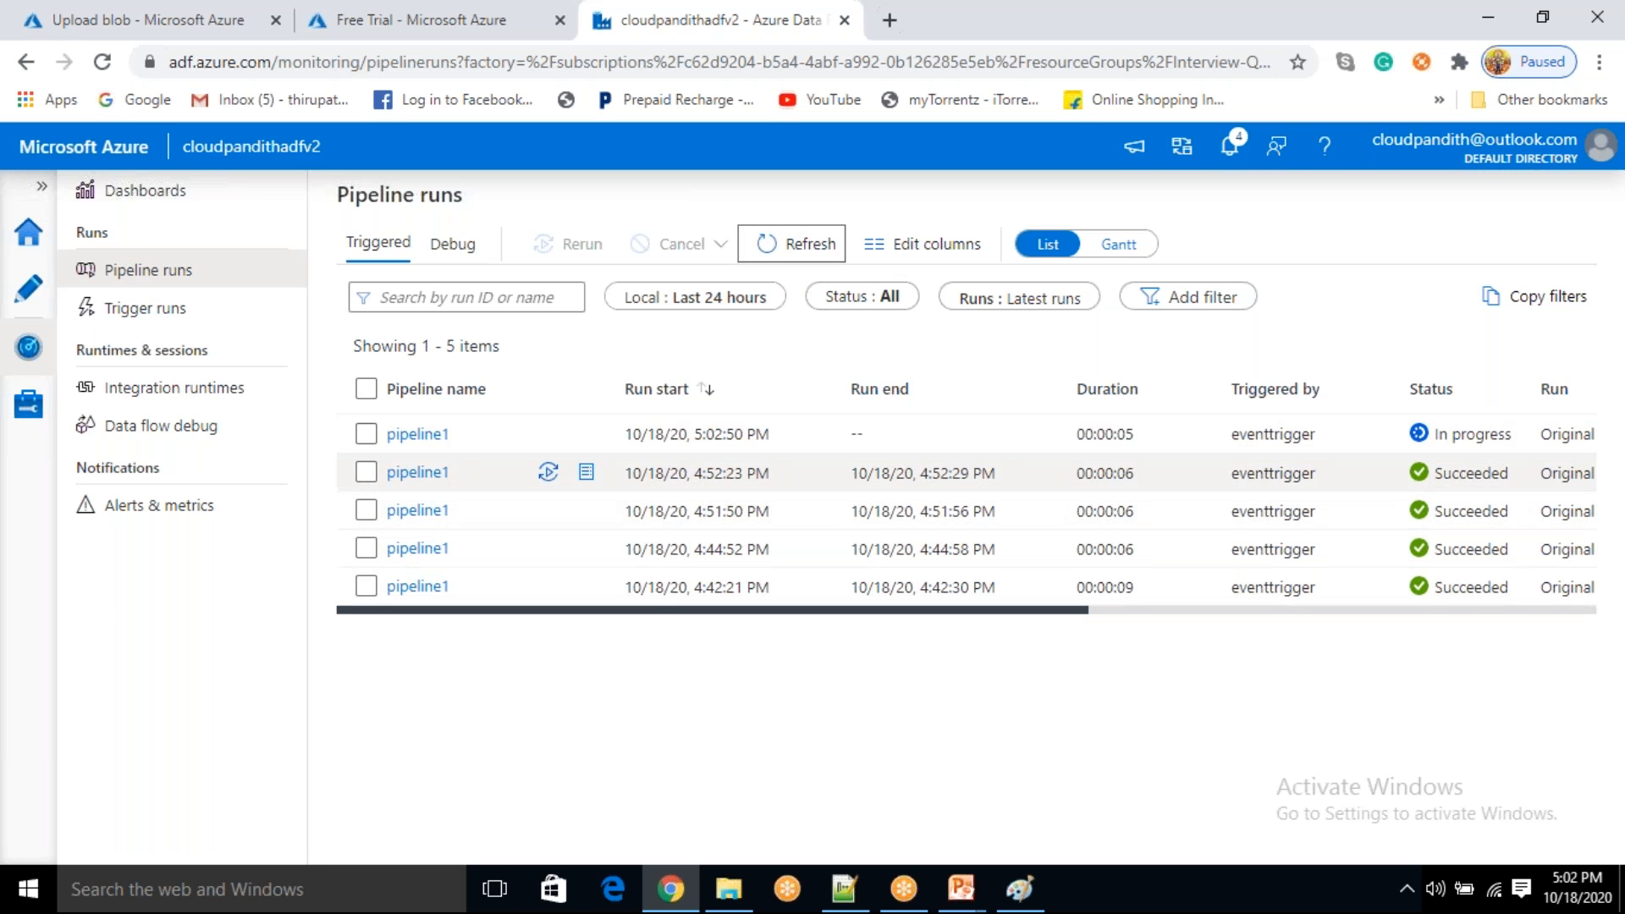
scroll(895, 660, "right", 5)
left_click(1139, 433)
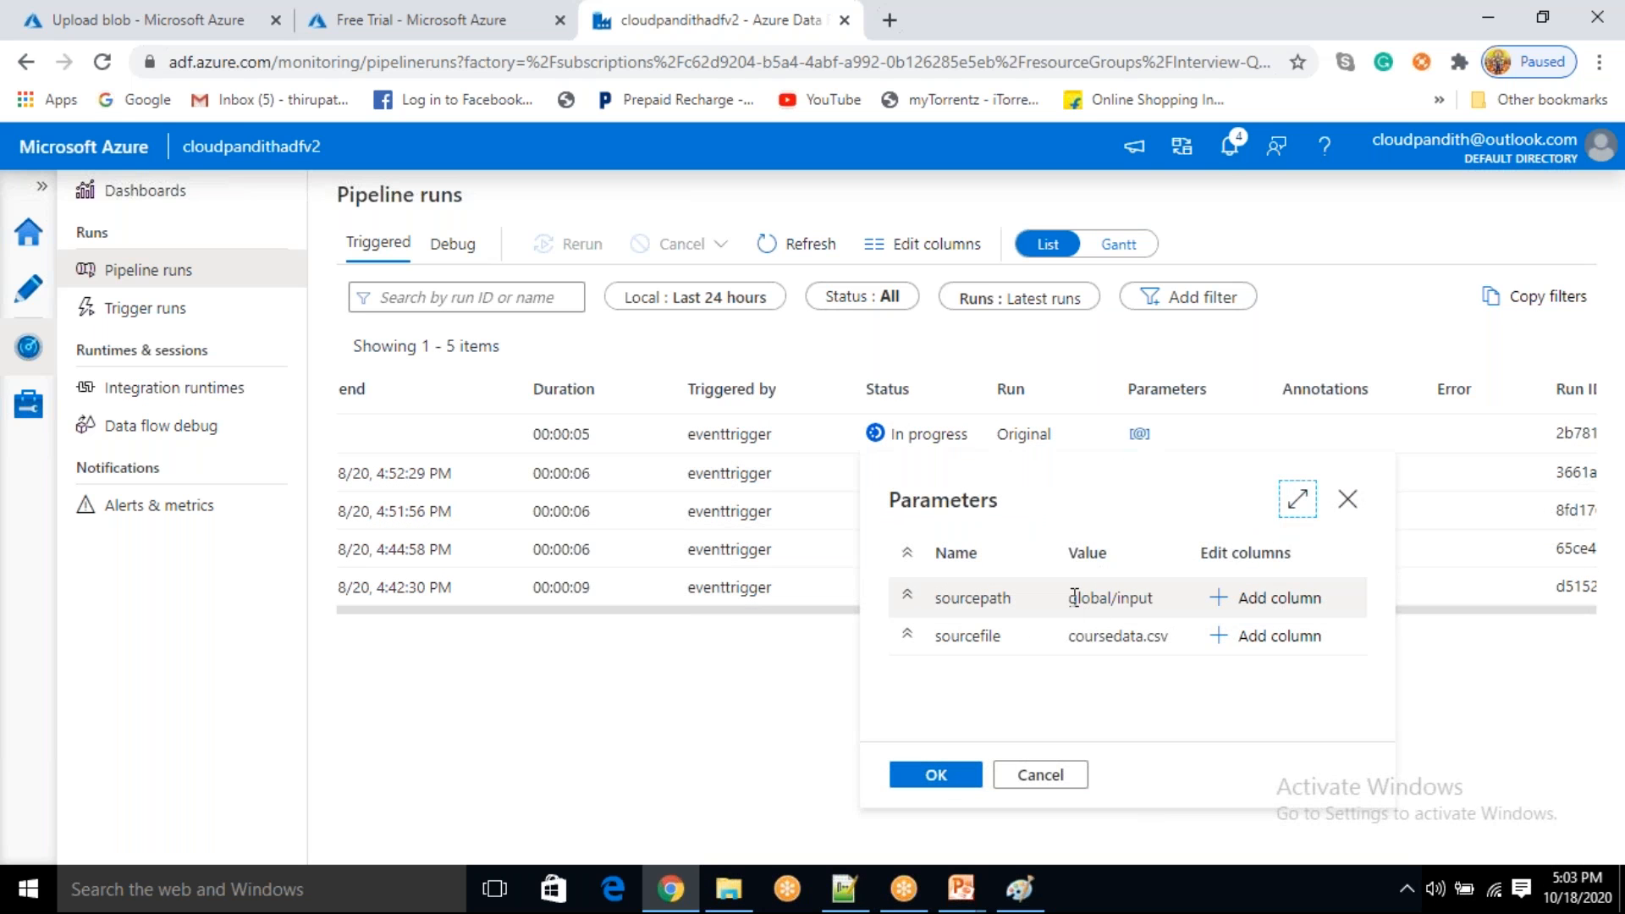
- Examine the newest run's sourcepath and sourcefile parameter values, close them and refresh the pipeline runs to check its status
left_click_drag(1068, 597, 1153, 597)
left_click_drag(1069, 636, 1176, 648)
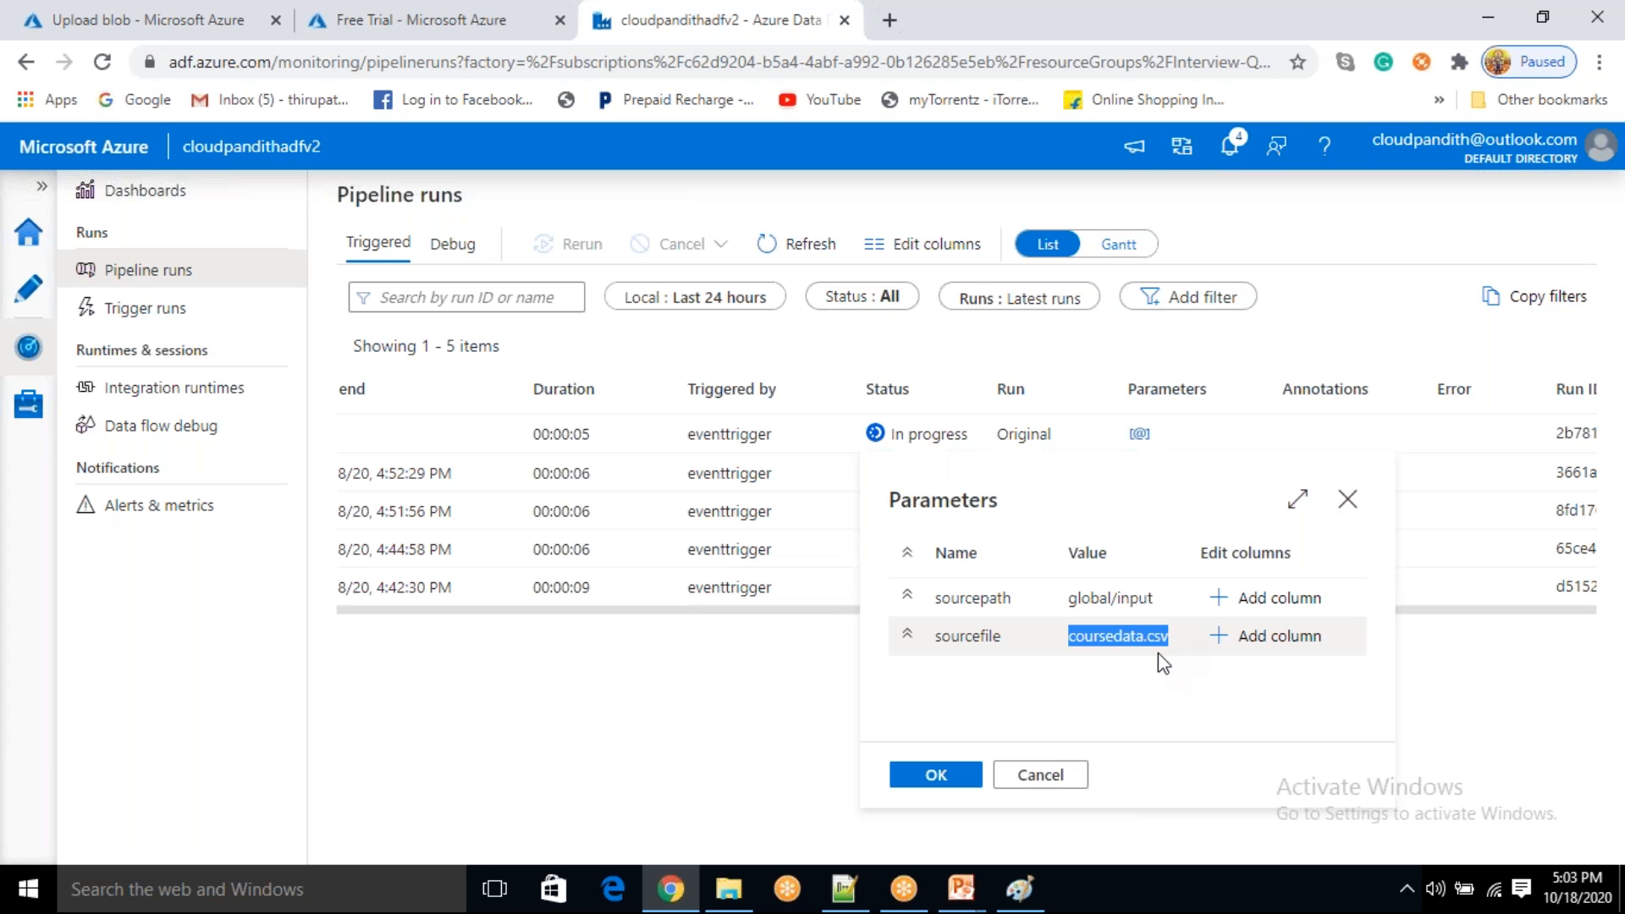
left_click_drag(1068, 598, 1155, 599)
left_click(1169, 632)
double_click(975, 598)
double_click(967, 636)
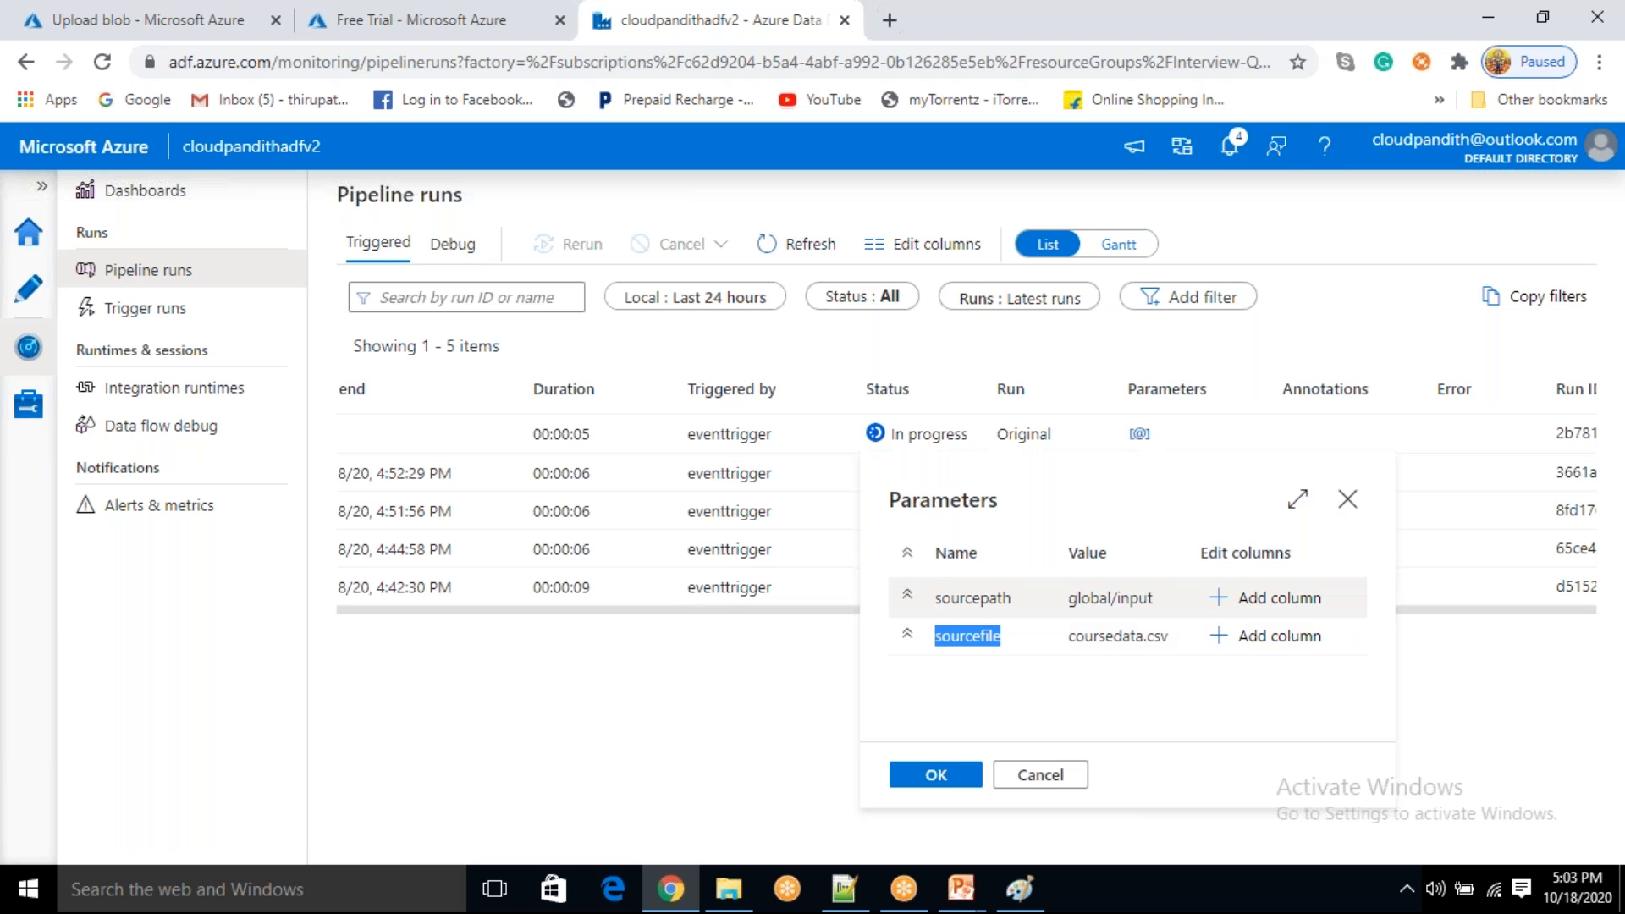
left_click_drag(1092, 636, 1134, 635)
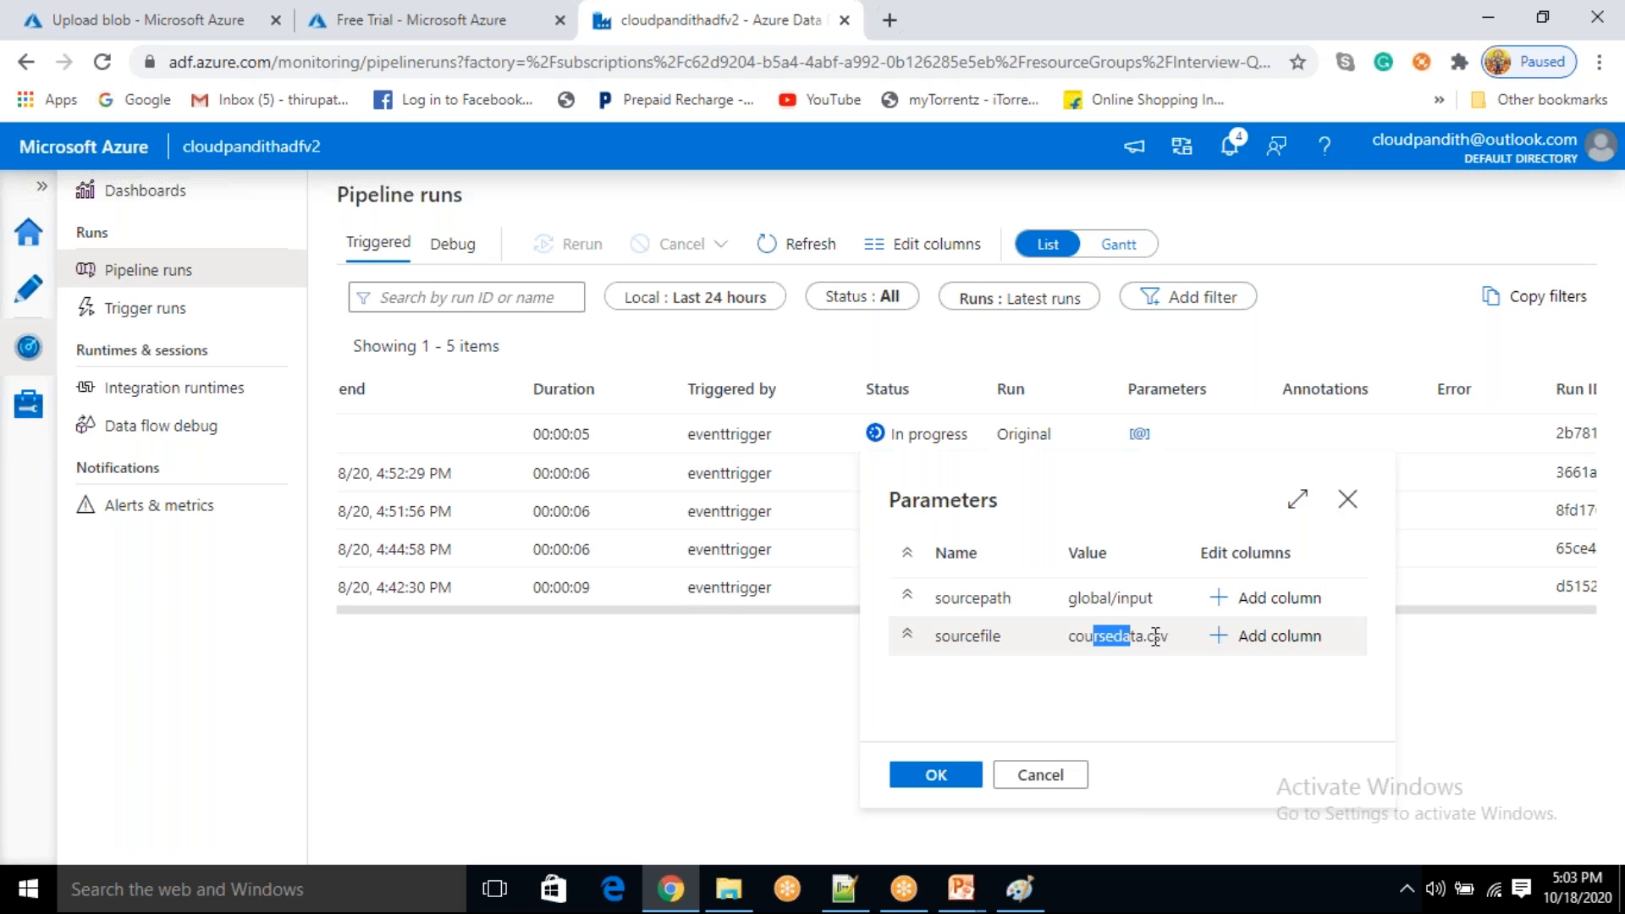
left_click(1347, 499)
left_click_drag(863, 611, 573, 608)
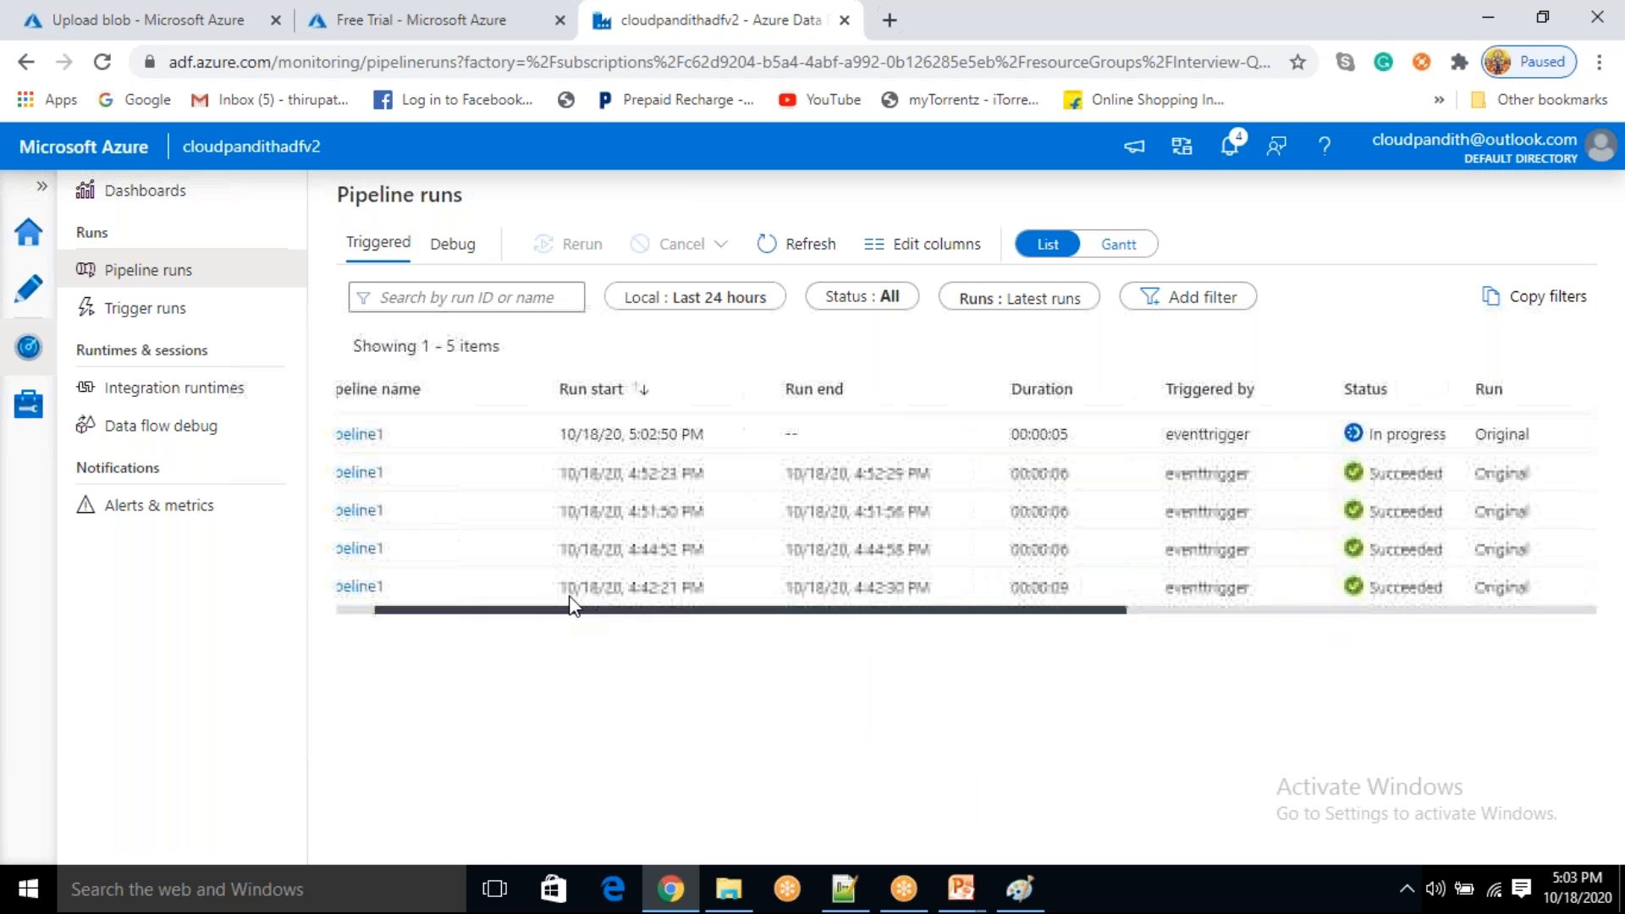
left_click(777, 252)
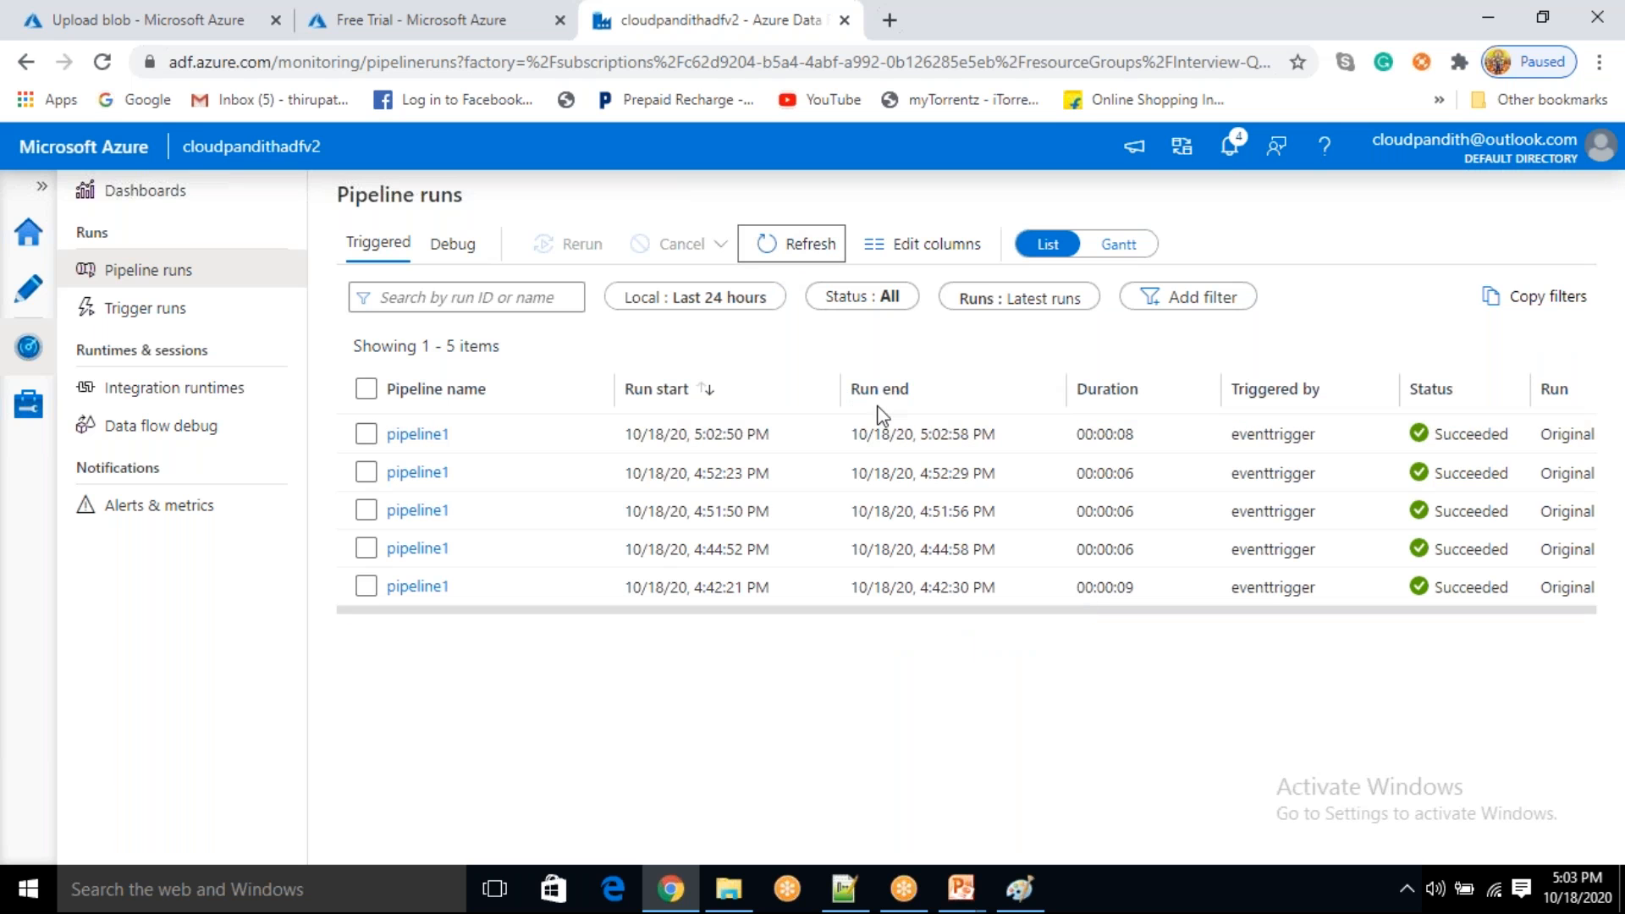
- Return to the portal, refresh the global container and check the copied coursedata.csv and its size in the output folder
left_click(198, 25)
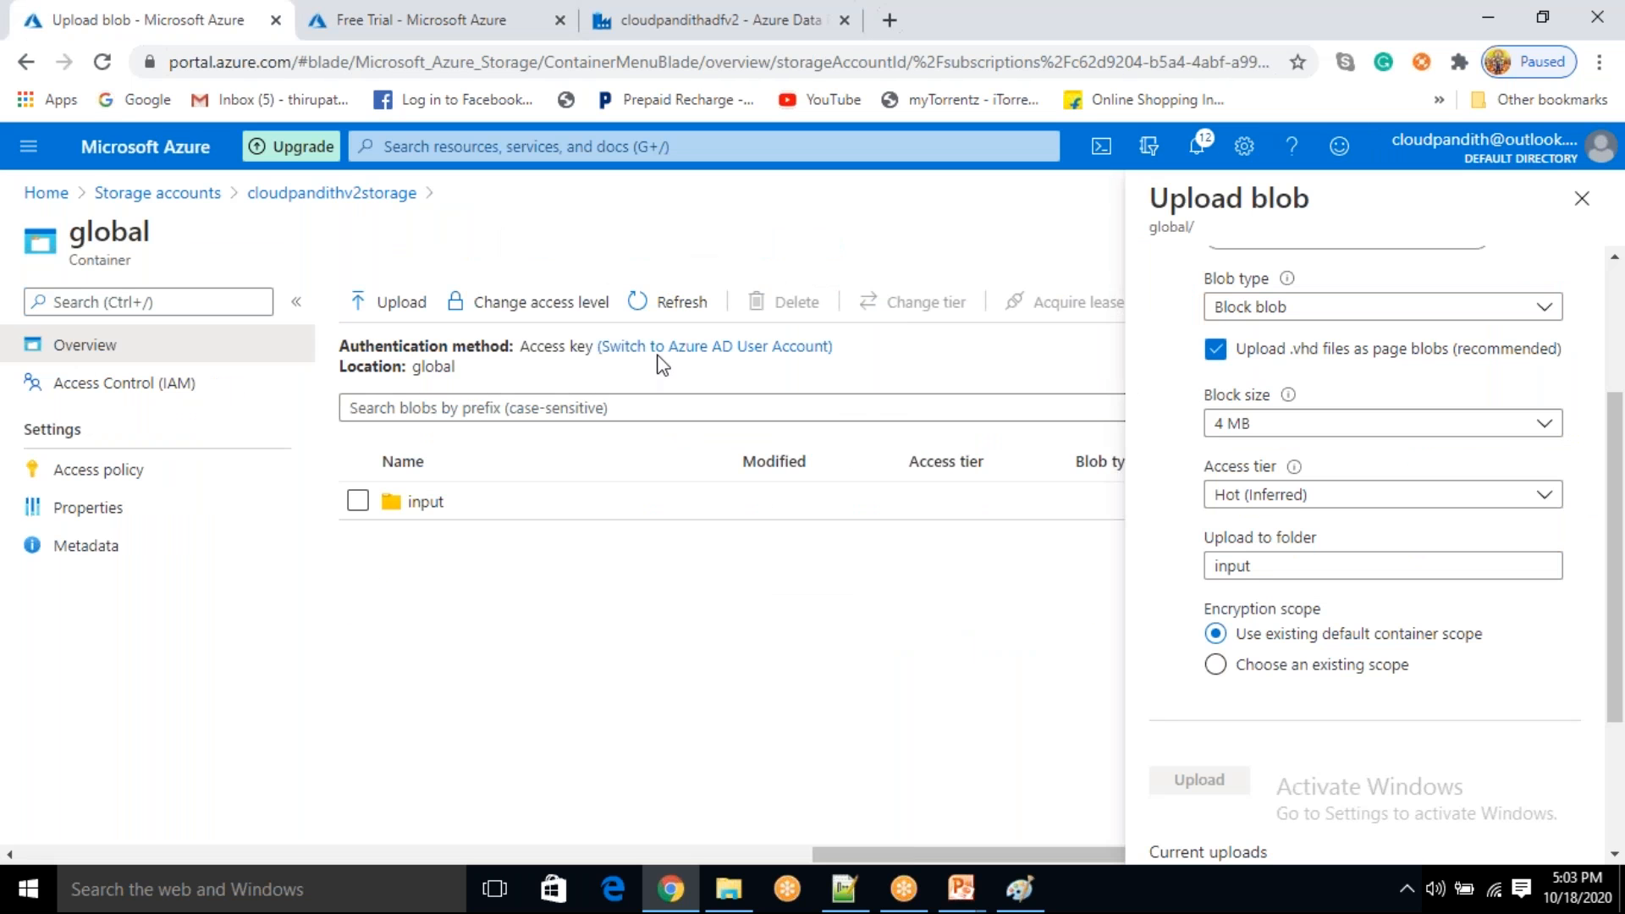
left_click(669, 302)
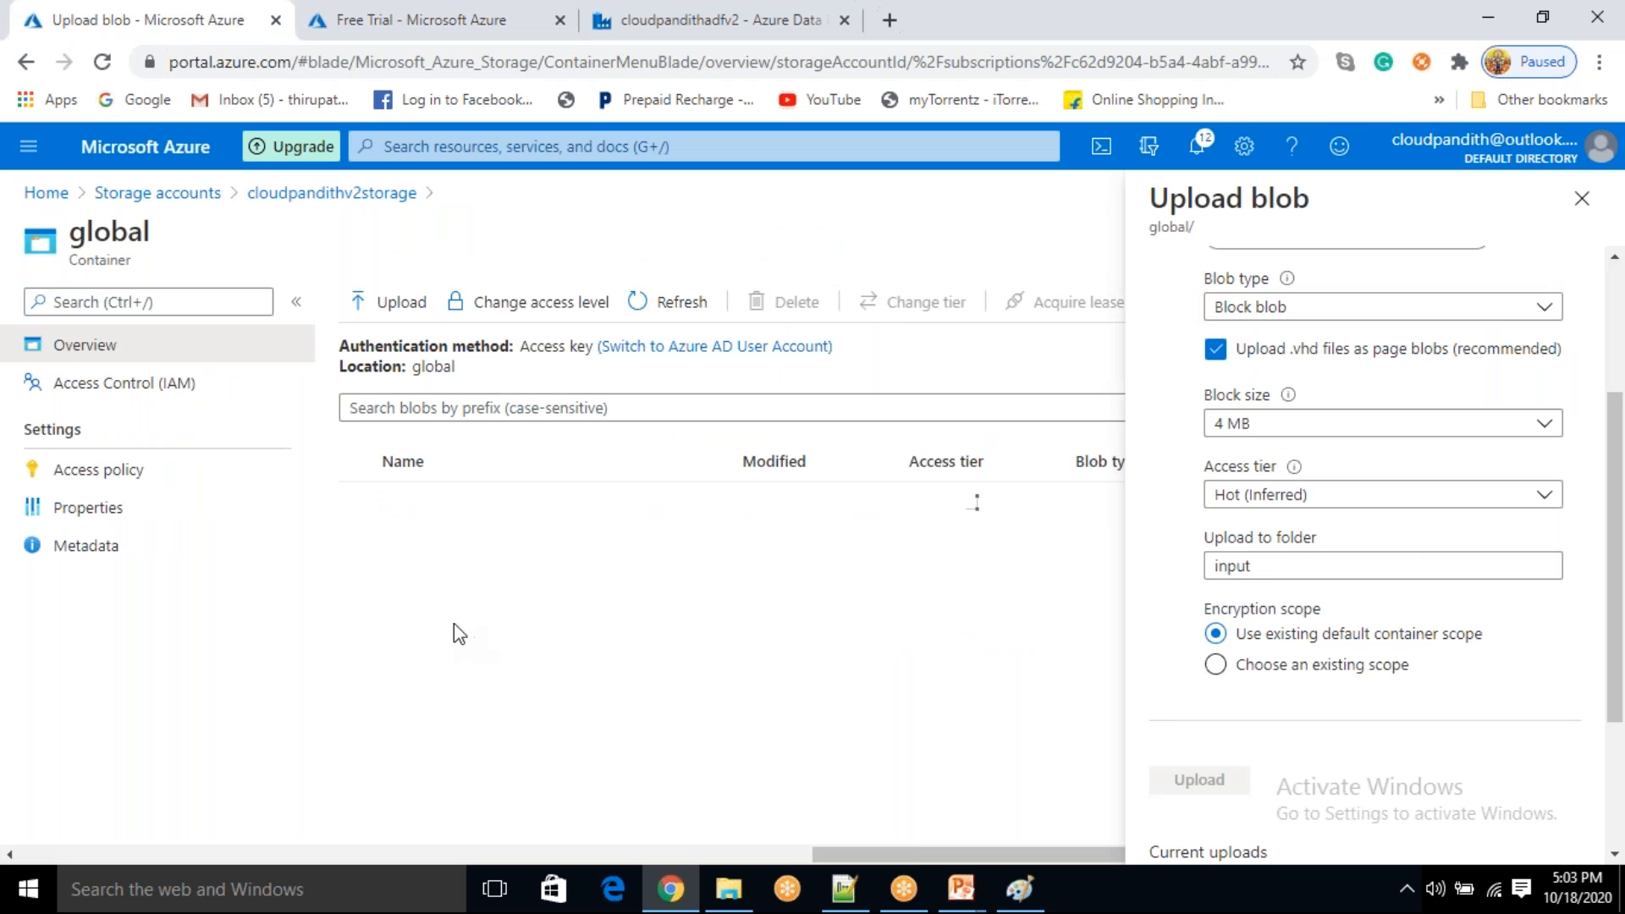
left_click(457, 542)
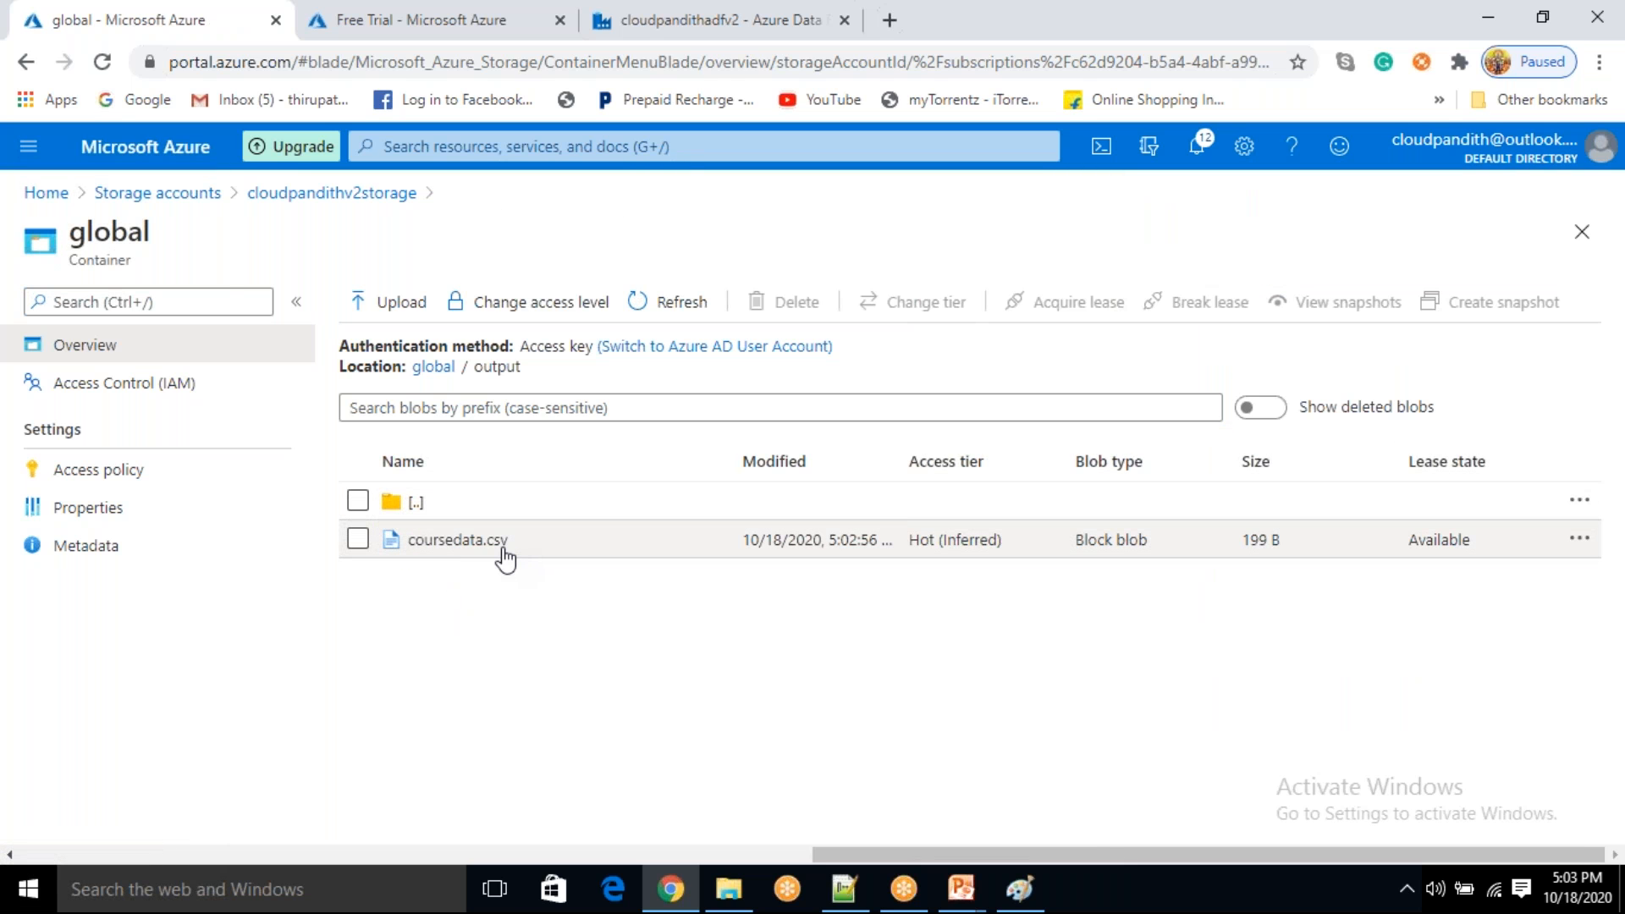
left_click_drag(1293, 546, 1240, 547)
left_click(762, 627)
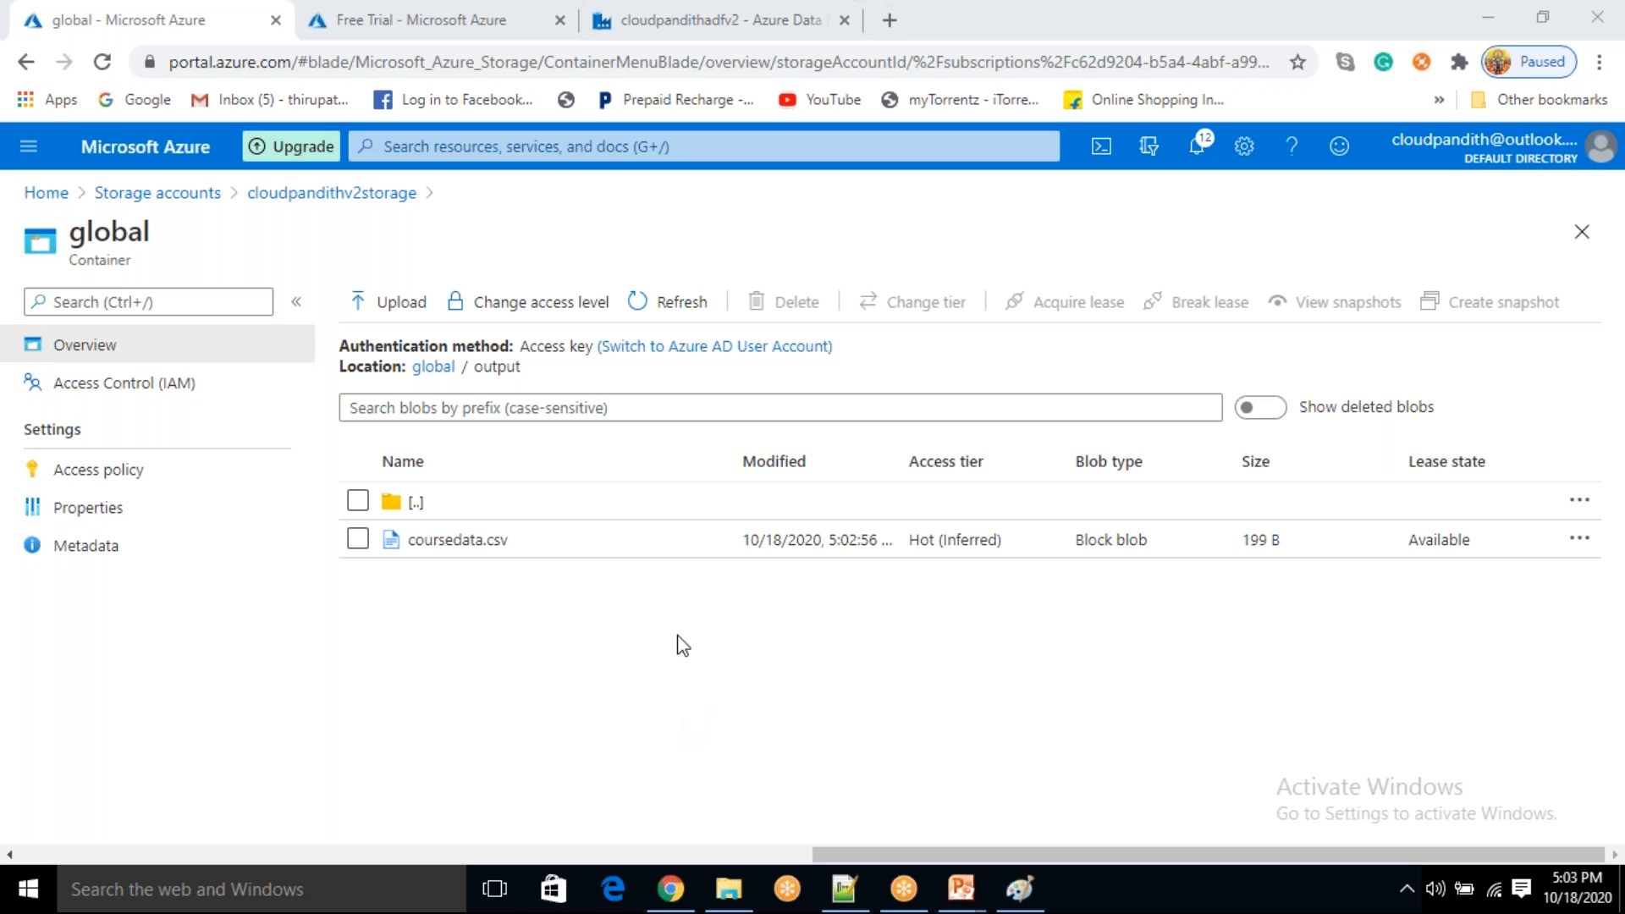
left_click(711, 632)
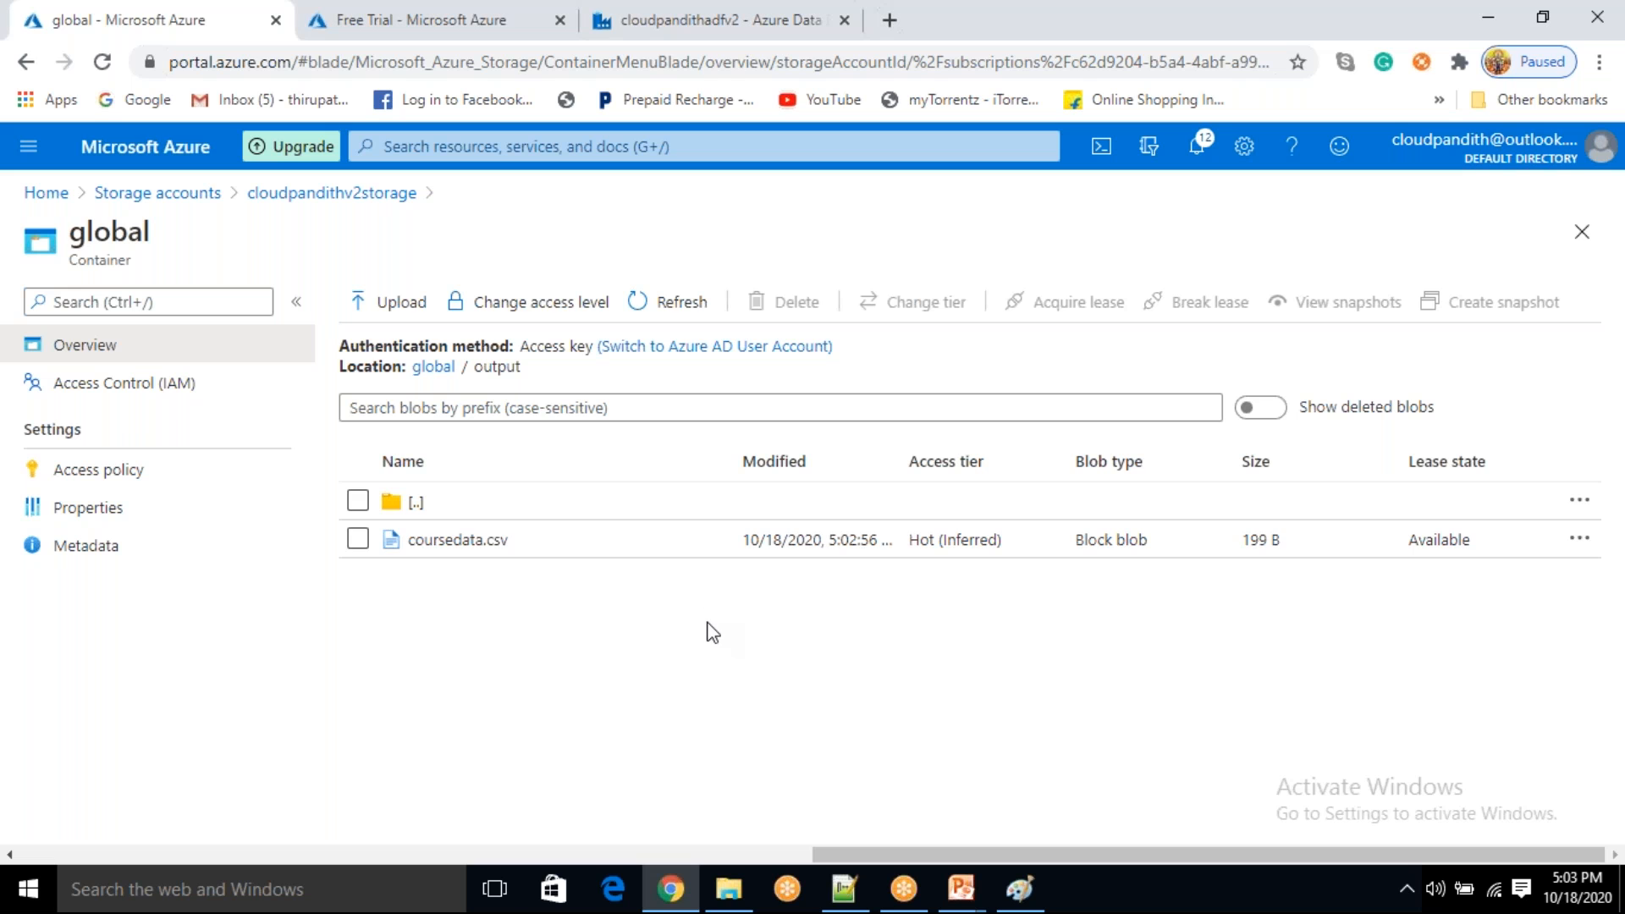
left_click(1474, 339)
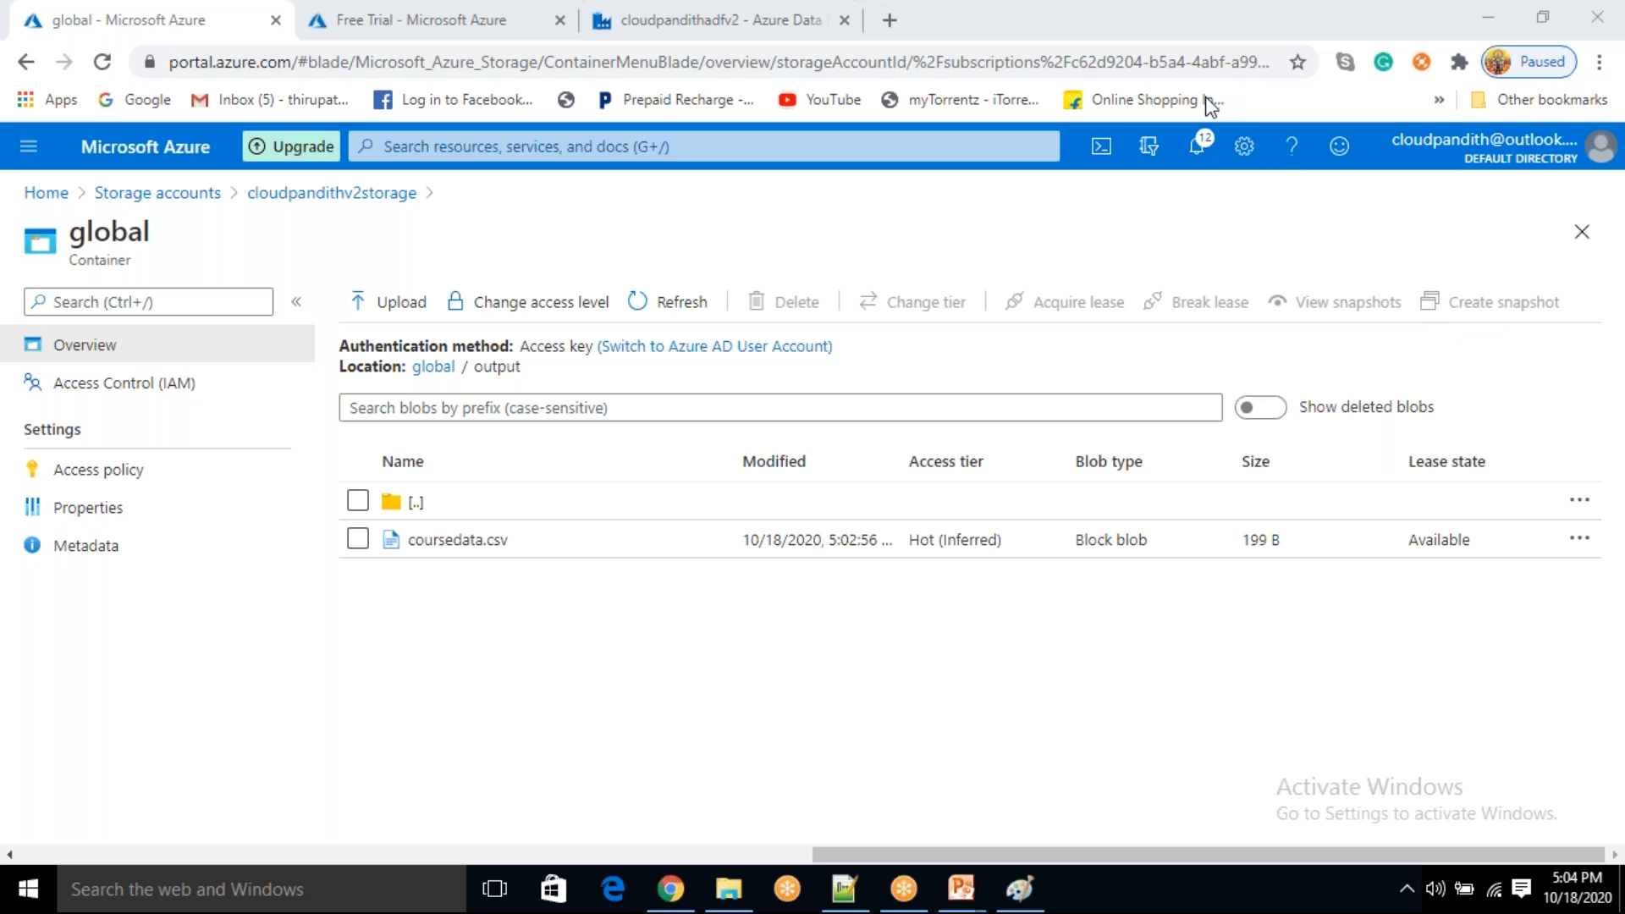
left_click(755, 223)
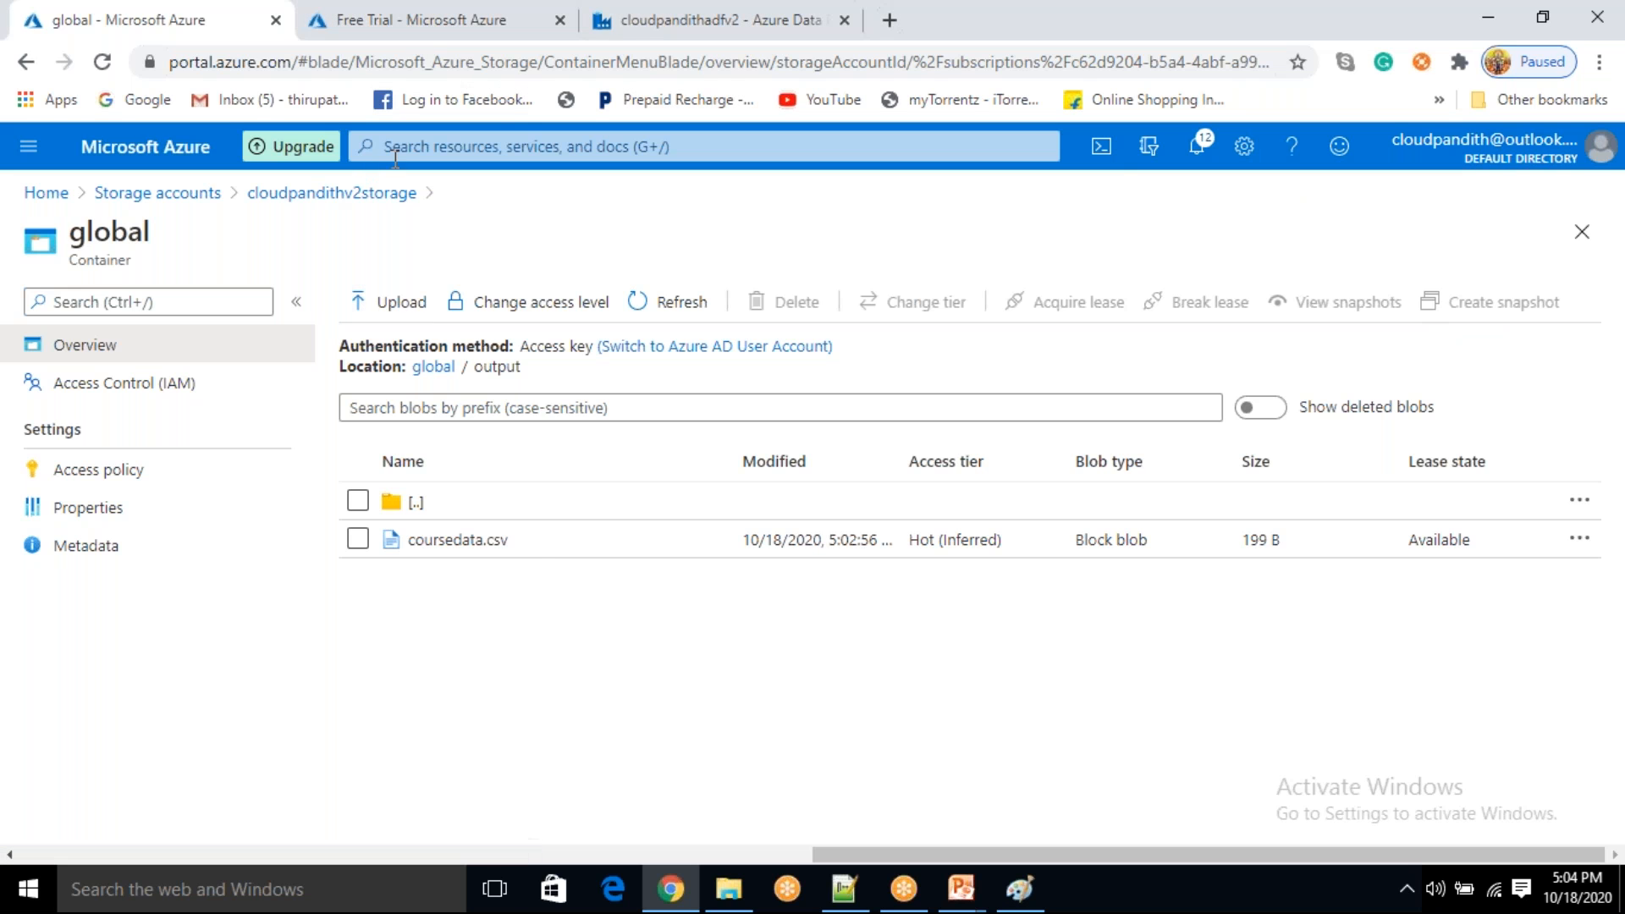
left_click(451, 150)
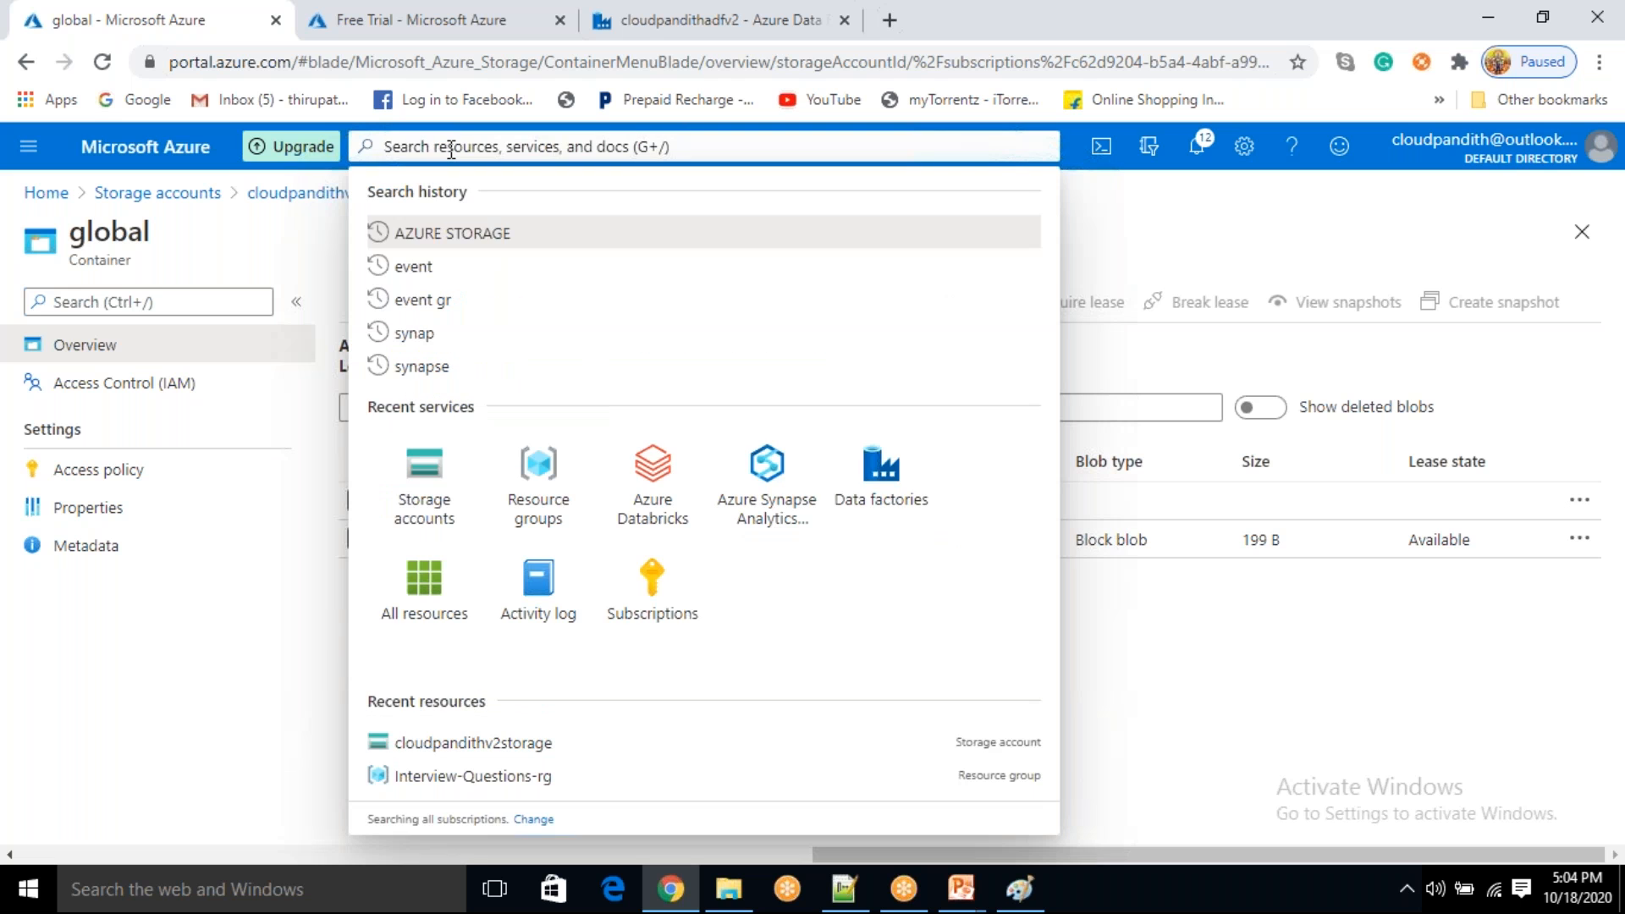
left_click(1106, 246)
left_click(417, 148)
type("D")
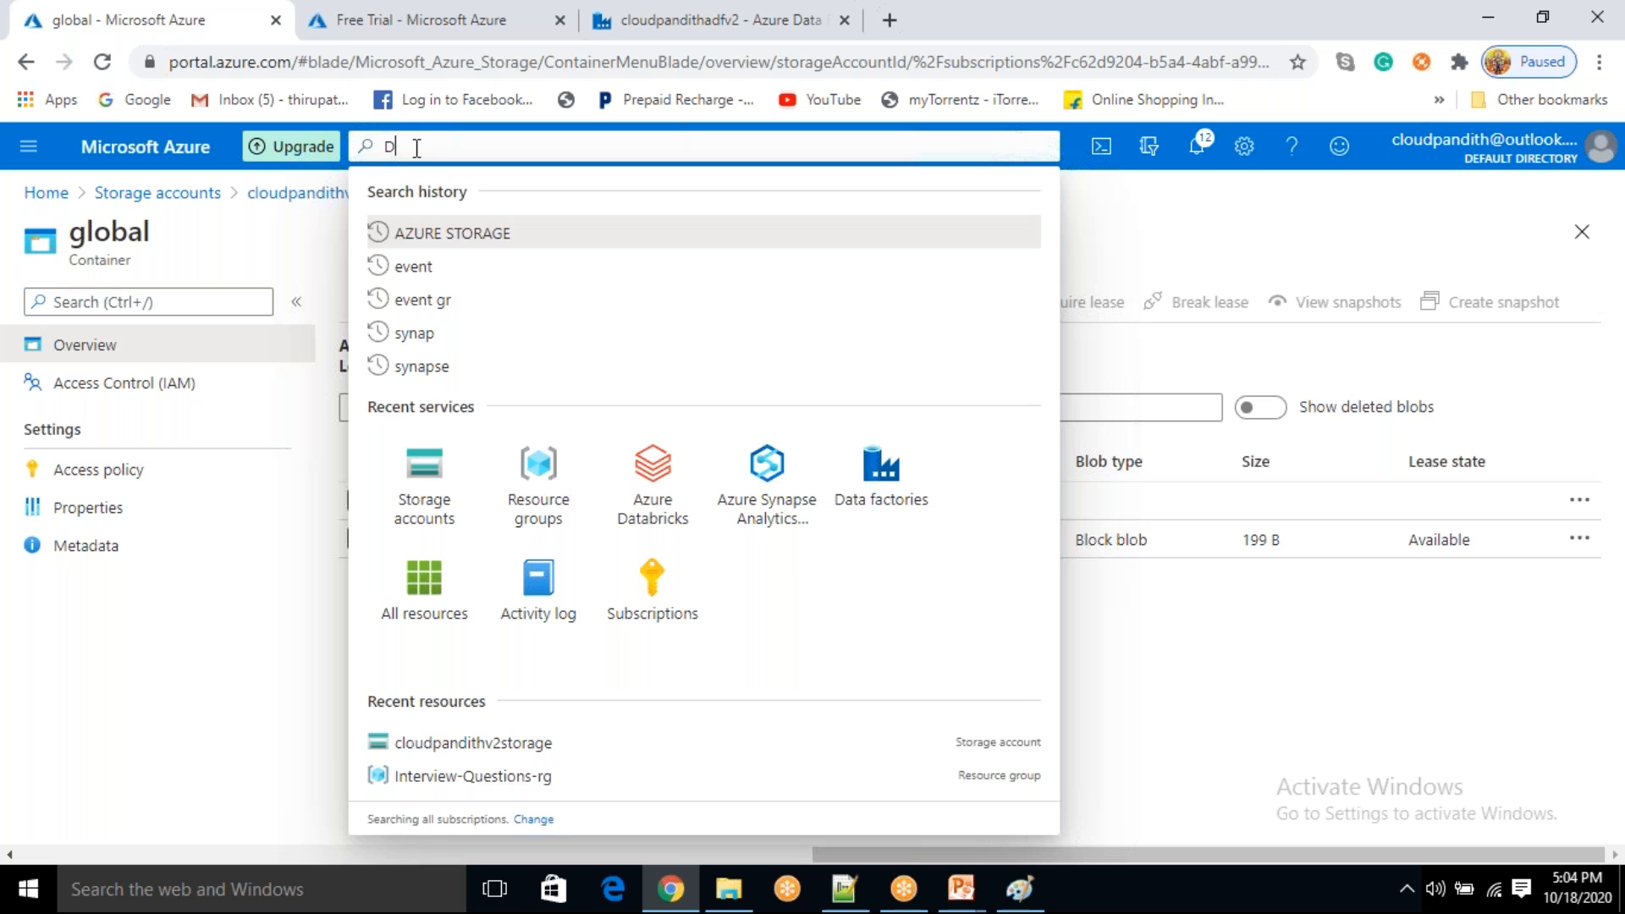
type("ata")
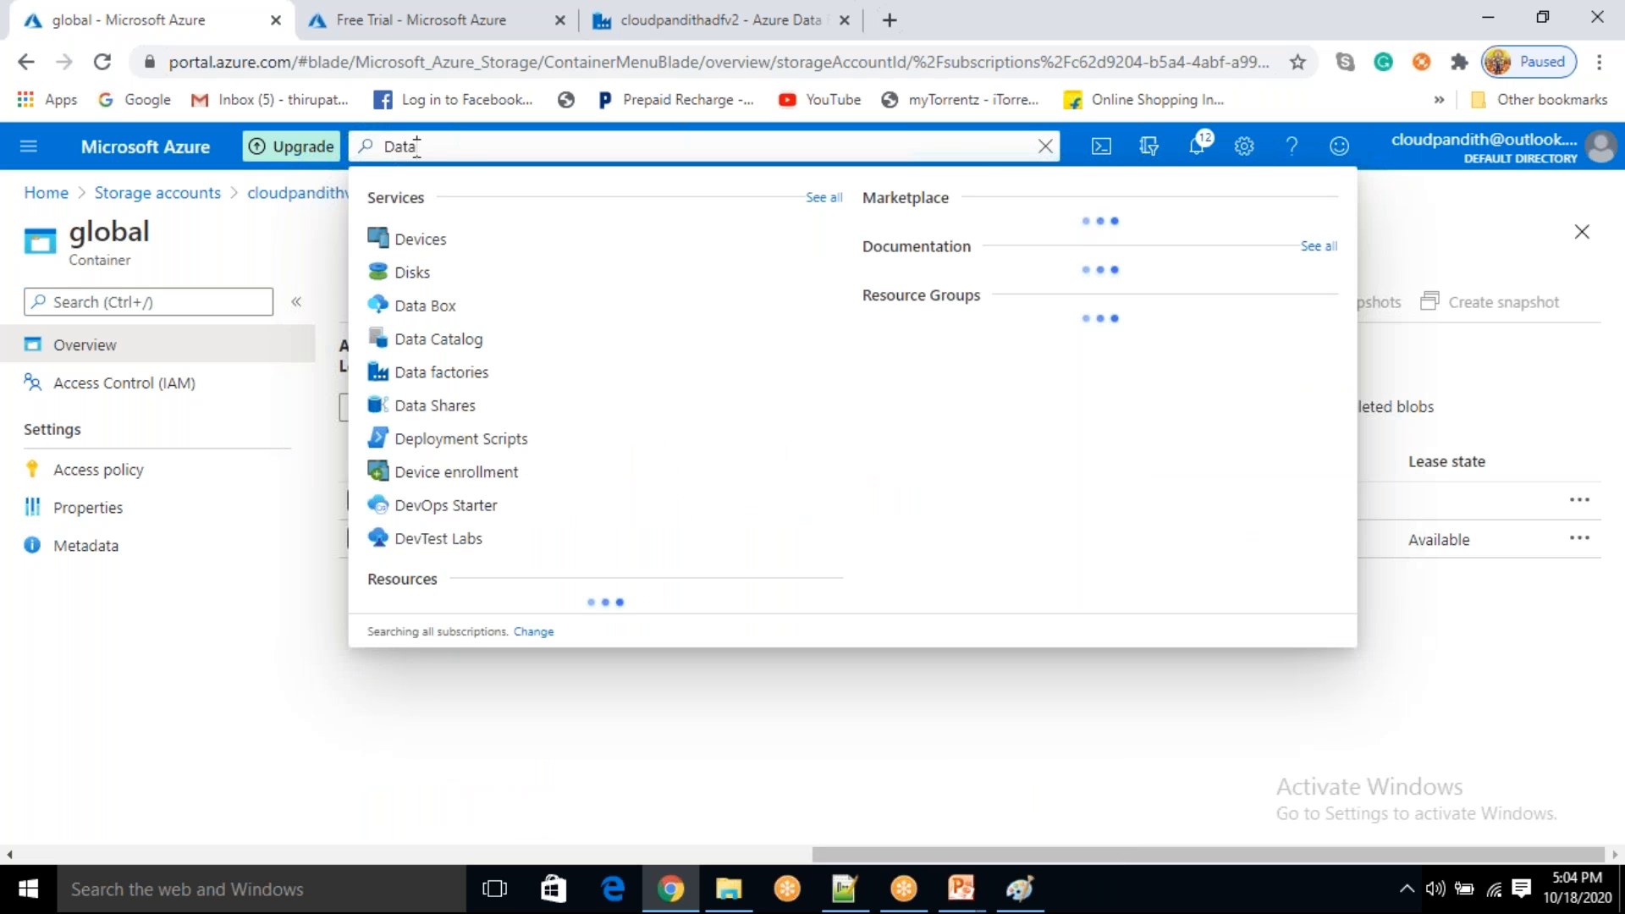
type(" Lake")
key("Escape")
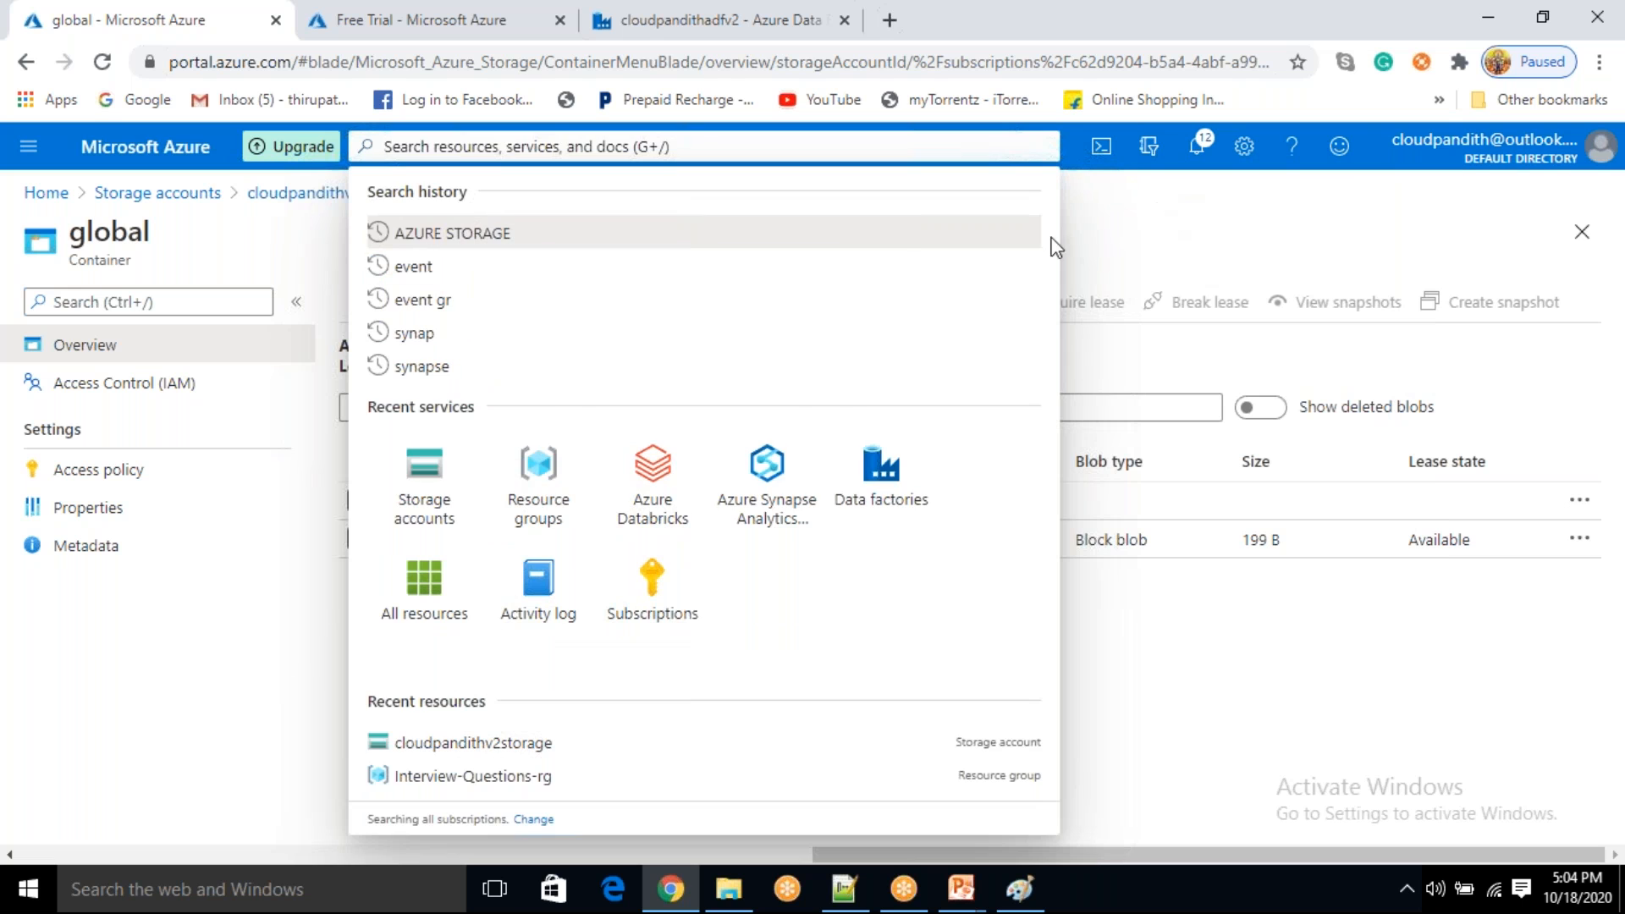
left_click(1146, 233)
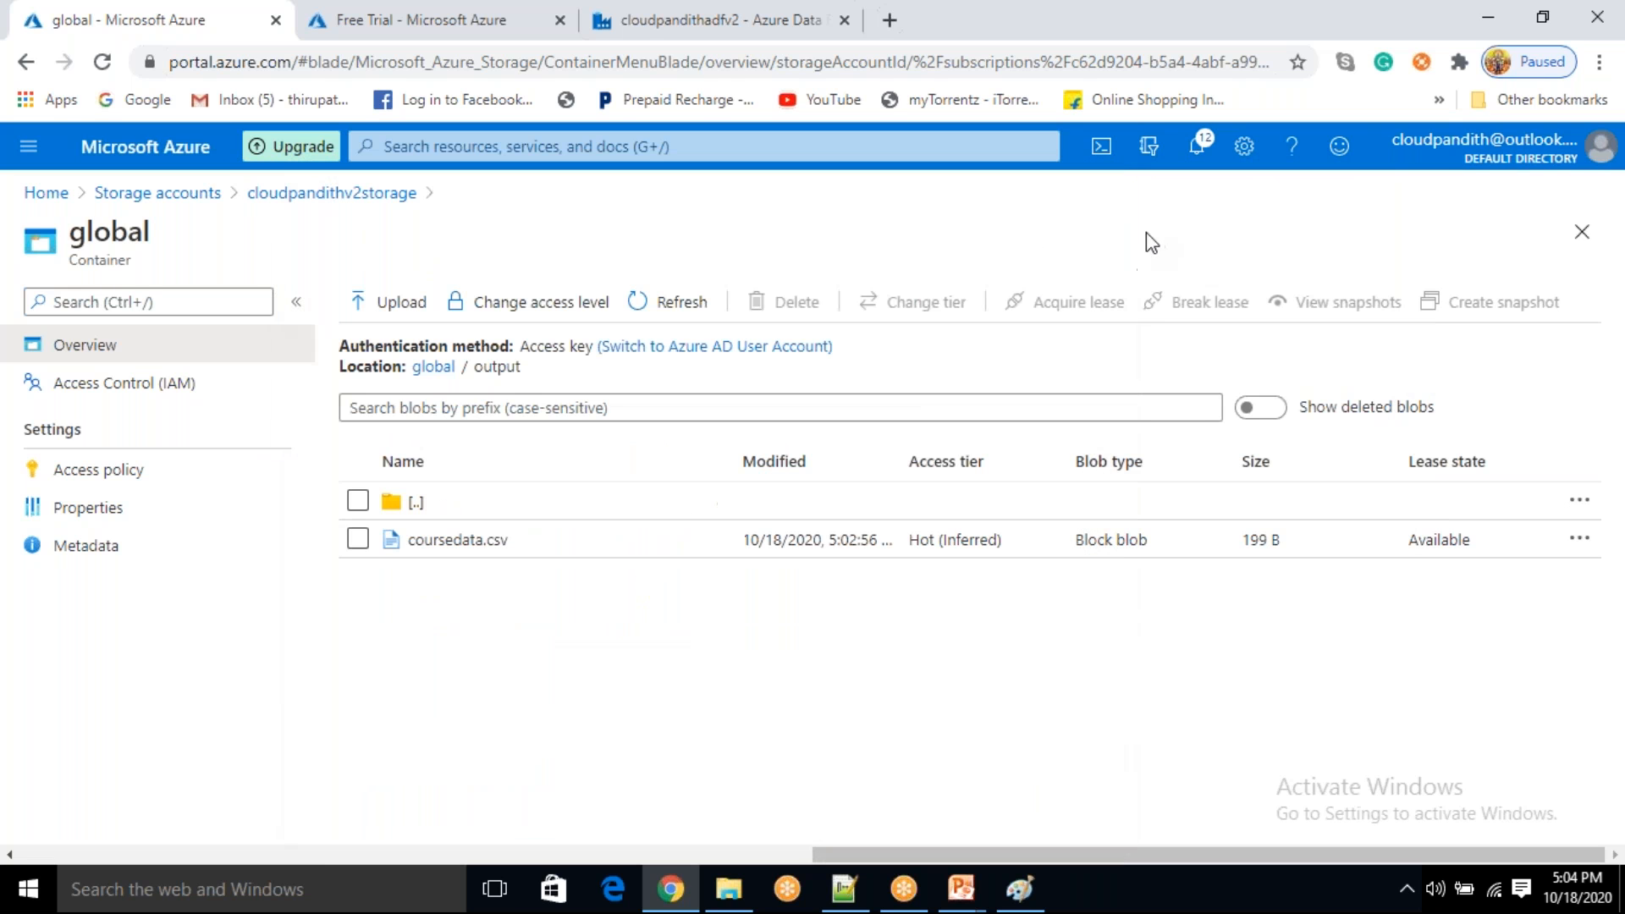
- Start creating a new storage account from the portal's storage accounts and assign it to the resource group Interview-Questions-rg
left_click(38, 194)
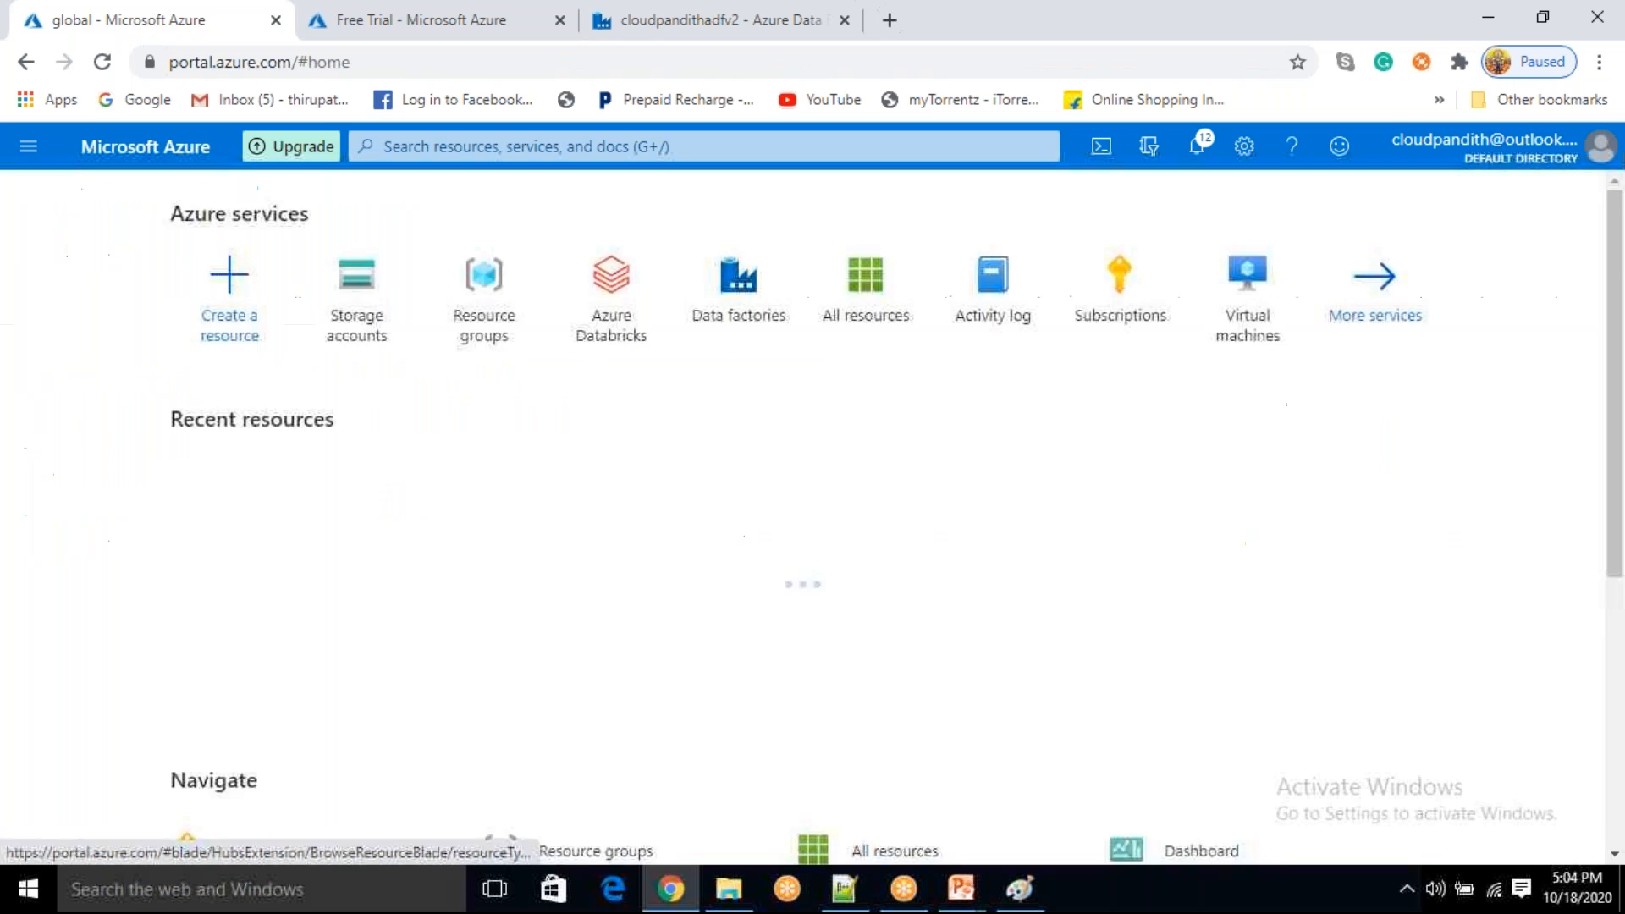
left_click(363, 319)
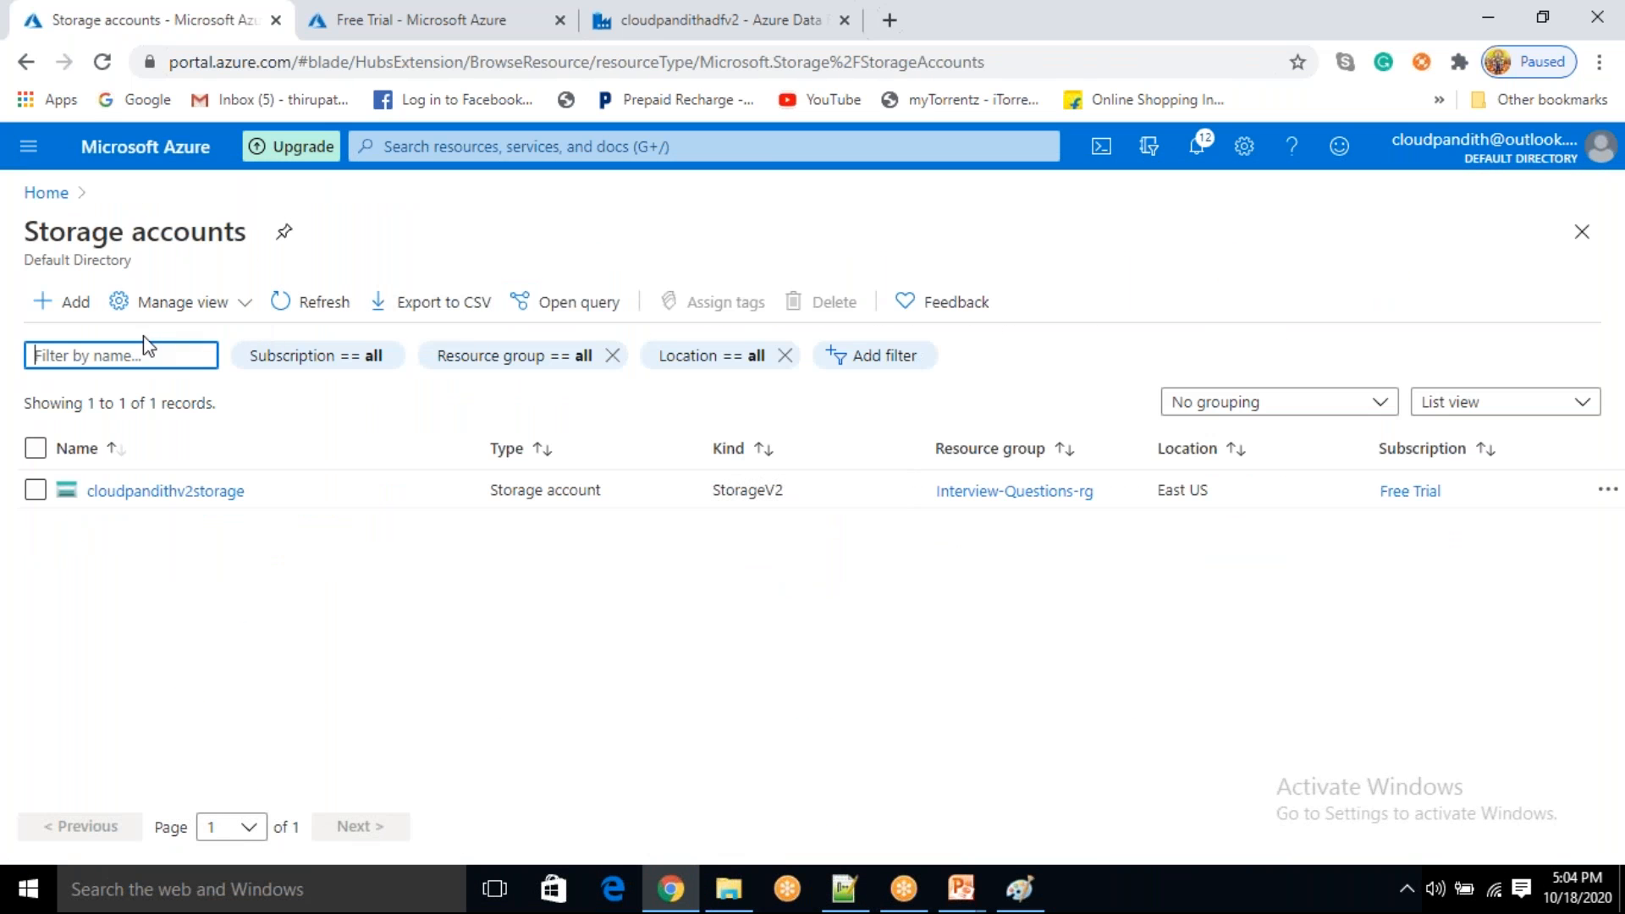
left_click(77, 305)
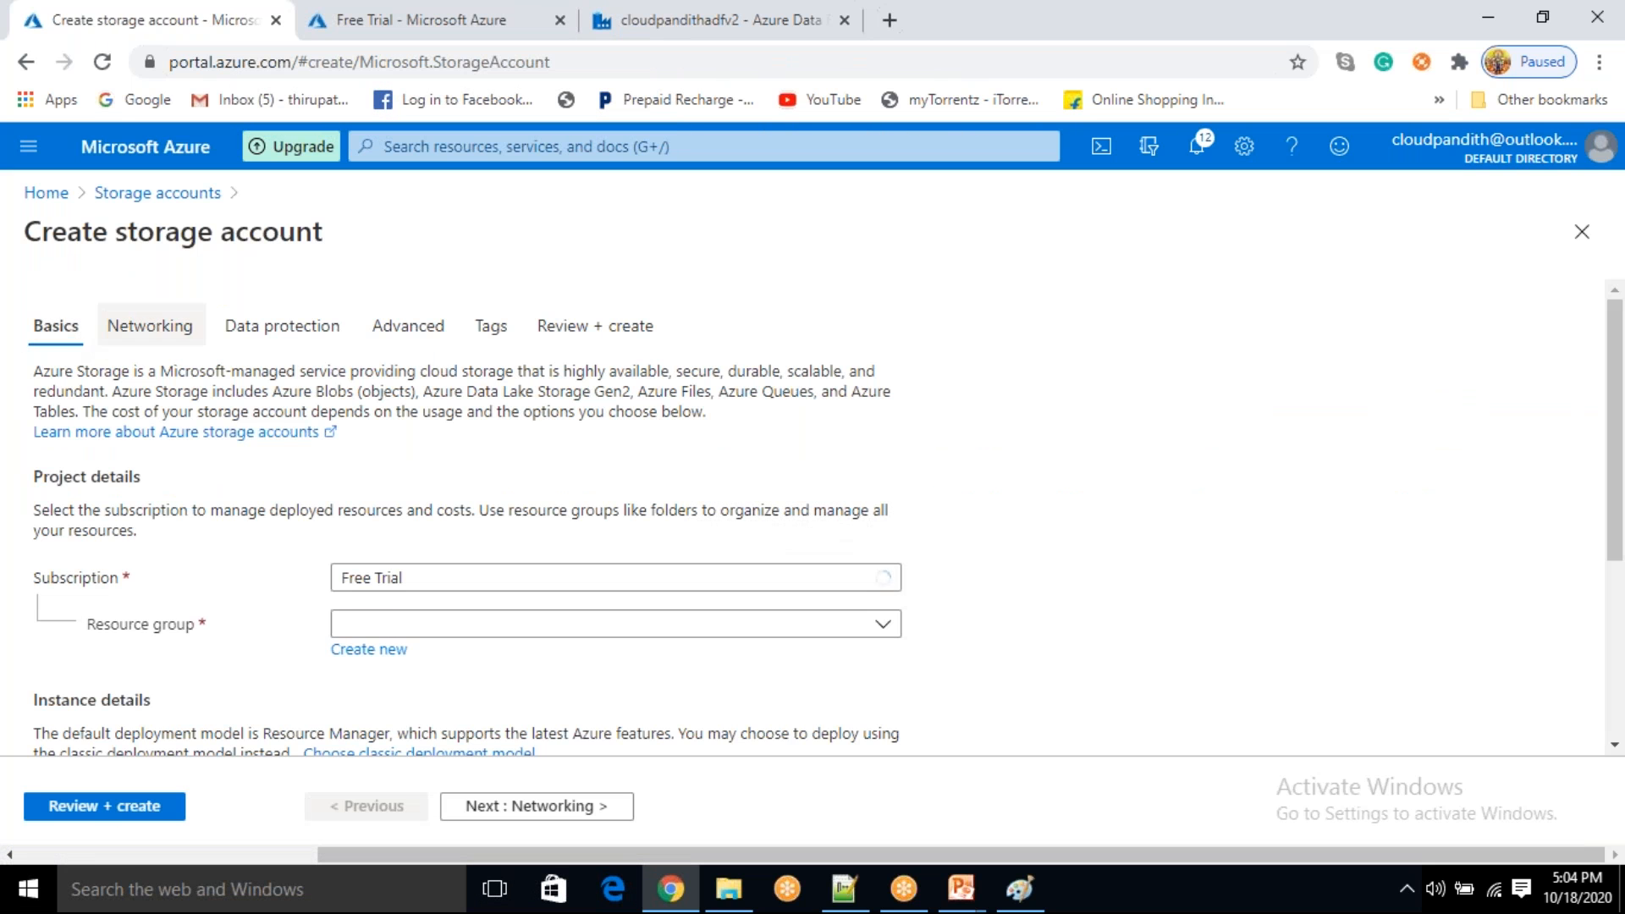
left_click(414, 628)
left_click(426, 714)
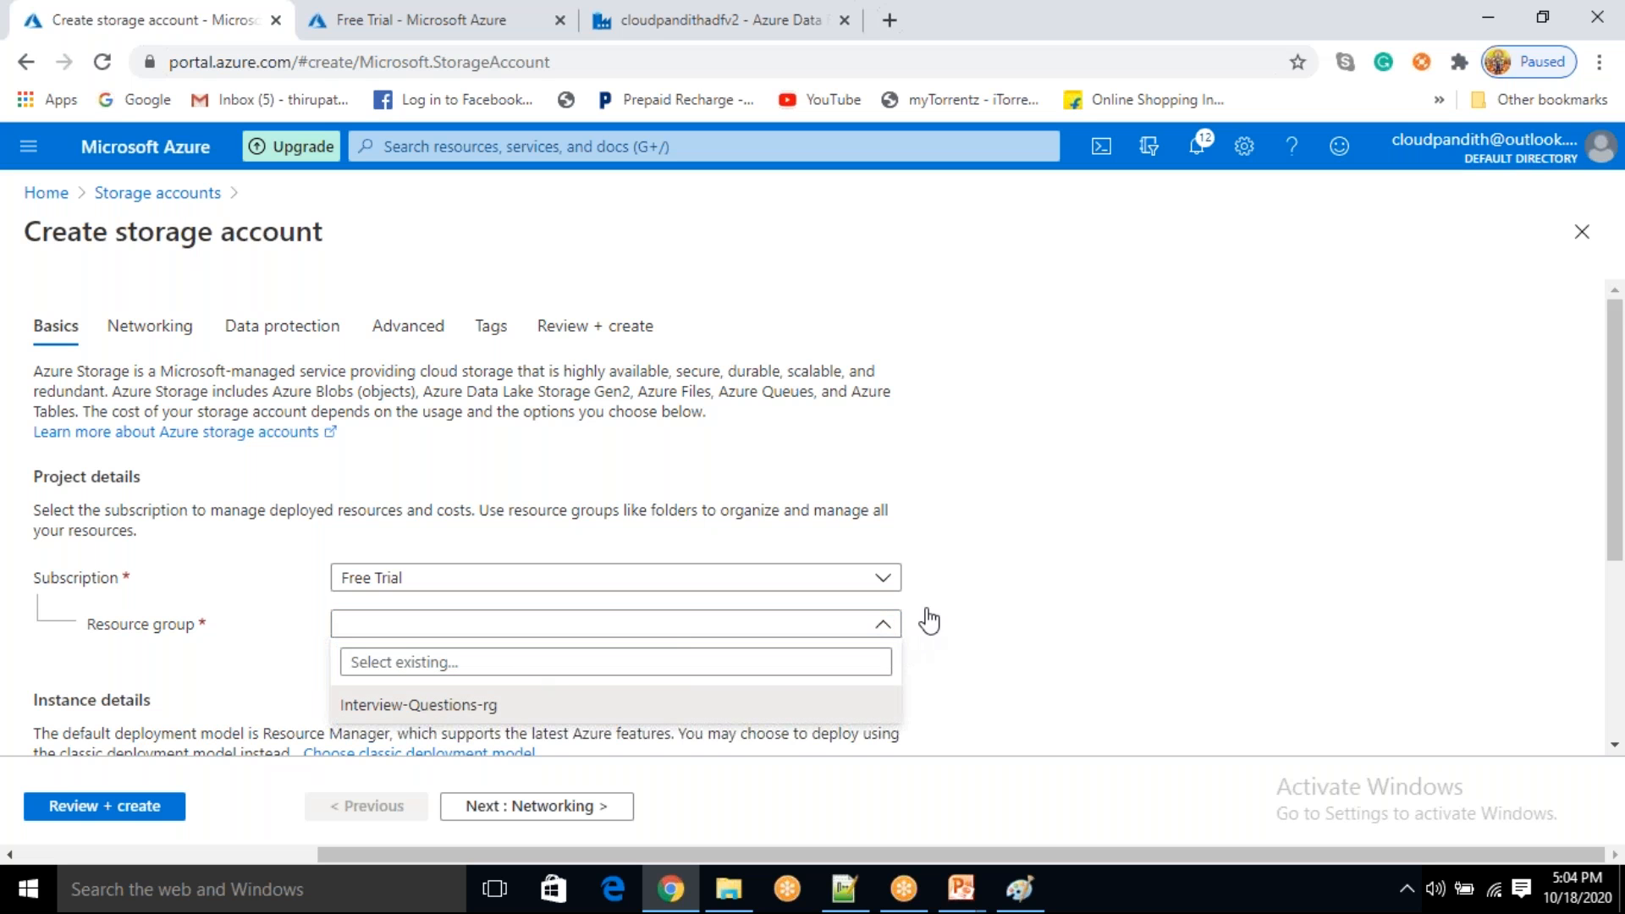
- Name the new storage account cloudpandithadlsgen2
scroll(484, 586, "down", 3)
left_click(474, 580)
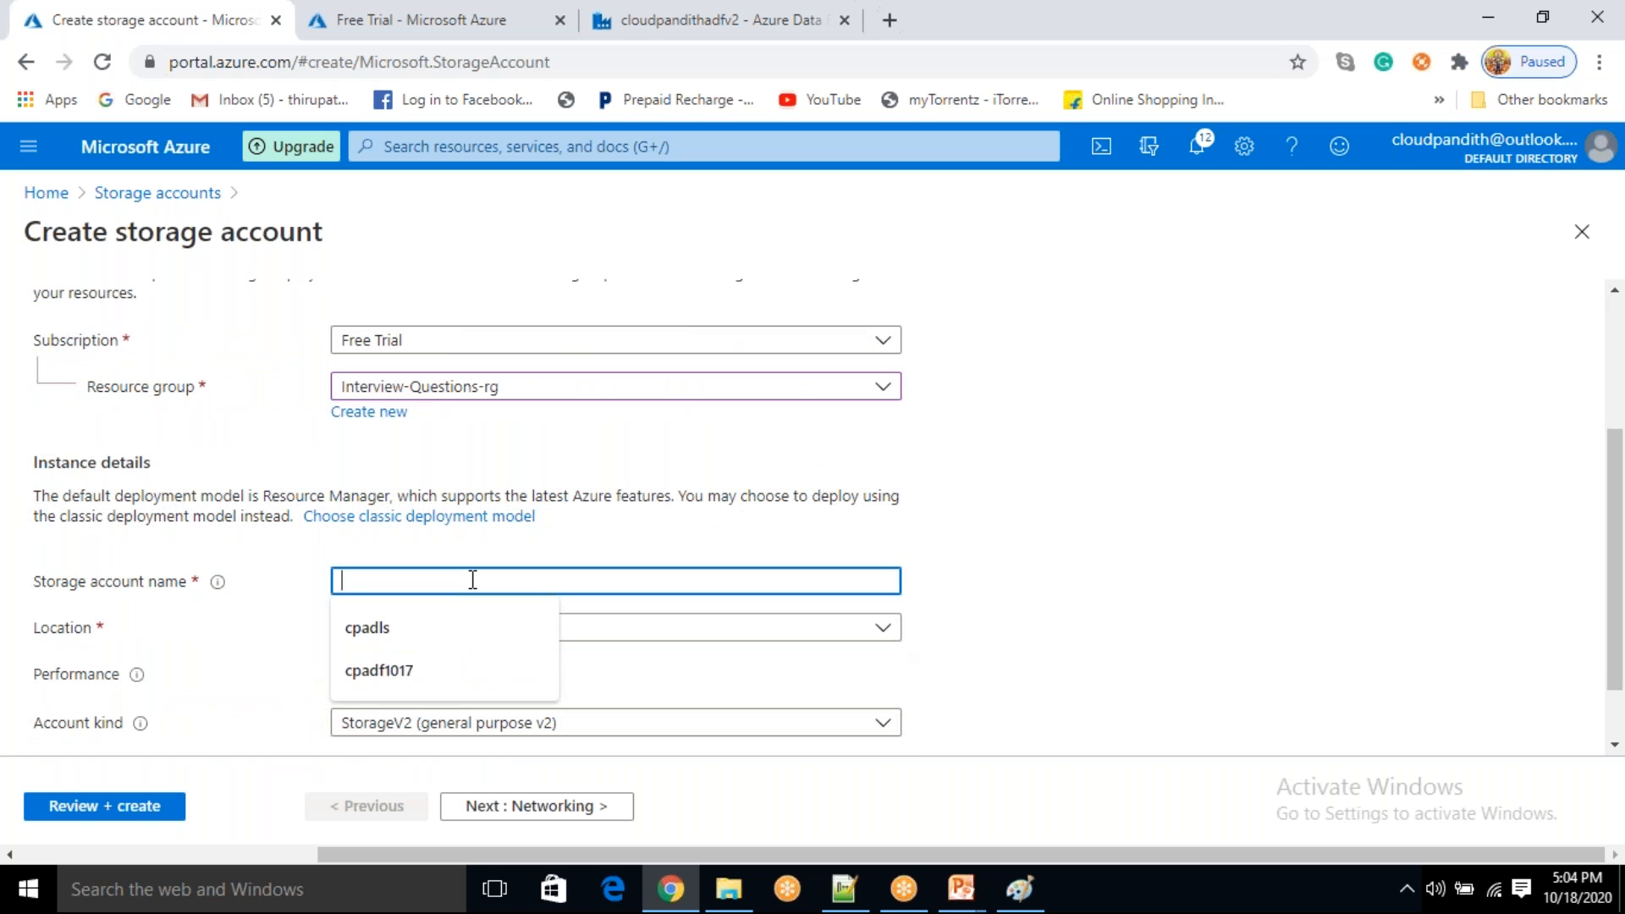
type("cloudpand")
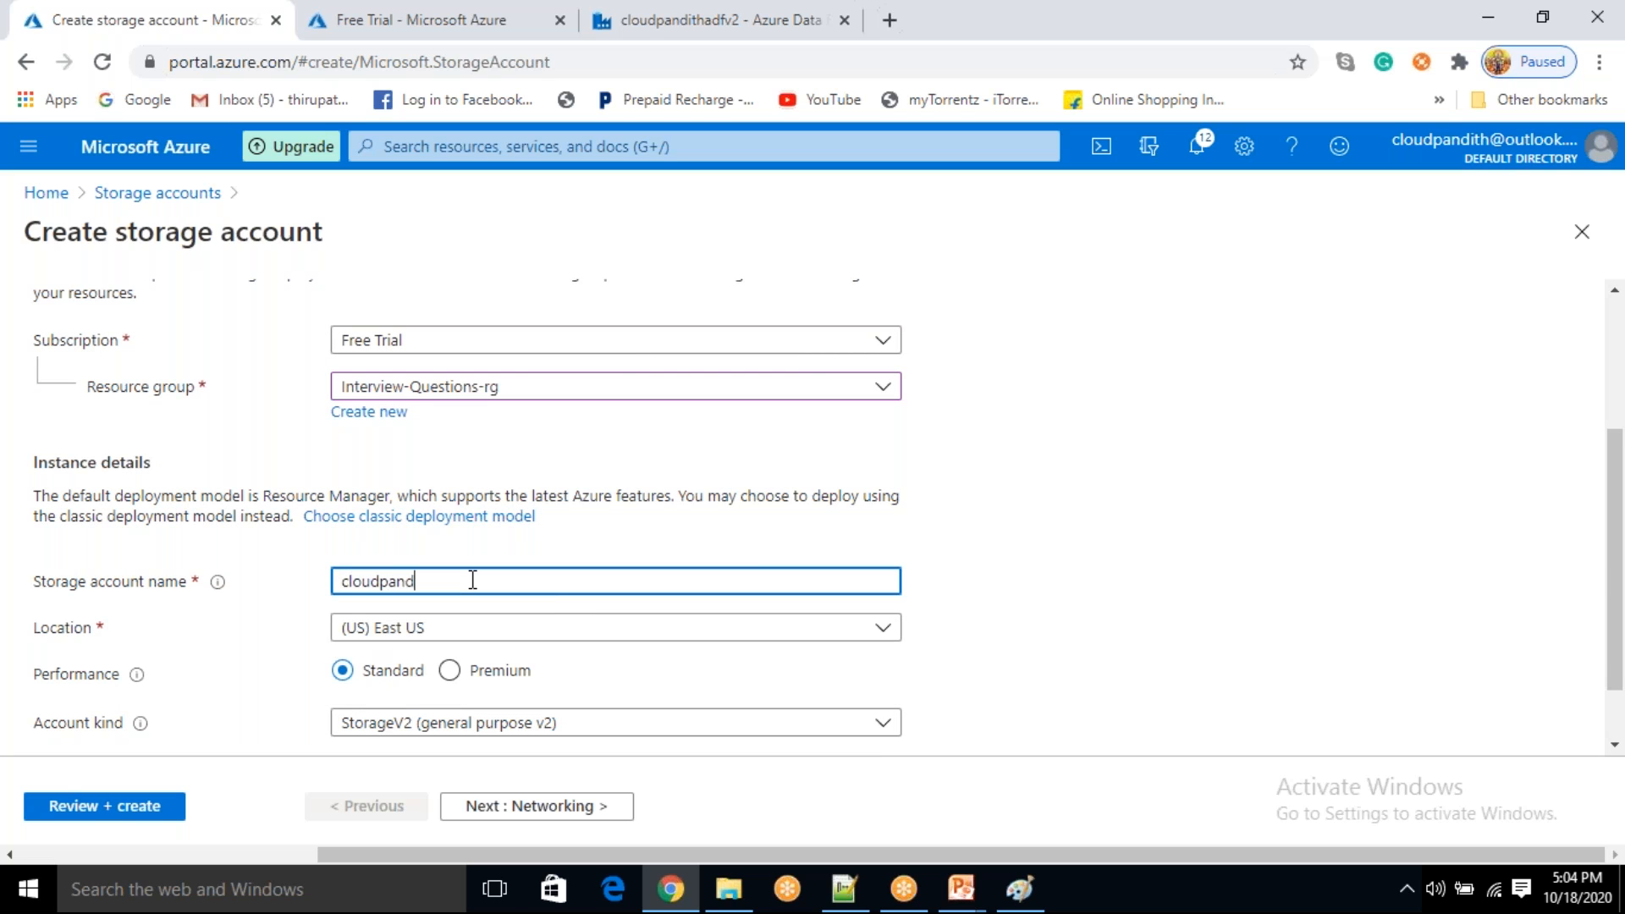
type("ithadlsgen2")
scroll(472, 582, "down", 1)
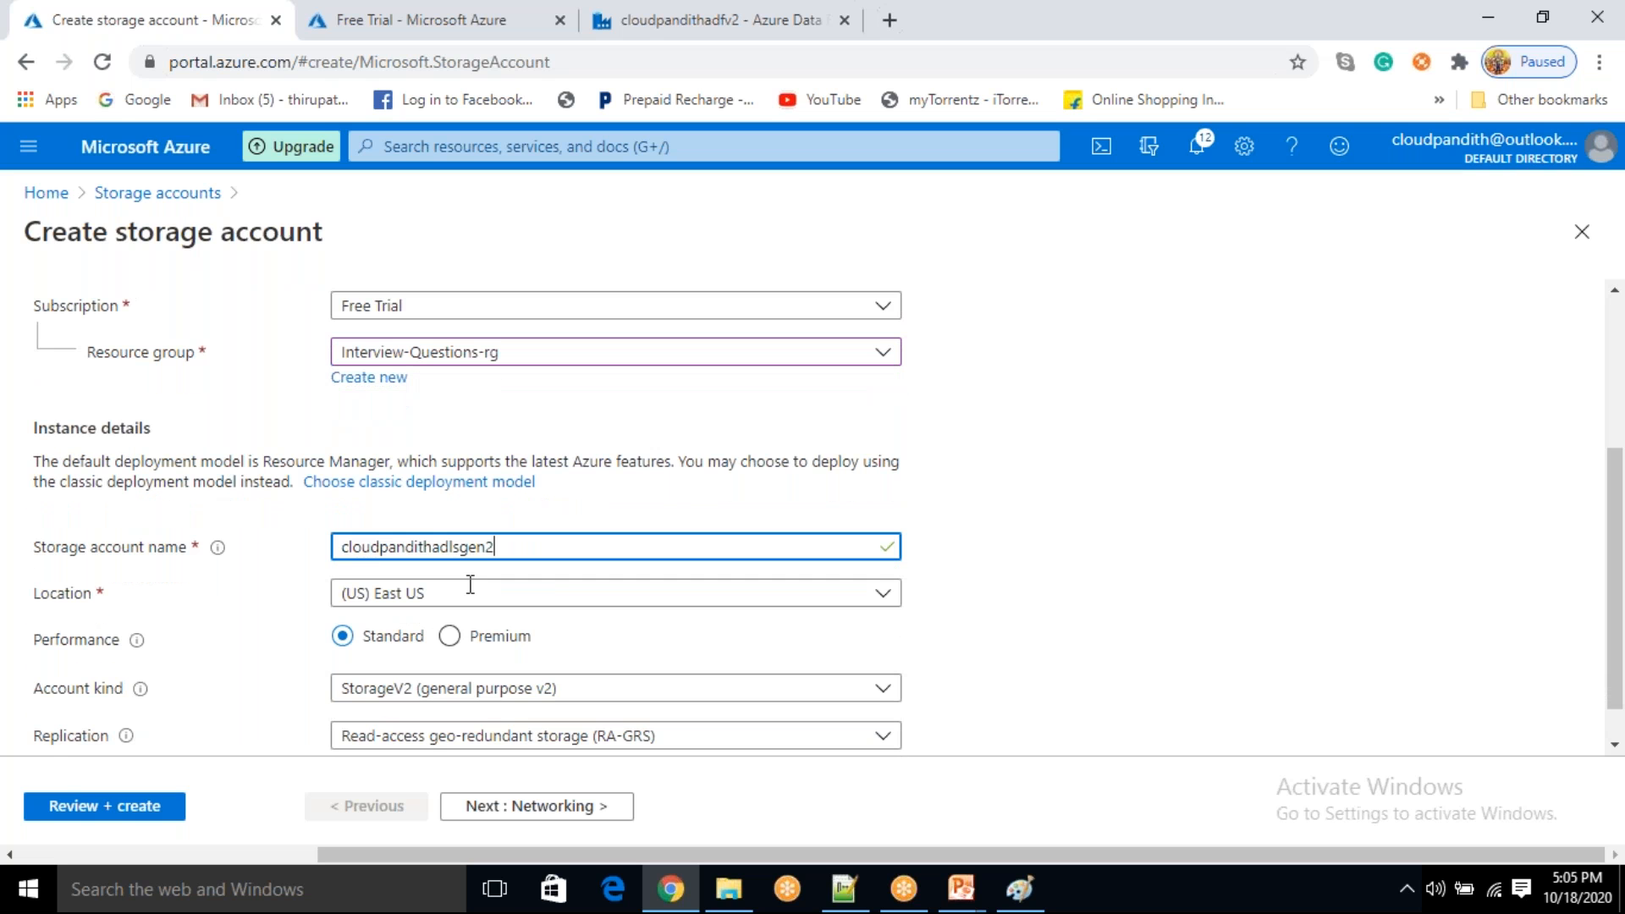
- Keep the default basics, networking and data protection settings and enable the Data Lake Storage Gen2 hierarchical namespace for the new storage account
scroll(470, 584, "down", 1)
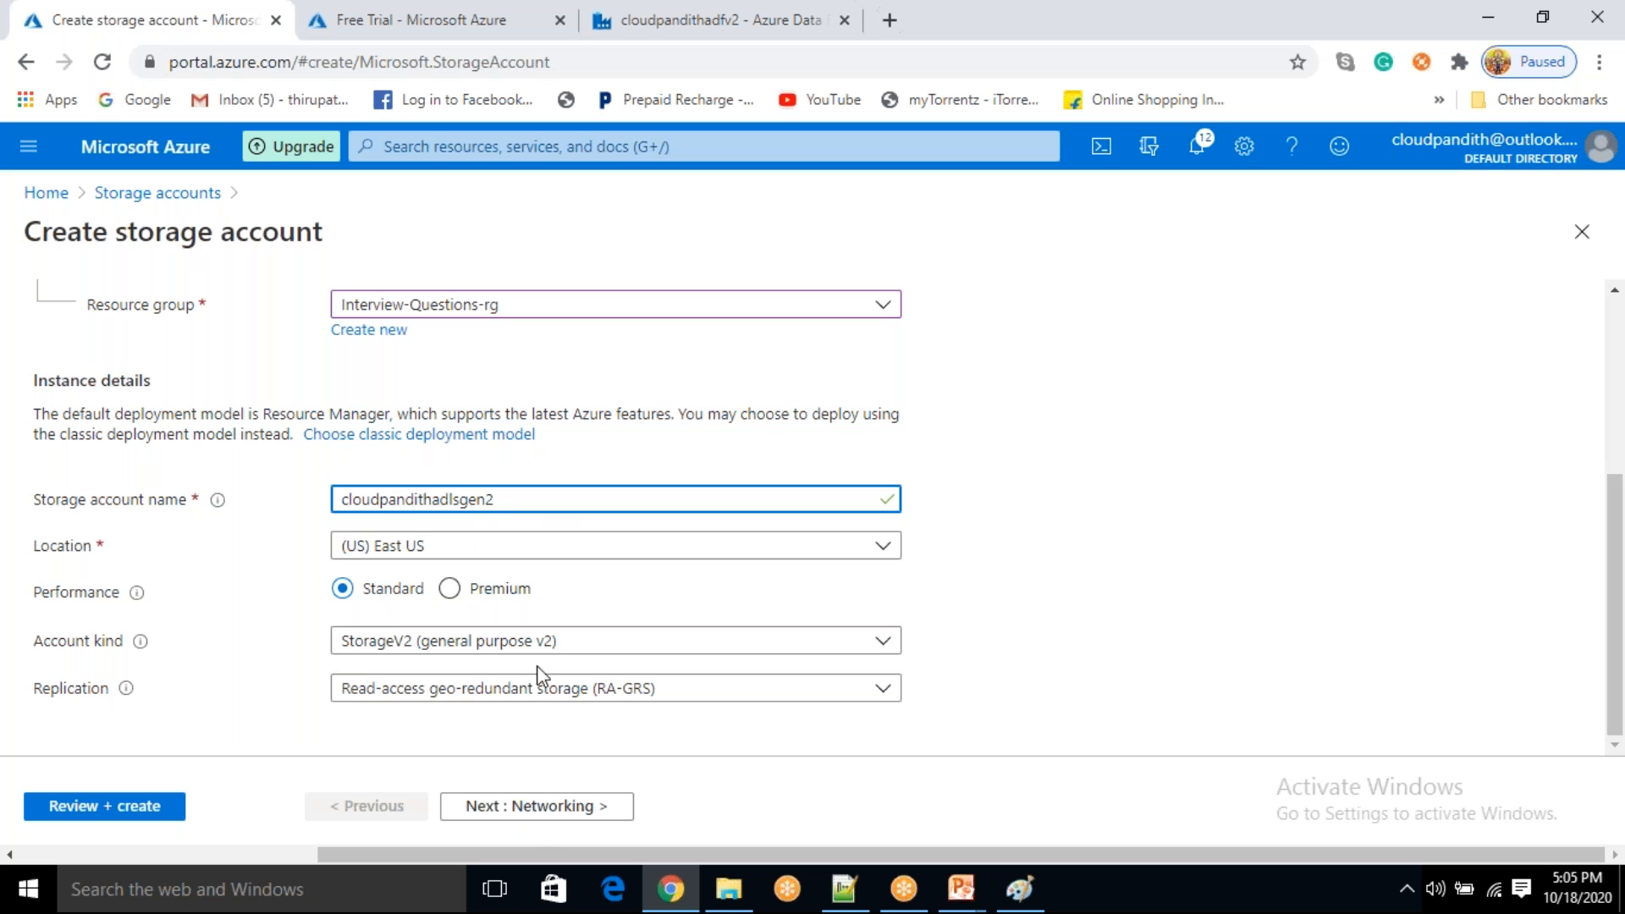
left_click(562, 814)
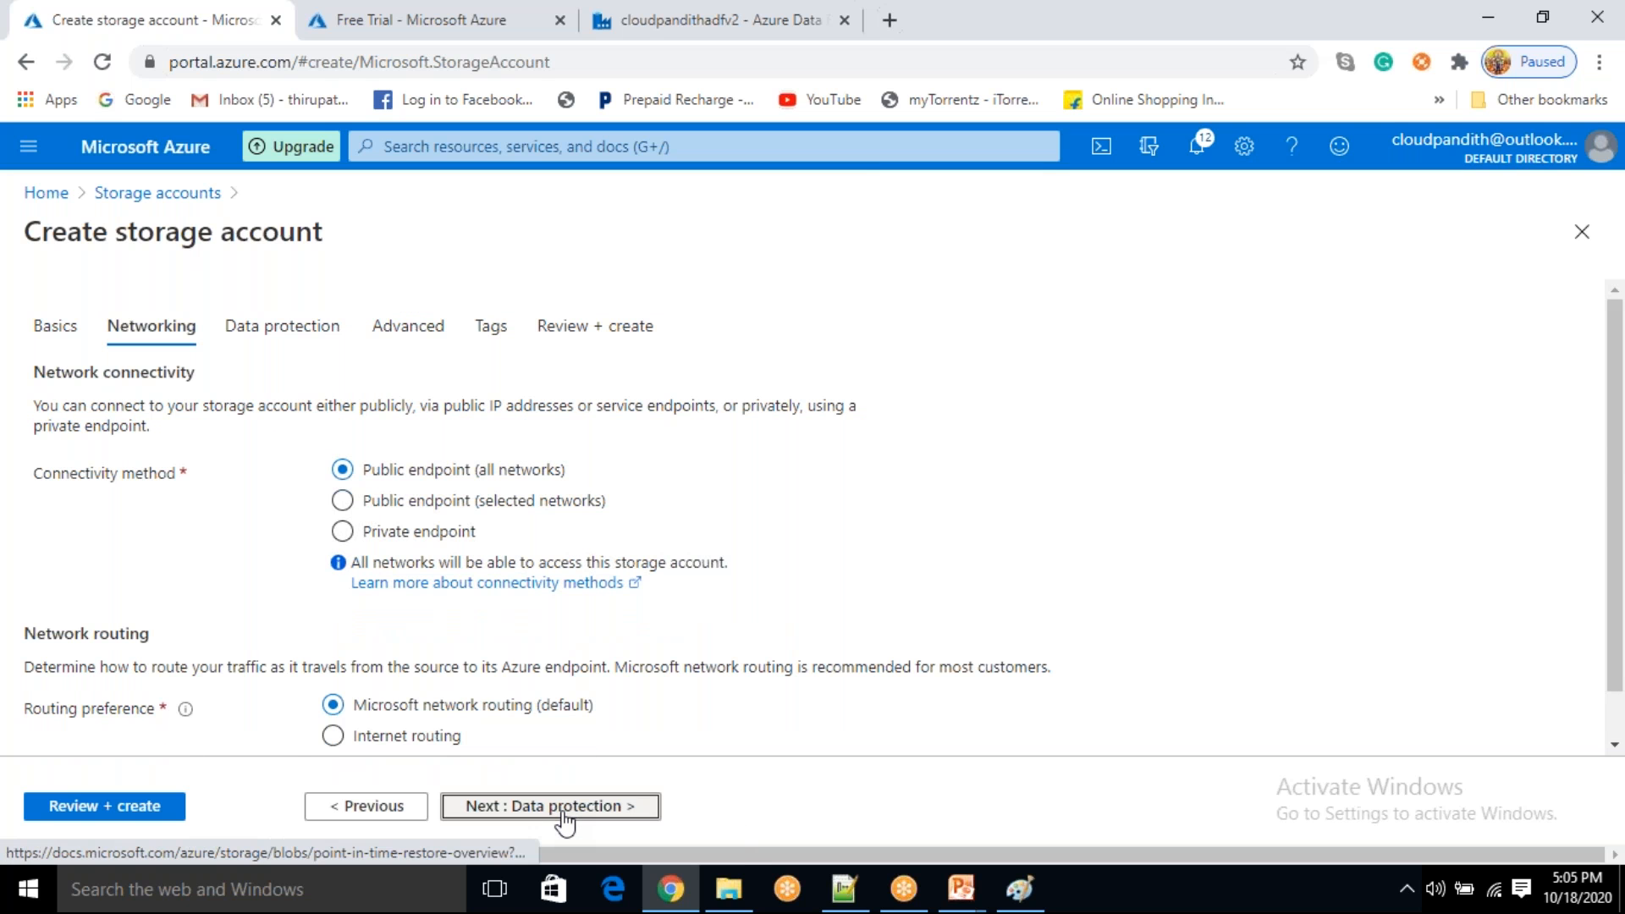
left_click(562, 808)
left_click(562, 809)
scroll(566, 613, "down", 4)
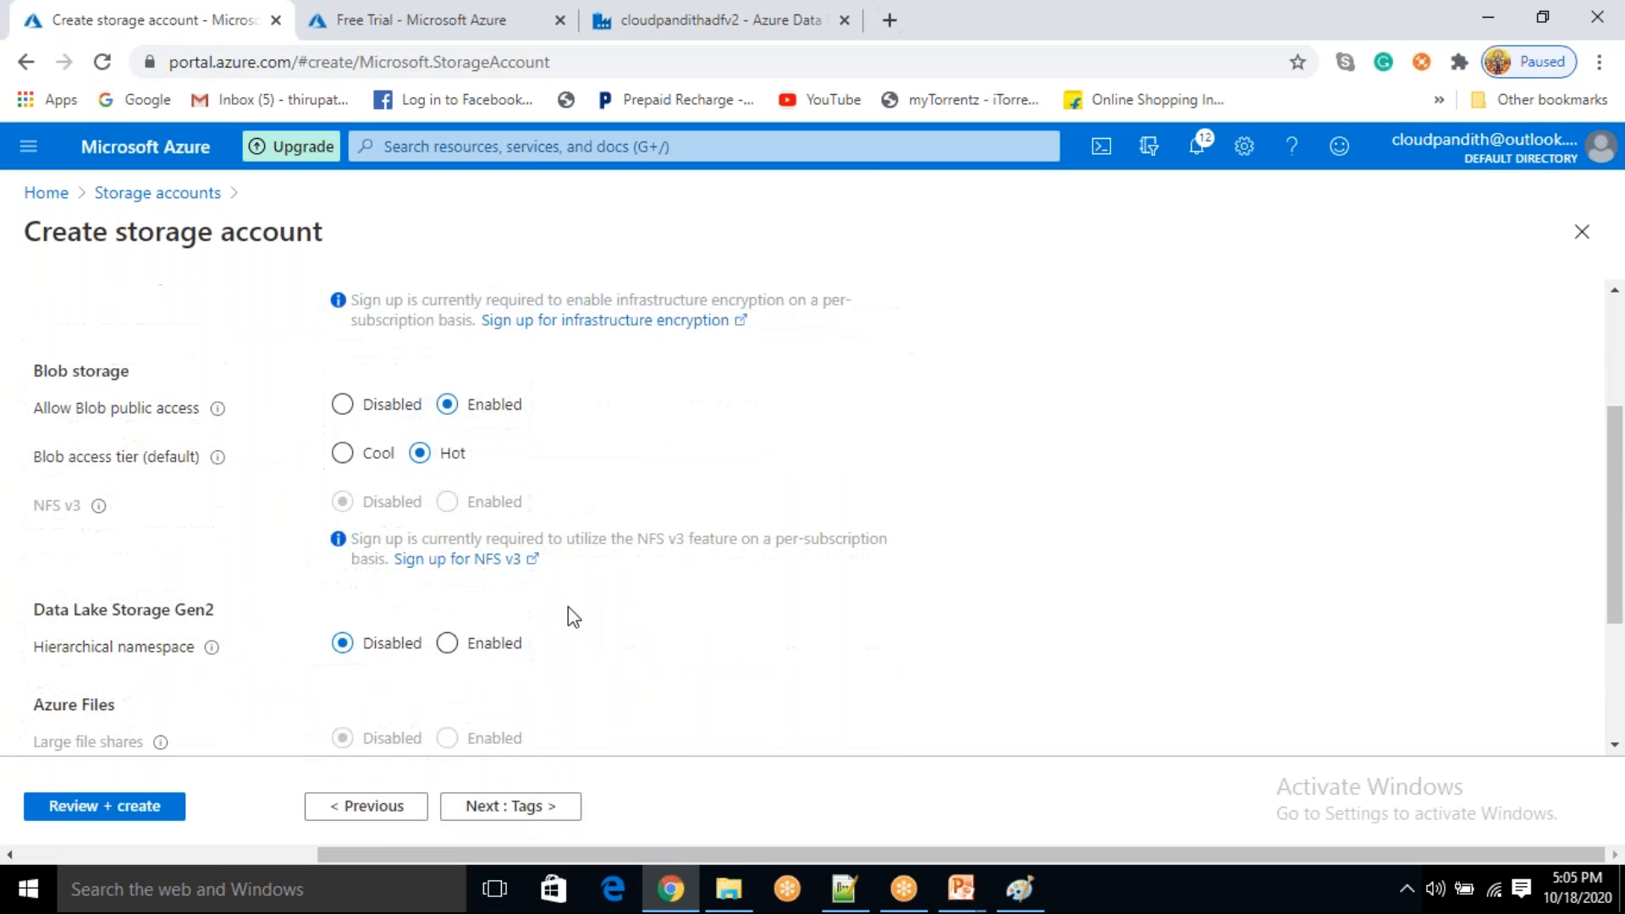
left_click(447, 524)
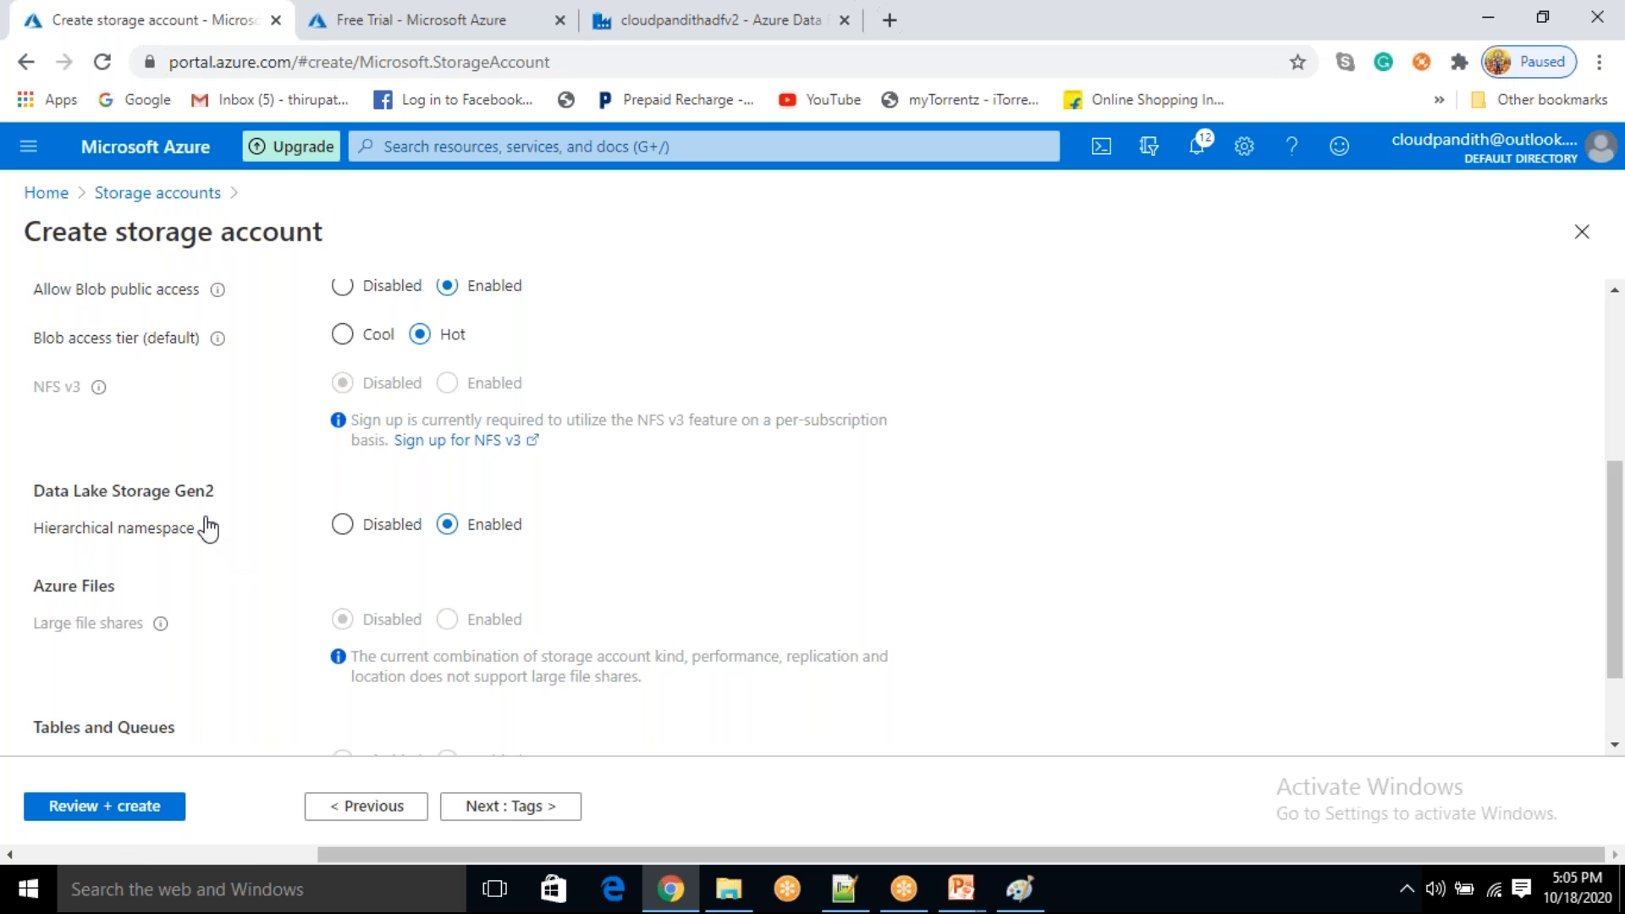
- Go back through the earlier settings, validate the storage account configuration and create the account
left_click(377, 807)
left_click(377, 806)
left_click(377, 807)
scroll(366, 726, "down", 3)
left_click(40, 810)
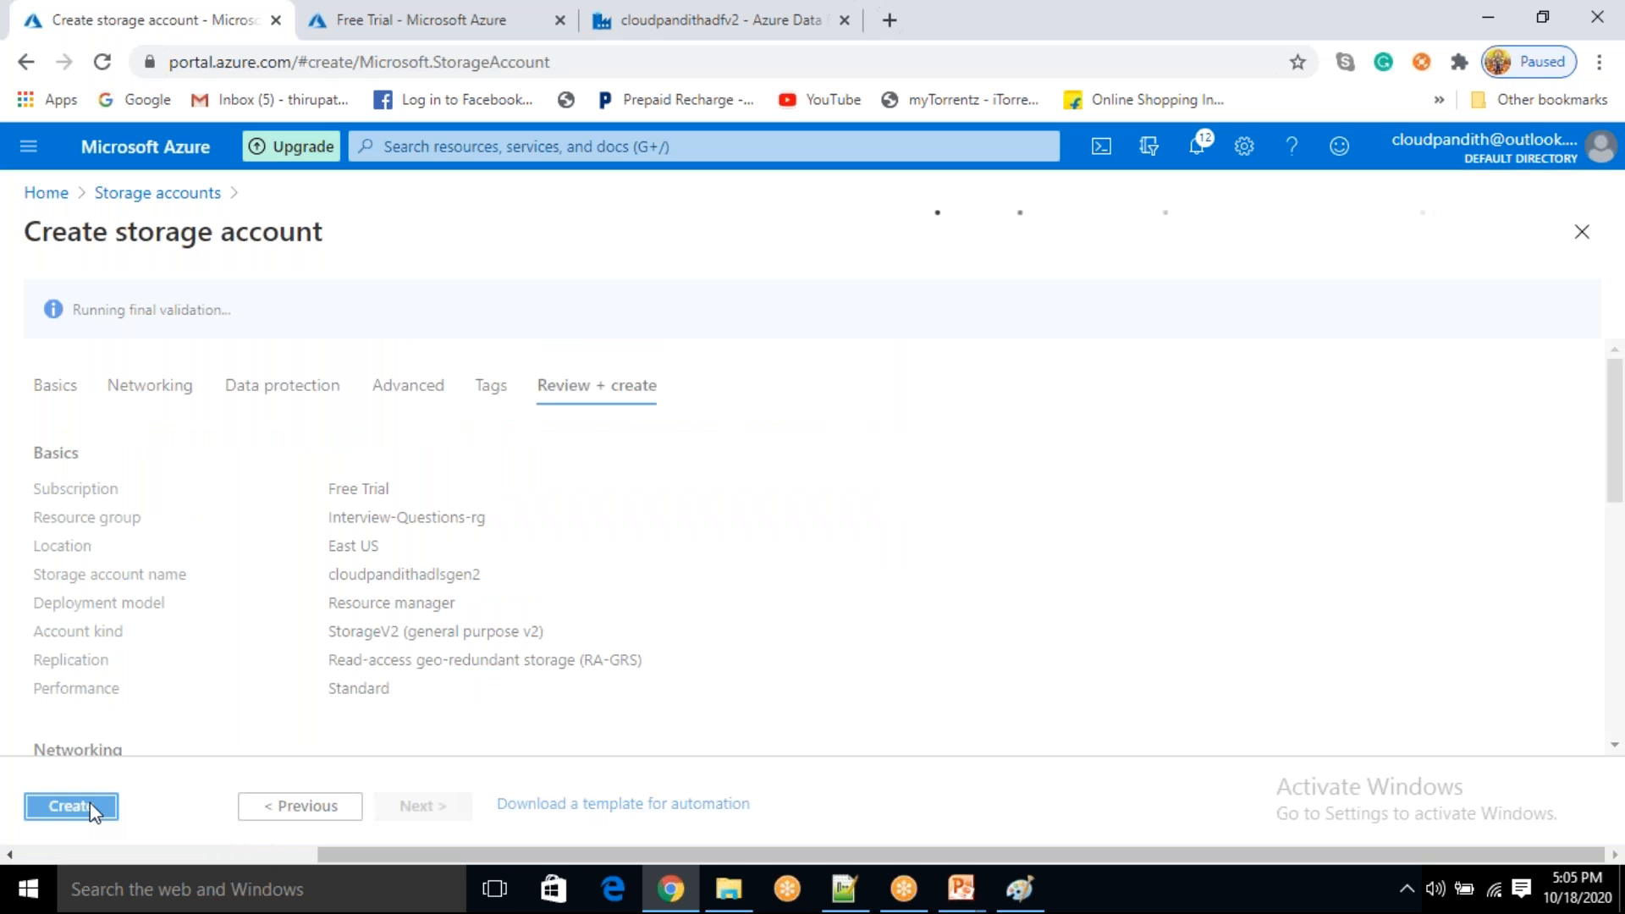
left_click(71, 805)
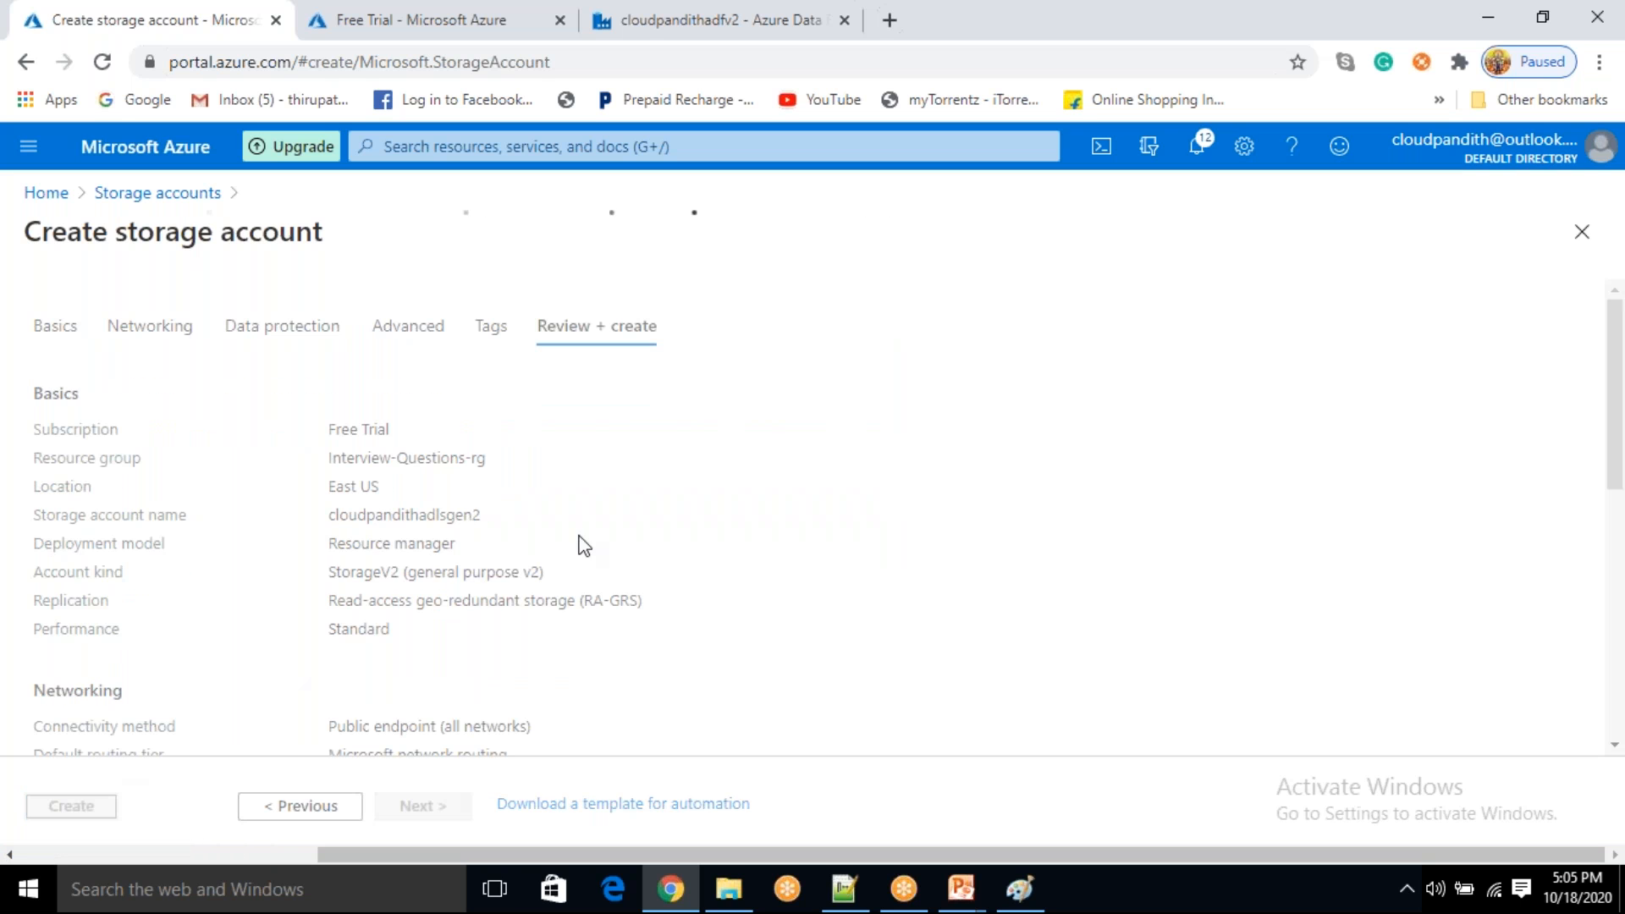
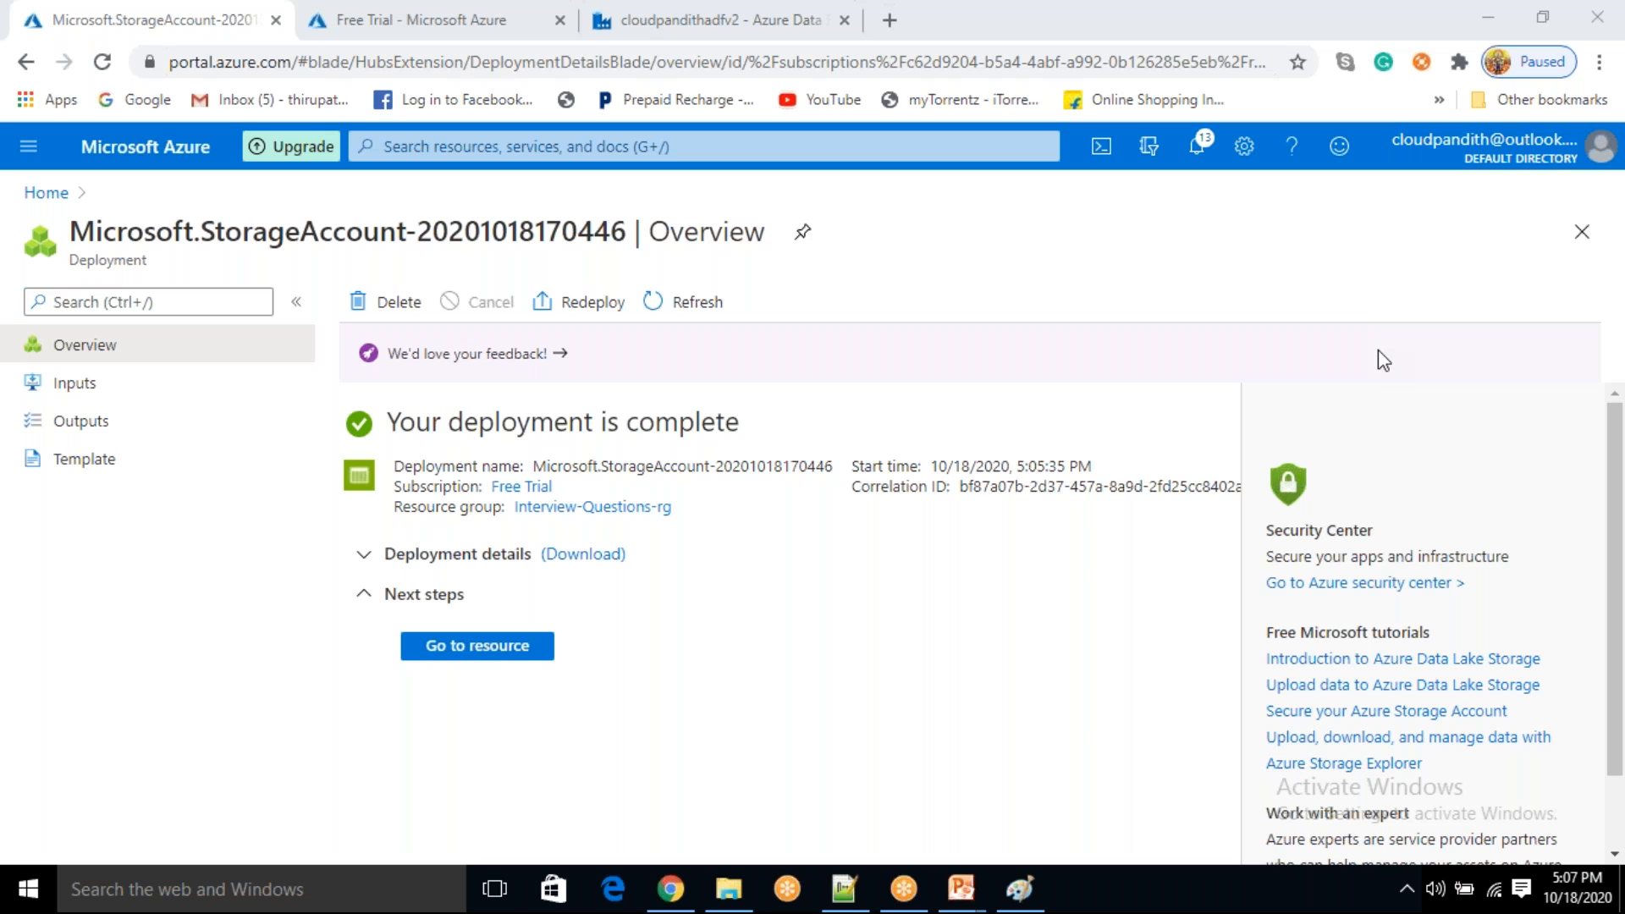
- Open the deployed cloudpandithadlsgen2 account's containers and create a container named global
left_click(1169, 487)
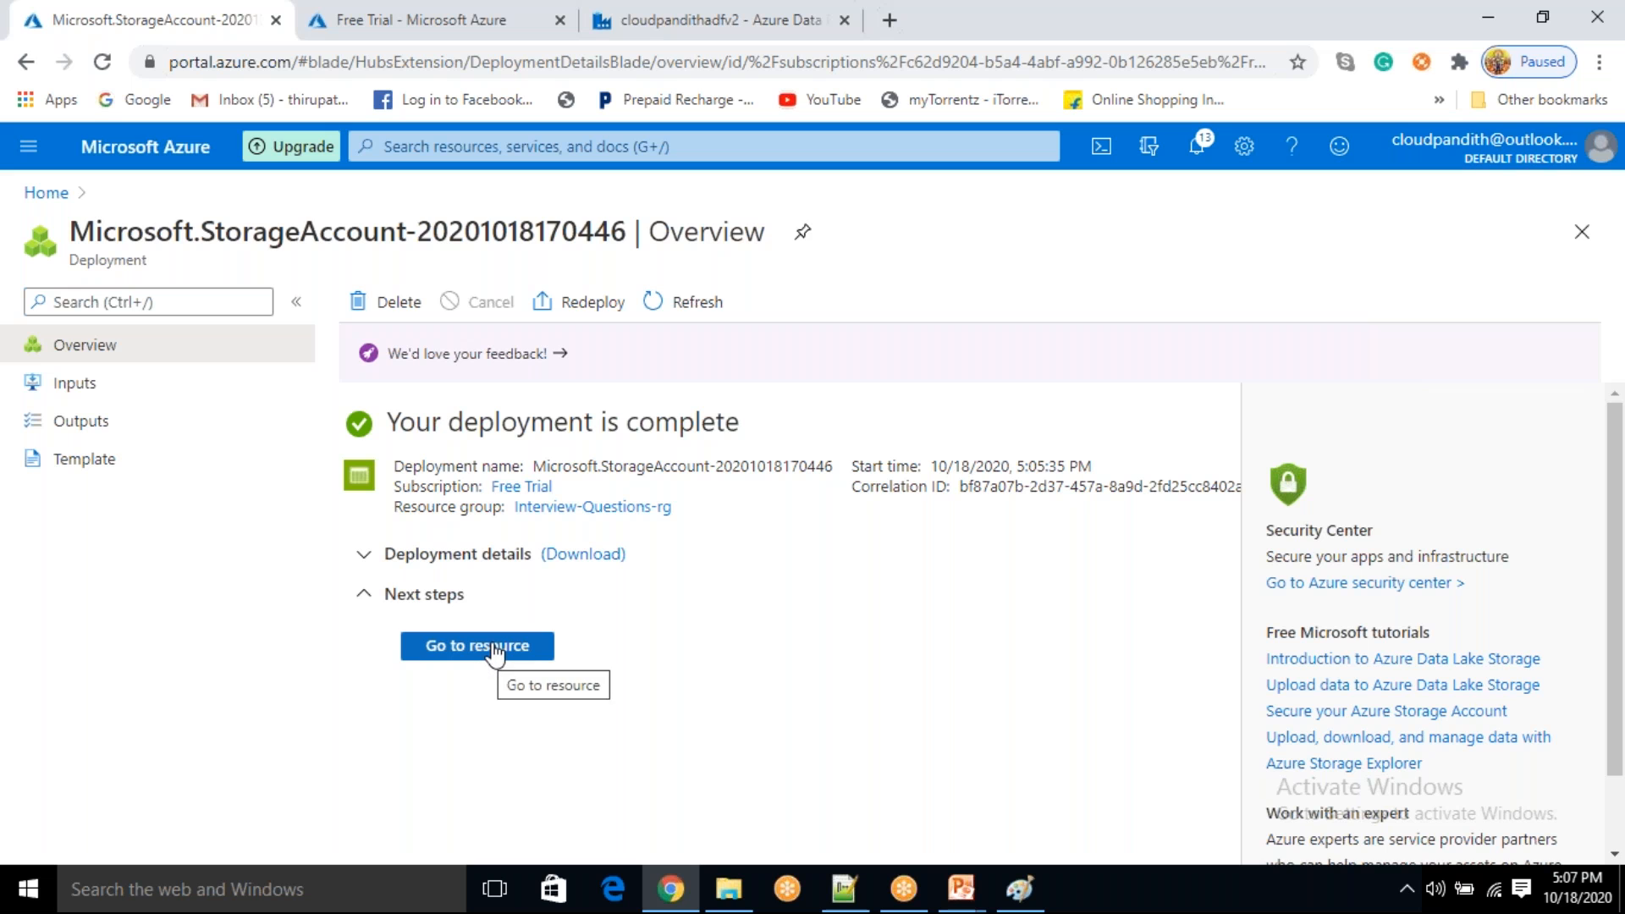
left_click(495, 653)
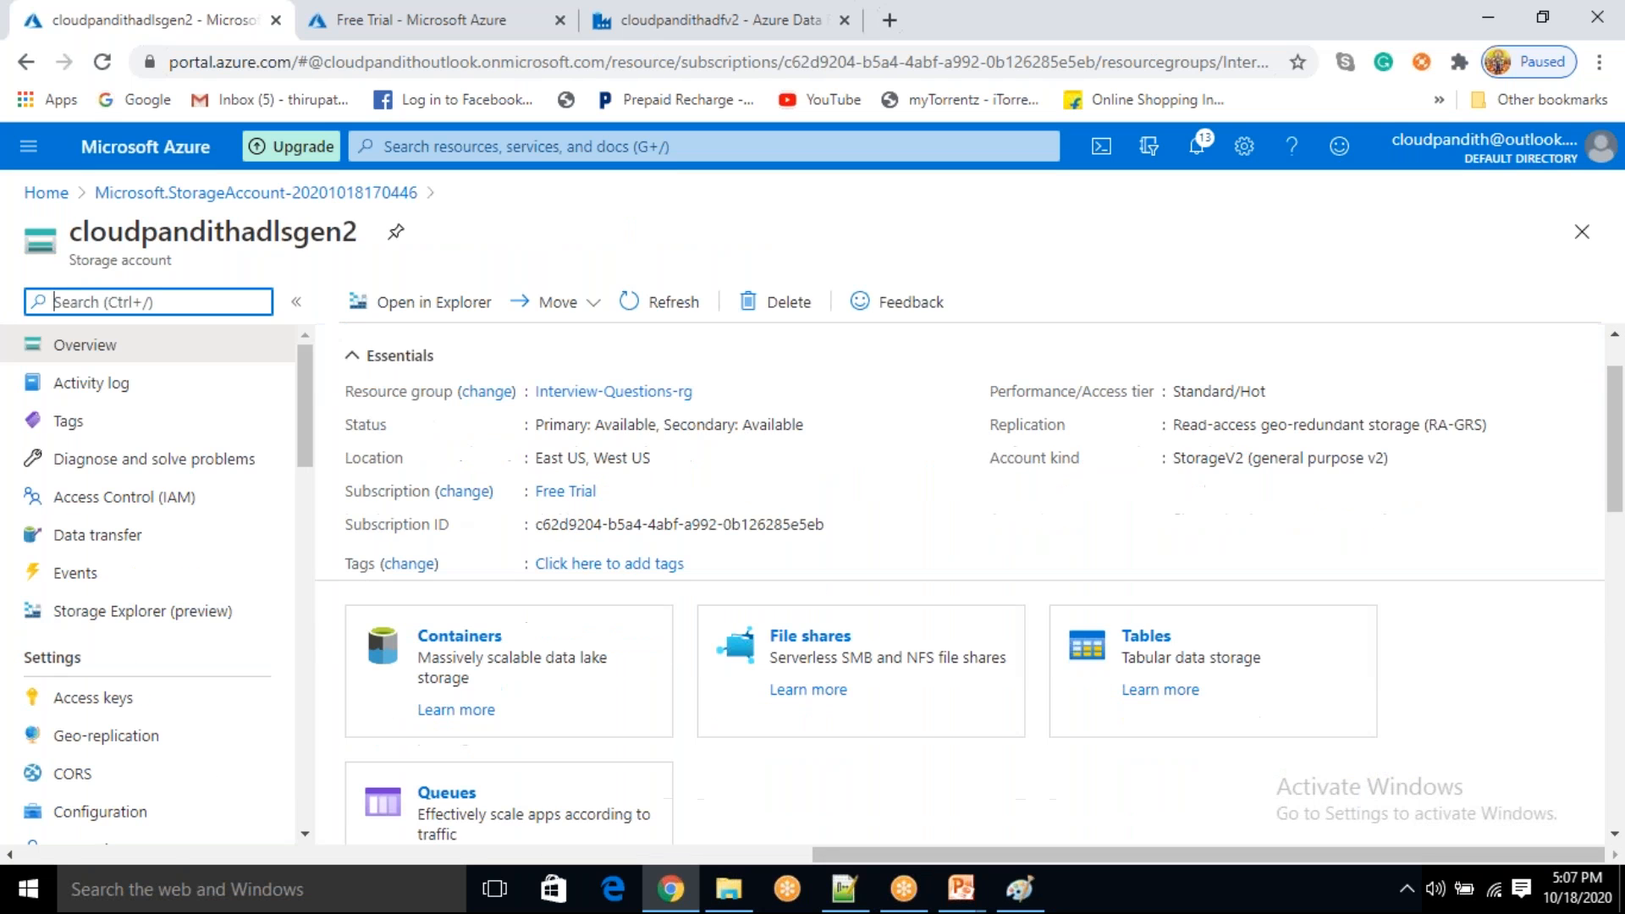
scroll(470, 618, "down", 1)
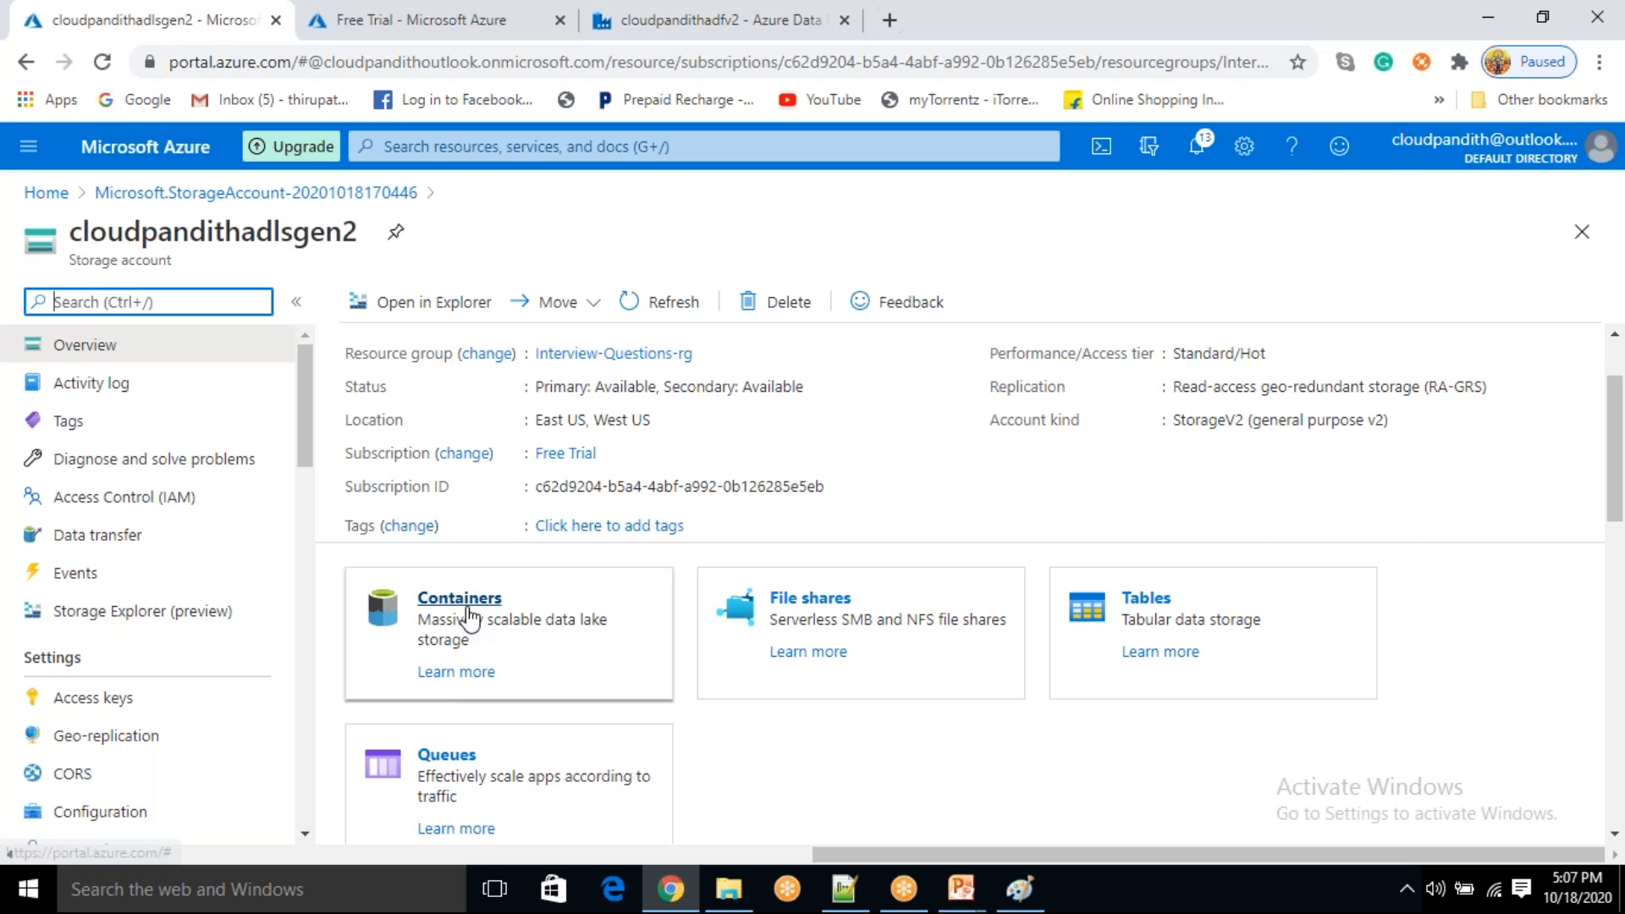
left_click(448, 604)
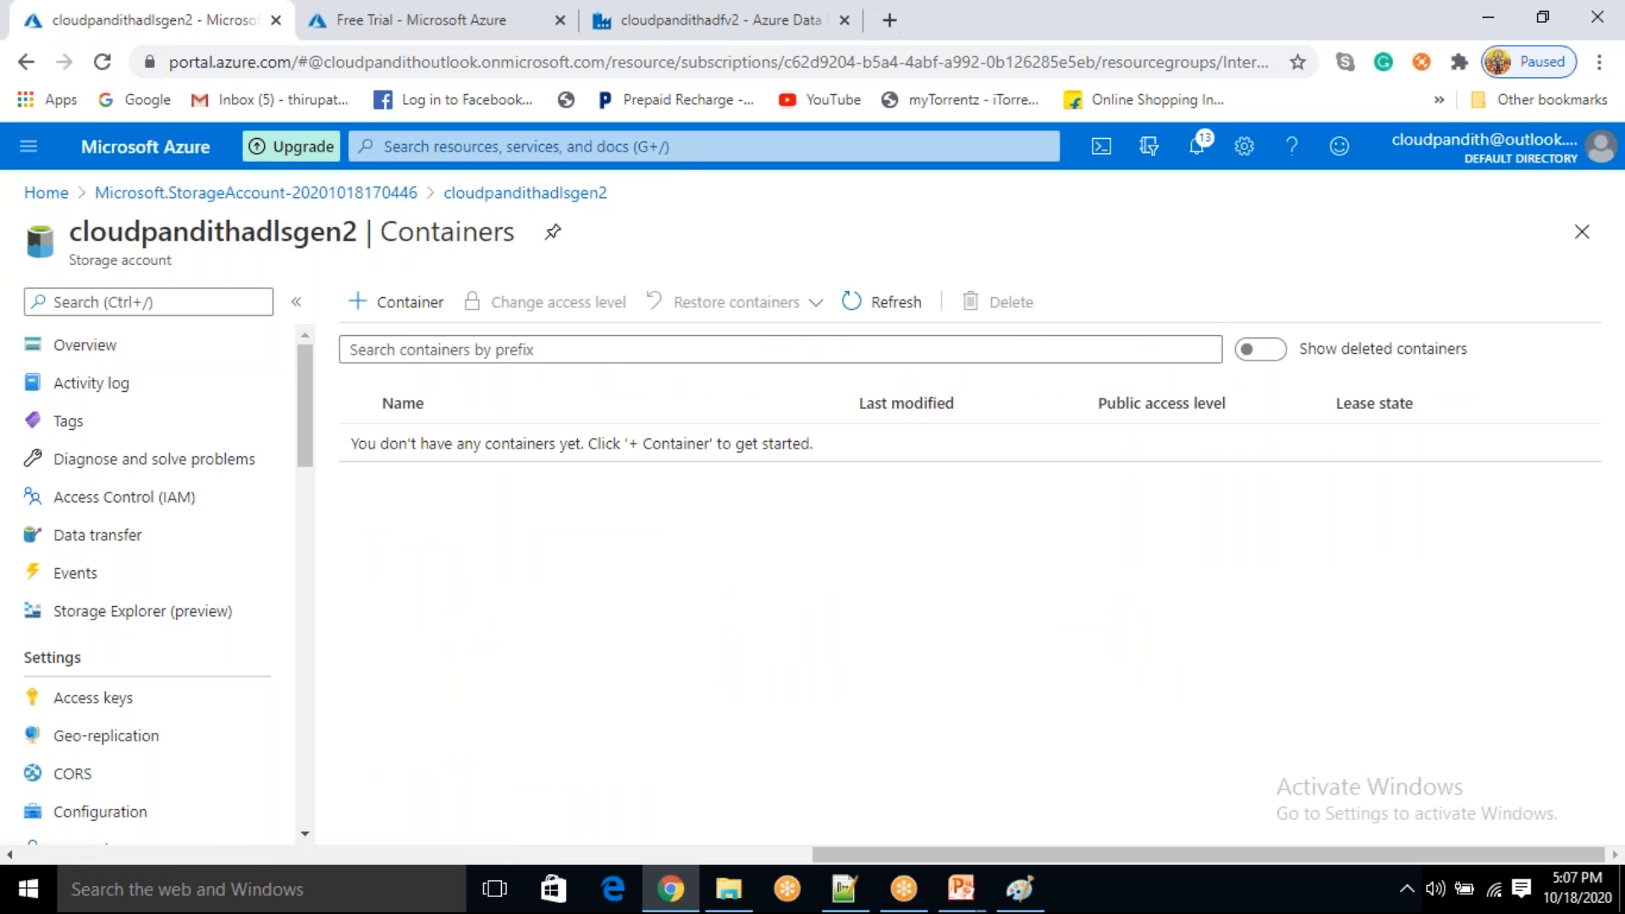
left_click(396, 303)
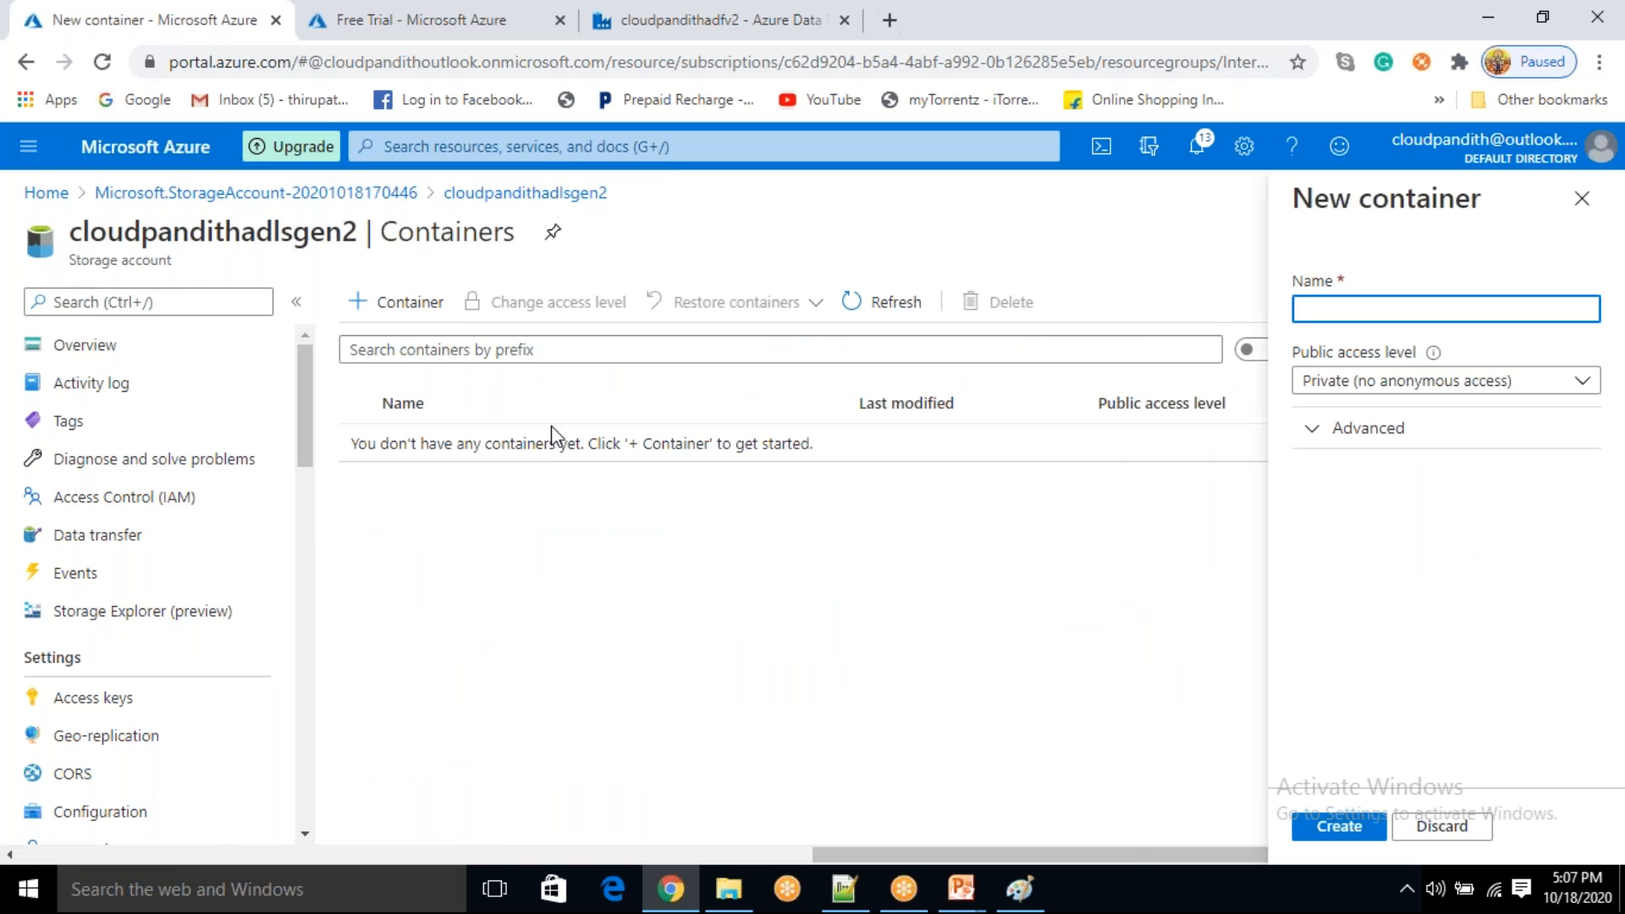
left_click(1210, 99)
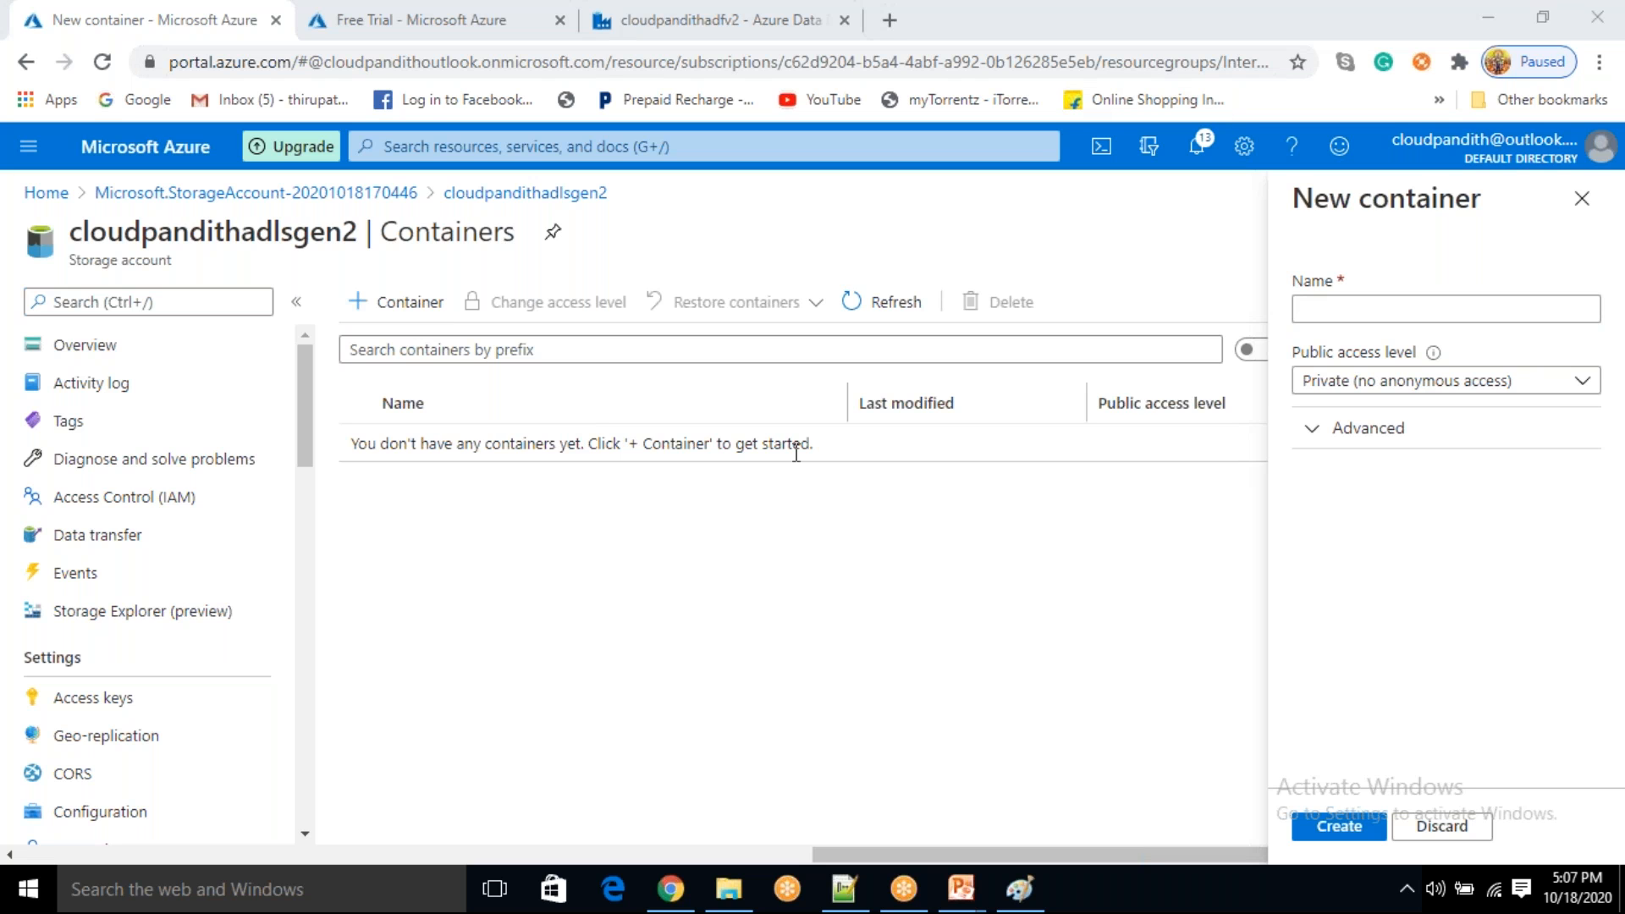
left_click(1340, 315)
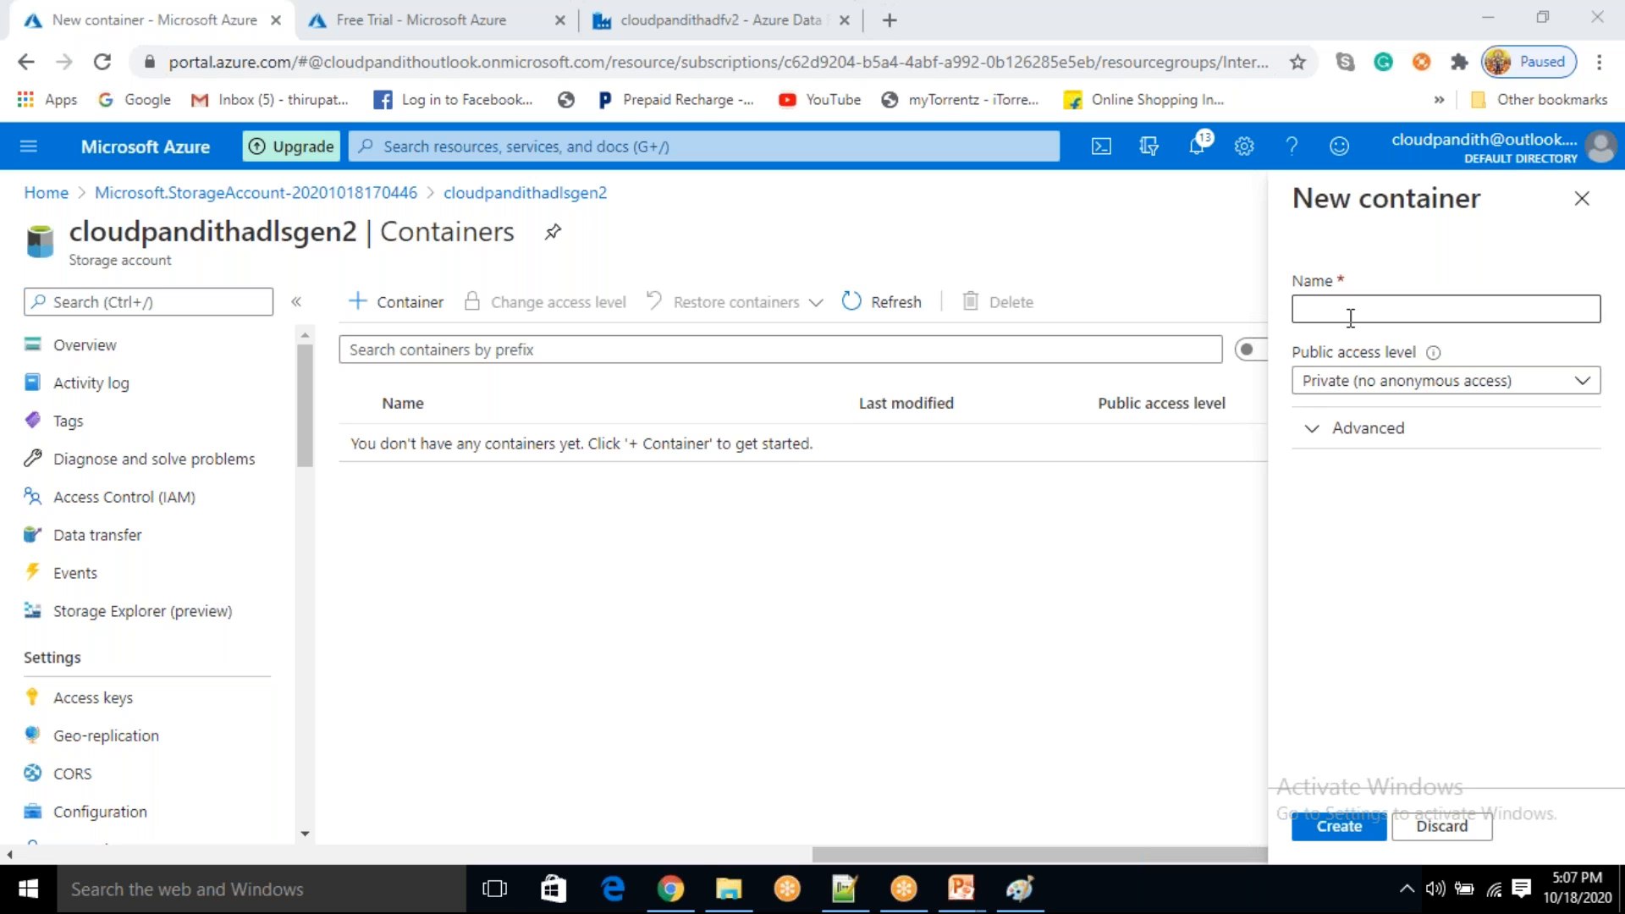
type("global")
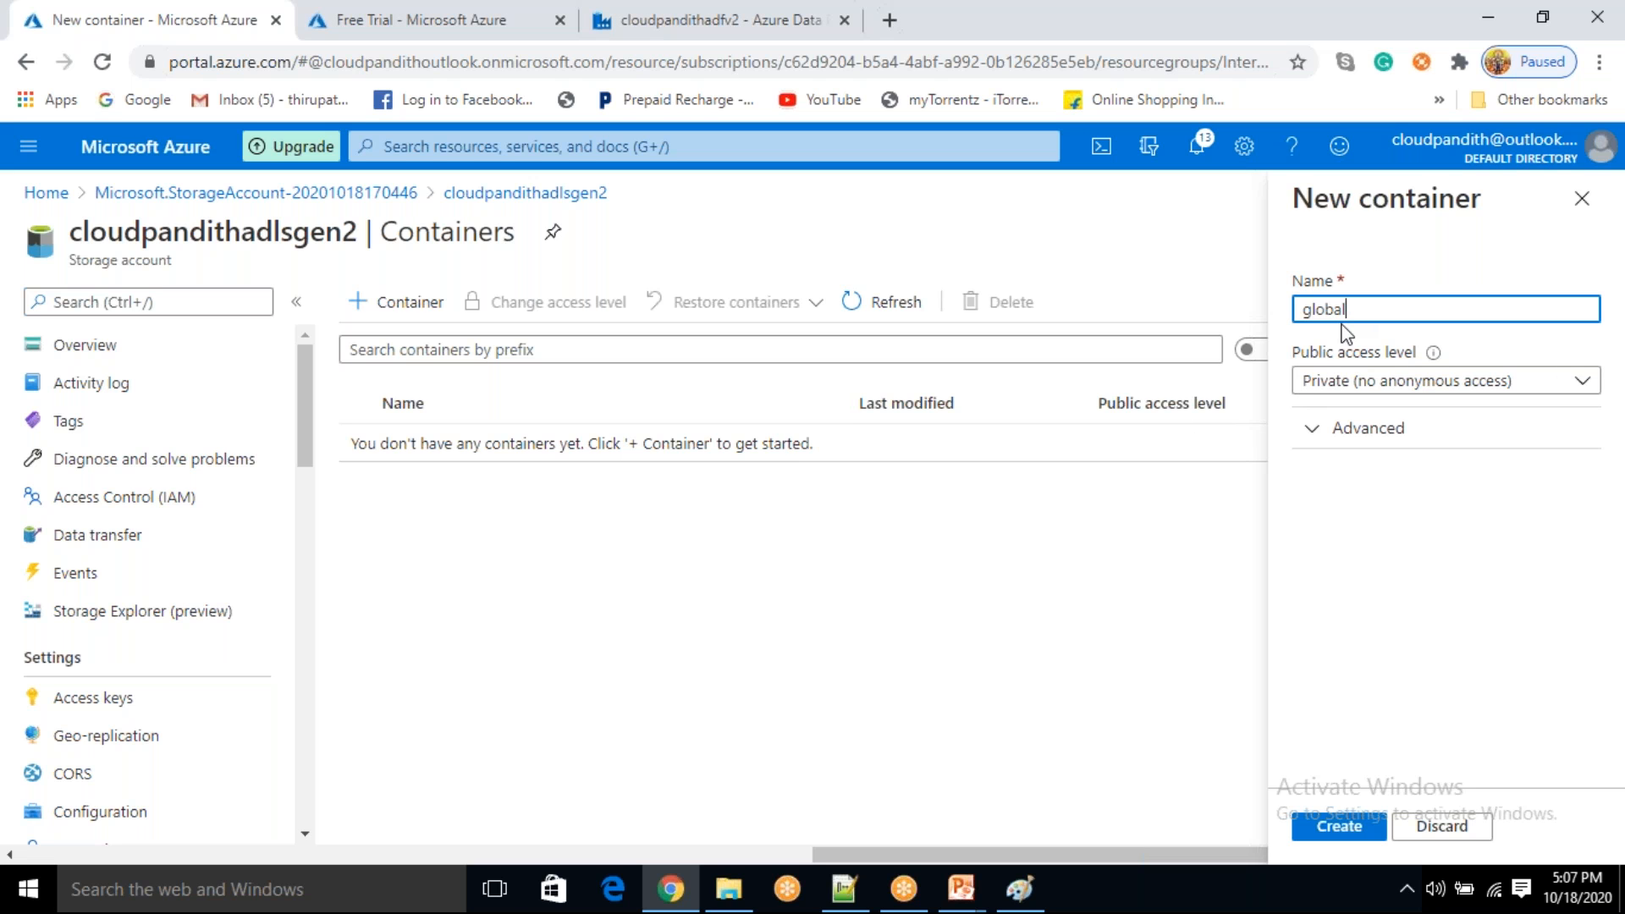
key("Return")
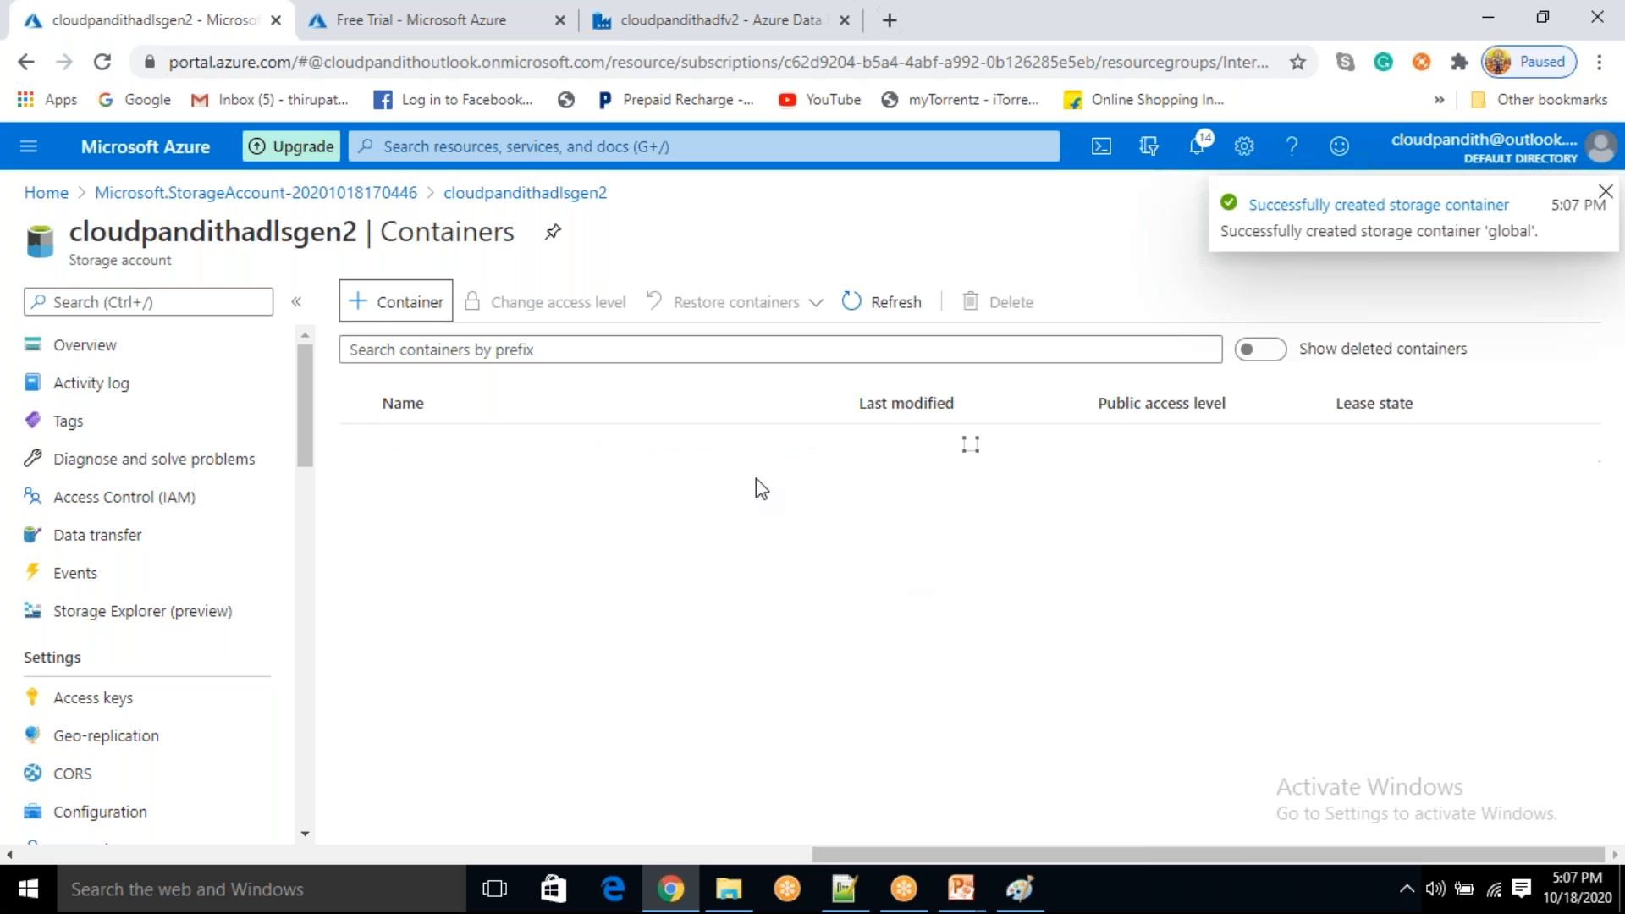
left_click(409, 305)
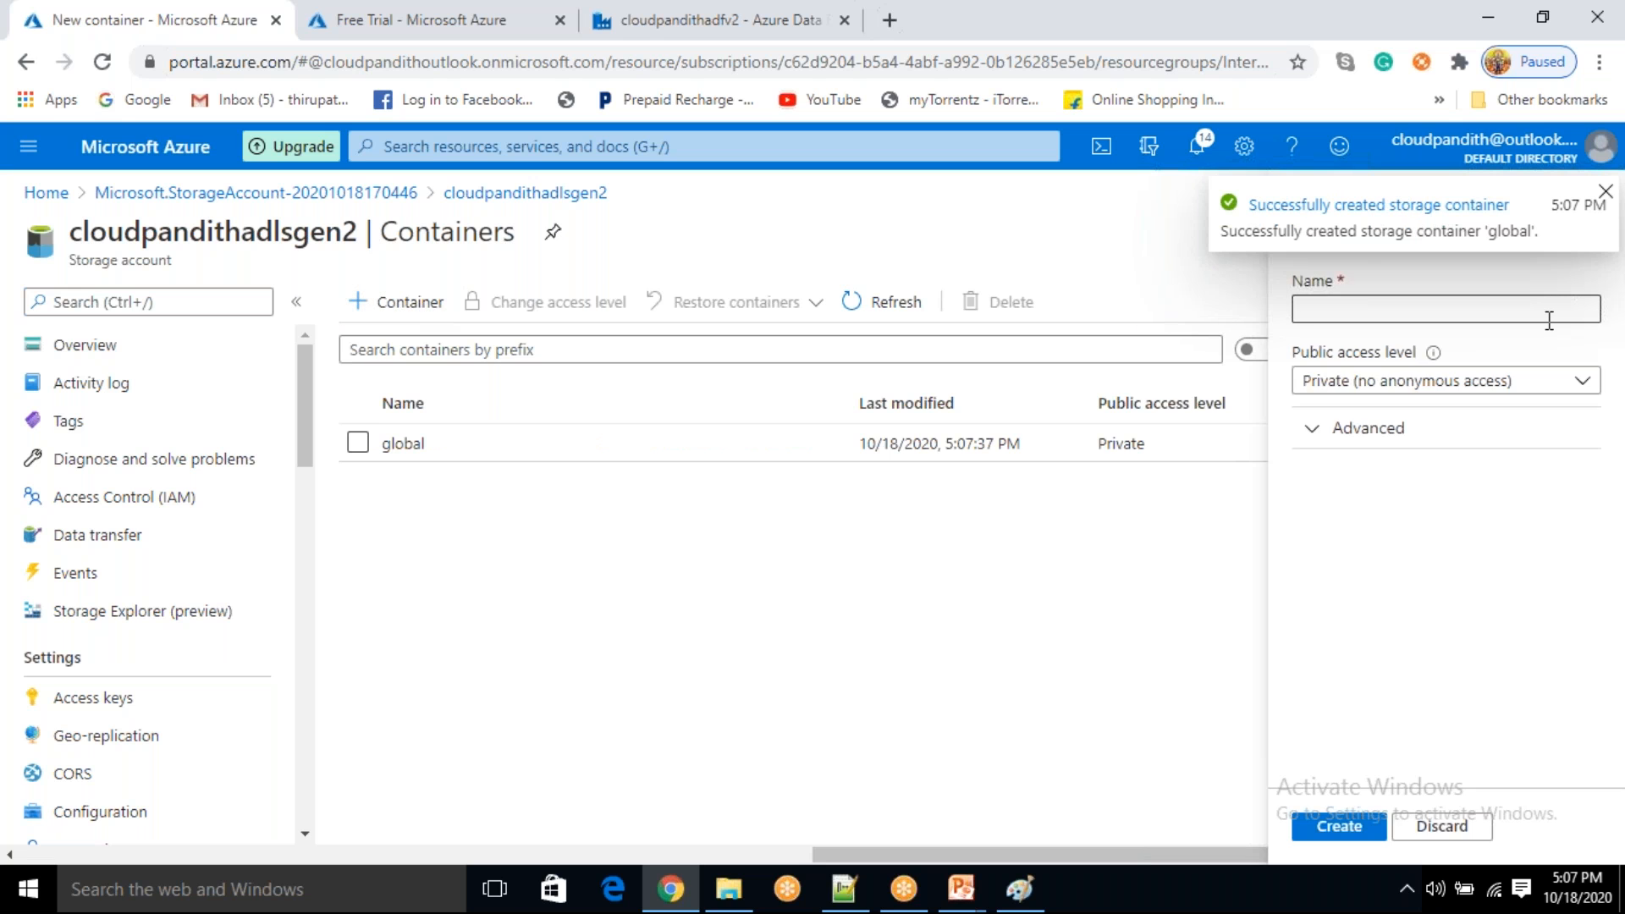
left_click(1548, 321)
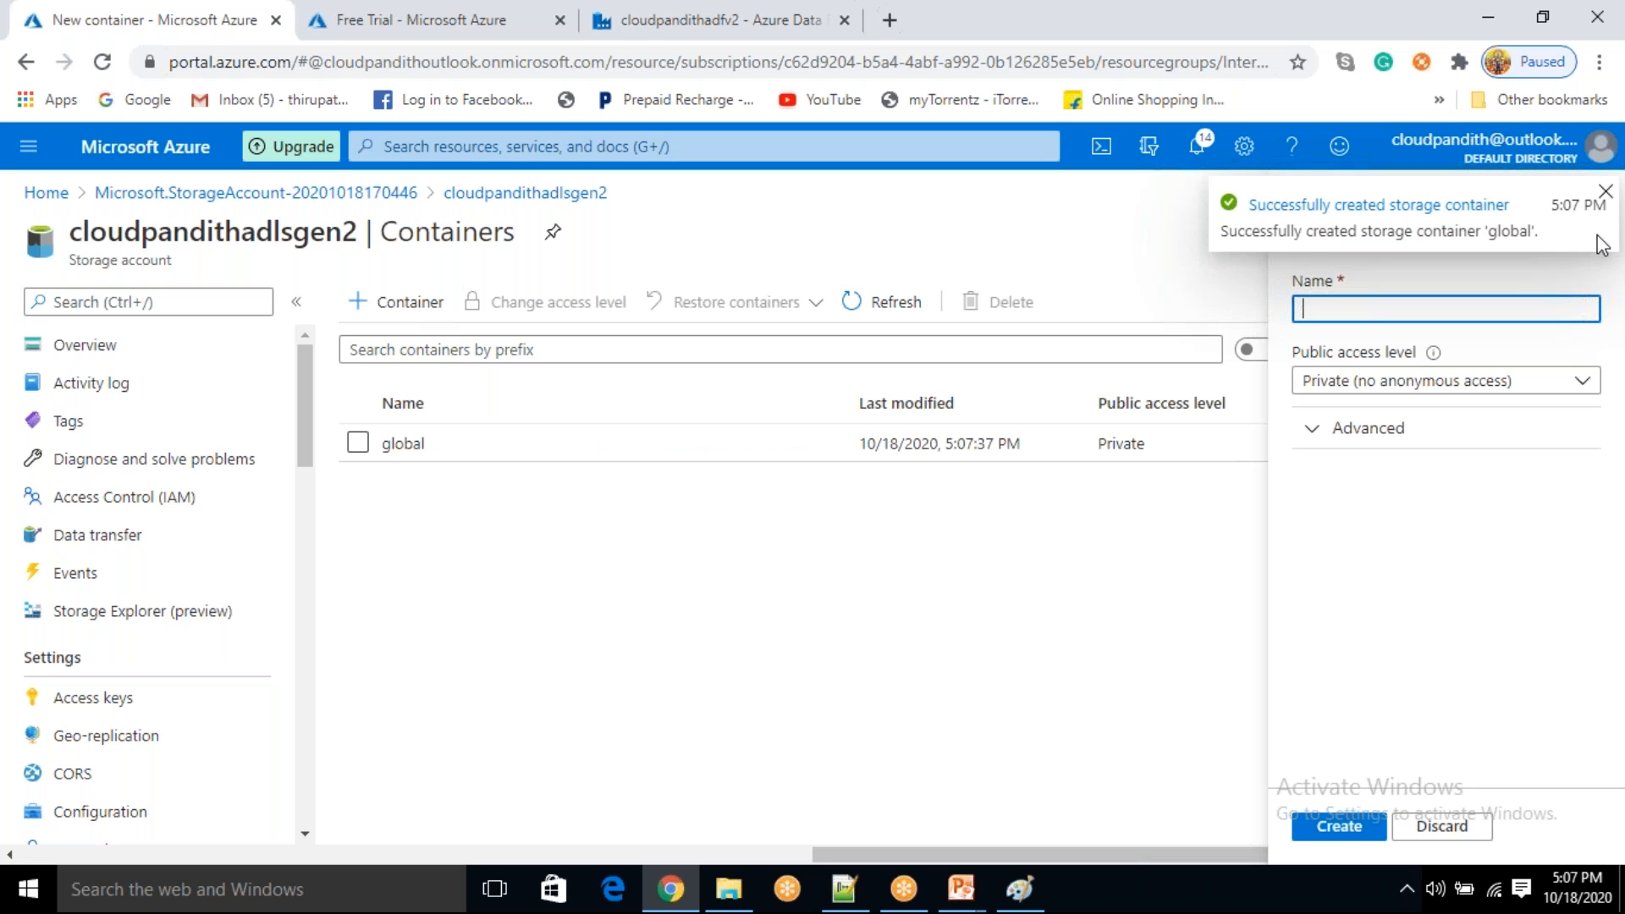
left_click(1605, 193)
- Add a directory named input to the global container and open that directory
left_click(403, 443)
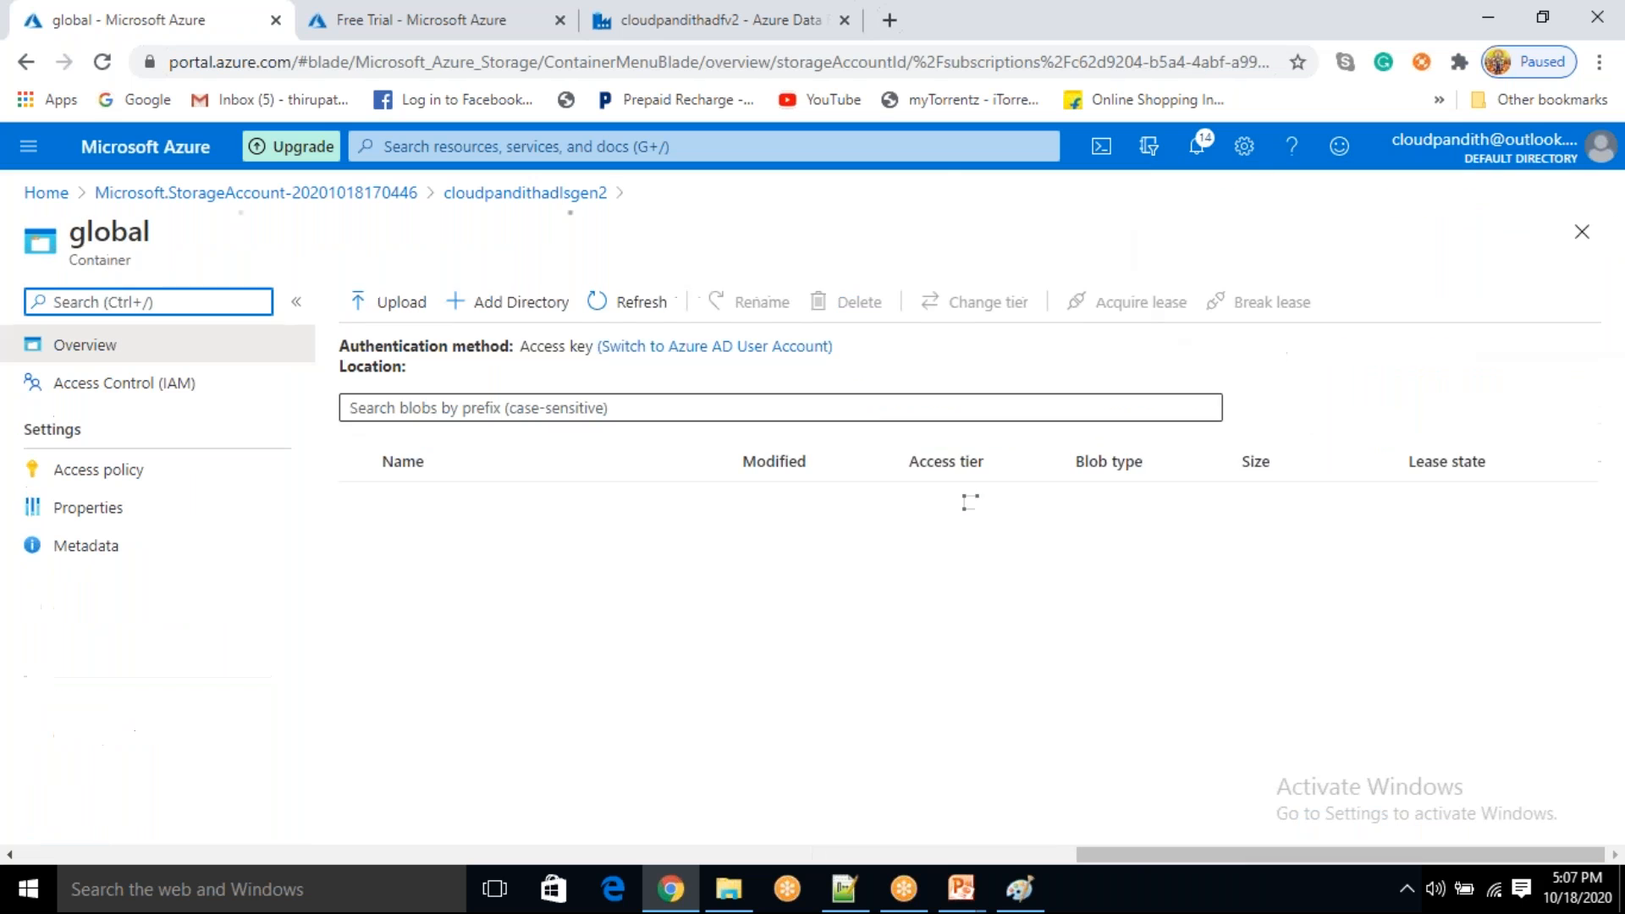
left_click(519, 304)
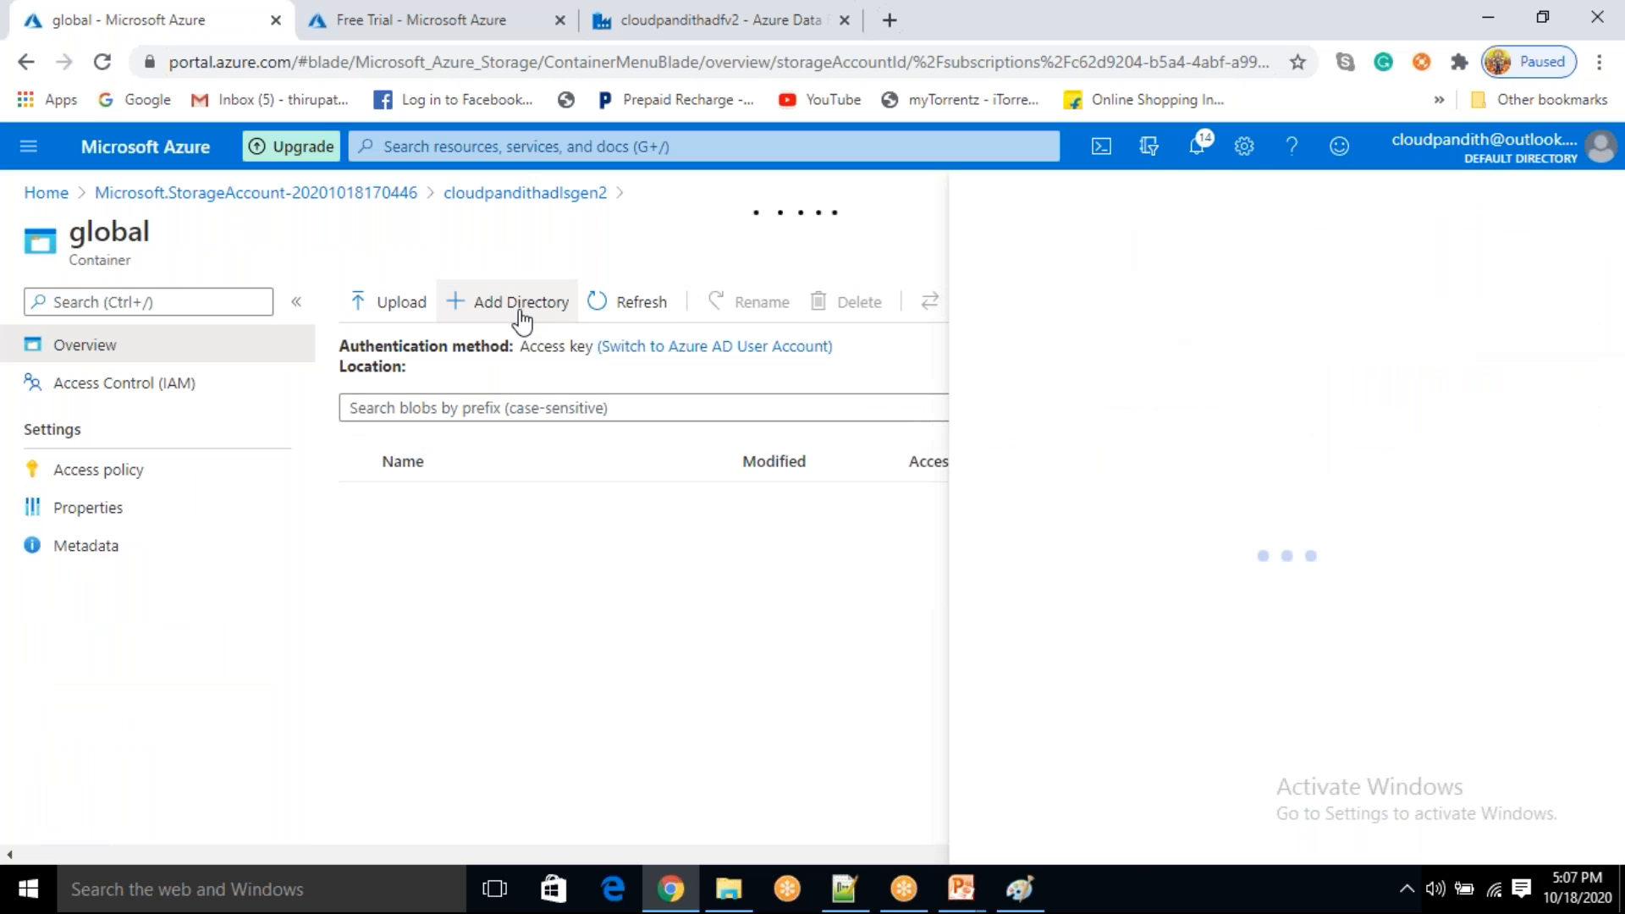
left_click(1299, 308)
type("input")
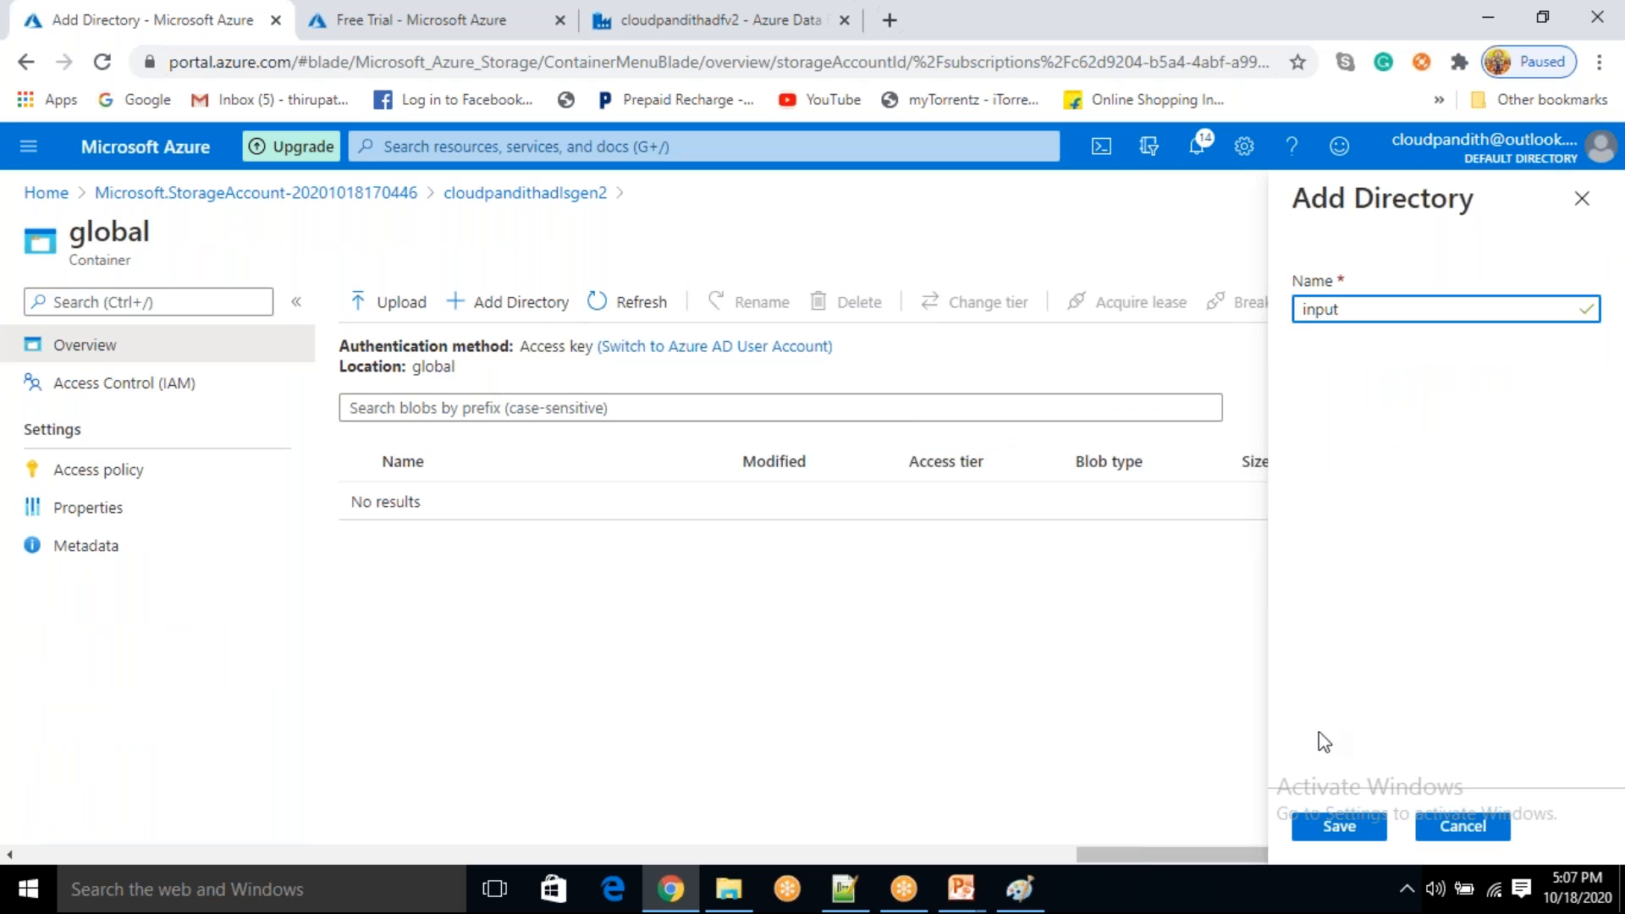
left_click(1342, 828)
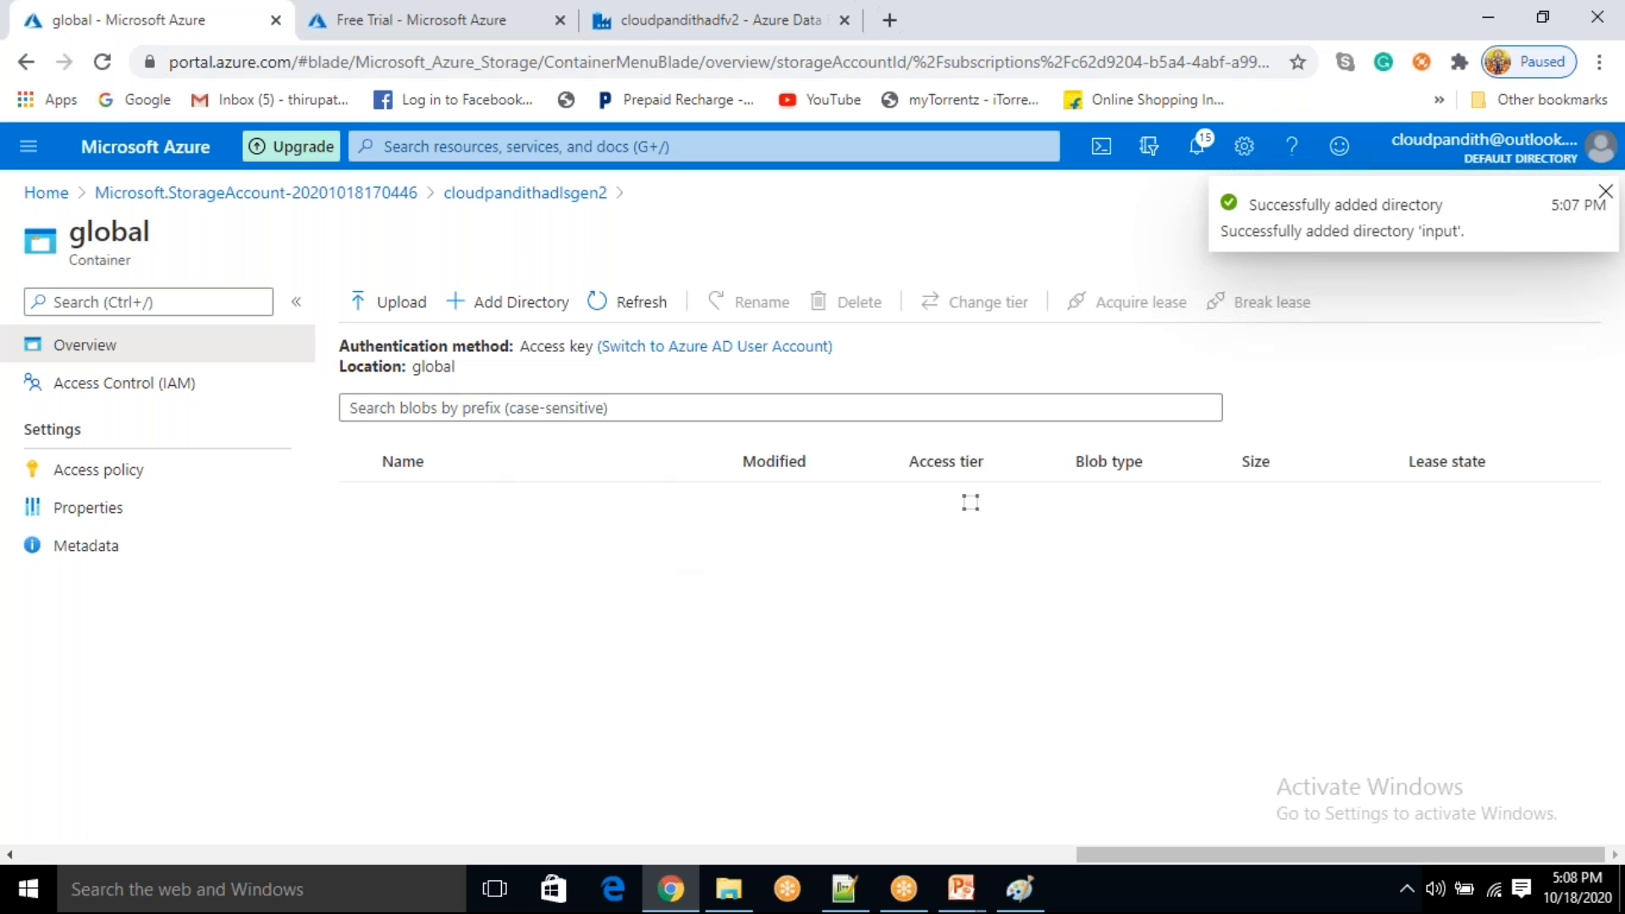
left_click(455, 507)
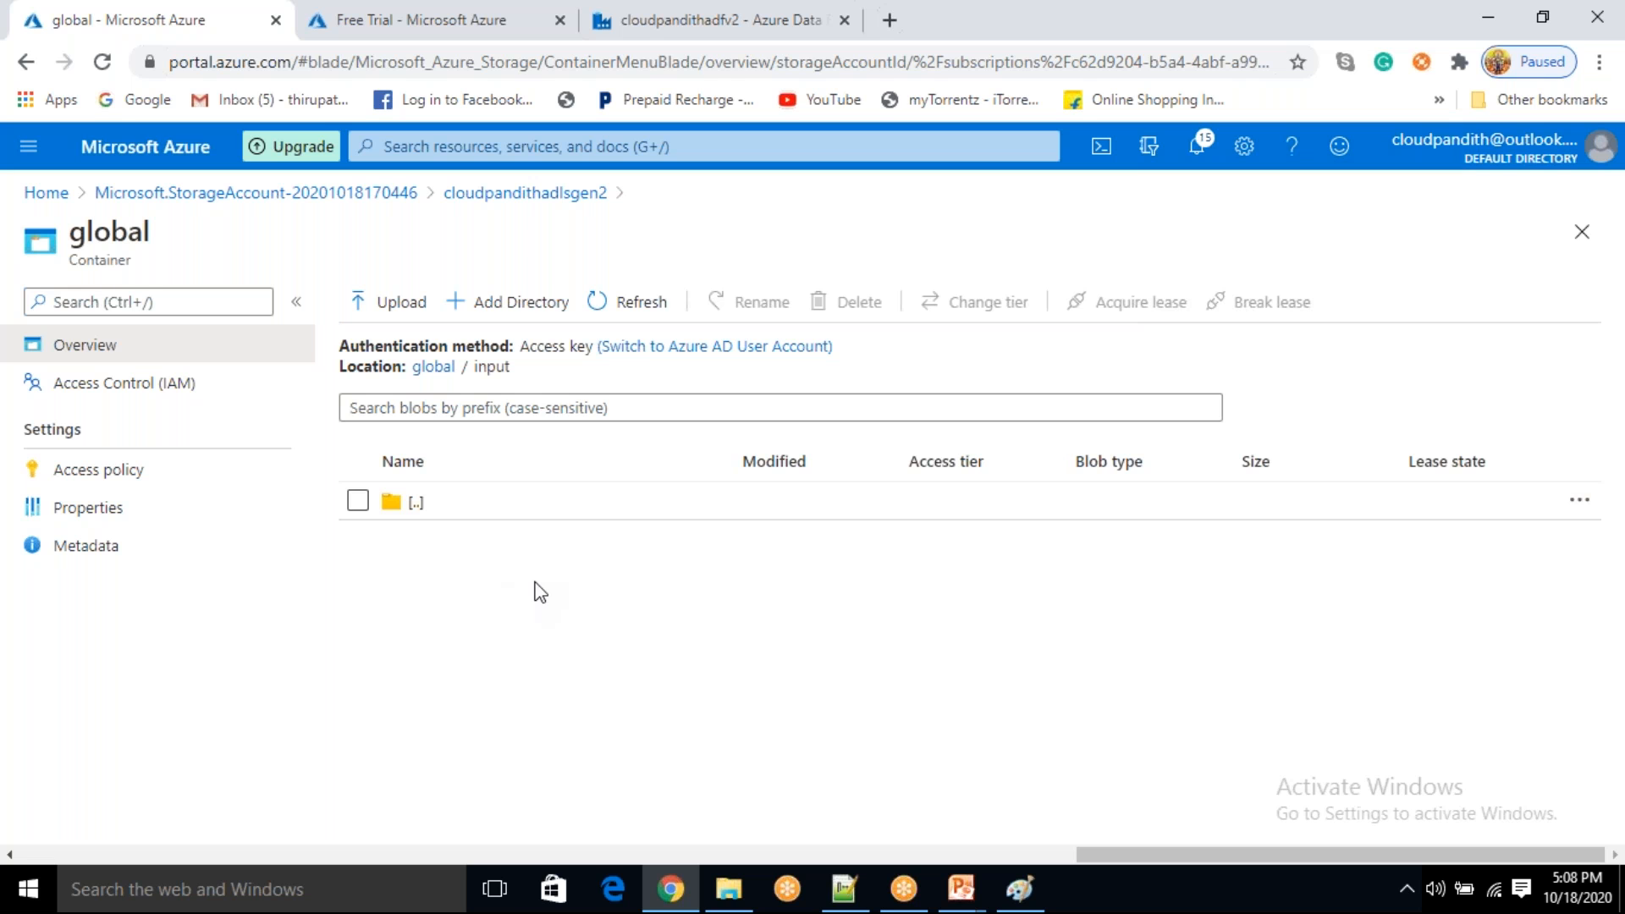
- Switch to Notepad++ and write the line "global/input ---- file" as a note in the open zerobytes.csv document
left_click(856, 897)
type("global/input")
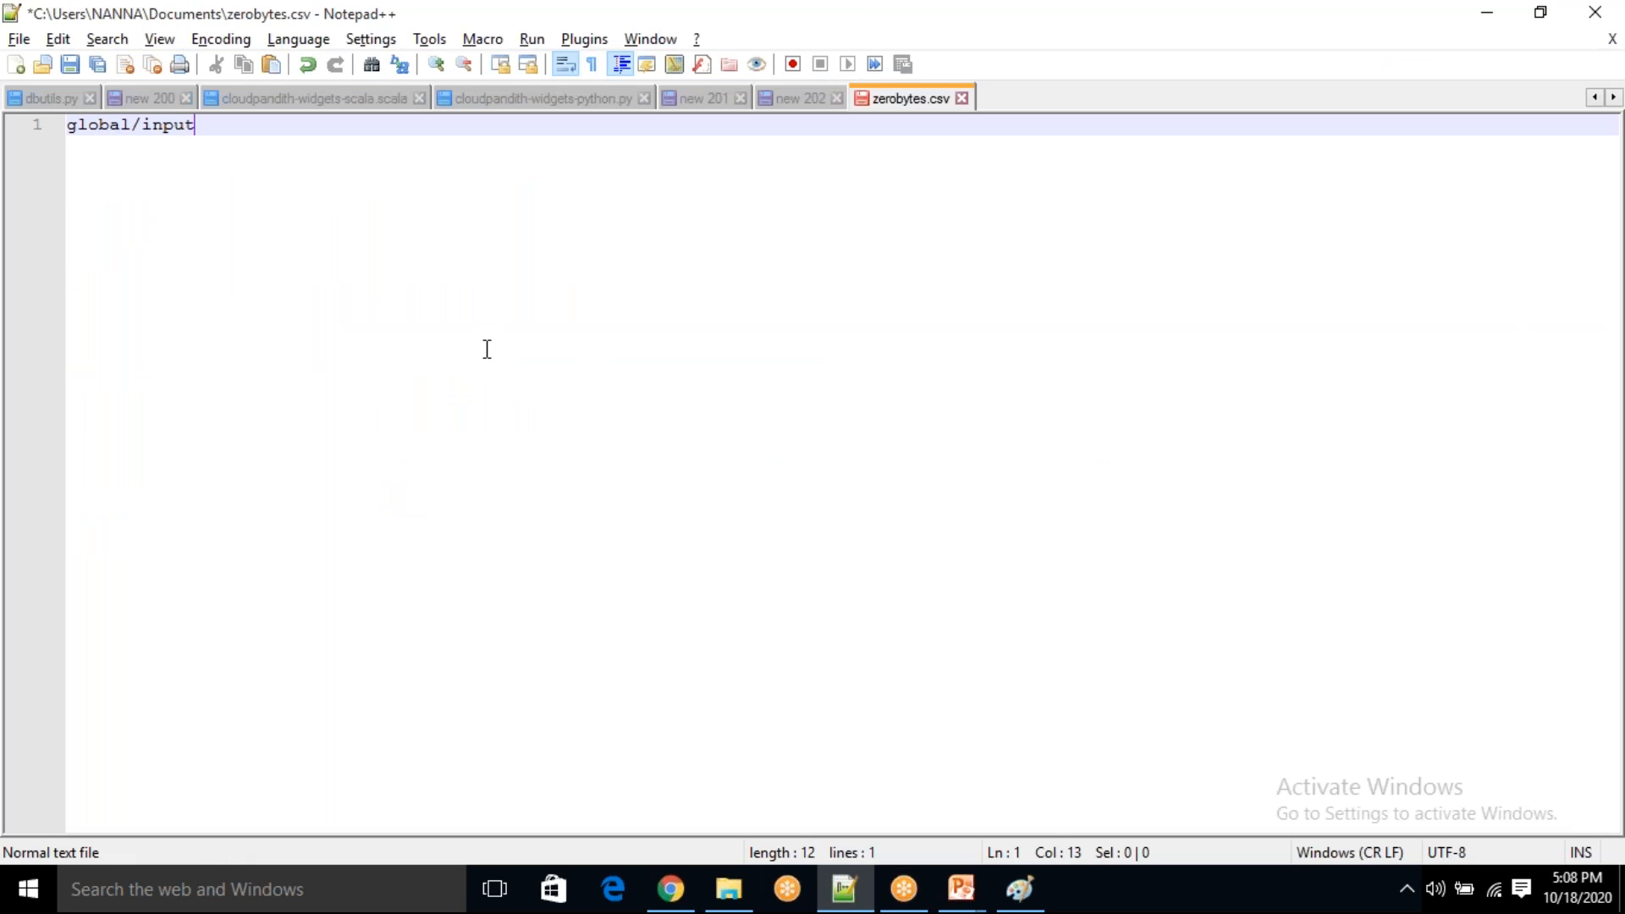
type(" ---- file")
key("Return")
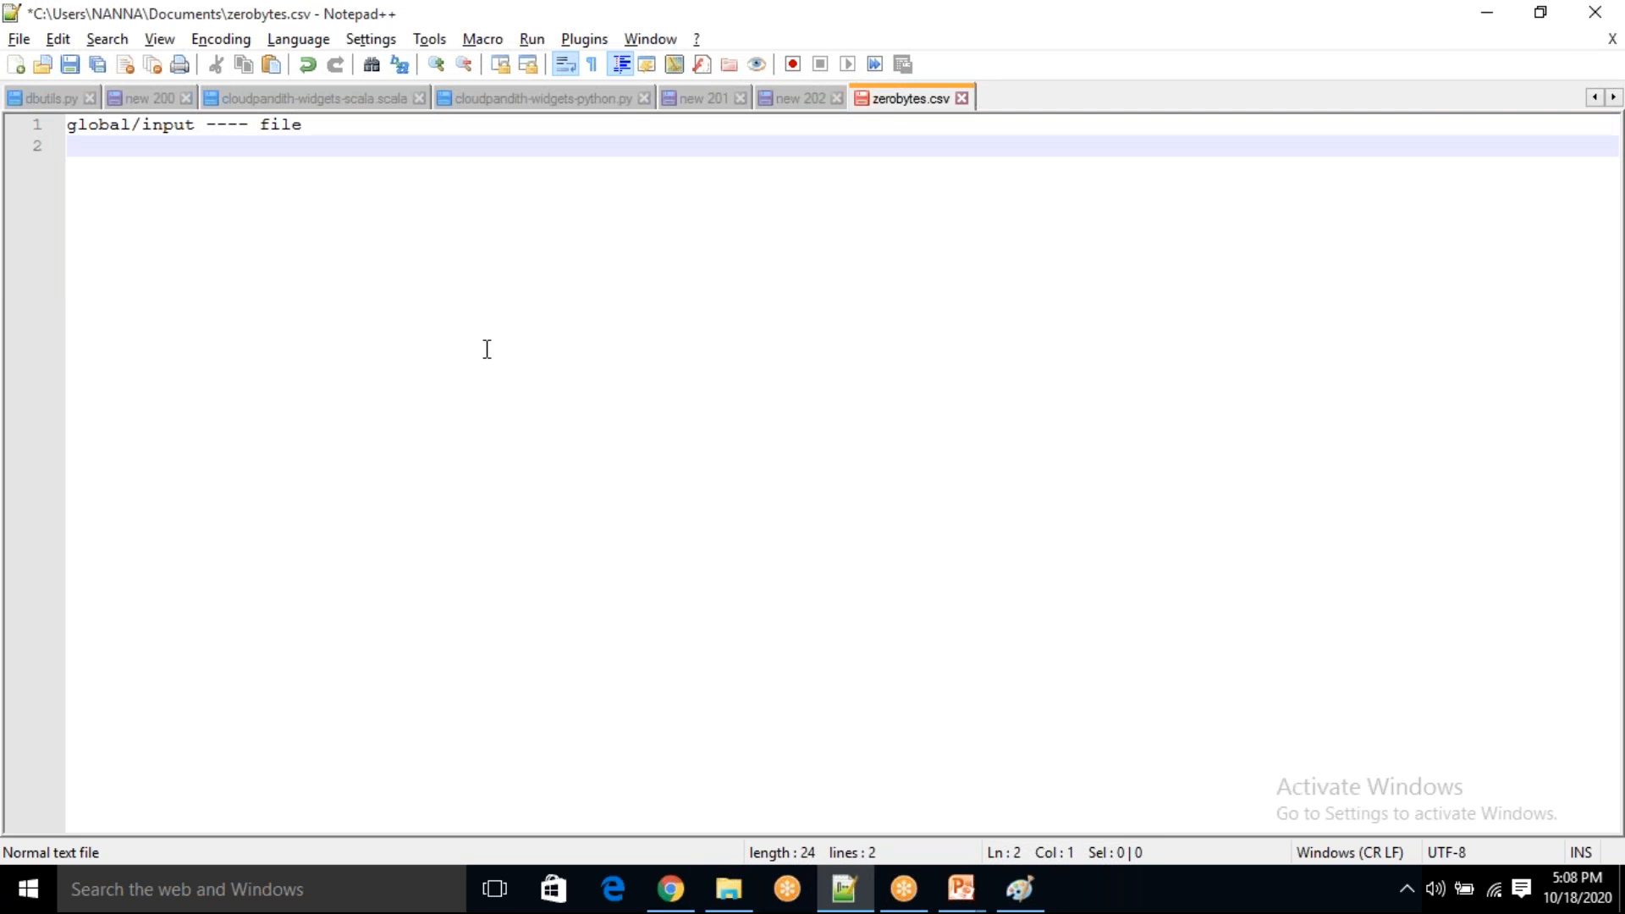
- Return to the Data Factory authoring page, create a new pipeline and add a Copy data activity to it
key("alt+Tab")
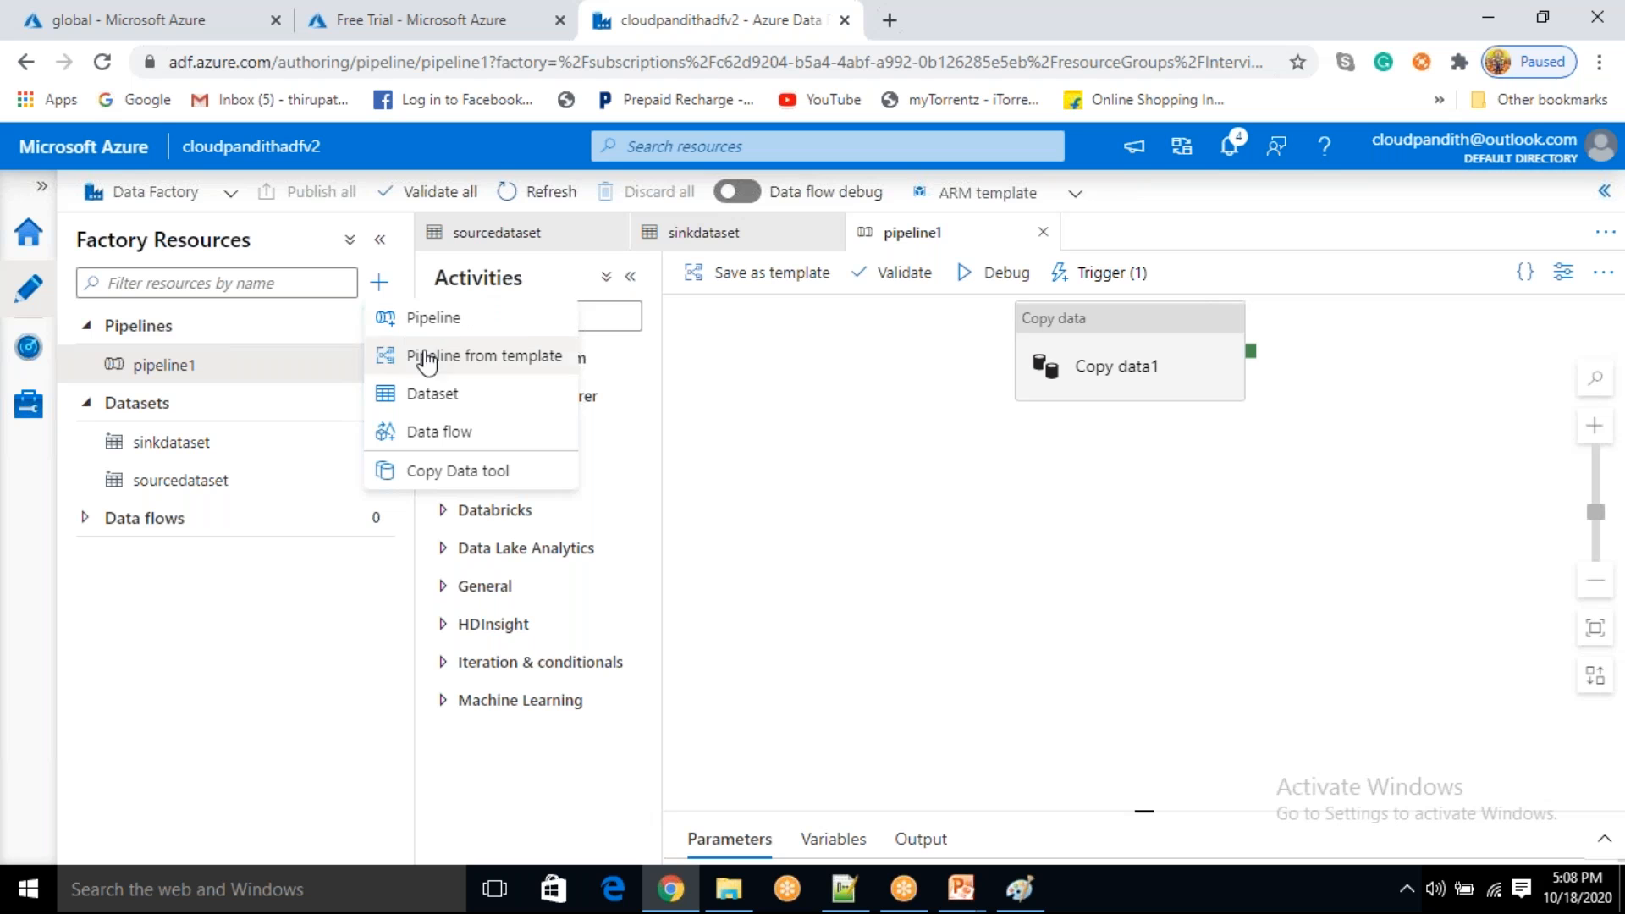
left_click(415, 322)
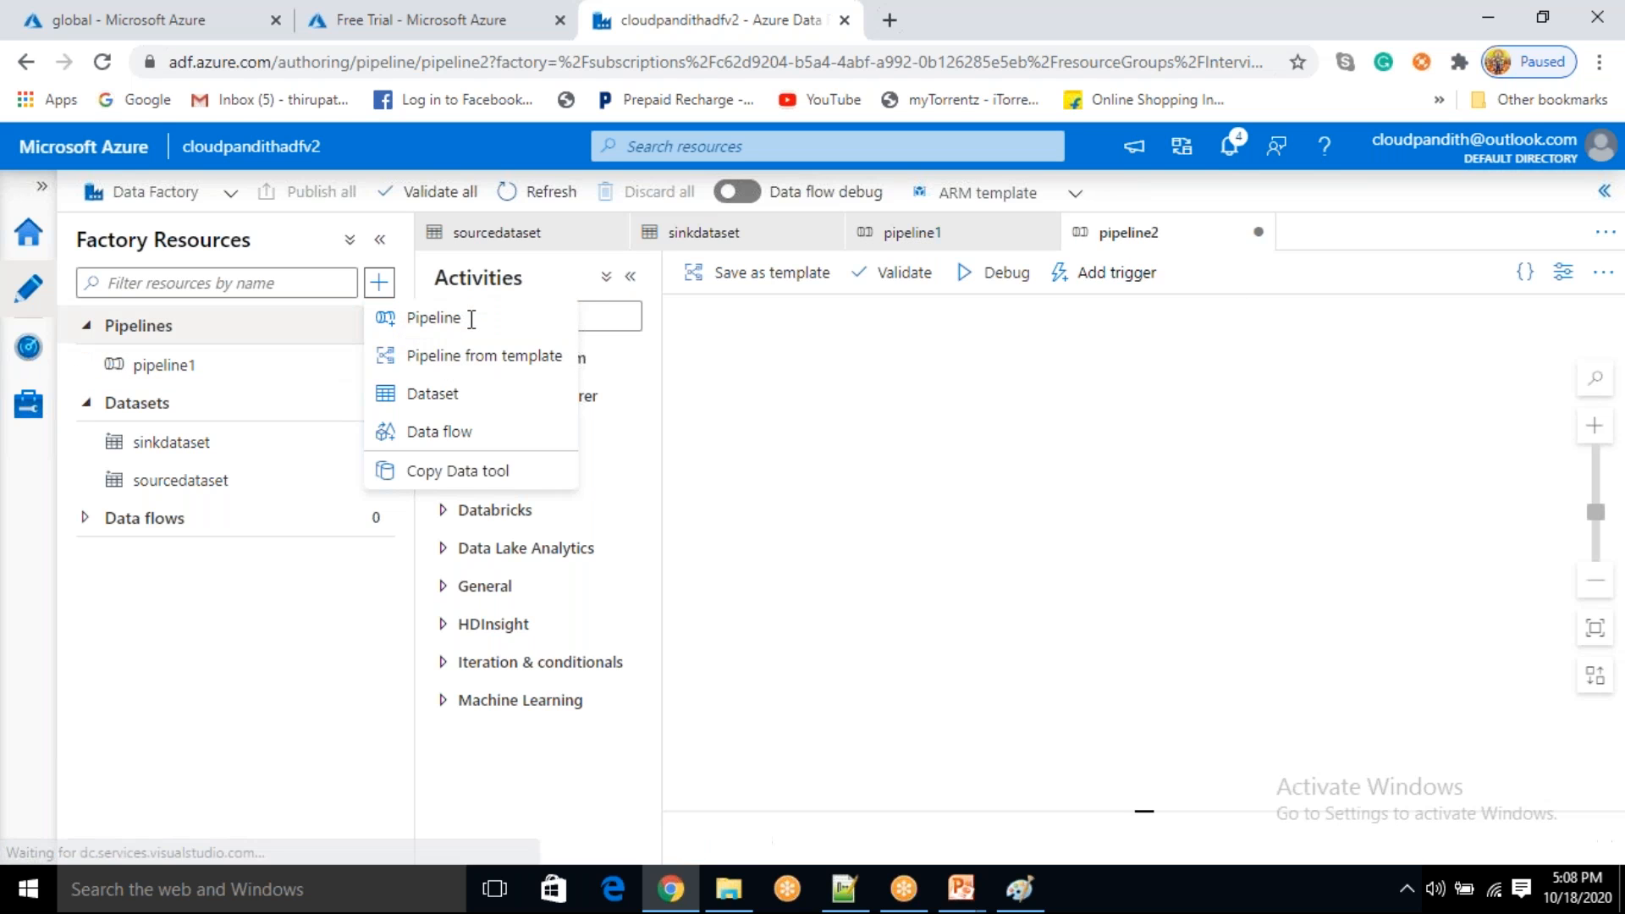
left_click(521, 357)
left_click_drag(504, 401, 903, 398)
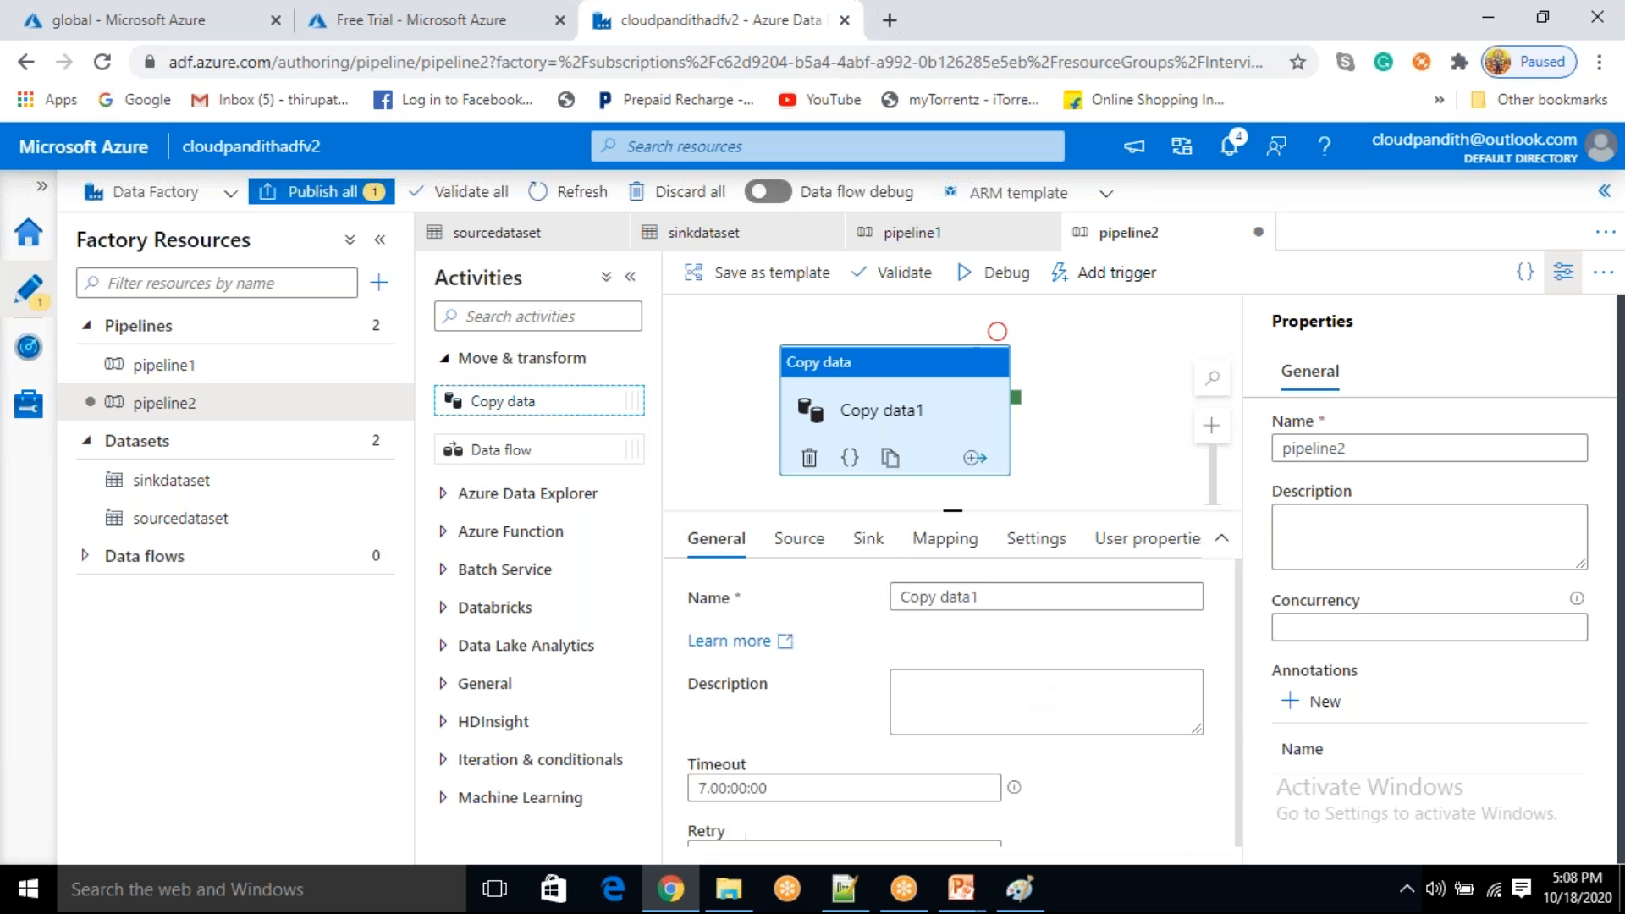
- Create a new source dataset for the Copy data activity using Azure Data Lake Storage Gen2 and the DelimitedText format
left_click(798, 538)
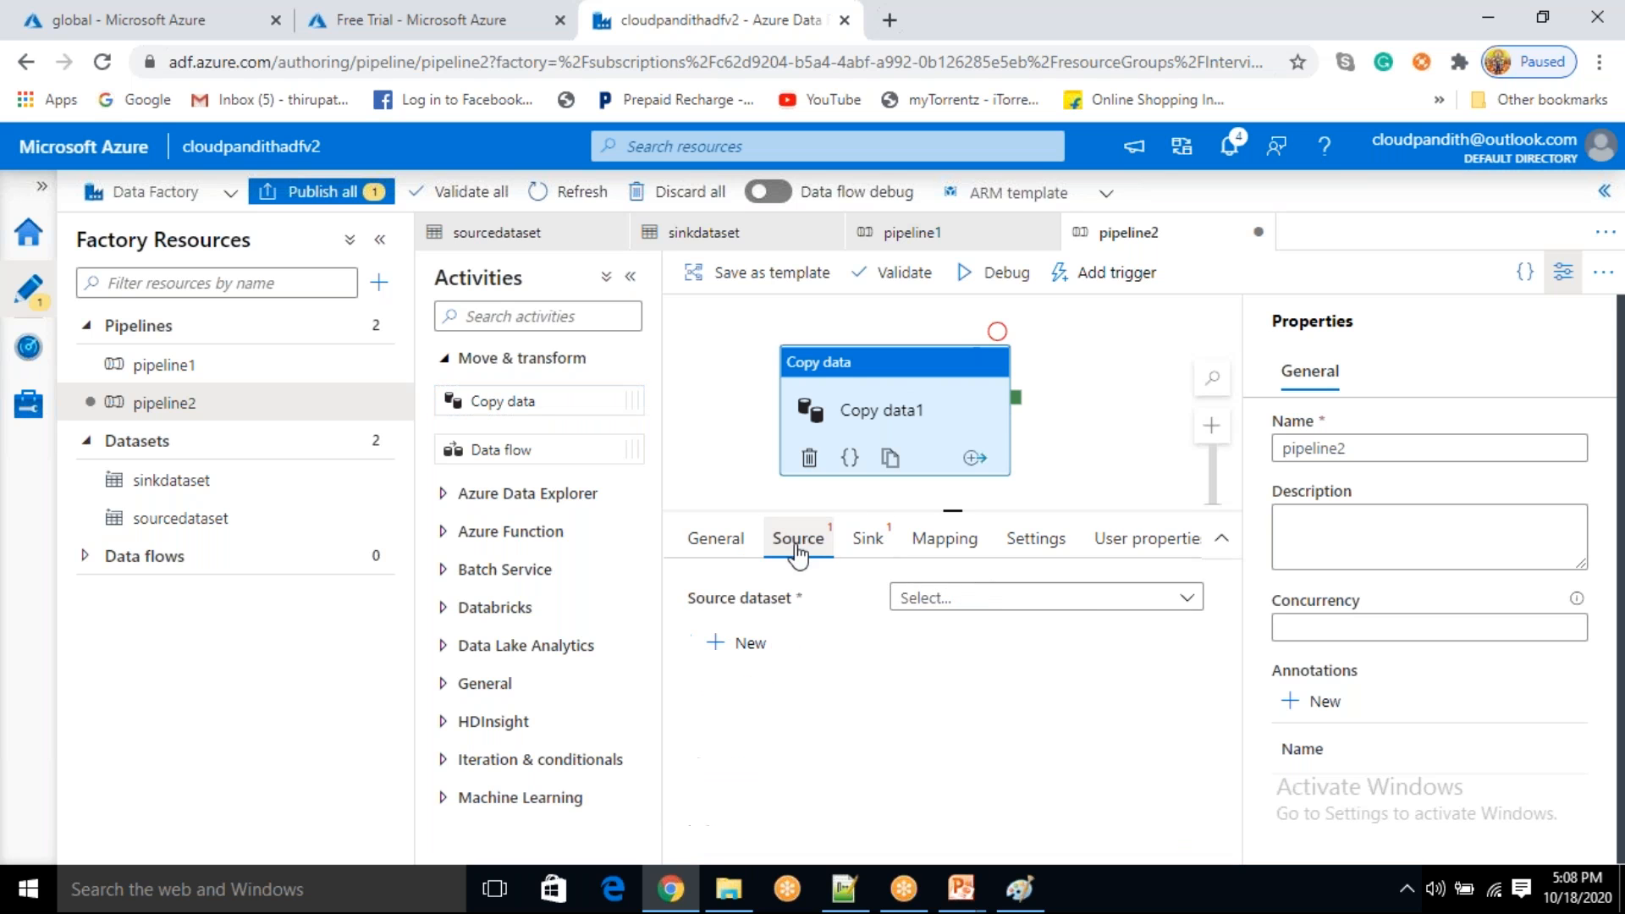
left_click(1562, 272)
left_click(1273, 598)
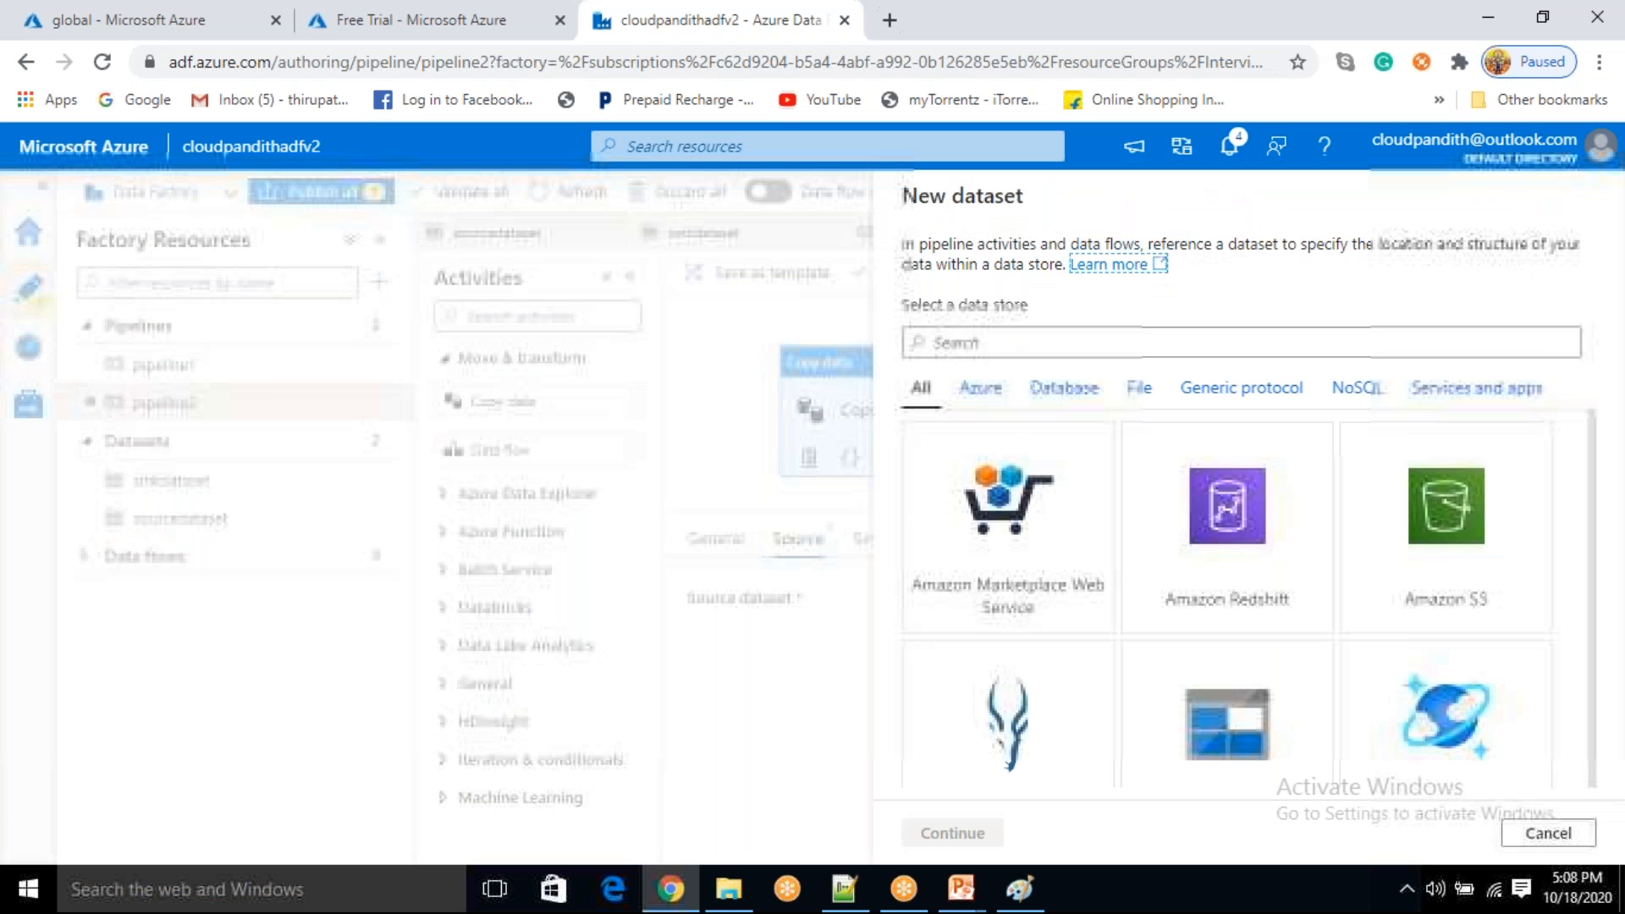
type("gen2")
left_click(997, 581)
left_click(989, 831)
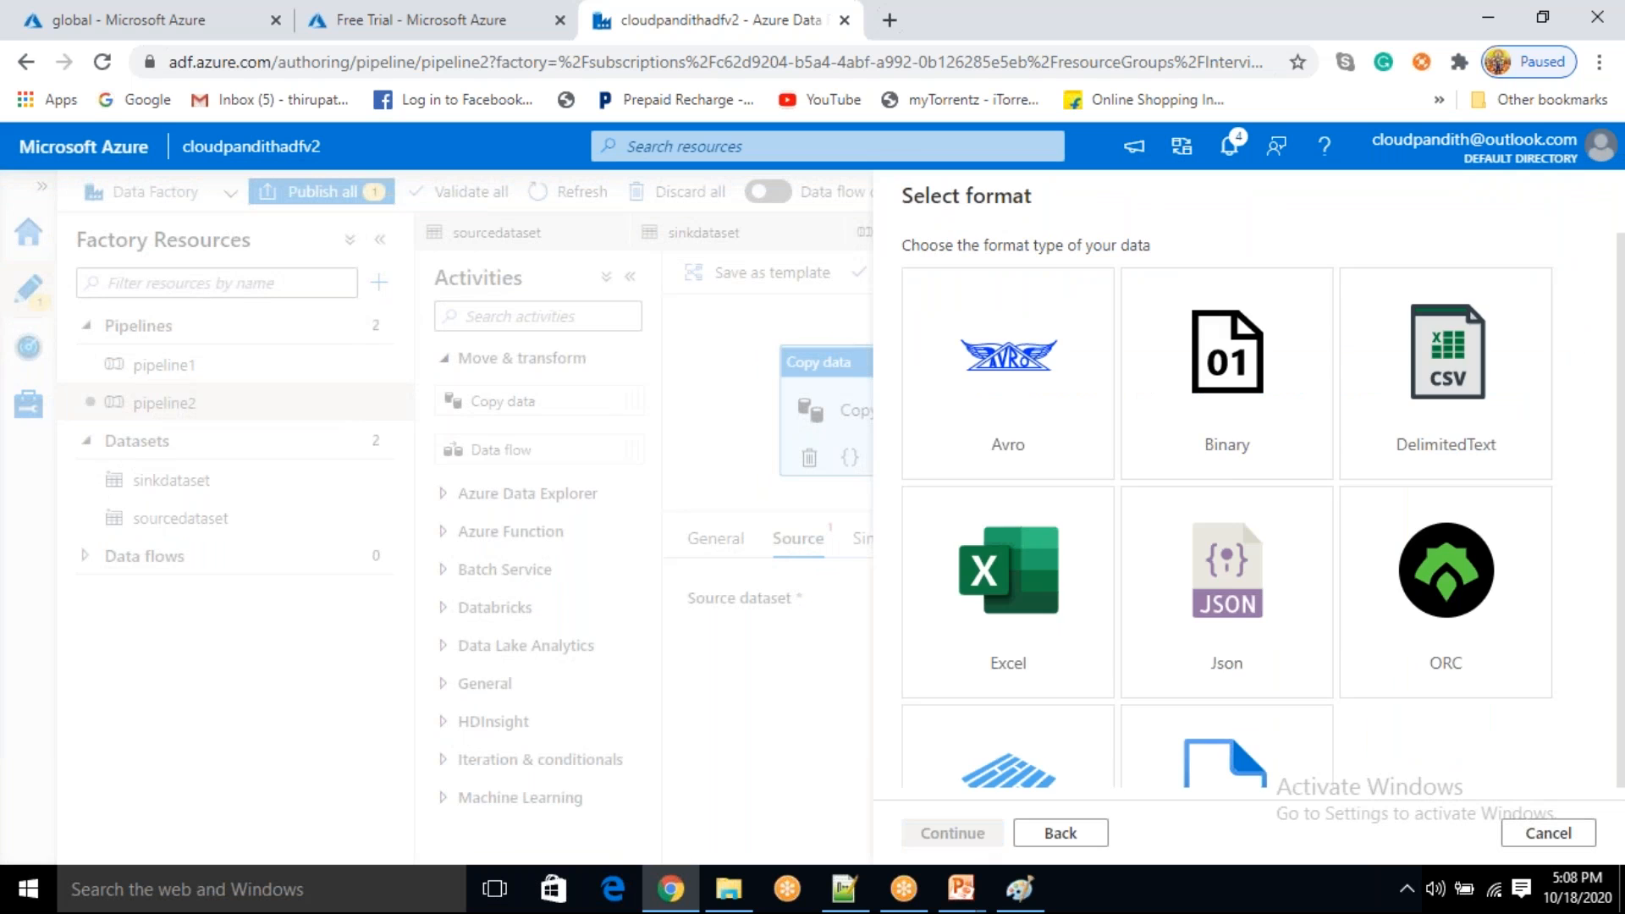
left_click(1425, 409)
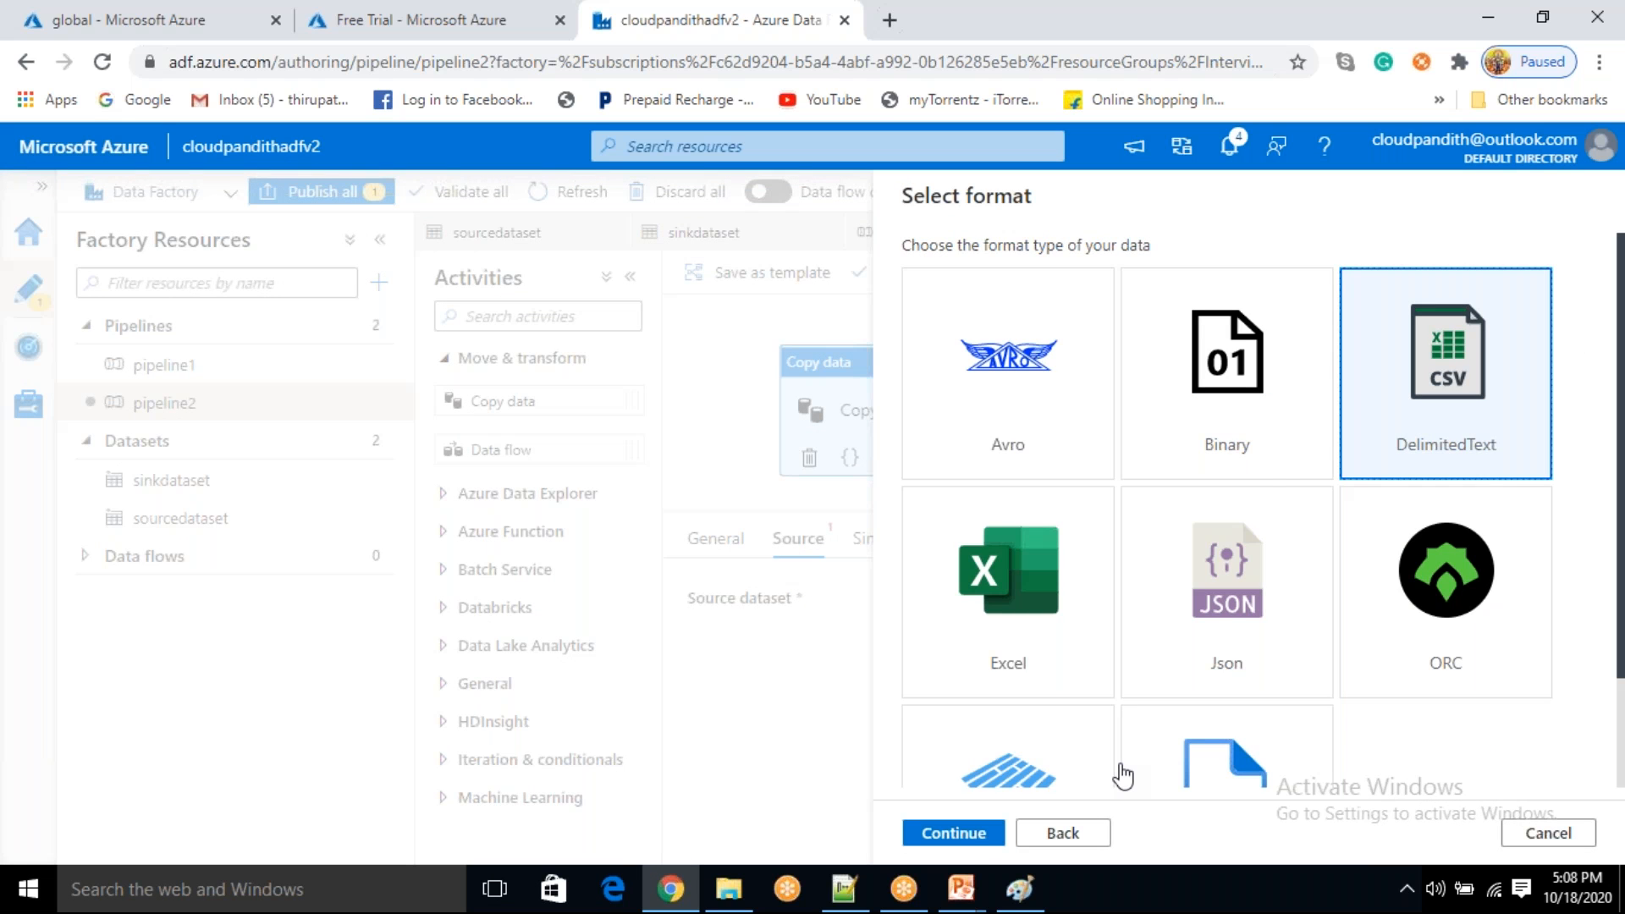
left_click(953, 832)
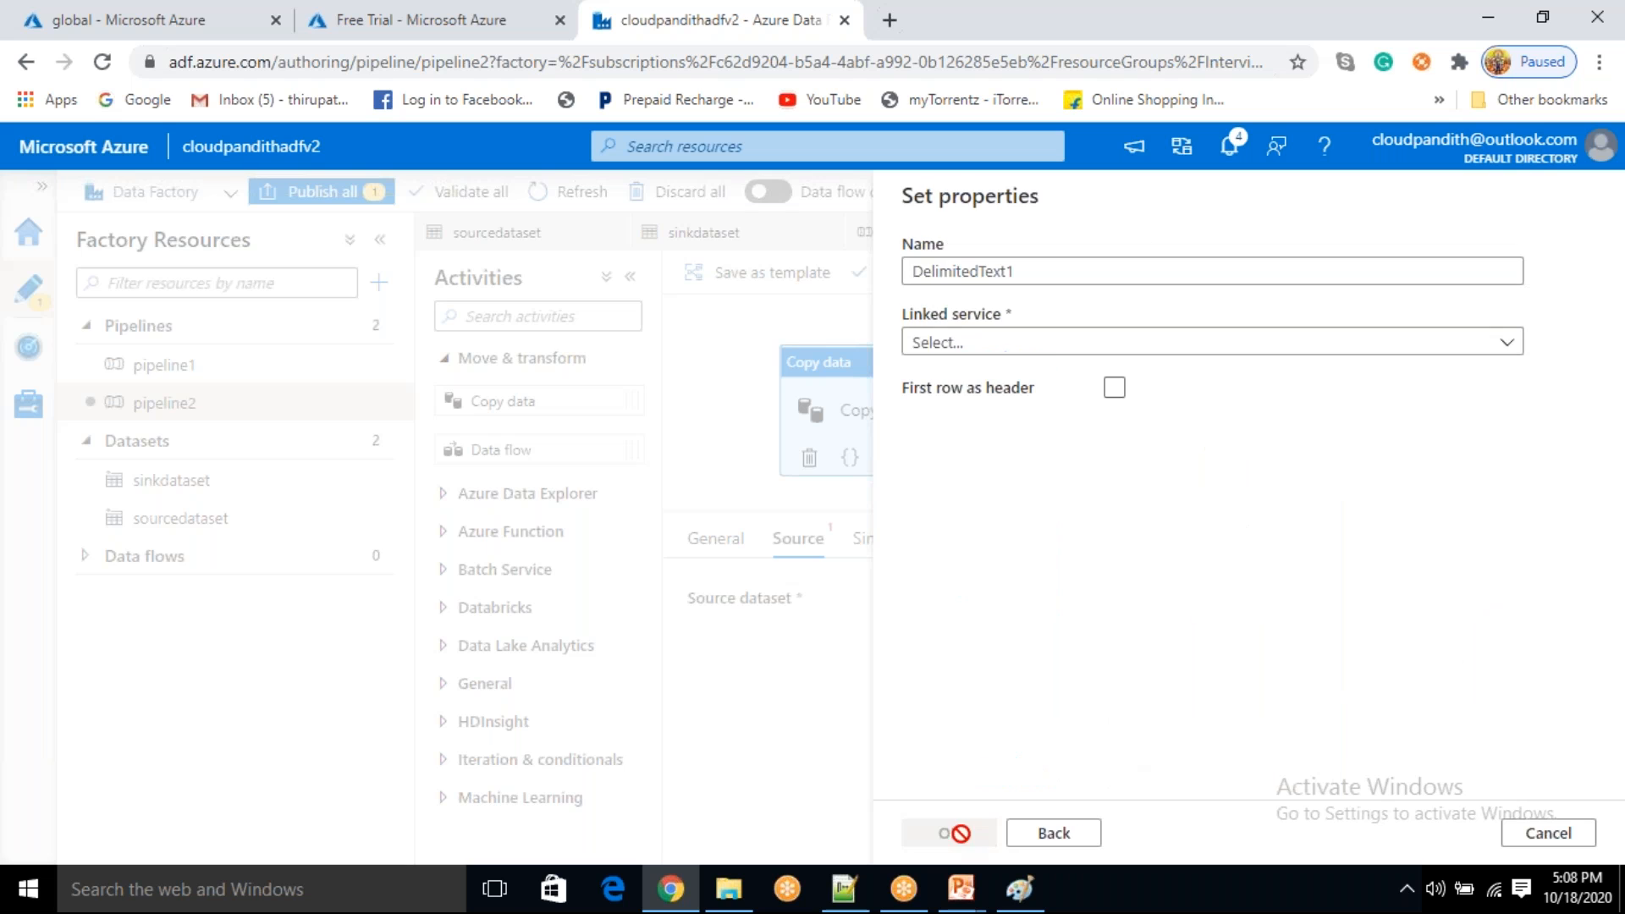
- Name the new source dataset sourcedatasetgen2
double_click(1059, 272)
type("a")
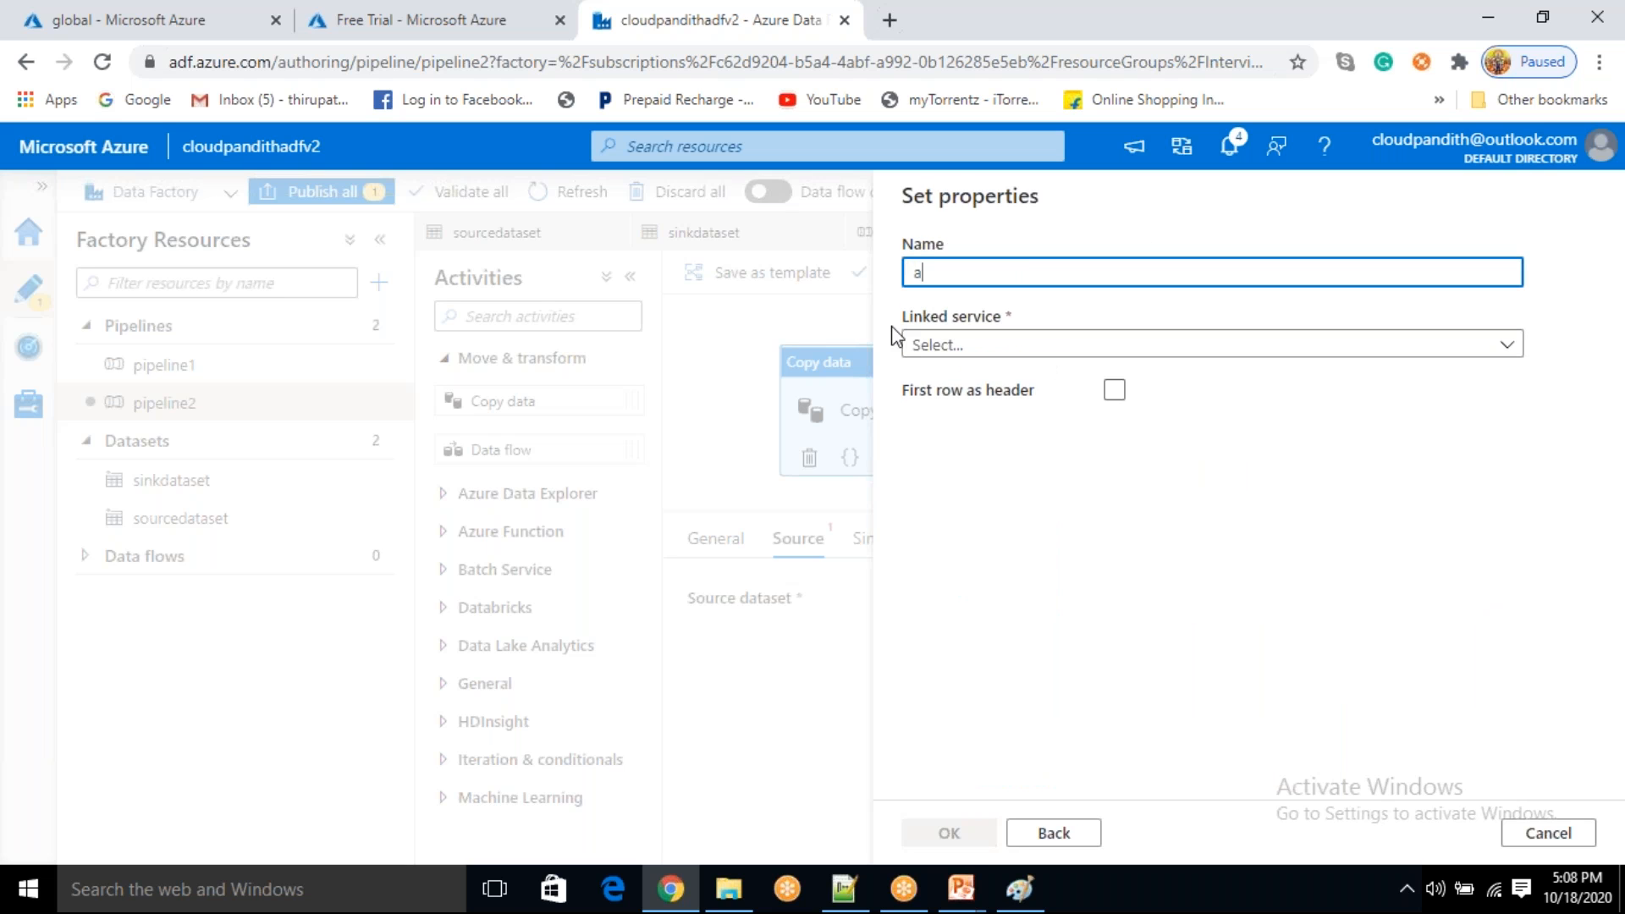
key("BackSpace")
type("genso")
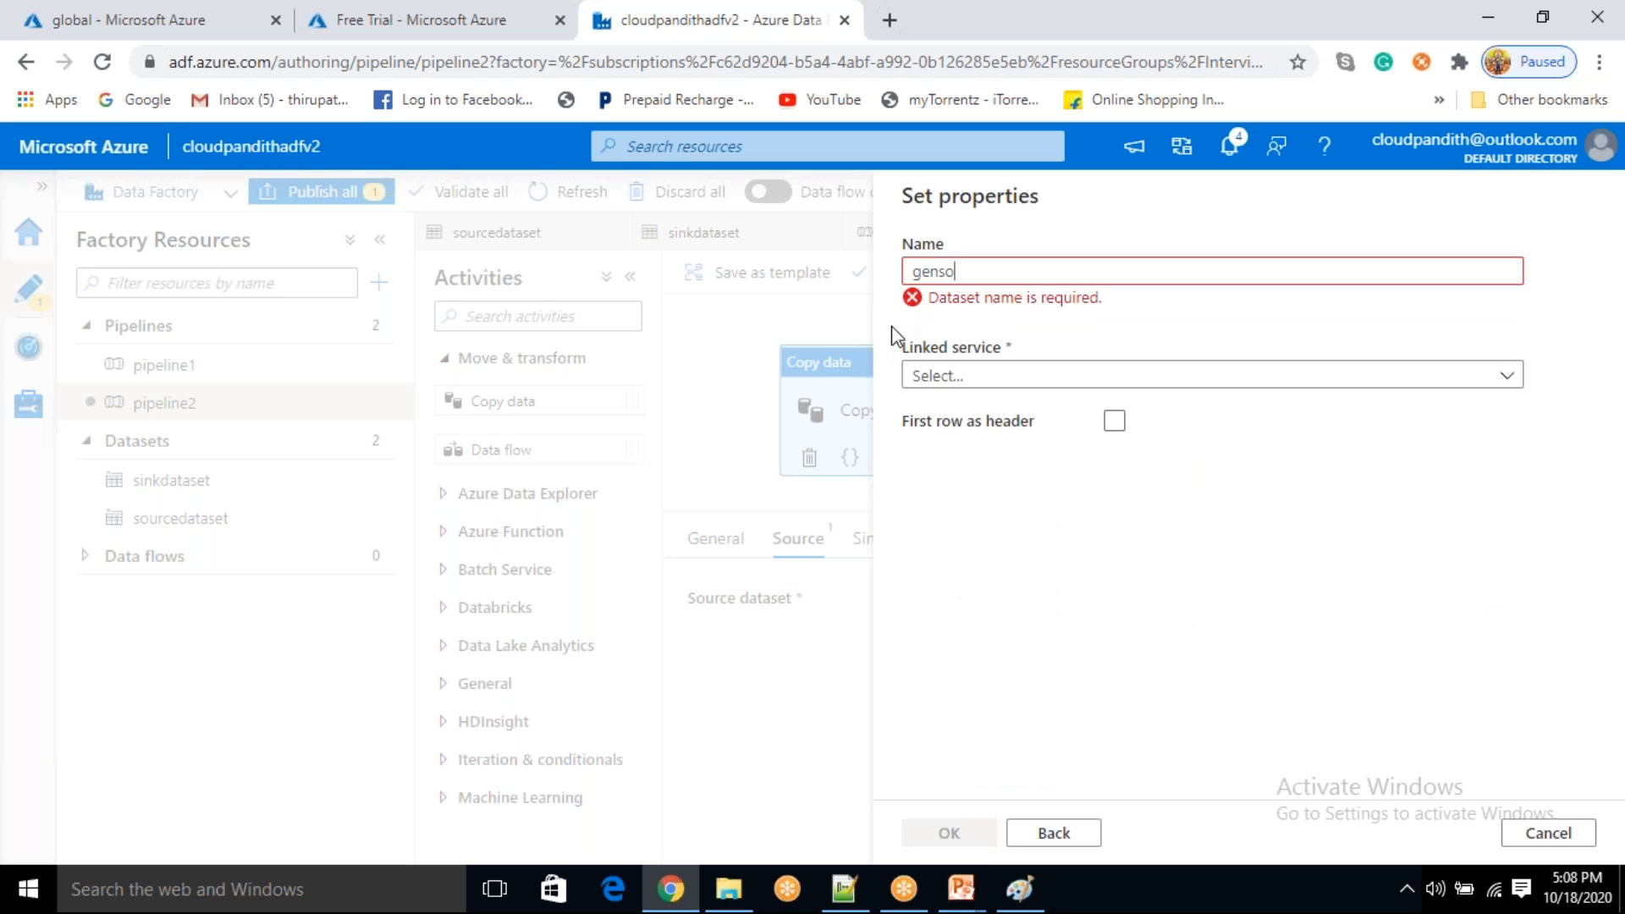
key("BackSpace")
key("BackSpace")
key("BackSpace")
key("BackSpace")
key("BackSpace")
type("sourcedatasetgen2")
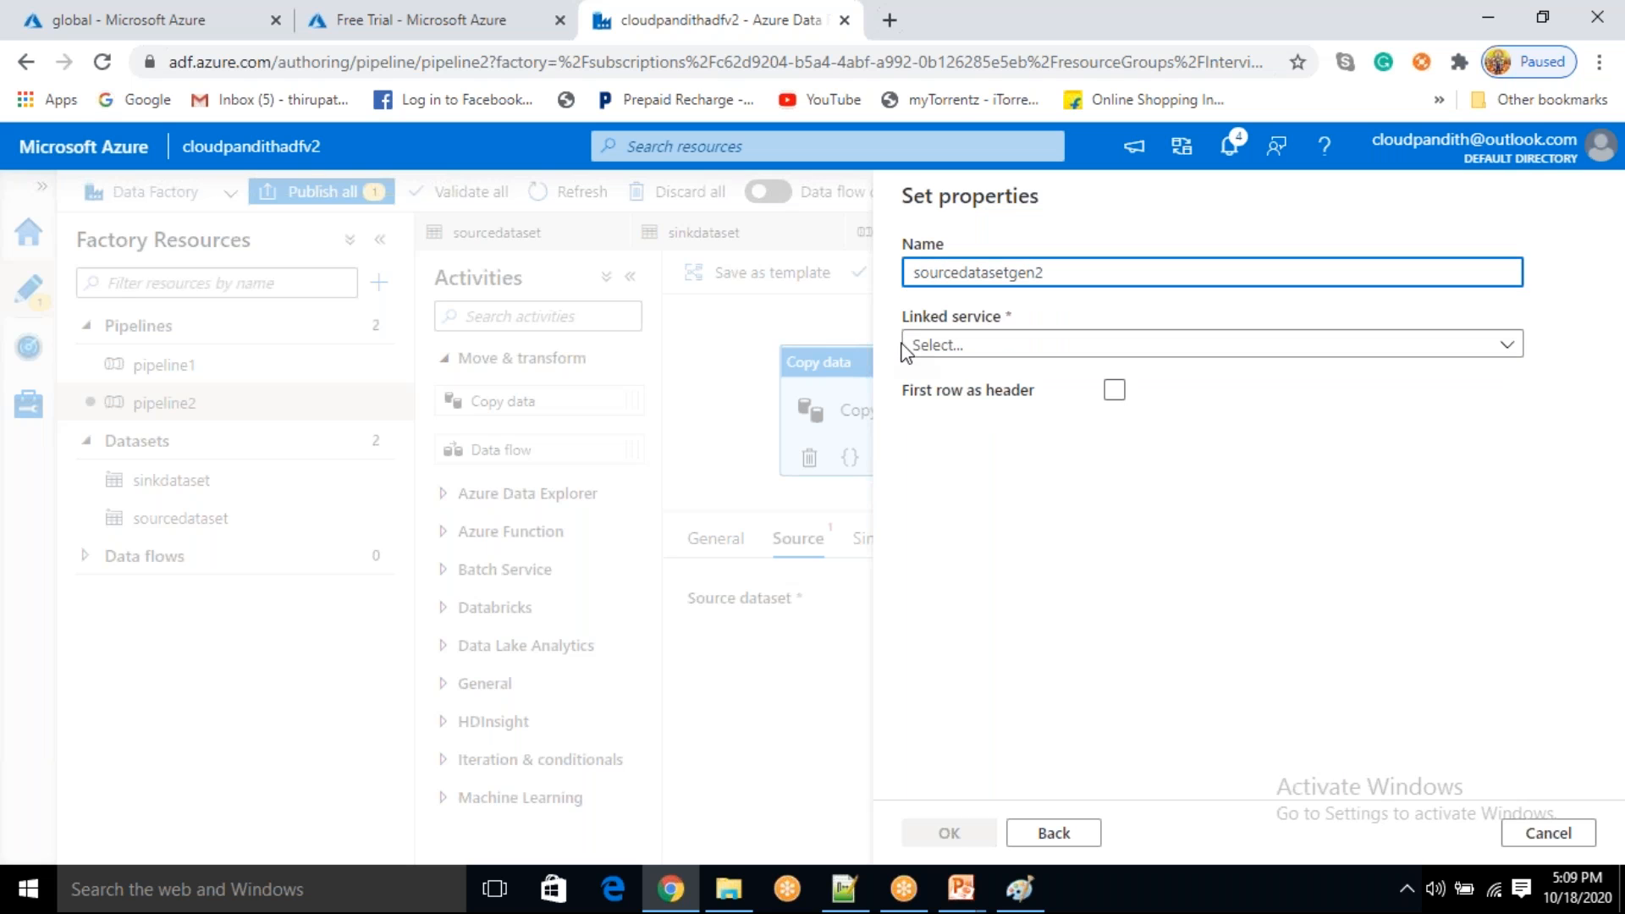
- Start a new Azure Data Lake Storage Gen2 linked service for the source dataset and name it datalakegen2conn
left_click(921, 347)
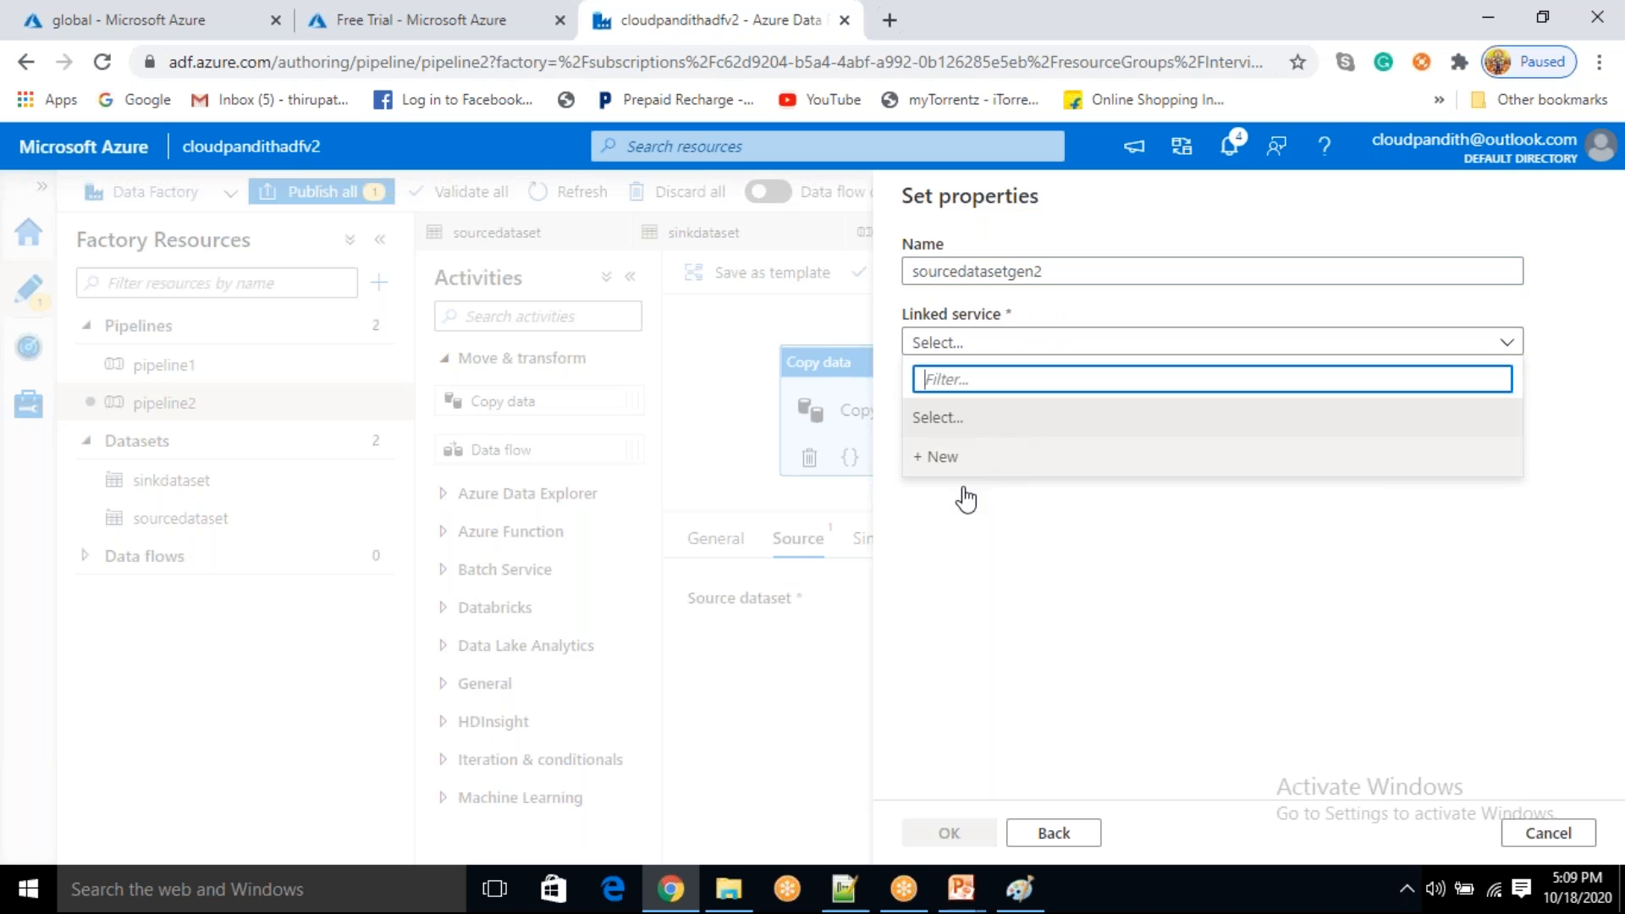
left_click(959, 465)
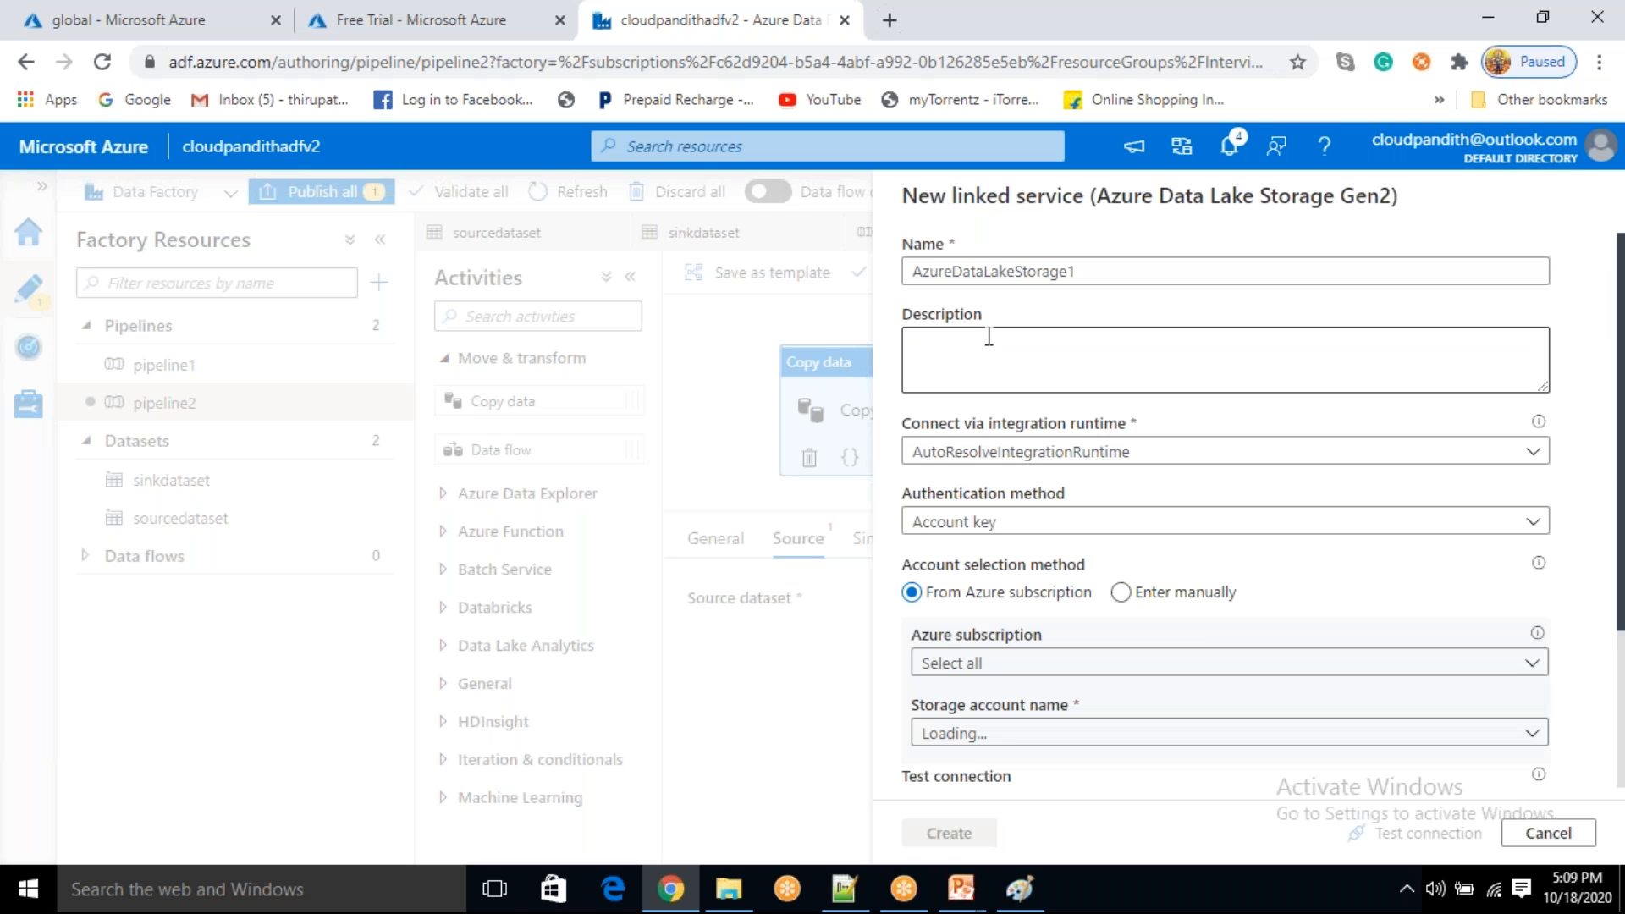
double_click(931, 267)
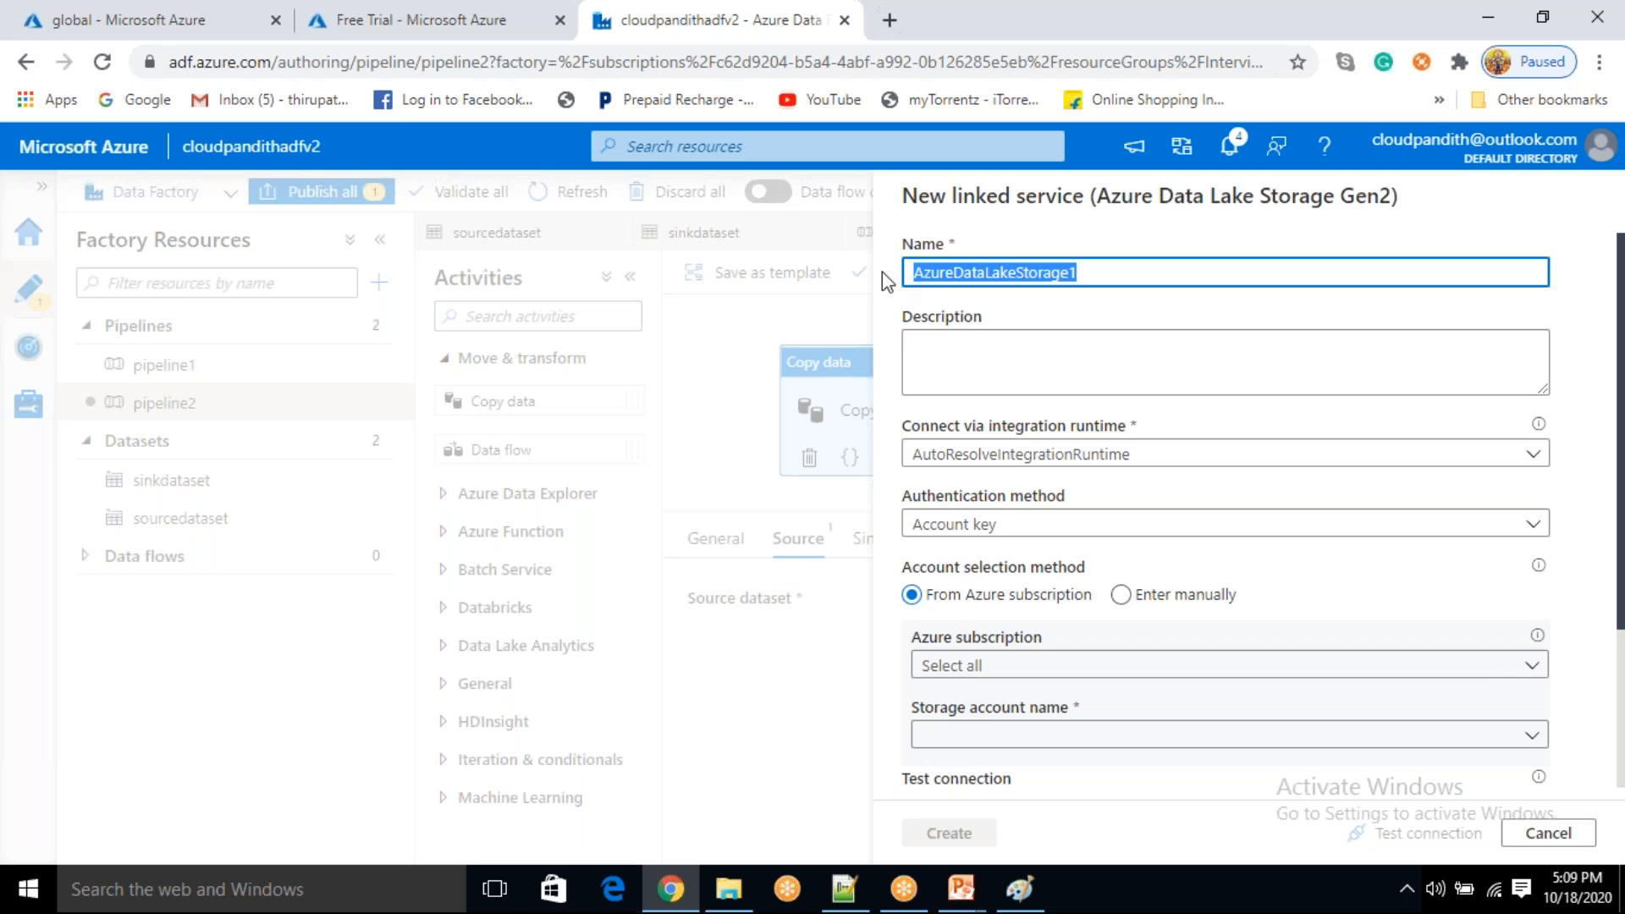
type("datalakegen2conn")
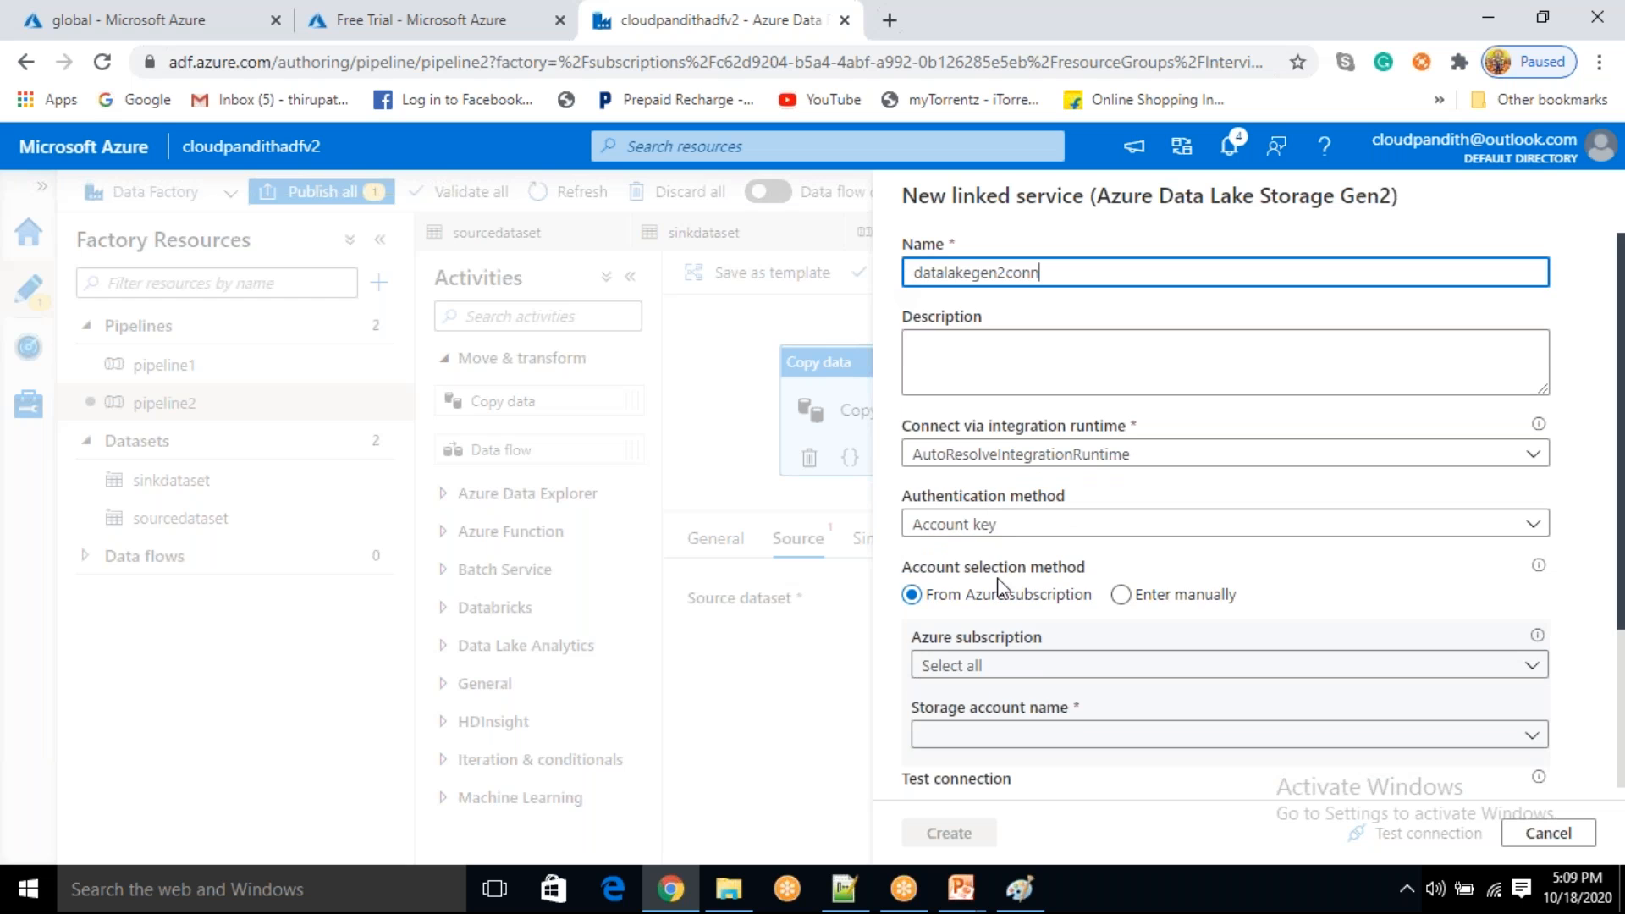
- Set the linked service's storage account to cloudpandithadlsgen2, test the connection and create the linked service
scroll(993, 592, "down", 1)
scroll(994, 593, "down", 2)
left_click(993, 515)
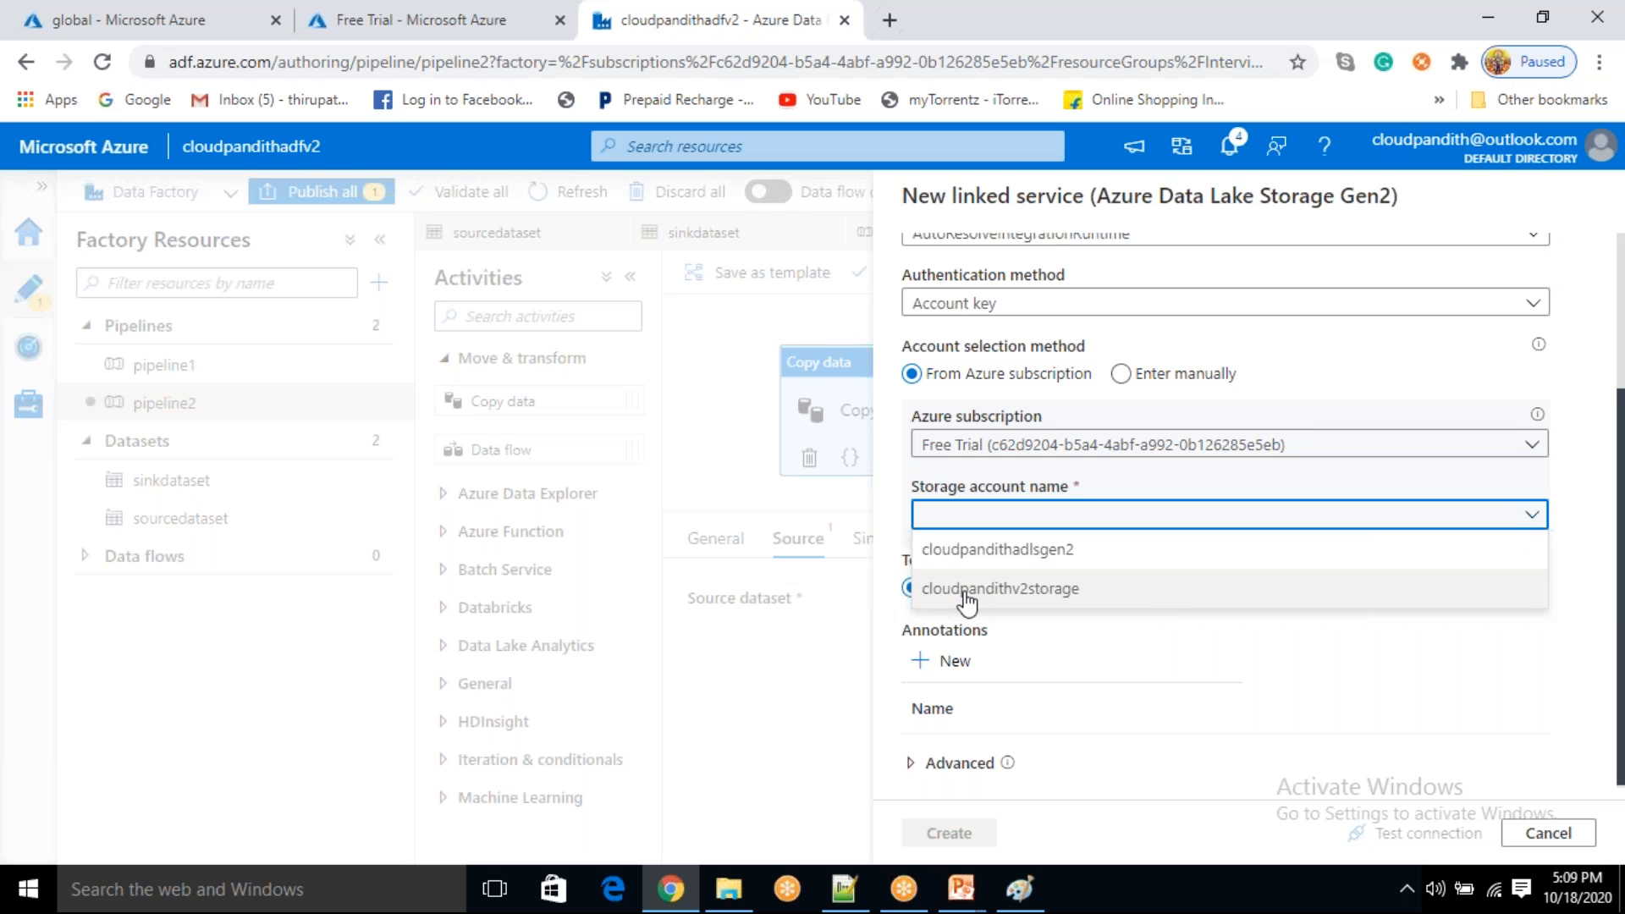
left_click(993, 584)
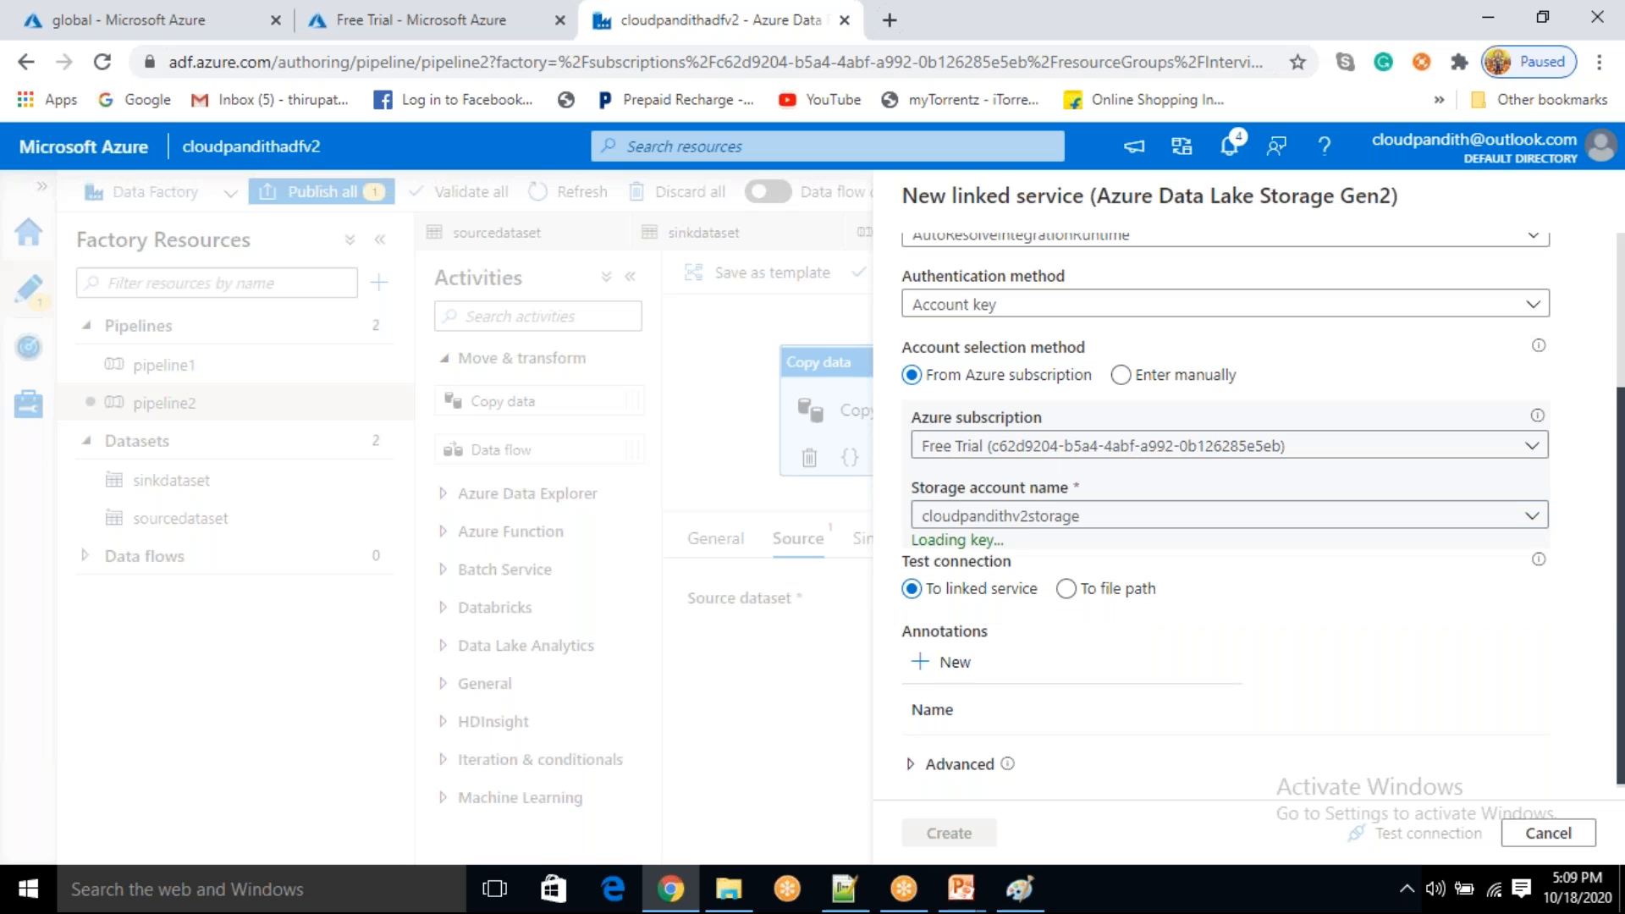
left_click(931, 517)
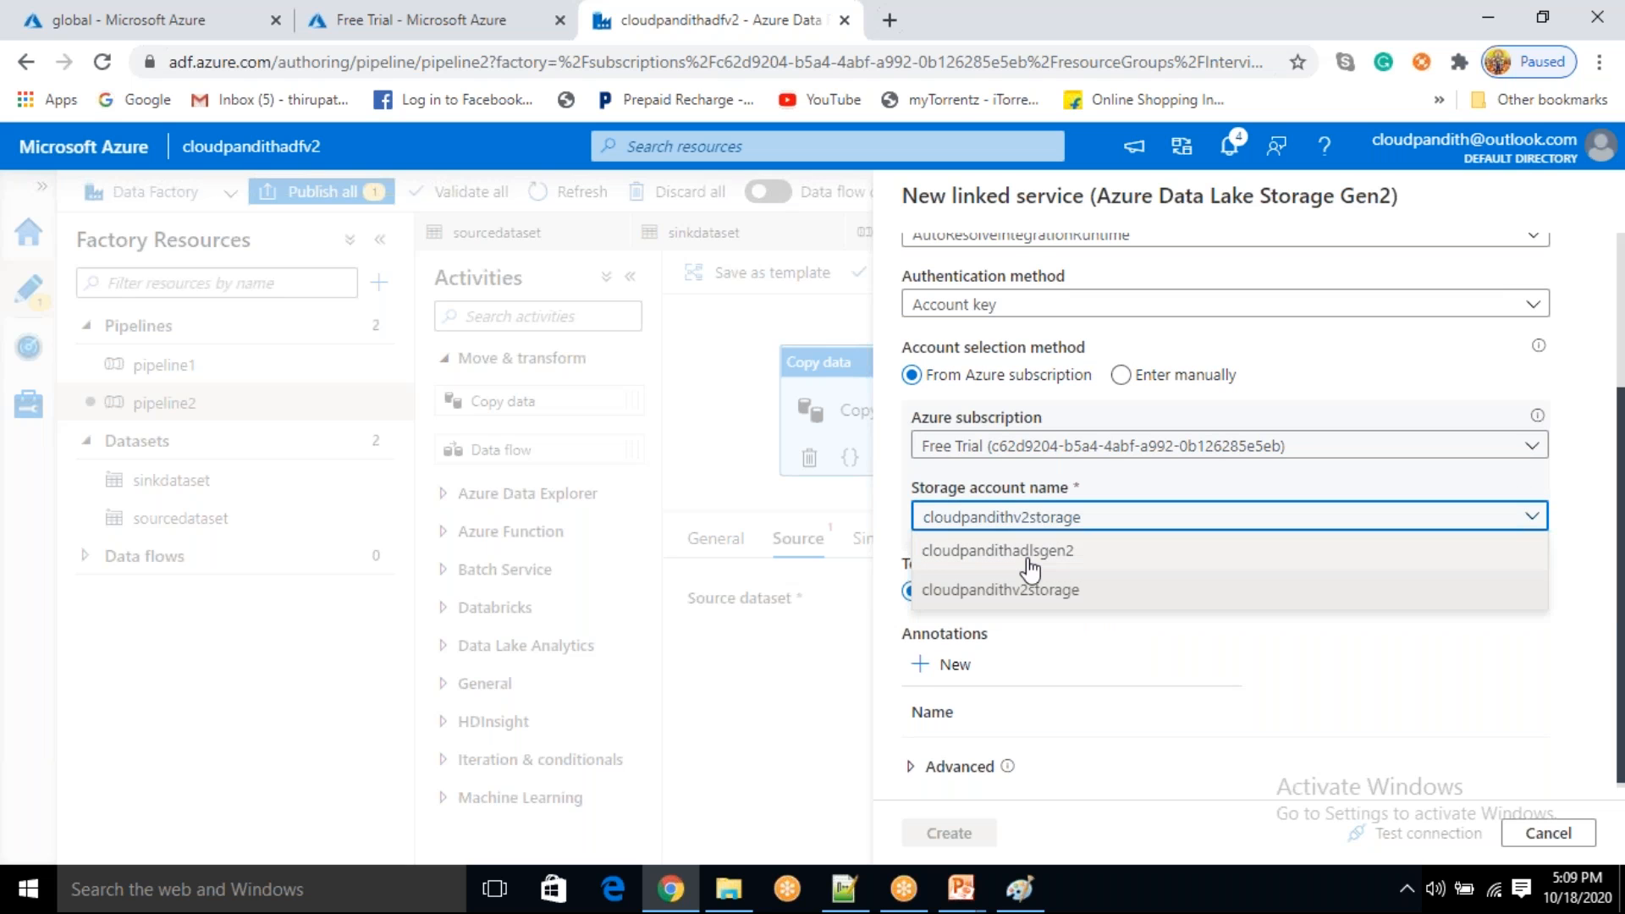
left_click(1029, 569)
left_click(1430, 834)
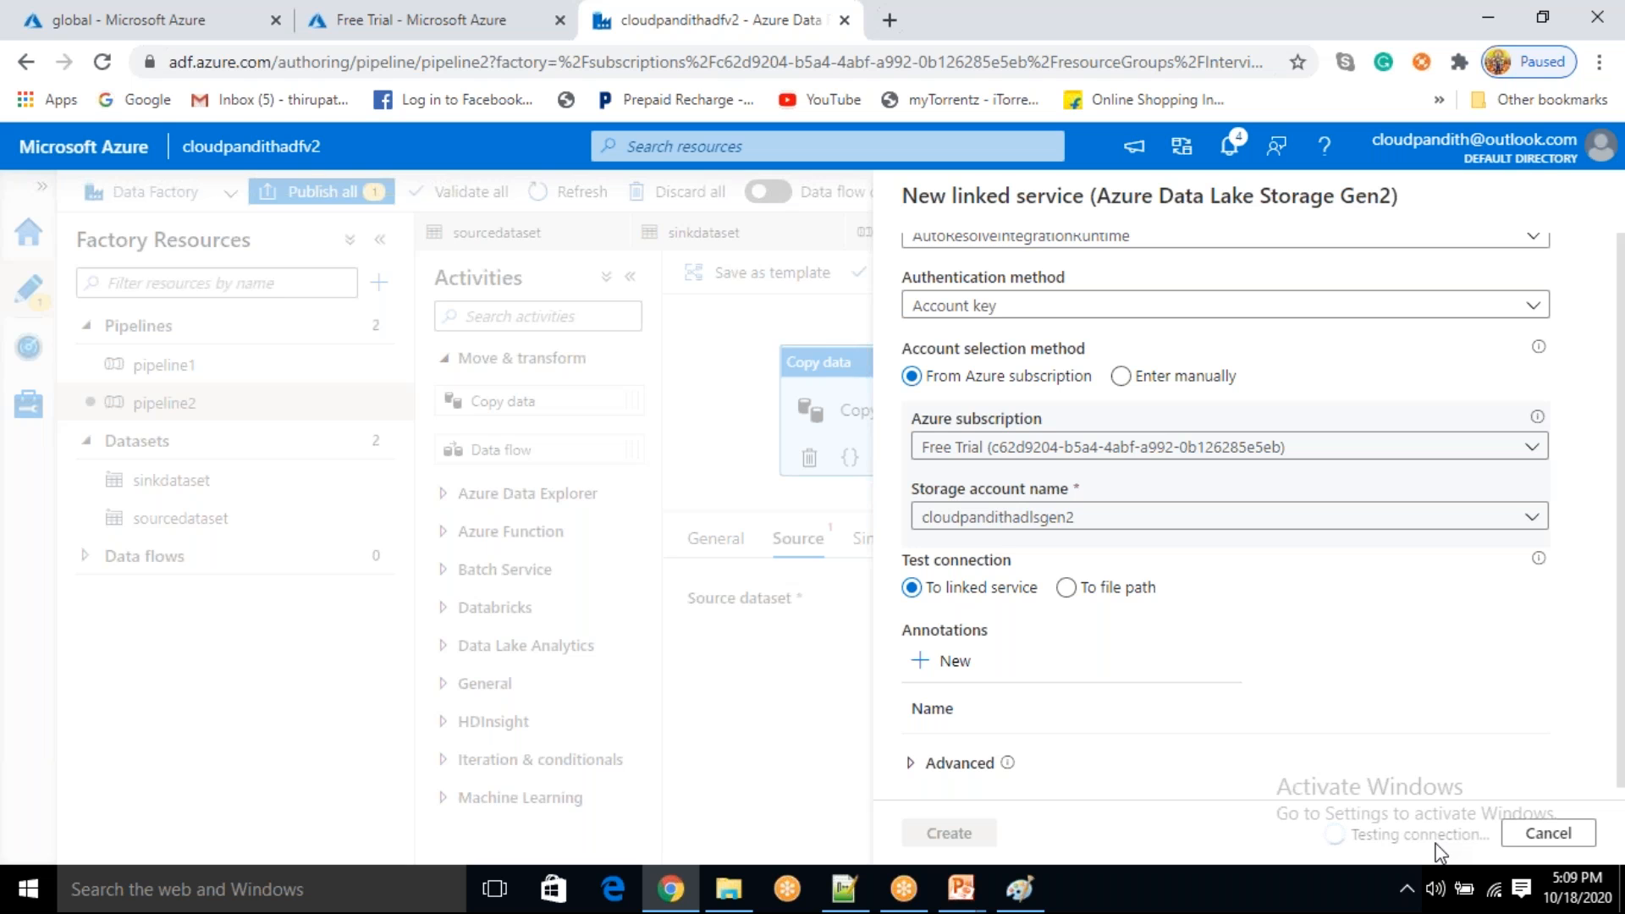
left_click(951, 830)
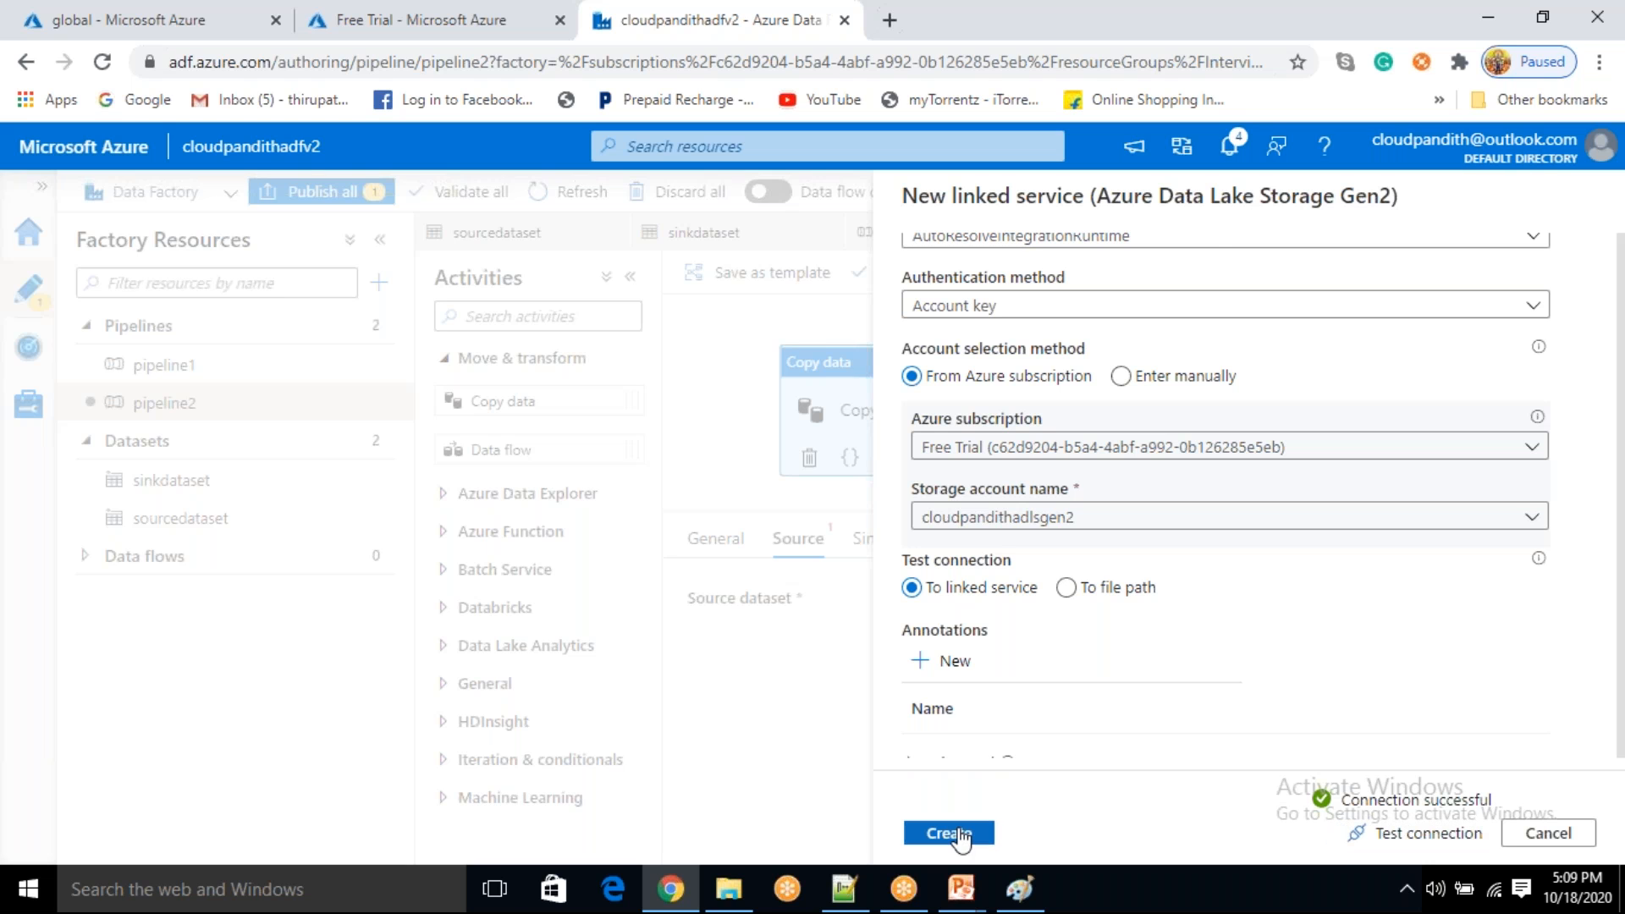
left_click(1189, 33)
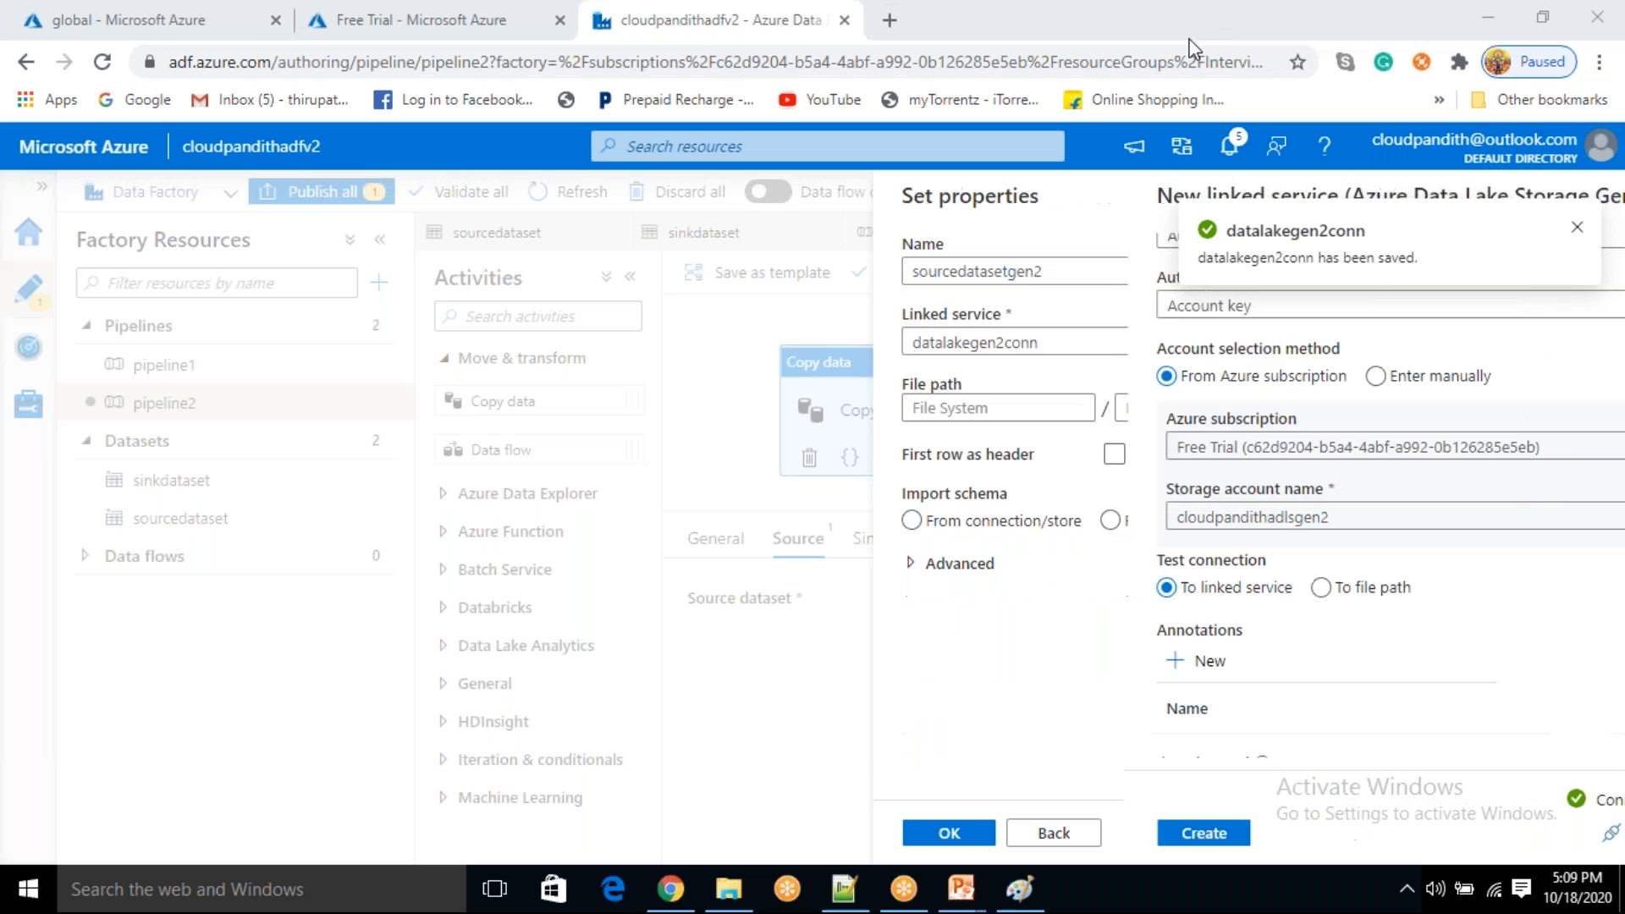
- Set the source dataset's path to global/input with the first row as header and no schema import, and create it
left_click(1541, 407)
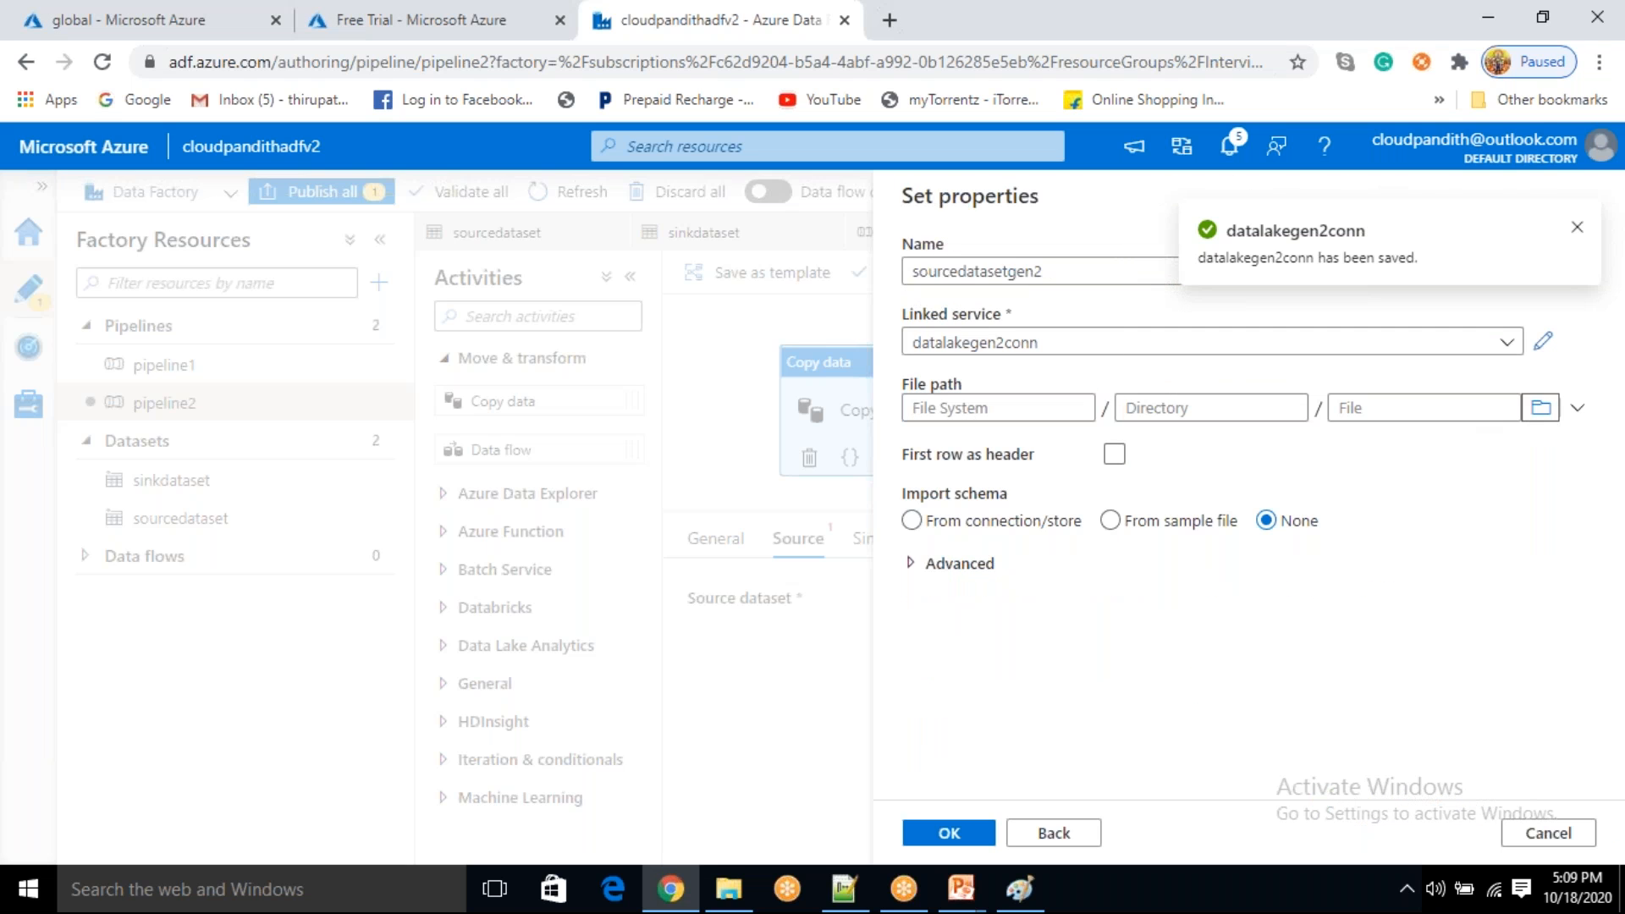
double_click(1033, 337)
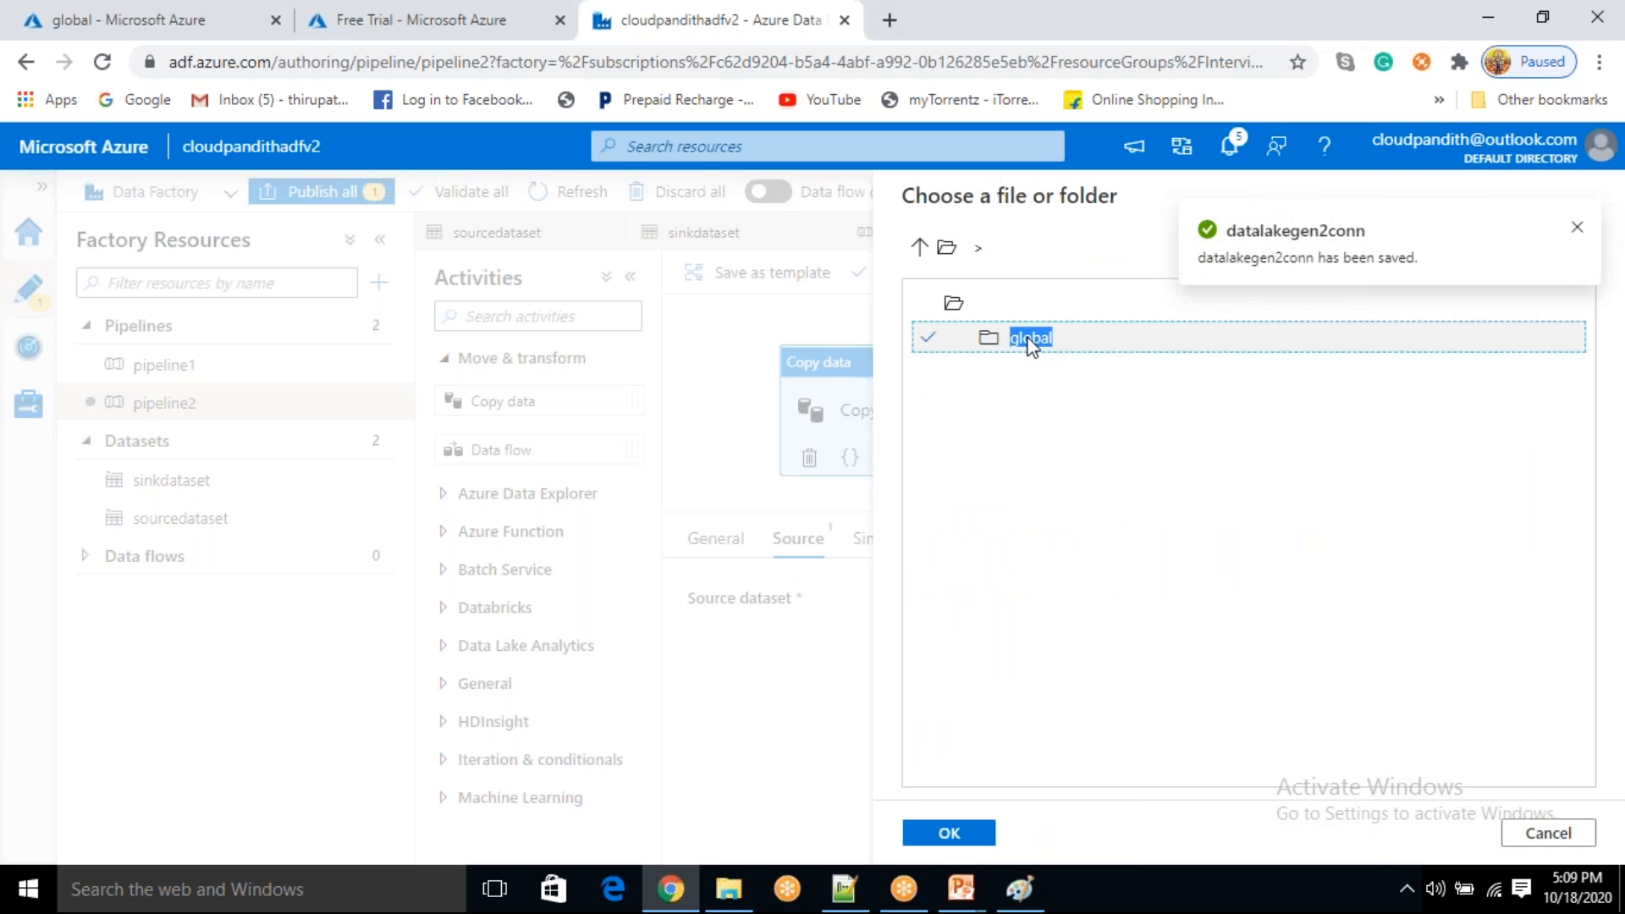
left_click(1046, 340)
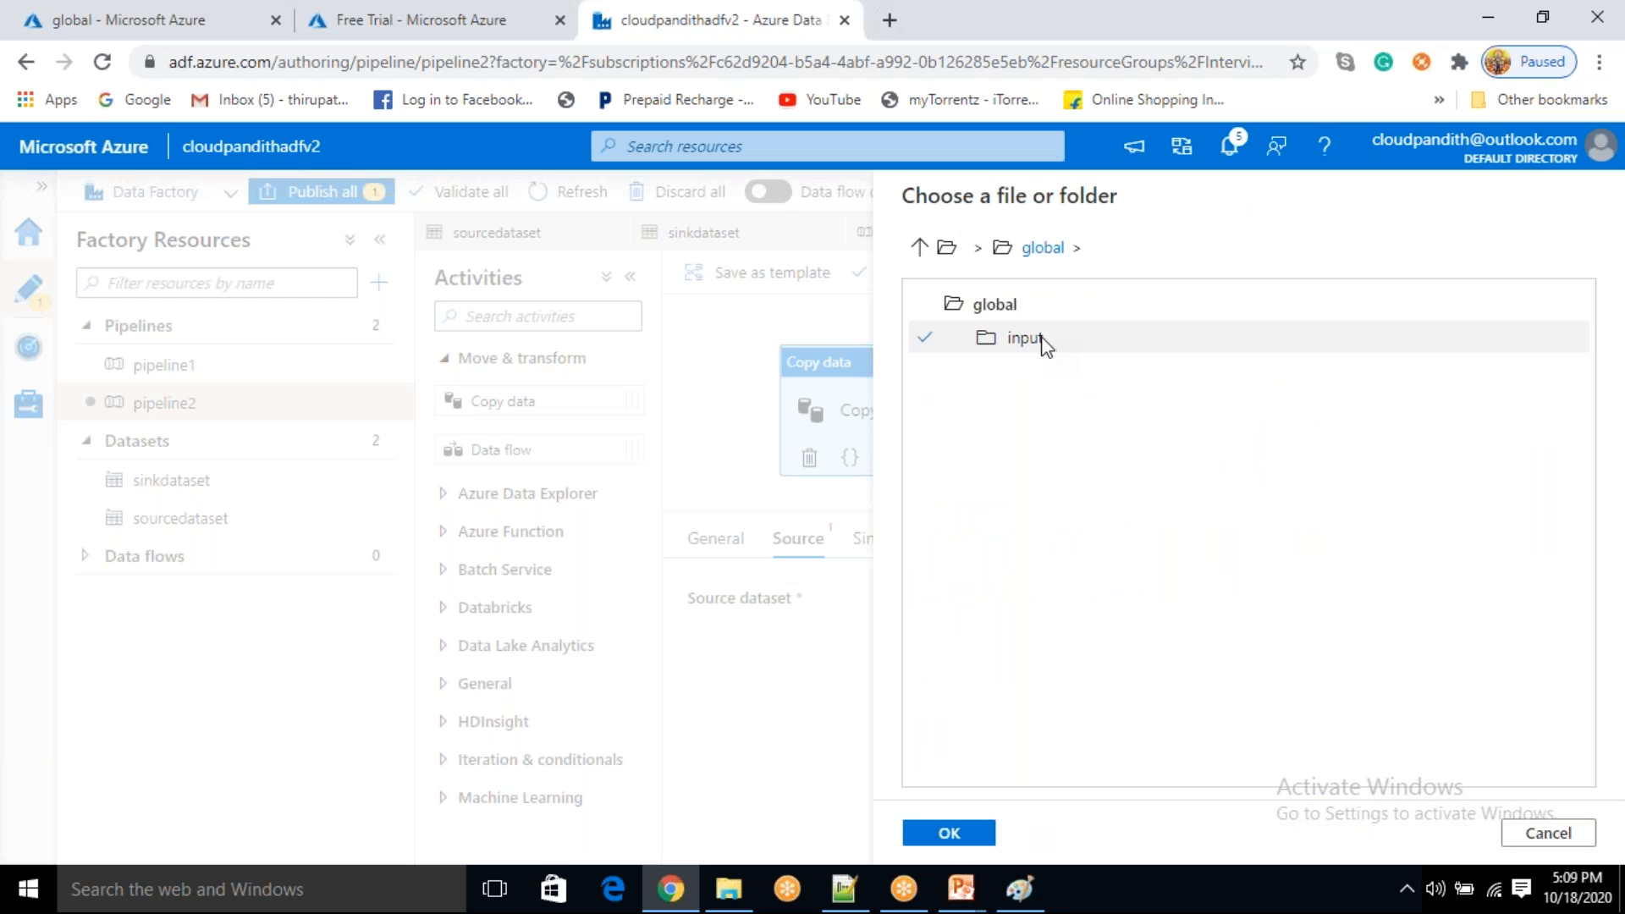
left_click(982, 838)
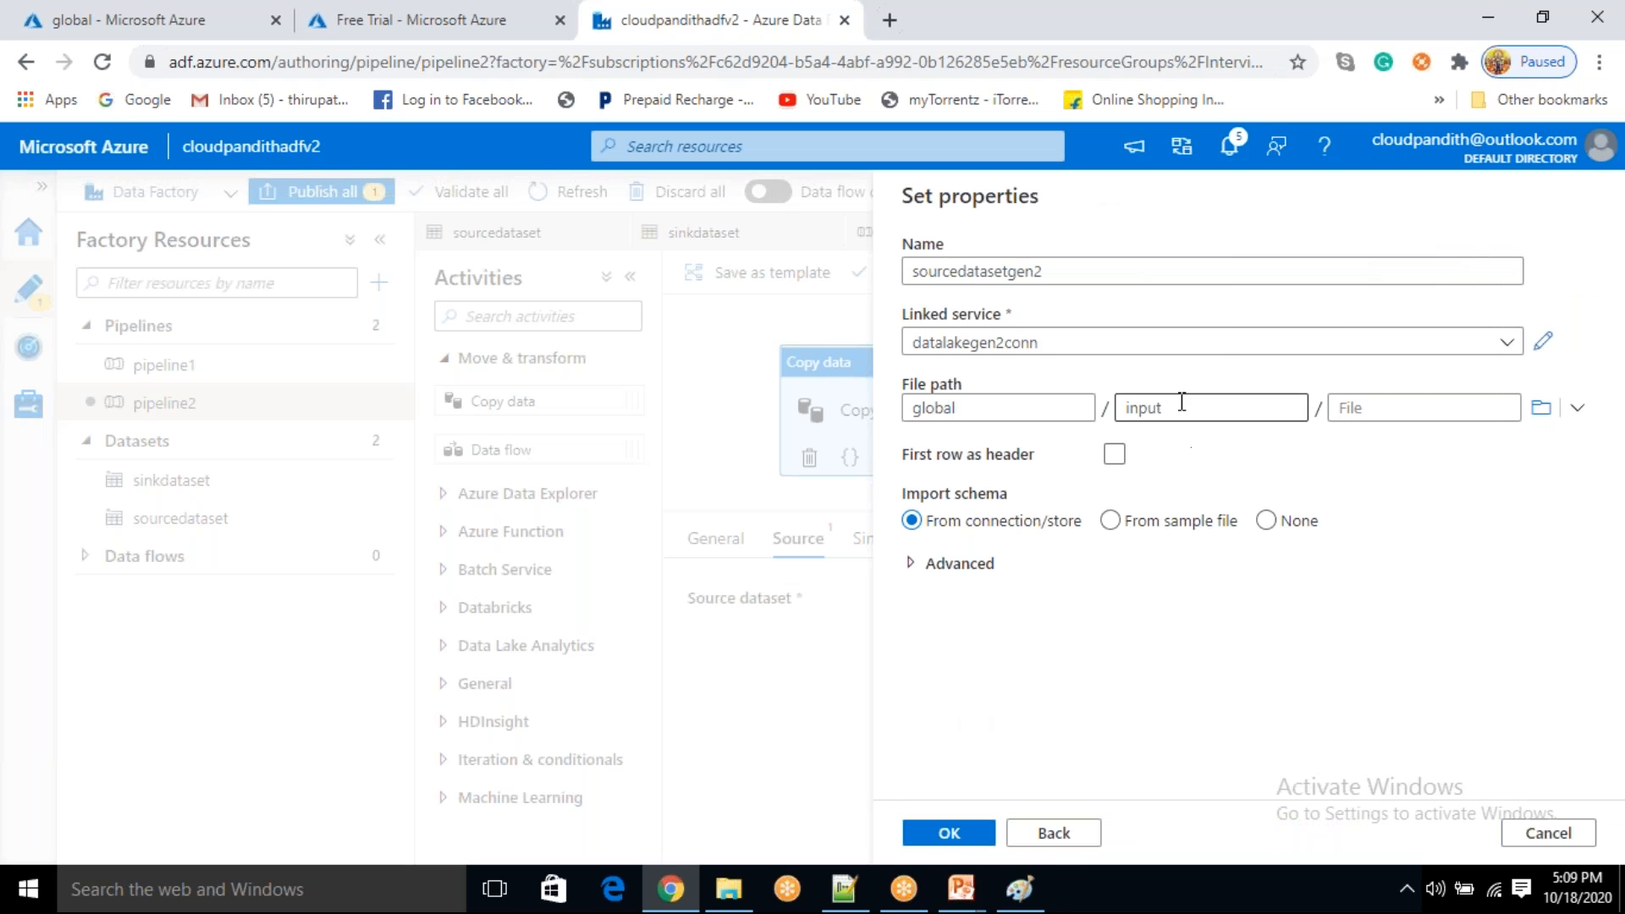
left_click(1113, 454)
left_click(1266, 523)
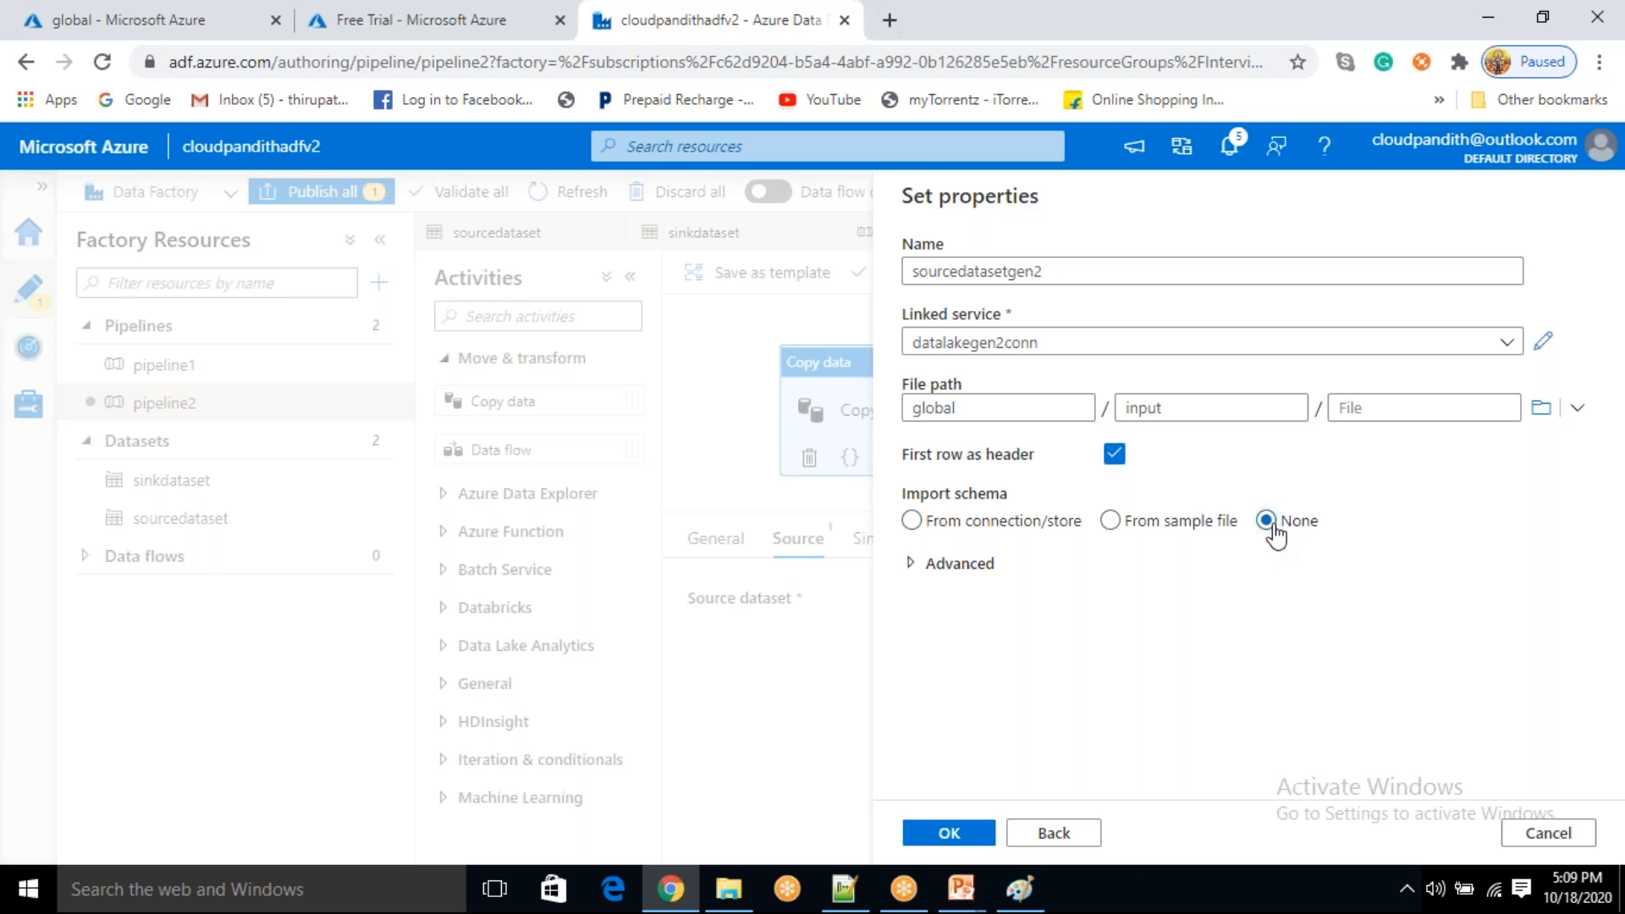
left_click(949, 831)
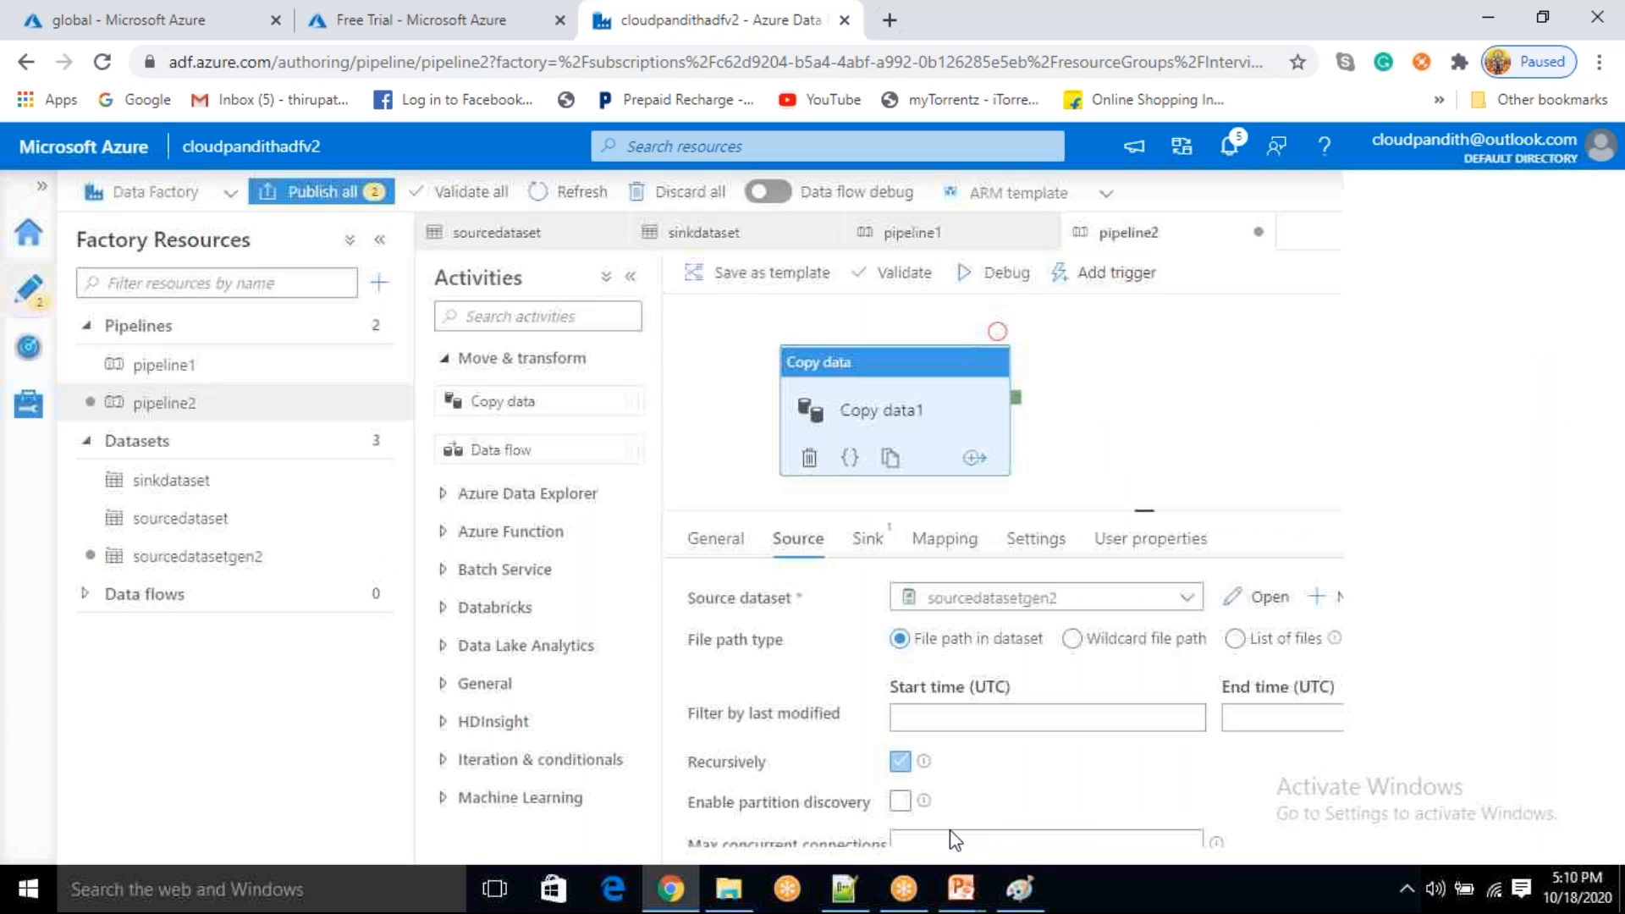
- Switch the Copy data source to a wildcard file path with the file name pattern *.csv
left_click(1072, 638)
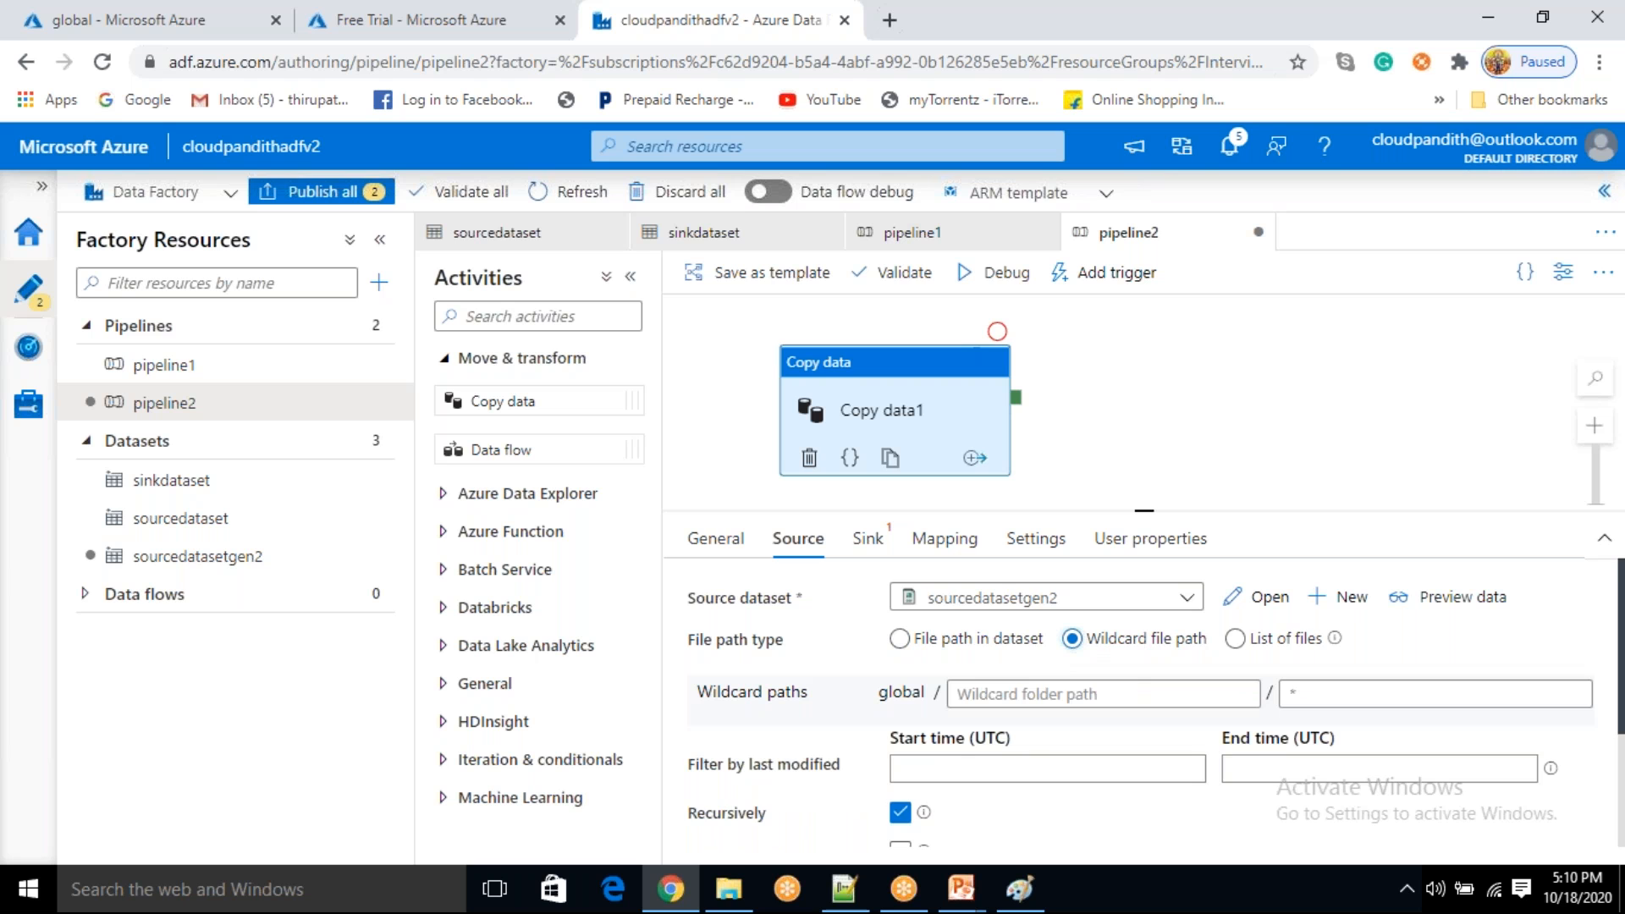
left_click(1332, 691)
type("*.csv")
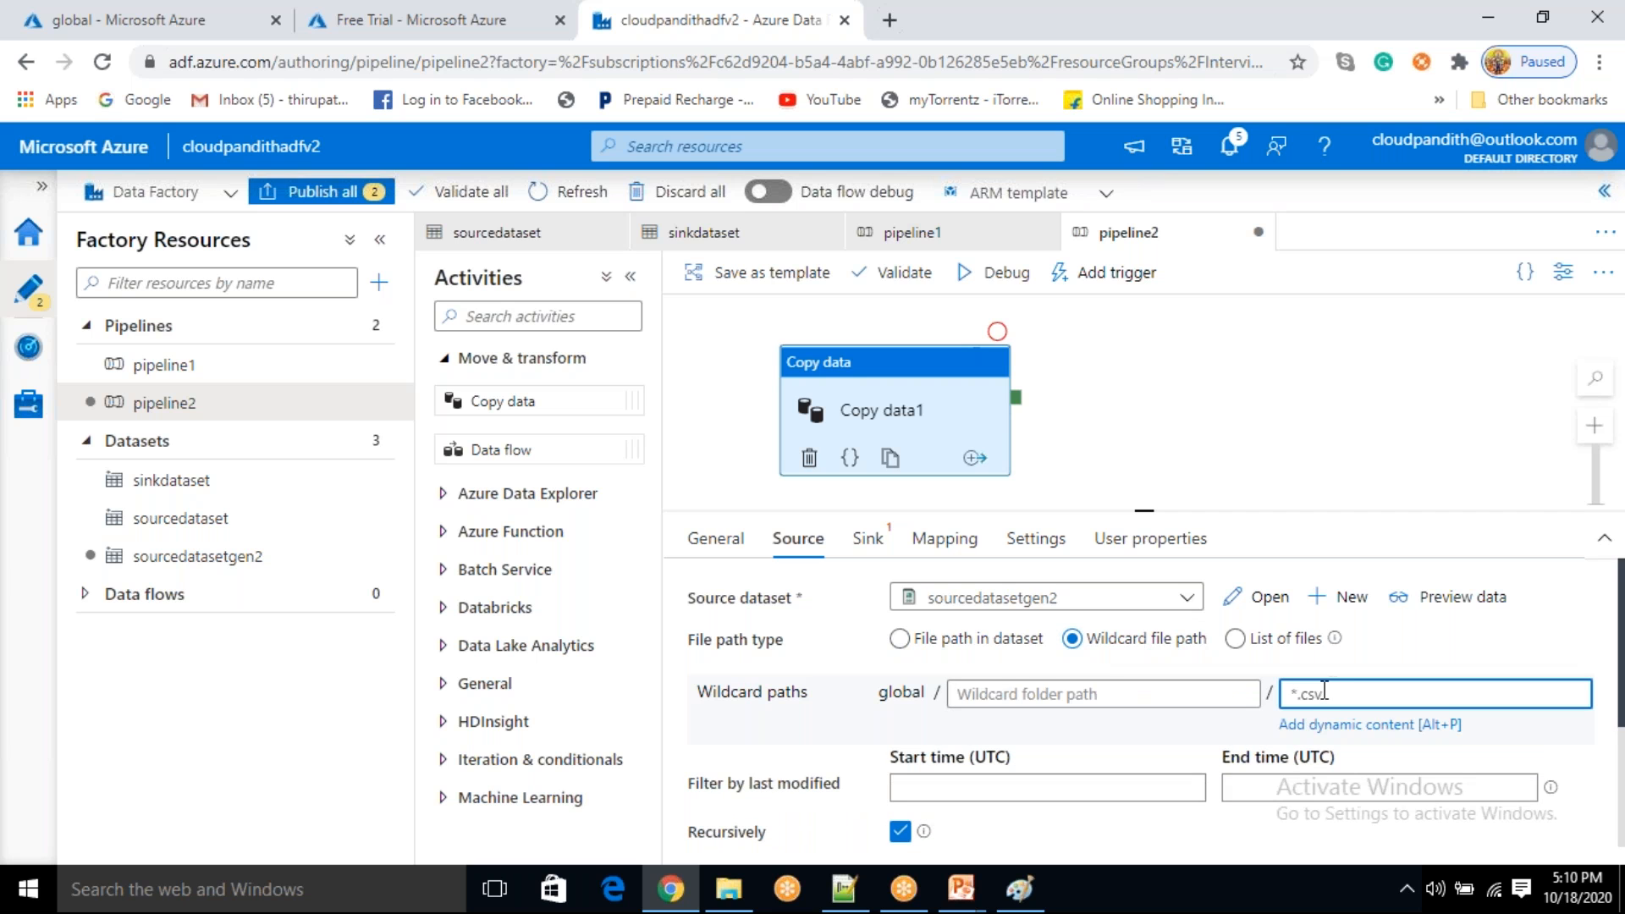
left_click(1420, 641)
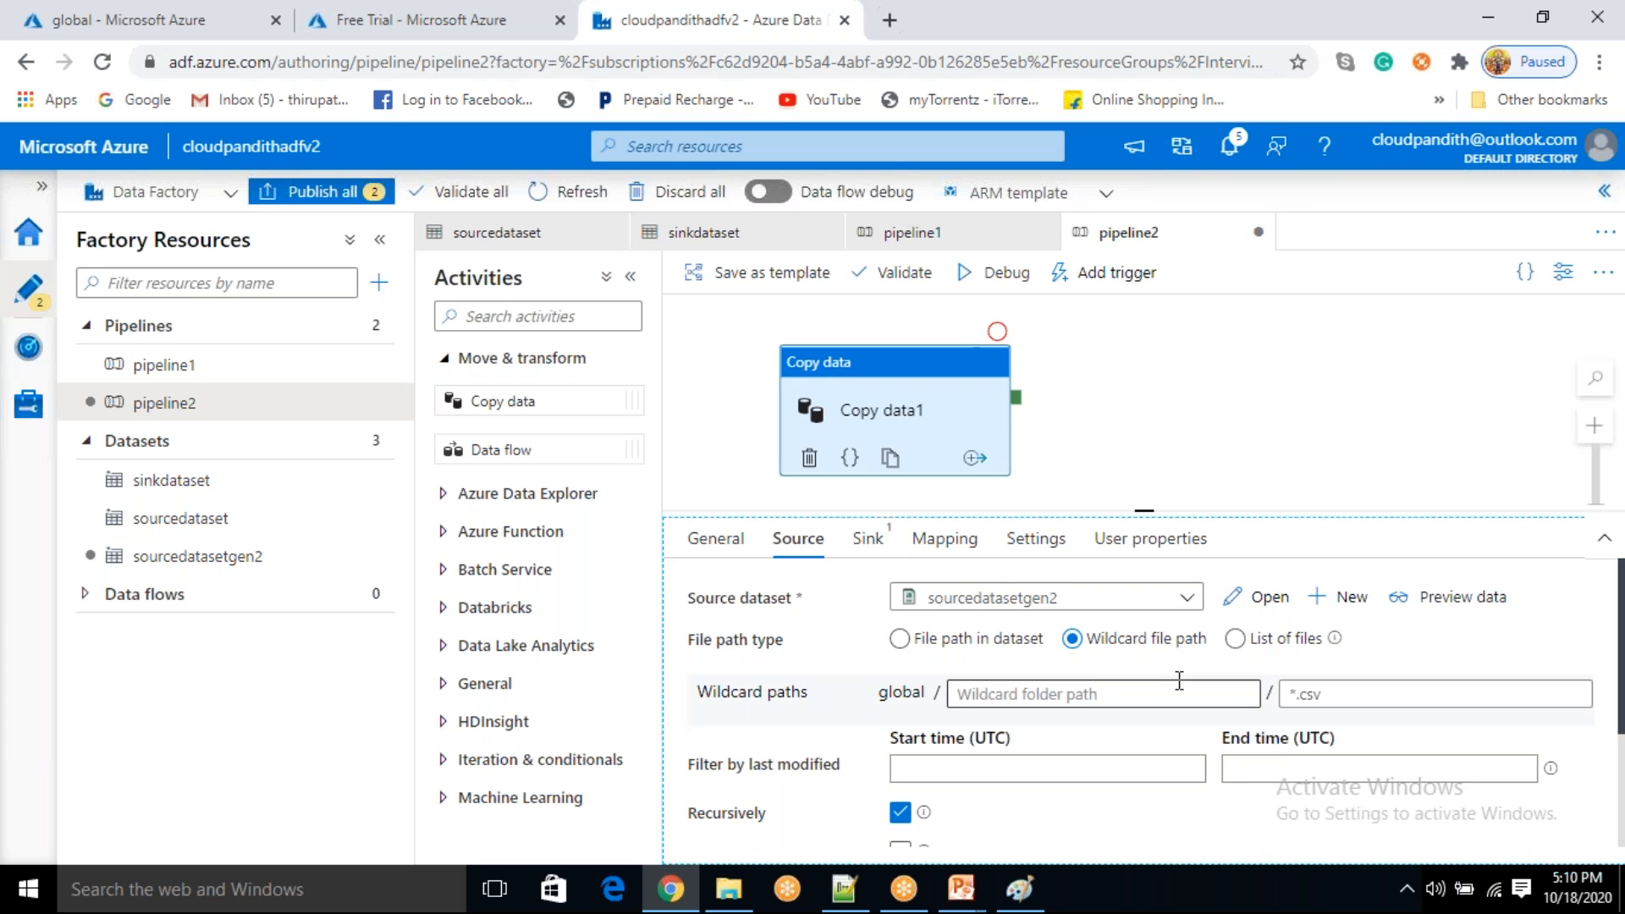
- Create a new sink dataset for the Copy data activity using Azure Data Lake Storage Gen2 and the DelimitedText format
left_click(870, 540)
left_click(1250, 597)
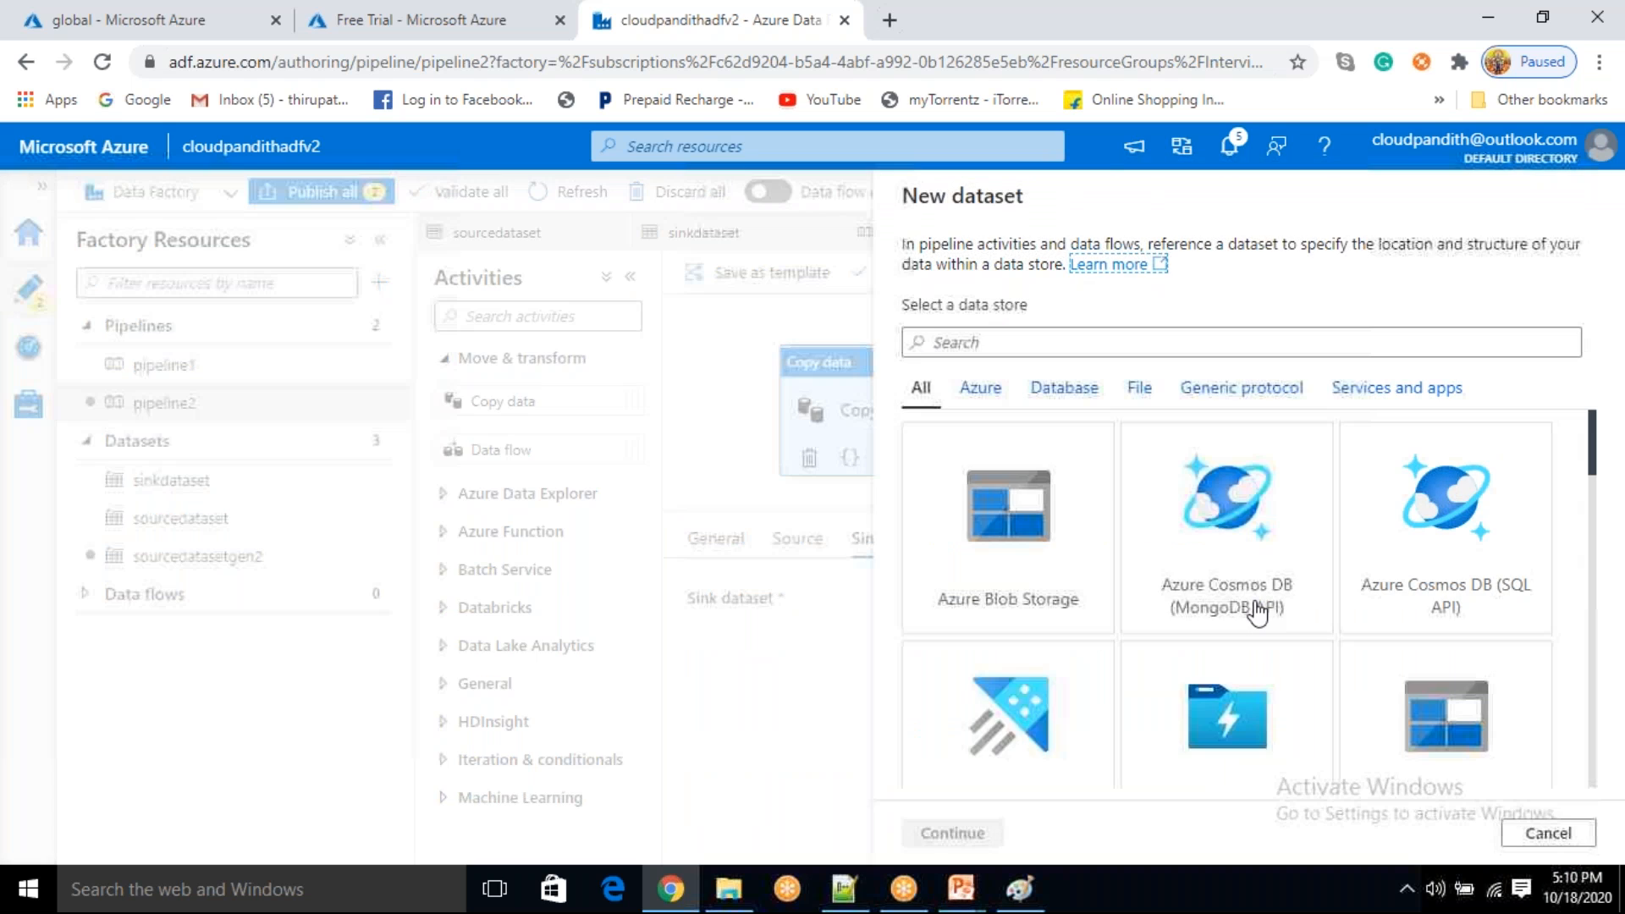
key("Tab")
type("gen2")
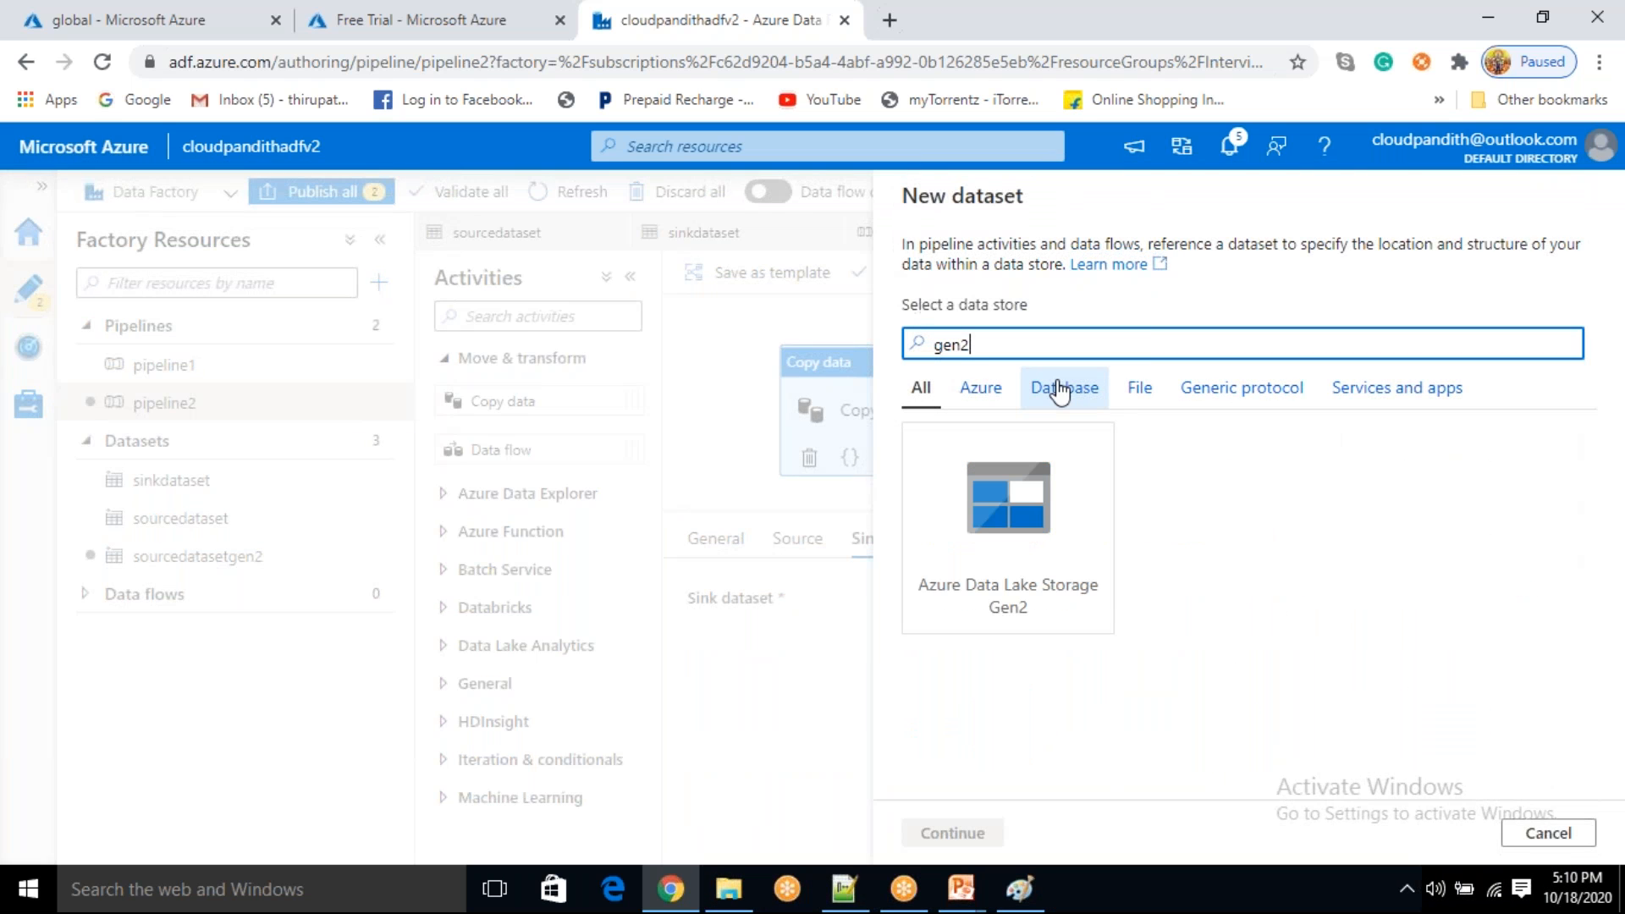
left_click(1028, 619)
left_click(978, 836)
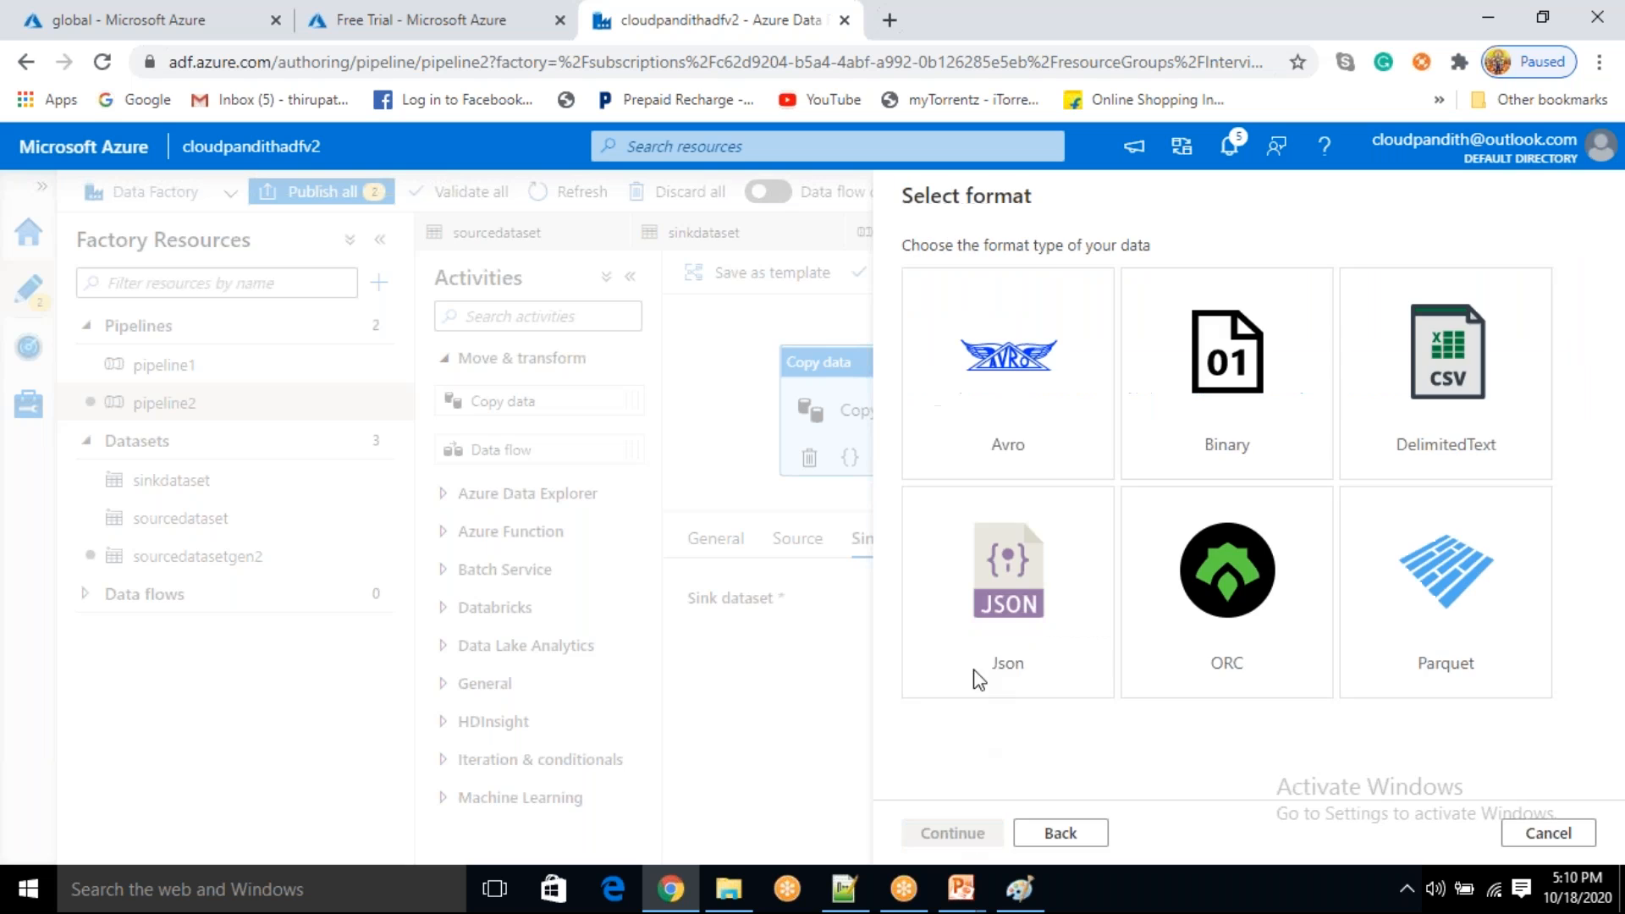
left_click(1477, 383)
left_click(953, 833)
- Name the sink dataset sinkdatasetgen2 and assign it the datalakegen2conn linked service
left_click(1043, 272)
double_click(984, 272)
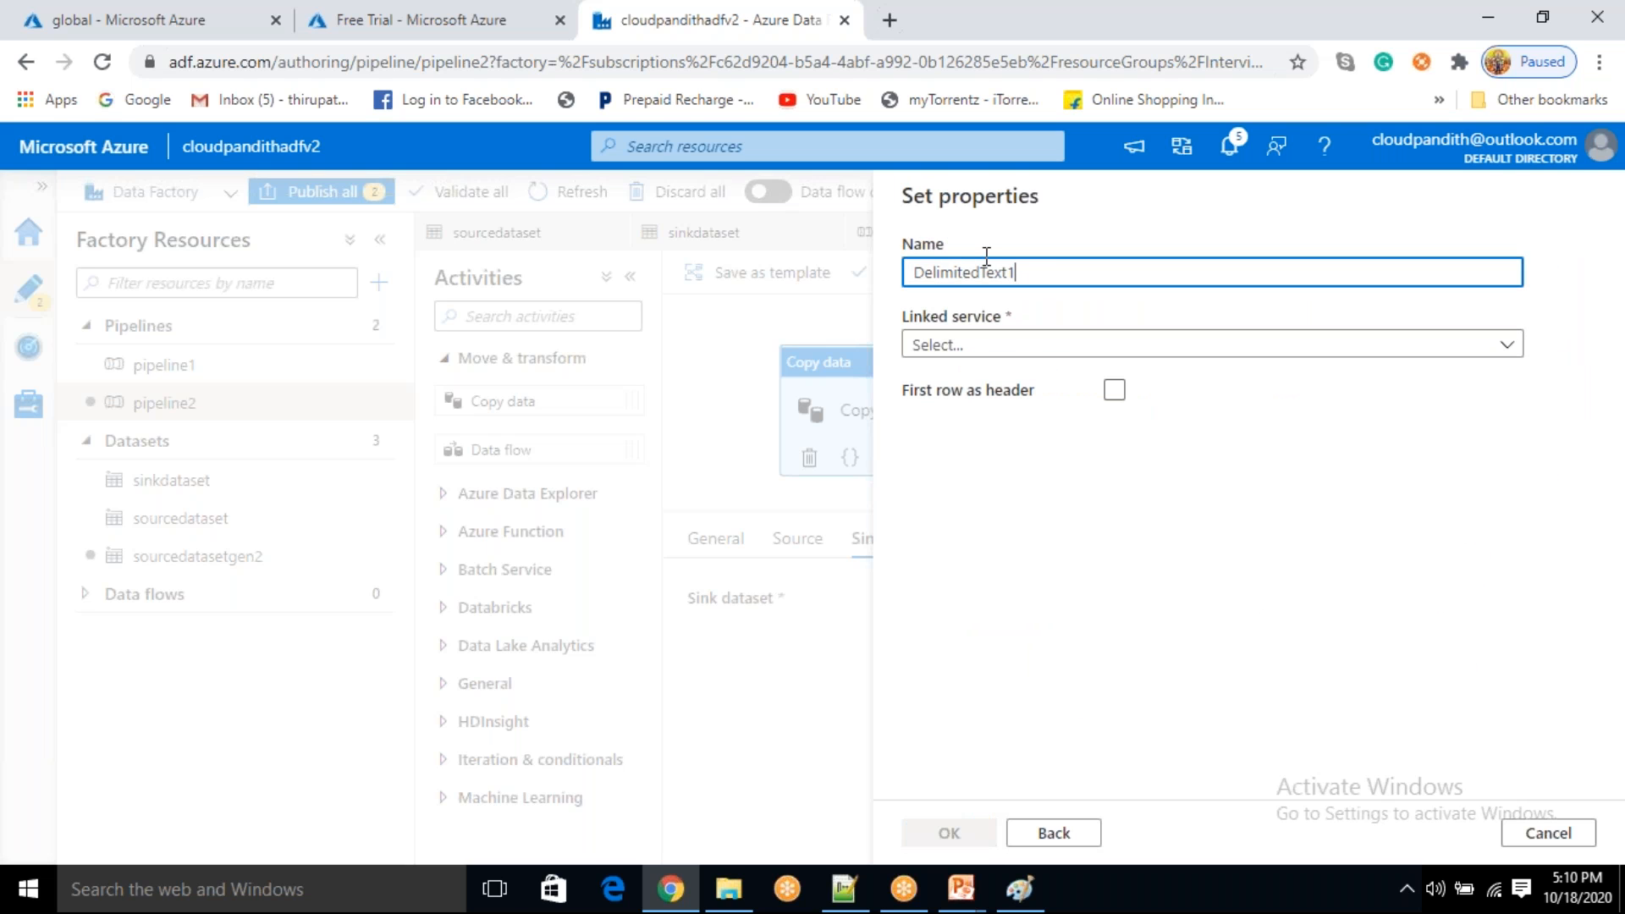
key("BackSpace")
type("sin")
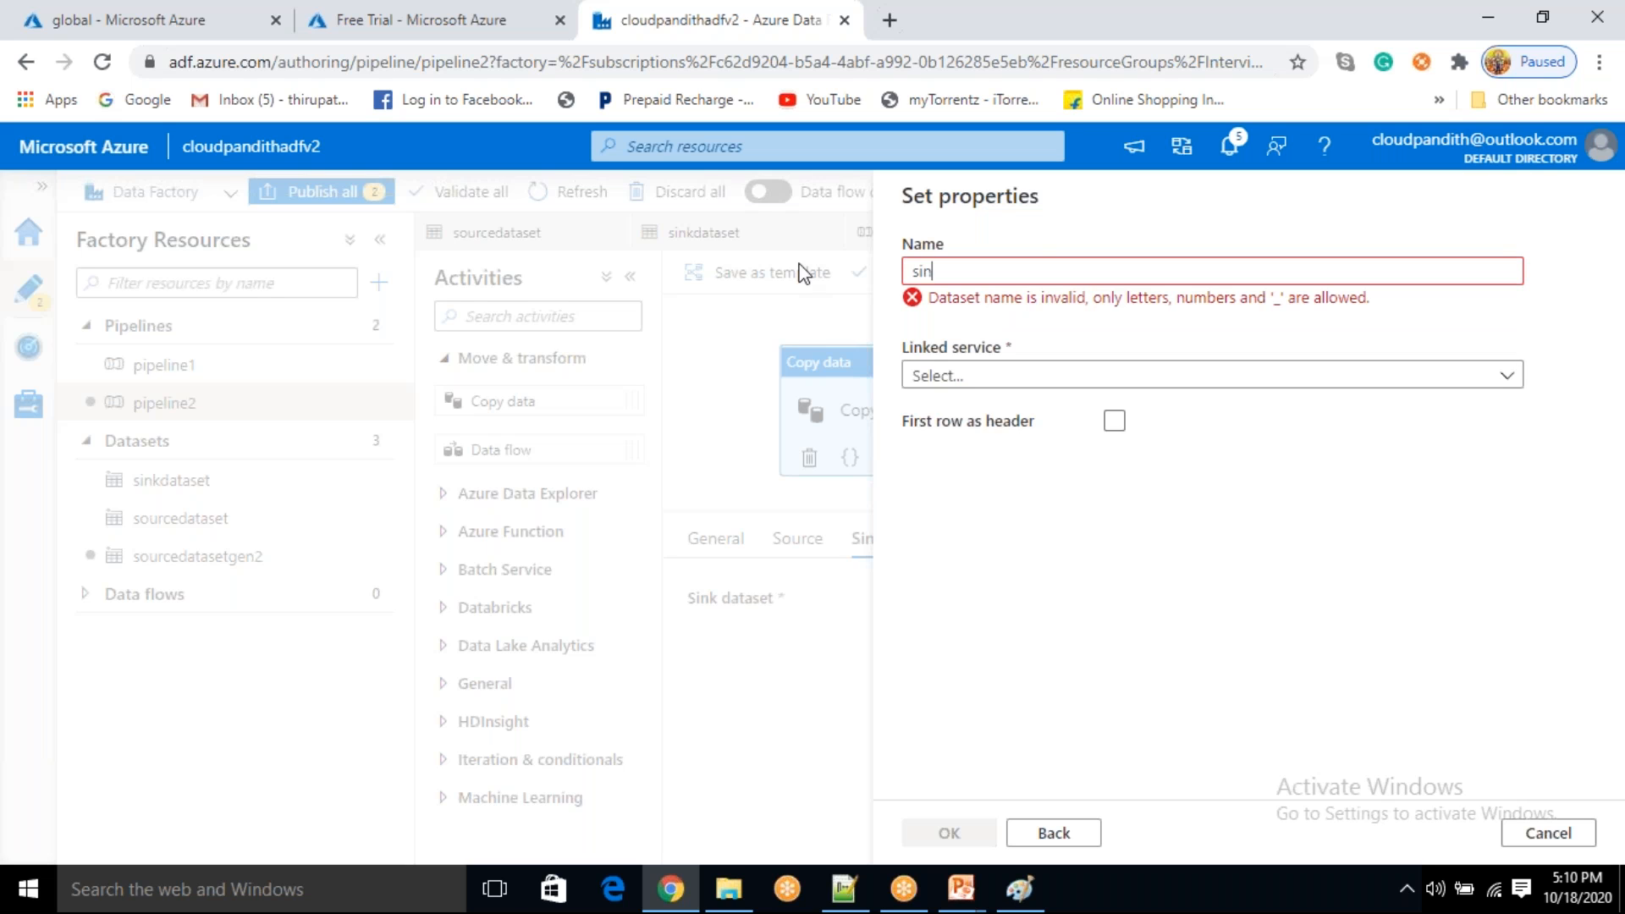
type("kdatasetgen2")
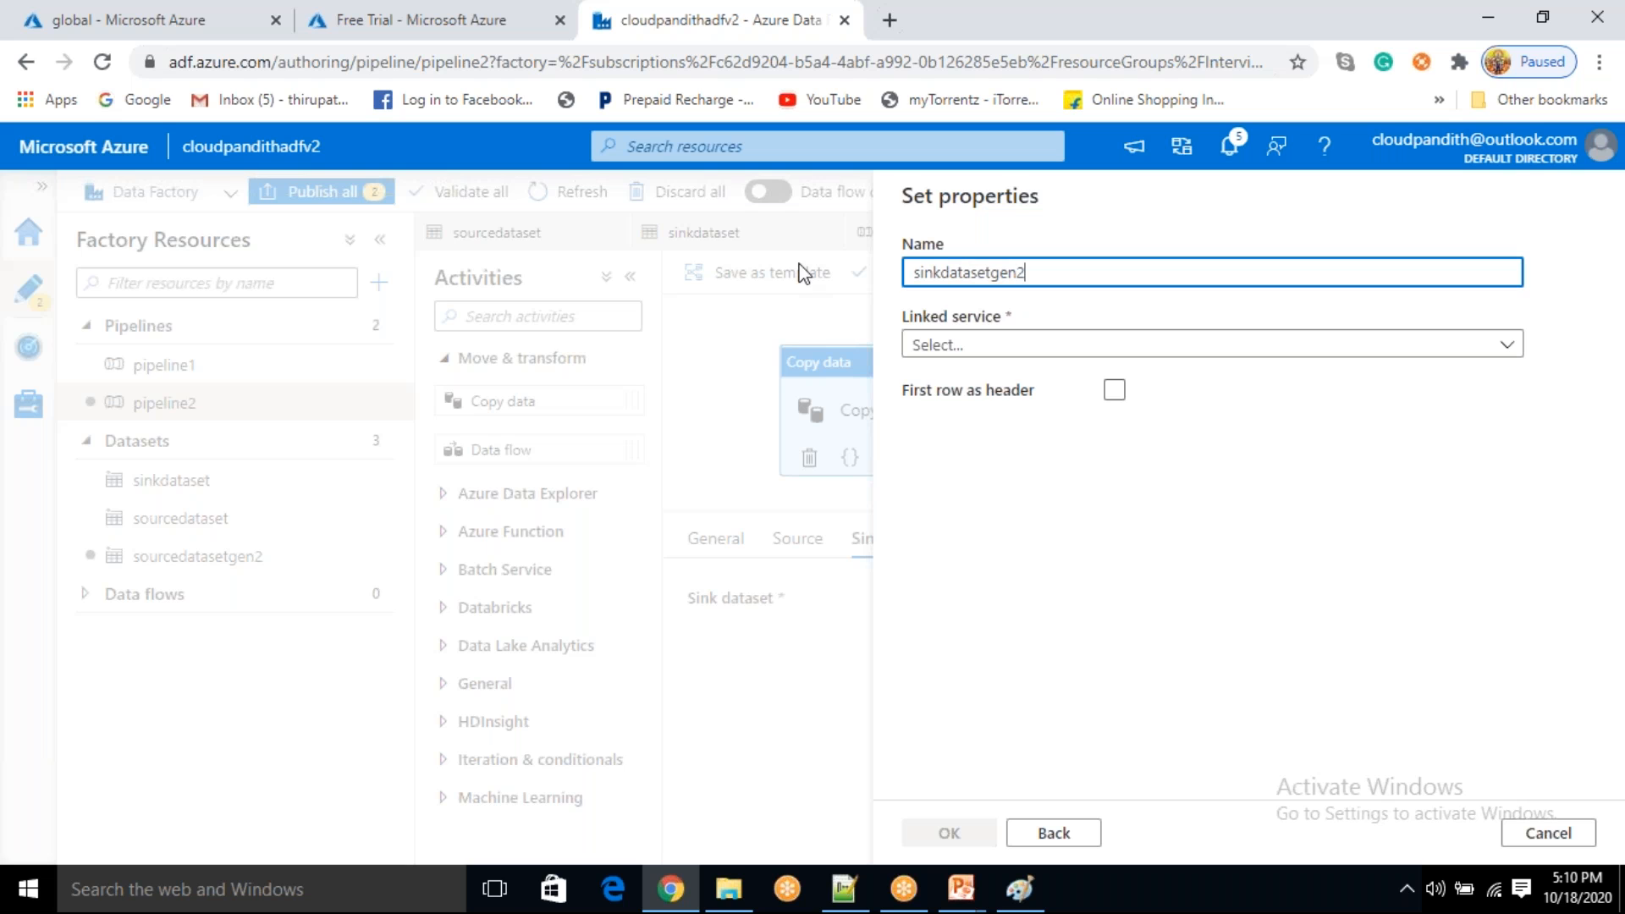
left_click(1033, 345)
left_click(1005, 490)
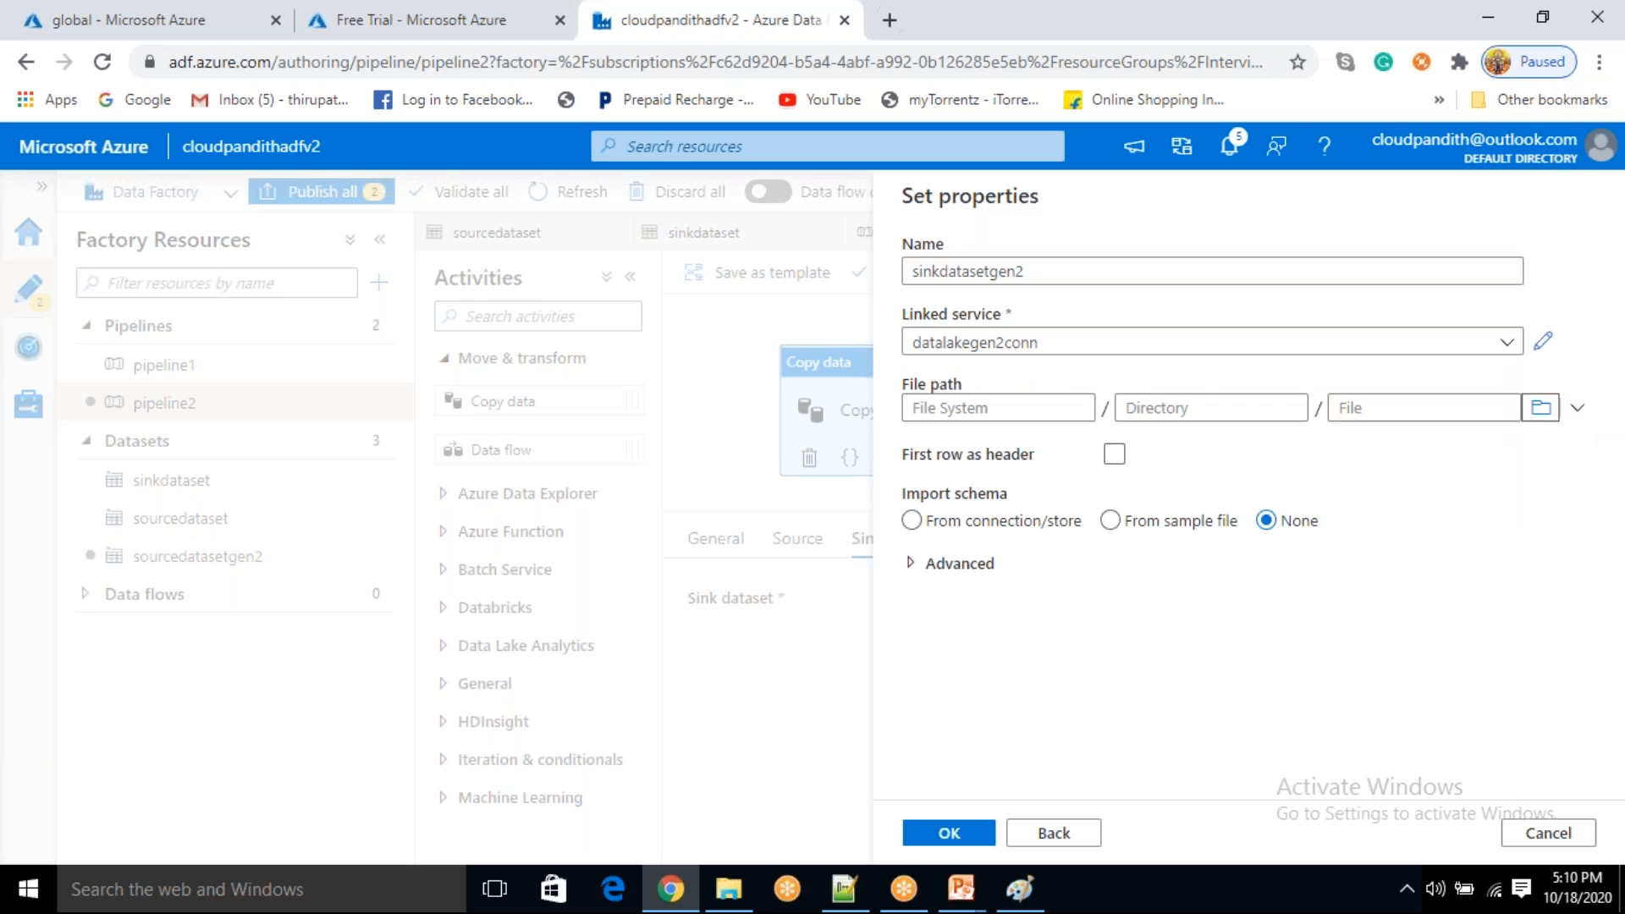
- Set the sink dataset's path to global/output with the first row as header and no schema import, and create it
left_click(1543, 409)
double_click(1027, 341)
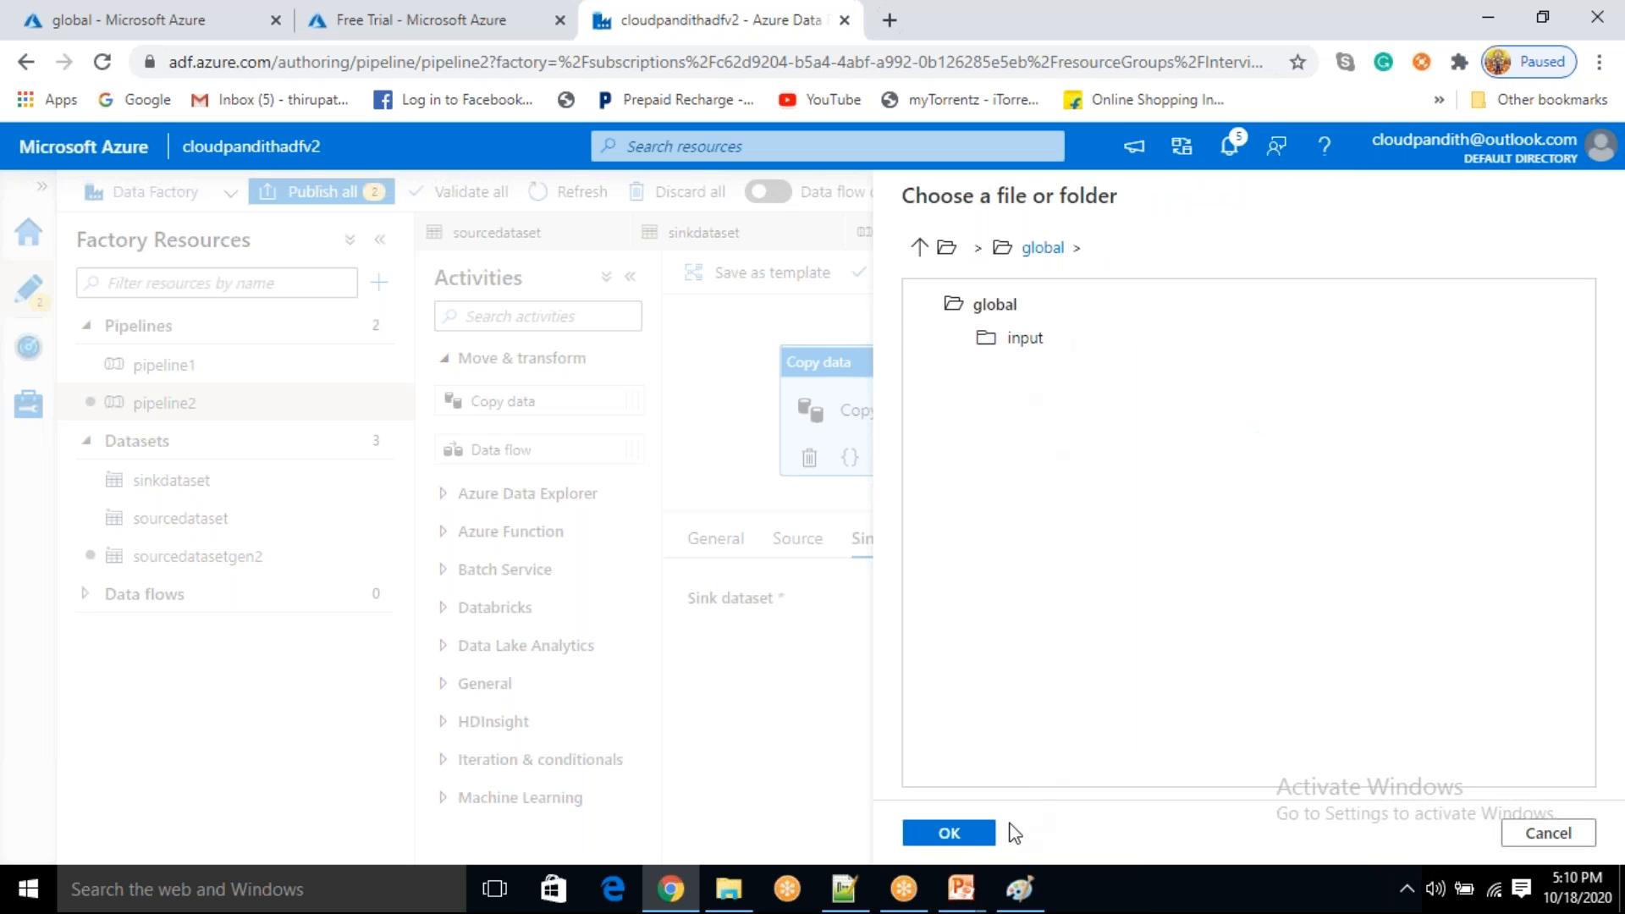
left_click(973, 842)
left_click(1182, 408)
type("tpu")
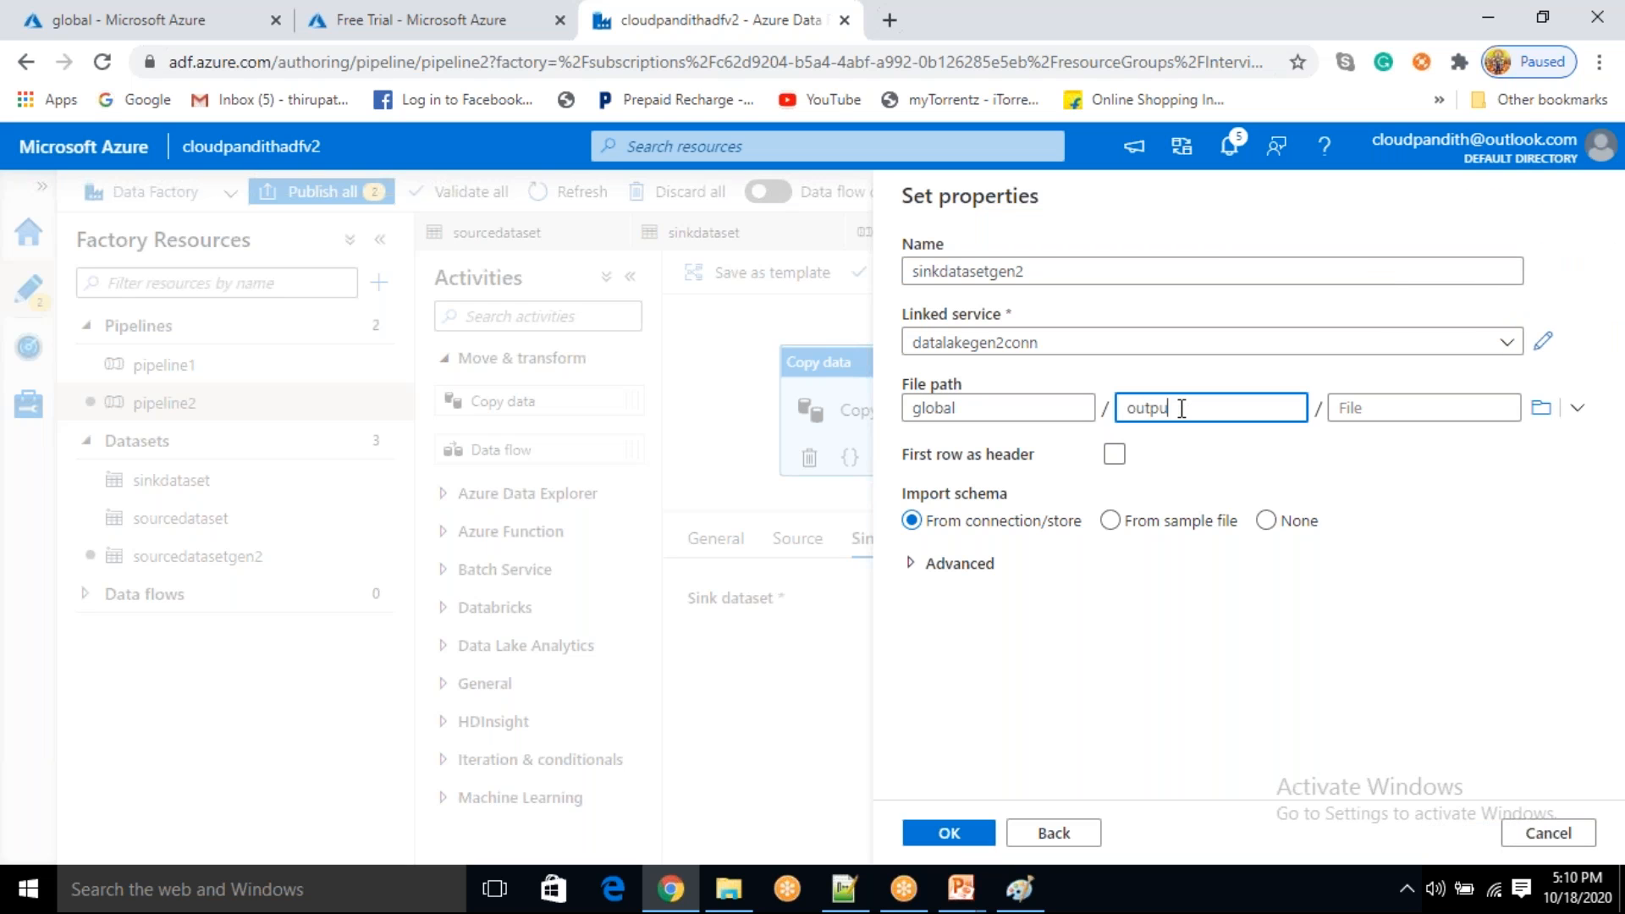
type("t")
left_click(1114, 455)
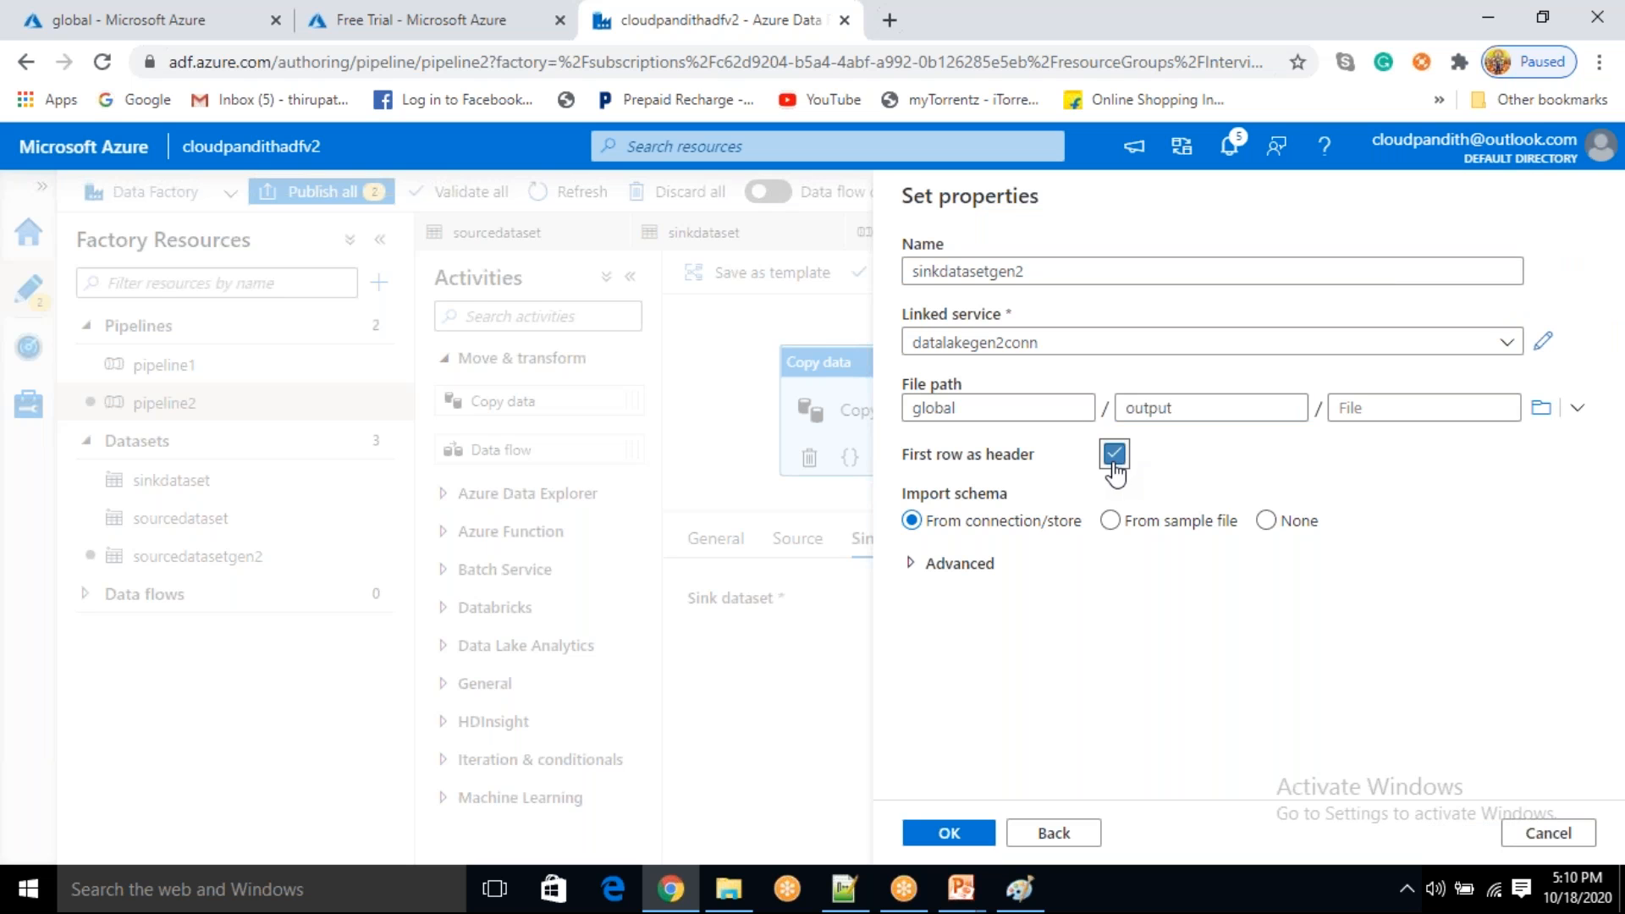
left_click(1266, 520)
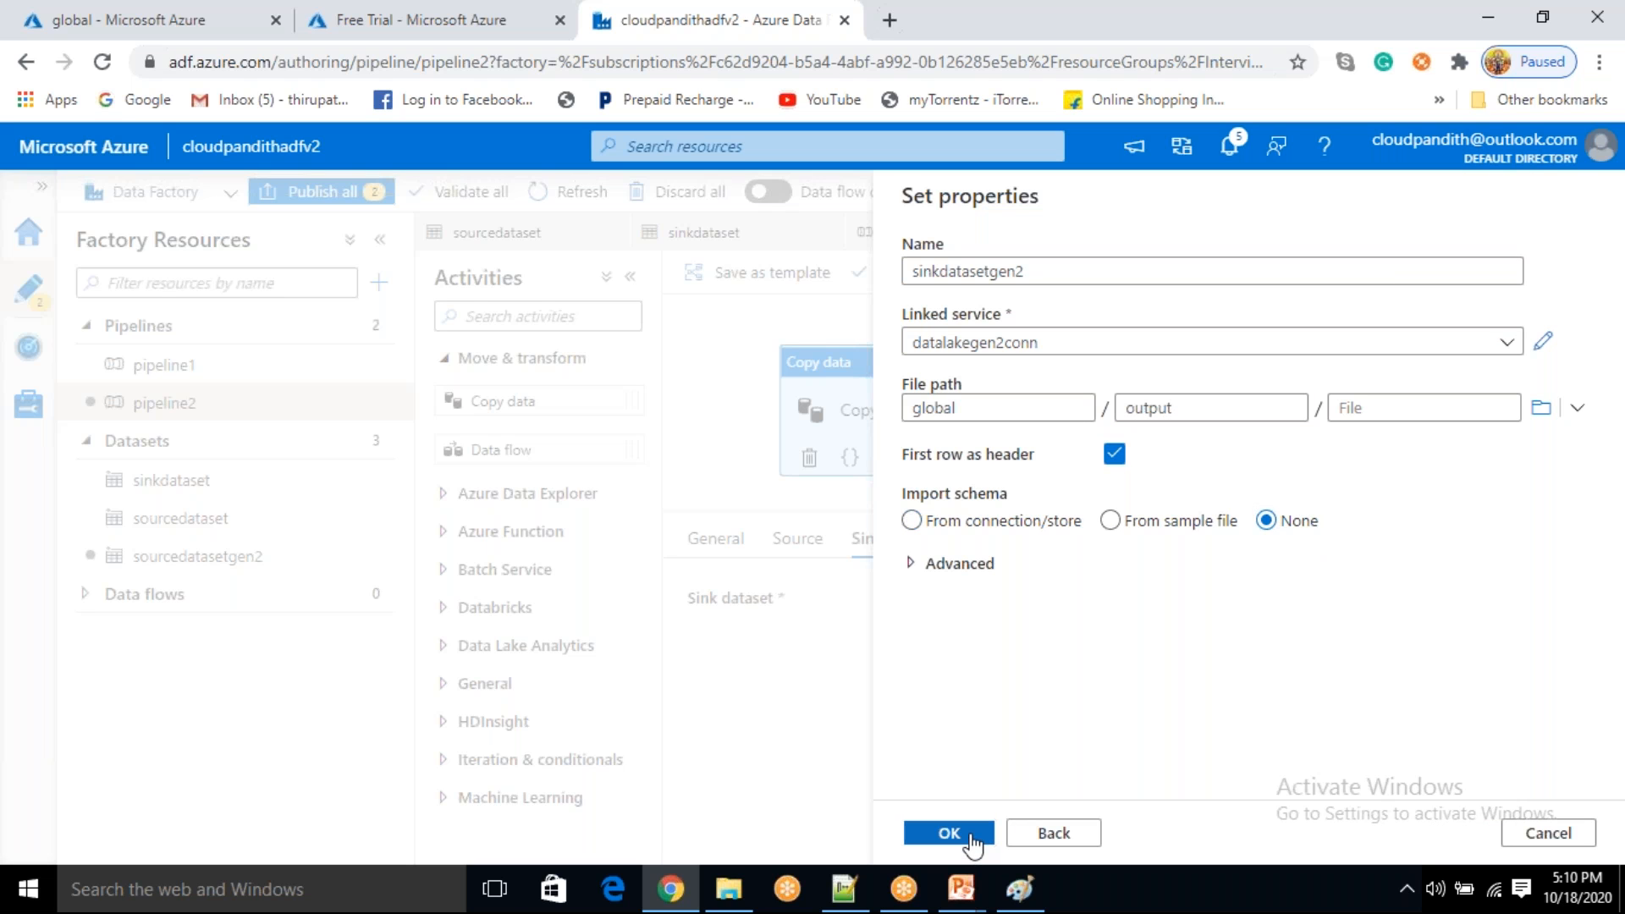
left_click(972, 838)
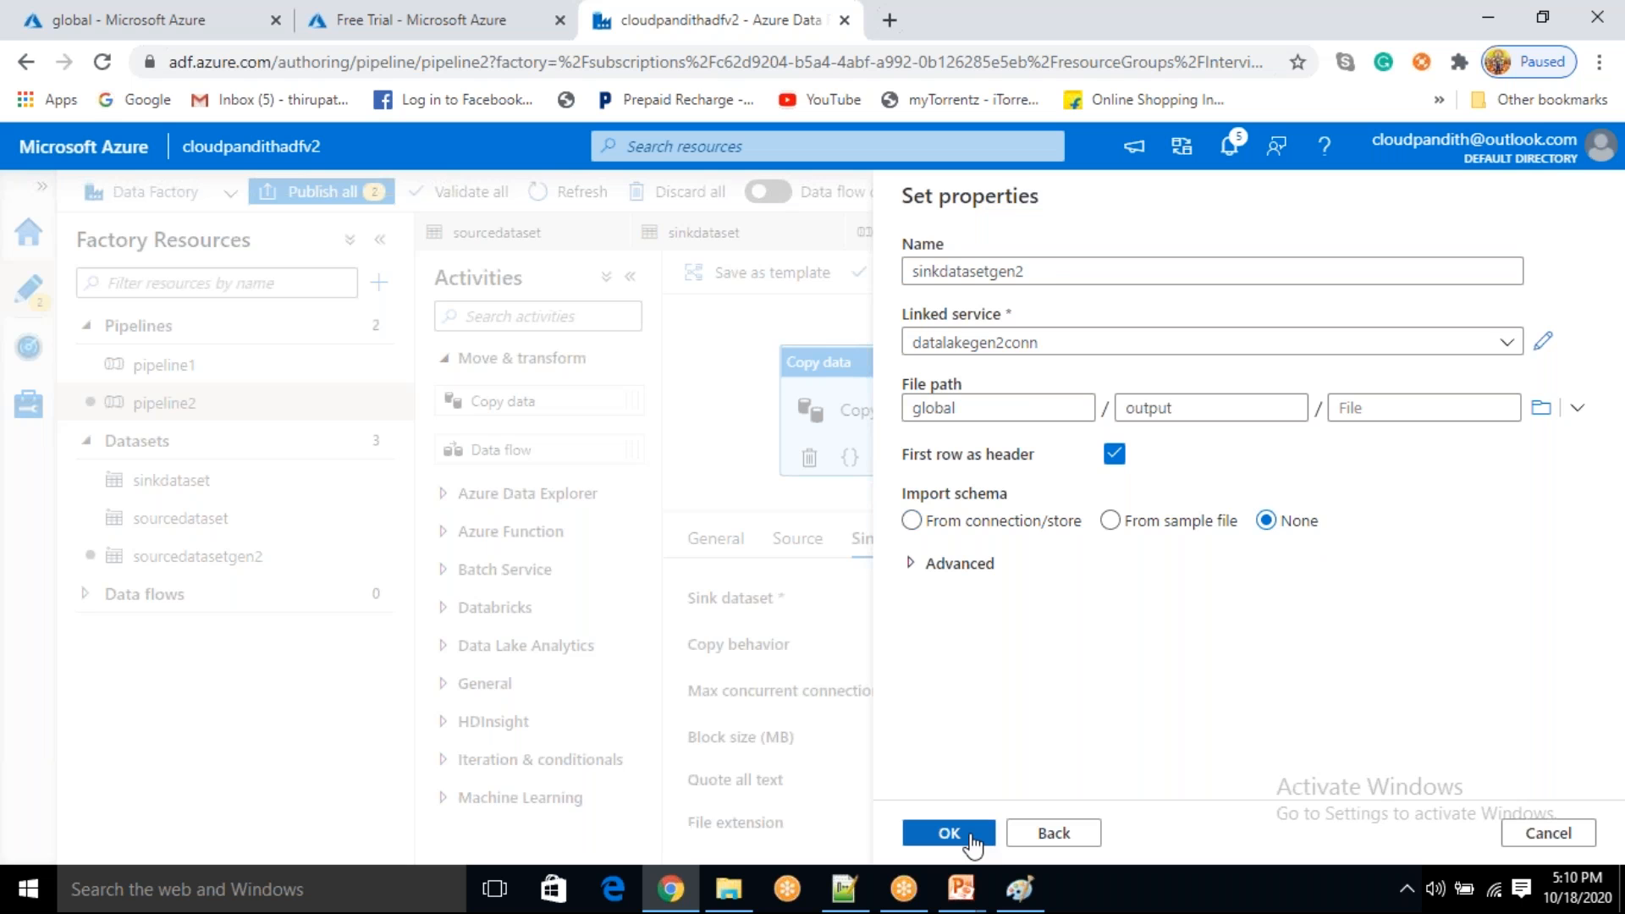
- Auto-generate the source and destination user properties for the Copy data activity
left_click(1151, 539)
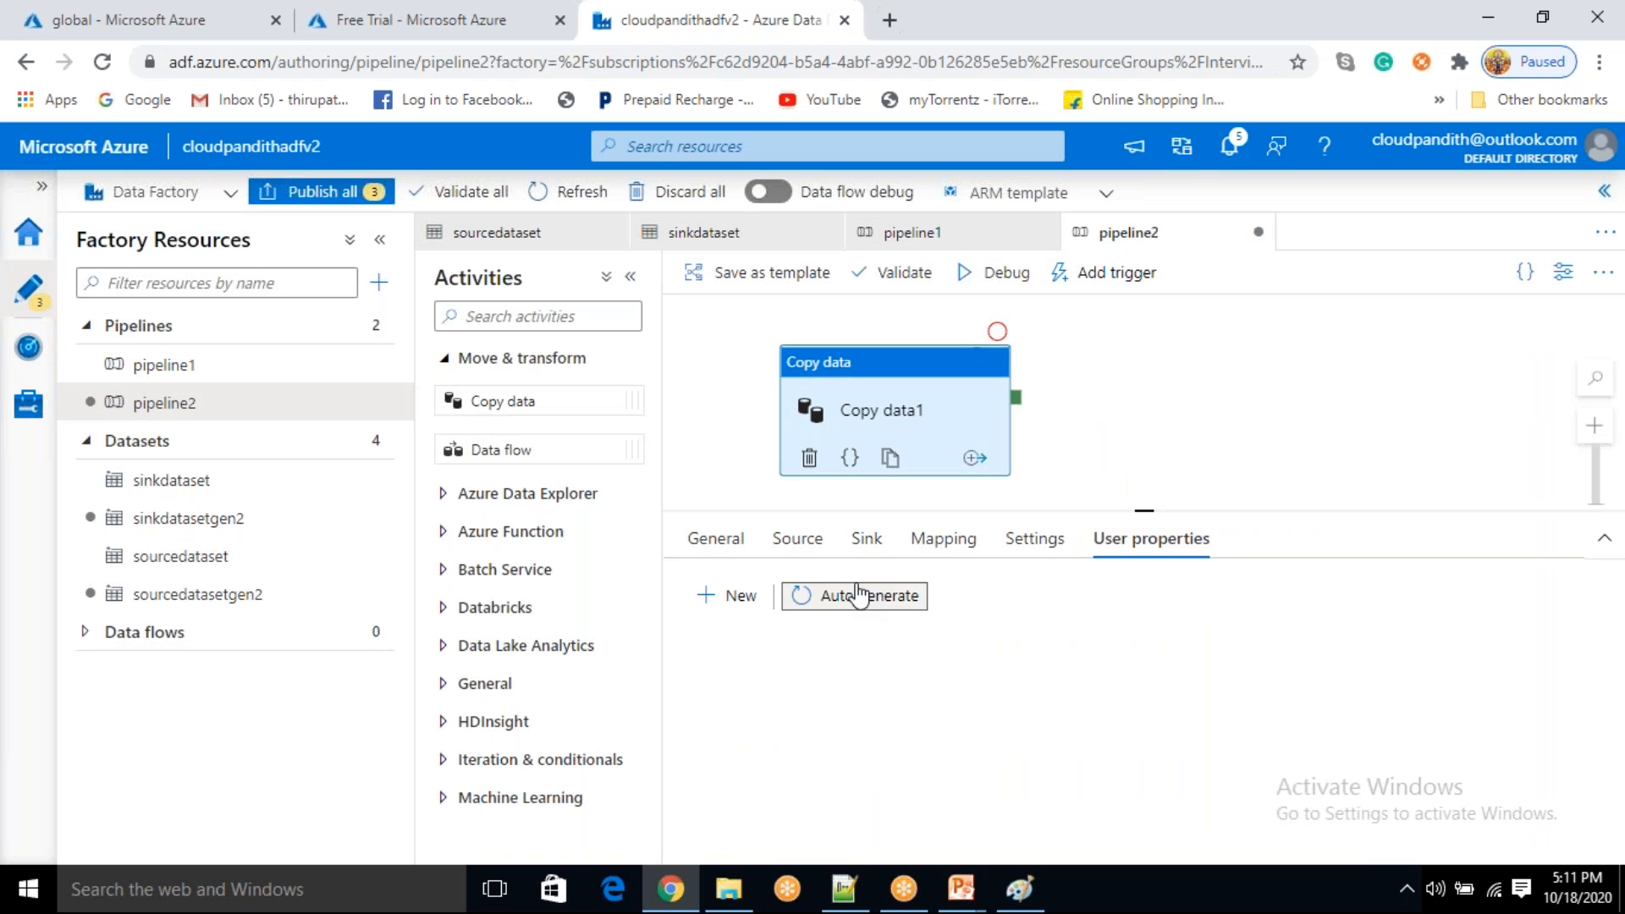
left_click(863, 597)
left_click(1239, 700)
left_click_drag(1251, 700, 1154, 709)
left_click_drag(1273, 745, 1152, 745)
left_click(1167, 595)
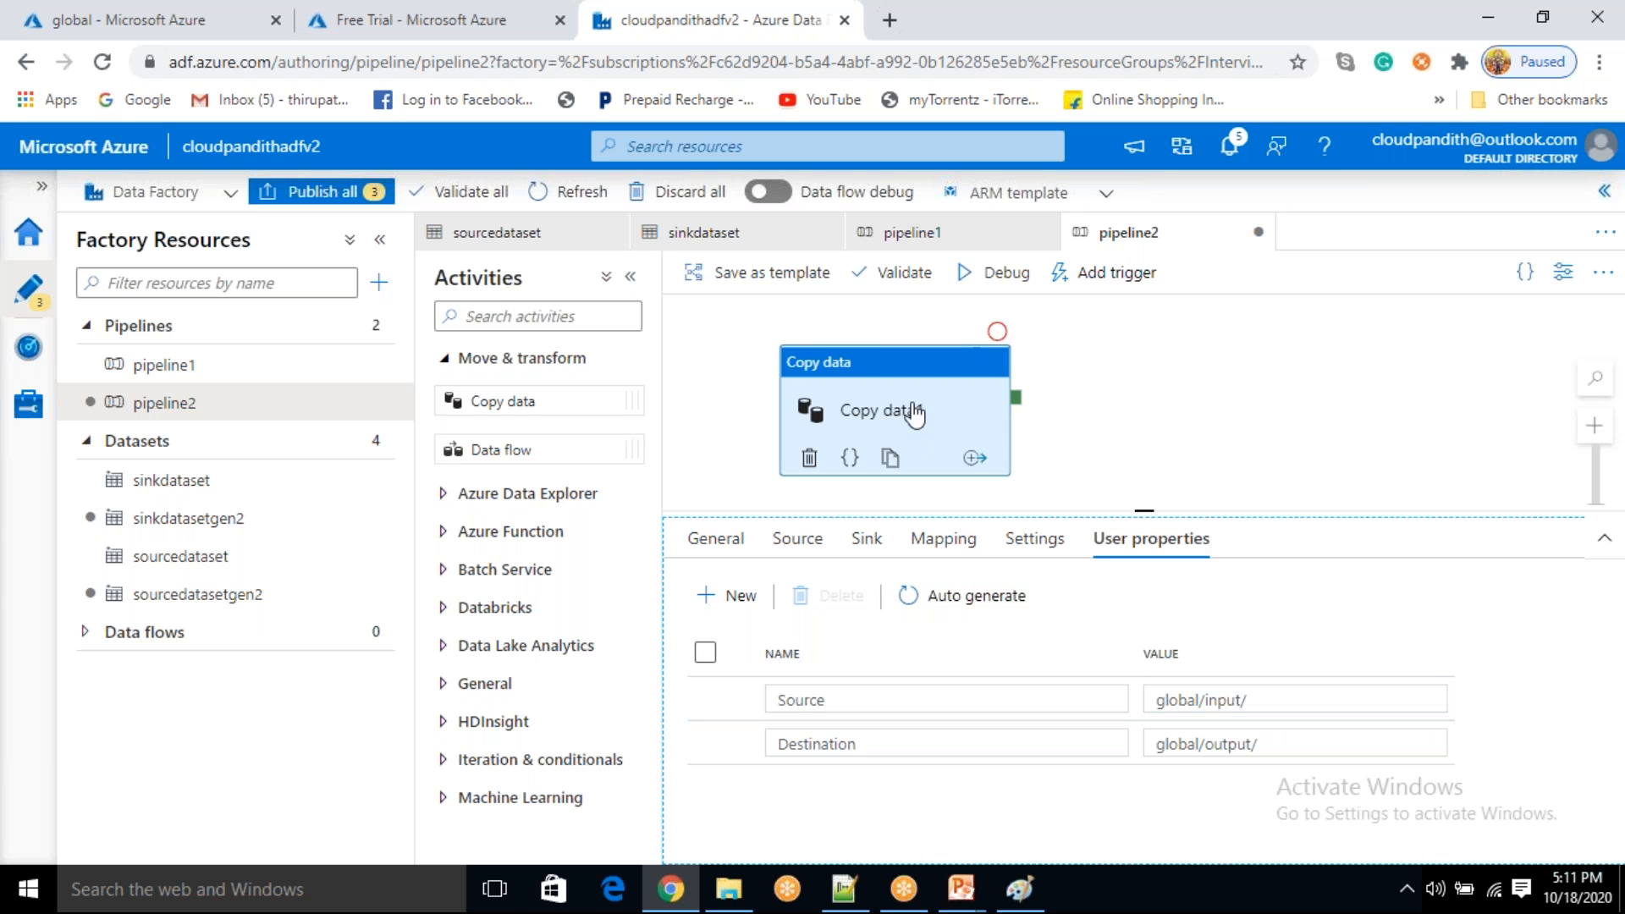
left_click_drag(914, 415, 944, 398)
- Add a new trigger of type Event named adlsgen2eventtrigger to pipeline2
left_click(1104, 273)
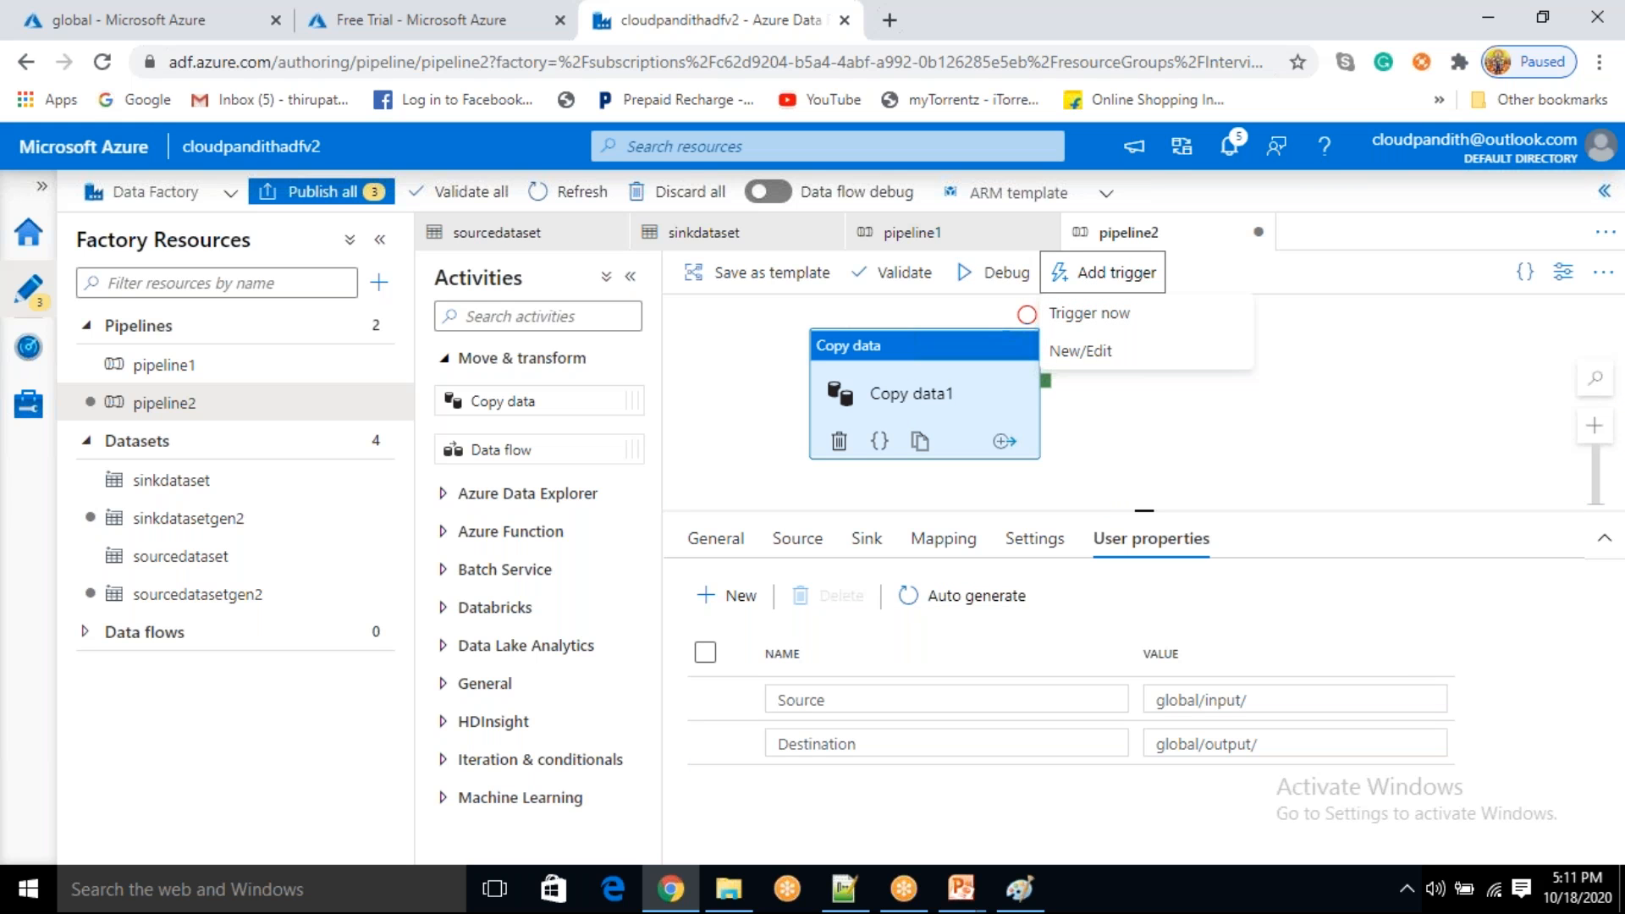
left_click(1079, 350)
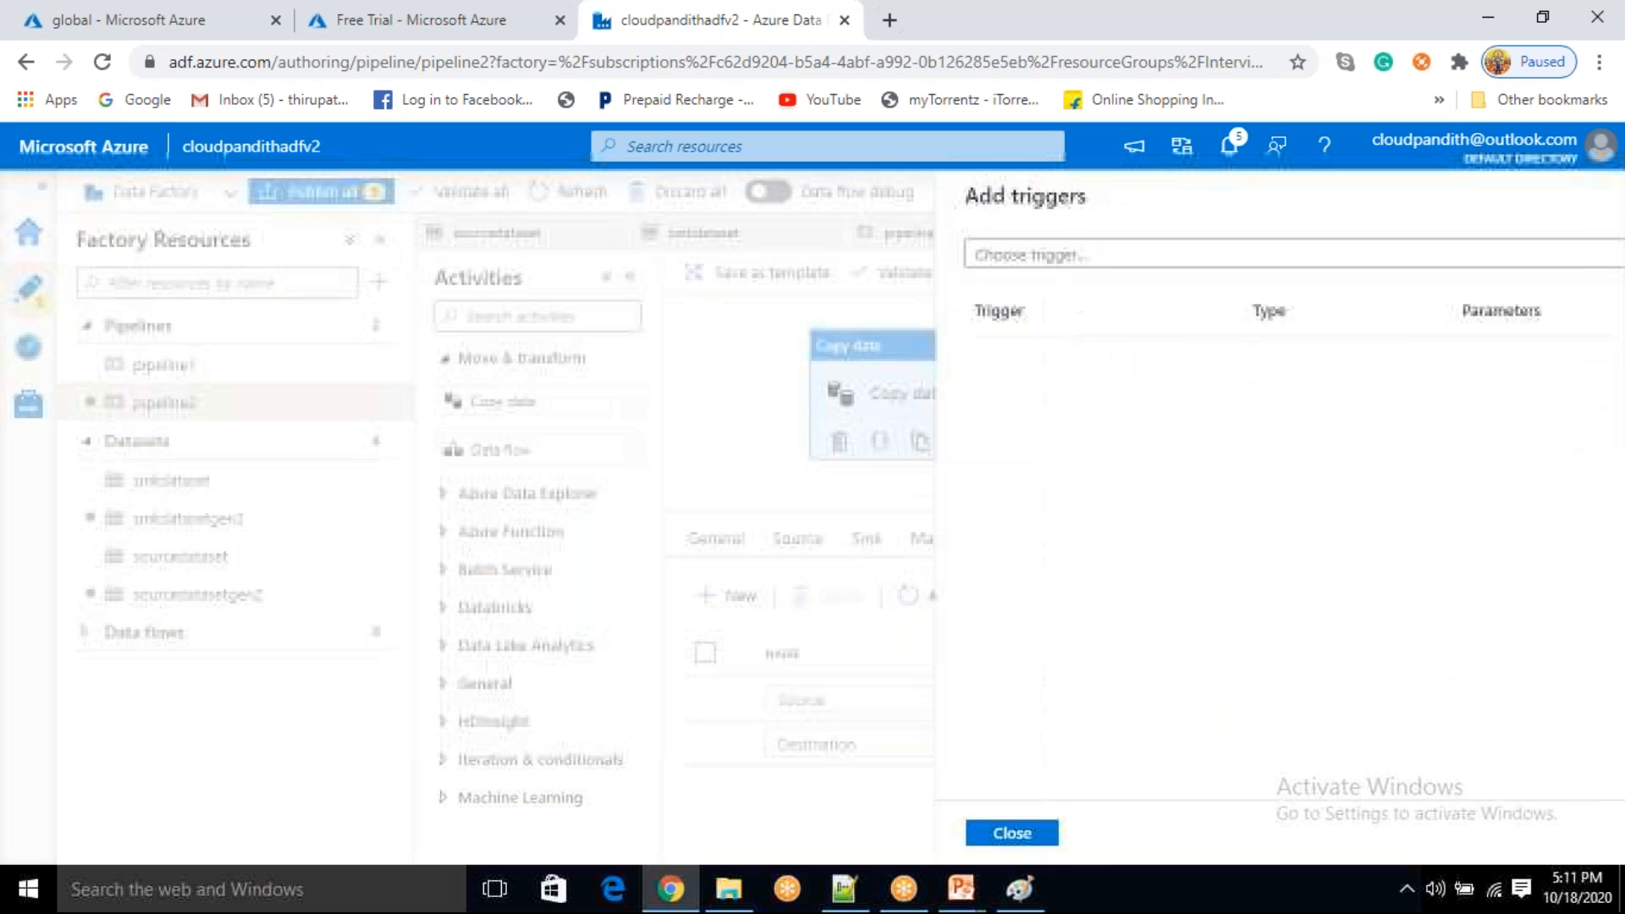
left_click(982, 254)
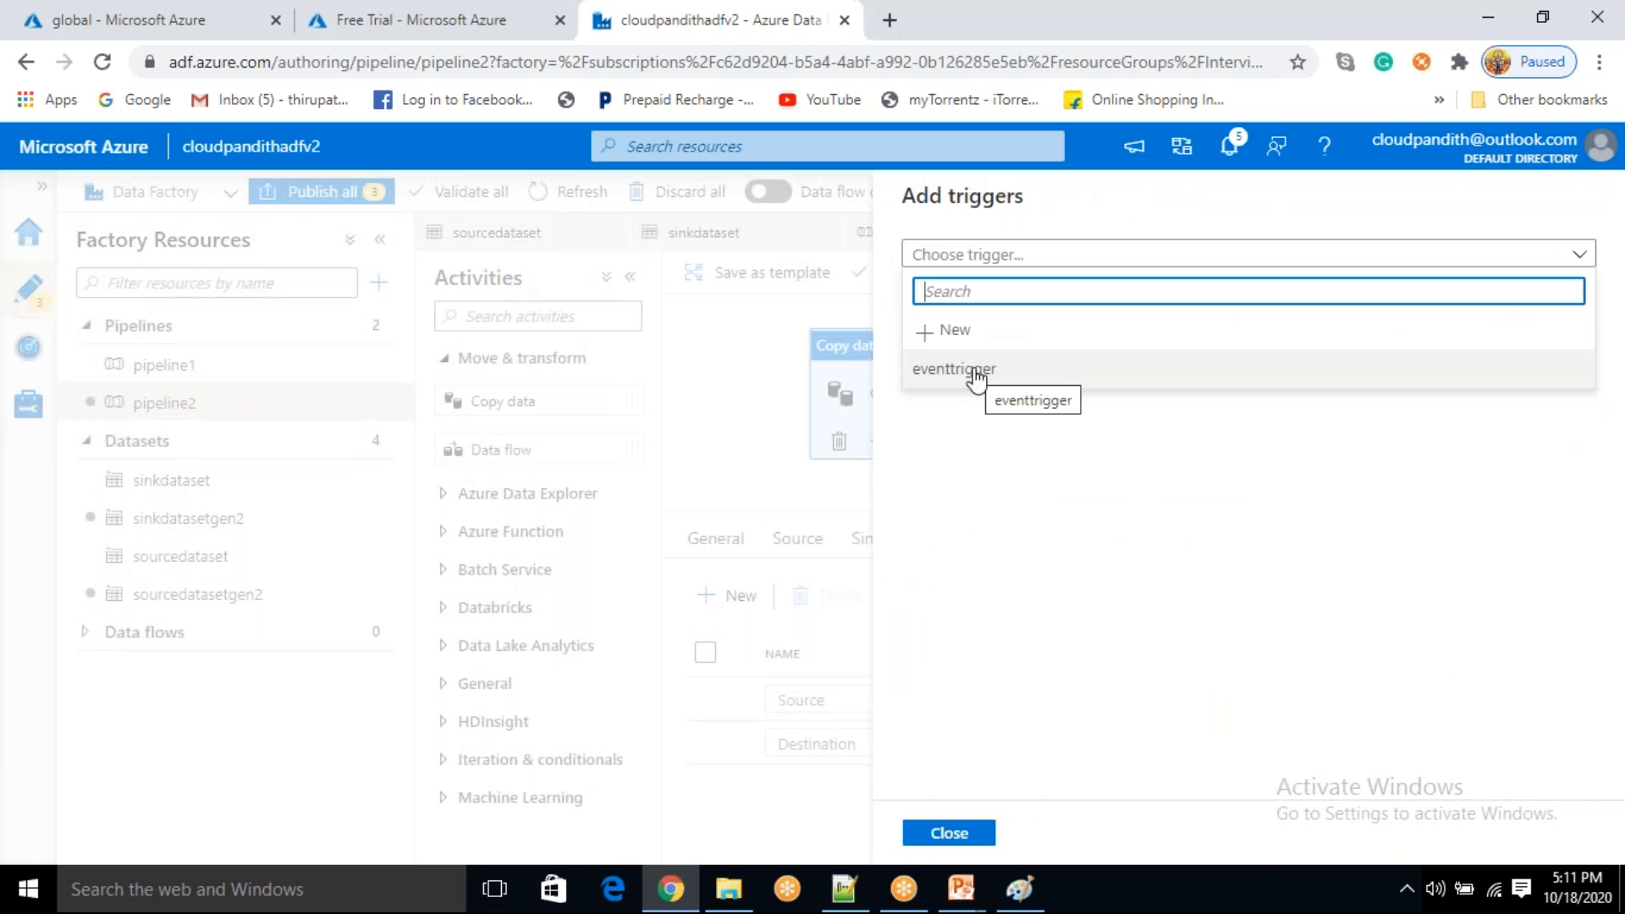
left_click(973, 330)
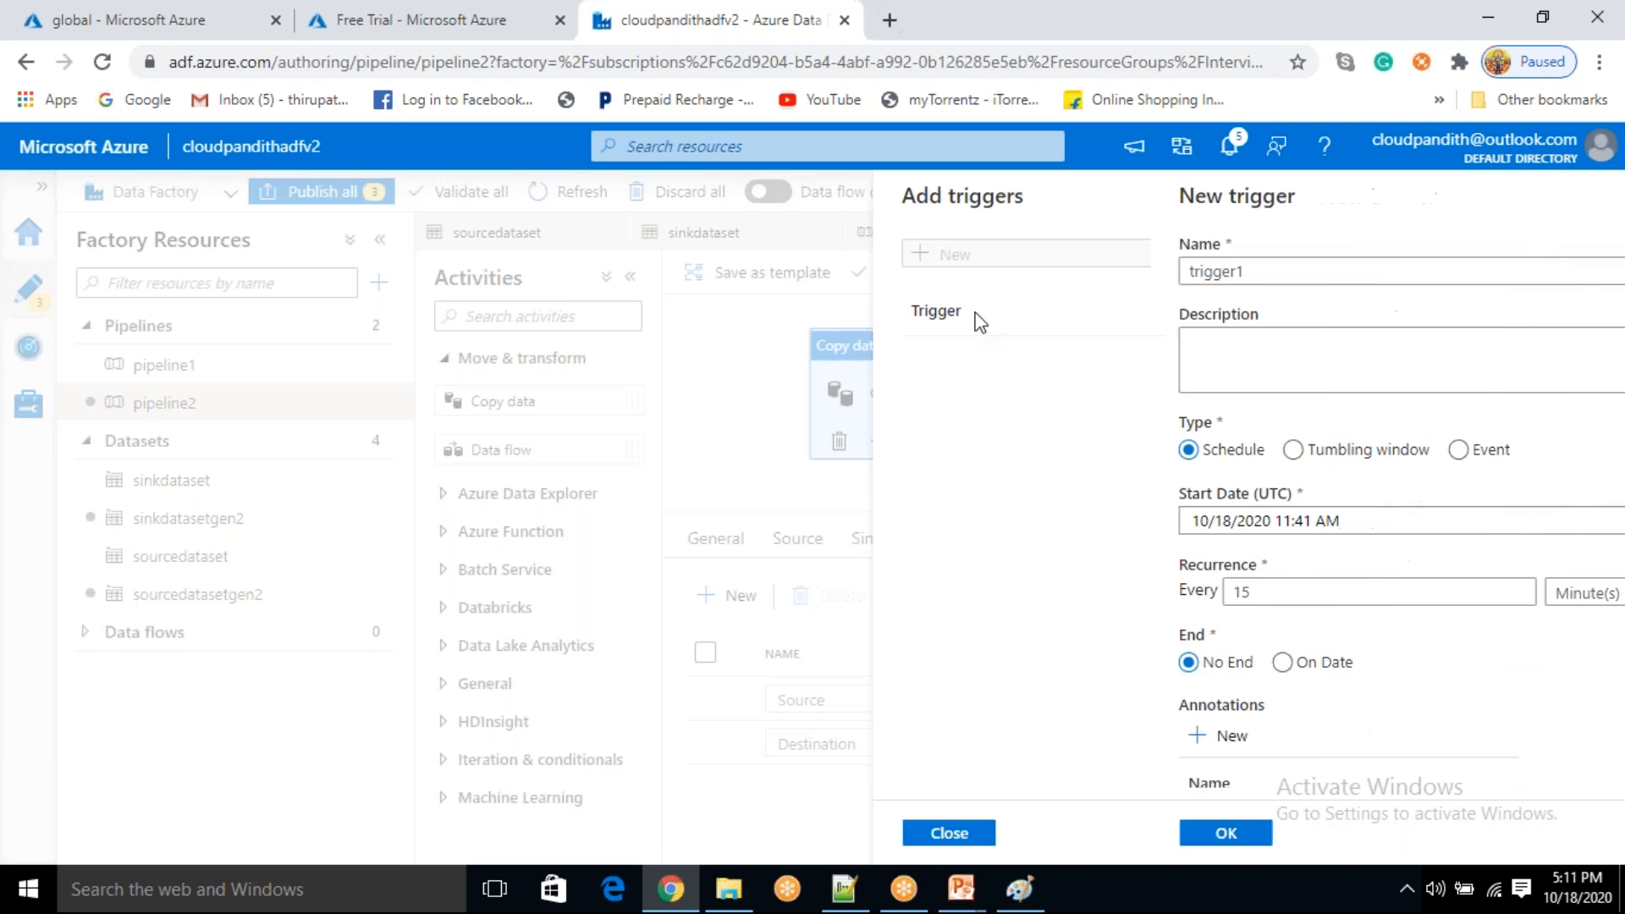
key("ctrl+a")
key("BackSpace")
type("adl")
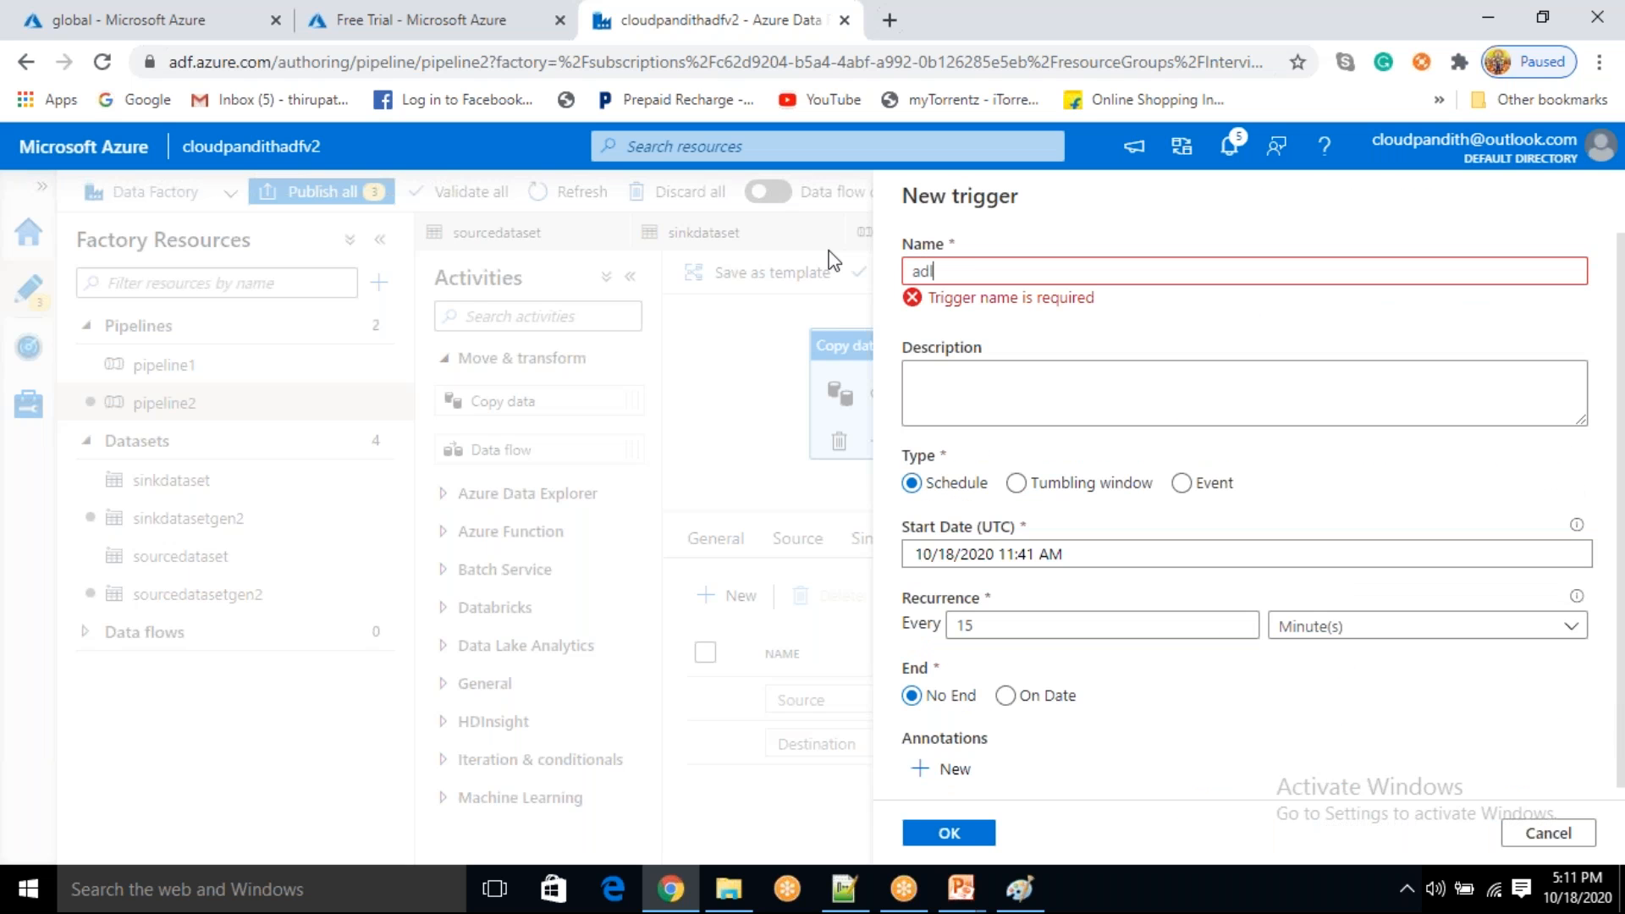
type("sgen2eventtrigger")
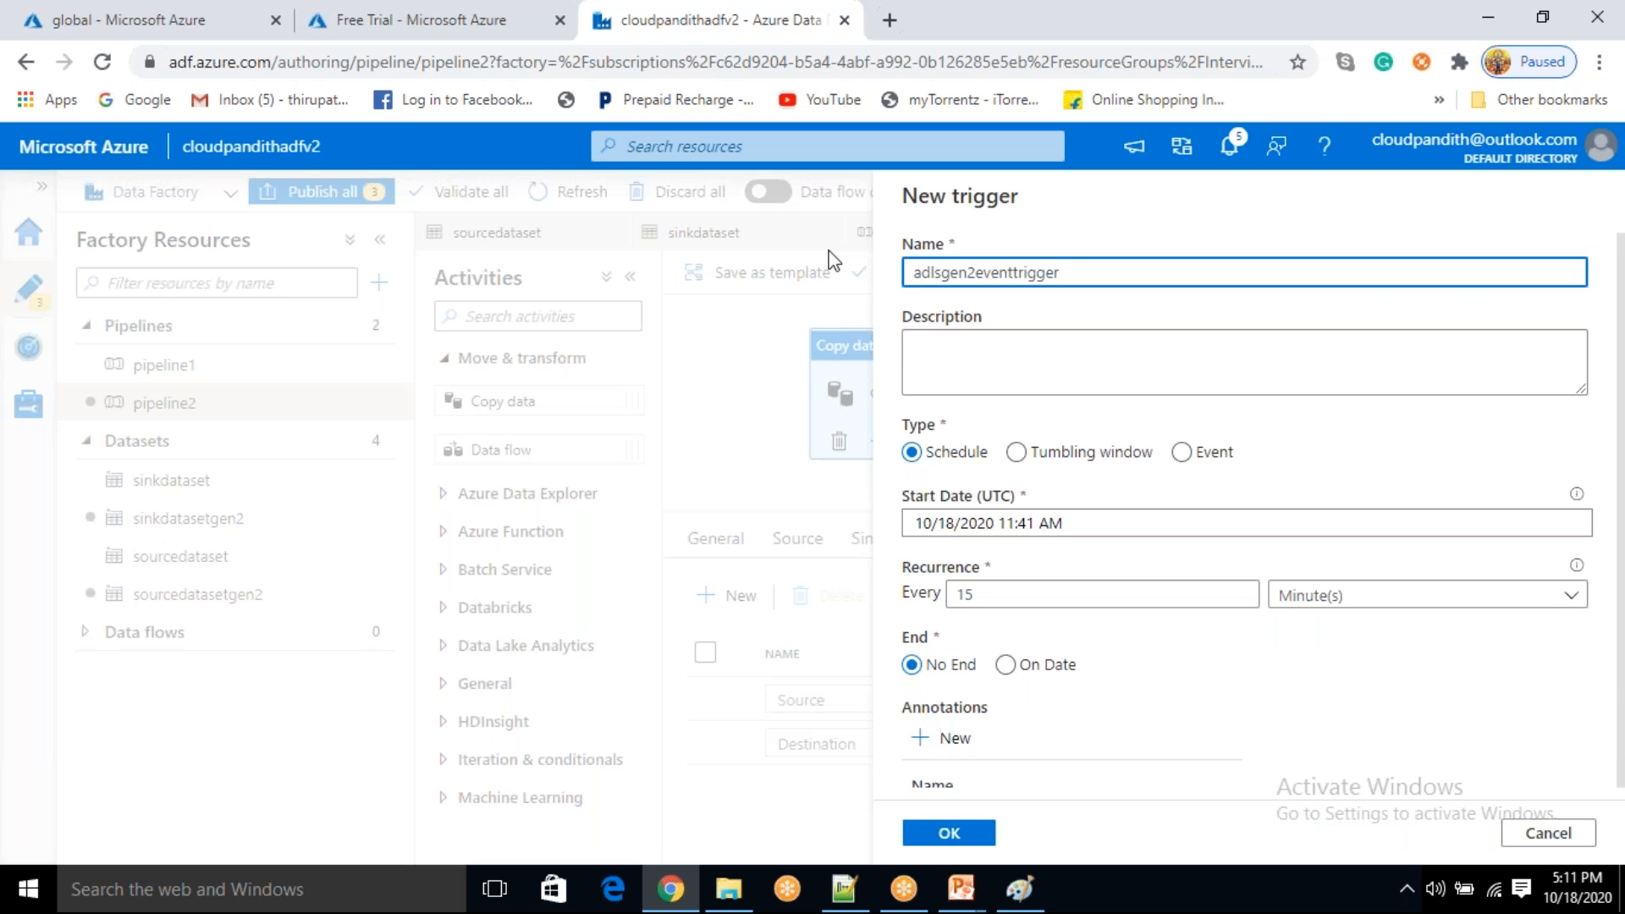
left_click(1194, 456)
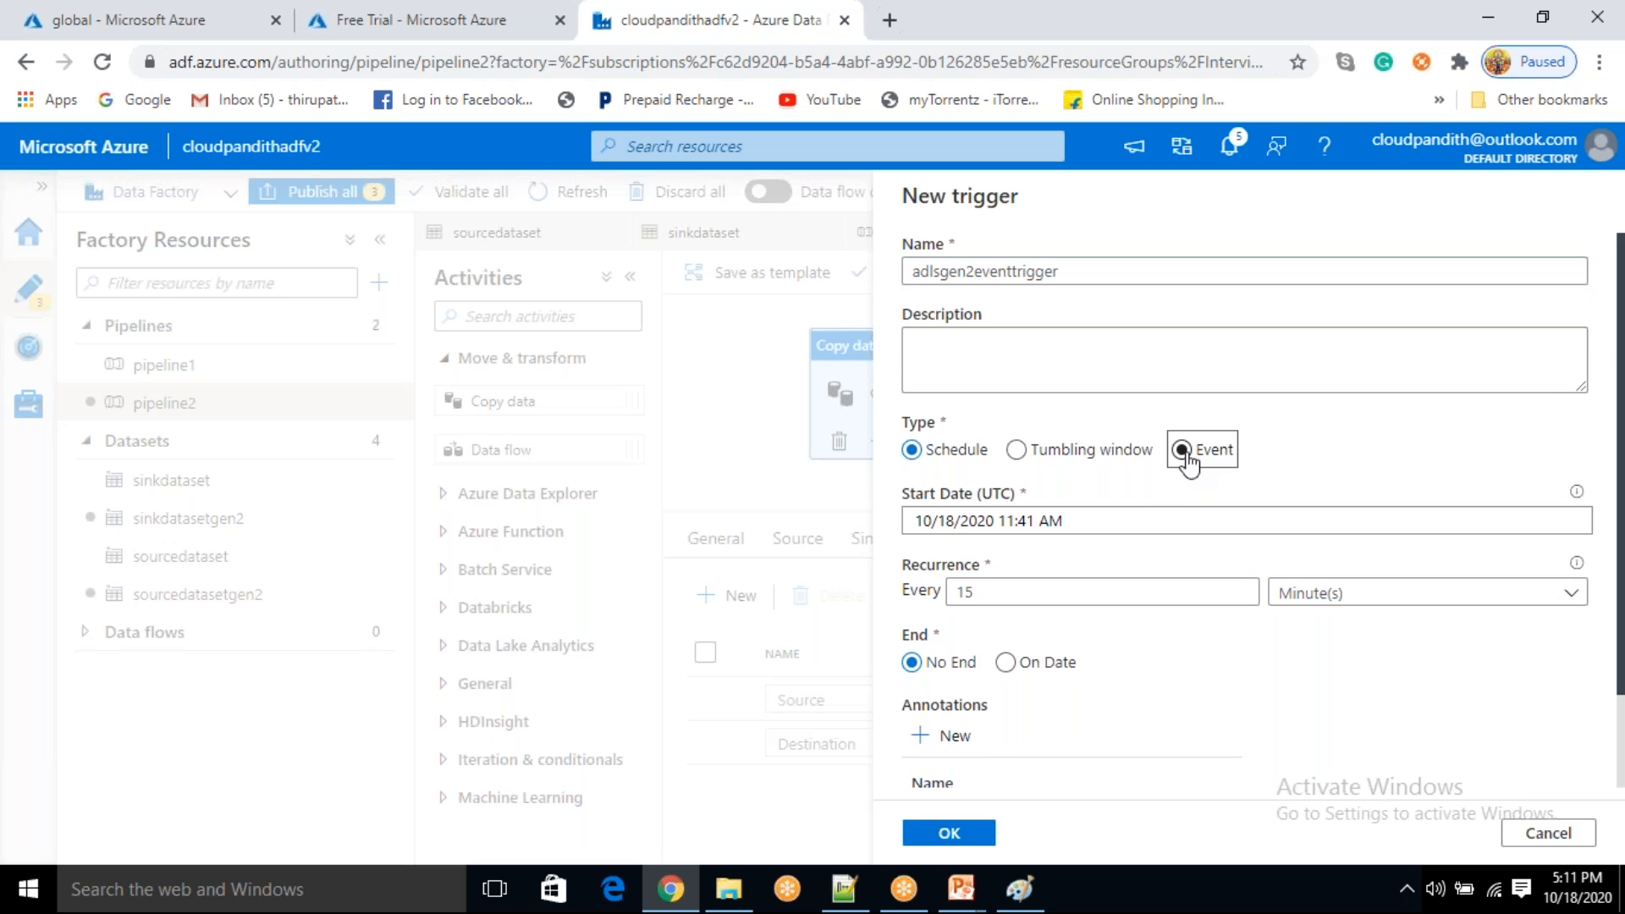
scroll(1156, 514, "down", 1)
left_click(1181, 343)
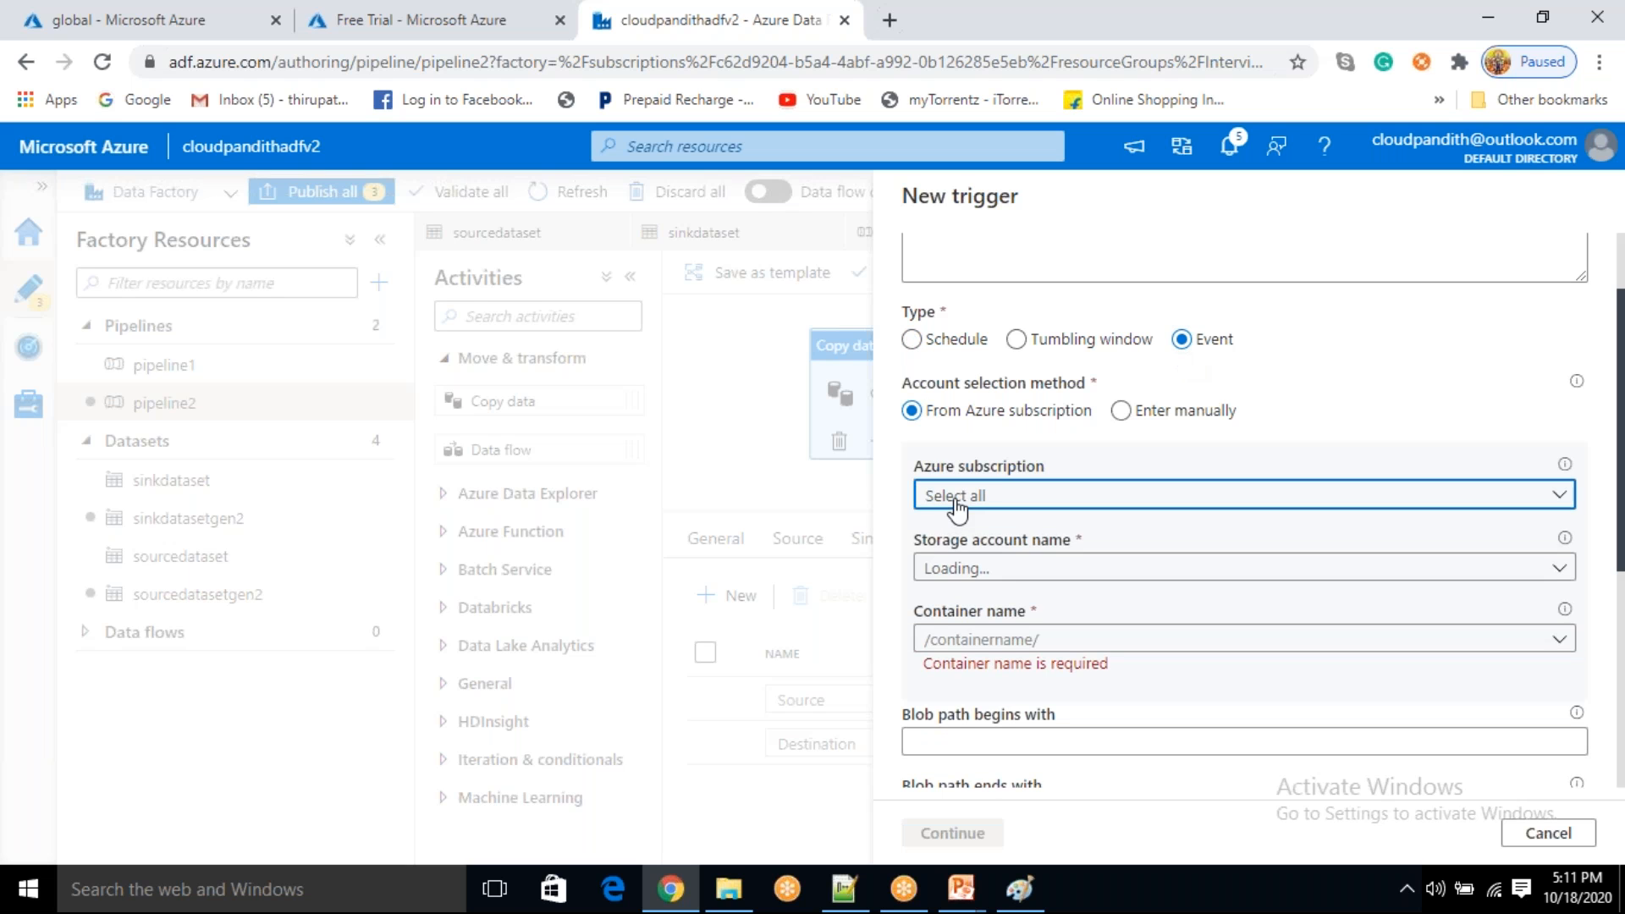
- Point the trigger at the Free Trial subscription, storage account cloudpandithadlsgen2 and container global
left_click(963, 498)
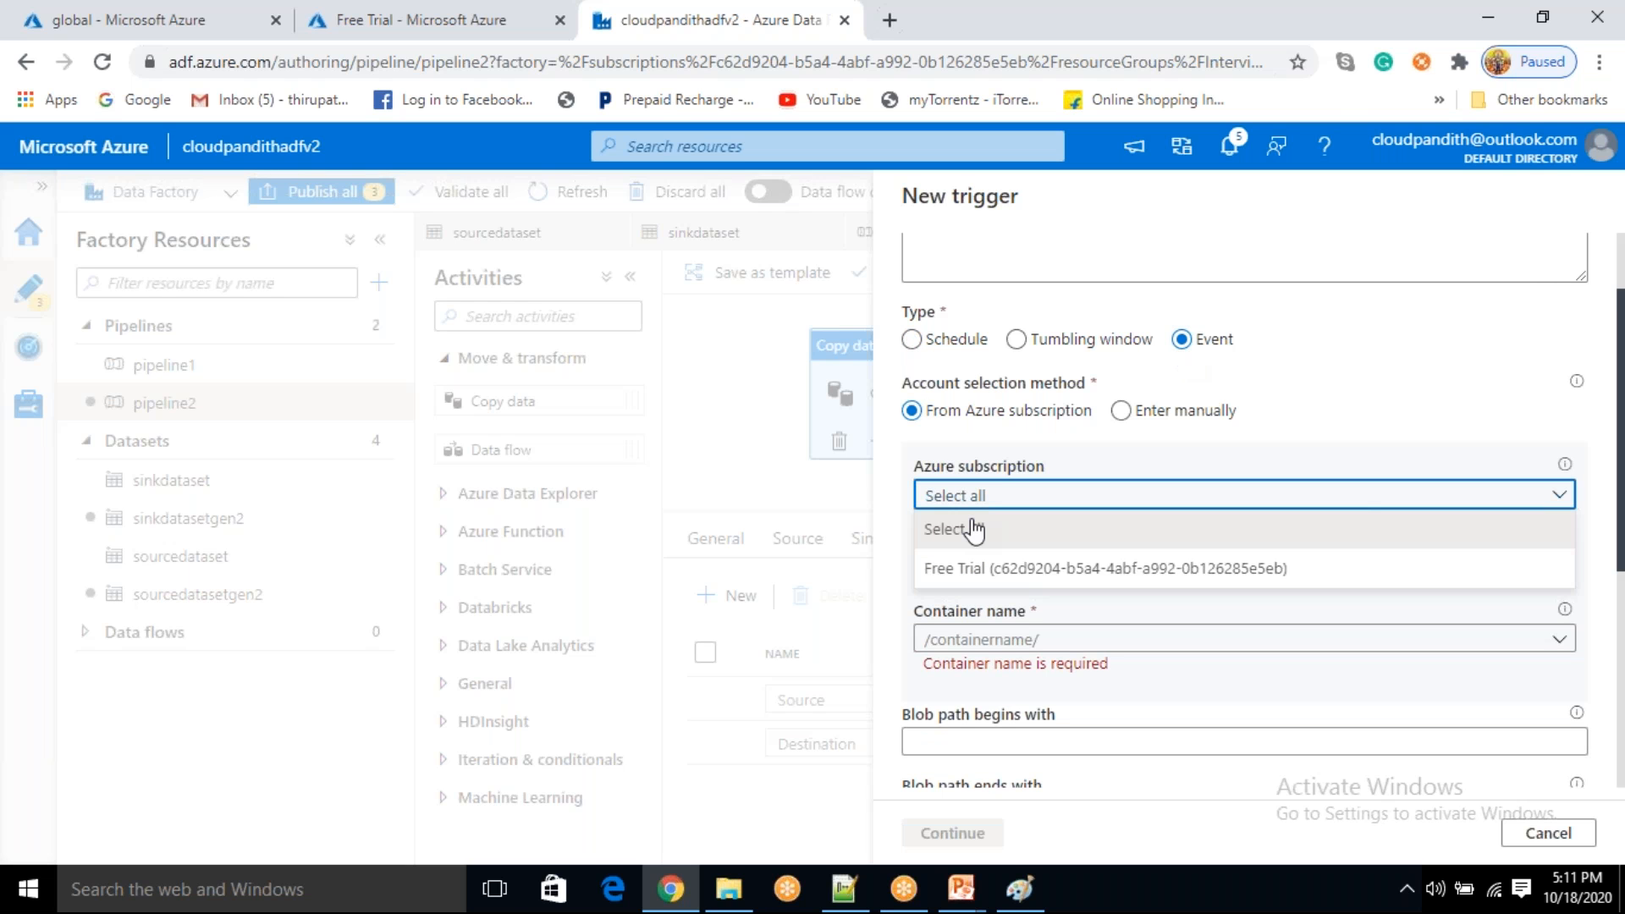
left_click(975, 568)
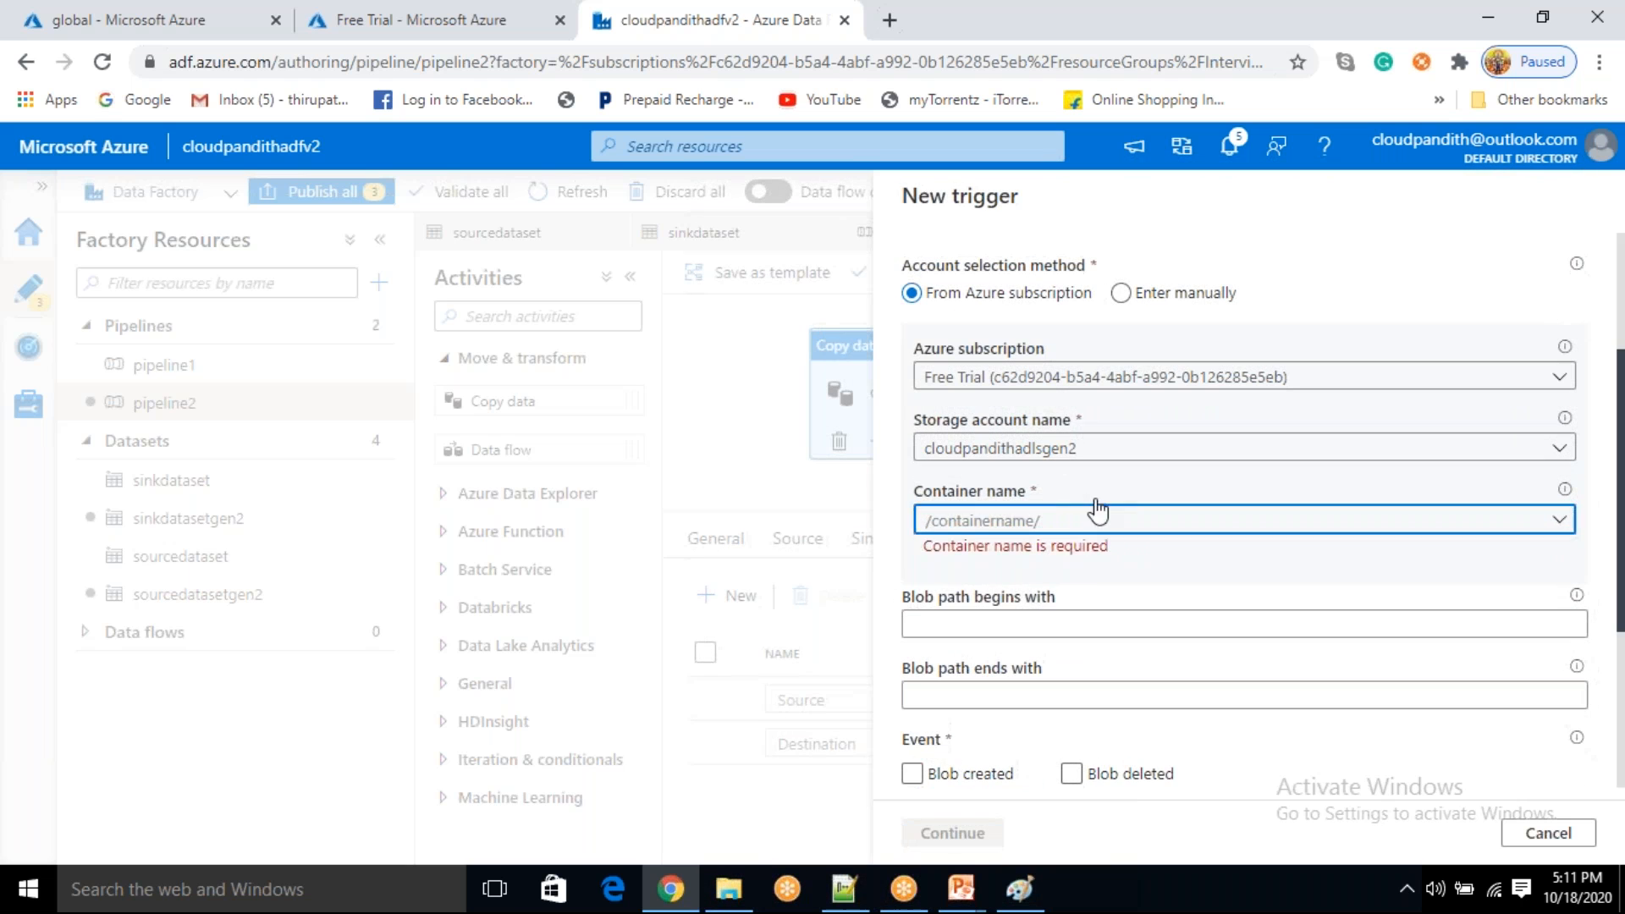
left_click(1559, 520)
left_click(1304, 554)
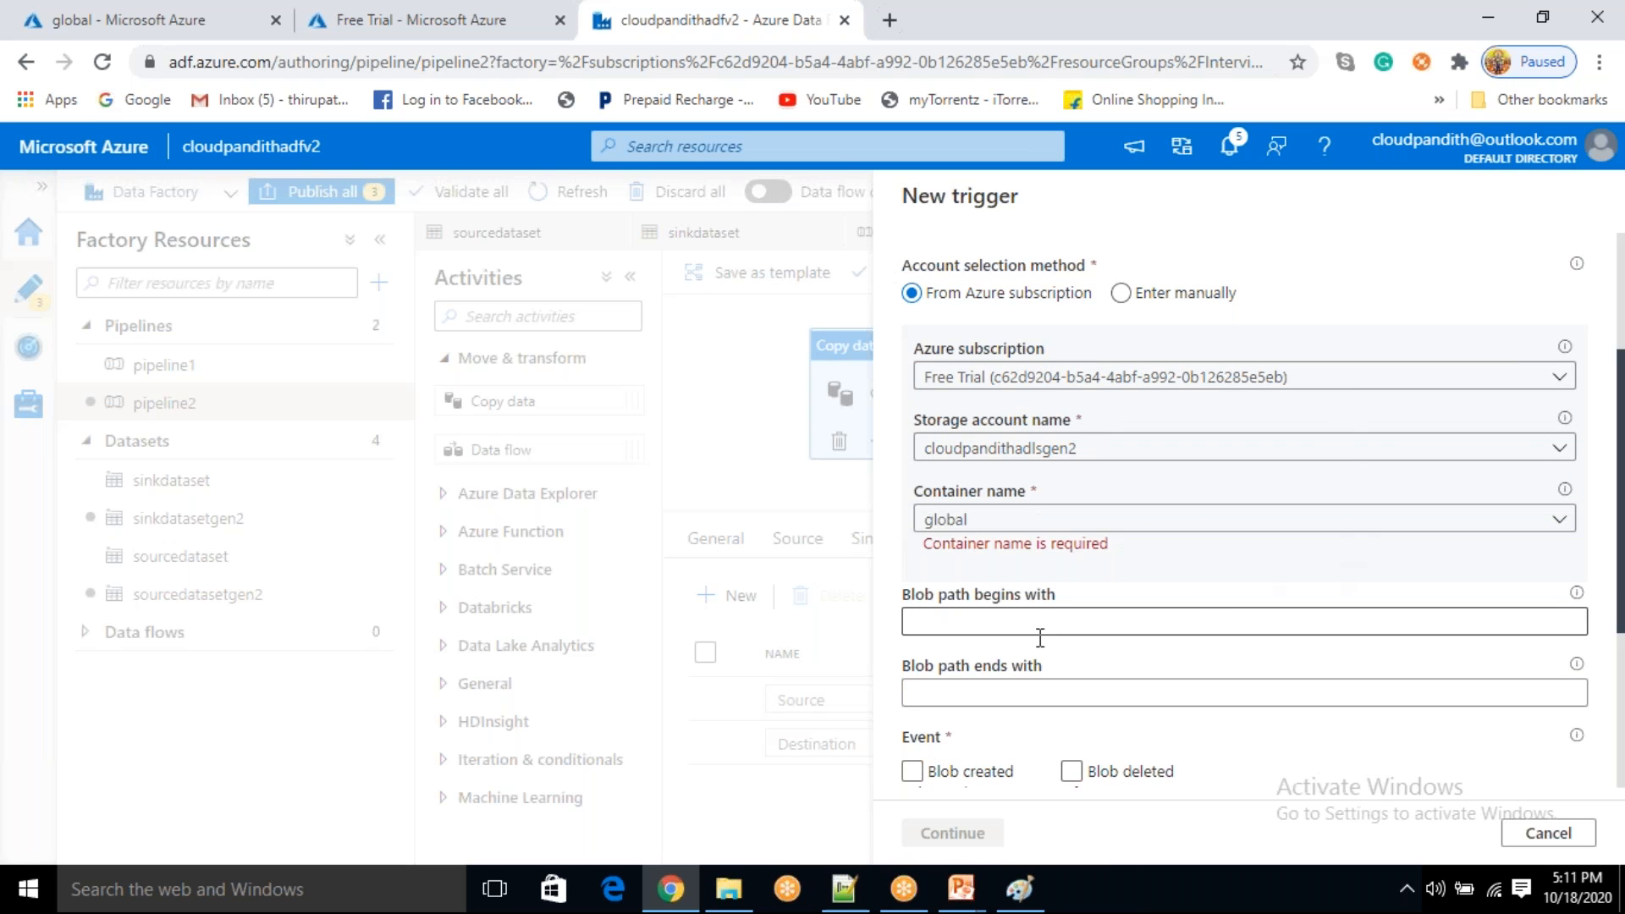
- Set the trigger's blob path to begin with input/ and end with .csv, firing on the Blob created event
left_click(1504, 603)
type("input/")
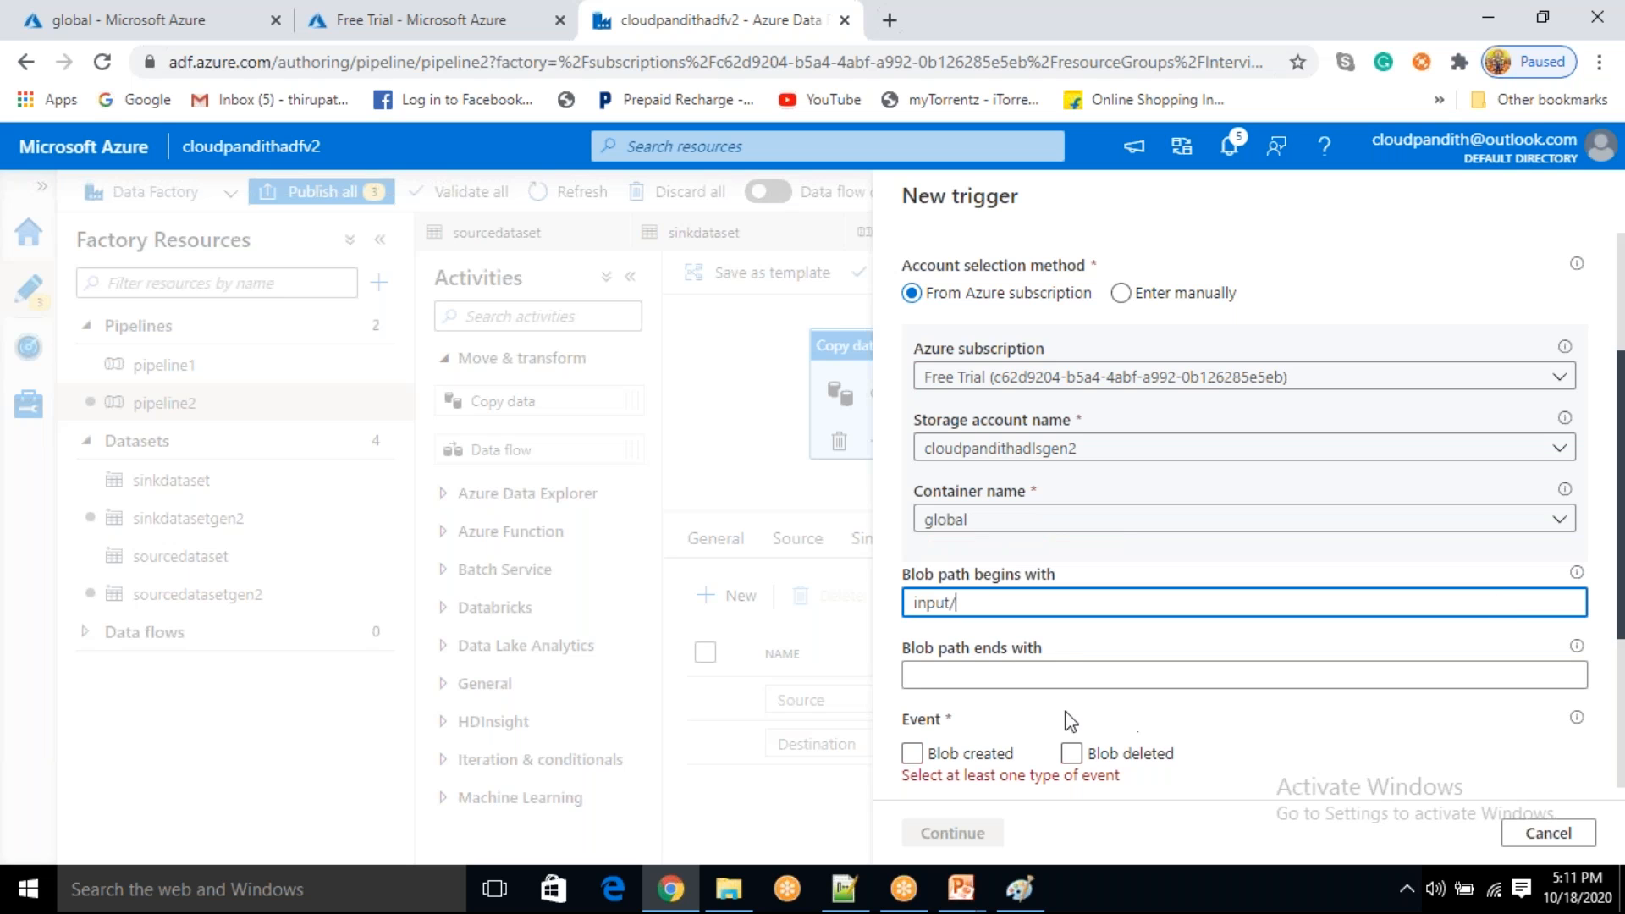
left_click(1052, 669)
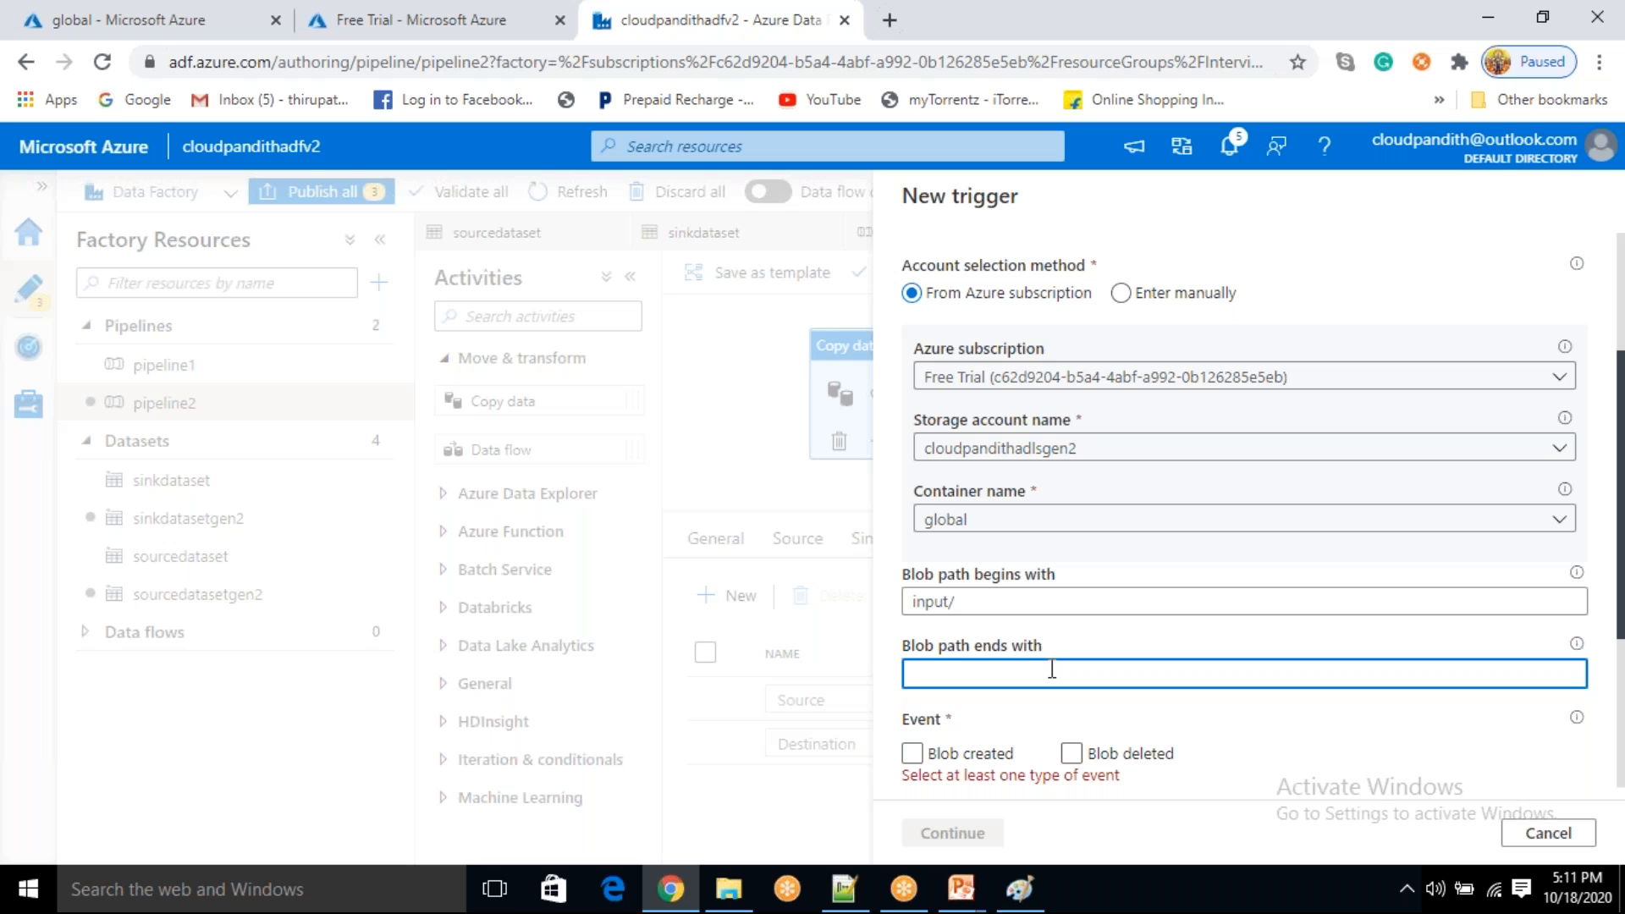
type(".csv")
scroll(1073, 671, "down", 3)
left_click(911, 516)
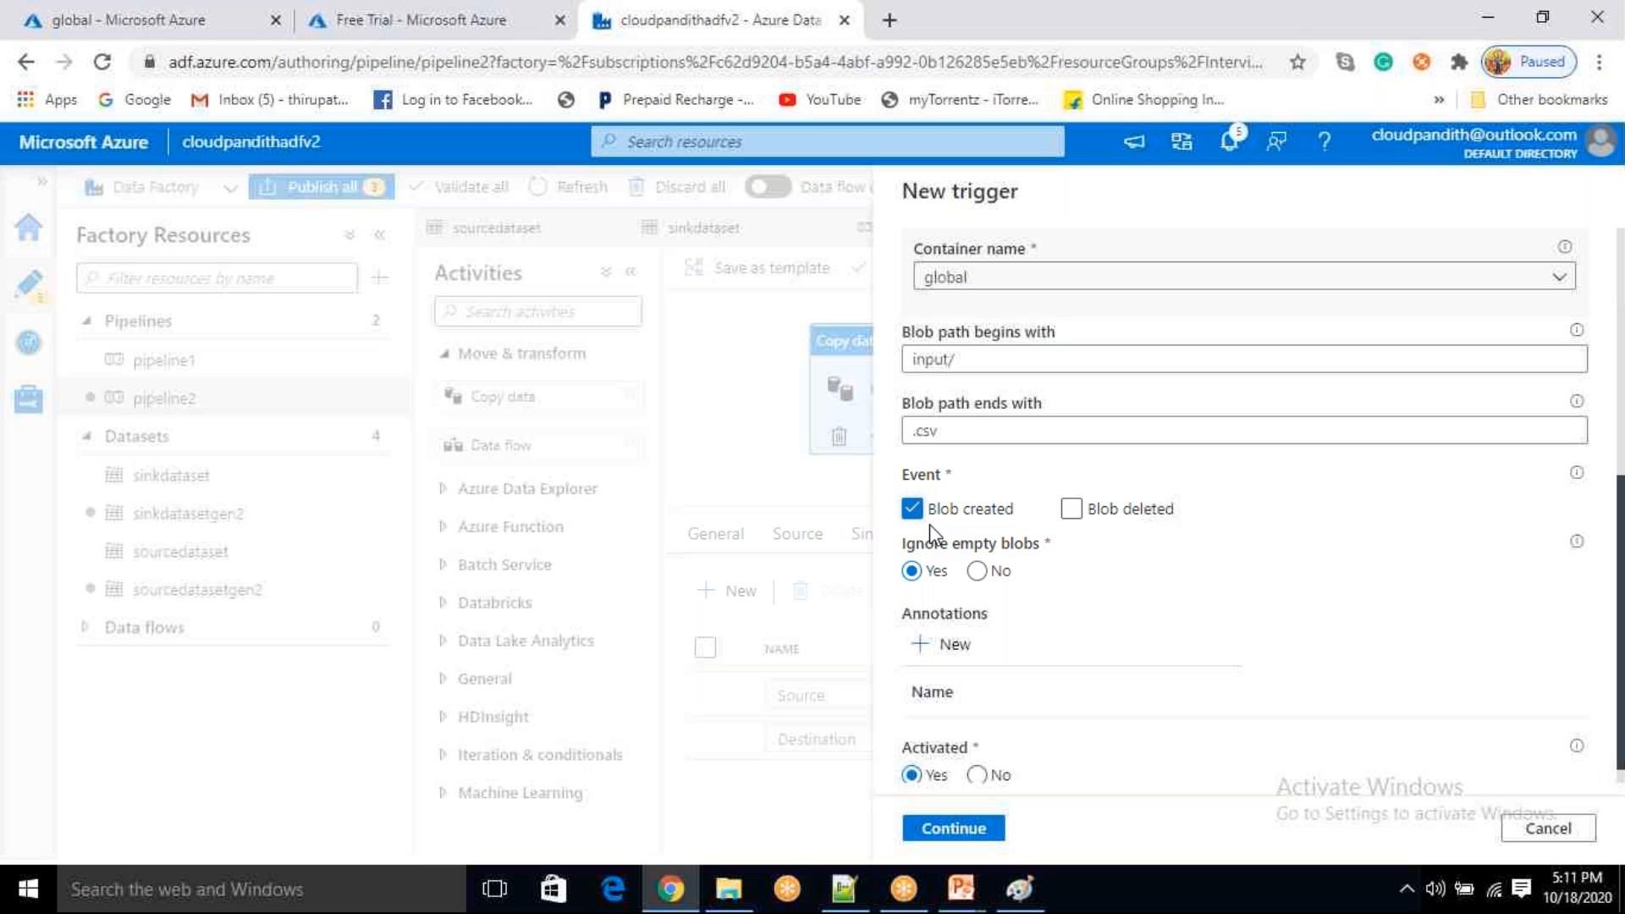
left_click(978, 570)
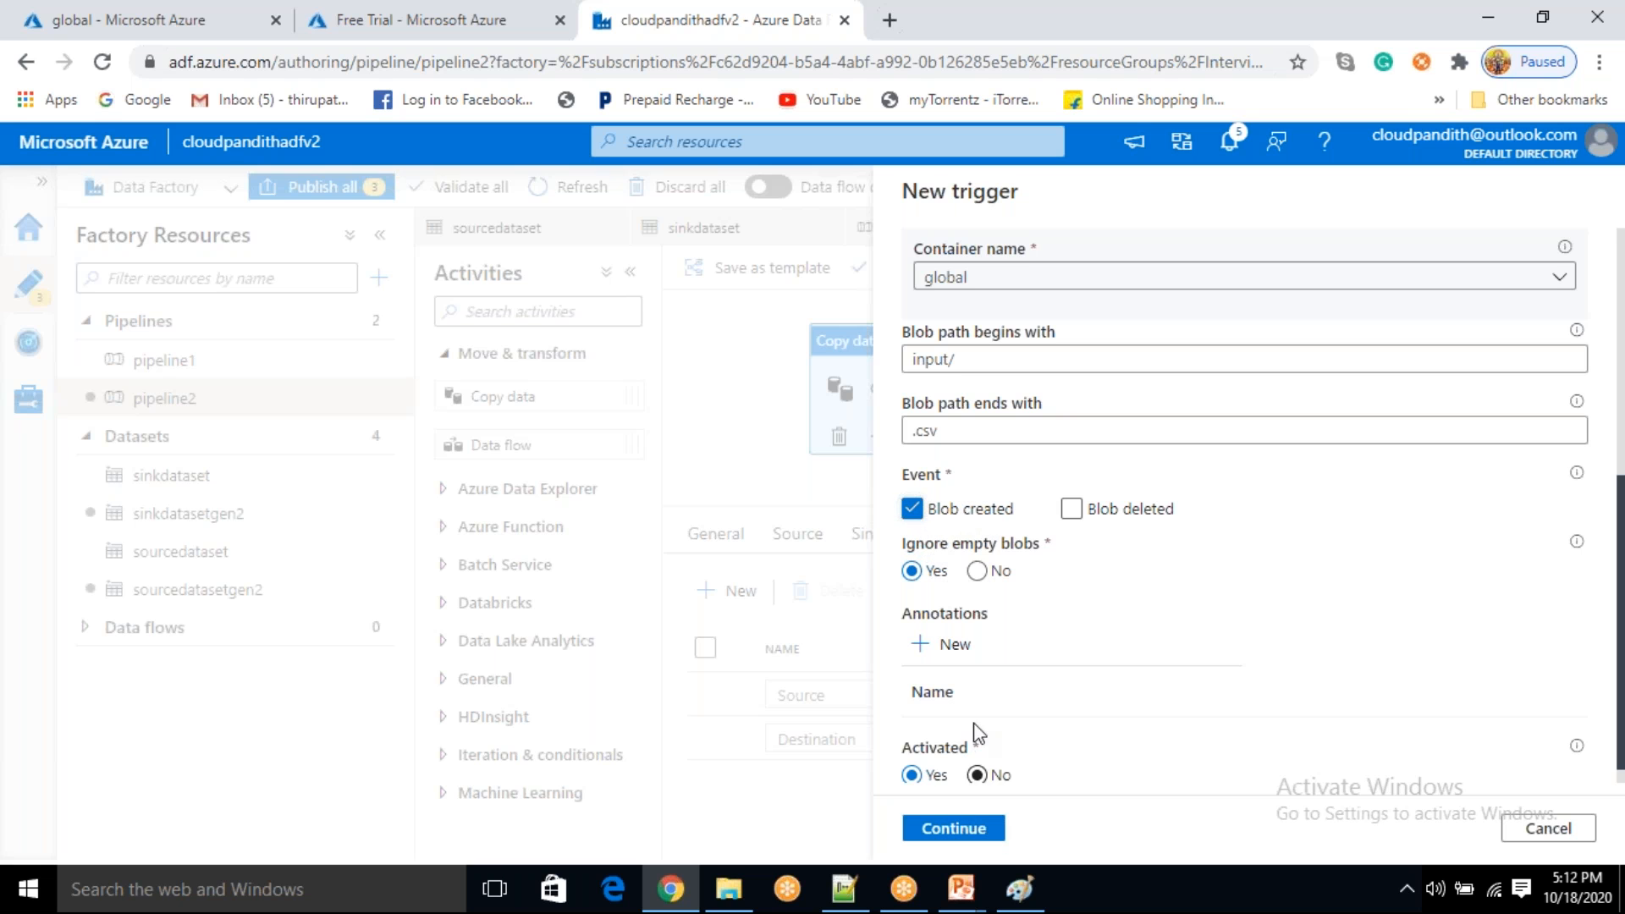
- Add the annotation cloudpandith to the trigger and finish creating it without run parameters
scroll(990, 728, "down", 1)
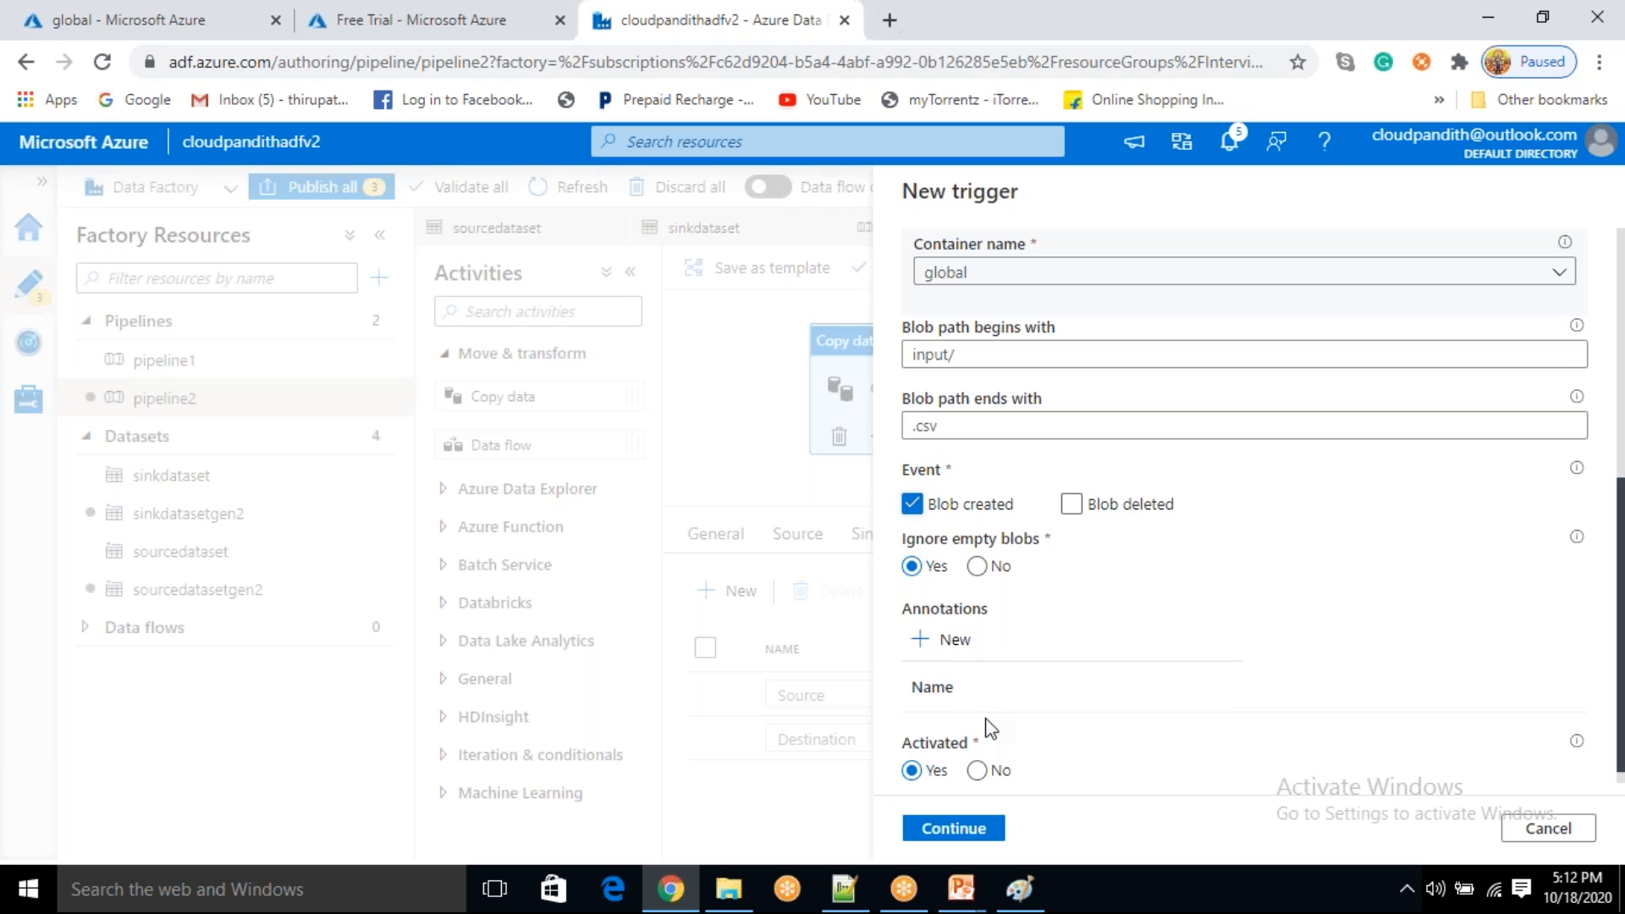
scroll(990, 727, "down", 1)
left_click(940, 620)
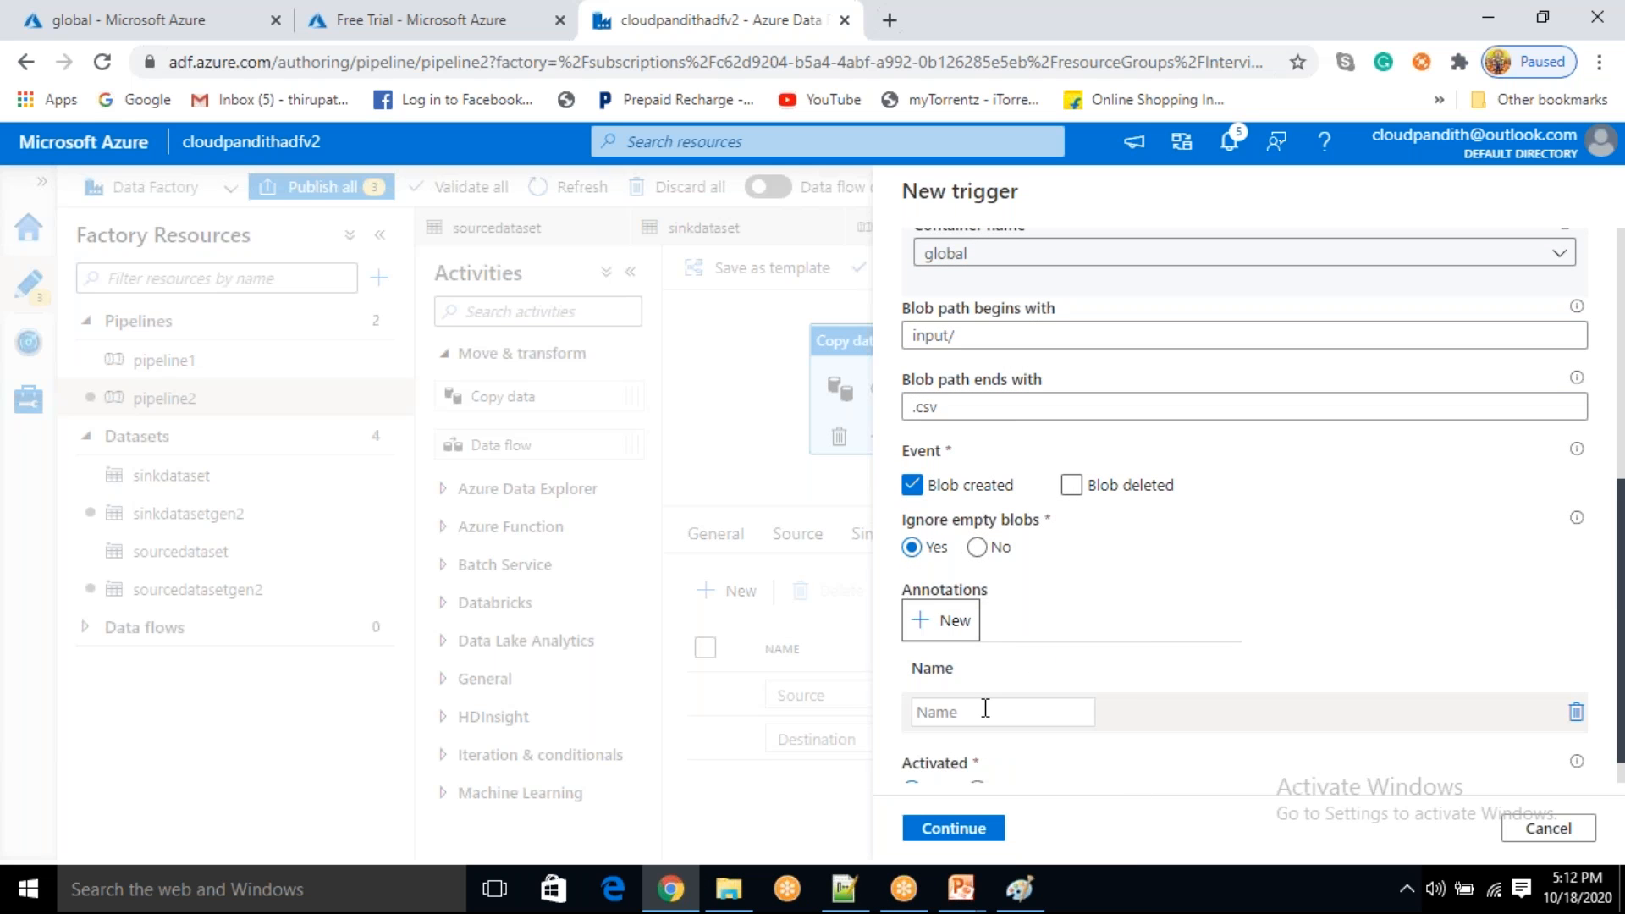
left_click(982, 709)
type("cloudpandith")
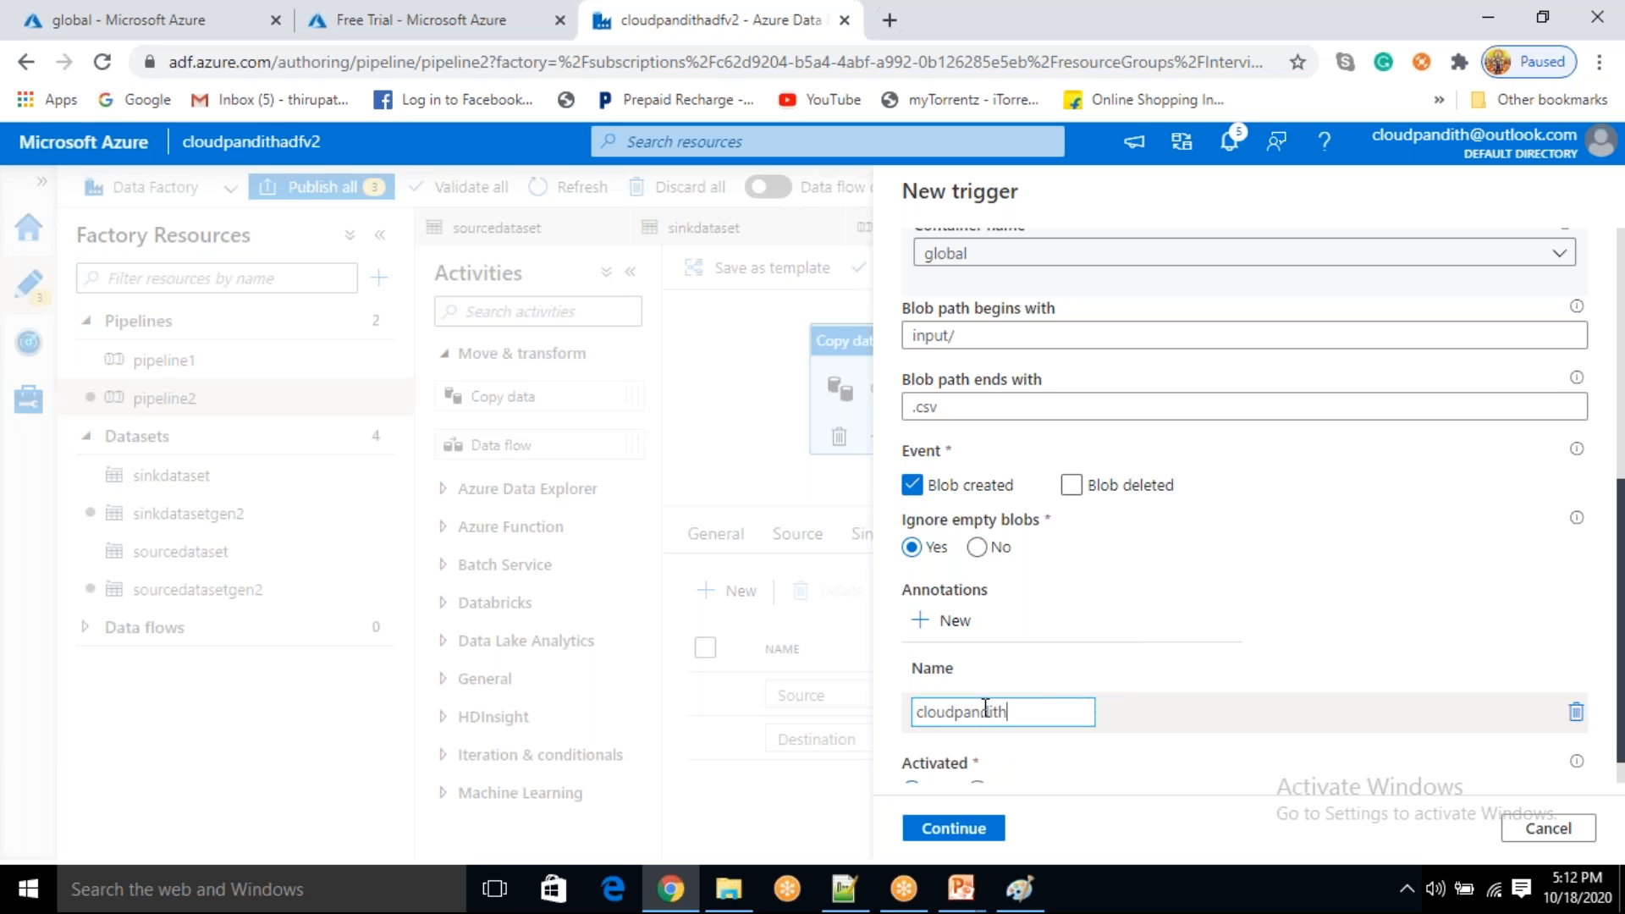
scroll(1063, 682, "down", 2)
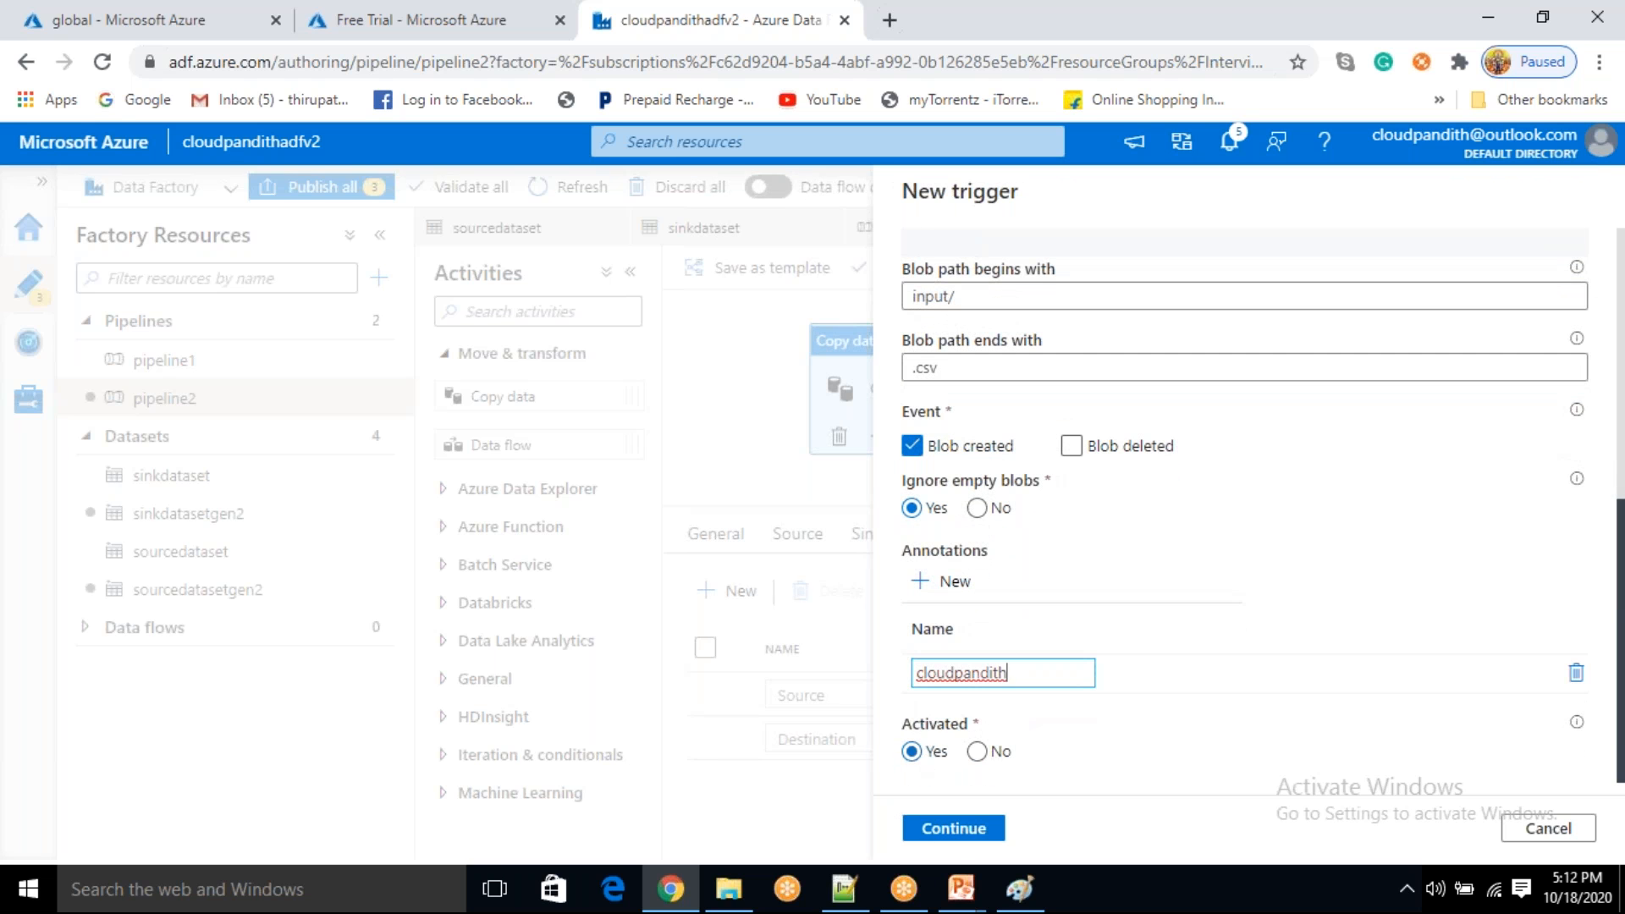
left_click(957, 829)
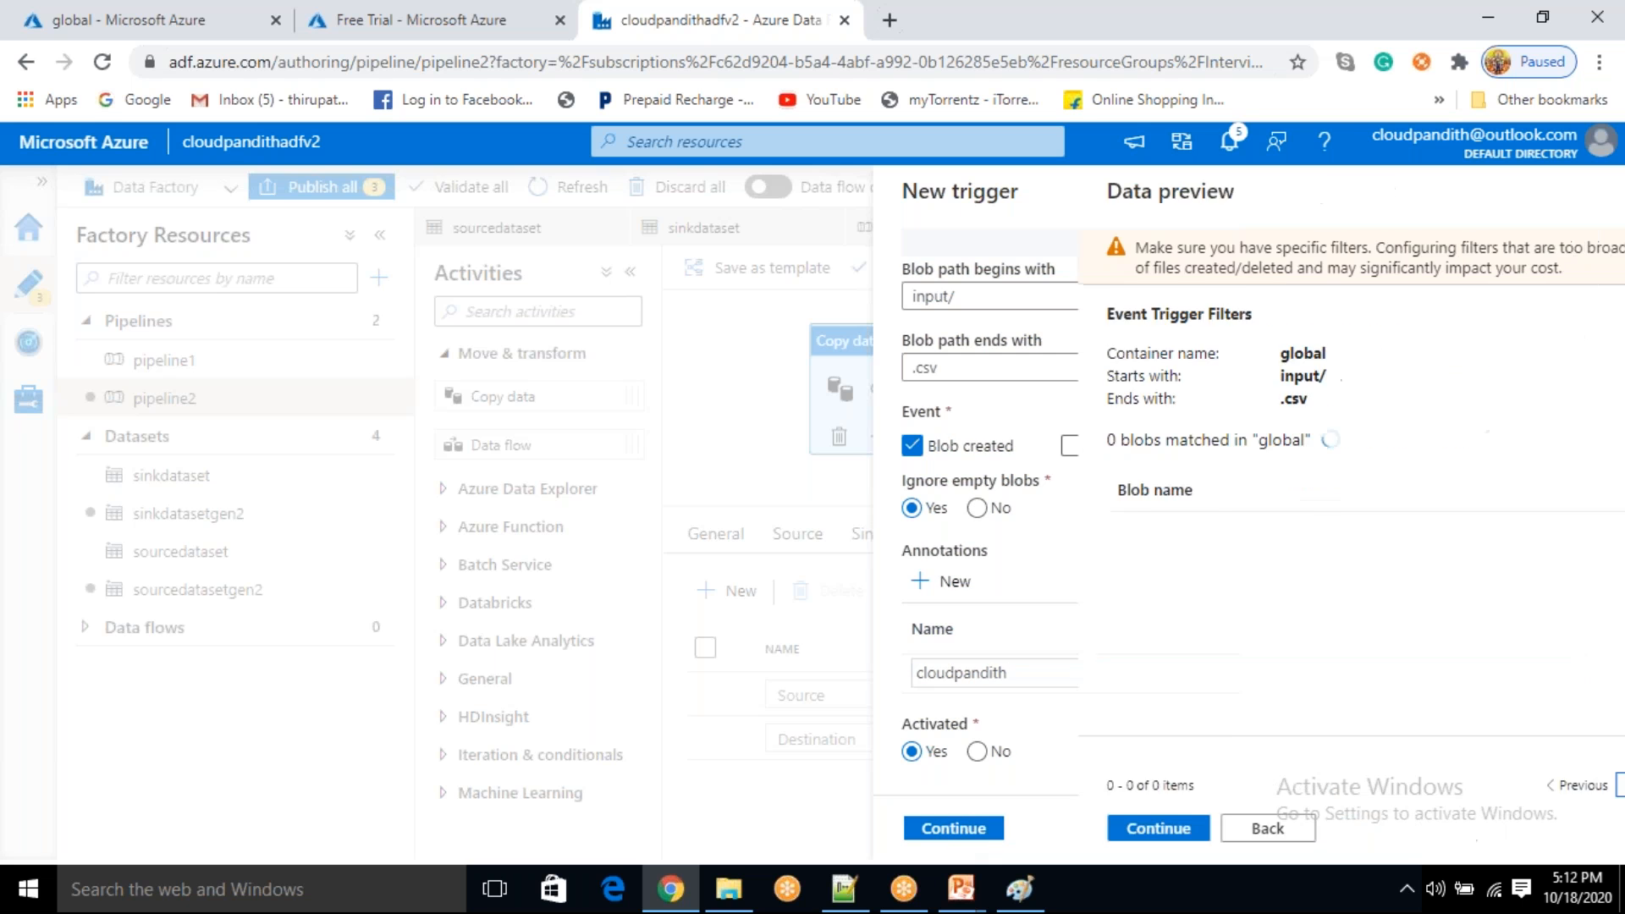
left_click(954, 829)
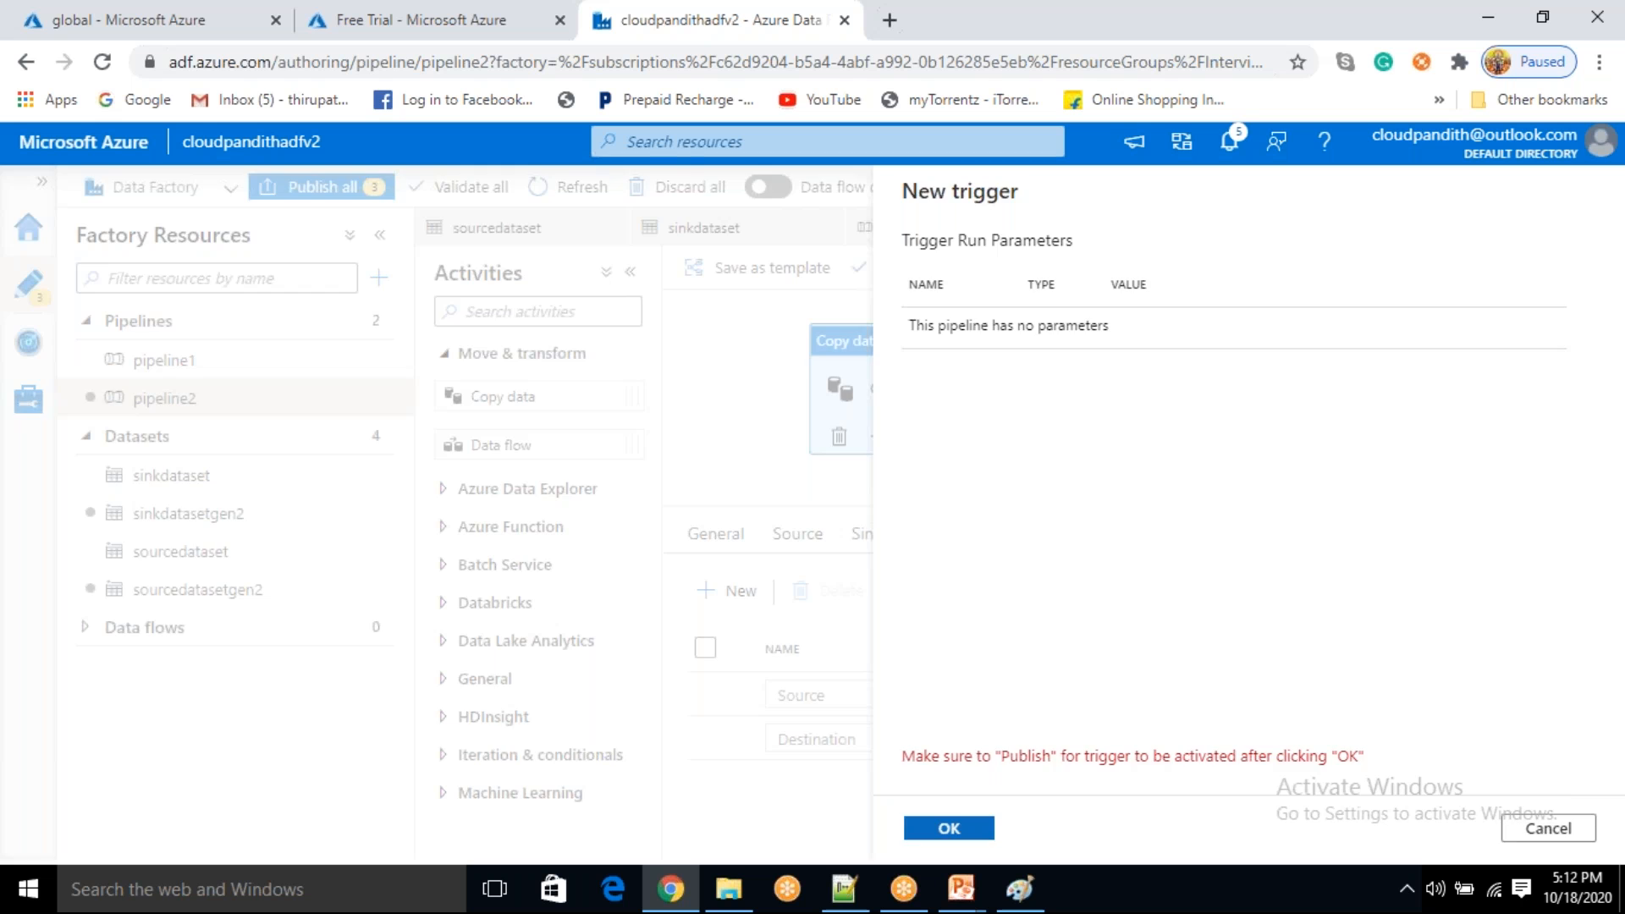
left_click(1035, 827)
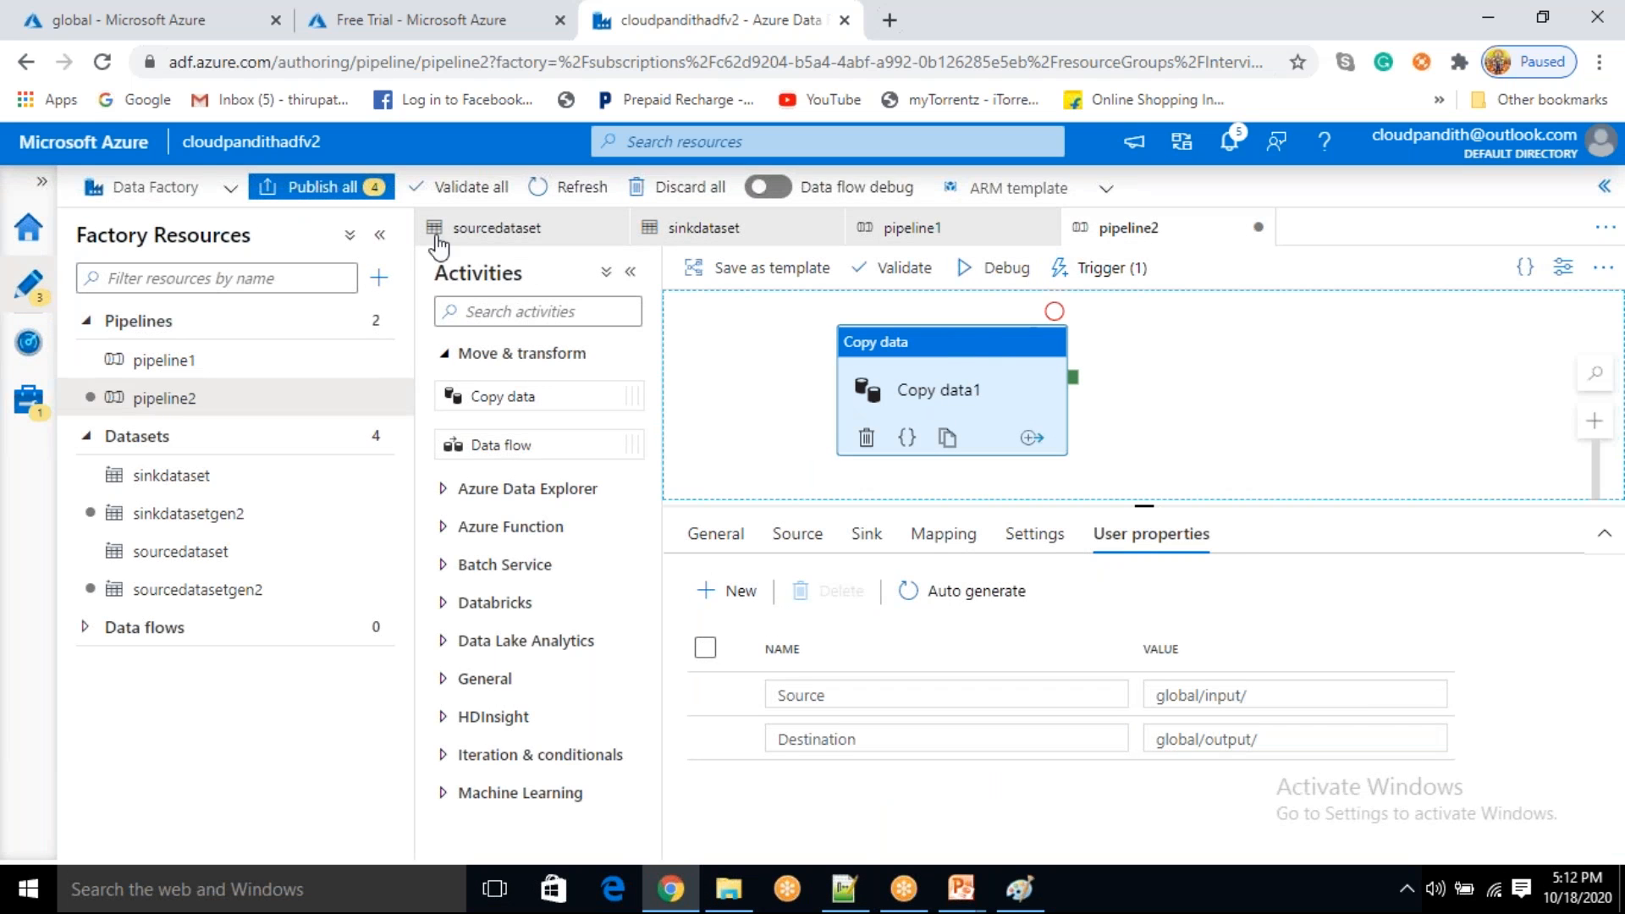
- Publish all pending pipeline, dataset and trigger changes, and open the pipeline runs monitor
left_click(339, 200)
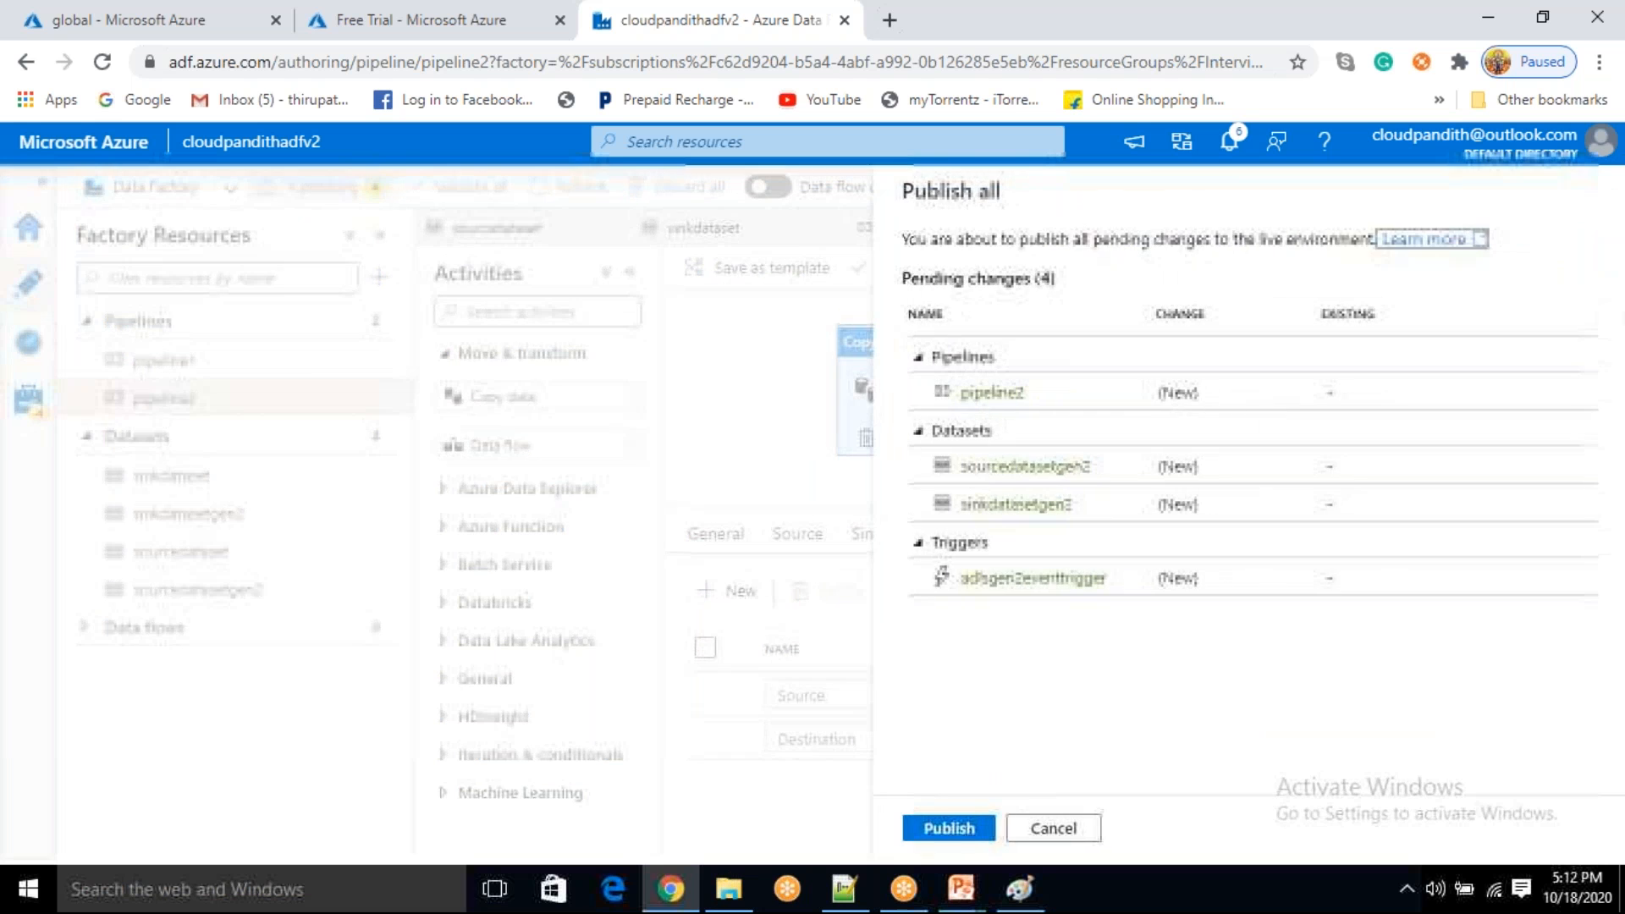
left_click(949, 828)
left_click(1084, 392)
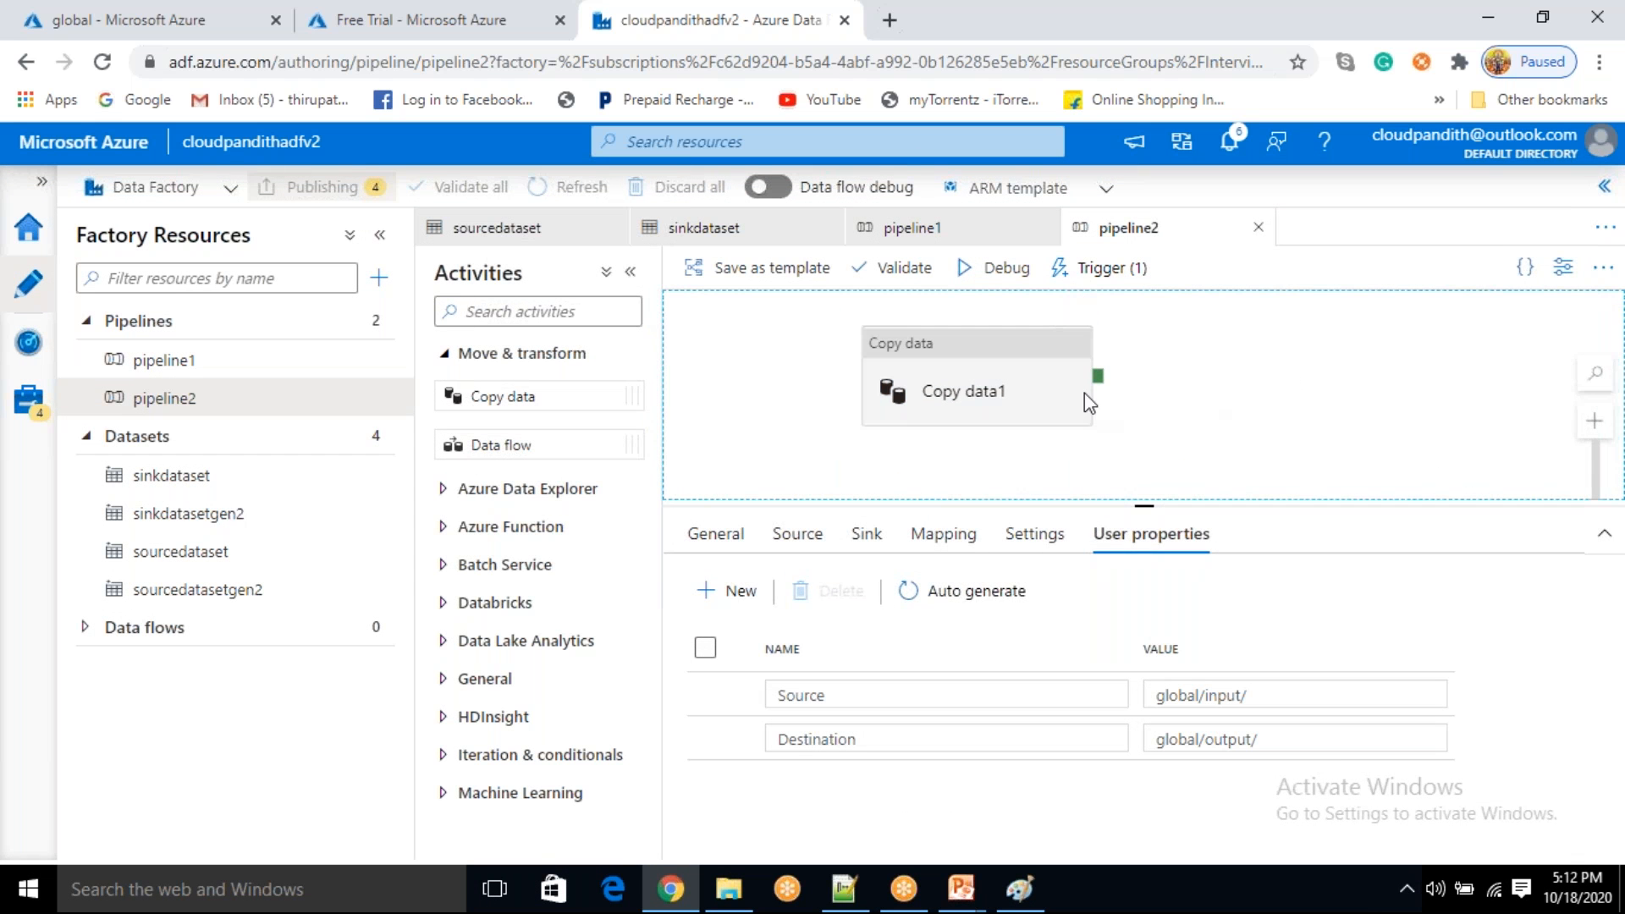
left_click(34, 372)
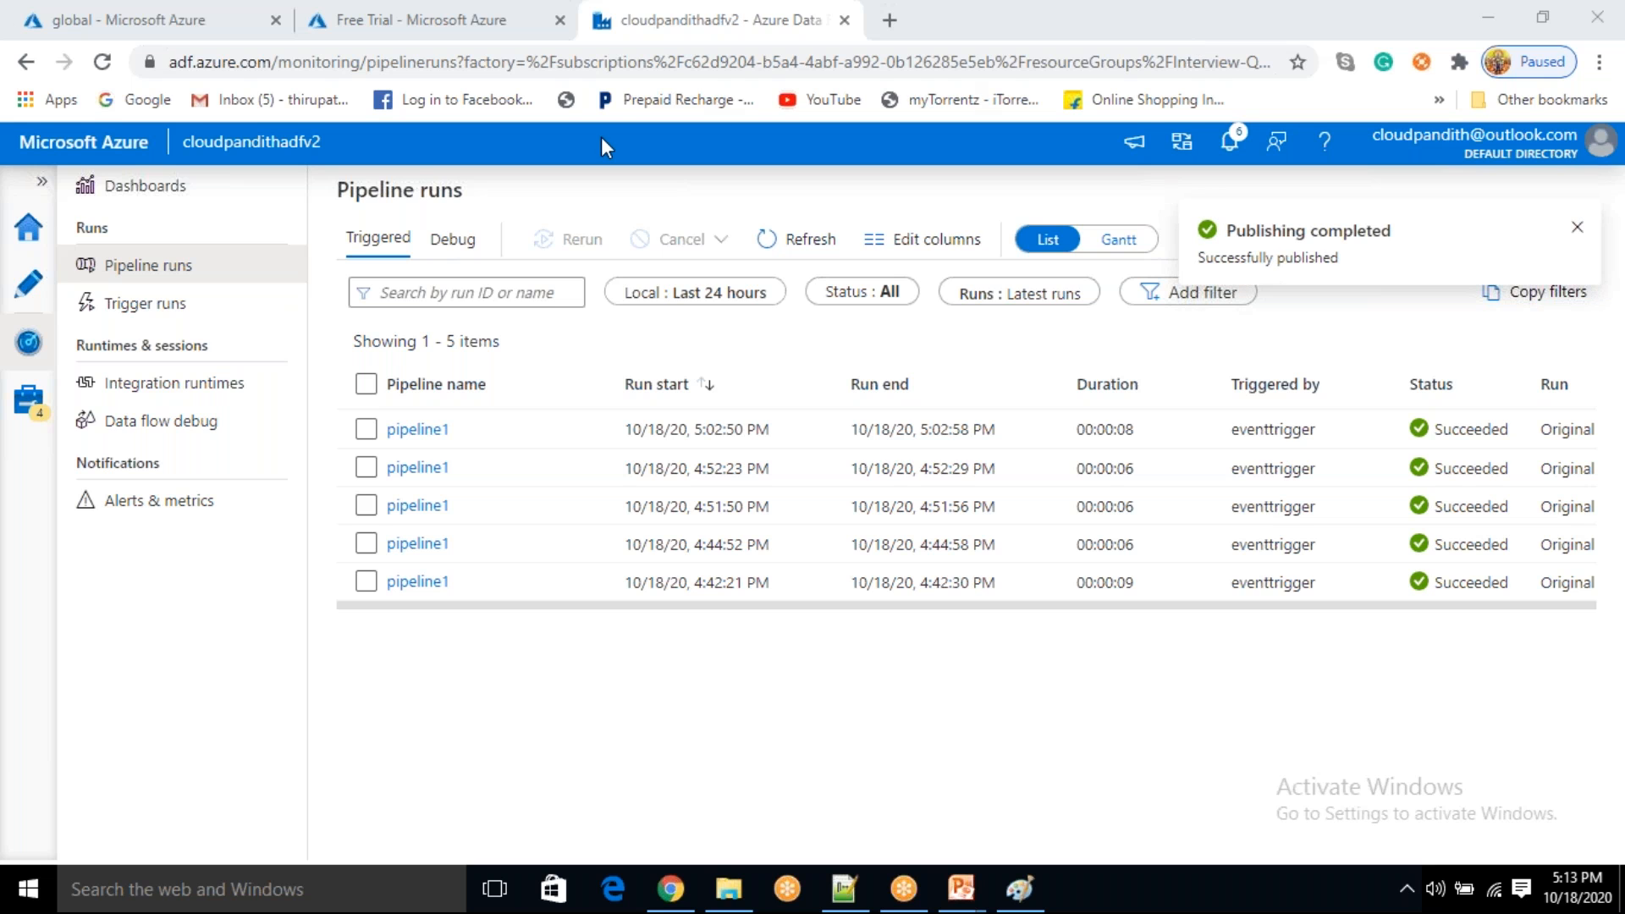
- Switch to the global container in the Azure portal and check its root and input folder
left_click(75, 19)
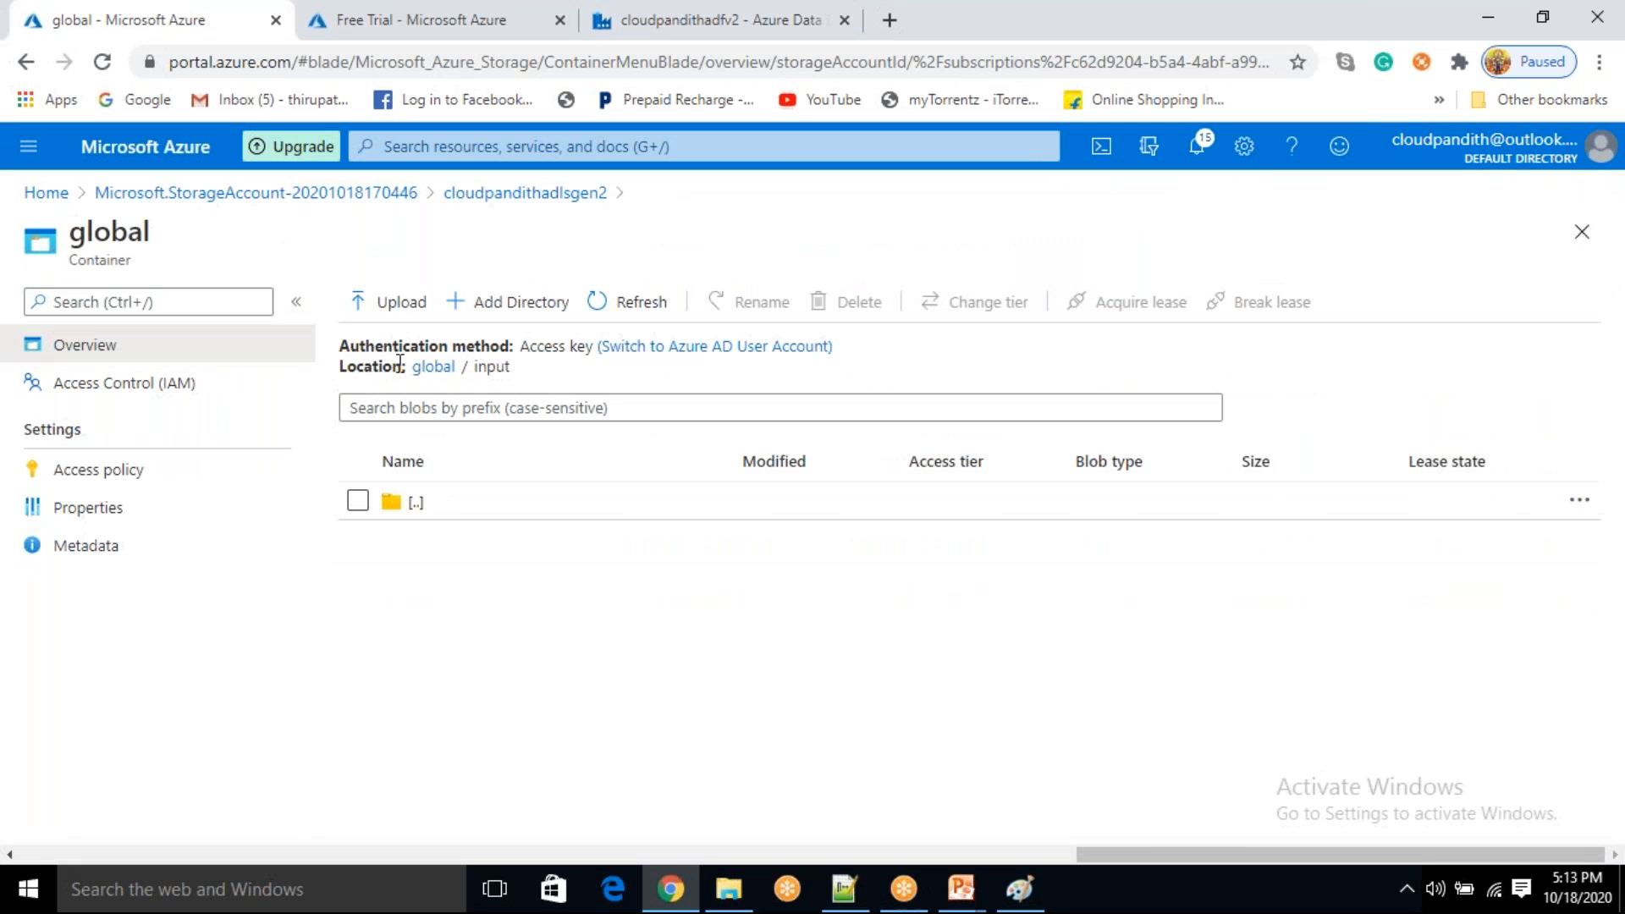
left_click(391, 302)
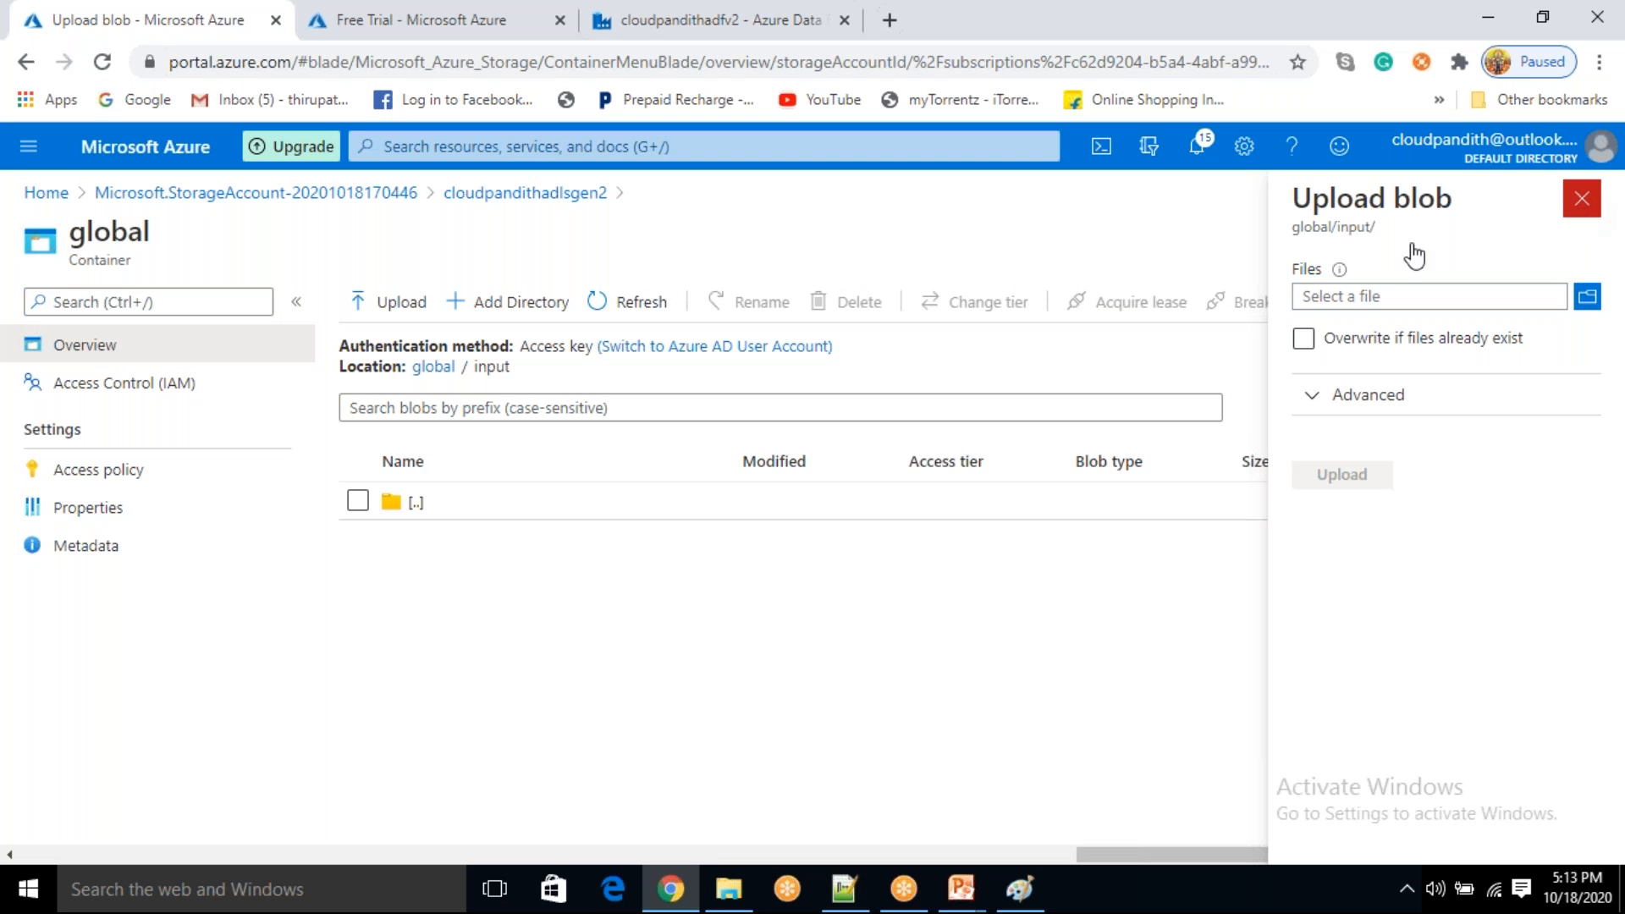
left_click(1581, 198)
left_click(441, 367)
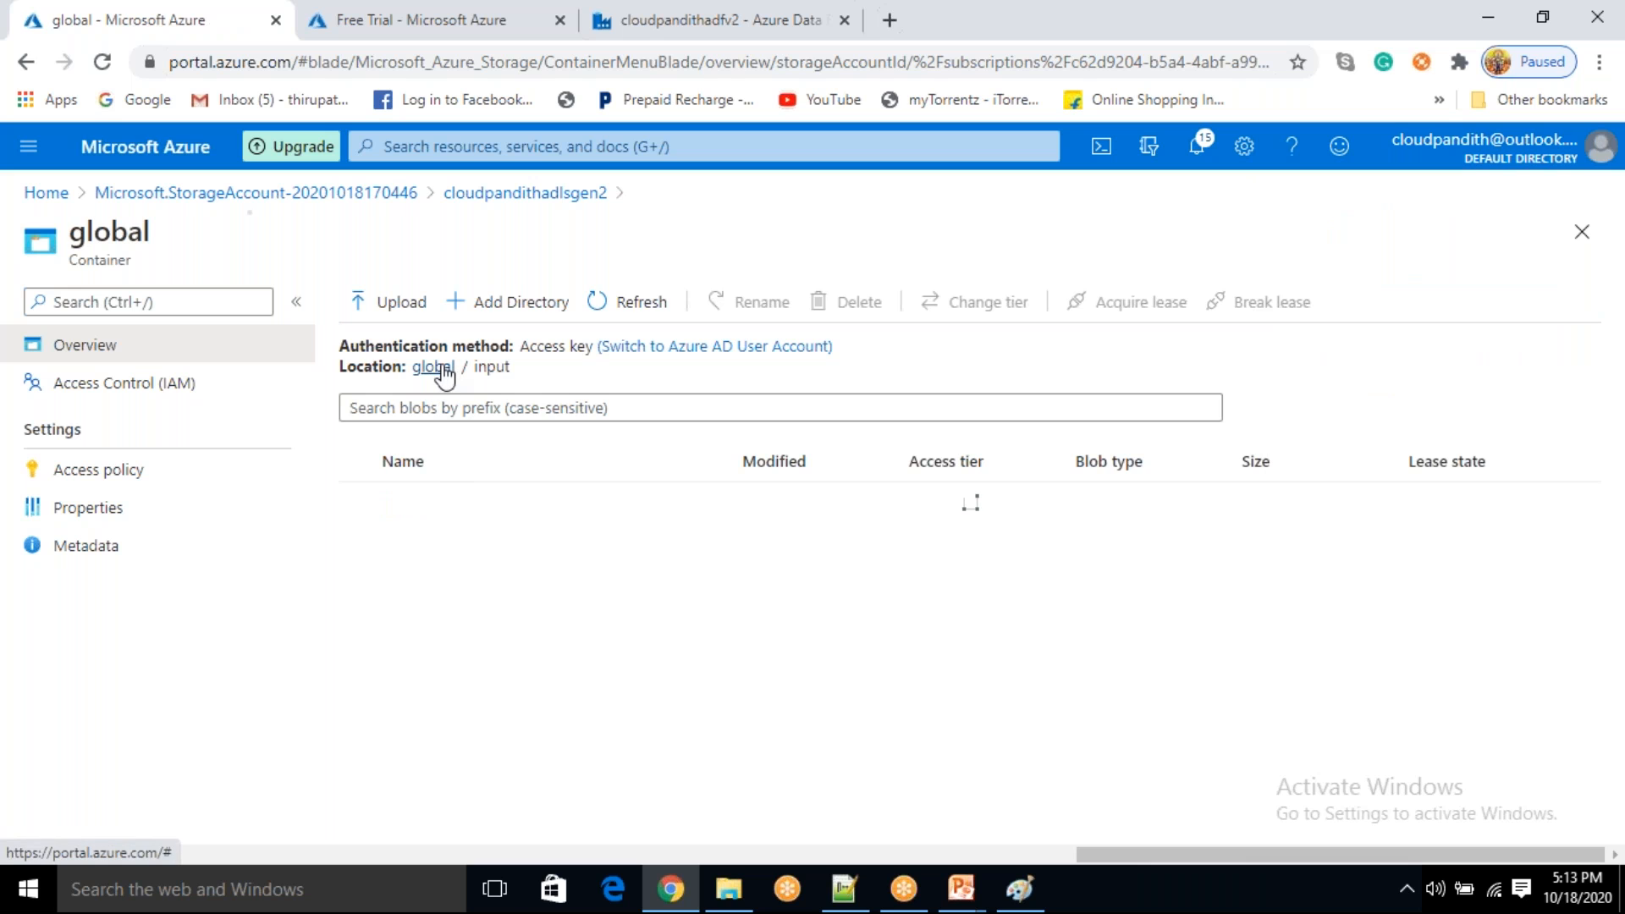
left_click(455, 507)
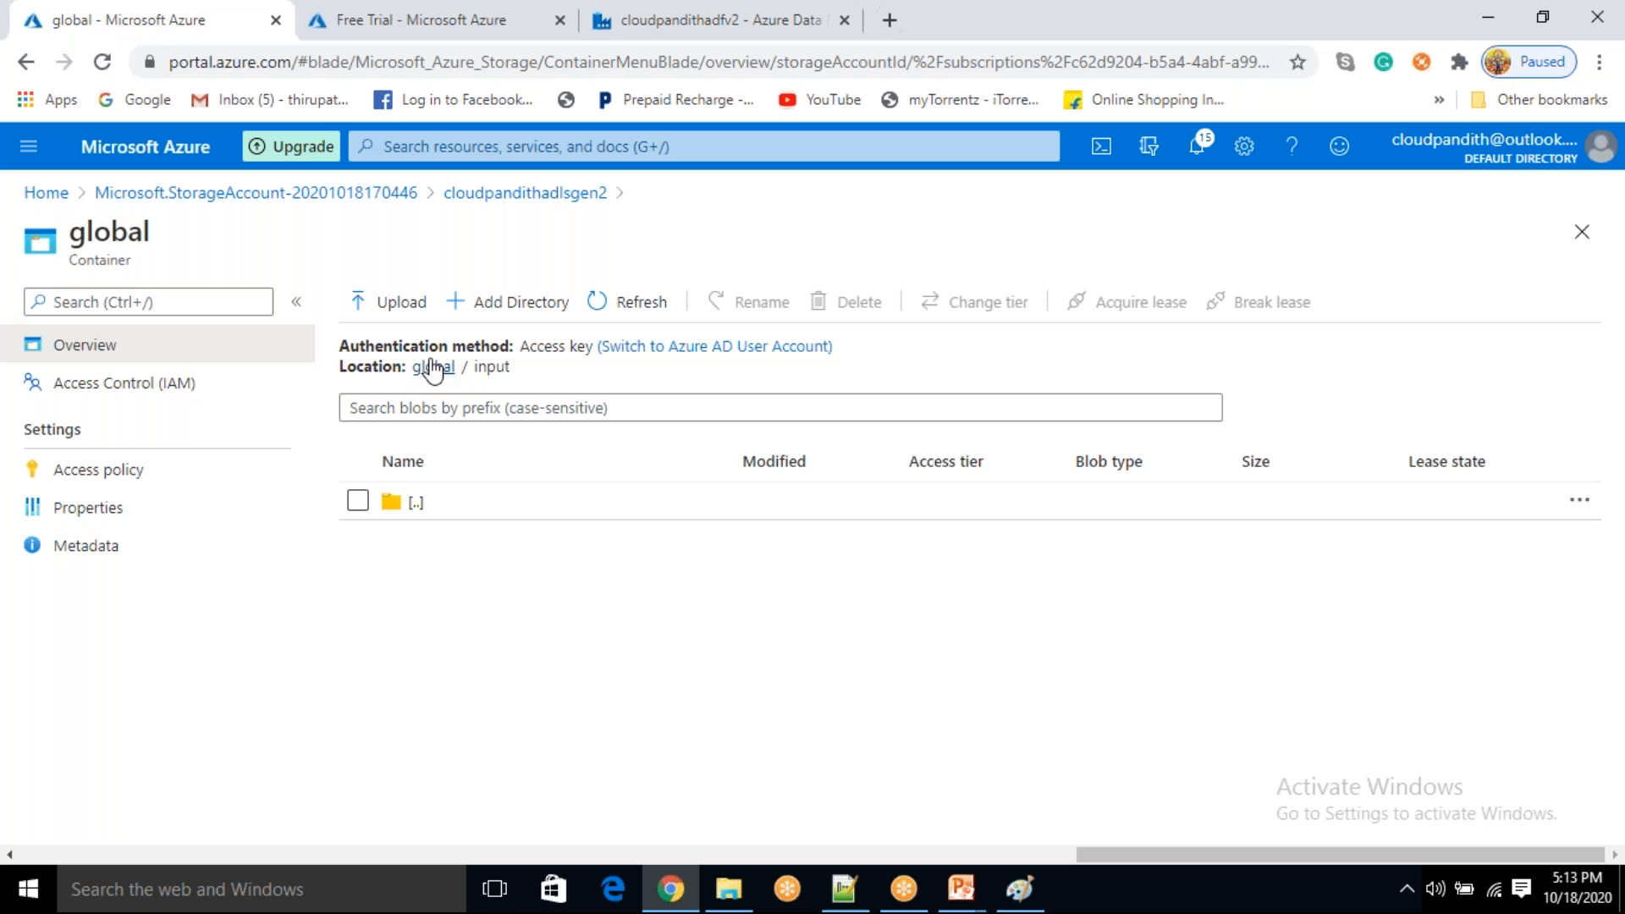
- Upload dwdata.csv from the Desktop to the global container's input folder
left_click(389, 303)
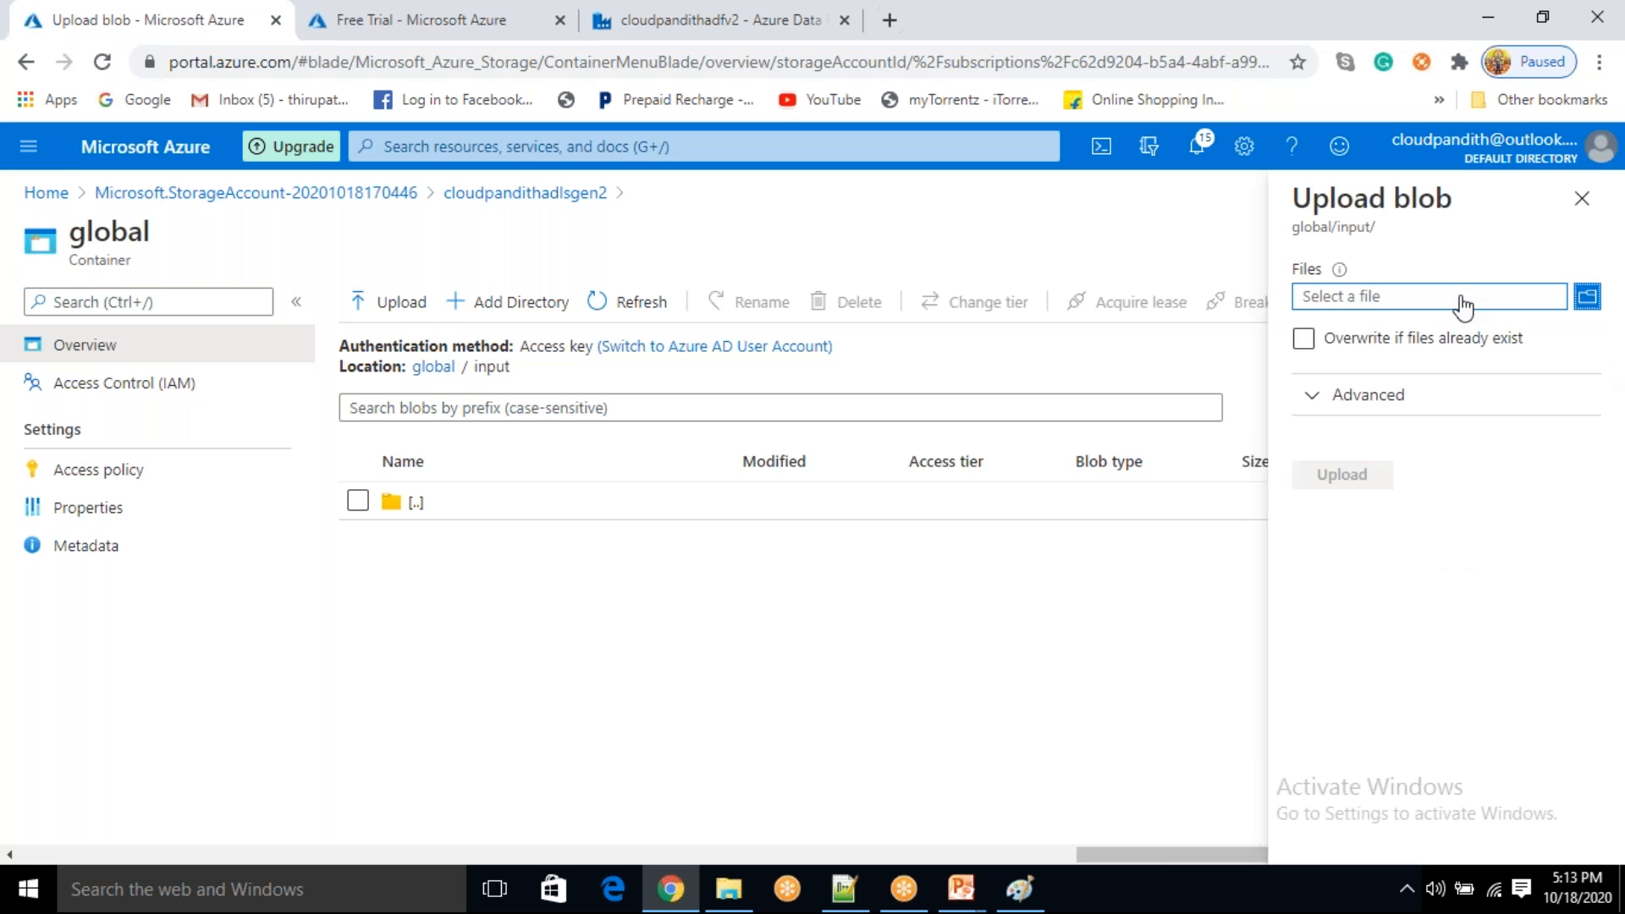
left_click(1460, 298)
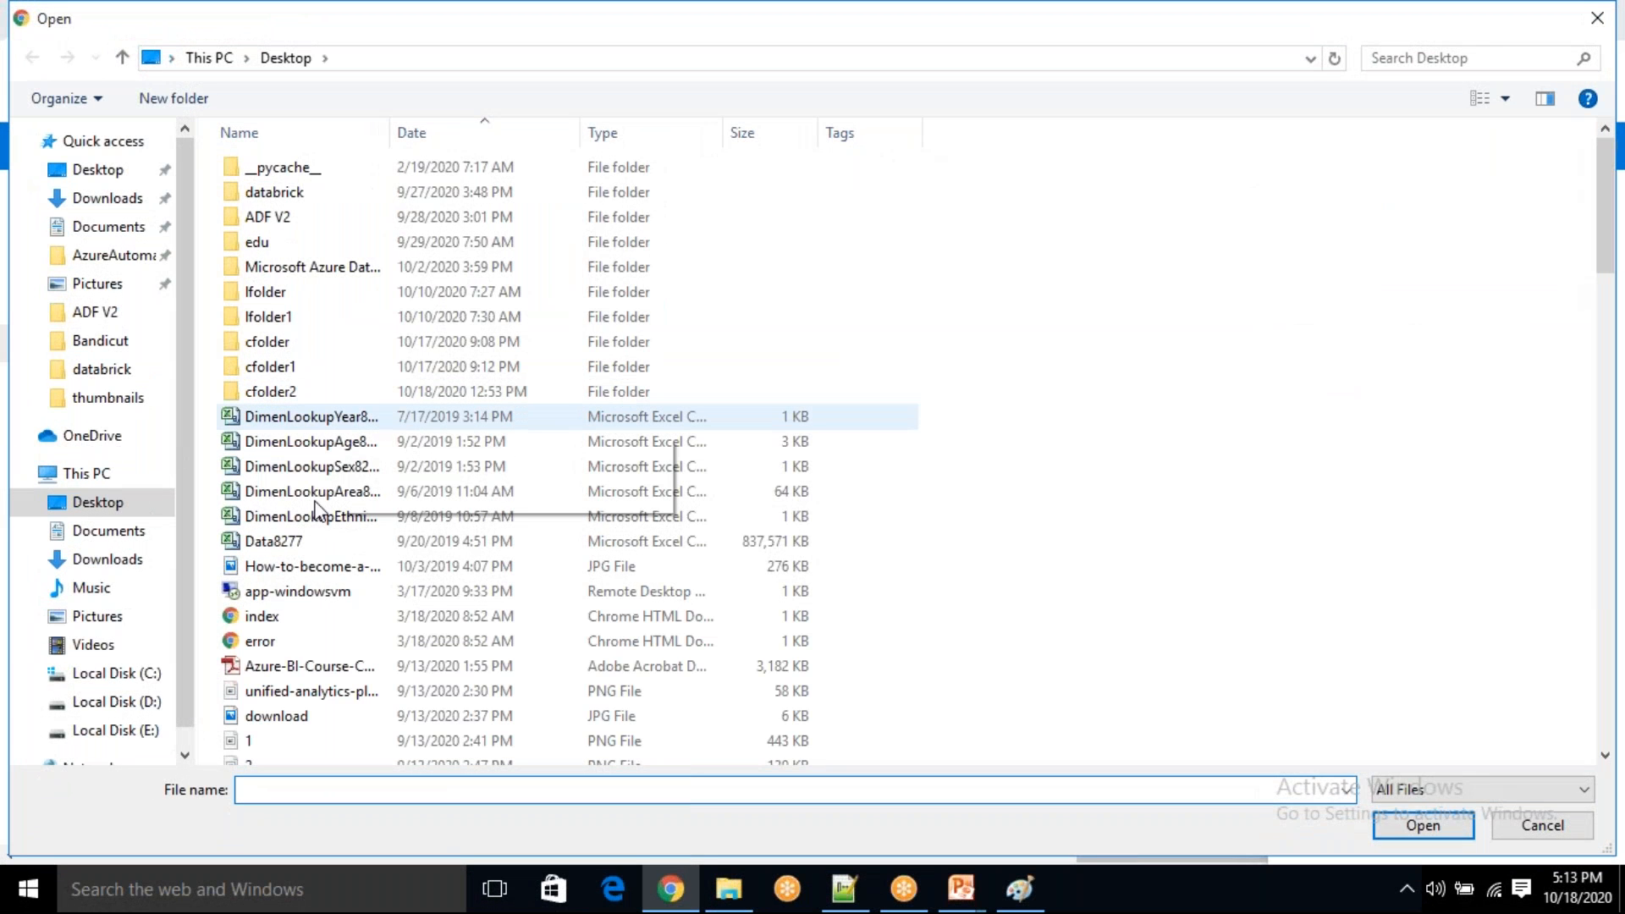
scroll(315, 508, "down", 5)
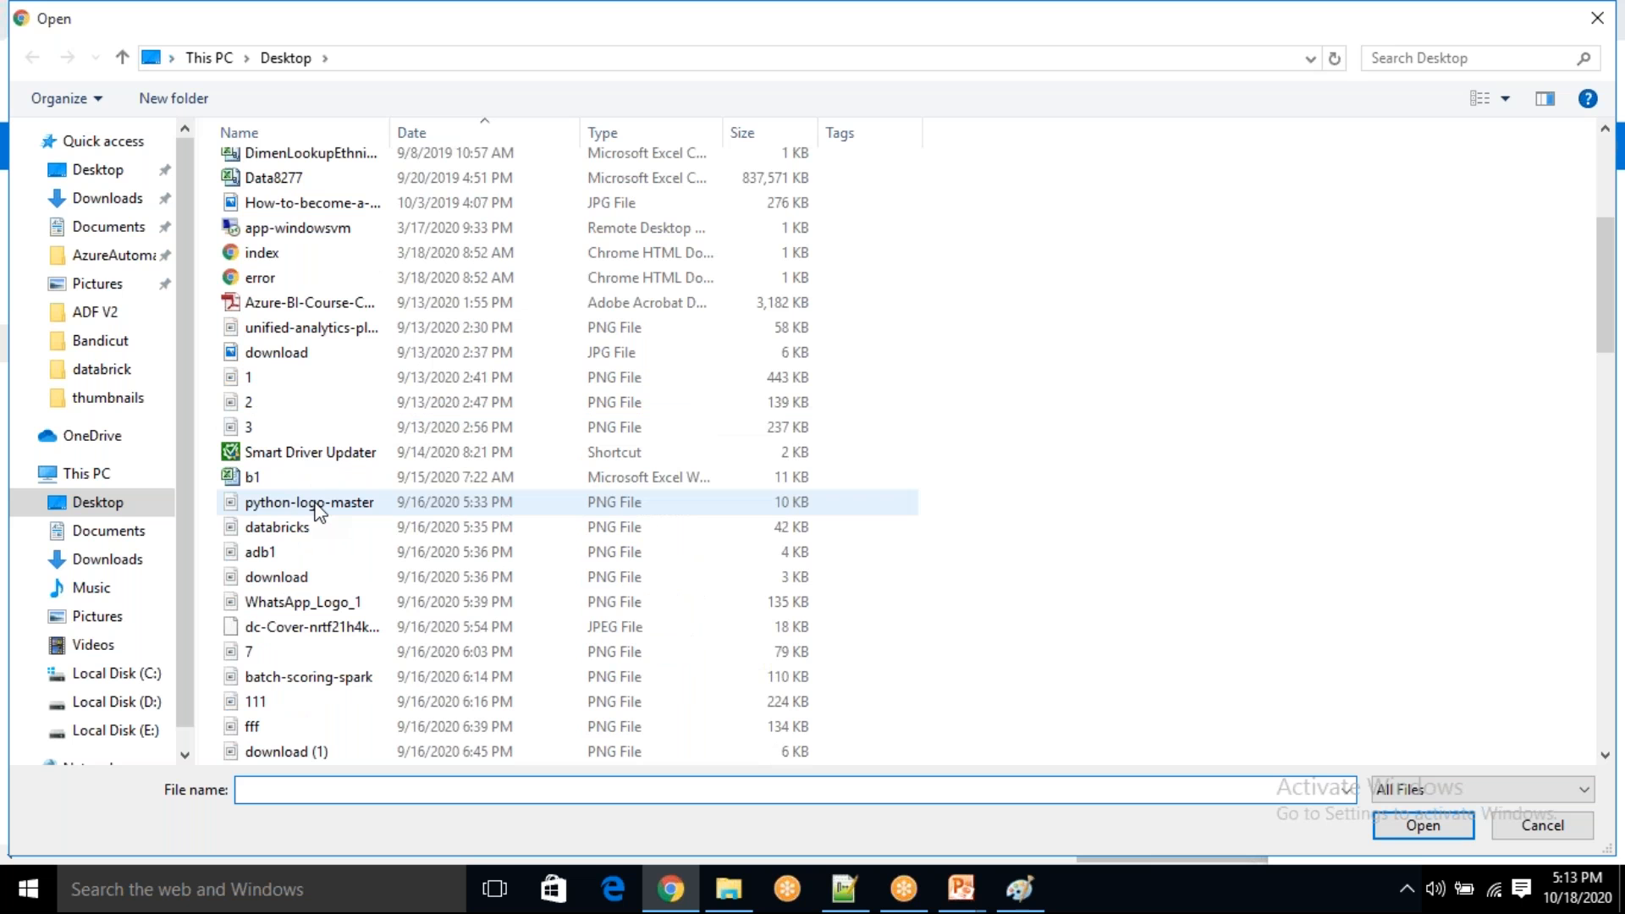
scroll(315, 508, "down", 5)
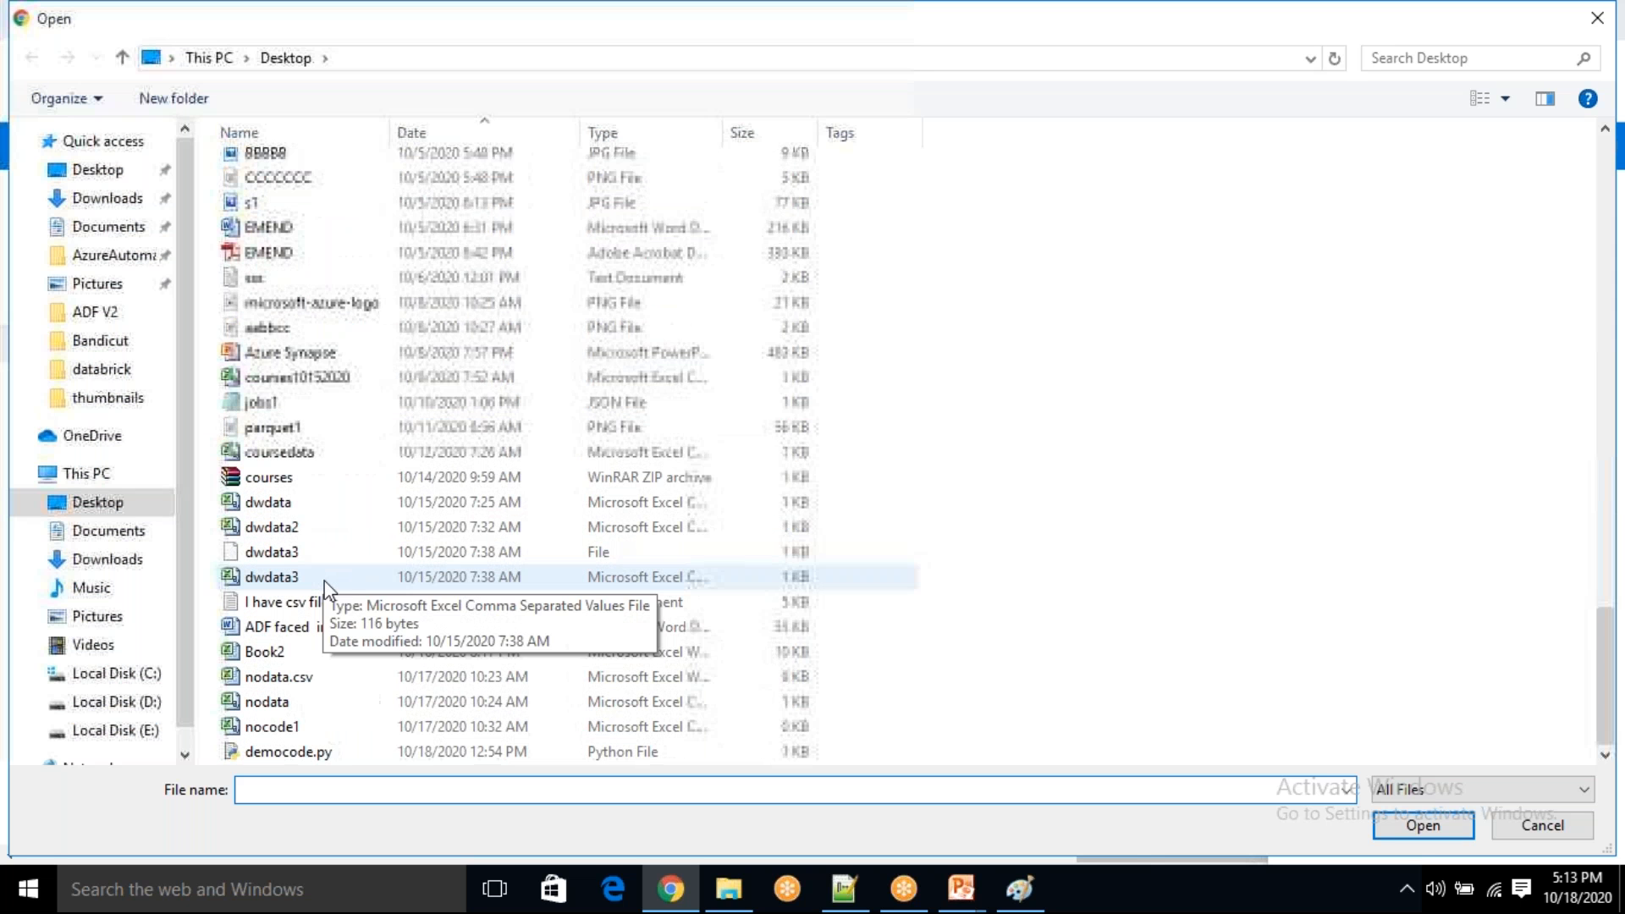
left_click(315, 502)
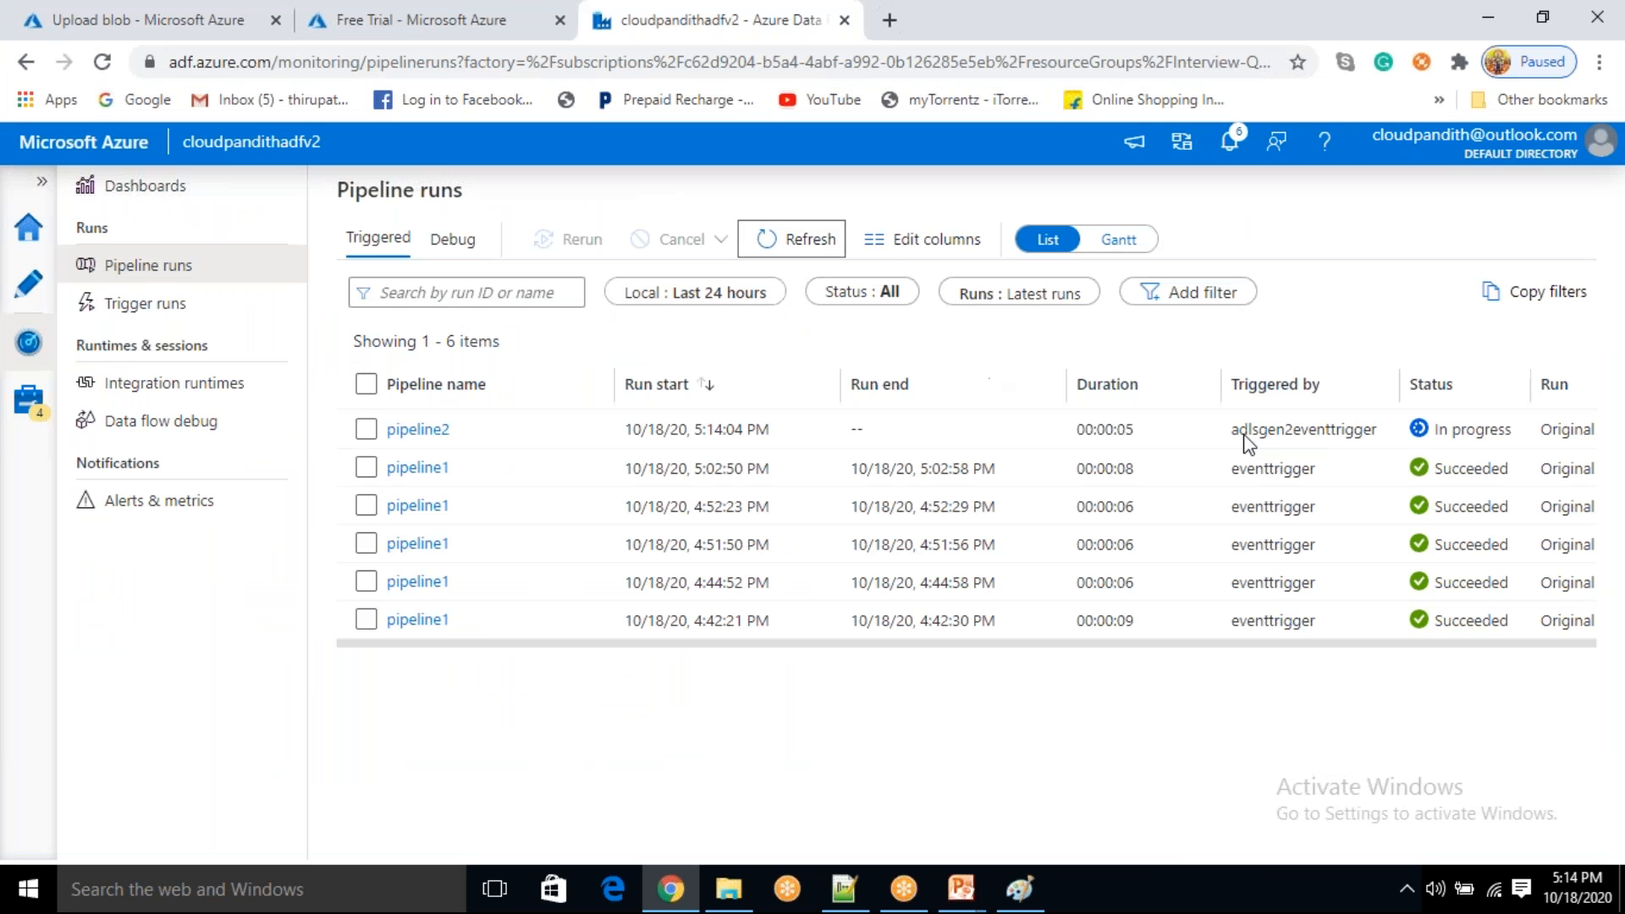
- Check the pipeline2 run started by adlsgen2eventtrigger, and inspect the output and input folders of the global container
left_click_drag(1251, 429, 1379, 429)
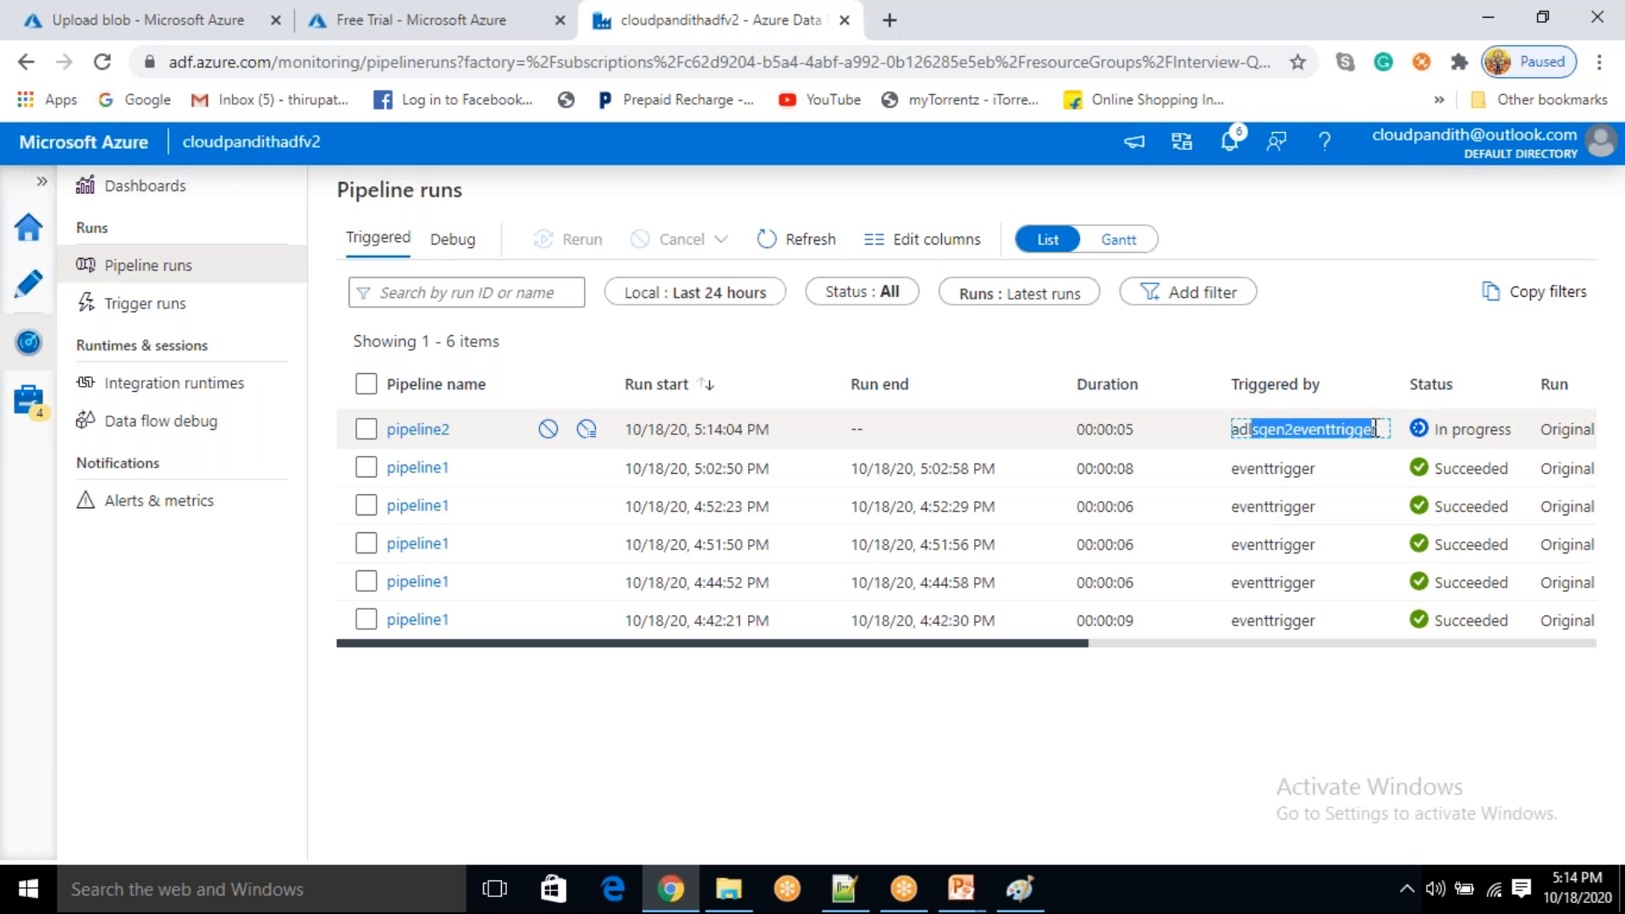
left_click(843, 247)
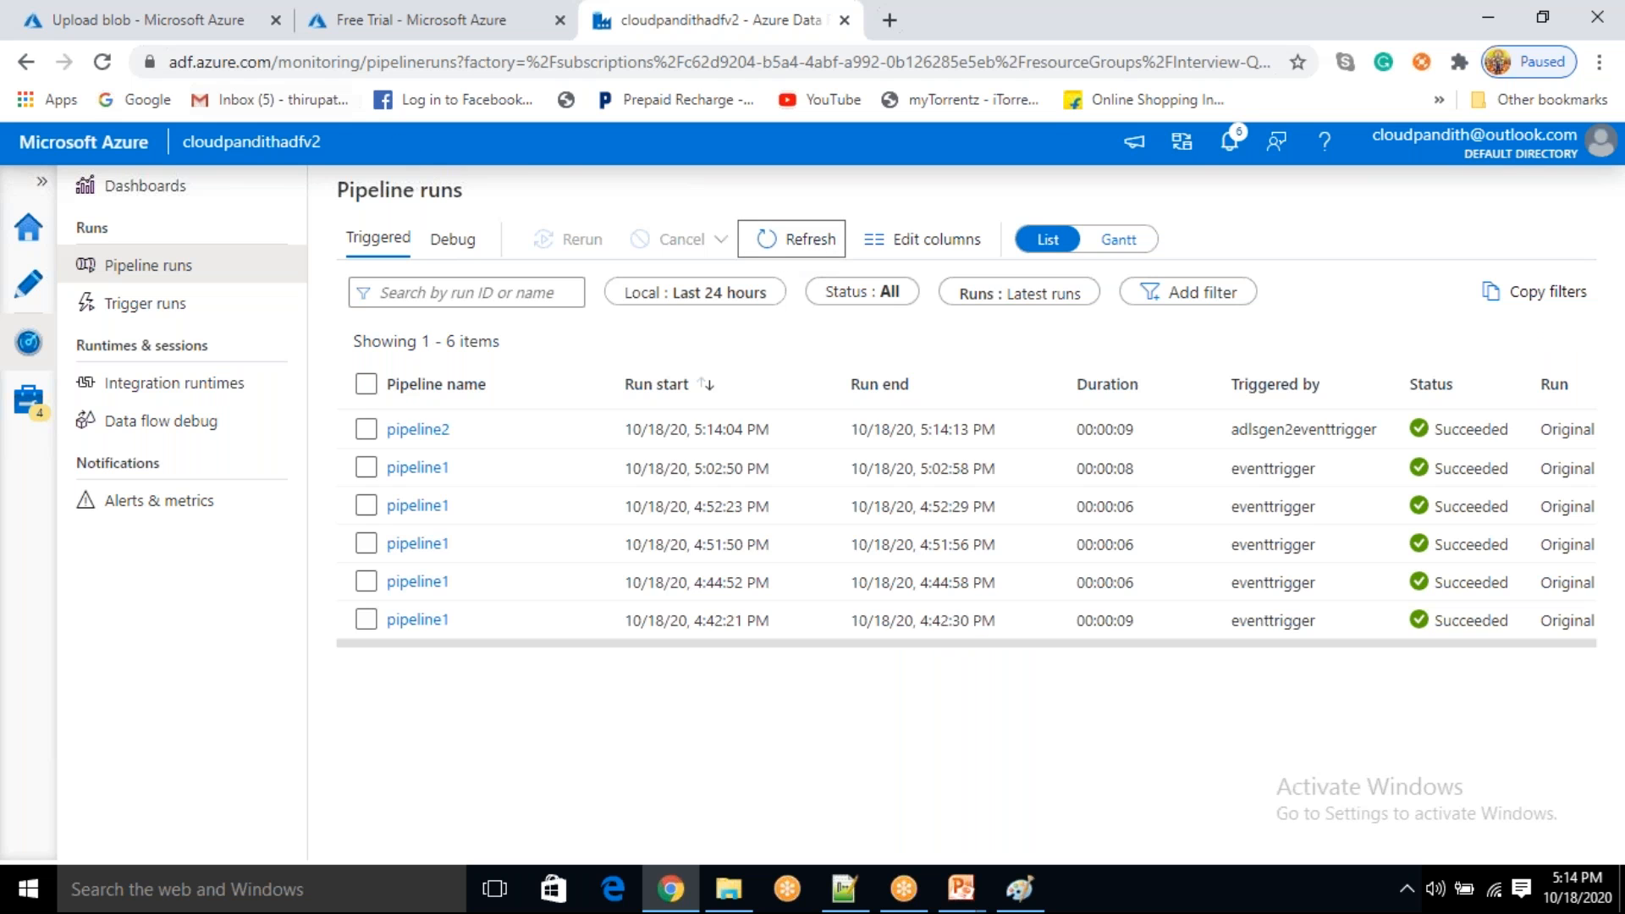
left_click(211, 25)
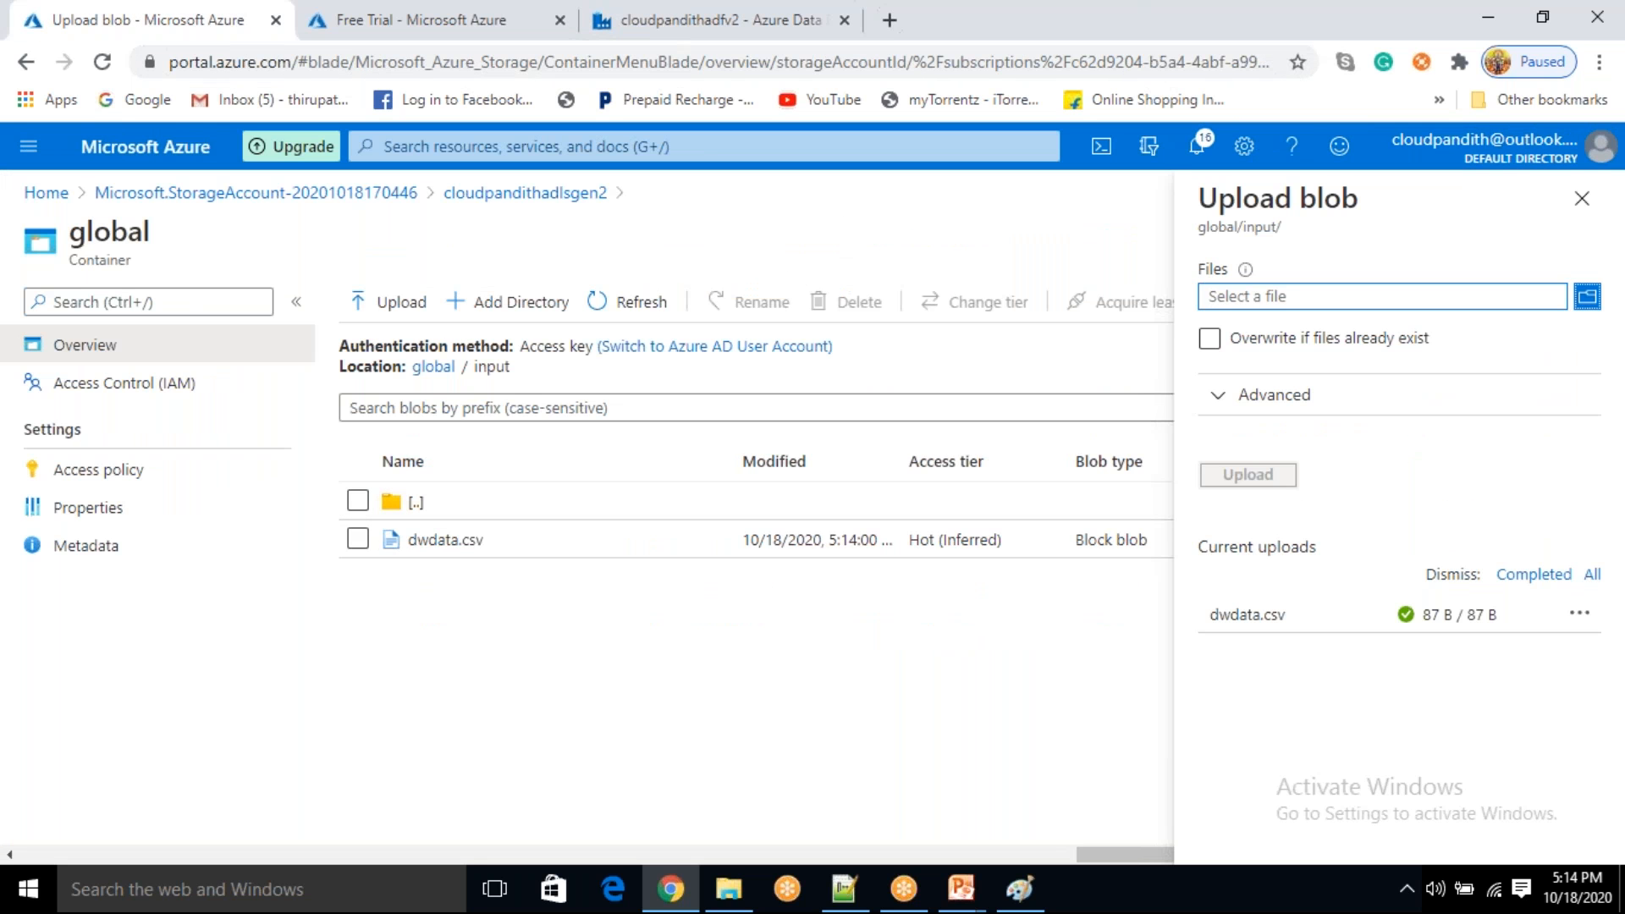
left_click(433, 366)
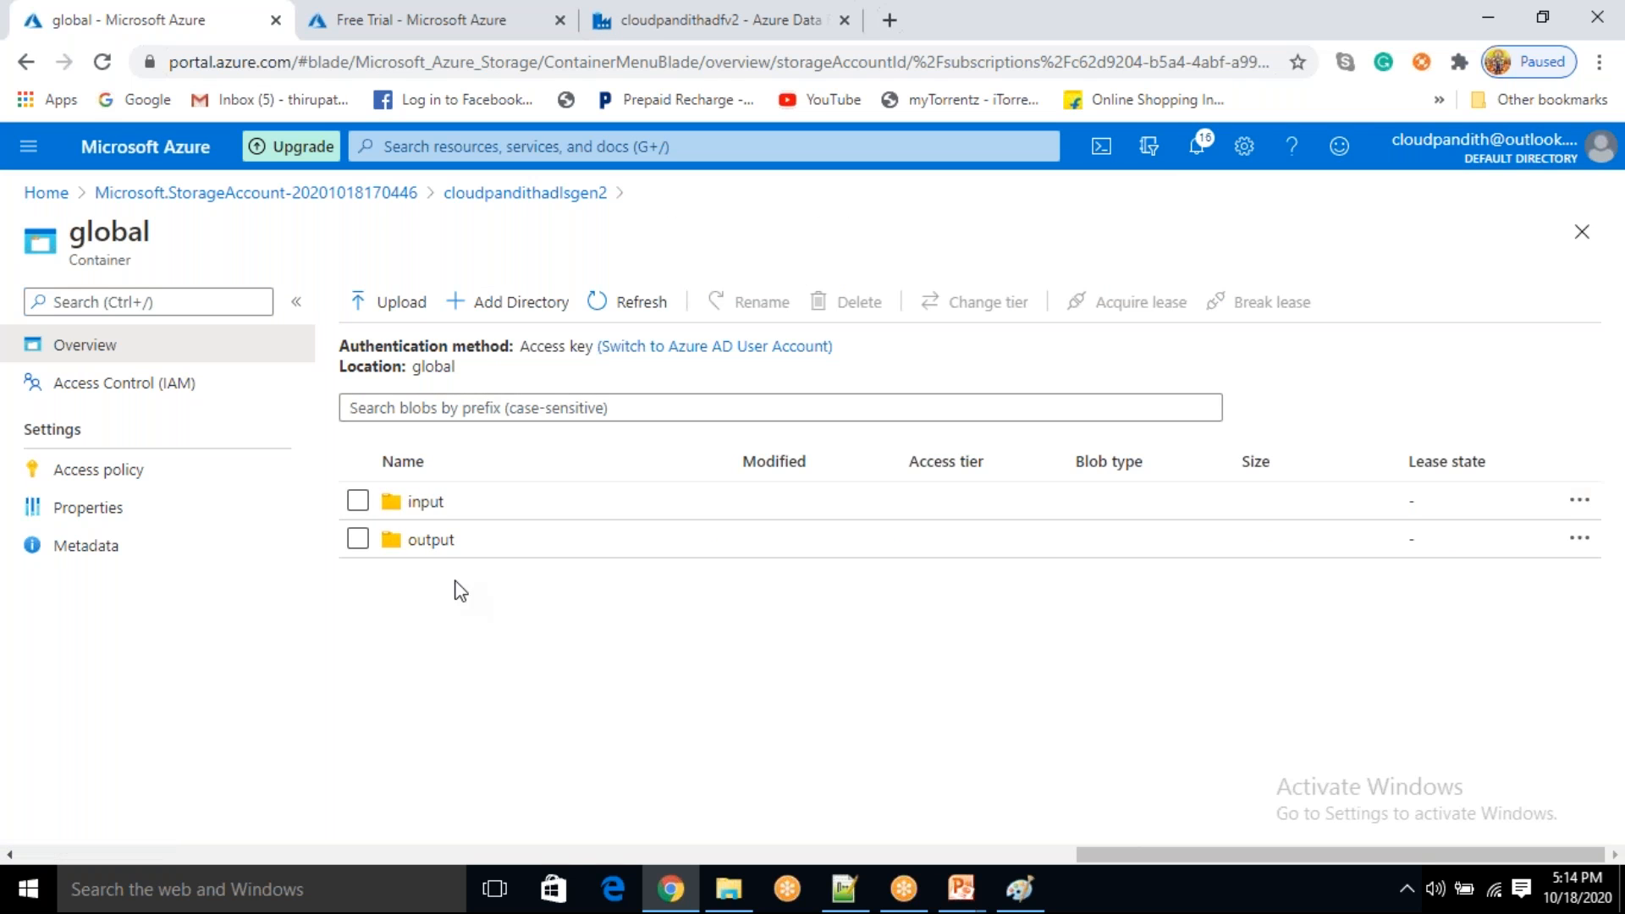
left_click(446, 546)
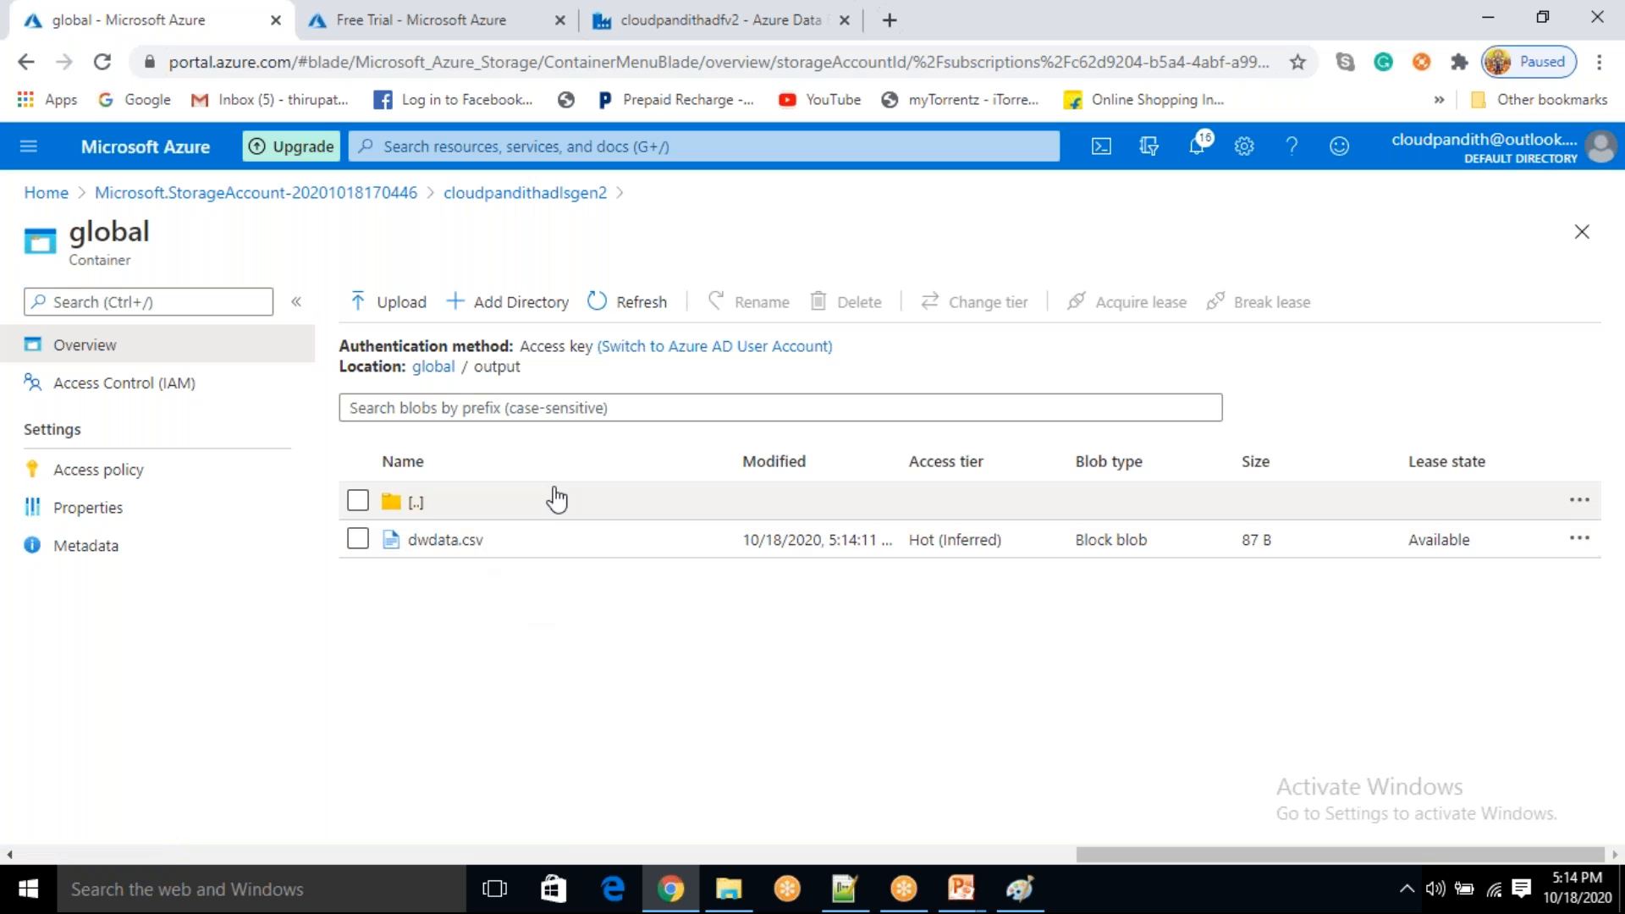
left_click(435, 367)
left_click(438, 510)
- Delete the input folder from the root of the global container
left_click(434, 367)
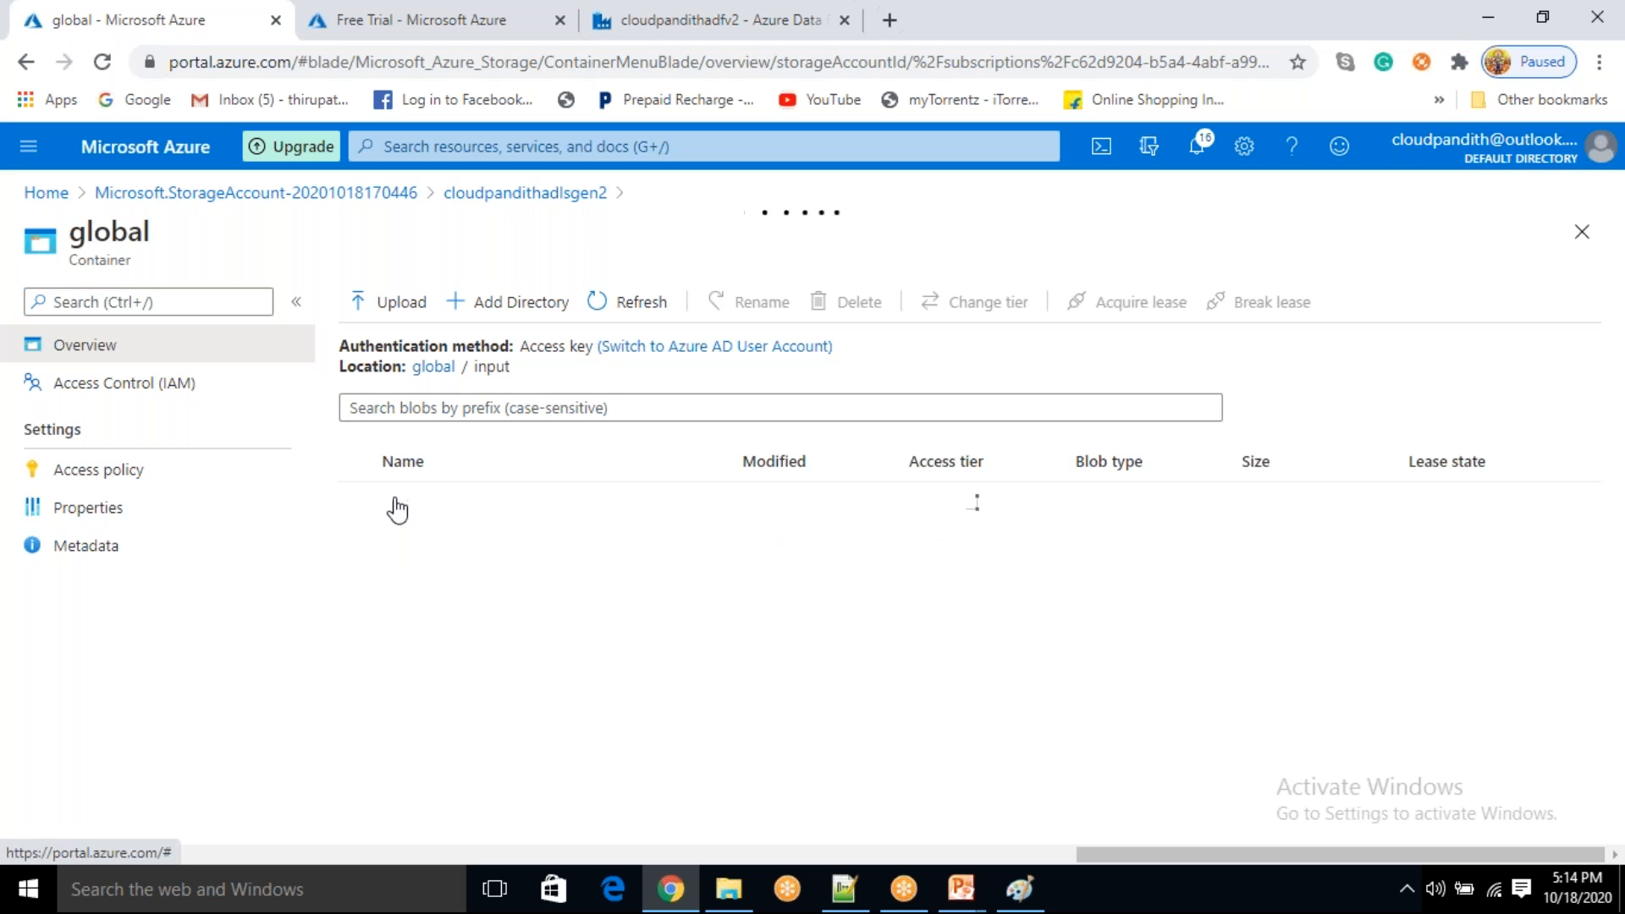
left_click(356, 499)
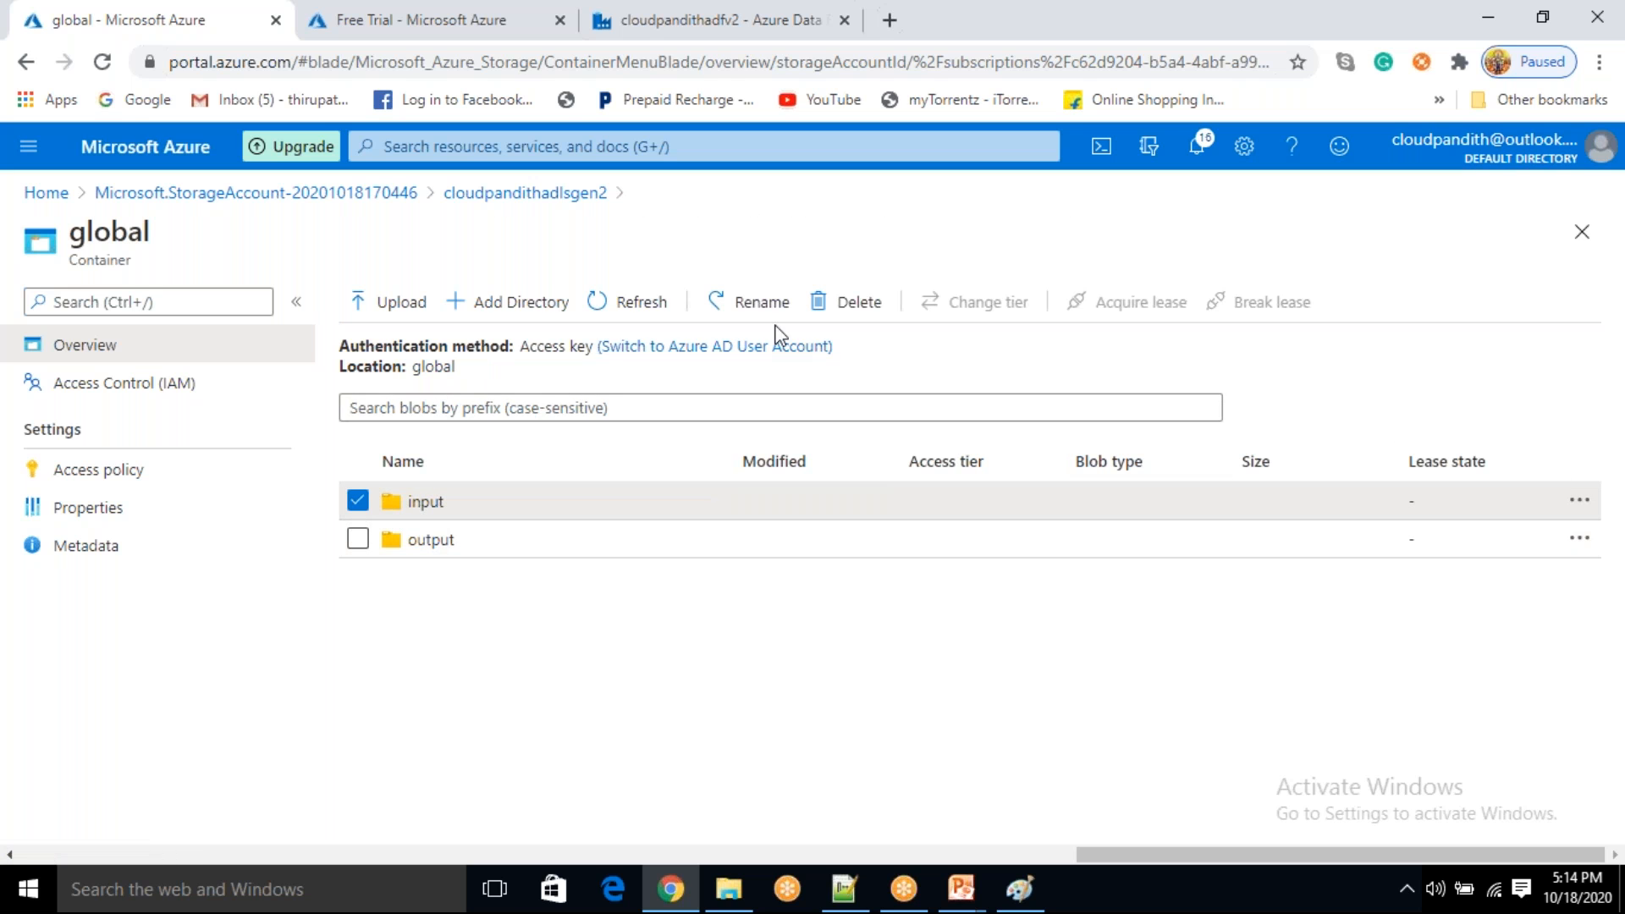
left_click(819, 303)
left_click(394, 484)
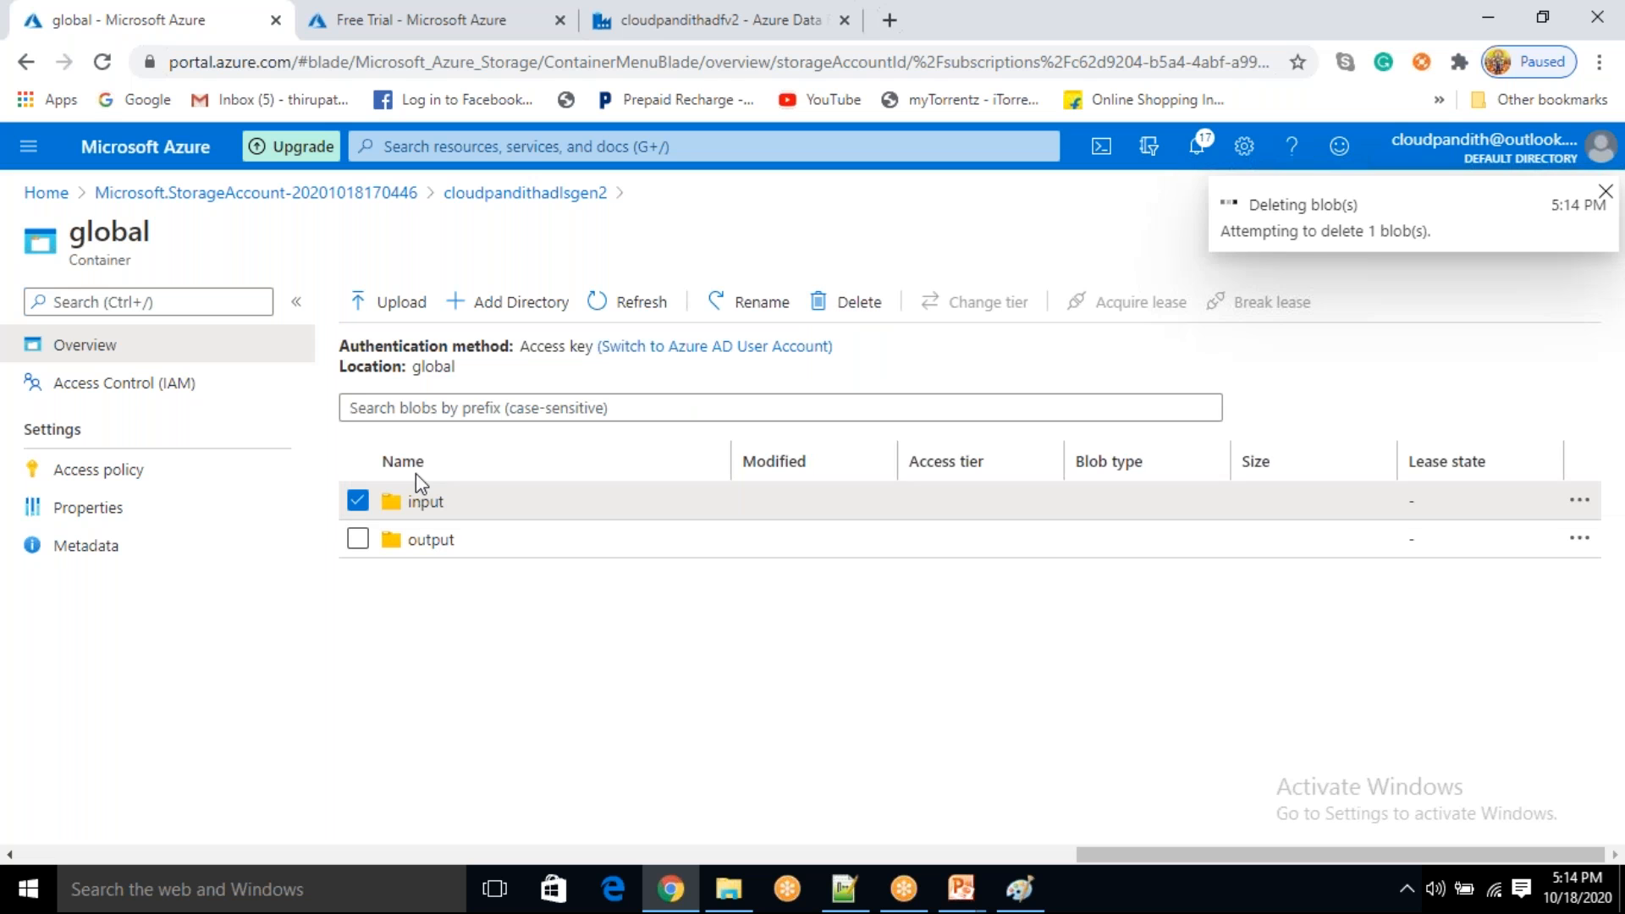
- Return to the Data Factory monitor and refresh the pipeline runs repeatedly to check whether the folder deletion starts a run
left_click(644, 36)
left_click(810, 240)
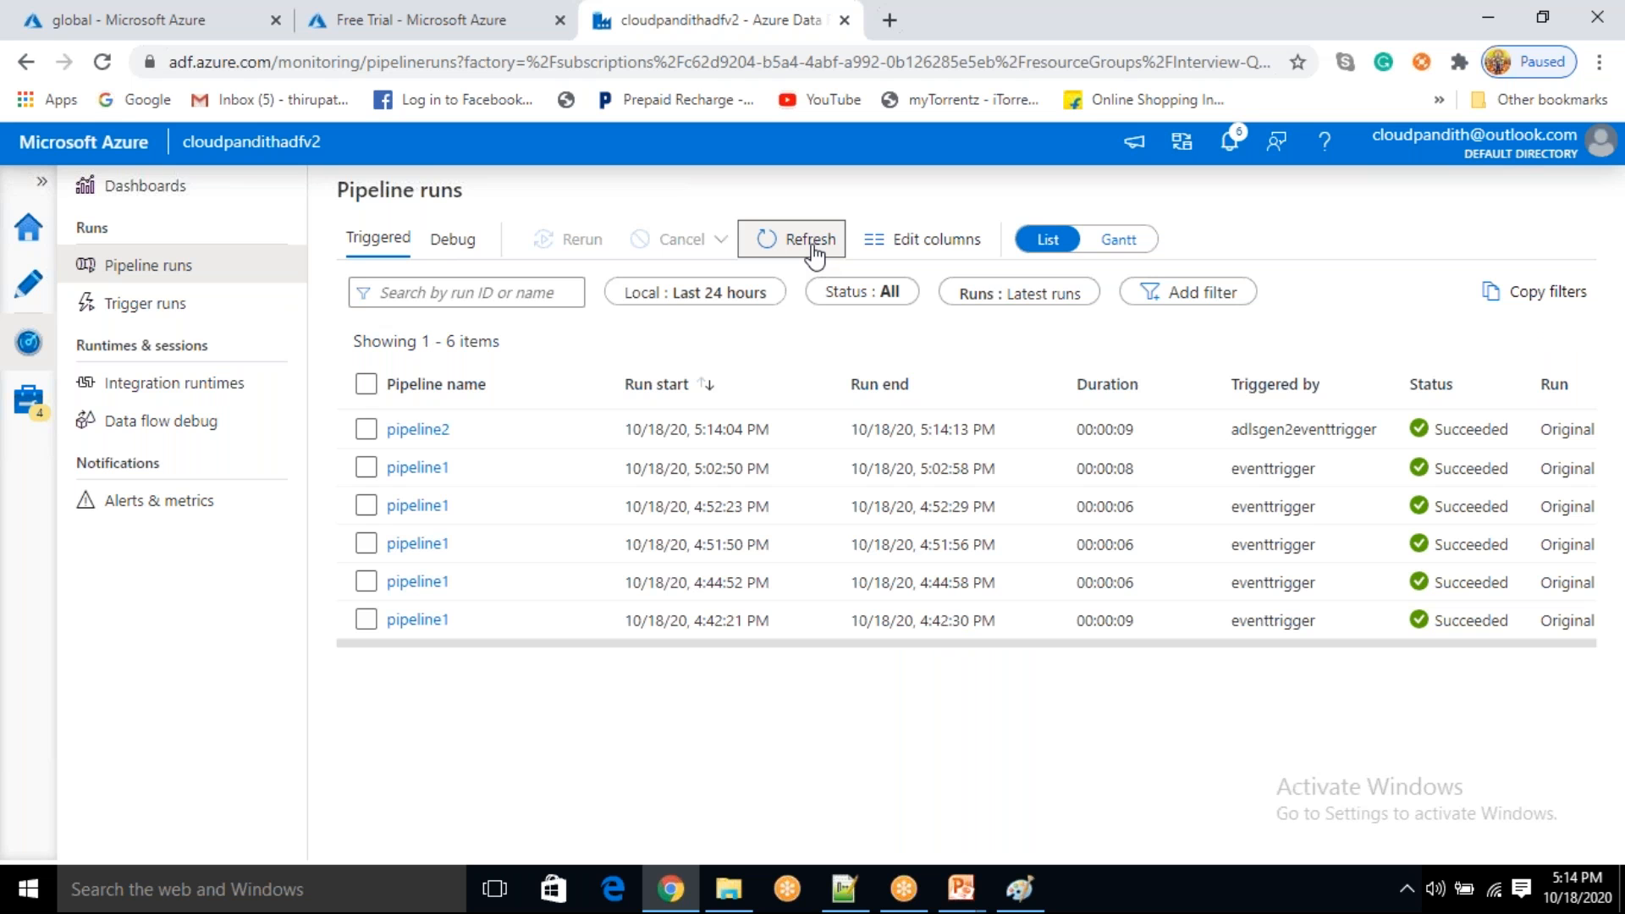
left_click(811, 241)
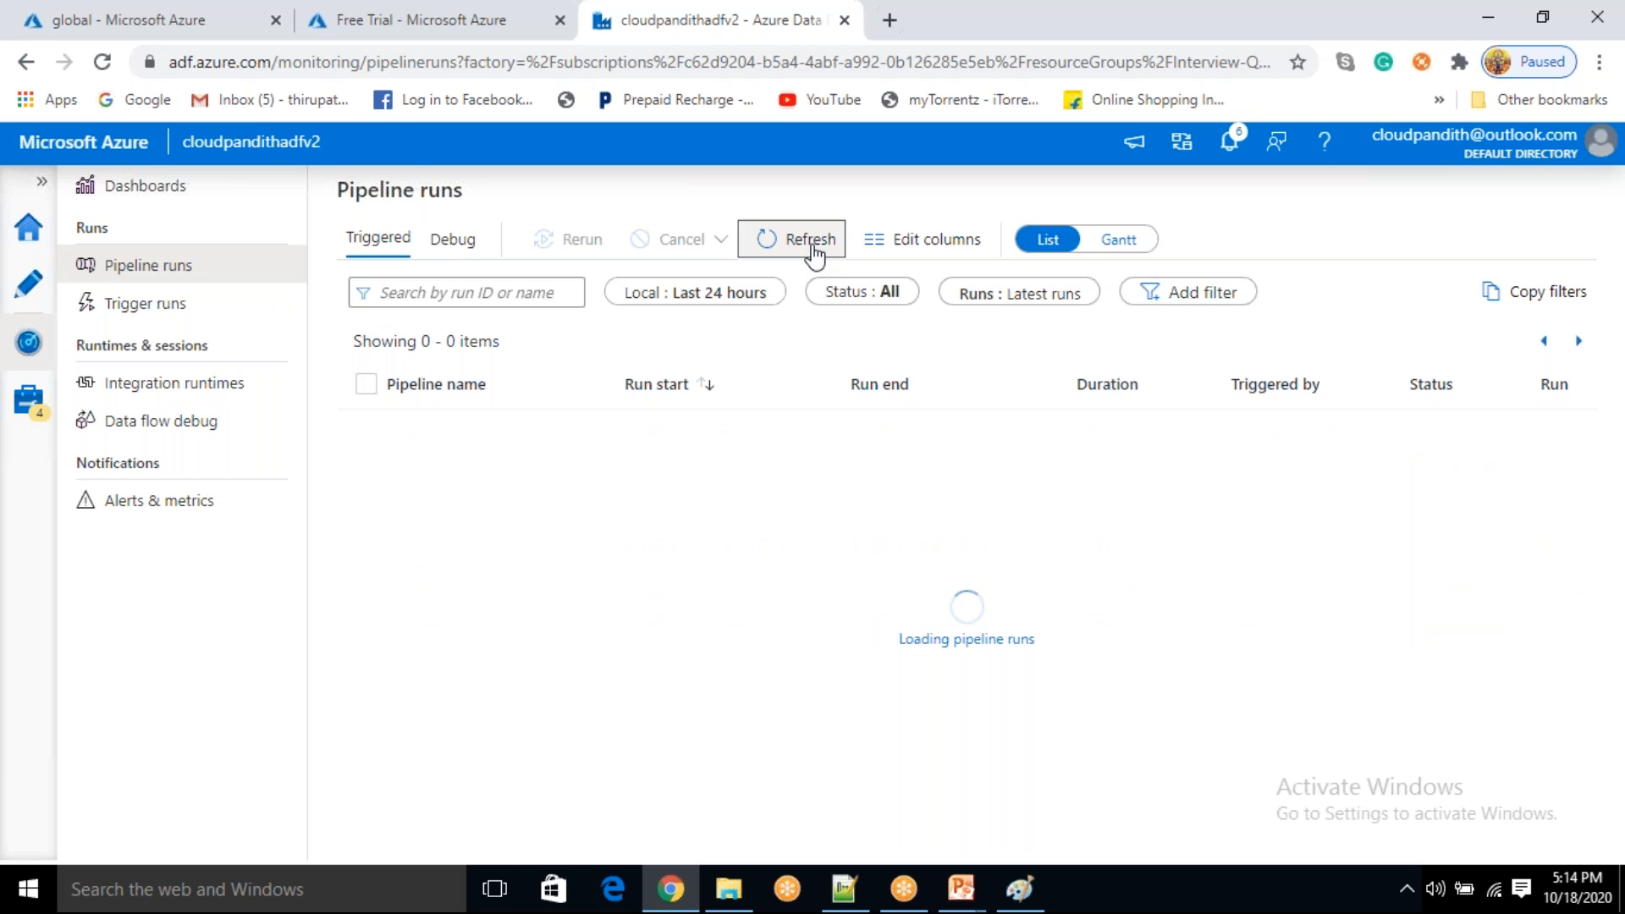
left_click_drag(1267, 430, 1350, 430)
left_click(804, 244)
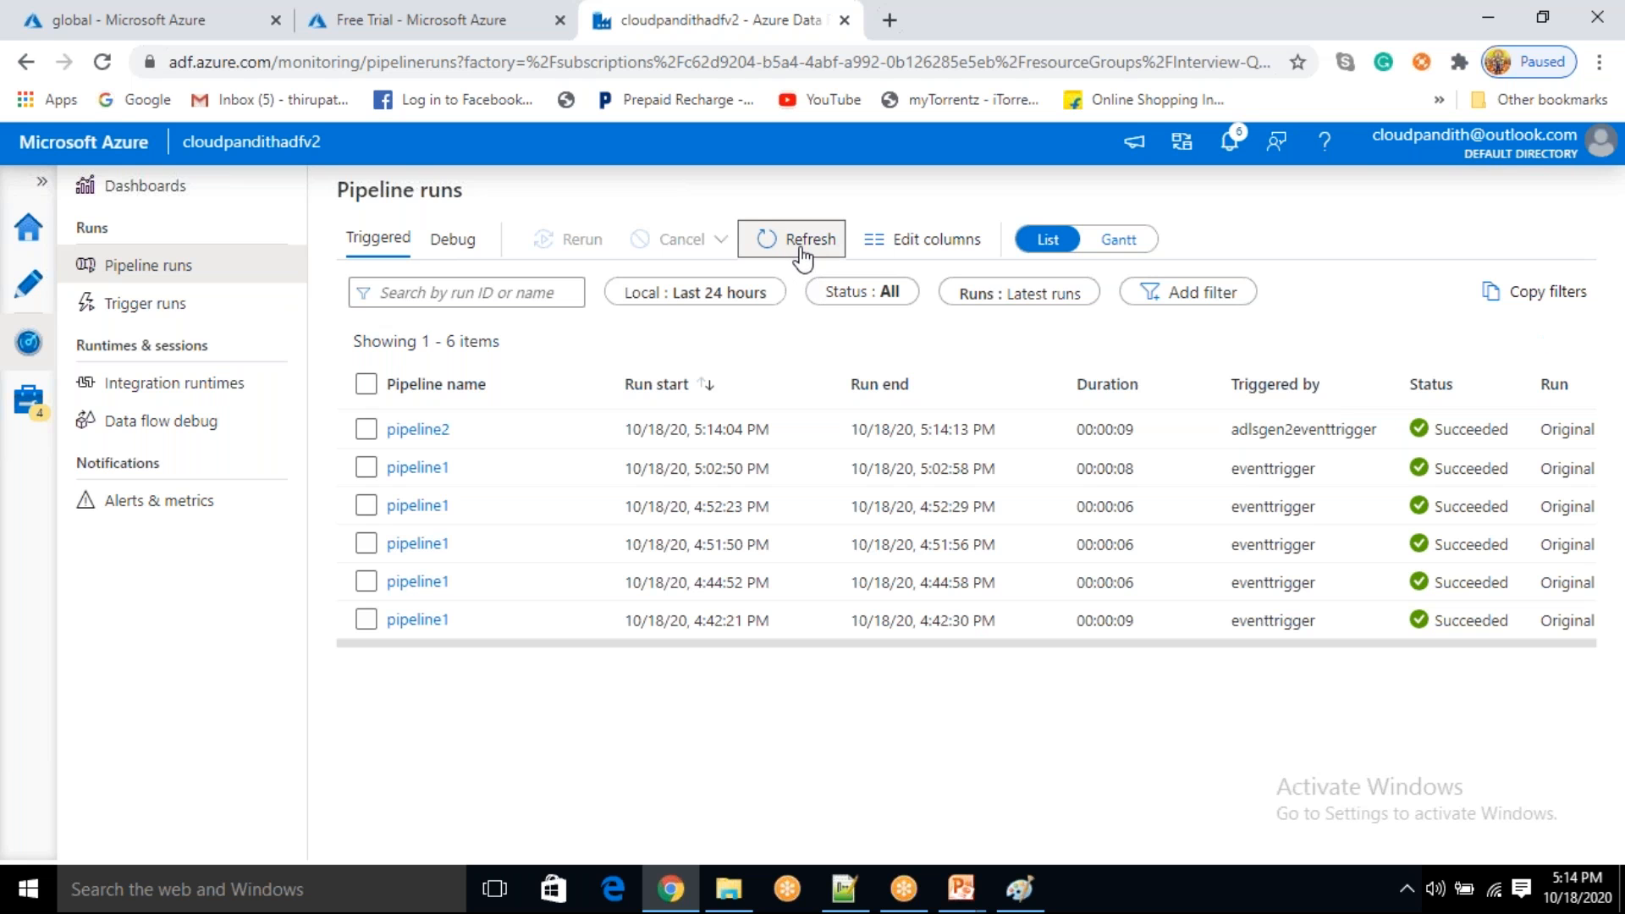
left_click(801, 248)
left_click(806, 259)
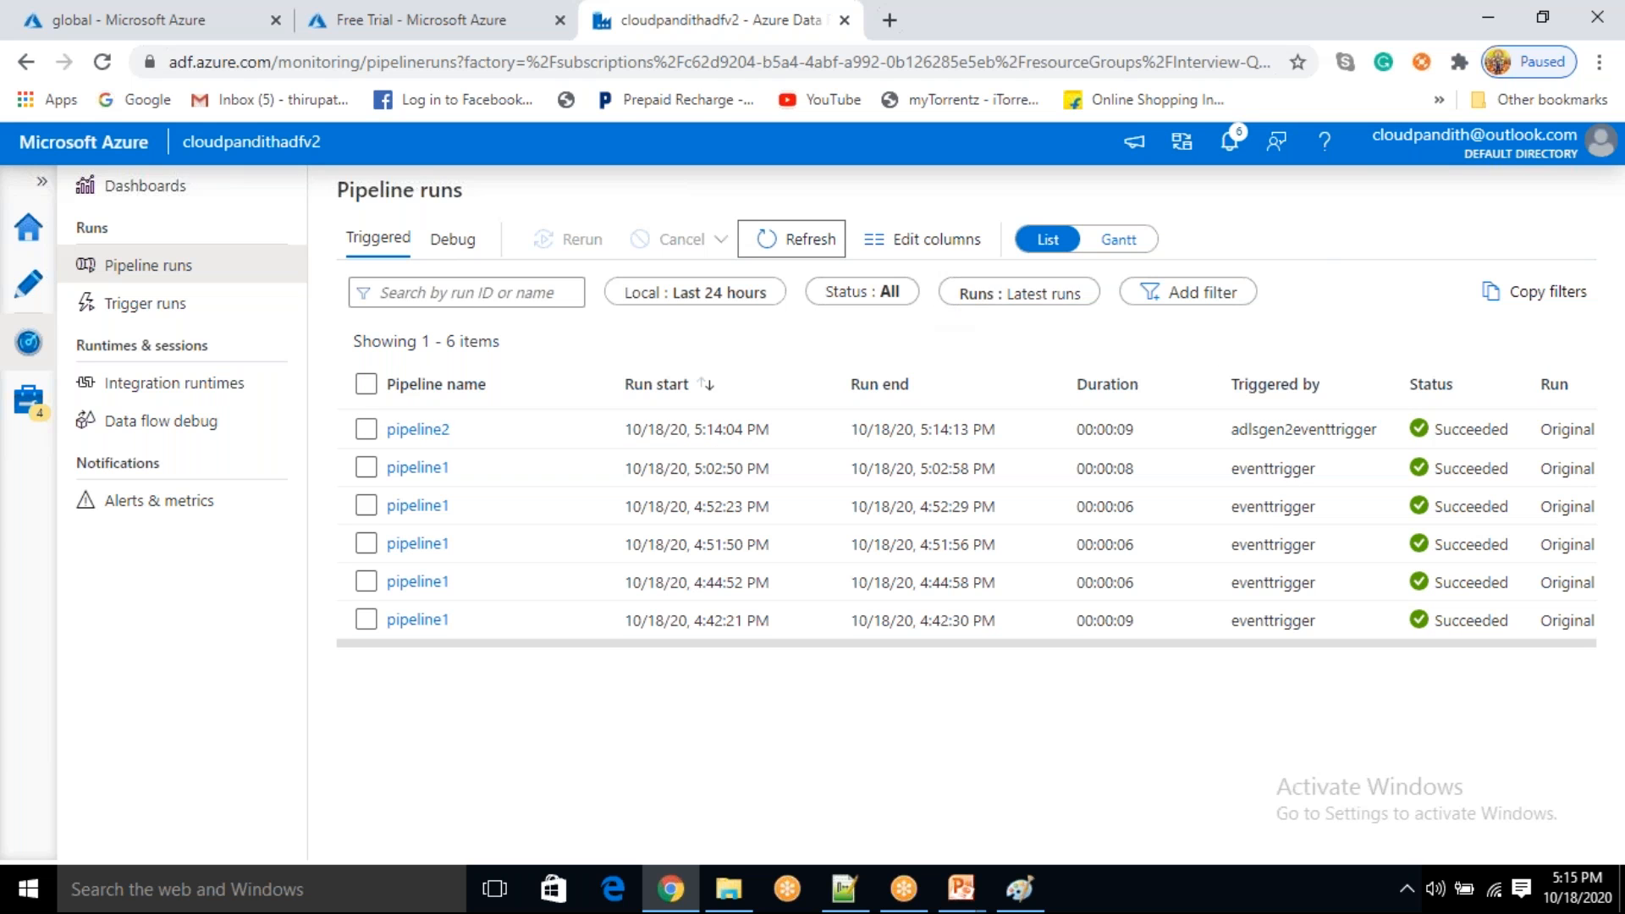
left_click(793, 240)
- Upload zerobytes.csv to the global container in the Azure portal, with input as the destination folder
left_click(82, 25)
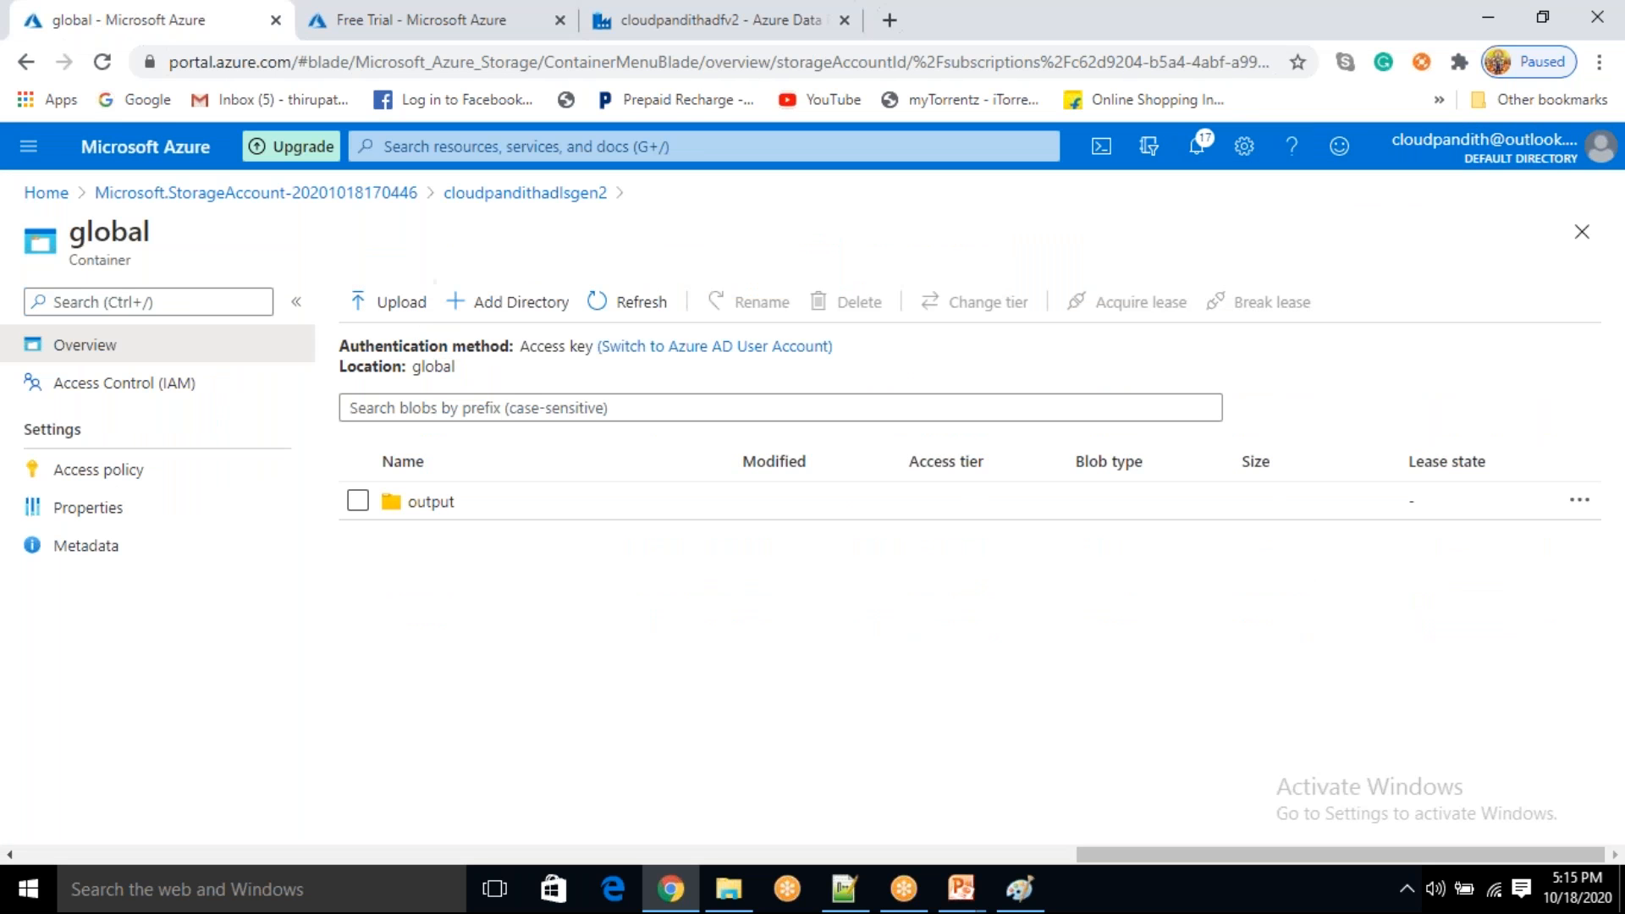
left_click(383, 303)
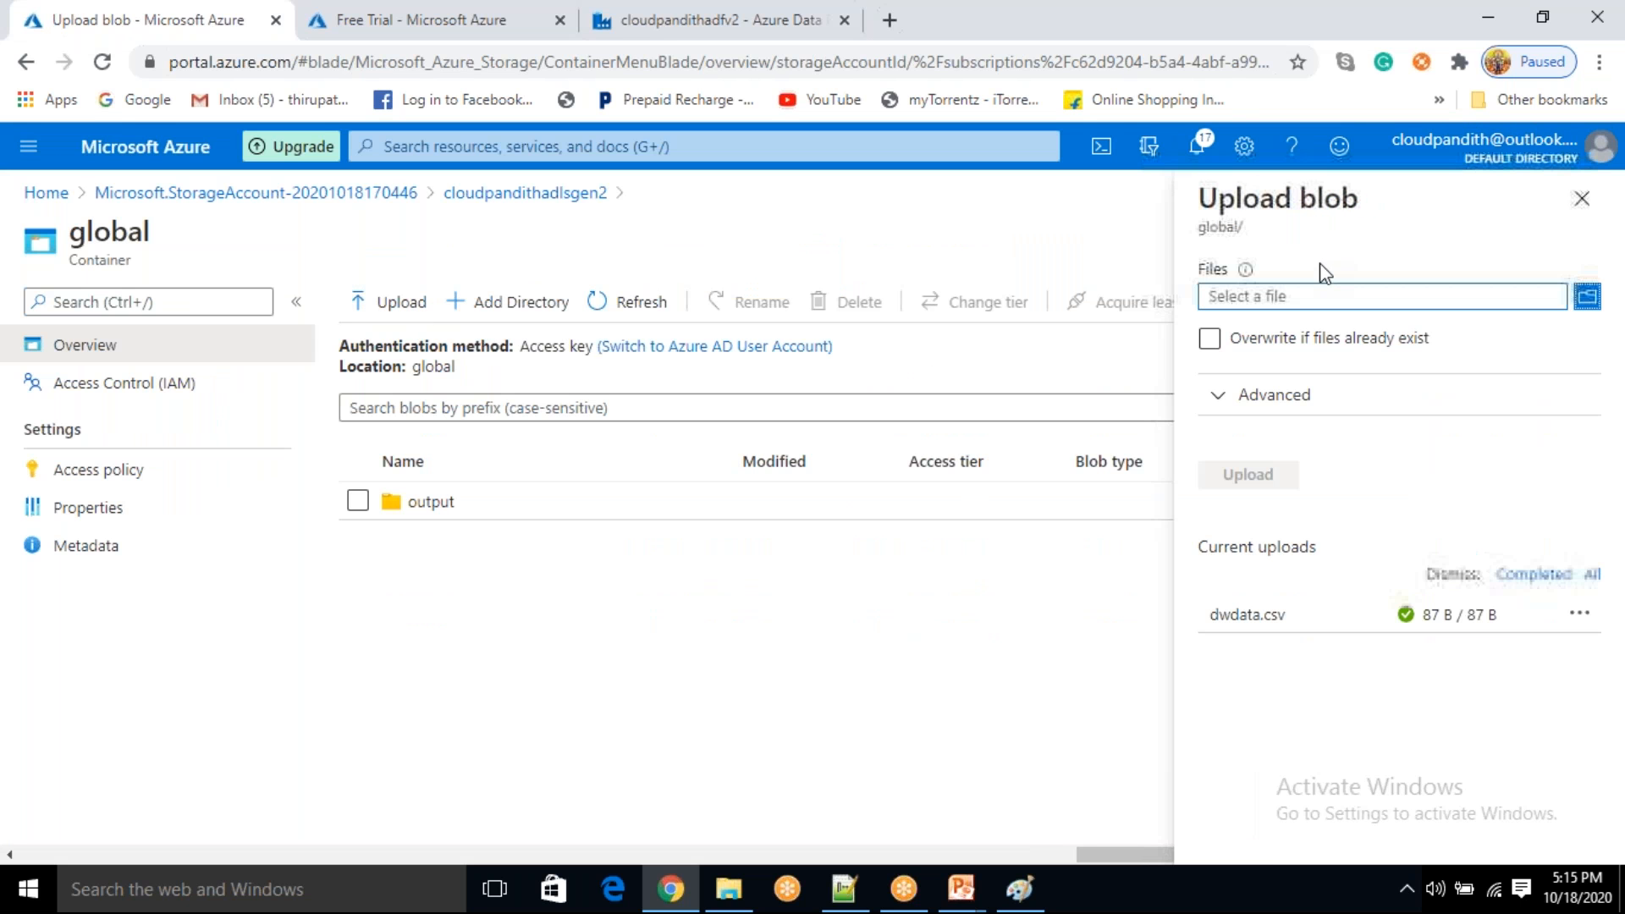
left_click(1276, 299)
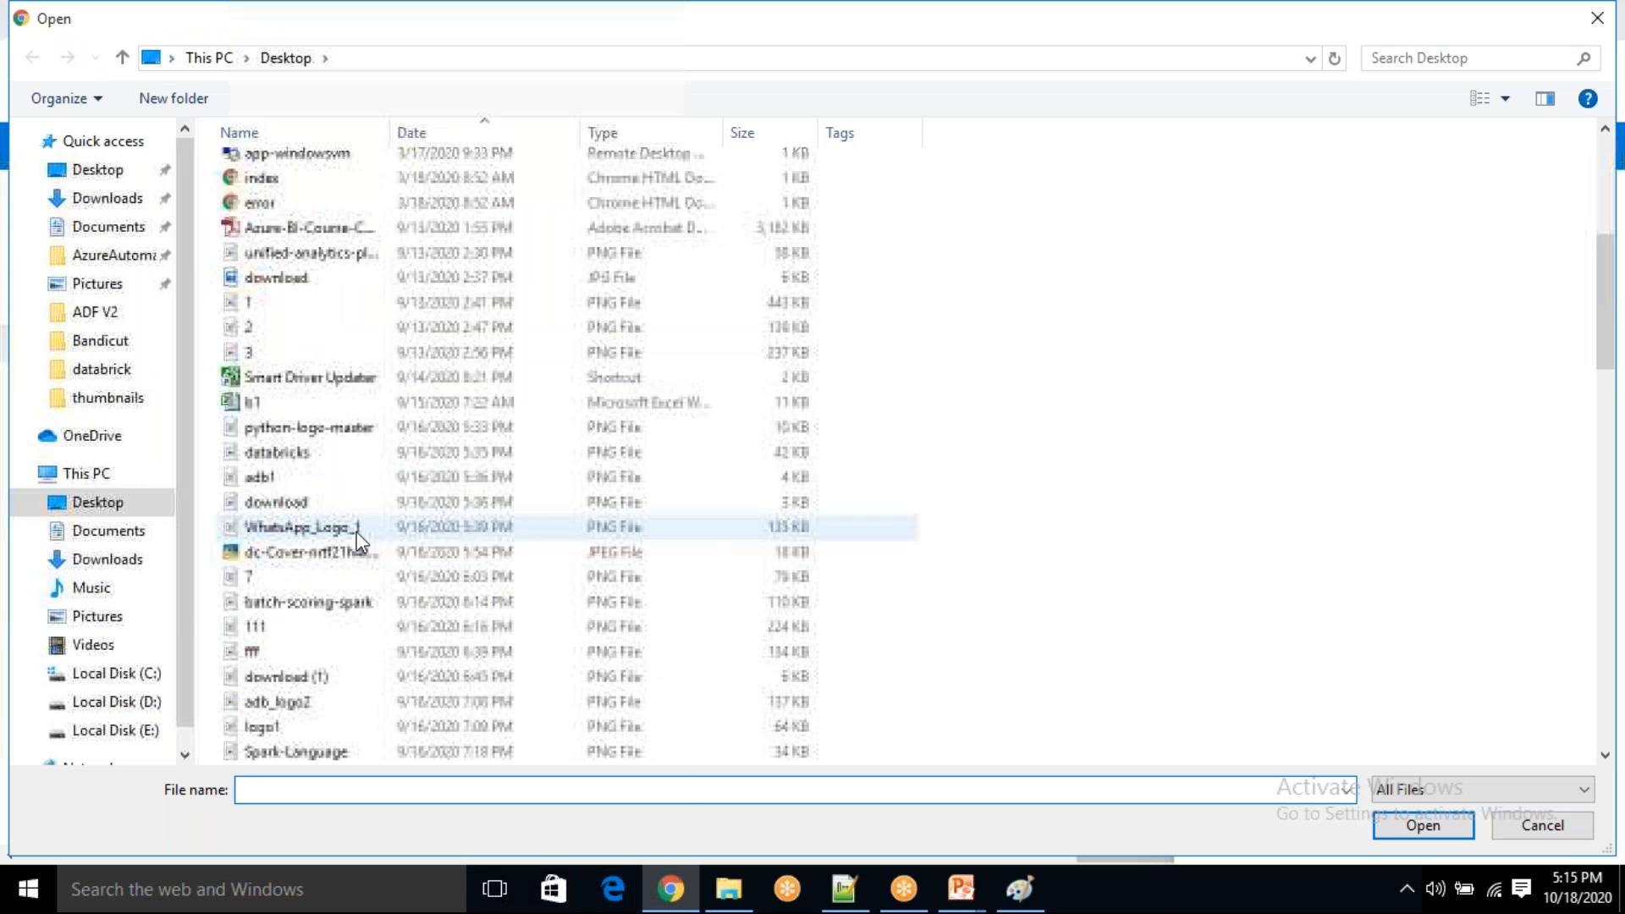
scroll(336, 482, "down", 6)
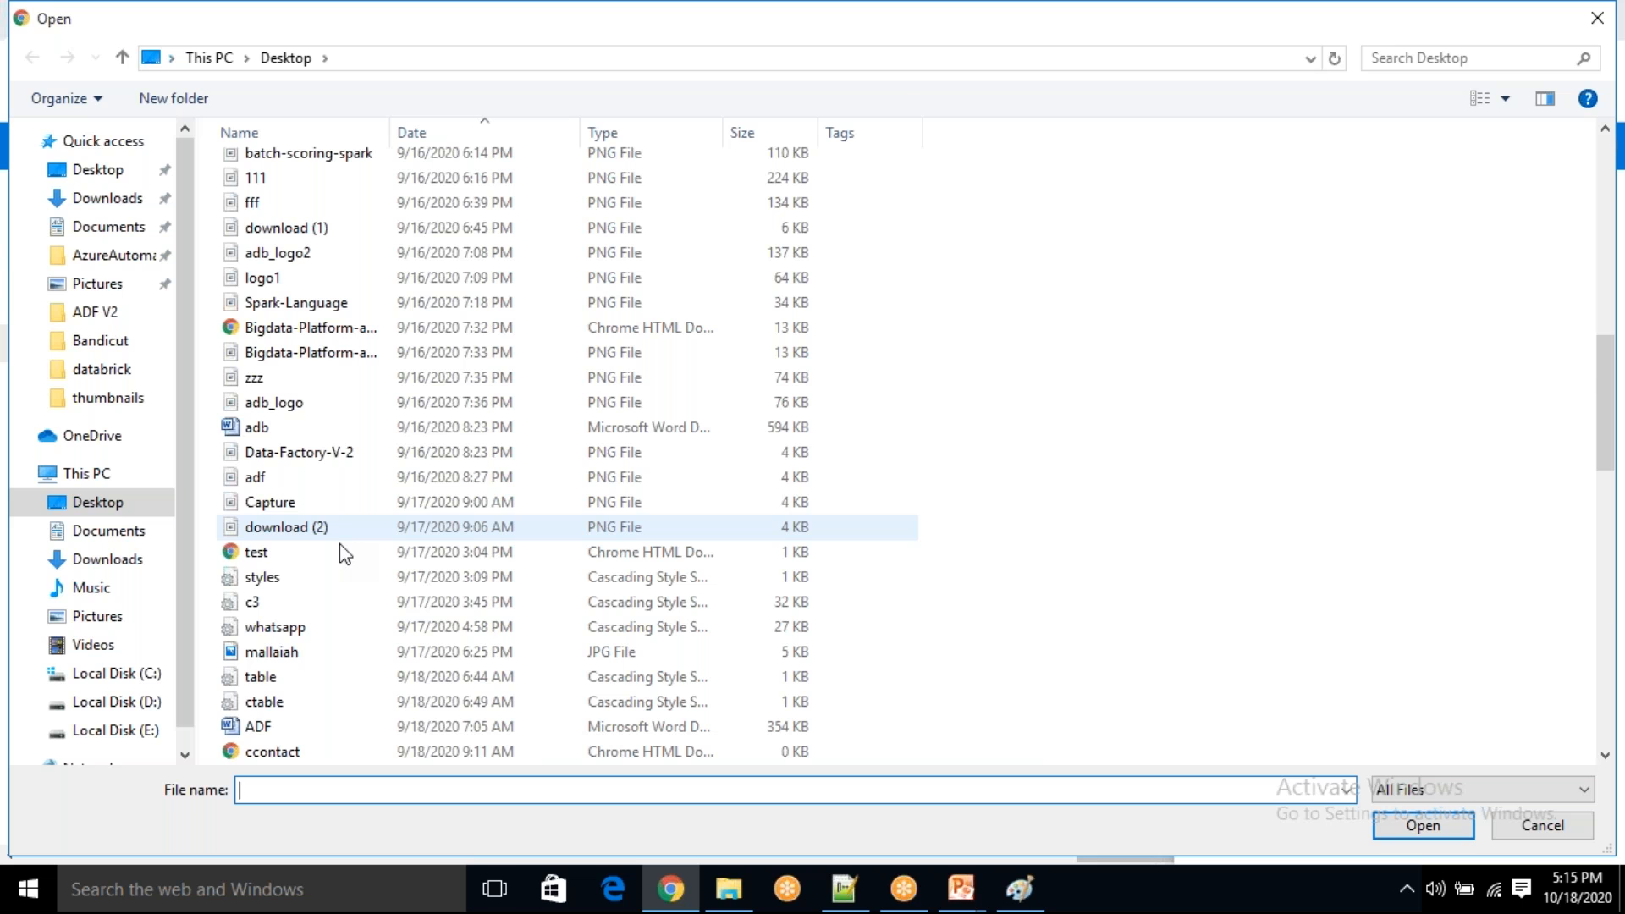
scroll(339, 543, "down", 2)
scroll(339, 541, "up", 3)
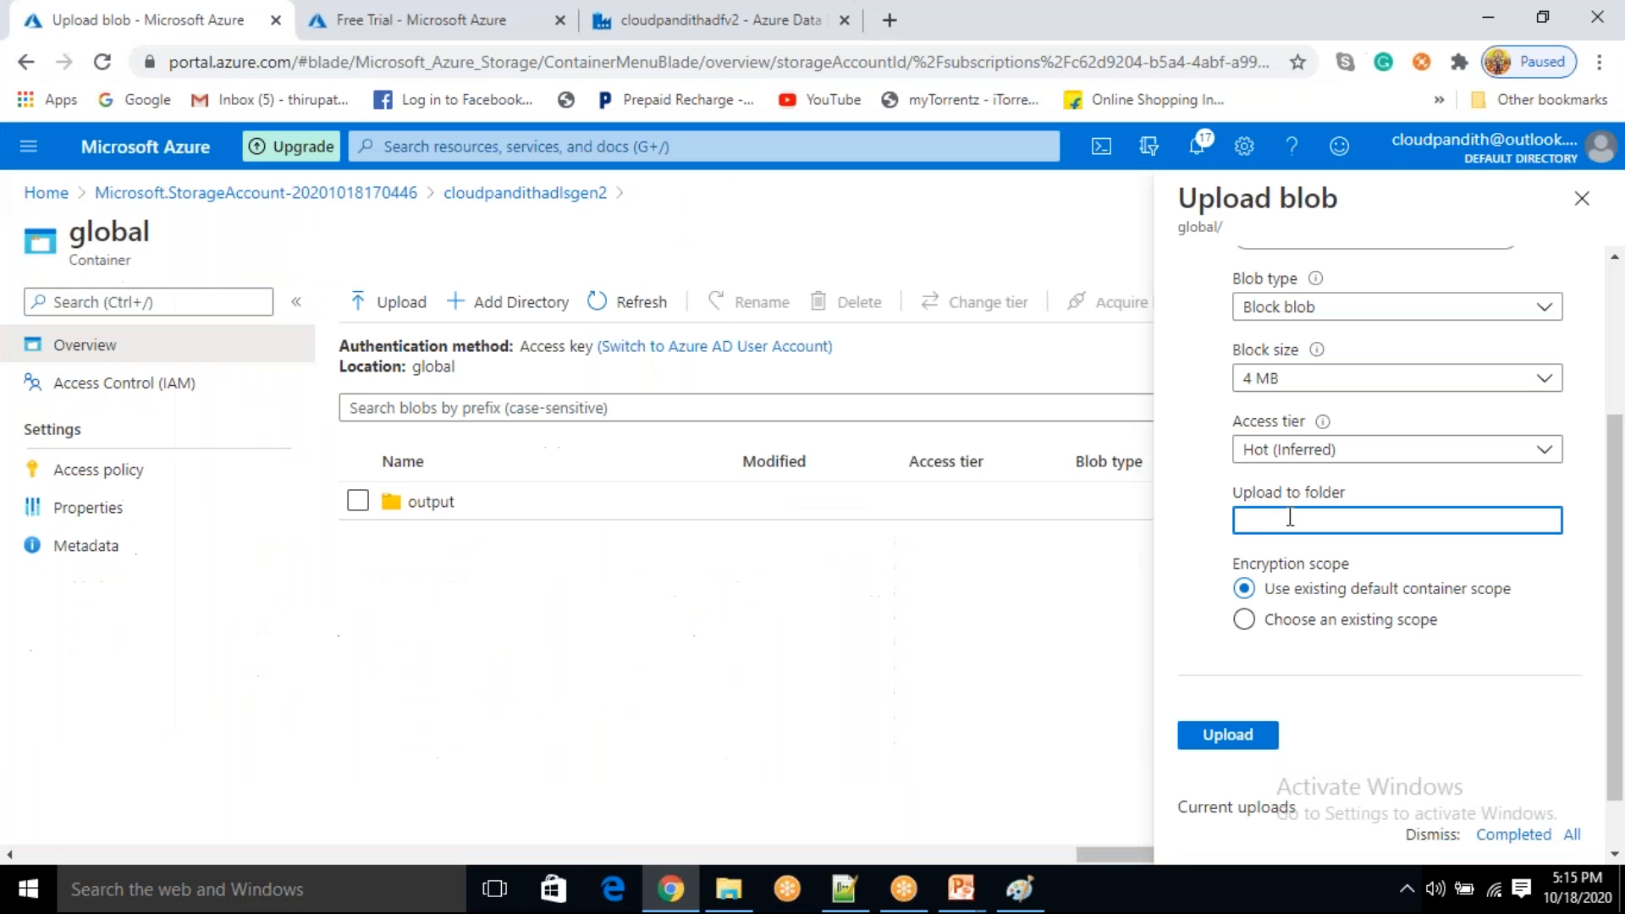
type("input")
left_click(1227, 735)
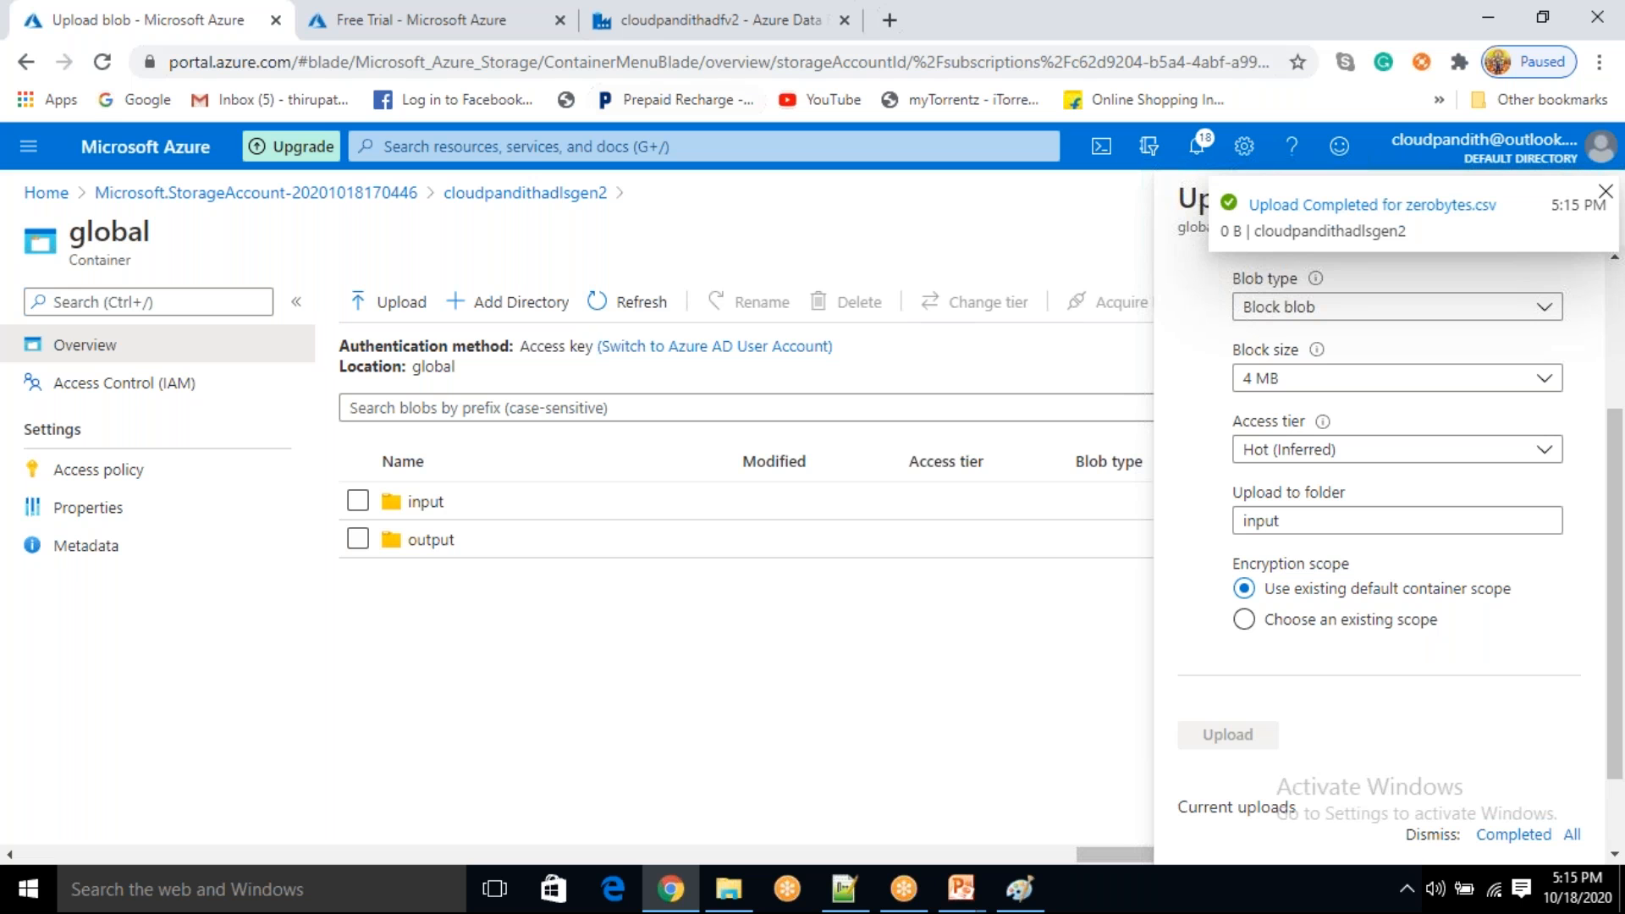
- Switch to the Data Factory monitor and refresh the pipeline runs to check for a run from the zero-byte file
left_click(657, 34)
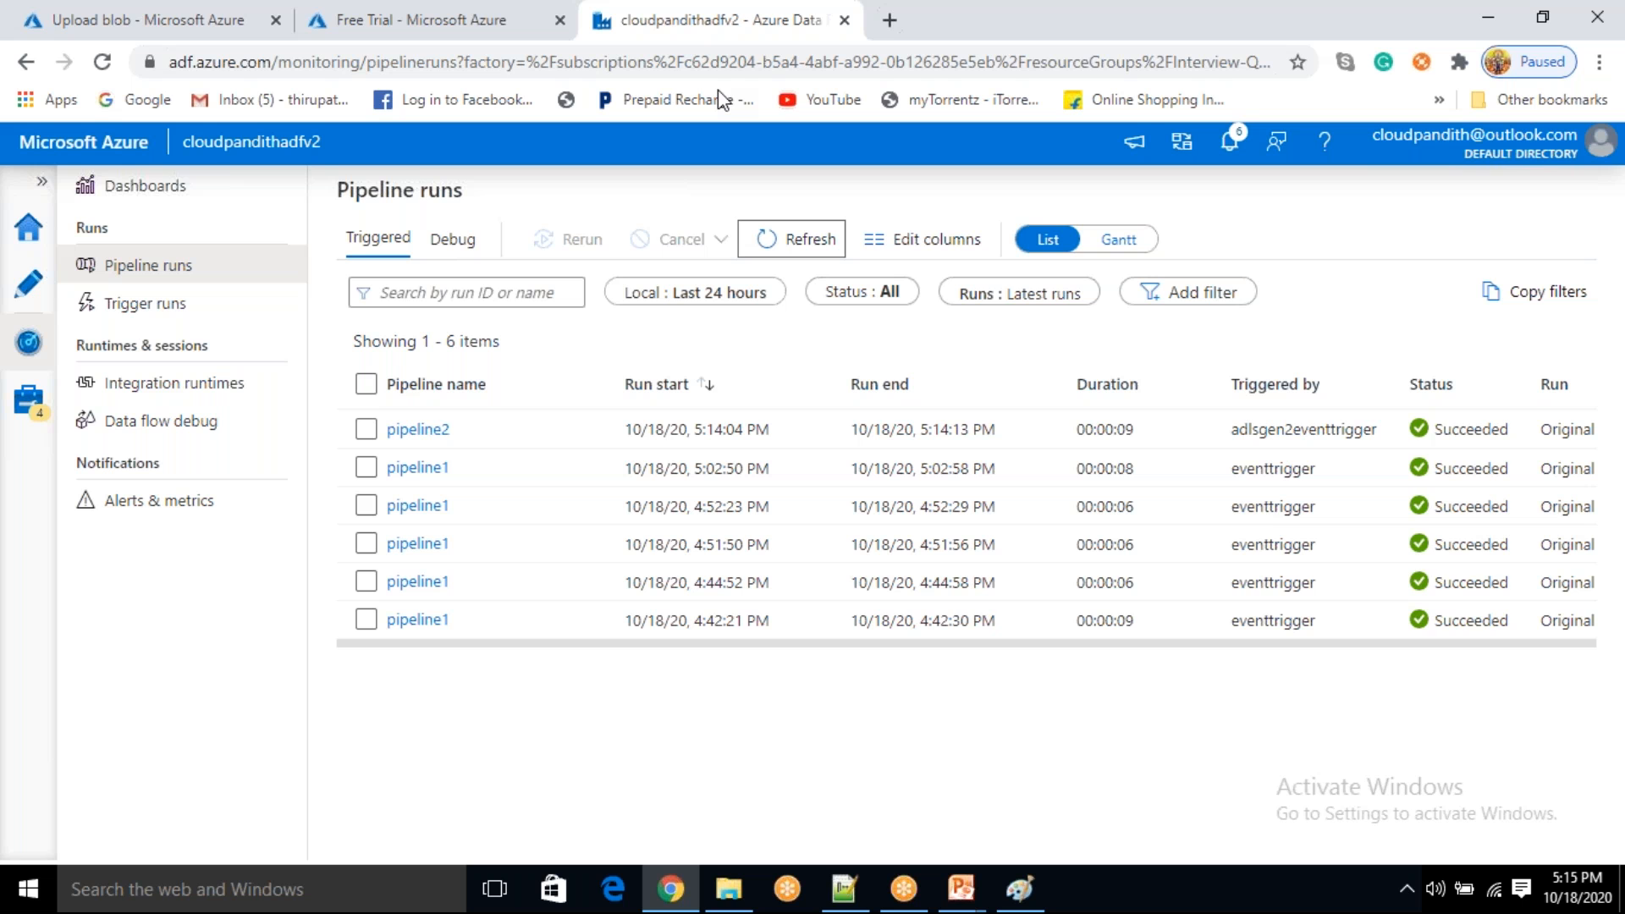
left_click(805, 239)
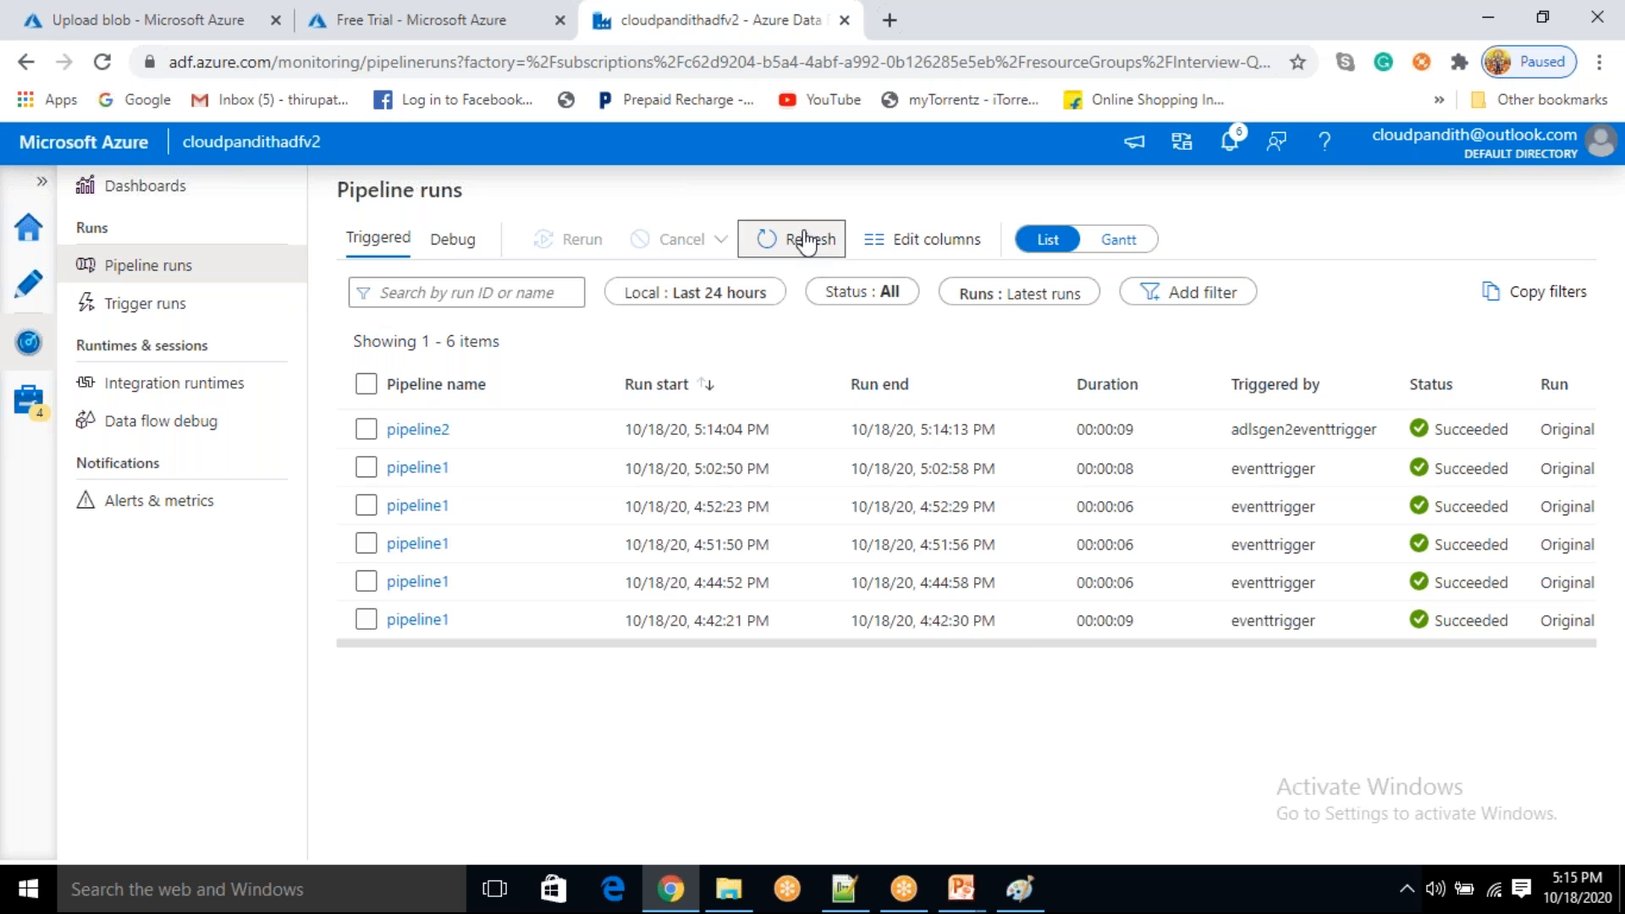
left_click(805, 240)
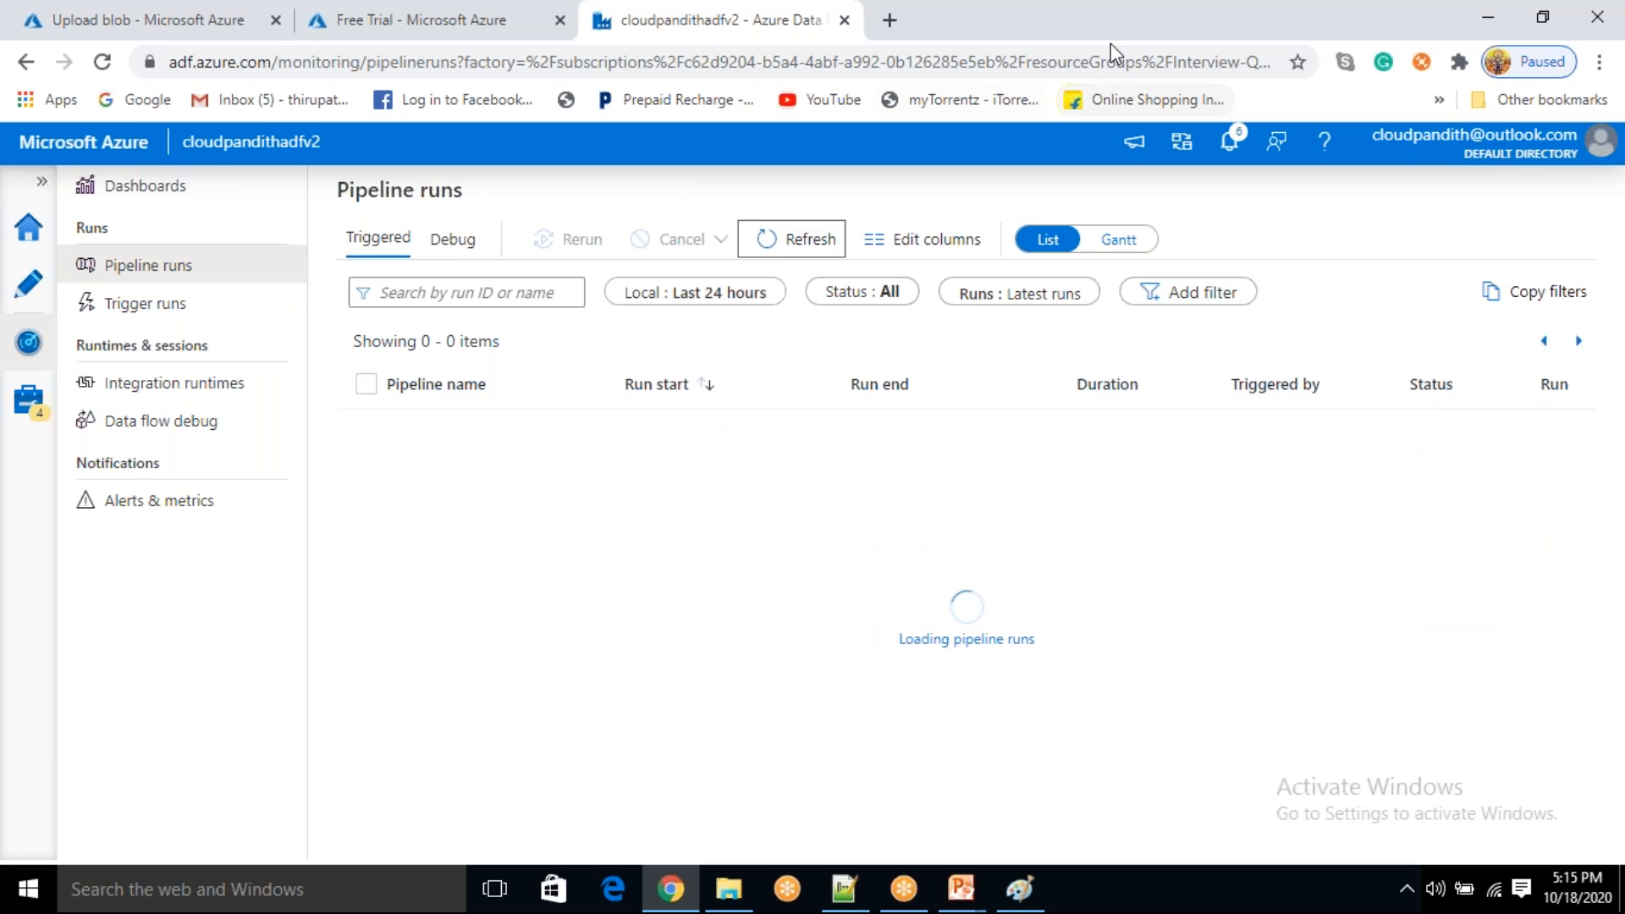